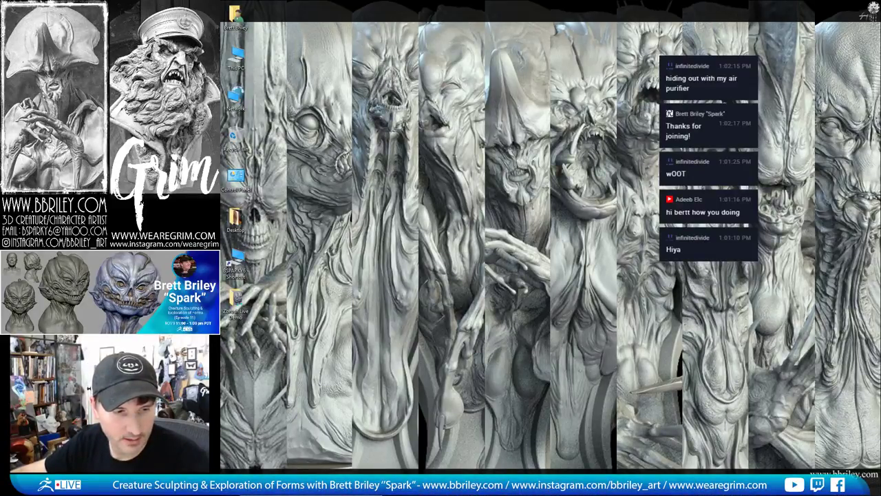
Switch to the browser and look through the busts, T-shirts and stickers in the shop of the artist's website
{"action": "left_click", "coordinate": [417, 490]}
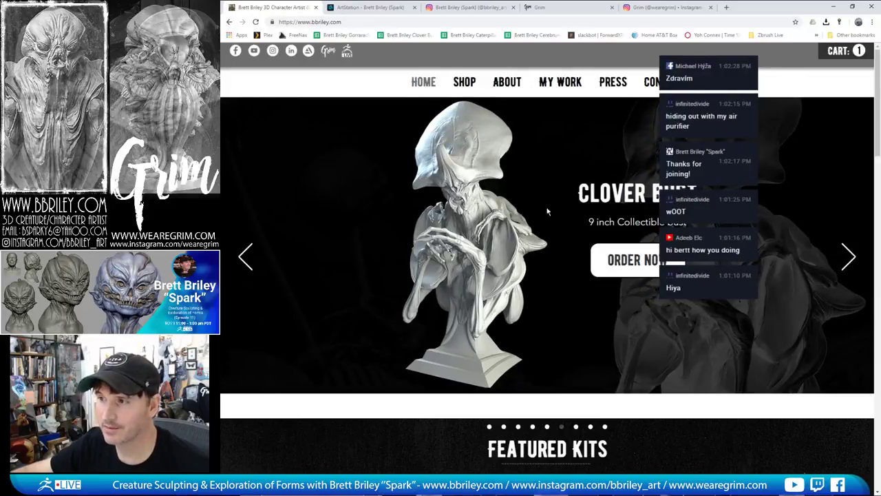
{"action": "left_click", "coordinate": [464, 81]}
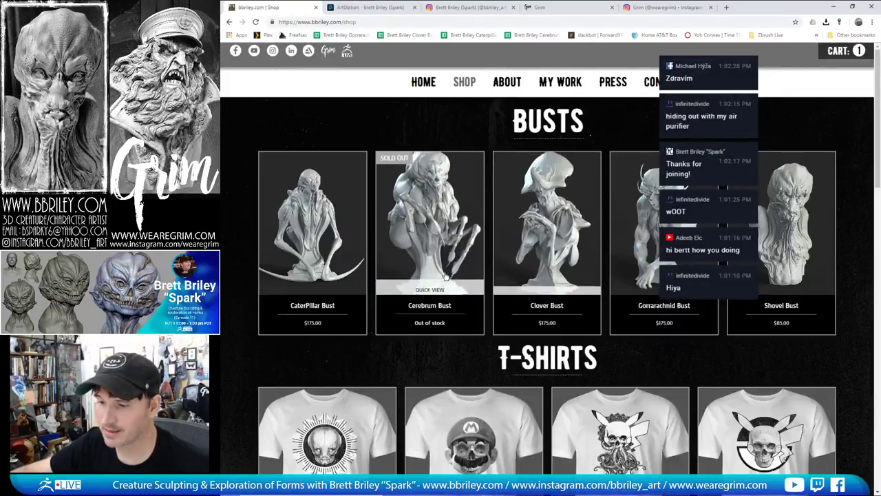
{"action": "scroll", "coordinate": [506, 275], "scroll_direction": "down", "scroll_amount": 3}
{"action": "scroll", "coordinate": [516, 330], "scroll_direction": "down", "scroll_amount": 3}
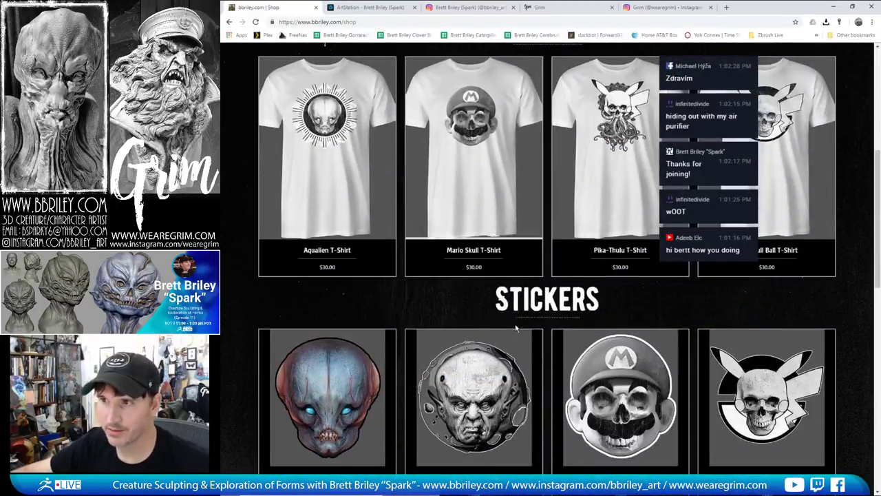
{"action": "scroll", "coordinate": [516, 330], "scroll_direction": "up", "scroll_amount": 5}
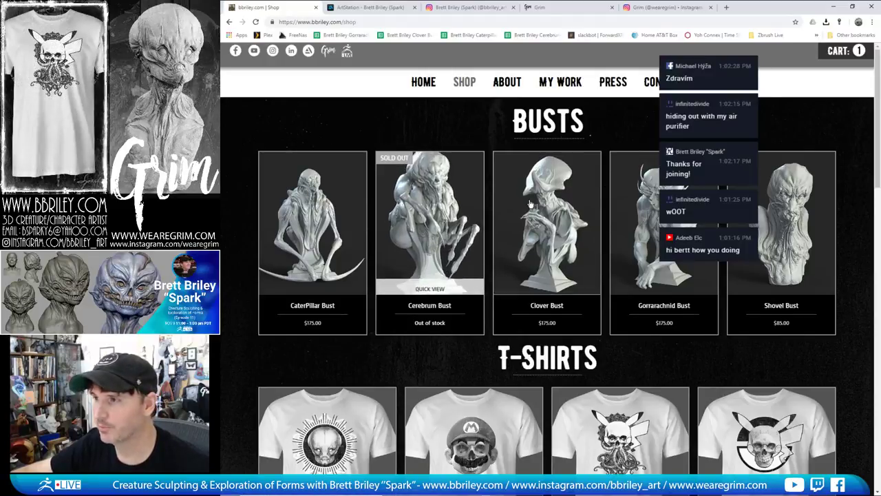
View the About, My Work, 2D Work, 3D Work and Press pages of the artist's website
{"action": "left_click", "coordinate": [494, 88]}
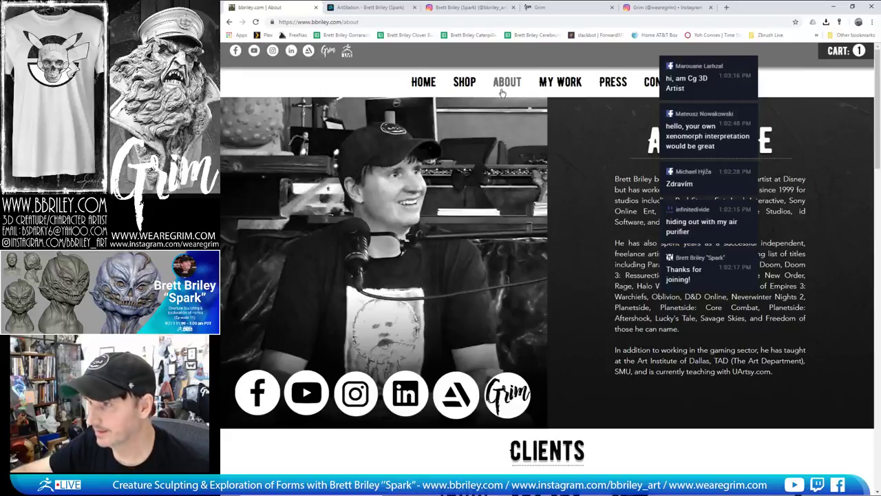
{"action": "left_click", "coordinate": [550, 83]}
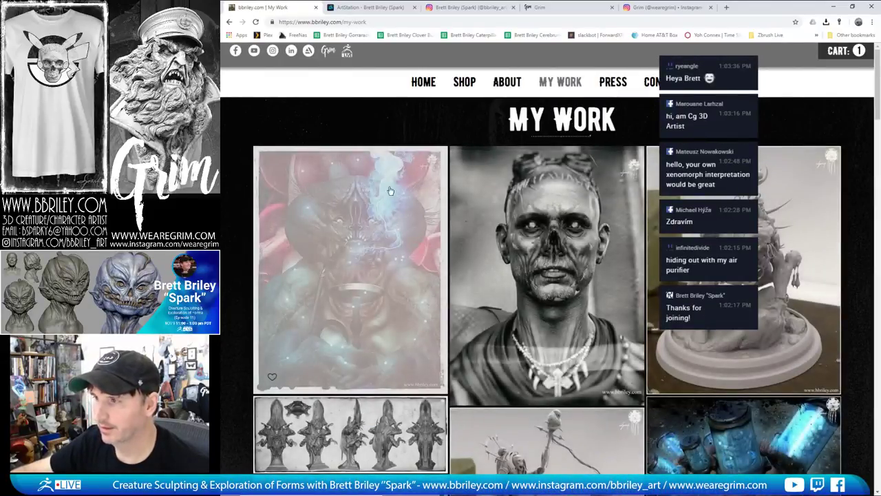
{"action": "mouse_move", "coordinate": [542, 88]}
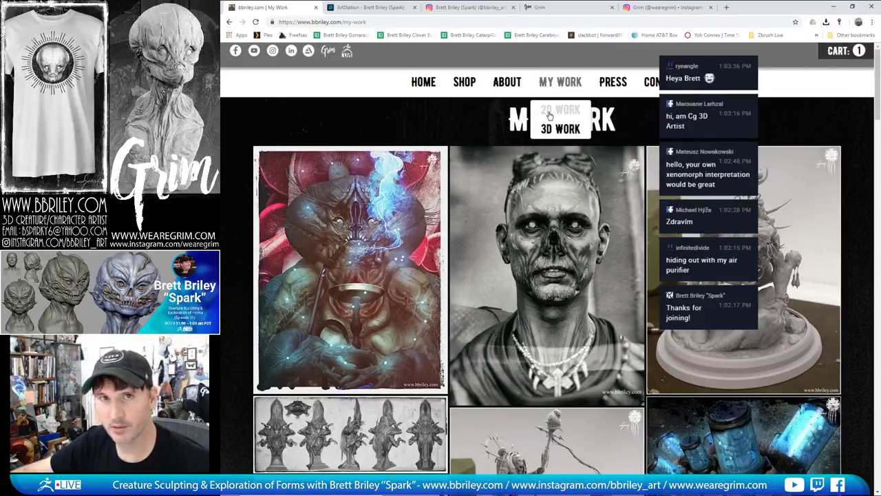
{"action": "left_click", "coordinate": [550, 114]}
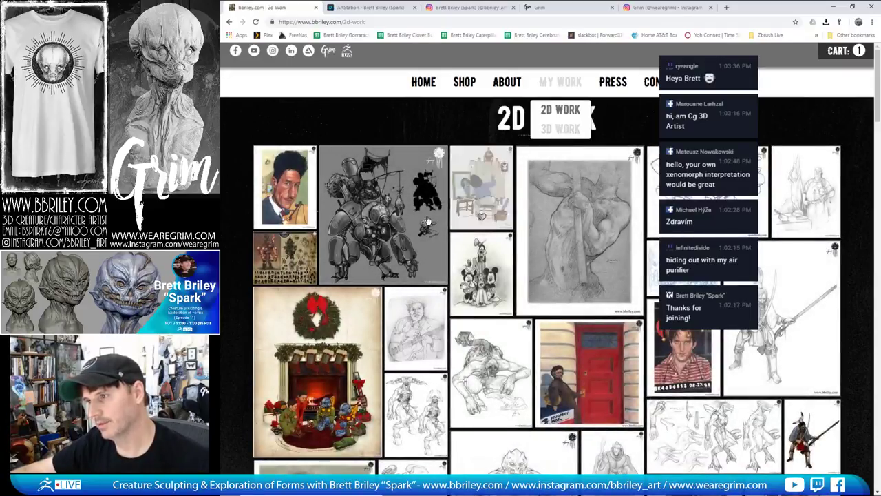
{"action": "left_click", "coordinate": [562, 128]}
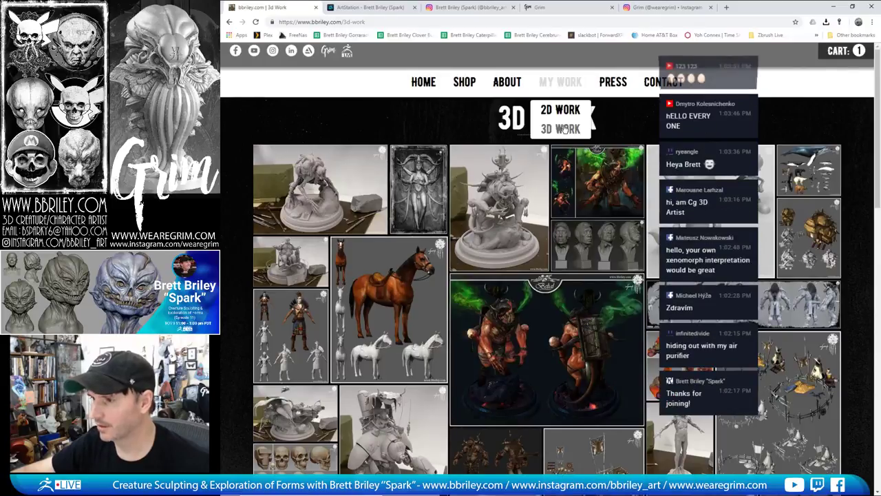
{"action": "left_click", "coordinate": [615, 82]}
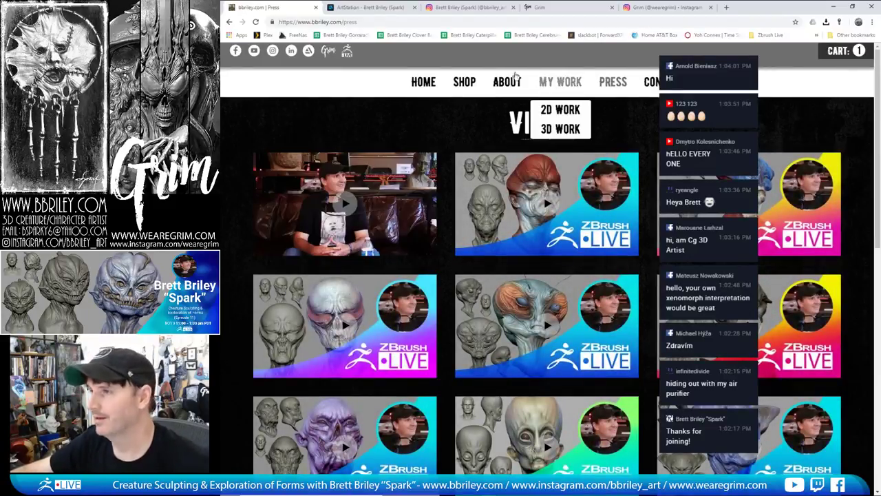
Look through the artist's ArtStation portfolio and view the artist's Instagram profile
{"action": "left_click", "coordinate": [365, 7]}
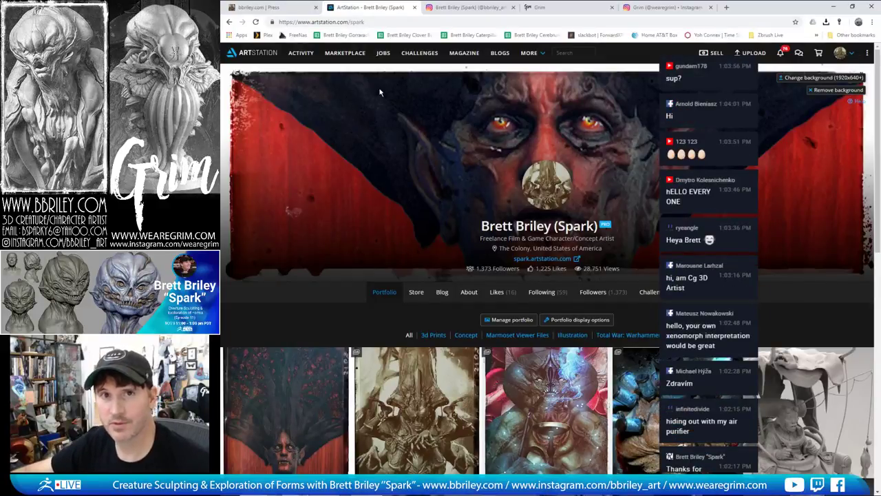
{"action": "scroll", "coordinate": [447, 192], "scroll_direction": "down", "scroll_amount": 5}
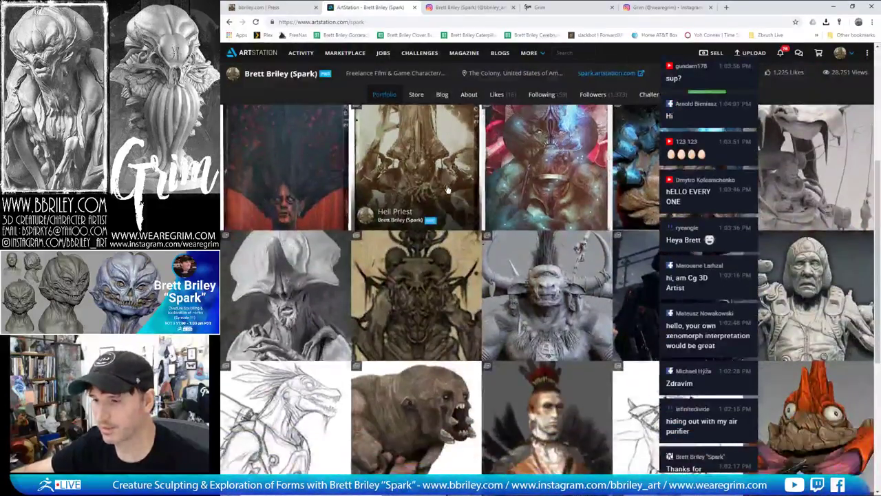
{"action": "scroll", "coordinate": [447, 188], "scroll_direction": "up", "scroll_amount": 5}
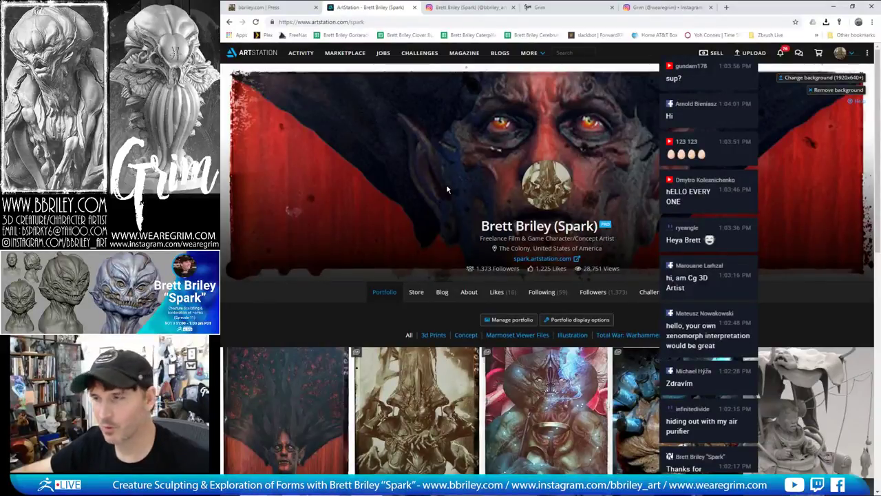
{"action": "left_click", "coordinate": [460, 10]}
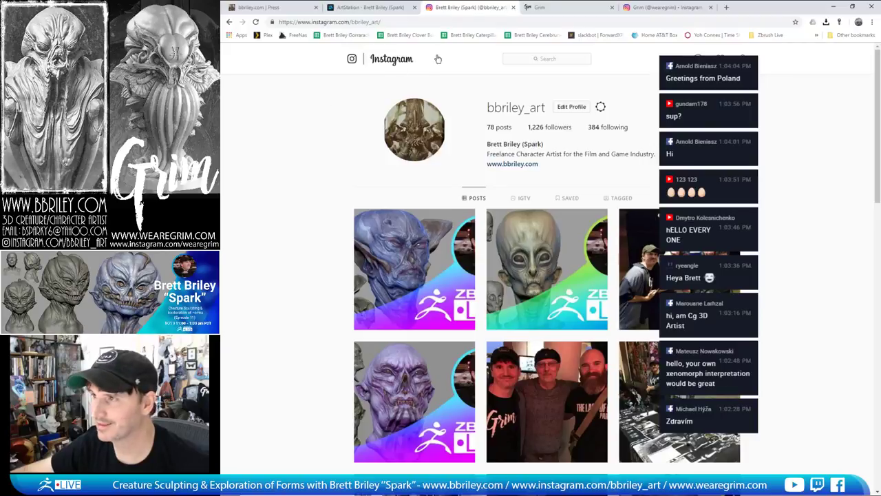
Look through the Grim website's Shop, About Us and Our Work pages and its Instagram profile, and leave the browser
{"action": "left_click", "coordinate": [547, 7]}
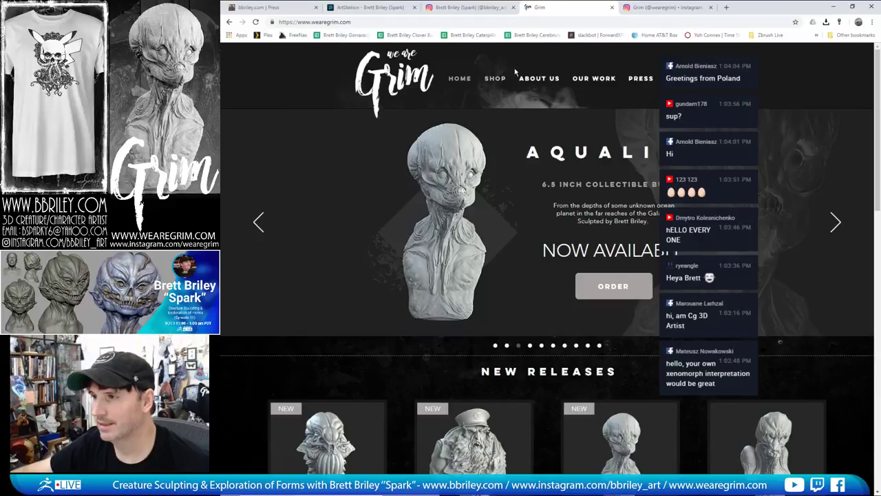
{"action": "left_click", "coordinate": [495, 78]}
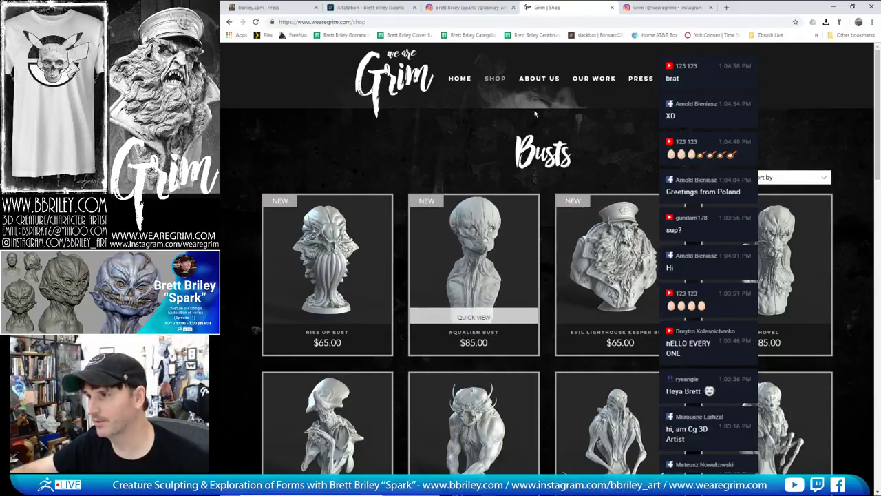
{"action": "left_click", "coordinate": [542, 80]}
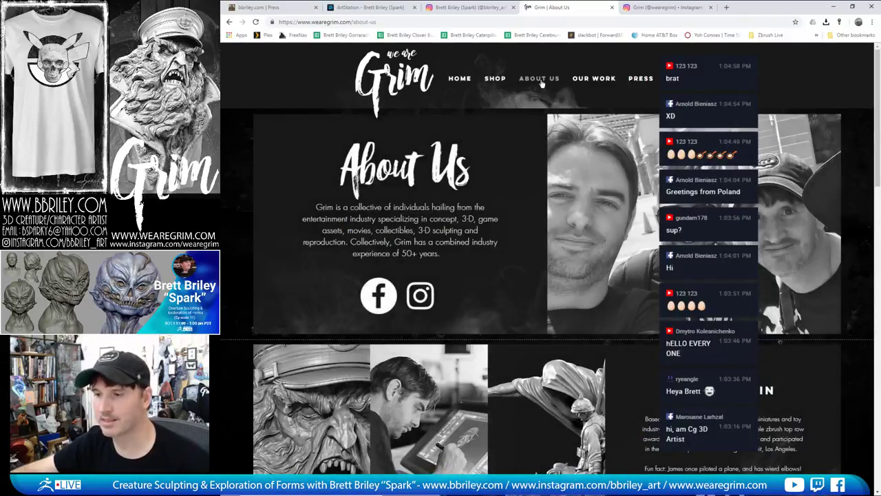
{"action": "scroll", "coordinate": [541, 83], "scroll_direction": "down", "scroll_amount": 2}
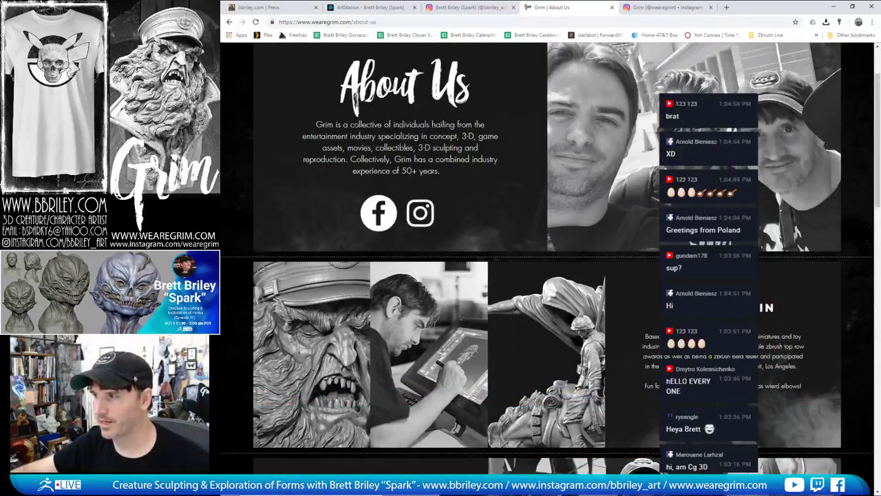
{"action": "scroll", "coordinate": [590, 255], "scroll_direction": "down", "scroll_amount": 3}
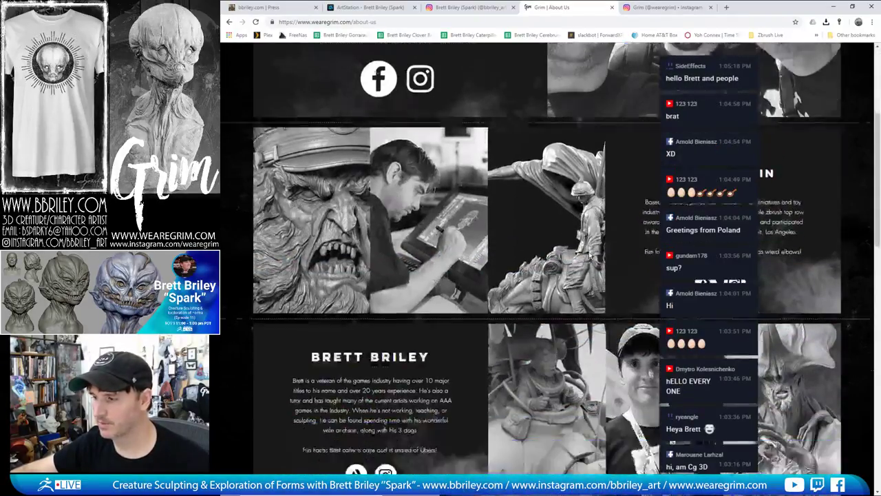
{"action": "scroll", "coordinate": [590, 255], "scroll_direction": "down", "scroll_amount": 5}
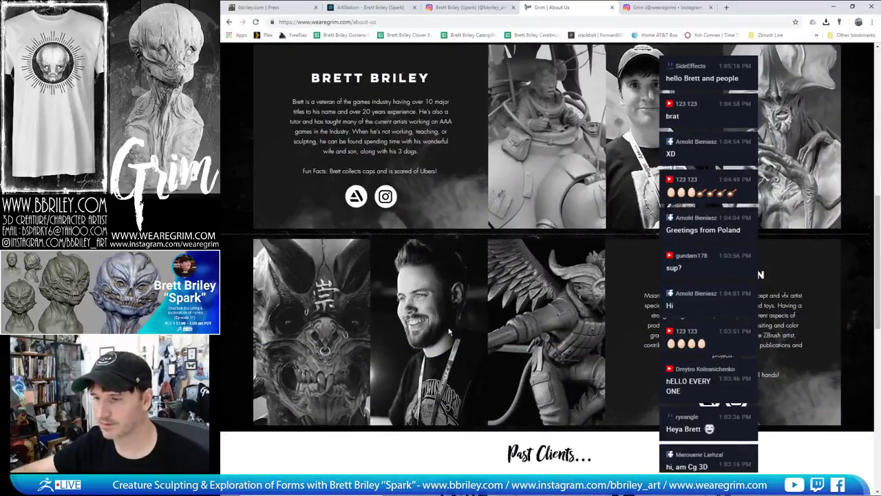
{"action": "scroll", "coordinate": [497, 317], "scroll_direction": "up", "scroll_amount": 10}
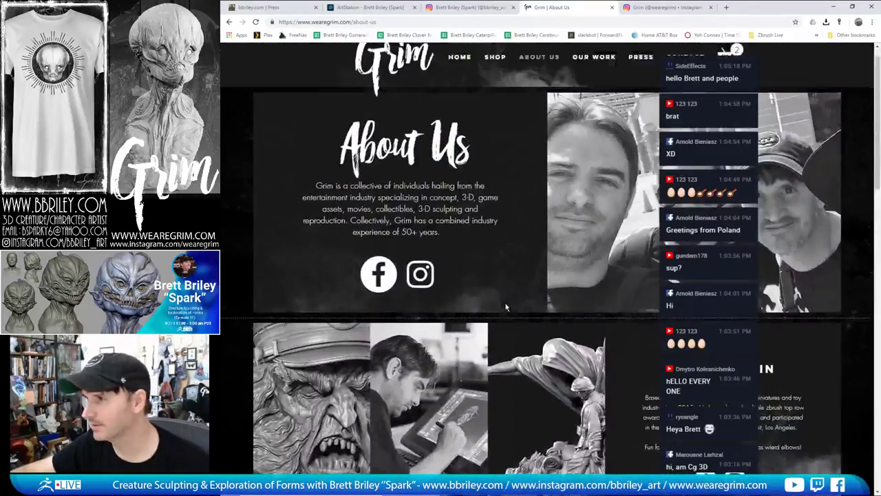
{"action": "left_click", "coordinate": [588, 79]}
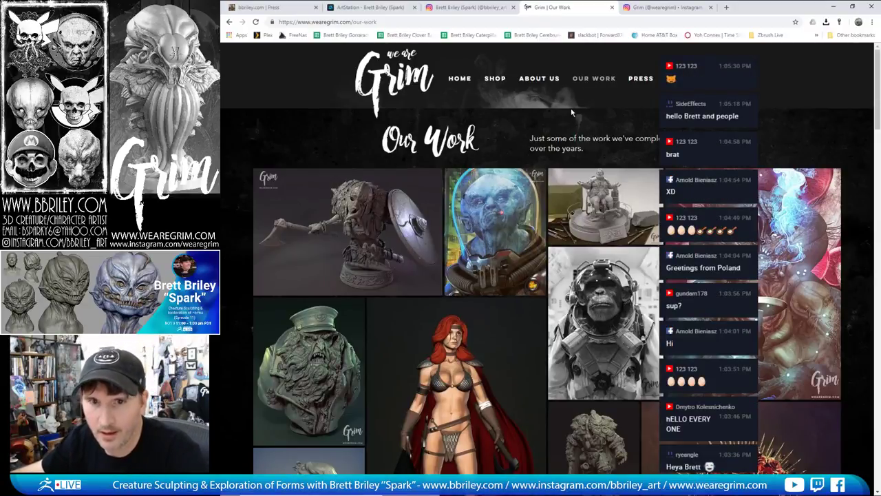
{"action": "left_click", "coordinate": [647, 8]}
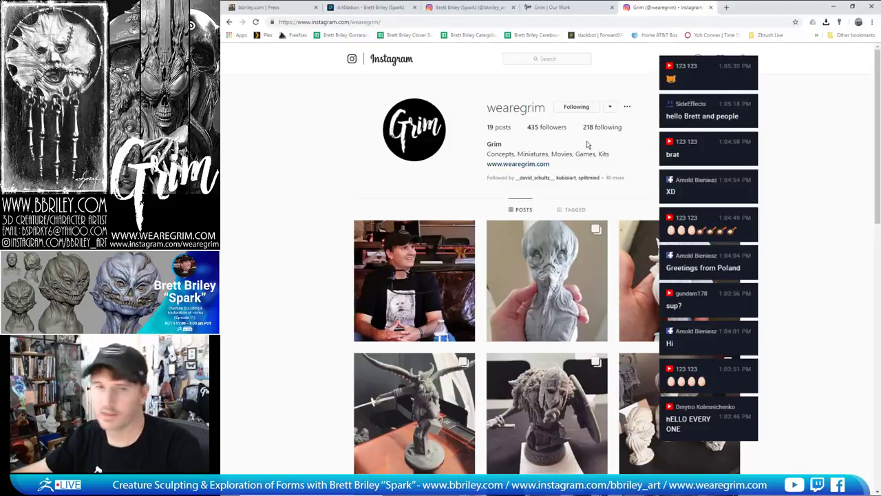
{"action": "left_click", "coordinate": [870, 6]}
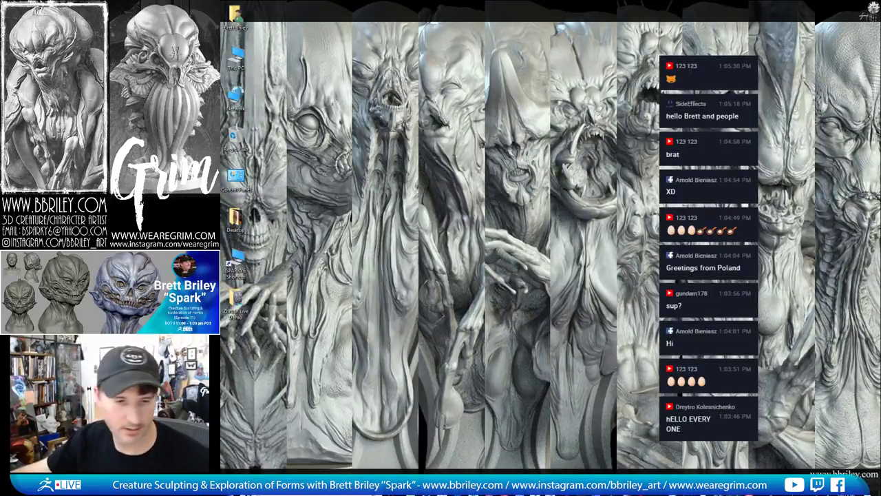
Switch to ZBrush and turn on PolyFrame to examine the head bust's wireframe from the back and front
{"action": "left_click", "coordinate": [309, 483]}
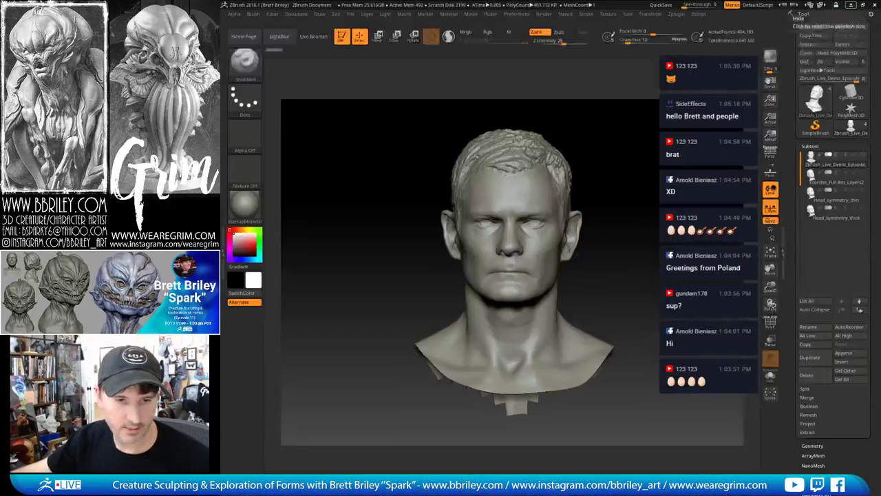
{"action": "left_click", "coordinate": [642, 254]}
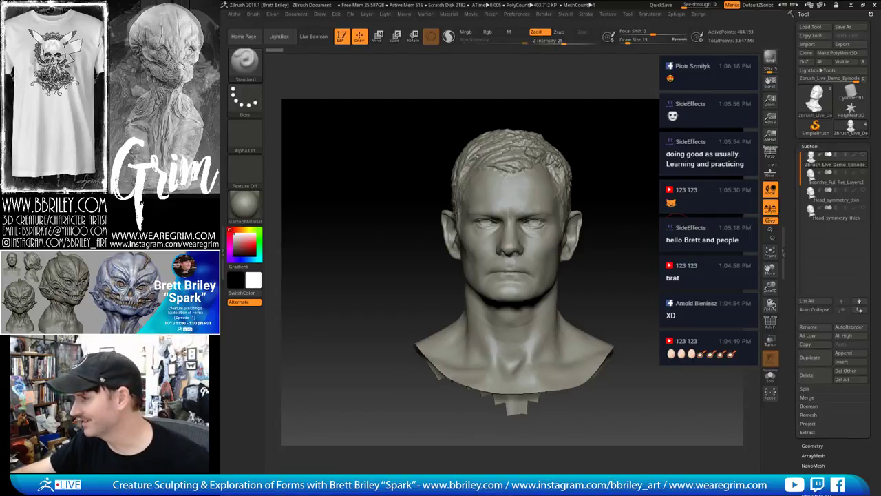
{"action": "left_click_drag", "start_coordinate": [637, 230], "coordinate": [629, 252]}
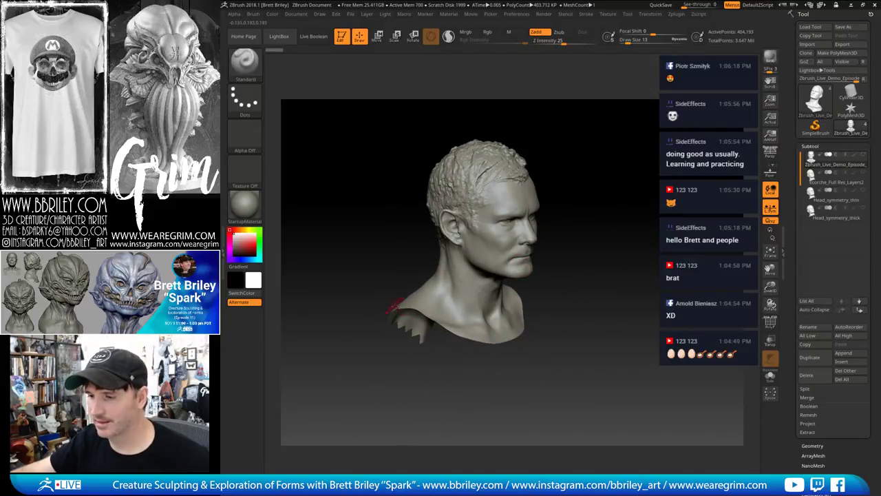
{"action": "left_click", "coordinate": [771, 322]}
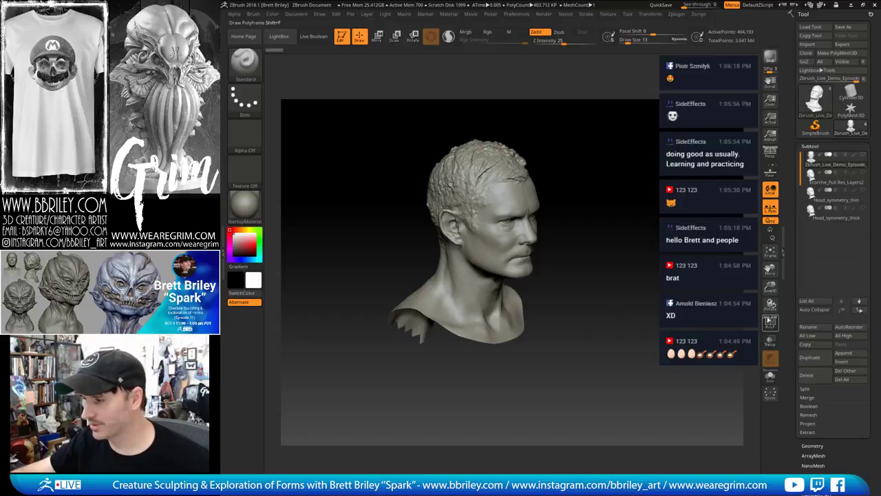
{"action": "left_click_drag", "start_coordinate": [649, 291], "coordinate": [555, 334]}
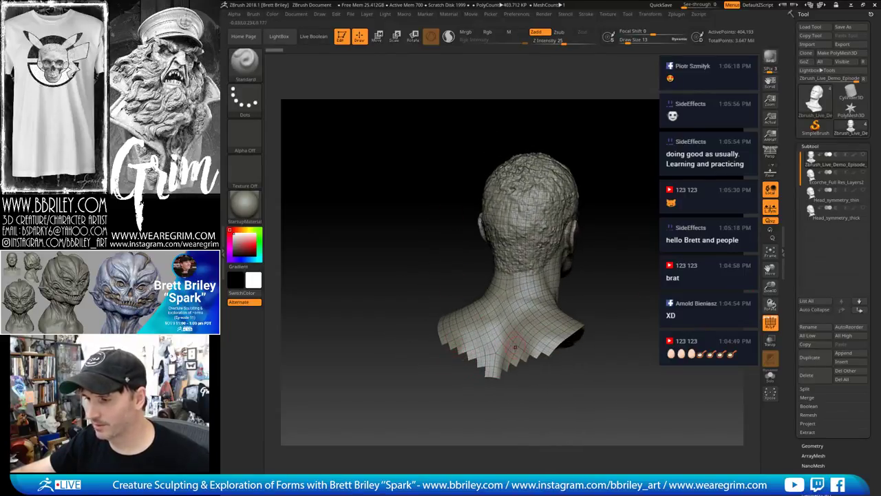
{"action": "left_click_drag", "start_coordinate": [623, 285], "coordinate": [574, 269]}
On the Ecorche_Full Res_Layers2 subtool, trim the neck's lower edge with TrimCurve and slice a separate polygroup band around the neck base
{"action": "left_click", "coordinate": [808, 179]}
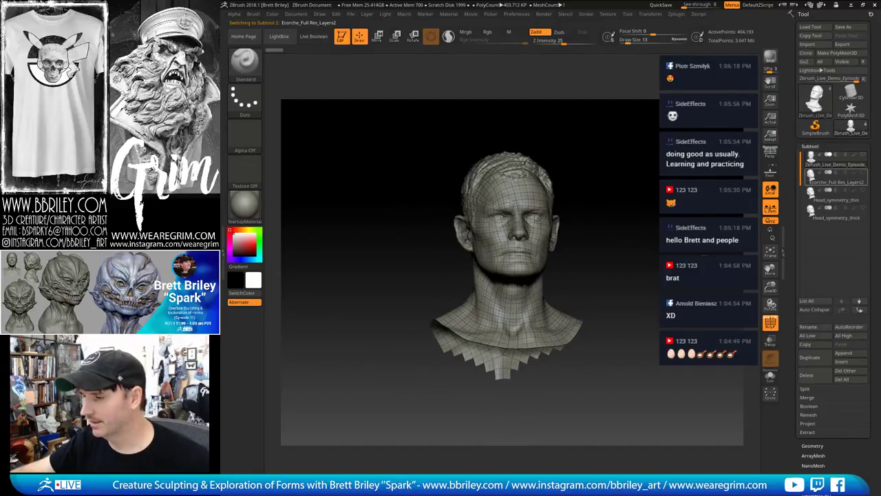
{"action": "left_click_drag", "start_coordinate": [657, 280], "coordinate": [730, 320]}
{"action": "left_click_drag", "start_coordinate": [647, 309], "coordinate": [696, 308], "text": "alt"}
{"action": "key", "text": "ctrl+shift"}
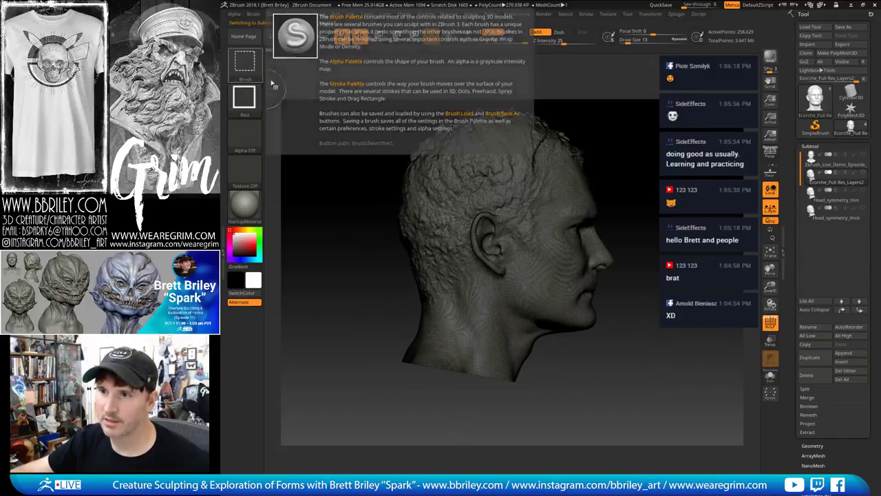
{"action": "left_click", "coordinate": [245, 63]}
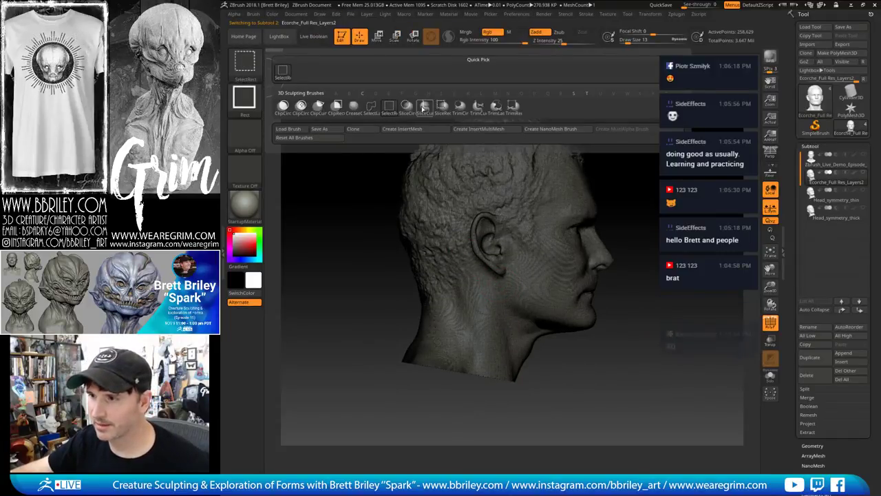
{"action": "left_click", "coordinate": [478, 105]}
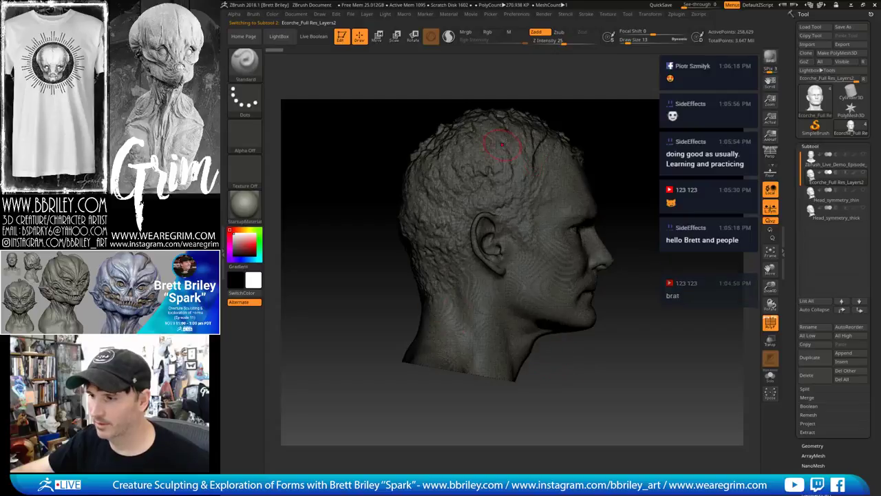
{"action": "mouse_move", "coordinate": [583, 373]}
{"action": "left_mouse_down", "text": "ctrl+shift"}
{"action": "mouse_move", "coordinate": [267, 290]}
{"action": "mouse_move", "coordinate": [303, 329]}
{"action": "left_mouse_up", "text": "ctrl+shift"}
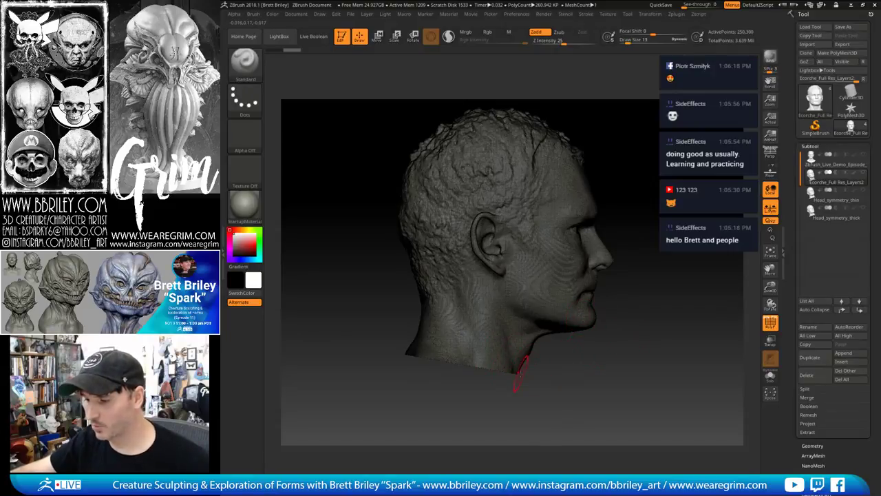
{"action": "mouse_move", "coordinate": [587, 375]}
{"action": "left_mouse_down", "text": "ctrl+shift"}
{"action": "mouse_move", "coordinate": [287, 319]}
{"action": "mouse_move", "coordinate": [309, 344]}
{"action": "mouse_move", "coordinate": [322, 267]}
{"action": "mouse_move", "coordinate": [321, 316]}
{"action": "mouse_move", "coordinate": [321, 295]}
{"action": "left_mouse_up", "text": "ctrl+shift"}
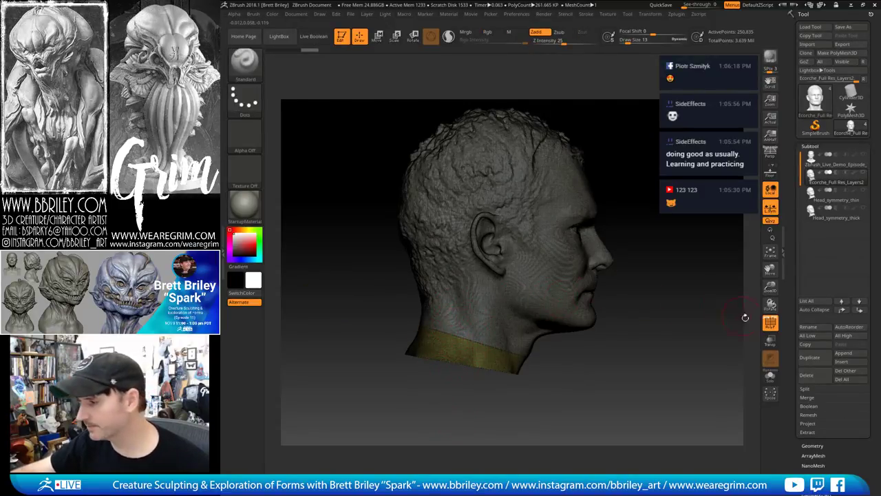
Turn off PolyFrame and compare the Head_symmetry_thin, Zbrush_Live_Demo_Episode_12 and Head_symmetry_thick subtools from the front
{"action": "left_click", "coordinate": [819, 200]}
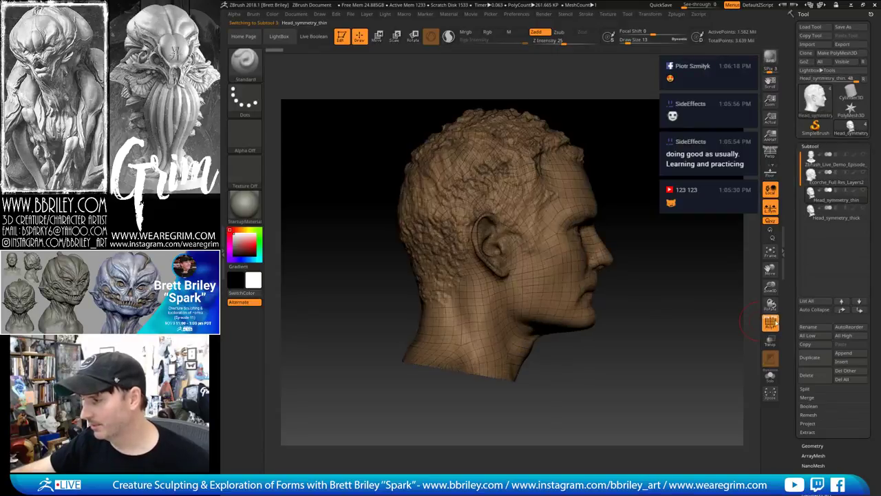
{"action": "left_click", "coordinate": [770, 322]}
{"action": "left_click_drag", "start_coordinate": [698, 285], "coordinate": [617, 293]}
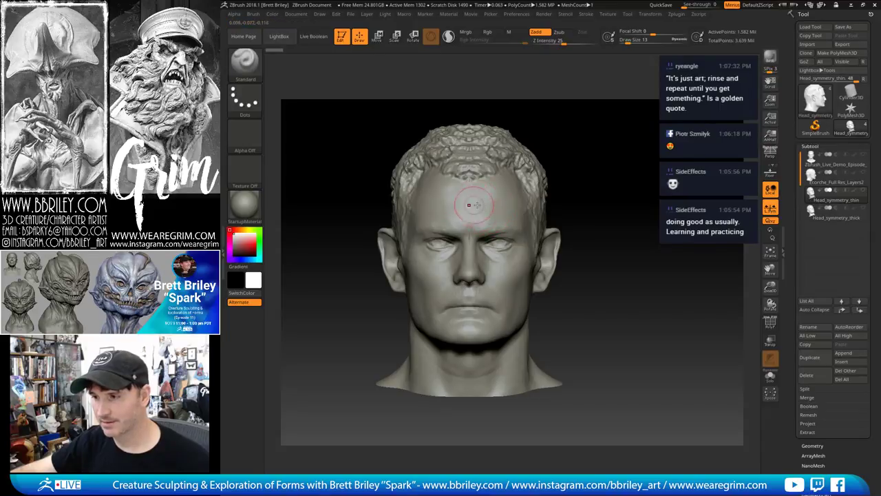
{"action": "left_click", "coordinate": [472, 203], "text": "alt"}
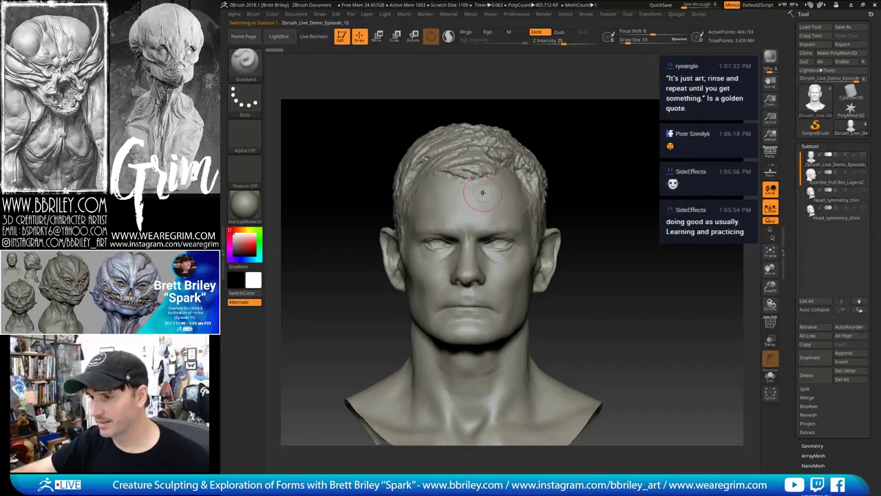
{"action": "left_click", "coordinate": [815, 200]}
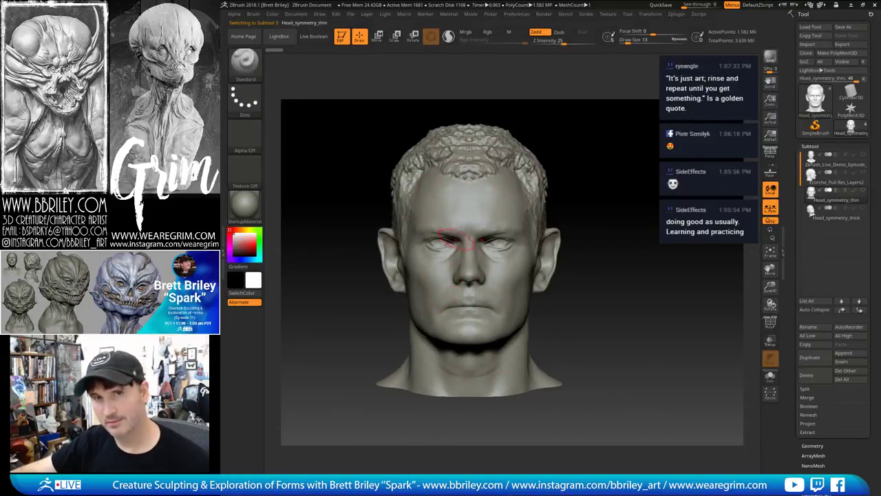
{"action": "left_click", "coordinate": [810, 216]}
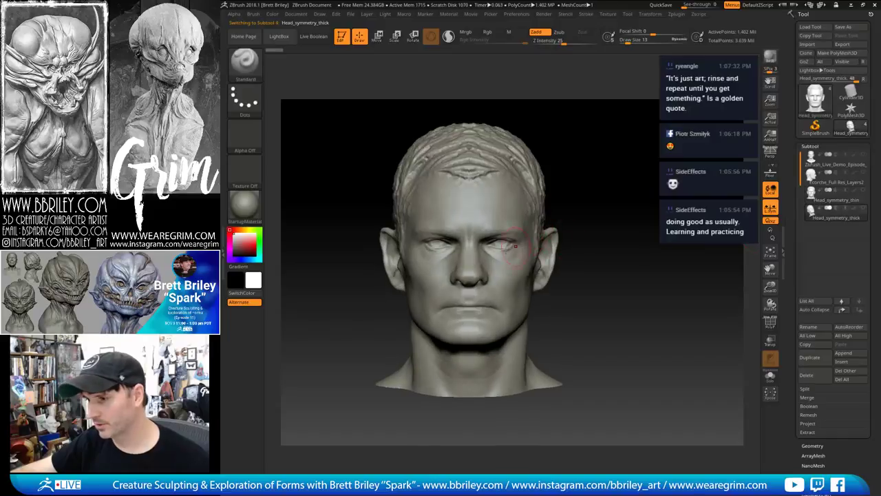
Duplicate the Head_symmetry_thin subtool and move the copy to the end of the subtool list
{"action": "left_click", "coordinate": [813, 196]}
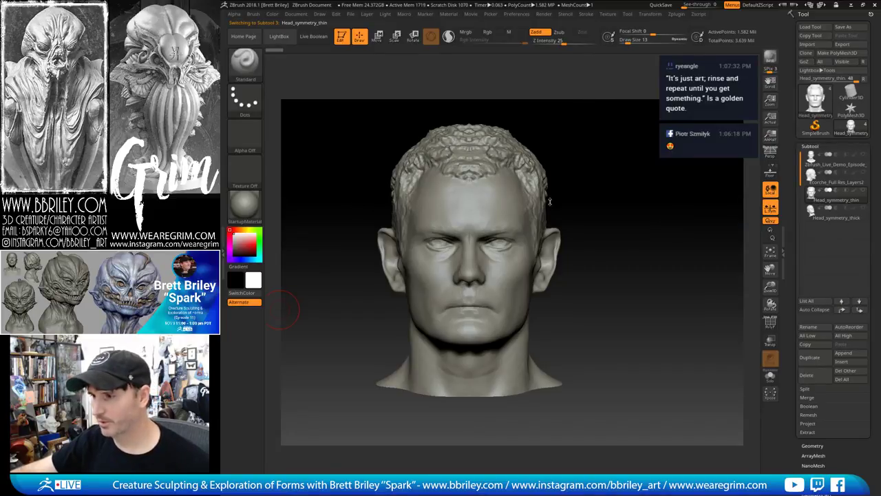
{"action": "left_click", "coordinate": [810, 357]}
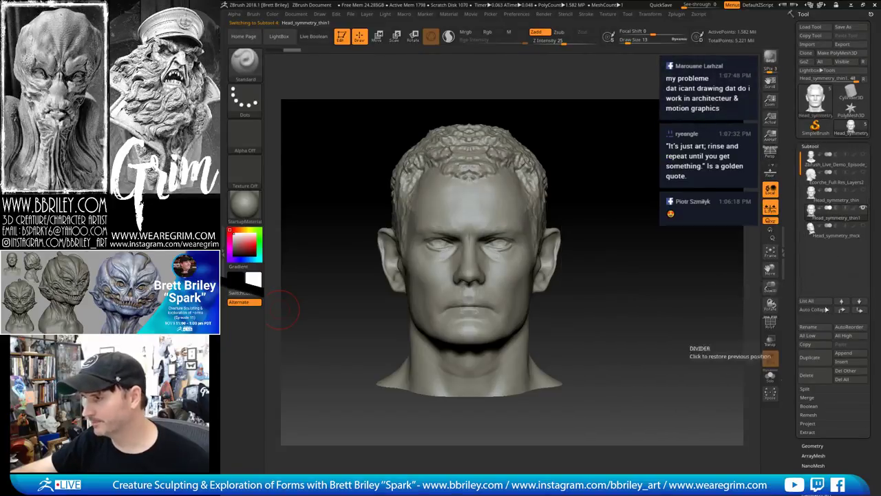
{"action": "left_click", "coordinate": [860, 310]}
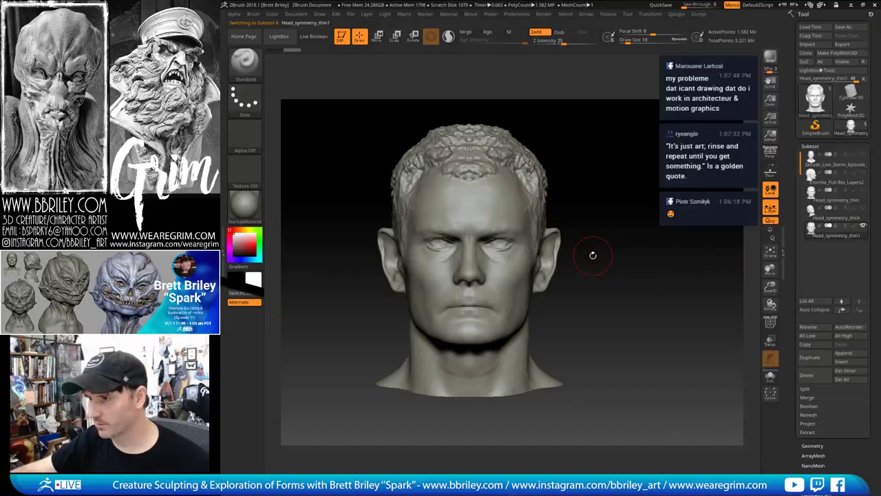
{"action": "mouse_move", "coordinate": [626, 250]}
{"action": "left_mouse_down", "text": "alt"}
{"action": "mouse_move", "coordinate": [634, 273]}
{"action": "mouse_move", "coordinate": [633, 261]}
{"action": "left_mouse_up", "text": "alt"}
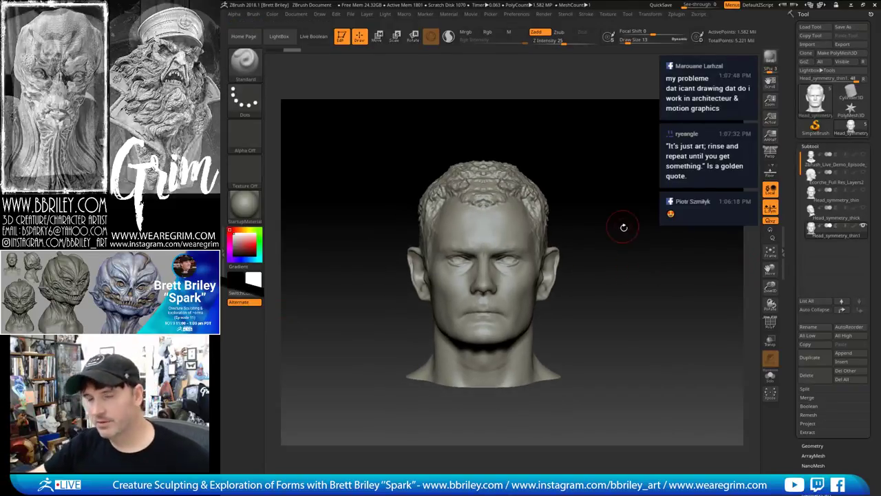
Lower the duplicated head by four subdivision levels and inspect its coarse forms from several angles
{"action": "key", "text": "shift+d"}
{"action": "key", "text": "shift+d"}
{"action": "key", "text": "shift+d"}
{"action": "key", "text": "shift+d"}
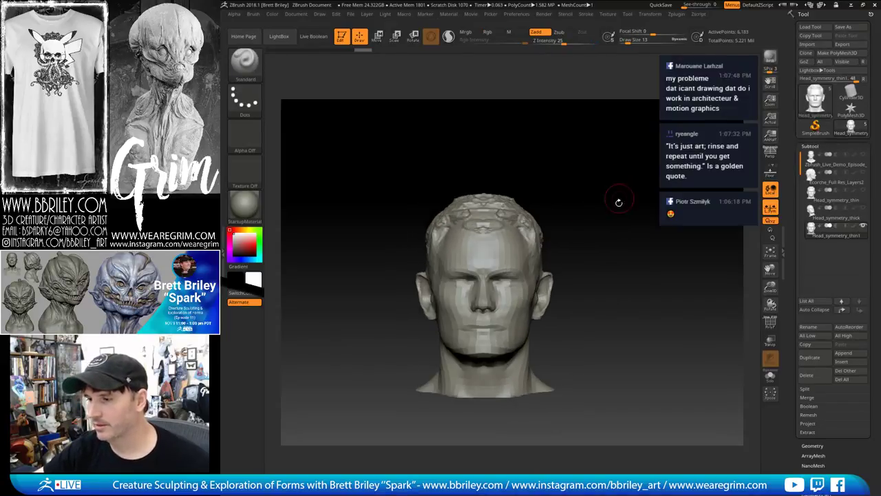
{"action": "left_click_drag", "start_coordinate": [616, 209], "coordinate": [521, 249]}
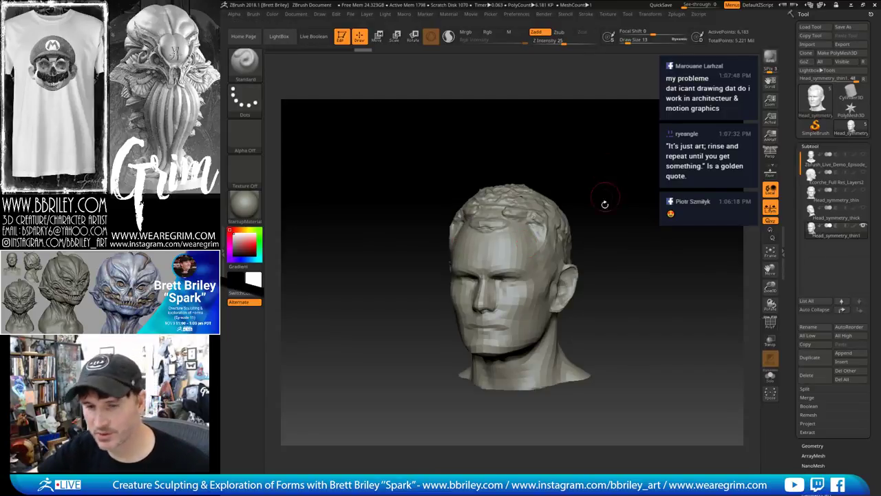
{"action": "left_click_drag", "start_coordinate": [605, 203], "coordinate": [621, 207]}
{"action": "left_click_drag", "start_coordinate": [530, 224], "coordinate": [530, 235]}
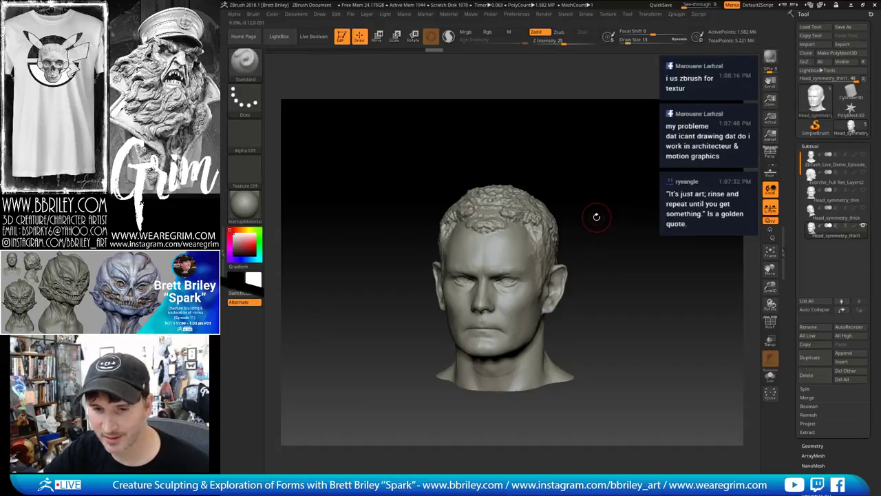
Face the duplicated head forward and lower it by three subdivision levels for sculpting
{"action": "left_click_drag", "start_coordinate": [597, 199], "coordinate": [598, 204], "text": "shift"}
{"action": "key", "text": "shift+d"}
{"action": "key", "text": "shift+d"}
{"action": "key", "text": "shift+d"}
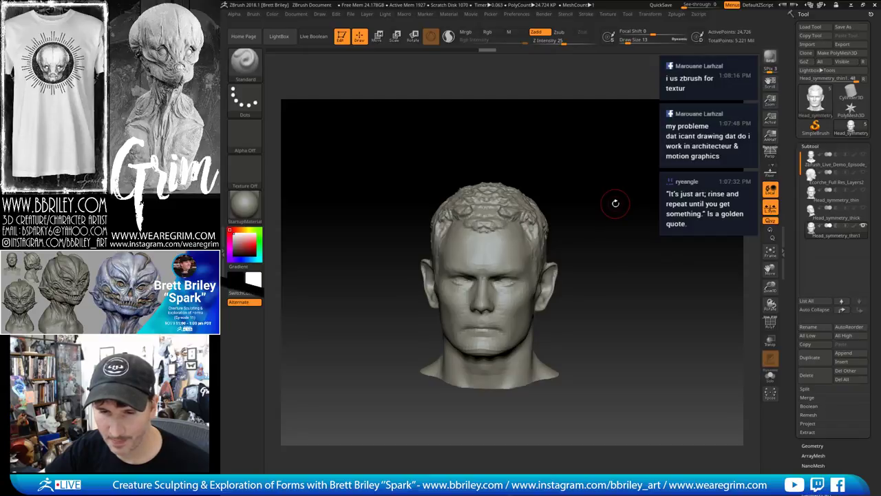
Turn on perspective for the front view, check the camera's Angle Of View setting, and compare the head with perspective off and on
{"action": "left_click_drag", "start_coordinate": [616, 204], "coordinate": [616, 203], "text": "alt"}
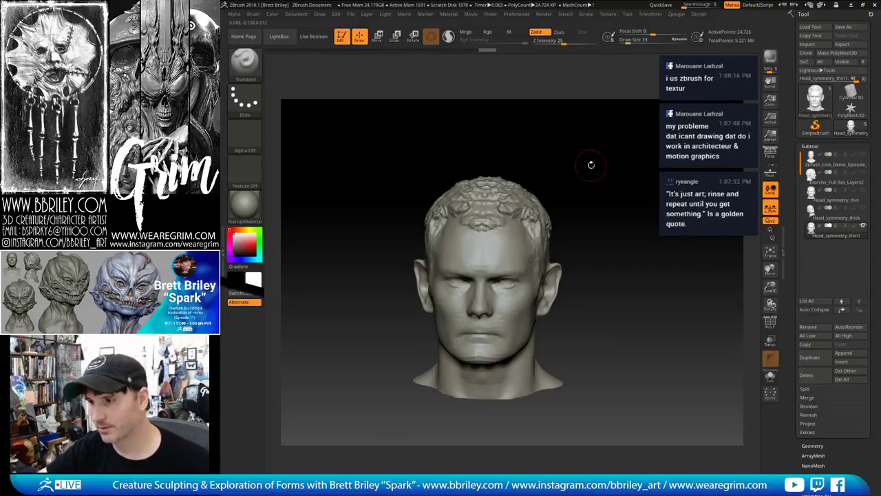
{"action": "mouse_move", "coordinate": [610, 181]}
{"action": "left_mouse_down", "text": "alt"}
{"action": "mouse_move", "coordinate": [617, 195]}
{"action": "mouse_move", "coordinate": [625, 184]}
{"action": "left_mouse_up", "text": "alt"}
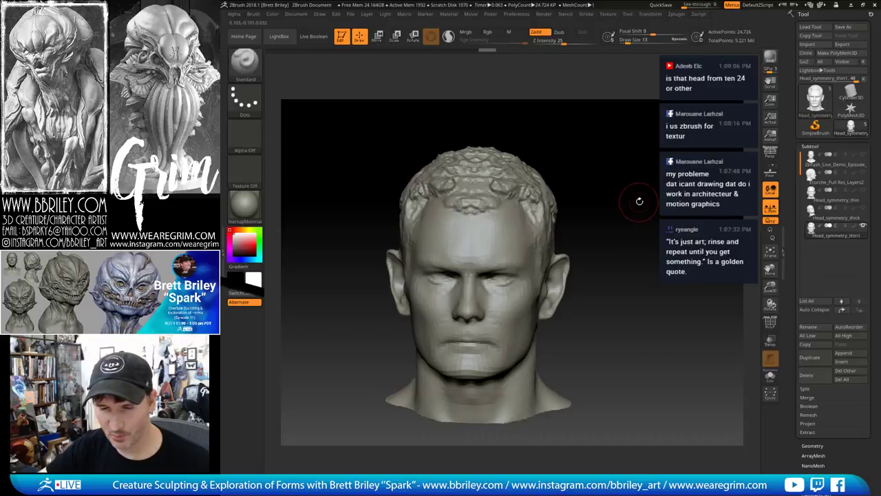
{"action": "left_click_drag", "start_coordinate": [639, 201], "coordinate": [628, 190], "text": "shift"}
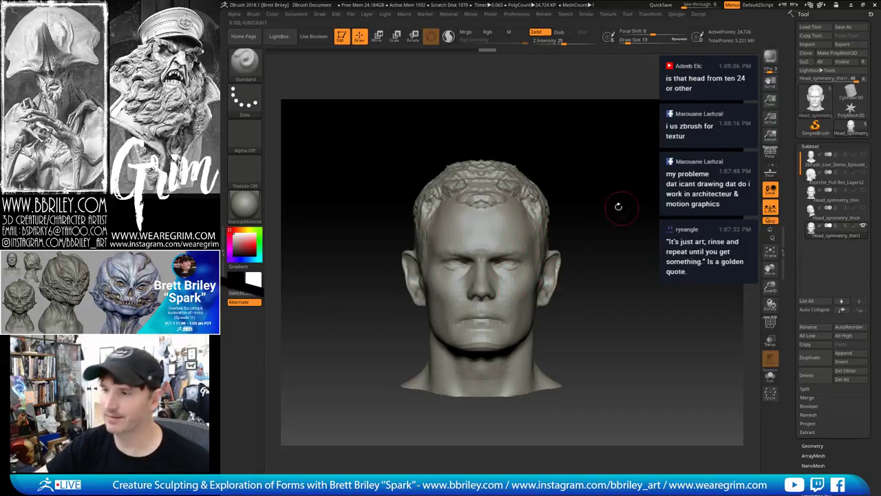
{"action": "left_click_drag", "start_coordinate": [620, 224], "coordinate": [626, 222], "text": "alt"}
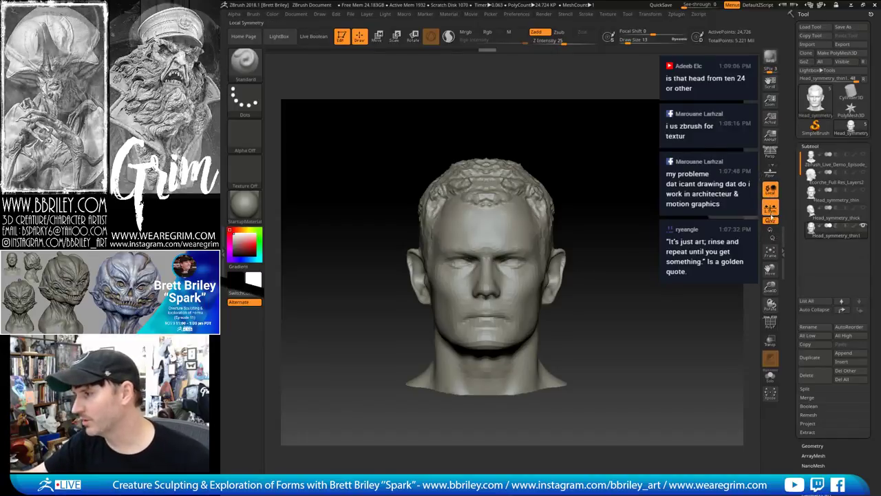
{"action": "left_click", "coordinate": [771, 155]}
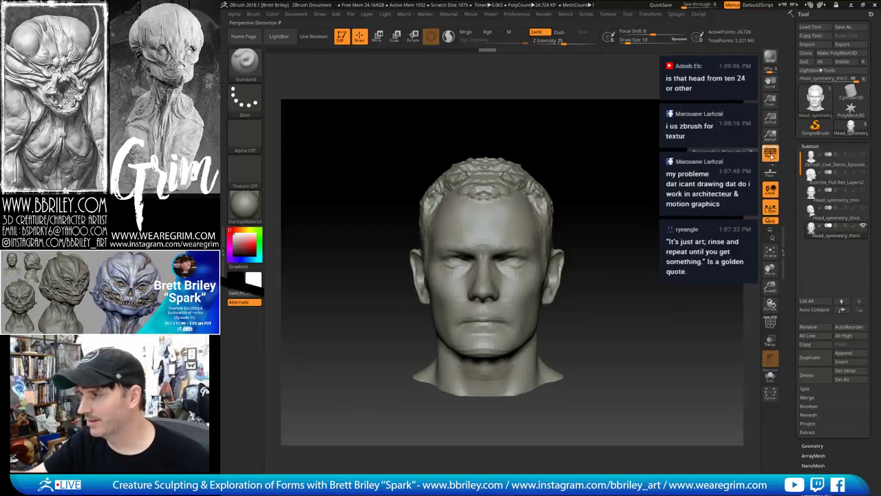
{"action": "left_click", "coordinate": [320, 15]}
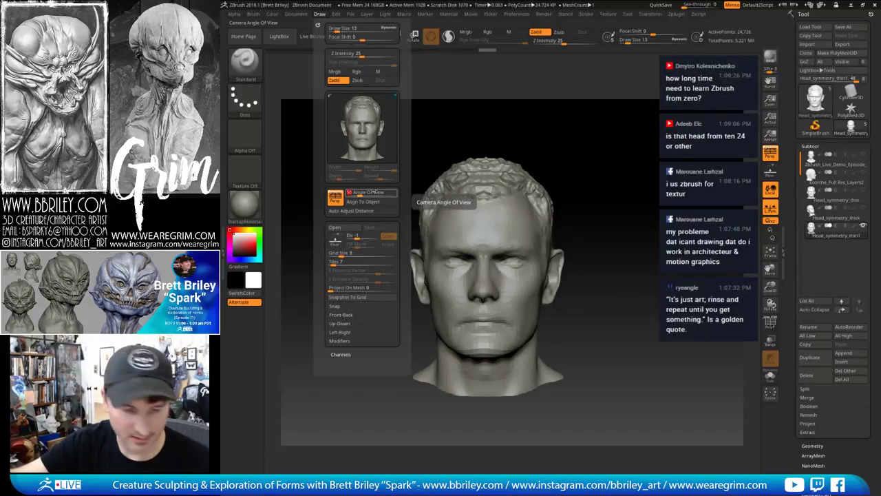
{"action": "left_click", "coordinate": [770, 154]}
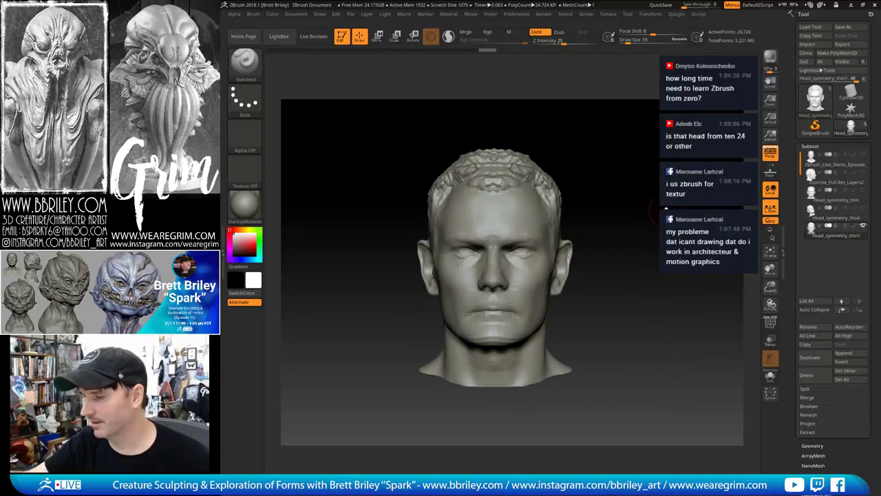
{"action": "left_click", "coordinate": [770, 155]}
{"action": "left_click_drag", "start_coordinate": [657, 222], "coordinate": [655, 201]}
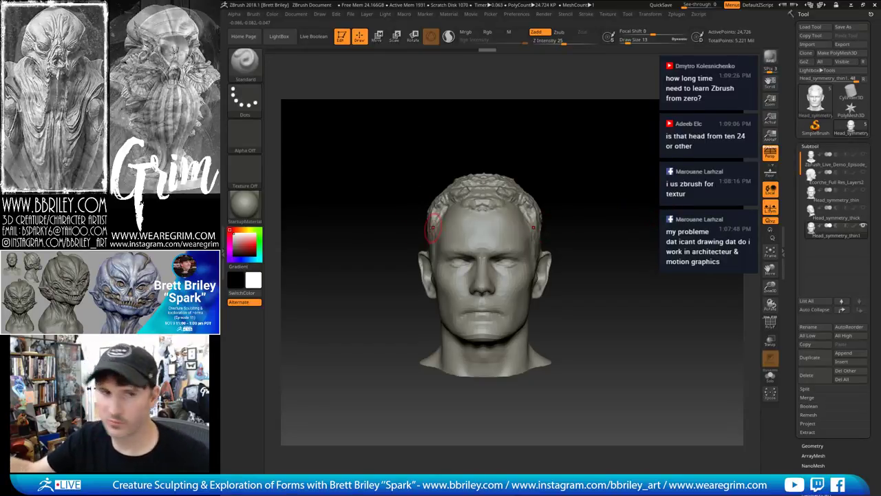
Reshape the sides of the head symmetrically with the Move brush at draw size 68
{"action": "key", "text": "b"}
{"action": "key", "text": "m"}
{"action": "key", "text": "v"}
{"action": "left_click_drag", "start_coordinate": [524, 261], "coordinate": [531, 261]}
{"action": "mouse_move", "coordinate": [637, 241]}
{"action": "left_mouse_down"}
{"action": "mouse_move", "coordinate": [575, 248]}
{"action": "mouse_move", "coordinate": [622, 227]}
{"action": "left_mouse_up"}
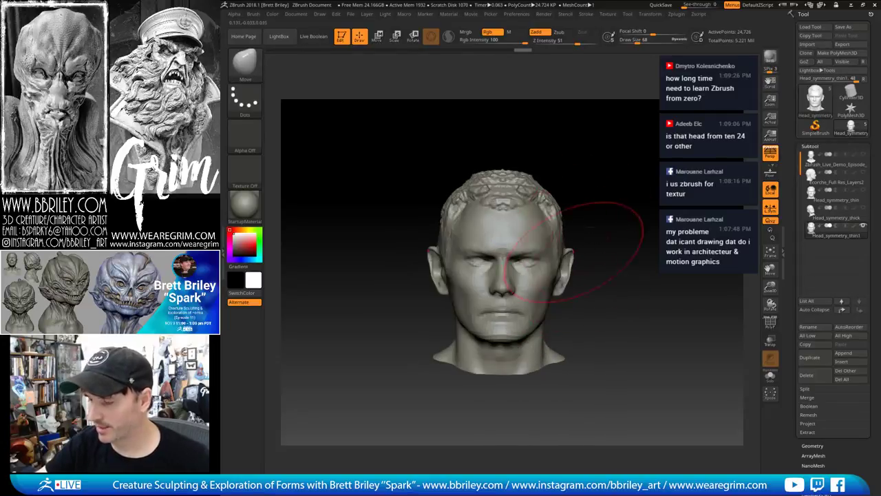
{"action": "left_click_drag", "start_coordinate": [563, 249], "coordinate": [573, 249]}
{"action": "mouse_move", "coordinate": [616, 222]}
{"action": "left_mouse_down", "text": "alt"}
{"action": "mouse_move", "coordinate": [607, 217]}
{"action": "mouse_move", "coordinate": [535, 294]}
{"action": "left_mouse_up", "text": "alt"}
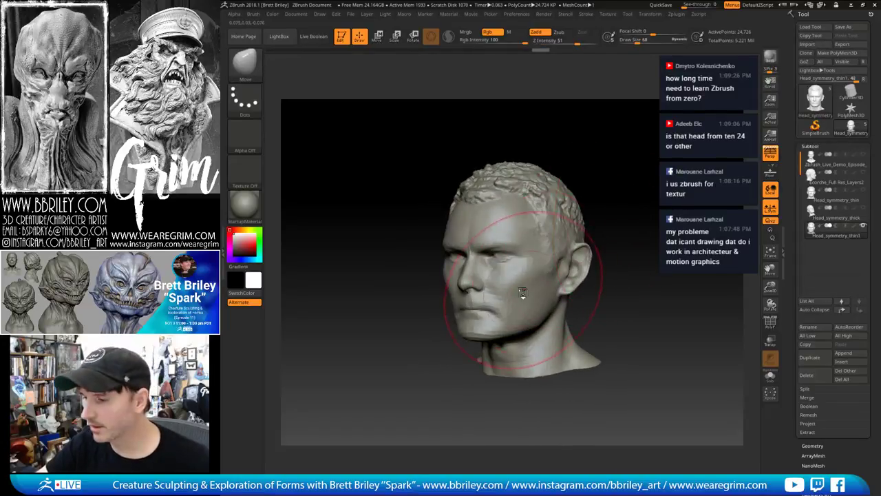
Carve hollows into the cheeks below the cheekbones with the Clay and Standard brushes
{"action": "key", "text": "b"}
{"action": "key", "text": "c"}
{"action": "key", "text": "l"}
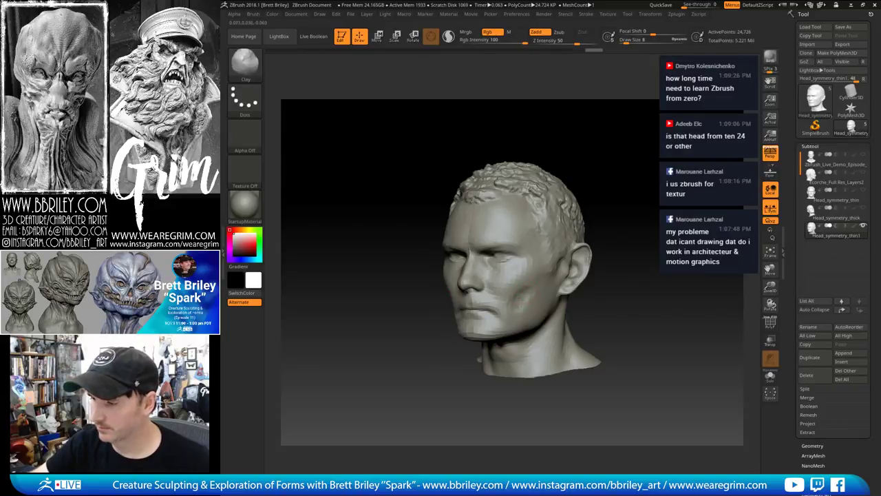
{"action": "key", "text": "b"}
{"action": "key", "text": "s"}
{"action": "key", "text": "t"}
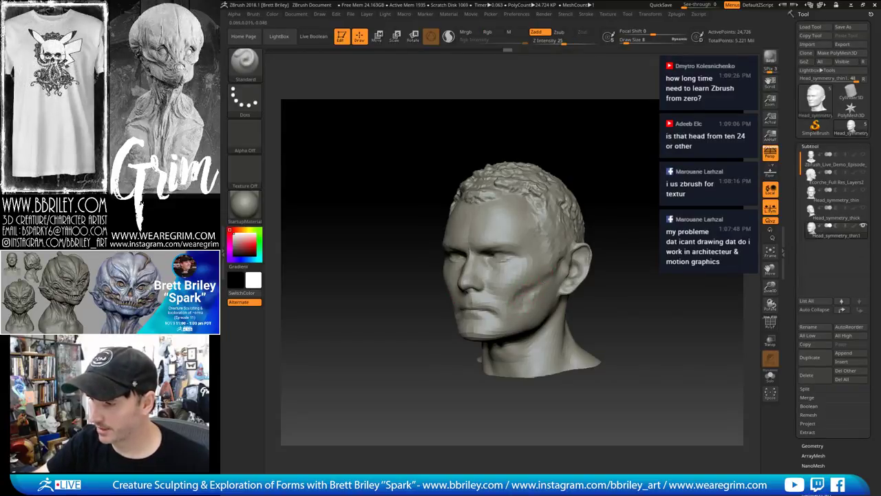
Reshape the skull and temples with the Move brush at draw size 90, then reduce the draw size to 29 for finer adjustments
{"action": "mouse_move", "coordinate": [601, 176]}
{"action": "left_mouse_down"}
{"action": "mouse_move", "coordinate": [603, 210]}
{"action": "mouse_move", "coordinate": [501, 297]}
{"action": "mouse_move", "coordinate": [533, 277]}
{"action": "left_mouse_up"}
{"action": "key", "text": "b"}
{"action": "key", "text": "m"}
{"action": "key", "text": "v"}
{"action": "key", "text": "s"}
{"action": "left_click_drag", "start_coordinate": [537, 270], "coordinate": [534, 256]}
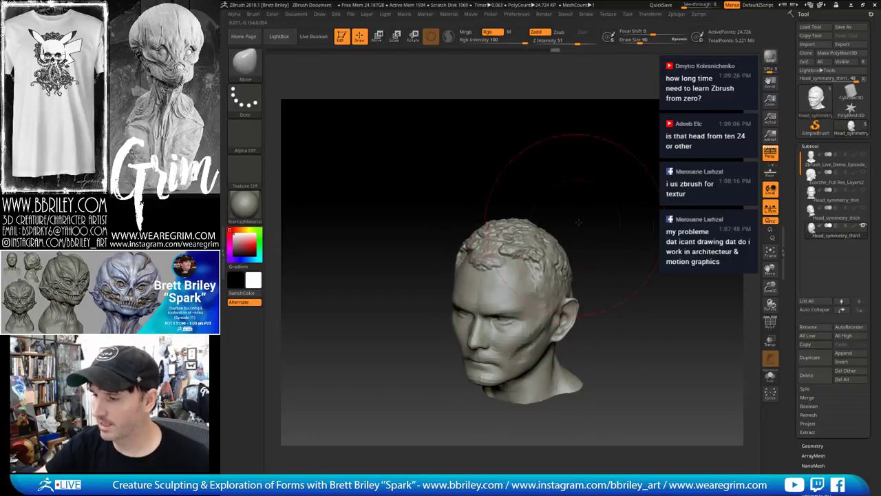
{"action": "left_click_drag", "start_coordinate": [570, 226], "coordinate": [589, 216]}
{"action": "left_click_drag", "start_coordinate": [546, 275], "coordinate": [552, 272]}
{"action": "mouse_move", "coordinate": [600, 237]}
{"action": "left_mouse_down"}
{"action": "mouse_move", "coordinate": [592, 225]}
{"action": "mouse_move", "coordinate": [554, 234]}
{"action": "left_mouse_up"}
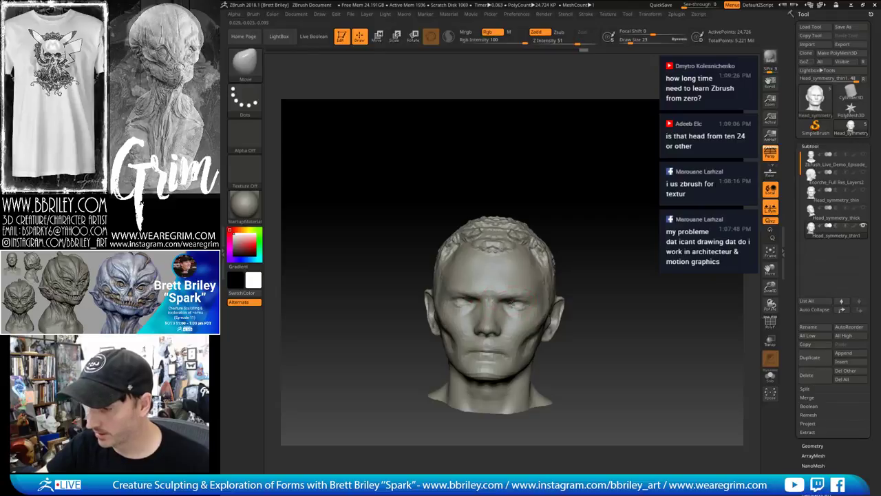
{"action": "key", "text": "s"}
{"action": "left_click_drag", "start_coordinate": [533, 302], "coordinate": [538, 302]}
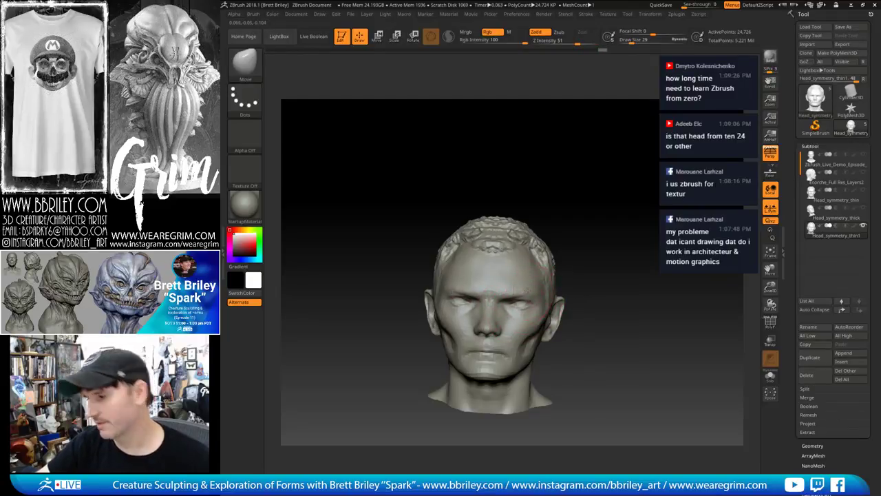
Carve frown creases between the brows with DamStandard and refine the brow and eye area with the Standard brush
{"action": "key", "text": "b"}
{"action": "key", "text": "d"}
{"action": "key", "text": "s"}
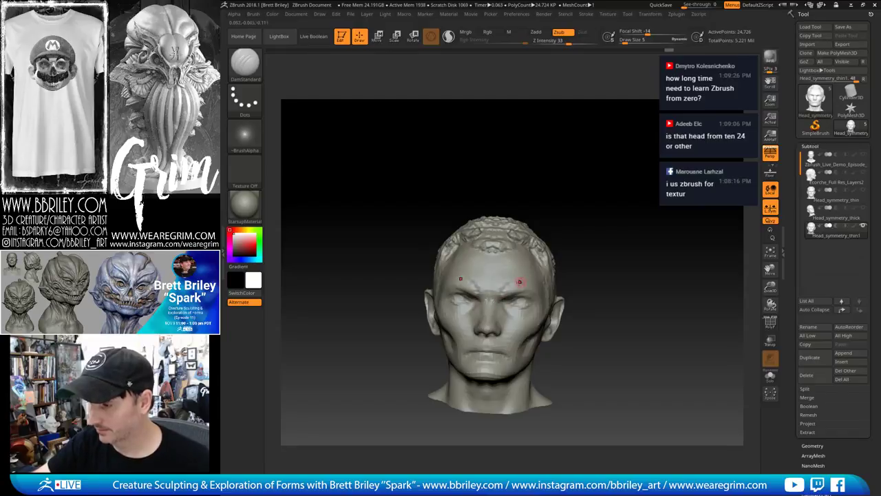
{"action": "key", "text": "b"}
{"action": "key", "text": "s"}
{"action": "key", "text": "t"}
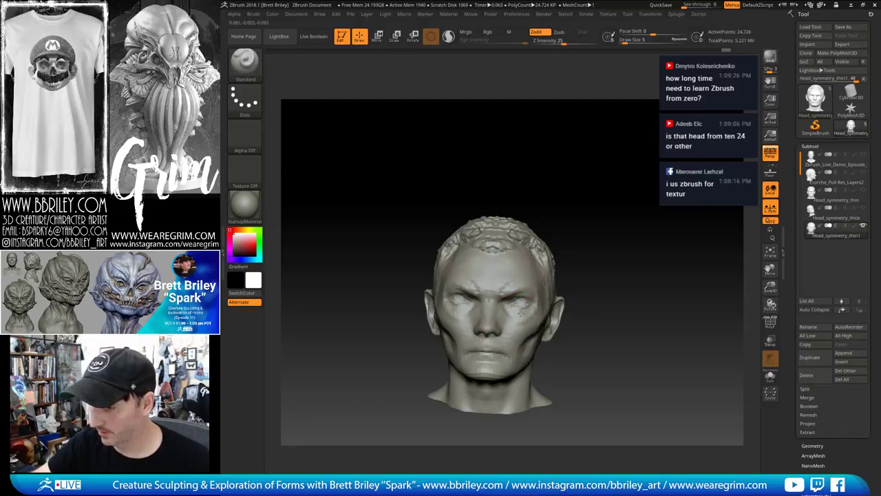
Build up the forms under the eyes and along the cheekbones with the Clay brush
{"action": "key", "text": "b"}
{"action": "key", "text": "c"}
{"action": "key", "text": "l"}
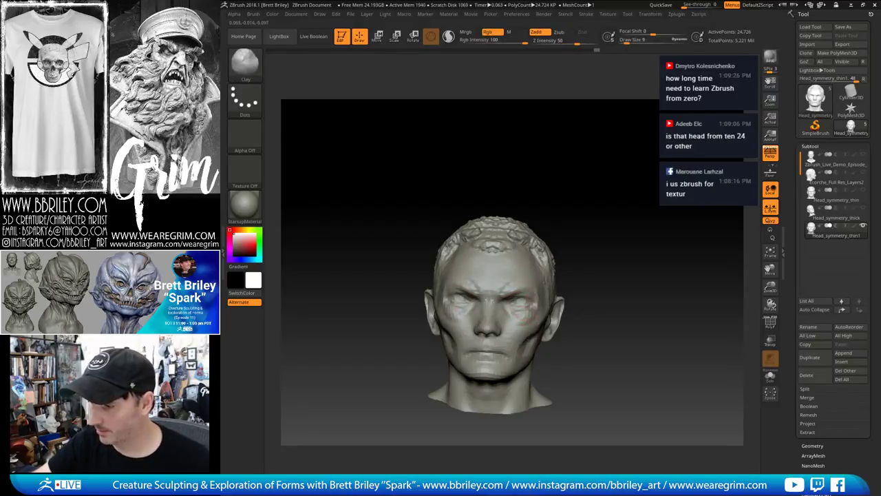
{"action": "mouse_move", "coordinate": [616, 226]}
{"action": "left_mouse_down"}
{"action": "mouse_move", "coordinate": [610, 216]}
{"action": "mouse_move", "coordinate": [513, 322]}
{"action": "left_mouse_up"}
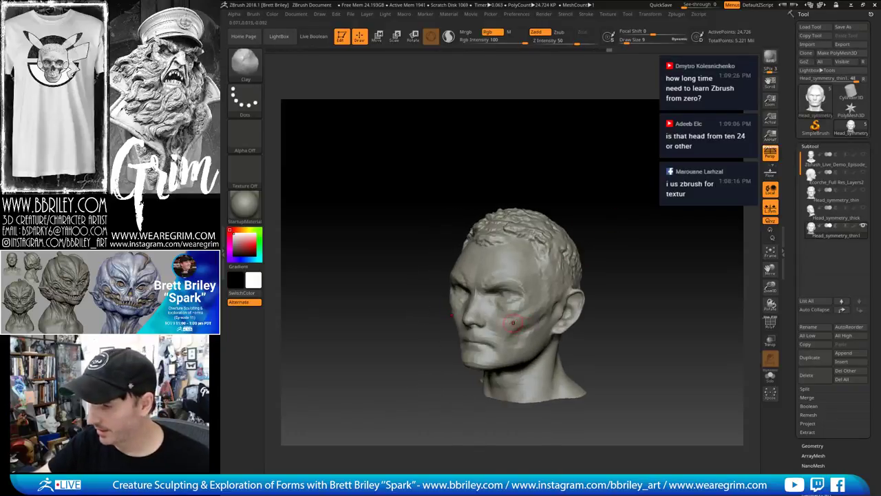
Push the lower cheeks and jaw sides inward with the Move brush at draw size 41
{"action": "mouse_move", "coordinate": [637, 200]}
{"action": "left_mouse_down"}
{"action": "mouse_move", "coordinate": [612, 197]}
{"action": "mouse_move", "coordinate": [645, 228]}
{"action": "mouse_move", "coordinate": [606, 219]}
{"action": "mouse_move", "coordinate": [623, 203]}
{"action": "mouse_move", "coordinate": [663, 209]}
{"action": "mouse_move", "coordinate": [641, 234]}
{"action": "left_mouse_up"}
{"action": "key", "text": "b"}
{"action": "key", "text": "m"}
{"action": "key", "text": "v"}
{"action": "key", "text": "bracketright"}
{"action": "key", "text": "bracketright"}
{"action": "key", "text": "s"}
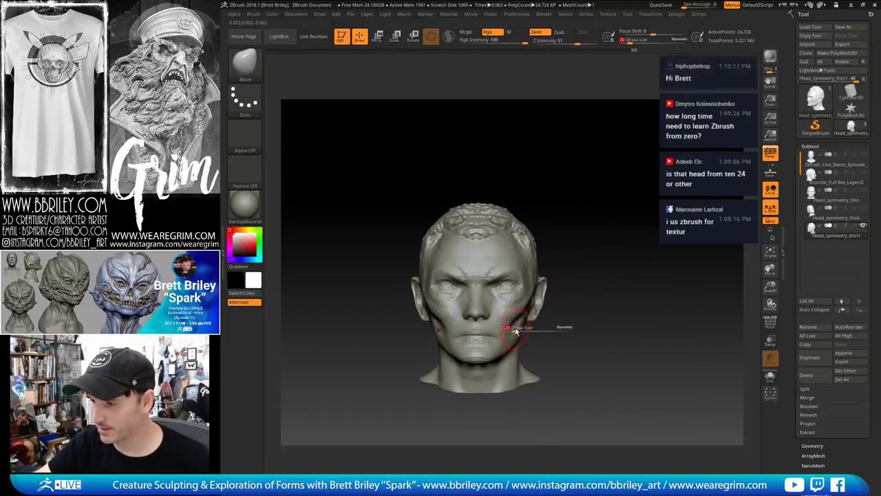
{"action": "left_click_drag", "start_coordinate": [517, 332], "coordinate": [522, 332]}
{"action": "left_click_drag", "start_coordinate": [524, 329], "coordinate": [517, 326]}
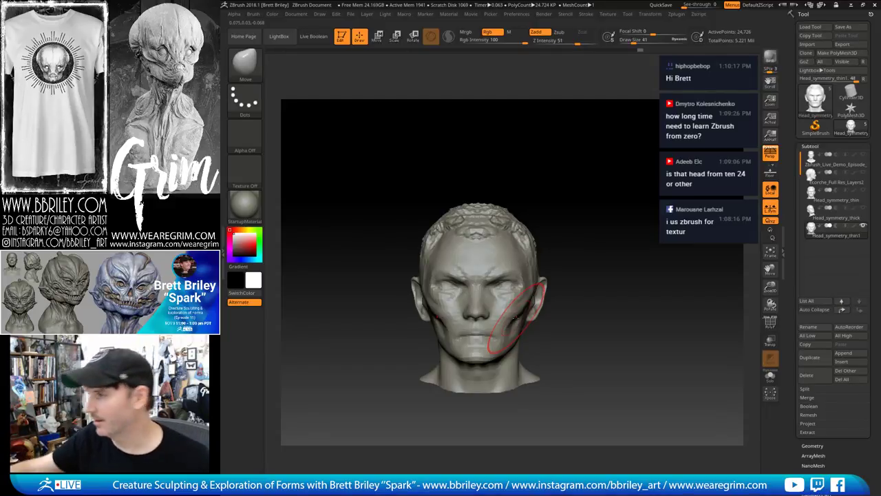
Append a Sphere3D to the head as a new subtool and make it the active subtool
{"action": "left_click", "coordinate": [844, 352]}
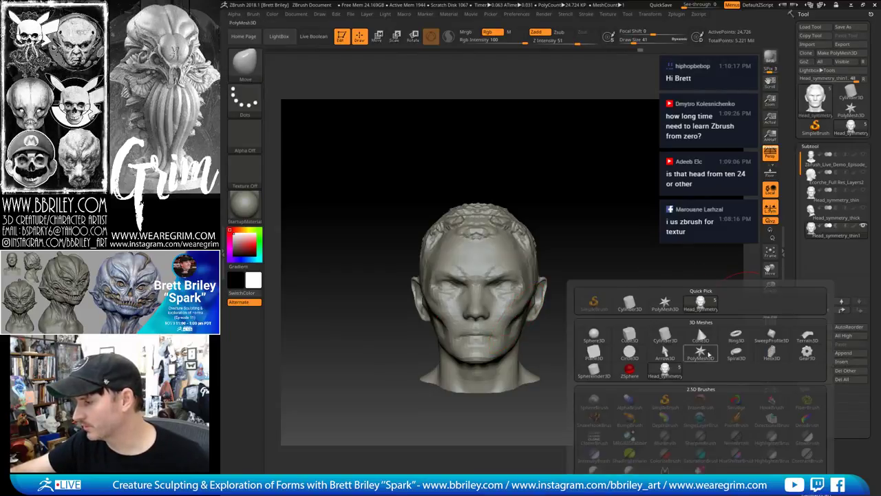
{"action": "left_click", "coordinate": [592, 336]}
{"action": "left_click", "coordinate": [807, 251]}
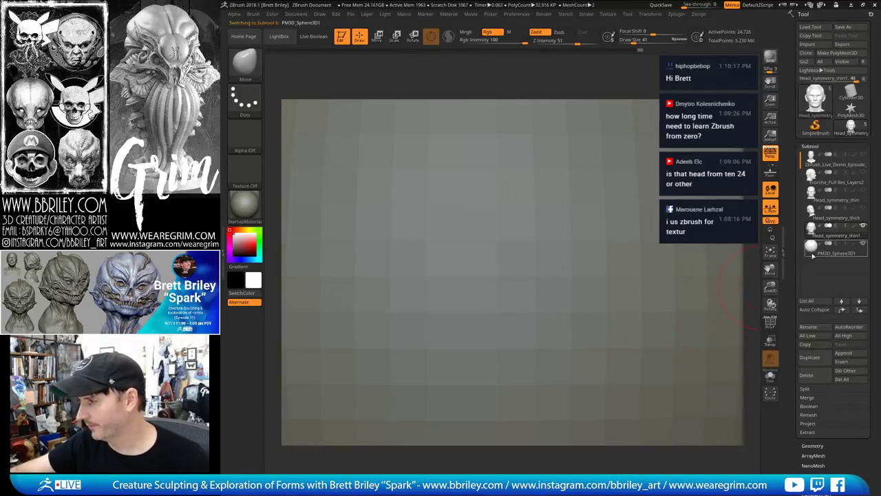
Shrink the appended sphere to roughly head size using the Size deformation
{"action": "key", "text": "w"}
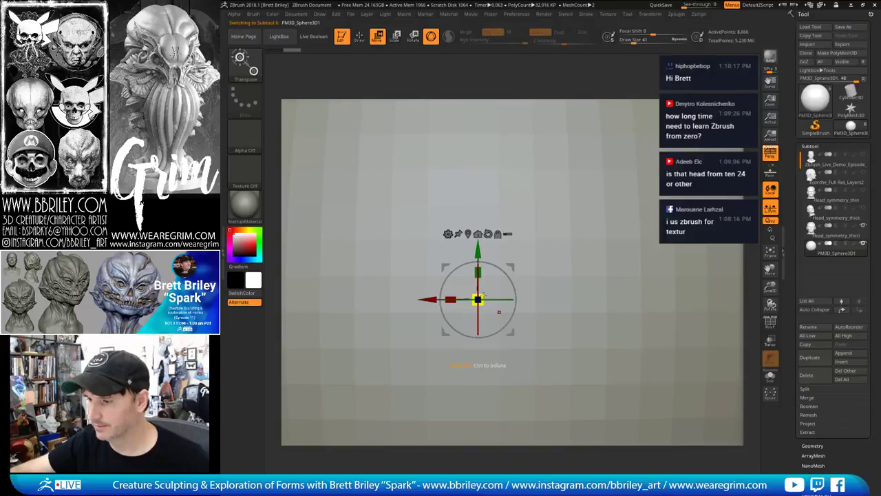
{"action": "left_click_drag", "start_coordinate": [482, 296], "coordinate": [463, 318]}
{"action": "left_click_drag", "start_coordinate": [791, 417], "coordinate": [795, 360]}
{"action": "scroll", "coordinate": [795, 360], "scroll_direction": "down", "scroll_amount": 2}
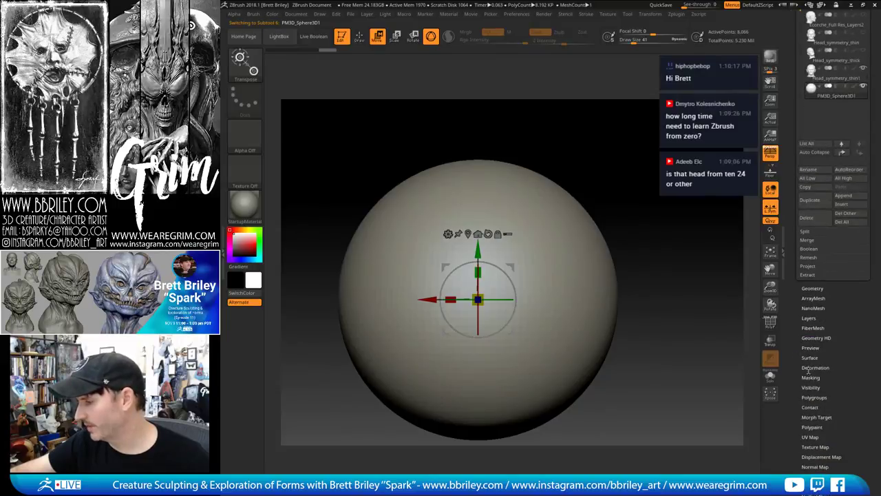
{"action": "left_click", "coordinate": [809, 367]}
{"action": "left_click", "coordinate": [808, 376]}
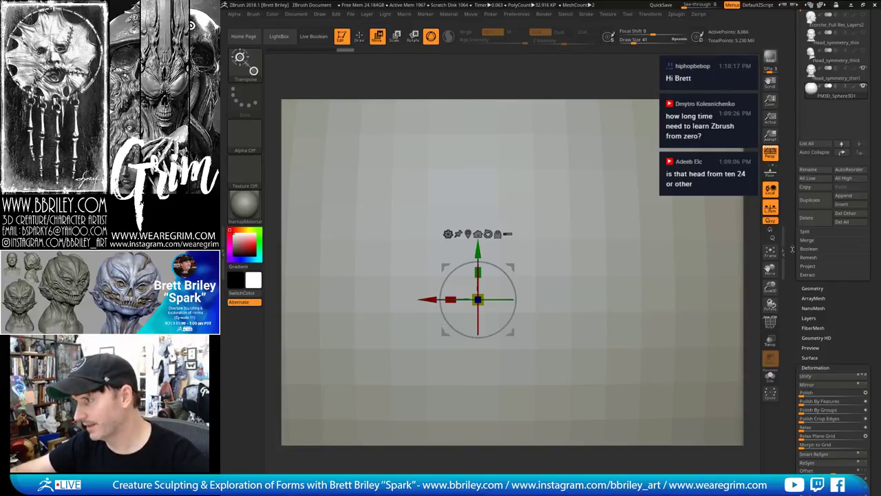
{"action": "scroll", "coordinate": [791, 249], "scroll_direction": "down", "scroll_amount": 10}
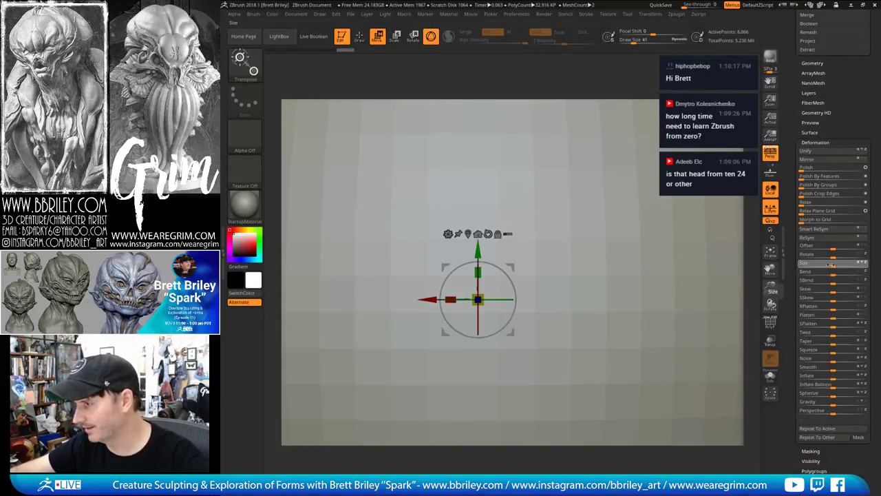
{"action": "left_click_drag", "start_coordinate": [832, 265], "coordinate": [798, 263]}
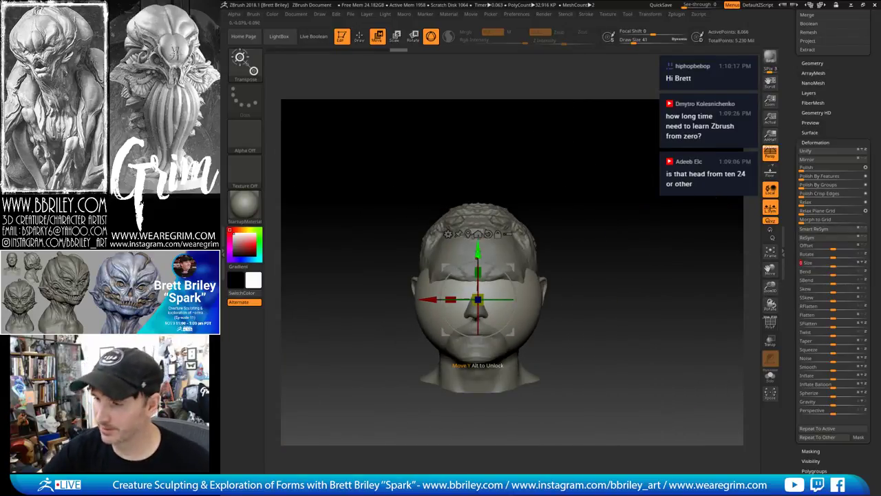
Raise the sphere above the brow, then shift it back and enlarge it to cover the cranium in side view
{"action": "left_click_drag", "start_coordinate": [478, 252], "coordinate": [478, 191]}
{"action": "key", "text": "q"}
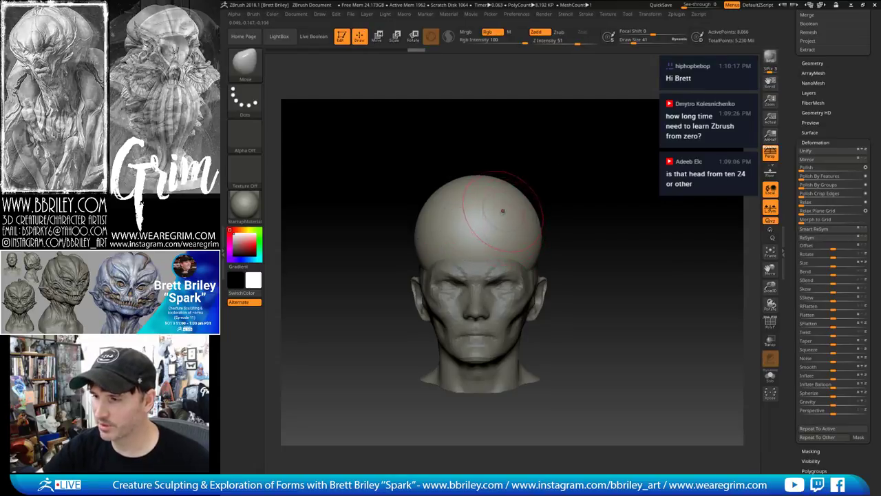
{"action": "left_click_drag", "start_coordinate": [613, 208], "coordinate": [550, 227]}
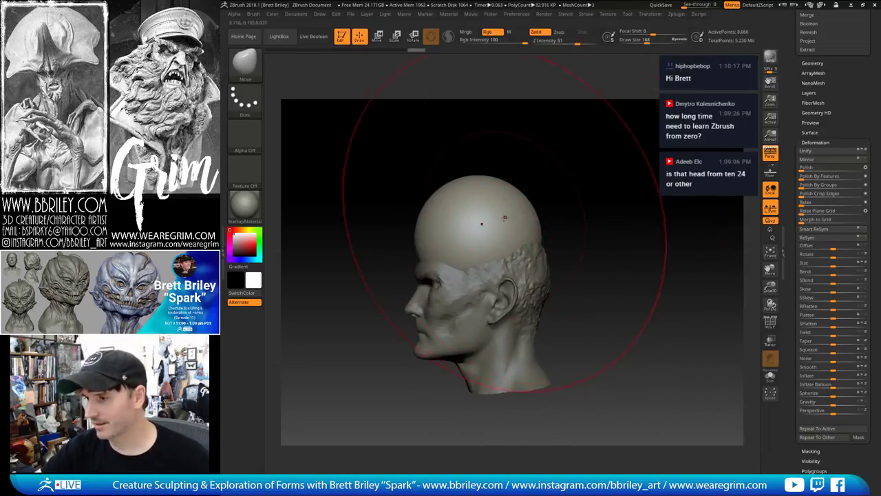
{"action": "key", "text": "w"}
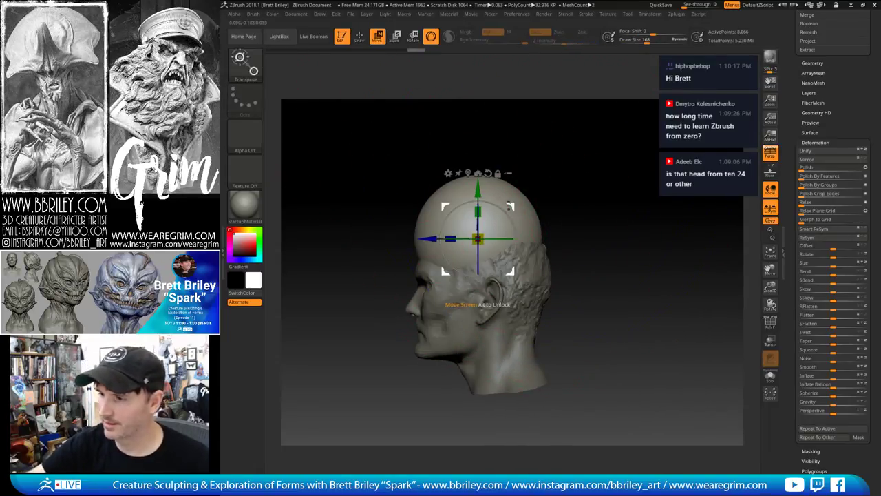
{"action": "left_click_drag", "start_coordinate": [447, 208], "coordinate": [470, 217]}
{"action": "left_click_drag", "start_coordinate": [500, 248], "coordinate": [508, 223]}
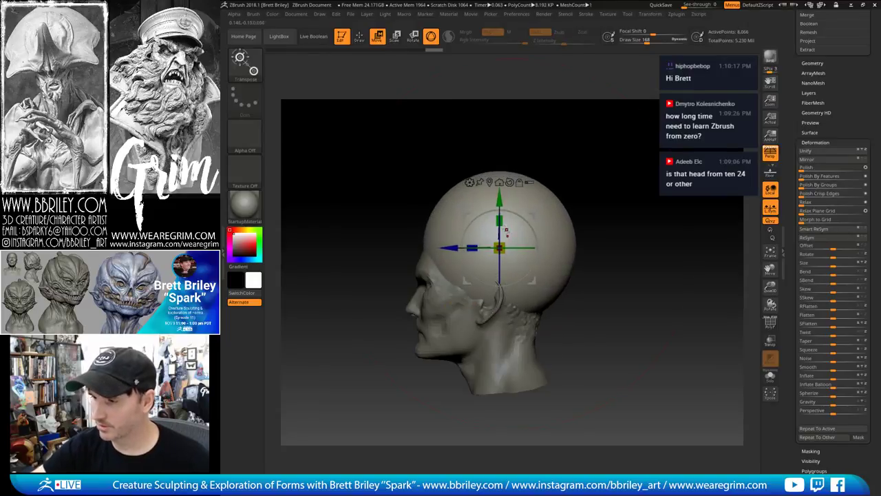
Pull the sphere's lower back, sides and top into an enlarged cranium shape with the Move brush
{"action": "key", "text": "q"}
{"action": "key", "text": "["}
{"action": "left_click_drag", "start_coordinate": [546, 293], "coordinate": [552, 323]}
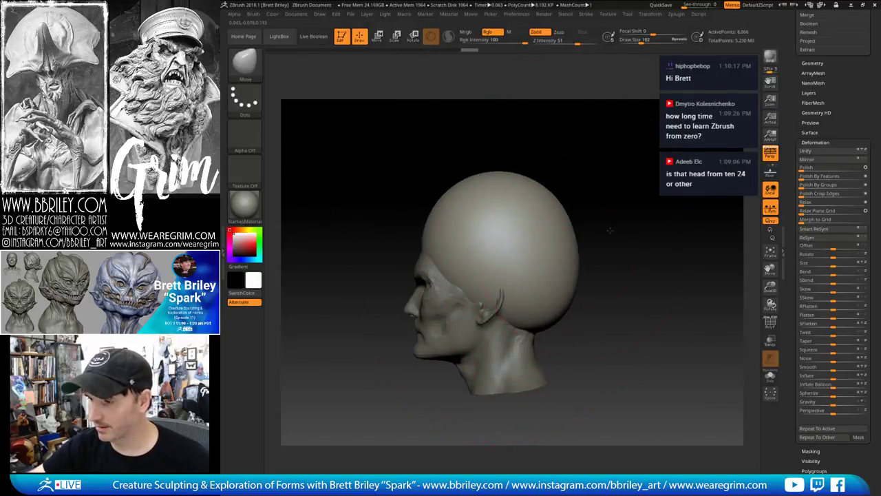
{"action": "left_click_drag", "start_coordinate": [606, 303], "coordinate": [654, 296], "text": "shift"}
{"action": "mouse_move", "coordinate": [623, 198]}
{"action": "left_mouse_down"}
{"action": "mouse_move", "coordinate": [620, 222]}
{"action": "mouse_move", "coordinate": [585, 201]}
{"action": "mouse_move", "coordinate": [546, 205]}
{"action": "left_mouse_up"}
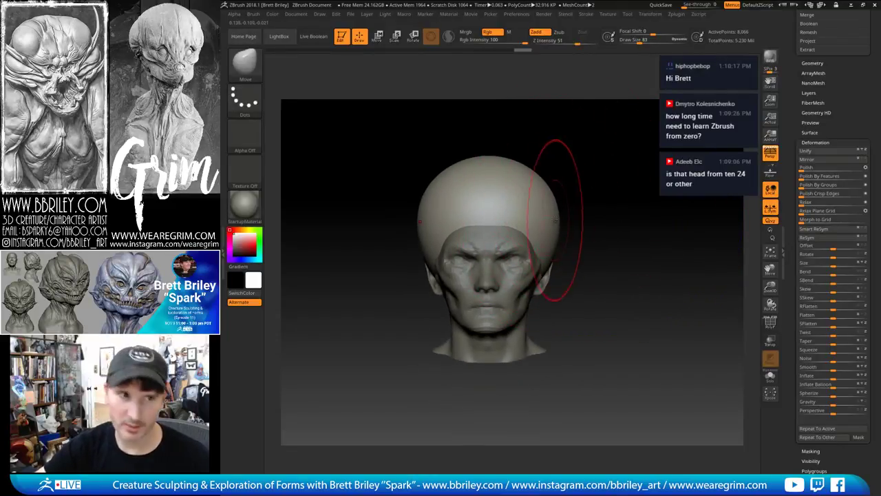
{"action": "key", "text": "]"}
{"action": "left_click_drag", "start_coordinate": [507, 167], "coordinate": [507, 162]}
Carve symmetrical vertical grooves in the middle of the cranium's forehead with a small DamStandard brush
{"action": "key", "text": "b"}
{"action": "key", "text": "d"}
{"action": "key", "text": "s"}
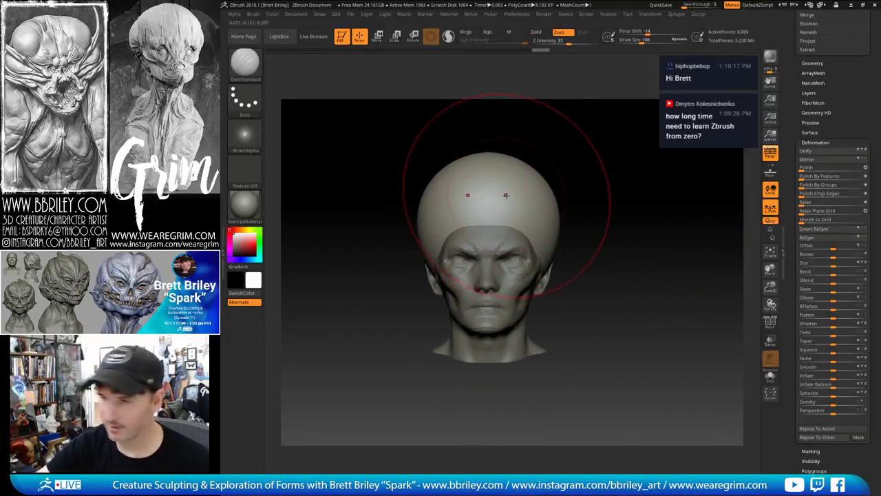
{"action": "key", "text": "s"}
{"action": "left_click_drag", "start_coordinate": [504, 197], "coordinate": [484, 215]}
Build up ridges beside the forehead grooves and across the cranium's sides with the Standard brush at draw size 13
{"action": "key", "text": "b"}
{"action": "key", "text": "s"}
{"action": "key", "text": "t"}
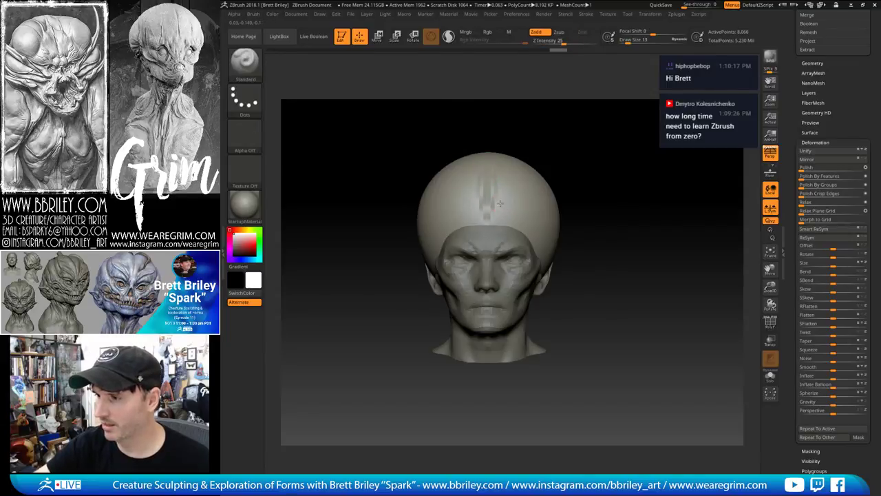
{"action": "left_click_drag", "start_coordinate": [499, 181], "coordinate": [498, 220]}
{"action": "mouse_move", "coordinate": [510, 185]}
{"action": "left_mouse_down"}
{"action": "mouse_move", "coordinate": [514, 218]}
{"action": "mouse_move", "coordinate": [519, 197]}
{"action": "mouse_move", "coordinate": [551, 223]}
{"action": "left_mouse_up"}
{"action": "key", "text": "shift"}
{"action": "mouse_move", "coordinate": [596, 159]}
{"action": "left_mouse_down"}
{"action": "mouse_move", "coordinate": [560, 157]}
{"action": "mouse_move", "coordinate": [695, 150]}
{"action": "left_mouse_up"}
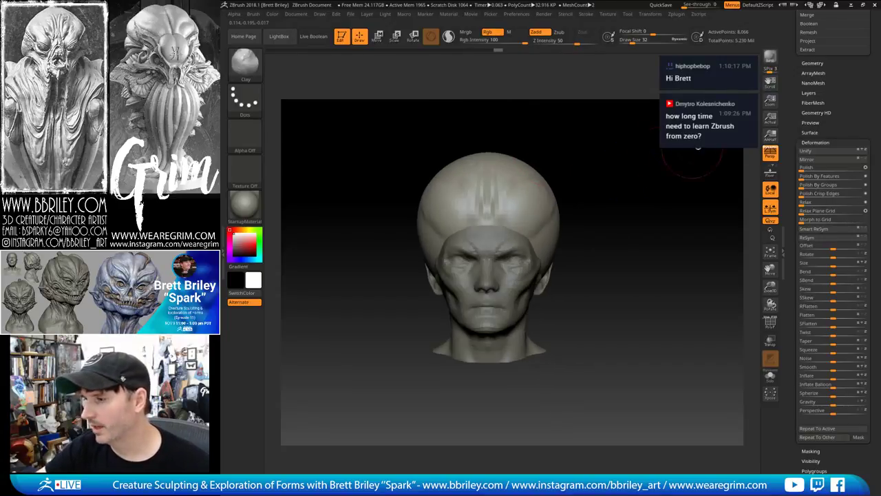
Duplicate the cranium sphere, scale the copy down and lower it into the face area
{"action": "scroll", "coordinate": [792, 147], "scroll_direction": "up", "scroll_amount": 1}
{"action": "scroll", "coordinate": [802, 179], "scroll_direction": "up", "scroll_amount": 5}
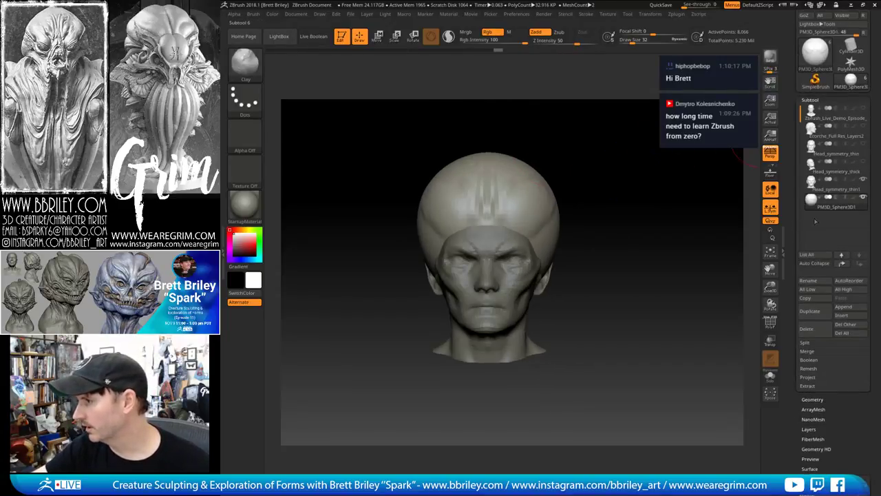
{"action": "left_click", "coordinate": [810, 311]}
{"action": "key", "text": "w"}
{"action": "left_click_drag", "start_coordinate": [488, 227], "coordinate": [486, 228]}
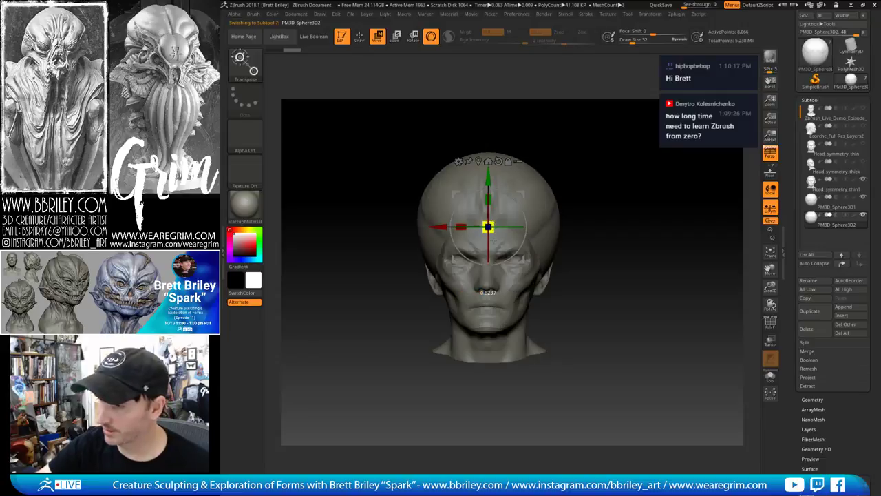
{"action": "left_click_drag", "start_coordinate": [488, 177], "coordinate": [488, 216]}
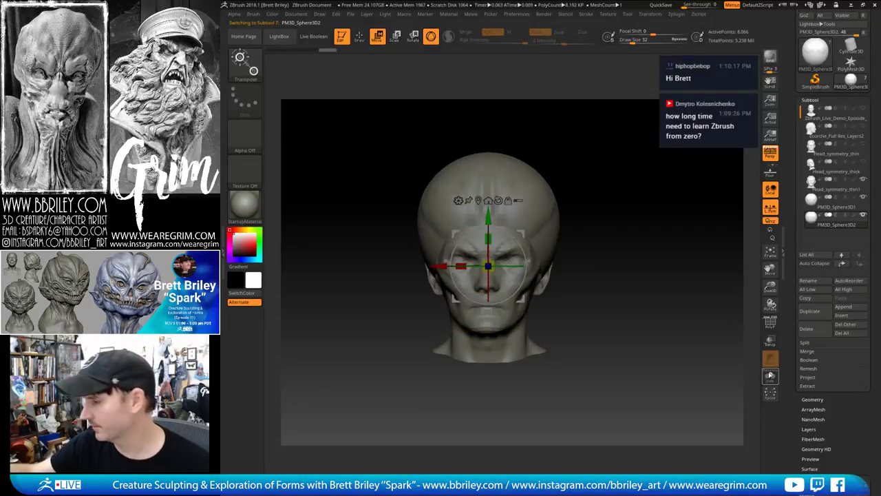
Turn on ghost transparency for the other subtools and adjust the small sphere's scale inside the head
{"action": "left_click", "coordinate": [772, 377]}
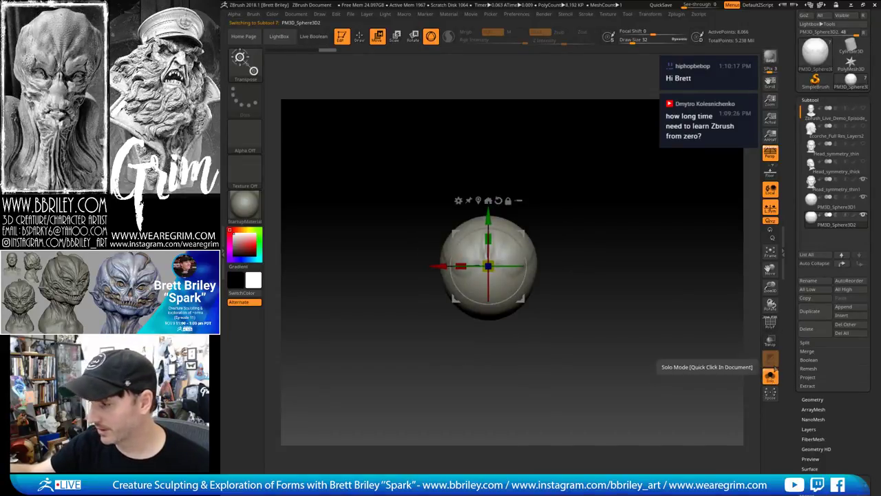
{"action": "left_click", "coordinate": [772, 375]}
{"action": "left_click", "coordinate": [772, 345]}
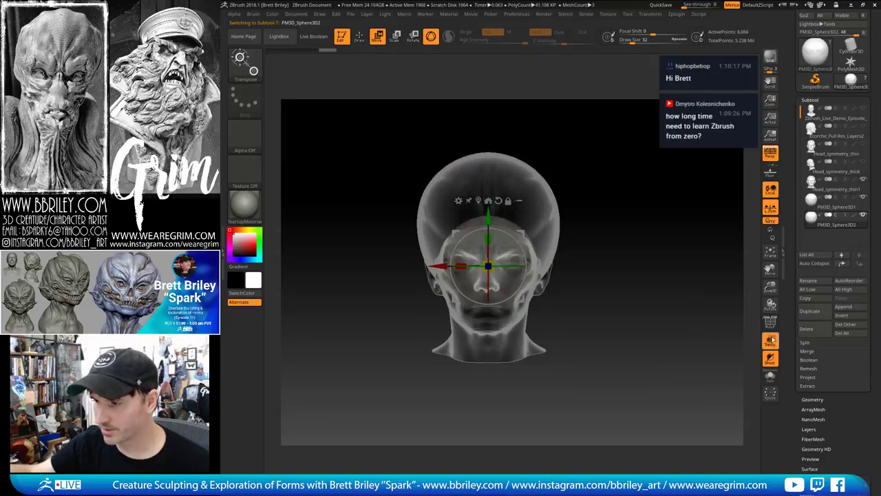
{"action": "left_click", "coordinate": [771, 340]}
{"action": "left_click", "coordinate": [771, 340]}
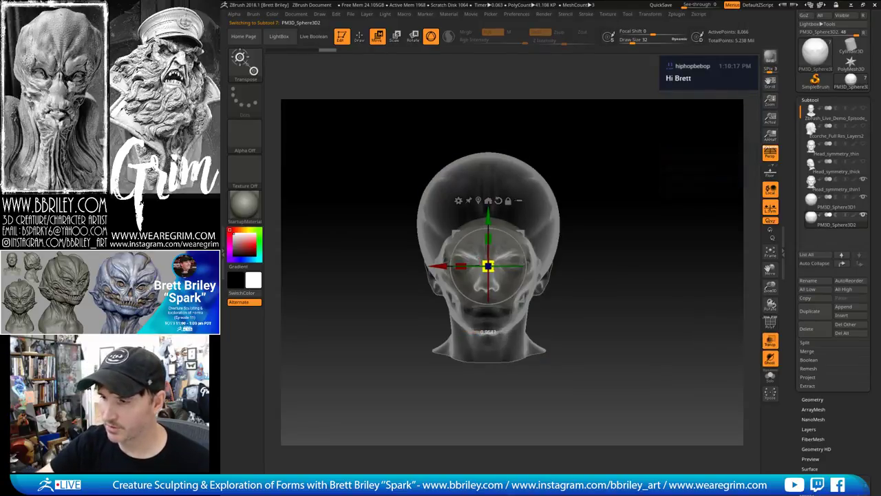
{"action": "key", "text": "q"}
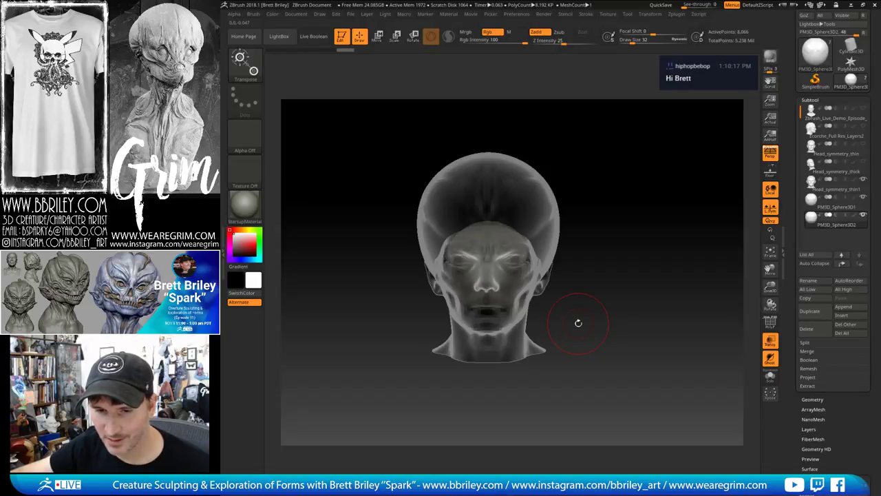
{"action": "key", "text": "w"}
{"action": "left_click_drag", "start_coordinate": [606, 277], "coordinate": [612, 297], "text": "alt"}
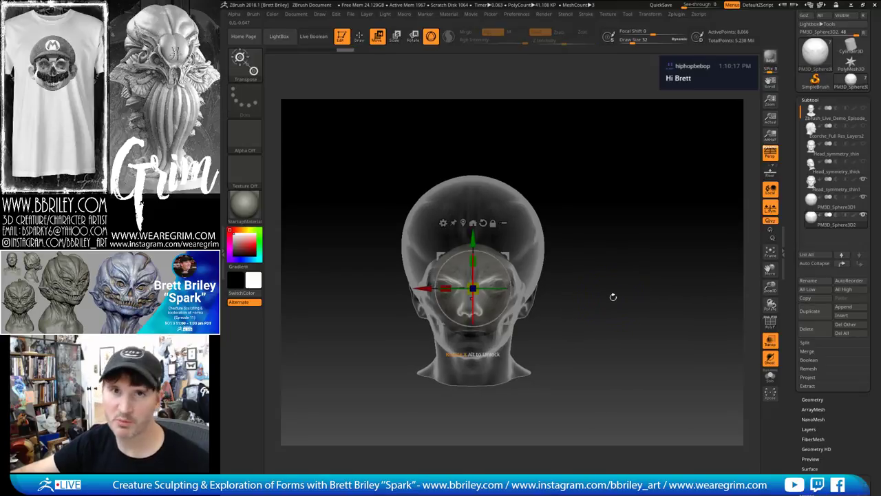
Switch to drawing with the BBriley_Skull_Brush and choose its Brain insert mesh
{"action": "left_click", "coordinate": [360, 38]}
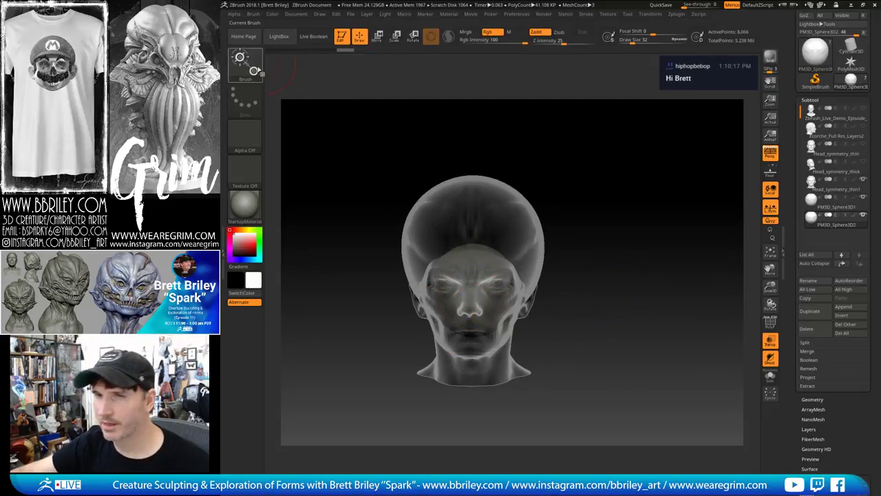
{"action": "left_click", "coordinate": [254, 71]}
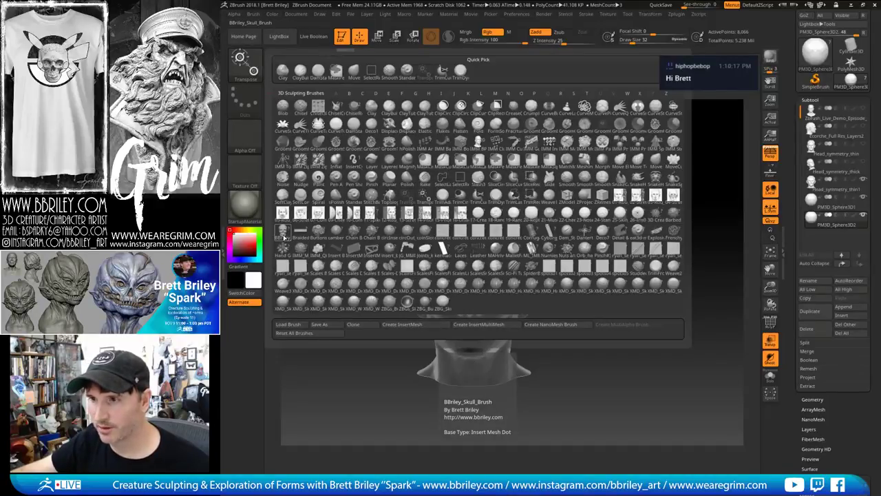
{"action": "left_click", "coordinate": [284, 237]}
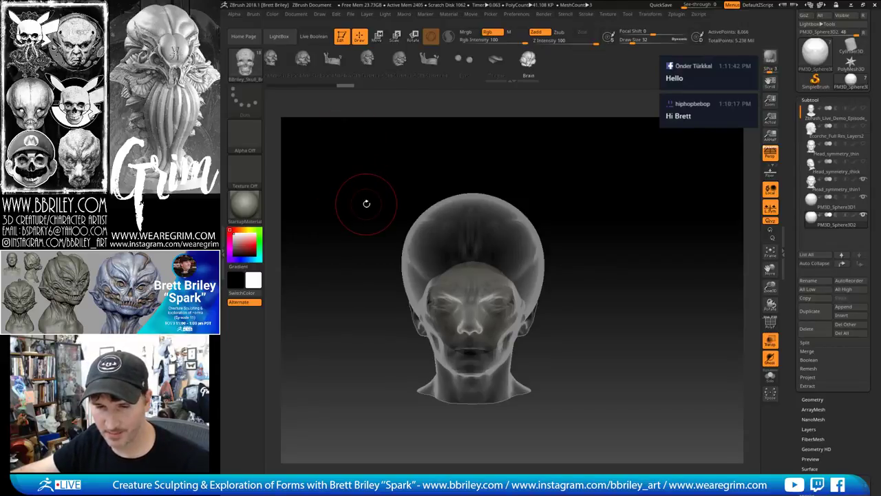
{"action": "key", "text": "m"}
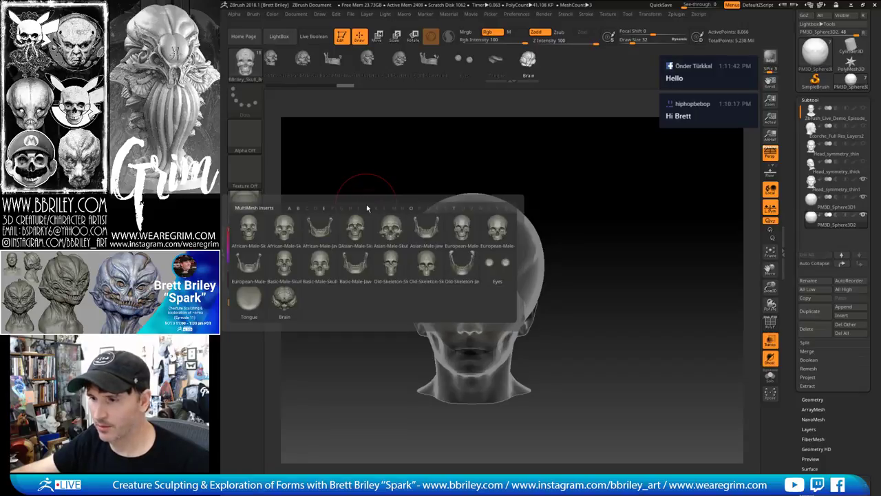
{"action": "mouse_move", "coordinate": [378, 227]}
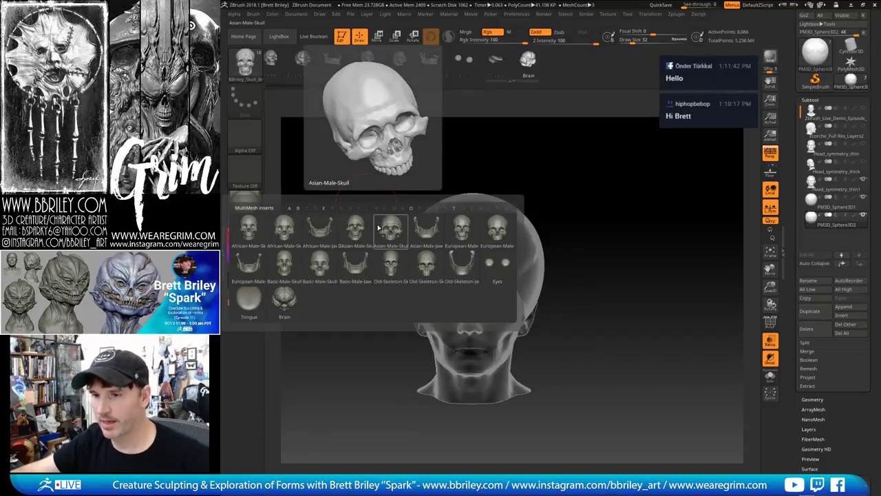
{"action": "mouse_move", "coordinate": [284, 296]}
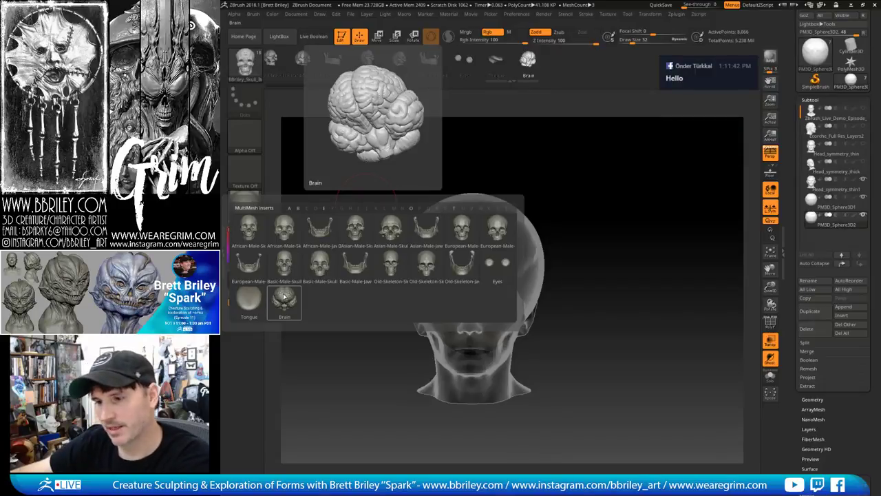
{"action": "left_click", "coordinate": [284, 297]}
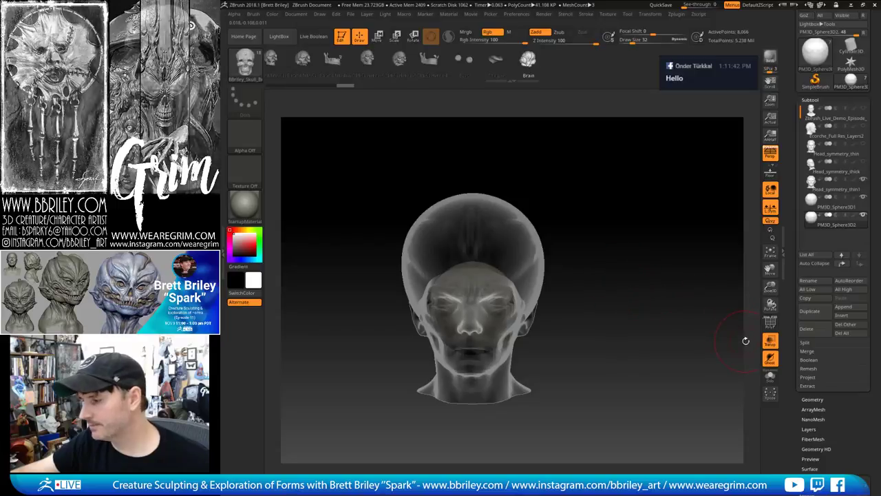
Isolate the small sphere, insert the brain mesh on its surface and turn perspective off
{"action": "left_click", "coordinate": [771, 376]}
{"action": "left_click_drag", "start_coordinate": [615, 285], "coordinate": [594, 288]}
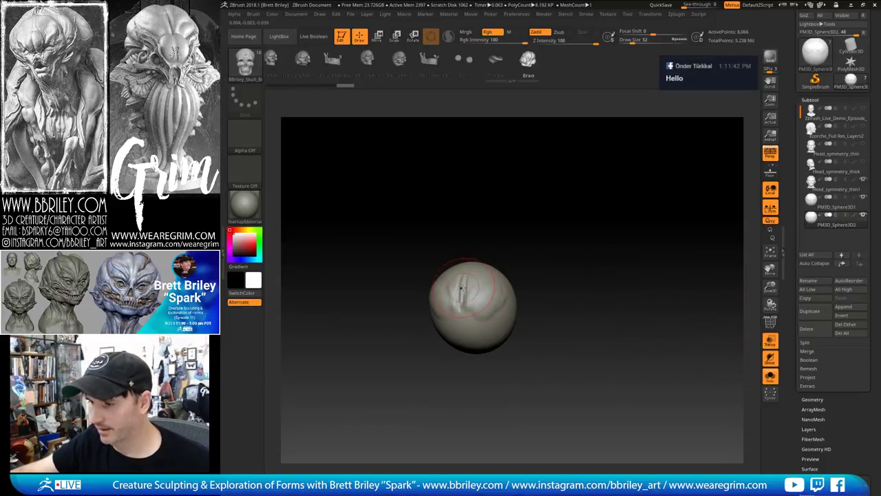
{"action": "left_click_drag", "start_coordinate": [460, 288], "coordinate": [618, 270]}
{"action": "left_click", "coordinate": [772, 159]}
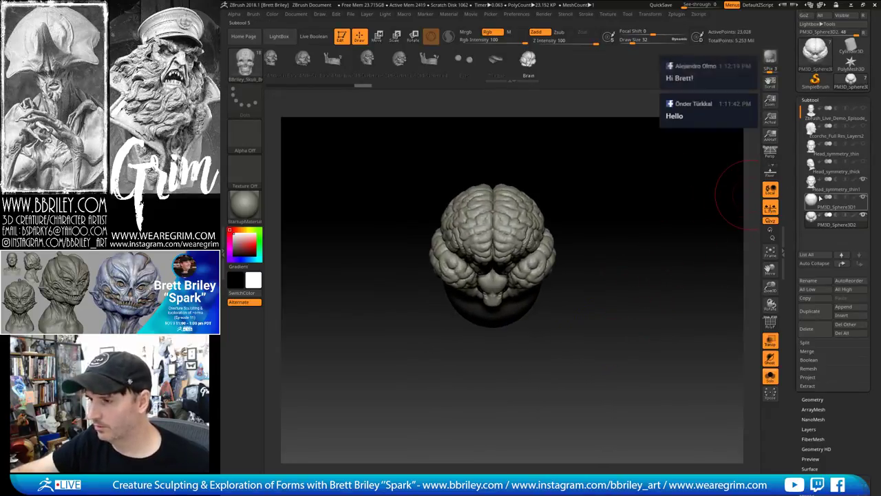
Move the inserted brain horizontally in side view so that it sits over the small sphere
{"action": "left_click_drag", "start_coordinate": [676, 266], "coordinate": [671, 246]}
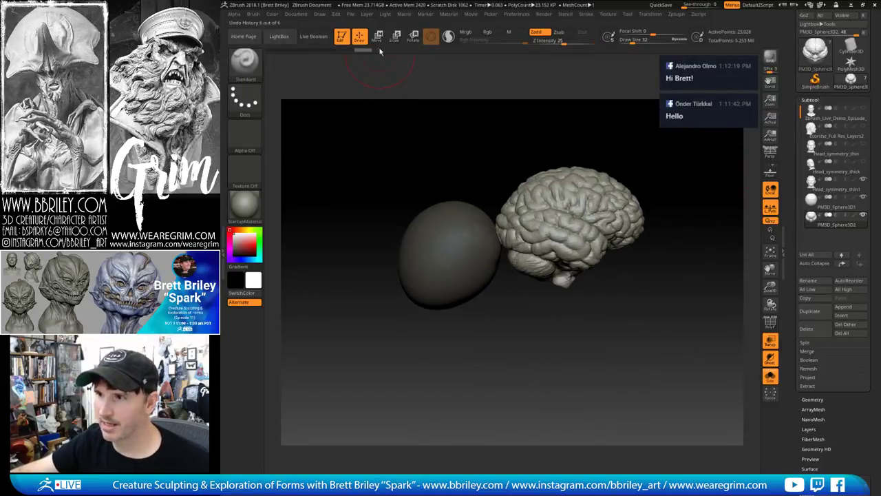
{"action": "left_click", "coordinate": [378, 36]}
{"action": "left_click_drag", "start_coordinate": [546, 226], "coordinate": [396, 226]}
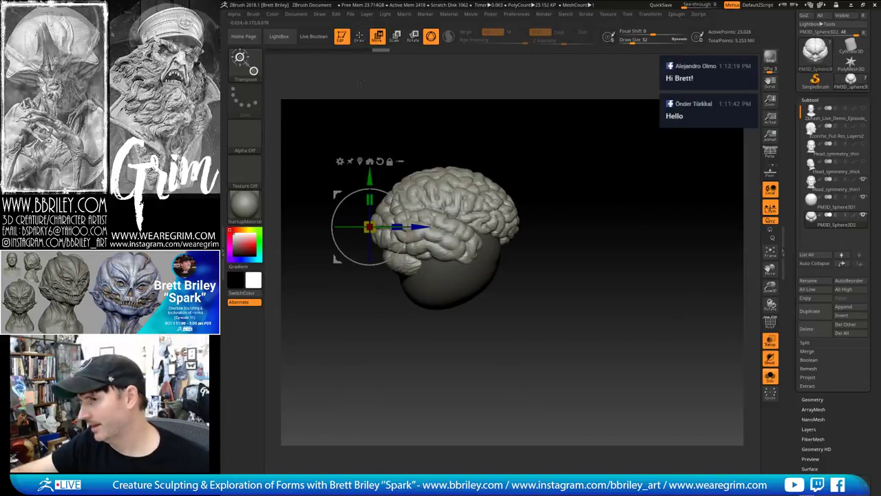
Separate the inserted brain from the small sphere into its own subtool with Groups Split
{"action": "key", "text": "q"}
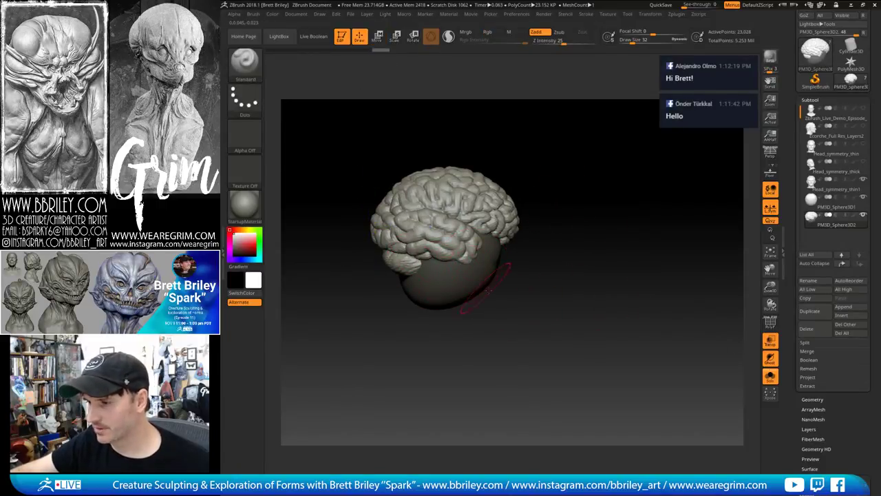
{"action": "left_click_drag", "start_coordinate": [574, 330], "coordinate": [385, 242]}
{"action": "left_click", "coordinate": [811, 398]}
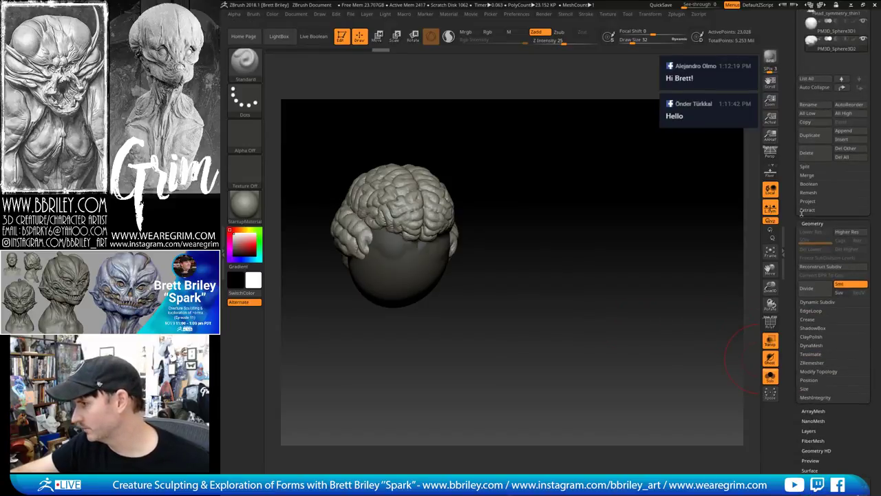
{"action": "left_click", "coordinate": [805, 167]}
{"action": "left_click", "coordinate": [849, 175]}
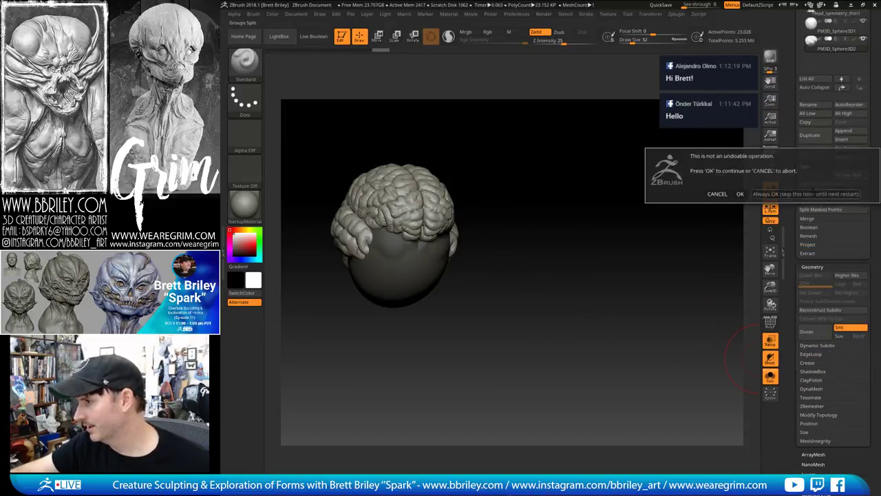
{"action": "left_click", "coordinate": [754, 192]}
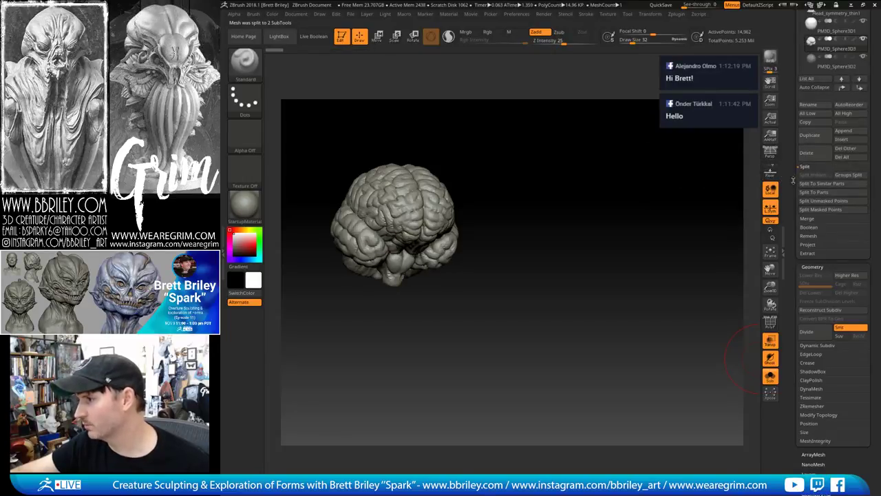
Select the small sphere subtool and choose a European-Male skull insert mesh from the BBriley_Skull_Brush
{"action": "scroll", "coordinate": [812, 186], "scroll_direction": "up", "scroll_amount": 5}
{"action": "mouse_move", "coordinate": [817, 199]}
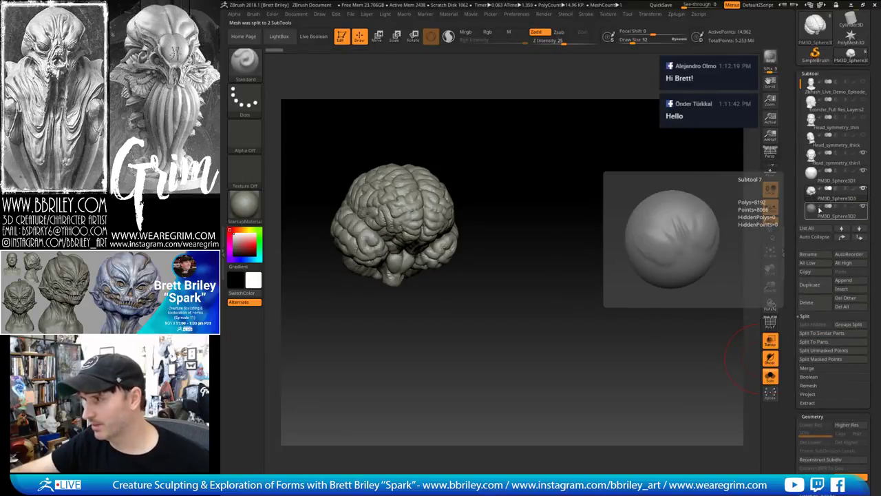
{"action": "left_click", "coordinate": [819, 216]}
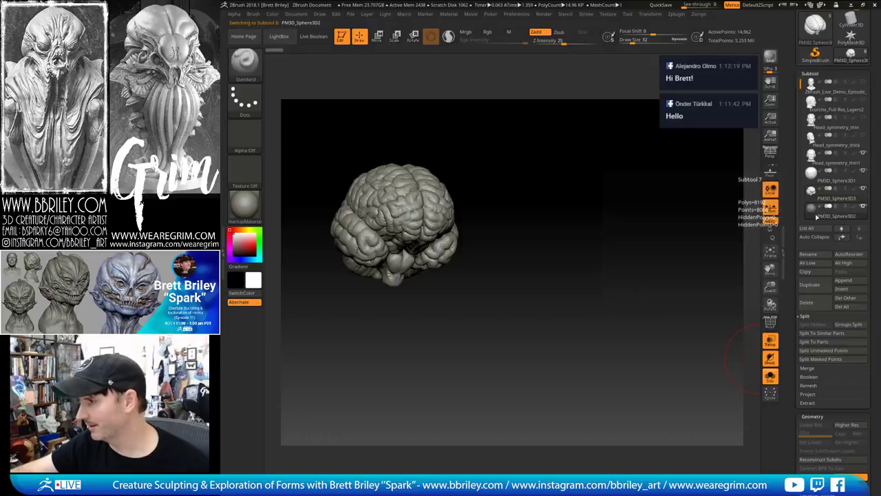
{"action": "left_click_drag", "start_coordinate": [540, 259], "coordinate": [637, 273], "text": "alt"}
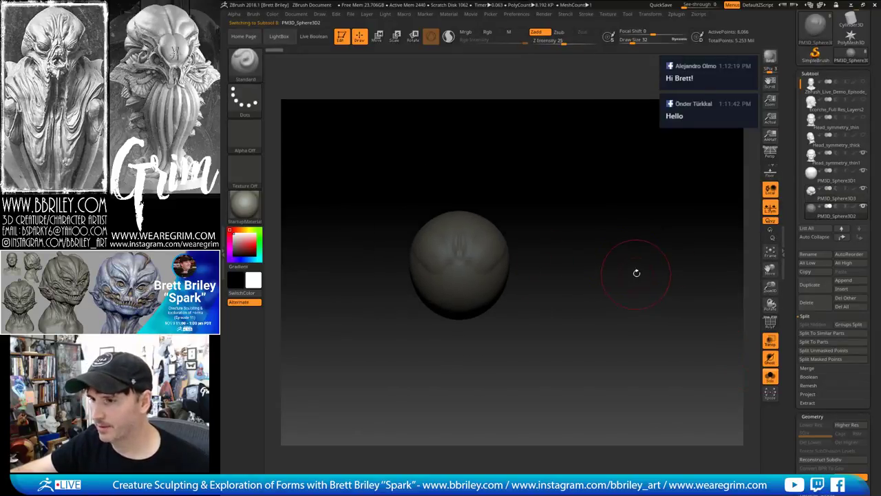
{"action": "key", "text": "b"}
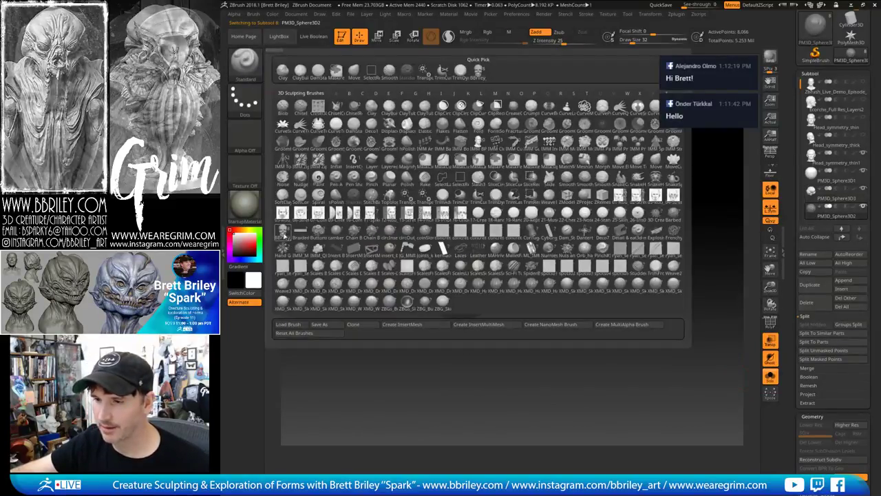
{"action": "left_click", "coordinate": [418, 222]}
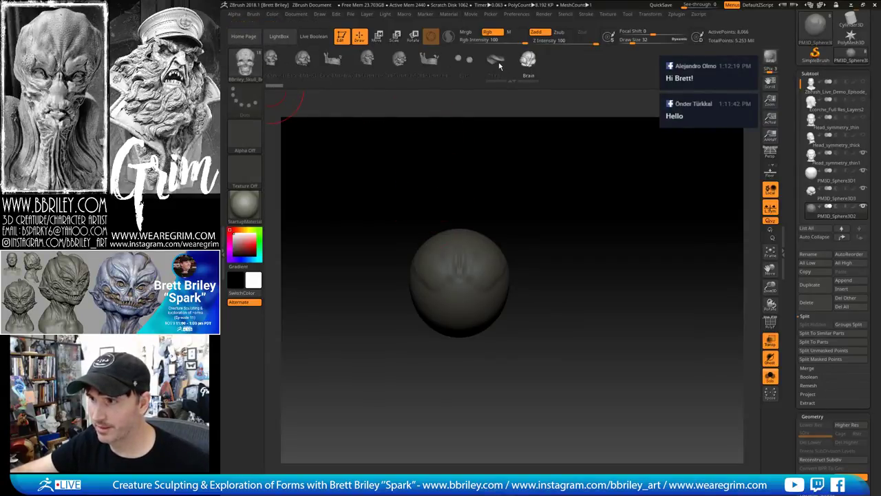
{"action": "key", "text": "m"}
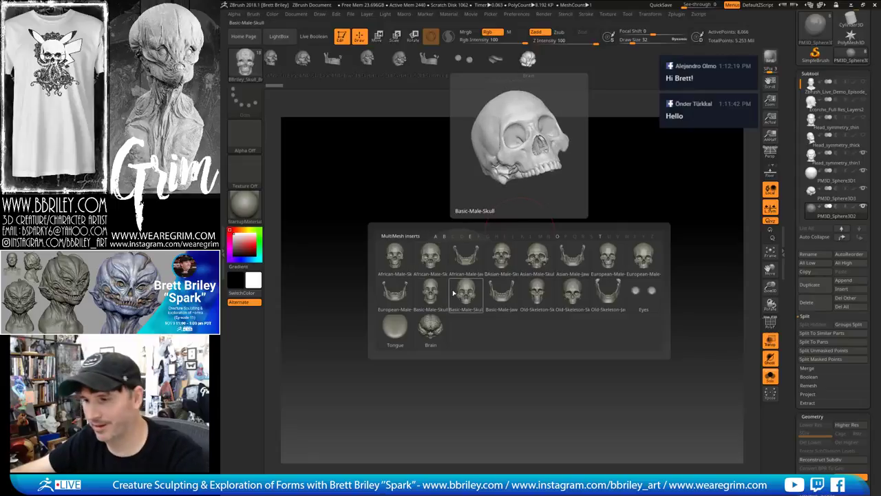
{"action": "left_click", "coordinate": [611, 260]}
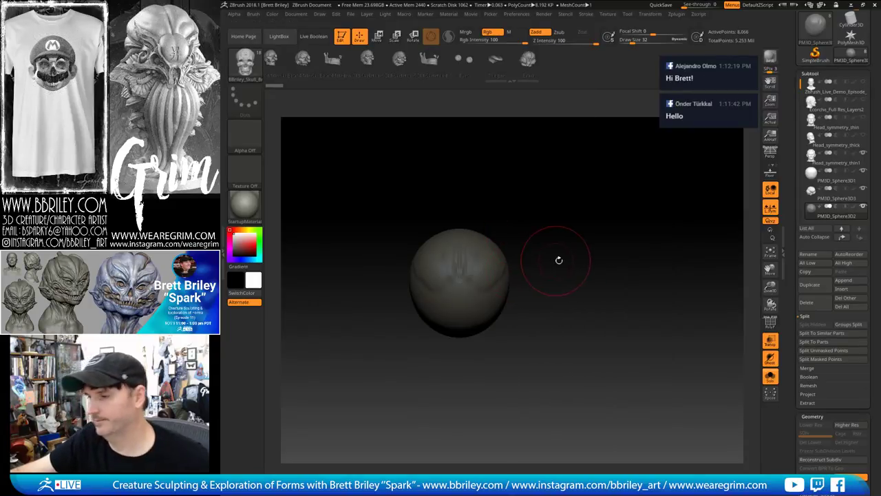
Insert the skull on the front of the small sphere and split the result into subtools by polygroup
{"action": "left_click_drag", "start_coordinate": [559, 261], "coordinate": [619, 261], "text": "alt"}
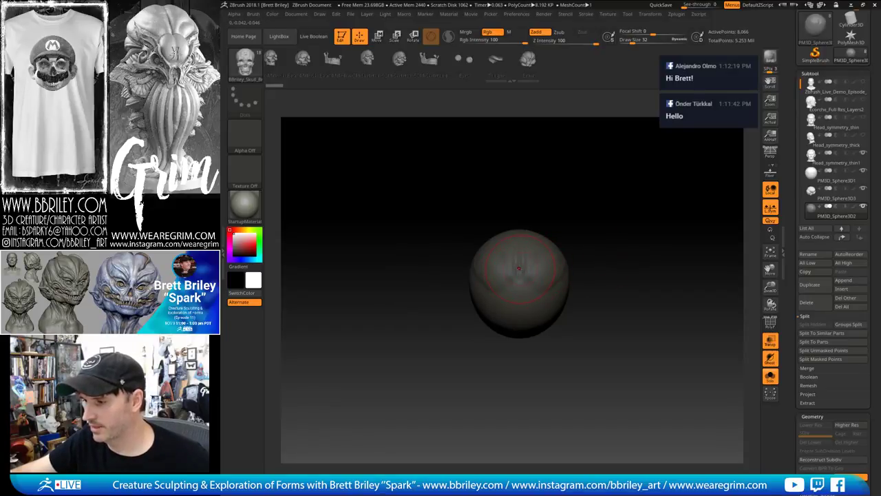
{"action": "left_click_drag", "start_coordinate": [519, 268], "coordinate": [531, 362]}
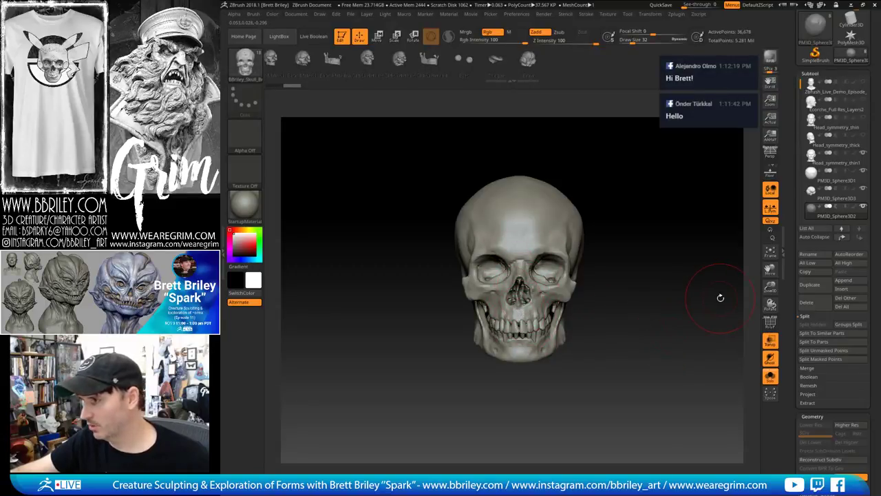
{"action": "left_click", "coordinate": [843, 324]}
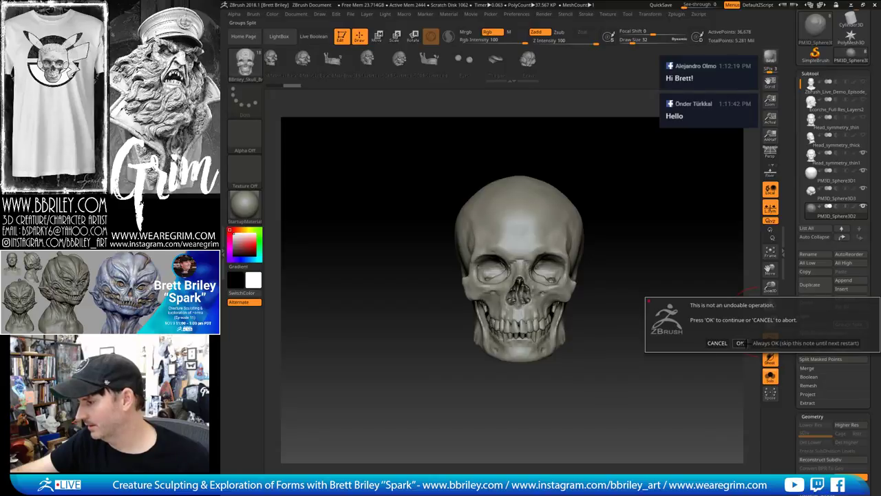
{"action": "left_click", "coordinate": [739, 342]}
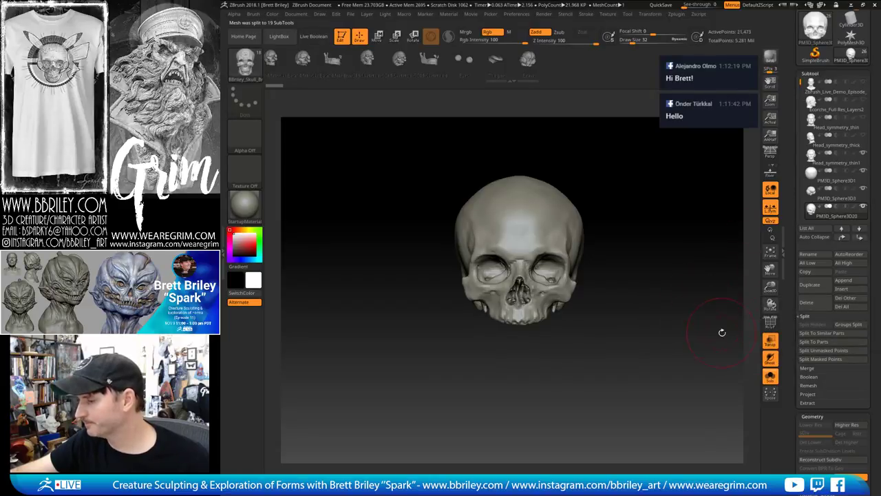
{"action": "left_click_drag", "start_coordinate": [722, 333], "coordinate": [721, 196]}
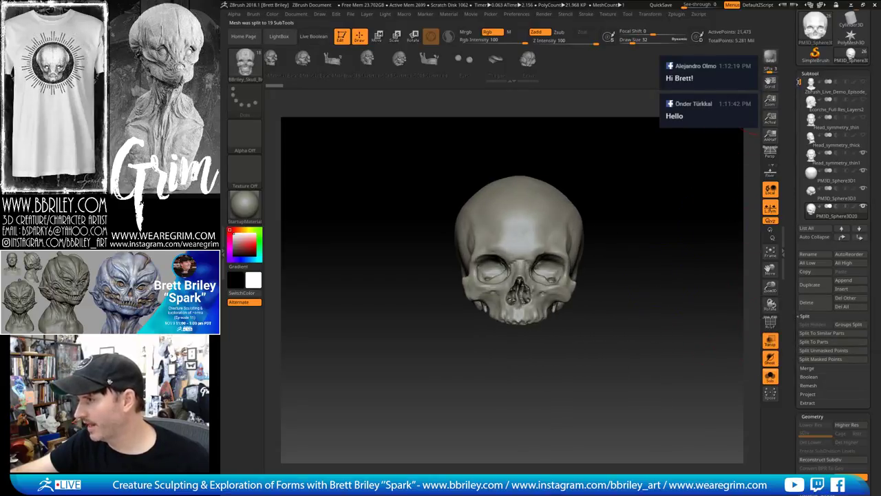
Select the PM3D_Sphere3D18 lower tooth subtool, turn off Solo and transparency, and show polyframes in a three-quarter view
{"action": "left_click_drag", "start_coordinate": [799, 82], "coordinate": [800, 109]}
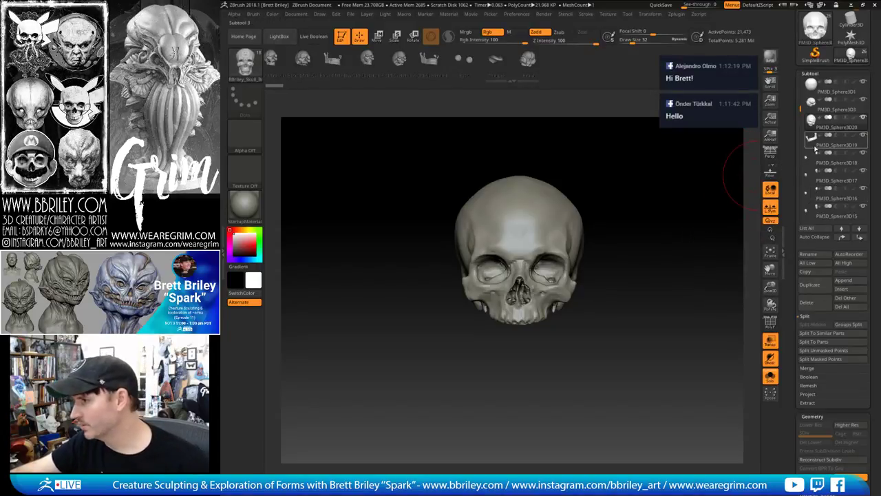
{"action": "left_click", "coordinate": [814, 163]}
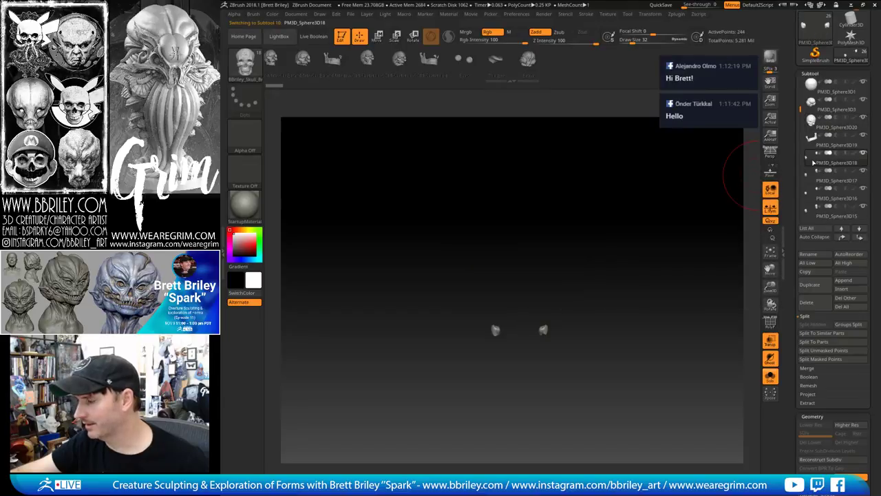
{"action": "left_click", "coordinate": [771, 376]}
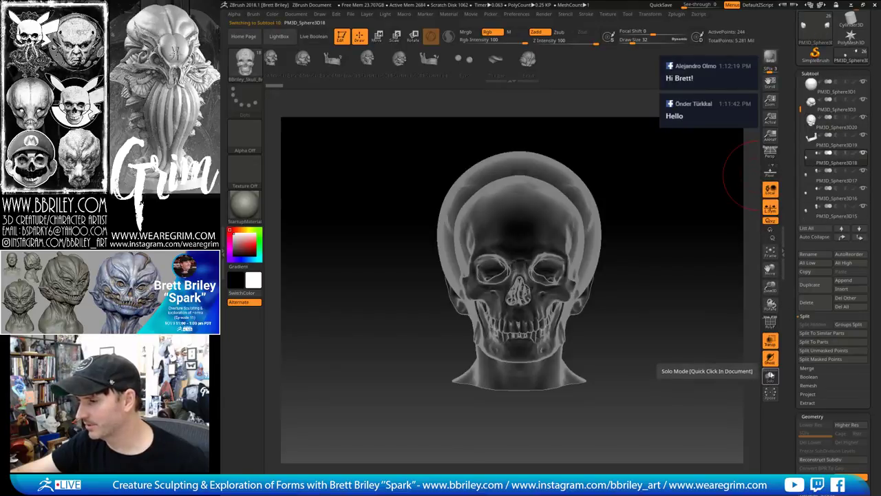
{"action": "left_click", "coordinate": [770, 341]}
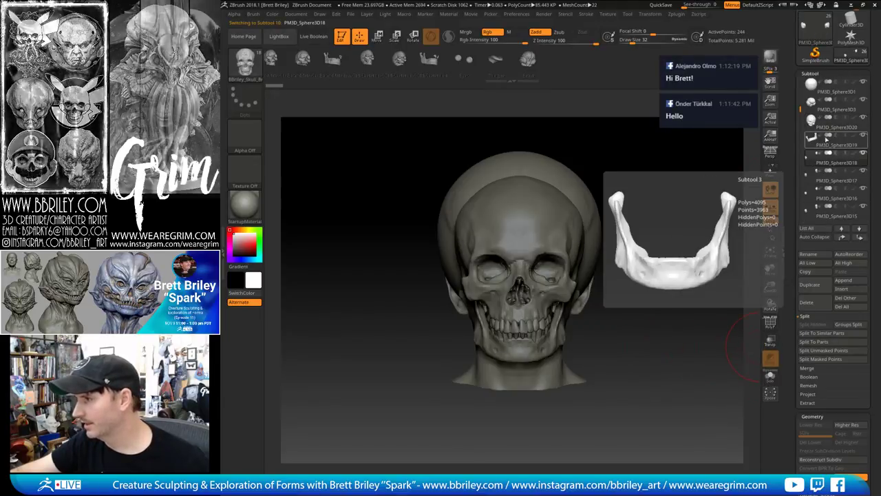
{"action": "mouse_move", "coordinate": [838, 164]}
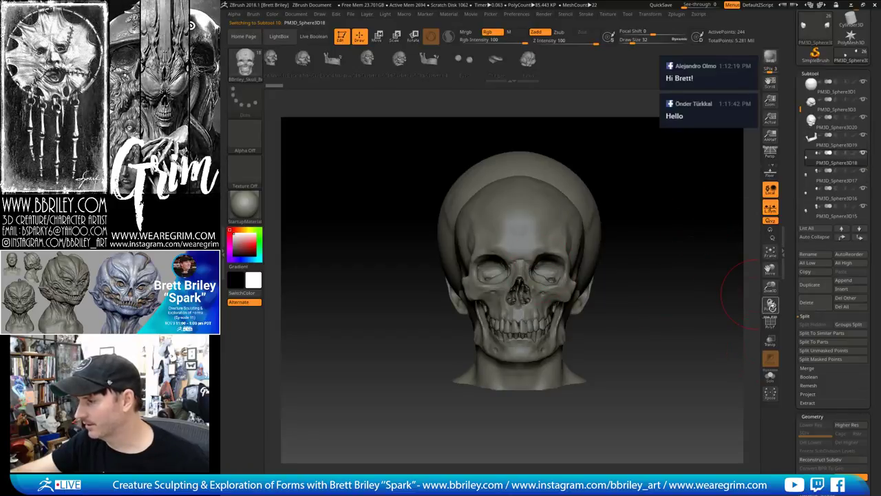
{"action": "left_click_drag", "start_coordinate": [770, 323], "coordinate": [699, 340]}
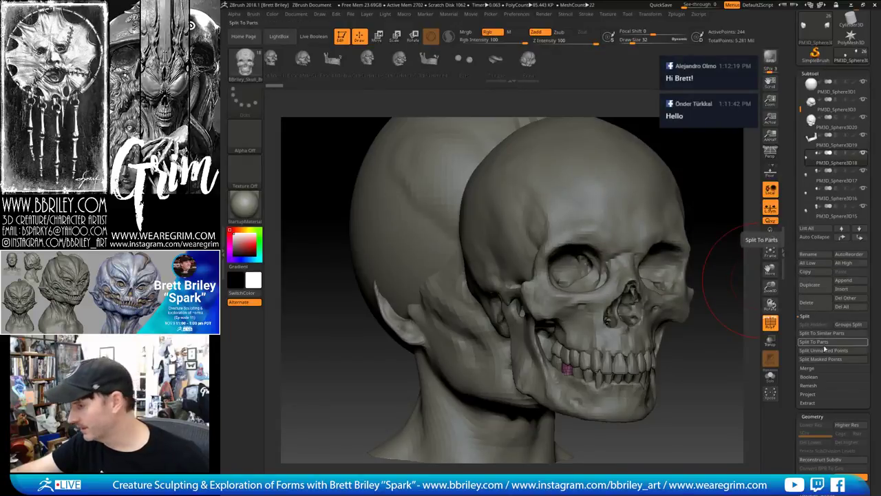
Merge the lower teeth subtools down into a single subtool, accepting the non-undoable warning until the next restart
{"action": "left_click", "coordinate": [824, 369]}
{"action": "left_click", "coordinate": [818, 376]}
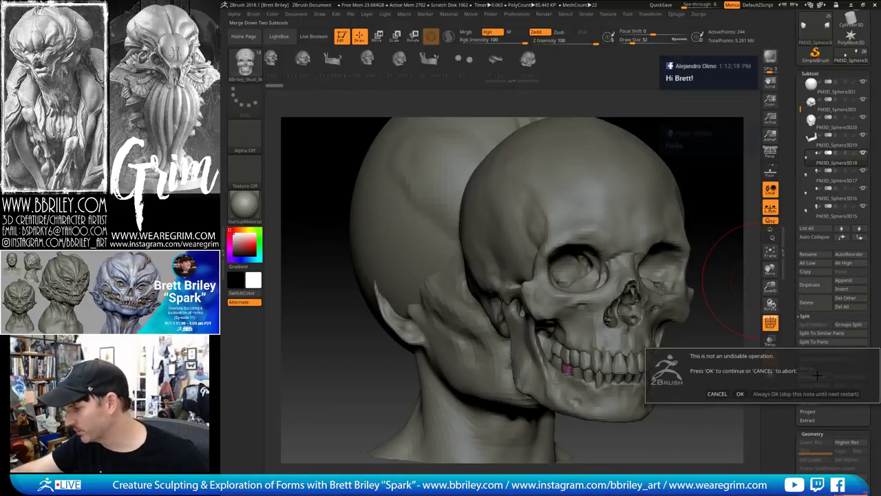
{"action": "left_click", "coordinate": [774, 394]}
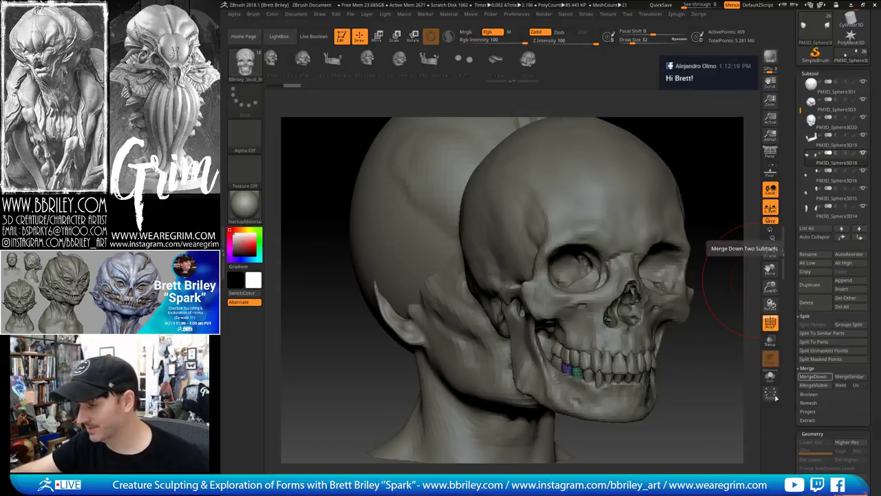
{"action": "left_click", "coordinate": [818, 376]}
{"action": "left_click", "coordinate": [818, 377]}
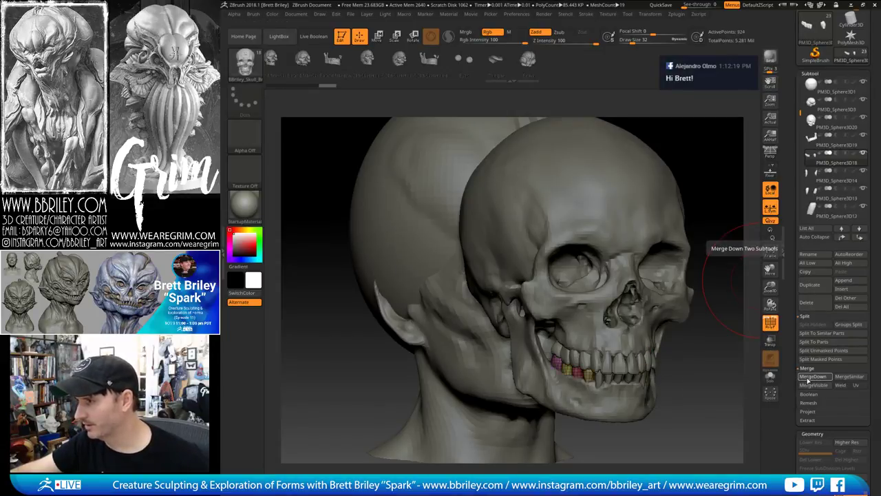
{"action": "left_click", "coordinate": [818, 377]}
{"action": "left_click", "coordinate": [818, 376]}
{"action": "left_click", "coordinate": [802, 378]}
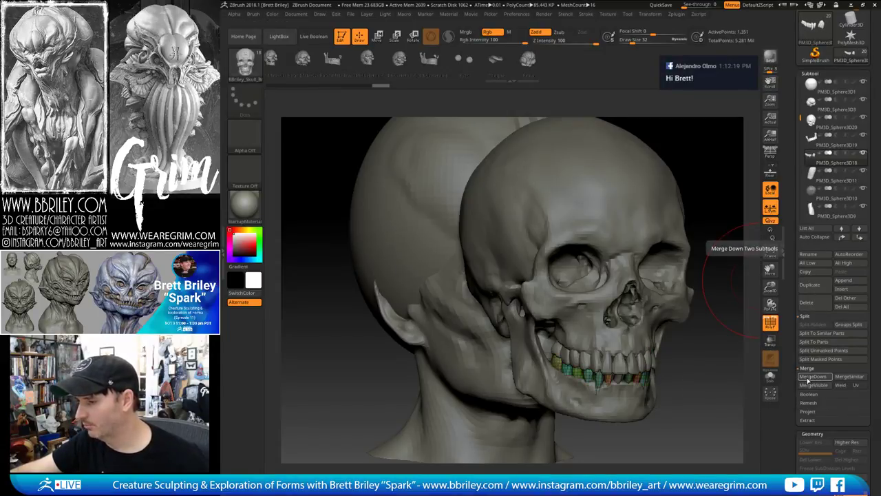
{"action": "left_click", "coordinate": [802, 378]}
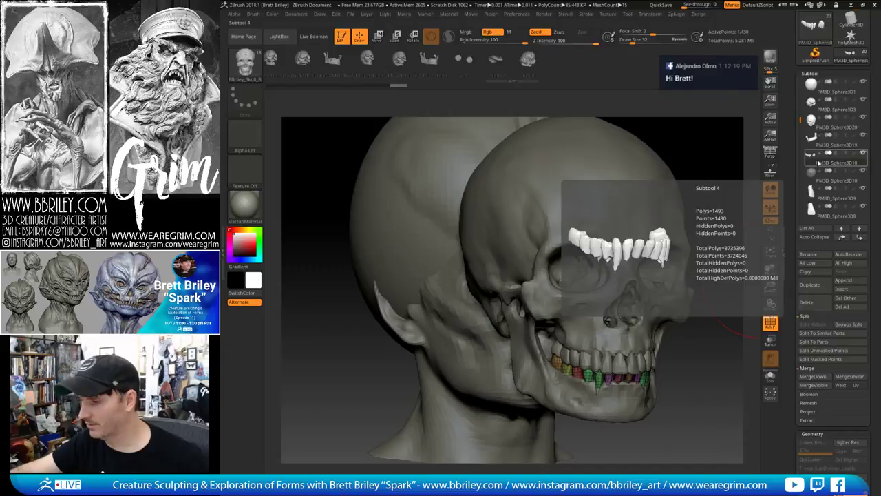
Select the small sphere subtool between the lower and upper teeth and move it to the end of the subtool list
{"action": "left_click", "coordinate": [819, 194]}
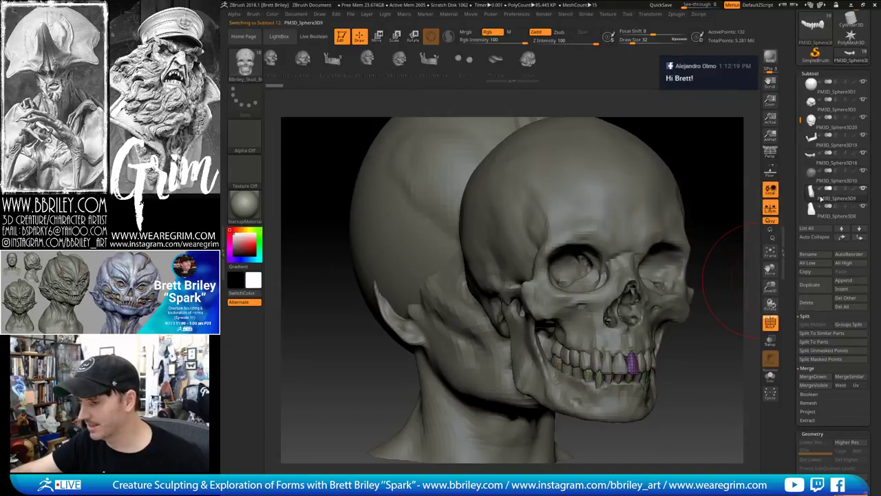
{"action": "left_click", "coordinate": [828, 181]}
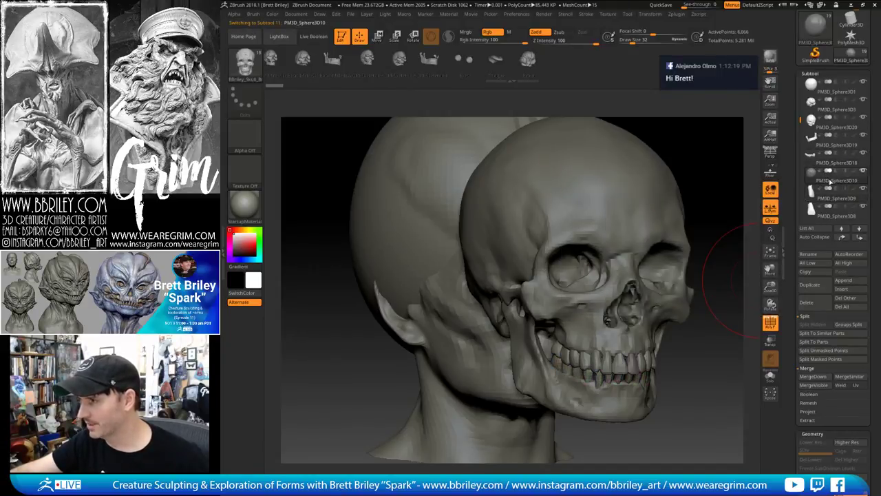
{"action": "left_click", "coordinate": [858, 237], "text": "shift"}
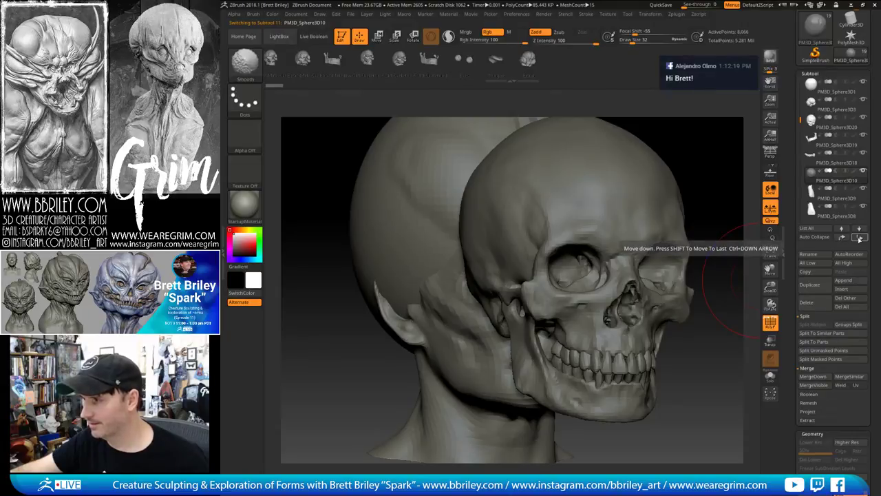
Merge all the separate upper teeth subtools down into a single subtool, starting from PM3D_Sphere3D9
{"action": "left_click_drag", "start_coordinate": [800, 166], "coordinate": [800, 153]}
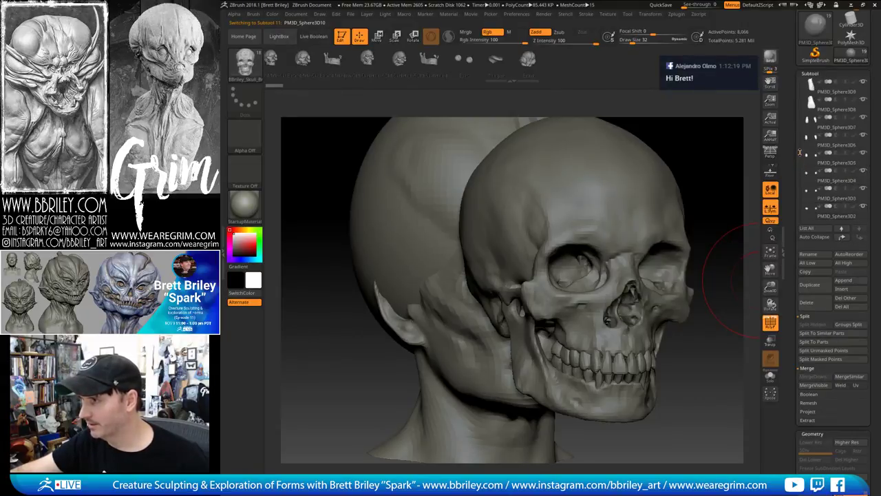
{"action": "left_click", "coordinate": [821, 128]}
{"action": "scroll", "coordinate": [798, 137], "scroll_direction": "up", "scroll_amount": 4}
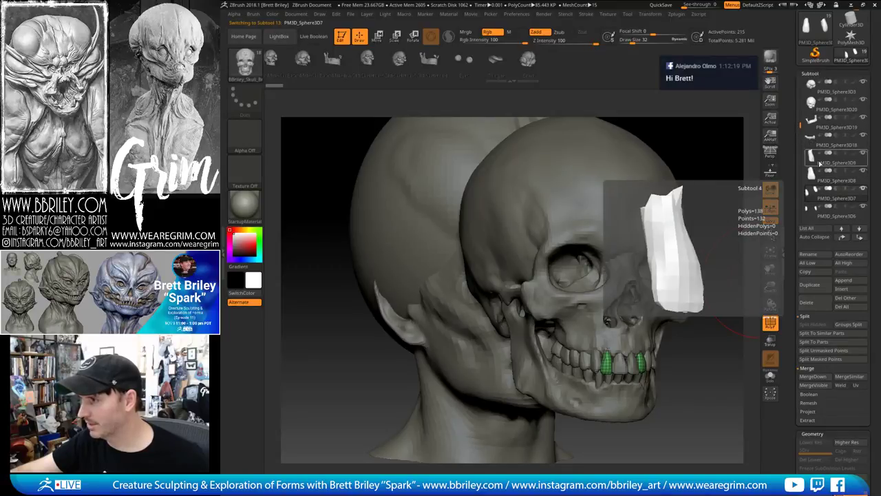
{"action": "left_click", "coordinate": [814, 157]}
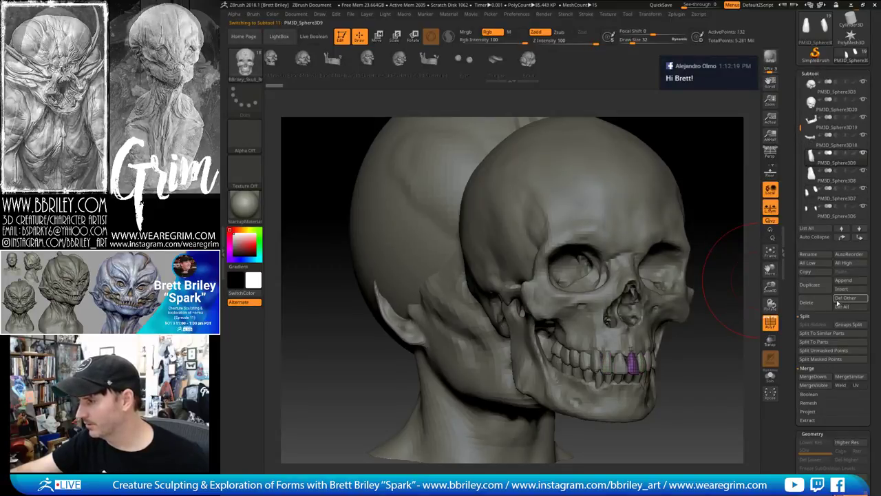
{"action": "left_click", "coordinate": [813, 376]}
{"action": "left_click", "coordinate": [812, 376]}
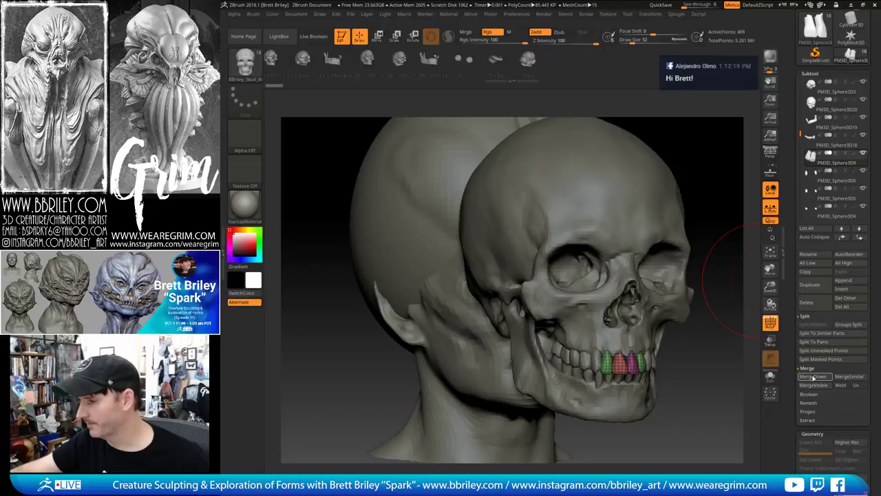
{"action": "left_click", "coordinate": [813, 377]}
{"action": "left_click", "coordinate": [814, 377]}
{"action": "left_click", "coordinate": [814, 377]}
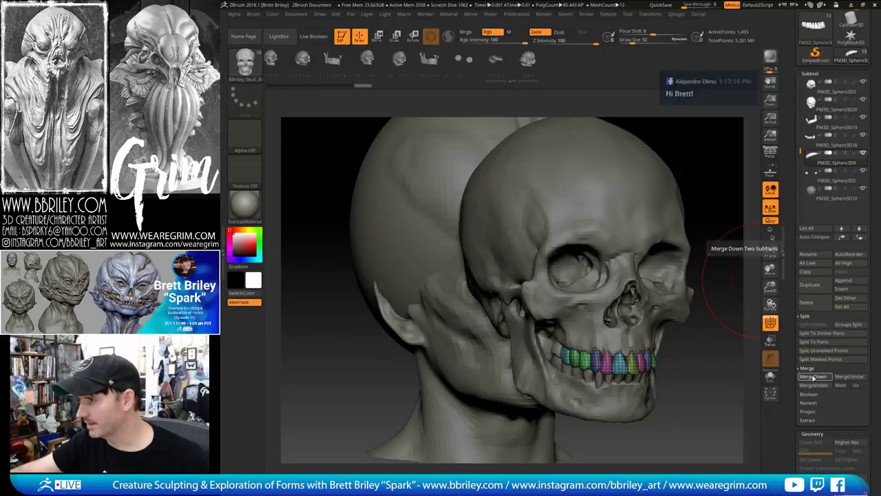
{"action": "left_click", "coordinate": [814, 377]}
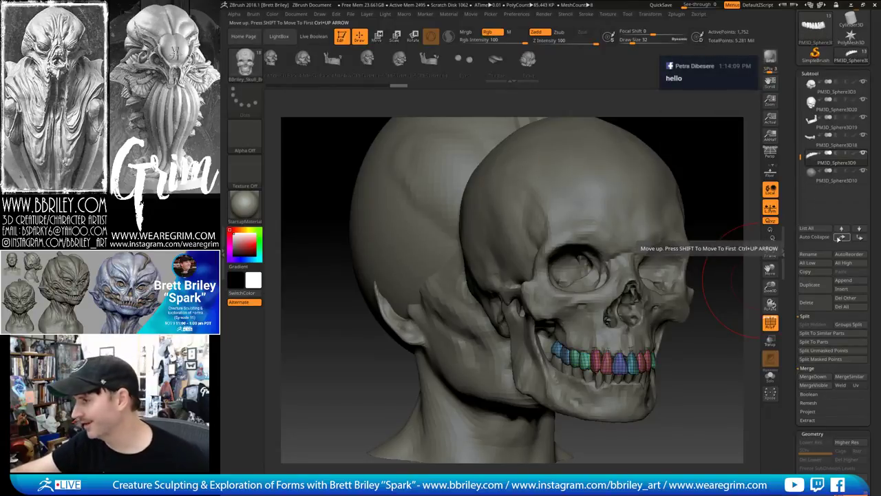
Reorder the subtools so the jaw sits directly above the lower teeth, and merge the lower teeth into the jaw
{"action": "left_click", "coordinate": [840, 239]}
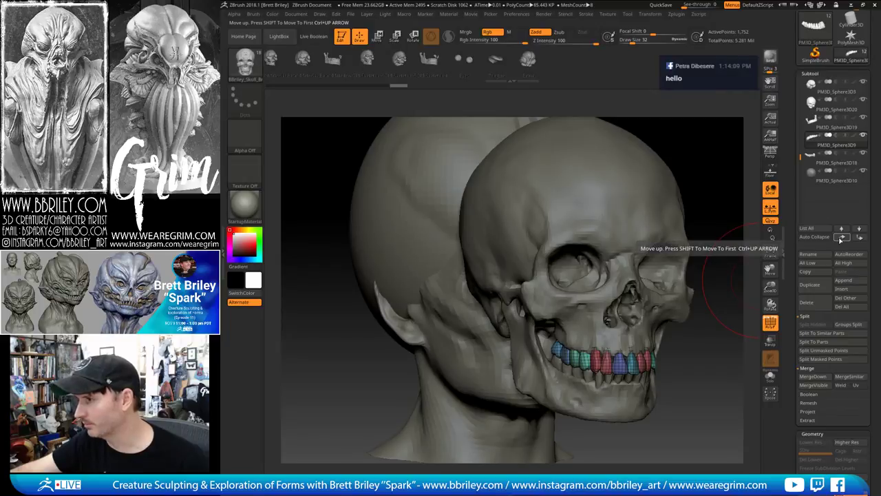
{"action": "left_click", "coordinate": [817, 126]}
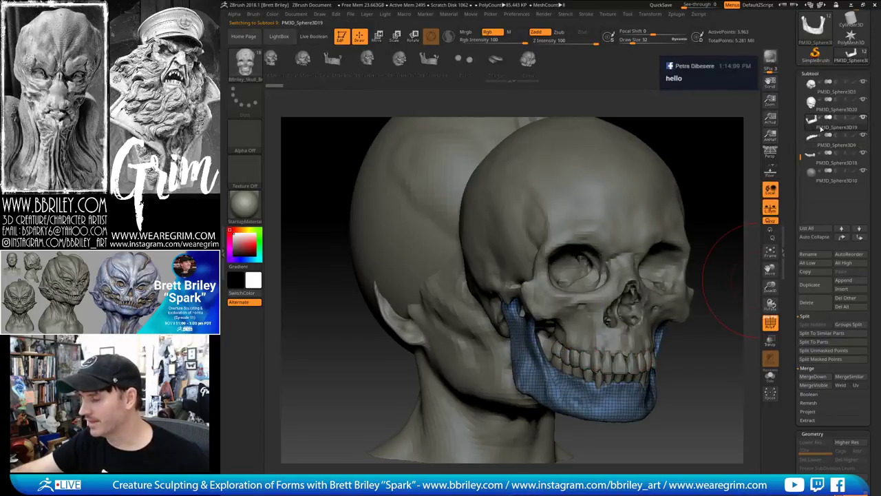
{"action": "left_click", "coordinate": [859, 238]}
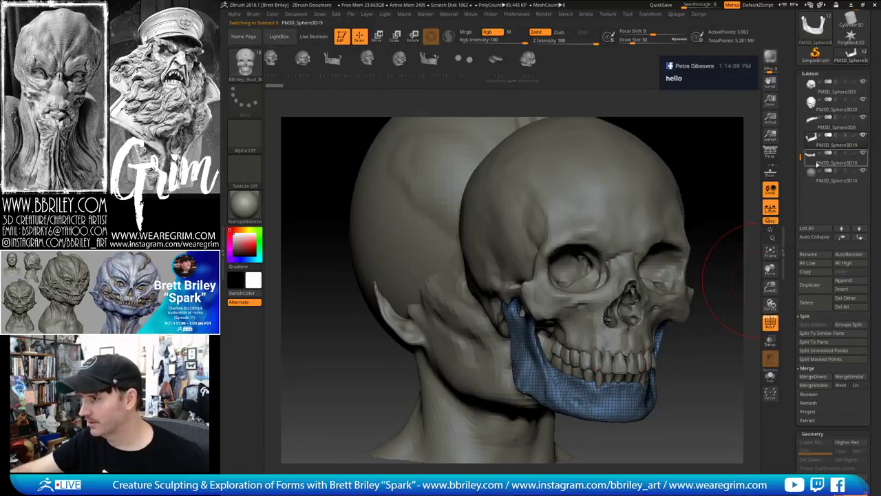
{"action": "mouse_move", "coordinate": [814, 160]}
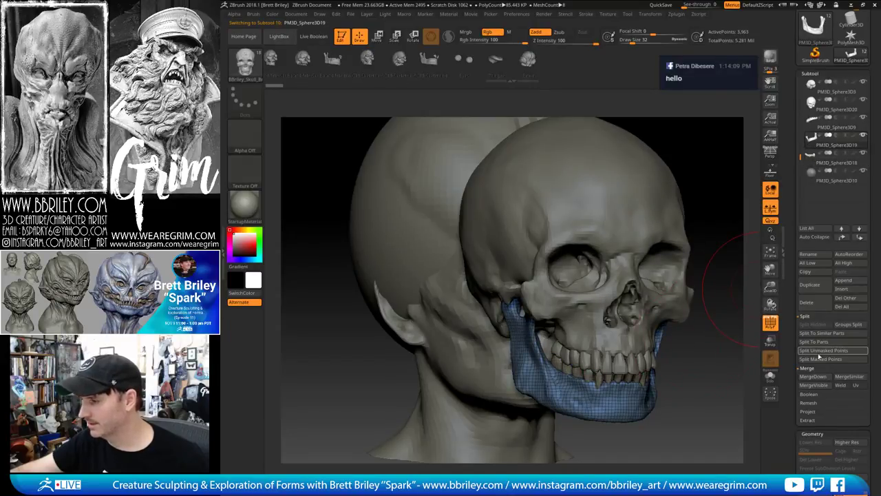
{"action": "left_click", "coordinate": [815, 377]}
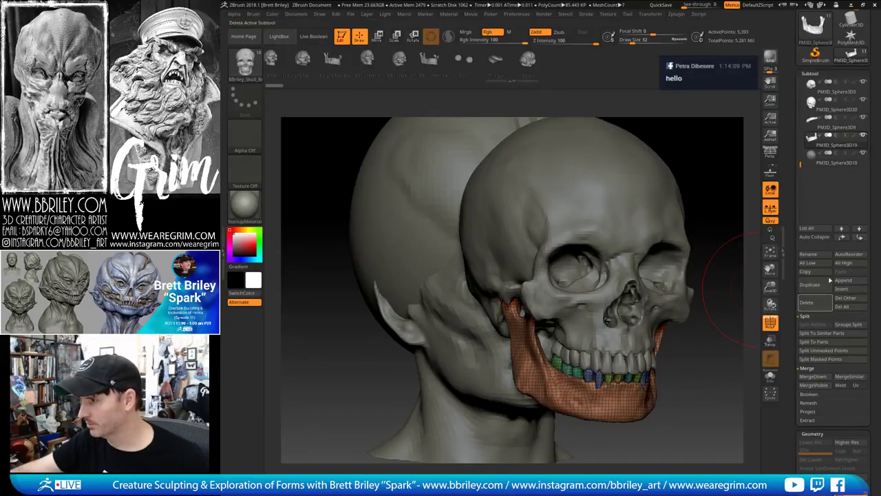
Merge the upper teeth into the skull's cranium subtool, PM3D_Sphere3D20, and turn the model to a front view
{"action": "left_click", "coordinate": [818, 106]}
{"action": "mouse_move", "coordinate": [818, 124]}
{"action": "left_click", "coordinate": [813, 376]}
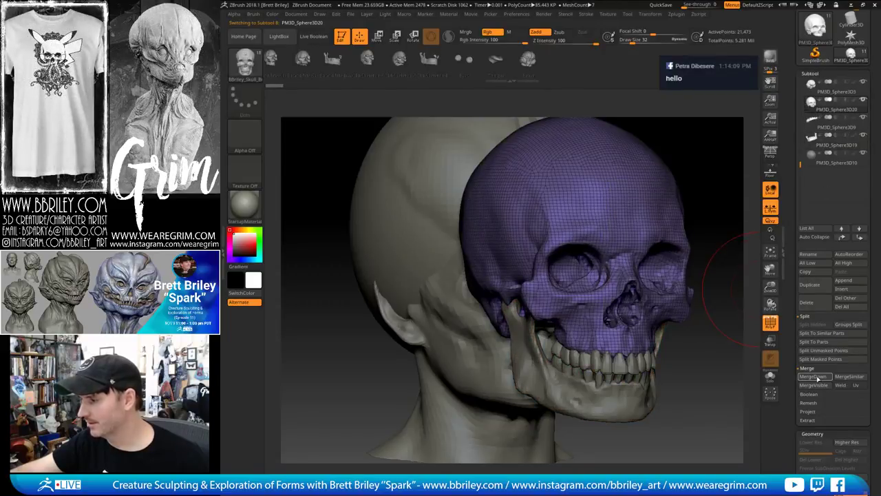
{"action": "left_click_drag", "start_coordinate": [708, 385], "coordinate": [656, 358]}
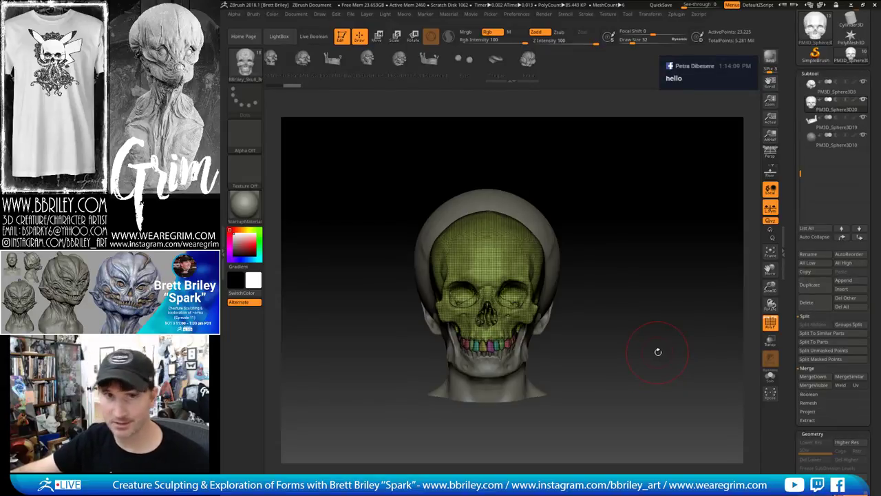
Assign the cranium and upper teeth to one single polygroup
{"action": "scroll", "coordinate": [791, 328], "scroll_direction": "down", "scroll_amount": 5}
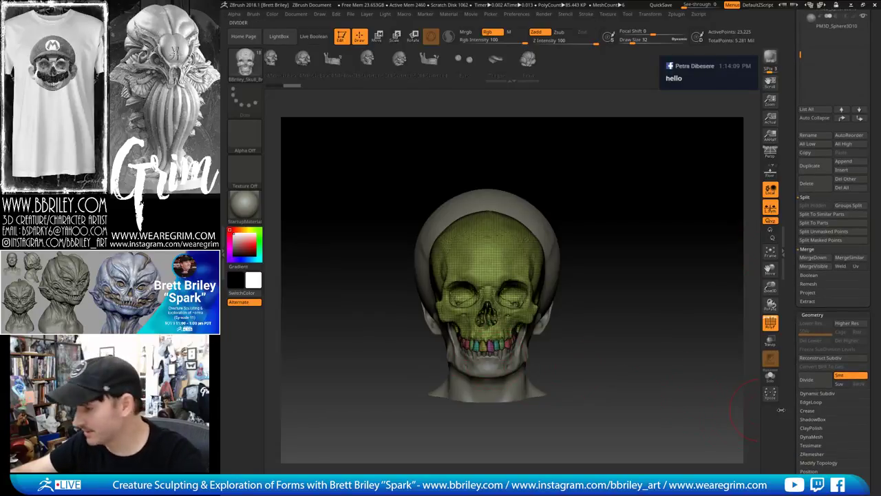
{"action": "scroll", "coordinate": [792, 358], "scroll_direction": "down", "scroll_amount": 9}
{"action": "left_click", "coordinate": [809, 357]}
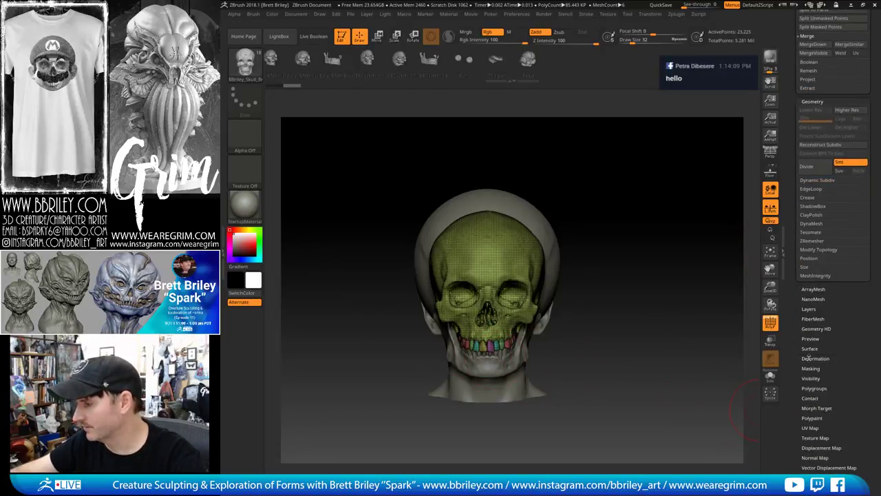
{"action": "left_click", "coordinate": [812, 389]}
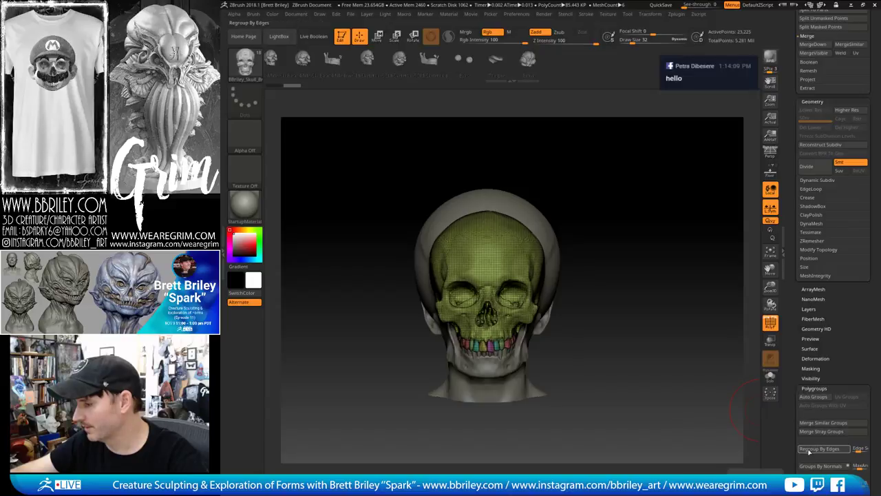
{"action": "key", "text": "ctrl+w"}
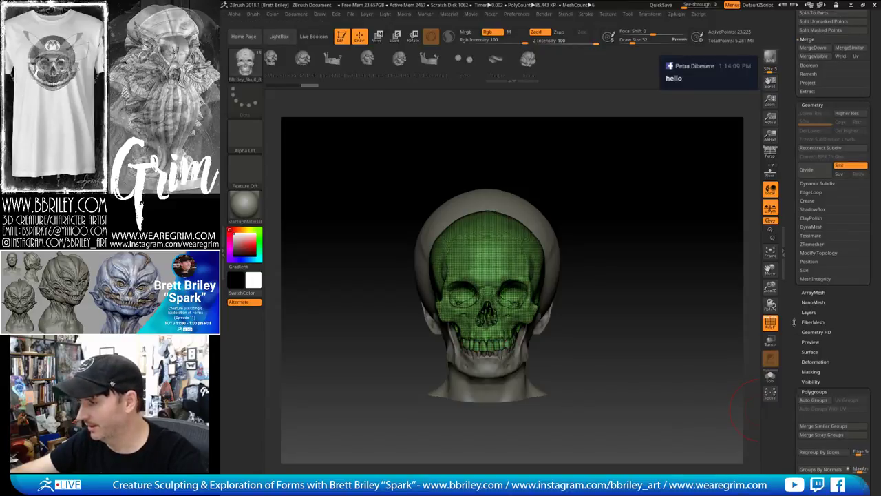
Select the PM3D_Sphere3D19 jaw subtool and group the jaw and lower teeth into one polygroup
{"action": "scroll", "coordinate": [805, 327], "scroll_direction": "up", "scroll_amount": 9}
{"action": "scroll", "coordinate": [798, 248], "scroll_direction": "up", "scroll_amount": 7}
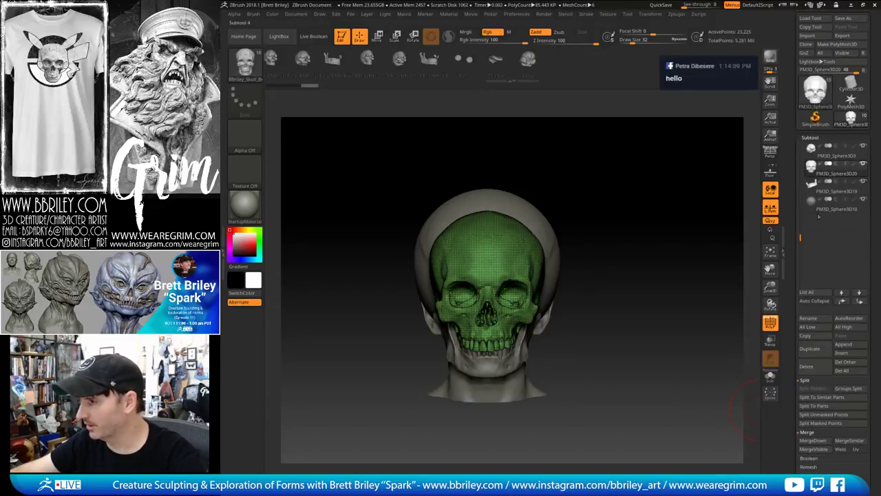
{"action": "left_click", "coordinate": [819, 191]}
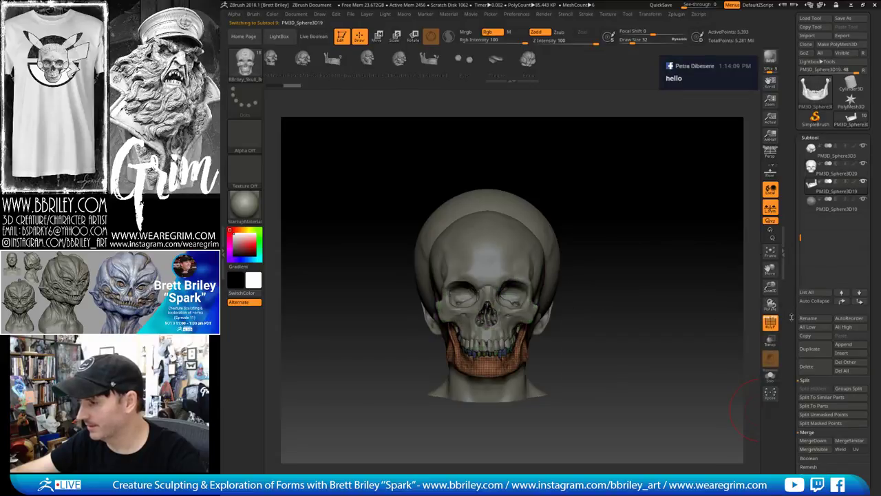
{"action": "scroll", "coordinate": [797, 213], "scroll_direction": "down", "scroll_amount": 15}
{"action": "scroll", "coordinate": [797, 210], "scroll_direction": "down", "scroll_amount": 2}
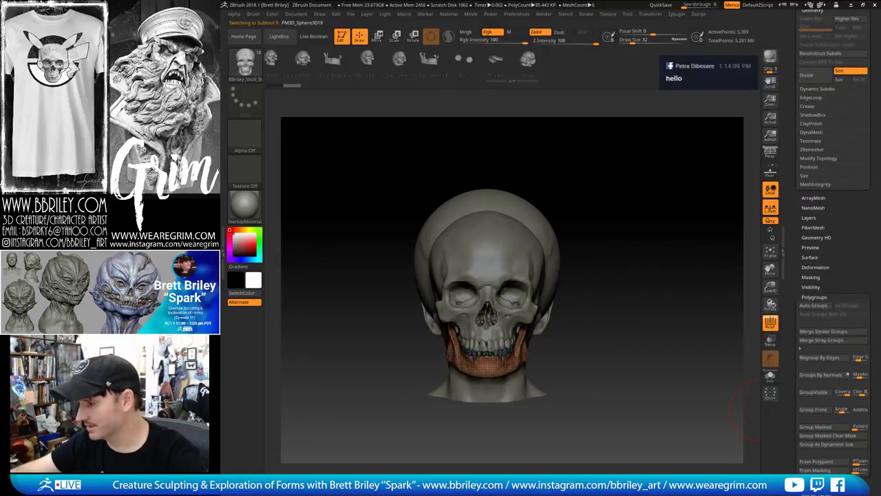
{"action": "left_click", "coordinate": [816, 394]}
Merge the jaw subtool into the PM3D_Sphere3D20 cranium subtool
{"action": "scroll", "coordinate": [792, 272], "scroll_direction": "up", "scroll_amount": 17}
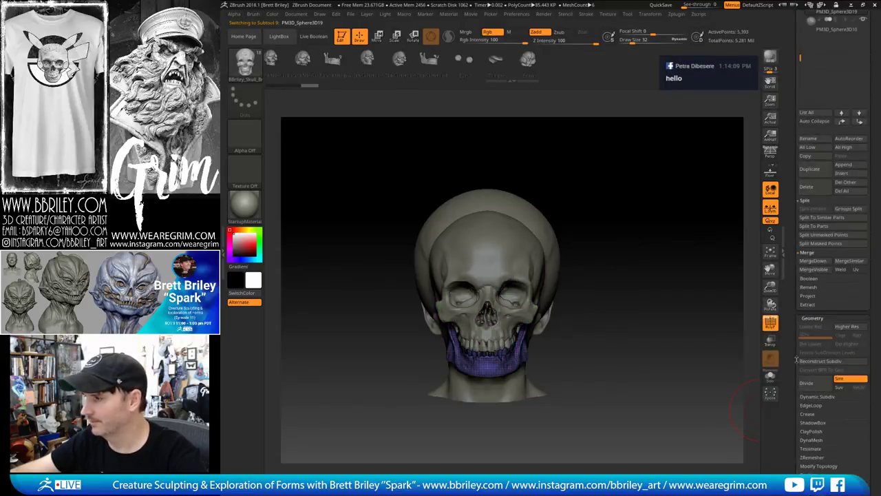
{"action": "left_click", "coordinate": [825, 177]}
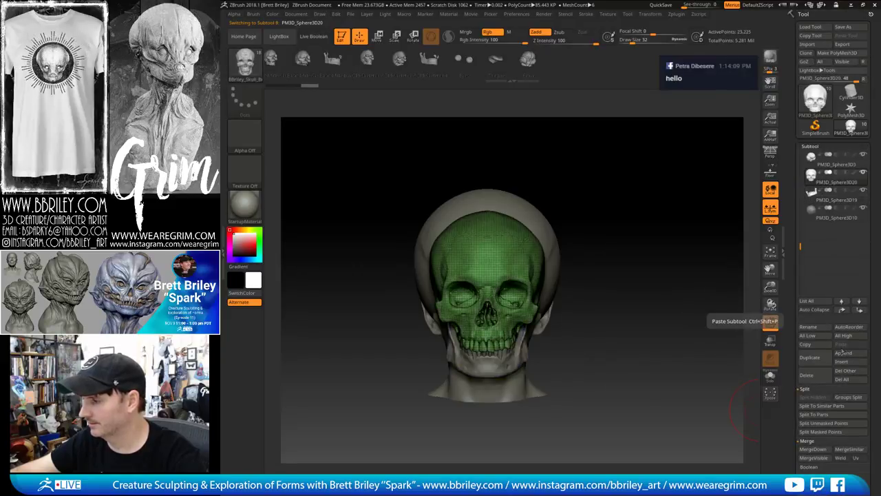
{"action": "left_click", "coordinate": [814, 448]}
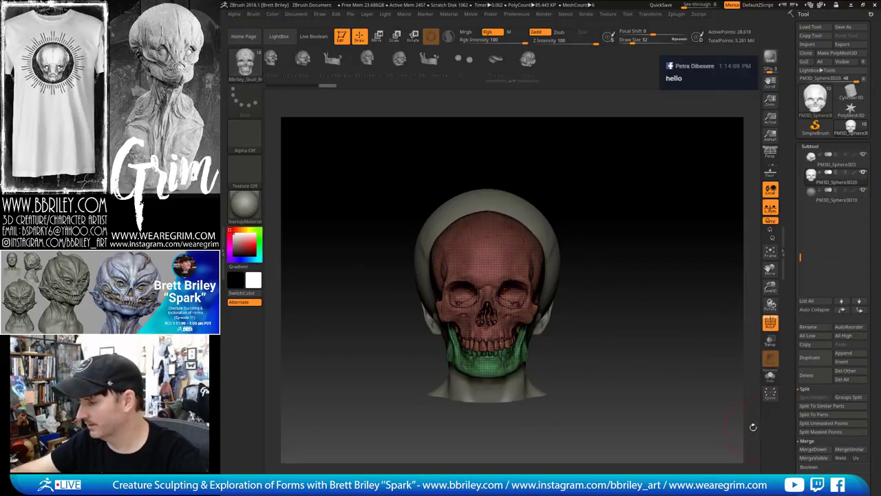
Move the complete skull backward in depth until it sits inside the head, using a side view, and return to Draw mode
{"action": "left_click_drag", "start_coordinate": [661, 334], "coordinate": [694, 329]}
{"action": "key", "text": "w"}
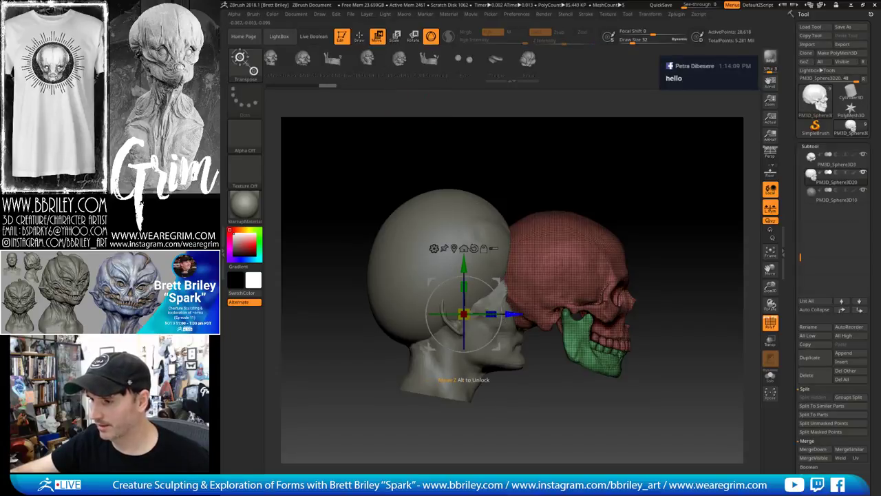
{"action": "left_click_drag", "start_coordinate": [490, 314], "coordinate": [539, 313]}
{"action": "left_click_drag", "start_coordinate": [589, 323], "coordinate": [492, 316]}
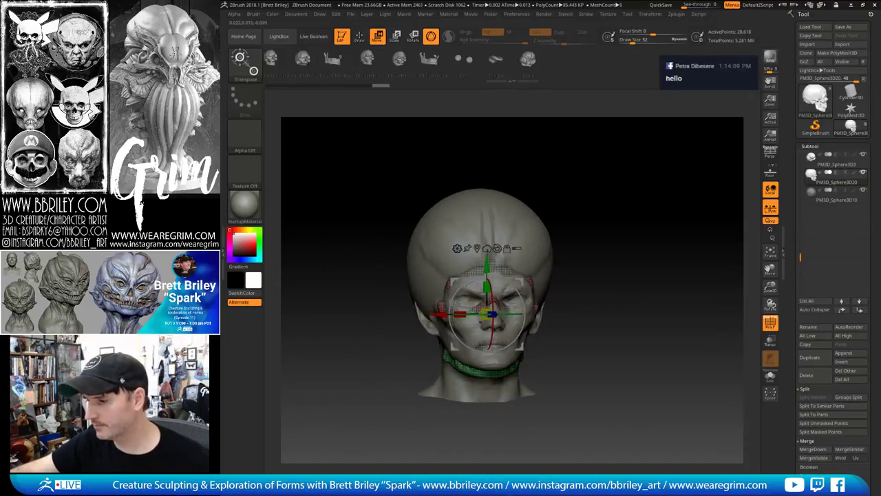
{"action": "mouse_move", "coordinate": [602, 211]}
{"action": "left_mouse_down"}
{"action": "mouse_move", "coordinate": [588, 220]}
{"action": "mouse_move", "coordinate": [645, 214]}
{"action": "mouse_move", "coordinate": [675, 270]}
{"action": "left_mouse_up"}
{"action": "key", "text": "q"}
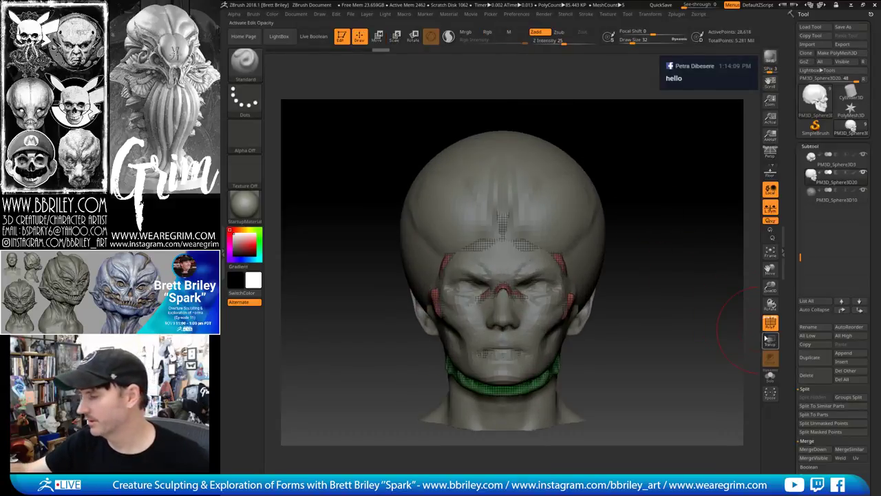
Turn off polyframes and hide the brain and small sphere subtools
{"action": "left_click", "coordinate": [771, 323]}
{"action": "left_click", "coordinate": [864, 165]}
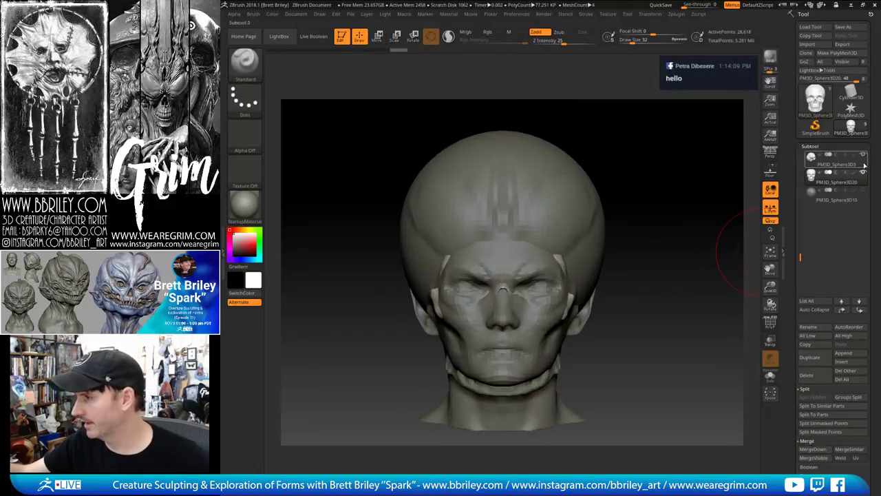
{"action": "left_click", "coordinate": [860, 179]}
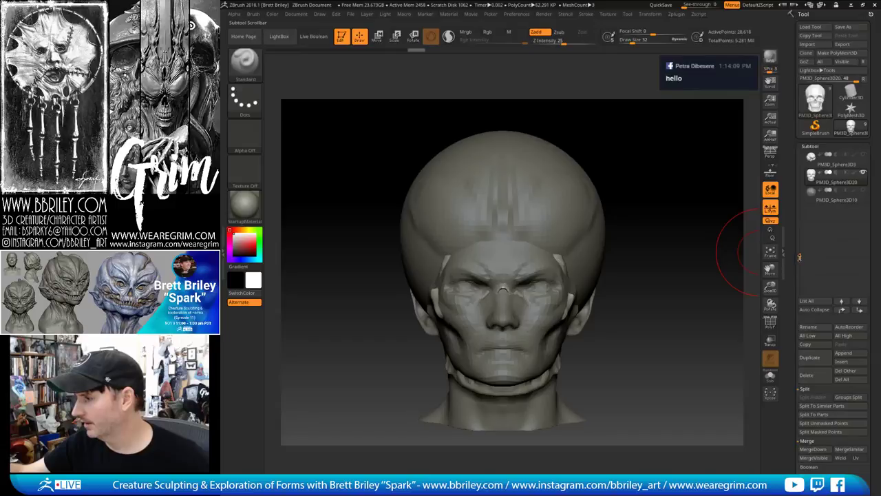
Move the skull subtool up directly below Head_symmetry_thin1 in the list and hide the enlarged cranium sphere
{"action": "left_click_drag", "start_coordinate": [799, 257], "coordinate": [800, 212]}
{"action": "left_click", "coordinate": [842, 311]}
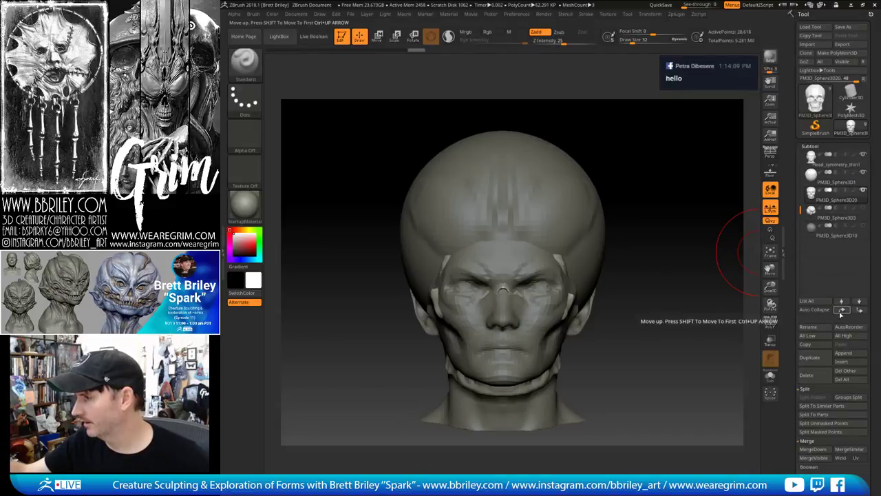
{"action": "left_click", "coordinate": [841, 310]}
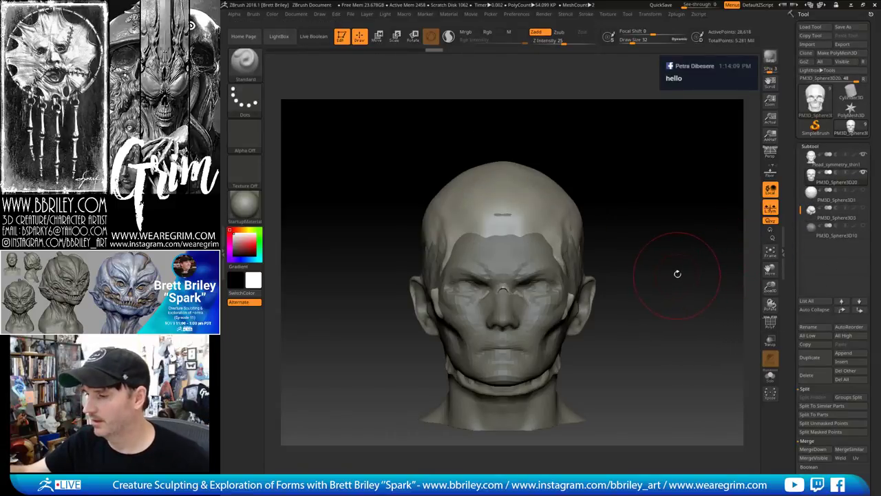
Isolate the skull subtool in Solo mode in the front view
{"action": "left_click_drag", "start_coordinate": [677, 274], "coordinate": [668, 263], "text": "alt"}
{"action": "key", "text": "w"}
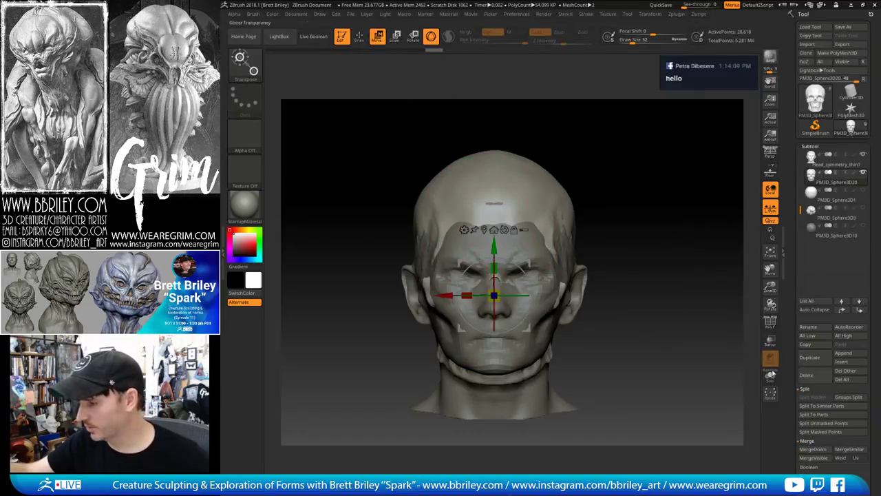
{"action": "left_click", "coordinate": [770, 374]}
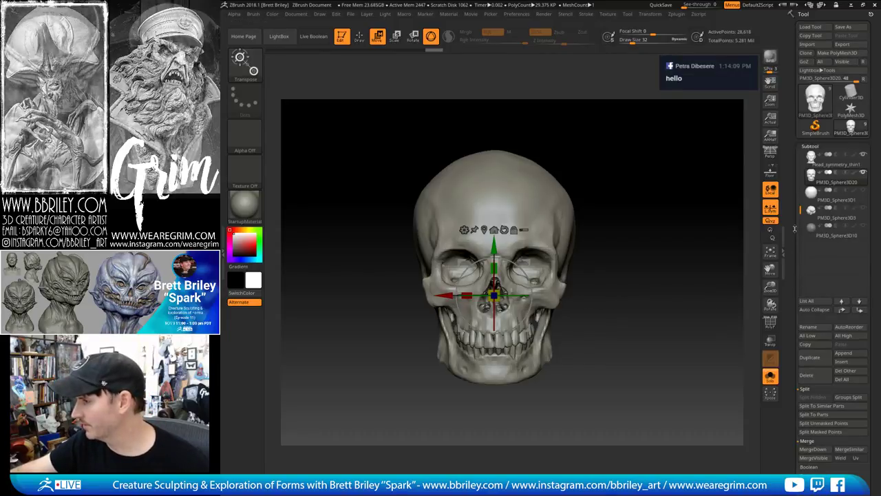
Return to Draw mode and apply Smart ReSym to the isolated skull to realign its symmetry, undoing a faulty first attempt
{"action": "scroll", "coordinate": [795, 248], "scroll_direction": "down", "scroll_amount": 3}
{"action": "scroll", "coordinate": [789, 369], "scroll_direction": "down", "scroll_amount": 9}
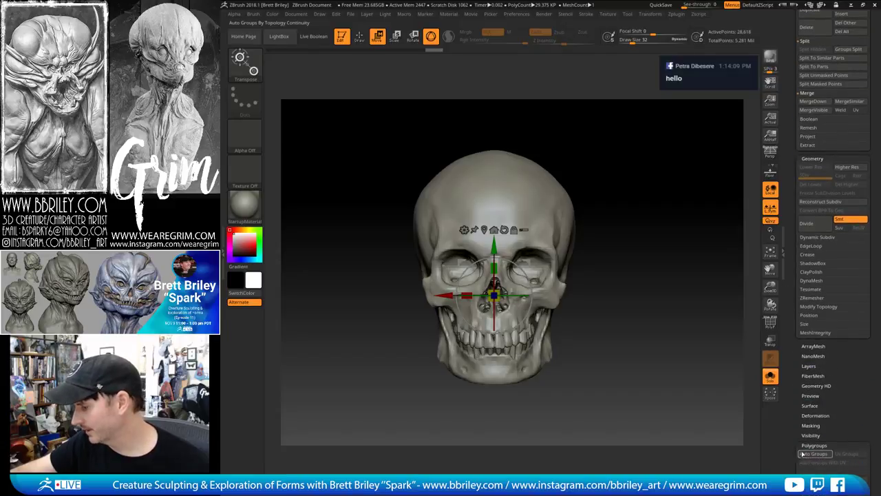
{"action": "left_click", "coordinate": [812, 415]}
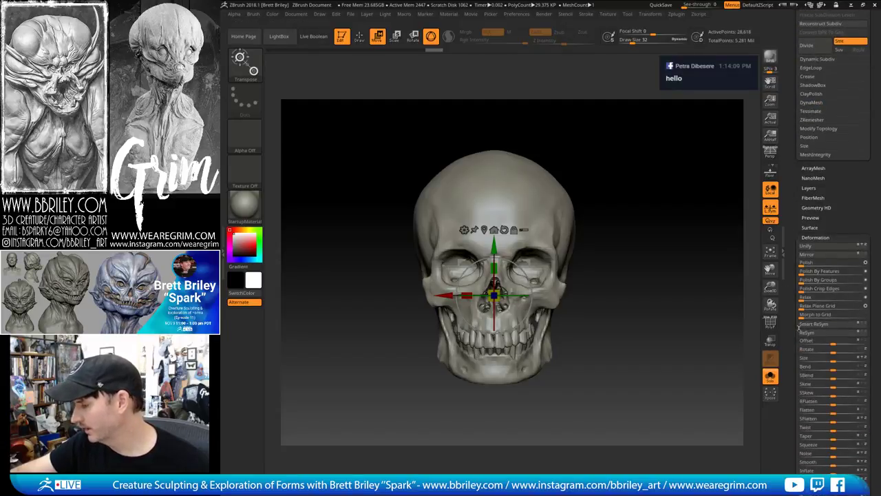
{"action": "key", "text": "q"}
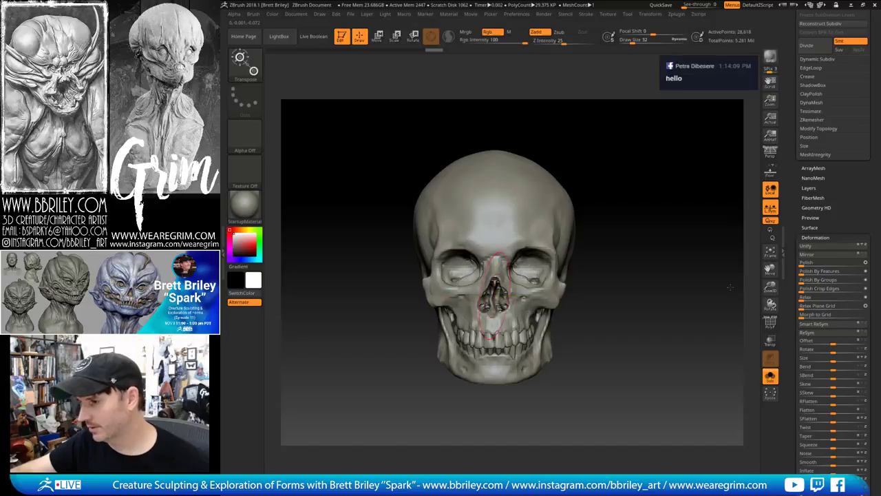
{"action": "left_click", "coordinate": [815, 326]}
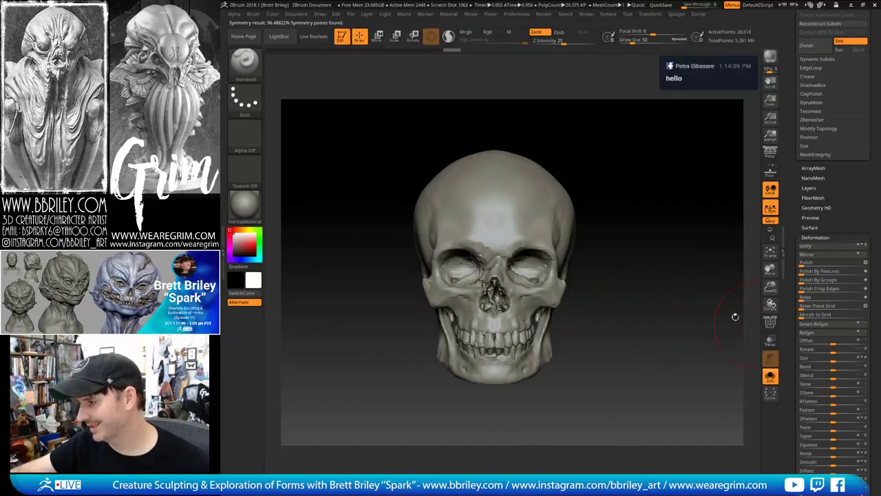
{"action": "key", "text": "ctrl+z"}
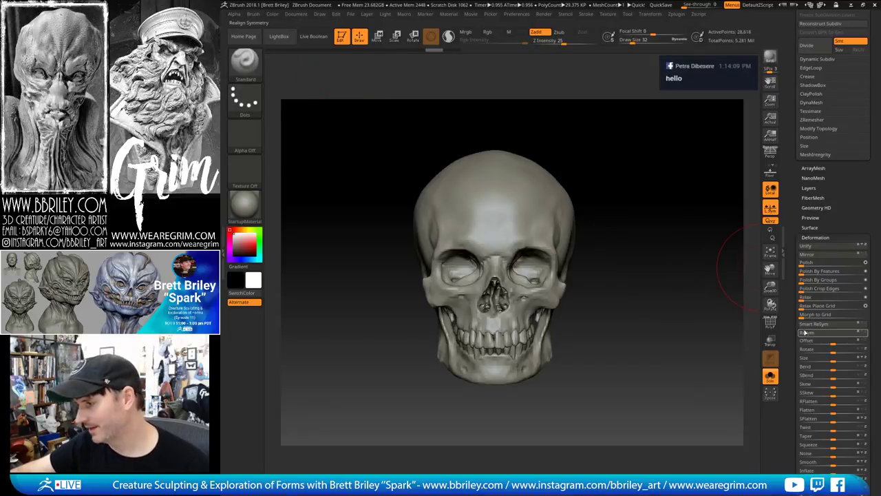
{"action": "left_click", "coordinate": [826, 324]}
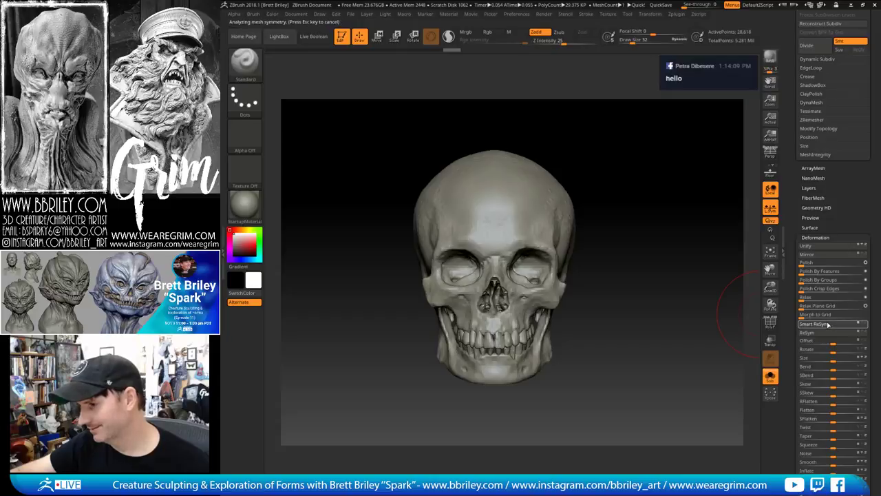
{"action": "mouse_move", "coordinate": [701, 305]}
{"action": "left_mouse_down"}
{"action": "mouse_move", "coordinate": [662, 300]}
{"action": "mouse_move", "coordinate": [539, 333]}
{"action": "left_mouse_up"}
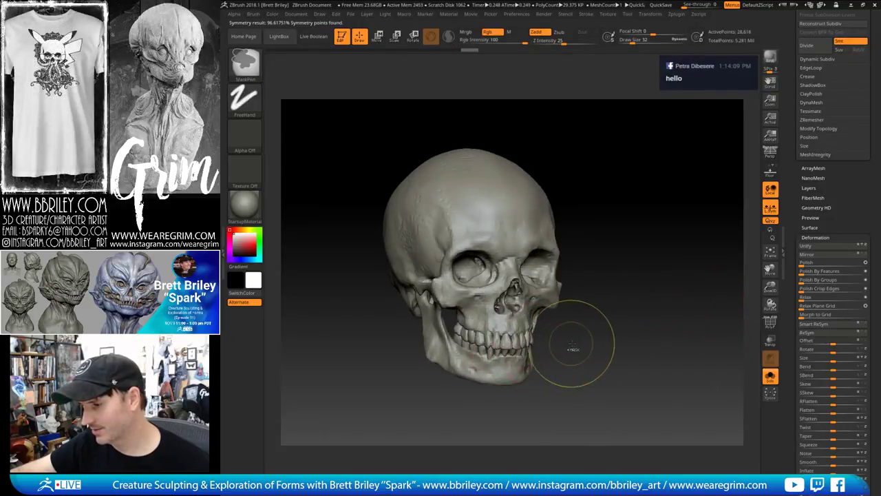
{"action": "left_click_drag", "start_coordinate": [678, 315], "coordinate": [671, 303], "text": "shift"}
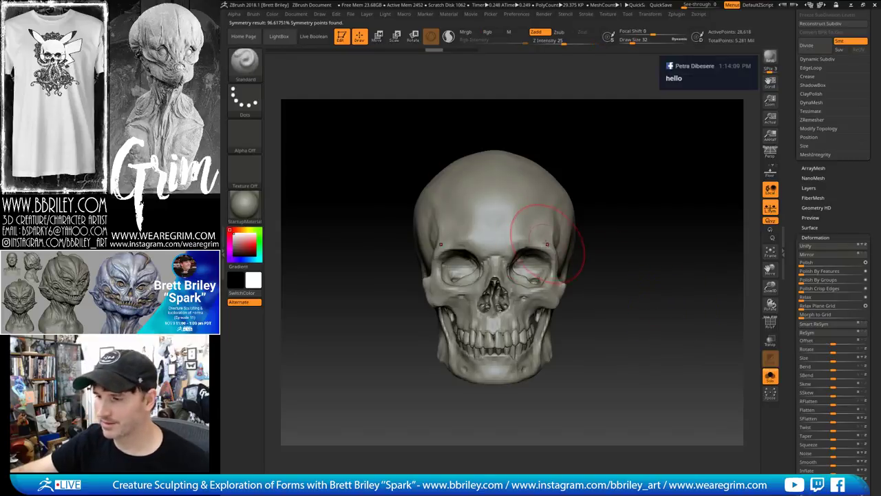
Duplicate the skull subtool and apply Mirror And Weld to the copy
{"action": "scroll", "coordinate": [790, 229], "scroll_direction": "up", "scroll_amount": 5}
{"action": "scroll", "coordinate": [788, 248], "scroll_direction": "up", "scroll_amount": 5}
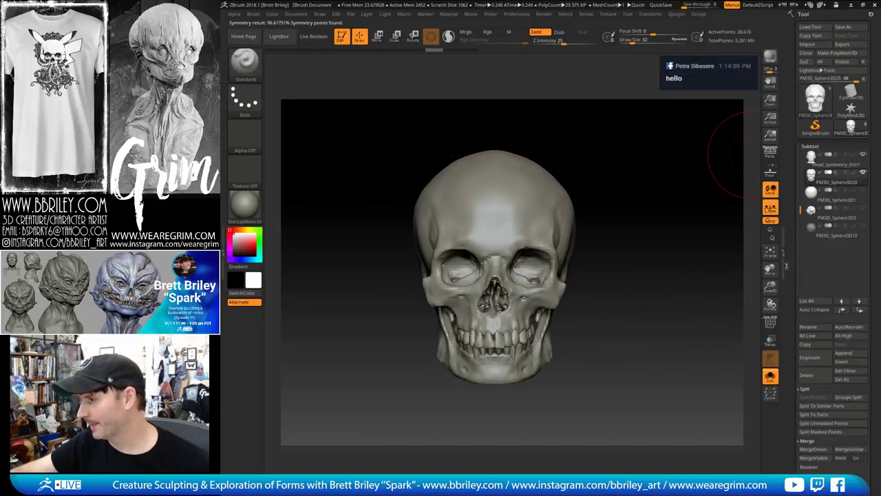
{"action": "left_click", "coordinate": [809, 358]}
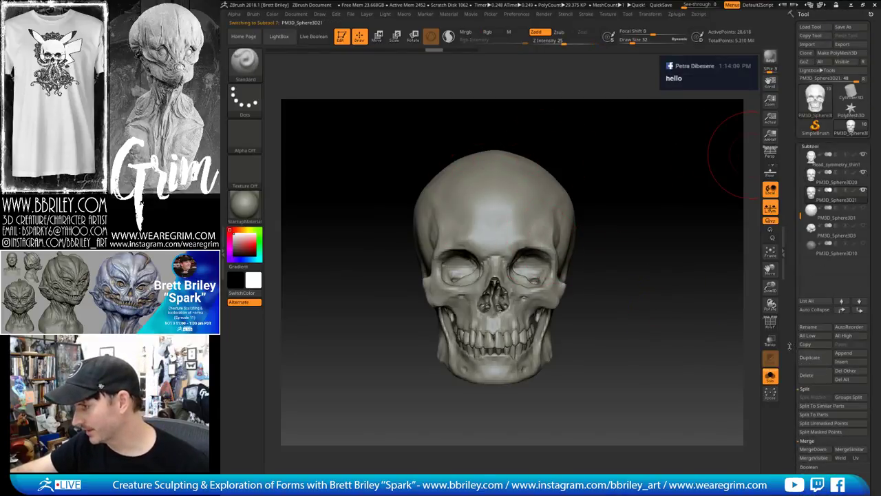
{"action": "scroll", "coordinate": [783, 294], "scroll_direction": "down", "scroll_amount": 3}
{"action": "scroll", "coordinate": [795, 332], "scroll_direction": "down", "scroll_amount": 4}
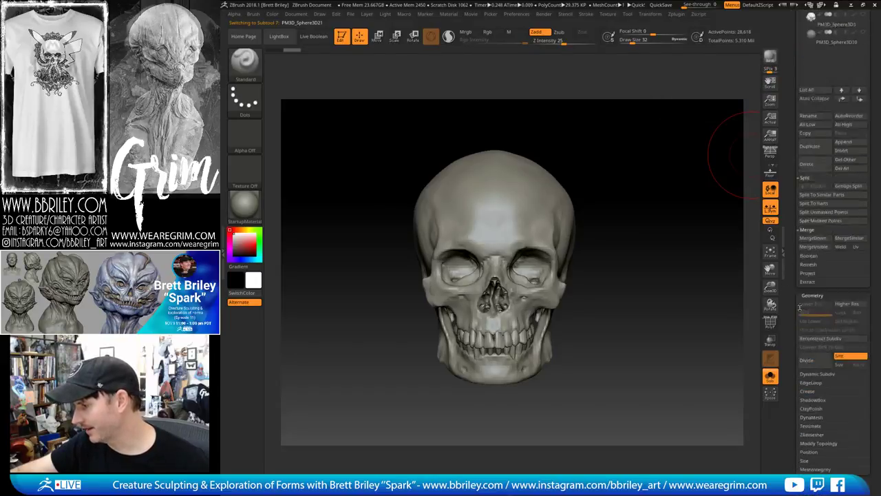
{"action": "left_click", "coordinate": [818, 360]}
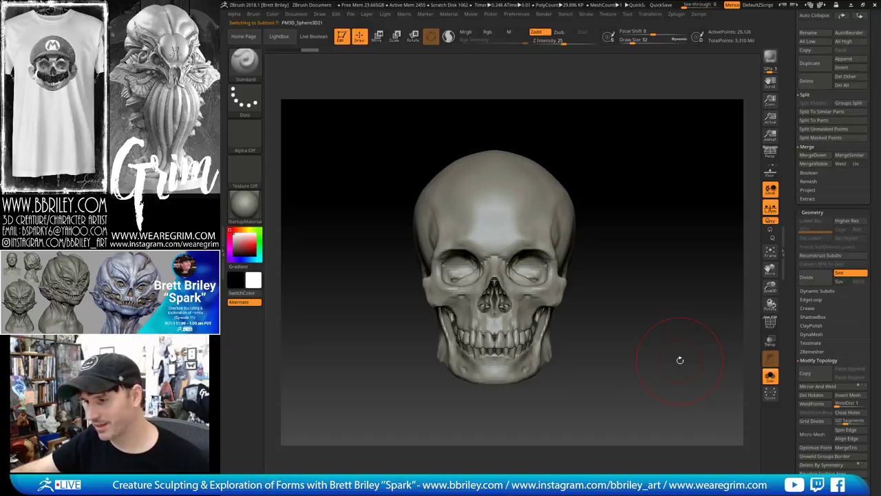
Examine the mirrored skull's face, teeth and polygroups up close with polyframes shown
{"action": "mouse_move", "coordinate": [571, 356]}
{"action": "left_mouse_down"}
{"action": "mouse_move", "coordinate": [582, 350]}
{"action": "mouse_move", "coordinate": [587, 413]}
{"action": "left_mouse_up"}
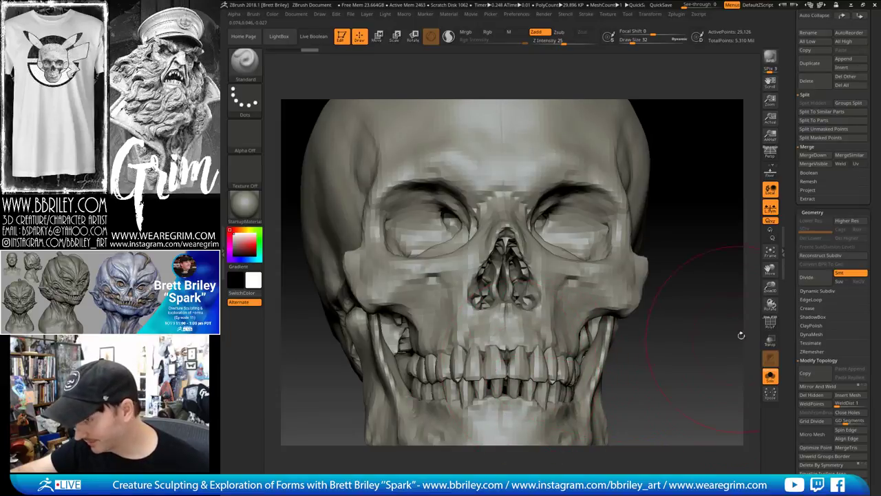
{"action": "left_click", "coordinate": [771, 322]}
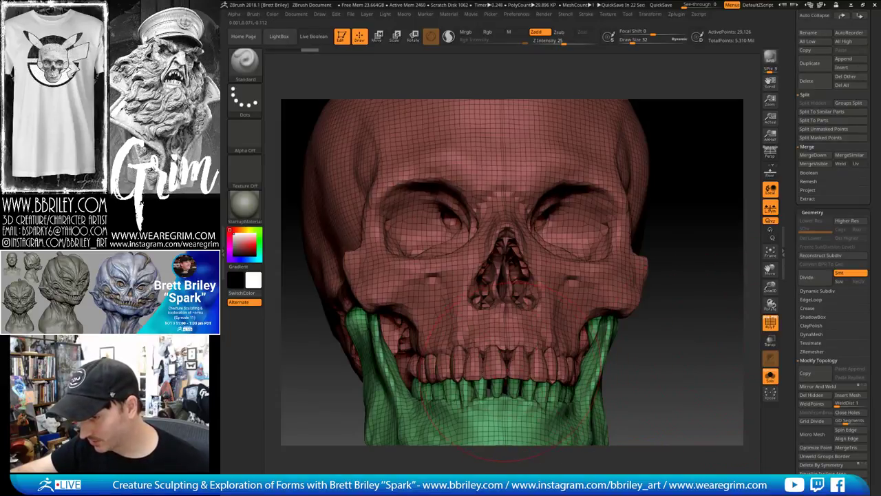
{"action": "left_click_drag", "start_coordinate": [676, 363], "coordinate": [682, 312]}
{"action": "left_click", "coordinate": [770, 322]}
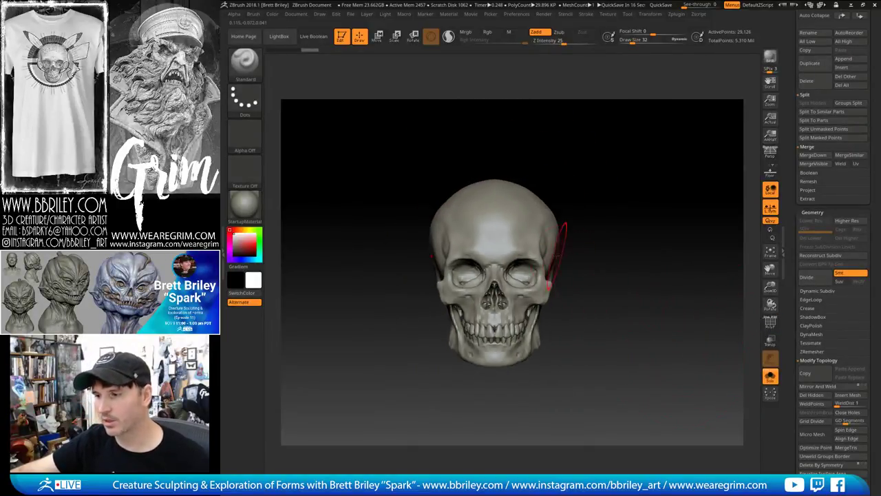
Leave Solo mode and move the original skull subtool to the bottom of the subtool list
{"action": "left_click", "coordinate": [773, 380]}
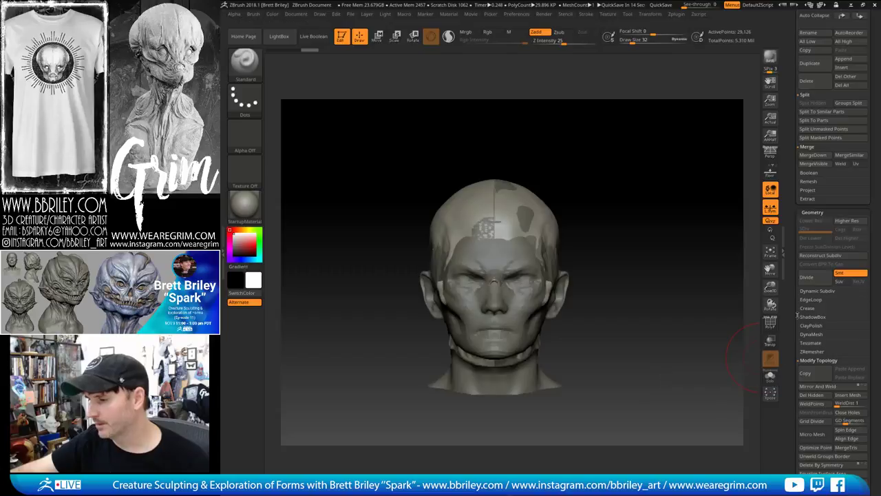
{"action": "scroll", "coordinate": [794, 298], "scroll_direction": "up", "scroll_amount": 10}
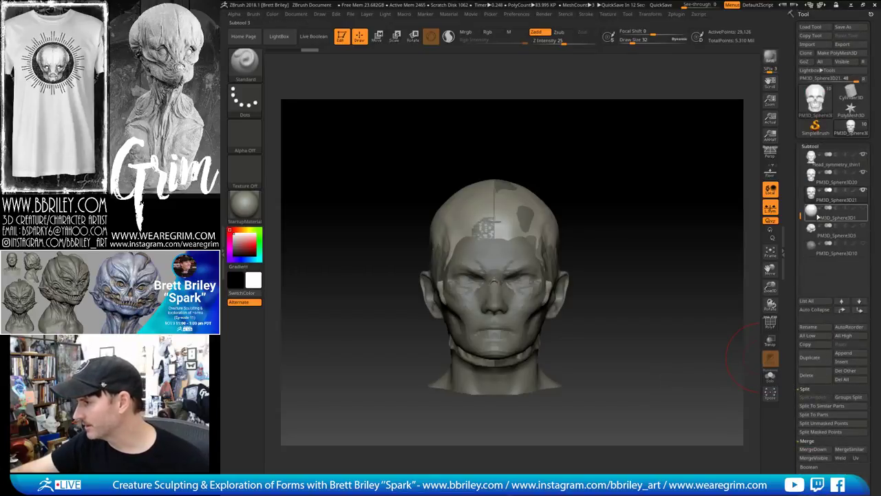
{"action": "left_click", "coordinate": [822, 181]}
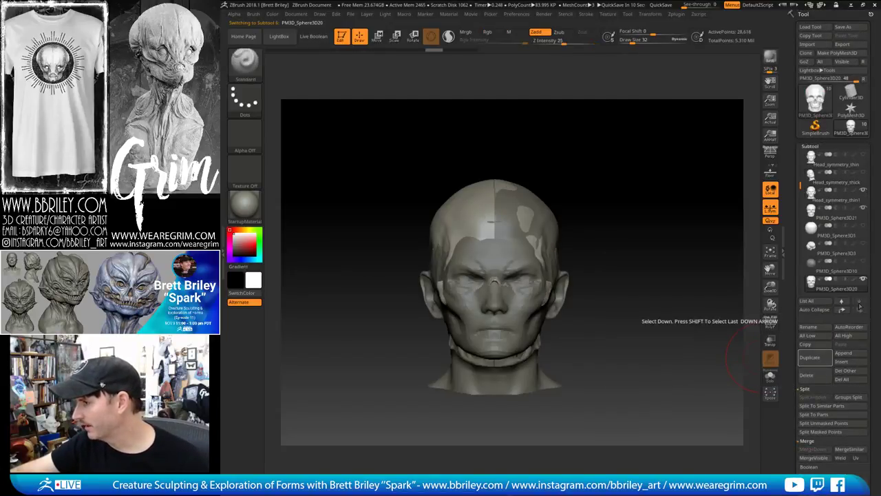
Rename the mirrored skull subtool as Symmetry_skull
{"action": "left_click", "coordinate": [816, 217]}
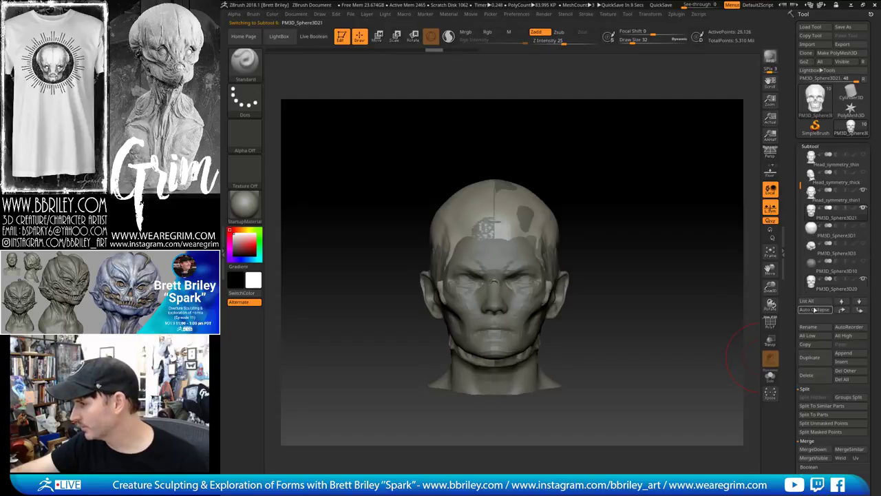
{"action": "left_click", "coordinate": [811, 327]}
{"action": "type", "text": "sy"}
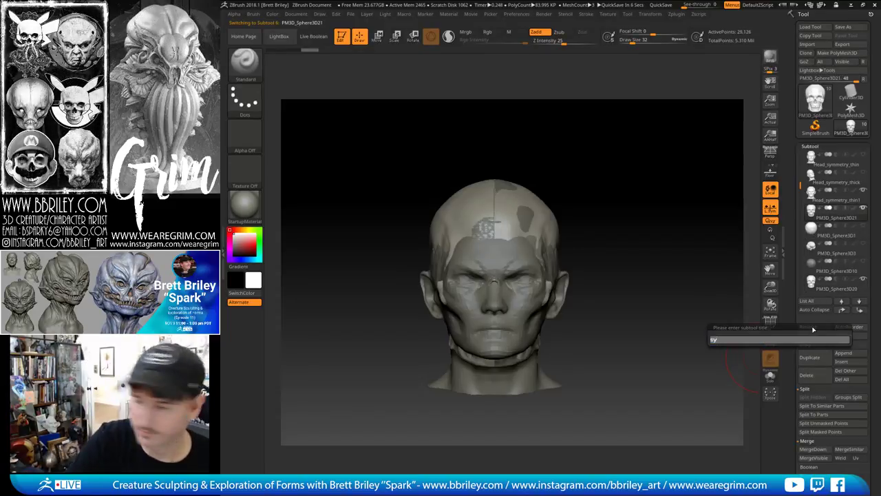
{"action": "type", "text": "mmetry_skull"}
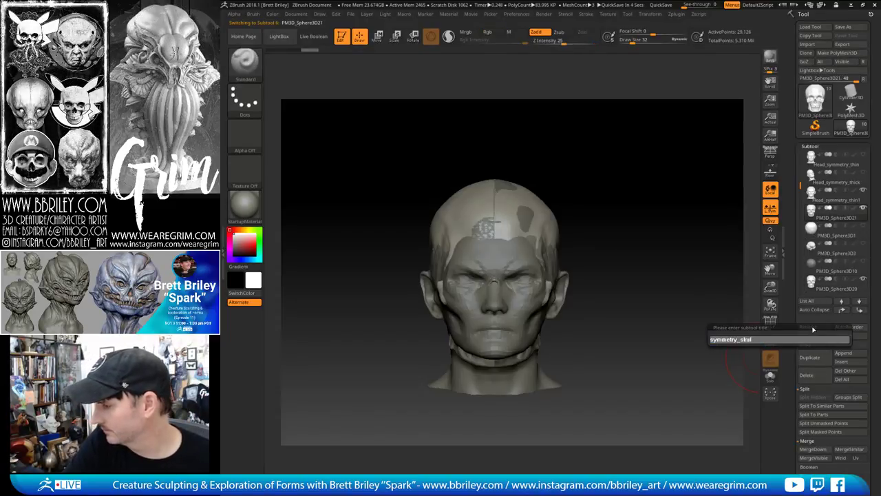
{"action": "key", "text": "Return"}
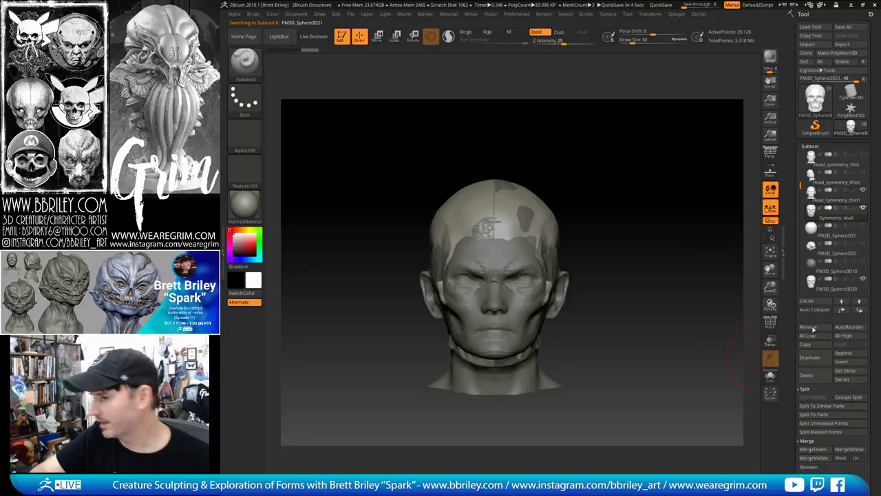
Hide the original skull subtool at the bottom of the list and save the project
{"action": "left_click", "coordinate": [862, 281]}
{"action": "key", "text": "ctrl+s"}
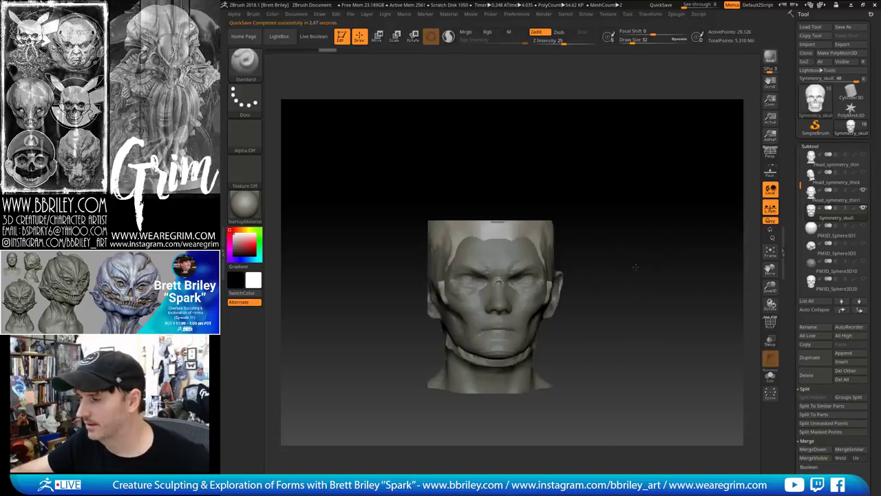
Turn on ghost transparency, scale Symmetry_skull down uniformly and lower it slightly so it fits inside the head
{"action": "right_click_drag", "start_coordinate": [632, 265], "coordinate": [645, 304], "text": "ctrl"}
{"action": "left_click", "coordinate": [769, 342]}
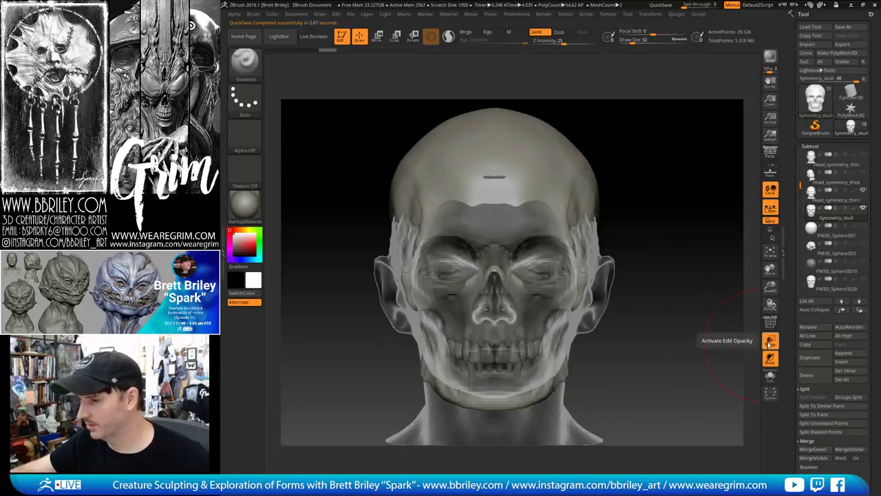
{"action": "key", "text": "w"}
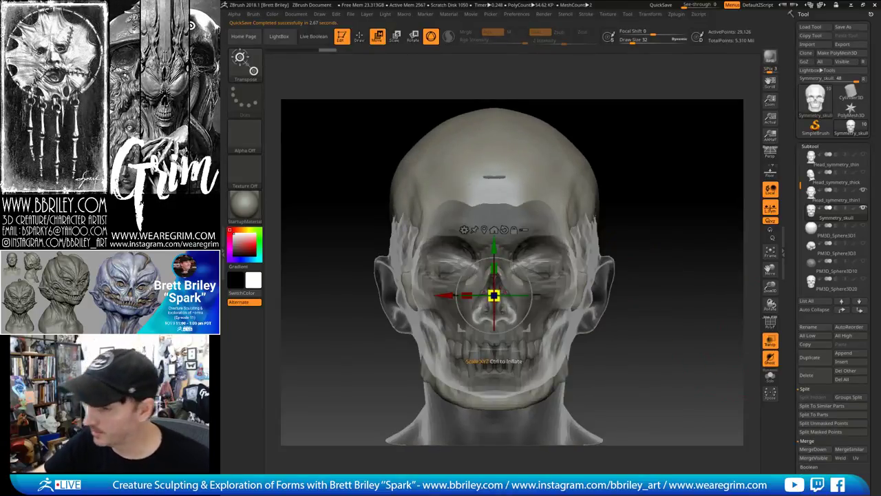
{"action": "left_click_drag", "start_coordinate": [493, 296], "coordinate": [483, 305]}
{"action": "left_click_drag", "start_coordinate": [494, 246], "coordinate": [494, 248]}
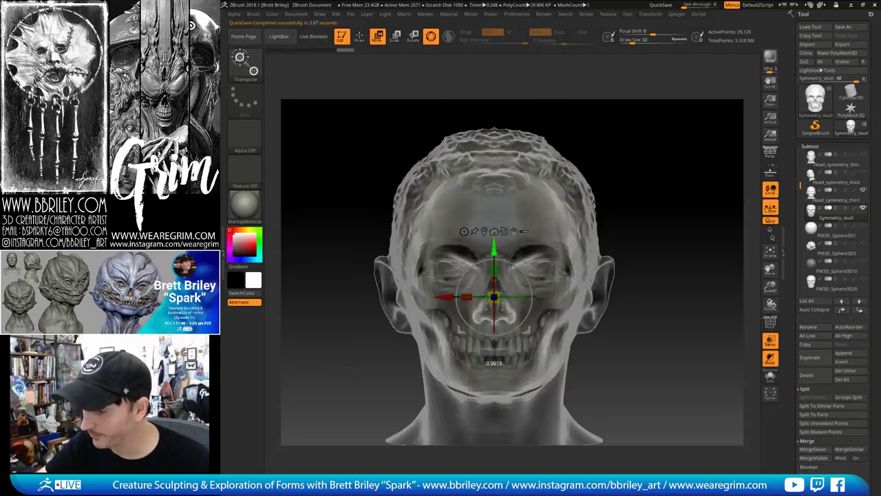
Check the skull's fit from the side, turn off transparency and return to drawing with the Move brush in front view
{"action": "left_click_drag", "start_coordinate": [691, 189], "coordinate": [642, 180]}
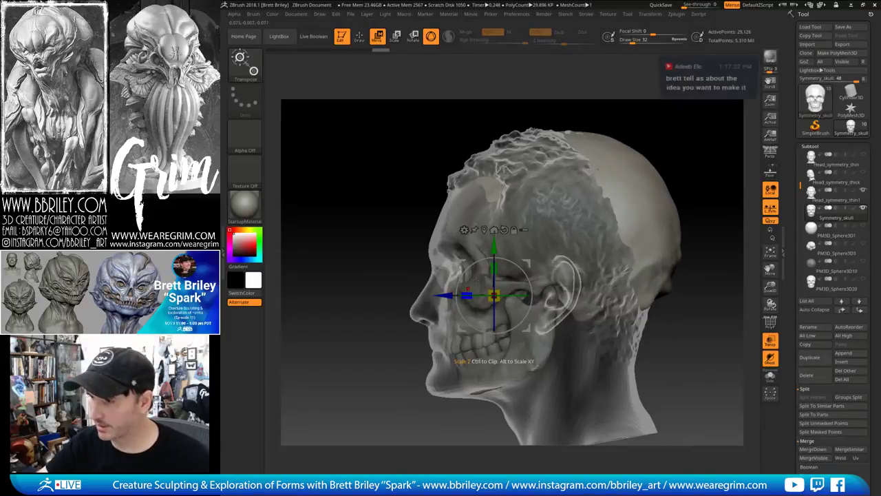
{"action": "left_click", "coordinate": [770, 340]}
{"action": "mouse_move", "coordinate": [664, 306]}
{"action": "left_mouse_down"}
{"action": "mouse_move", "coordinate": [689, 309]}
{"action": "mouse_move", "coordinate": [661, 296]}
{"action": "mouse_move", "coordinate": [671, 297]}
{"action": "left_mouse_up"}
{"action": "key", "text": "q"}
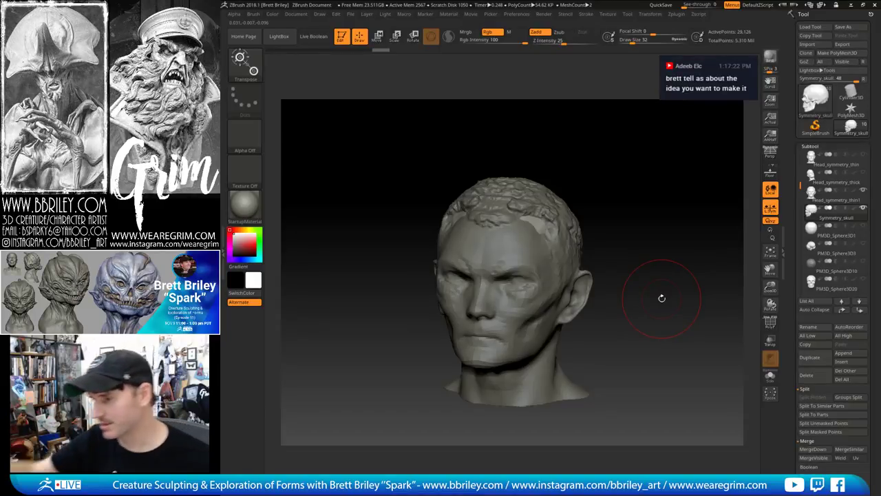
{"action": "left_click_drag", "start_coordinate": [661, 298], "coordinate": [636, 221], "text": "shift"}
{"action": "key", "text": "w"}
{"action": "key", "text": "q"}
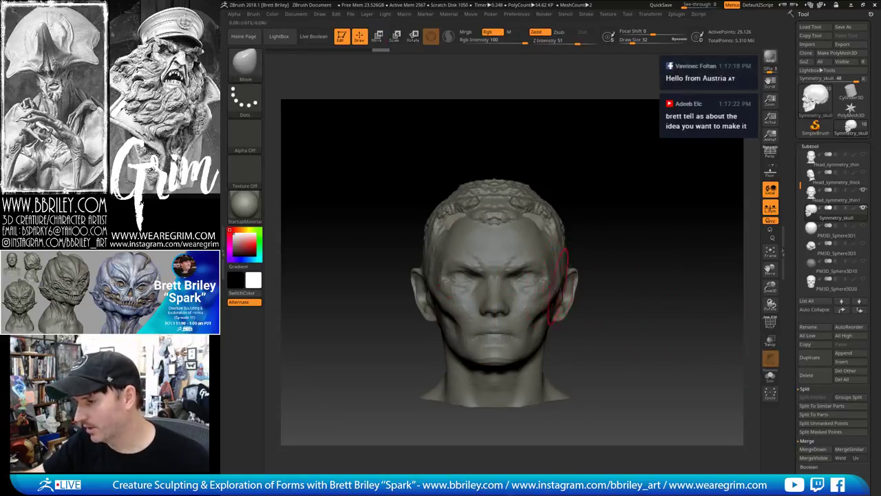
Isolate the skull, pull its eye sockets and cheekbones symmetrically outward with the Move brush at size 27, and show the head again
{"action": "left_click", "coordinate": [770, 376]}
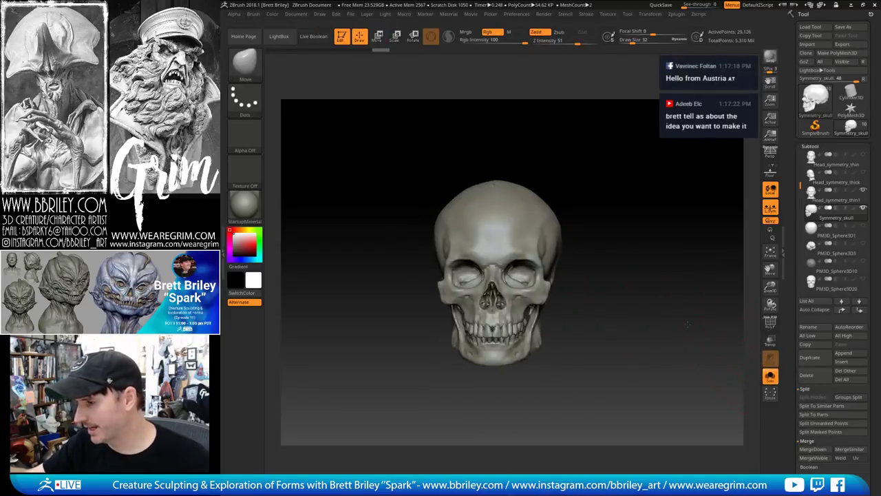
{"action": "key", "text": "s"}
{"action": "mouse_move", "coordinate": [548, 291]}
{"action": "left_mouse_down"}
{"action": "mouse_move", "coordinate": [576, 284]}
{"action": "mouse_move", "coordinate": [570, 256]}
{"action": "mouse_move", "coordinate": [580, 278]}
{"action": "mouse_move", "coordinate": [553, 300]}
{"action": "left_mouse_up"}
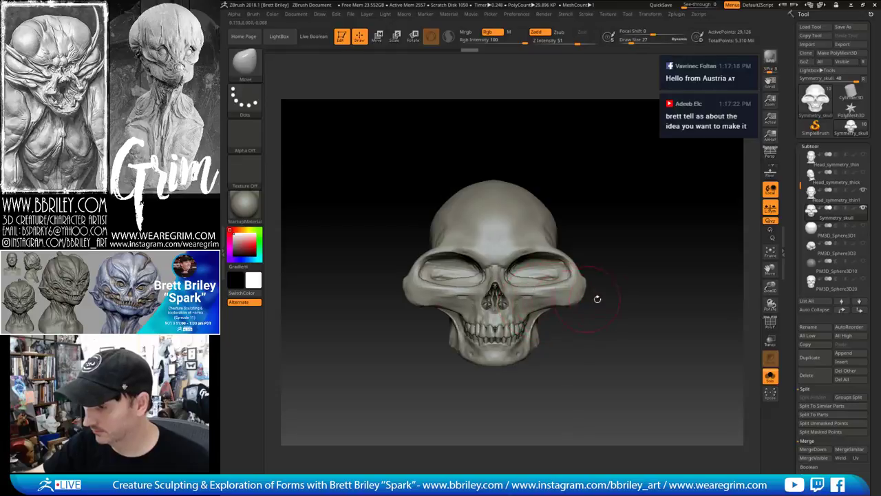
{"action": "left_click", "coordinate": [771, 376]}
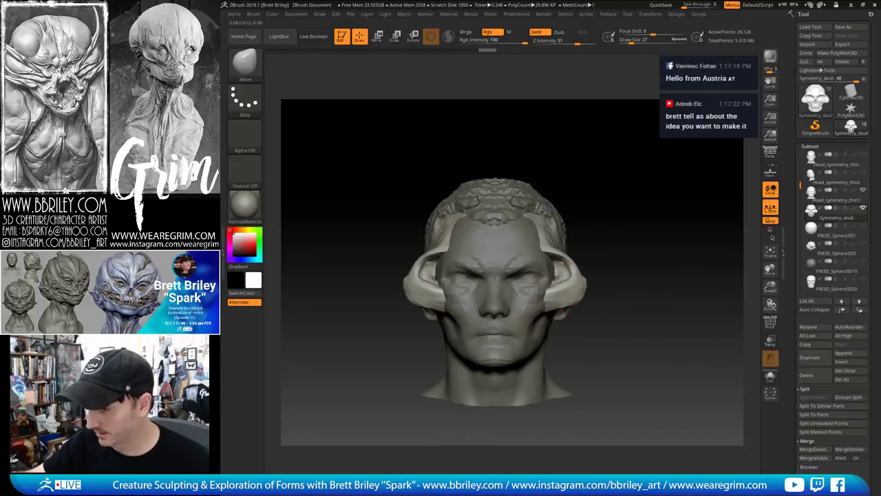
Pull the skull's flared cheekbones down and farther outward around the face with progressively resized Move brush strokes
{"action": "key", "text": "s"}
{"action": "left_click_drag", "start_coordinate": [542, 309], "coordinate": [545, 309]}
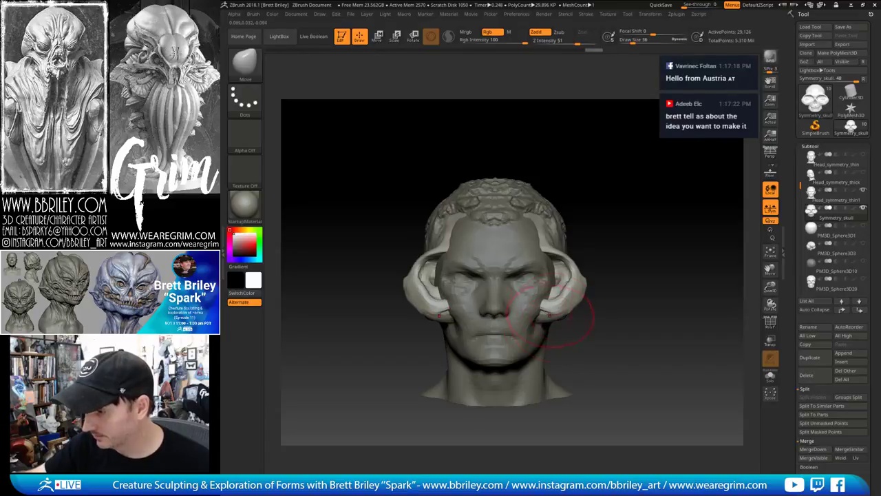
{"action": "left_click_drag", "start_coordinate": [550, 316], "coordinate": [547, 333]}
{"action": "key", "text": "s"}
{"action": "left_click_drag", "start_coordinate": [584, 304], "coordinate": [587, 303]}
{"action": "mouse_move", "coordinate": [575, 302]}
{"action": "left_mouse_down"}
{"action": "mouse_move", "coordinate": [583, 291]}
{"action": "mouse_move", "coordinate": [595, 298]}
{"action": "mouse_move", "coordinate": [588, 307]}
{"action": "mouse_move", "coordinate": [559, 292]}
{"action": "left_mouse_up"}
{"action": "key", "text": "b"}
{"action": "key", "text": "t"}
{"action": "key", "text": "d"}
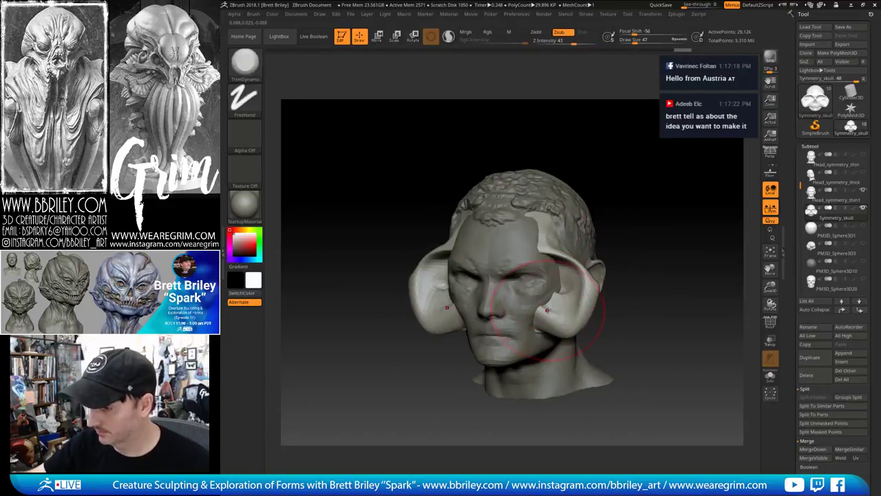
{"action": "key", "text": "["}
{"action": "key", "text": "["}
{"action": "left_click_drag", "start_coordinate": [592, 189], "coordinate": [635, 186]}
Push the skull's forehead and upper cranium outward past the scalp using the Move brush at size 86 in front view
{"action": "key", "text": "b"}
{"action": "key", "text": "m"}
{"action": "key", "text": "v"}
{"action": "key", "text": "s"}
{"action": "mouse_move", "coordinate": [574, 236]}
{"action": "left_mouse_down"}
{"action": "mouse_move", "coordinate": [584, 235]}
{"action": "mouse_move", "coordinate": [578, 242]}
{"action": "mouse_move", "coordinate": [571, 228]}
{"action": "left_mouse_up"}
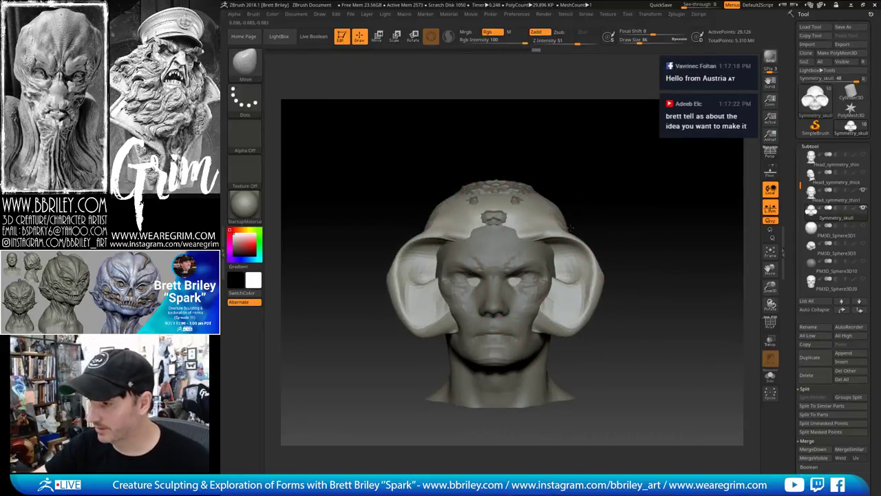
Shape raised bumps at the inner ends of the skull's flared brow ridges with small symmetrical strokes, finishing with the Move brush at size 18
{"action": "key", "text": "["}
{"action": "key", "text": "["}
{"action": "key", "text": "["}
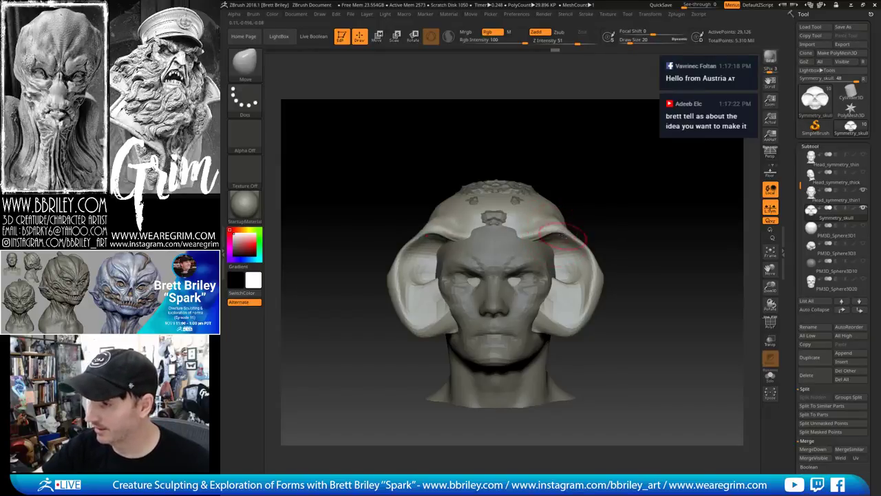
{"action": "key", "text": "b"}
{"action": "key", "text": "s"}
{"action": "key", "text": "t"}
{"action": "key", "text": "["}
{"action": "key", "text": "["}
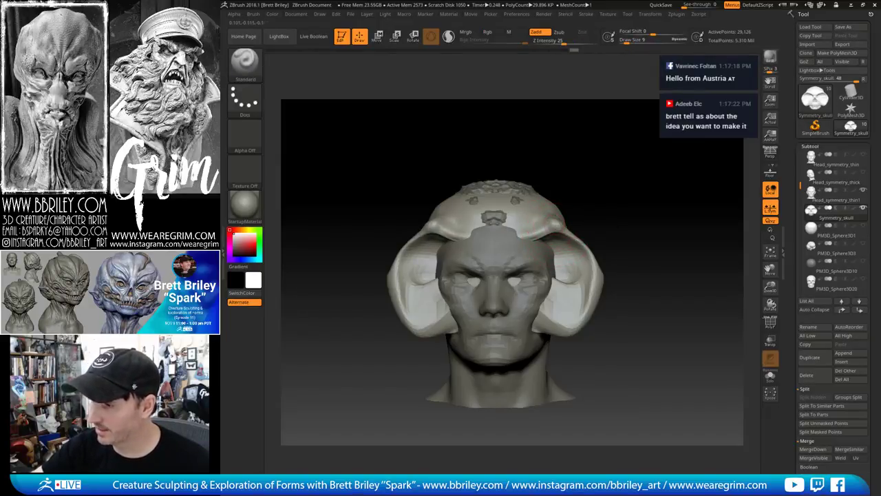
{"action": "key", "text": "b"}
{"action": "key", "text": "m"}
{"action": "key", "text": "v"}
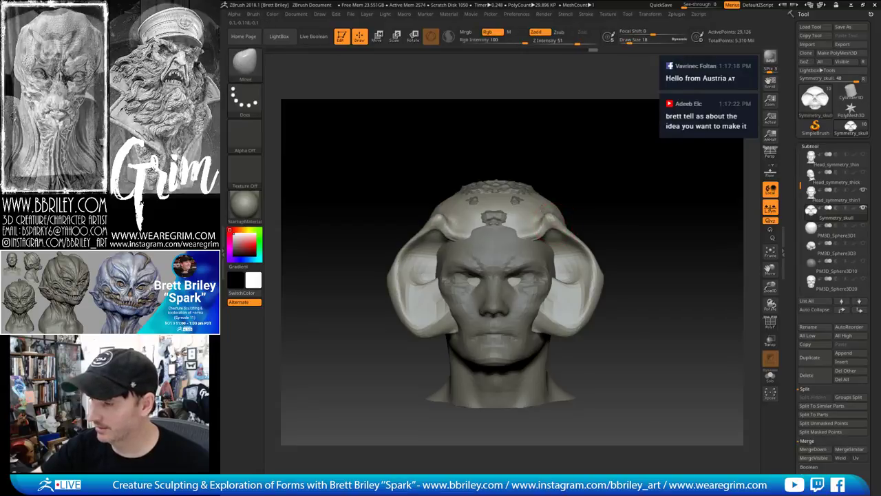
{"action": "left_click_drag", "start_coordinate": [547, 220], "coordinate": [561, 233]}
Lift and reshape the skull's curved brow flare from the side with the Move brush at size 32
{"action": "left_click_drag", "start_coordinate": [622, 150], "coordinate": [586, 213]}
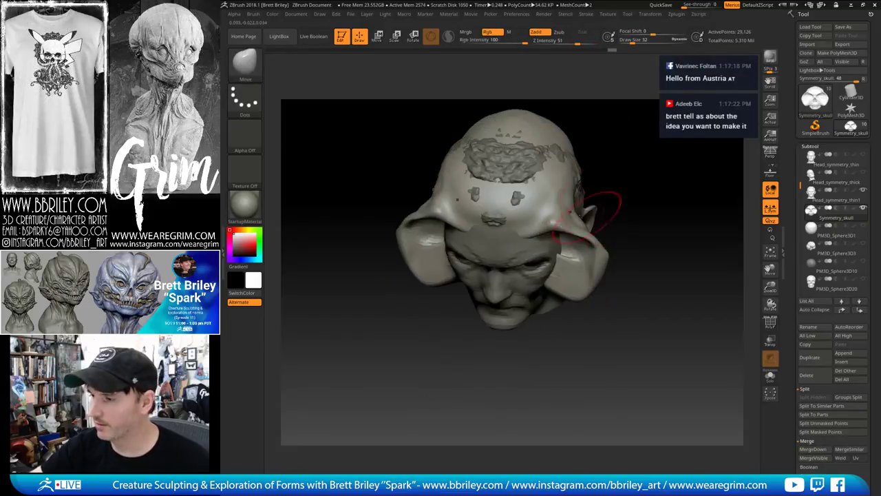
{"action": "left_click_drag", "start_coordinate": [598, 177], "coordinate": [630, 110]}
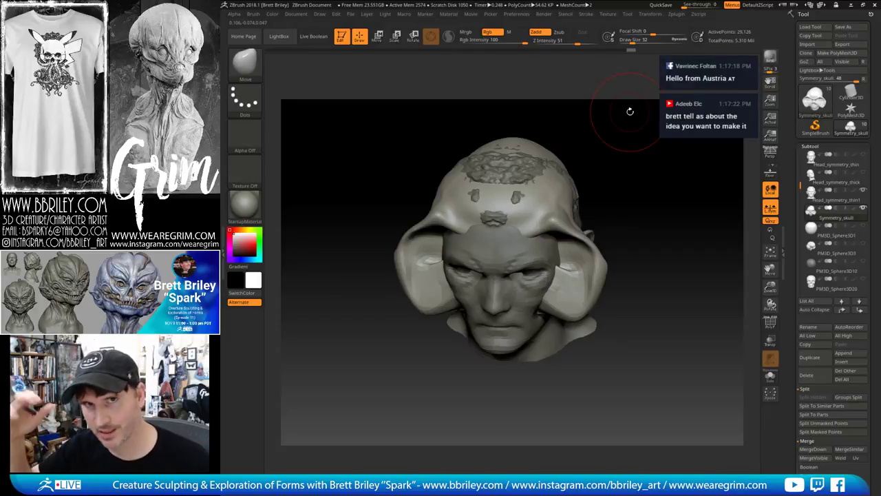
{"action": "left_click_drag", "start_coordinate": [630, 111], "coordinate": [534, 79]}
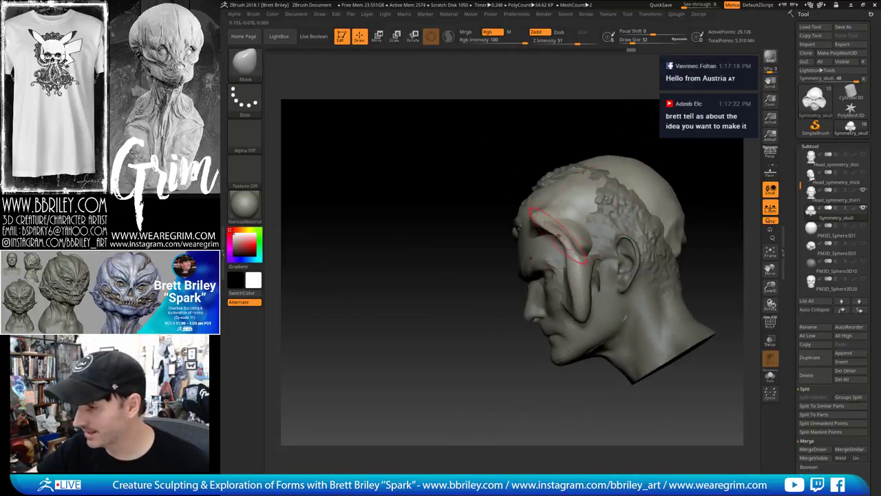
{"action": "mouse_move", "coordinate": [548, 227]}
{"action": "left_mouse_down"}
{"action": "mouse_move", "coordinate": [562, 222]}
{"action": "mouse_move", "coordinate": [554, 216]}
{"action": "left_mouse_up"}
{"action": "key", "text": "s"}
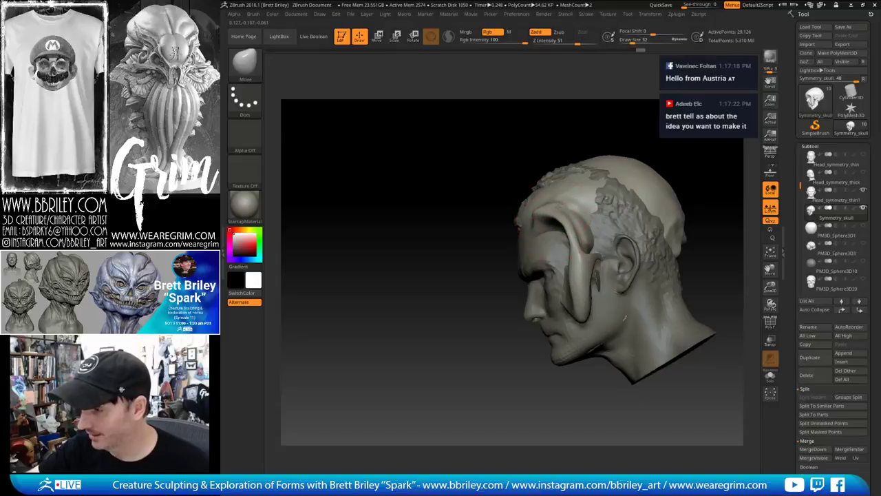
{"action": "key", "text": "s"}
{"action": "left_click_drag", "start_coordinate": [570, 253], "coordinate": [597, 279]}
Check the skull in isolation, show the head again and pull the skull's lower cheekbones outward with the Move brush in front view
{"action": "mouse_move", "coordinate": [598, 113]}
{"action": "left_mouse_down"}
{"action": "mouse_move", "coordinate": [688, 144]}
{"action": "mouse_move", "coordinate": [650, 202]}
{"action": "mouse_move", "coordinate": [533, 289]}
{"action": "left_mouse_up"}
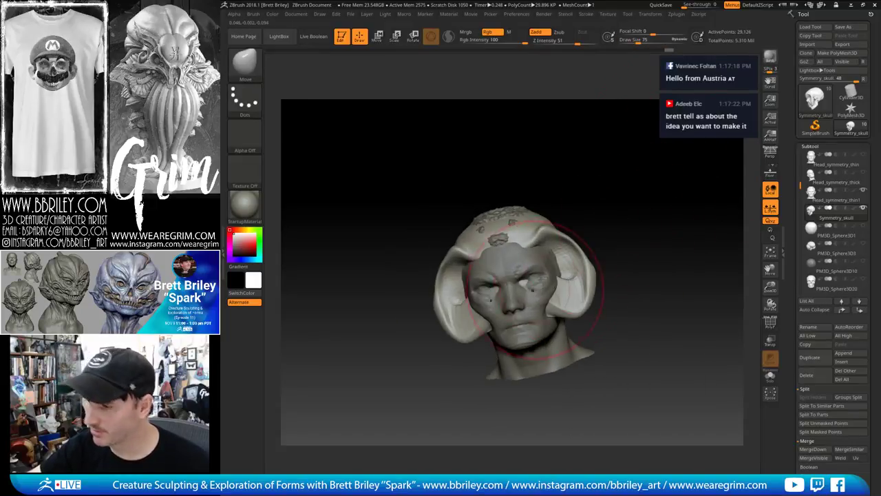
{"action": "left_click", "coordinate": [770, 375]}
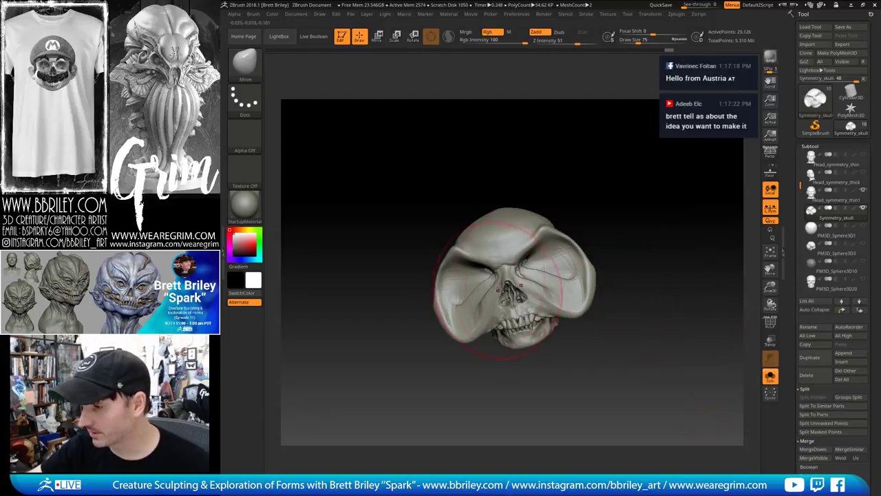
{"action": "left_click", "coordinate": [770, 376]}
{"action": "left_click_drag", "start_coordinate": [671, 264], "coordinate": [585, 303], "text": "shift"}
{"action": "key", "text": "bracketleft"}
{"action": "key", "text": "bracketleft"}
{"action": "key", "text": "bracketleft"}
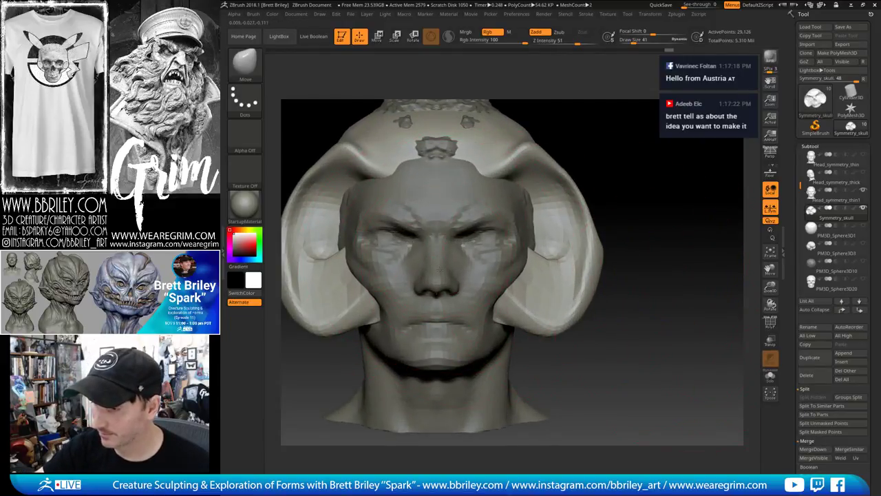
{"action": "left_click_drag", "start_coordinate": [442, 267], "coordinate": [444, 270]}
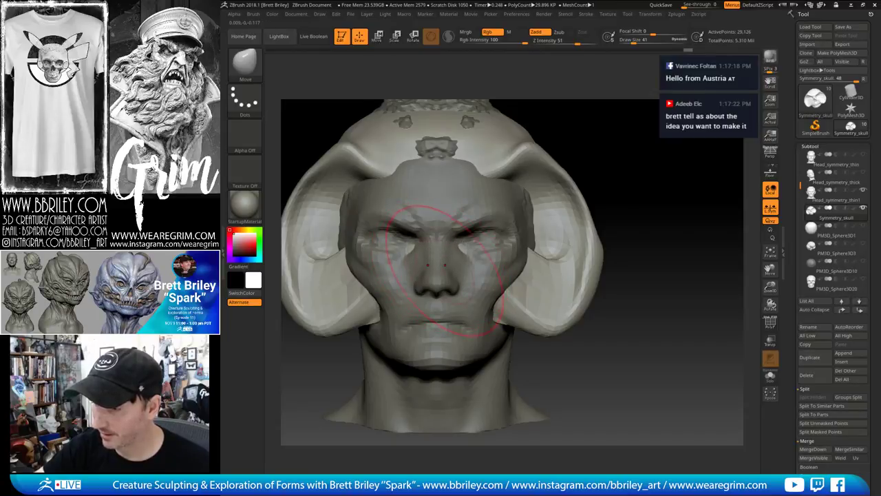
{"action": "key", "text": "bracketleft"}
{"action": "mouse_move", "coordinate": [494, 292]}
{"action": "left_mouse_down"}
{"action": "mouse_move", "coordinate": [531, 324]}
{"action": "mouse_move", "coordinate": [544, 327]}
{"action": "mouse_move", "coordinate": [545, 315]}
{"action": "left_mouse_up"}
Round the outer and upper rims of the skull's flares symmetrically with the Move brush at size 32
{"action": "left_click_drag", "start_coordinate": [610, 337], "coordinate": [602, 284], "text": "alt"}
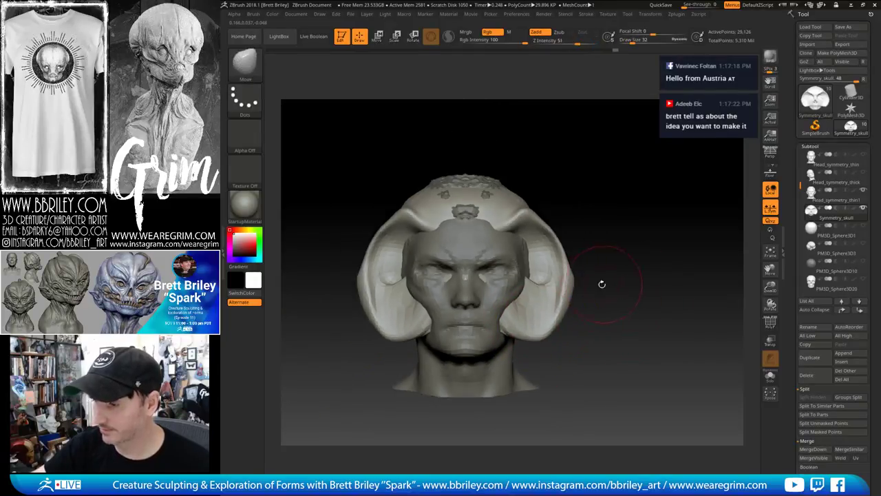
{"action": "mouse_move", "coordinate": [557, 312]}
{"action": "left_mouse_down"}
{"action": "mouse_move", "coordinate": [574, 293]}
{"action": "mouse_move", "coordinate": [566, 235]}
{"action": "left_mouse_up"}
{"action": "left_click_drag", "start_coordinate": [599, 205], "coordinate": [596, 203], "text": "alt"}
{"action": "left_click_drag", "start_coordinate": [558, 231], "coordinate": [556, 224]}
Pull the skull's brow ridges forward into horn-like tips and refine the flare's profile from the side with resized Move brush strokes
{"action": "left_click_drag", "start_coordinate": [574, 180], "coordinate": [502, 188]}
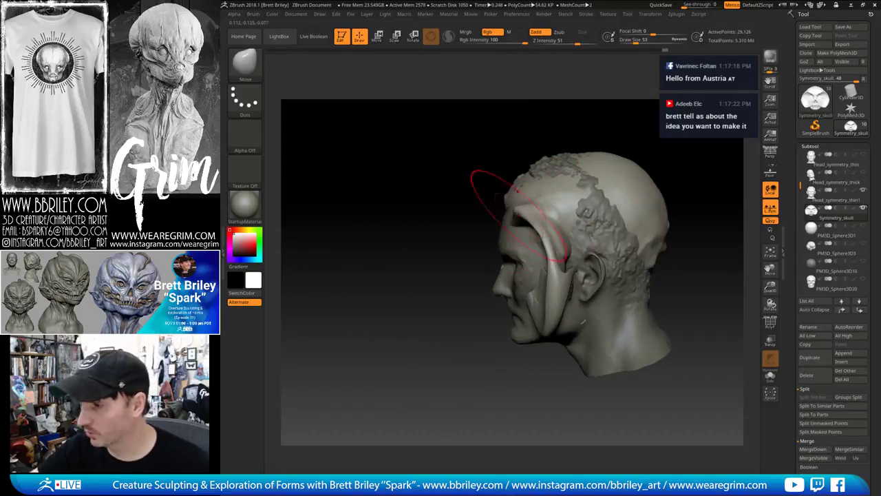
{"action": "left_click_drag", "start_coordinate": [515, 153], "coordinate": [555, 157]}
{"action": "left_click_drag", "start_coordinate": [518, 215], "coordinate": [526, 208]}
{"action": "left_click_drag", "start_coordinate": [555, 188], "coordinate": [512, 205]}
{"action": "key", "text": "s"}
{"action": "left_click_drag", "start_coordinate": [513, 210], "coordinate": [515, 205]}
{"action": "left_click_drag", "start_coordinate": [534, 128], "coordinate": [537, 160]}
{"action": "key", "text": "s"}
{"action": "left_click_drag", "start_coordinate": [523, 211], "coordinate": [561, 188]}
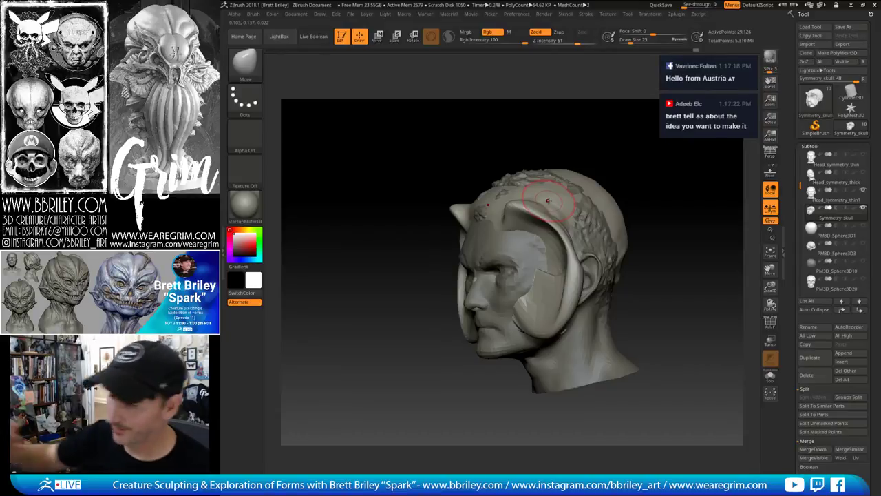
Widen the upper rims of the flares with the Move brush at size 32 and smooth their inner surfaces
{"action": "left_click_drag", "start_coordinate": [625, 149], "coordinate": [638, 146]}
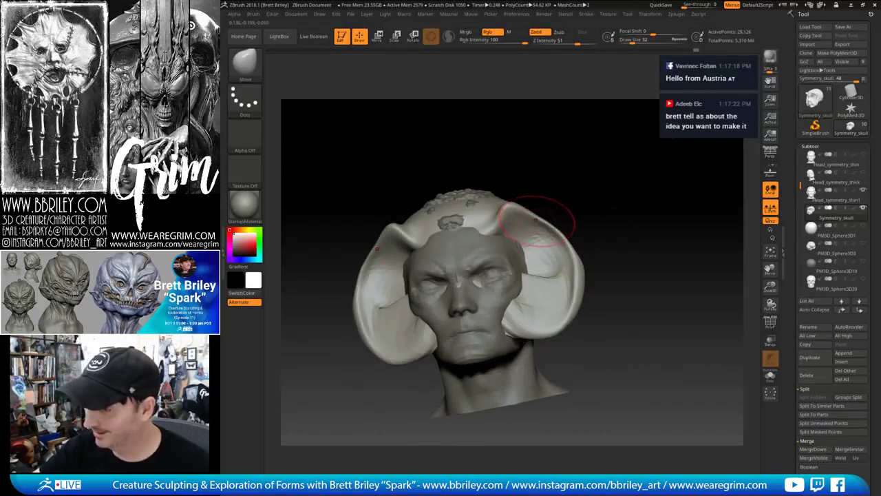
{"action": "left_click_drag", "start_coordinate": [536, 221], "coordinate": [540, 215]}
{"action": "left_click_drag", "start_coordinate": [584, 183], "coordinate": [598, 214], "text": "shift"}
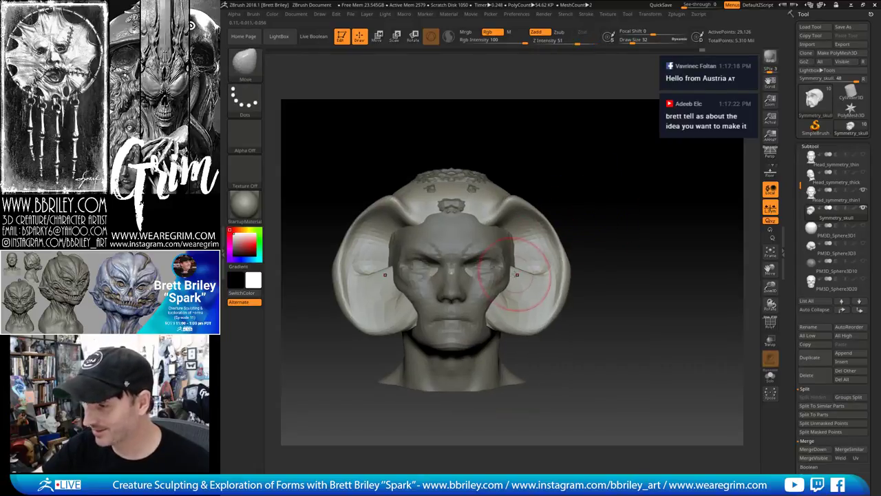
{"action": "left_click_drag", "start_coordinate": [533, 274], "coordinate": [529, 290]}
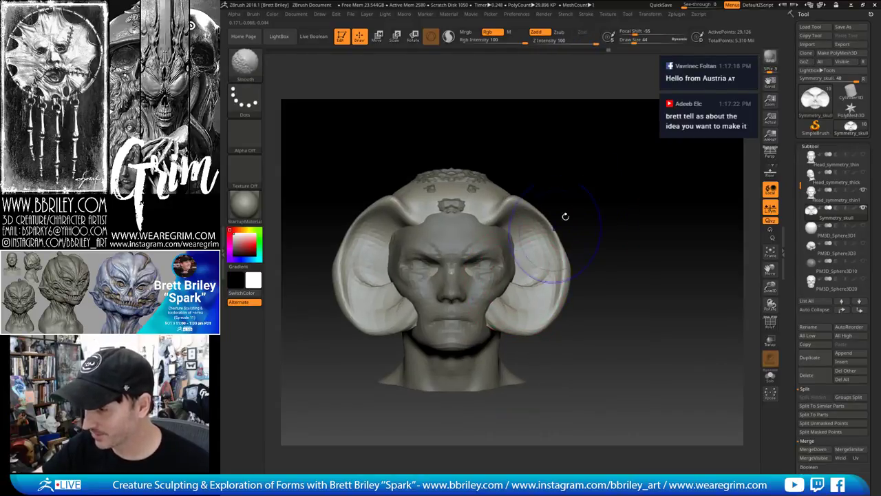
Decline Dynamic Subdiv and divide the skull mesh into one higher subdivision level
{"action": "key", "text": "d"}
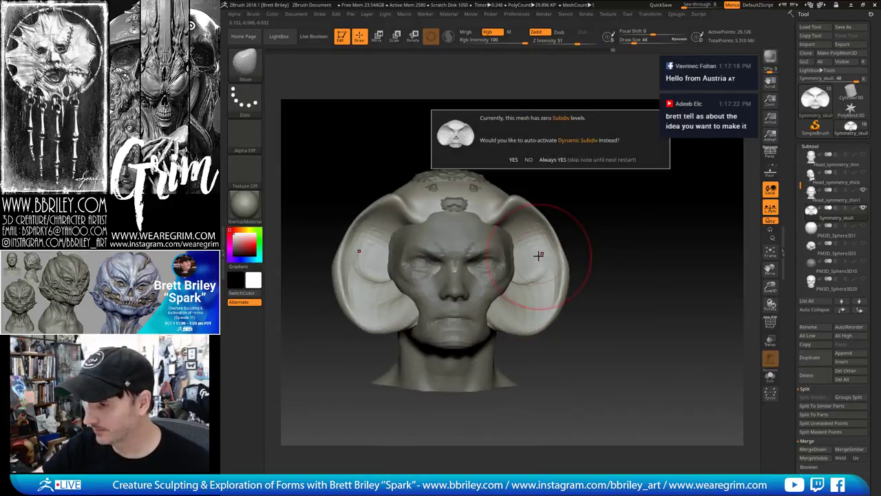
{"action": "left_click", "coordinate": [529, 159]}
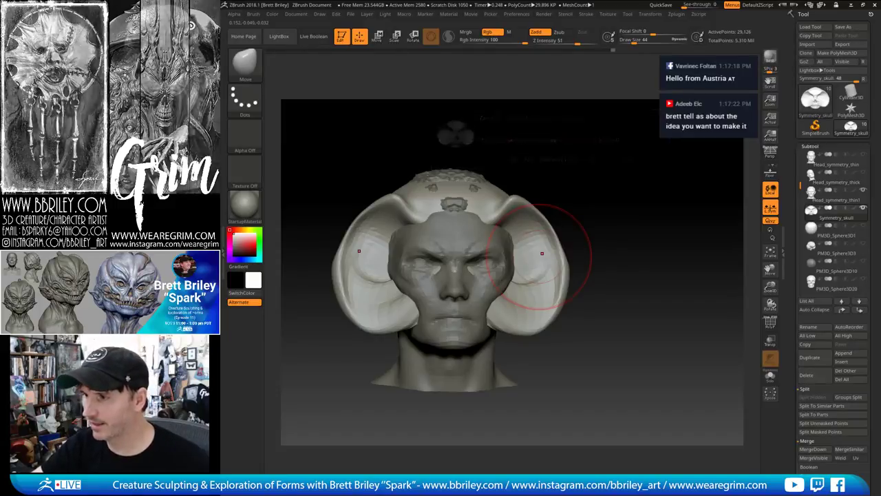
{"action": "left_click_drag", "start_coordinate": [575, 224], "coordinate": [610, 183]}
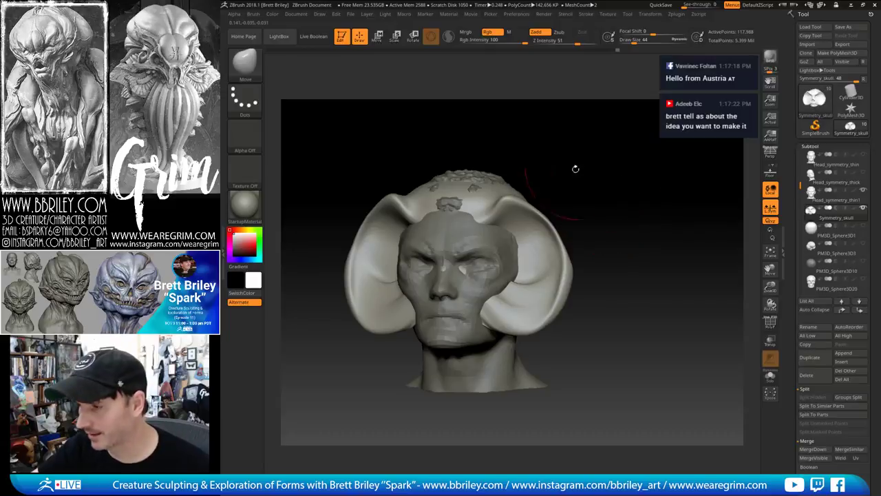
Flatten the inner surfaces of the skull's flares with the TrimDynamic brush at size 20
{"action": "key", "text": "b"}
{"action": "key", "text": "t"}
{"action": "key", "text": "d"}
{"action": "key", "text": "s"}
{"action": "left_click_drag", "start_coordinate": [539, 213], "coordinate": [516, 213]}
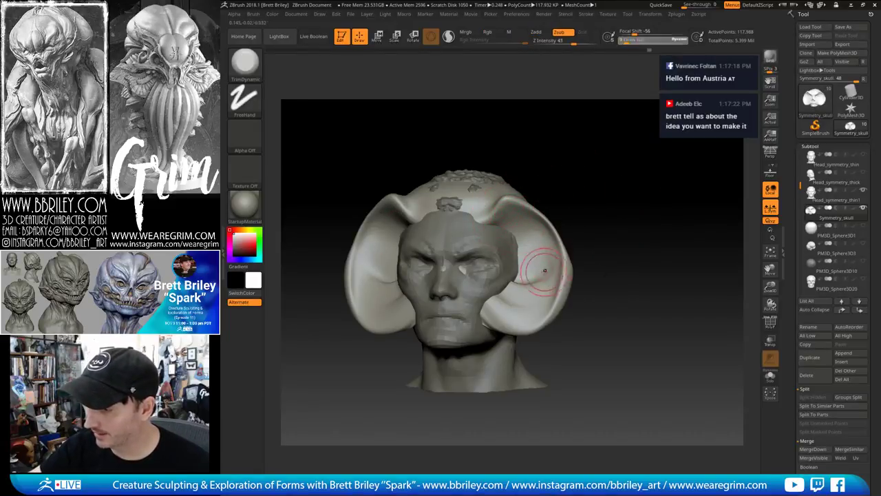
{"action": "key", "text": "b"}
{"action": "key", "text": "c"}
{"action": "key", "text": "l"}
{"action": "right_click_drag", "start_coordinate": [554, 247], "coordinate": [517, 283]}
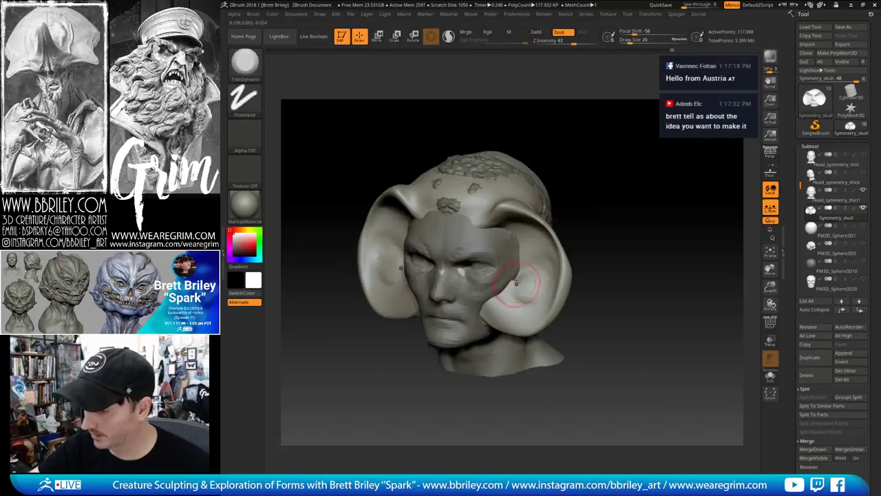
{"action": "mouse_move", "coordinate": [518, 283]}
{"action": "left_mouse_down"}
{"action": "mouse_move", "coordinate": [527, 278]}
{"action": "mouse_move", "coordinate": [504, 310]}
{"action": "left_mouse_up"}
Push the flares' outer rims farther outward in front view using the Move brush at size 53
{"action": "left_click_drag", "start_coordinate": [634, 218], "coordinate": [618, 218]}
{"action": "key", "text": "b"}
{"action": "key", "text": "m"}
{"action": "key", "text": "v"}
{"action": "key", "text": "s"}
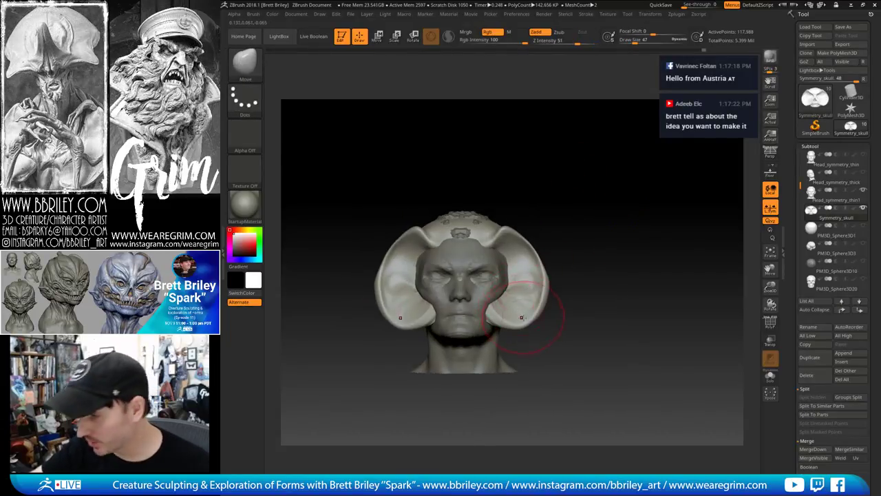
{"action": "mouse_move", "coordinate": [517, 303]}
{"action": "left_mouse_down"}
{"action": "mouse_move", "coordinate": [530, 324]}
{"action": "mouse_move", "coordinate": [542, 285]}
{"action": "left_mouse_up"}
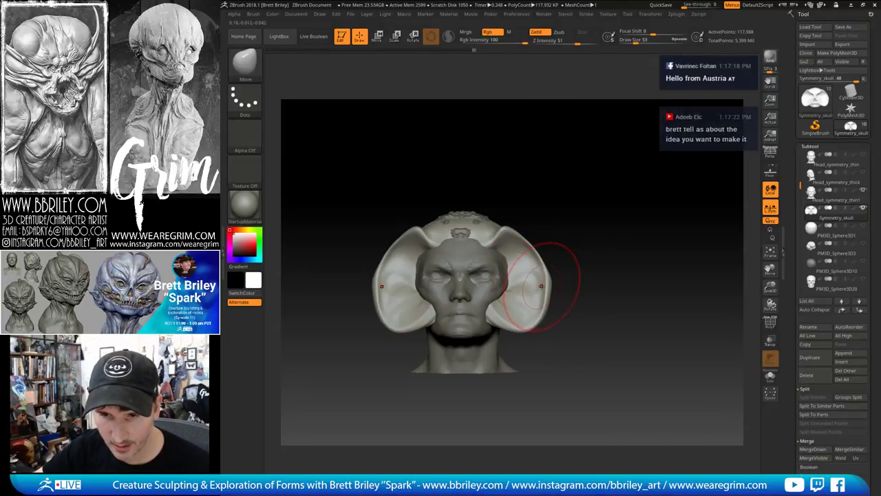
{"action": "left_click_drag", "start_coordinate": [529, 247], "coordinate": [532, 244]}
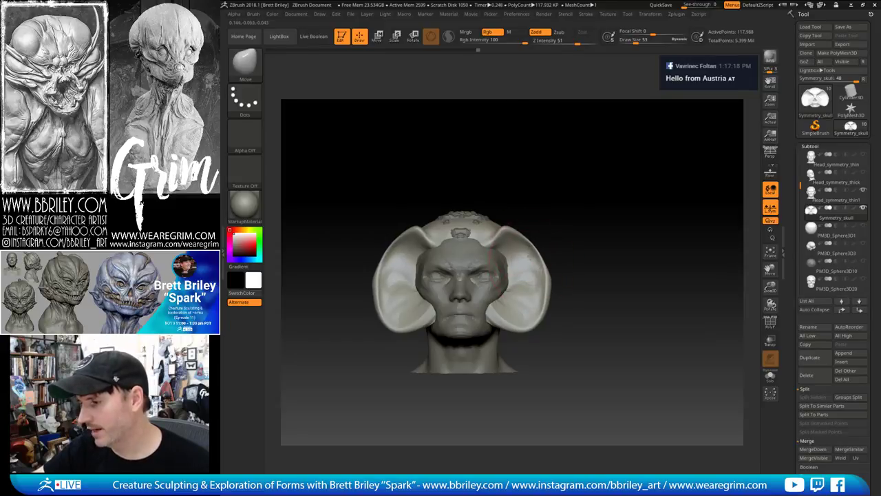
{"action": "left_click_drag", "start_coordinate": [549, 285], "coordinate": [552, 285]}
Touch up the flares' outer edges at brush size 21, smooth their upper inner surfaces at size 36 and check the form in three-quarter view
{"action": "key", "text": "b"}
{"action": "key", "text": "t"}
{"action": "key", "text": "d"}
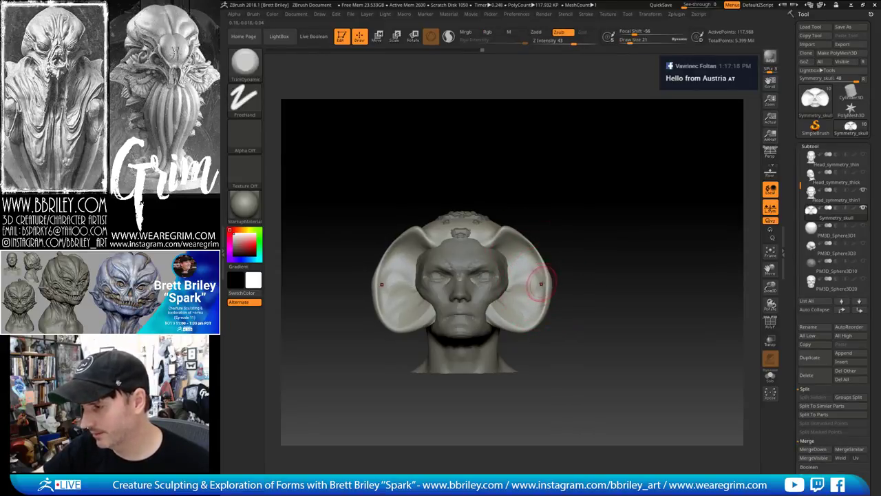
{"action": "key", "text": "b"}
{"action": "key", "text": "m"}
{"action": "key", "text": "v"}
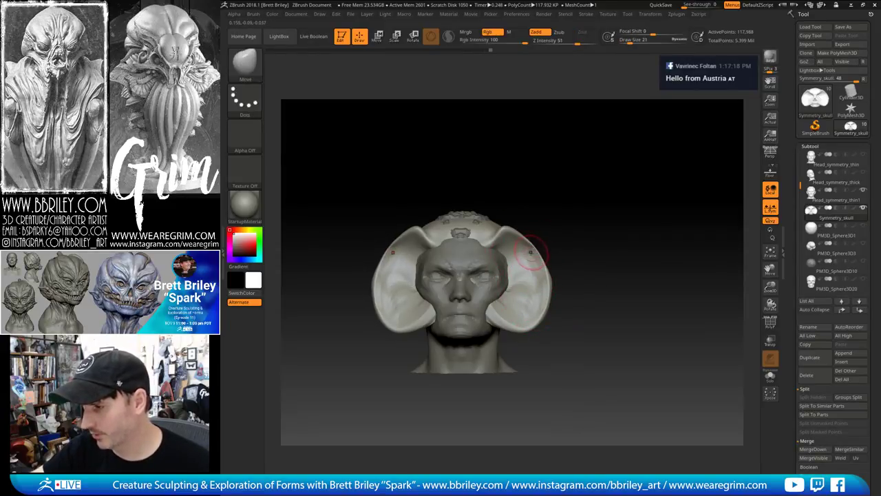
{"action": "key", "text": "shift"}
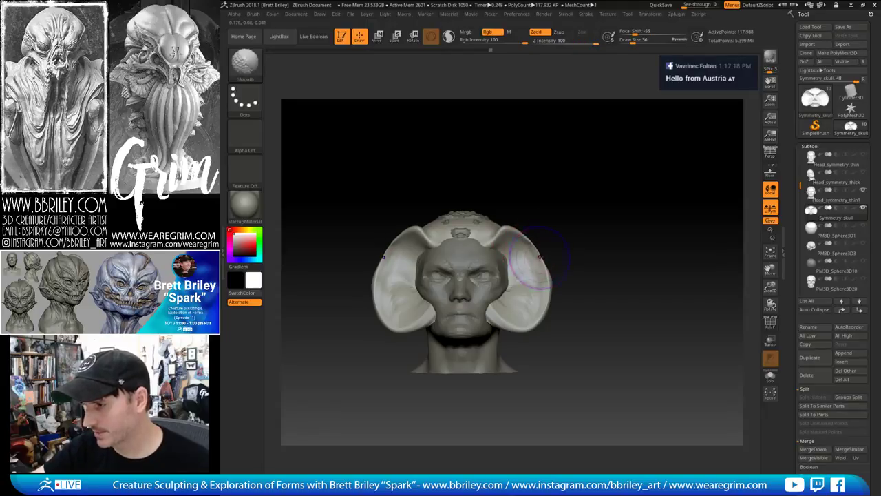
{"action": "left_click_drag", "start_coordinate": [552, 244], "coordinate": [484, 278]}
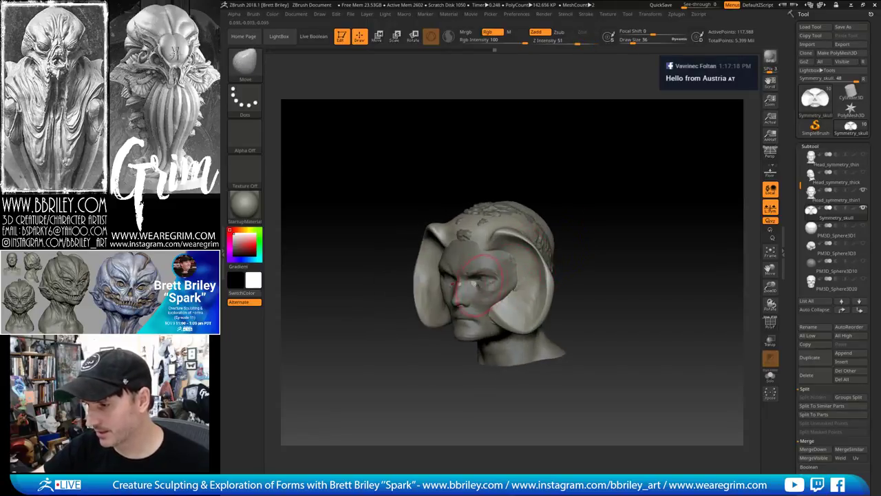
{"action": "left_click_drag", "start_coordinate": [596, 191], "coordinate": [605, 182]}
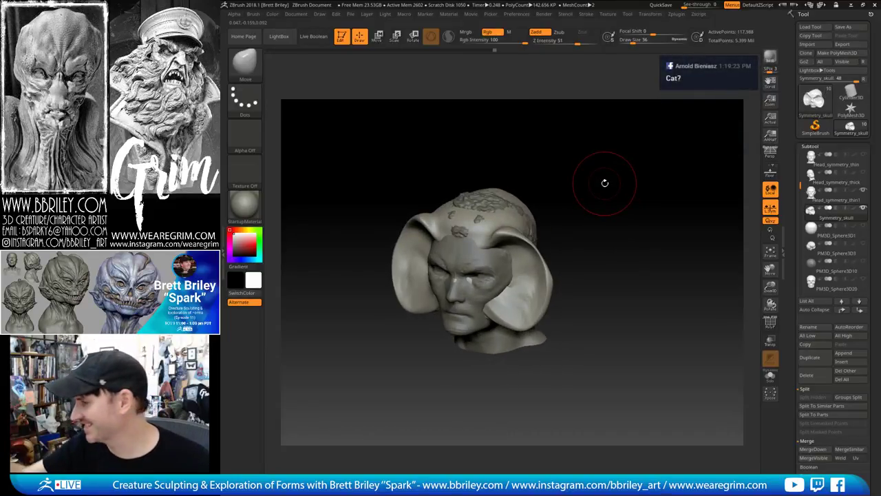
Show the brain subtool PM3D_Sphere3 and scale it uniformly with the gizmo, checking its size from the front and side
{"action": "left_click", "coordinate": [847, 255]}
{"action": "left_click_drag", "start_coordinate": [607, 197], "coordinate": [598, 196], "text": "shift"}
{"action": "left_click", "coordinate": [376, 39]}
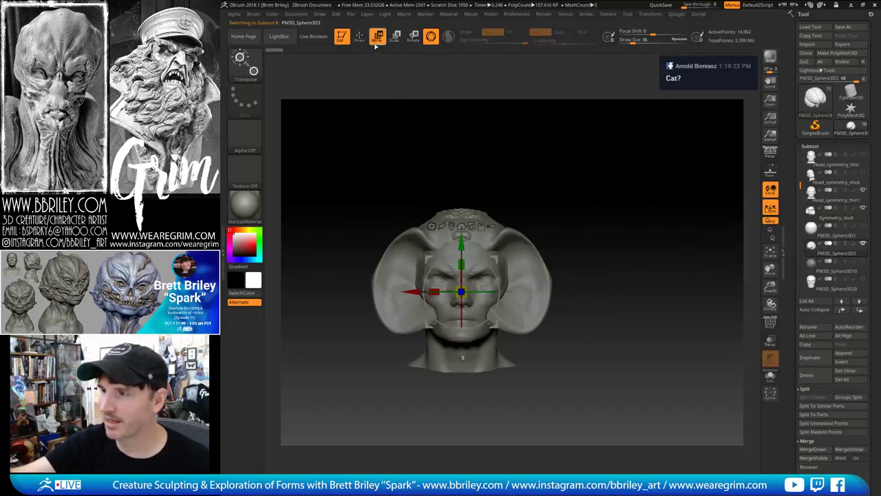
{"action": "left_click_drag", "start_coordinate": [461, 292], "coordinate": [482, 291]}
{"action": "mouse_move", "coordinate": [543, 230]}
{"action": "left_mouse_down"}
{"action": "mouse_move", "coordinate": [502, 231]}
{"action": "mouse_move", "coordinate": [525, 229]}
{"action": "left_mouse_up"}
{"action": "left_click_drag", "start_coordinate": [462, 292], "coordinate": [455, 292]}
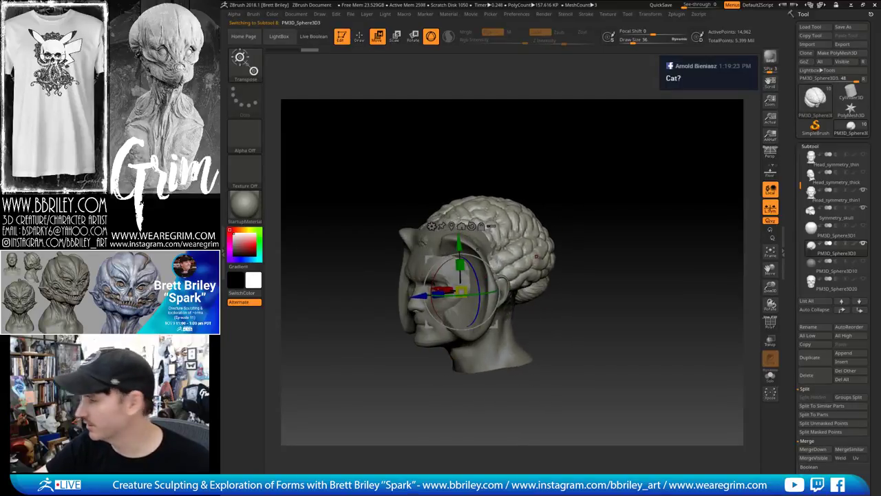
Select the cranium dome PM3D_Sphere1 and push out its top and back over the brain using the Move brush at sizes 86 and 148
{"action": "left_click", "coordinate": [824, 235]}
{"action": "left_click_drag", "start_coordinate": [556, 228], "coordinate": [572, 228]}
{"action": "key", "text": "q"}
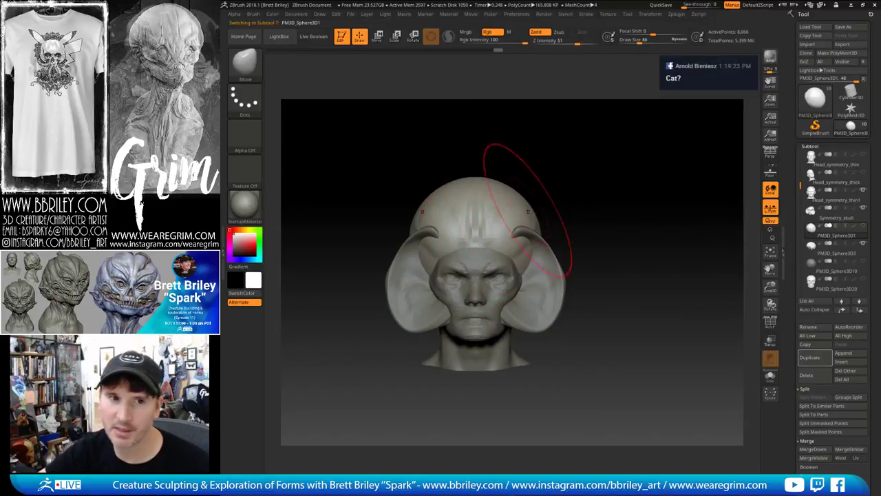
{"action": "left_click_drag", "start_coordinate": [573, 141], "coordinate": [524, 151]}
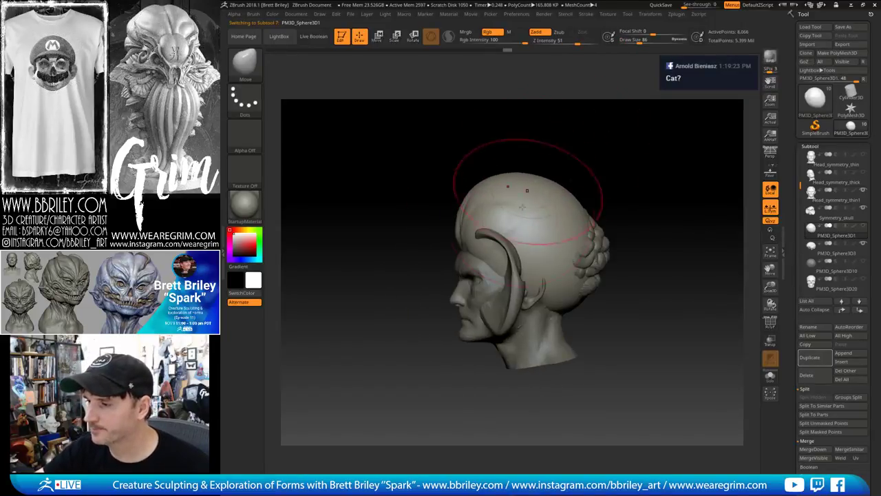
{"action": "left_click_drag", "start_coordinate": [477, 212], "coordinate": [475, 230]}
{"action": "left_click_drag", "start_coordinate": [554, 148], "coordinate": [582, 155]}
{"action": "key", "text": "bracketright"}
{"action": "key", "text": "bracketright"}
{"action": "key", "text": "bracketright"}
{"action": "key", "text": "bracketright"}
{"action": "key", "text": "bracketright"}
{"action": "key", "text": "bracketright"}
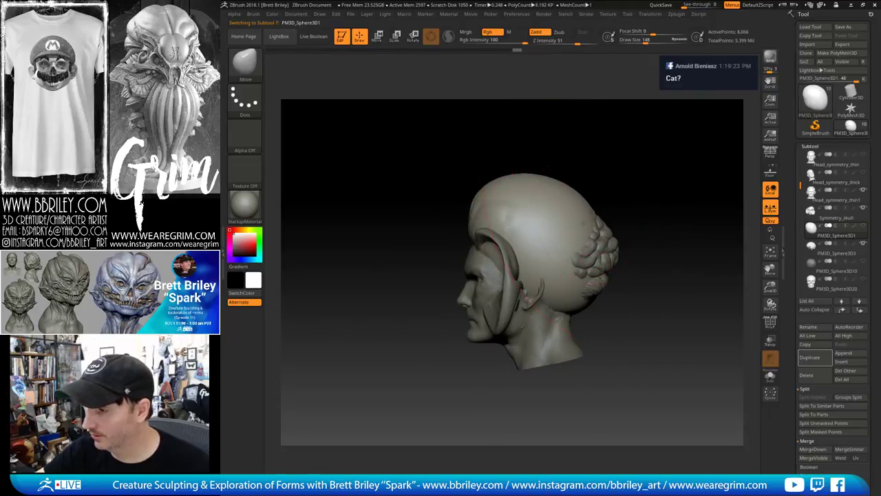
{"action": "left_click_drag", "start_coordinate": [583, 218], "coordinate": [604, 226]}
{"action": "left_click_drag", "start_coordinate": [643, 200], "coordinate": [621, 179], "text": "alt"}
Pull the dome's lower back outward around the brain with the Move brush at size 72
{"action": "key", "text": "bracketleft"}
{"action": "key", "text": "bracketleft"}
{"action": "key", "text": "bracketleft"}
{"action": "left_click_drag", "start_coordinate": [585, 262], "coordinate": [570, 254]}
{"action": "left_click_drag", "start_coordinate": [625, 242], "coordinate": [592, 255]}
{"action": "key", "text": "bracketleft"}
{"action": "key", "text": "bracketleft"}
{"action": "key", "text": "bracketleft"}
{"action": "left_click_drag", "start_coordinate": [564, 281], "coordinate": [561, 292]}
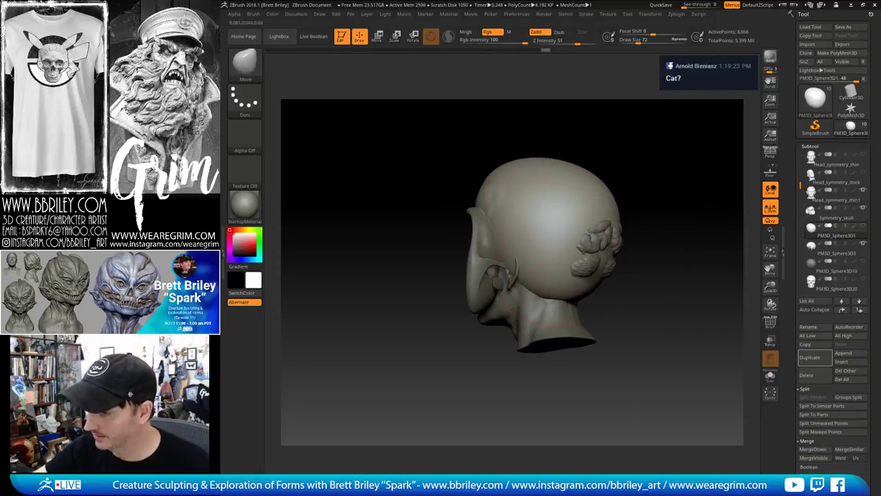
Adjust the dome's lower side edge behind the ear in side view with the Move brush at size 29
{"action": "left_click_drag", "start_coordinate": [628, 164], "coordinate": [656, 166]}
{"action": "key", "text": "s"}
{"action": "left_click_drag", "start_coordinate": [551, 260], "coordinate": [542, 292]}
{"action": "left_click_drag", "start_coordinate": [618, 241], "coordinate": [597, 243]}
{"action": "key", "text": "s"}
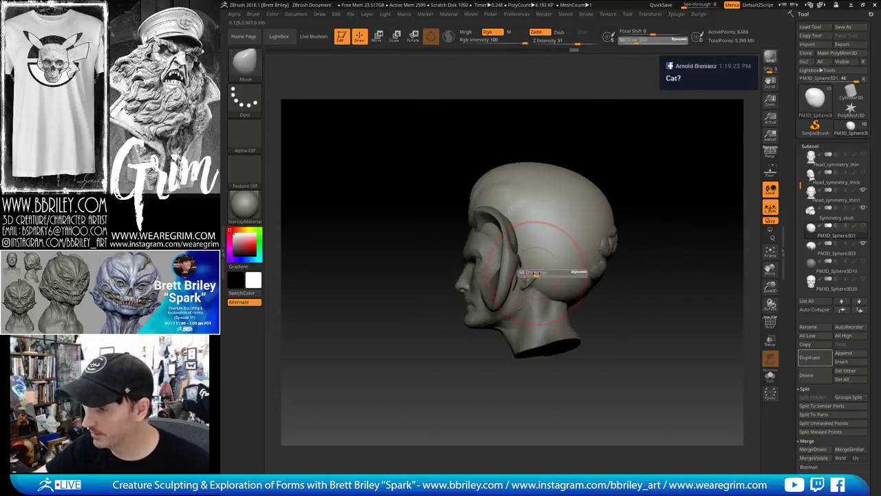
{"action": "left_click_drag", "start_coordinate": [536, 273], "coordinate": [539, 274]}
{"action": "left_click_drag", "start_coordinate": [537, 278], "coordinate": [531, 285]}
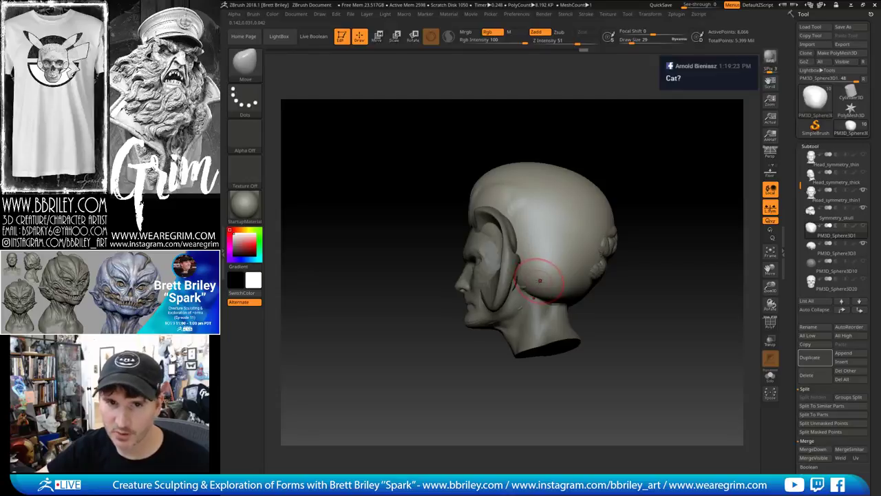
Build up a ridge along the dome's lower side with the Standard brush at size 20 and check the form from three-quarter view
{"action": "right_click_drag", "start_coordinate": [553, 230], "coordinate": [548, 263]}
{"action": "key", "text": "b"}
{"action": "key", "text": "s"}
{"action": "key", "text": "t"}
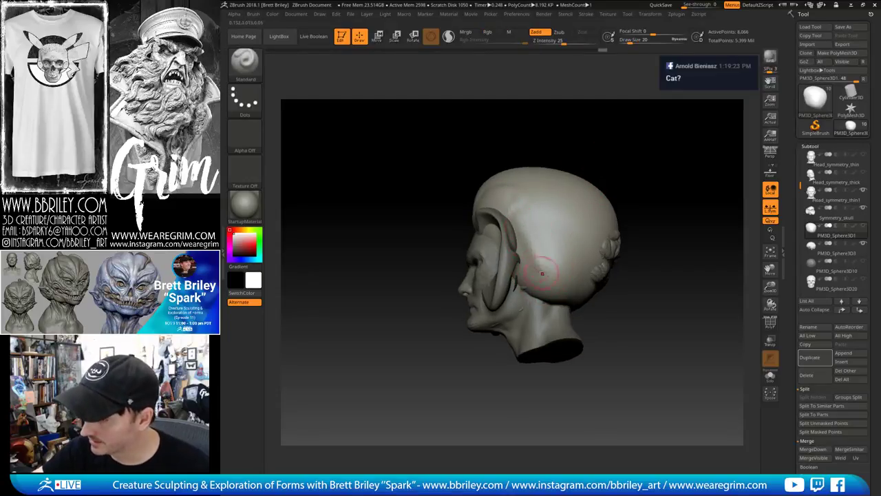
{"action": "mouse_move", "coordinate": [540, 274]}
{"action": "left_mouse_down"}
{"action": "mouse_move", "coordinate": [586, 262]}
{"action": "mouse_move", "coordinate": [533, 274]}
{"action": "mouse_move", "coordinate": [561, 281]}
{"action": "left_mouse_up"}
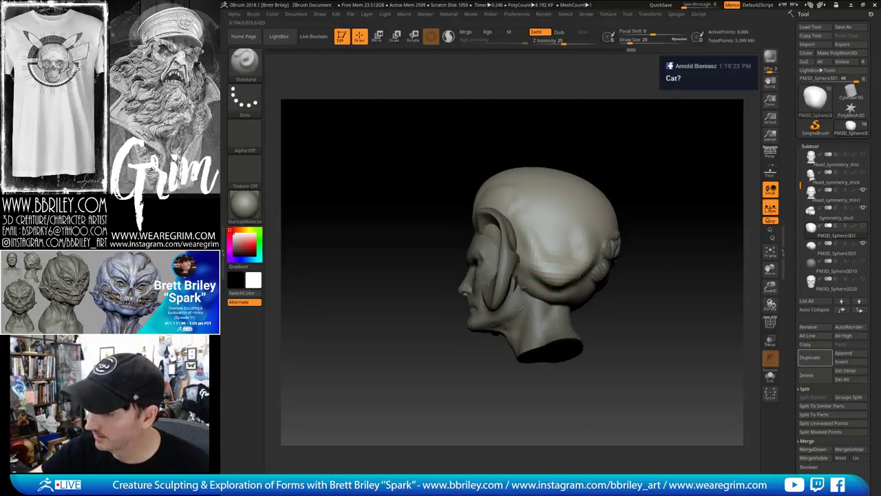
{"action": "left_click_drag", "start_coordinate": [634, 163], "coordinate": [595, 233]}
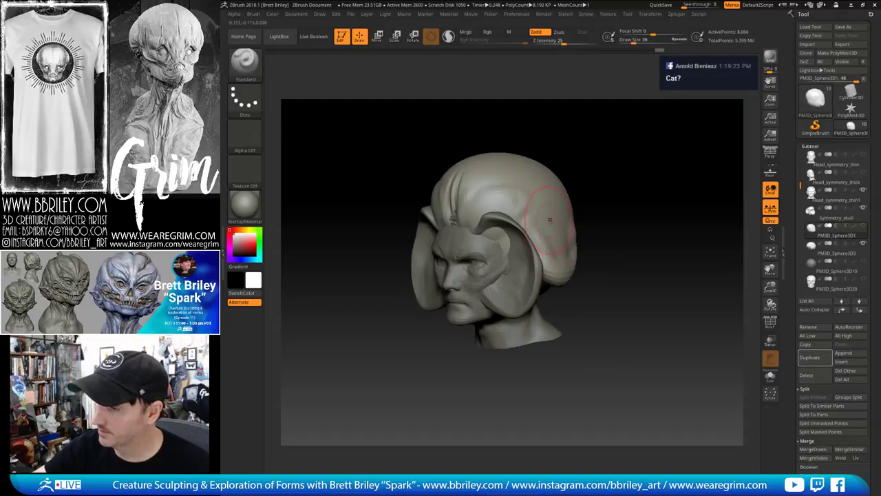
{"action": "left_click_drag", "start_coordinate": [573, 178], "coordinate": [605, 156], "text": "shift"}
Make Head_symmetry_thin1 the active subtool and show the cranium dome PM3D_Sphere1 alongside it
{"action": "left_click", "coordinate": [497, 250], "text": "alt"}
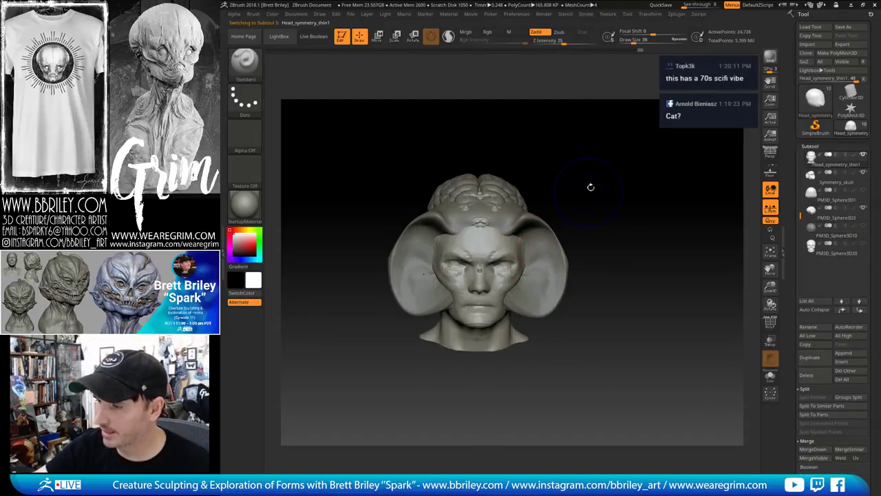
{"action": "left_click_drag", "start_coordinate": [590, 187], "coordinate": [598, 197], "text": "shift"}
{"action": "left_click", "coordinate": [865, 194]}
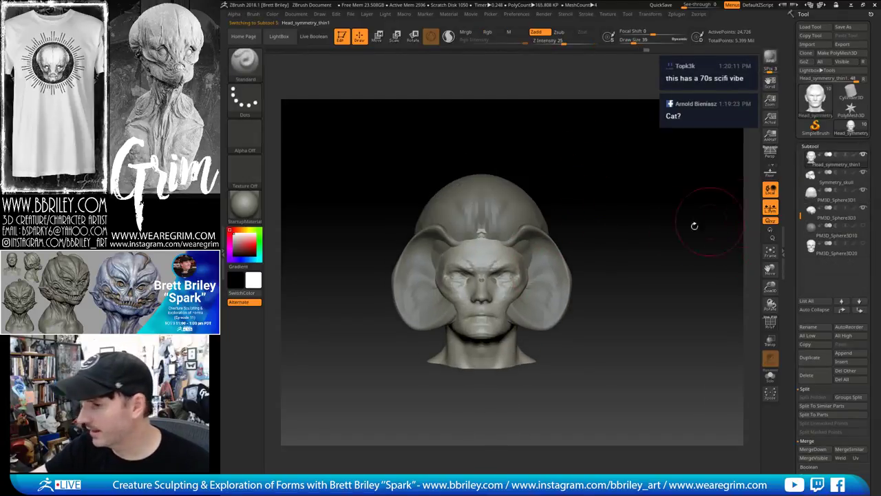
{"action": "left_click_drag", "start_coordinate": [678, 214], "coordinate": [660, 214]}
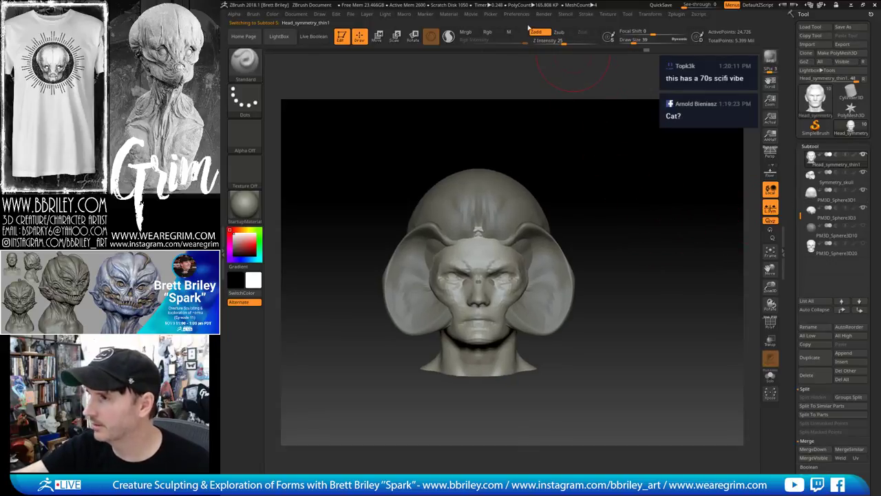
{"action": "left_click", "coordinate": [524, 14]}
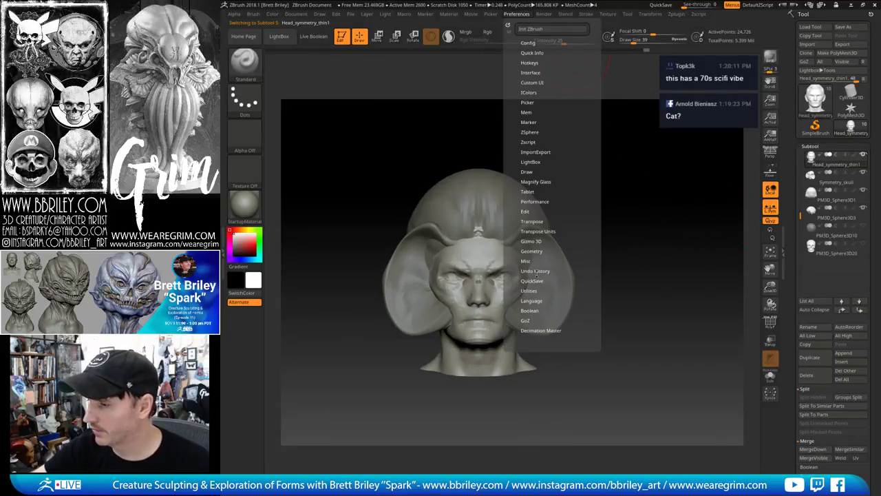
{"action": "left_click", "coordinate": [527, 212]}
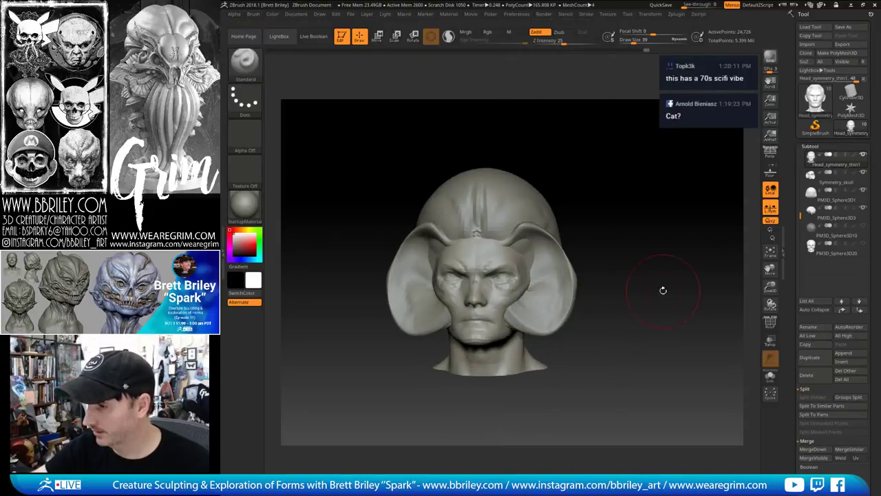
{"action": "left_click_drag", "start_coordinate": [663, 290], "coordinate": [650, 275]}
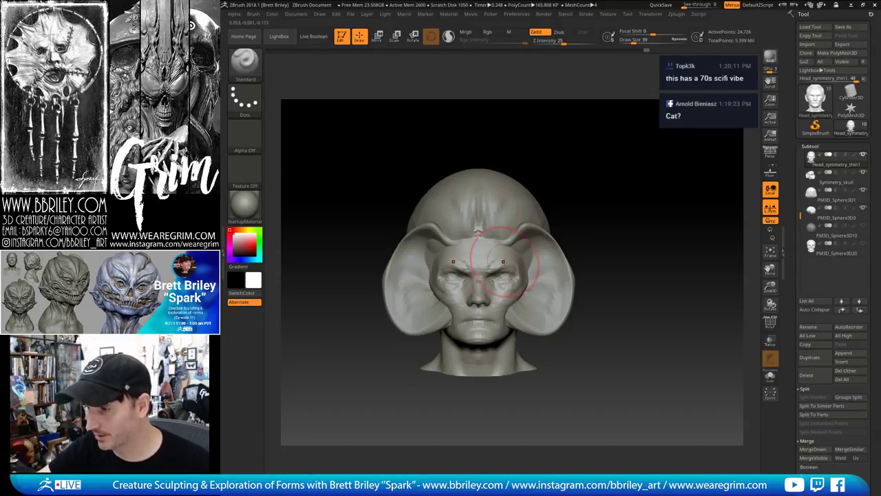
Subdivide the head mesh once and shape its forehead in front view with the Move brush, ending at size 53
{"action": "key", "text": "d"}
{"action": "left_click_drag", "start_coordinate": [610, 192], "coordinate": [598, 200], "text": "alt"}
{"action": "key", "text": "b"}
{"action": "key", "text": "m"}
{"action": "key", "text": "v"}
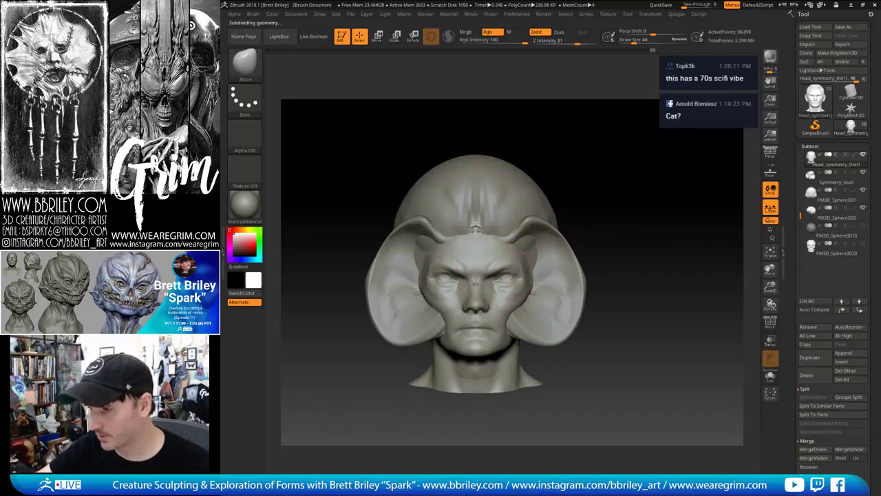
{"action": "key", "text": "bracketleft"}
{"action": "key", "text": "bracketleft"}
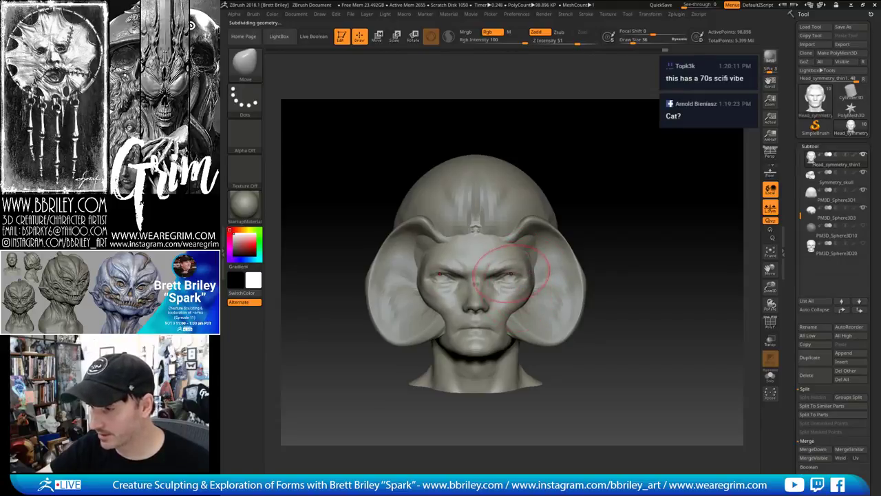
{"action": "key", "text": "bracketleft"}
{"action": "key", "text": "bracketleft"}
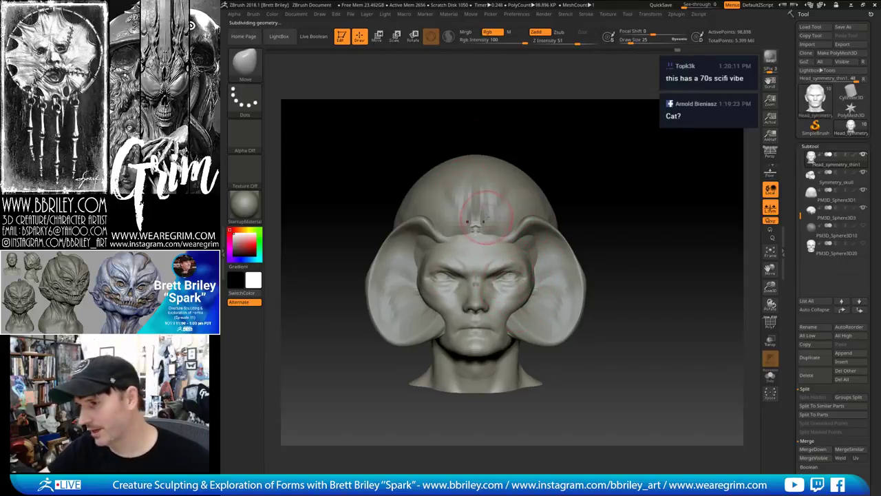
{"action": "key", "text": "bracketright"}
{"action": "key", "text": "bracketright"}
{"action": "key", "text": "bracketright"}
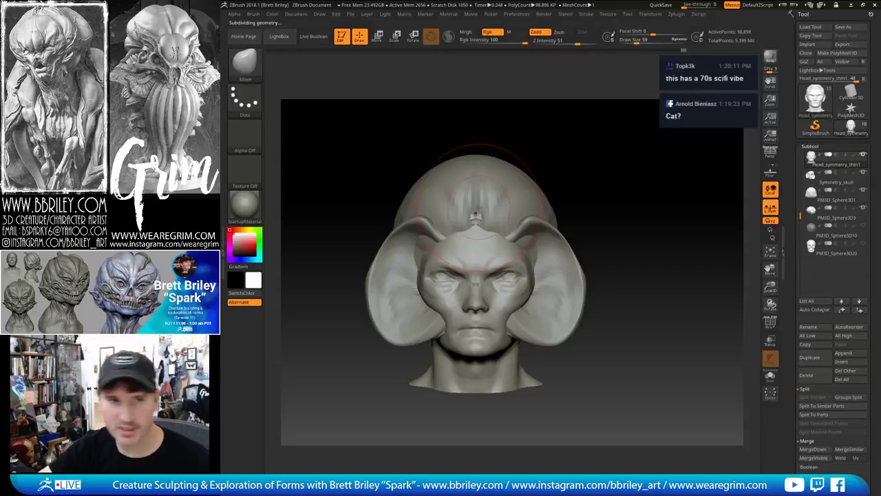
{"action": "key", "text": "bracketleft"}
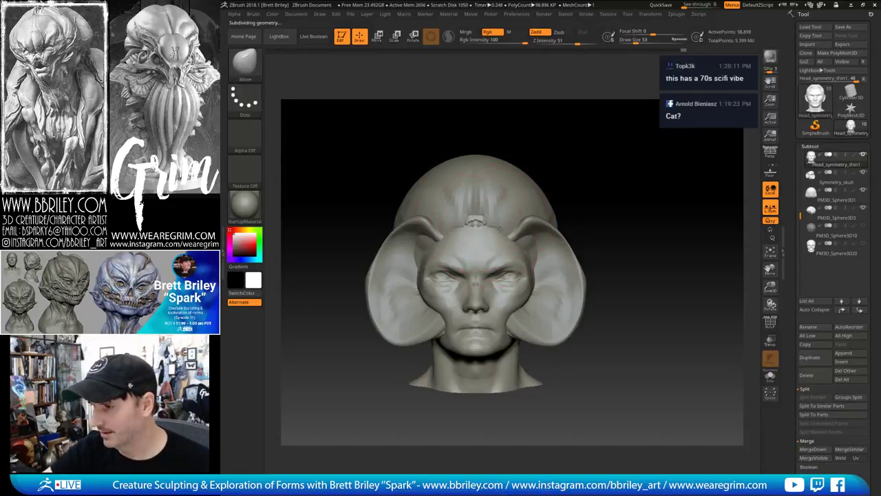
Extend the forehead's center up over the dome with the Move brush at size 47 and build it up with Clay at size 15
{"action": "left_click_drag", "start_coordinate": [534, 134], "coordinate": [475, 138]}
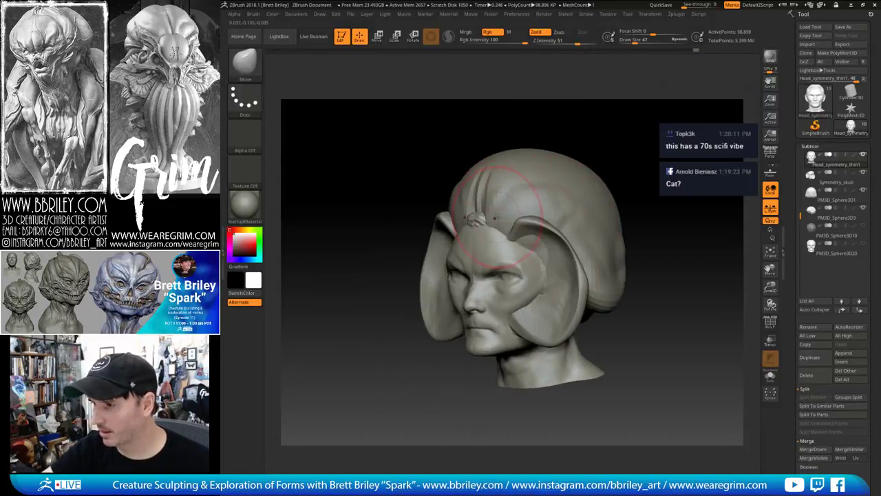
{"action": "mouse_move", "coordinate": [477, 226]}
{"action": "left_mouse_down"}
{"action": "mouse_move", "coordinate": [473, 218]}
{"action": "mouse_move", "coordinate": [488, 225]}
{"action": "left_mouse_up"}
{"action": "key", "text": "bracketleft"}
{"action": "key", "text": "s"}
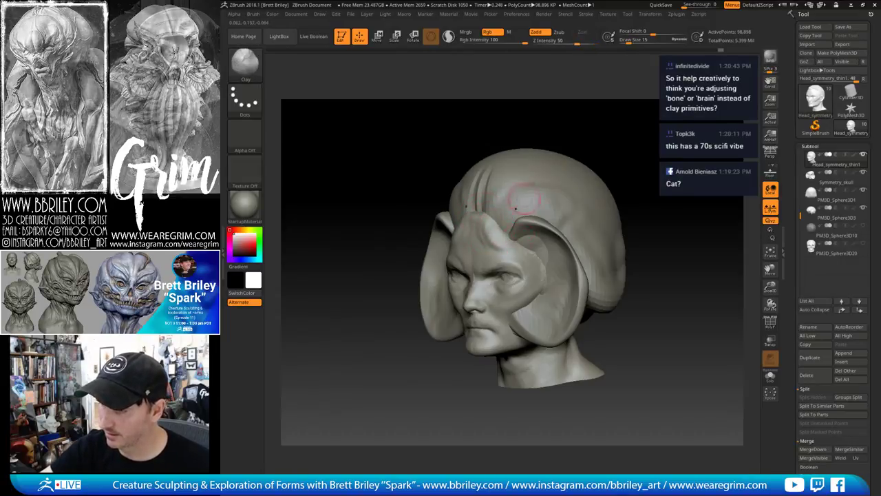
Refine the forehead's upper contour between the two flares with the Move brush
{"action": "mouse_move", "coordinate": [585, 134]}
{"action": "left_mouse_down"}
{"action": "mouse_move", "coordinate": [611, 126]}
{"action": "mouse_move", "coordinate": [555, 151]}
{"action": "left_mouse_up"}
{"action": "key", "text": "b"}
{"action": "key", "text": "m"}
{"action": "key", "text": "v"}
{"action": "mouse_move", "coordinate": [570, 121]}
{"action": "left_mouse_down"}
{"action": "mouse_move", "coordinate": [505, 241]}
{"action": "mouse_move", "coordinate": [516, 251]}
{"action": "left_mouse_up"}
{"action": "left_click_drag", "start_coordinate": [421, 382], "coordinate": [478, 387]}
Build up the forehead's upper corners where they meet the flares with the Standard brush at size 8
{"action": "key", "text": "b"}
{"action": "key", "text": "s"}
{"action": "key", "text": "t"}
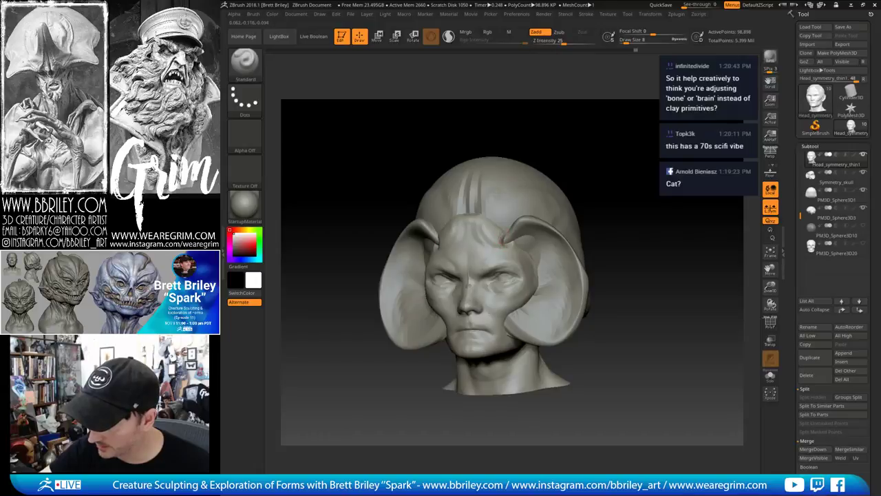
{"action": "left_click_drag", "start_coordinate": [606, 180], "coordinate": [552, 203]}
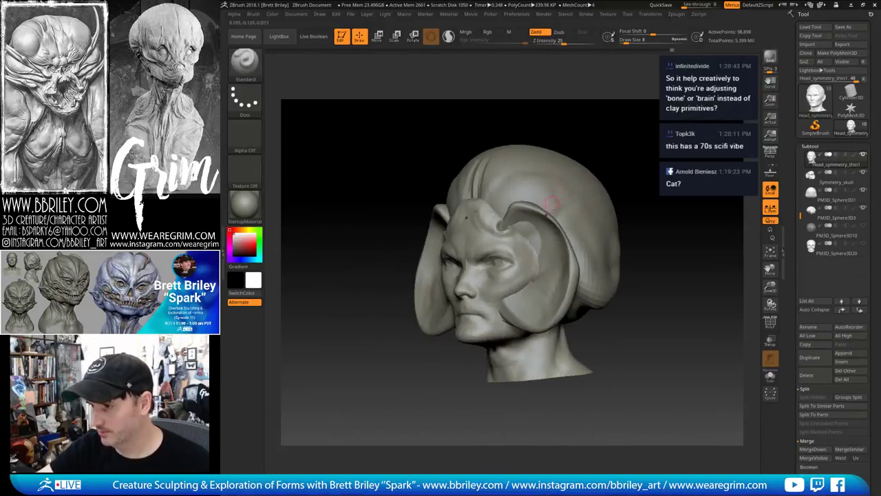
Puff up the flesh around the eyes with the Inflat brush at size 16
{"action": "mouse_move", "coordinate": [600, 148]}
{"action": "left_mouse_down"}
{"action": "mouse_move", "coordinate": [621, 142]}
{"action": "mouse_move", "coordinate": [573, 164]}
{"action": "mouse_move", "coordinate": [565, 146]}
{"action": "left_mouse_up"}
{"action": "key", "text": "b"}
{"action": "key", "text": "i"}
{"action": "key", "text": "n"}
{"action": "key", "text": "]"}
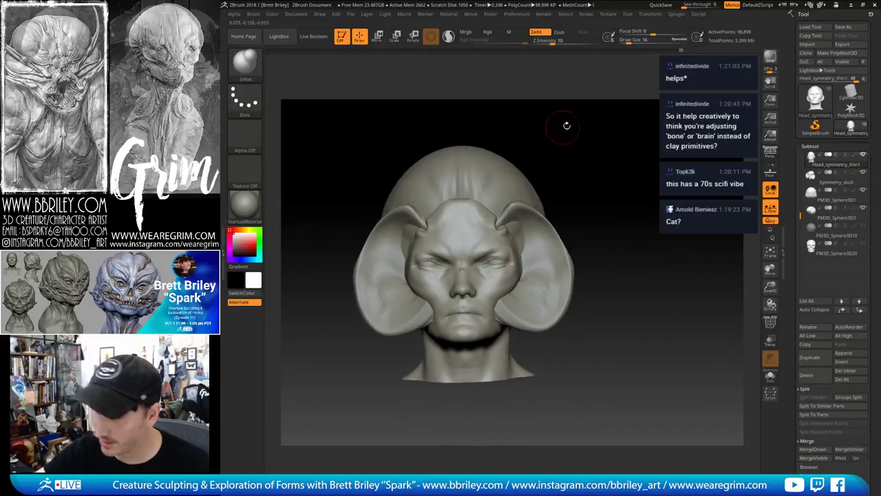
Carve creases into the eyelids from a tilted three-quarter view with the DamStandard brush at size 9
{"action": "mouse_move", "coordinate": [566, 124]}
{"action": "left_mouse_down"}
{"action": "mouse_move", "coordinate": [557, 87]}
{"action": "mouse_move", "coordinate": [604, 125]}
{"action": "mouse_move", "coordinate": [482, 267]}
{"action": "left_mouse_up"}
{"action": "key", "text": "b"}
{"action": "key", "text": "d"}
{"action": "key", "text": "s"}
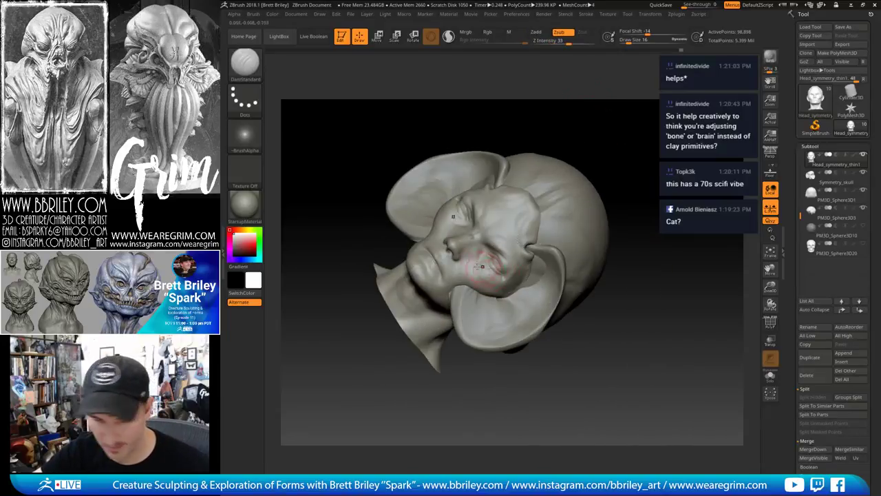
{"action": "key", "text": "["}
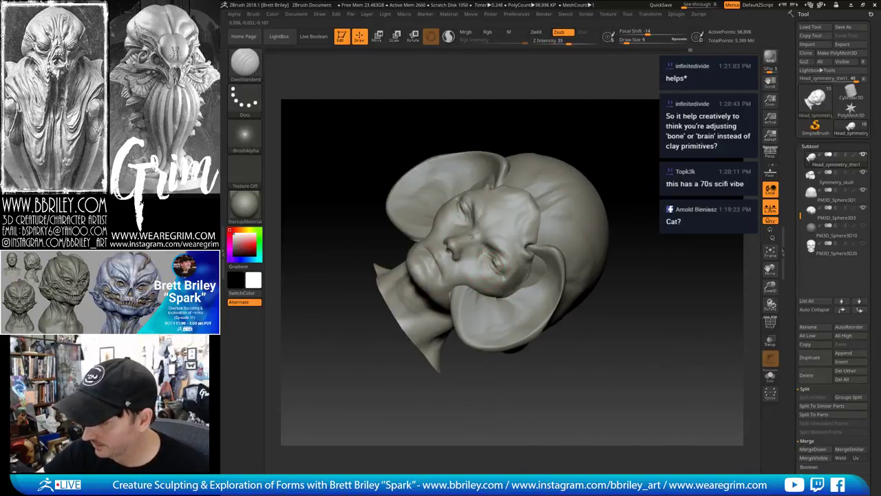
{"action": "left_click_drag", "start_coordinate": [539, 120], "coordinate": [492, 263]}
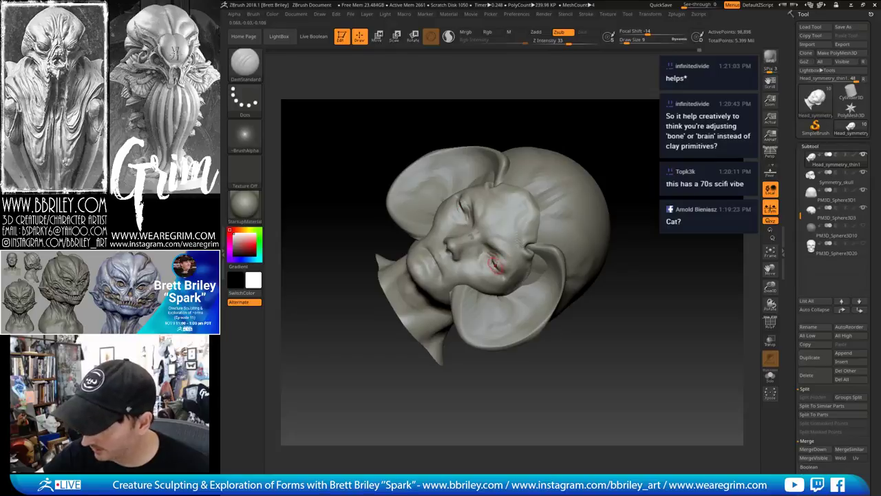
Smooth the brow and eye area and sharpen the outer eye creases with the DamStandard brush at size 7
{"action": "right_click_drag", "start_coordinate": [508, 257], "coordinate": [511, 269]}
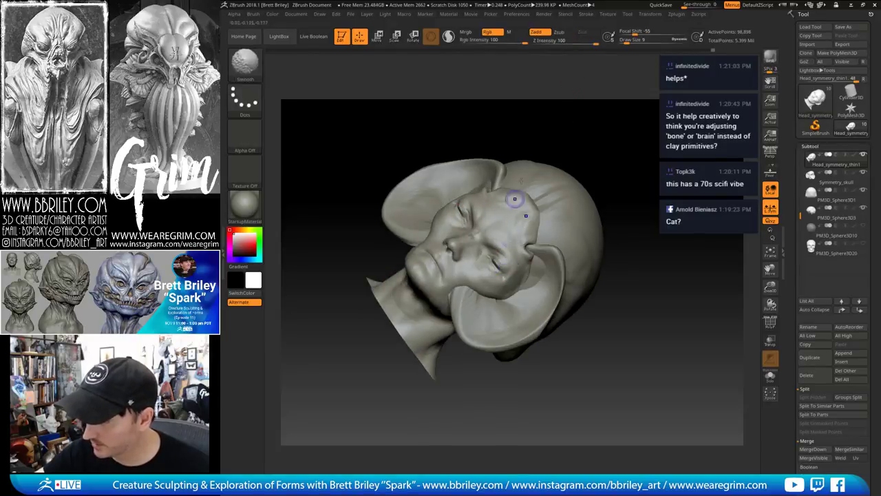
{"action": "right_click_drag", "start_coordinate": [514, 199], "coordinate": [590, 197]}
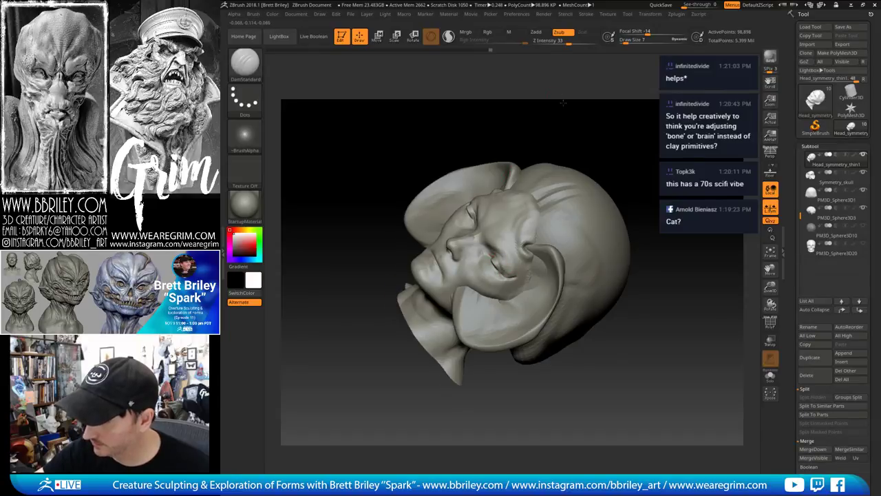
{"action": "left_click_drag", "start_coordinate": [563, 102], "coordinate": [583, 107]}
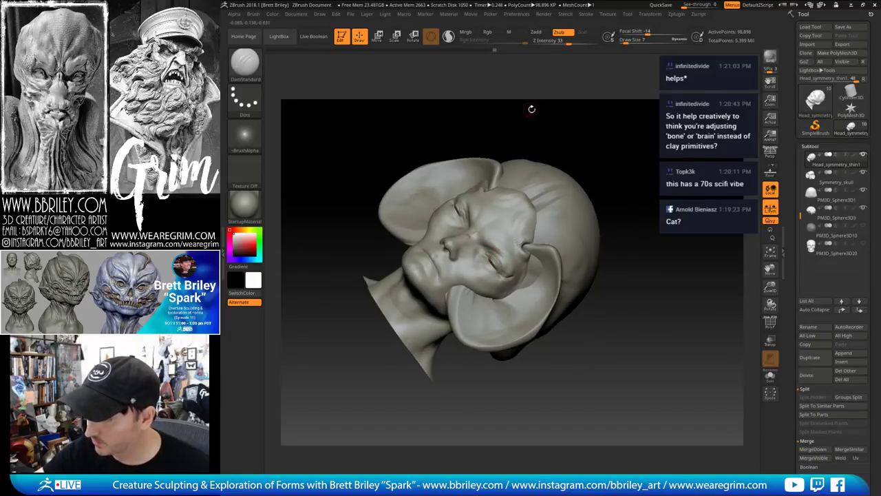
{"action": "right_click_drag", "start_coordinate": [532, 108], "coordinate": [484, 267]}
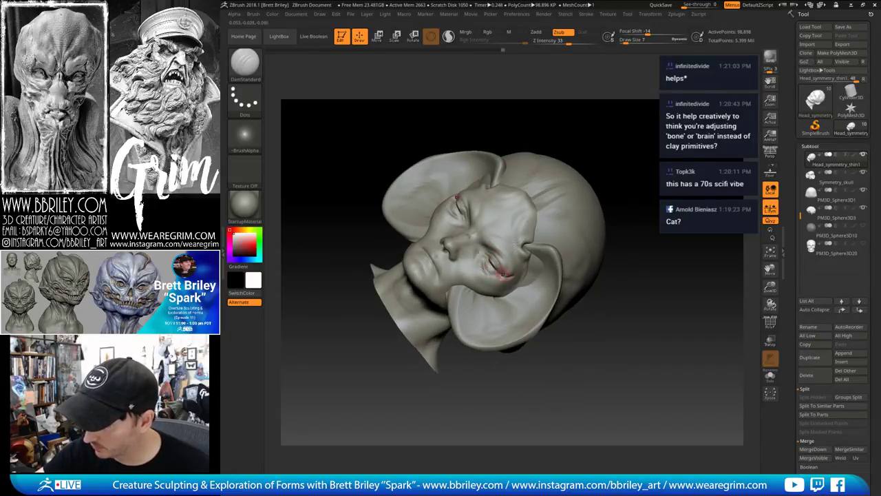
{"action": "right_click_drag", "start_coordinate": [571, 90], "coordinate": [485, 269]}
Reshape the eyelids and surrounding eye area with a small Move brush
{"action": "key", "text": "b"}
{"action": "key", "text": "m"}
{"action": "key", "text": "v"}
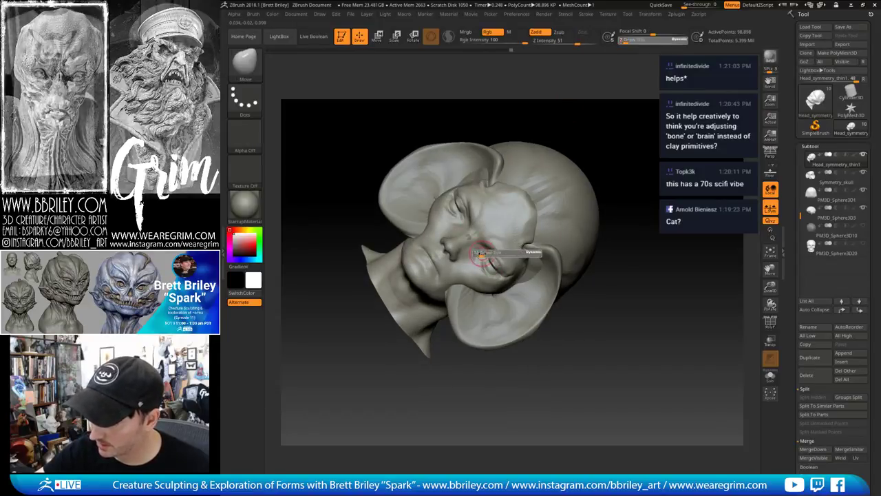
{"action": "mouse_move", "coordinate": [585, 103]}
{"action": "left_mouse_down"}
{"action": "mouse_move", "coordinate": [604, 62]}
{"action": "mouse_move", "coordinate": [596, 145]}
{"action": "mouse_move", "coordinate": [613, 173]}
{"action": "mouse_move", "coordinate": [570, 164]}
{"action": "left_mouse_up"}
{"action": "key", "text": "s"}
{"action": "left_click_drag", "start_coordinate": [458, 237], "coordinate": [461, 238]}
Adjust the face's profile with the Move brush at size 29 and check it from the front
{"action": "left_click_drag", "start_coordinate": [589, 96], "coordinate": [632, 98]}
{"action": "right_click_drag", "start_coordinate": [633, 99], "coordinate": [470, 232]}
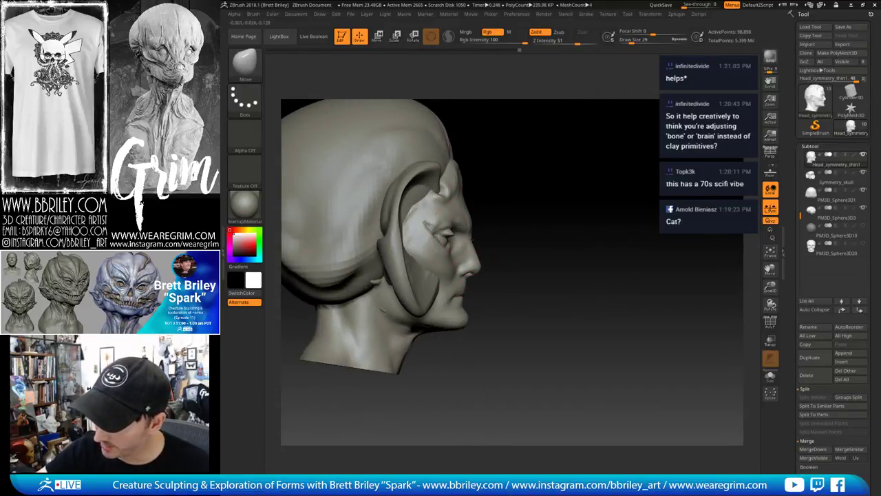
{"action": "left_click_drag", "start_coordinate": [575, 196], "coordinate": [533, 188]}
{"action": "left_click_drag", "start_coordinate": [629, 143], "coordinate": [638, 139]}
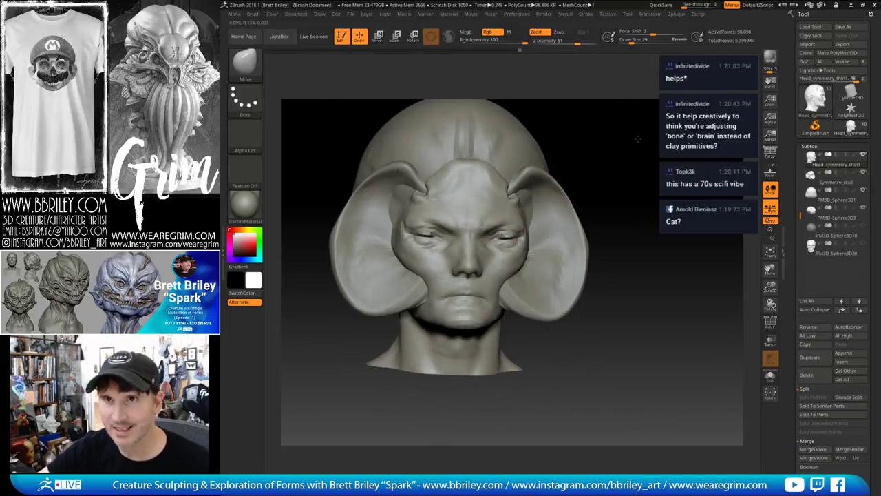
Reshape the nose into an open, skull-like nasal cavity with the Move brush at about size 20
{"action": "right_click_drag", "start_coordinate": [637, 138], "coordinate": [475, 248]}
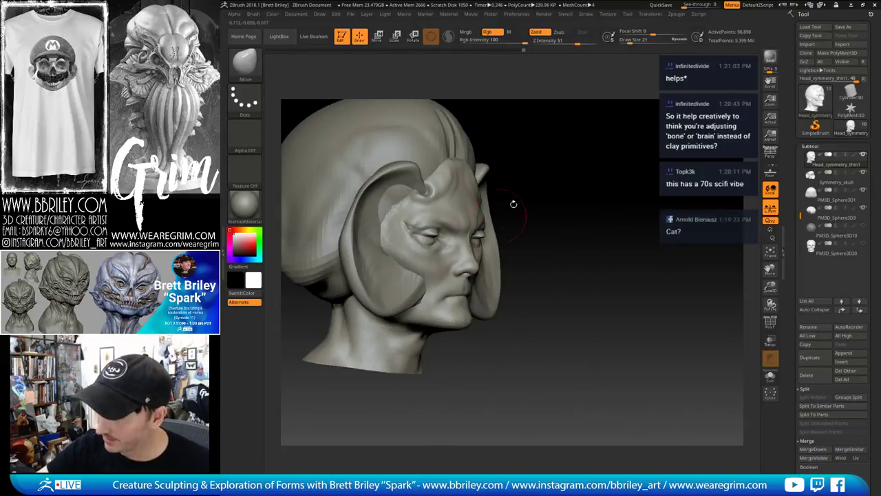
{"action": "right_click_drag", "start_coordinate": [512, 204], "coordinate": [471, 273], "text": "shift"}
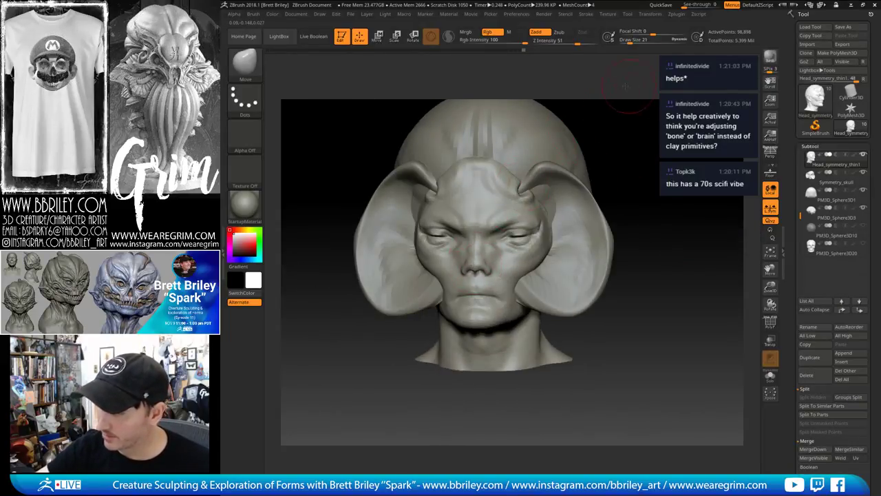
{"action": "right_click_drag", "start_coordinate": [624, 86], "coordinate": [441, 265]}
{"action": "mouse_move", "coordinate": [504, 193]}
{"action": "right_mouse_down"}
{"action": "mouse_move", "coordinate": [620, 145]}
{"action": "mouse_move", "coordinate": [642, 164]}
{"action": "mouse_move", "coordinate": [637, 154]}
{"action": "right_mouse_up"}
{"action": "key", "text": "["}
{"action": "key", "text": "]"}
{"action": "key", "text": "]"}
{"action": "key", "text": "]"}
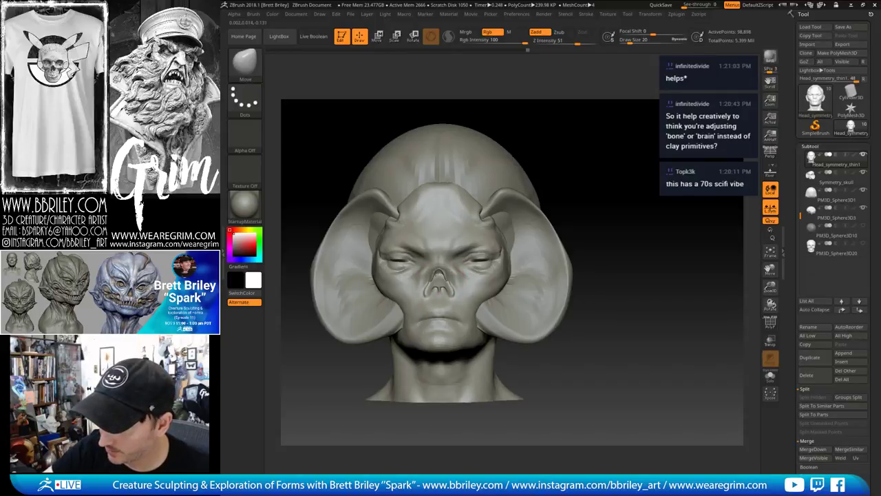
{"action": "key", "text": "bracketright"}
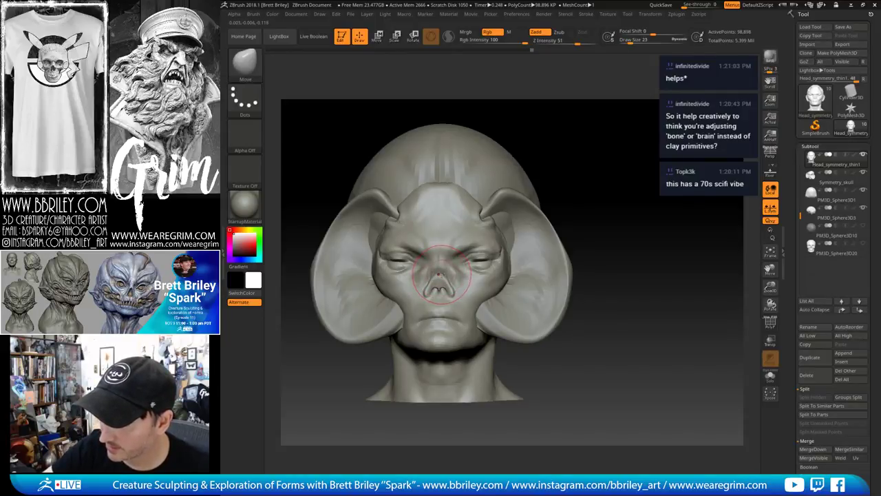
Refine the edges of the nasal cavity on the head subtool with the Move brush at size 16
{"action": "left_click", "coordinate": [541, 301], "text": "alt"}
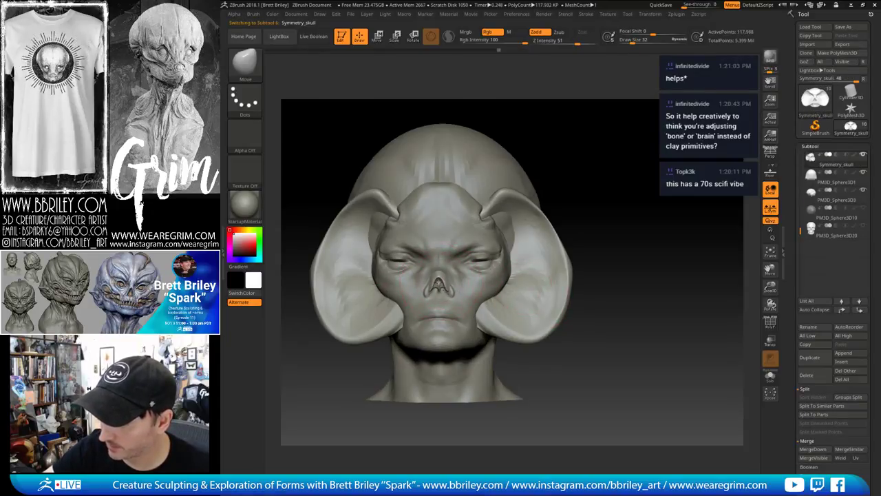
{"action": "key", "text": "bracketleft"}
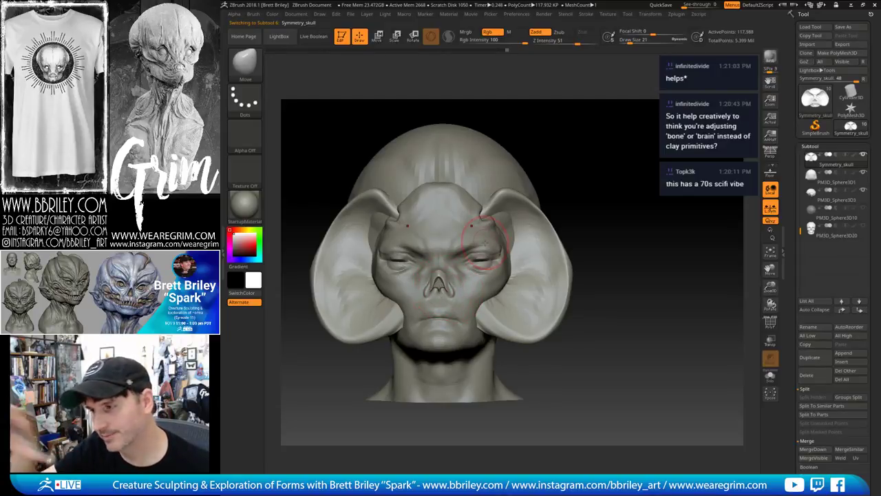
{"action": "mouse_move", "coordinate": [484, 242]}
{"action": "right_mouse_down"}
{"action": "mouse_move", "coordinate": [504, 223]}
{"action": "mouse_move", "coordinate": [469, 234]}
{"action": "right_mouse_up"}
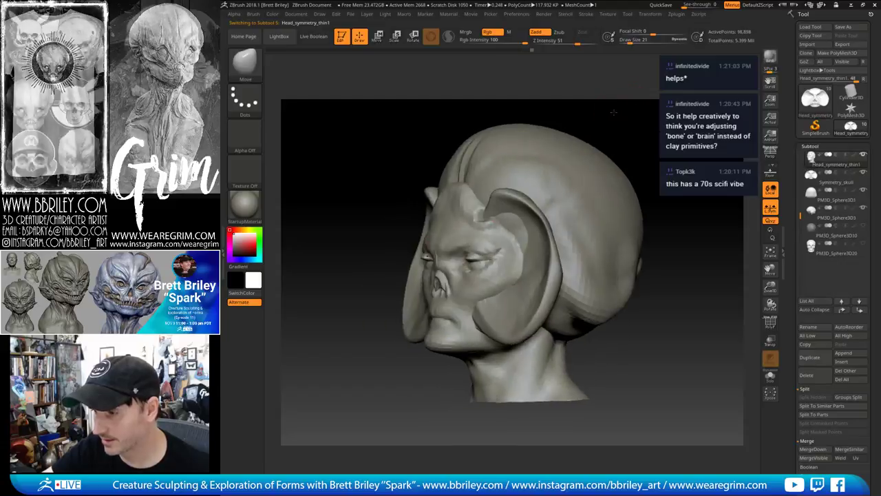
{"action": "left_click", "coordinate": [455, 253], "text": "alt"}
{"action": "left_click_drag", "start_coordinate": [569, 79], "coordinate": [557, 105], "text": "shift"}
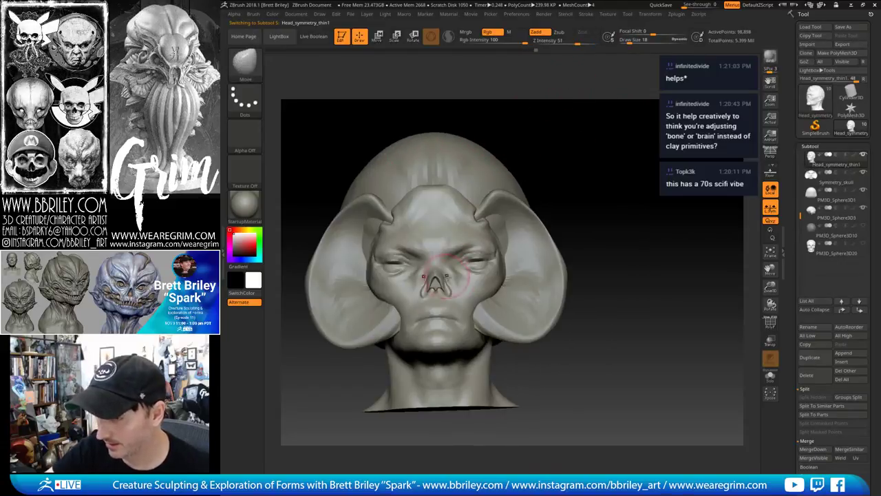
{"action": "key", "text": "bracketleft"}
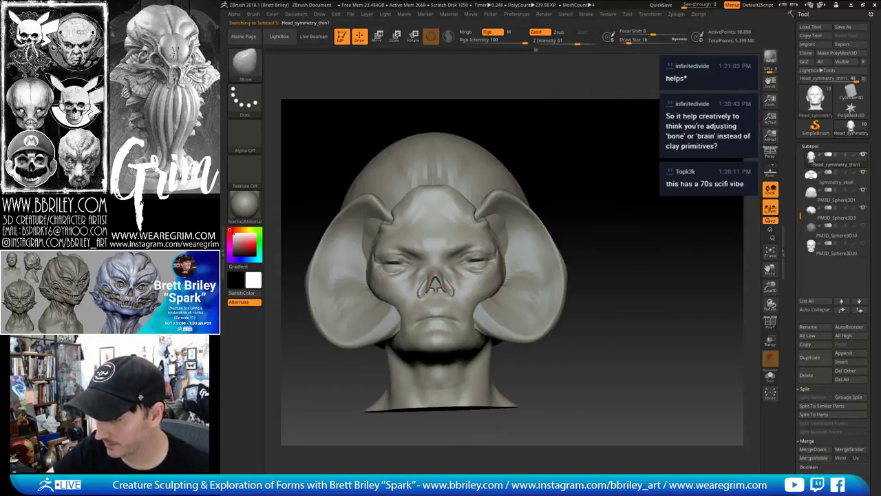
Carve creases around the nasal cavity and down toward the mouth with the DamStandard brush at size 6
{"action": "key", "text": "b"}
{"action": "key", "text": "d"}
{"action": "key", "text": "s"}
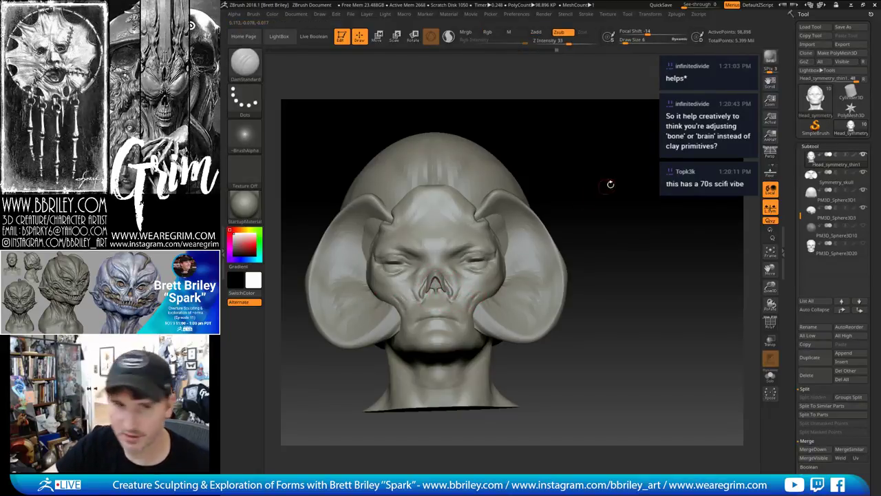
{"action": "mouse_move", "coordinate": [610, 183]}
{"action": "left_mouse_down"}
{"action": "mouse_move", "coordinate": [615, 176]}
{"action": "mouse_move", "coordinate": [526, 194]}
{"action": "mouse_move", "coordinate": [611, 189]}
{"action": "left_mouse_up"}
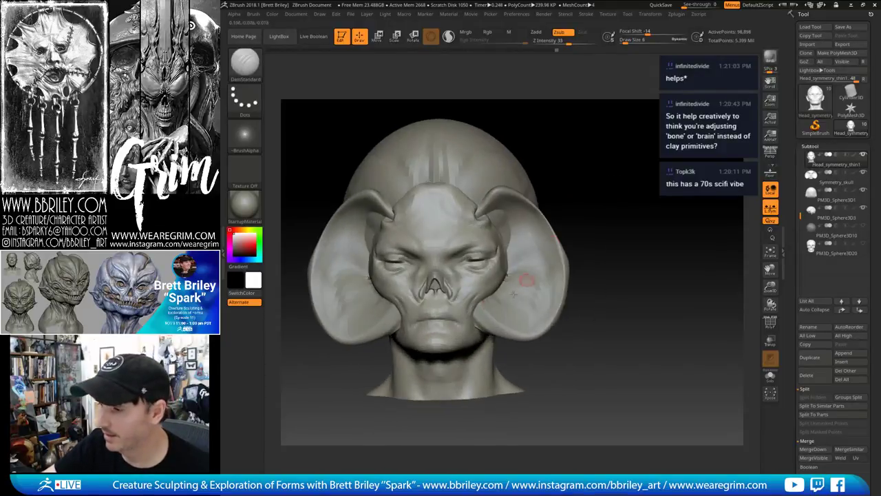
Adjust the lower inner edge of the Symmetry_skull flare beside the jaw with the Move brush at size 25
{"action": "left_click", "coordinate": [492, 319], "text": "alt"}
{"action": "key", "text": "b"}
{"action": "key", "text": "m"}
{"action": "key", "text": "v"}
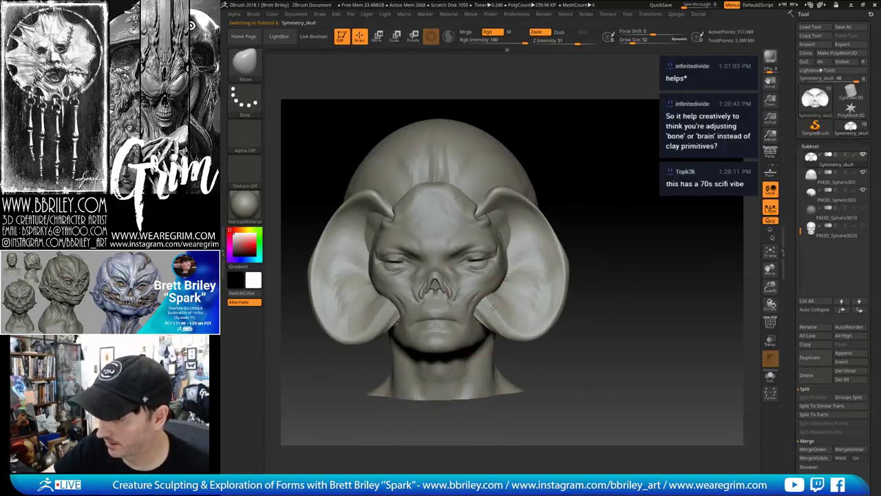
{"action": "key", "text": "["}
{"action": "left_click_drag", "start_coordinate": [481, 314], "coordinate": [484, 311]}
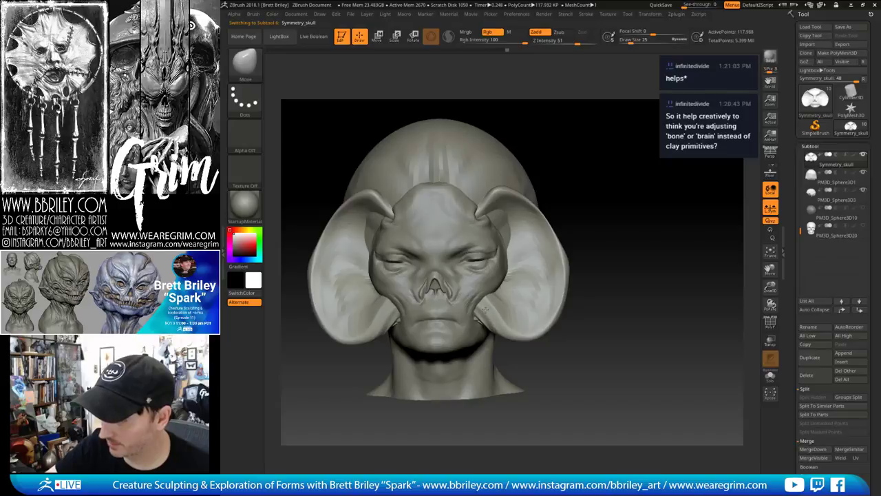
{"action": "key", "text": "bracketright"}
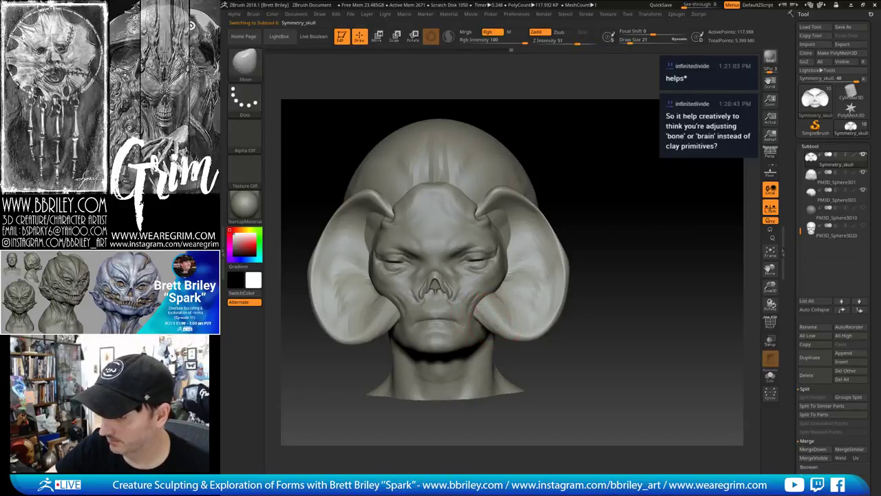
Pull the outer rims of the flared skull outward with the Move brush at size 79
{"action": "key", "text": "bracketright"}
{"action": "key", "text": "bracketright"}
{"action": "key", "text": "bracketright"}
{"action": "left_click_drag", "start_coordinate": [558, 313], "coordinate": [563, 312]}
{"action": "left_click_drag", "start_coordinate": [556, 276], "coordinate": [563, 271]}
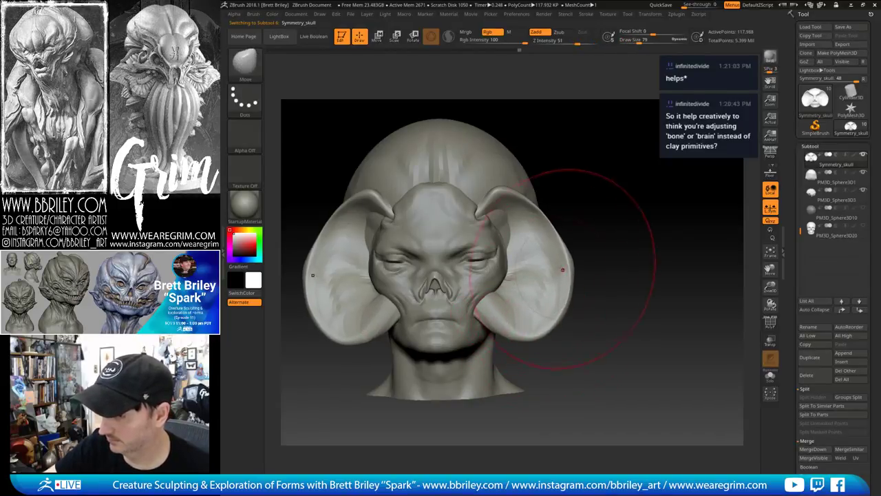
Reshape the flared skull's rim in side view with the Move brush at sizes 98 and 53
{"action": "left_click_drag", "start_coordinate": [630, 282], "coordinate": [541, 291]}
{"action": "left_click_drag", "start_coordinate": [671, 207], "coordinate": [598, 182]}
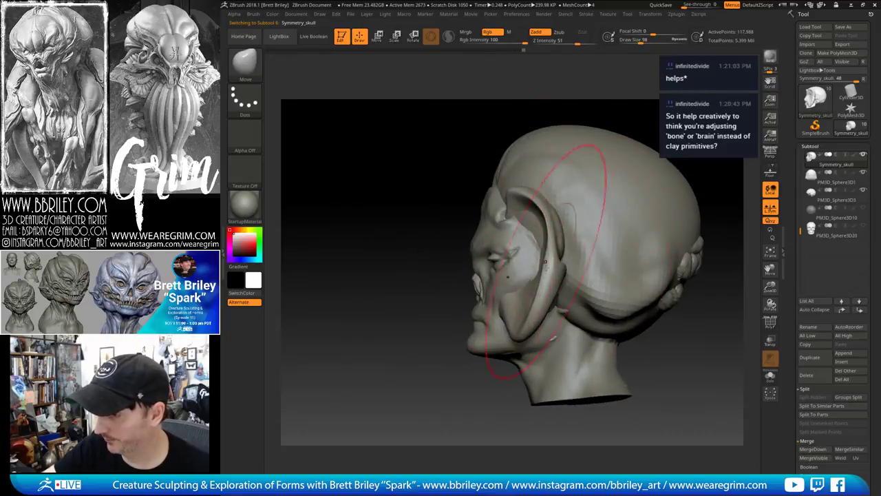
{"action": "left_click_drag", "start_coordinate": [514, 265], "coordinate": [550, 298]}
{"action": "key", "text": "s"}
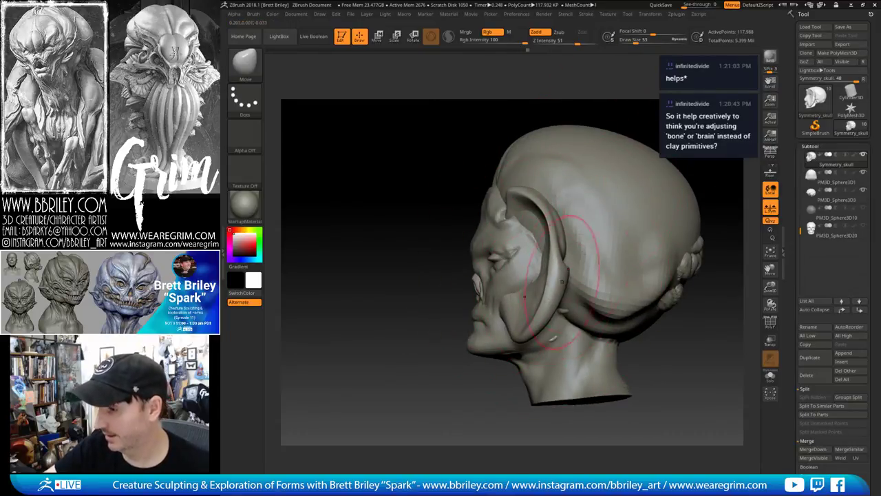
{"action": "mouse_move", "coordinate": [723, 168]}
{"action": "left_mouse_down"}
{"action": "mouse_move", "coordinate": [692, 141]}
{"action": "mouse_move", "coordinate": [640, 120]}
{"action": "mouse_move", "coordinate": [606, 167]}
{"action": "left_mouse_up"}
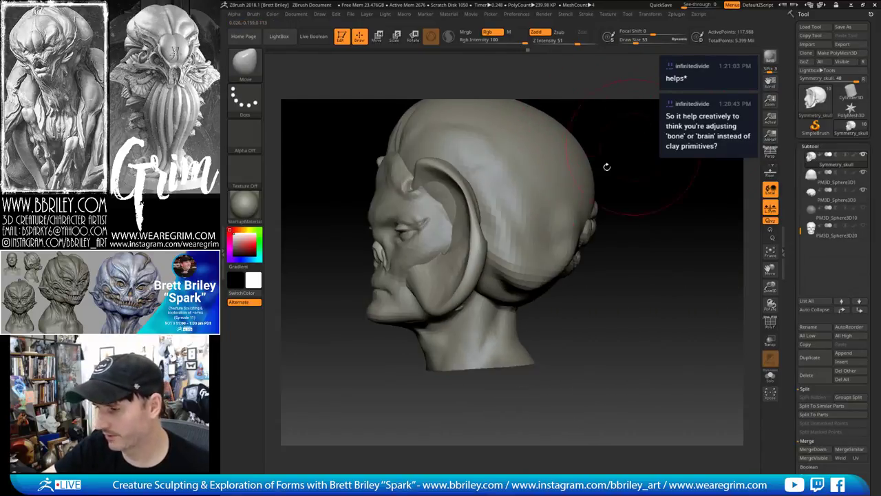
Switch to the head subtool and adjust its jaw and chin profile with the Move brush at size 44
{"action": "left_click", "coordinate": [454, 321], "text": "alt"}
{"action": "left_click_drag", "start_coordinate": [385, 371], "coordinate": [358, 355]}
{"action": "key", "text": "s"}
{"action": "left_click_drag", "start_coordinate": [383, 316], "coordinate": [381, 317]}
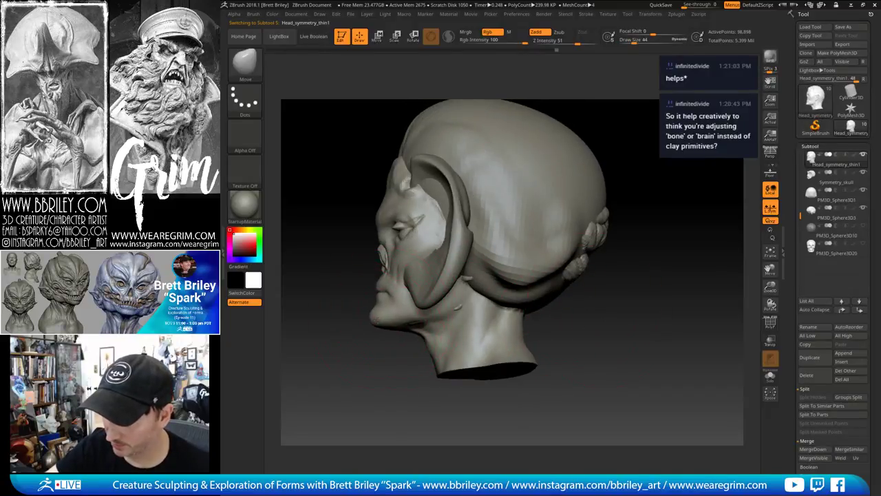
Lower the head's subdivision level and pull the front of the neck base down to a point with the Move brush at size 50
{"action": "mouse_move", "coordinate": [393, 375]}
{"action": "left_mouse_down"}
{"action": "mouse_move", "coordinate": [441, 373]}
{"action": "mouse_move", "coordinate": [455, 322]}
{"action": "mouse_move", "coordinate": [447, 368]}
{"action": "mouse_move", "coordinate": [480, 343]}
{"action": "mouse_move", "coordinate": [504, 343]}
{"action": "mouse_move", "coordinate": [484, 298]}
{"action": "left_mouse_up"}
{"action": "key", "text": "s"}
{"action": "key", "text": "shift+d"}
{"action": "key", "text": "bracketright"}
{"action": "key", "text": "s"}
{"action": "left_click_drag", "start_coordinate": [525, 322], "coordinate": [517, 338]}
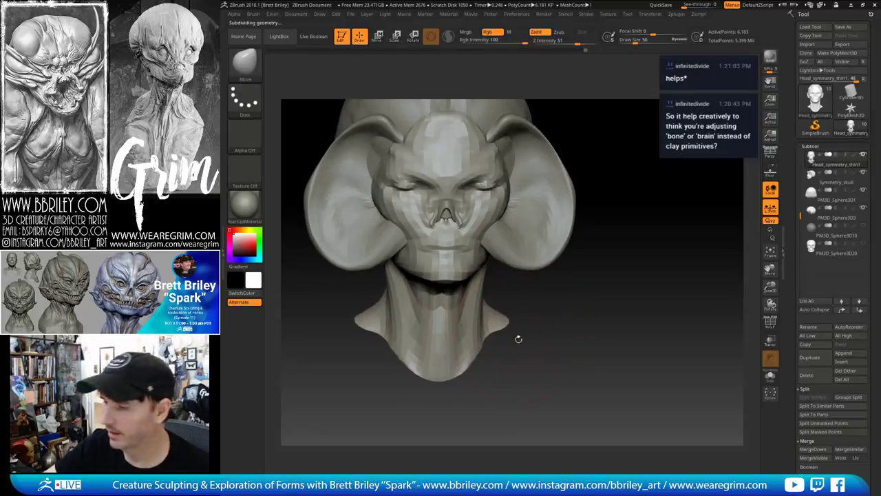
{"action": "left_click_drag", "start_coordinate": [441, 336], "coordinate": [442, 330]}
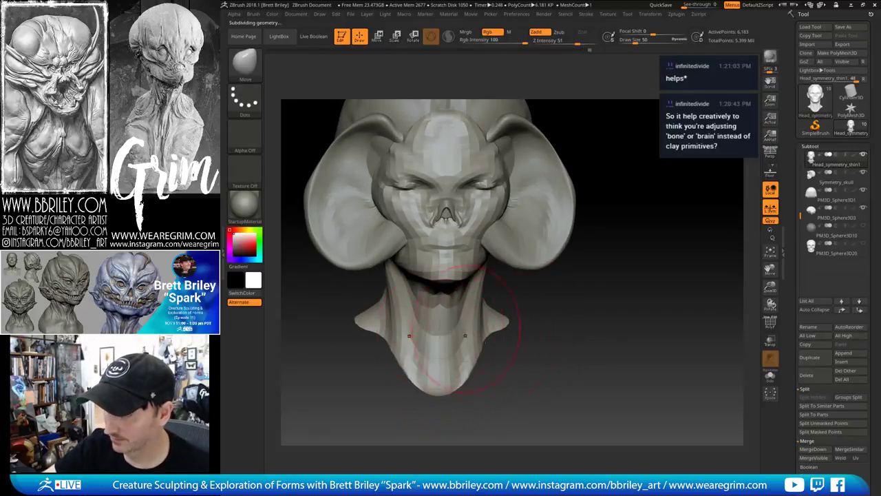
Shape the sides of the neck and the shoulder edges from angled views with the Move brush at size 50
{"action": "left_click_drag", "start_coordinate": [506, 335], "coordinate": [571, 332]}
{"action": "left_click_drag", "start_coordinate": [413, 329], "coordinate": [406, 327]}
{"action": "left_click_drag", "start_coordinate": [520, 327], "coordinate": [441, 336]}
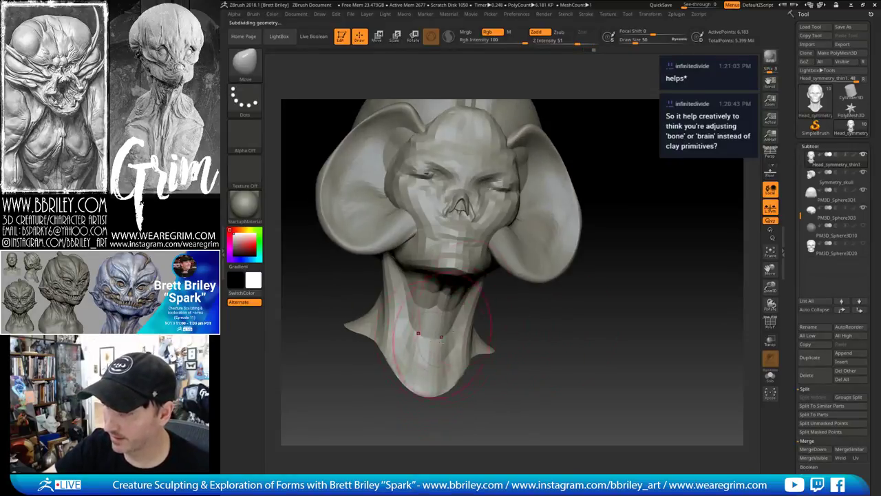
{"action": "mouse_move", "coordinate": [602, 206]}
{"action": "left_mouse_down"}
{"action": "mouse_move", "coordinate": [625, 171]}
{"action": "mouse_move", "coordinate": [663, 183]}
{"action": "mouse_move", "coordinate": [643, 177]}
{"action": "left_mouse_up"}
Carve grooves between the tendons at the front of the neck with the DamStandard brush
{"action": "key", "text": "b"}
{"action": "key", "text": "d"}
{"action": "key", "text": "s"}
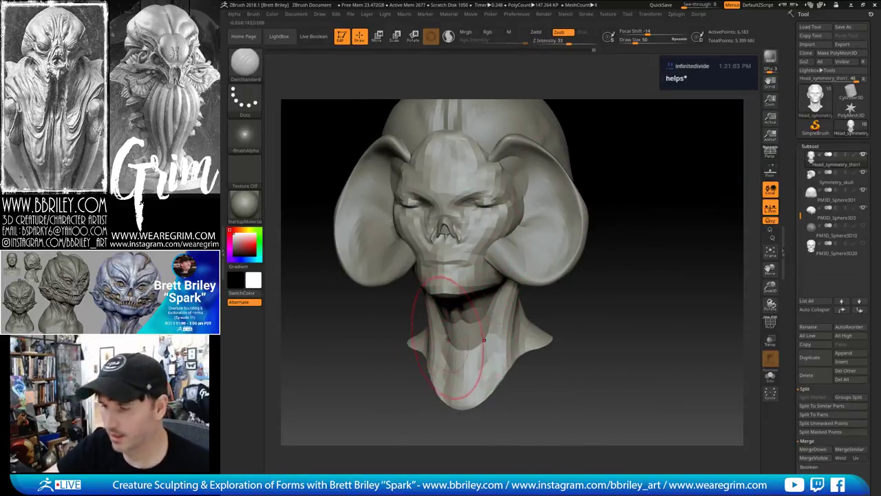
{"action": "key", "text": "s"}
{"action": "left_click_drag", "start_coordinate": [447, 335], "coordinate": [440, 333]}
{"action": "mouse_move", "coordinate": [534, 359]}
{"action": "left_mouse_down"}
{"action": "mouse_move", "coordinate": [475, 353]}
{"action": "mouse_move", "coordinate": [506, 319]}
{"action": "mouse_move", "coordinate": [486, 315]}
{"action": "left_mouse_up"}
Reshape the neck in side view with the Move brush, and return the head to its higher subdivision level
{"action": "key", "text": "b"}
{"action": "key", "text": "m"}
{"action": "key", "text": "v"}
{"action": "left_click_drag", "start_coordinate": [551, 308], "coordinate": [419, 315]}
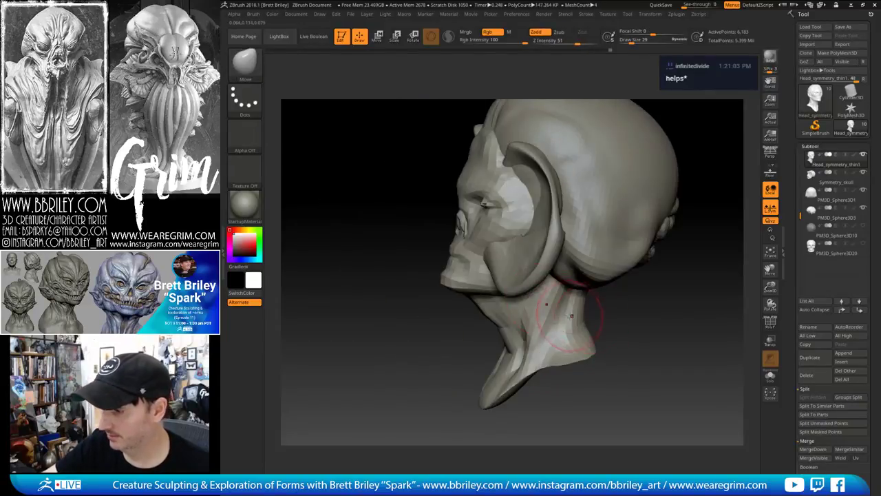
{"action": "mouse_move", "coordinate": [590, 311]}
{"action": "left_mouse_down"}
{"action": "mouse_move", "coordinate": [543, 310]}
{"action": "mouse_move", "coordinate": [606, 302]}
{"action": "mouse_move", "coordinate": [655, 282]}
{"action": "mouse_move", "coordinate": [610, 182]}
{"action": "mouse_move", "coordinate": [483, 225]}
{"action": "left_mouse_up"}
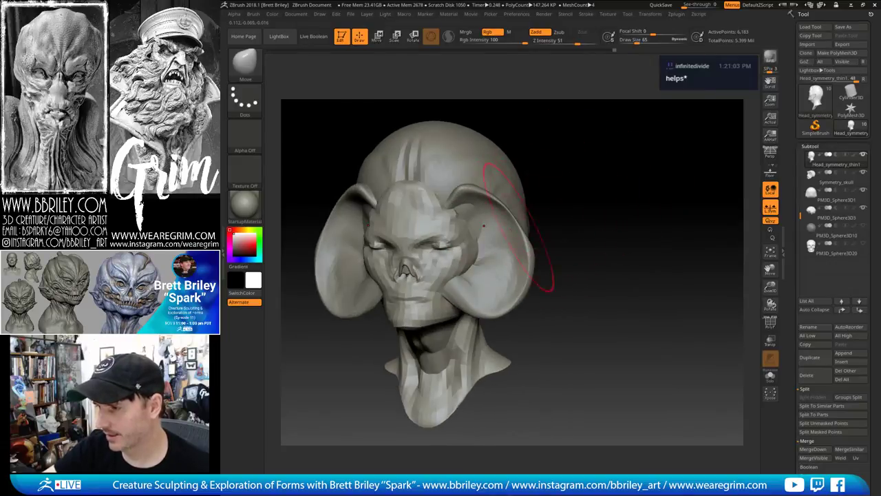
{"action": "key", "text": "ctrl+d"}
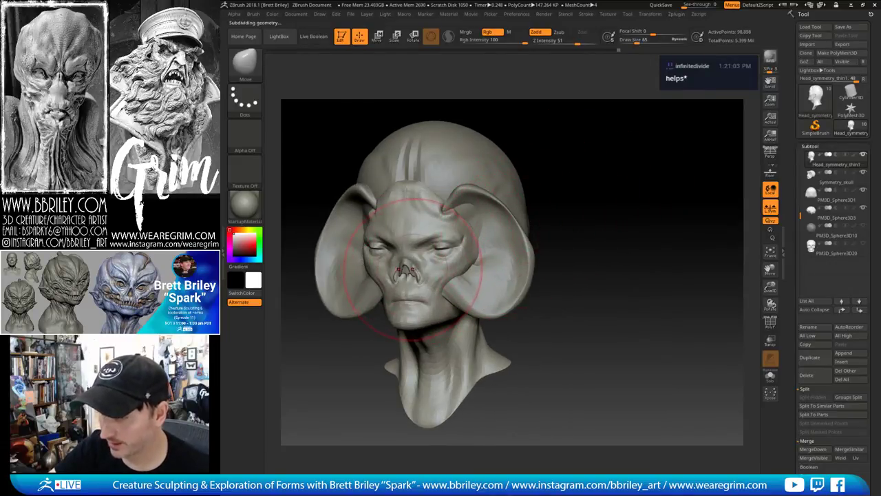
Carve frown creases between the brows with the DamStandard brush at size 7
{"action": "left_click_drag", "start_coordinate": [606, 117], "coordinate": [593, 206], "text": "alt"}
{"action": "key", "text": "b"}
{"action": "key", "text": "d"}
{"action": "key", "text": "s"}
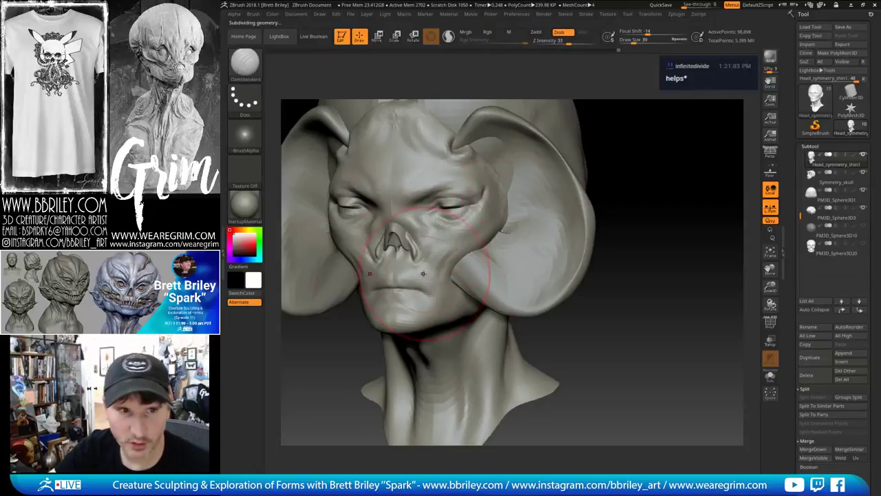
{"action": "left_click_drag", "start_coordinate": [643, 183], "coordinate": [648, 212]}
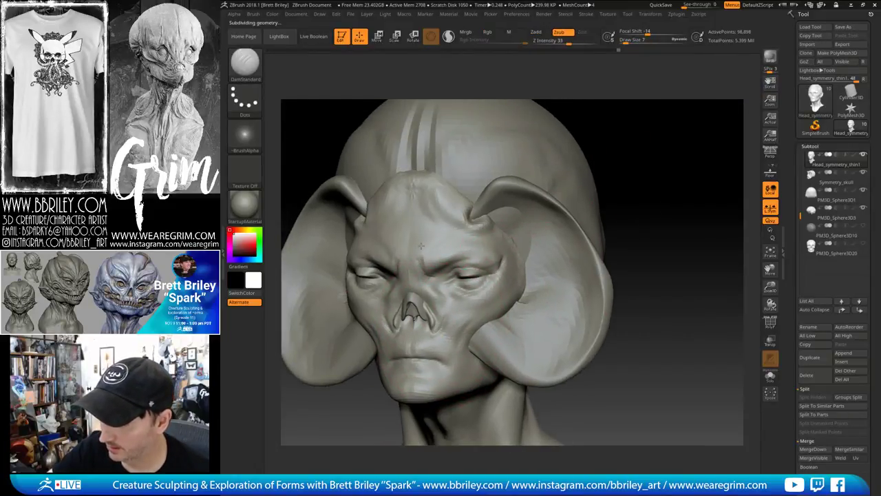
Adjust the brow and forehead shape with the Move brush at size 23 and check it from the front
{"action": "left_click_drag", "start_coordinate": [635, 131], "coordinate": [637, 101]}
{"action": "key", "text": "b"}
{"action": "key", "text": "m"}
{"action": "key", "text": "v"}
{"action": "key", "text": "s"}
{"action": "left_click_drag", "start_coordinate": [443, 256], "coordinate": [447, 245]}
{"action": "mouse_move", "coordinate": [594, 138]}
{"action": "left_mouse_down"}
{"action": "mouse_move", "coordinate": [658, 121]}
{"action": "mouse_move", "coordinate": [631, 122]}
{"action": "mouse_move", "coordinate": [631, 136]}
{"action": "mouse_move", "coordinate": [654, 135]}
{"action": "mouse_move", "coordinate": [638, 132]}
{"action": "left_mouse_up"}
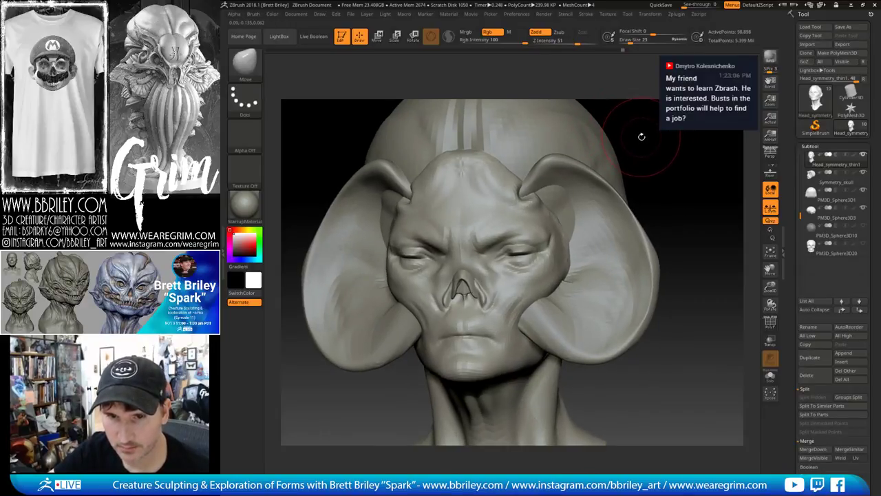
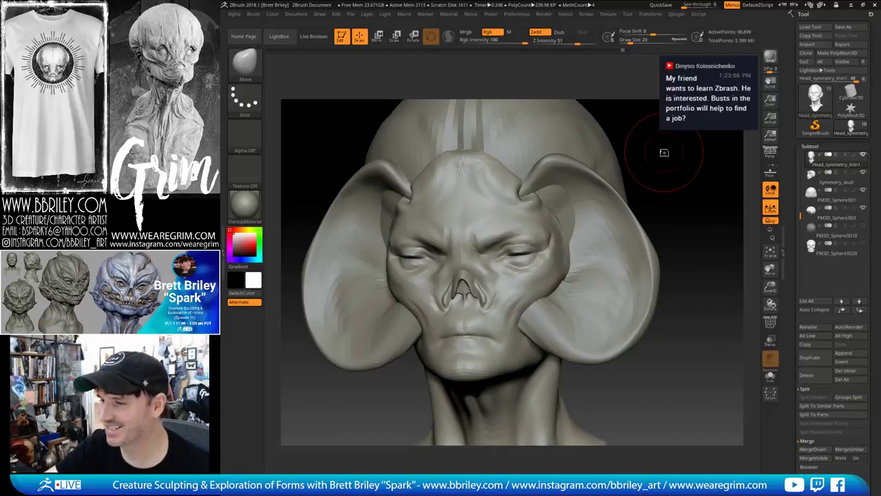
Sharpen the inner eye corners from a tilted view with the DamStandard brush at size 4
{"action": "mouse_move", "coordinate": [667, 164]}
{"action": "left_mouse_down"}
{"action": "mouse_move", "coordinate": [661, 138]}
{"action": "mouse_move", "coordinate": [681, 137]}
{"action": "left_mouse_up"}
{"action": "key", "text": "b"}
{"action": "key", "text": "d"}
{"action": "key", "text": "s"}
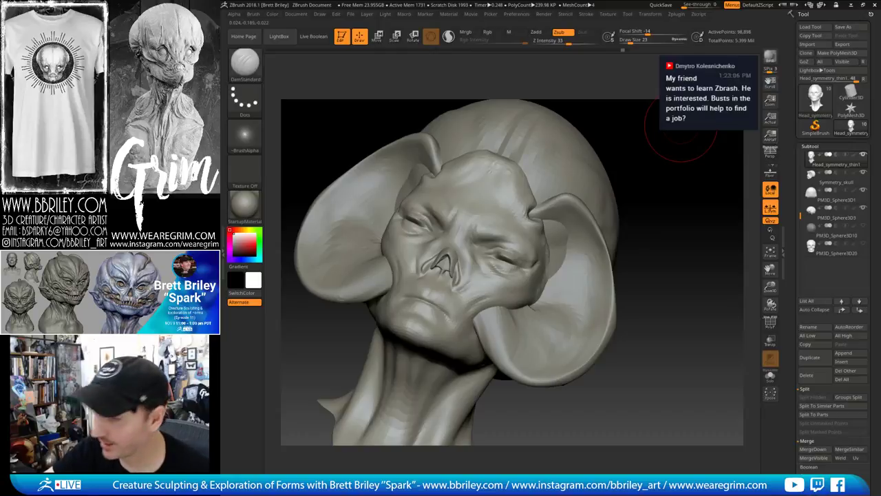
{"action": "key", "text": "bracketleft"}
{"action": "key", "text": "bracketleft"}
{"action": "left_click_drag", "start_coordinate": [475, 247], "coordinate": [483, 260]}
{"action": "right_click_drag", "start_coordinate": [484, 251], "coordinate": [482, 261]}
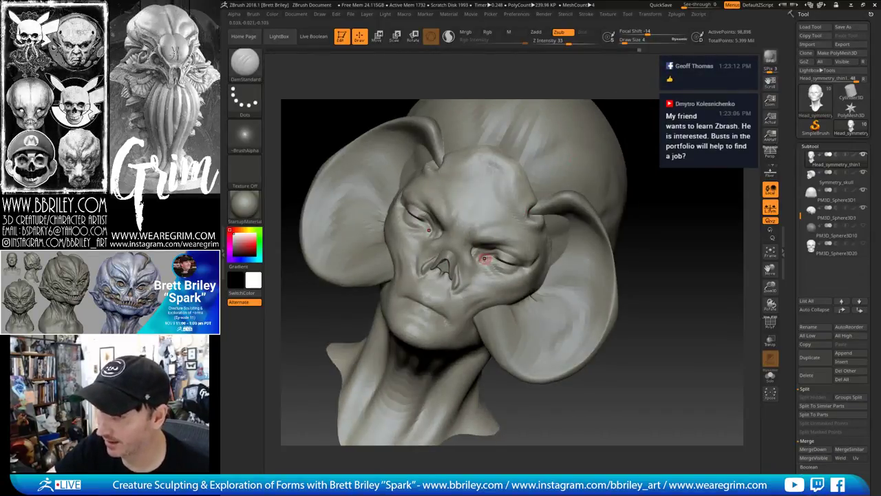
Reshape the eyelids with the Move brush at size 10
{"action": "key", "text": "b"}
{"action": "key", "text": "m"}
{"action": "key", "text": "v"}
{"action": "right_click_drag", "start_coordinate": [515, 234], "coordinate": [499, 214]}
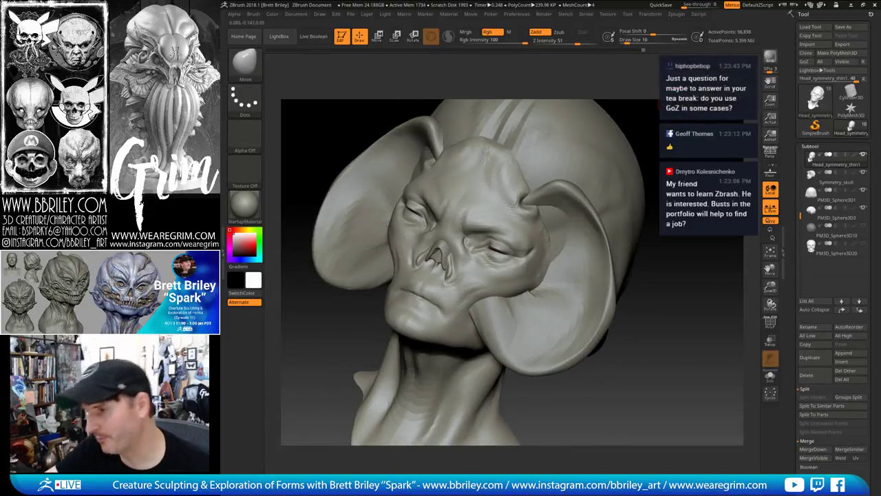
{"action": "right_click_drag", "start_coordinate": [485, 245], "coordinate": [487, 247]}
Deepen the creases around the inner eyes and lower lids with the DamStandard brush at size 10
{"action": "key", "text": "b"}
{"action": "key", "text": "d"}
{"action": "key", "text": "s"}
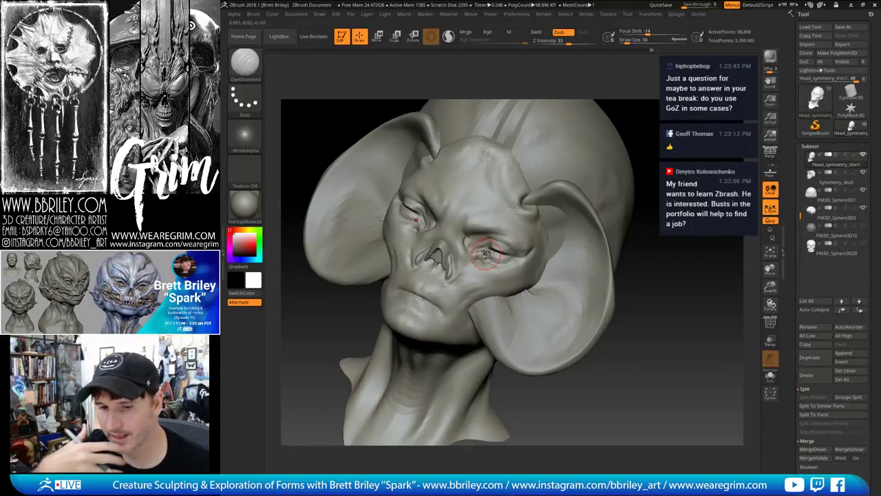
{"action": "right_click_drag", "start_coordinate": [486, 255], "coordinate": [534, 250]}
{"action": "right_click_drag", "start_coordinate": [511, 294], "coordinate": [478, 244]}
Reshape the upper rim and horn-like tips of the flared outer skull (Symmetry_skull) with the Move brush, ending at size 41
{"action": "left_click", "coordinate": [589, 175], "text": "alt"}
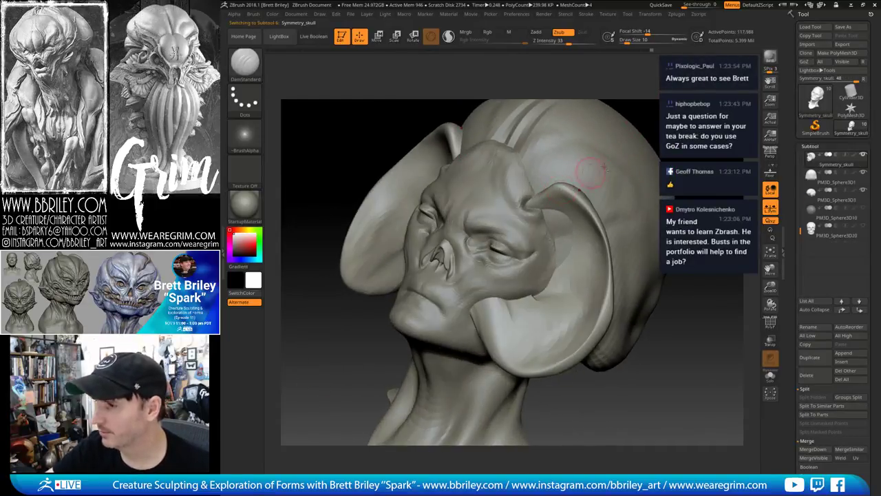
{"action": "right_click_drag", "start_coordinate": [647, 102], "coordinate": [630, 112]}
{"action": "key", "text": "b"}
{"action": "key", "text": "m"}
{"action": "key", "text": "v"}
{"action": "mouse_move", "coordinate": [548, 178]}
{"action": "left_mouse_down"}
{"action": "mouse_move", "coordinate": [524, 167]}
{"action": "mouse_move", "coordinate": [537, 163]}
{"action": "left_mouse_up"}
{"action": "key", "text": "s"}
{"action": "left_click", "coordinate": [531, 171]}
{"action": "right_click_drag", "start_coordinate": [551, 177], "coordinate": [575, 182]}
{"action": "left_click_drag", "start_coordinate": [552, 182], "coordinate": [561, 179], "text": "shift"}
{"action": "right_click_drag", "start_coordinate": [576, 186], "coordinate": [560, 191]}
{"action": "key", "text": "s"}
{"action": "left_click_drag", "start_coordinate": [560, 192], "coordinate": [564, 193]}
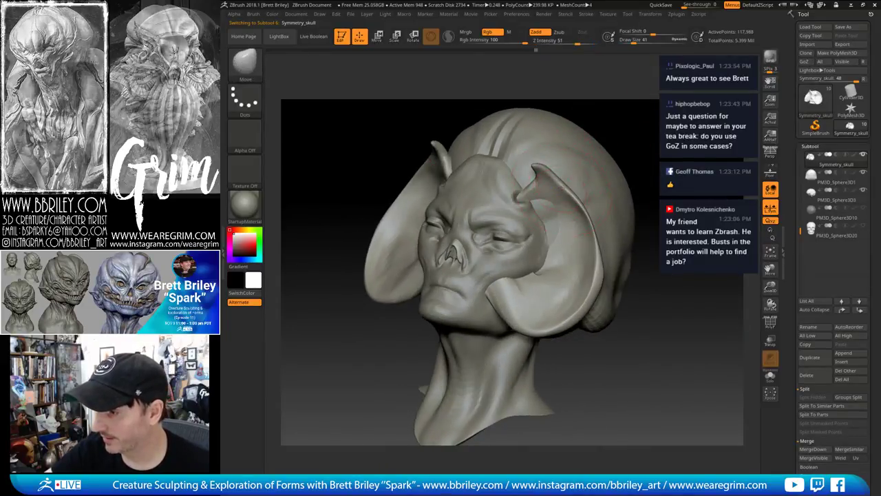
{"action": "right_click_drag", "start_coordinate": [661, 144], "coordinate": [671, 151]}
{"action": "right_click_drag", "start_coordinate": [671, 151], "coordinate": [666, 138], "text": "ctrl"}
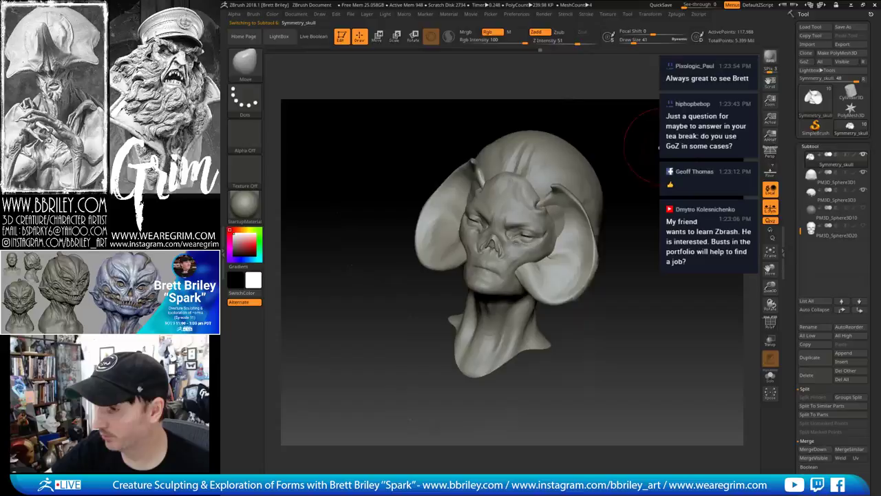
Adjust the cranium with the Move brush at size 32 and the side of the head mesh at size 44
{"action": "left_click", "coordinate": [561, 219], "text": "alt"}
{"action": "key", "text": "s"}
{"action": "left_click_drag", "start_coordinate": [558, 219], "coordinate": [555, 218]}
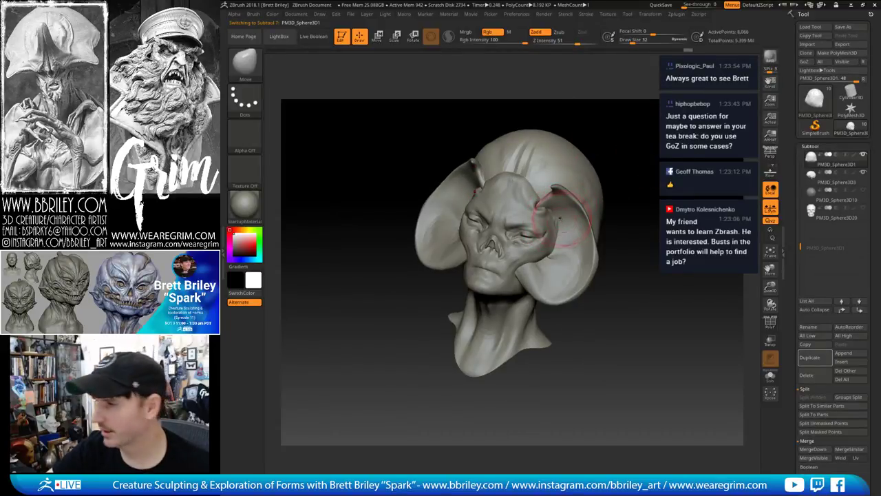
{"action": "right_click_drag", "start_coordinate": [618, 126], "coordinate": [570, 131]}
{"action": "left_click", "coordinate": [564, 201], "text": "alt"}
{"action": "right_click_drag", "start_coordinate": [623, 99], "coordinate": [606, 98]}
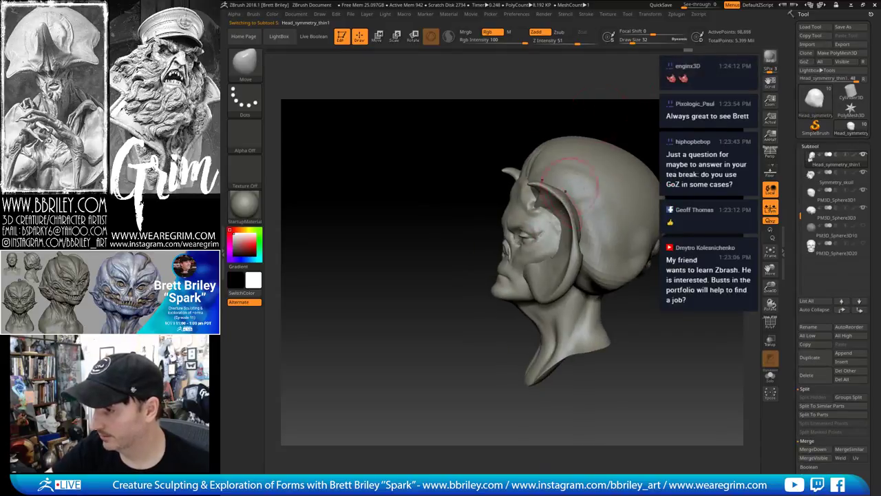
{"action": "key", "text": "s"}
{"action": "left_click_drag", "start_coordinate": [576, 217], "coordinate": [580, 217]}
{"action": "right_click_drag", "start_coordinate": [463, 214], "coordinate": [515, 218]}
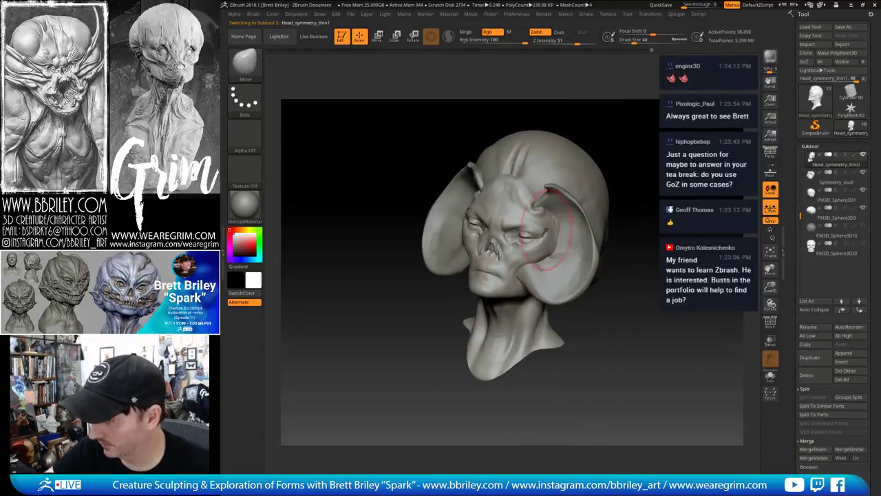
Build up the temples beside the outer eye corners on the head mesh with the Clay brush at size 12
{"action": "key", "text": "b"}
{"action": "key", "text": "c"}
{"action": "key", "text": "l"}
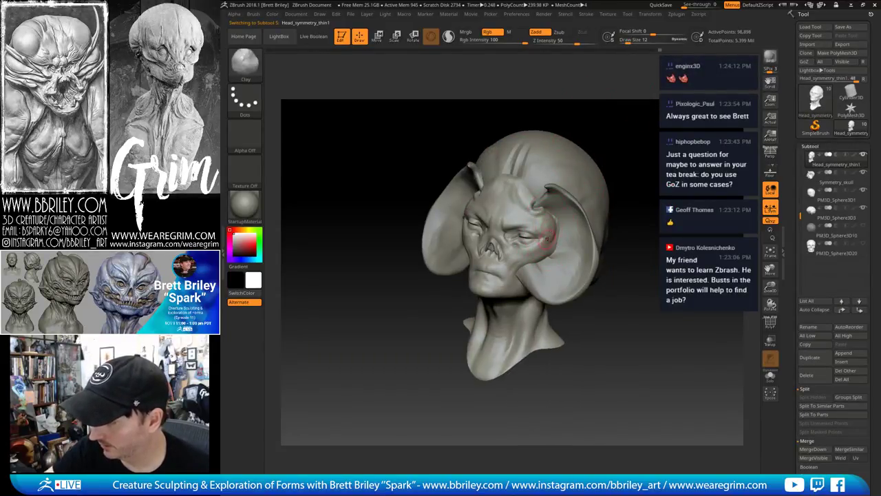
{"action": "left_click_drag", "start_coordinate": [553, 243], "coordinate": [555, 232]}
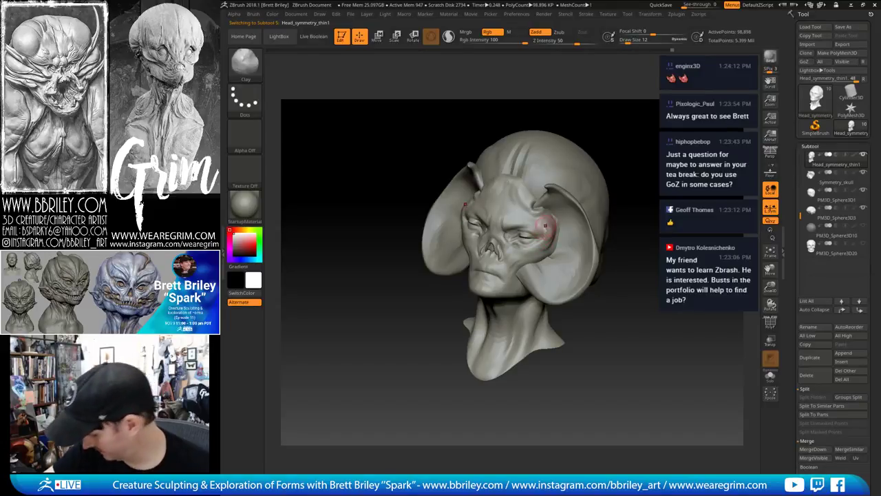
{"action": "left_click_drag", "start_coordinate": [561, 194], "coordinate": [556, 226]}
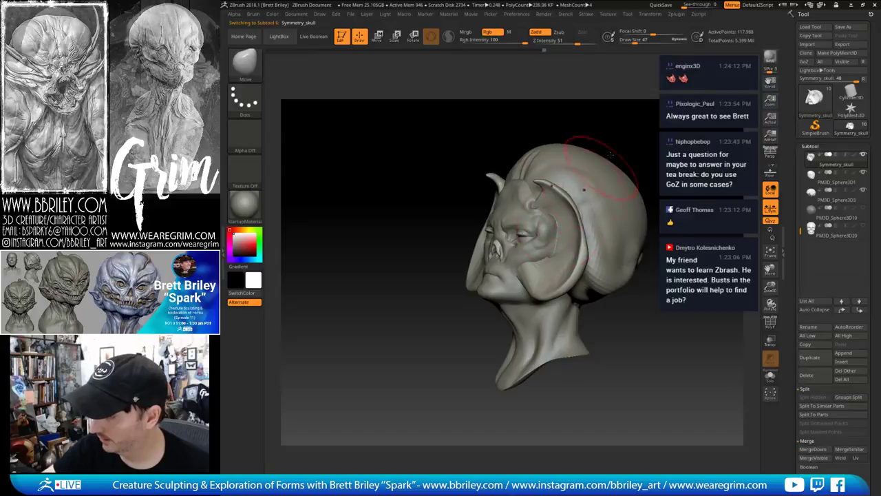
Adjust the flared outer skull around the temple with the Move brush at size 29
{"action": "left_click_drag", "start_coordinate": [557, 225], "coordinate": [555, 226]}
{"action": "left_click_drag", "start_coordinate": [566, 230], "coordinate": [570, 232]}
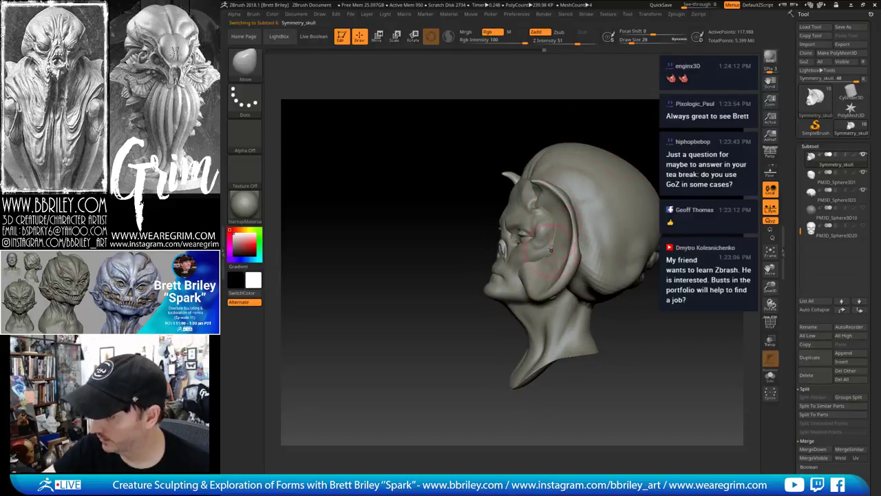
{"action": "left_click_drag", "start_coordinate": [643, 119], "coordinate": [726, 130]}
Sculpt folds into the inner surface of the flared outer skull with the Clay and DamStandard brushes at size 8
{"action": "key", "text": "b"}
{"action": "key", "text": "c"}
{"action": "key", "text": "l"}
{"action": "key", "text": "bracketleft"}
{"action": "key", "text": "bracketleft"}
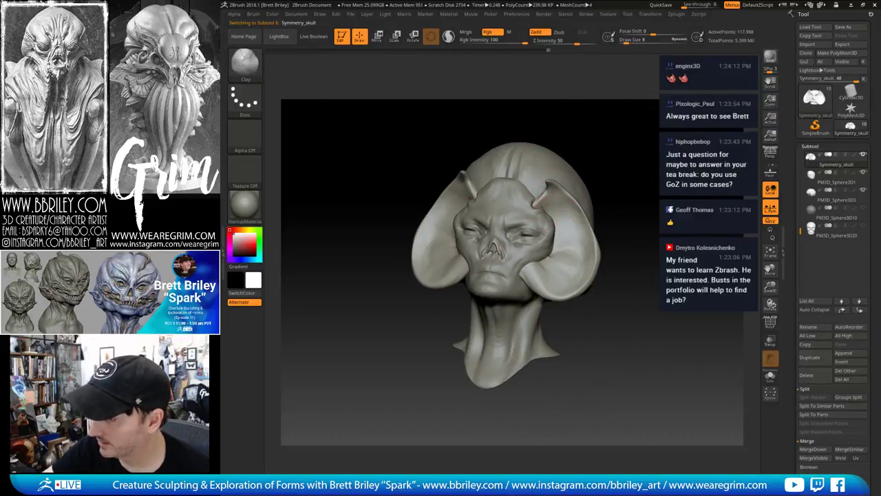
{"action": "key", "text": "b"}
{"action": "key", "text": "d"}
{"action": "key", "text": "s"}
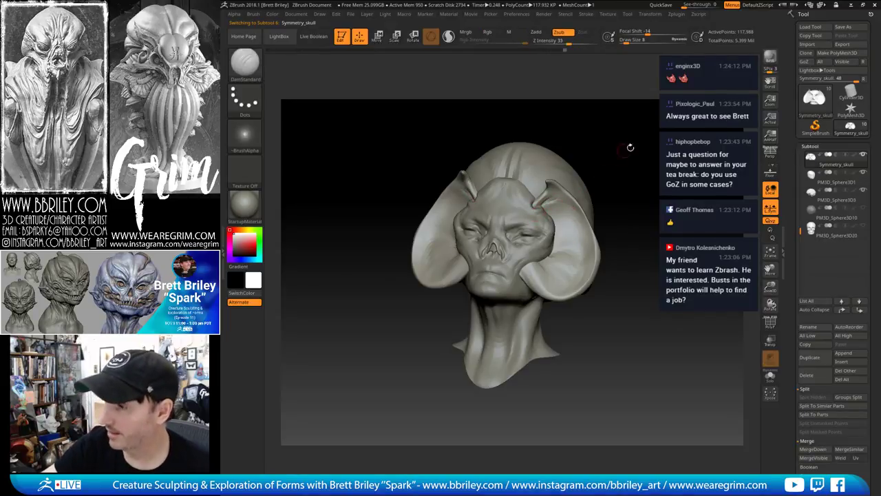
{"action": "left_click_drag", "start_coordinate": [630, 147], "coordinate": [599, 165]}
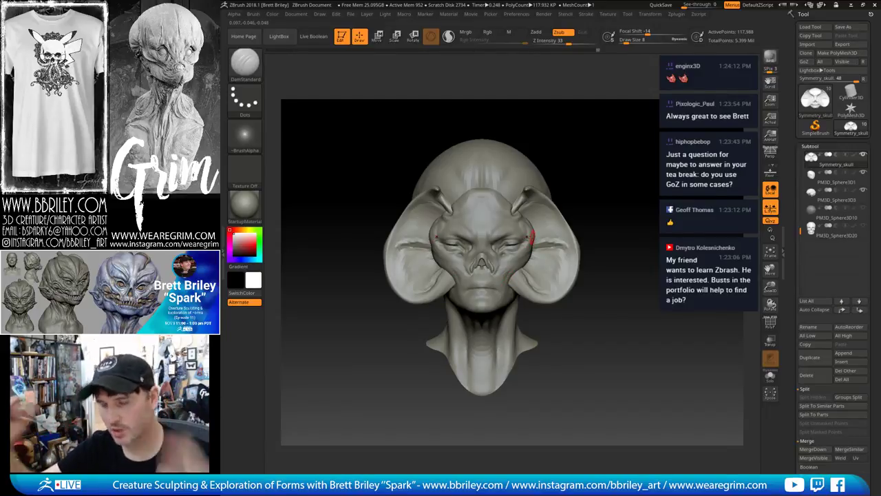
Reshape the eyes and outer brows of the head mesh from the front with the Move brush at sizes 8 and 16
{"action": "left_click", "coordinate": [517, 239], "text": "alt"}
{"action": "key", "text": "b"}
{"action": "key", "text": "m"}
{"action": "key", "text": "v"}
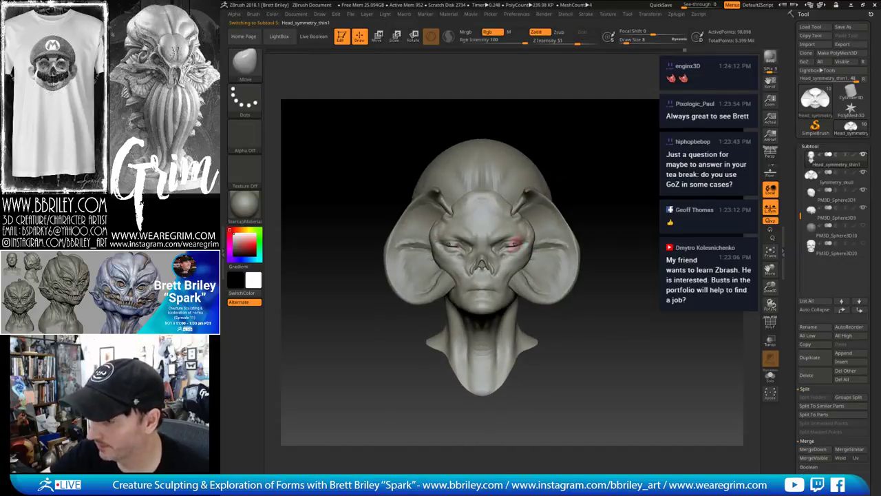
{"action": "left_click_drag", "start_coordinate": [515, 244], "coordinate": [516, 238]}
{"action": "key", "text": "s"}
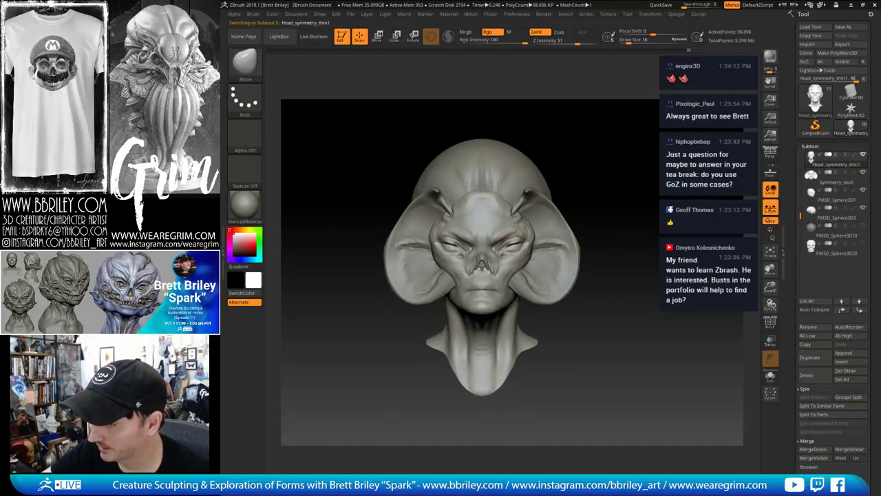
Refine the temples and forehead sides of the head mesh with the Move brush at sizes 32 and 23
{"action": "key", "text": "bracketleft"}
{"action": "key", "text": "bracketright"}
{"action": "key", "text": "bracketright"}
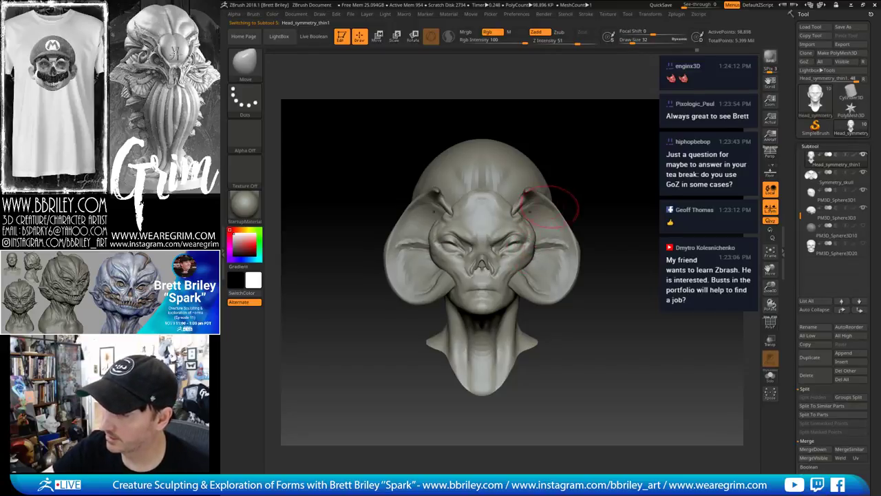
{"action": "key", "text": "bracketleft"}
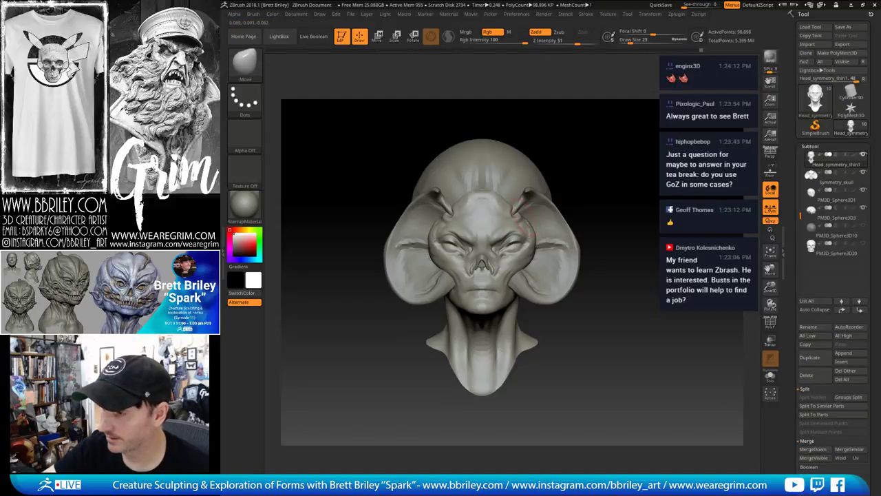
{"action": "left_click_drag", "start_coordinate": [558, 129], "coordinate": [564, 177], "text": "alt"}
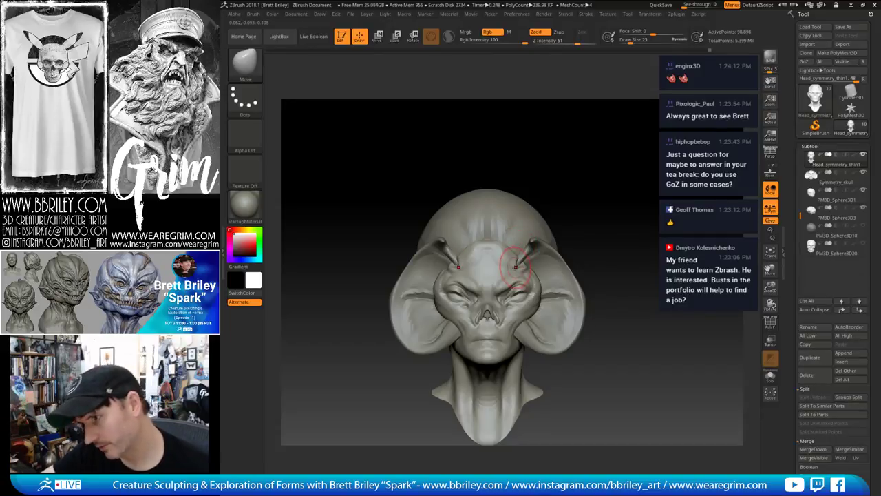
{"action": "mouse_move", "coordinate": [611, 241]}
{"action": "left_mouse_down"}
{"action": "mouse_move", "coordinate": [420, 242]}
{"action": "mouse_move", "coordinate": [462, 249]}
{"action": "left_mouse_up"}
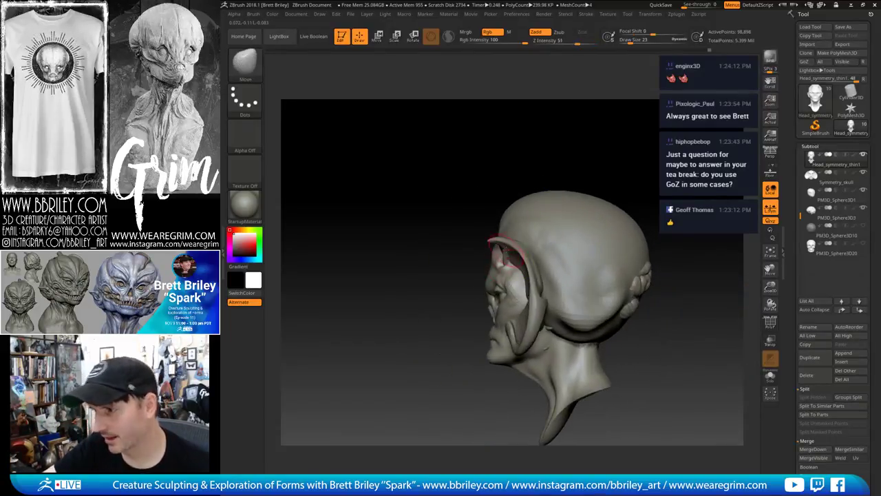
Adjust the flared outer skull's brow-side edge with the Move brush at size 27, then its overall form at size 86
{"action": "left_click", "coordinate": [497, 241], "text": "alt"}
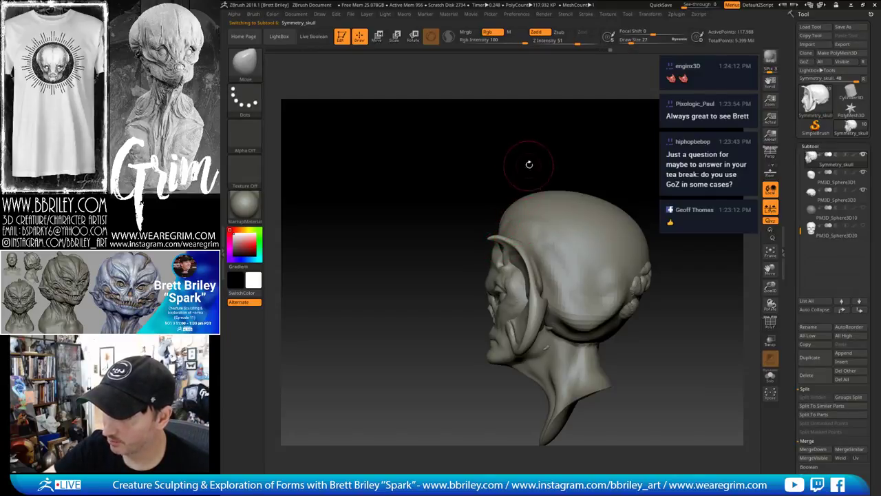
{"action": "mouse_move", "coordinate": [529, 164]}
{"action": "right_mouse_down"}
{"action": "mouse_move", "coordinate": [550, 168]}
{"action": "mouse_move", "coordinate": [547, 183]}
{"action": "right_mouse_up"}
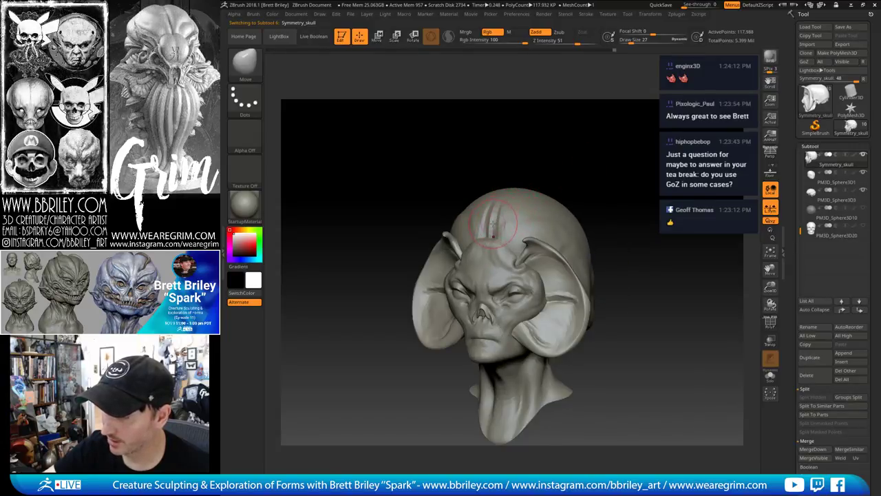
{"action": "key", "text": "bracketright"}
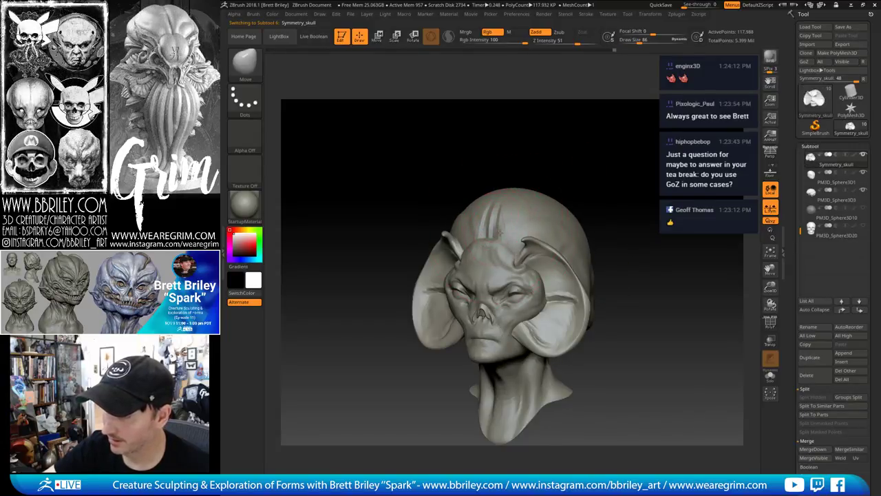
{"action": "right_click_drag", "start_coordinate": [505, 151], "coordinate": [512, 147]}
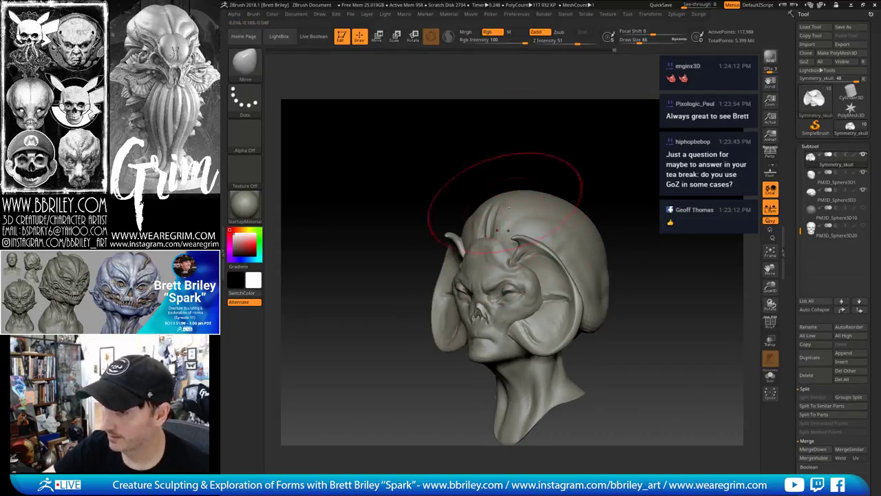
Reshape the top and sides of the cranium (PM3D_Sphere3D1) with the Move brush at sizes 86 and 75
{"action": "left_click", "coordinate": [474, 198], "text": "alt"}
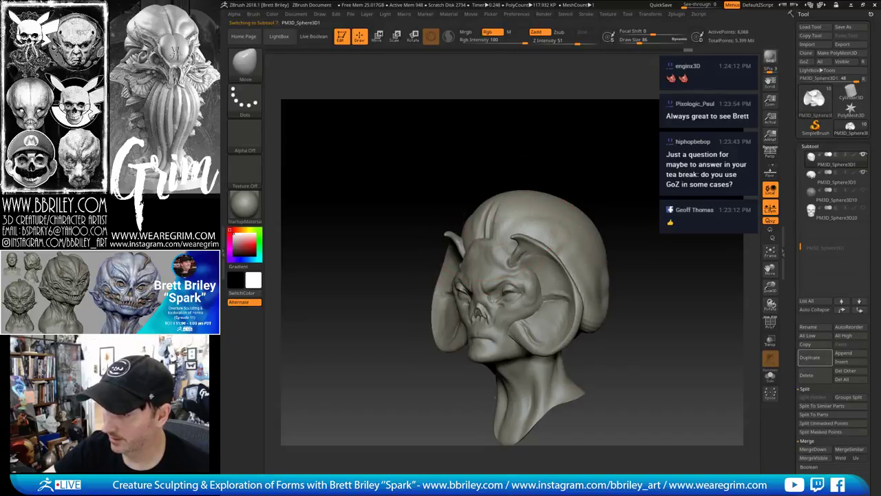
{"action": "right_click_drag", "start_coordinate": [499, 219], "coordinate": [522, 199]}
{"action": "left_click_drag", "start_coordinate": [523, 199], "coordinate": [526, 195]}
{"action": "right_click_drag", "start_coordinate": [526, 195], "coordinate": [596, 149]}
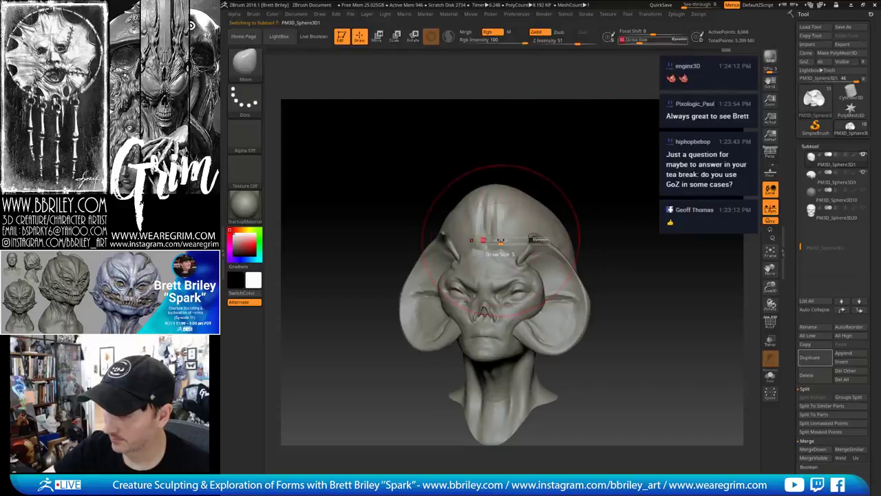
{"action": "left_click_drag", "start_coordinate": [517, 213], "coordinate": [525, 221]}
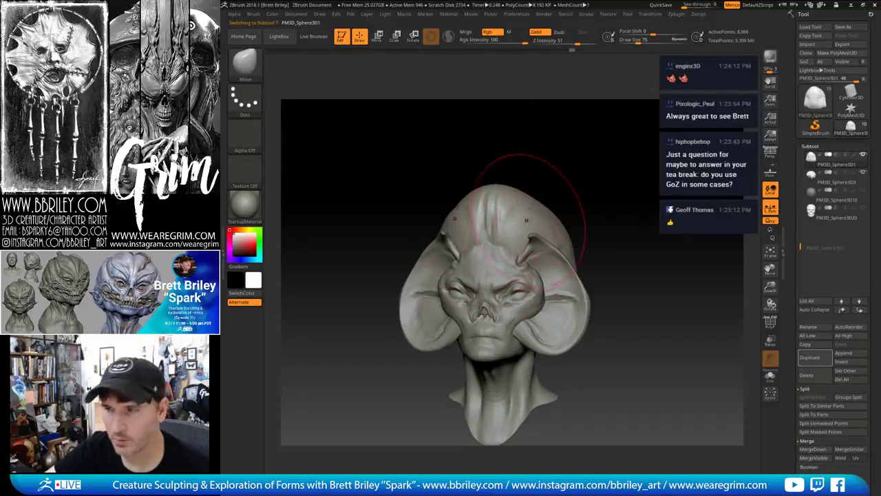
{"action": "left_click_drag", "start_coordinate": [552, 169], "coordinate": [559, 174]}
{"action": "right_click_drag", "start_coordinate": [576, 200], "coordinate": [605, 193]}
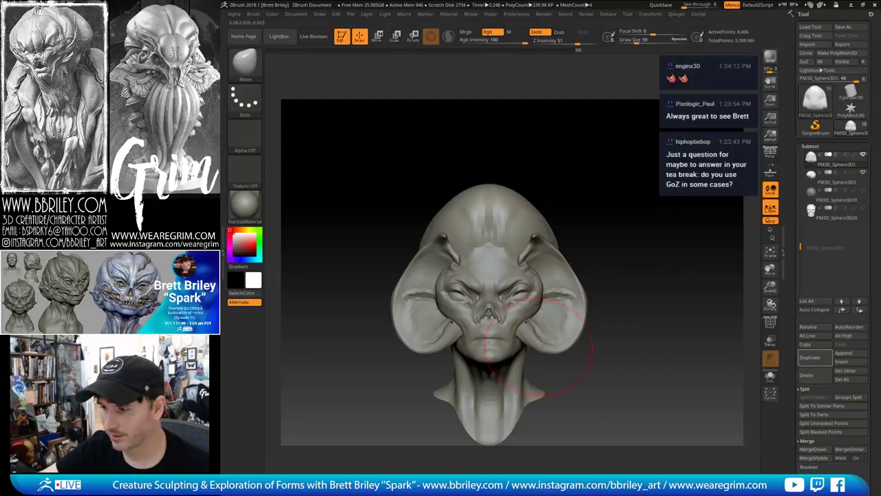
Raise the front of the cranium in side view with the Move brush to give it a taller profile
{"action": "mouse_move", "coordinate": [594, 237]}
{"action": "left_mouse_down"}
{"action": "mouse_move", "coordinate": [554, 241]}
{"action": "mouse_move", "coordinate": [593, 258]}
{"action": "mouse_move", "coordinate": [651, 257]}
{"action": "left_mouse_up"}
{"action": "key", "text": "s"}
{"action": "left_click", "coordinate": [575, 252]}
{"action": "mouse_move", "coordinate": [582, 258]}
{"action": "left_mouse_down"}
{"action": "mouse_move", "coordinate": [628, 244]}
{"action": "mouse_move", "coordinate": [553, 196]}
{"action": "mouse_move", "coordinate": [563, 196]}
{"action": "mouse_move", "coordinate": [543, 179]}
{"action": "left_mouse_up"}
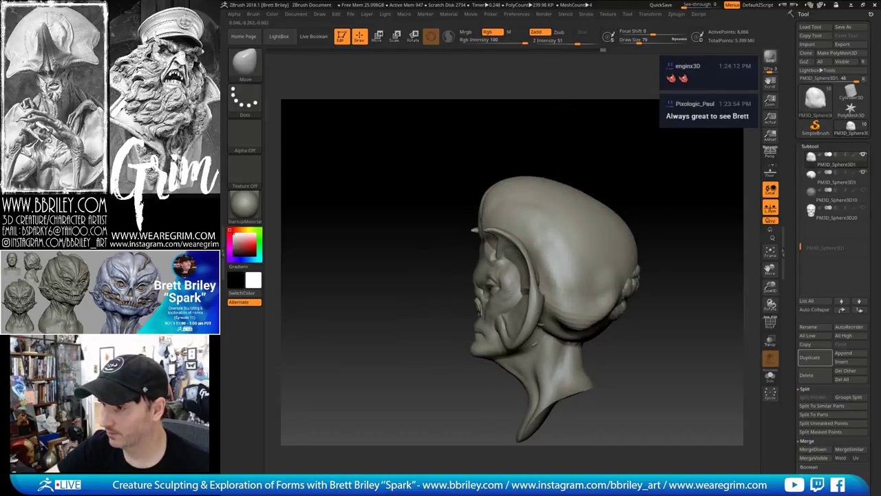
Widen the cranium's sides from the front with the Move brush at sizes 102 and 68
{"action": "mouse_move", "coordinate": [591, 163]}
{"action": "left_mouse_down"}
{"action": "mouse_move", "coordinate": [647, 175]}
{"action": "mouse_move", "coordinate": [631, 173]}
{"action": "mouse_move", "coordinate": [606, 199]}
{"action": "mouse_move", "coordinate": [643, 184]}
{"action": "left_mouse_up"}
{"action": "key", "text": "bracketright"}
{"action": "key", "text": "bracketright"}
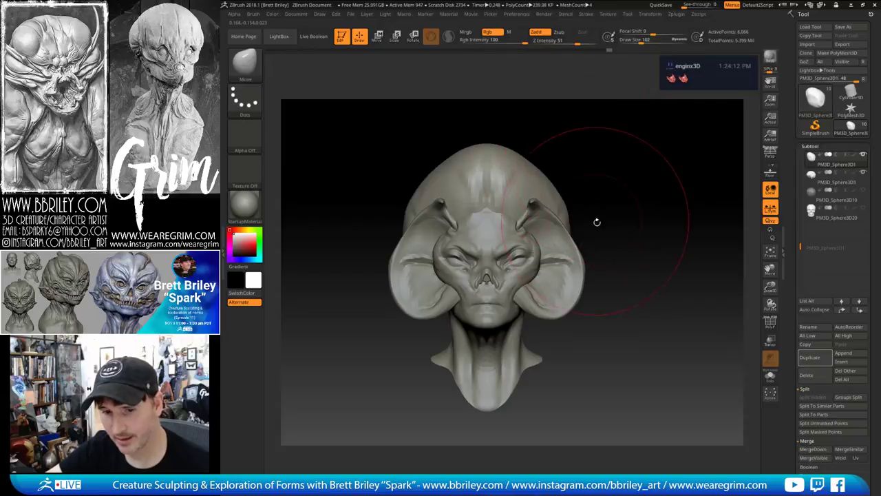
{"action": "mouse_move", "coordinate": [571, 233]}
{"action": "left_mouse_down"}
{"action": "mouse_move", "coordinate": [593, 238]}
{"action": "mouse_move", "coordinate": [577, 233]}
{"action": "left_mouse_up"}
{"action": "key", "text": "s"}
{"action": "left_click_drag", "start_coordinate": [577, 237], "coordinate": [579, 238]}
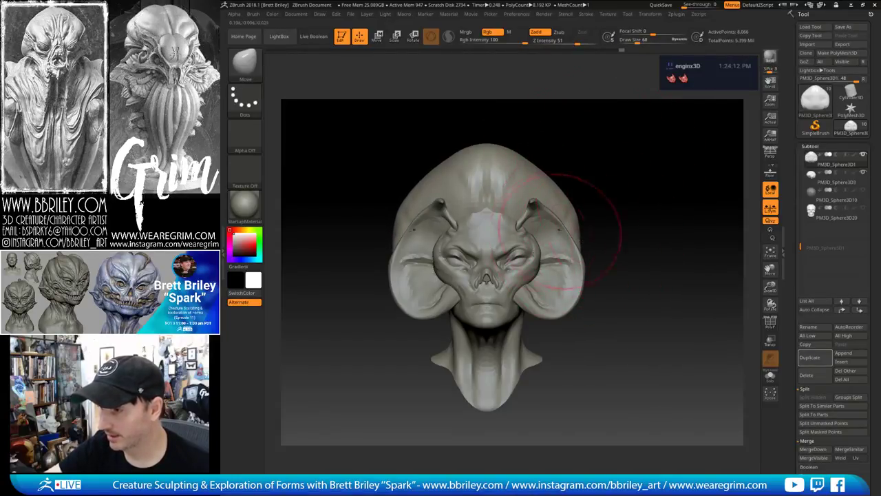
Round out the cranium's upper side contours from the front with the Move brush, starting at size 52
{"action": "key", "text": "bracketleft"}
{"action": "key", "text": "s"}
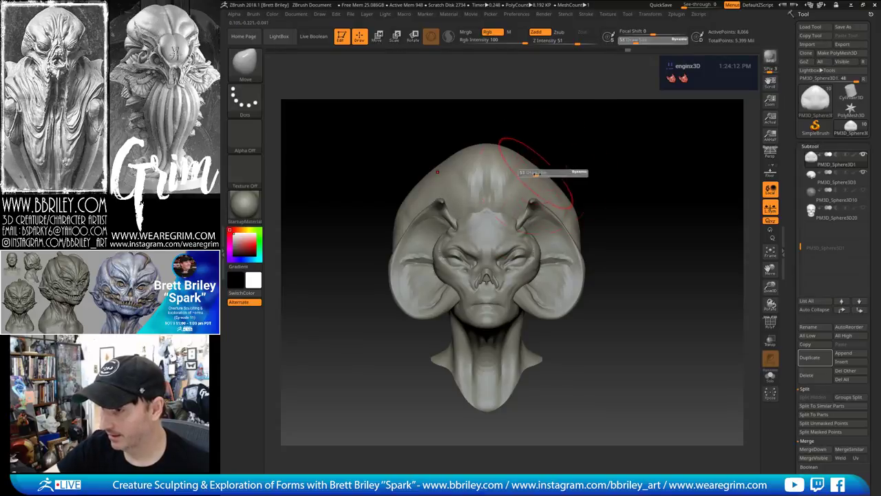
{"action": "left_click_drag", "start_coordinate": [533, 176], "coordinate": [538, 177]}
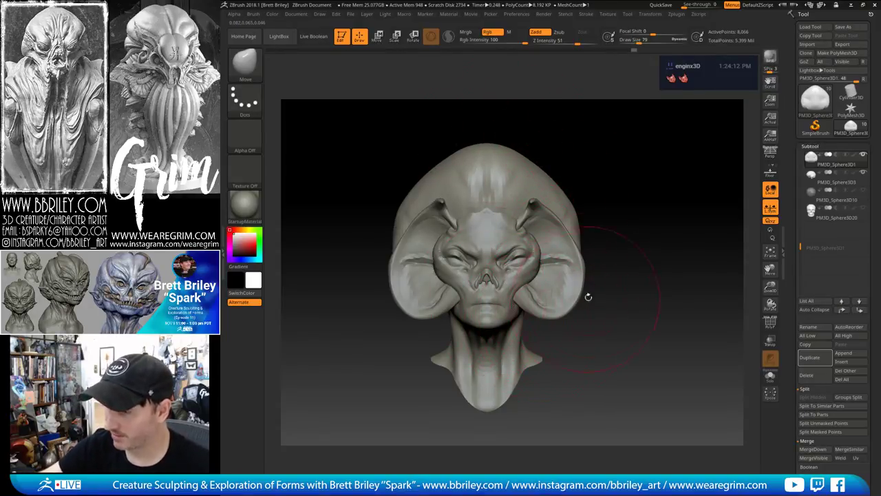
{"action": "mouse_move", "coordinate": [532, 167]}
{"action": "left_mouse_down"}
{"action": "mouse_move", "coordinate": [549, 155]}
{"action": "mouse_move", "coordinate": [539, 162]}
{"action": "left_mouse_up"}
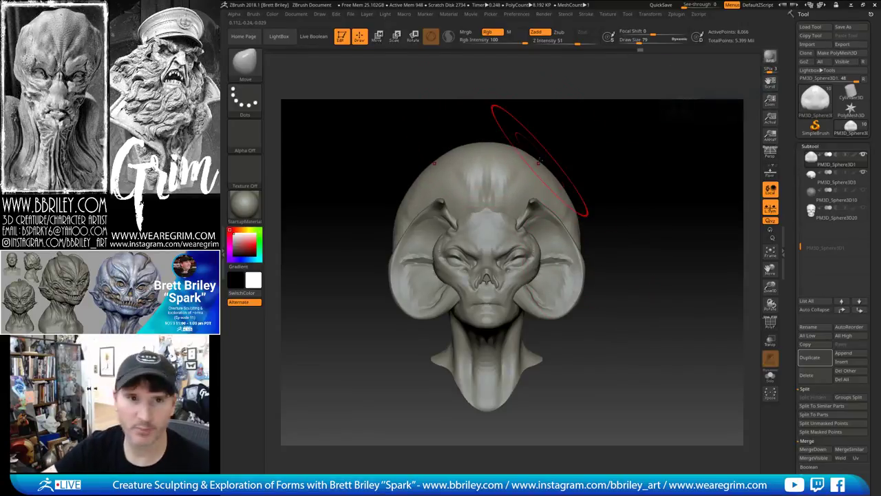
Build up rounded masses on the front of the cranium beside the central grooves with the Clay brush at size 27
{"action": "left_click_drag", "start_coordinate": [555, 131], "coordinate": [504, 134]}
{"action": "key", "text": "b"}
{"action": "key", "text": "c"}
{"action": "key", "text": "l"}
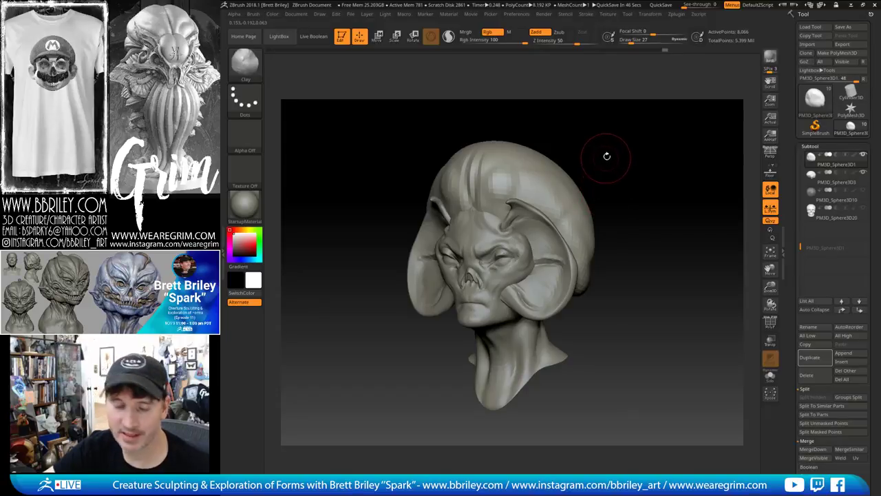
Carve creases into the cranium's lower front edge above the forehead with the DamStandard brush at size 18
{"action": "mouse_move", "coordinate": [606, 155]}
{"action": "left_mouse_down"}
{"action": "mouse_move", "coordinate": [594, 148]}
{"action": "mouse_move", "coordinate": [609, 189]}
{"action": "left_mouse_up"}
{"action": "key", "text": "b"}
{"action": "key", "text": "d"}
{"action": "key", "text": "s"}
{"action": "key", "text": "s"}
{"action": "left_click_drag", "start_coordinate": [504, 248], "coordinate": [499, 249]}
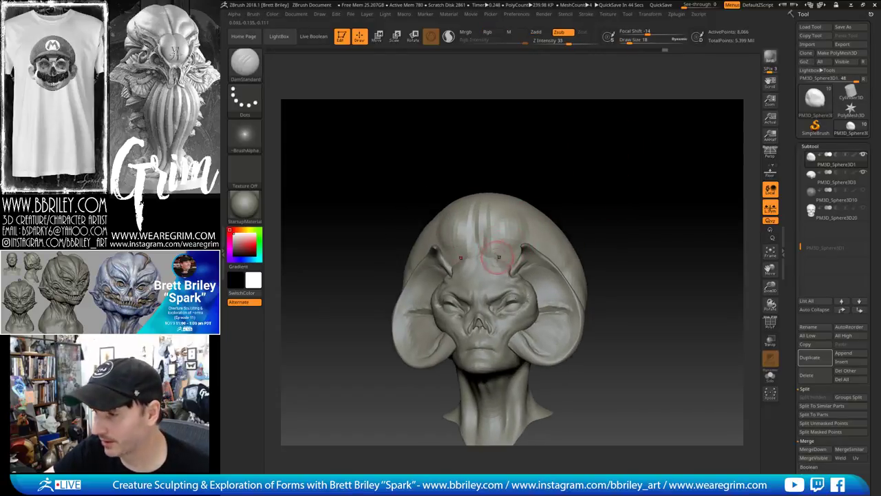
{"action": "mouse_move", "coordinate": [531, 221]}
{"action": "left_mouse_down"}
{"action": "mouse_move", "coordinate": [526, 238]}
{"action": "mouse_move", "coordinate": [542, 241]}
{"action": "left_mouse_up"}
{"action": "left_click_drag", "start_coordinate": [598, 234], "coordinate": [612, 233]}
Activate the Head_symmetry_thin1 subtool and refine its forehead with the DamStandard brush, reducing the size to 7
{"action": "left_click", "coordinate": [486, 272], "text": "alt"}
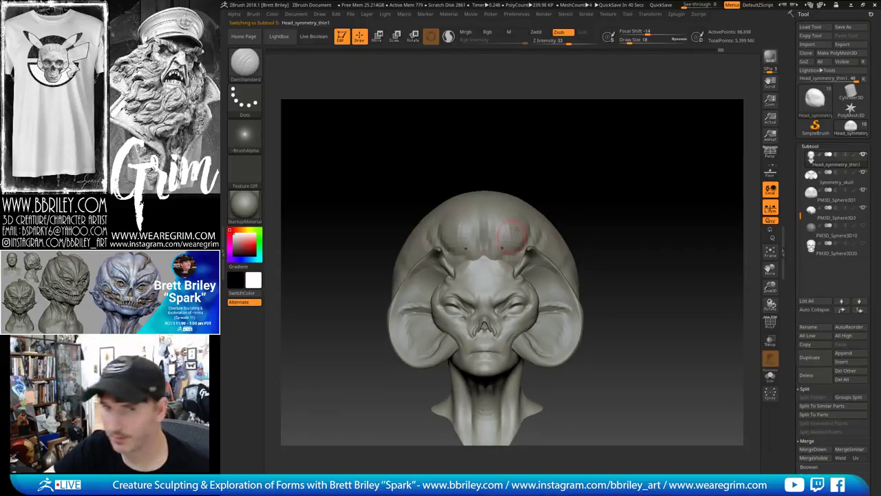
{"action": "left_click_drag", "start_coordinate": [575, 179], "coordinate": [560, 169]}
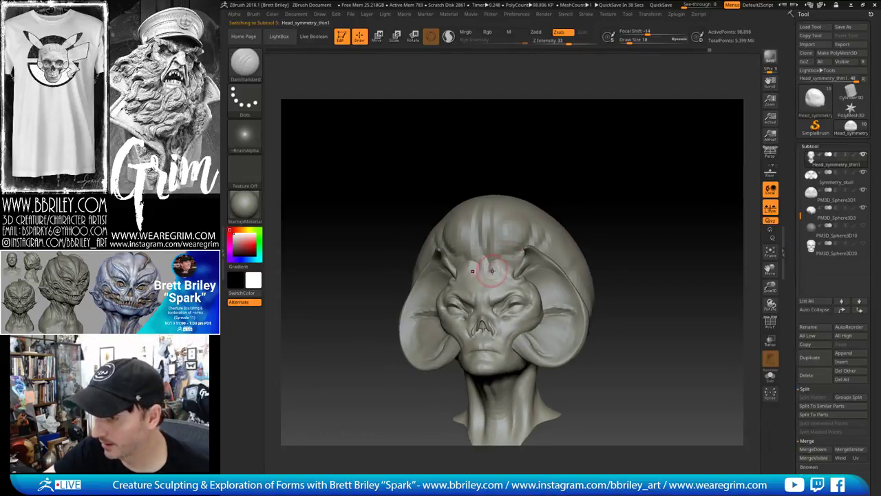
{"action": "key", "text": "bracketleft"}
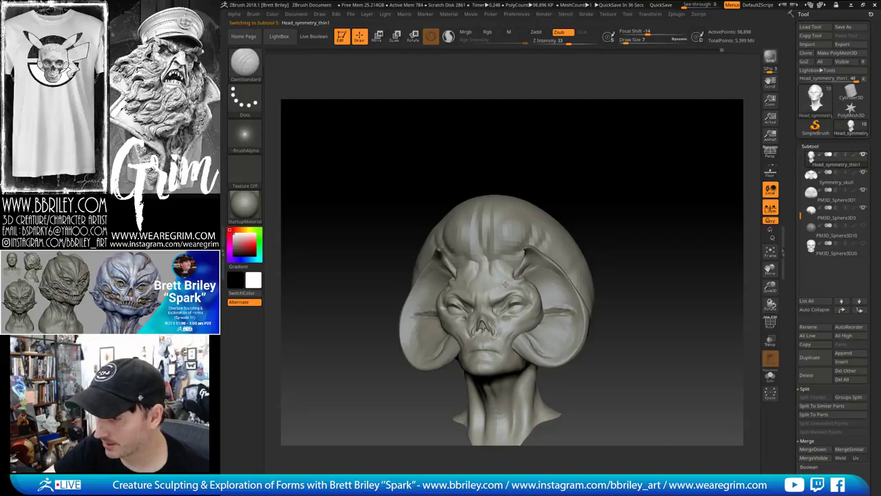
Reshape the centre of the forehead where it meets the cranium with the Move brush at sizes 29 and 15
{"action": "key", "text": "b"}
{"action": "key", "text": "m"}
{"action": "key", "text": "v"}
{"action": "mouse_move", "coordinate": [520, 183]}
{"action": "left_mouse_down"}
{"action": "mouse_move", "coordinate": [523, 153]}
{"action": "mouse_move", "coordinate": [508, 143]}
{"action": "left_mouse_up"}
{"action": "key", "text": "bracketright"}
{"action": "key", "text": "bracketright"}
{"action": "left_click_drag", "start_coordinate": [513, 159], "coordinate": [508, 159]}
{"action": "key", "text": "s"}
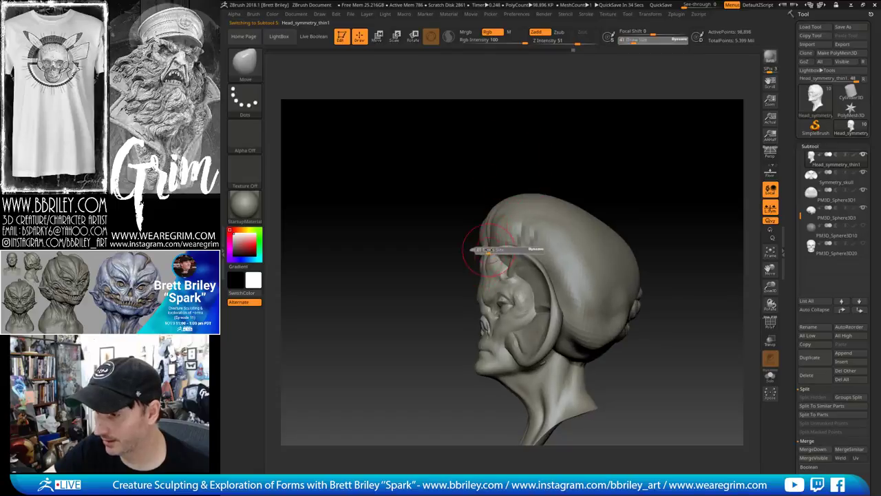
{"action": "left_click_drag", "start_coordinate": [493, 250], "coordinate": [488, 251]}
{"action": "left_click_drag", "start_coordinate": [525, 169], "coordinate": [481, 275], "text": "shift"}
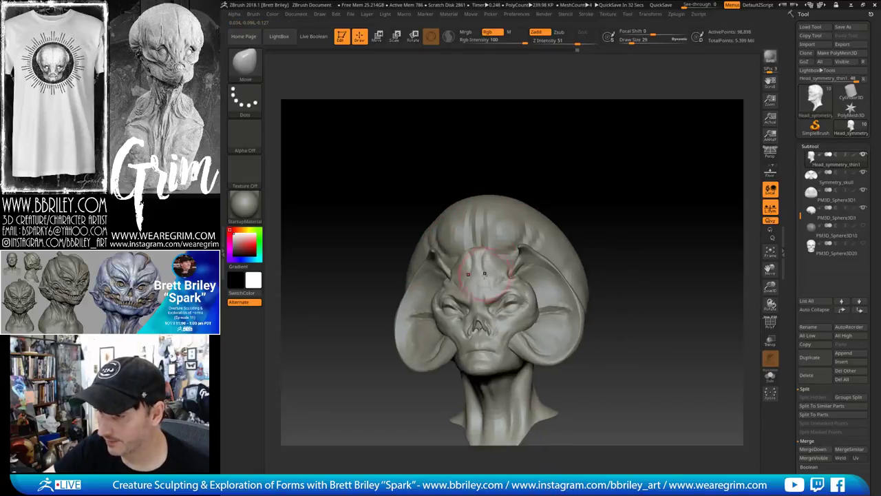
{"action": "left_click_drag", "start_coordinate": [497, 225], "coordinate": [499, 257], "text": "shift"}
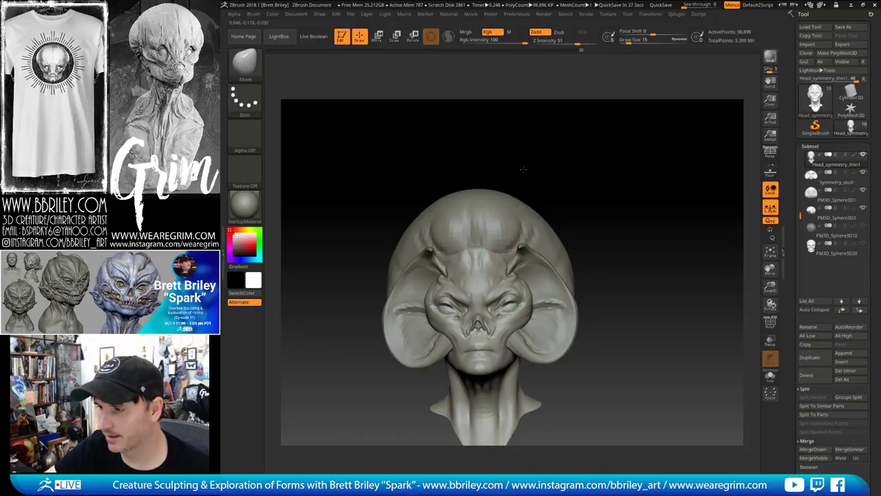
Activate the PM3D_Sphere3D1 cranium and adjust its lower front edge and profile with the Move brush at sizes 20 and 36
{"action": "left_click_drag", "start_coordinate": [509, 170], "coordinate": [501, 187]}
{"action": "left_click", "coordinate": [501, 187], "text": "alt"}
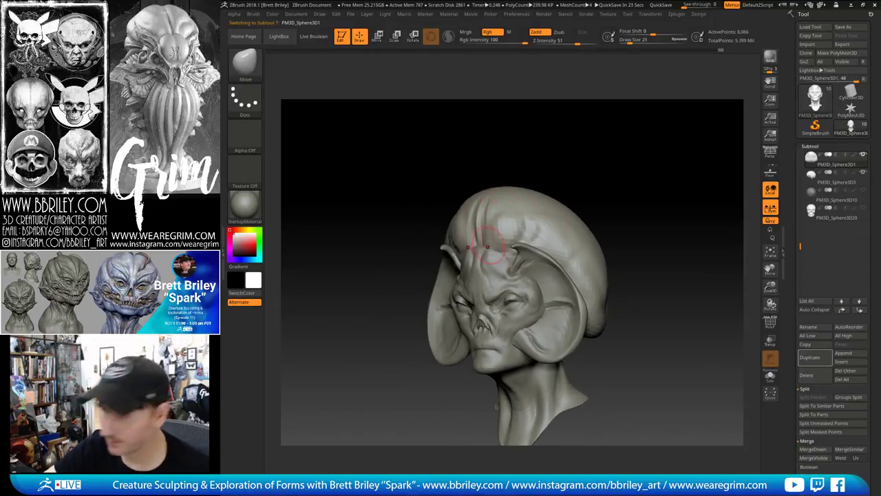
{"action": "key", "text": "s"}
{"action": "left_click", "coordinate": [486, 247]}
{"action": "left_click_drag", "start_coordinate": [489, 238], "coordinate": [478, 255]}
{"action": "key", "text": "s"}
{"action": "left_click", "coordinate": [477, 264]}
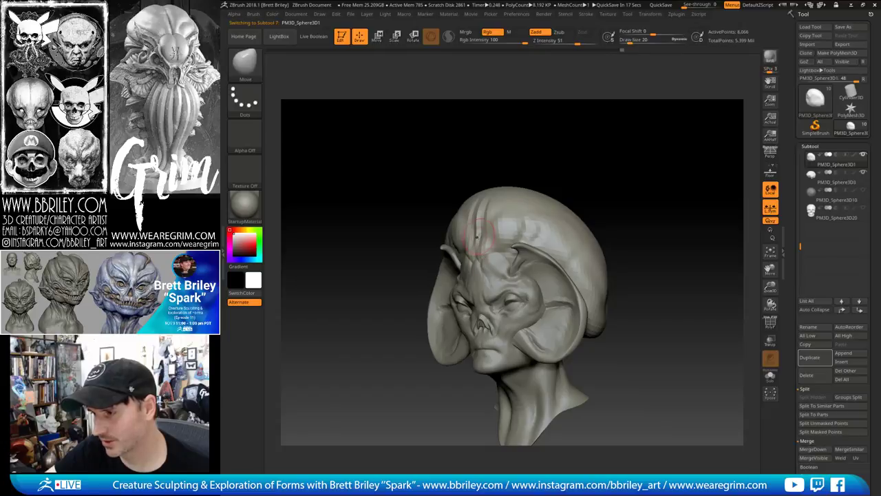
{"action": "left_click_drag", "start_coordinate": [478, 234], "coordinate": [482, 229]}
{"action": "left_click_drag", "start_coordinate": [516, 161], "coordinate": [497, 164]}
{"action": "left_click_drag", "start_coordinate": [471, 233], "coordinate": [476, 230]}
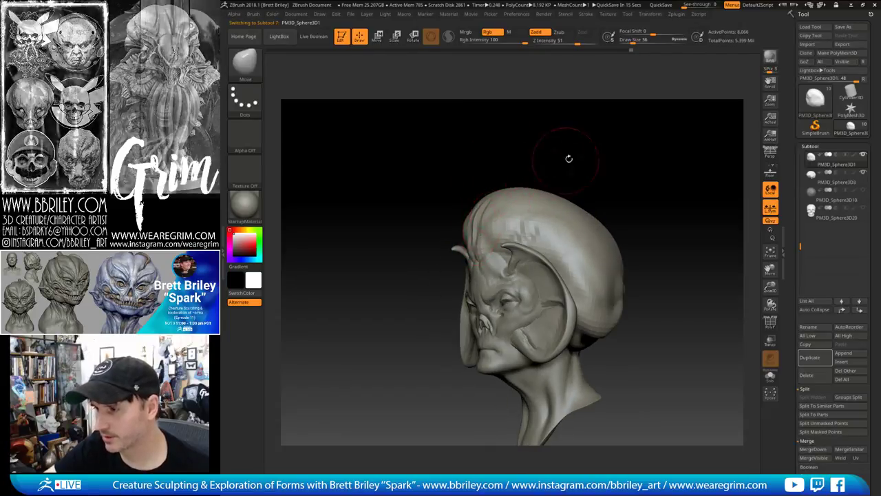
{"action": "mouse_move", "coordinate": [568, 158]}
{"action": "left_mouse_down"}
{"action": "mouse_move", "coordinate": [608, 160]}
{"action": "mouse_move", "coordinate": [599, 151]}
{"action": "left_mouse_up"}
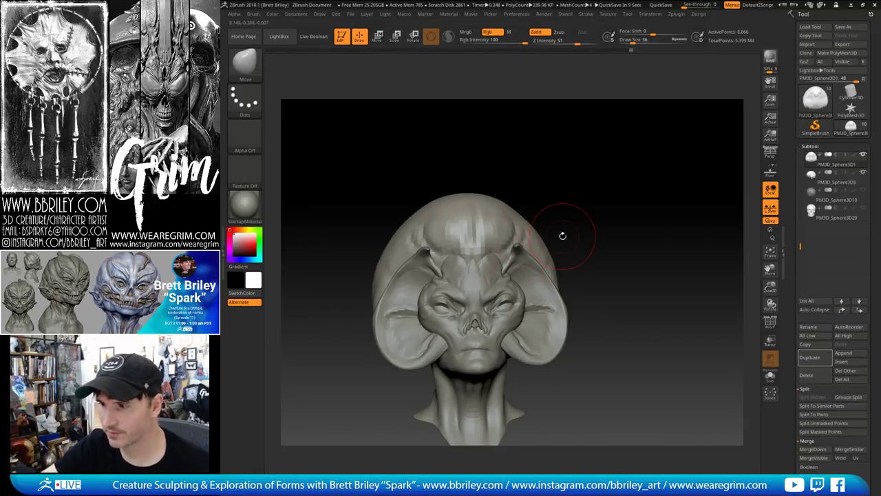
Carve recesses beside the cranium's front masses and toward the temples with the DamStandard brush at size 18
{"action": "mouse_move", "coordinate": [562, 235]}
{"action": "left_mouse_down"}
{"action": "mouse_move", "coordinate": [590, 165]}
{"action": "mouse_move", "coordinate": [583, 161]}
{"action": "mouse_move", "coordinate": [594, 173]}
{"action": "mouse_move", "coordinate": [551, 190]}
{"action": "left_mouse_up"}
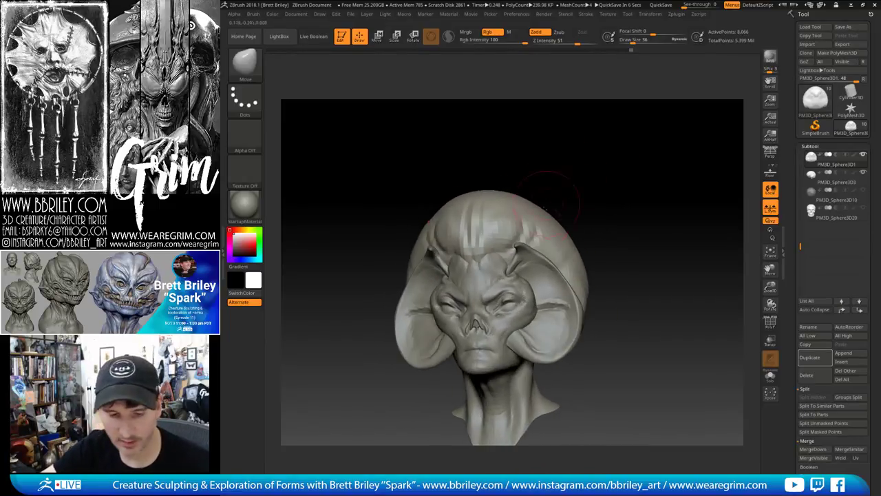
{"action": "key", "text": "b"}
{"action": "key", "text": "d"}
{"action": "key", "text": "s"}
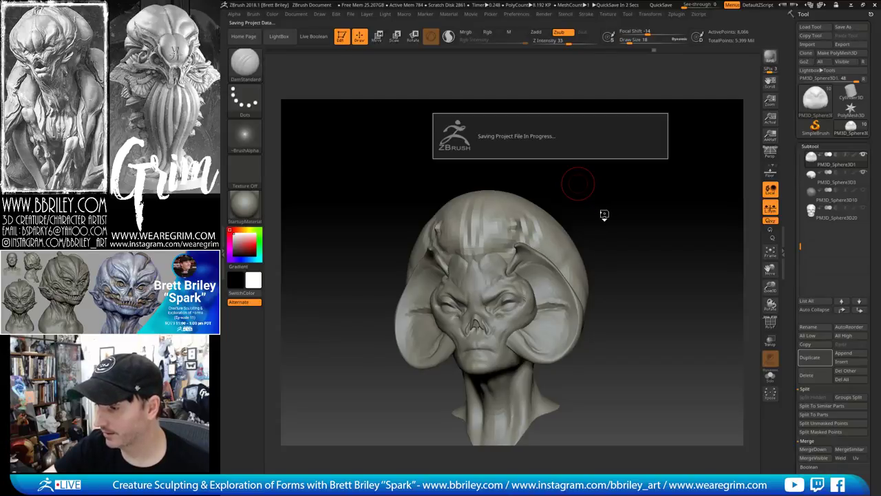
{"action": "mouse_move", "coordinate": [604, 214]}
{"action": "left_mouse_down"}
{"action": "mouse_move", "coordinate": [577, 196]}
{"action": "mouse_move", "coordinate": [513, 251]}
{"action": "left_mouse_up"}
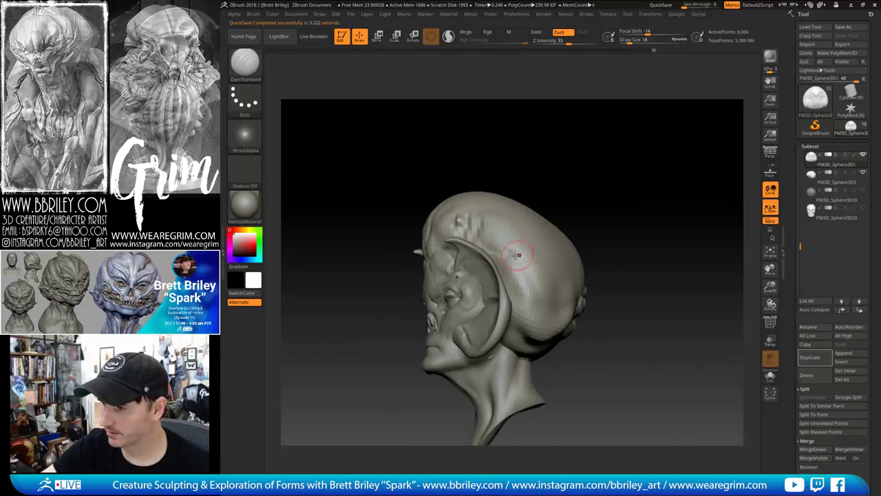
{"action": "left_click_drag", "start_coordinate": [533, 197], "coordinate": [620, 204]}
{"action": "left_click_drag", "start_coordinate": [542, 189], "coordinate": [472, 207]}
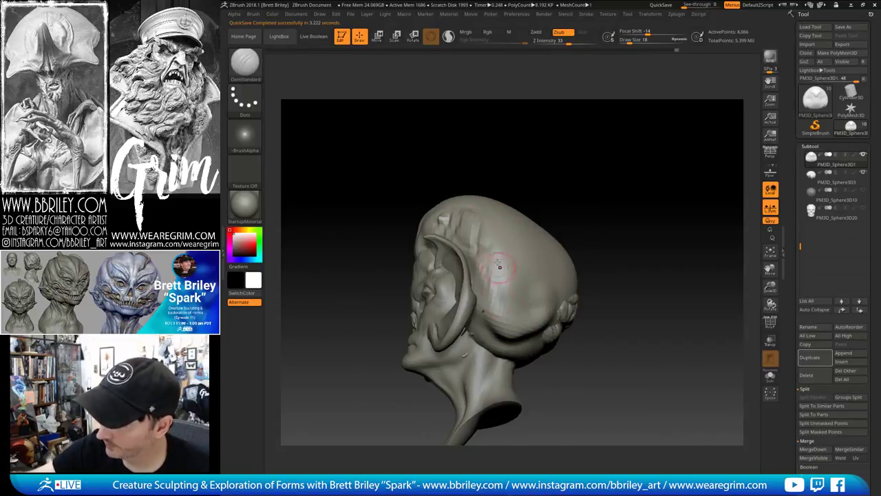
Carve curved folds along the cranium's lower side toward the back with the DamStandard brush at size 18
{"action": "left_click_drag", "start_coordinate": [499, 266], "coordinate": [513, 315]}
{"action": "left_click_drag", "start_coordinate": [608, 204], "coordinate": [582, 201]}
{"action": "left_click_drag", "start_coordinate": [521, 335], "coordinate": [562, 315]}
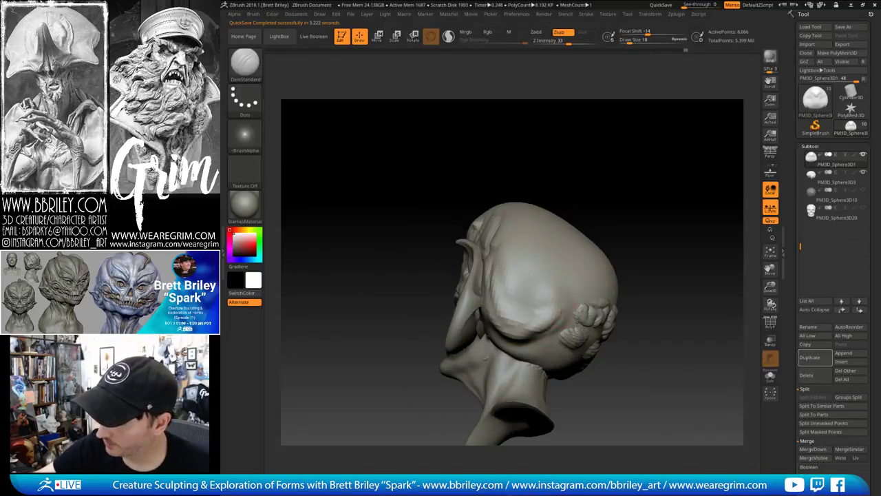
{"action": "mouse_move", "coordinate": [635, 218]}
{"action": "left_mouse_down"}
{"action": "mouse_move", "coordinate": [584, 203]}
{"action": "mouse_move", "coordinate": [595, 213]}
{"action": "mouse_move", "coordinate": [582, 198]}
{"action": "left_mouse_up"}
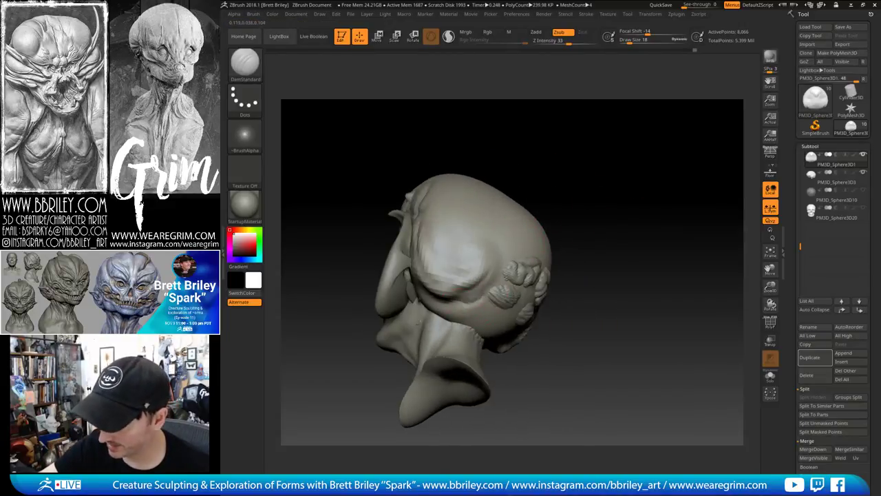
{"action": "left_click_drag", "start_coordinate": [471, 317], "coordinate": [491, 310]}
{"action": "left_click_drag", "start_coordinate": [523, 351], "coordinate": [519, 372]}
Reshape the cranium's lower back edge above the neck with the Move brush at sizes 36 and 27
{"action": "key", "text": "b"}
{"action": "key", "text": "m"}
{"action": "key", "text": "v"}
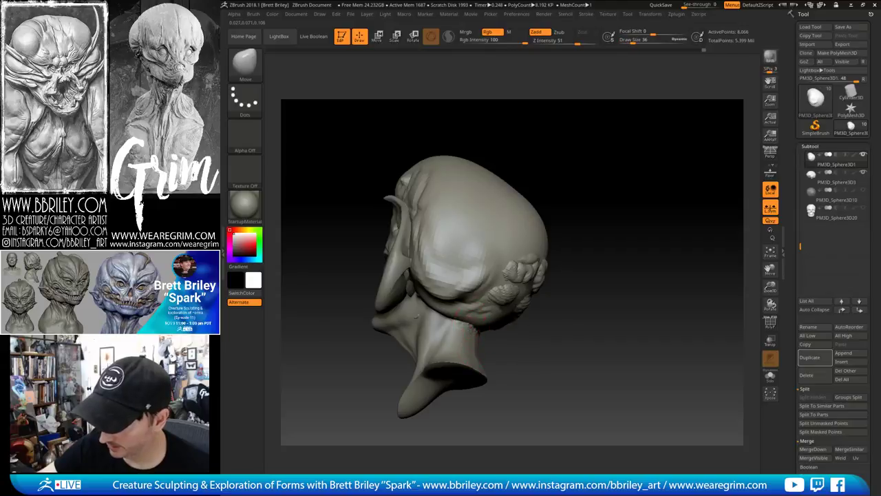
{"action": "left_click_drag", "start_coordinate": [470, 326], "coordinate": [489, 302]}
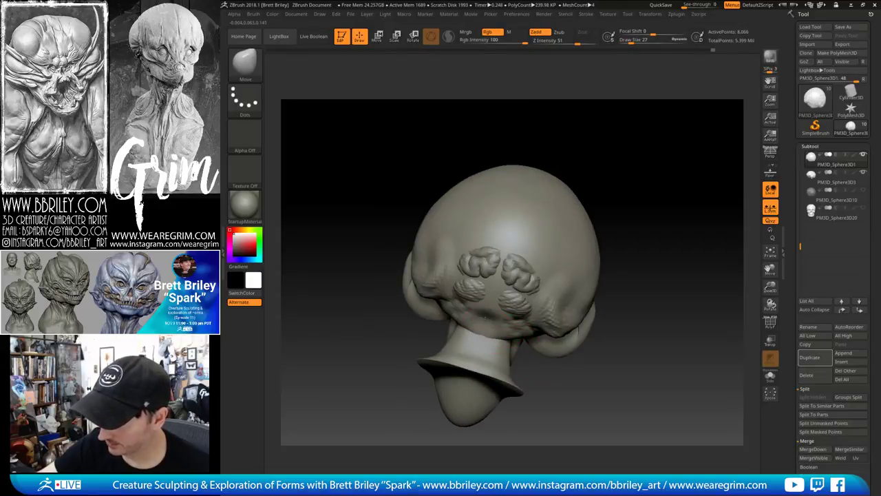
Cut folds into the cranium's lower back beside the textured lumps with the DamStandard brush at sizes 27 and 16
{"action": "left_click_drag", "start_coordinate": [624, 148], "coordinate": [584, 162]}
{"action": "key", "text": "b"}
{"action": "key", "text": "d"}
{"action": "key", "text": "s"}
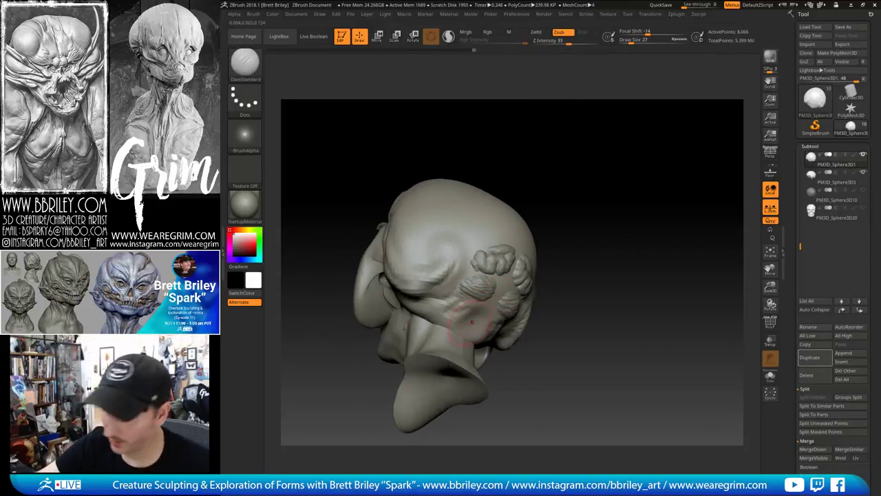
{"action": "left_click_drag", "start_coordinate": [466, 330], "coordinate": [479, 316]}
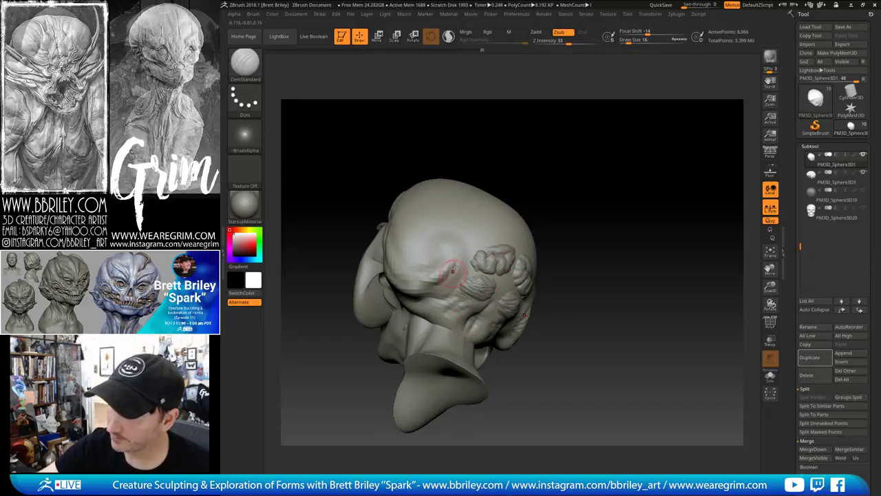
Carve a vertical centre groove down the back of the cranium with the DamStandard brush at size 16
{"action": "left_click_drag", "start_coordinate": [564, 189], "coordinate": [610, 213]}
{"action": "left_click_drag", "start_coordinate": [544, 193], "coordinate": [489, 206]}
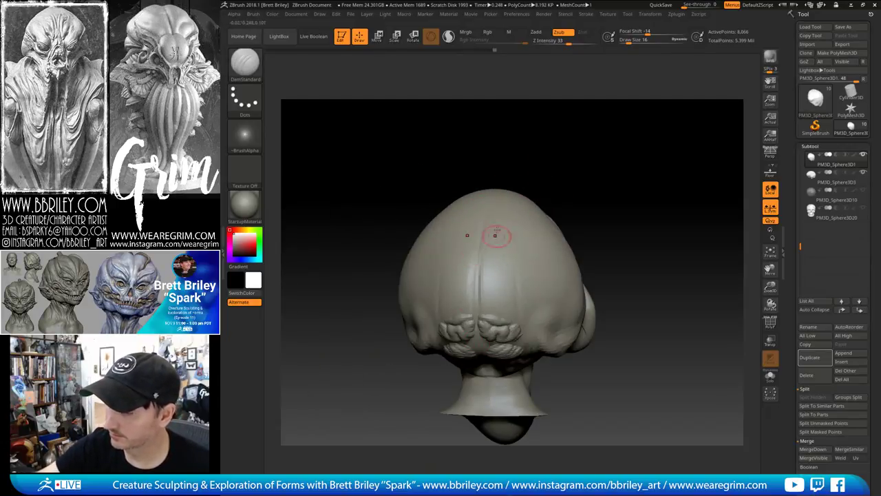
{"action": "left_click_drag", "start_coordinate": [575, 189], "coordinate": [540, 201]}
Build up volume beside the groove on the back of the cranium with the Clay brush at size 27
{"action": "key", "text": "b"}
{"action": "key", "text": "c"}
{"action": "key", "text": "l"}
{"action": "key", "text": "bracketright"}
{"action": "mouse_move", "coordinate": [506, 275]}
{"action": "left_mouse_down"}
{"action": "mouse_move", "coordinate": [516, 301]}
{"action": "mouse_move", "coordinate": [502, 257]}
{"action": "left_mouse_up"}
{"action": "mouse_move", "coordinate": [531, 263]}
{"action": "right_mouse_down"}
{"action": "mouse_move", "coordinate": [635, 206]}
{"action": "mouse_move", "coordinate": [641, 218]}
{"action": "mouse_move", "coordinate": [622, 207]}
{"action": "mouse_move", "coordinate": [641, 186]}
{"action": "right_mouse_up"}
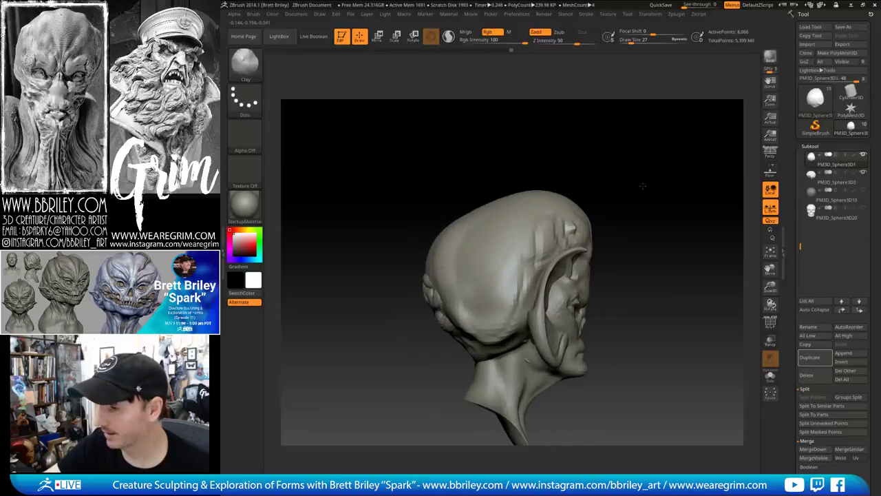
Adjust the cranium's upper back contour in side view with the Move brush at size 83
{"action": "key", "text": "b"}
{"action": "key", "text": "m"}
{"action": "key", "text": "v"}
{"action": "key", "text": "s"}
{"action": "mouse_move", "coordinate": [442, 231]}
{"action": "left_mouse_down"}
{"action": "mouse_move", "coordinate": [452, 234]}
{"action": "mouse_move", "coordinate": [432, 224]}
{"action": "left_mouse_up"}
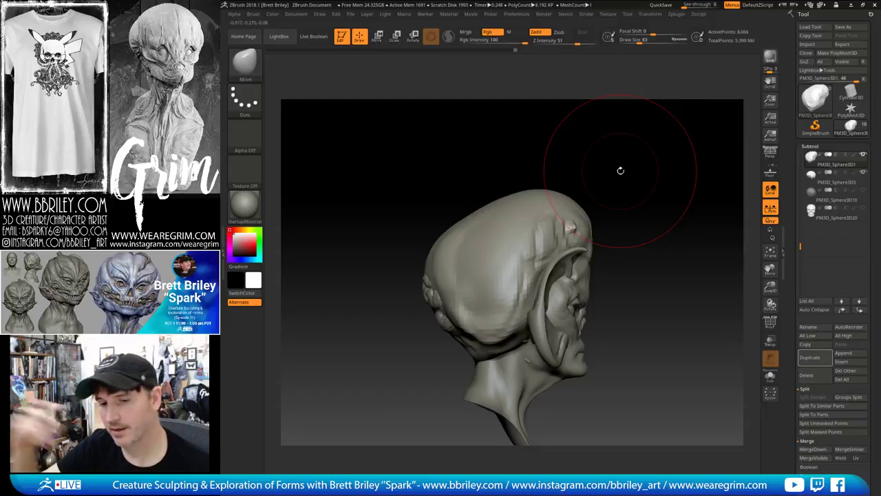
Subdivide the cranium mesh once, declining Dynamic Subdiv, and reduce the Move brush size to 62
{"action": "mouse_move", "coordinate": [618, 174]}
{"action": "left_mouse_down"}
{"action": "mouse_move", "coordinate": [627, 172]}
{"action": "mouse_move", "coordinate": [613, 172]}
{"action": "mouse_move", "coordinate": [613, 183]}
{"action": "mouse_move", "coordinate": [633, 161]}
{"action": "mouse_move", "coordinate": [571, 196]}
{"action": "left_mouse_up"}
{"action": "key", "text": "bracketleft"}
{"action": "key", "text": "bracketleft"}
{"action": "key", "text": "d"}
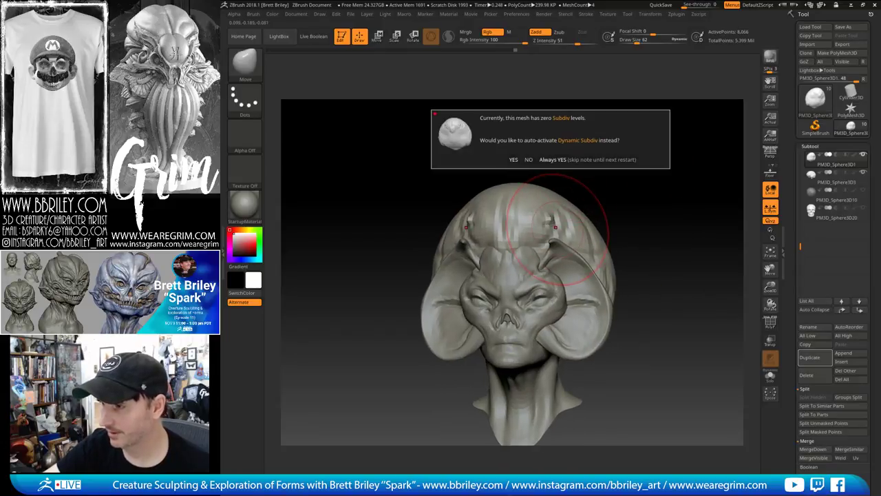
{"action": "left_click", "coordinate": [531, 160]}
{"action": "key", "text": "ctrl+d"}
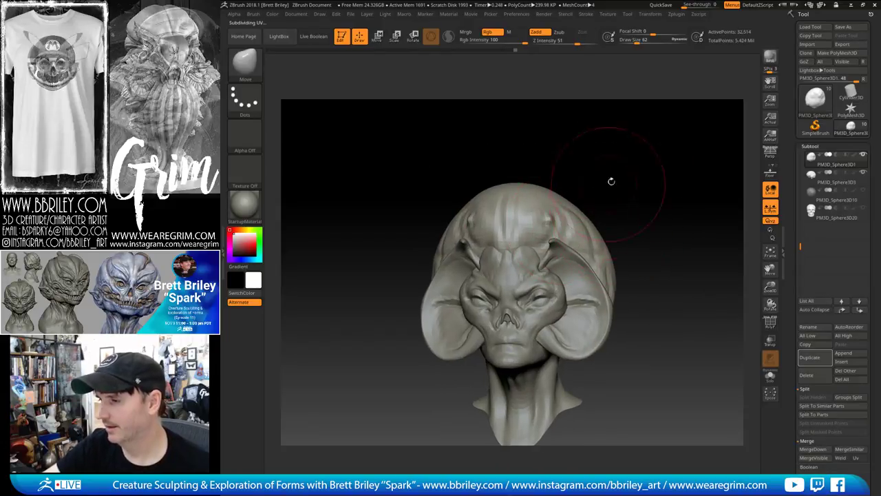
Switch to the DamStandard brush and set its size to 53 for the front of the subdivided cranium
{"action": "left_click_drag", "start_coordinate": [612, 181], "coordinate": [611, 195], "text": "alt"}
{"action": "key", "text": "b"}
{"action": "key", "text": "d"}
{"action": "key", "text": "s"}
{"action": "left_click", "coordinate": [630, 41]}
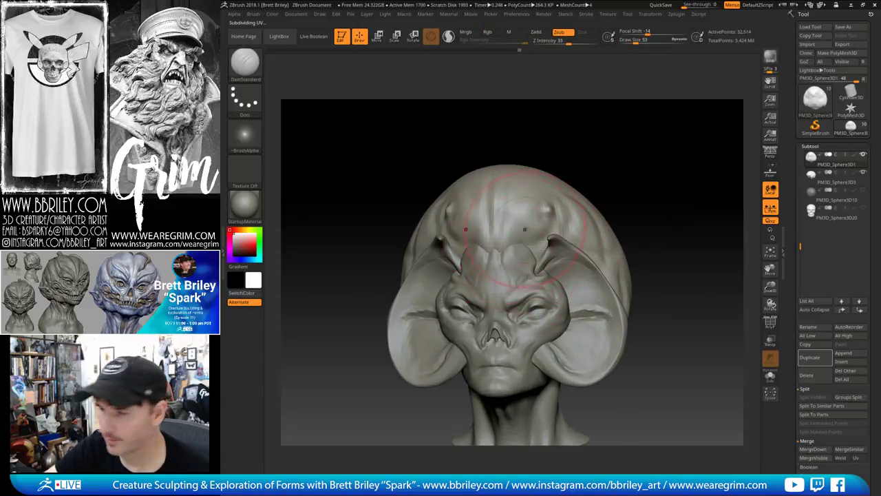
Build up the brow bulges across the front of the cranium with the Standard brush at draw size 10
{"action": "key", "text": "b"}
{"action": "key", "text": "s"}
{"action": "key", "text": "t"}
{"action": "key", "text": "s"}
{"action": "left_click", "coordinate": [503, 249]}
{"action": "mouse_move", "coordinate": [509, 245]}
{"action": "left_mouse_down"}
{"action": "mouse_move", "coordinate": [533, 231]}
{"action": "mouse_move", "coordinate": [550, 236]}
{"action": "mouse_move", "coordinate": [540, 249]}
{"action": "left_mouse_up"}
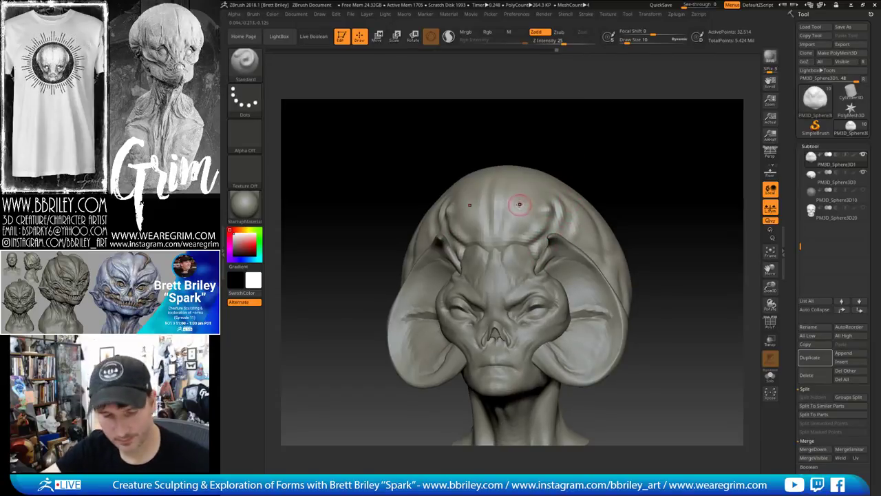
Carve creases between the brow bulges and down the center of the cranium with the DamStandard brush
{"action": "key", "text": "b"}
{"action": "key", "text": "d"}
{"action": "key", "text": "s"}
{"action": "left_click_drag", "start_coordinate": [527, 236], "coordinate": [509, 245]}
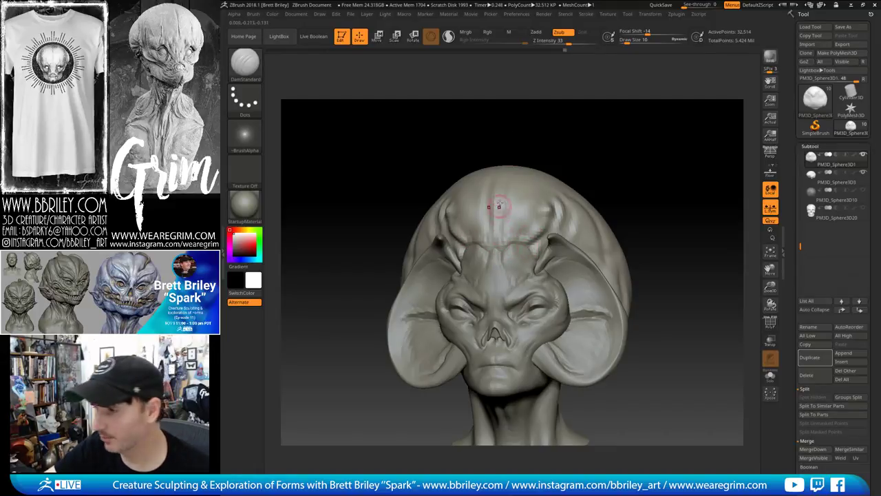
{"action": "left_click_drag", "start_coordinate": [498, 205], "coordinate": [499, 233]}
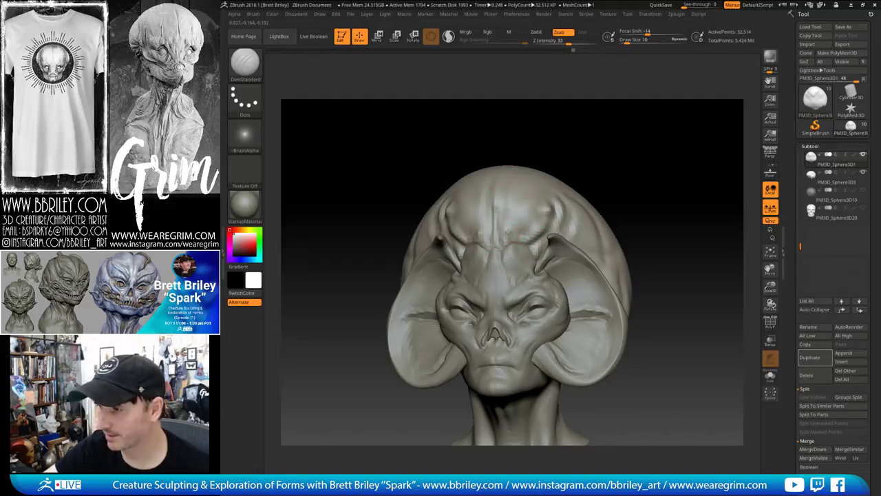
Select the Head_symmetry_thin1 subtool and push the forehead lobes upward with the Move brush at draw size 23
{"action": "mouse_move", "coordinate": [564, 164]}
{"action": "left_mouse_down"}
{"action": "mouse_move", "coordinate": [602, 153]}
{"action": "mouse_move", "coordinate": [597, 143]}
{"action": "mouse_move", "coordinate": [578, 143]}
{"action": "mouse_move", "coordinate": [574, 174]}
{"action": "left_mouse_up"}
{"action": "left_click", "coordinate": [506, 276], "text": "alt"}
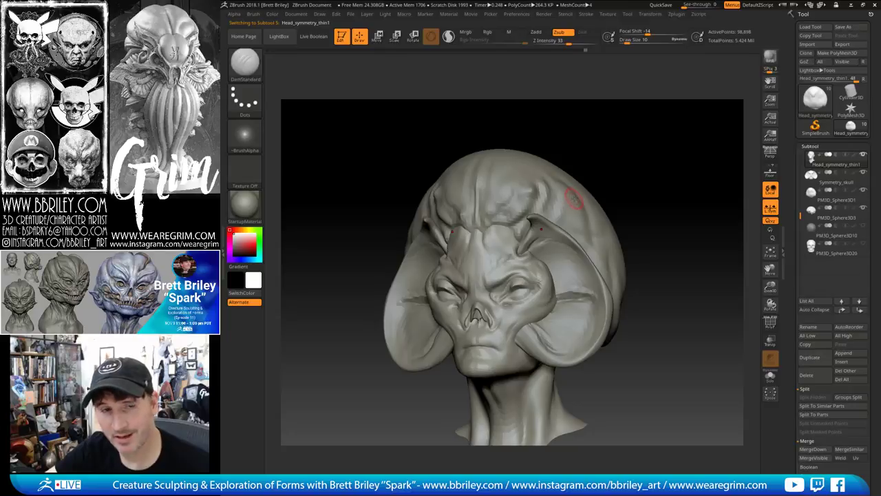
{"action": "left_click_drag", "start_coordinate": [584, 159], "coordinate": [577, 159]}
{"action": "key", "text": "b"}
{"action": "key", "text": "m"}
{"action": "key", "text": "v"}
{"action": "key", "text": "]"}
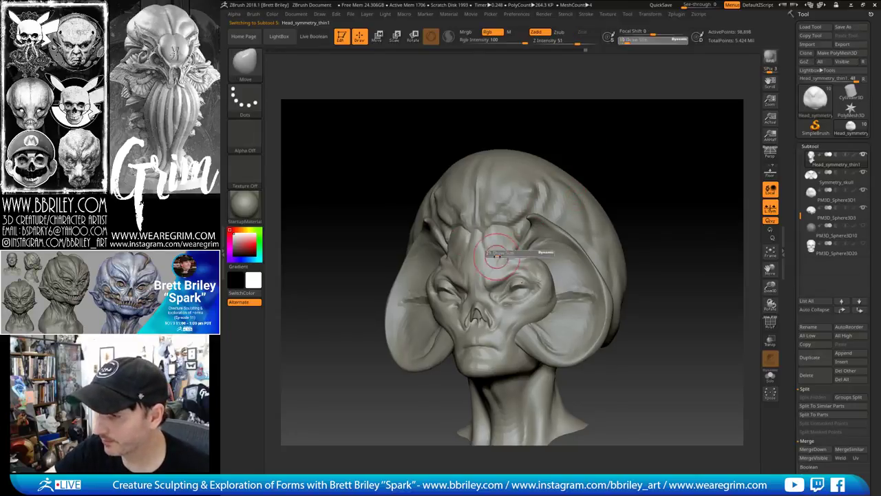
{"action": "left_click_drag", "start_coordinate": [506, 253], "coordinate": [494, 254]}
{"action": "left_click_drag", "start_coordinate": [580, 130], "coordinate": [545, 125]}
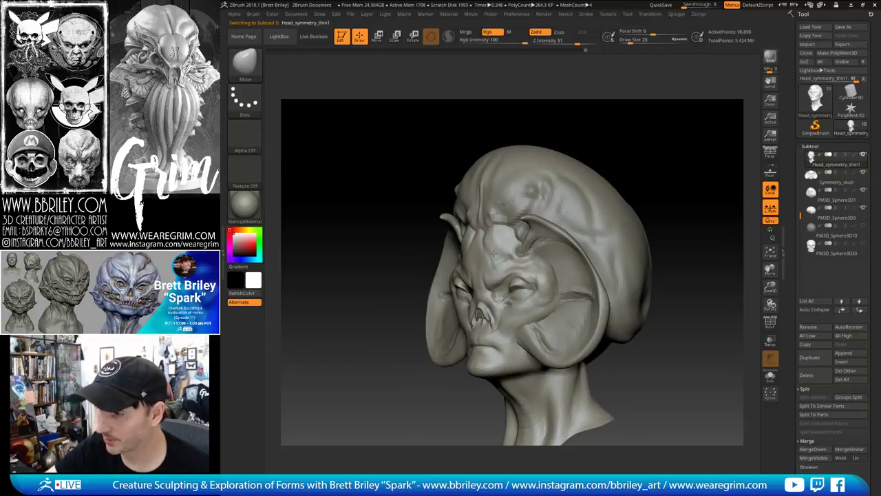
{"action": "mouse_move", "coordinate": [503, 252]}
{"action": "left_mouse_down"}
{"action": "mouse_move", "coordinate": [496, 253]}
{"action": "mouse_move", "coordinate": [503, 232]}
{"action": "left_mouse_up"}
Refine the upper contour of the forehead lobes beneath the cranium with the Move brush, starting at draw size 13
{"action": "key", "text": "["}
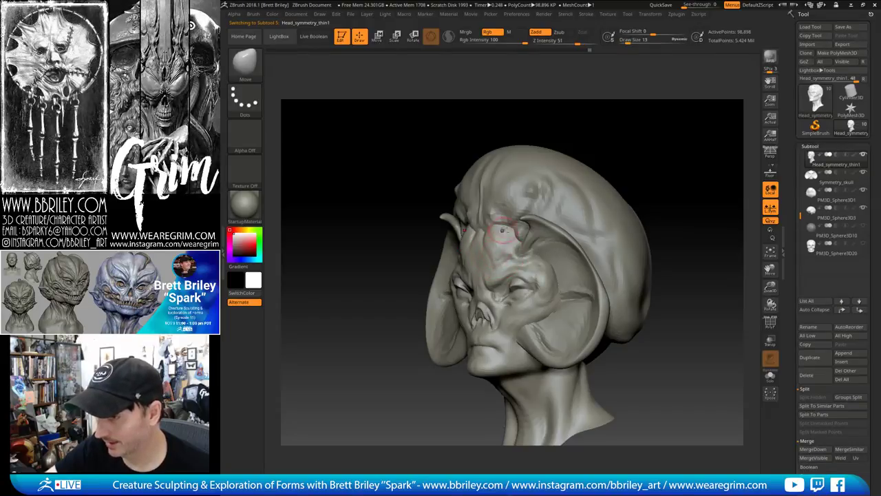
{"action": "left_click_drag", "start_coordinate": [575, 131], "coordinate": [610, 130]}
{"action": "left_click_drag", "start_coordinate": [506, 238], "coordinate": [500, 235]}
{"action": "key", "text": "s"}
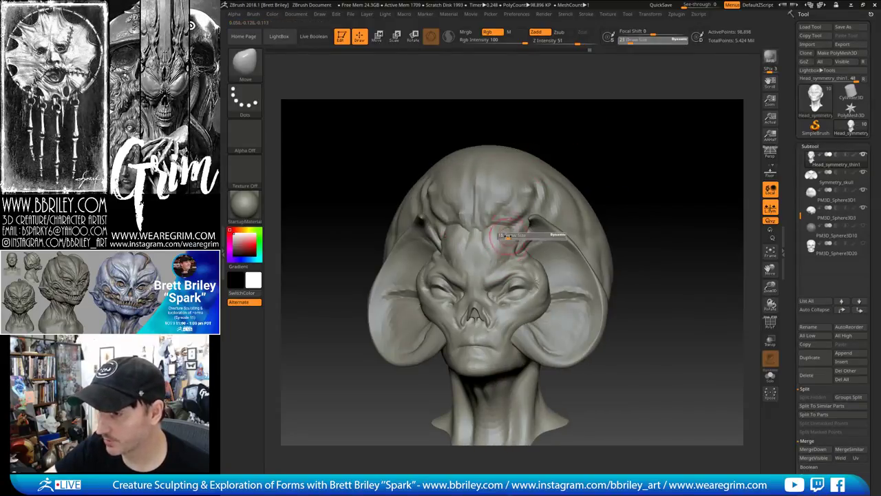
{"action": "left_click", "coordinate": [510, 235]}
Carve small creases into the sides of the forehead lobes with the DamStandard brush at draw size 6
{"action": "left_click_drag", "start_coordinate": [581, 129], "coordinate": [558, 144]}
{"action": "key", "text": "b"}
{"action": "key", "text": "d"}
{"action": "key", "text": "s"}
{"action": "key", "text": "s"}
{"action": "left_click", "coordinate": [497, 251]}
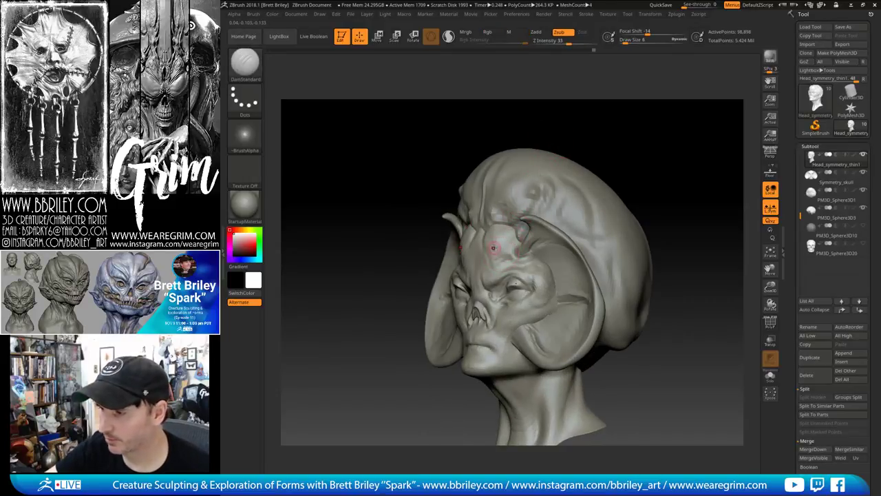
{"action": "left_click_drag", "start_coordinate": [495, 248], "coordinate": [499, 256]}
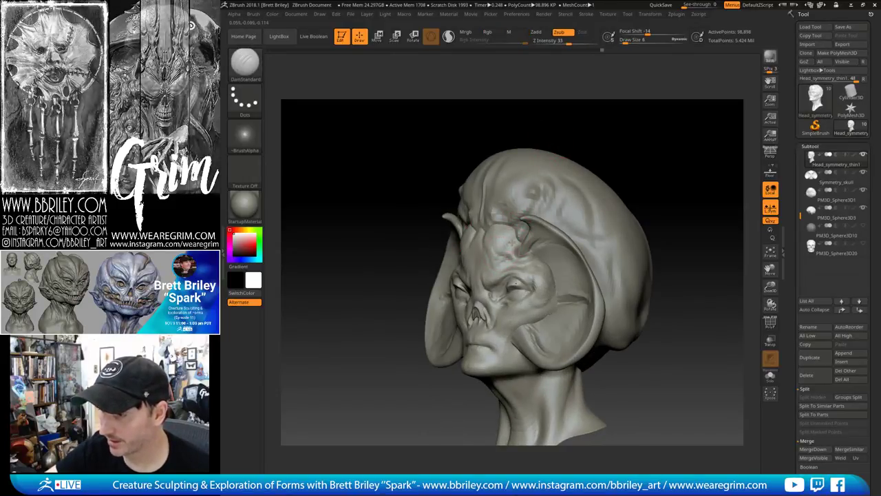
Build up fine raised folds along the forehead lobes with the Standard brush at draw size 5
{"action": "left_click_drag", "start_coordinate": [629, 123], "coordinate": [595, 155], "text": "shift"}
{"action": "key", "text": "b"}
{"action": "key", "text": "s"}
{"action": "key", "text": "t"}
{"action": "key", "text": "s"}
{"action": "left_click", "coordinate": [516, 253]}
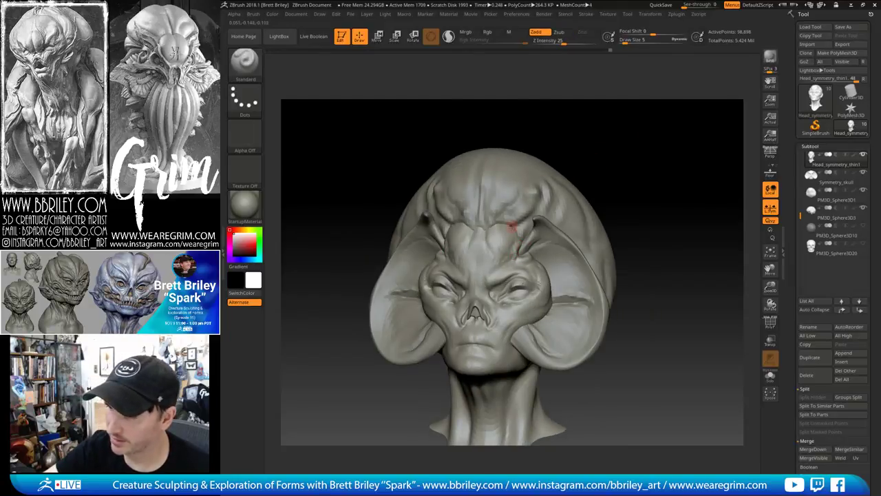
{"action": "left_click_drag", "start_coordinate": [613, 147], "coordinate": [527, 266]}
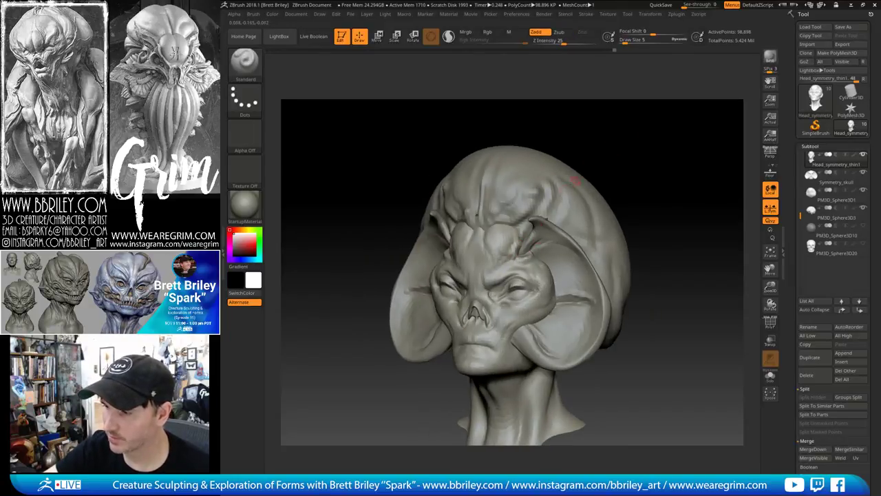
Cut wrinkles into the face around the eyes and cheeks with DamStandard, raising the draw size to 7
{"action": "key", "text": "b"}
{"action": "key", "text": "d"}
{"action": "key", "text": "s"}
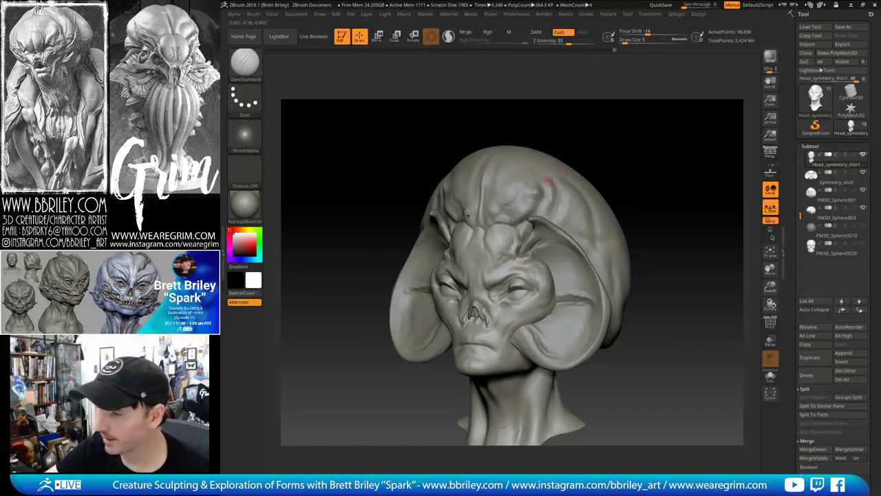
{"action": "mouse_move", "coordinate": [598, 142]}
{"action": "left_mouse_down", "text": "shift"}
{"action": "mouse_move", "coordinate": [606, 137]}
{"action": "mouse_move", "coordinate": [556, 158]}
{"action": "left_mouse_up", "text": "shift"}
{"action": "key", "text": "]"}
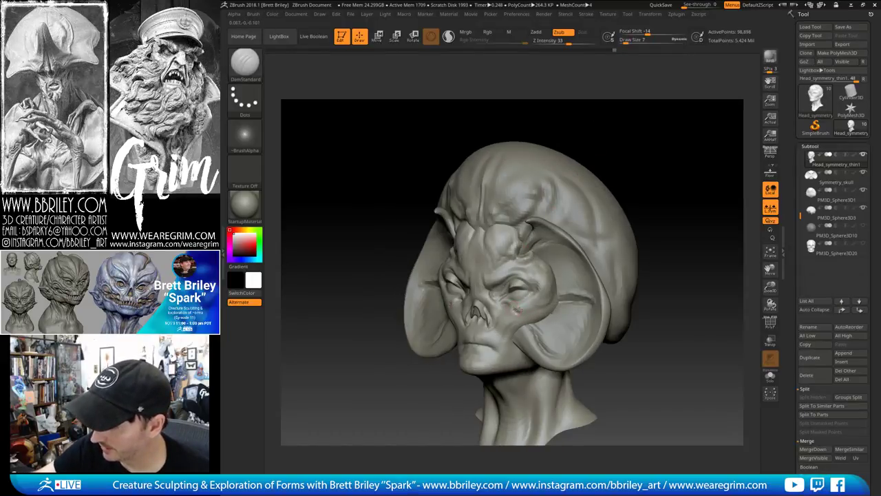
Add raised skin folds around the outer eyes and cheekbones with the Standard brush at draw size 7
{"action": "key", "text": "b"}
{"action": "key", "text": "s"}
{"action": "key", "text": "t"}
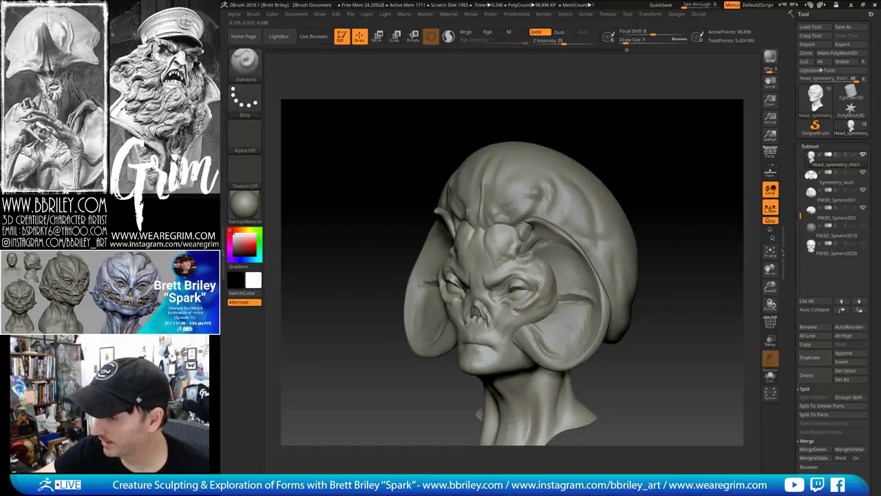
{"action": "mouse_move", "coordinate": [629, 166]}
{"action": "left_mouse_down"}
{"action": "mouse_move", "coordinate": [665, 165]}
{"action": "mouse_move", "coordinate": [669, 127]}
{"action": "left_mouse_up"}
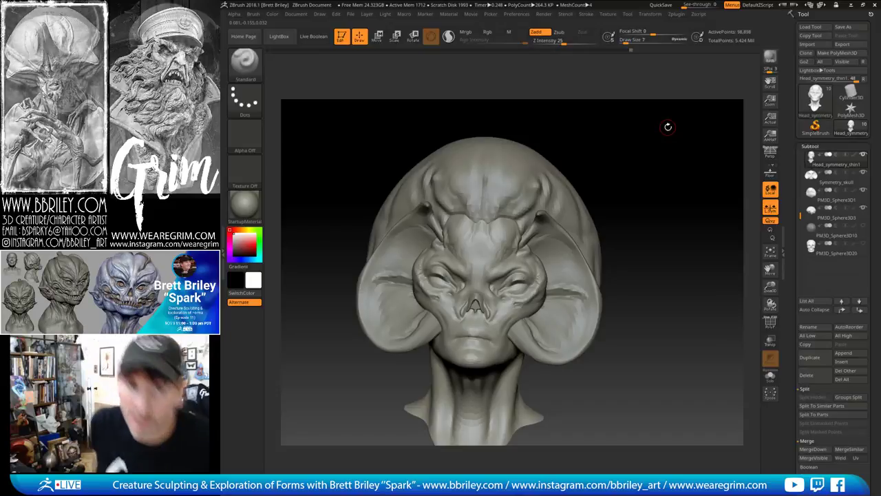
{"action": "left_click_drag", "start_coordinate": [668, 126], "coordinate": [630, 168], "text": "shift"}
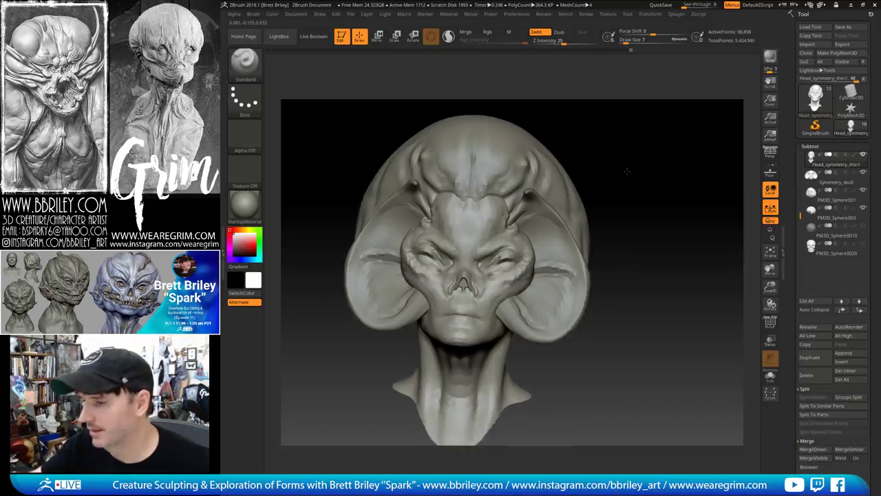
Select the Symmetry_skull subtool and reshape the lower inner corners of the ear flaps beside the jaw with the Move brush
{"action": "left_click", "coordinate": [520, 312], "text": "alt"}
{"action": "key", "text": "b"}
{"action": "key", "text": "m"}
{"action": "key", "text": "v"}
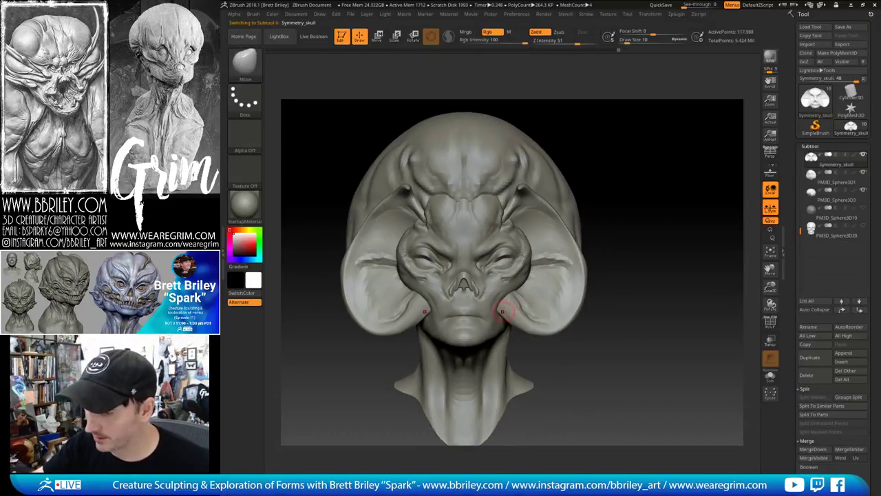
{"action": "key", "text": "bracketleft"}
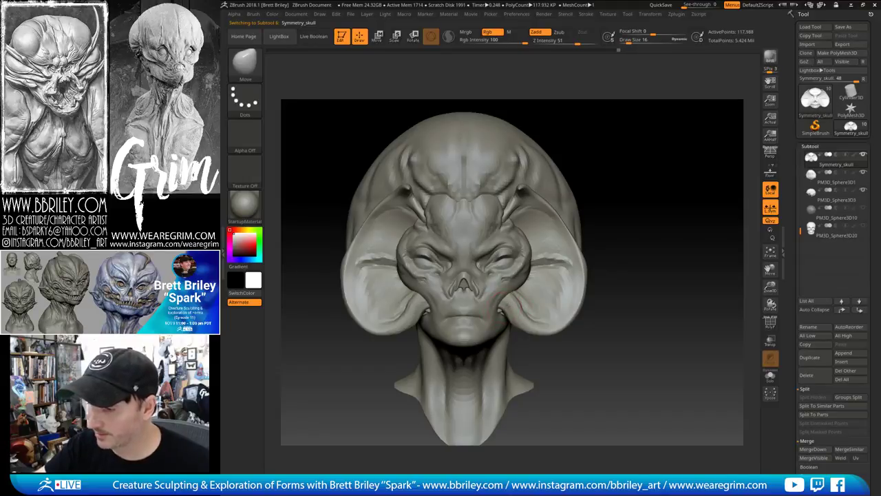
{"action": "key", "text": "bracketleft"}
{"action": "key", "text": "bracketright"}
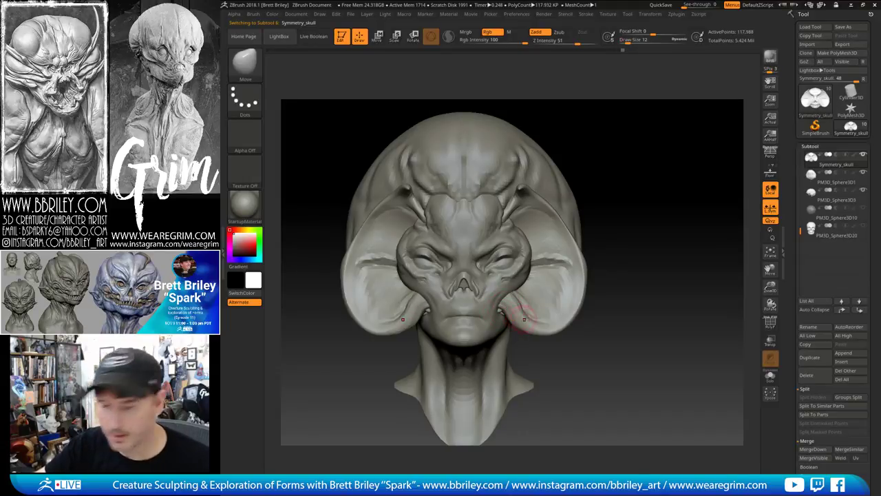
{"action": "key", "text": "bracketleft"}
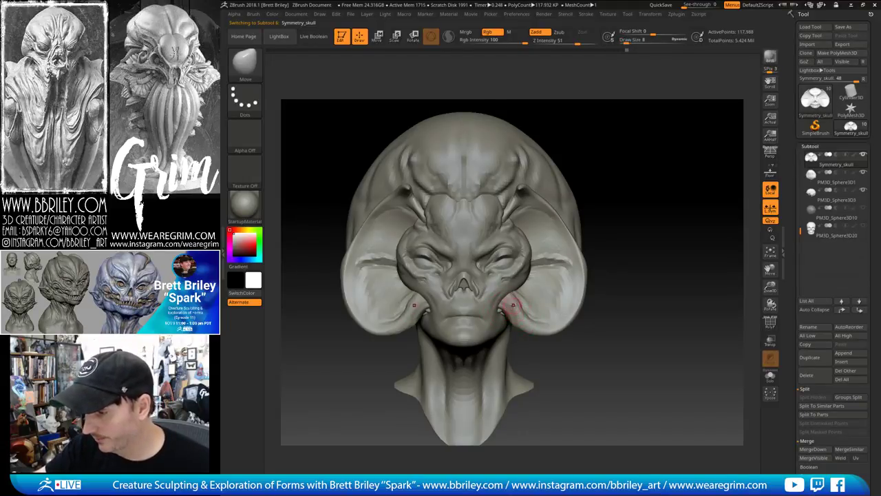
Fill the lower inner ear folds with the Clay brush at draw size 5 and smooth them
{"action": "key", "text": "b"}
{"action": "key", "text": "t"}
{"action": "key", "text": "d"}
{"action": "key", "text": "b"}
{"action": "key", "text": "c"}
{"action": "key", "text": "l"}
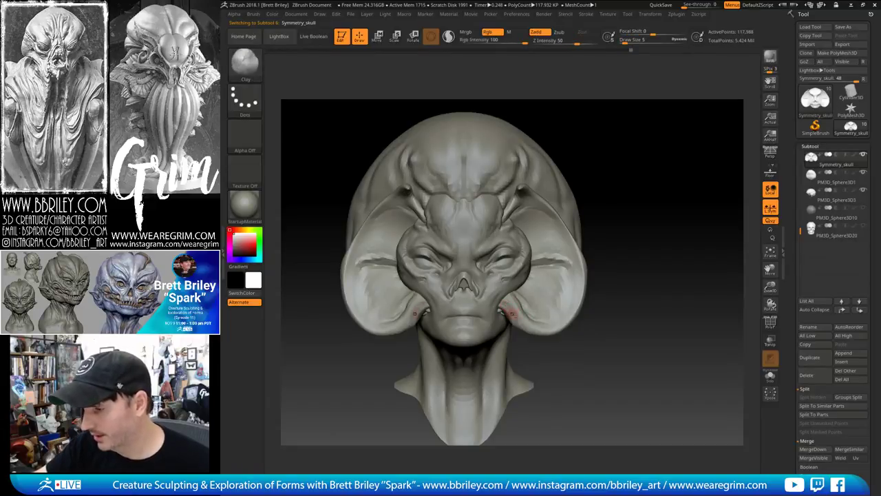
{"action": "key", "text": "shift"}
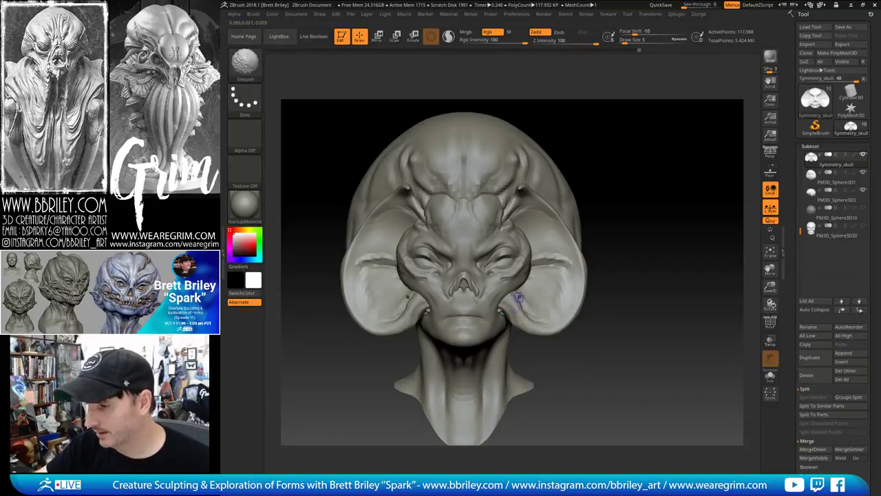
{"action": "left_click_drag", "start_coordinate": [519, 298], "coordinate": [515, 293], "text": "shift"}
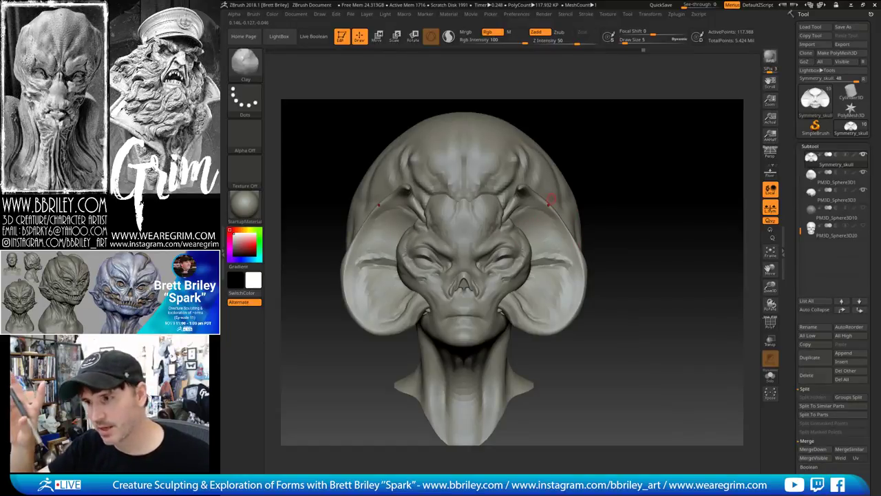
Adjust the upper outline of the ear flaps with the Move brush at draw size 47
{"action": "key", "text": "b"}
{"action": "key", "text": "m"}
{"action": "key", "text": "v"}
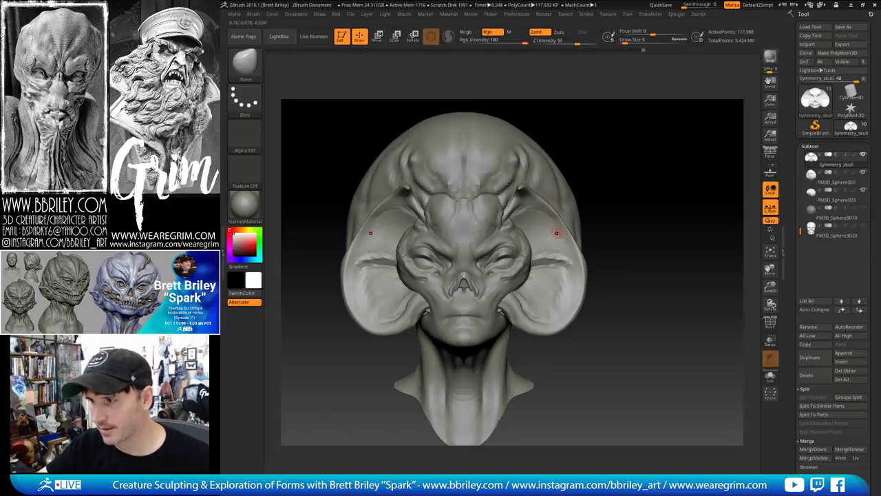
{"action": "key", "text": "s"}
{"action": "mouse_move", "coordinate": [557, 235]}
{"action": "left_mouse_down"}
{"action": "mouse_move", "coordinate": [570, 235]}
{"action": "mouse_move", "coordinate": [563, 230]}
{"action": "left_mouse_up"}
{"action": "key", "text": "s"}
{"action": "key", "text": "s"}
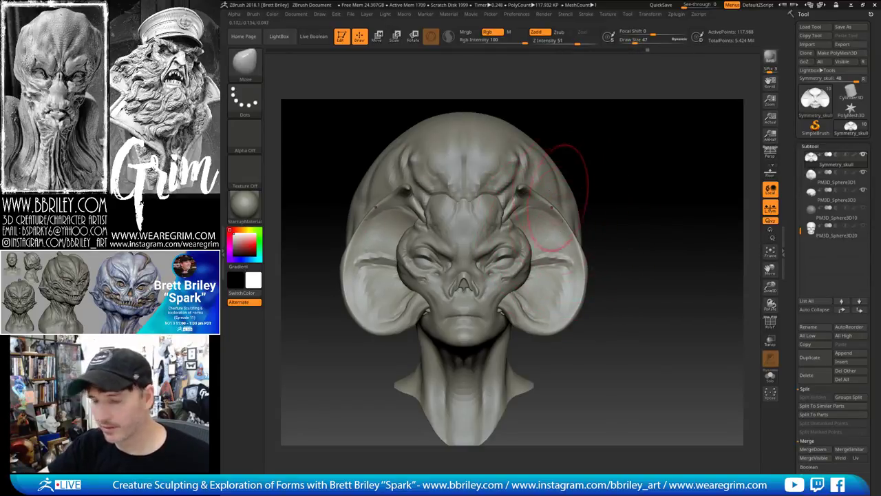
Carve a groove inside the upper ear rims with DamStandard at draw size 8 and build up the edge with Standard
{"action": "key", "text": "b"}
{"action": "key", "text": "d"}
{"action": "key", "text": "s"}
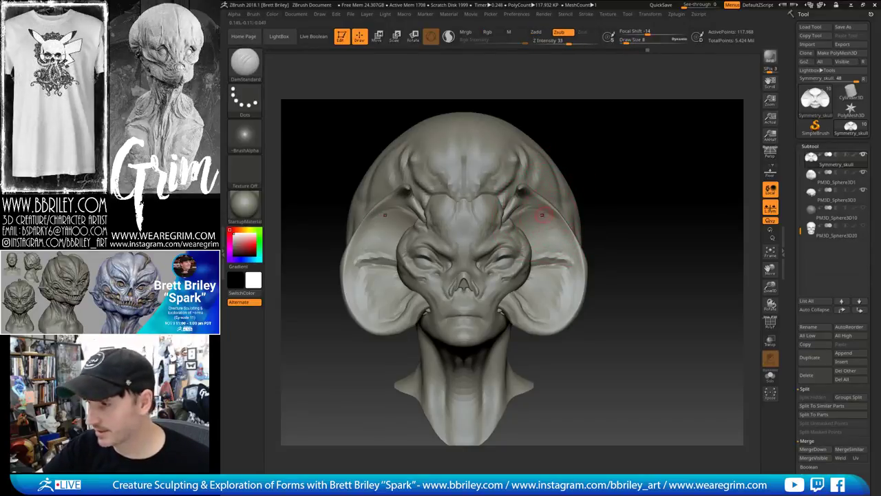
{"action": "key", "text": "b"}
{"action": "key", "text": "s"}
{"action": "key", "text": "t"}
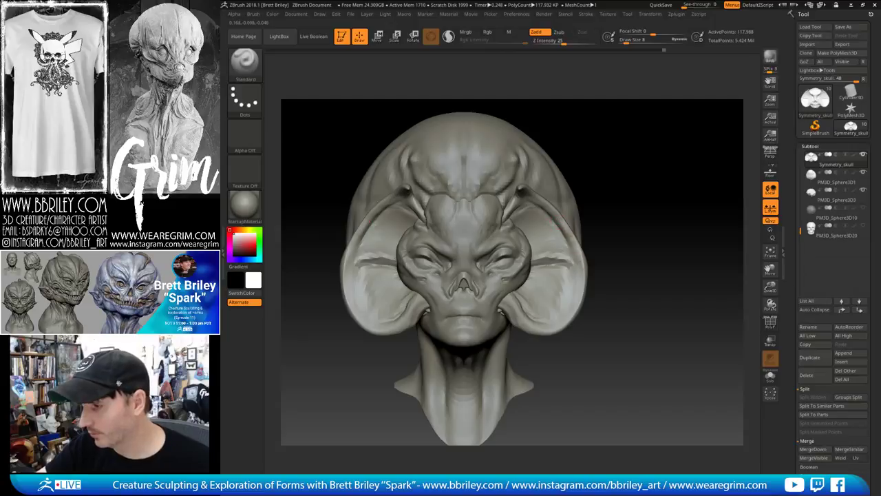
Flatten the outer edge of the upper ear rims with the TrimDynamic brush
{"action": "key", "text": "b"}
{"action": "key", "text": "t"}
{"action": "key", "text": "d"}
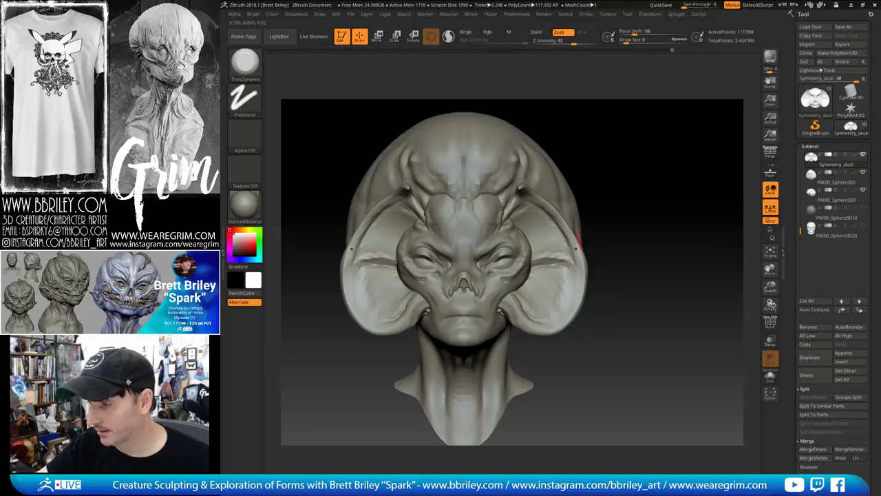
Extend the rim groove down the outer side of the ears with DamStandard and raise the rim with Standard
{"action": "key", "text": "b"}
{"action": "key", "text": "d"}
{"action": "key", "text": "s"}
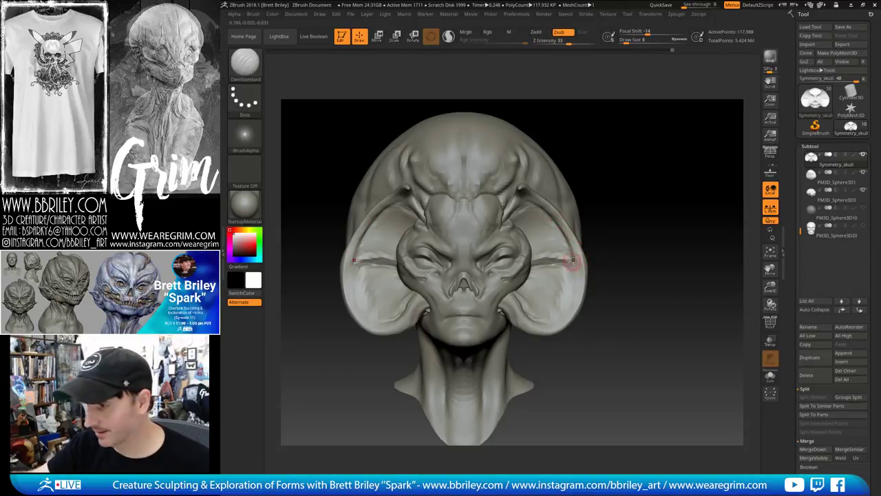
{"action": "key", "text": "b"}
{"action": "key", "text": "s"}
{"action": "key", "text": "t"}
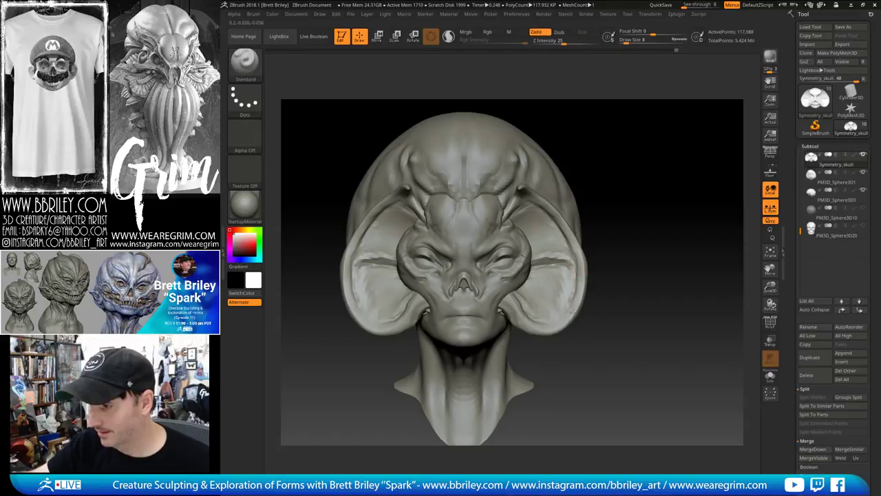
Plane the raised rims along the outer and lower ear edges with the TrimDynamic brush
{"action": "key", "text": "b"}
{"action": "key", "text": "t"}
{"action": "key", "text": "d"}
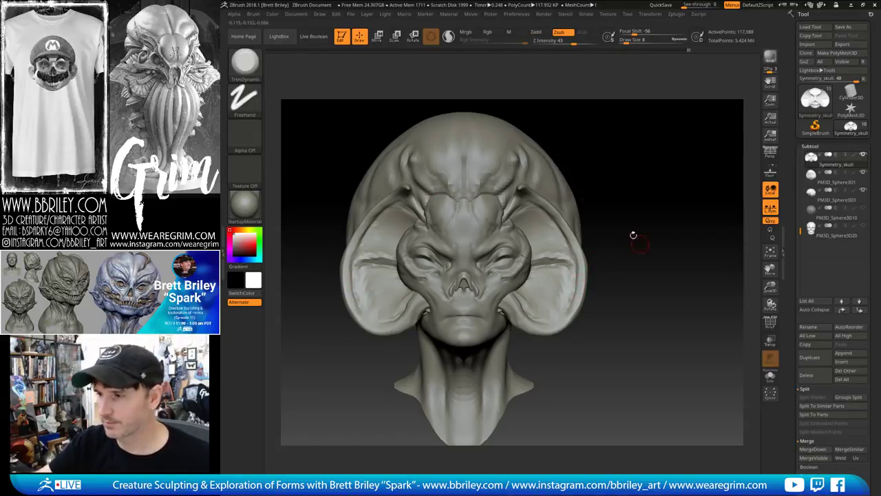
{"action": "left_click_drag", "start_coordinate": [595, 219], "coordinate": [570, 122]}
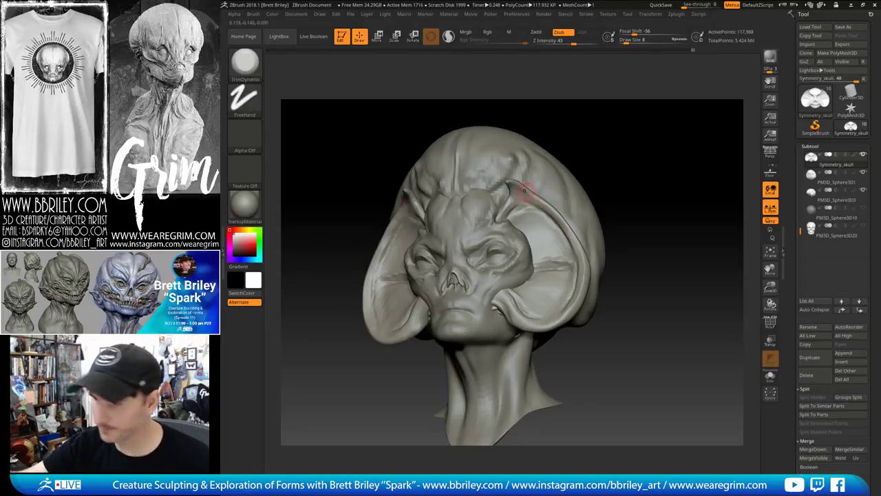
Carve folds into the upper inner ears beside the forehead with DamStandard and build up their ridges with Standard
{"action": "key", "text": "b"}
{"action": "key", "text": "d"}
{"action": "key", "text": "s"}
{"action": "left_click_drag", "start_coordinate": [627, 125], "coordinate": [654, 129], "text": "shift"}
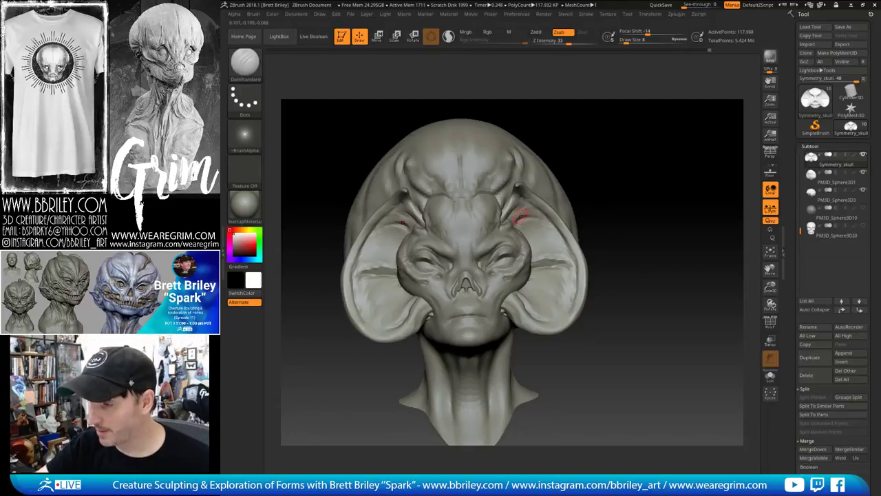
{"action": "key", "text": "b"}
{"action": "key", "text": "s"}
{"action": "key", "text": "t"}
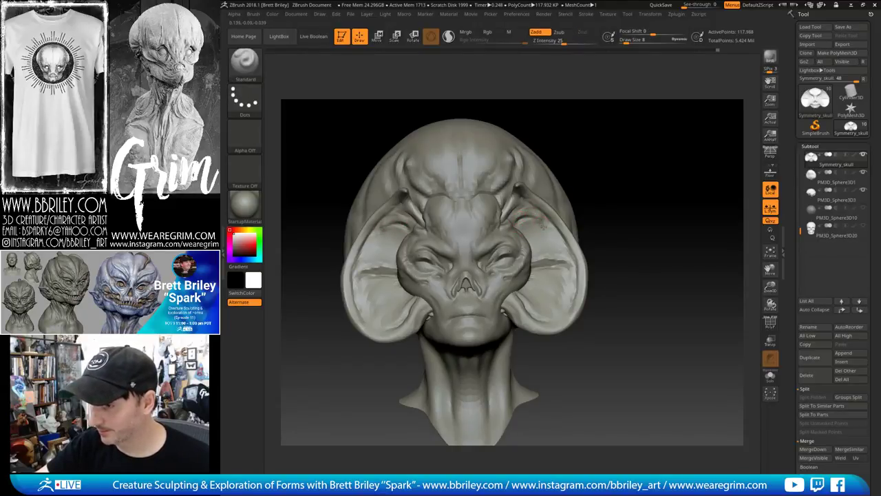
Build up the inner surfaces of both ears with soft strokes of the Clay brush
{"action": "left_click_drag", "start_coordinate": [566, 191], "coordinate": [551, 196]}
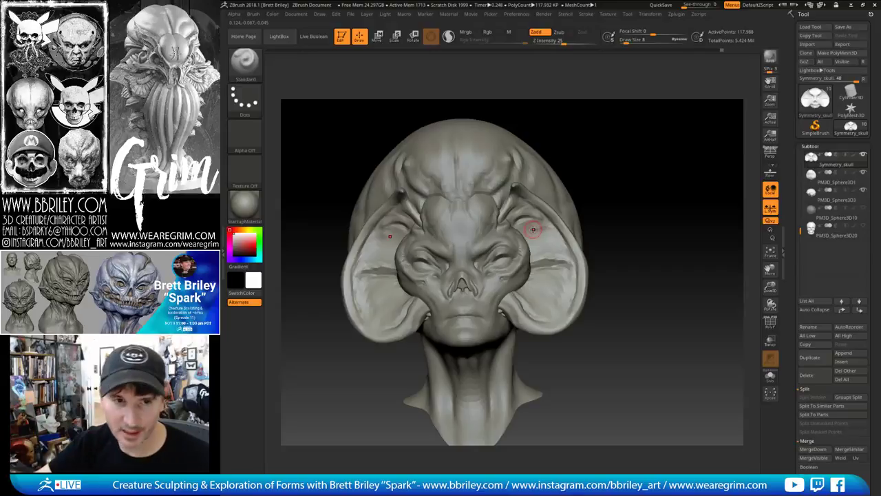
{"action": "key", "text": "b"}
{"action": "key", "text": "c"}
{"action": "key", "text": "l"}
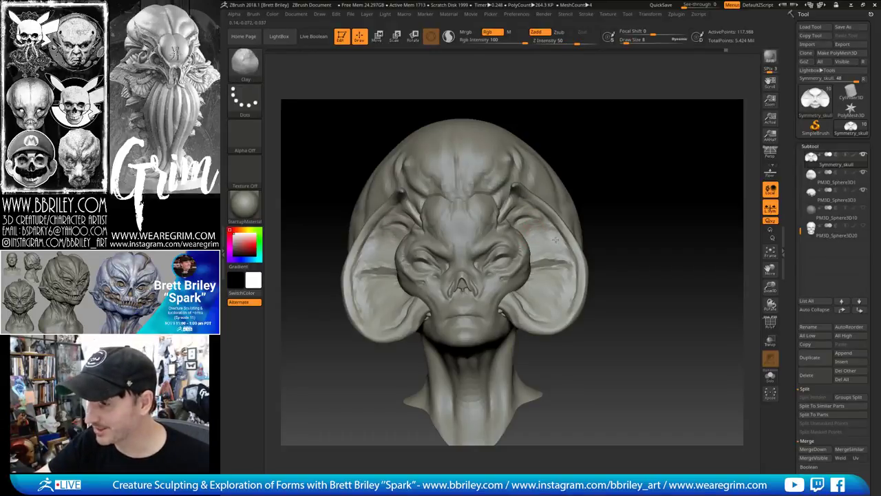
{"action": "mouse_move", "coordinate": [615, 166]}
{"action": "left_mouse_down"}
{"action": "mouse_move", "coordinate": [627, 179]}
{"action": "mouse_move", "coordinate": [620, 181]}
{"action": "left_mouse_up"}
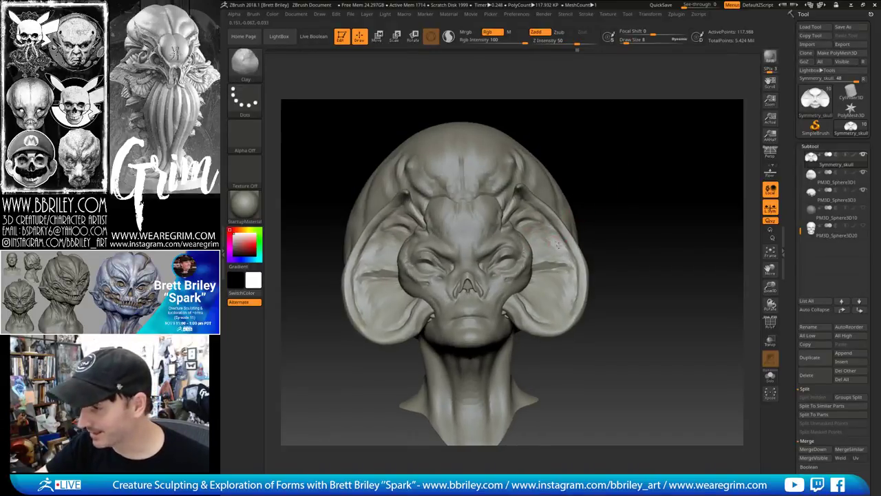
{"action": "left_click_drag", "start_coordinate": [564, 272], "coordinate": [559, 276]}
{"action": "left_click_drag", "start_coordinate": [611, 168], "coordinate": [582, 174]}
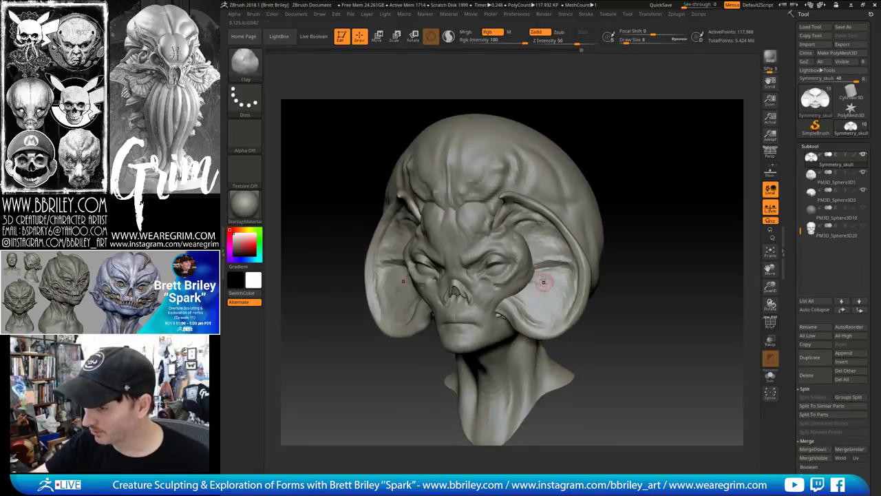
{"action": "left_click_drag", "start_coordinate": [634, 199], "coordinate": [608, 207]}
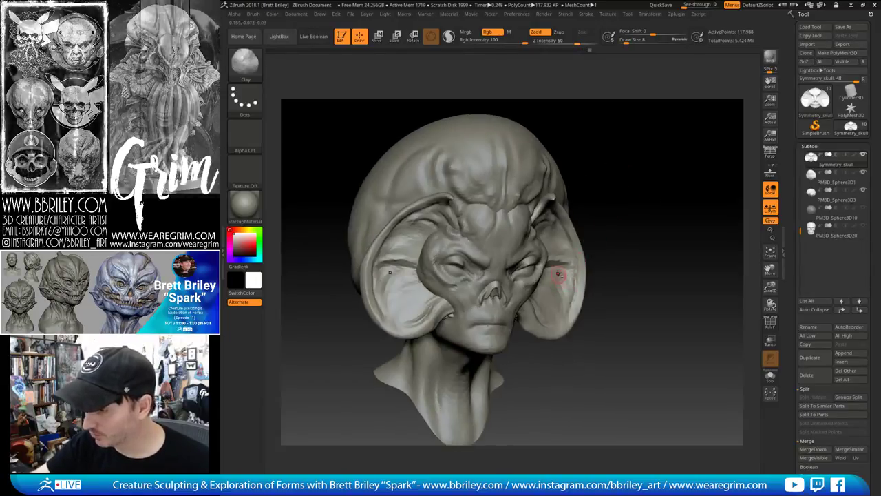
{"action": "left_click_drag", "start_coordinate": [560, 277], "coordinate": [563, 272]}
Plane the built-up inner ear surfaces with the TrimDynamic brush at draw size 10
{"action": "left_click_drag", "start_coordinate": [614, 223], "coordinate": [638, 219]}
{"action": "key", "text": "b"}
{"action": "key", "text": "m"}
{"action": "key", "text": "v"}
{"action": "key", "text": "b"}
{"action": "key", "text": "t"}
{"action": "key", "text": "d"}
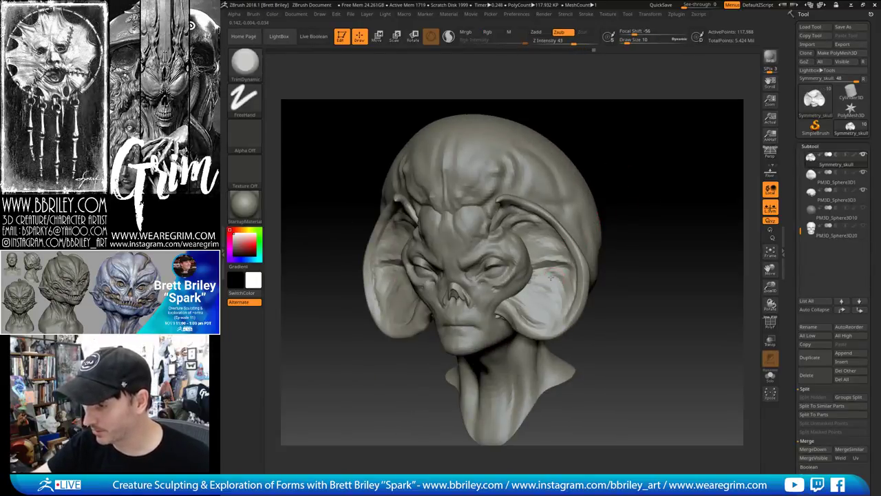
{"action": "right_click_drag", "start_coordinate": [552, 281], "coordinate": [558, 289], "text": "shift"}
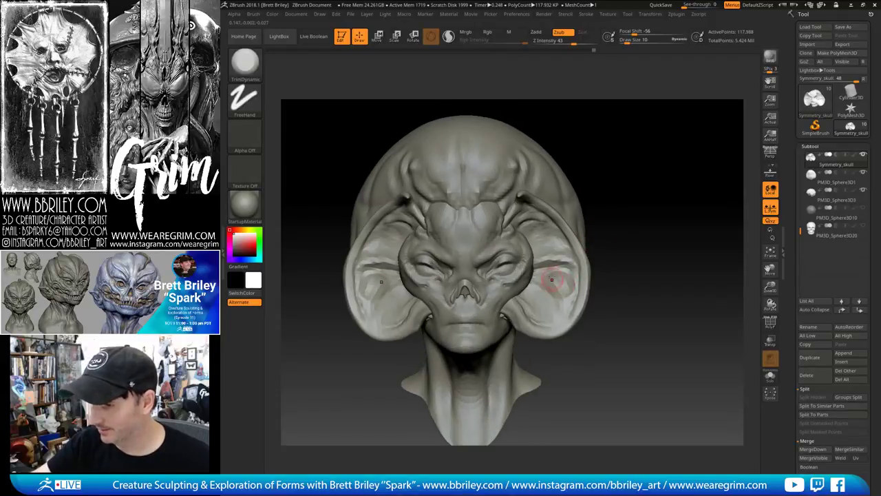
{"action": "mouse_move", "coordinate": [623, 210]}
{"action": "left_mouse_down"}
{"action": "mouse_move", "coordinate": [653, 202]}
{"action": "mouse_move", "coordinate": [625, 206]}
{"action": "left_mouse_up"}
Pull the outer edges of the ears slightly outward with the Move brush at draw size 32
{"action": "key", "text": "b"}
{"action": "key", "text": "m"}
{"action": "key", "text": "v"}
{"action": "left_click", "coordinate": [632, 40]}
{"action": "left_click_drag", "start_coordinate": [580, 285], "coordinate": [587, 284]}
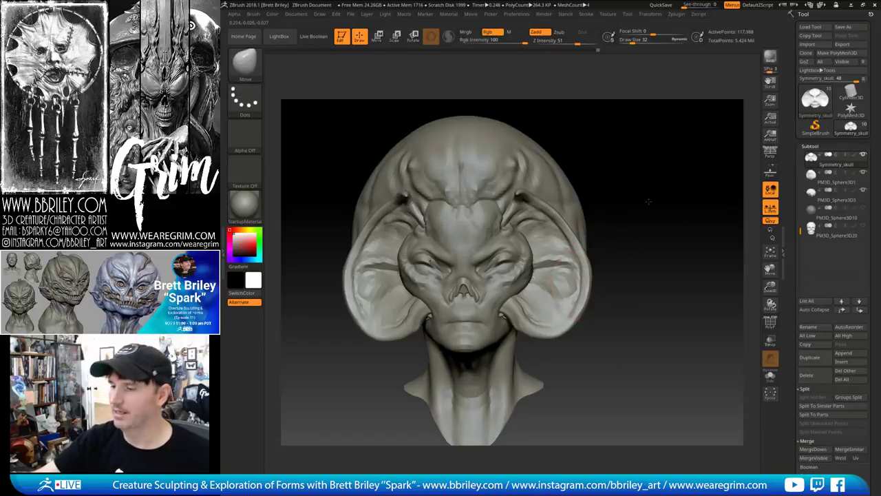
{"action": "mouse_move", "coordinate": [650, 200]}
{"action": "left_mouse_down"}
{"action": "mouse_move", "coordinate": [663, 214]}
{"action": "mouse_move", "coordinate": [646, 207]}
{"action": "left_mouse_up"}
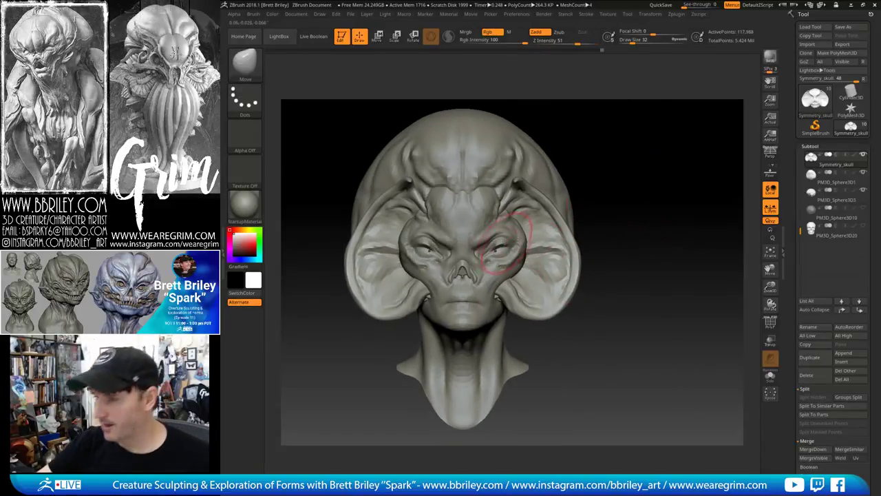
Carve creases around the eyes of the Head_symmetry_thin1 subtool with DamStandard at draw size 5 and subdivide its mesh
{"action": "mouse_move", "coordinate": [534, 234]}
{"action": "right_mouse_down"}
{"action": "mouse_move", "coordinate": [645, 122]}
{"action": "mouse_move", "coordinate": [708, 91]}
{"action": "mouse_move", "coordinate": [701, 136]}
{"action": "mouse_move", "coordinate": [736, 167]}
{"action": "mouse_move", "coordinate": [682, 203]}
{"action": "right_mouse_up"}
{"action": "left_click_drag", "start_coordinate": [561, 173], "coordinate": [604, 135], "text": "alt"}
{"action": "left_click", "coordinate": [449, 305], "text": "alt"}
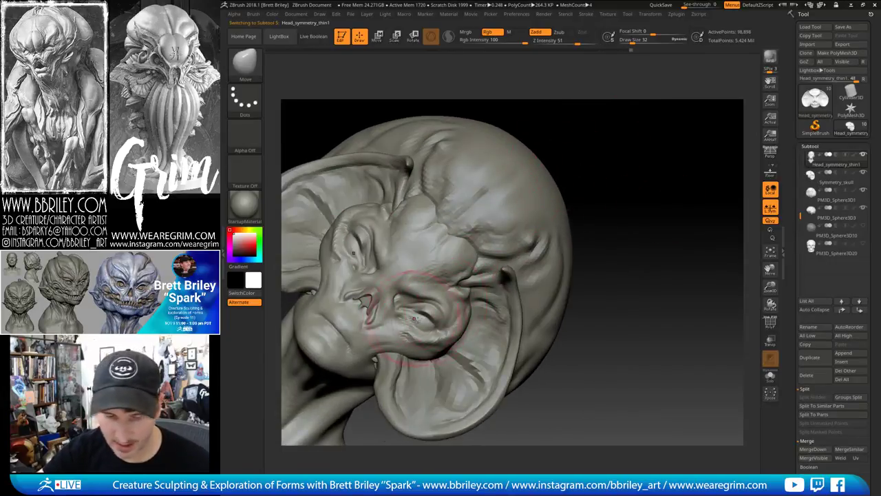
{"action": "key", "text": "b"}
{"action": "key", "text": "d"}
{"action": "key", "text": "s"}
{"action": "key", "text": "s"}
{"action": "left_click_drag", "start_coordinate": [426, 317], "coordinate": [420, 317]}
{"action": "key", "text": "ctrl+d"}
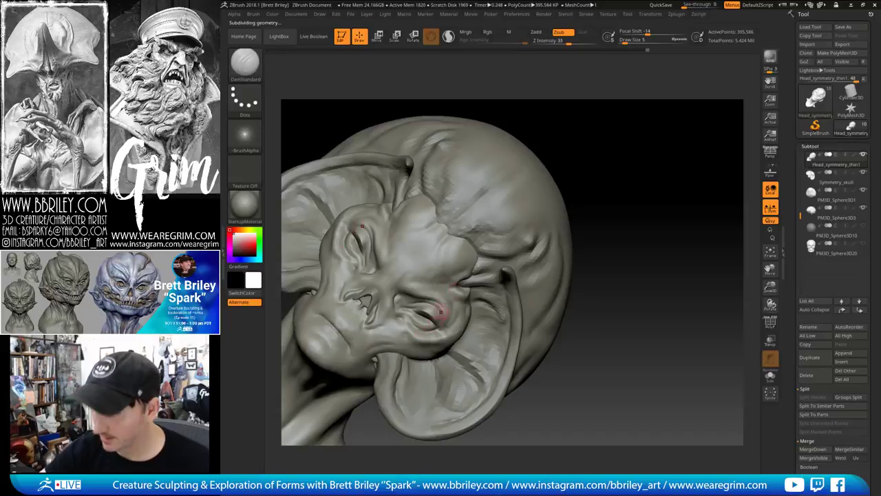
{"action": "mouse_move", "coordinate": [611, 128]}
{"action": "left_mouse_down"}
{"action": "mouse_move", "coordinate": [621, 122]}
{"action": "mouse_move", "coordinate": [649, 154]}
{"action": "mouse_move", "coordinate": [645, 89]}
{"action": "mouse_move", "coordinate": [641, 144]}
{"action": "mouse_move", "coordinate": [656, 188]}
{"action": "mouse_move", "coordinate": [626, 190]}
{"action": "mouse_move", "coordinate": [643, 128]}
{"action": "mouse_move", "coordinate": [613, 200]}
{"action": "left_mouse_up"}
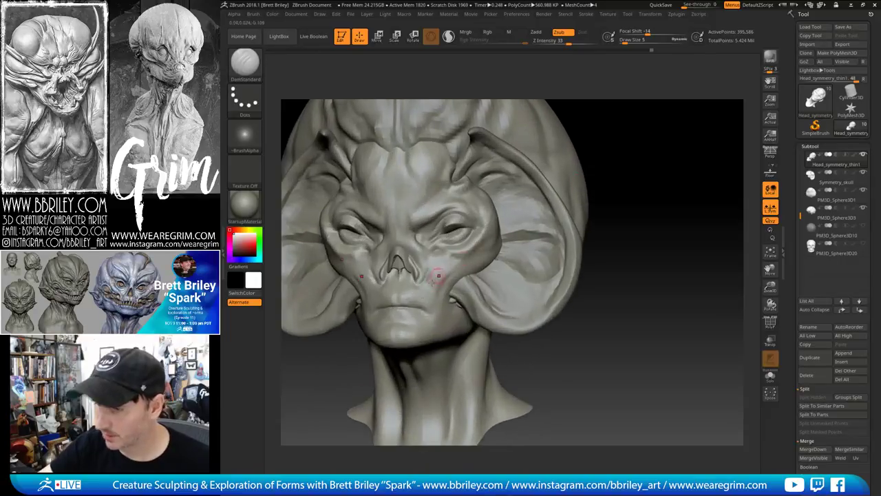
Raise the upper lip and the folds at the mouth corners with the Standard brush at draw size 4
{"action": "key", "text": "b"}
{"action": "key", "text": "s"}
{"action": "key", "text": "t"}
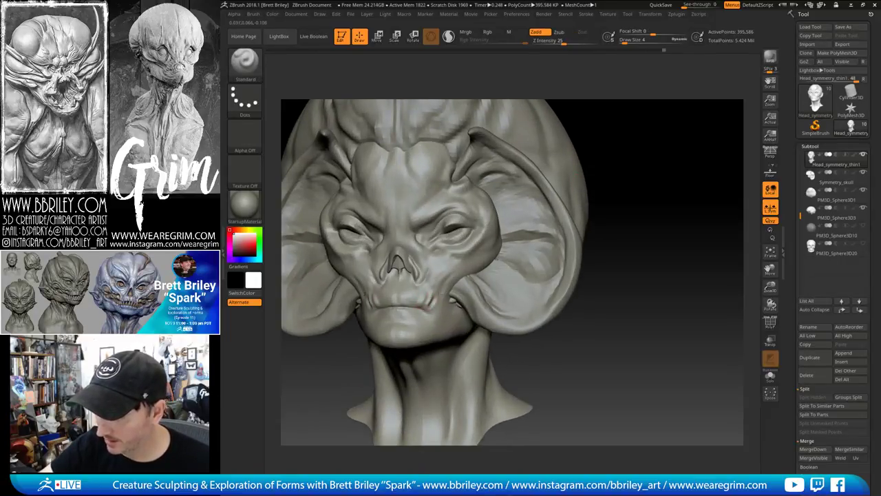
{"action": "left_click_drag", "start_coordinate": [418, 308], "coordinate": [410, 302]}
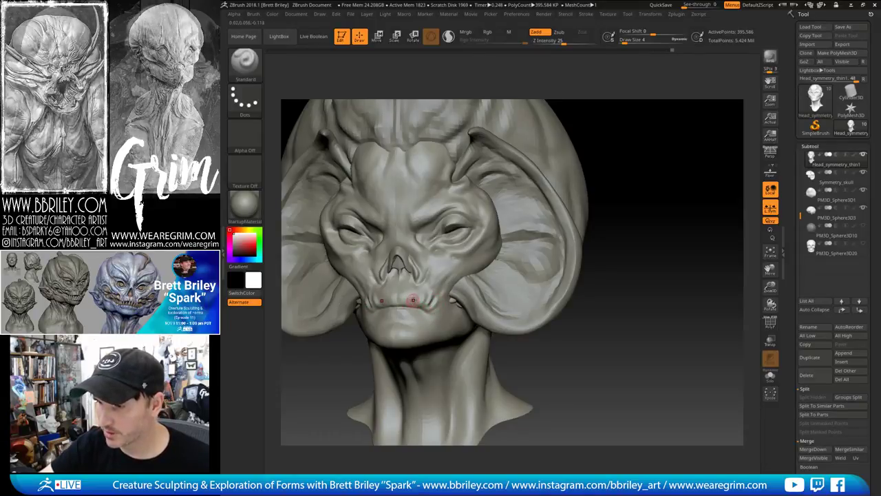
{"action": "left_click_drag", "start_coordinate": [623, 126], "coordinate": [612, 135]}
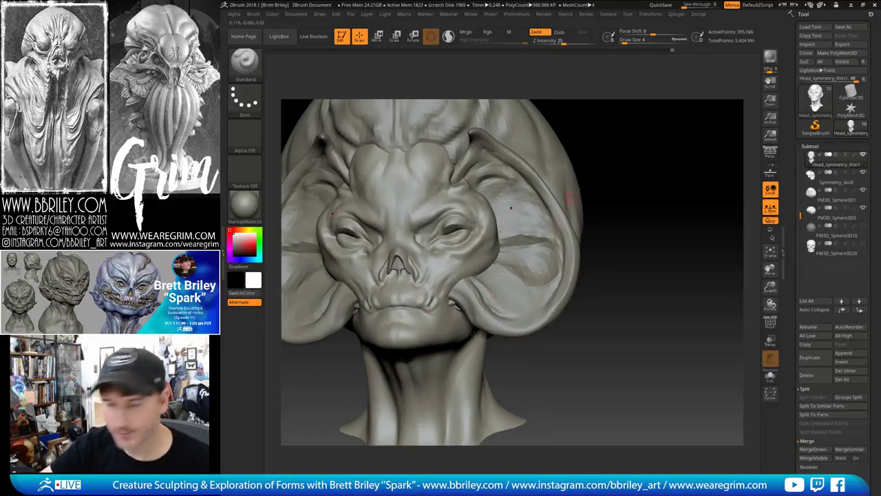
{"action": "right_click_drag", "start_coordinate": [510, 207], "coordinate": [445, 254]}
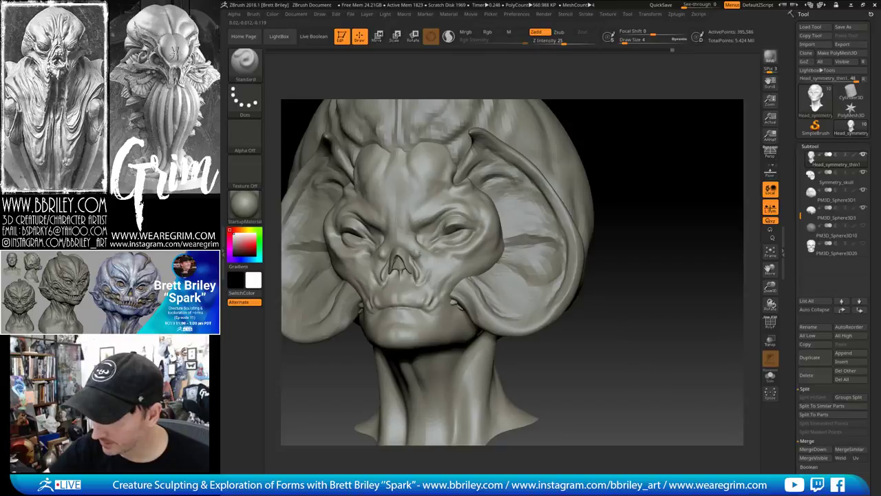
Raise small folds beside the nostrils with Standard and cut a crease up the nose bridge with DamStandard
{"action": "left_click_drag", "start_coordinate": [423, 253], "coordinate": [414, 259]}
{"action": "key", "text": "b"}
{"action": "key", "text": "d"}
{"action": "key", "text": "s"}
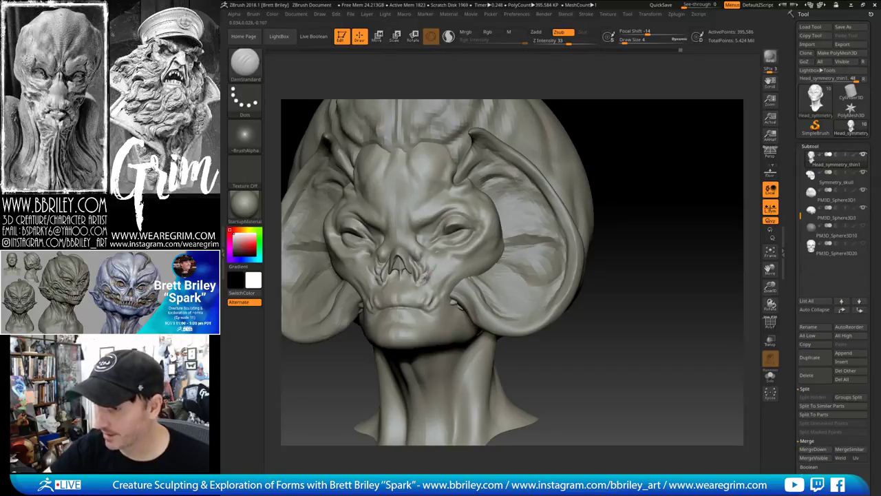
{"action": "mouse_move", "coordinate": [628, 113]}
{"action": "left_mouse_down"}
{"action": "mouse_move", "coordinate": [654, 153]}
{"action": "mouse_move", "coordinate": [639, 138]}
{"action": "left_mouse_up"}
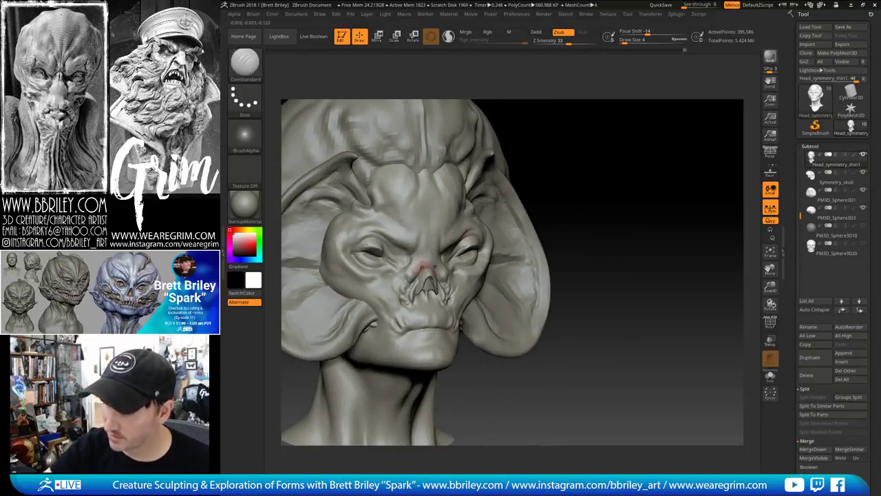
{"action": "left_click_drag", "start_coordinate": [430, 254], "coordinate": [431, 230]}
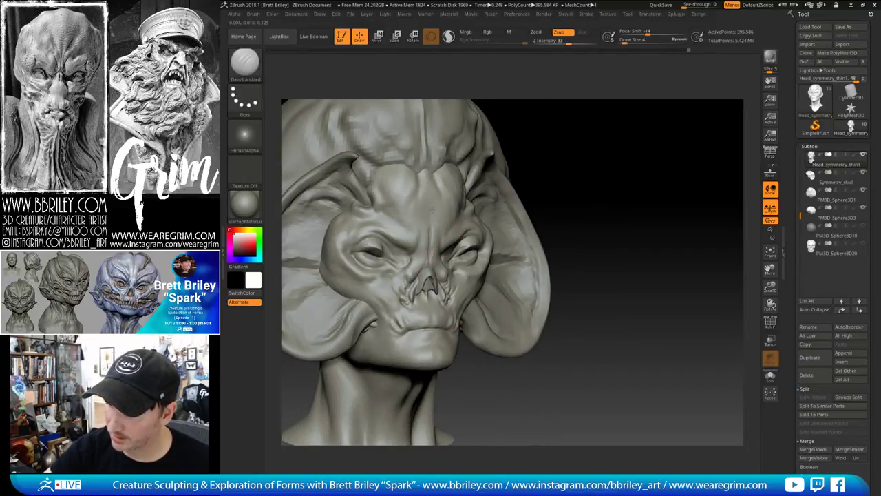
{"action": "left_click_drag", "start_coordinate": [548, 155], "coordinate": [509, 138]}
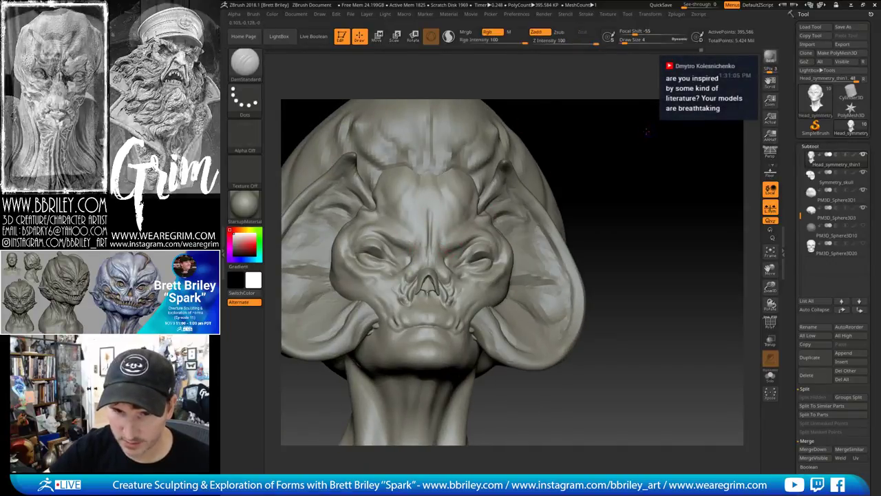
Smooth the cheek folds beside the nose and deepen the mouth corners with DamStandard
{"action": "left_click_drag", "start_coordinate": [603, 151], "coordinate": [634, 130]}
{"action": "mouse_move", "coordinate": [686, 178]}
{"action": "left_mouse_down"}
{"action": "mouse_move", "coordinate": [695, 200]}
{"action": "mouse_move", "coordinate": [703, 169]}
{"action": "mouse_move", "coordinate": [566, 213]}
{"action": "left_mouse_up"}
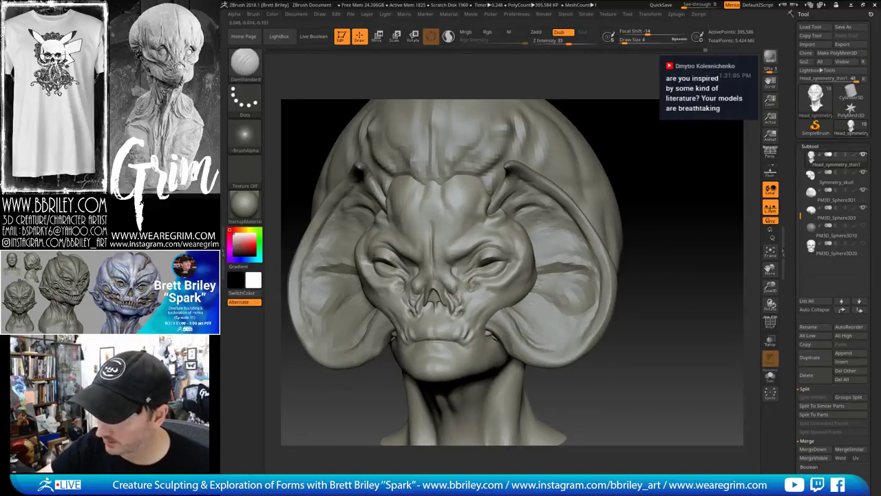
{"action": "left_click_drag", "start_coordinate": [475, 289], "coordinate": [477, 309], "text": "shift"}
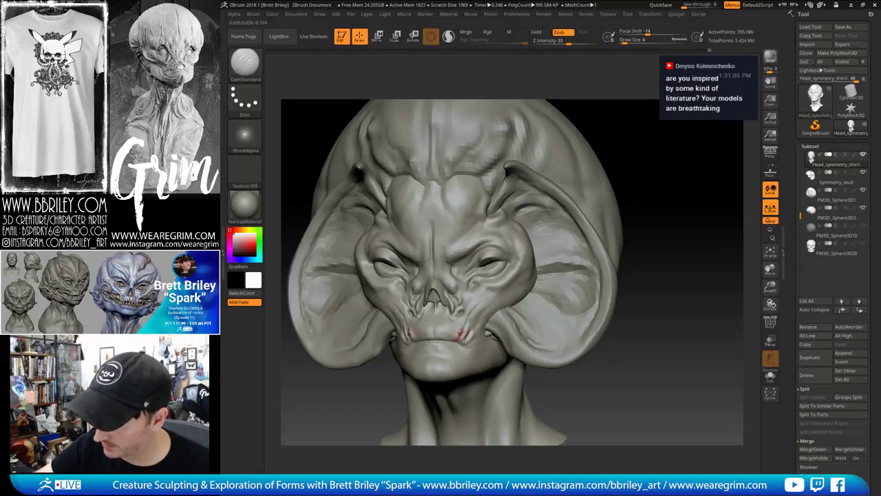
{"action": "left_click_drag", "start_coordinate": [452, 338], "coordinate": [456, 335]}
{"action": "left_click_drag", "start_coordinate": [615, 148], "coordinate": [634, 142]}
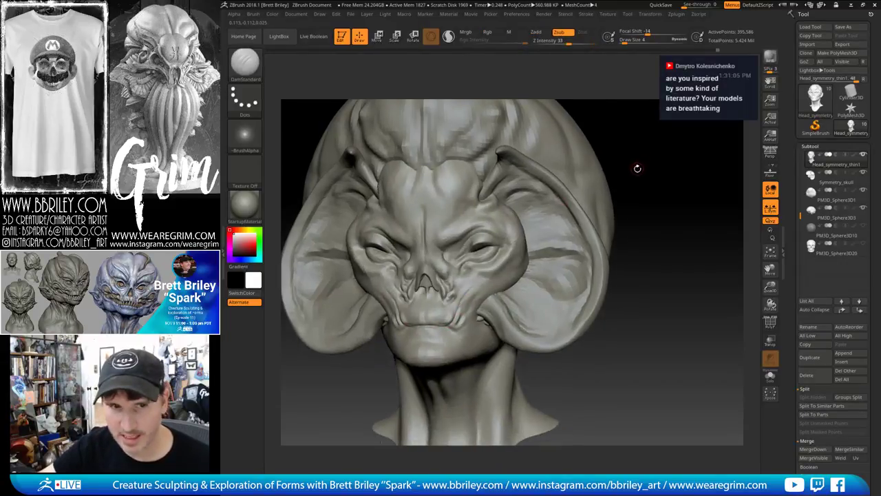
Plane the chin and the underside of the jaw with the TrimDynamic brush
{"action": "mouse_move", "coordinate": [660, 174]}
{"action": "left_mouse_down"}
{"action": "mouse_move", "coordinate": [666, 193]}
{"action": "mouse_move", "coordinate": [650, 97]}
{"action": "left_mouse_up"}
{"action": "key", "text": "b"}
{"action": "key", "text": "t"}
{"action": "key", "text": "d"}
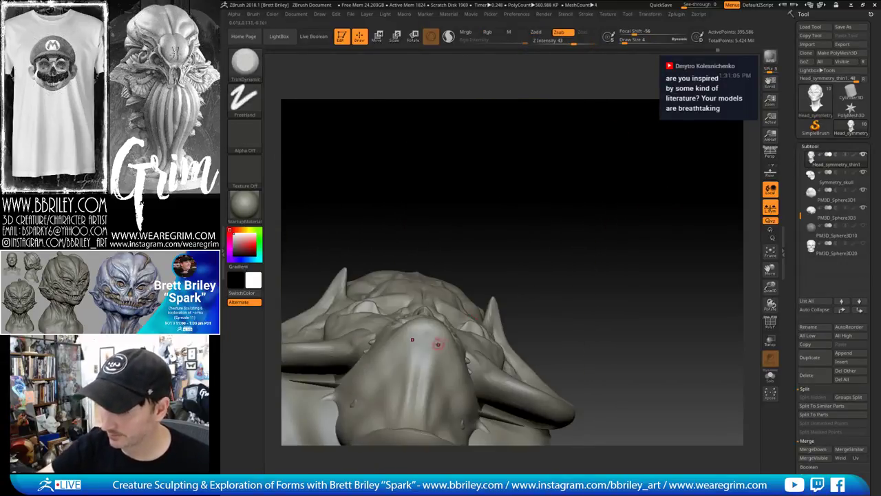
{"action": "key", "text": "s"}
{"action": "left_click", "coordinate": [441, 338]}
{"action": "left_click_drag", "start_coordinate": [528, 184], "coordinate": [434, 334]}
{"action": "mouse_move", "coordinate": [706, 167]}
{"action": "left_mouse_down"}
{"action": "mouse_move", "coordinate": [708, 181]}
{"action": "mouse_move", "coordinate": [472, 185]}
{"action": "mouse_move", "coordinate": [537, 265]}
{"action": "left_mouse_up"}
Adjust the shape of the chin and mouth area with the Move brush
{"action": "key", "text": "b"}
{"action": "key", "text": "m"}
{"action": "key", "text": "v"}
{"action": "key", "text": "s"}
{"action": "left_click", "coordinate": [441, 326]}
{"action": "left_click_drag", "start_coordinate": [523, 303], "coordinate": [430, 292]}
Switch to the Symmetry_skull subtool and plane the lower ear edges with the TrimDynamic brush
{"action": "key", "text": "b"}
{"action": "key", "text": "t"}
{"action": "key", "text": "d"}
{"action": "left_click", "coordinate": [313, 275], "text": "alt"}
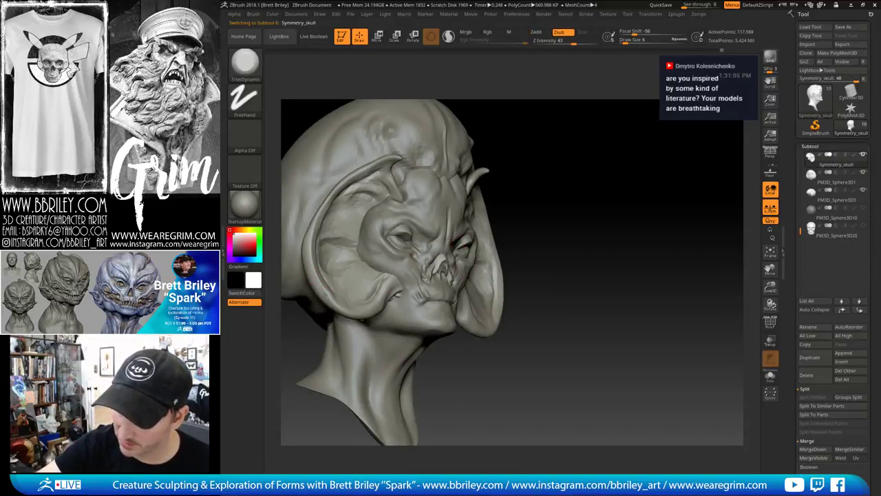
{"action": "left_click_drag", "start_coordinate": [564, 144], "coordinate": [353, 310]}
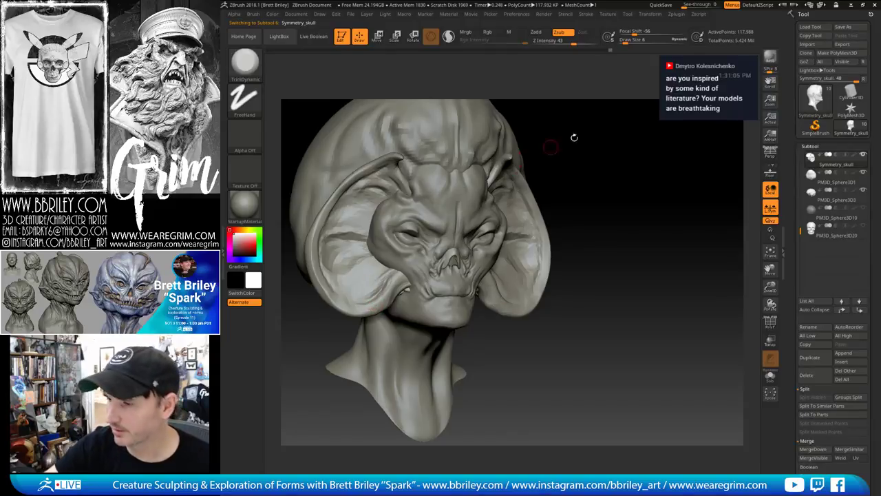
{"action": "left_click_drag", "start_coordinate": [572, 136], "coordinate": [420, 279]}
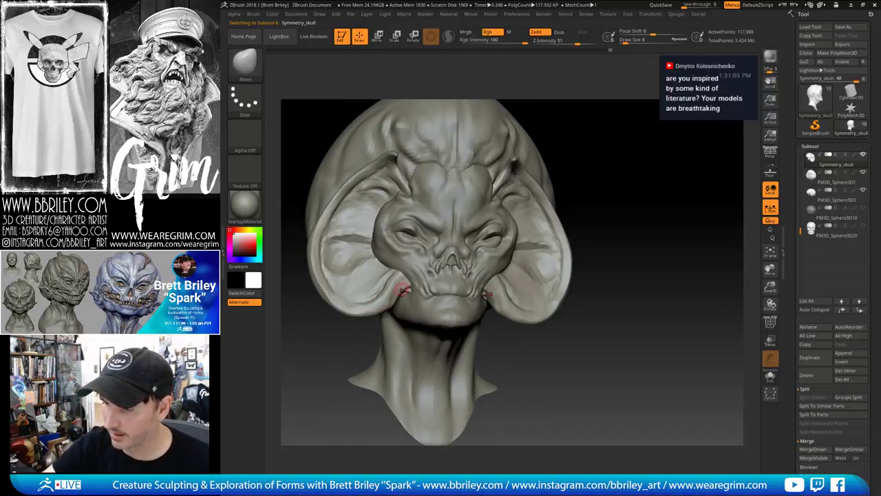
Reshape the lower ear lobes beside the jaw with the Move brush at draw sizes 13 and 23
{"action": "key", "text": "b"}
{"action": "key", "text": "m"}
{"action": "key", "text": "v"}
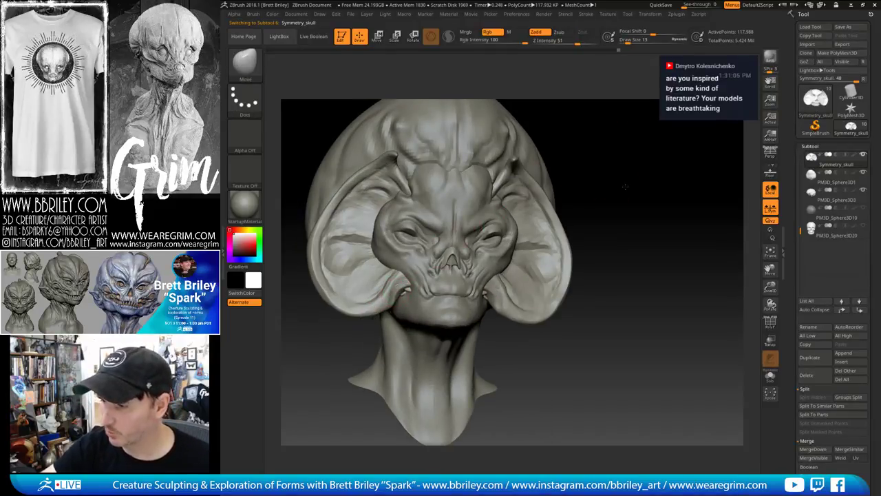
{"action": "left_click_drag", "start_coordinate": [624, 185], "coordinate": [613, 199]}
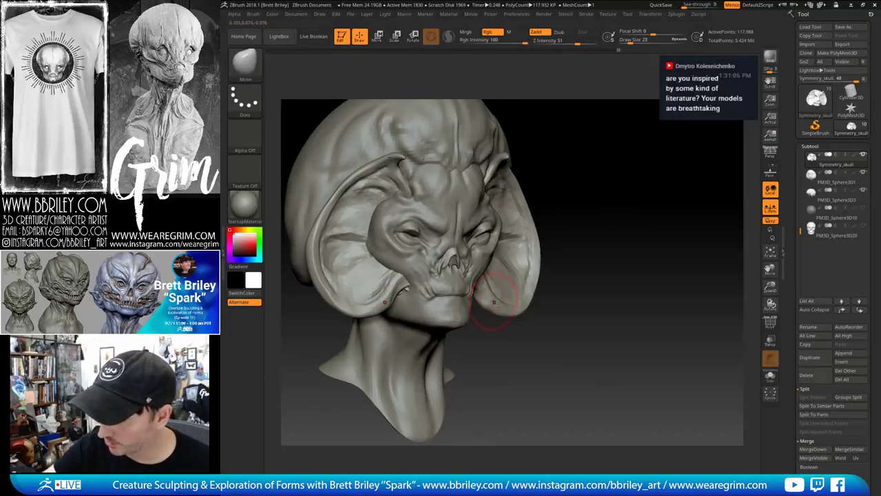
{"action": "left_click_drag", "start_coordinate": [494, 302], "coordinate": [503, 305]}
{"action": "left_click_drag", "start_coordinate": [556, 308], "coordinate": [593, 308]}
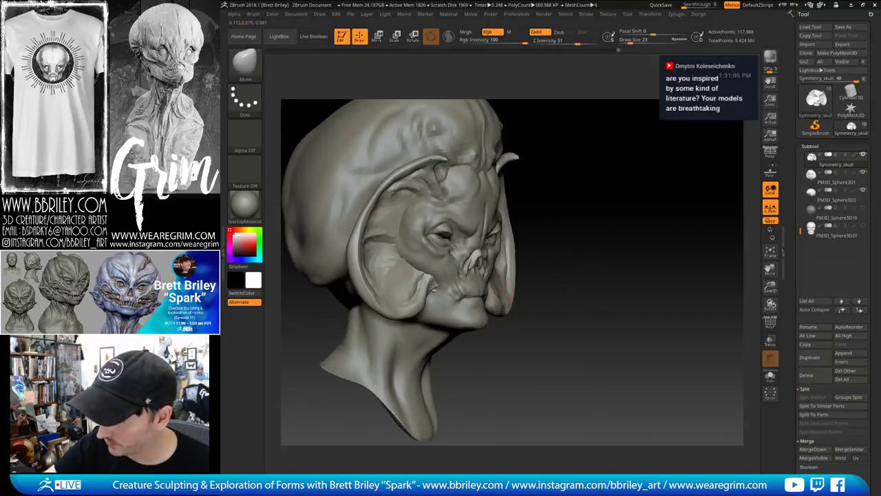
Reshape the outer ear contours with the Move brush, enlarging it to draw size 39, and select the Head_symmetry_thin1 subtool
{"action": "mouse_move", "coordinate": [530, 280]}
{"action": "left_mouse_down"}
{"action": "mouse_move", "coordinate": [516, 307]}
{"action": "mouse_move", "coordinate": [535, 344]}
{"action": "left_mouse_up"}
{"action": "key", "text": "s"}
{"action": "left_click_drag", "start_coordinate": [519, 316], "coordinate": [509, 323]}
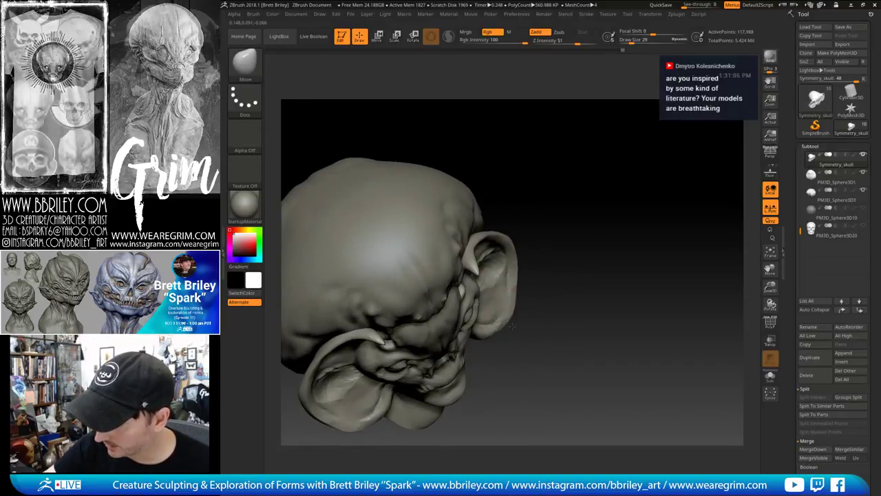
{"action": "left_click_drag", "start_coordinate": [531, 275], "coordinate": [531, 227]}
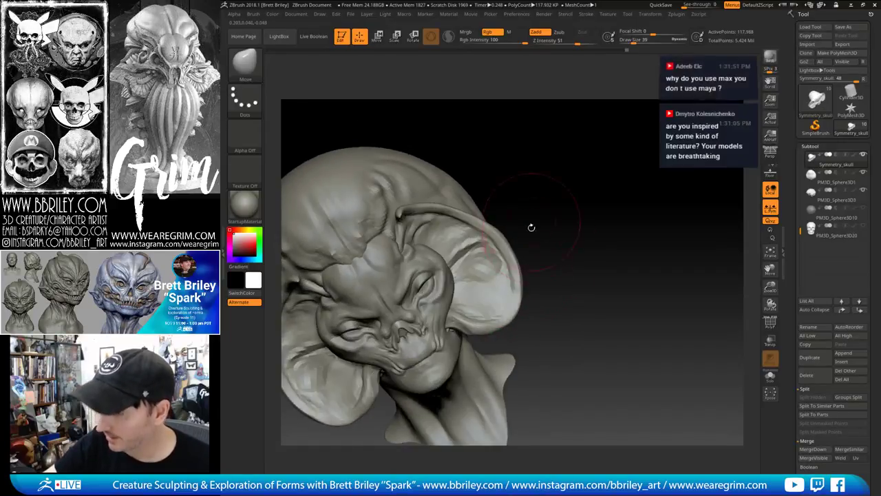
{"action": "mouse_move", "coordinate": [558, 265]}
{"action": "left_mouse_down"}
{"action": "mouse_move", "coordinate": [562, 192]}
{"action": "mouse_move", "coordinate": [623, 225]}
{"action": "left_mouse_up"}
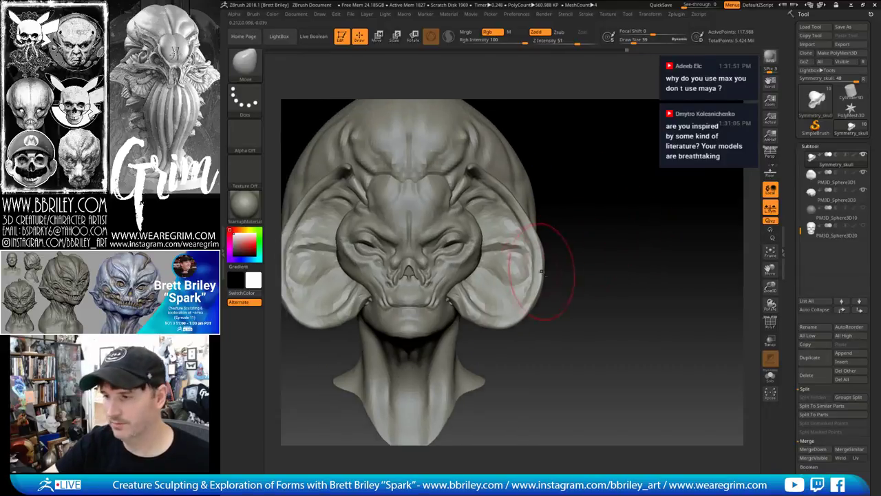
{"action": "mouse_move", "coordinate": [573, 266]}
{"action": "left_mouse_down"}
{"action": "mouse_move", "coordinate": [582, 264]}
{"action": "mouse_move", "coordinate": [547, 279]}
{"action": "left_mouse_up"}
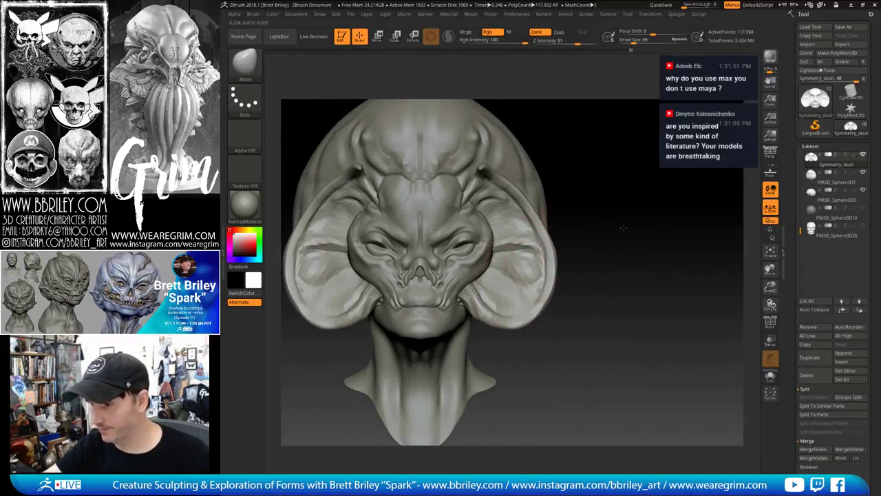
{"action": "left_click_drag", "start_coordinate": [561, 229], "coordinate": [604, 226], "text": "alt"}
{"action": "left_click", "coordinate": [510, 269], "text": "alt"}
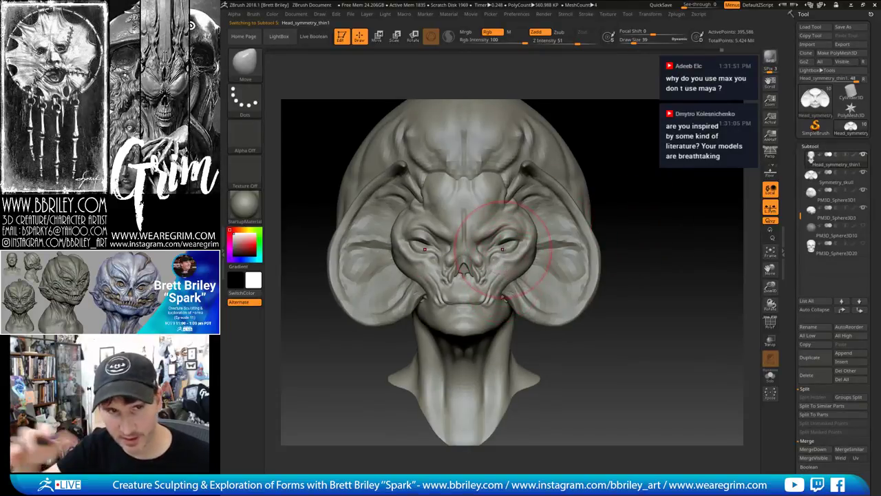
Refine the cheek folds beside the mouth with the Clay and DamStandard brushes at draw size 12
{"action": "right_click_drag", "start_coordinate": [503, 249], "coordinate": [544, 268]}
{"action": "key", "text": "b"}
{"action": "key", "text": "c"}
{"action": "key", "text": "l"}
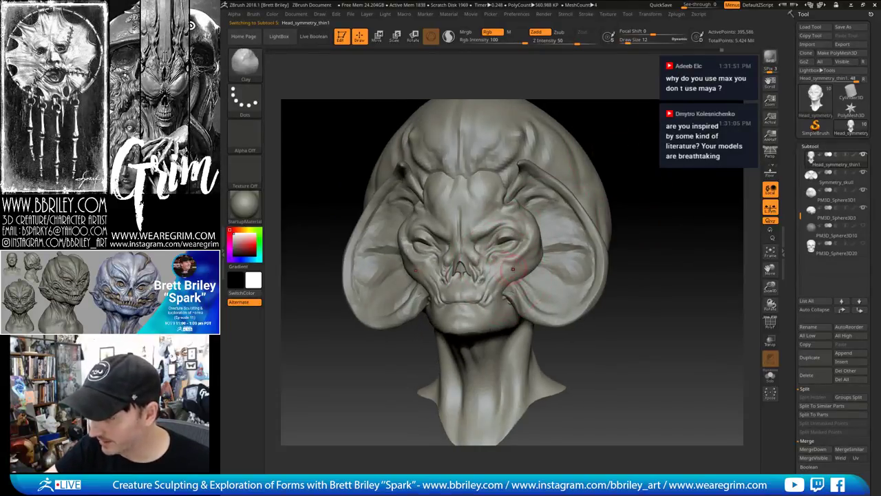
{"action": "key", "text": "b"}
{"action": "key", "text": "d"}
{"action": "key", "text": "s"}
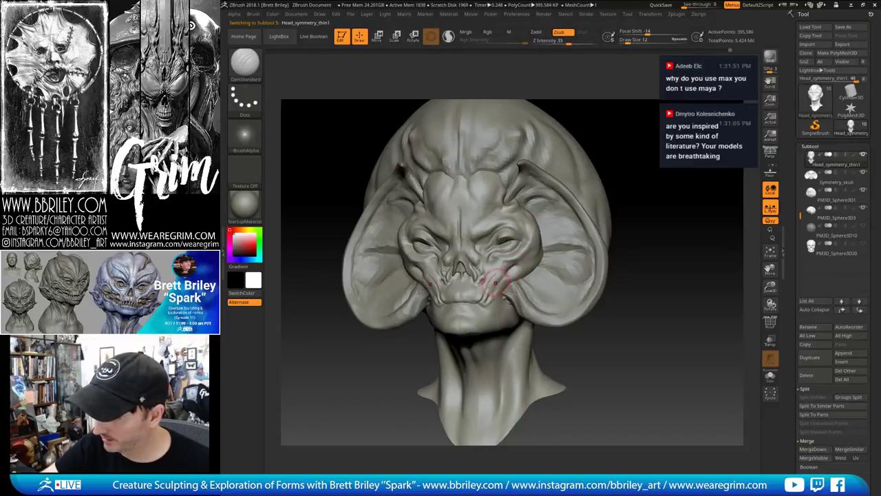
Build up the small cheek wrinkles with the Standard brush at draw size 5
{"action": "key", "text": "b"}
{"action": "key", "text": "s"}
{"action": "key", "text": "t"}
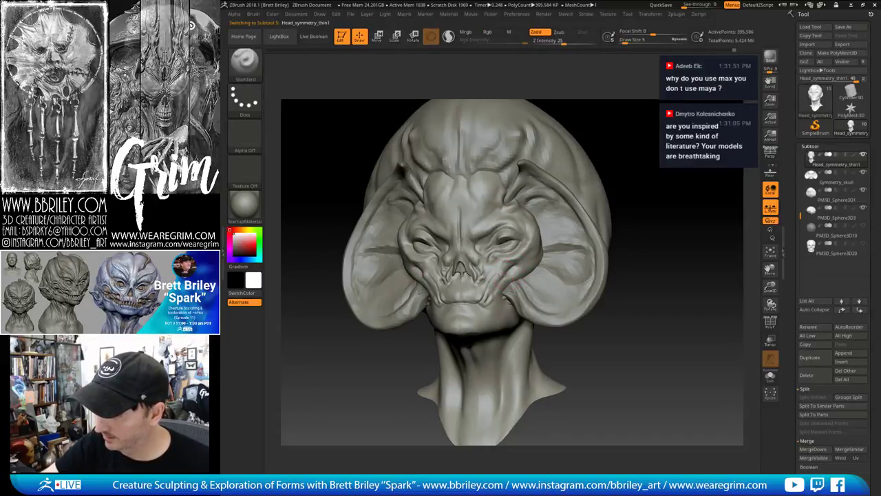
{"action": "left_click_drag", "start_coordinate": [681, 172], "coordinate": [700, 177]}
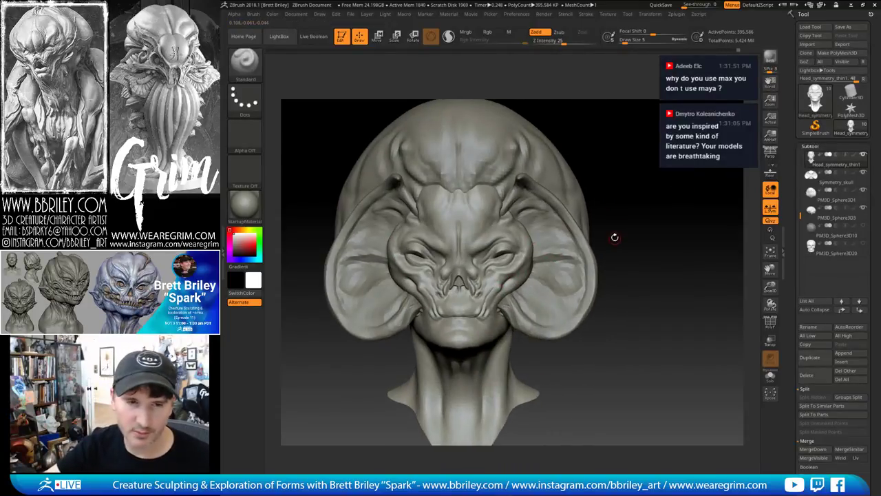
Reshape the cheek and mouth folds from the side with the Move brush at draw sizes 23 and 16
{"action": "mouse_move", "coordinate": [654, 171]}
{"action": "left_mouse_down"}
{"action": "mouse_move", "coordinate": [561, 164]}
{"action": "mouse_move", "coordinate": [580, 160]}
{"action": "mouse_move", "coordinate": [594, 180]}
{"action": "left_mouse_up"}
{"action": "key", "text": "b"}
{"action": "key", "text": "m"}
{"action": "key", "text": "v"}
{"action": "key", "text": "s"}
{"action": "left_click_drag", "start_coordinate": [492, 295], "coordinate": [496, 294]}
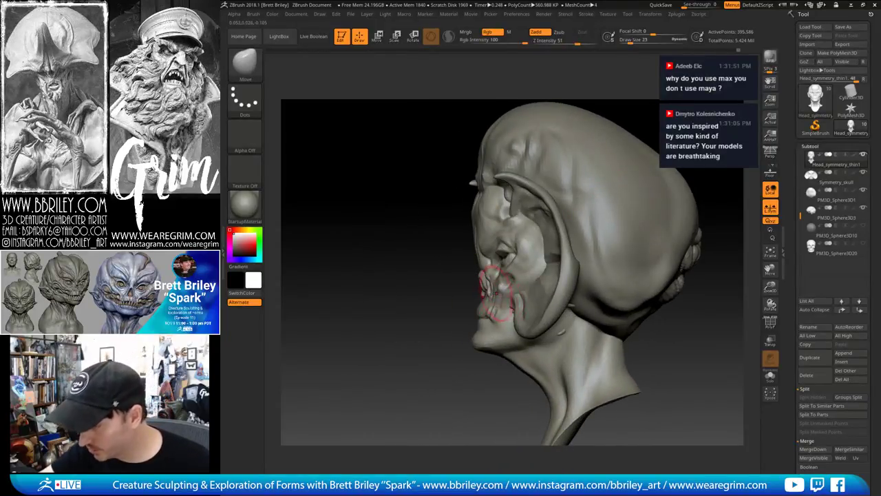
{"action": "key", "text": "bracketleft"}
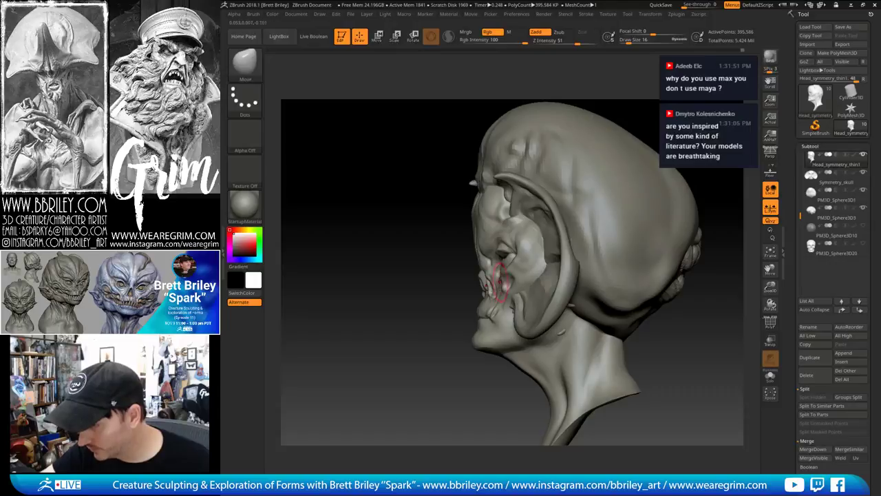
{"action": "left_click_drag", "start_coordinate": [659, 128], "coordinate": [724, 132]}
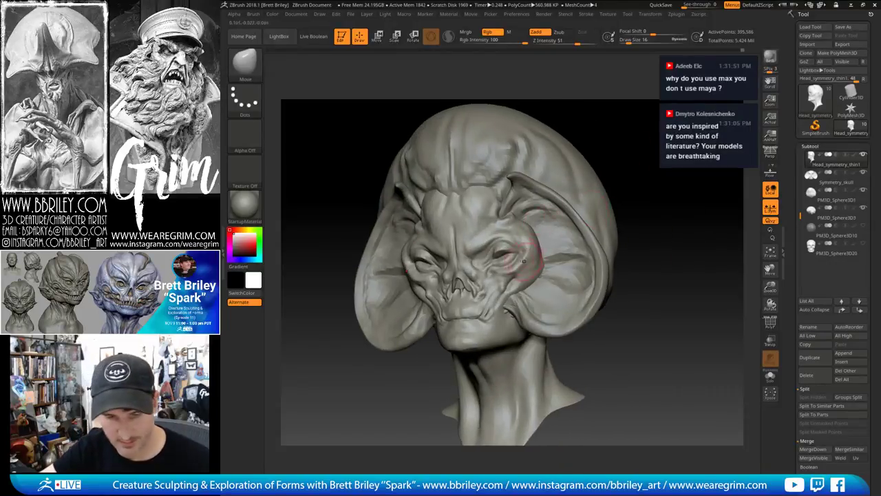
Carve creases along the outer cheek and eye area with the DamStandard brush at draw size 7
{"action": "key", "text": "b"}
{"action": "key", "text": "d"}
{"action": "key", "text": "s"}
{"action": "key", "text": "bracketleft"}
{"action": "key", "text": "bracketleft"}
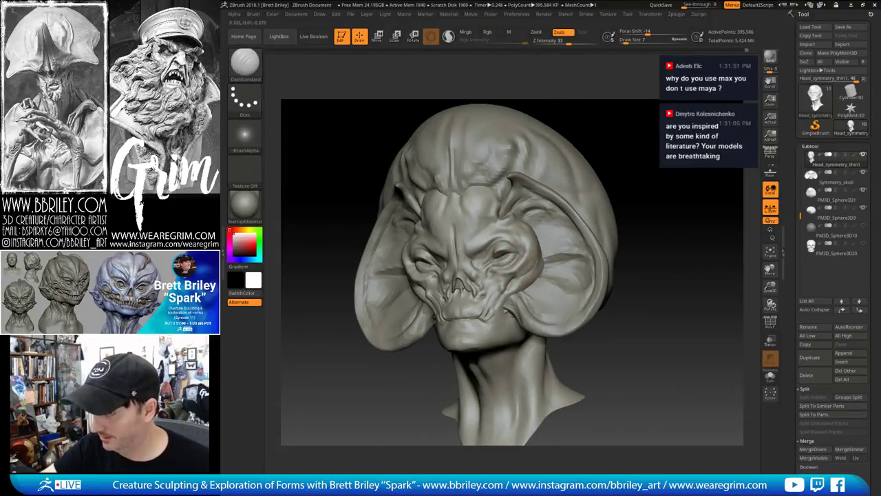
{"action": "left_click_drag", "start_coordinate": [652, 140], "coordinate": [625, 148]}
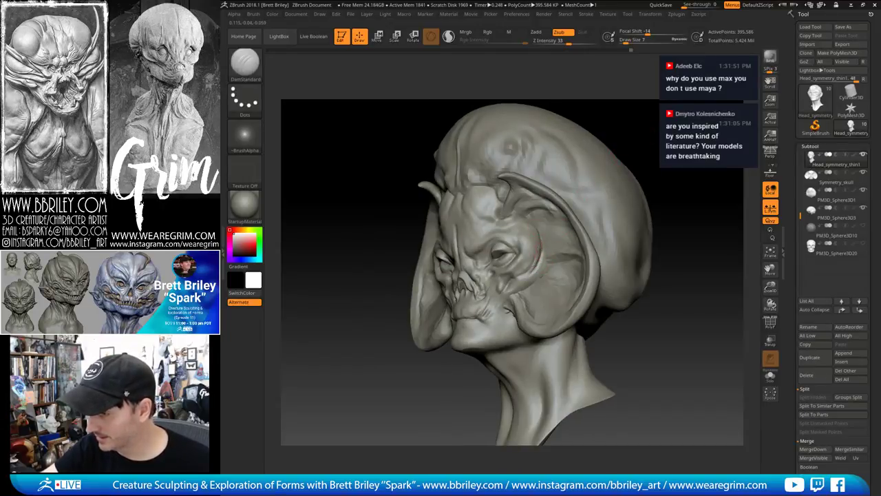
{"action": "left_click_drag", "start_coordinate": [620, 140], "coordinate": [536, 248]}
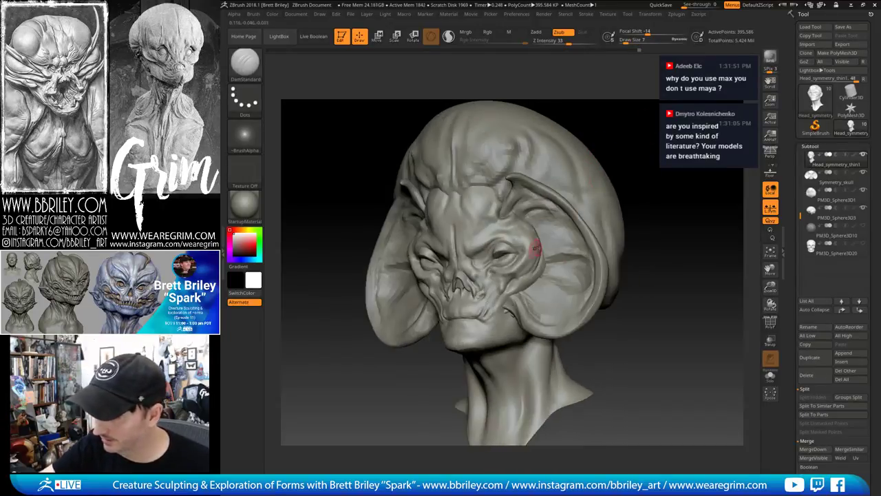
Cut more creases around the outer eyes and temples with the DamStandard brush, working from several angles
{"action": "mouse_move", "coordinate": [618, 148]}
{"action": "left_mouse_down"}
{"action": "mouse_move", "coordinate": [658, 153]}
{"action": "mouse_move", "coordinate": [632, 161]}
{"action": "mouse_move", "coordinate": [658, 169]}
{"action": "left_mouse_up"}
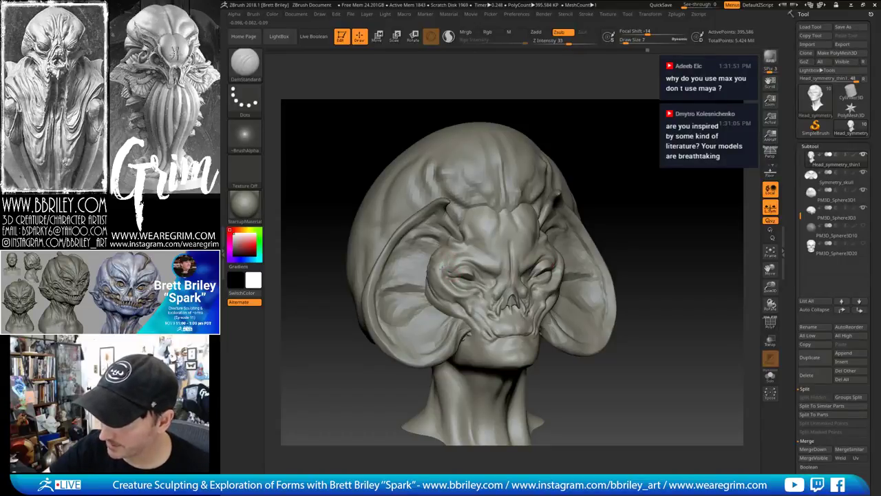
{"action": "mouse_move", "coordinate": [642, 148]}
{"action": "left_mouse_down"}
{"action": "mouse_move", "coordinate": [616, 149]}
{"action": "mouse_move", "coordinate": [550, 192]}
{"action": "left_mouse_up"}
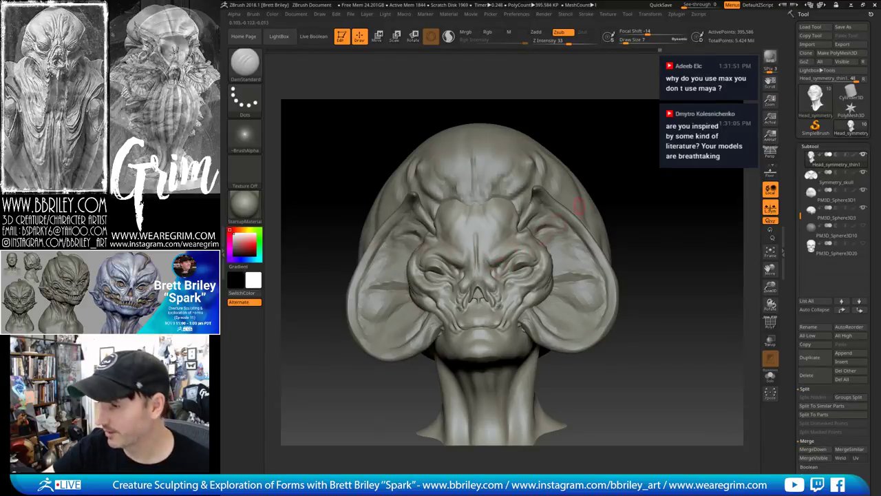
{"action": "left_click_drag", "start_coordinate": [639, 202], "coordinate": [526, 278]}
{"action": "mouse_move", "coordinate": [605, 210]}
{"action": "left_mouse_down"}
{"action": "mouse_move", "coordinate": [621, 207]}
{"action": "mouse_move", "coordinate": [608, 207]}
{"action": "left_mouse_up"}
{"action": "left_click_drag", "start_coordinate": [639, 150], "coordinate": [613, 155]}
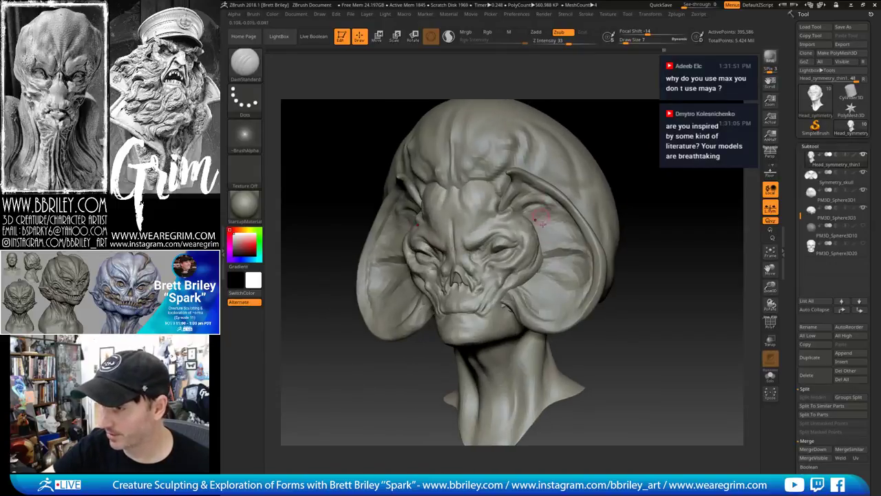
{"action": "left_click_drag", "start_coordinate": [544, 207], "coordinate": [635, 184]}
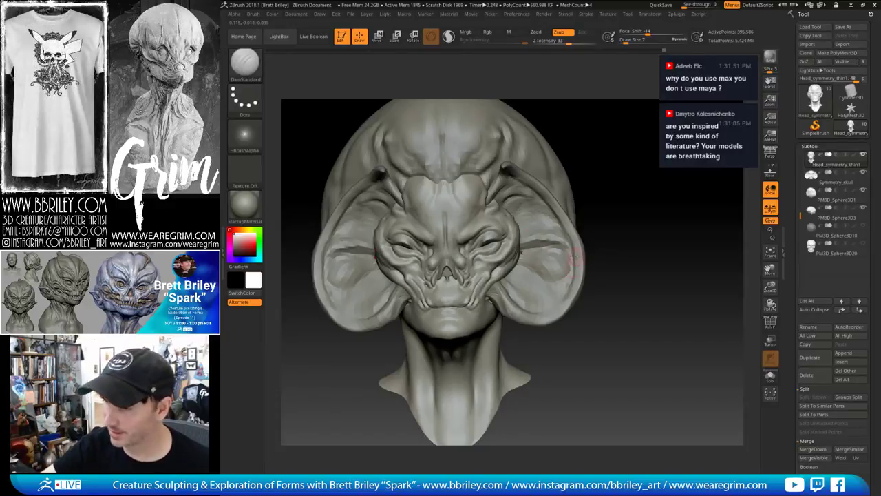
Undo recent strokes and try to widen the ear flaps of the Symmetry_skull subtool with the Move brush at draw size 106
{"action": "key", "text": "ctrl+z"}
{"action": "key", "text": "ctrl+z"}
{"action": "key", "text": "ctrl+z"}
{"action": "key", "text": "ctrl+z"}
{"action": "key", "text": "ctrl+z"}
{"action": "key", "text": "ctrl+z"}
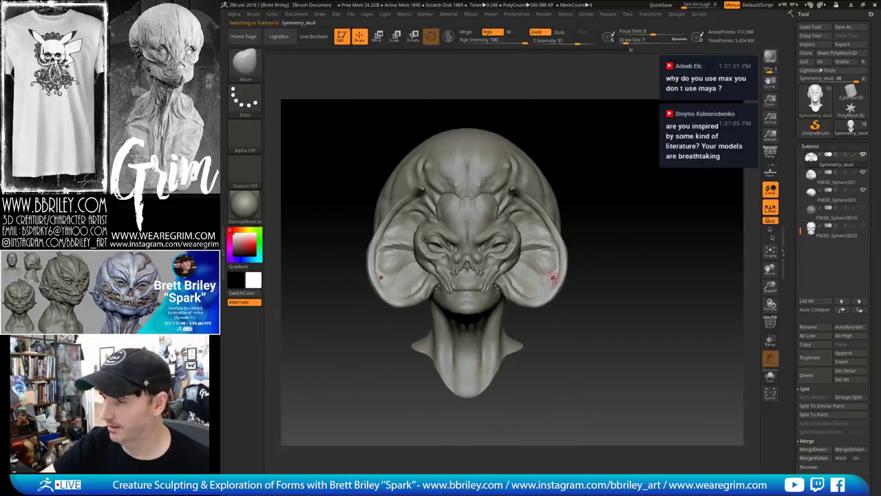
{"action": "left_click_drag", "start_coordinate": [562, 279], "coordinate": [575, 283]}
{"action": "key", "text": "s"}
{"action": "left_click_drag", "start_coordinate": [503, 278], "coordinate": [508, 279]}
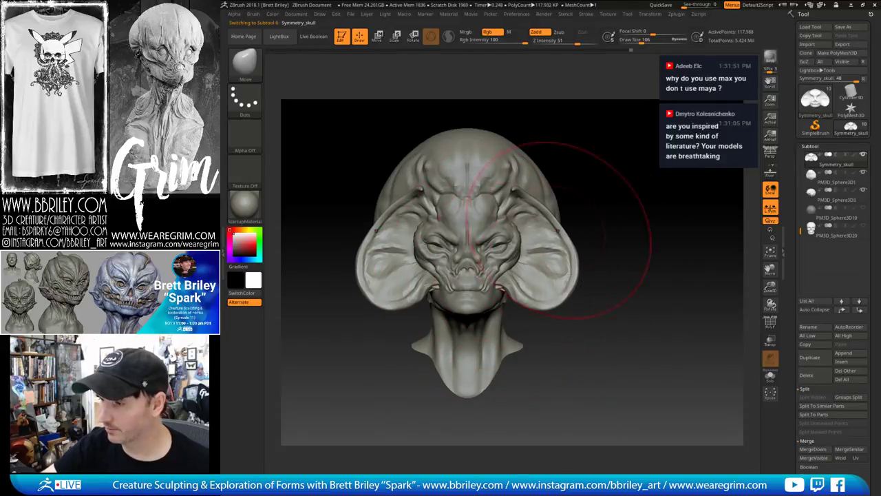
{"action": "key", "text": "s"}
{"action": "mouse_move", "coordinate": [556, 228]}
{"action": "left_mouse_down"}
{"action": "mouse_move", "coordinate": [550, 224]}
{"action": "mouse_move", "coordinate": [582, 196]}
{"action": "mouse_move", "coordinate": [577, 200]}
{"action": "left_mouse_up"}
{"action": "mouse_move", "coordinate": [664, 184]}
{"action": "left_mouse_down"}
{"action": "mouse_move", "coordinate": [612, 180]}
{"action": "mouse_move", "coordinate": [678, 191]}
{"action": "mouse_move", "coordinate": [610, 218]}
{"action": "left_mouse_up"}
{"action": "key", "text": "ctrl+z"}
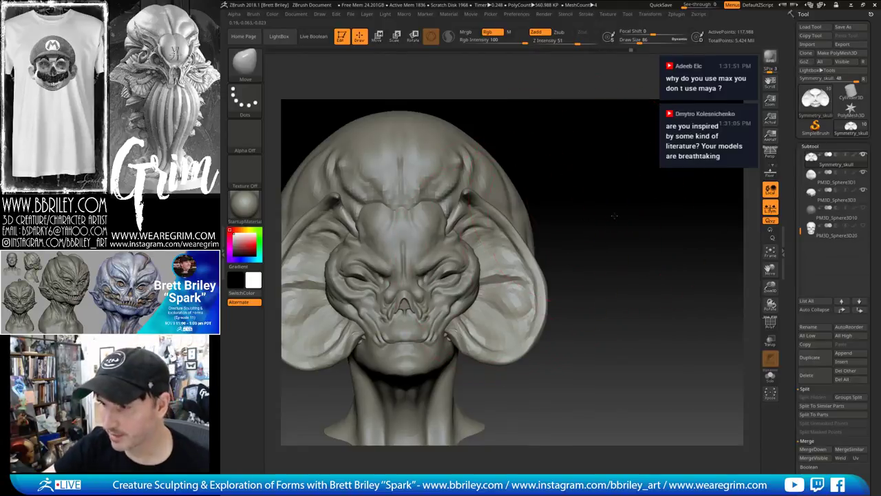
Select the Head_symmetry_thin1 subtool and reshape the nostril opening with the Move brush reduced to draw size 5
{"action": "left_click_drag", "start_coordinate": [571, 233], "coordinate": [607, 230], "text": "alt"}
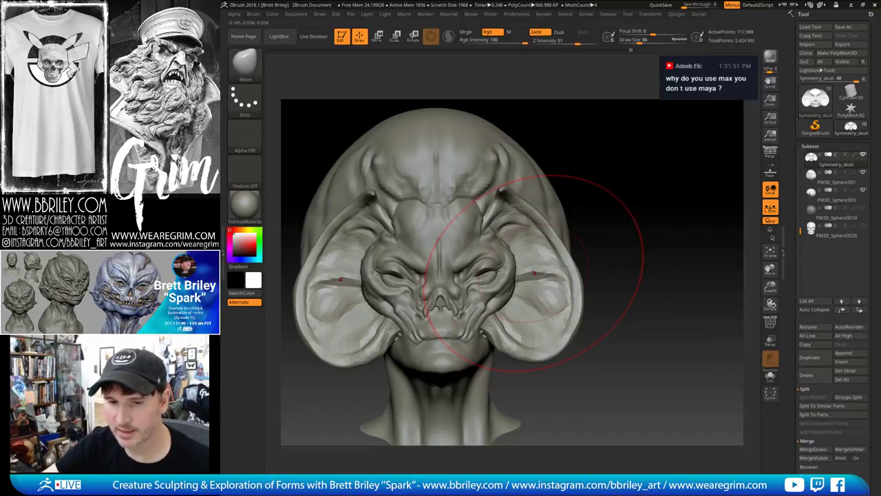
{"action": "key", "text": "bracketleft"}
{"action": "key", "text": "bracketleft"}
{"action": "key", "text": "bracketleft"}
{"action": "key", "text": "bracketleft"}
{"action": "key", "text": "bracketleft"}
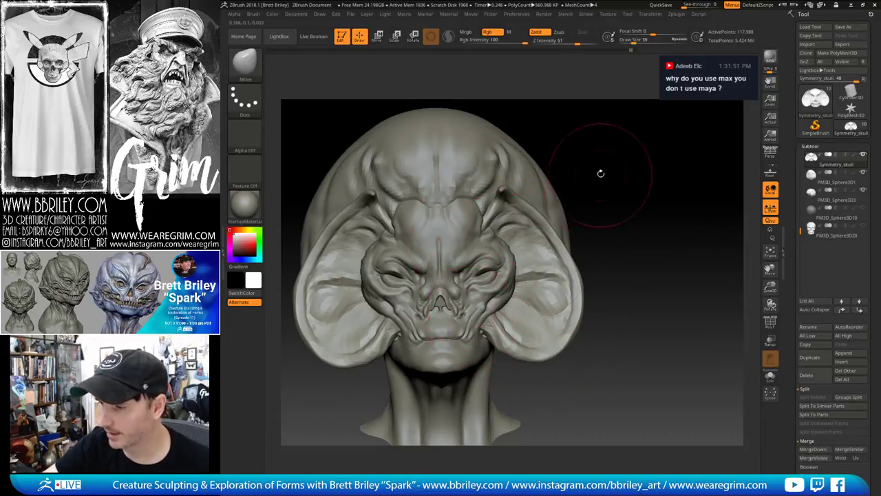
{"action": "left_click_drag", "start_coordinate": [600, 173], "coordinate": [570, 157]}
{"action": "key", "text": "bracketleft"}
{"action": "key", "text": "bracketleft"}
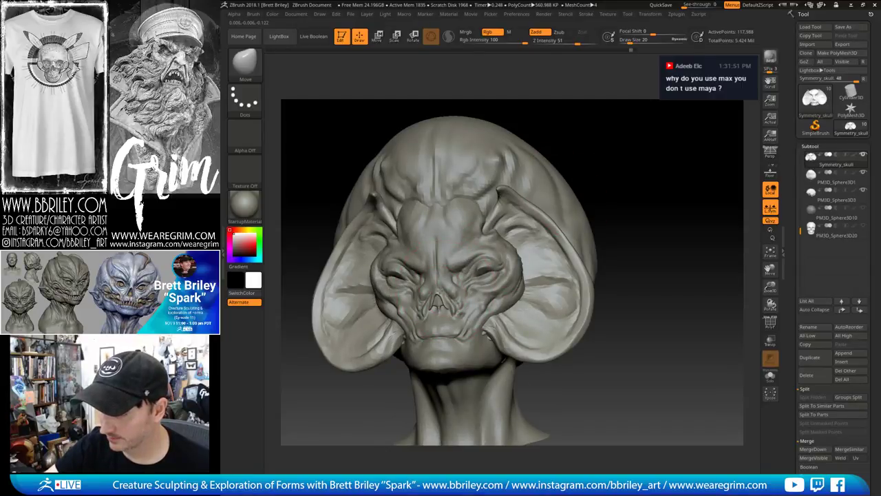
{"action": "left_click", "coordinate": [440, 306], "text": "alt"}
{"action": "mouse_move", "coordinate": [588, 140]}
{"action": "left_mouse_down"}
{"action": "mouse_move", "coordinate": [620, 139]}
{"action": "mouse_move", "coordinate": [613, 203]}
{"action": "left_mouse_up"}
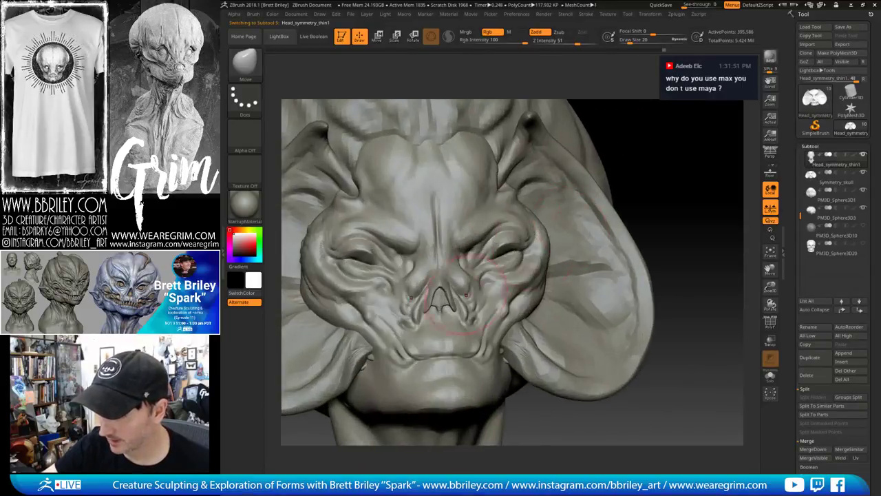
{"action": "key", "text": "bracketleft"}
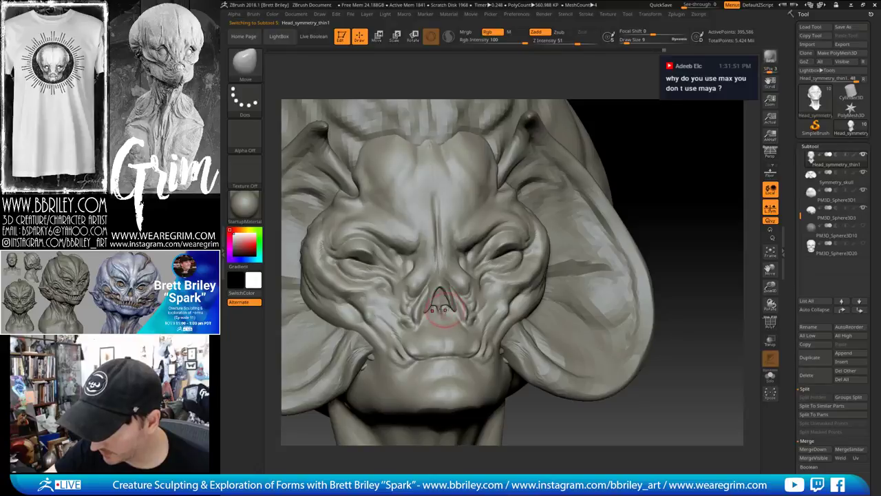
{"action": "key", "text": "["}
{"action": "left_click_drag", "start_coordinate": [448, 309], "coordinate": [445, 304]}
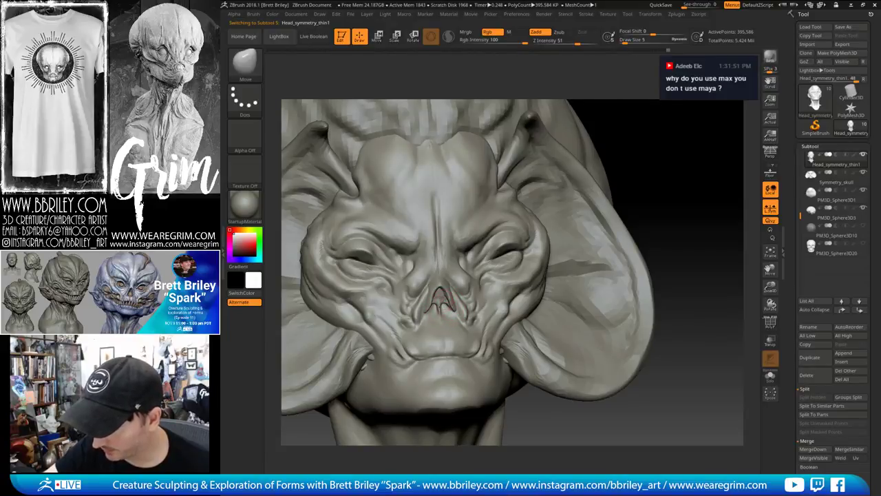
Carve the inner nostril creases with the DamStandard brush at draw size 2
{"action": "left_click_drag", "start_coordinate": [654, 110], "coordinate": [629, 113]}
{"action": "key", "text": "b"}
{"action": "key", "text": "d"}
{"action": "key", "text": "s"}
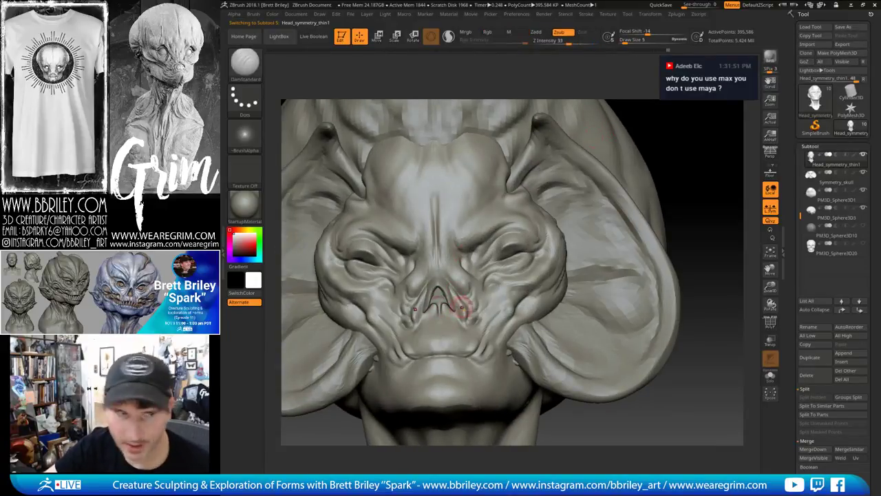
{"action": "key", "text": "["}
{"action": "left_click_drag", "start_coordinate": [448, 309], "coordinate": [444, 302]}
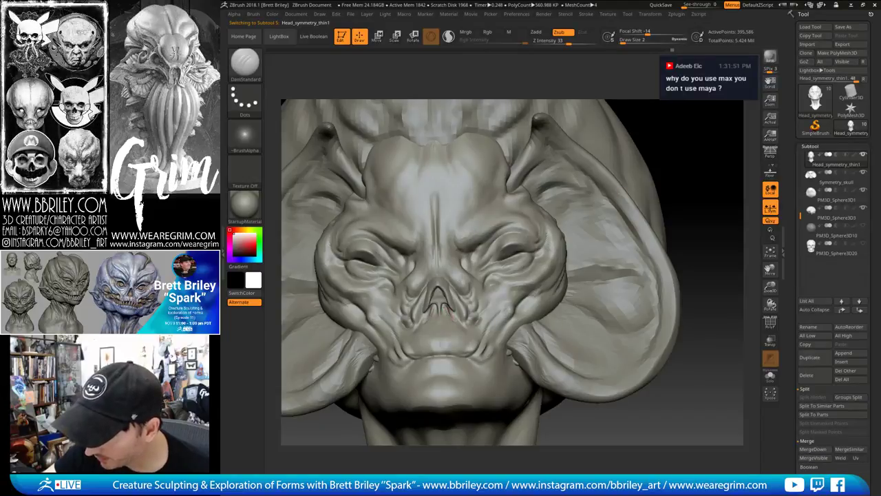
Build up the fine ridges inside the nostrils with the Standard brush at draw size 2
{"action": "key", "text": "b"}
{"action": "key", "text": "s"}
{"action": "key", "text": "t"}
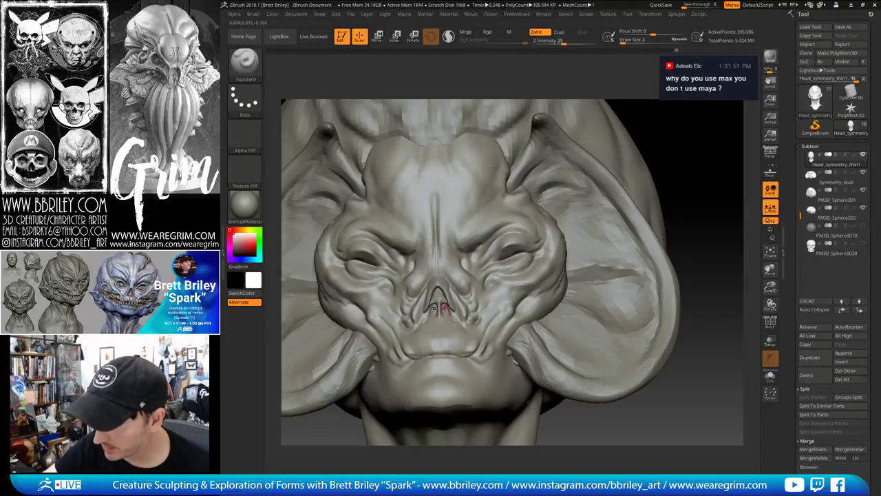
{"action": "left_click_drag", "start_coordinate": [689, 115], "coordinate": [665, 117]}
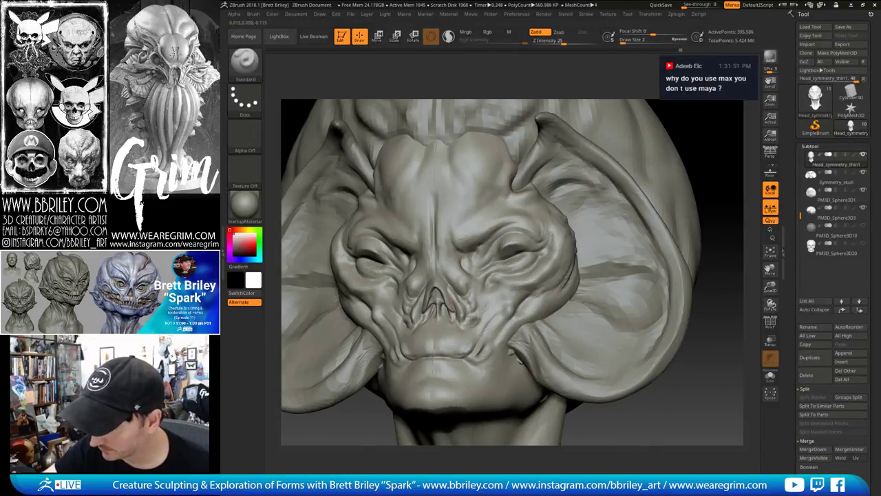
Adjust the nose with the Move brush and swell the folds around the nostrils with the Inflat brush
{"action": "key", "text": "b"}
{"action": "key", "text": "m"}
{"action": "key", "text": "v"}
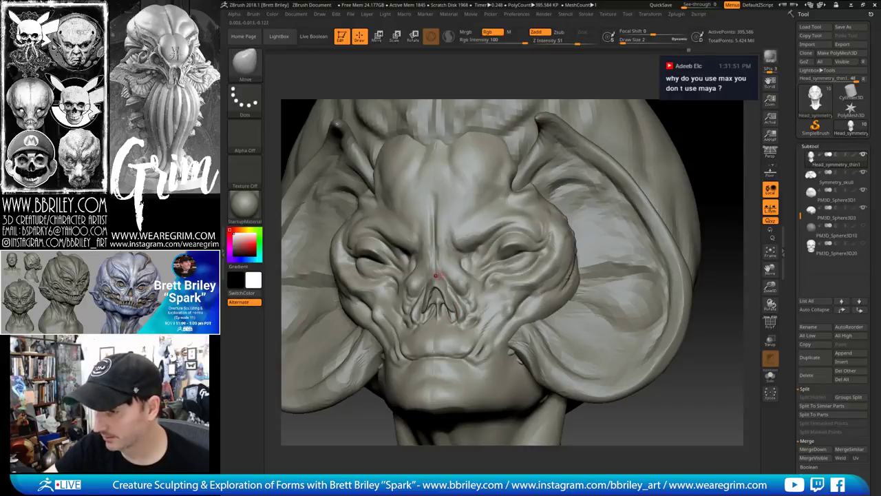
{"action": "key", "text": "b"}
{"action": "key", "text": "i"}
{"action": "key", "text": "n"}
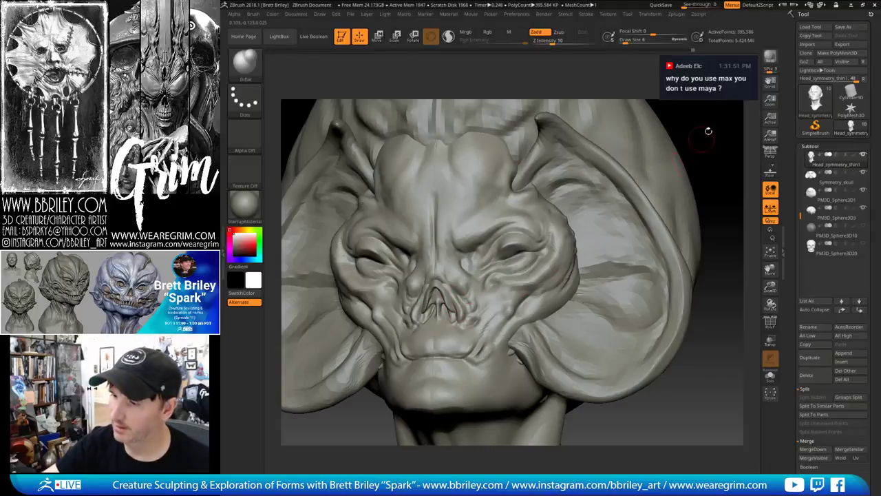
Cut fine creases into the nose and inner brow with the DamStandard brush at draw size 3
{"action": "right_click_drag", "start_coordinate": [485, 309], "coordinate": [475, 281]}
{"action": "key", "text": "b"}
{"action": "key", "text": "d"}
{"action": "key", "text": "s"}
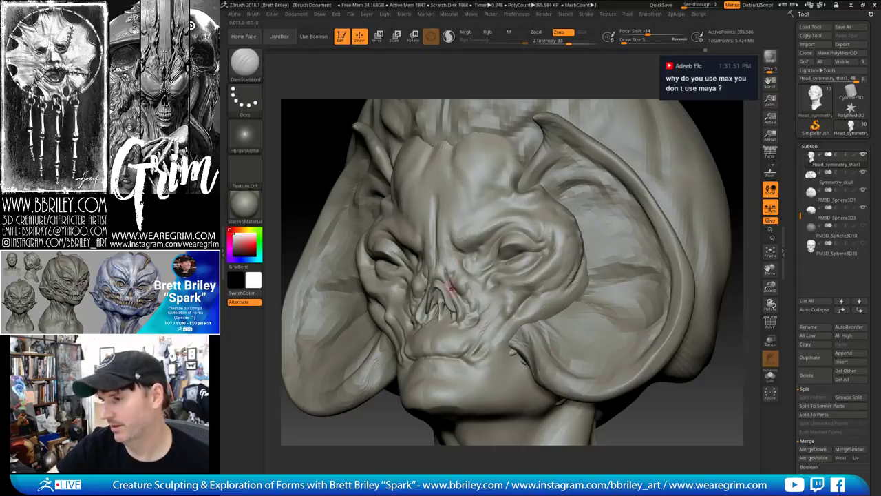
{"action": "mouse_move", "coordinate": [729, 291]}
{"action": "left_mouse_down"}
{"action": "mouse_move", "coordinate": [732, 194]}
{"action": "mouse_move", "coordinate": [750, 182]}
{"action": "left_mouse_up"}
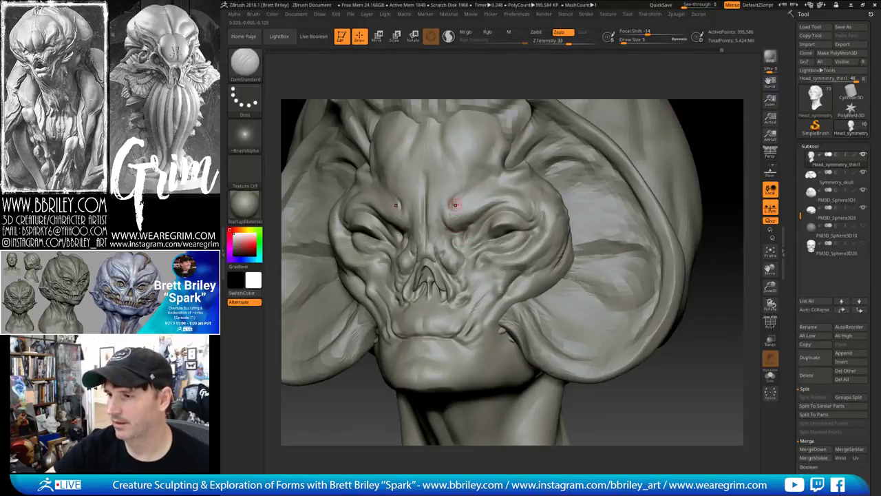
{"action": "mouse_move", "coordinate": [721, 164]}
{"action": "left_mouse_down"}
{"action": "mouse_move", "coordinate": [714, 142]}
{"action": "mouse_move", "coordinate": [704, 157]}
{"action": "mouse_move", "coordinate": [665, 135]}
{"action": "mouse_move", "coordinate": [686, 108]}
{"action": "mouse_move", "coordinate": [661, 137]}
{"action": "left_mouse_up"}
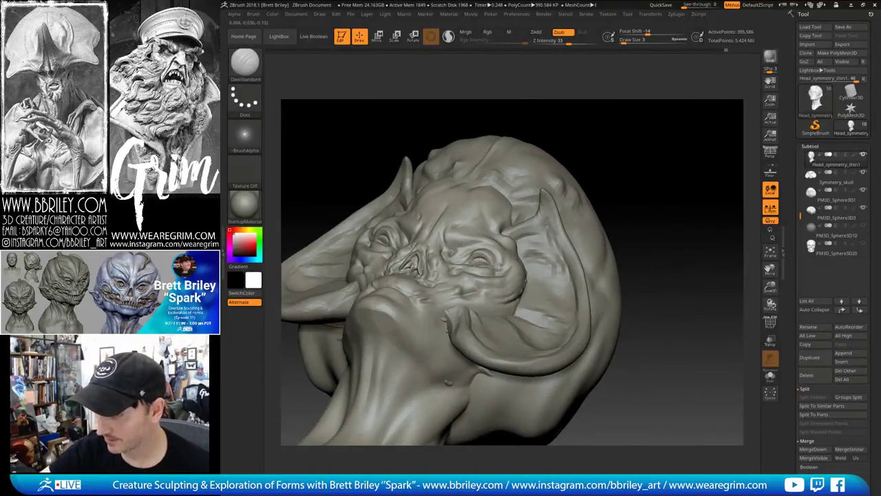
{"action": "left_click_drag", "start_coordinate": [655, 138], "coordinate": [553, 216]}
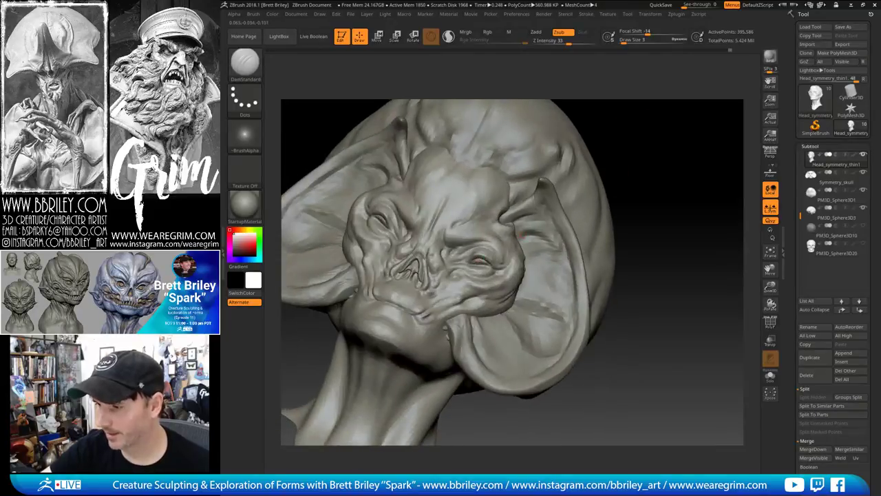
{"action": "left_click_drag", "start_coordinate": [665, 140], "coordinate": [651, 147]}
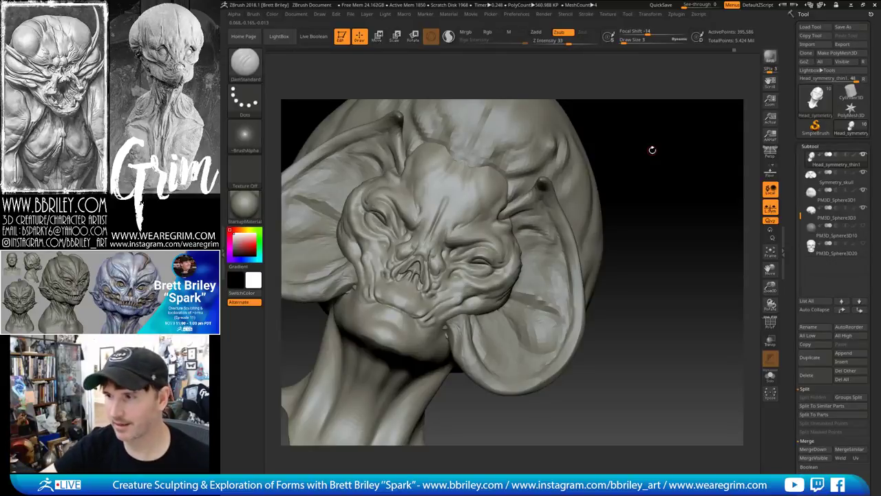
{"action": "mouse_move", "coordinate": [651, 147]}
{"action": "left_mouse_down", "text": "shift"}
{"action": "mouse_move", "coordinate": [666, 153]}
{"action": "mouse_move", "coordinate": [663, 207]}
{"action": "left_mouse_up", "text": "shift"}
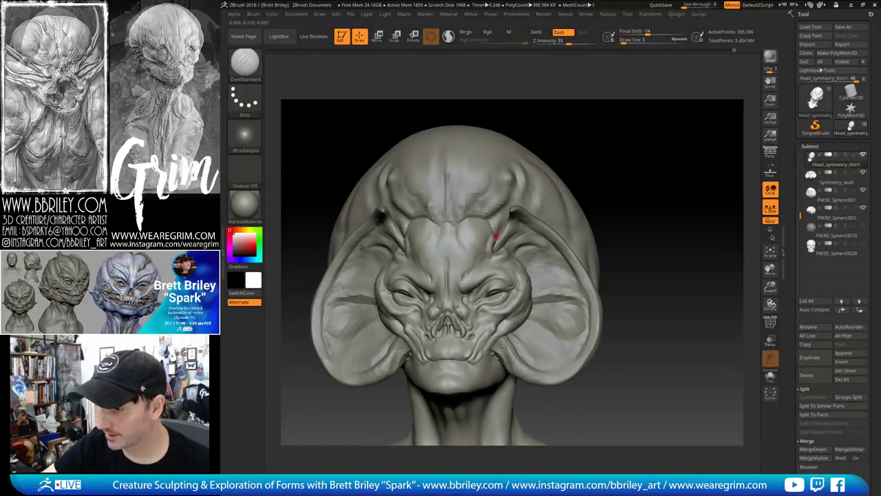
Adjust the forms of the lower face with the Standard and Move brushes
{"action": "key", "text": "b"}
{"action": "key", "text": "s"}
{"action": "key", "text": "t"}
{"action": "mouse_move", "coordinate": [642, 204]}
{"action": "left_mouse_down", "text": "alt"}
{"action": "mouse_move", "coordinate": [639, 145]}
{"action": "mouse_move", "coordinate": [629, 146]}
{"action": "left_mouse_up", "text": "alt"}
{"action": "key", "text": "b"}
{"action": "key", "text": "m"}
{"action": "key", "text": "v"}
{"action": "key", "text": "s"}
{"action": "mouse_move", "coordinate": [470, 337]}
{"action": "left_mouse_down"}
{"action": "mouse_move", "coordinate": [549, 331]}
{"action": "mouse_move", "coordinate": [541, 275]}
{"action": "left_mouse_up"}
Carve creases along the jaw and neck with the DamStandard brush at draw size 12
{"action": "key", "text": "b"}
{"action": "key", "text": "d"}
{"action": "key", "text": "s"}
{"action": "key", "text": "s"}
{"action": "mouse_move", "coordinate": [411, 307]}
{"action": "left_mouse_down"}
{"action": "mouse_move", "coordinate": [402, 307]}
{"action": "mouse_move", "coordinate": [420, 328]}
{"action": "left_mouse_up"}
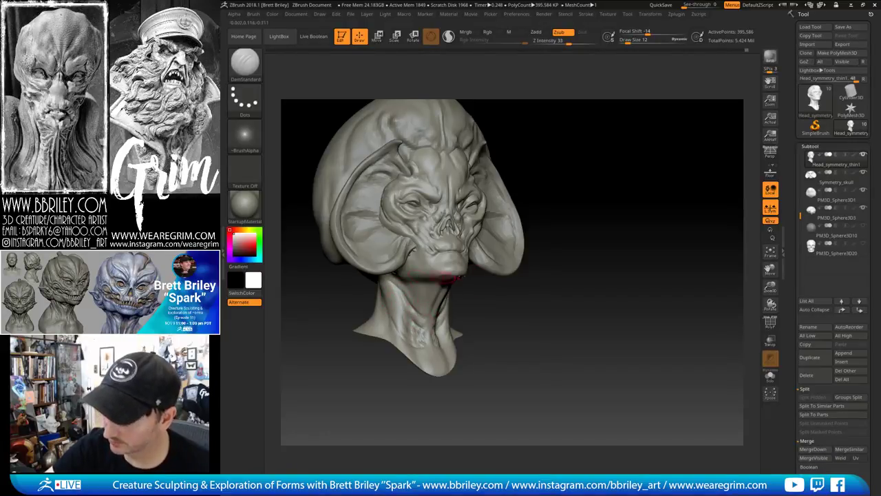
{"action": "left_click_drag", "start_coordinate": [501, 295], "coordinate": [457, 318]}
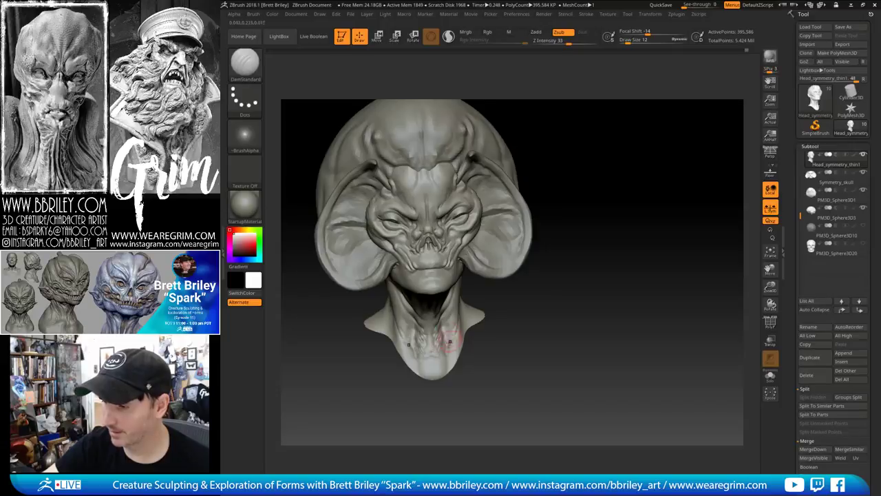
{"action": "mouse_move", "coordinate": [447, 337]}
{"action": "right_mouse_down"}
{"action": "mouse_move", "coordinate": [477, 317]}
{"action": "mouse_move", "coordinate": [470, 297]}
{"action": "mouse_move", "coordinate": [551, 293]}
{"action": "mouse_move", "coordinate": [552, 276]}
{"action": "right_mouse_up"}
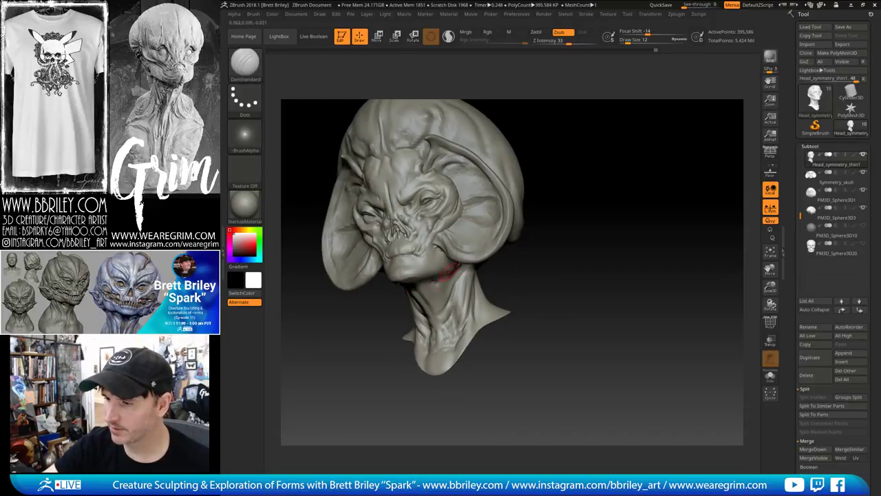
{"action": "right_click_drag", "start_coordinate": [437, 282], "coordinate": [446, 256]}
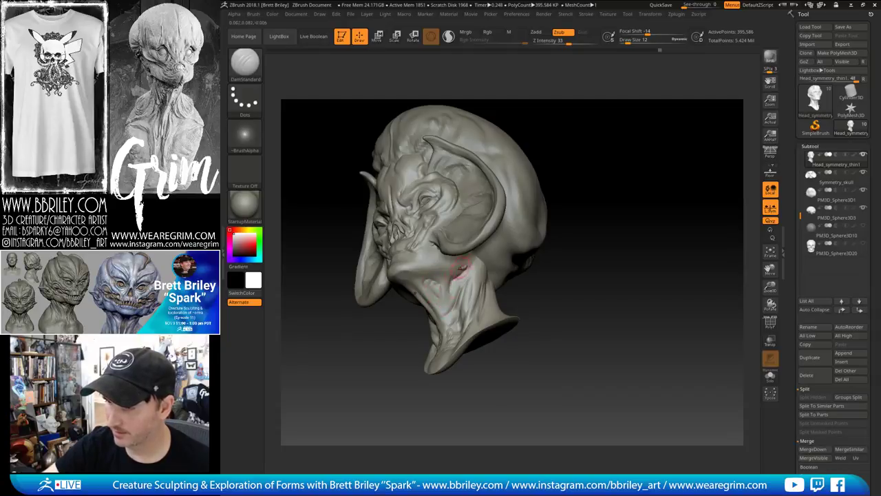
{"action": "mouse_move", "coordinate": [586, 183]}
{"action": "left_mouse_down"}
{"action": "mouse_move", "coordinate": [609, 190]}
{"action": "mouse_move", "coordinate": [629, 210]}
{"action": "mouse_move", "coordinate": [608, 229]}
{"action": "mouse_move", "coordinate": [604, 196]}
{"action": "left_mouse_up"}
Reshape the jaw corner beneath the ear flap with the Move brush at draw sizes 15 and 12
{"action": "key", "text": "b"}
{"action": "key", "text": "m"}
{"action": "key", "text": "v"}
{"action": "key", "text": "s"}
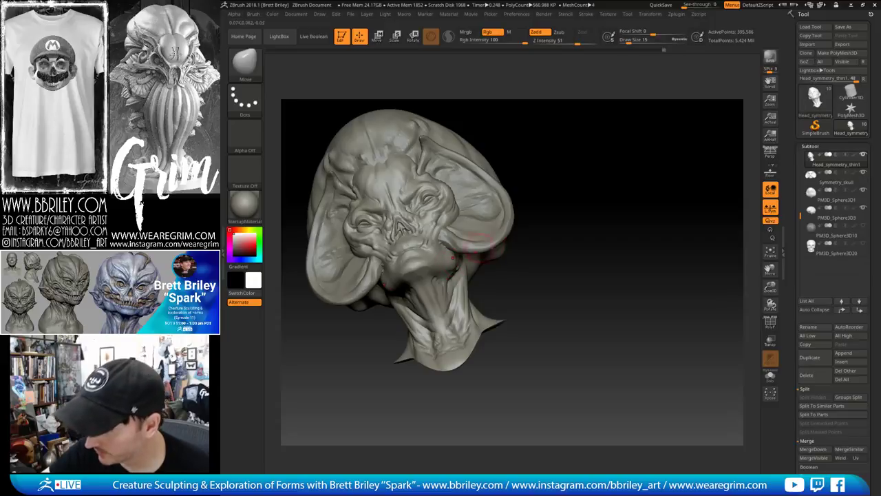
{"action": "mouse_move", "coordinate": [474, 275]}
{"action": "right_mouse_down"}
{"action": "mouse_move", "coordinate": [461, 251]}
{"action": "mouse_move", "coordinate": [447, 263]}
{"action": "right_mouse_up"}
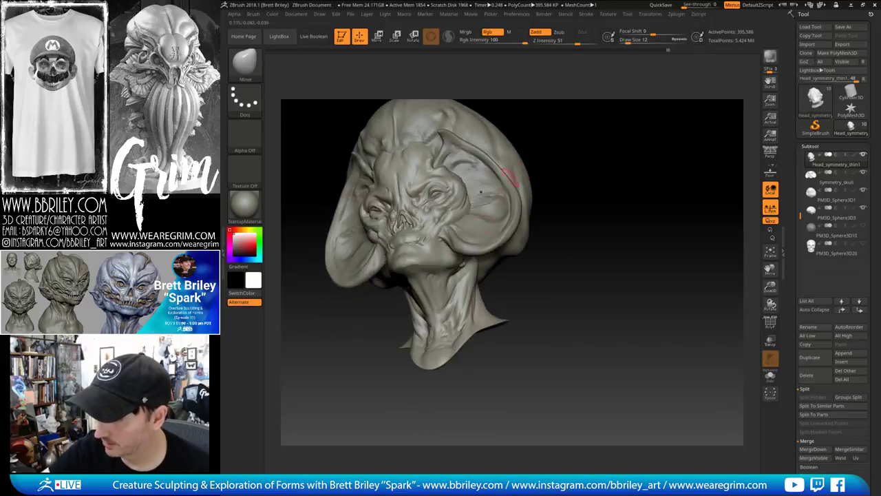
Flatten the jaw corner below the ear flap with the TrimDynamic brush at draw size 10
{"action": "key", "text": "b"}
{"action": "key", "text": "t"}
{"action": "key", "text": "d"}
{"action": "left_click", "coordinate": [447, 264]}
{"action": "left_click_drag", "start_coordinate": [538, 101], "coordinate": [534, 110]}
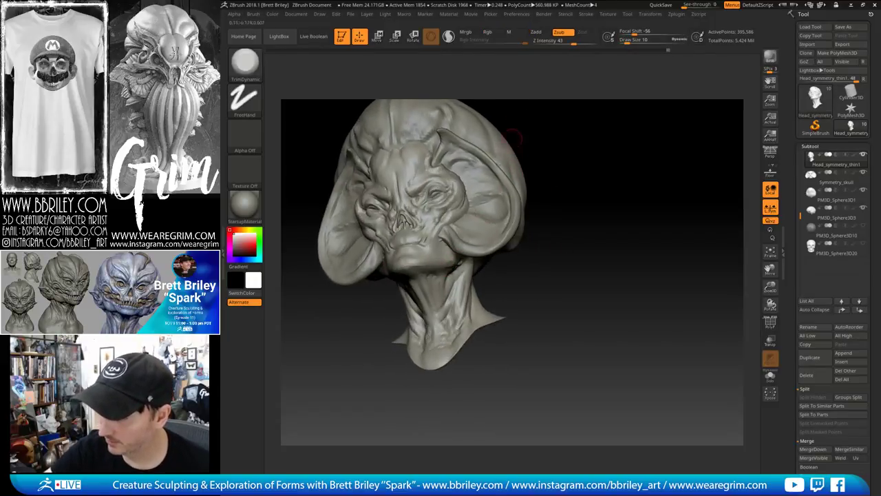
Pull the jaw and cheek fold next to the ear flap into shape with the Move brush
{"action": "key", "text": "b"}
{"action": "key", "text": "m"}
{"action": "key", "text": "v"}
{"action": "key", "text": "s"}
{"action": "left_click", "coordinate": [448, 254]}
{"action": "left_click_drag", "start_coordinate": [449, 256], "coordinate": [452, 251]}
{"action": "left_click_drag", "start_coordinate": [532, 114], "coordinate": [544, 118]}
{"action": "right_click_drag", "start_coordinate": [543, 118], "coordinate": [446, 257]}
Cut creases into the jaw fold beside the ear flap with the DamStandard brush, reducing the draw size from 10 to 7
{"action": "key", "text": "b"}
{"action": "key", "text": "d"}
{"action": "key", "text": "s"}
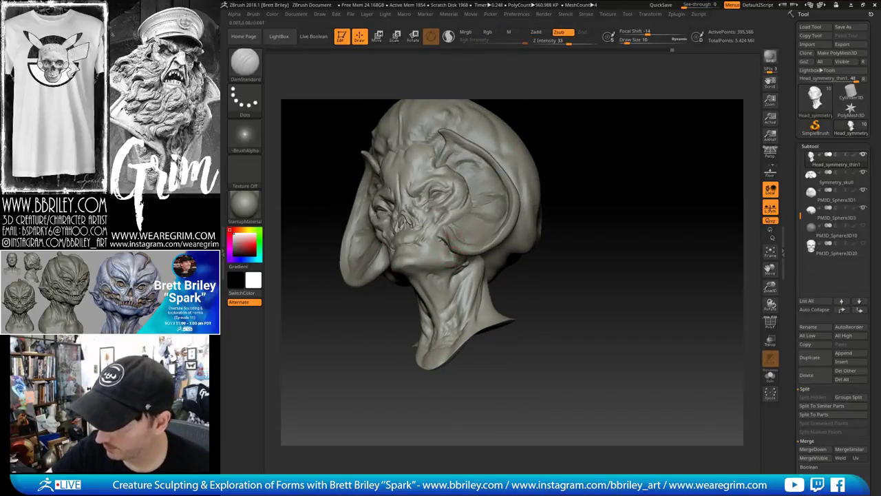
{"action": "left_click_drag", "start_coordinate": [558, 148], "coordinate": [553, 173]}
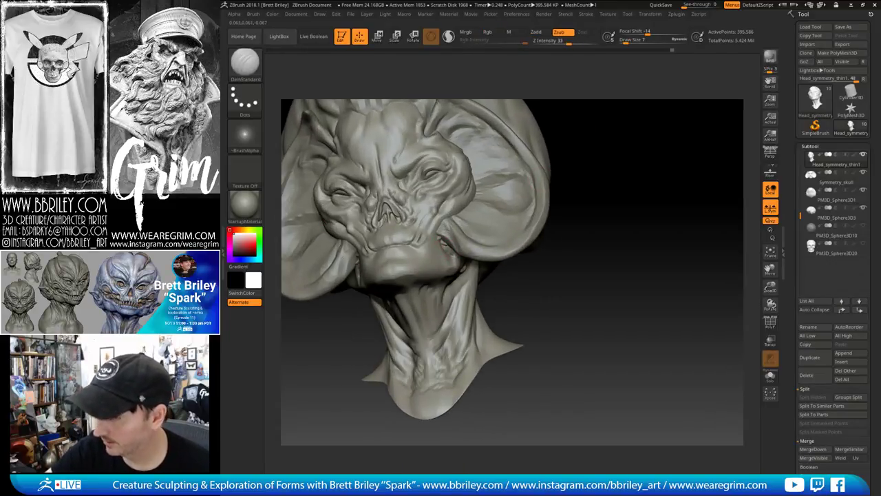
Build up the fold between the jaw and ear flap with the Standard brush at draw size 5
{"action": "key", "text": "b"}
{"action": "key", "text": "s"}
{"action": "key", "text": "t"}
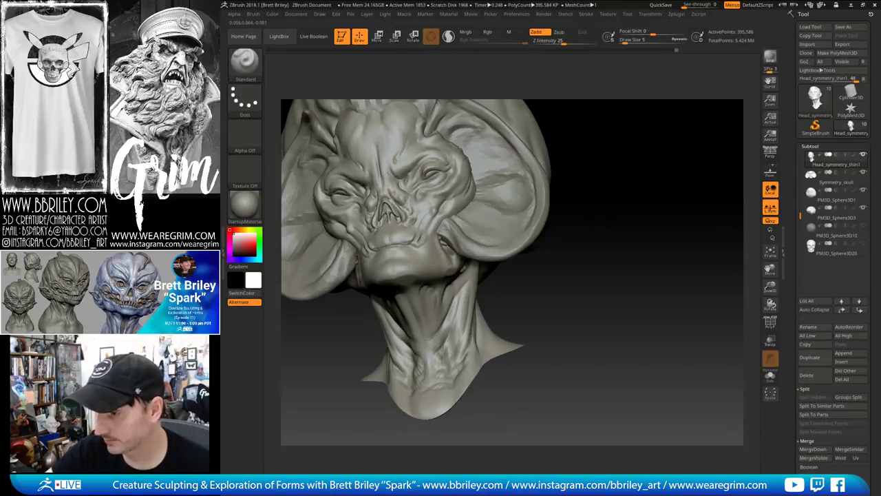
{"action": "mouse_move", "coordinate": [586, 120]}
{"action": "left_mouse_down"}
{"action": "mouse_move", "coordinate": [603, 113]}
{"action": "mouse_move", "coordinate": [581, 120]}
{"action": "left_mouse_up"}
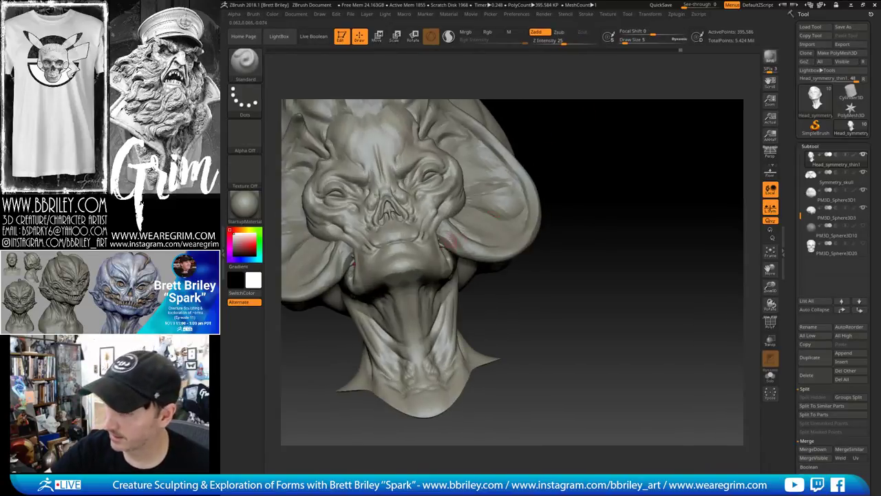
Select the Symmetry_skull subtool and reshape the lower ear flap beside the jaw with the Move brush at draw sizes 15 and 20
{"action": "left_click", "coordinate": [446, 240], "text": "alt"}
{"action": "key", "text": "b"}
{"action": "key", "text": "m"}
{"action": "key", "text": "v"}
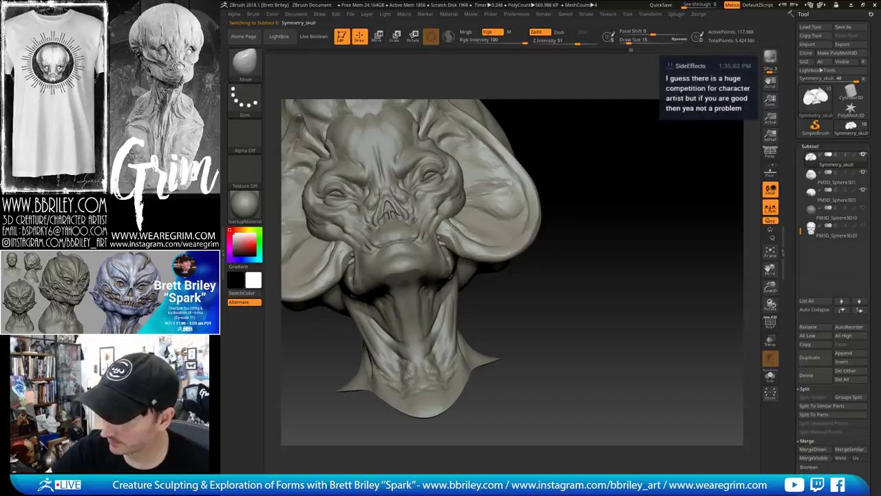
{"action": "left_click_drag", "start_coordinate": [548, 154], "coordinate": [448, 243]}
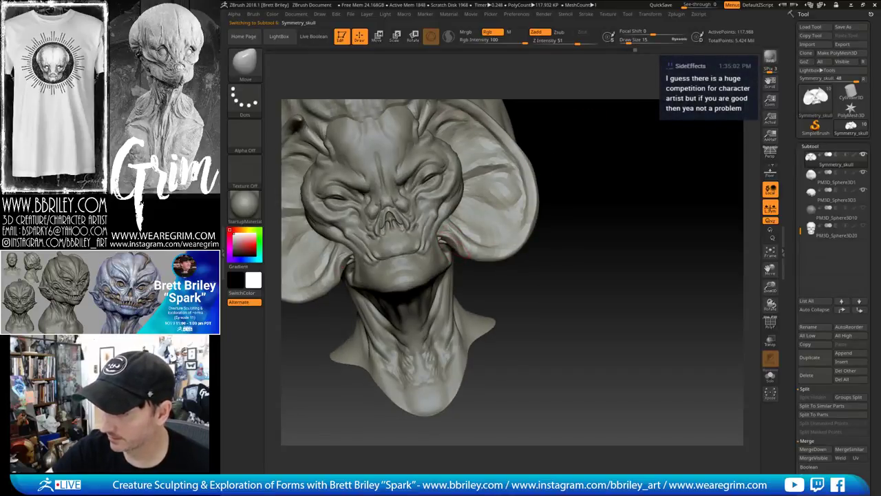
{"action": "key", "text": "shift"}
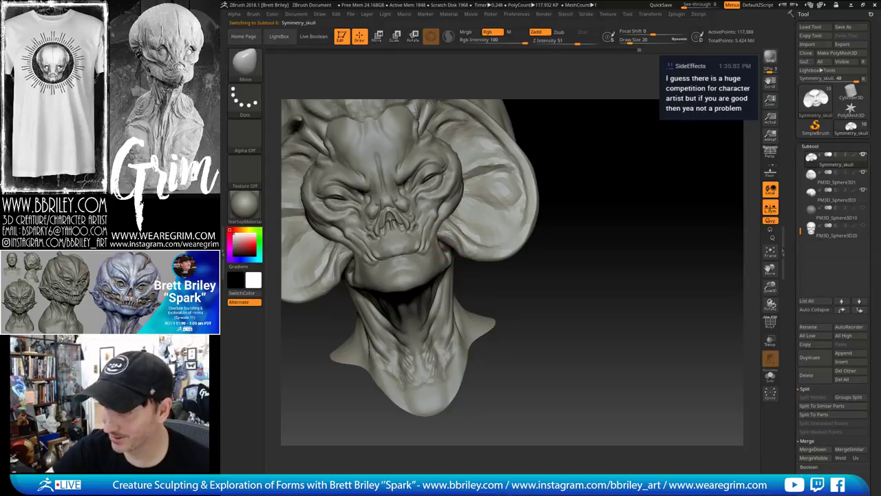
{"action": "key", "text": "bracketleft"}
{"action": "mouse_move", "coordinate": [574, 166]}
{"action": "left_mouse_down"}
{"action": "mouse_move", "coordinate": [574, 183]}
{"action": "mouse_move", "coordinate": [616, 164]}
{"action": "mouse_move", "coordinate": [613, 181]}
{"action": "mouse_move", "coordinate": [579, 151]}
{"action": "mouse_move", "coordinate": [554, 168]}
{"action": "left_mouse_up"}
Flatten and smooth the ear flap surfaces with the TrimDynamic and Smooth brushes at draw size 12
{"action": "key", "text": "b"}
{"action": "key", "text": "t"}
{"action": "key", "text": "d"}
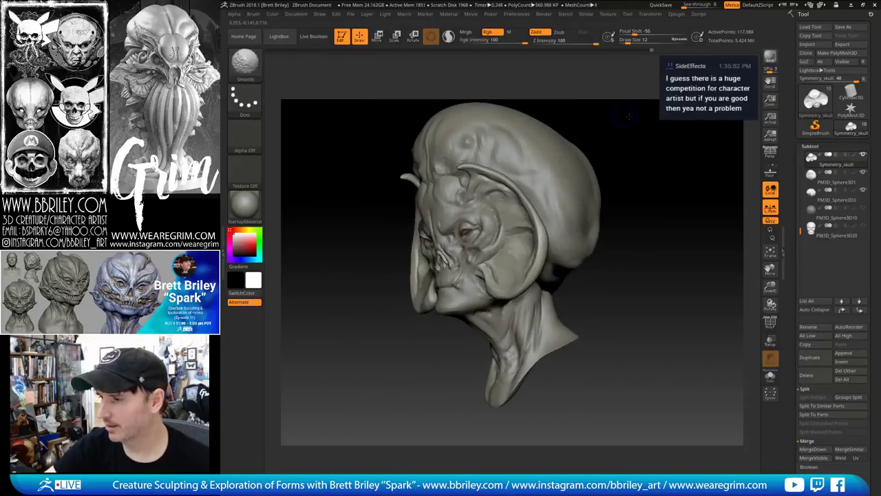
Save the sculpted bust to disk as a tool file
{"action": "mouse_move", "coordinate": [709, 132]}
{"action": "left_mouse_down"}
{"action": "mouse_move", "coordinate": [679, 139]}
{"action": "mouse_move", "coordinate": [637, 170]}
{"action": "mouse_move", "coordinate": [654, 113]}
{"action": "left_mouse_up"}
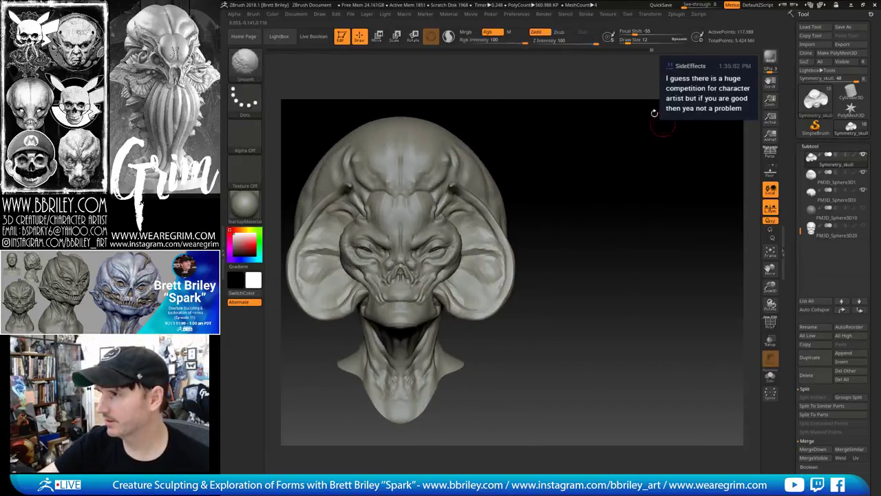
{"action": "left_click", "coordinate": [627, 14]}
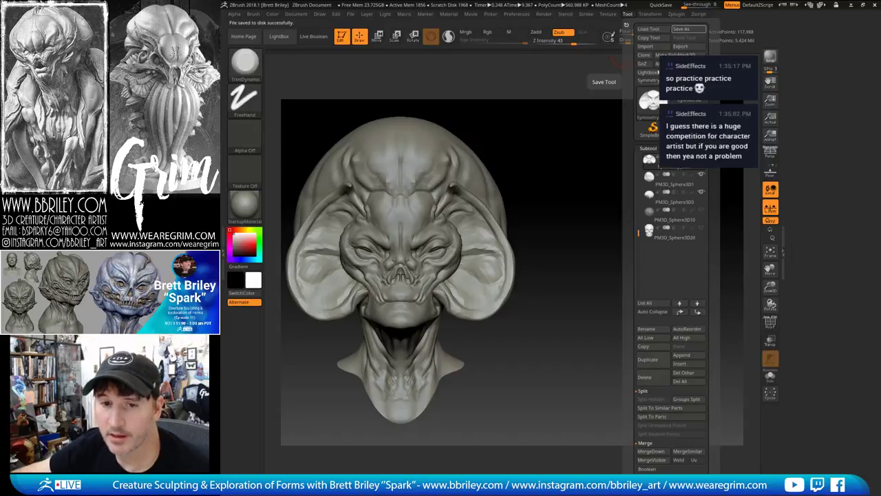
Examine the bust's overall forms and silhouette from the front, side and three-quarter views
{"action": "left_click_drag", "start_coordinate": [558, 276], "coordinate": [664, 270]}
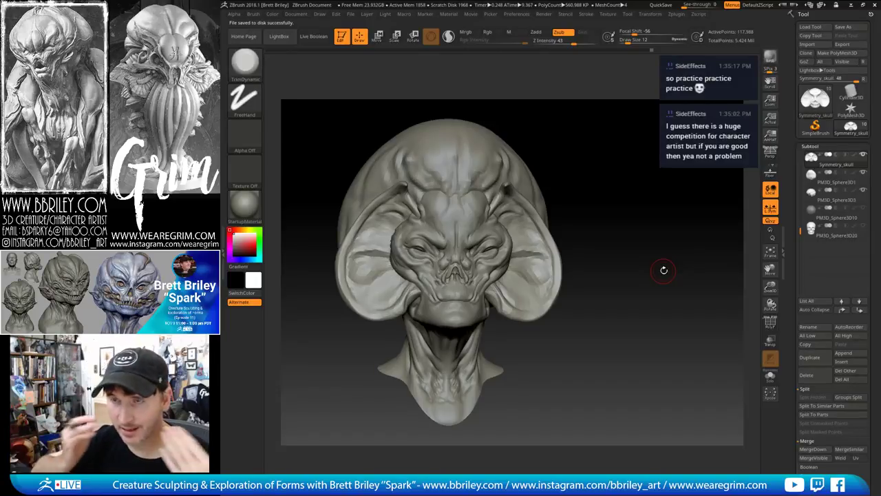
{"action": "left_click_drag", "start_coordinate": [595, 204], "coordinate": [489, 254]}
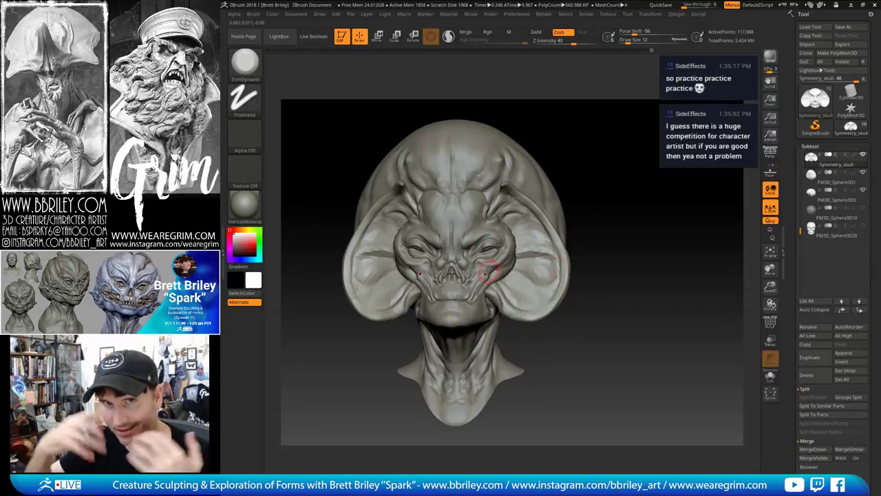
{"action": "mouse_move", "coordinate": [623, 225]}
{"action": "left_mouse_down"}
{"action": "mouse_move", "coordinate": [642, 222]}
{"action": "mouse_move", "coordinate": [628, 207]}
{"action": "mouse_move", "coordinate": [633, 199]}
{"action": "mouse_move", "coordinate": [618, 204]}
{"action": "mouse_move", "coordinate": [652, 182]}
{"action": "mouse_move", "coordinate": [630, 175]}
{"action": "left_mouse_up"}
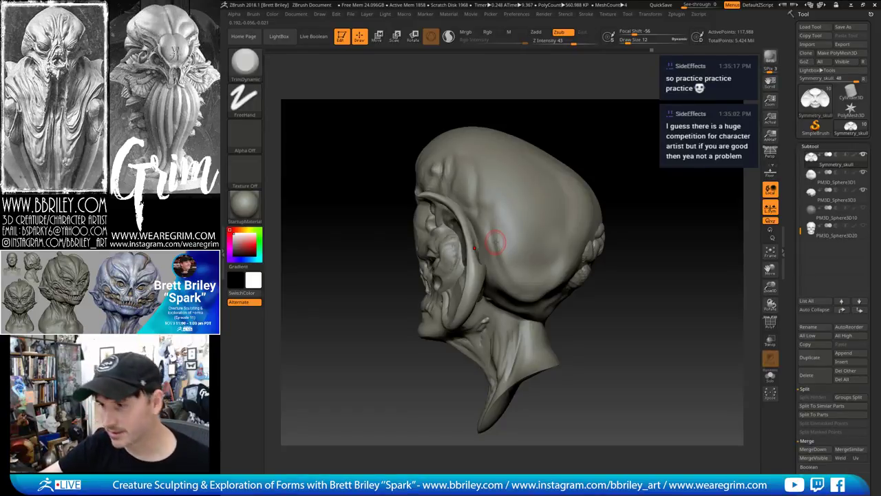
{"action": "left_click_drag", "start_coordinate": [613, 210], "coordinate": [663, 199]}
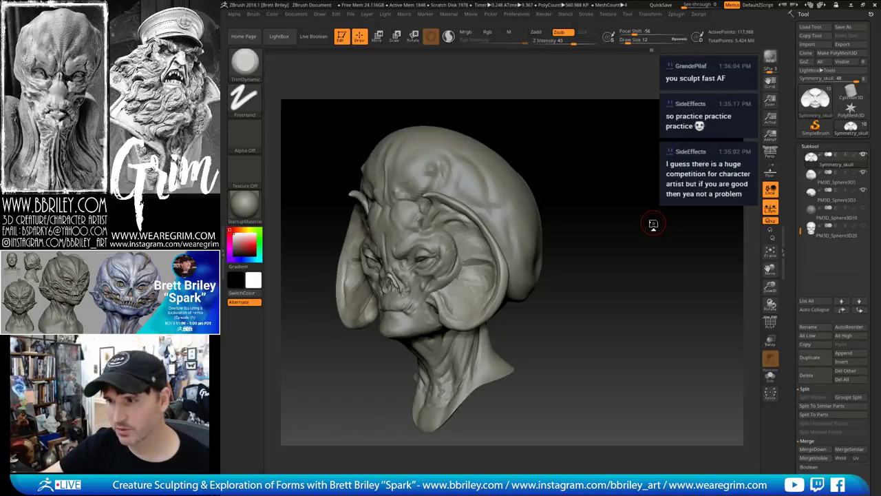
{"action": "mouse_move", "coordinate": [654, 223]}
{"action": "left_mouse_down"}
{"action": "mouse_move", "coordinate": [627, 173]}
{"action": "mouse_move", "coordinate": [654, 186]}
{"action": "mouse_move", "coordinate": [632, 191]}
{"action": "mouse_move", "coordinate": [636, 180]}
{"action": "mouse_move", "coordinate": [626, 171]}
{"action": "left_mouse_up"}
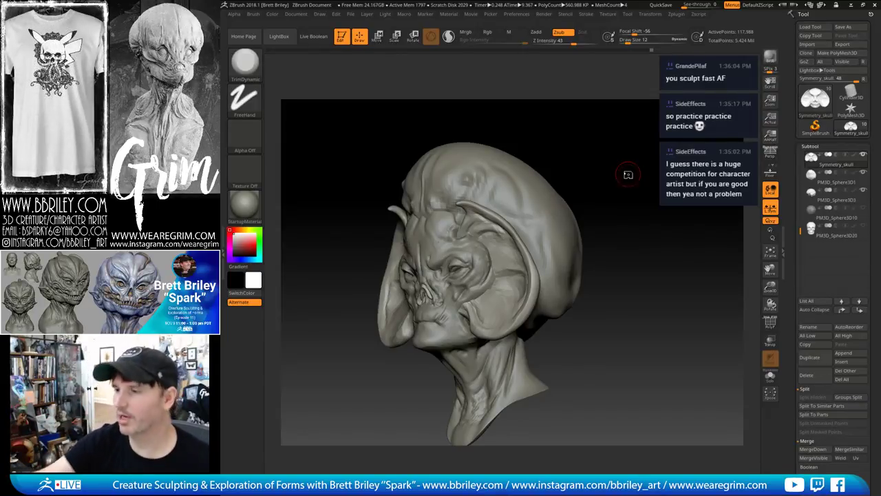
{"action": "left_click_drag", "start_coordinate": [628, 178], "coordinate": [647, 216]}
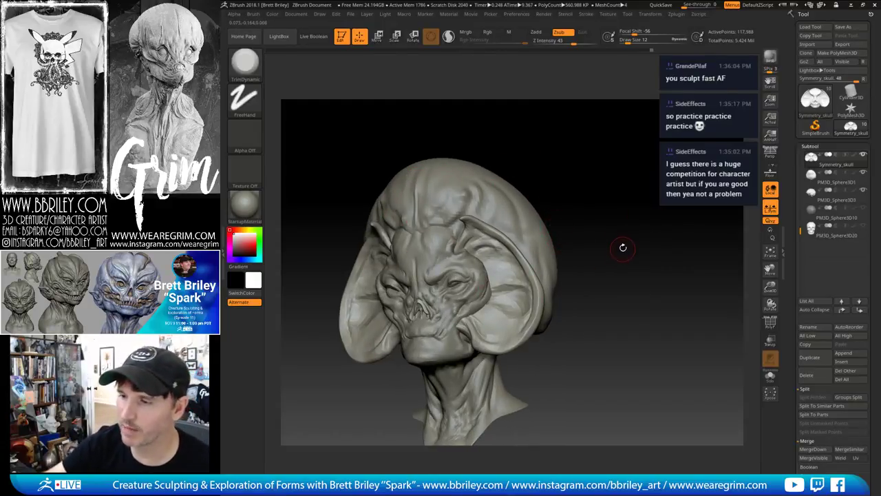
{"action": "mouse_move", "coordinate": [625, 239]}
{"action": "left_mouse_down"}
{"action": "mouse_move", "coordinate": [621, 227]}
{"action": "mouse_move", "coordinate": [635, 223]}
{"action": "mouse_move", "coordinate": [588, 203]}
{"action": "left_mouse_up"}
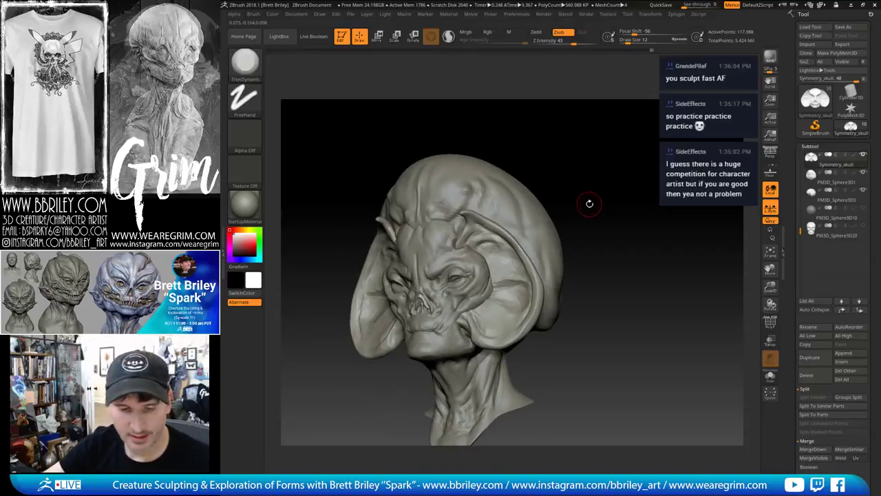
{"action": "left_click", "coordinate": [449, 245], "text": "alt"}
{"action": "left_click_drag", "start_coordinate": [621, 165], "coordinate": [621, 172]}
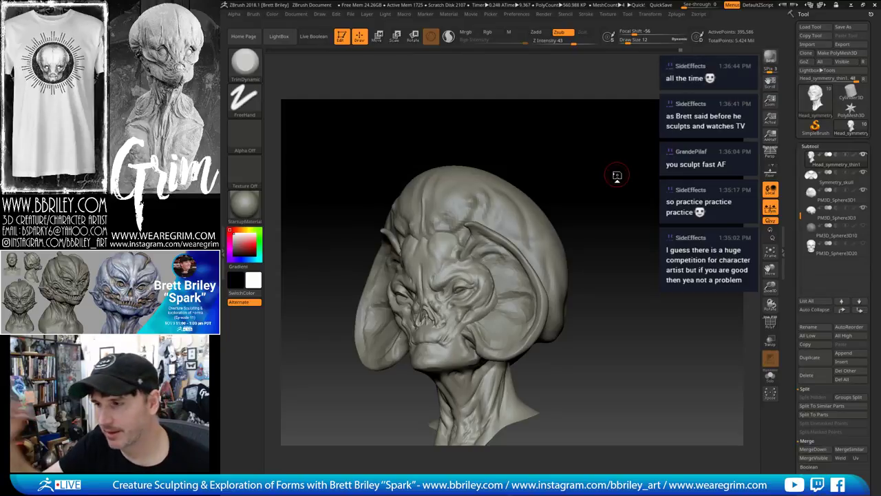
{"action": "left_click_drag", "start_coordinate": [617, 175], "coordinate": [596, 185]}
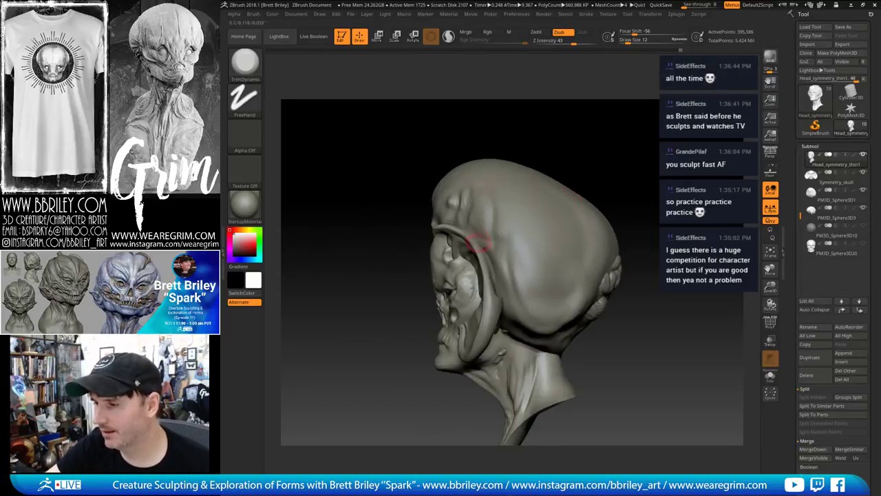
Select the Symmetry_skull subtool and adjust the upper rim of the ear flaps with the Move brush at draw size 16
{"action": "left_click", "coordinate": [506, 193], "text": "alt"}
{"action": "right_click_drag", "start_coordinate": [511, 190], "coordinate": [588, 114]}
{"action": "key", "text": "b"}
{"action": "key", "text": "m"}
{"action": "key", "text": "v"}
{"action": "key", "text": "s"}
{"action": "left_click_drag", "start_coordinate": [482, 236], "coordinate": [486, 236]}
{"action": "left_click_drag", "start_coordinate": [522, 166], "coordinate": [542, 143]}
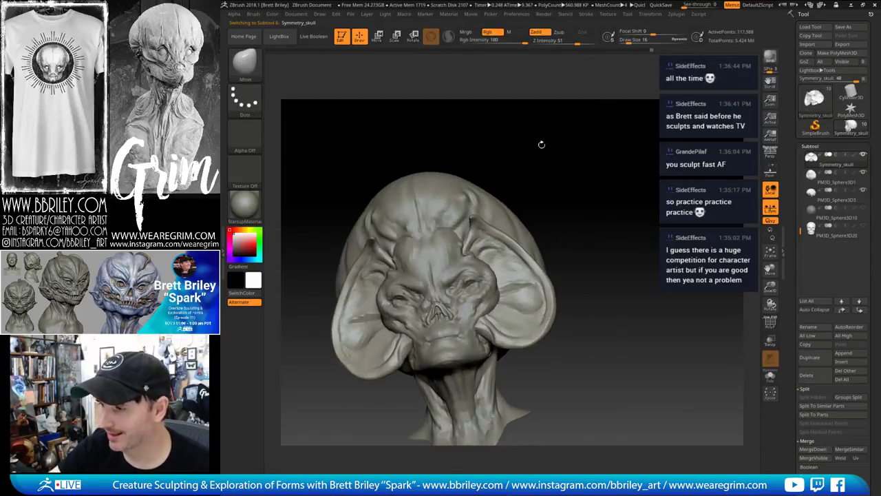
Reshape the outer contour of the ear flaps with the Move brush at draw sizes 23, 53 and 39
{"action": "key", "text": "s"}
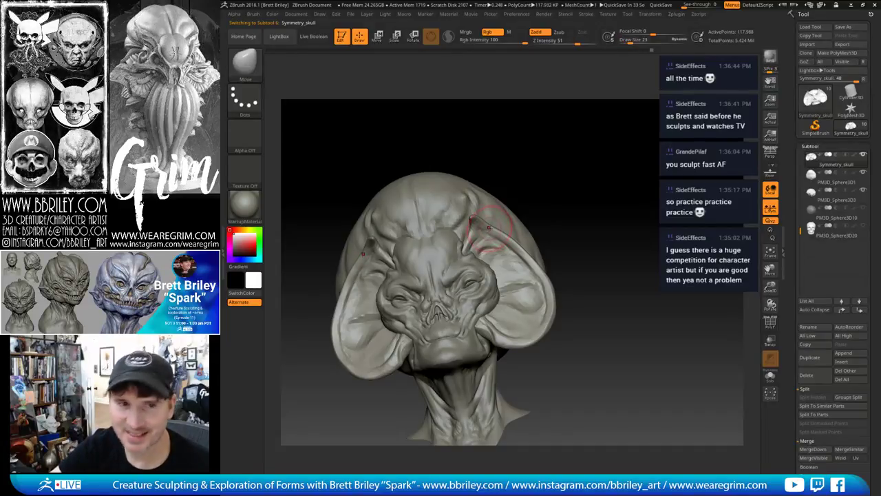
{"action": "left_click_drag", "start_coordinate": [492, 230], "coordinate": [496, 231]}
{"action": "mouse_move", "coordinate": [518, 260]}
{"action": "left_mouse_down"}
{"action": "mouse_move", "coordinate": [527, 250]}
{"action": "mouse_move", "coordinate": [513, 231]}
{"action": "mouse_move", "coordinate": [548, 244]}
{"action": "mouse_move", "coordinate": [538, 246]}
{"action": "left_mouse_up"}
{"action": "key", "text": "s"}
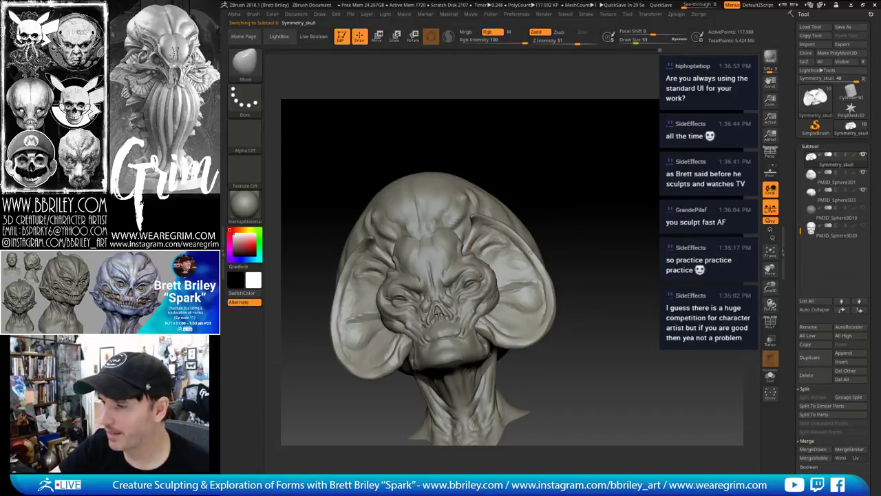
{"action": "left_click_drag", "start_coordinate": [551, 215], "coordinate": [546, 244]}
{"action": "key", "text": "s"}
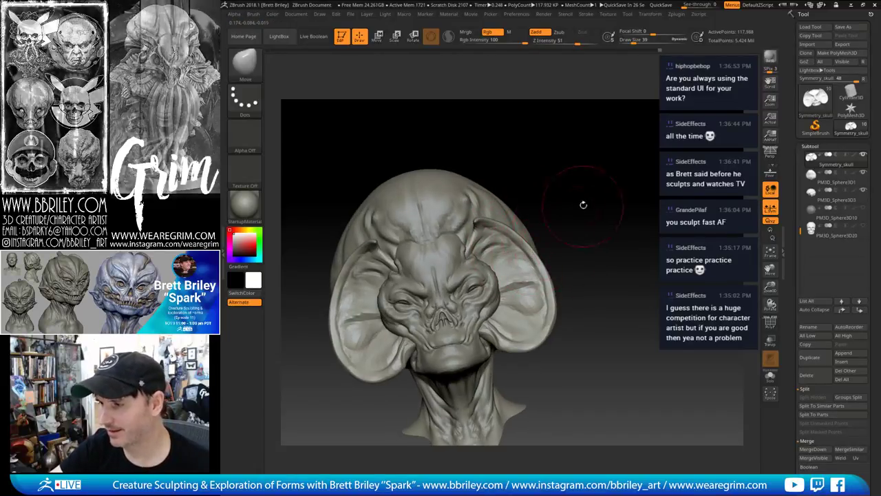
{"action": "left_click_drag", "start_coordinate": [585, 202], "coordinate": [545, 206]}
Carve radiating creases into the inner ear flaps with the DamStandard brush at draw size 13
{"action": "key", "text": "b"}
{"action": "key", "text": "d"}
{"action": "key", "text": "s"}
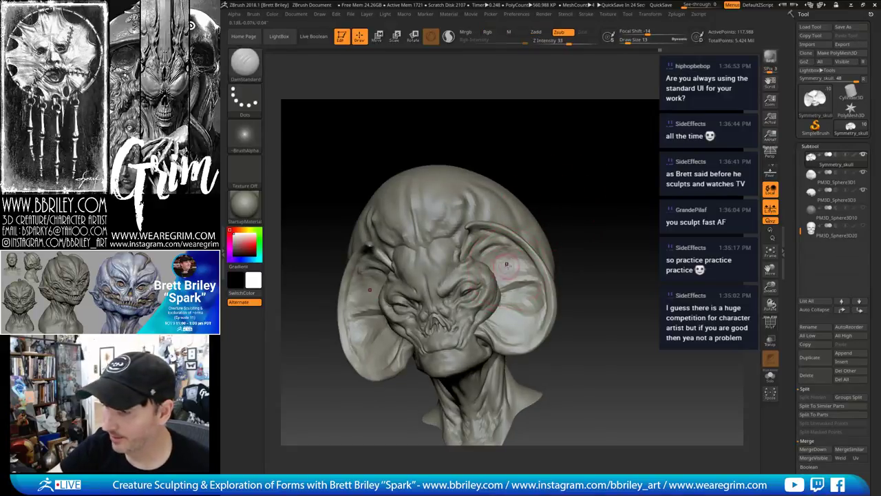
{"action": "mouse_move", "coordinate": [586, 216]}
{"action": "left_mouse_down", "text": "shift"}
{"action": "mouse_move", "coordinate": [598, 239]}
{"action": "mouse_move", "coordinate": [565, 198]}
{"action": "left_mouse_up", "text": "shift"}
Flatten the ridges inside the upper ear flaps with the TrimDynamic brush at draw size 8
{"action": "key", "text": "b"}
{"action": "key", "text": "t"}
{"action": "key", "text": "d"}
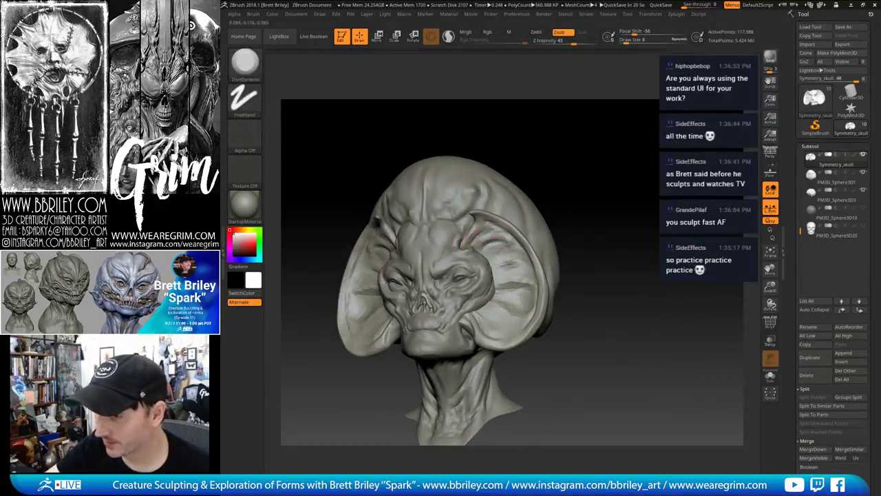
{"action": "left_click_drag", "start_coordinate": [526, 166], "coordinate": [505, 173]}
{"action": "left_click_drag", "start_coordinate": [553, 149], "coordinate": [548, 151]}
Sharpen the creases inside the ear flaps with the DamStandard brush at draw size 8
{"action": "key", "text": "b"}
{"action": "key", "text": "d"}
{"action": "key", "text": "s"}
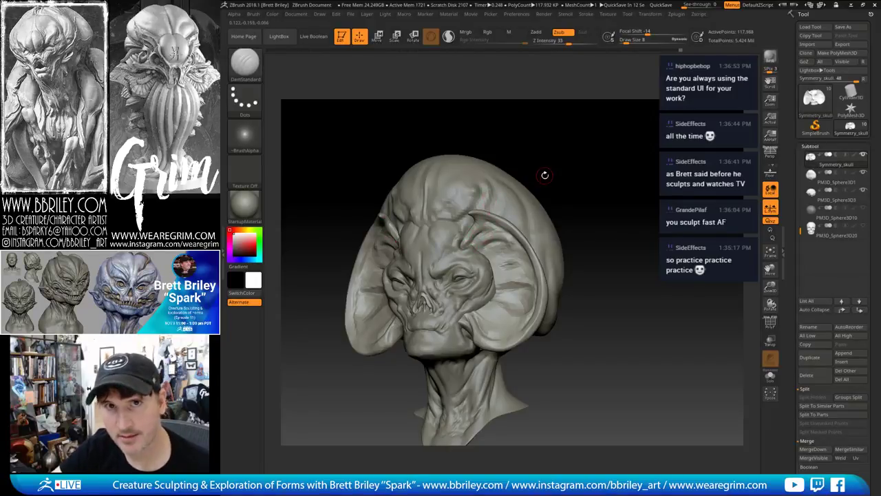
{"action": "left_click_drag", "start_coordinate": [606, 182], "coordinate": [564, 217]}
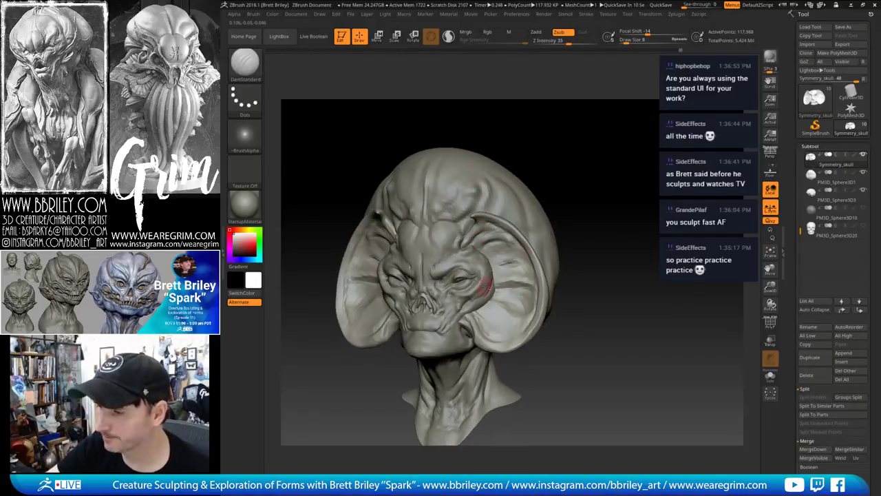
Append a Sphere3D as a new subtool below the Head_symmetry_thin1 head mesh
{"action": "left_click", "coordinate": [484, 285], "text": "alt"}
{"action": "left_click_drag", "start_coordinate": [623, 204], "coordinate": [625, 202], "text": "shift"}
{"action": "left_click", "coordinate": [842, 352]}
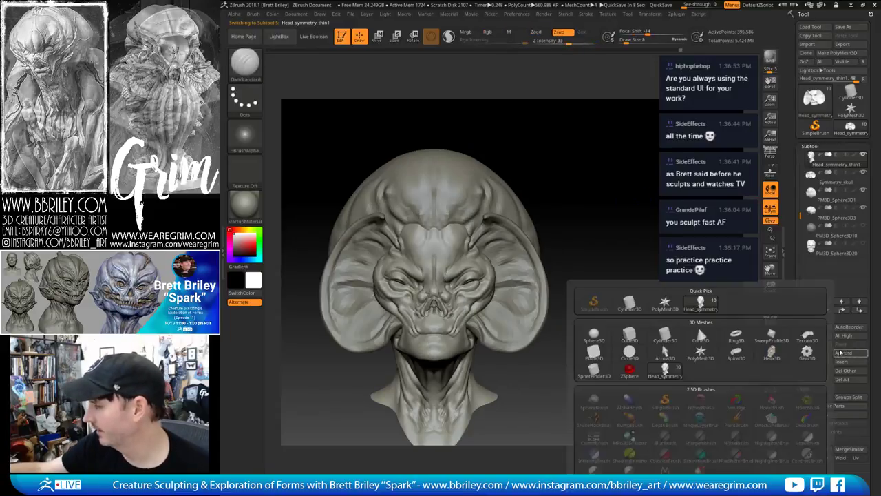
{"action": "left_click_drag", "start_coordinate": [647, 326], "coordinate": [653, 324]}
{"action": "left_click", "coordinate": [837, 354]}
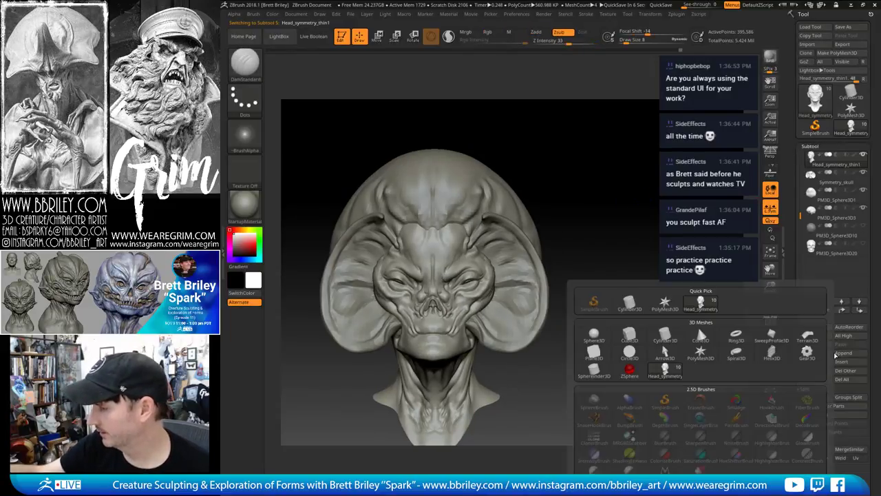
{"action": "left_click", "coordinate": [593, 334]}
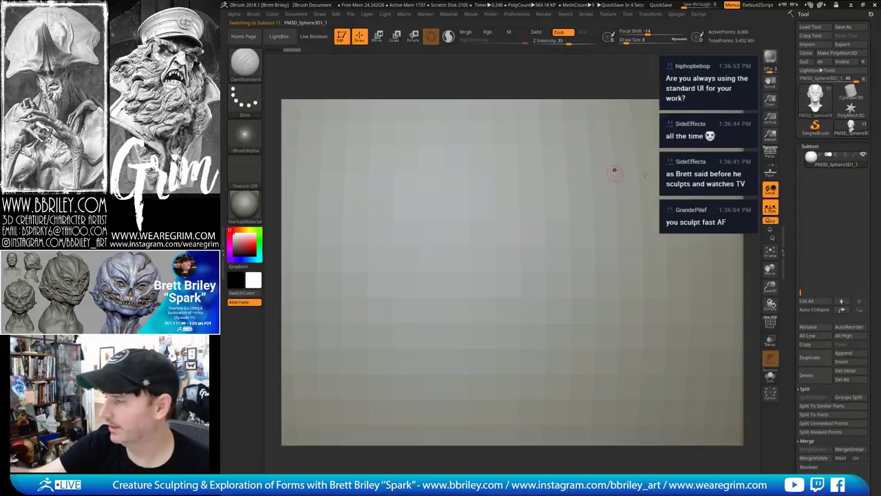
Shrink the appended sphere to eyeball scale with the Size deformation
{"action": "left_click_drag", "start_coordinate": [795, 252], "coordinate": [796, 24]}
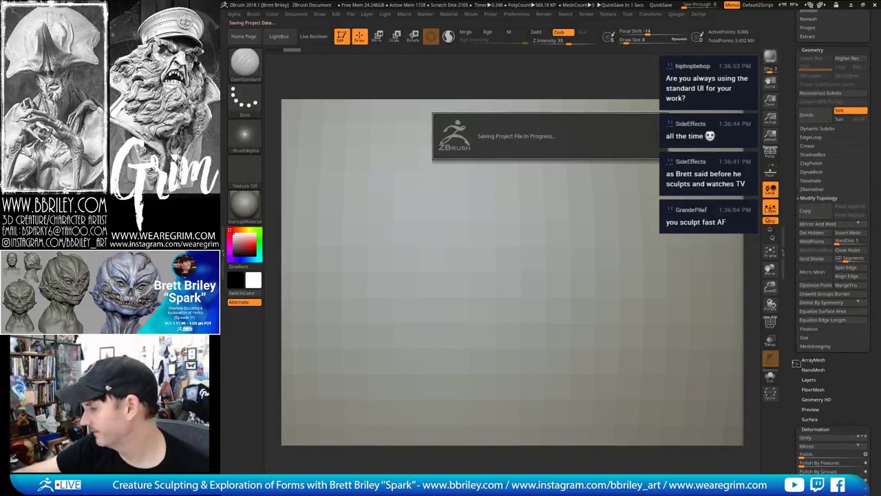
{"action": "scroll", "coordinate": [797, 383], "scroll_direction": "up", "scroll_amount": 5}
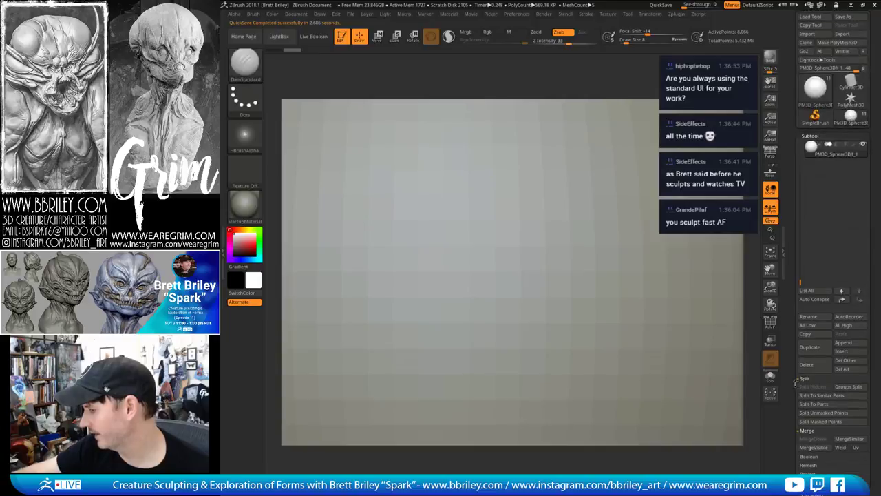
{"action": "scroll", "coordinate": [801, 292], "scroll_direction": "down", "scroll_amount": 4}
{"action": "scroll", "coordinate": [804, 282], "scroll_direction": "down", "scroll_amount": 6}
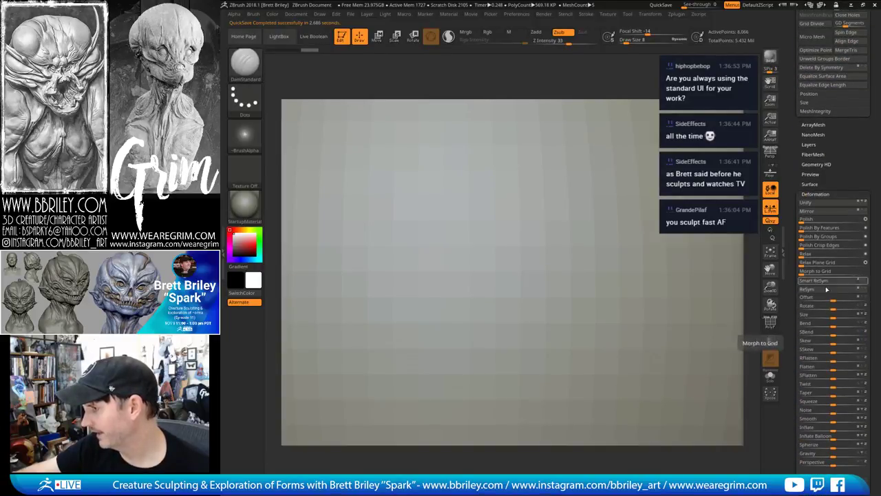
{"action": "left_click_drag", "start_coordinate": [832, 314], "coordinate": [814, 316]}
{"action": "left_click_drag", "start_coordinate": [665, 268], "coordinate": [620, 234], "text": "shift"}
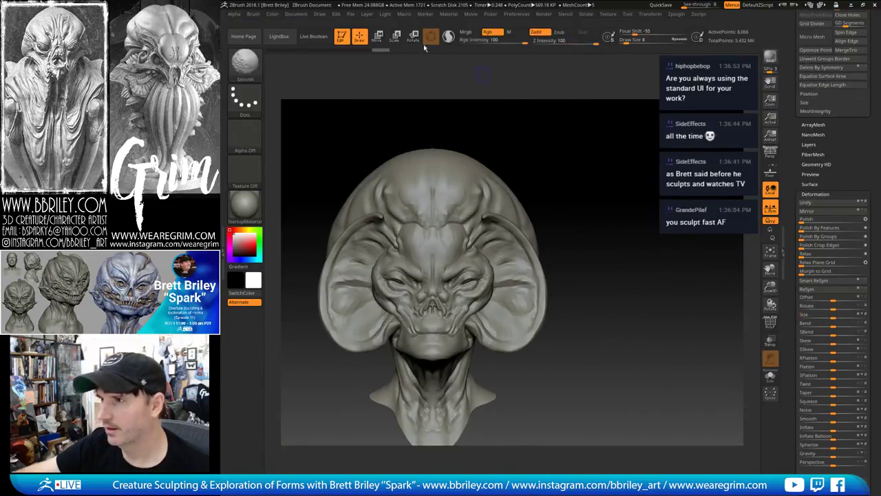
Move the small sphere into one of the eye sockets with the transform gizmo and scale it down behind the eyelids
{"action": "left_click", "coordinate": [379, 39]}
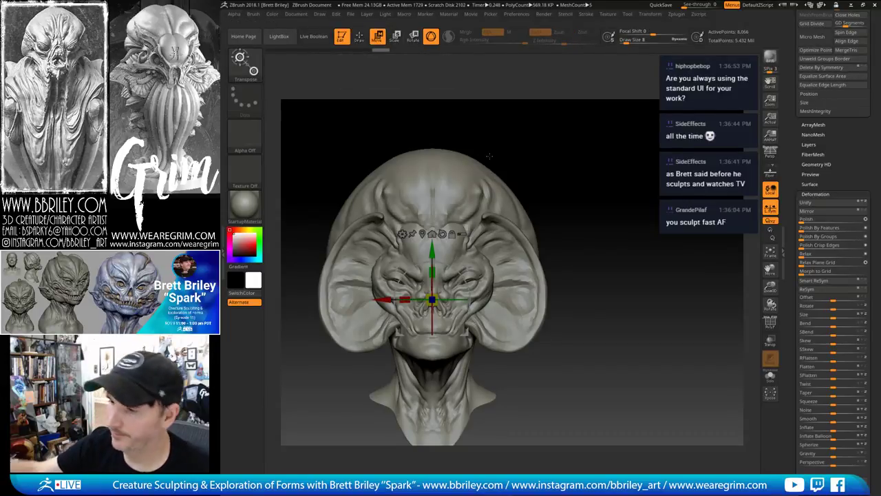
{"action": "left_click_drag", "start_coordinate": [466, 268], "coordinate": [426, 250]}
{"action": "left_click_drag", "start_coordinate": [492, 158], "coordinate": [572, 163]}
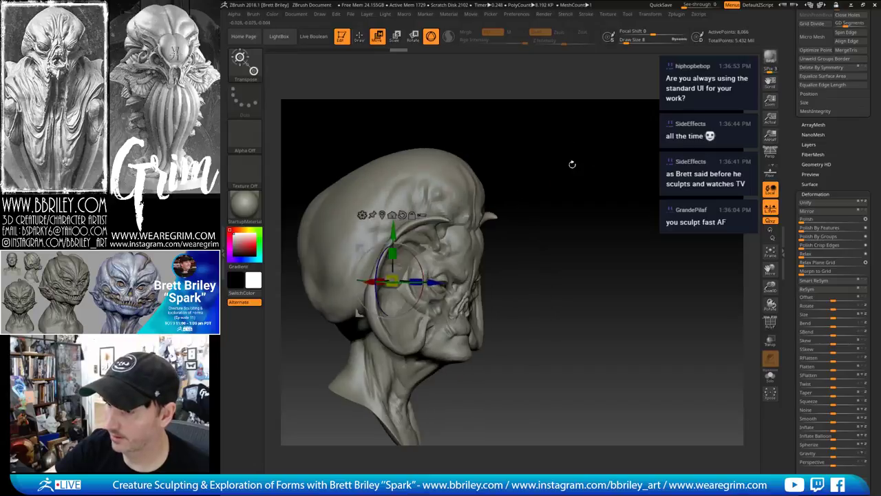
{"action": "key", "text": "q"}
{"action": "left_click_drag", "start_coordinate": [441, 121], "coordinate": [475, 122]}
{"action": "key", "text": "w"}
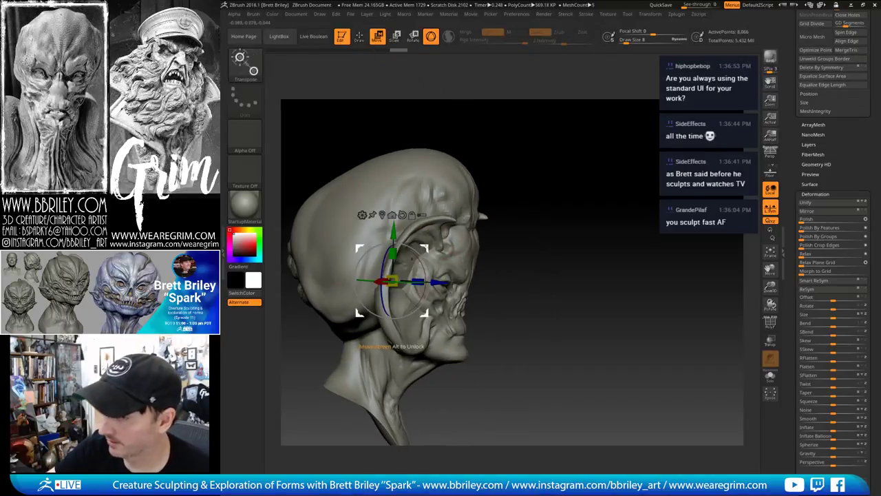
{"action": "left_click_drag", "start_coordinate": [424, 313], "coordinate": [459, 309]}
{"action": "left_click_drag", "start_coordinate": [542, 232], "coordinate": [468, 233]}
{"action": "left_click_drag", "start_coordinate": [426, 279], "coordinate": [419, 281]}
{"action": "left_click_drag", "start_coordinate": [575, 157], "coordinate": [614, 210]}
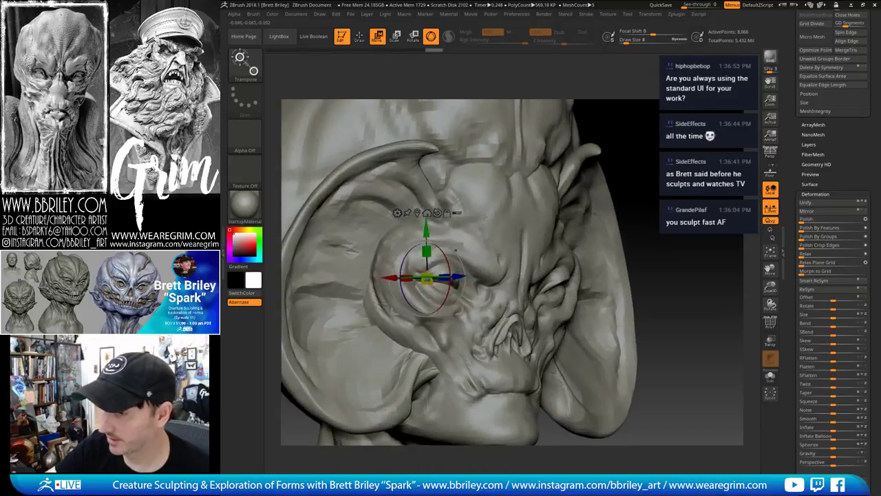
{"action": "left_click_drag", "start_coordinate": [462, 245], "coordinate": [468, 243]}
{"action": "left_click_drag", "start_coordinate": [434, 277], "coordinate": [431, 278]}
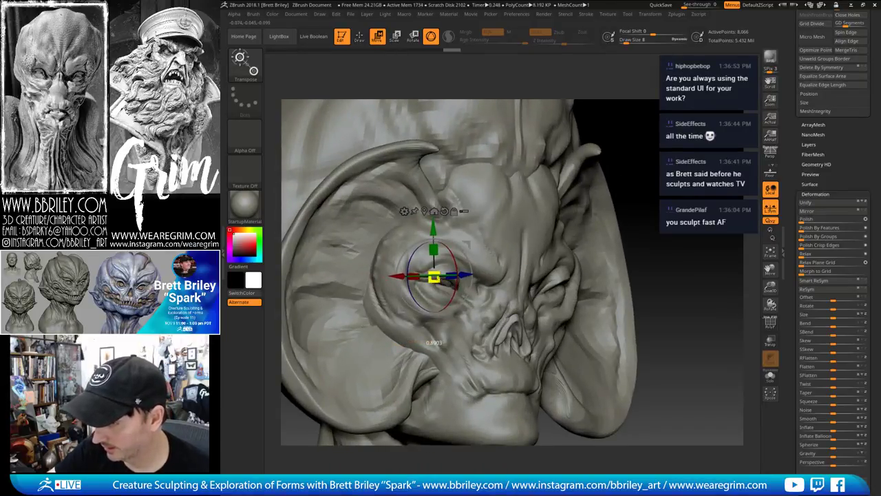
Fine-tune the eyeball's scale and depth so it fits snugly between the eyelids
{"action": "left_click_drag", "start_coordinate": [637, 207], "coordinate": [555, 206]}
{"action": "left_click_drag", "start_coordinate": [468, 244], "coordinate": [453, 243]}
{"action": "left_click_drag", "start_coordinate": [419, 278], "coordinate": [417, 279]}
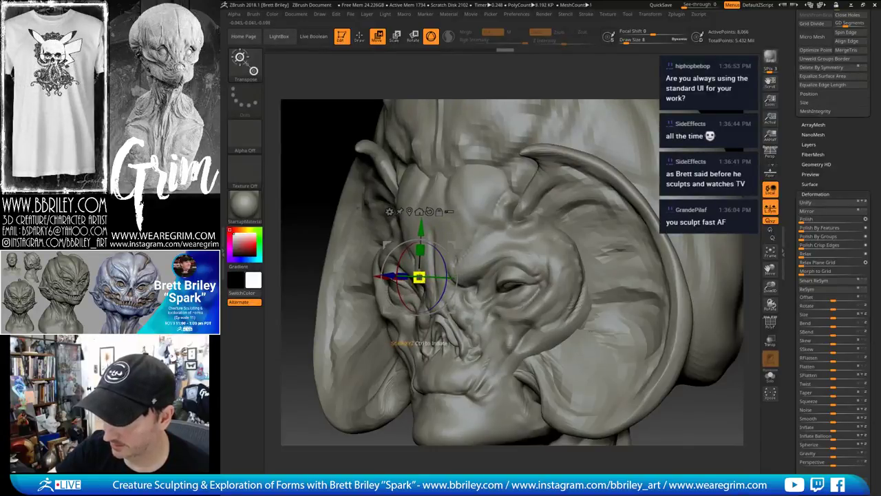
{"action": "left_click_drag", "start_coordinate": [518, 272], "coordinate": [568, 271]}
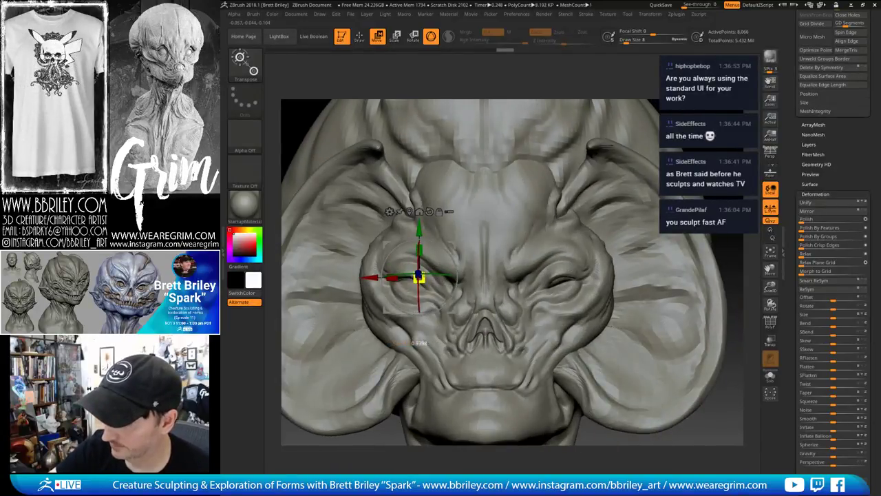
{"action": "left_click_drag", "start_coordinate": [418, 278], "coordinate": [420, 277]}
{"action": "key", "text": "q"}
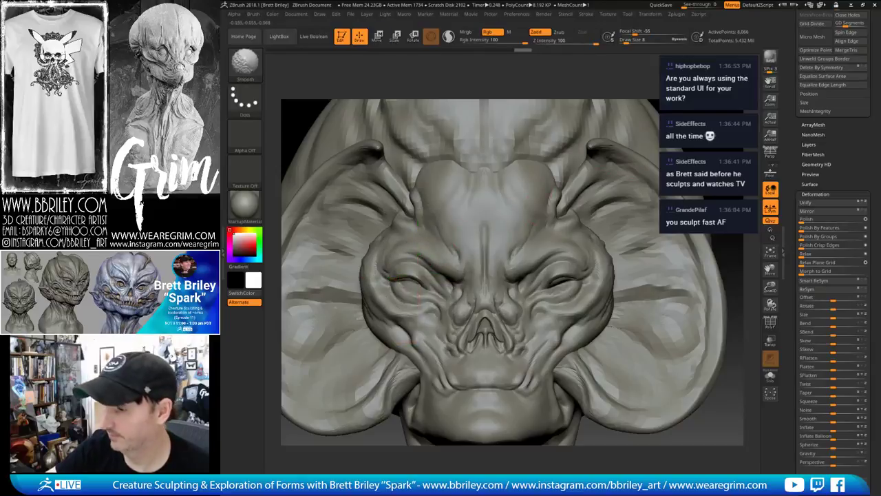
{"action": "key", "text": "w"}
{"action": "right_click_drag", "start_coordinate": [436, 296], "coordinate": [437, 268], "text": "ctrl"}
{"action": "key", "text": "q"}
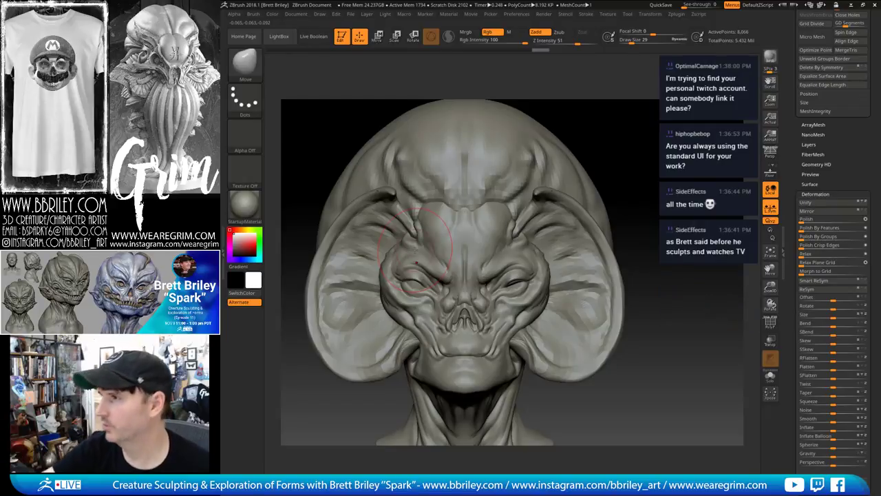
Mirror the eyeball into the opposite eye socket with SubTool Master
{"action": "left_click", "coordinate": [675, 15]}
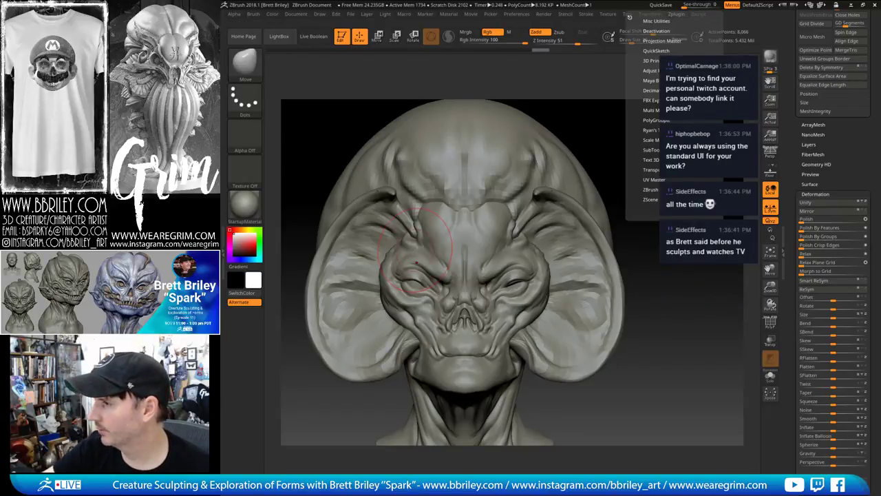
{"action": "left_click", "coordinate": [451, 173]}
{"action": "left_click", "coordinate": [505, 224]}
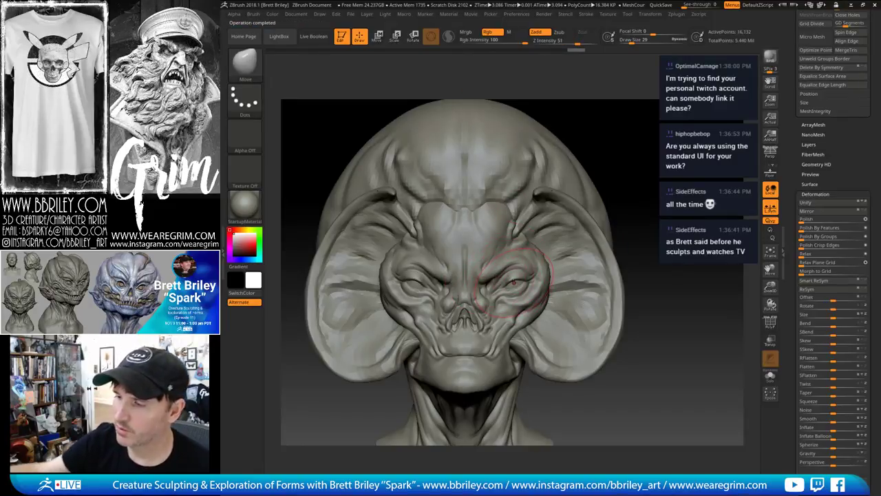
Fill the eyeballs with the blue reflective map material, using the Standard brush in material-only mode
{"action": "key", "text": "b"}
{"action": "key", "text": "s"}
{"action": "key", "text": "t"}
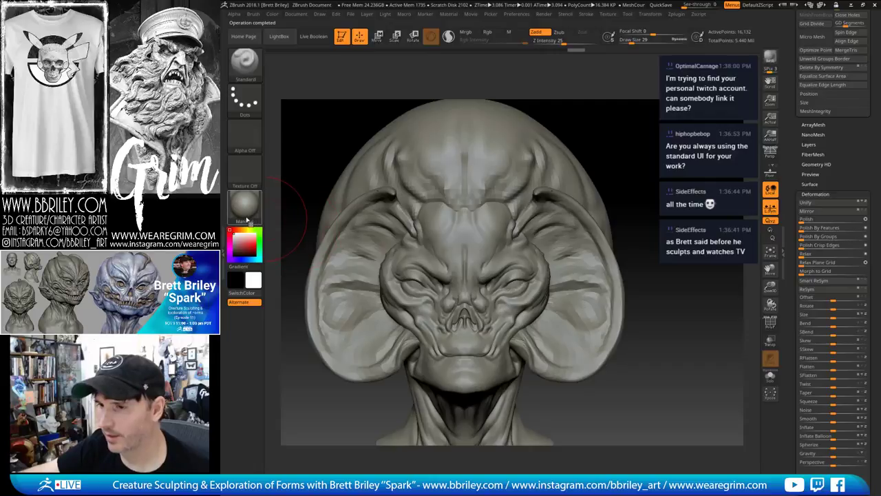
{"action": "left_click", "coordinate": [245, 214]}
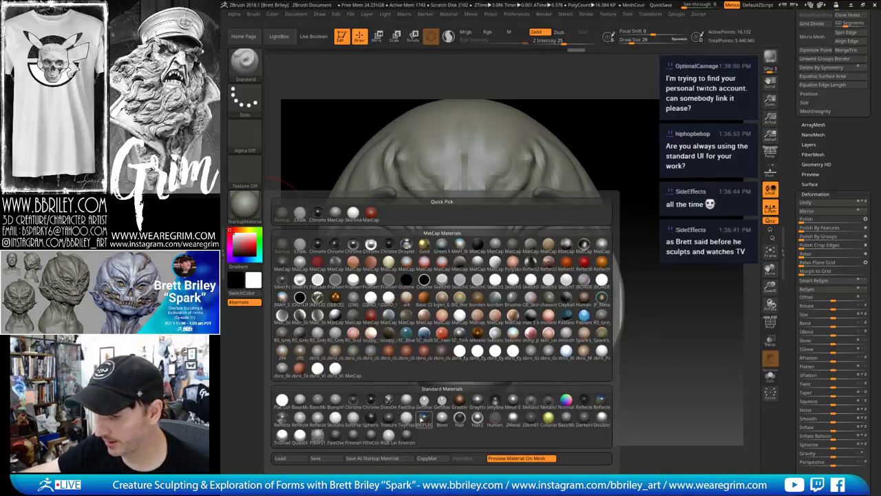
{"action": "left_click", "coordinate": [423, 419]}
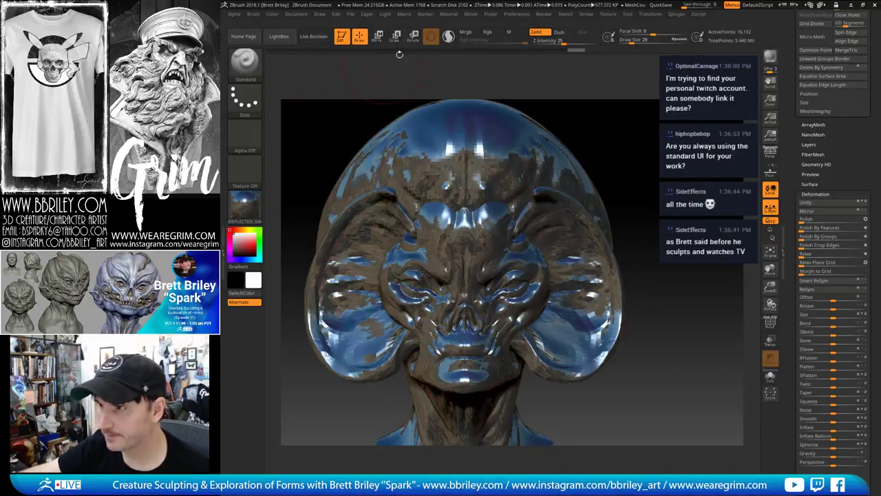
{"action": "left_click", "coordinate": [517, 33]}
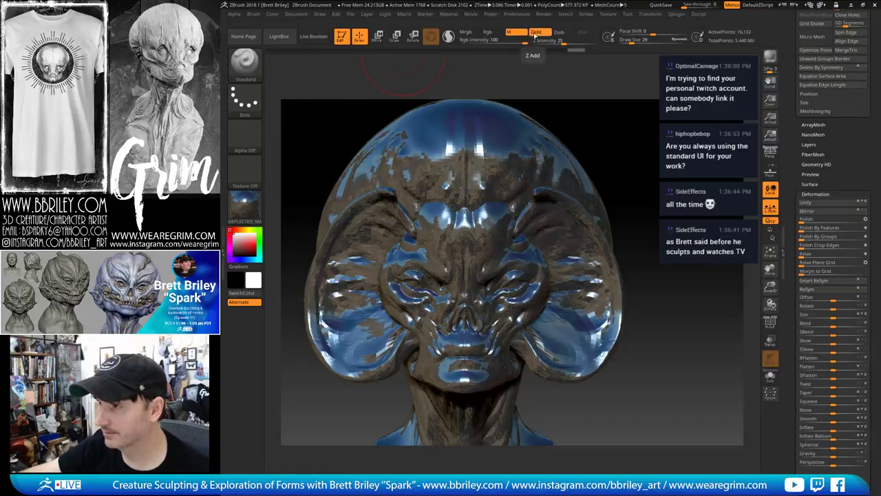
{"action": "left_click", "coordinate": [273, 15]}
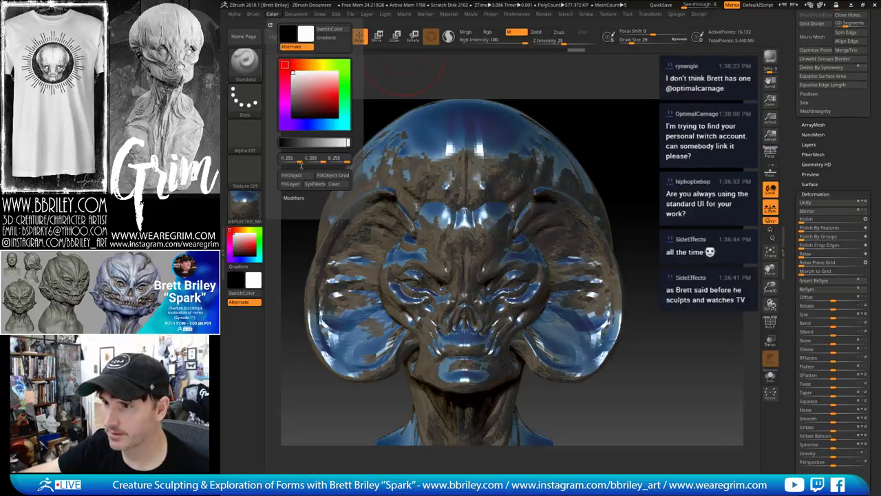
Return the rest of the bust to a grey ZBR matcap material and re-enable Zadd
{"action": "left_click", "coordinate": [244, 207]}
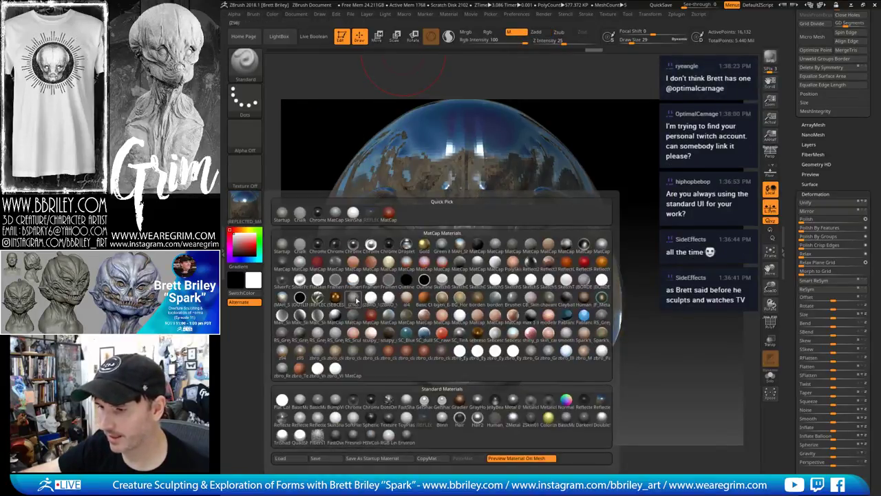
{"action": "left_click", "coordinate": [357, 300]}
{"action": "left_click", "coordinate": [537, 32]}
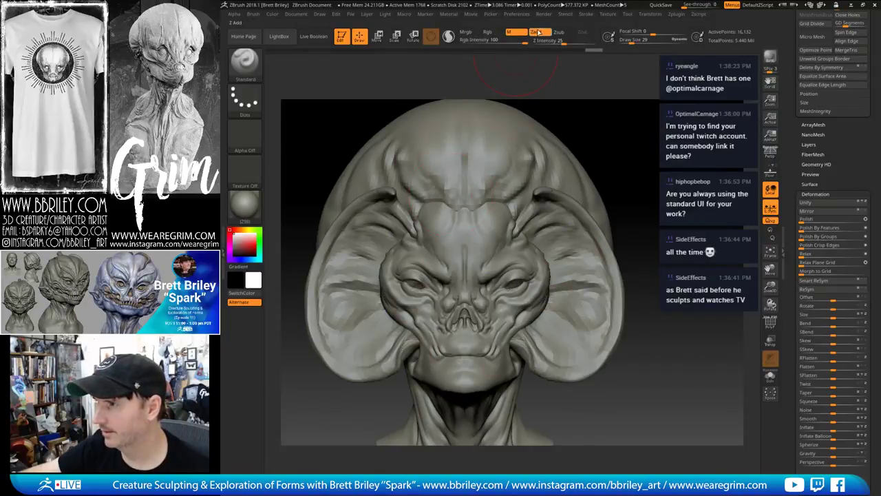
{"action": "mouse_move", "coordinate": [627, 177]}
{"action": "left_mouse_down"}
{"action": "mouse_move", "coordinate": [634, 164]}
{"action": "mouse_move", "coordinate": [643, 196]}
{"action": "mouse_move", "coordinate": [643, 183]}
{"action": "left_mouse_up"}
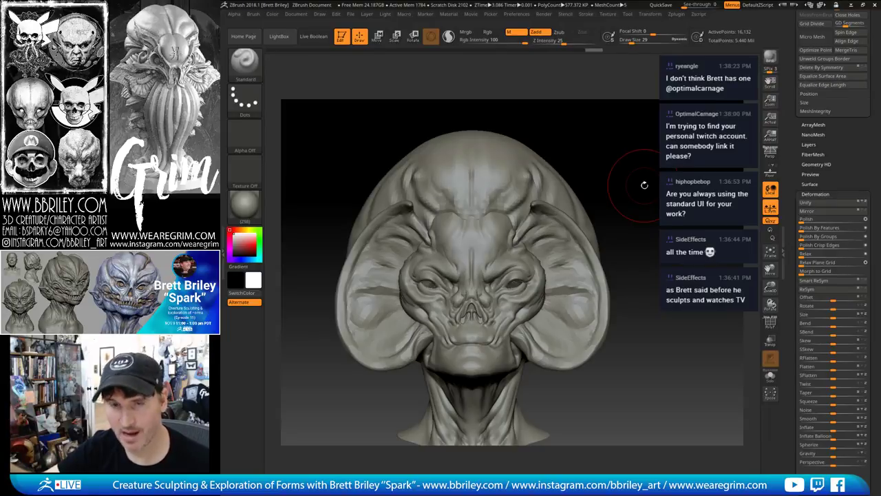
{"action": "left_click_drag", "start_coordinate": [644, 184], "coordinate": [547, 230]}
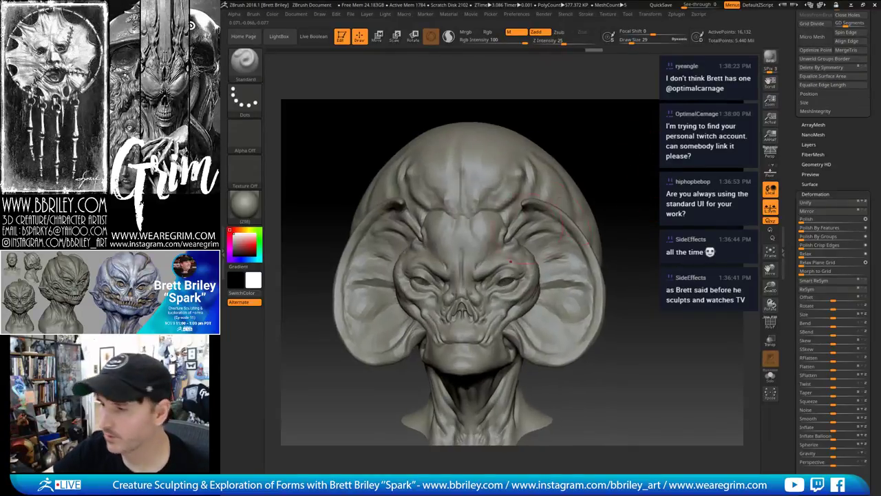
Select the head subtool with the DamStandard brush at draw size 2 and subdivide its mesh by one level
{"action": "left_click", "coordinate": [511, 261], "text": "alt"}
{"action": "right_click_drag", "start_coordinate": [511, 237], "coordinate": [475, 231]}
{"action": "key", "text": "b"}
{"action": "key", "text": "d"}
{"action": "key", "text": "s"}
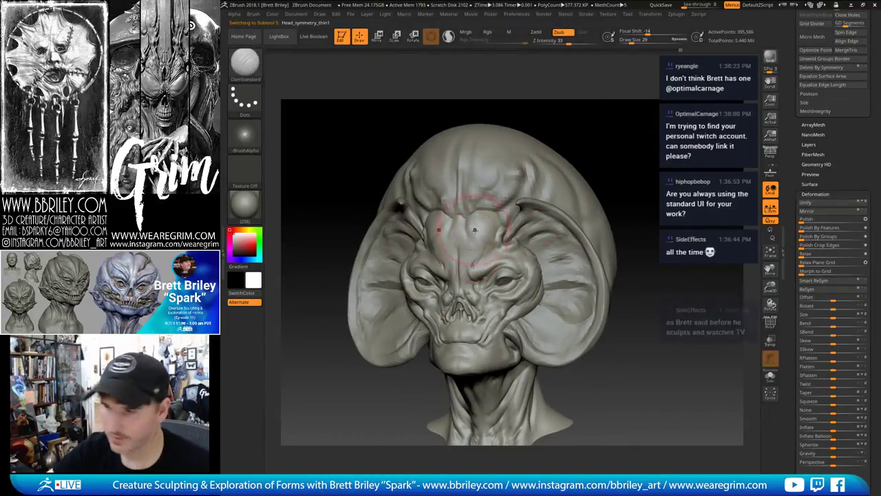
{"action": "key", "text": "bracketleft"}
{"action": "key", "text": "bracketleft"}
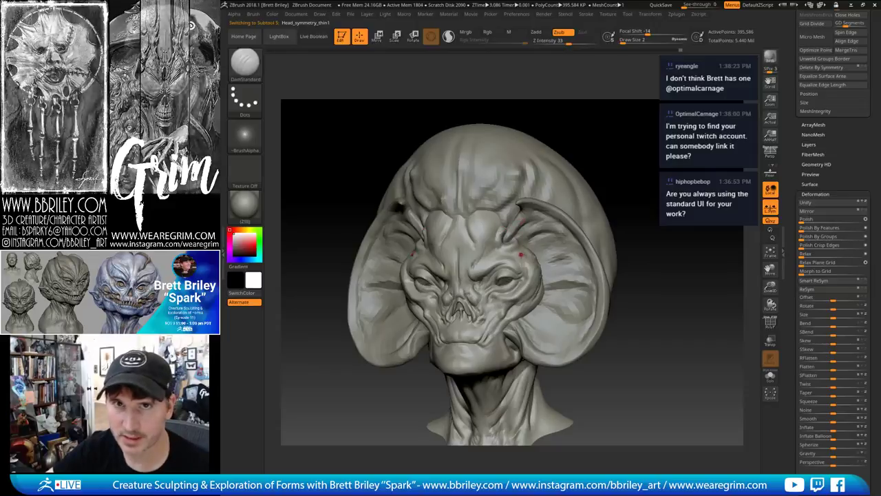
{"action": "left_click_drag", "start_coordinate": [608, 154], "coordinate": [592, 166], "text": "shift"}
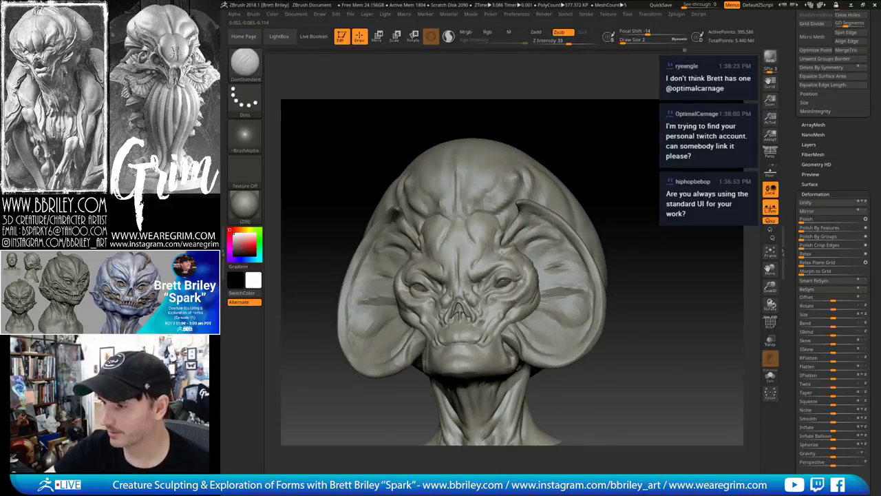
{"action": "right_click_drag", "start_coordinate": [503, 253], "coordinate": [510, 259]}
{"action": "mouse_move", "coordinate": [617, 150]}
{"action": "left_mouse_down"}
{"action": "mouse_move", "coordinate": [610, 130]}
{"action": "mouse_move", "coordinate": [599, 142]}
{"action": "mouse_move", "coordinate": [589, 93]}
{"action": "left_mouse_up"}
{"action": "key", "text": "ctrl+d"}
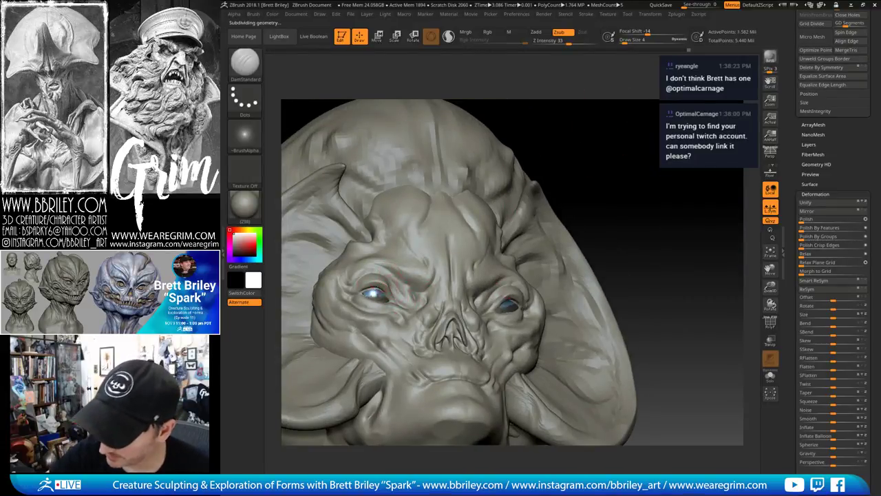
Carve fine wrinkles around the eyes and across the cheeks with the DamStandard brush at draw size 3, smoothing the eyelids
{"action": "left_click_drag", "start_coordinate": [555, 90], "coordinate": [535, 120]}
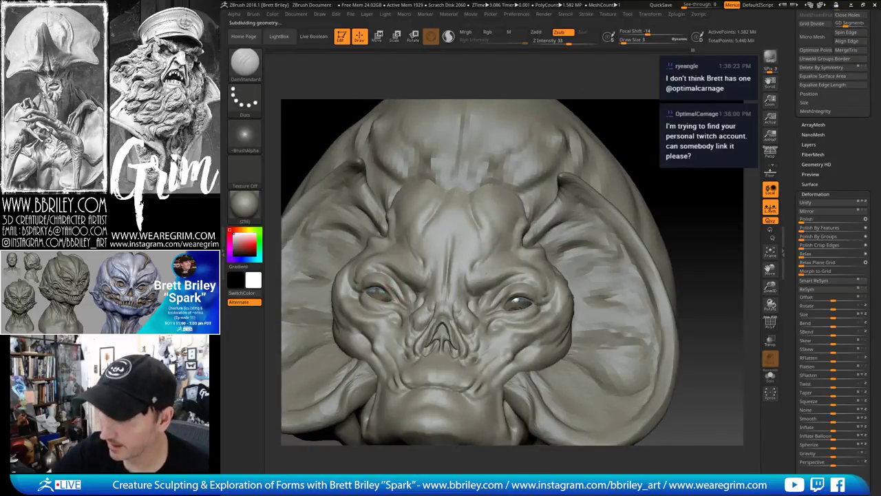
{"action": "right_click_drag", "start_coordinate": [405, 305], "coordinate": [393, 314]}
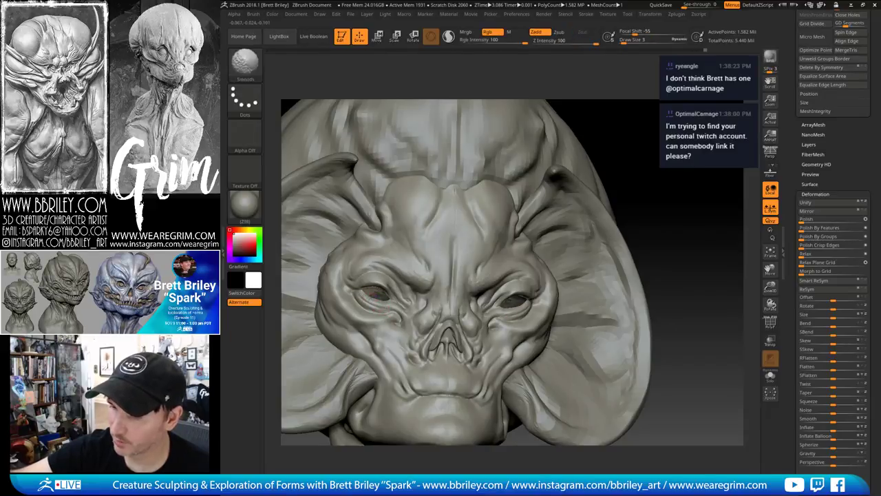
{"action": "left_click_drag", "start_coordinate": [366, 293], "coordinate": [374, 295], "text": "shift"}
{"action": "right_click_drag", "start_coordinate": [508, 146], "coordinate": [355, 292]}
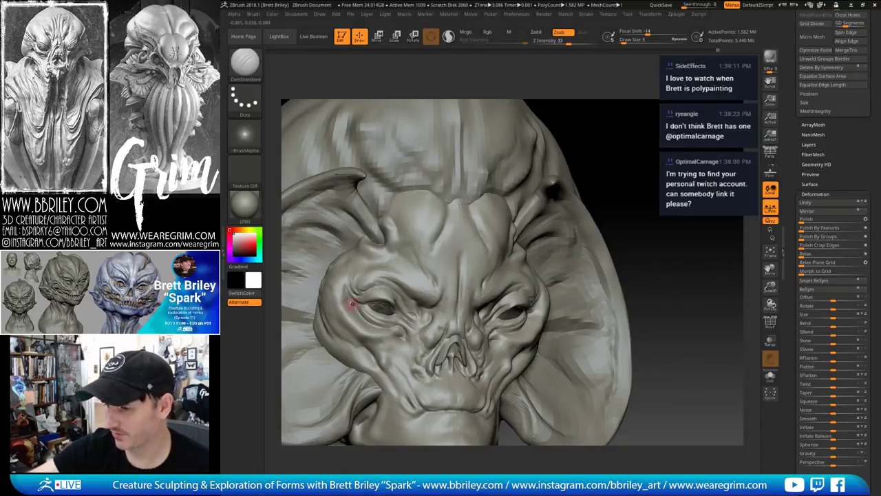
{"action": "right_click_drag", "start_coordinate": [606, 160], "coordinate": [381, 321]}
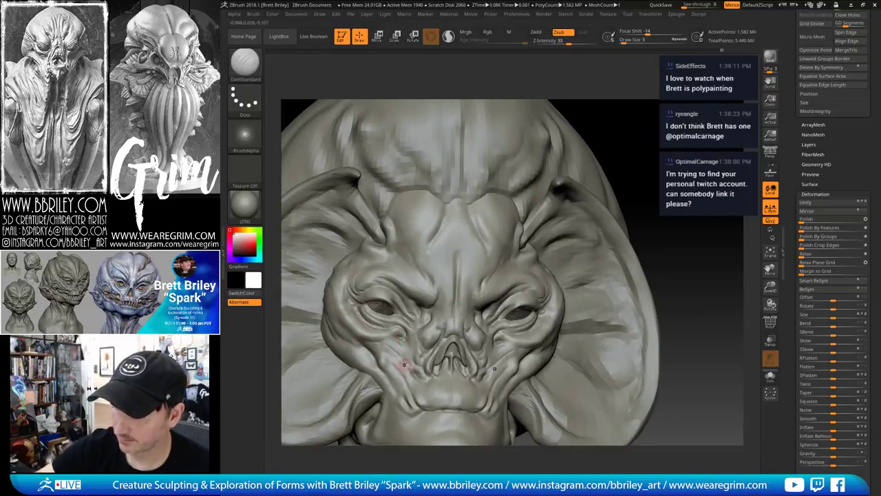
{"action": "right_click_drag", "start_coordinate": [654, 172], "coordinate": [413, 305]}
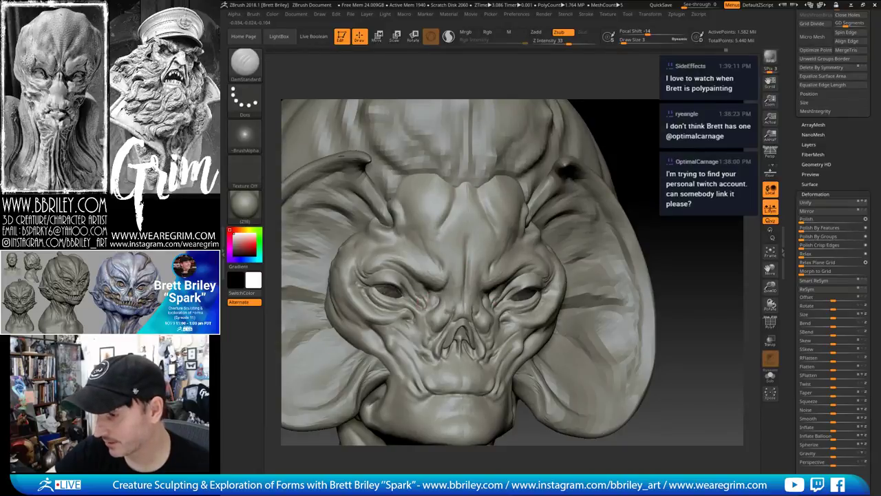
Build up the inner brow ridges above the eyes with the Standard brush and smooth them
{"action": "left_click_drag", "start_coordinate": [642, 117], "coordinate": [606, 127]}
{"action": "key", "text": "b"}
{"action": "key", "text": "s"}
{"action": "key", "text": "t"}
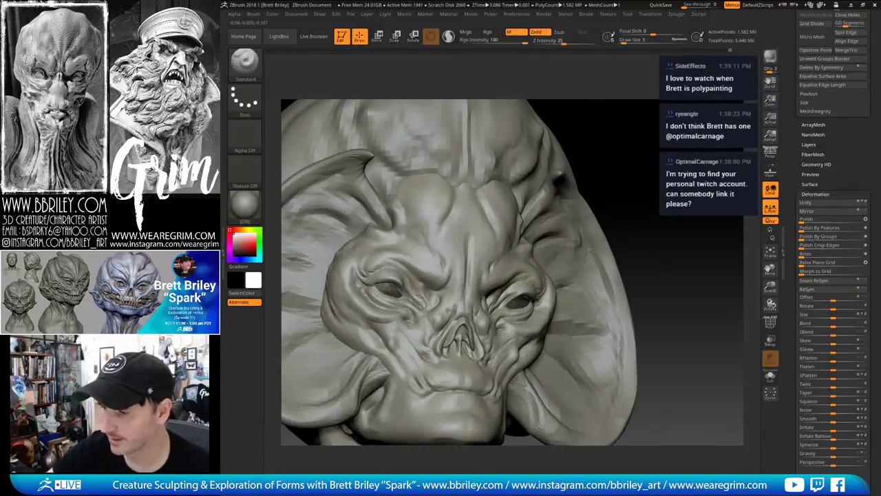
{"action": "left_click_drag", "start_coordinate": [422, 271], "coordinate": [406, 263], "text": "shift"}
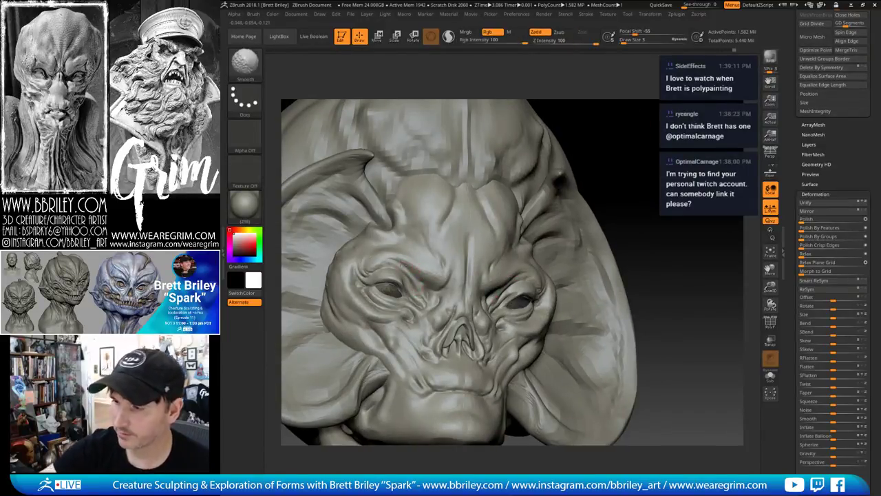
Cut creases into the brow folds with the DamStandard brush and soften the surrounding brow and lower forehead
{"action": "key", "text": "b"}
{"action": "key", "text": "d"}
{"action": "key", "text": "s"}
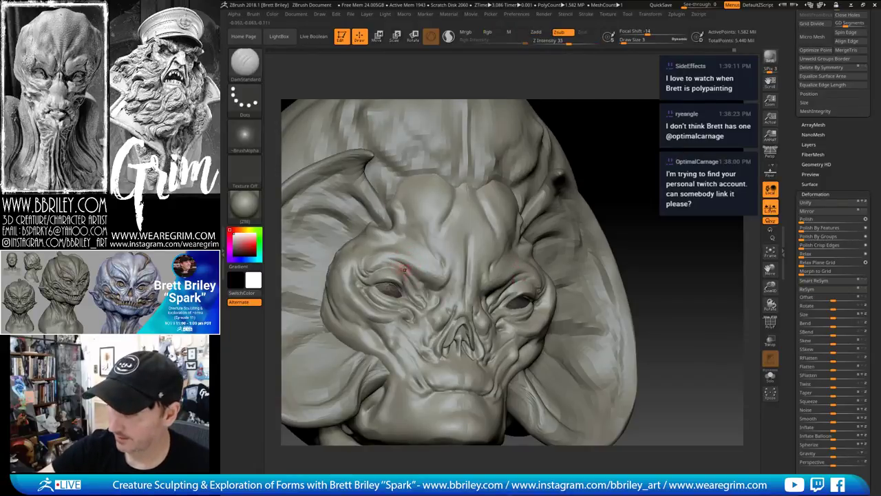
{"action": "key", "text": "shift"}
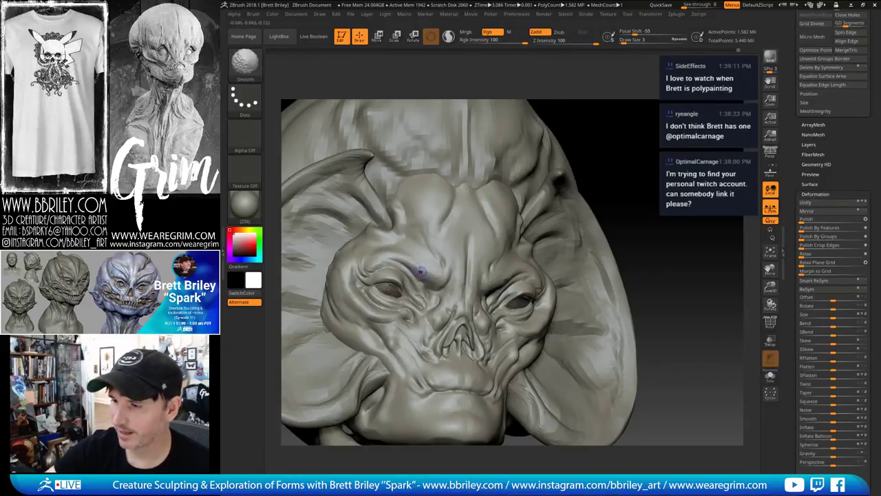
{"action": "left_click_drag", "start_coordinate": [421, 272], "coordinate": [424, 270], "text": "shift"}
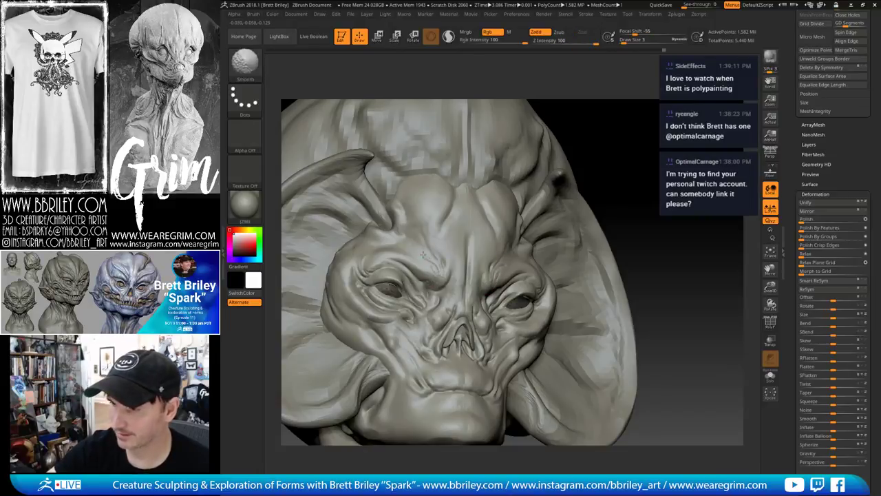
{"action": "left_click_drag", "start_coordinate": [424, 255], "coordinate": [430, 251], "text": "shift"}
{"action": "mouse_move", "coordinate": [678, 175]}
{"action": "left_mouse_down", "text": "shift"}
{"action": "mouse_move", "coordinate": [649, 166]}
{"action": "mouse_move", "coordinate": [659, 169]}
{"action": "mouse_move", "coordinate": [658, 159]}
{"action": "left_mouse_up", "text": "shift"}
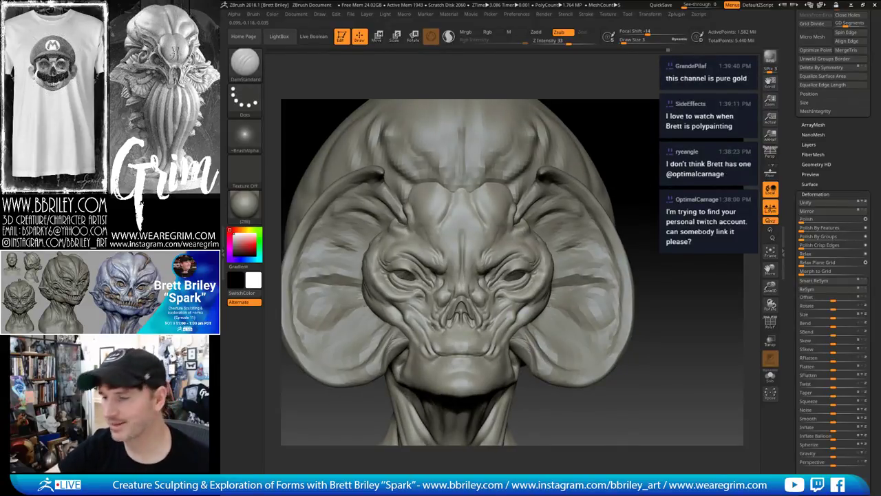
Carve skin creases from the lower cheeks into the corners of the mouth with the DamStandard brush
{"action": "left_click_drag", "start_coordinate": [675, 183], "coordinate": [660, 187]}
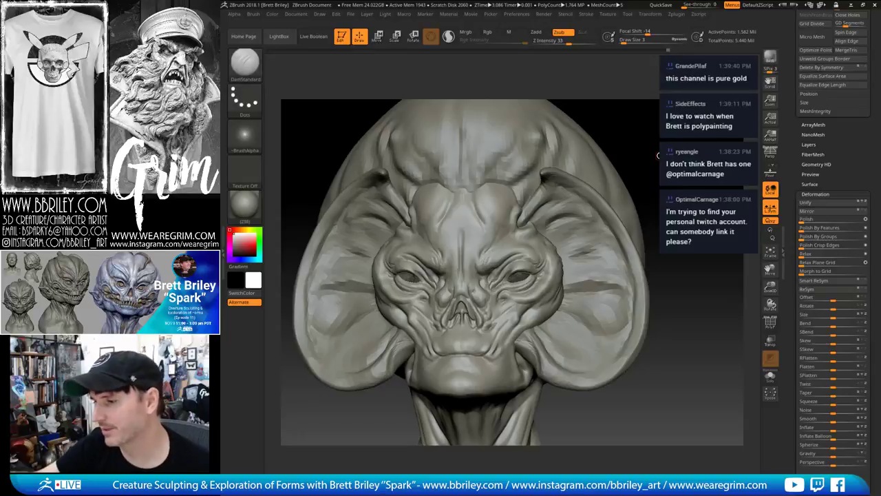
{"action": "left_click_drag", "start_coordinate": [658, 155], "coordinate": [482, 275]}
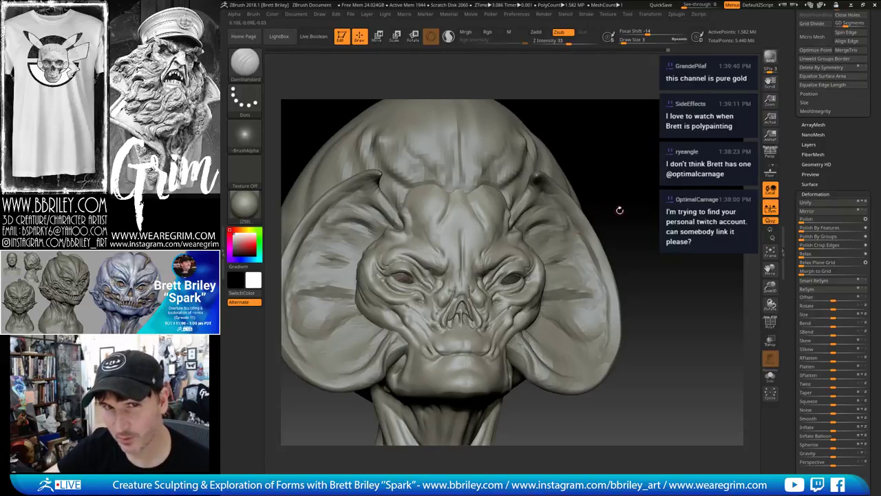
{"action": "left_click_drag", "start_coordinate": [637, 207], "coordinate": [392, 327]}
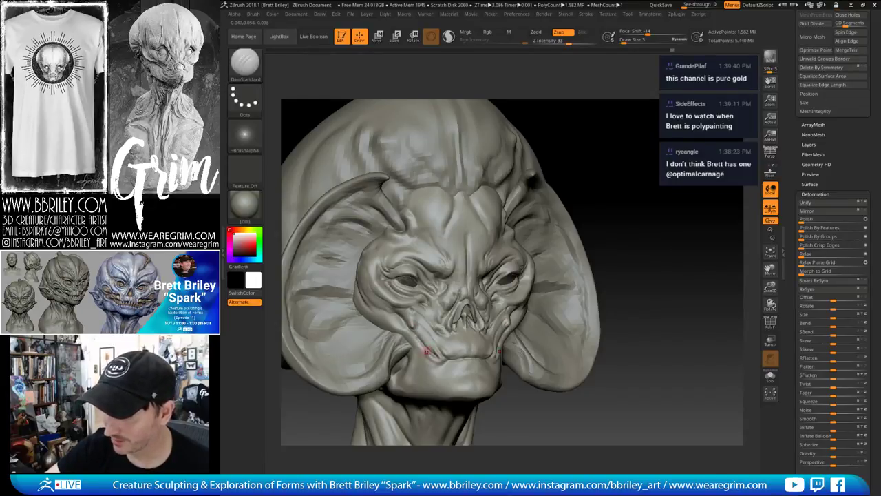
{"action": "right_click_drag", "start_coordinate": [448, 346], "coordinate": [437, 354]}
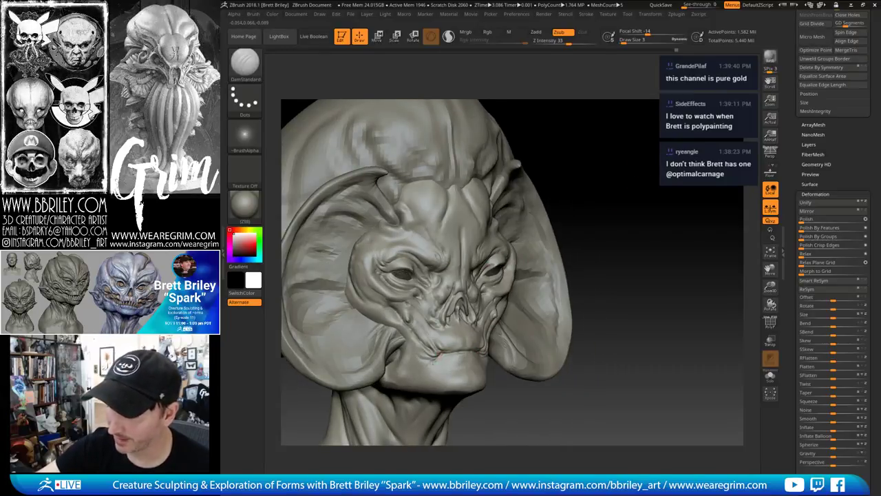
Build up small fleshy volumes along the lower lip with the Standard brush
{"action": "mouse_move", "coordinate": [508, 250]}
{"action": "right_mouse_down"}
{"action": "mouse_move", "coordinate": [487, 222]}
{"action": "mouse_move", "coordinate": [482, 230]}
{"action": "right_mouse_up"}
{"action": "key", "text": "b"}
{"action": "key", "text": "s"}
{"action": "key", "text": "t"}
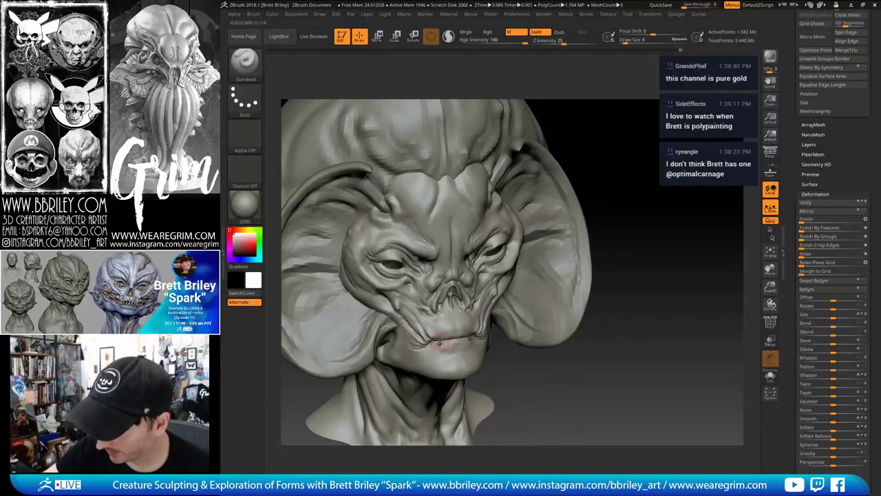
Sharpen the mouth line and the edges of the lower lip with the DamStandard brush at draw size 4
{"action": "key", "text": "b"}
{"action": "key", "text": "d"}
{"action": "key", "text": "s"}
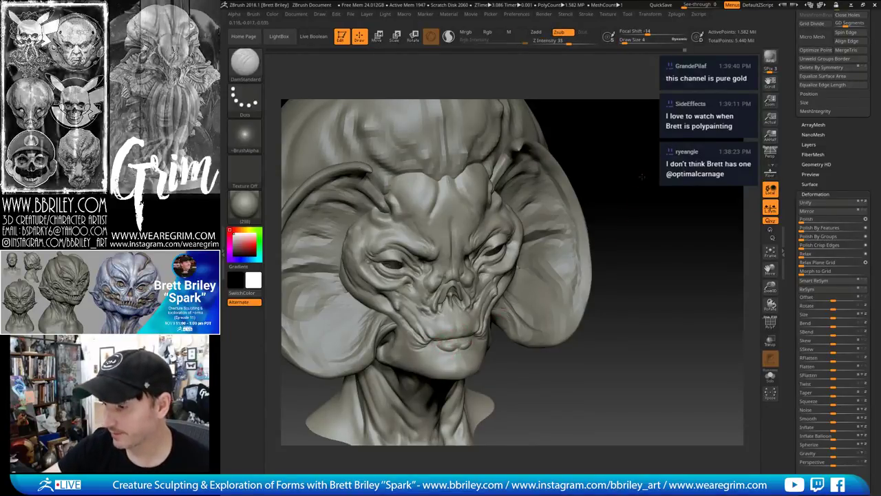
{"action": "right_click_drag", "start_coordinate": [475, 327], "coordinate": [453, 339]}
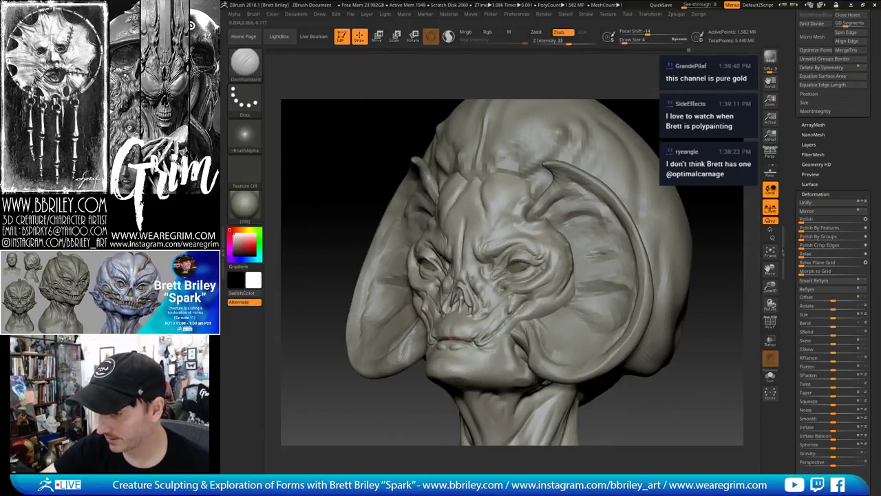
{"action": "right_click_drag", "start_coordinate": [451, 336], "coordinate": [454, 322]}
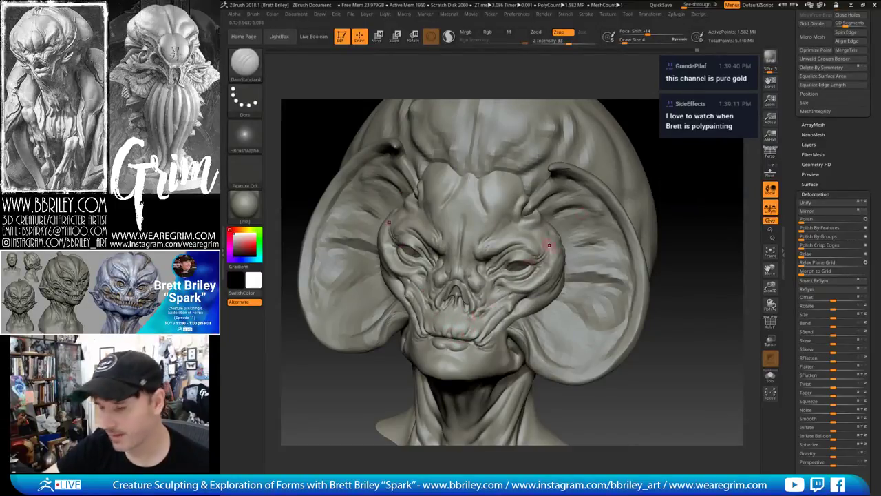
Carve wrinkles into the upper lip, beside the nose and between the brows with the DamStandard brush
{"action": "right_click_drag", "start_coordinate": [549, 245], "coordinate": [604, 172]}
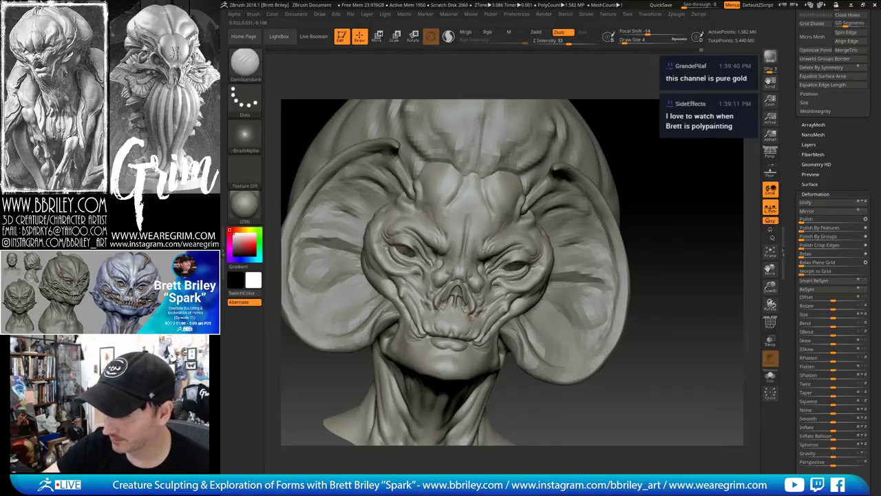
{"action": "right_click_drag", "start_coordinate": [470, 313], "coordinate": [430, 310]}
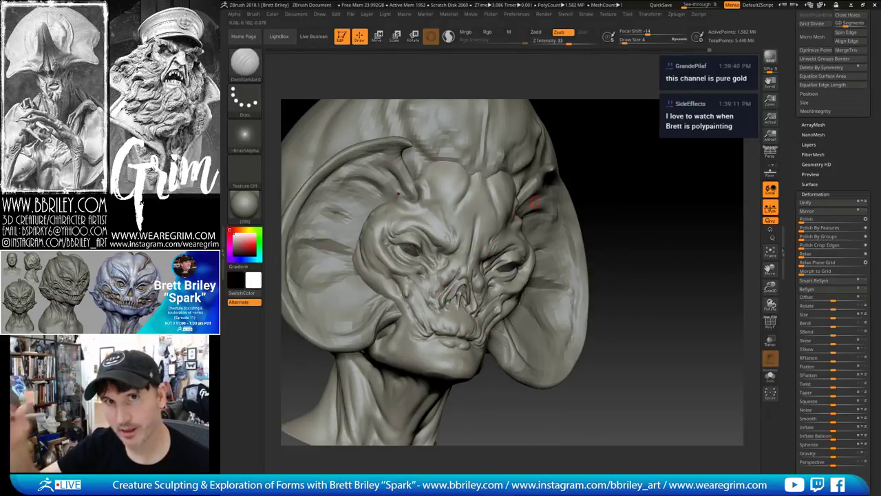
{"action": "mouse_move", "coordinate": [535, 202]}
{"action": "right_mouse_down"}
{"action": "mouse_move", "coordinate": [482, 268]}
{"action": "mouse_move", "coordinate": [481, 247]}
{"action": "right_mouse_up"}
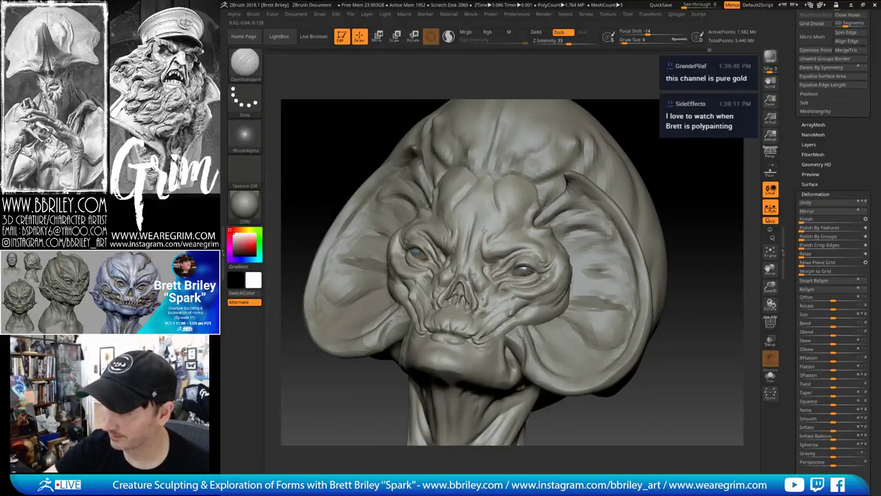
Raise the skin folds between the brows with the Standard brush
{"action": "key", "text": "b"}
{"action": "key", "text": "s"}
{"action": "key", "text": "t"}
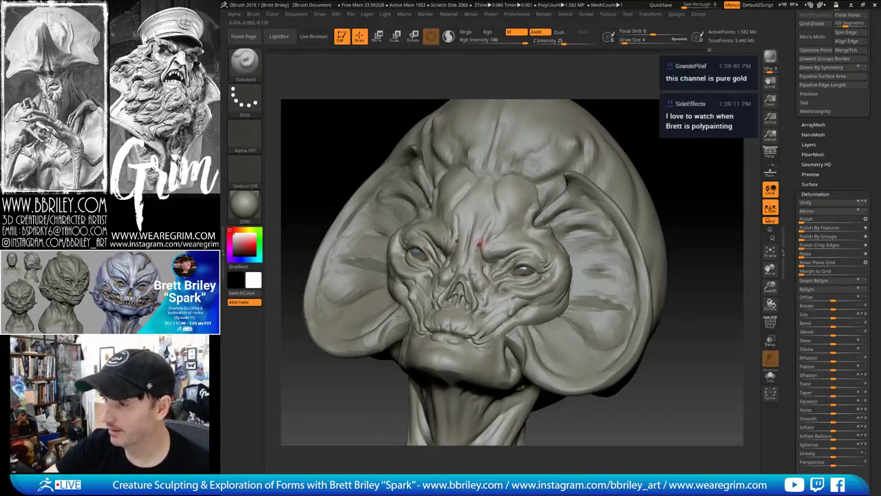
{"action": "mouse_move", "coordinate": [700, 151]}
{"action": "left_mouse_down"}
{"action": "mouse_move", "coordinate": [694, 173]}
{"action": "mouse_move", "coordinate": [682, 166]}
{"action": "mouse_move", "coordinate": [682, 187]}
{"action": "mouse_move", "coordinate": [645, 157]}
{"action": "mouse_move", "coordinate": [656, 148]}
{"action": "mouse_move", "coordinate": [634, 181]}
{"action": "left_mouse_up"}
Carve creases along the underside of the chin and jaw with the DamStandard brush and smooth where they meet the neck
{"action": "key", "text": "b"}
{"action": "key", "text": "d"}
{"action": "key", "text": "s"}
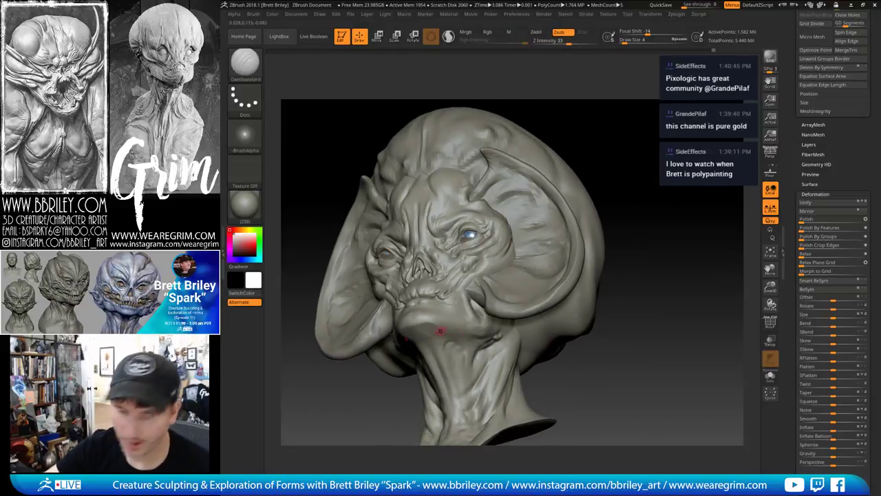
{"action": "key", "text": "s"}
{"action": "left_click", "coordinate": [423, 335]}
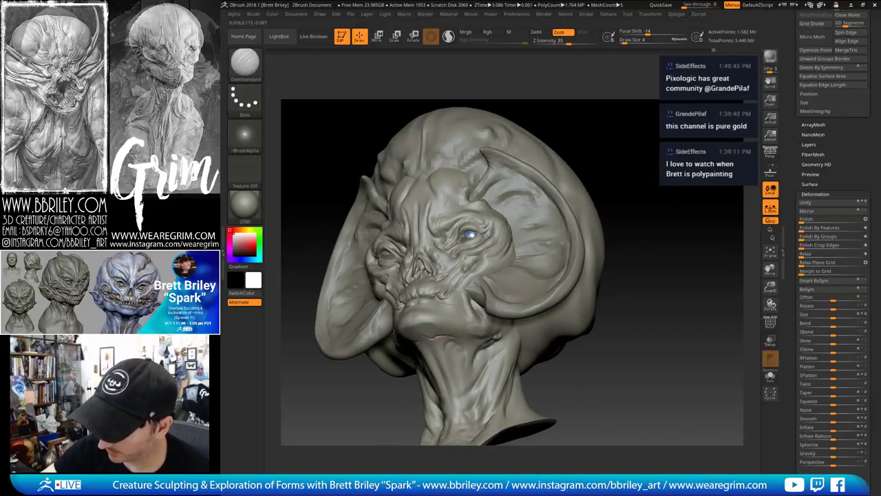
{"action": "left_click_drag", "start_coordinate": [446, 337], "coordinate": [472, 338]}
{"action": "mouse_move", "coordinate": [612, 186]}
{"action": "left_mouse_down"}
{"action": "mouse_move", "coordinate": [649, 154]}
{"action": "mouse_move", "coordinate": [651, 113]}
{"action": "left_mouse_up"}
{"action": "left_click_drag", "start_coordinate": [482, 347], "coordinate": [475, 353], "text": "shift"}
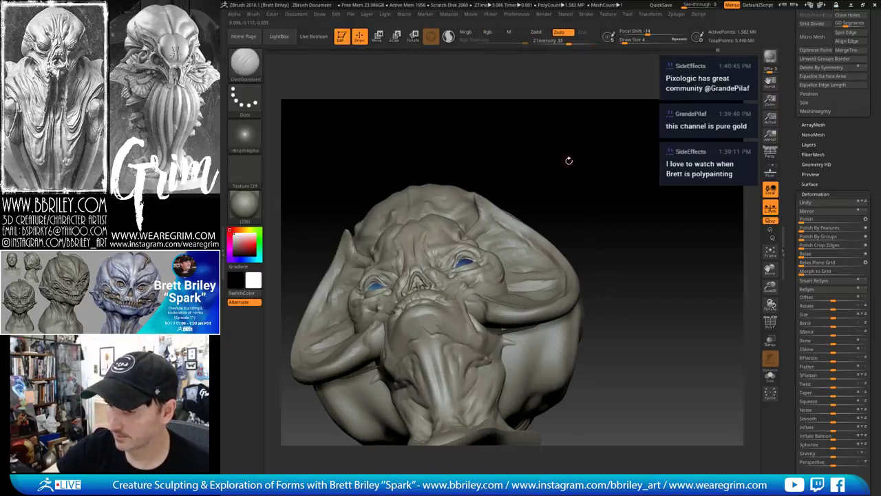
Flatten the front plane of the chin with the TrimDynamic brush
{"action": "left_click_drag", "start_coordinate": [568, 161], "coordinate": [435, 324]}
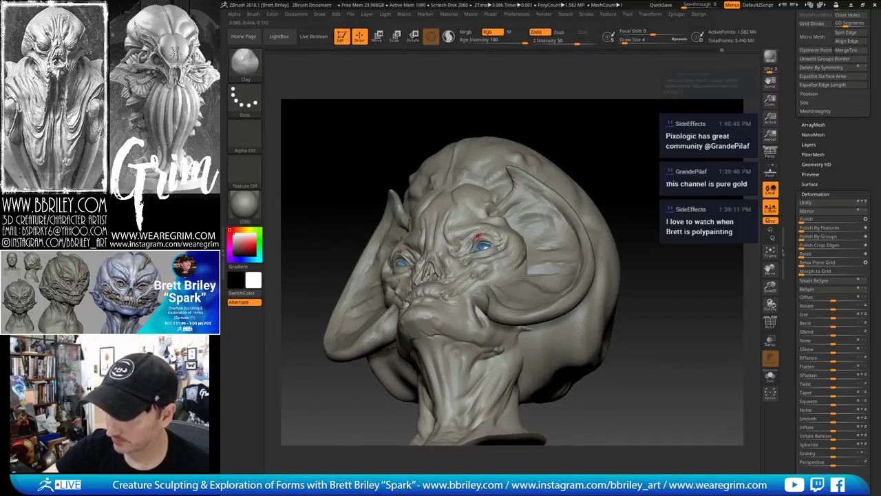
{"action": "left_click_drag", "start_coordinate": [561, 141], "coordinate": [604, 197]}
{"action": "left_click_drag", "start_coordinate": [626, 166], "coordinate": [623, 196]}
{"action": "key", "text": "b"}
{"action": "key", "text": "t"}
{"action": "key", "text": "d"}
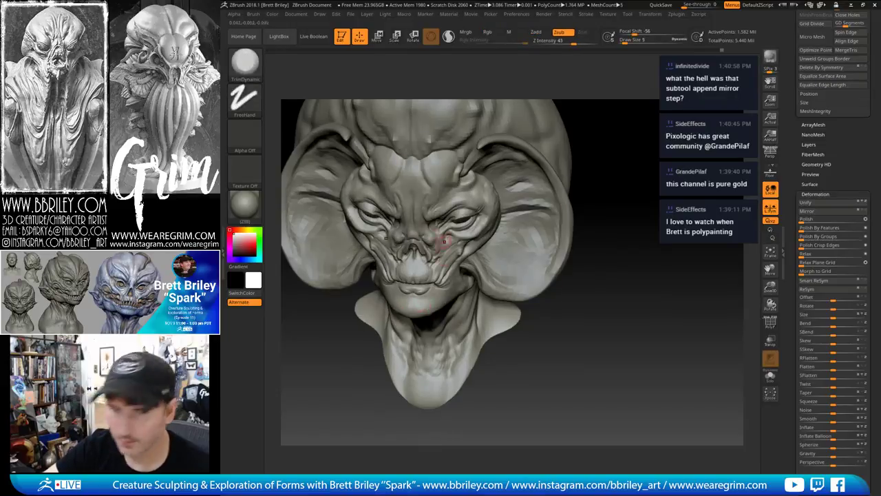
{"action": "left_click_drag", "start_coordinate": [426, 305], "coordinate": [418, 305]}
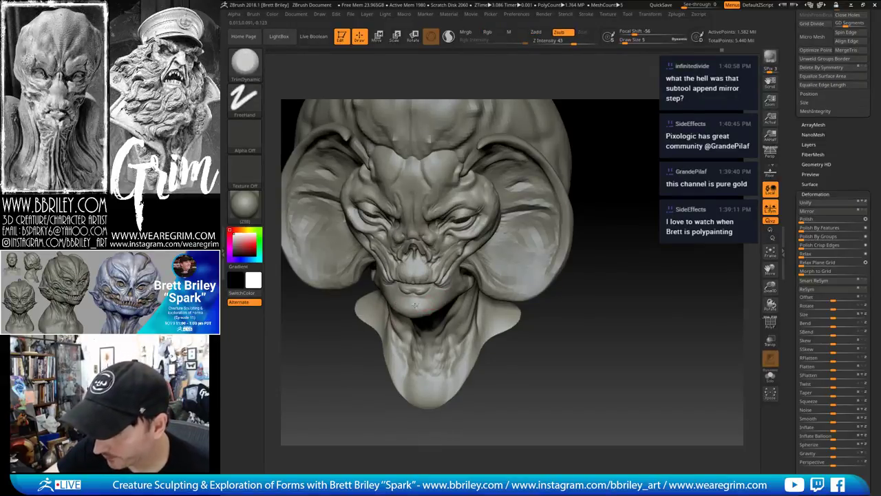
Reshape the chin and lower lip with an enlarged Move brush
{"action": "left_click_drag", "start_coordinate": [528, 318], "coordinate": [579, 296]}
{"action": "key", "text": "b"}
{"action": "key", "text": "m"}
{"action": "key", "text": "v"}
{"action": "key", "text": "s"}
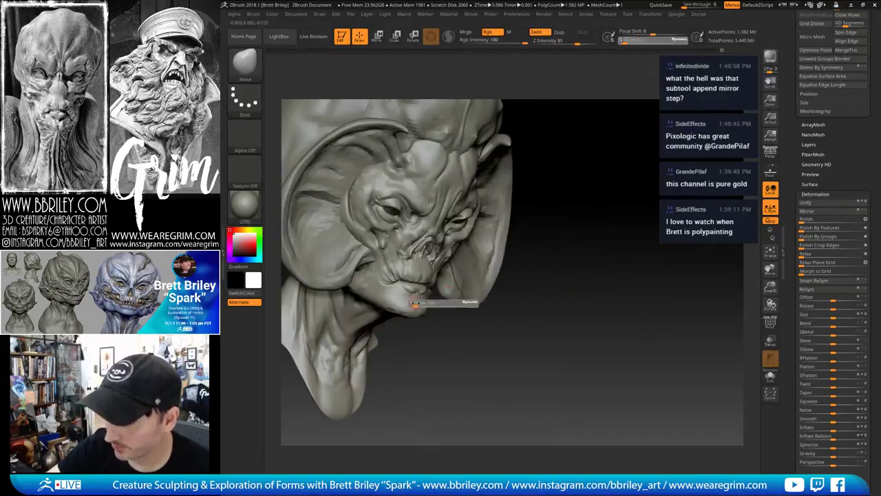
{"action": "left_click", "coordinate": [417, 303]}
{"action": "mouse_move", "coordinate": [447, 332]}
{"action": "left_mouse_down"}
{"action": "mouse_move", "coordinate": [492, 329]}
{"action": "mouse_move", "coordinate": [423, 296]}
{"action": "left_mouse_up"}
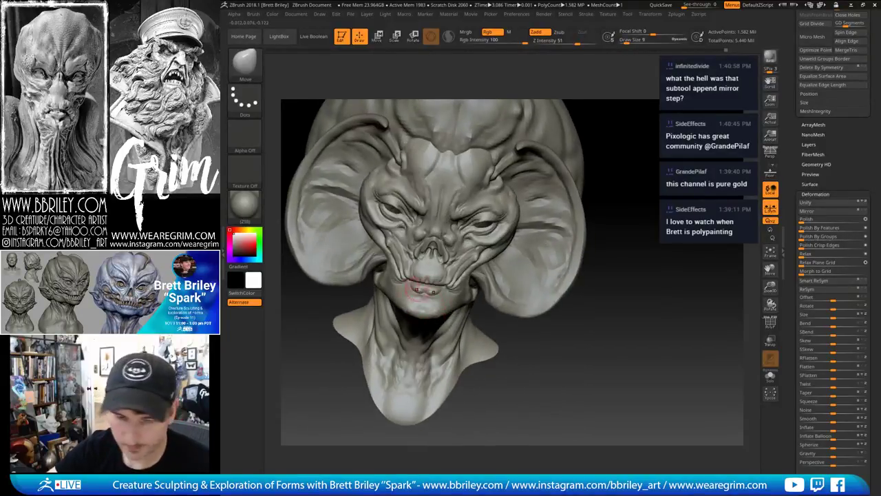
Redefine the lower lip line and mouth-corner creases with the DamStandard brush at draw size 4, smoothing the adjoining cheek
{"action": "key", "text": "b"}
{"action": "key", "text": "d"}
{"action": "key", "text": "s"}
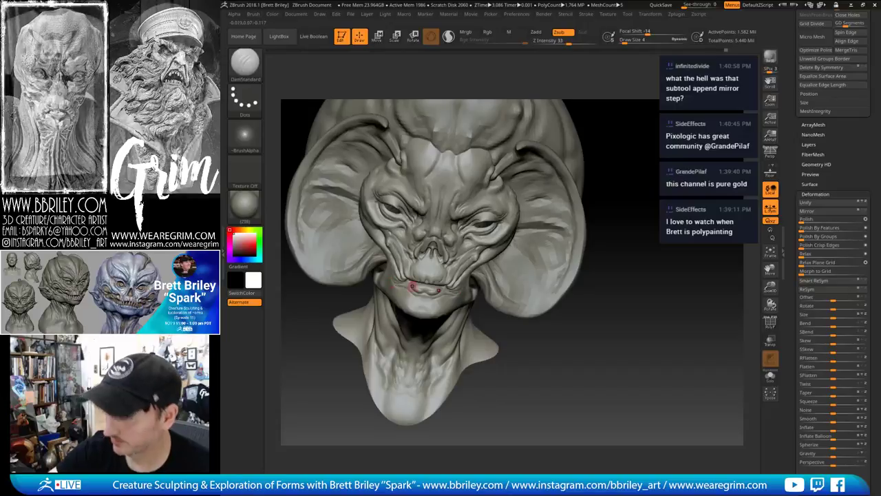
{"action": "left_click_drag", "start_coordinate": [480, 322], "coordinate": [438, 300]}
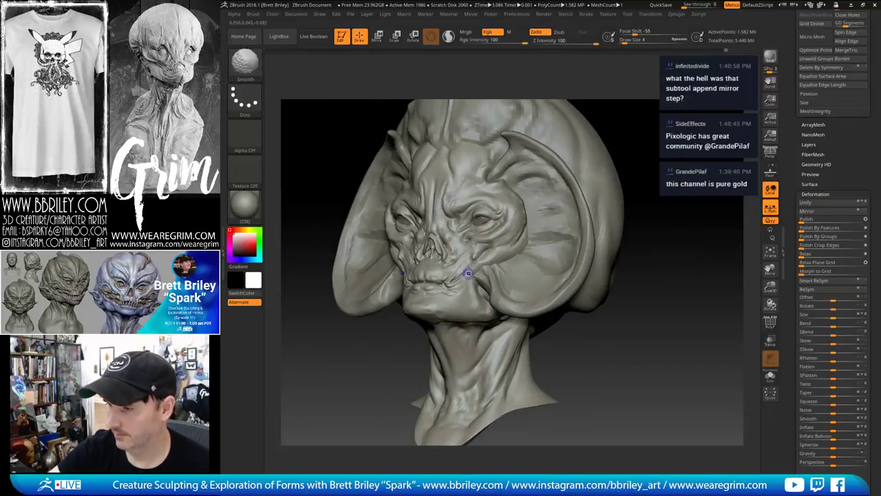
{"action": "left_click_drag", "start_coordinate": [468, 273], "coordinate": [619, 119]}
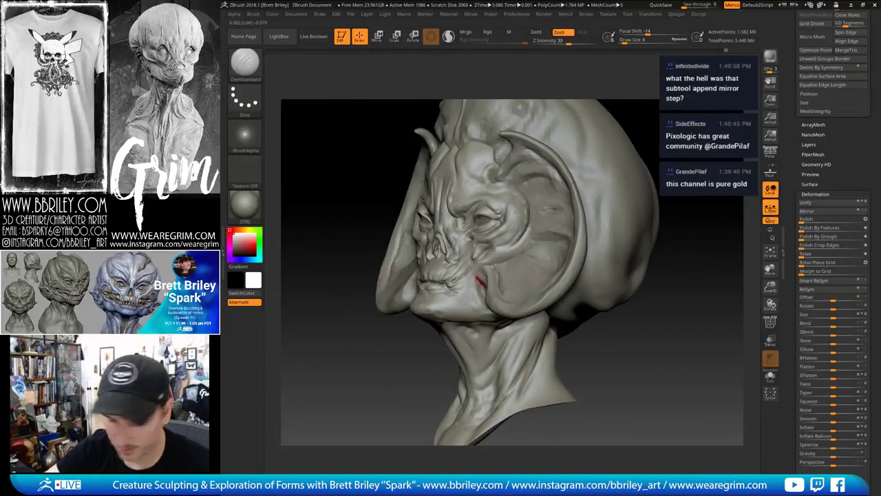
Build up the cheek fold beside the mouth corner with the Standard brush at draw size 4
{"action": "key", "text": "b"}
{"action": "key", "text": "s"}
{"action": "key", "text": "t"}
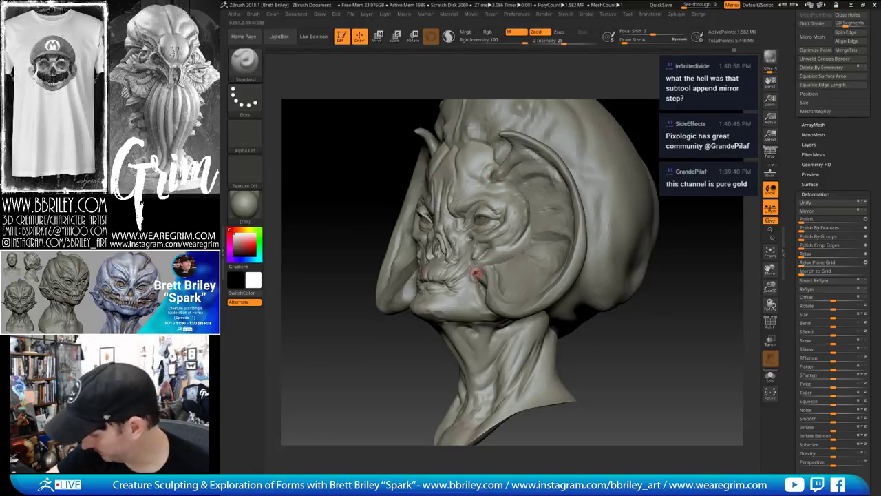
{"action": "left_click_drag", "start_coordinate": [345, 358], "coordinate": [427, 352]}
Swell the cheek folds between the eye and jaw with the Inflat brush at draw size 7
{"action": "key", "text": "b"}
{"action": "key", "text": "i"}
{"action": "key", "text": "n"}
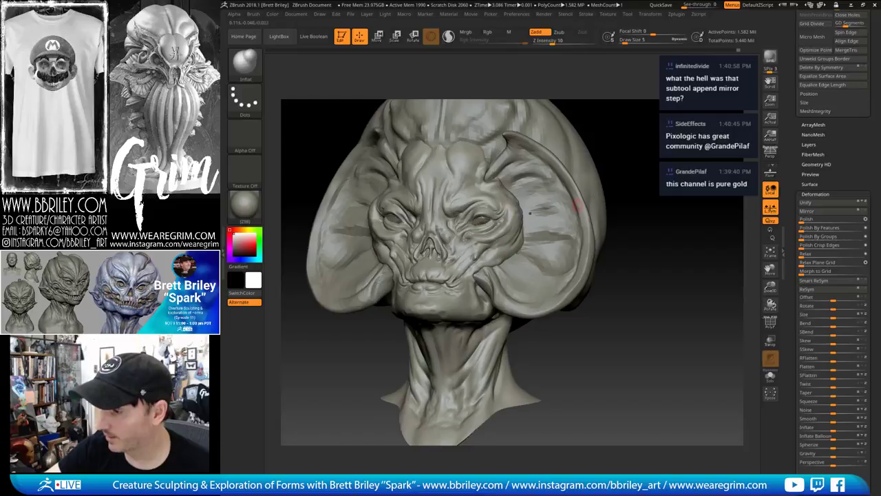
{"action": "mouse_move", "coordinate": [529, 214]}
{"action": "left_mouse_down"}
{"action": "mouse_move", "coordinate": [486, 261]}
{"action": "mouse_move", "coordinate": [502, 258]}
{"action": "left_mouse_up"}
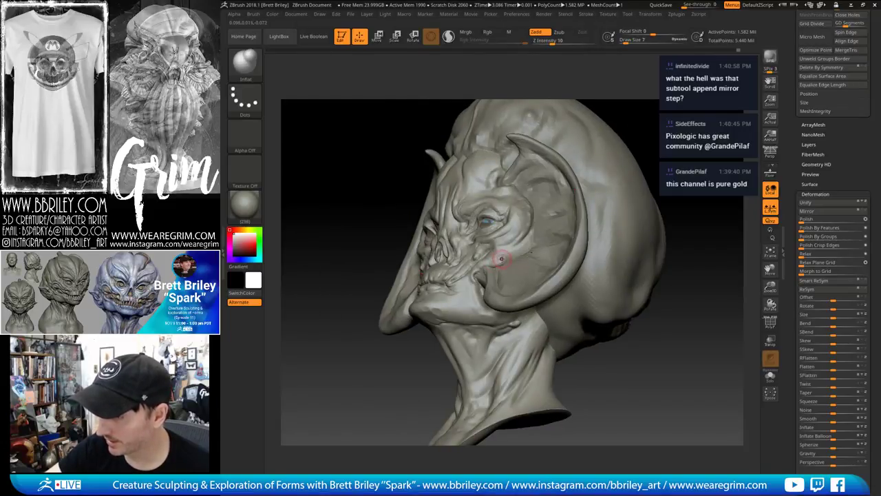
{"action": "left_click_drag", "start_coordinate": [655, 132], "coordinate": [659, 112]}
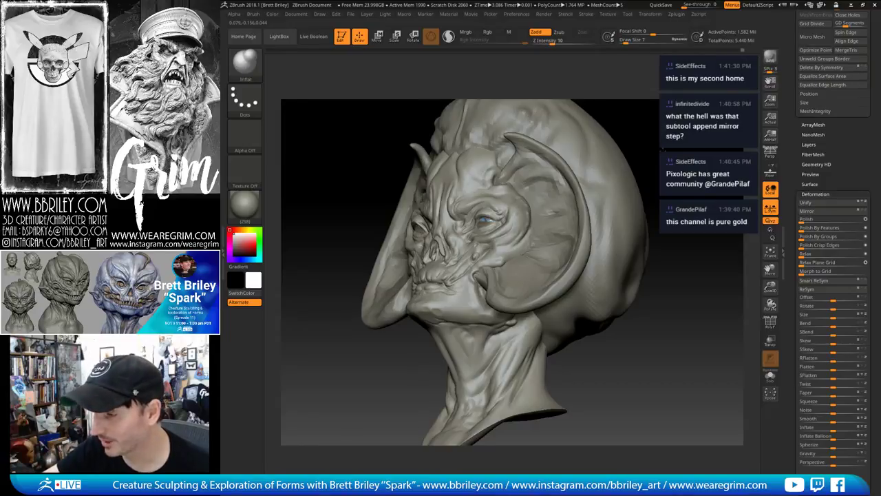
{"action": "left_click_drag", "start_coordinate": [657, 137], "coordinate": [510, 258]}
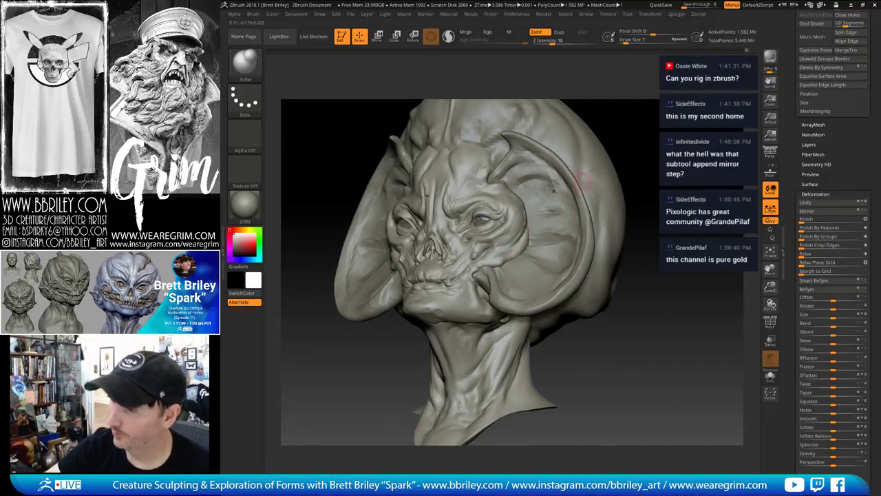
{"action": "mouse_move", "coordinate": [630, 140]}
{"action": "left_mouse_down"}
{"action": "mouse_move", "coordinate": [651, 160]}
{"action": "mouse_move", "coordinate": [636, 162]}
{"action": "left_mouse_up"}
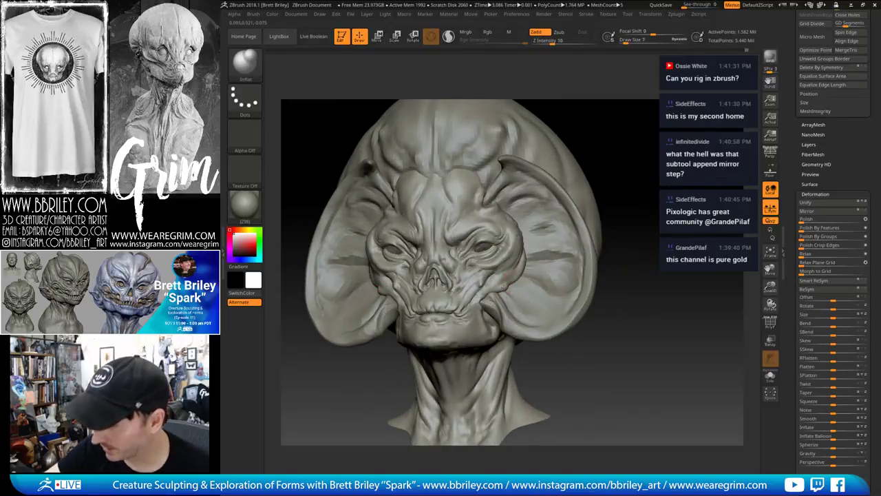
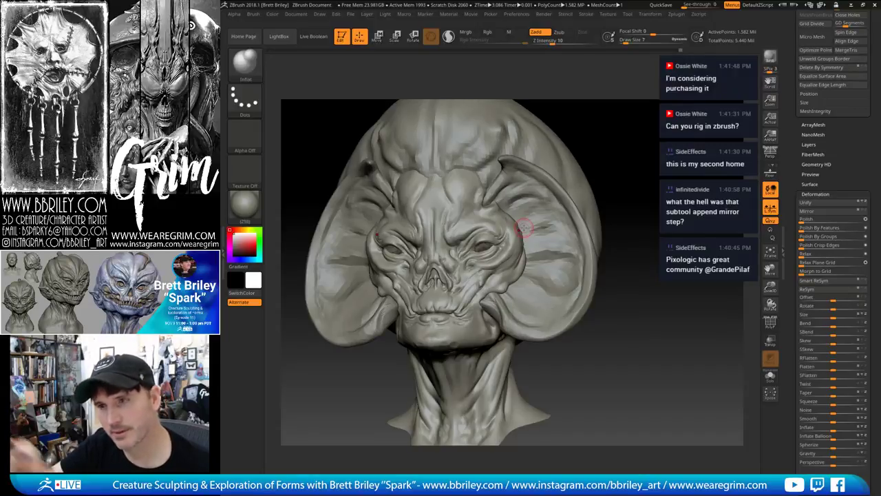
Sharpen the creases of the outer cheek with the DamStandard brush at draw size 4 and smooth the chin
{"action": "mouse_move", "coordinate": [643, 181]}
{"action": "left_mouse_down"}
{"action": "mouse_move", "coordinate": [647, 175]}
{"action": "mouse_move", "coordinate": [617, 173]}
{"action": "left_mouse_up"}
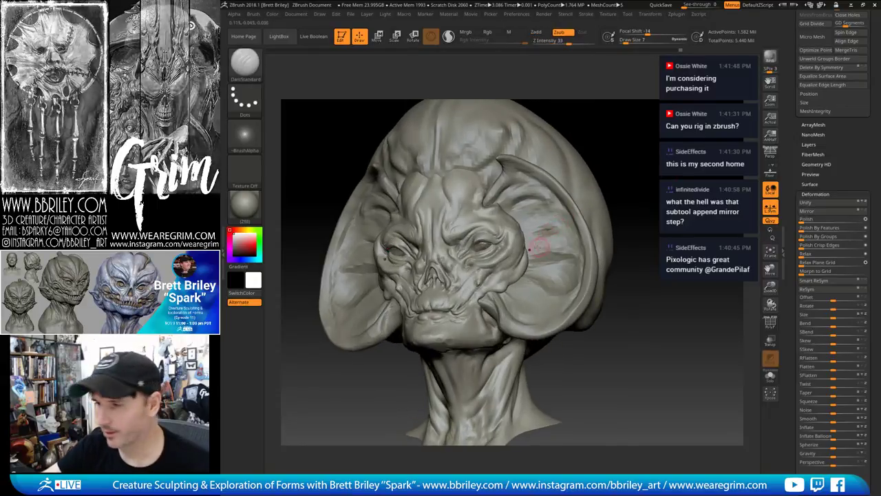
{"action": "key", "text": "b"}
{"action": "key", "text": "d"}
{"action": "key", "text": "s"}
{"action": "key", "text": "s"}
{"action": "left_click_drag", "start_coordinate": [509, 242], "coordinate": [507, 242]}
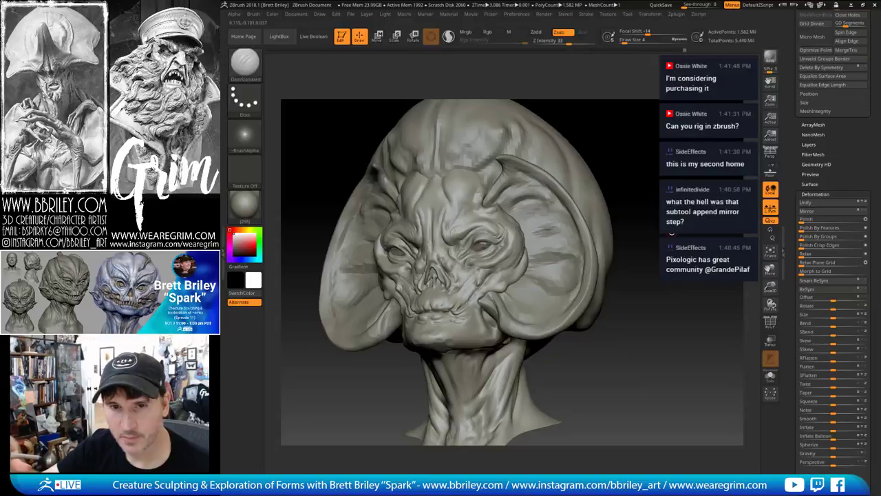
{"action": "mouse_move", "coordinate": [672, 232]}
{"action": "left_mouse_down"}
{"action": "mouse_move", "coordinate": [659, 175]}
{"action": "mouse_move", "coordinate": [614, 168]}
{"action": "left_mouse_up"}
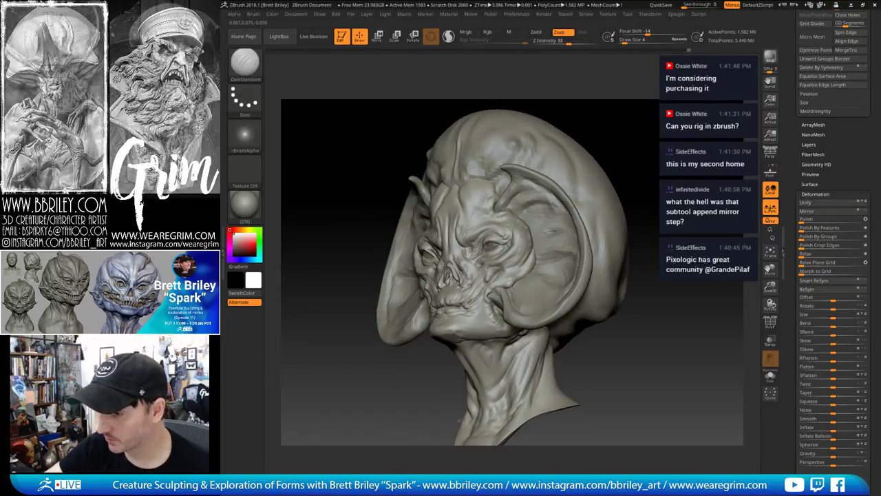
{"action": "left_click_drag", "start_coordinate": [636, 160], "coordinate": [602, 189]}
{"action": "left_click_drag", "start_coordinate": [485, 309], "coordinate": [491, 314], "text": "shift"}
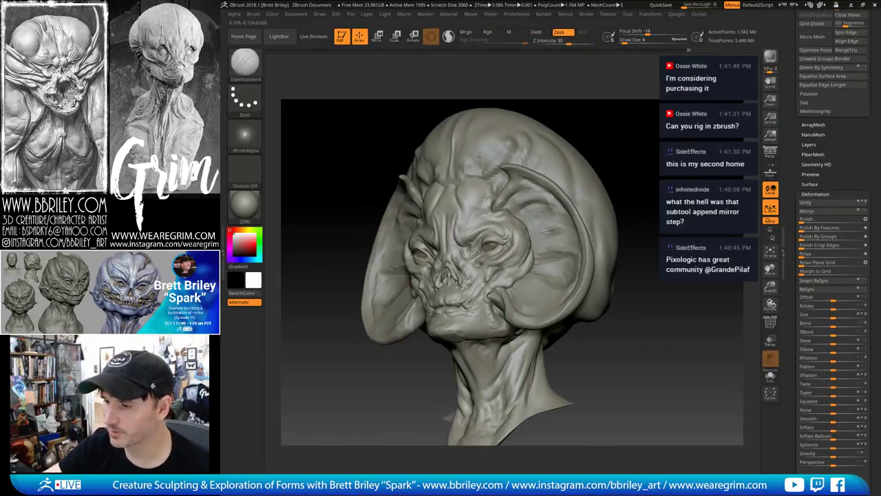
Raise thin skin folds down the front and sides of the neck with the Standard brush, smoothing between them
{"action": "left_click_drag", "start_coordinate": [608, 180], "coordinate": [647, 186]}
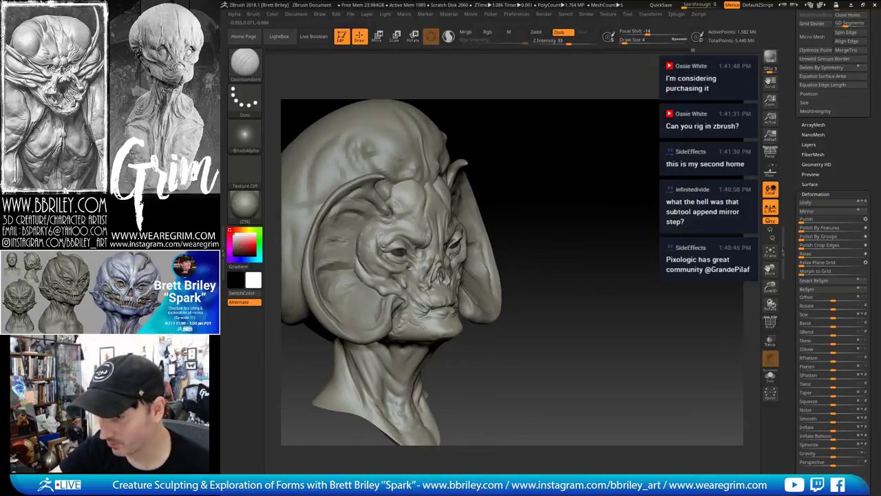
{"action": "key", "text": "b"}
{"action": "key", "text": "s"}
{"action": "key", "text": "t"}
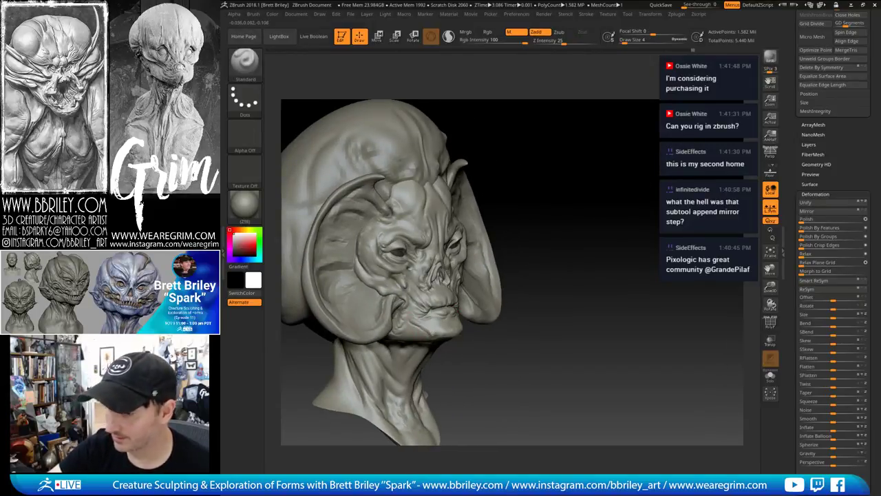
{"action": "mouse_move", "coordinate": [650, 196]}
{"action": "left_mouse_down"}
{"action": "mouse_move", "coordinate": [635, 199]}
{"action": "mouse_move", "coordinate": [598, 171]}
{"action": "left_mouse_up"}
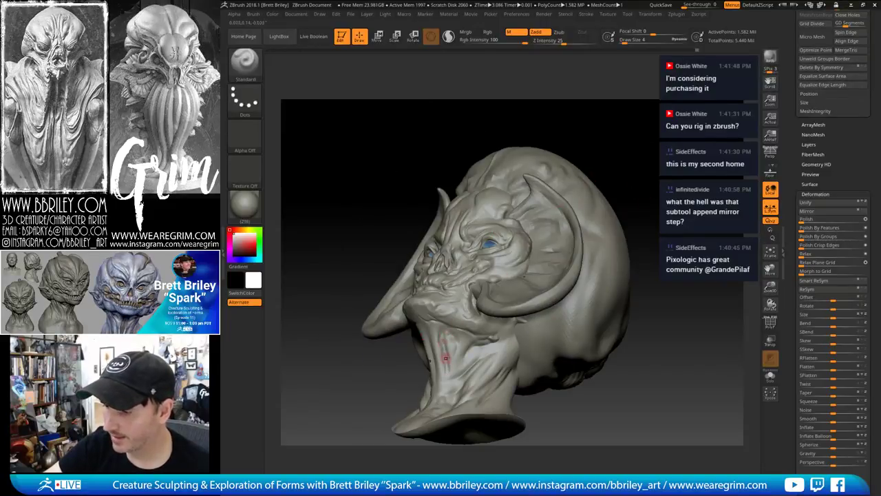
{"action": "left_click_drag", "start_coordinate": [614, 167], "coordinate": [647, 172]}
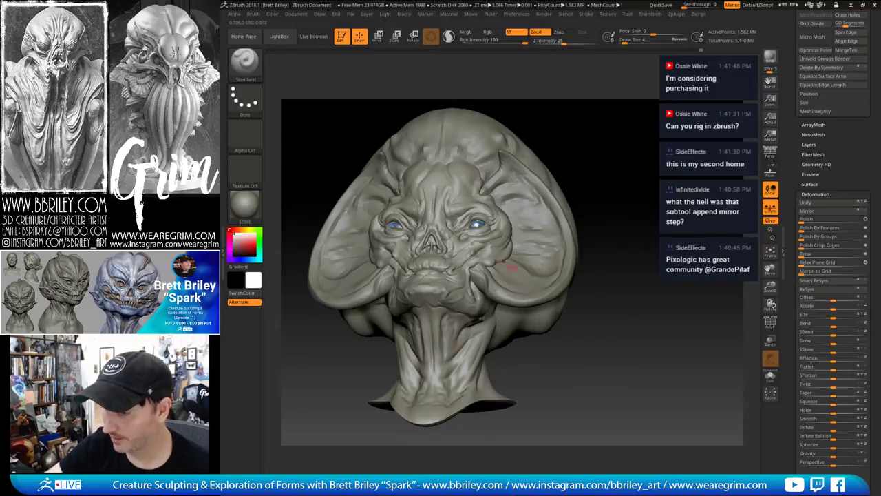
{"action": "left_click_drag", "start_coordinate": [511, 267], "coordinate": [456, 331]}
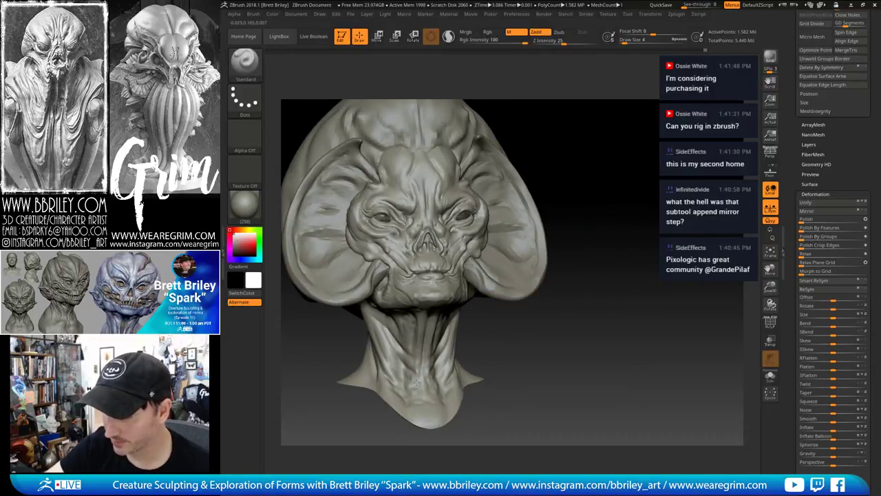
{"action": "right_click_drag", "start_coordinate": [417, 381], "coordinate": [434, 361]}
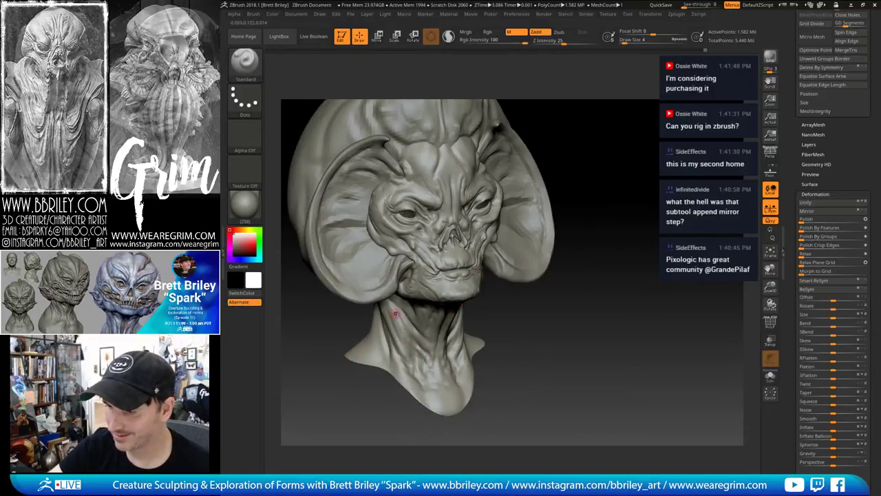
{"action": "mouse_move", "coordinate": [593, 287]}
{"action": "left_mouse_down"}
{"action": "mouse_move", "coordinate": [602, 275]}
{"action": "mouse_move", "coordinate": [617, 285]}
{"action": "mouse_move", "coordinate": [589, 261]}
{"action": "left_mouse_up"}
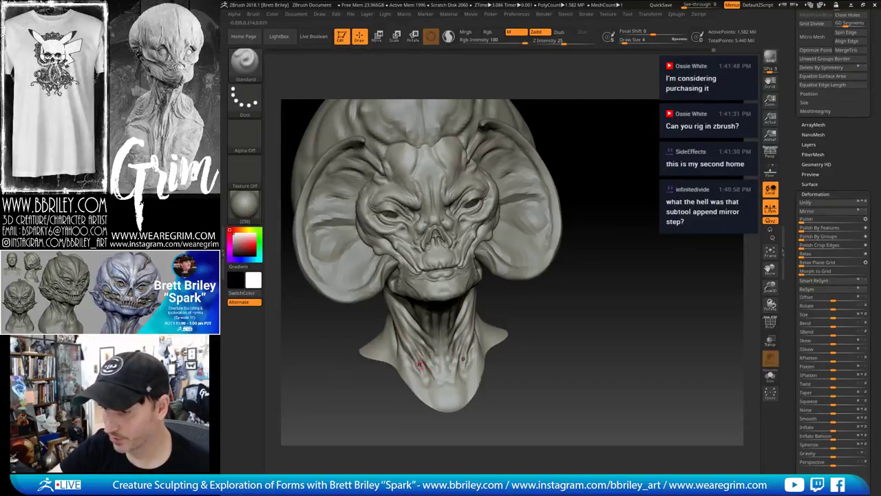
{"action": "left_click_drag", "start_coordinate": [417, 359], "coordinate": [407, 340], "text": "shift"}
Carve the grooves between the neck folds below the ear flap with the DamStandard brush at draw size 4
{"action": "left_click_drag", "start_coordinate": [576, 261], "coordinate": [596, 255]}
{"action": "key", "text": "b"}
{"action": "key", "text": "d"}
{"action": "key", "text": "s"}
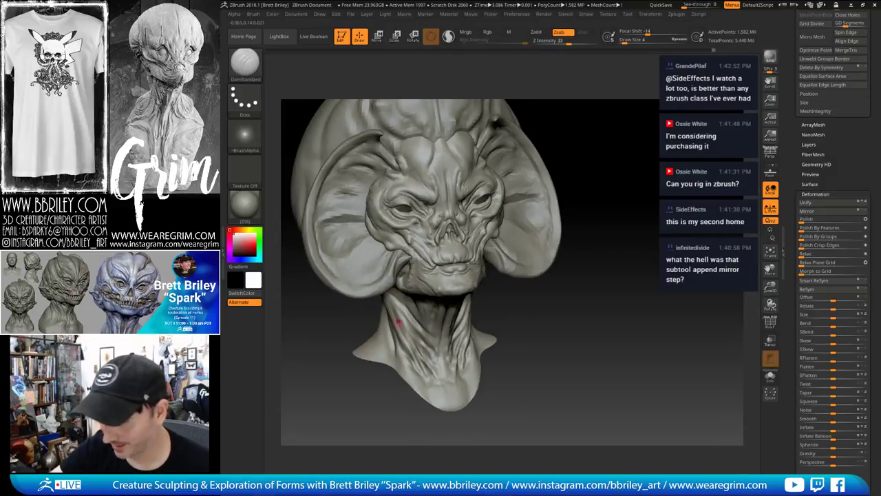
{"action": "mouse_move", "coordinate": [398, 321]}
{"action": "left_mouse_down"}
{"action": "mouse_move", "coordinate": [424, 362]}
{"action": "mouse_move", "coordinate": [417, 354]}
{"action": "left_mouse_up"}
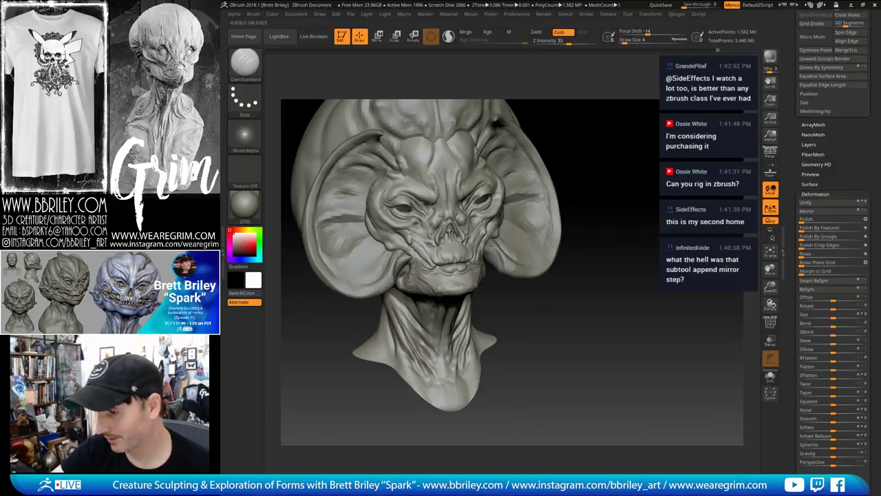
{"action": "left_click_drag", "start_coordinate": [559, 296], "coordinate": [580, 285], "text": "alt"}
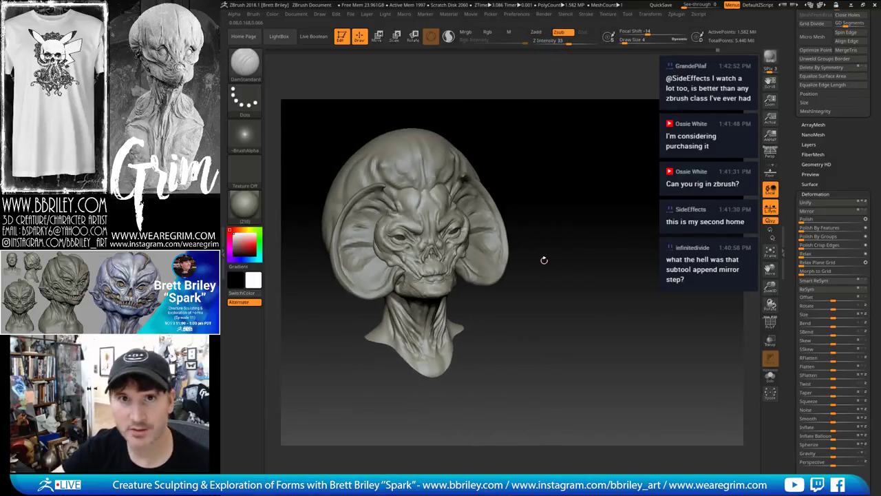
Reshape the side of the neck with the Move brush at draw size 25
{"action": "left_click_drag", "start_coordinate": [570, 220], "coordinate": [548, 222]}
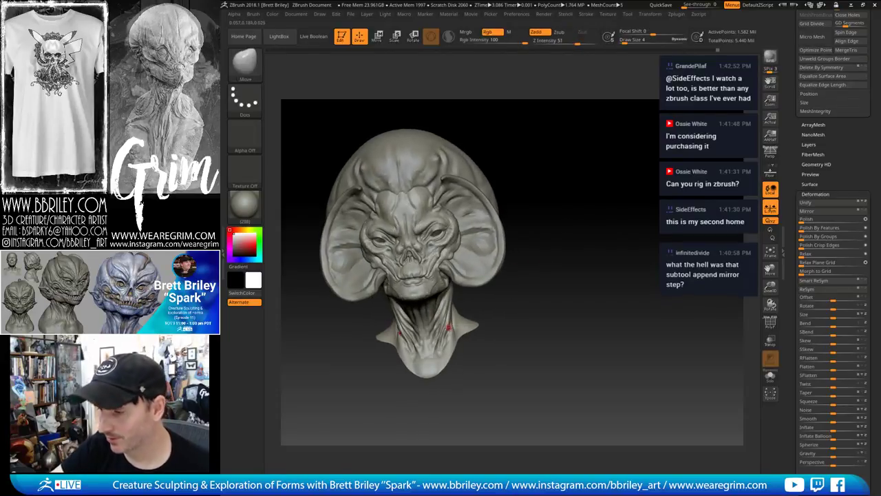
{"action": "key", "text": "b"}
{"action": "key", "text": "m"}
{"action": "key", "text": "v"}
{"action": "key", "text": "s"}
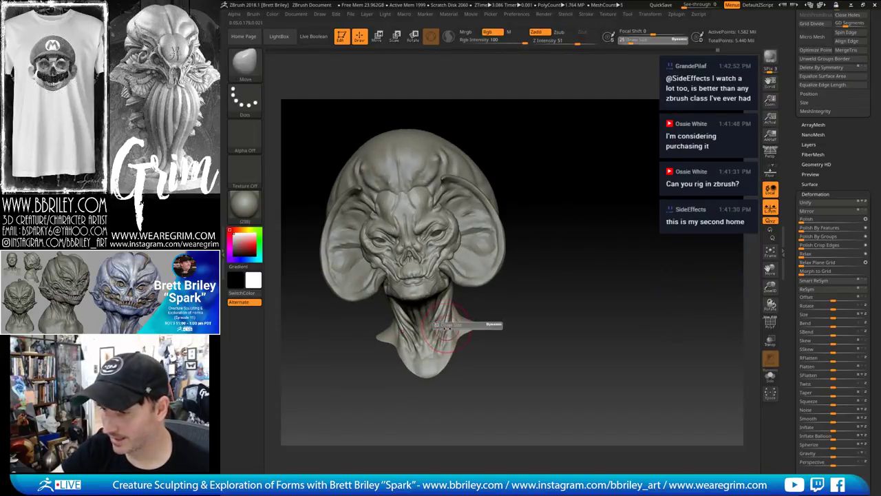
{"action": "left_click_drag", "start_coordinate": [446, 325], "coordinate": [449, 325]}
Thicken the back and side of the neck with the Inflat brush at draw size 25
{"action": "mouse_move", "coordinate": [523, 310]}
{"action": "left_mouse_down"}
{"action": "mouse_move", "coordinate": [500, 322]}
{"action": "mouse_move", "coordinate": [502, 310]}
{"action": "mouse_move", "coordinate": [486, 315]}
{"action": "mouse_move", "coordinate": [471, 306]}
{"action": "left_mouse_up"}
{"action": "key", "text": "b"}
{"action": "key", "text": "i"}
{"action": "key", "text": "n"}
{"action": "key", "text": "s"}
{"action": "left_click_drag", "start_coordinate": [508, 246], "coordinate": [487, 267]}
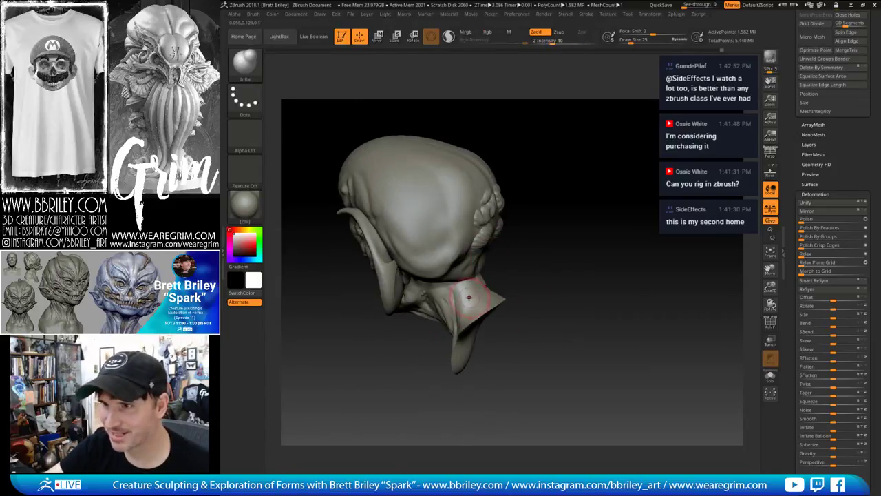
{"action": "key", "text": "s"}
{"action": "mouse_move", "coordinate": [475, 333]}
{"action": "left_mouse_down"}
{"action": "mouse_move", "coordinate": [493, 323]}
{"action": "mouse_move", "coordinate": [472, 338]}
{"action": "mouse_move", "coordinate": [472, 364]}
{"action": "mouse_move", "coordinate": [477, 346]}
{"action": "mouse_move", "coordinate": [456, 306]}
{"action": "mouse_move", "coordinate": [568, 305]}
{"action": "mouse_move", "coordinate": [594, 295]}
{"action": "mouse_move", "coordinate": [628, 303]}
{"action": "mouse_move", "coordinate": [603, 298]}
{"action": "left_mouse_up"}
Carve creases along the back of the jaw and upper neck with the DamStandard brush at draw sizes 12 and 5
{"action": "key", "text": "b"}
{"action": "key", "text": "m"}
{"action": "key", "text": "v"}
{"action": "key", "text": "b"}
{"action": "key", "text": "d"}
{"action": "key", "text": "s"}
{"action": "right_click_drag", "start_coordinate": [443, 291], "coordinate": [451, 282]}
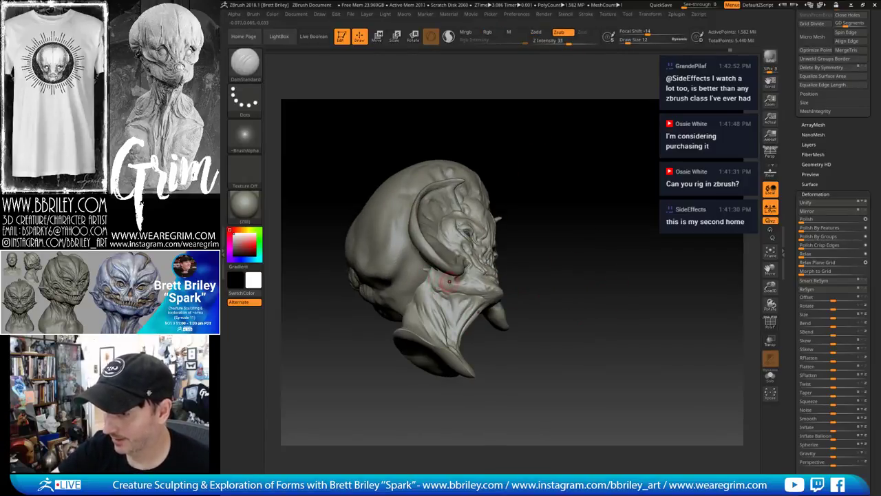
{"action": "left_click_drag", "start_coordinate": [559, 169], "coordinate": [593, 148], "text": "alt"}
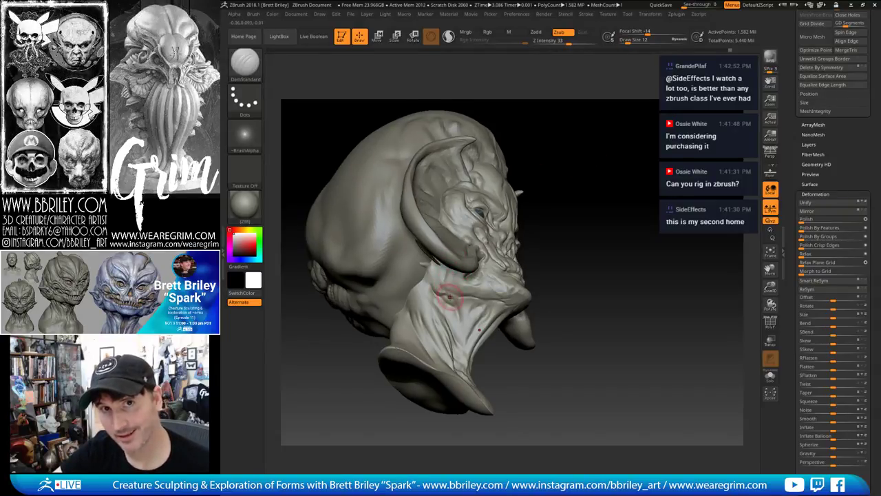
{"action": "left_click_drag", "start_coordinate": [530, 175], "coordinate": [561, 174]}
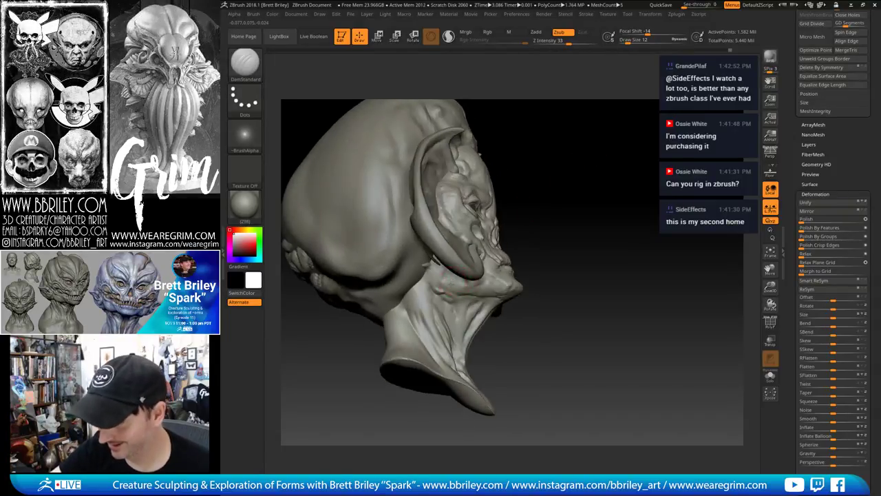
{"action": "mouse_move", "coordinate": [554, 206]}
{"action": "left_mouse_down"}
{"action": "mouse_move", "coordinate": [590, 189]}
{"action": "mouse_move", "coordinate": [470, 275]}
{"action": "left_mouse_up"}
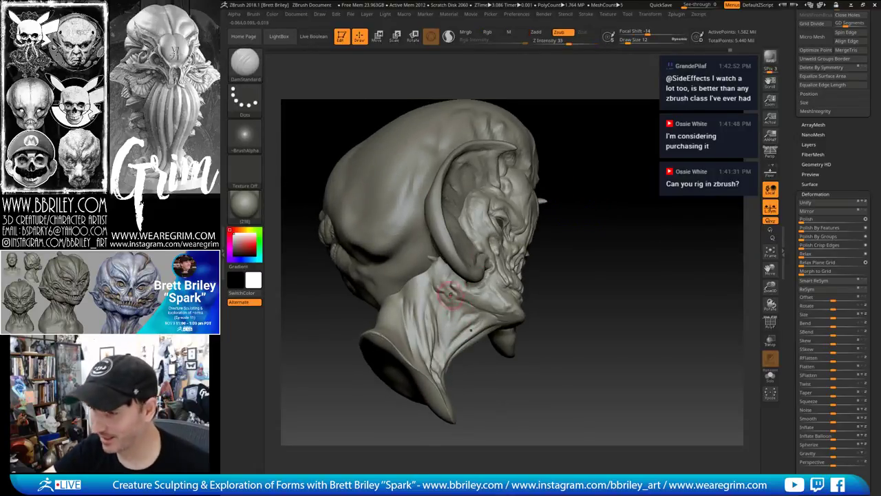
{"action": "key", "text": "bracketleft"}
{"action": "key", "text": "bracketleft"}
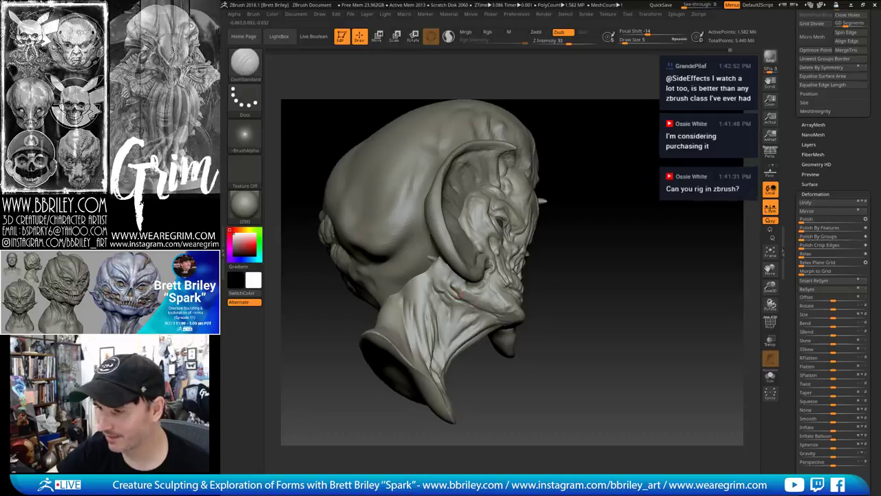
Flatten the planes along the side of the jaw with the TrimDynamic brush at draw size 5
{"action": "key", "text": "b"}
{"action": "key", "text": "t"}
{"action": "key", "text": "d"}
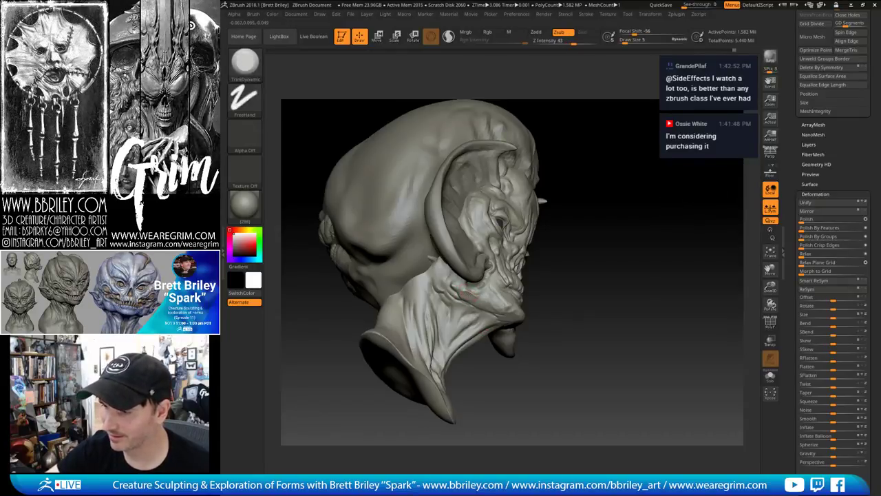
{"action": "right_click_drag", "start_coordinate": [467, 292], "coordinate": [441, 295]}
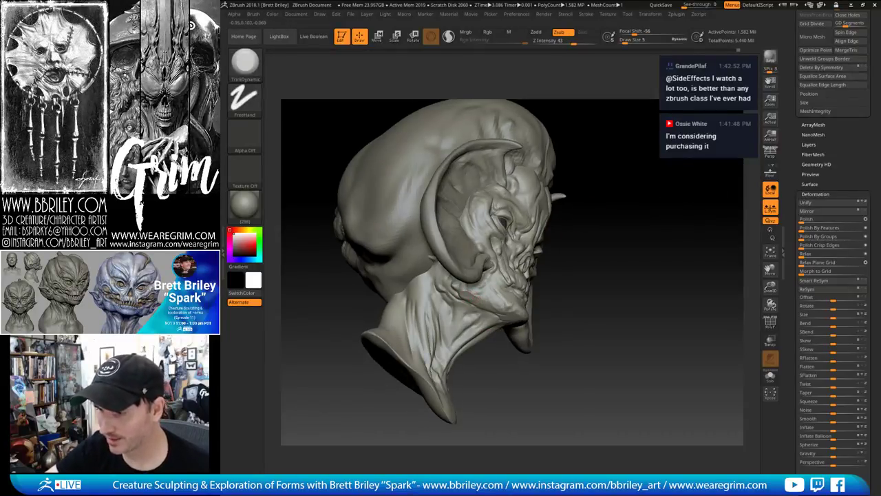
{"action": "mouse_move", "coordinate": [648, 277]}
{"action": "left_mouse_down"}
{"action": "mouse_move", "coordinate": [643, 242]}
{"action": "mouse_move", "coordinate": [615, 237]}
{"action": "left_mouse_up"}
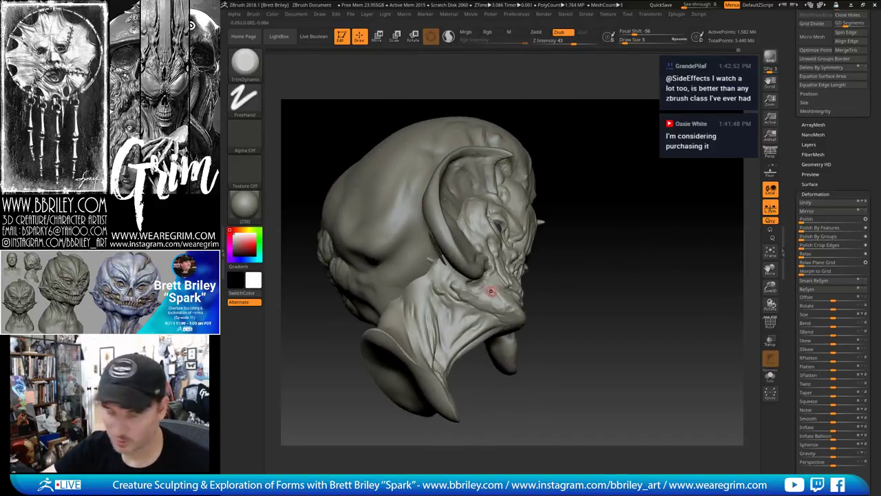
Cut fine wrinkles along the jaw towards the chin and mouth corner with the DamStandard brush at draw size 5
{"action": "key", "text": "b"}
{"action": "key", "text": "d"}
{"action": "key", "text": "s"}
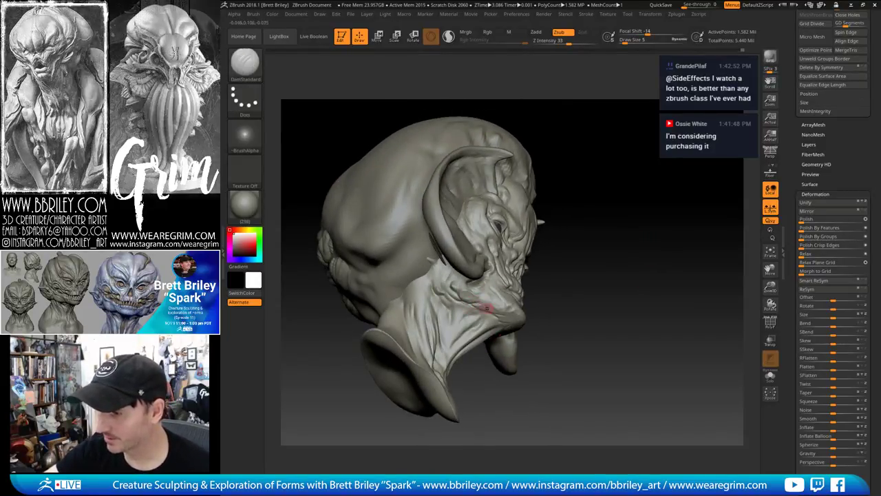
{"action": "left_click_drag", "start_coordinate": [572, 293], "coordinate": [496, 307]}
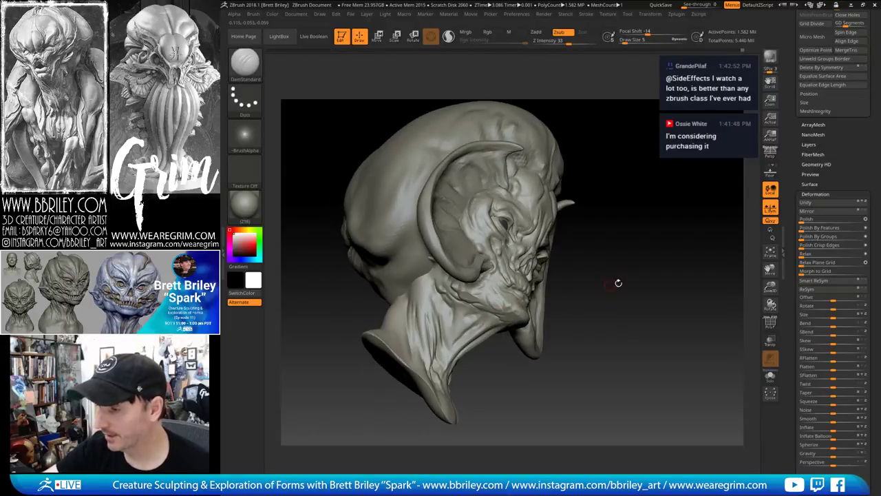
{"action": "left_click_drag", "start_coordinate": [618, 283], "coordinate": [503, 303]}
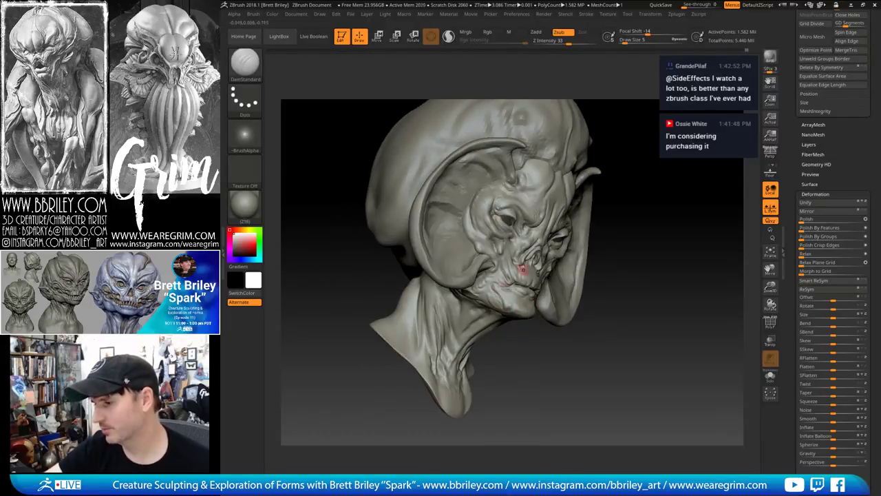
Build up the wrinkle forms along the side of the jaw with the Standard brush at draw size 5
{"action": "left_click_drag", "start_coordinate": [523, 270], "coordinate": [495, 290]}
{"action": "key", "text": "b"}
{"action": "key", "text": "s"}
{"action": "key", "text": "t"}
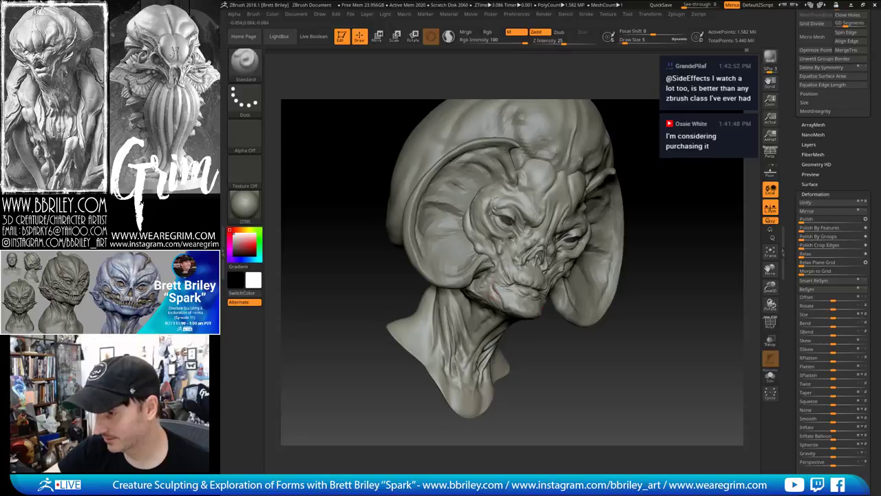
Adjust the contours of the jaw and mouth corners from the front with the Move brush
{"action": "mouse_move", "coordinate": [643, 314]}
{"action": "left_mouse_down", "text": "shift"}
{"action": "mouse_move", "coordinate": [636, 303]}
{"action": "mouse_move", "coordinate": [619, 328]}
{"action": "left_mouse_up", "text": "shift"}
{"action": "key", "text": "b"}
{"action": "key", "text": "m"}
{"action": "key", "text": "v"}
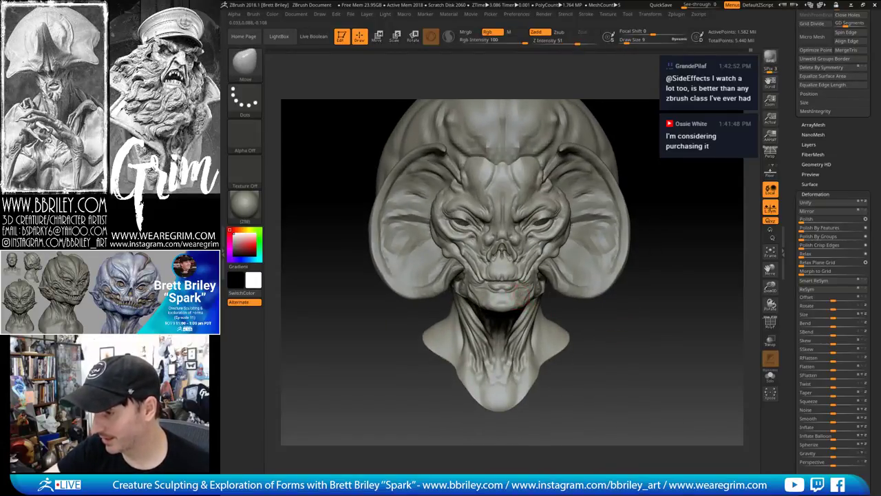
Cut fine wrinkles around the mouth corner and jaw with the DamStandard brush at draw size 3
{"action": "right_click_drag", "start_coordinate": [556, 301], "coordinate": [584, 316]}
{"action": "key", "text": "b"}
{"action": "key", "text": "d"}
{"action": "key", "text": "s"}
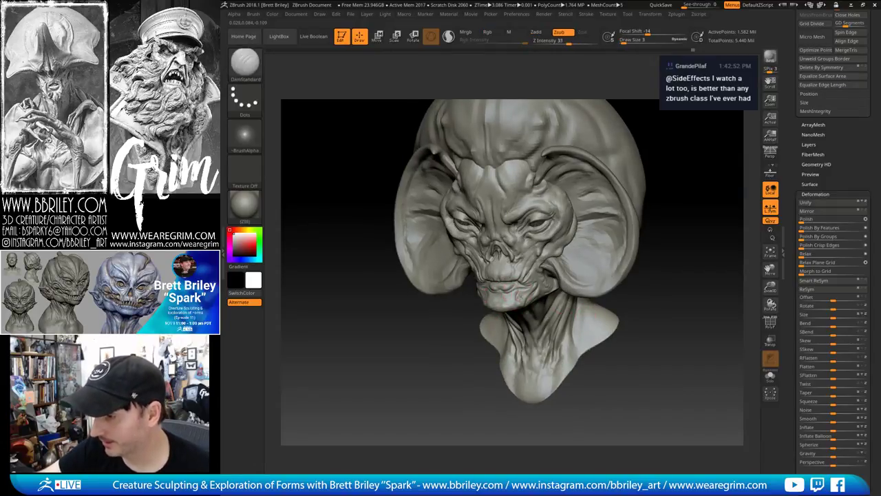
{"action": "right_click_drag", "start_coordinate": [592, 318], "coordinate": [645, 325]}
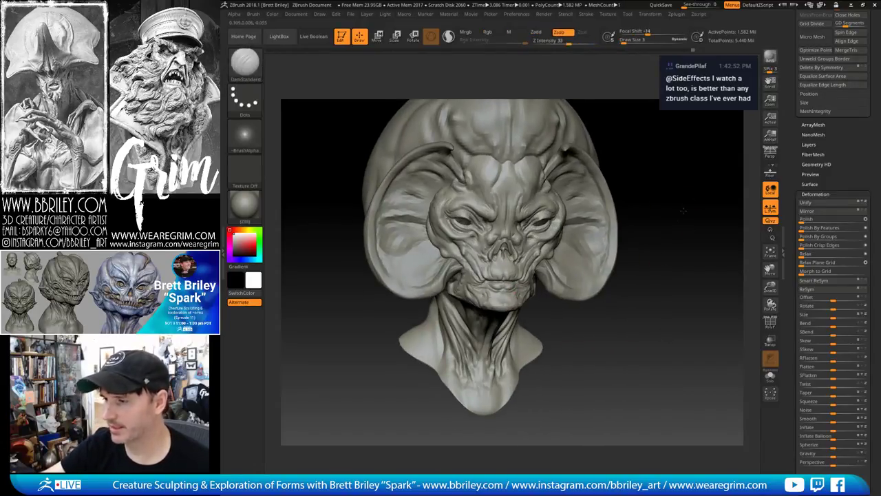
Reshape the cheek folds and mouth with the Move brush at draw sizes between 13 and 10
{"action": "right_click_drag", "start_coordinate": [682, 210], "coordinate": [531, 285]}
{"action": "key", "text": "b"}
{"action": "key", "text": "m"}
{"action": "key", "text": "v"}
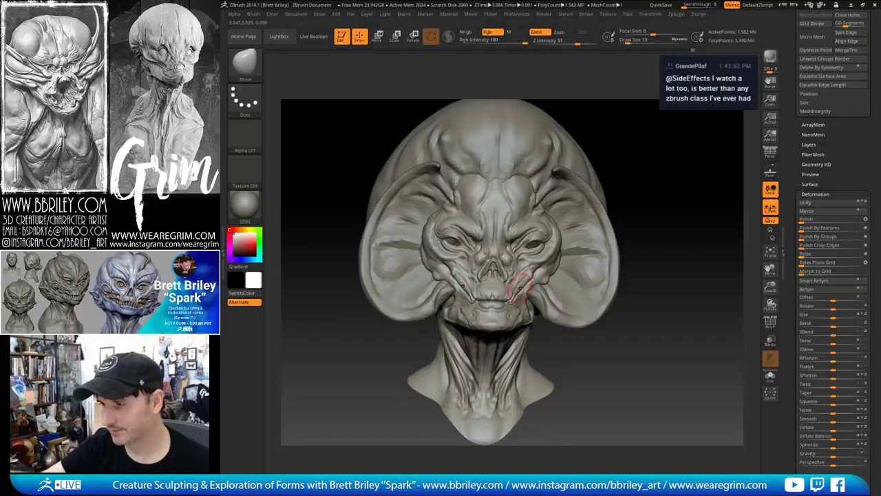
{"action": "mouse_move", "coordinate": [521, 290]}
{"action": "right_mouse_down"}
{"action": "mouse_move", "coordinate": [672, 163]}
{"action": "mouse_move", "coordinate": [516, 252]}
{"action": "right_mouse_up"}
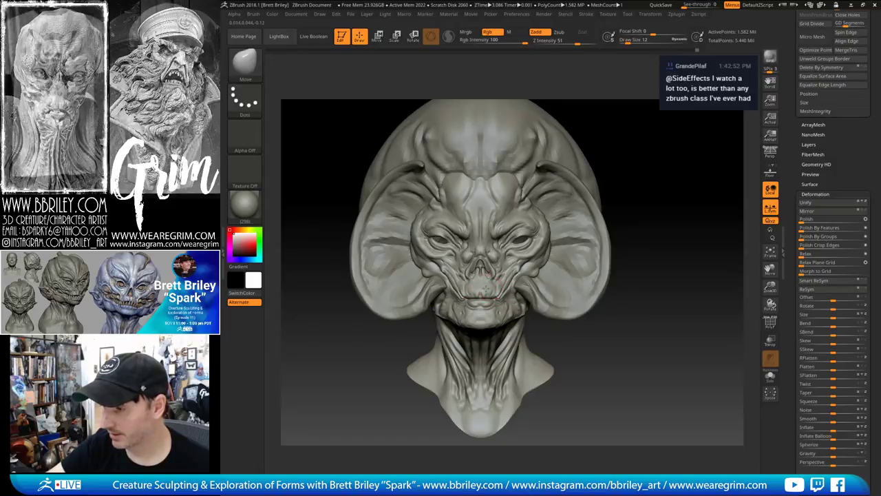
{"action": "key", "text": "bracketleft"}
{"action": "left_click_drag", "start_coordinate": [625, 157], "coordinate": [635, 131]}
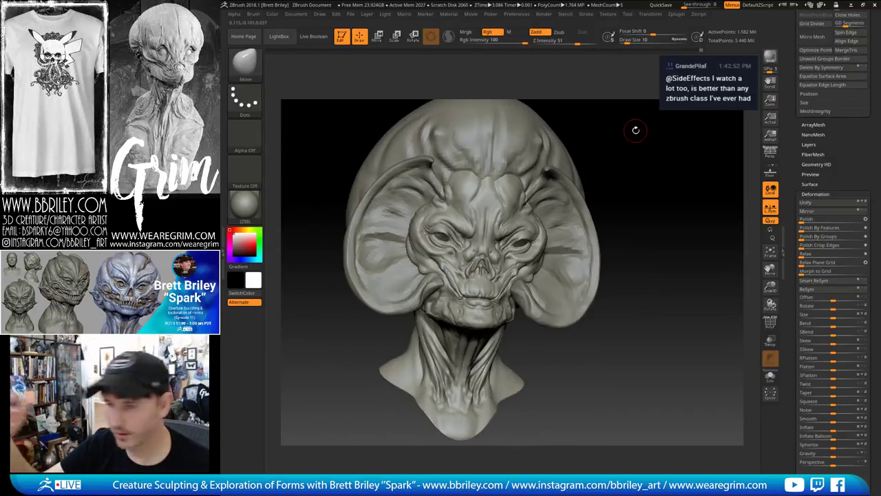
{"action": "left_click_drag", "start_coordinate": [676, 166], "coordinate": [669, 176], "text": "shift"}
{"action": "key", "text": "bracketleft"}
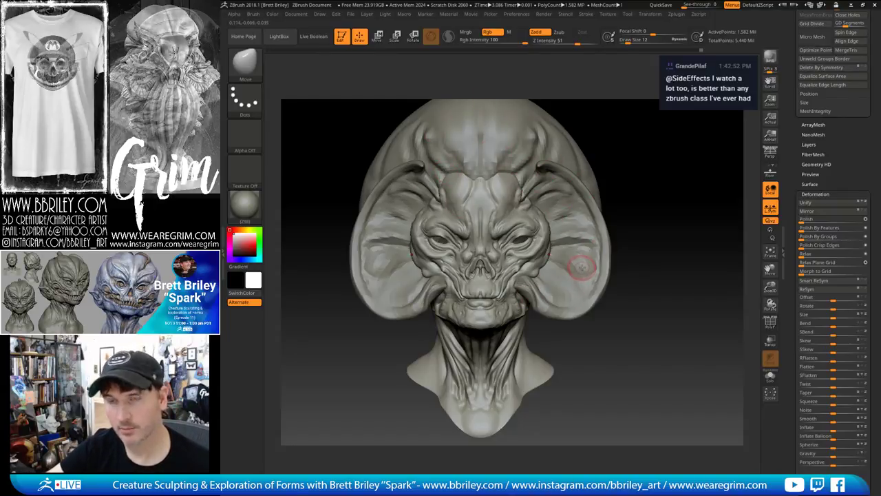
Adjust the silhouette of the neck and shoulders with the Move brush at draw sizes 12 and 68
{"action": "left_click_drag", "start_coordinate": [600, 331], "coordinate": [576, 267], "text": "alt"}
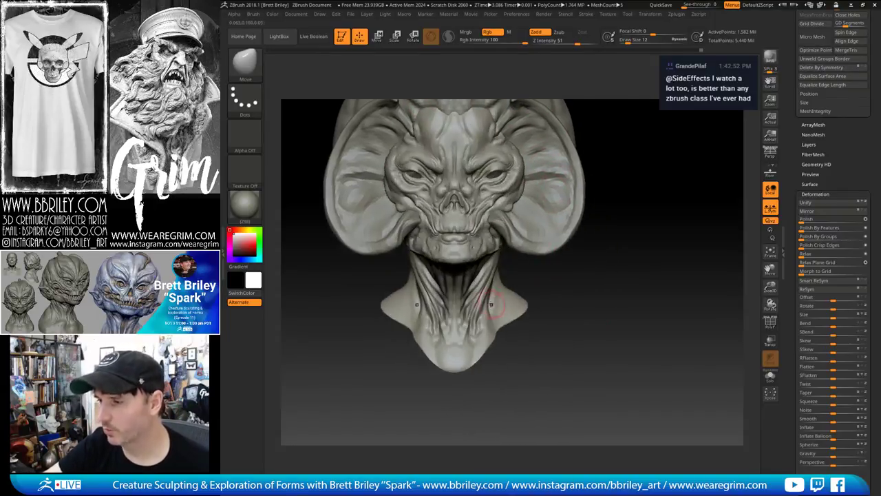
{"action": "mouse_move", "coordinate": [499, 292]}
{"action": "left_mouse_down"}
{"action": "mouse_move", "coordinate": [493, 296]}
{"action": "mouse_move", "coordinate": [518, 313]}
{"action": "left_mouse_up"}
{"action": "key", "text": "s"}
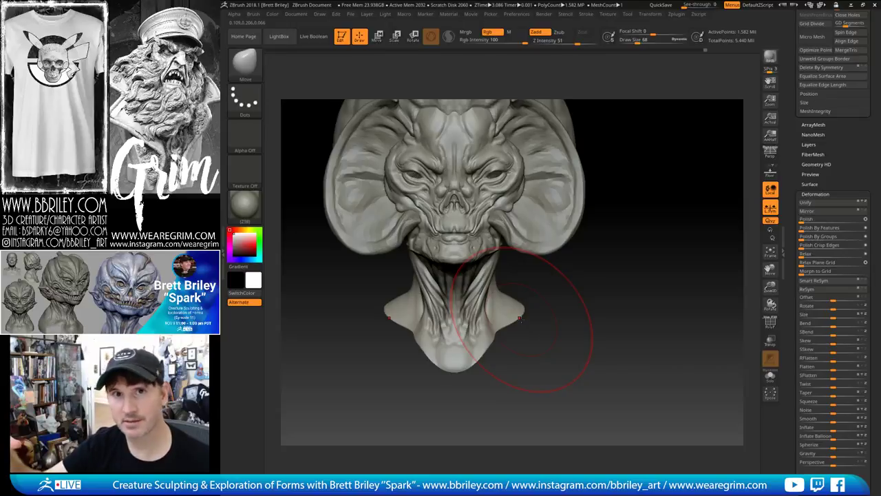
{"action": "left_click_drag", "start_coordinate": [630, 205], "coordinate": [482, 260]}
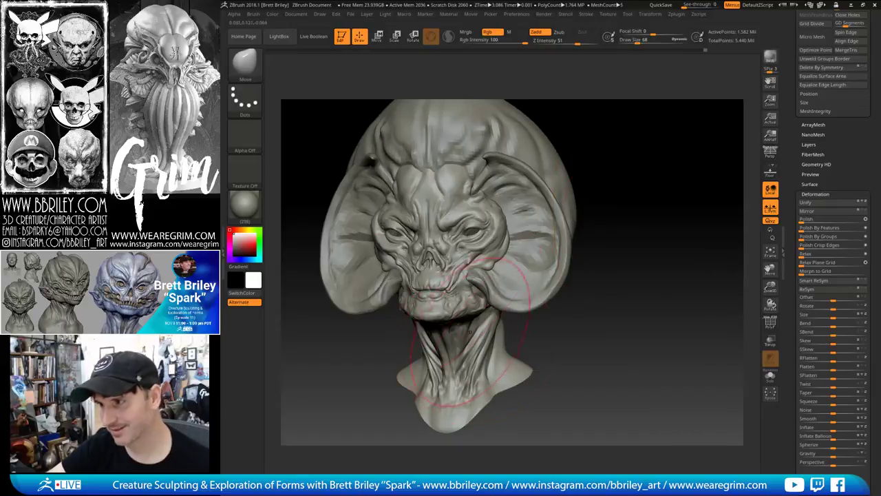
{"action": "left_click_drag", "start_coordinate": [612, 199], "coordinate": [618, 222]}
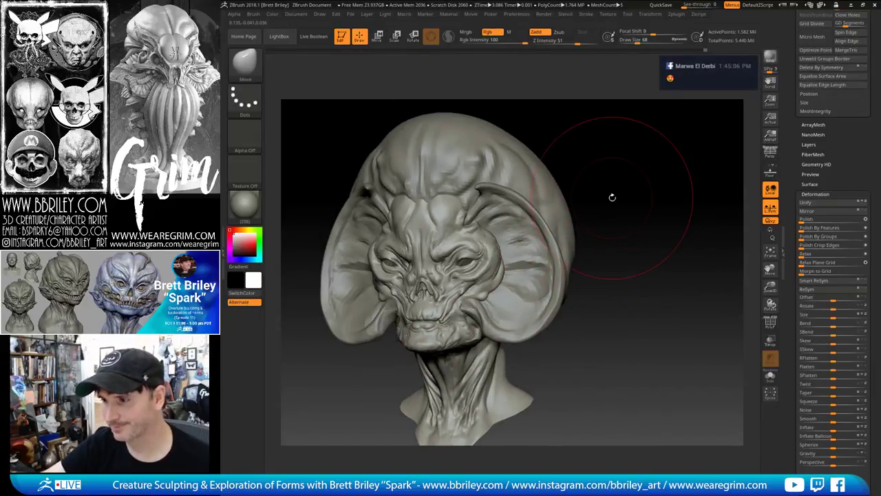
Examine the proportions of the whole head and neck from the front and three-quarter views
{"action": "key", "text": "b"}
{"action": "key", "text": "d"}
{"action": "key", "text": "s"}
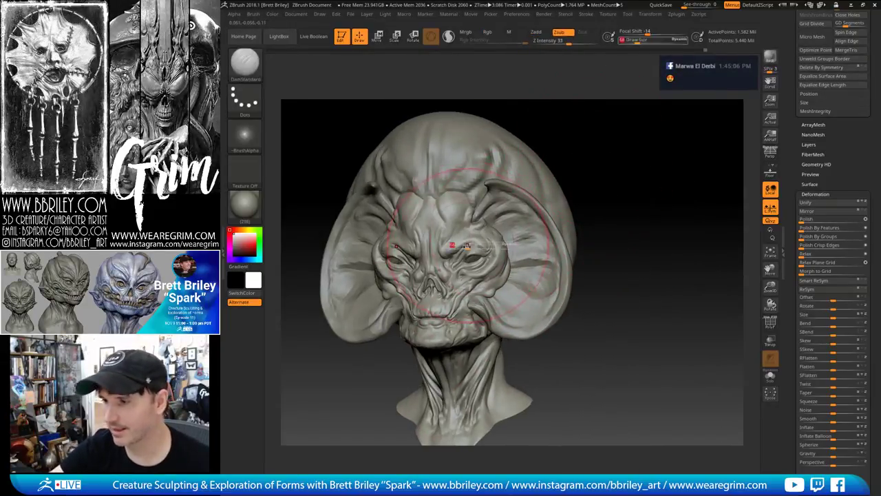
{"action": "left_click_drag", "start_coordinate": [572, 144], "coordinate": [565, 150]}
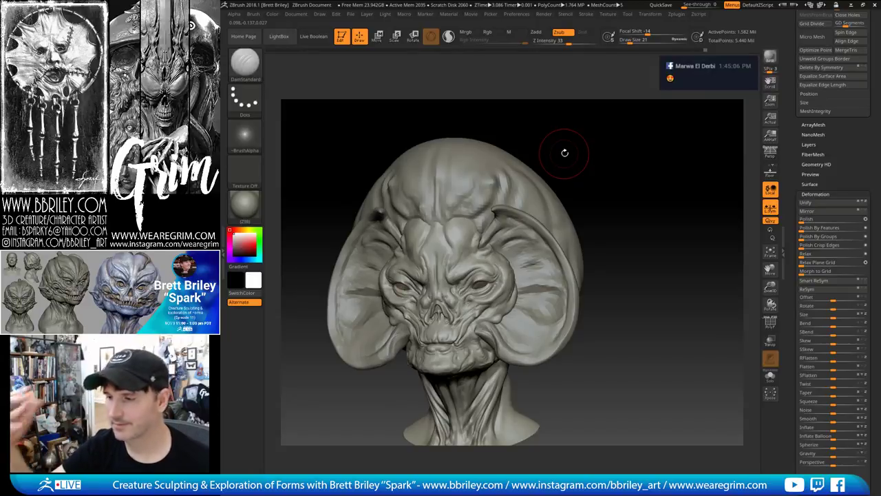
{"action": "left_click_drag", "start_coordinate": [610, 171], "coordinate": [620, 178]}
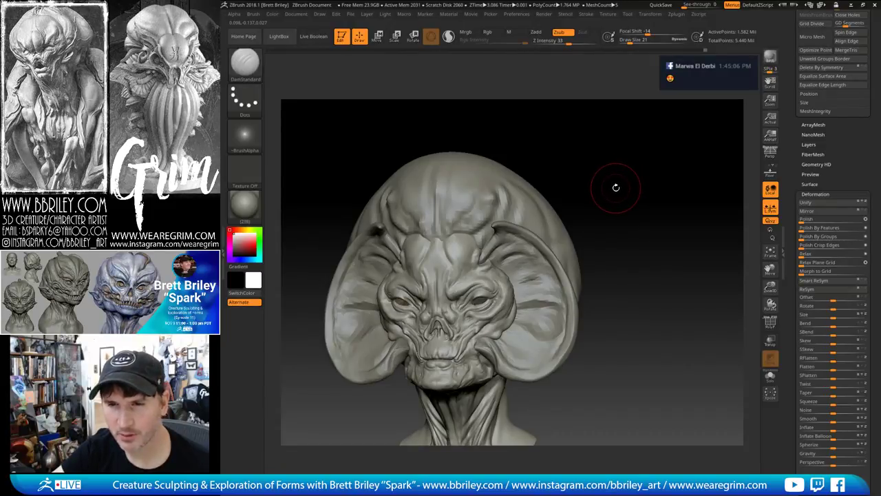
{"action": "left_click_drag", "start_coordinate": [622, 182], "coordinate": [622, 160]}
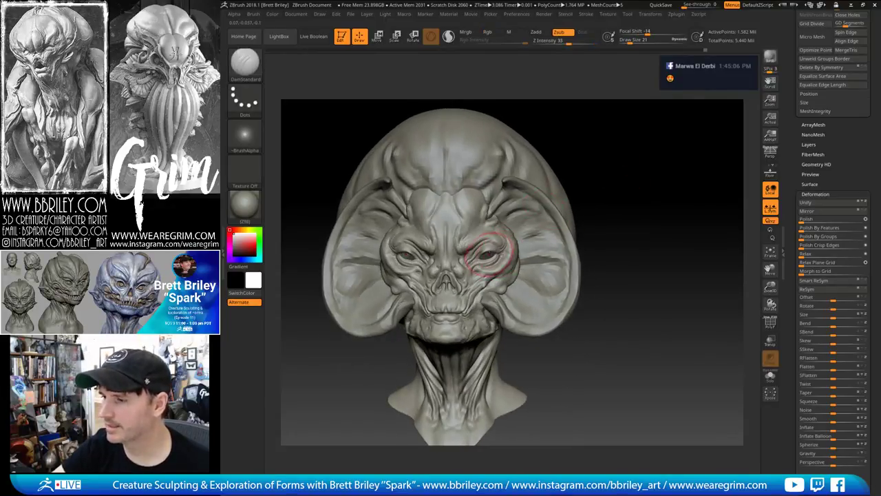
View the available SubTool Master actions and close the palette without applying any
{"action": "left_click", "coordinate": [675, 14]}
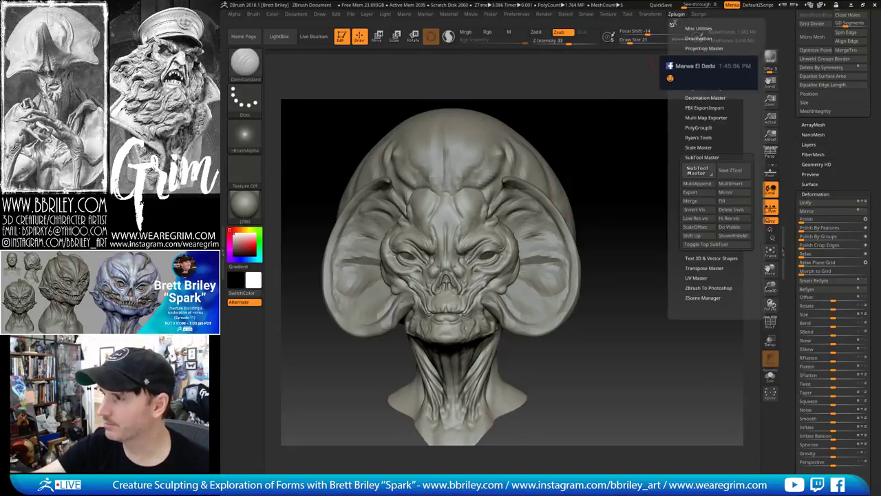
{"action": "left_click", "coordinate": [698, 169]}
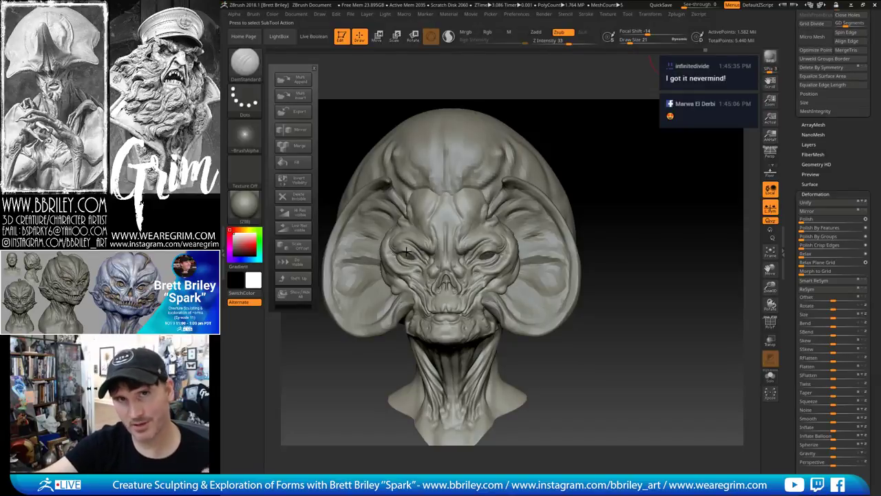
{"action": "left_click", "coordinate": [314, 67]}
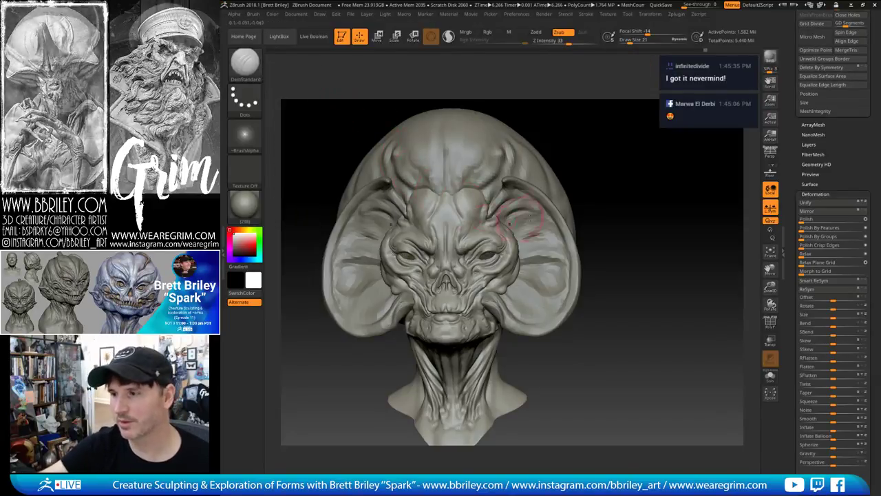
Select the Symmetry_skull subtool and reshape its lower ear flaps with the Move brush at draw size 41
{"action": "left_click_drag", "start_coordinate": [621, 181], "coordinate": [610, 176]}
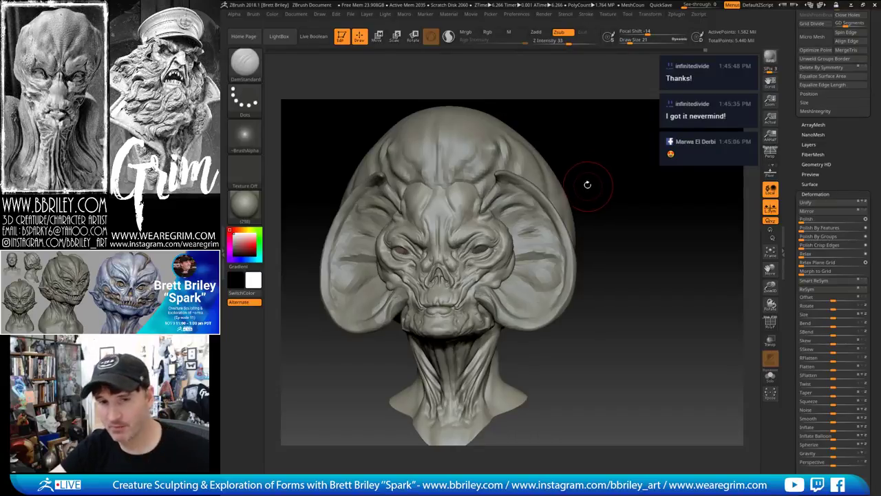
{"action": "left_click_drag", "start_coordinate": [610, 165], "coordinate": [561, 176]}
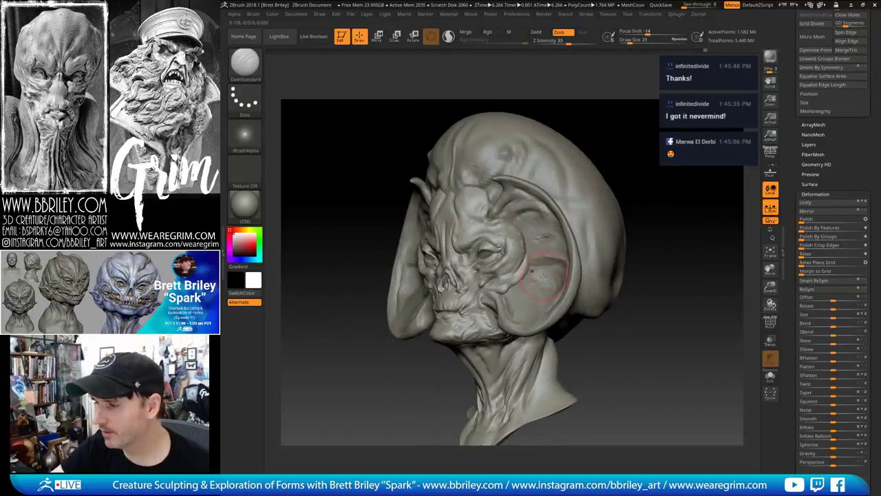
{"action": "left_click", "coordinate": [543, 277], "text": "alt"}
{"action": "mouse_move", "coordinate": [644, 169]}
{"action": "left_mouse_down"}
{"action": "mouse_move", "coordinate": [640, 137]}
{"action": "mouse_move", "coordinate": [619, 140]}
{"action": "left_mouse_up"}
{"action": "key", "text": "b"}
{"action": "key", "text": "m"}
{"action": "key", "text": "v"}
{"action": "key", "text": "s"}
{"action": "left_click_drag", "start_coordinate": [498, 279], "coordinate": [501, 280]}
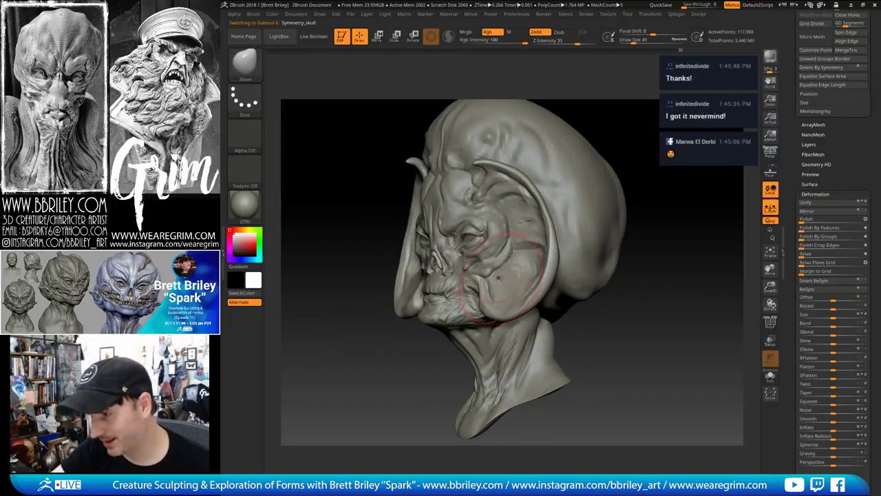
Carve creases inside the lower ear flaps with the DamStandard brush at draw size 10
{"action": "left_click_drag", "start_coordinate": [614, 140], "coordinate": [643, 162]}
{"action": "key", "text": "b"}
{"action": "key", "text": "d"}
{"action": "key", "text": "s"}
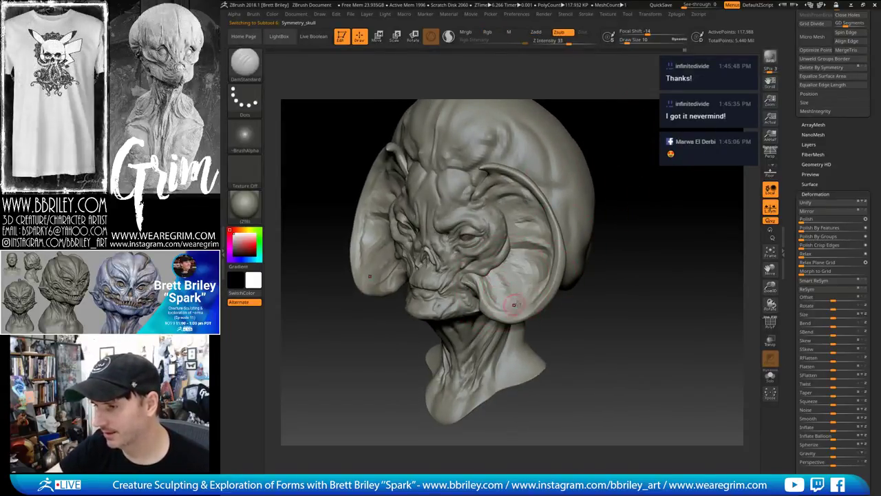
{"action": "mouse_move", "coordinate": [636, 287]}
{"action": "left_mouse_down"}
{"action": "mouse_move", "coordinate": [645, 284]}
{"action": "mouse_move", "coordinate": [617, 267]}
{"action": "left_mouse_up"}
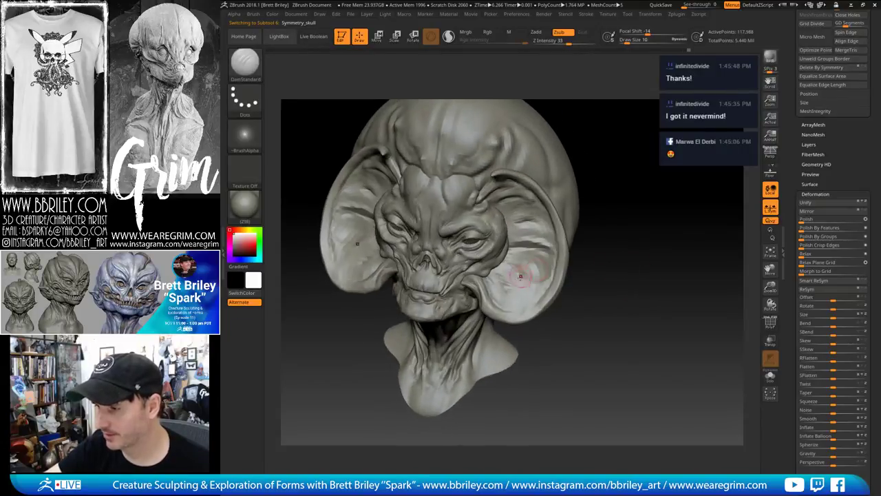
Subdivide the skull mesh once and flatten the folds inside the ear flaps with the TrimDynamic brush at draw sizes 8 and 4
{"action": "key", "text": "b"}
{"action": "key", "text": "t"}
{"action": "key", "text": "d"}
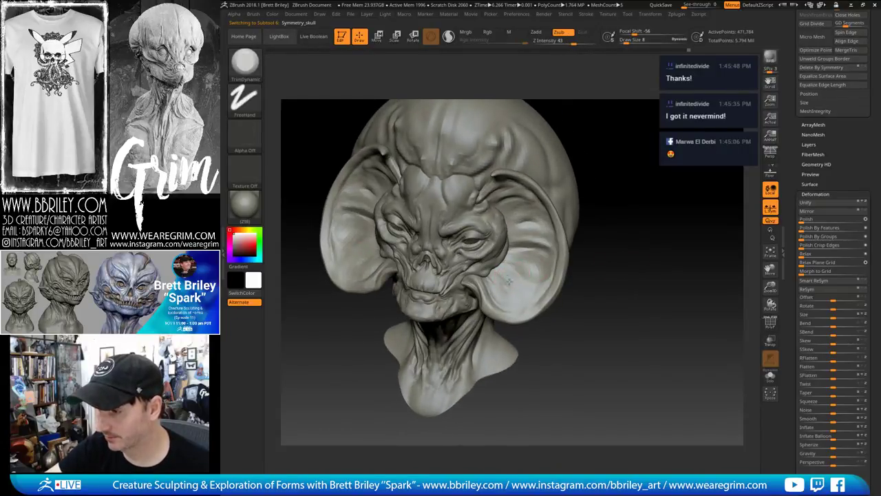
{"action": "left_click_drag", "start_coordinate": [586, 269], "coordinate": [528, 266]}
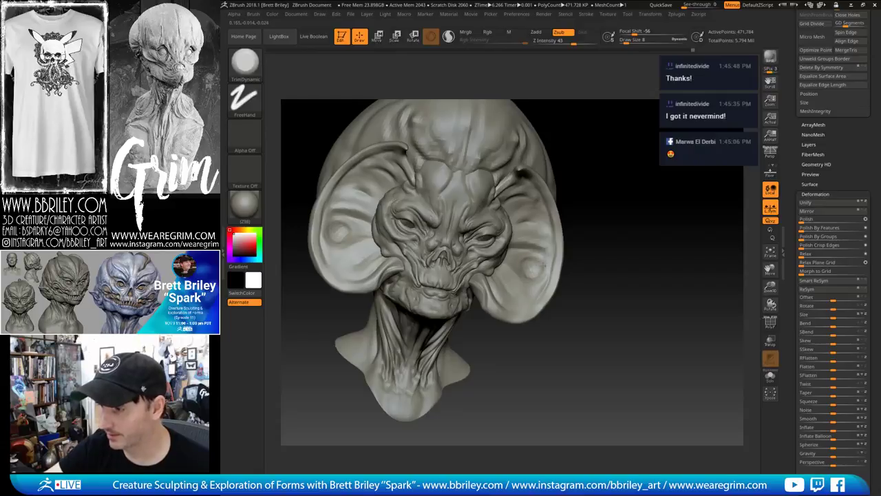
{"action": "left_click_drag", "start_coordinate": [603, 180], "coordinate": [585, 177]}
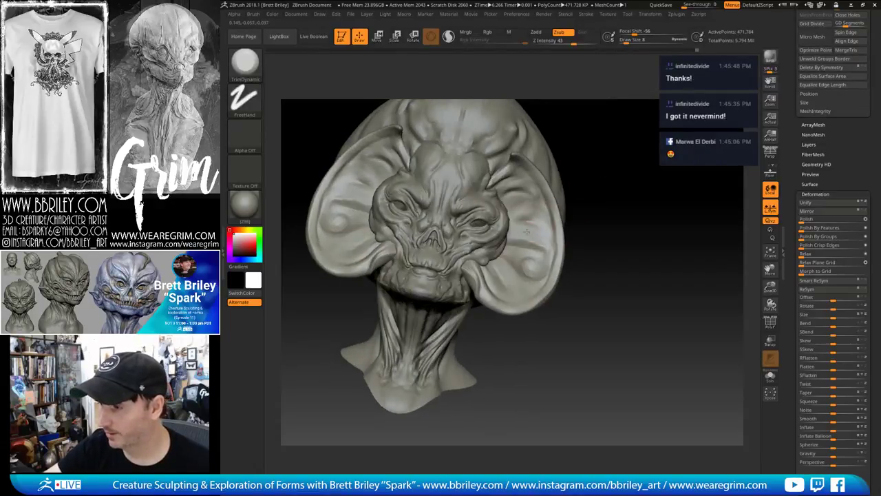
{"action": "left_click_drag", "start_coordinate": [537, 205], "coordinate": [521, 245]}
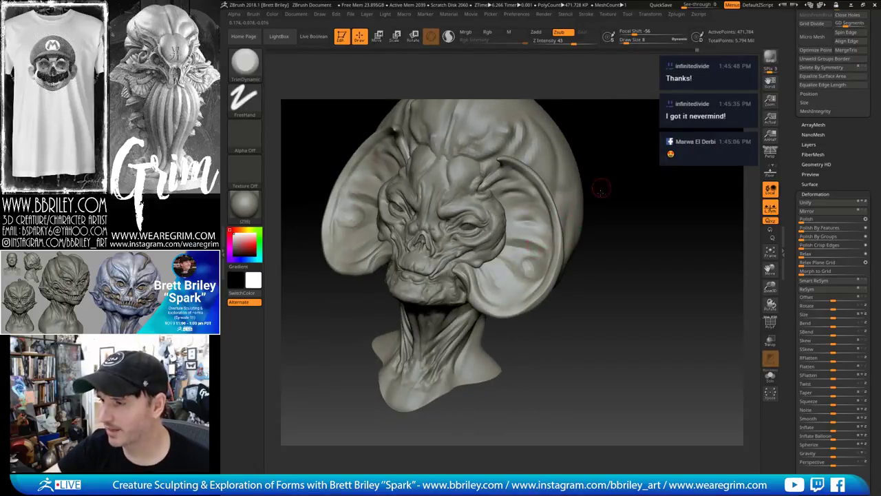
{"action": "left_click_drag", "start_coordinate": [600, 188], "coordinate": [519, 259]}
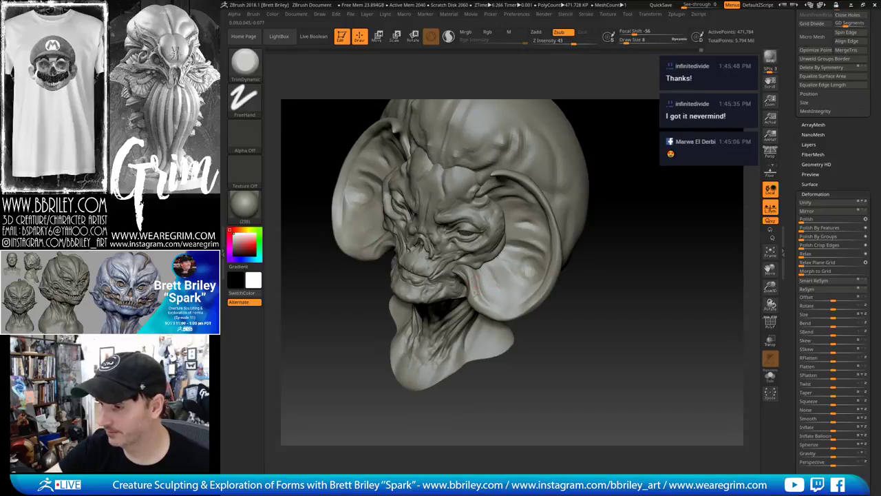
{"action": "mouse_move", "coordinate": [594, 323]}
{"action": "left_mouse_down"}
{"action": "mouse_move", "coordinate": [476, 305]}
{"action": "mouse_move", "coordinate": [559, 282]}
{"action": "mouse_move", "coordinate": [557, 293]}
{"action": "mouse_move", "coordinate": [545, 249]}
{"action": "mouse_move", "coordinate": [561, 214]}
{"action": "left_mouse_up"}
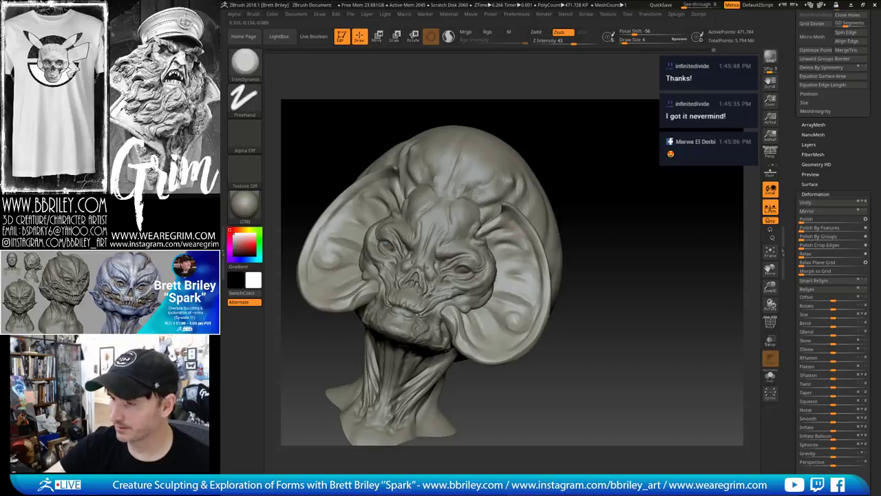
Carve creases into the inner folds and upper rims of the ear flaps with the DamStandard brush at draw sizes 3 and 7
{"action": "left_click_drag", "start_coordinate": [608, 177], "coordinate": [616, 104]}
{"action": "mouse_move", "coordinate": [539, 183]}
{"action": "left_mouse_down"}
{"action": "mouse_move", "coordinate": [581, 141]}
{"action": "mouse_move", "coordinate": [571, 157]}
{"action": "left_mouse_up"}
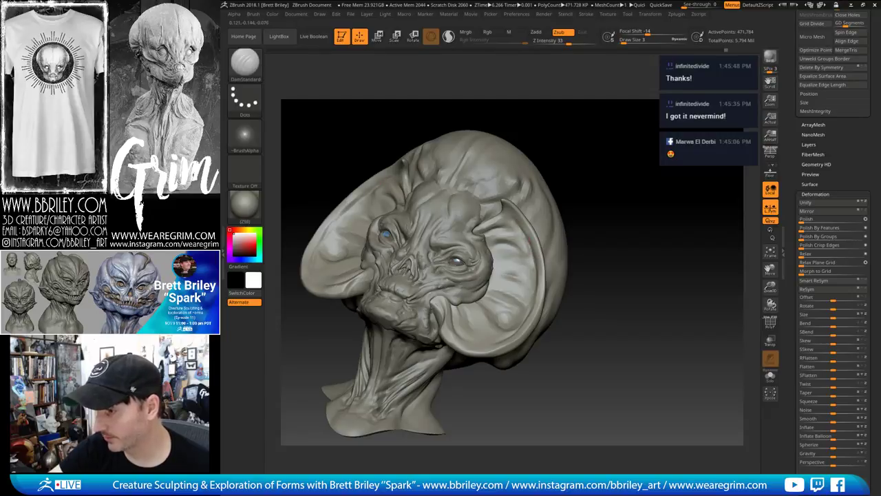
{"action": "mouse_move", "coordinate": [603, 191]}
{"action": "left_mouse_down"}
{"action": "mouse_move", "coordinate": [614, 197]}
{"action": "mouse_move", "coordinate": [603, 191]}
{"action": "left_mouse_up"}
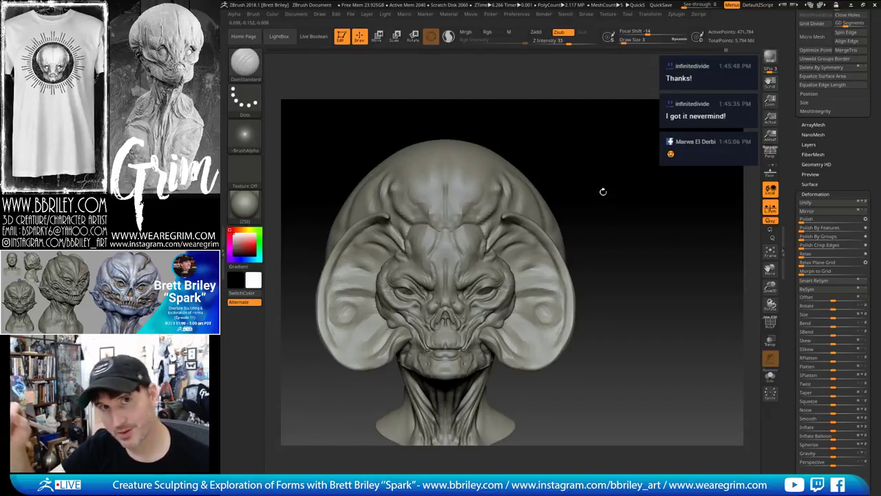
{"action": "left_click_drag", "start_coordinate": [609, 189], "coordinate": [531, 260]}
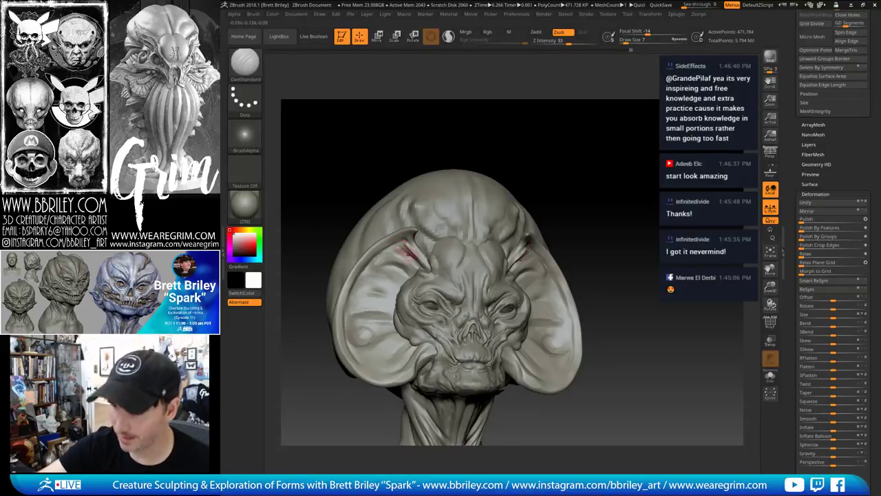
{"action": "mouse_move", "coordinate": [495, 154]}
{"action": "left_mouse_down"}
{"action": "mouse_move", "coordinate": [605, 179]}
{"action": "mouse_move", "coordinate": [574, 182]}
{"action": "left_mouse_up"}
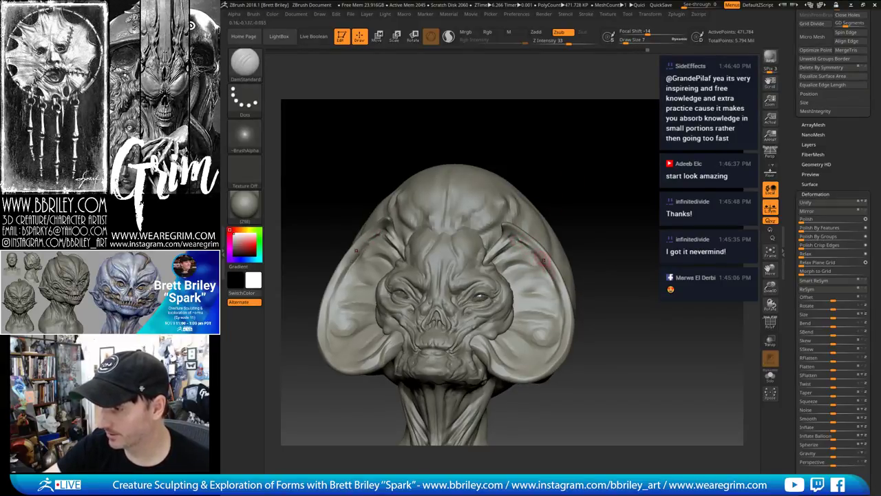
Adjust the outer rims of the ear flaps with the Move brush at draw size 34
{"action": "mouse_move", "coordinate": [597, 254]}
{"action": "left_mouse_down"}
{"action": "mouse_move", "coordinate": [608, 213]}
{"action": "mouse_move", "coordinate": [619, 226]}
{"action": "mouse_move", "coordinate": [592, 230]}
{"action": "left_mouse_up"}
{"action": "key", "text": "b"}
{"action": "key", "text": "m"}
{"action": "key", "text": "v"}
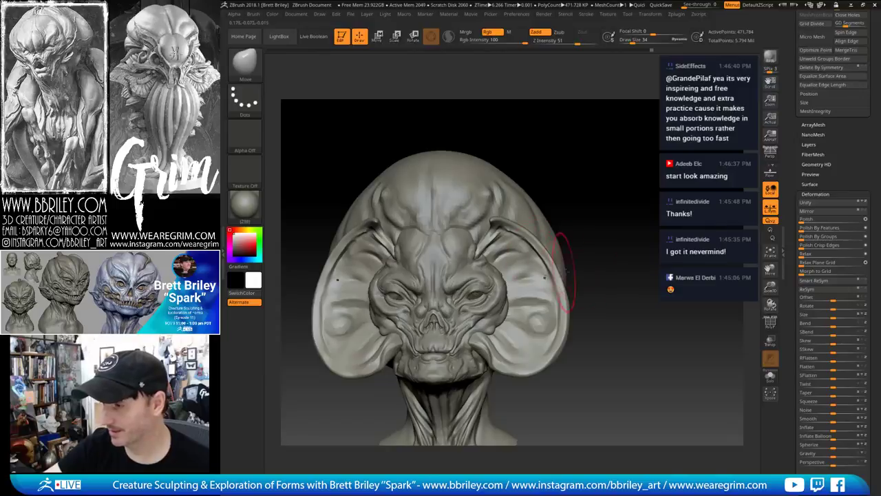
{"action": "mouse_move", "coordinate": [566, 270]}
{"action": "left_mouse_down"}
{"action": "mouse_move", "coordinate": [584, 245]}
{"action": "mouse_move", "coordinate": [590, 254]}
{"action": "left_mouse_up"}
Flatten the surface inside the outer rims of the ear flaps with the TrimDynamic brush at draw size 7
{"action": "key", "text": "b"}
{"action": "key", "text": "d"}
{"action": "key", "text": "s"}
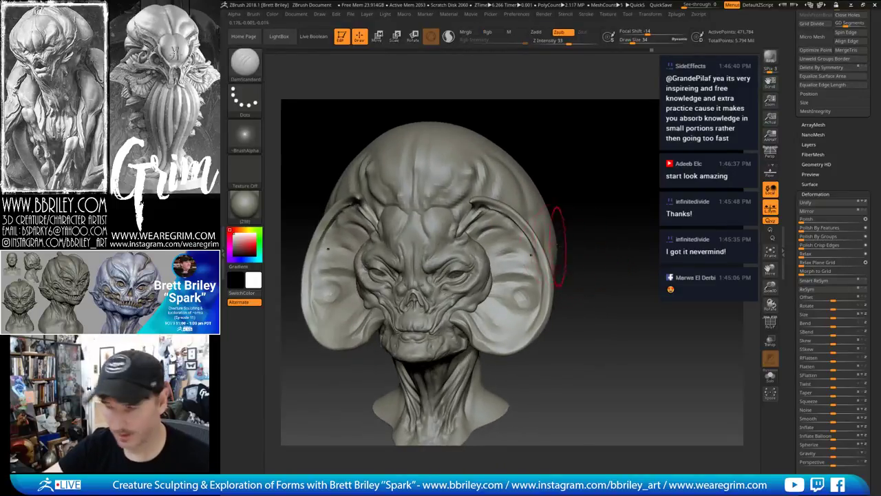
{"action": "key", "text": "b"}
{"action": "key", "text": "t"}
{"action": "key", "text": "d"}
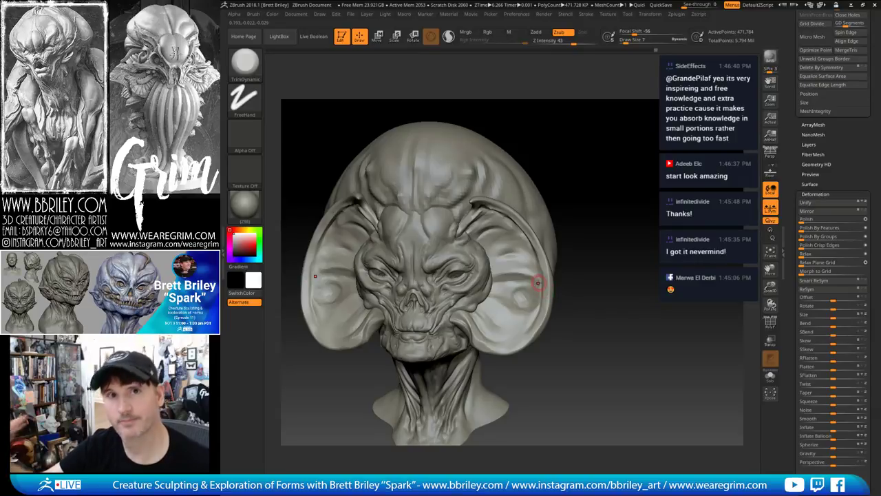
Push the rear edge of the ear flaps back in side view with the Move brush at draw sizes 50 and 83
{"action": "mouse_move", "coordinate": [582, 206]}
{"action": "left_mouse_down"}
{"action": "mouse_move", "coordinate": [603, 204]}
{"action": "mouse_move", "coordinate": [515, 215]}
{"action": "left_mouse_up"}
{"action": "key", "text": "b"}
{"action": "key", "text": "m"}
{"action": "key", "text": "v"}
{"action": "key", "text": "s"}
{"action": "left_click", "coordinate": [551, 314]}
{"action": "key", "text": "s"}
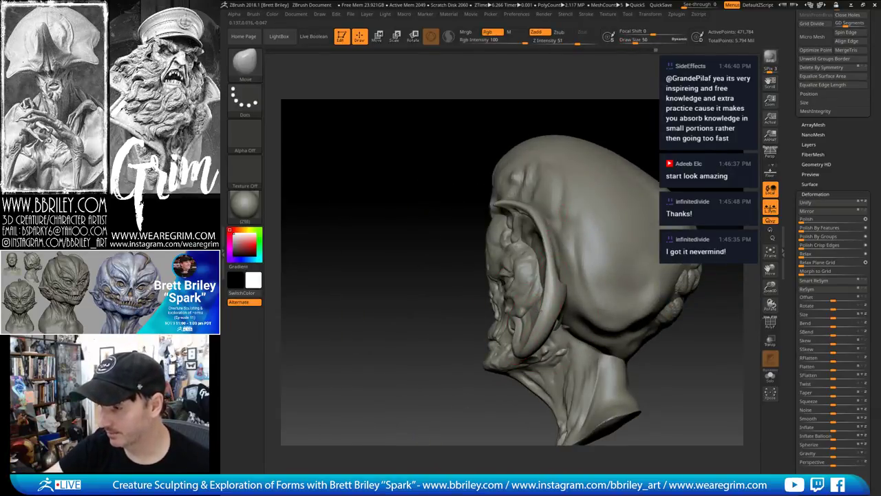
{"action": "key", "text": "s"}
{"action": "left_click", "coordinate": [540, 319]}
{"action": "key", "text": "s"}
{"action": "left_click", "coordinate": [551, 322]}
{"action": "left_click_drag", "start_coordinate": [587, 289], "coordinate": [587, 300]}
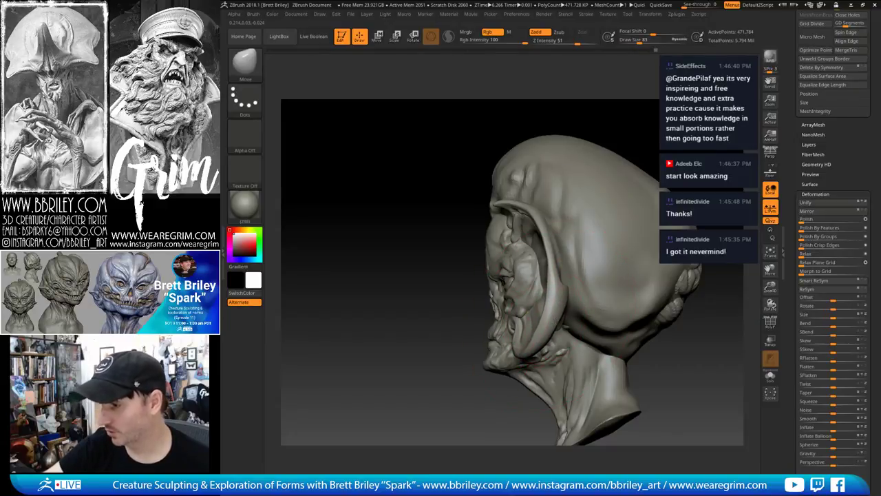
Carve the upper folds inside the ear flaps with the DamStandard brush at draw size 10
{"action": "left_click_drag", "start_coordinate": [460, 303], "coordinate": [623, 236]}
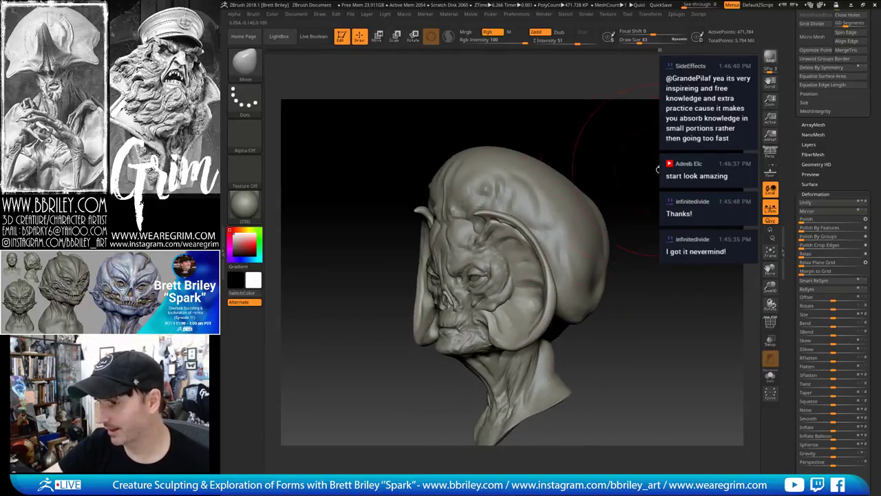
{"action": "left_click_drag", "start_coordinate": [658, 168], "coordinate": [572, 220]}
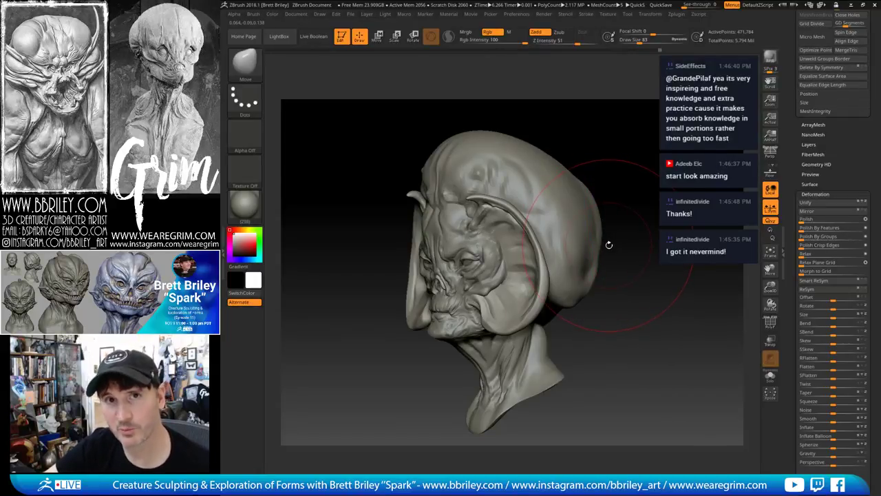
{"action": "left_click_drag", "start_coordinate": [633, 167], "coordinate": [618, 175]}
{"action": "key", "text": "b"}
{"action": "key", "text": "d"}
{"action": "key", "text": "s"}
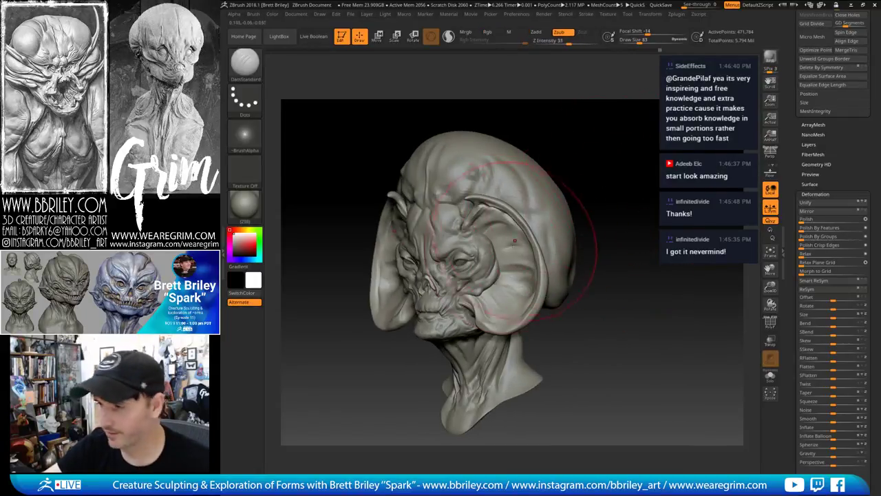
{"action": "key", "text": "s"}
{"action": "left_click", "coordinate": [496, 249]}
{"action": "key", "text": "s"}
{"action": "left_click", "coordinate": [500, 244]}
Flatten the upper folds inside the ear flaps with the TrimDynamic brush at draw size 10
{"action": "key", "text": "b"}
{"action": "key", "text": "t"}
{"action": "key", "text": "d"}
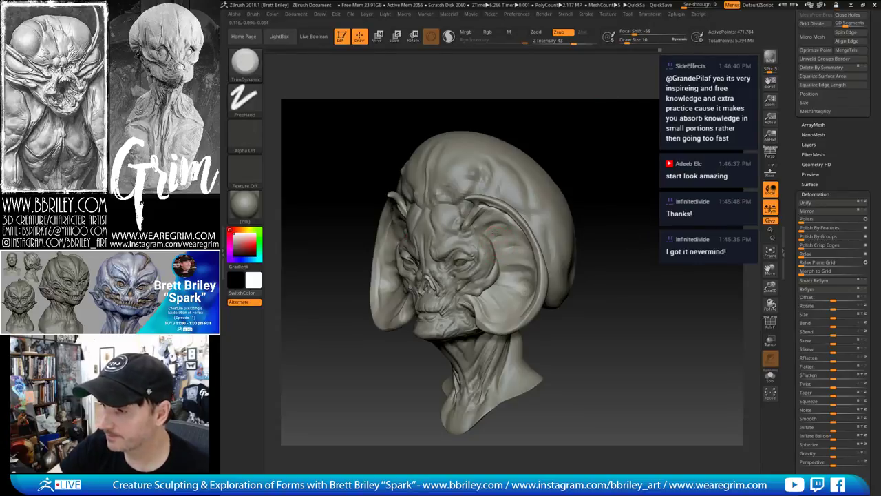
{"action": "right_click_drag", "start_coordinate": [519, 241], "coordinate": [529, 242]}
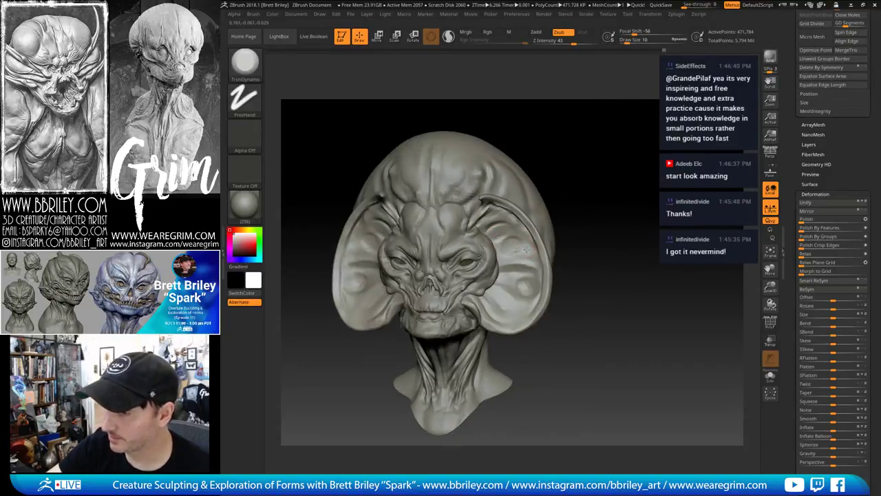
{"action": "mouse_move", "coordinate": [528, 242]}
{"action": "left_mouse_down"}
{"action": "mouse_move", "coordinate": [521, 238]}
{"action": "mouse_move", "coordinate": [525, 249]}
{"action": "left_mouse_up"}
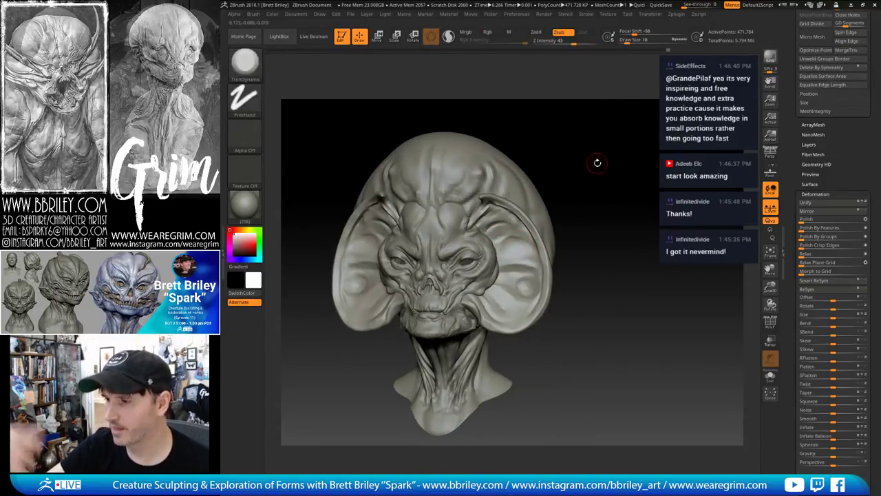
Carve around the round bumps inside the ear flaps with the DamStandard brush at draw size 10
{"action": "key", "text": "b"}
{"action": "key", "text": "d"}
{"action": "key", "text": "s"}
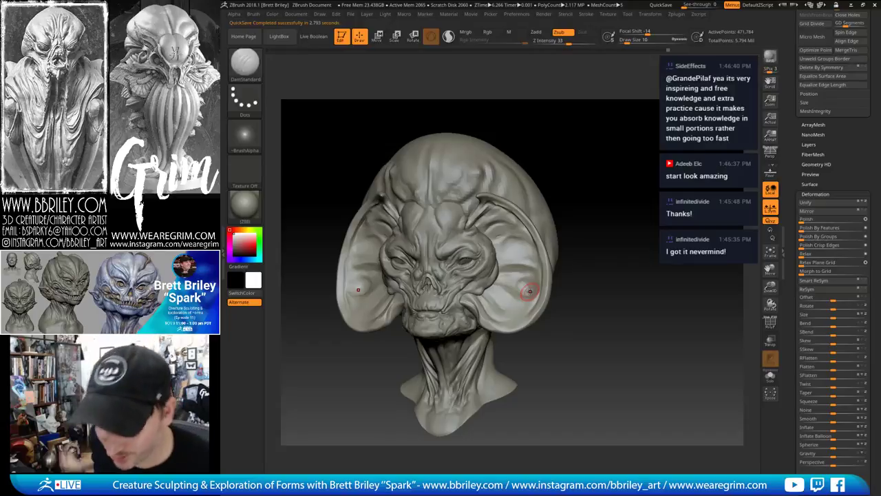
{"action": "left_click_drag", "start_coordinate": [592, 185], "coordinate": [555, 236]}
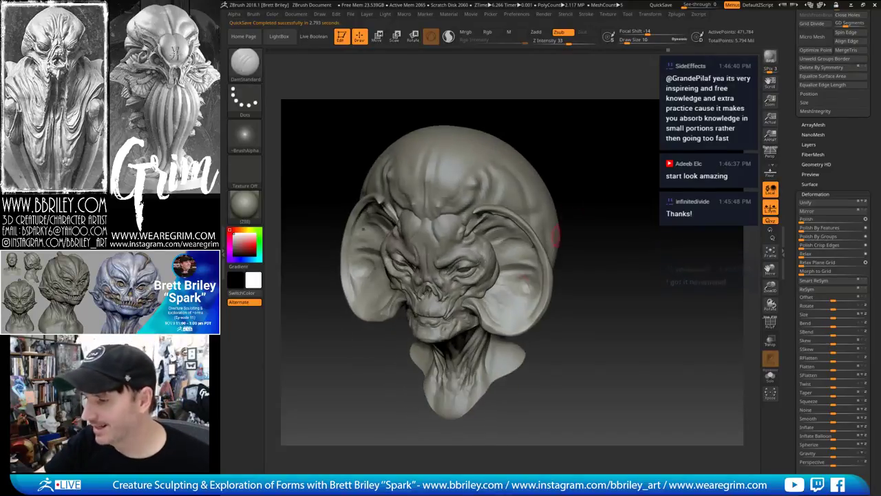
Flatten the lower inner areas of the ear flaps with the TrimDynamic brush at draw size 10
{"action": "key", "text": "b"}
{"action": "key", "text": "t"}
{"action": "key", "text": "d"}
{"action": "left_click_drag", "start_coordinate": [569, 265], "coordinate": [597, 243]}
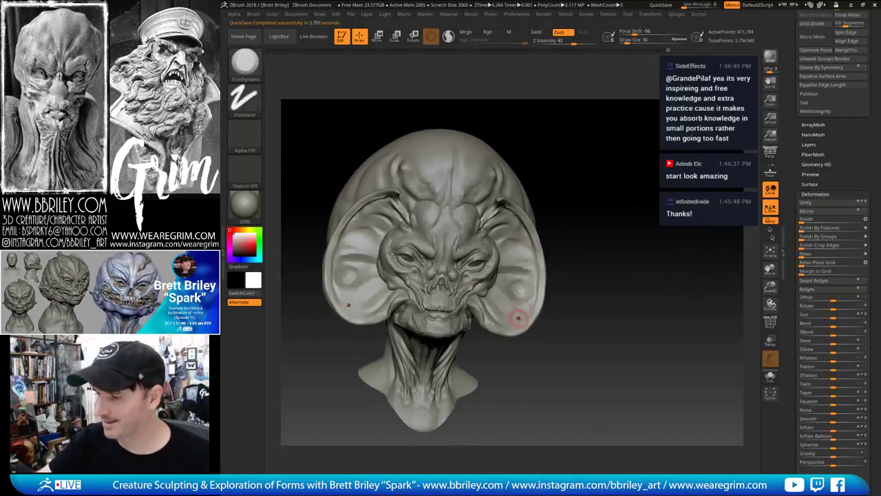
{"action": "right_click_drag", "start_coordinate": [574, 250], "coordinate": [537, 293]}
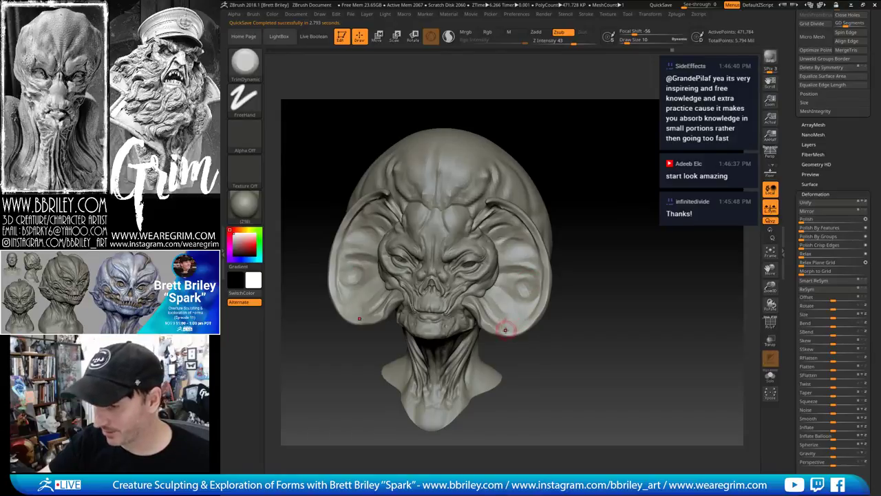
Smooth the skull mesh behind the ear flap at a lower subdivision level with the Smooth brush
{"action": "mouse_move", "coordinate": [566, 272]}
{"action": "right_mouse_down"}
{"action": "mouse_move", "coordinate": [546, 290]}
{"action": "mouse_move", "coordinate": [626, 168]}
{"action": "mouse_move", "coordinate": [549, 301]}
{"action": "mouse_move", "coordinate": [560, 274]}
{"action": "mouse_move", "coordinate": [555, 228]}
{"action": "right_mouse_up"}
{"action": "mouse_move", "coordinate": [563, 294]}
{"action": "right_mouse_down"}
{"action": "mouse_move", "coordinate": [638, 204]}
{"action": "mouse_move", "coordinate": [684, 201]}
{"action": "mouse_move", "coordinate": [654, 180]}
{"action": "mouse_move", "coordinate": [636, 268]}
{"action": "right_mouse_up"}
{"action": "key", "text": "shift"}
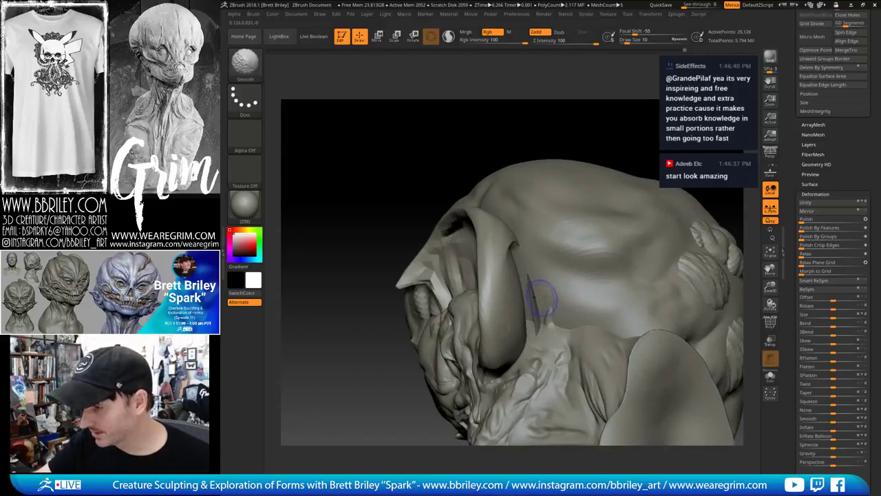
Isolate the skull subtool and check its underside and wireframe
{"action": "left_click", "coordinate": [768, 376]}
{"action": "mouse_move", "coordinate": [686, 218]}
{"action": "right_mouse_down"}
{"action": "mouse_move", "coordinate": [439, 269]}
{"action": "mouse_move", "coordinate": [679, 248]}
{"action": "mouse_move", "coordinate": [668, 232]}
{"action": "right_mouse_up"}
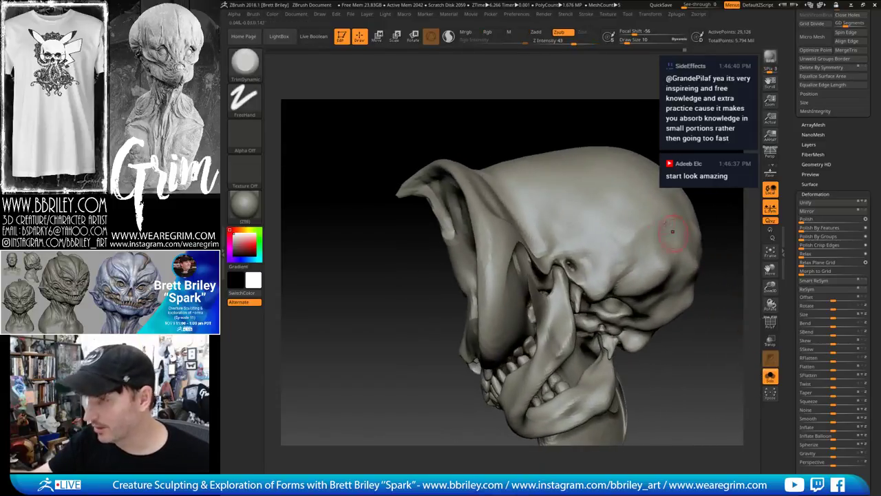
{"action": "left_click", "coordinate": [771, 324]}
{"action": "left_click", "coordinate": [772, 324]}
Try hiding part of the skull mesh near the cheekbone, and bring the other subtools back into view
{"action": "key", "text": "ctrl+shift"}
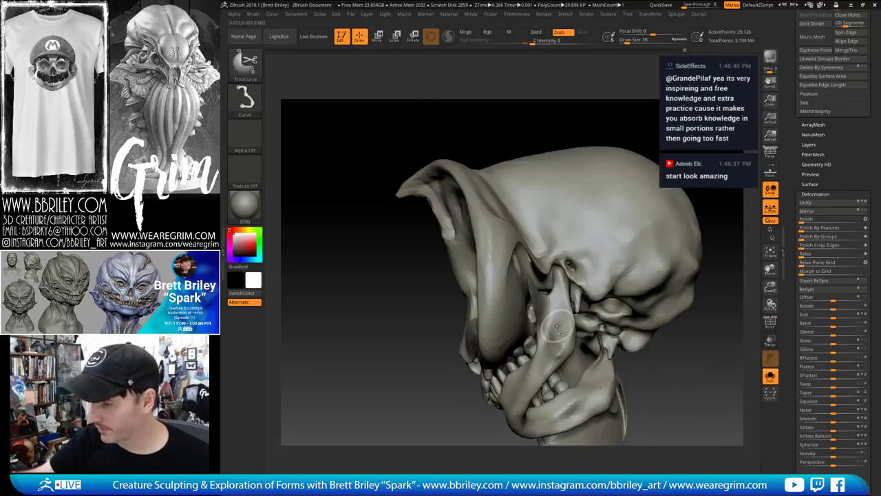
{"action": "left_click", "coordinate": [558, 326], "text": "ctrl+shift"}
{"action": "mouse_move", "coordinate": [648, 248]}
{"action": "right_mouse_down"}
{"action": "mouse_move", "coordinate": [720, 292]}
{"action": "mouse_move", "coordinate": [612, 389]}
{"action": "mouse_move", "coordinate": [650, 218]}
{"action": "right_mouse_up"}
{"action": "left_click", "coordinate": [770, 377]}
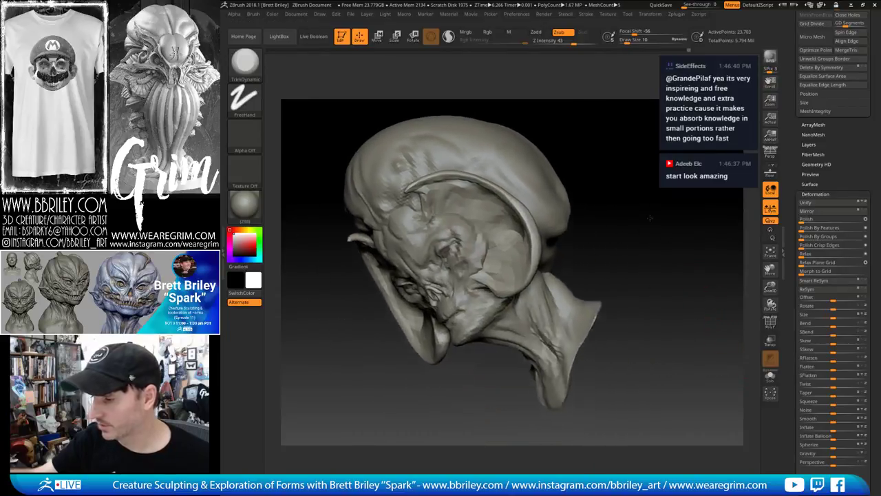
{"action": "mouse_move", "coordinate": [650, 218]}
{"action": "left_mouse_down"}
{"action": "mouse_move", "coordinate": [606, 213]}
{"action": "mouse_move", "coordinate": [678, 205]}
{"action": "mouse_move", "coordinate": [652, 194]}
{"action": "left_mouse_up"}
{"action": "key", "text": "ctrl+shift"}
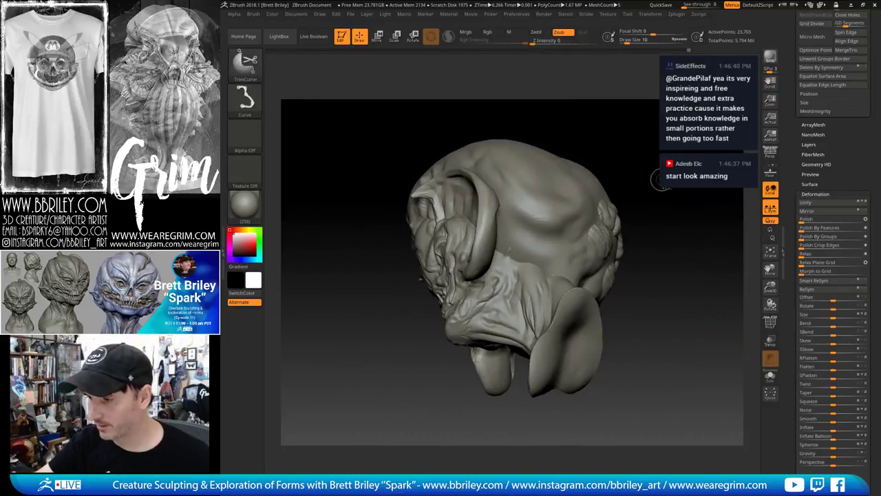
{"action": "right_click_drag", "start_coordinate": [671, 190], "coordinate": [617, 234]}
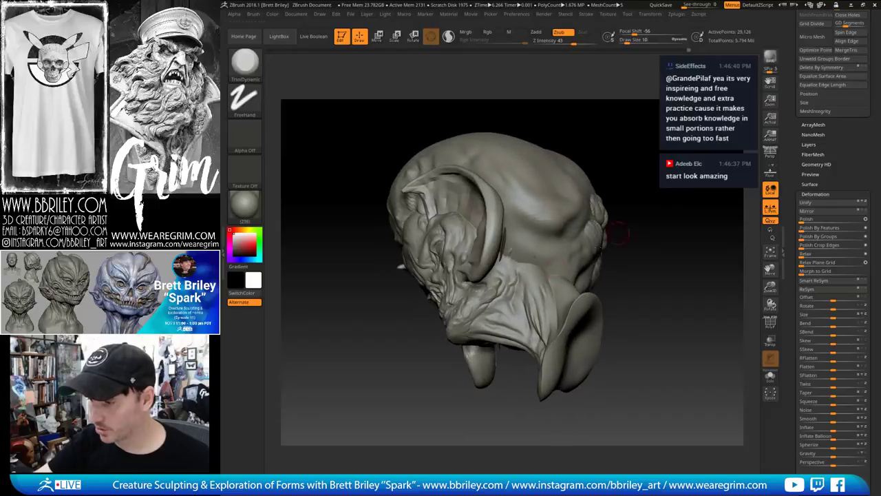
{"action": "left_click", "coordinate": [653, 164], "text": "ctrl+shift"}
Hide the skull section picked at the ear flap, examine the ear interiors, and restore the full mesh
{"action": "left_click", "coordinate": [497, 225], "text": "ctrl+shift"}
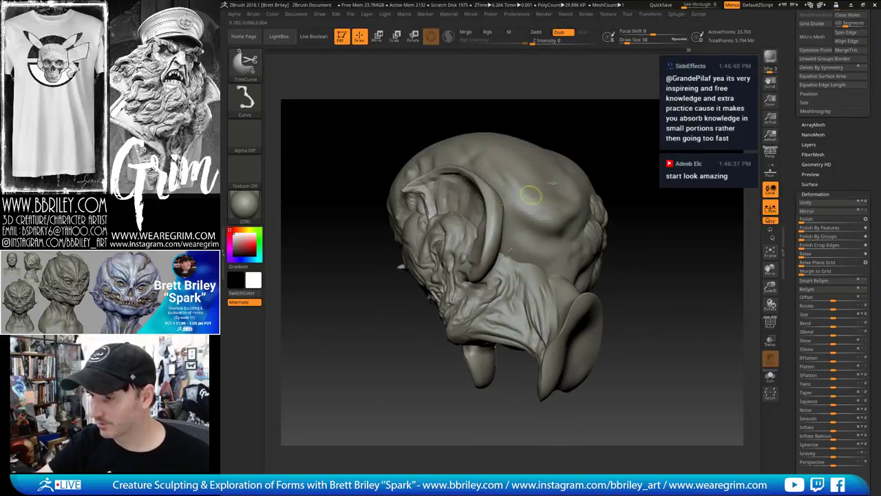
{"action": "right_click_drag", "start_coordinate": [530, 195], "coordinate": [666, 153]}
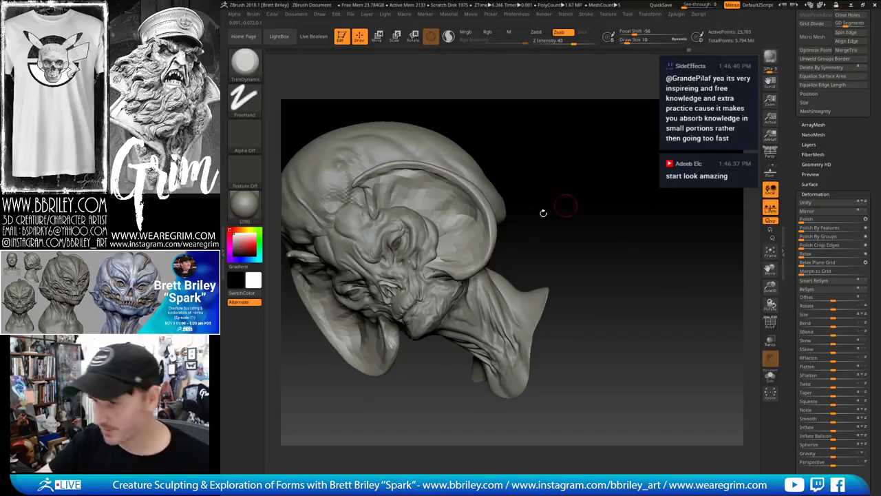
{"action": "mouse_move", "coordinate": [596, 163]}
{"action": "right_mouse_down"}
{"action": "mouse_move", "coordinate": [614, 144]}
{"action": "mouse_move", "coordinate": [590, 199]}
{"action": "mouse_move", "coordinate": [573, 164]}
{"action": "mouse_move", "coordinate": [586, 161]}
{"action": "mouse_move", "coordinate": [589, 178]}
{"action": "right_mouse_up"}
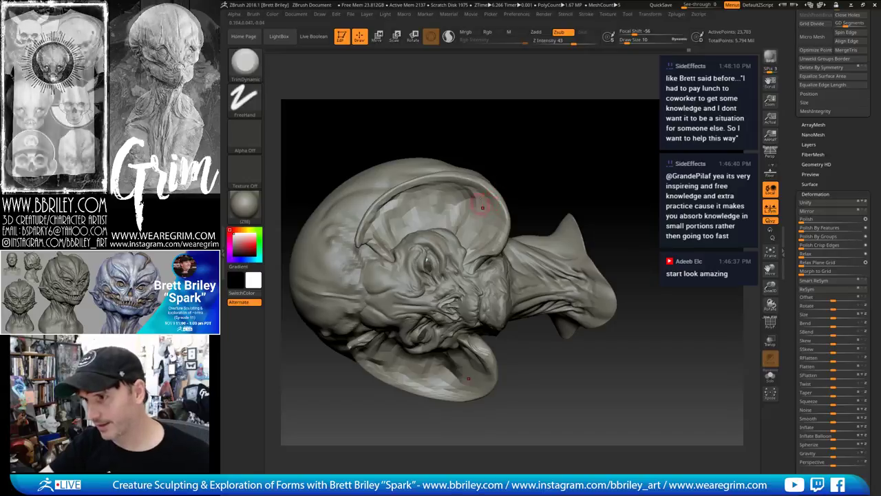
{"action": "key", "text": "ctrl+shift"}
{"action": "left_click_drag", "start_coordinate": [567, 179], "coordinate": [536, 220], "text": "ctrl"}
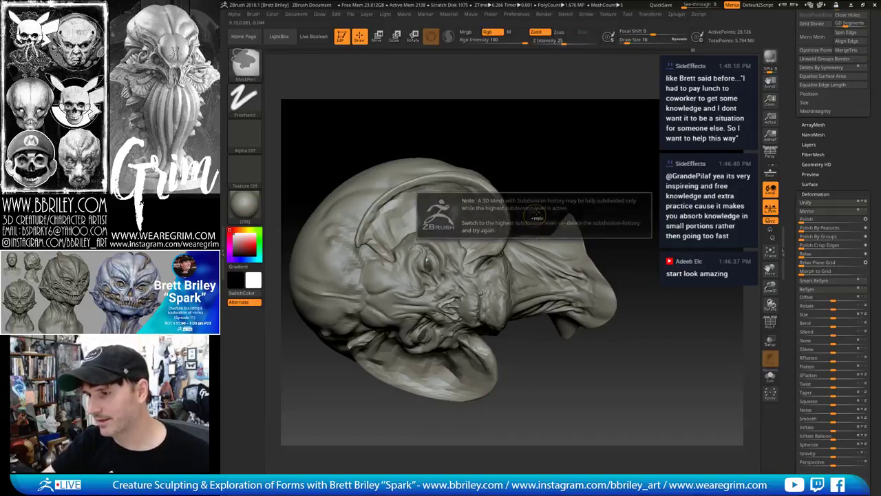
Return the skull mesh to its highest subdivision level and subdivide it once more
{"action": "mouse_move", "coordinate": [582, 158]}
{"action": "left_mouse_down"}
{"action": "mouse_move", "coordinate": [576, 167]}
{"action": "mouse_move", "coordinate": [634, 160]}
{"action": "left_mouse_up"}
{"action": "key", "text": "ctrl+shift"}
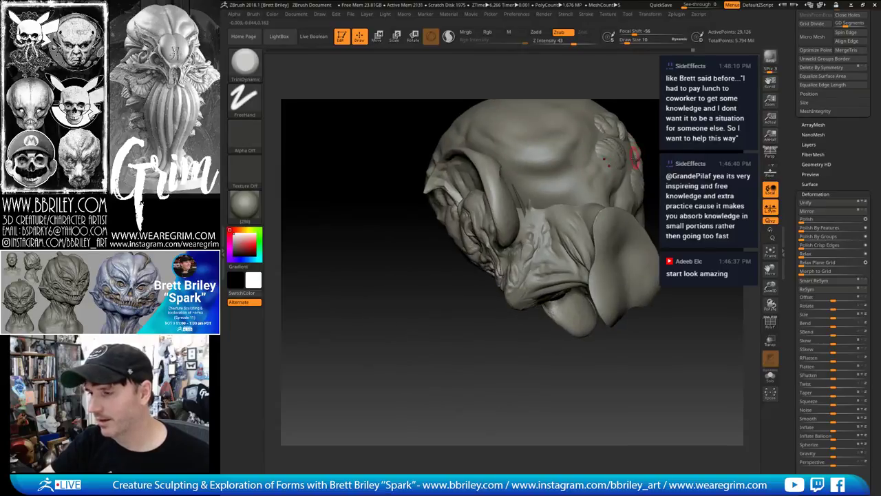
{"action": "left_click", "coordinate": [642, 157], "text": "alt"}
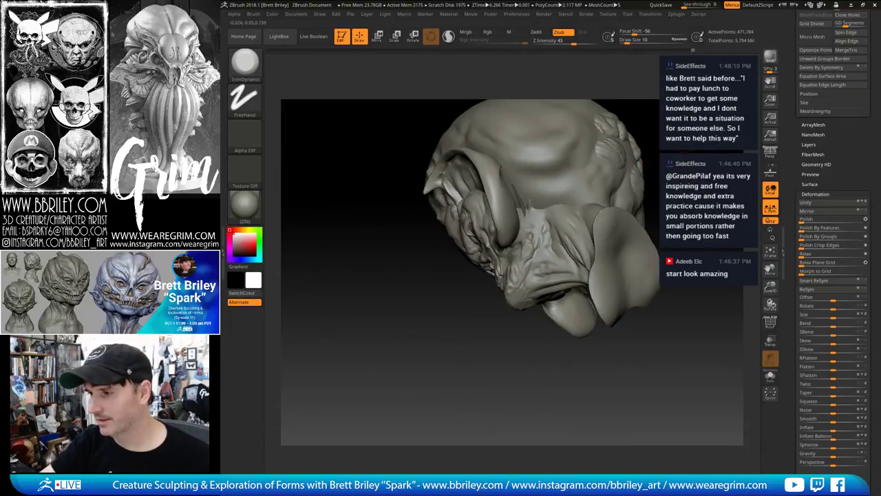
{"action": "key", "text": "ctrl+d"}
{"action": "mouse_move", "coordinate": [647, 158]}
{"action": "left_mouse_down"}
{"action": "mouse_move", "coordinate": [634, 180]}
{"action": "mouse_move", "coordinate": [637, 152]}
{"action": "mouse_move", "coordinate": [657, 135]}
{"action": "mouse_move", "coordinate": [687, 150]}
{"action": "mouse_move", "coordinate": [633, 162]}
{"action": "mouse_move", "coordinate": [618, 224]}
{"action": "mouse_move", "coordinate": [637, 188]}
{"action": "left_mouse_up"}
{"action": "left_click_drag", "start_coordinate": [637, 189], "coordinate": [677, 251], "text": "alt"}
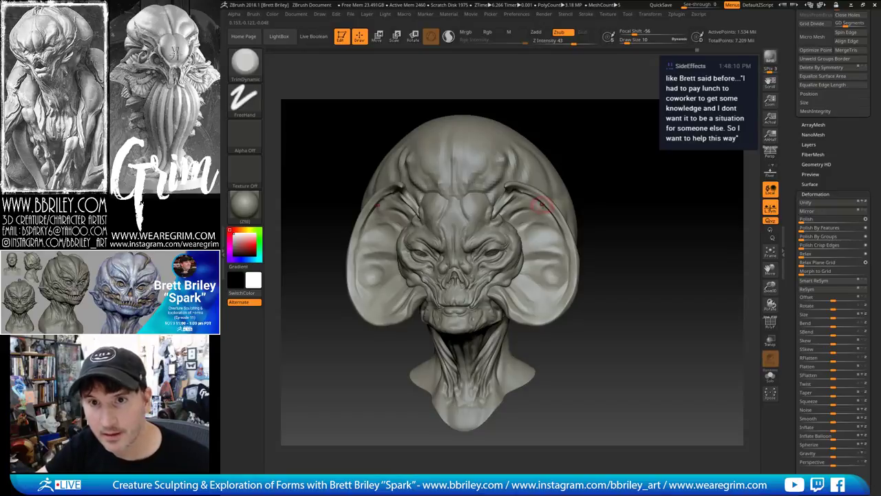
Refine the creases around the ear flaps' round inner bumps on the denser mesh with the DamStandard brush at draw size 10
{"action": "right_click_drag", "start_coordinate": [564, 226], "coordinate": [564, 223]}
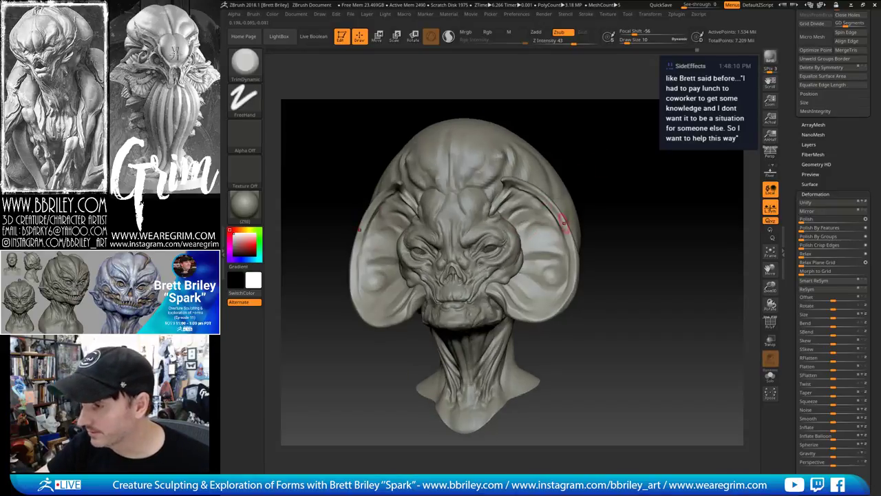
{"action": "key", "text": "b"}
{"action": "key", "text": "d"}
{"action": "key", "text": "s"}
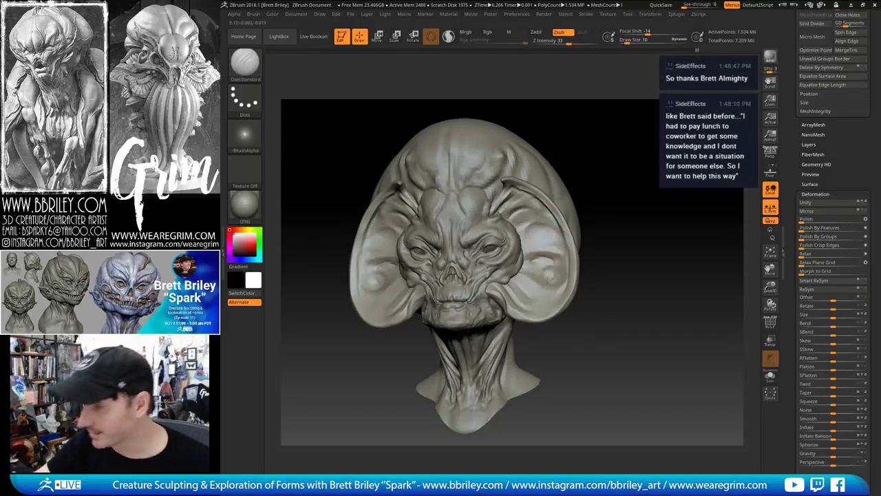
{"action": "left_click_drag", "start_coordinate": [549, 277], "coordinate": [546, 272]}
{"action": "right_click_drag", "start_coordinate": [605, 169], "coordinate": [601, 141]}
{"action": "right_click_drag", "start_coordinate": [596, 227], "coordinate": [478, 225]}
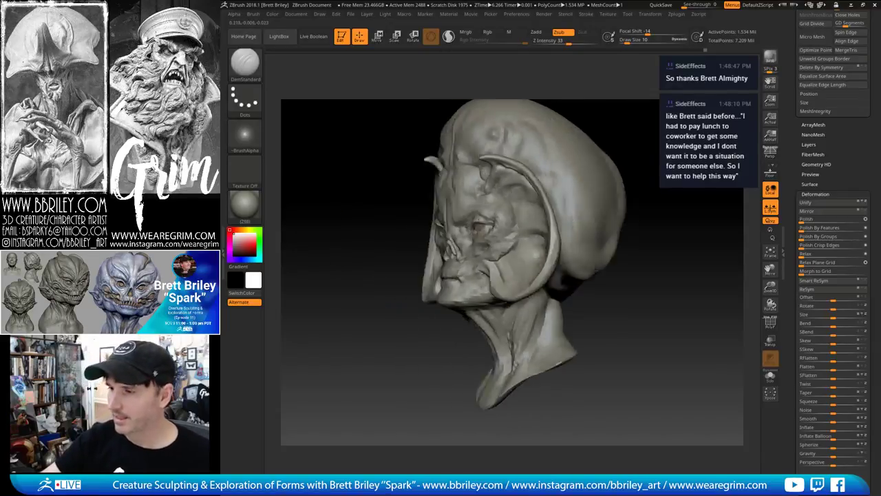
Pick subtools directly on the head, ending with Head_symmetry_thin1 as the active one
{"action": "mouse_move", "coordinate": [558, 214]}
{"action": "right_mouse_down"}
{"action": "mouse_move", "coordinate": [513, 213]}
{"action": "mouse_move", "coordinate": [632, 208]}
{"action": "mouse_move", "coordinate": [646, 269]}
{"action": "right_mouse_up"}
{"action": "left_click", "coordinate": [488, 199], "text": "alt"}
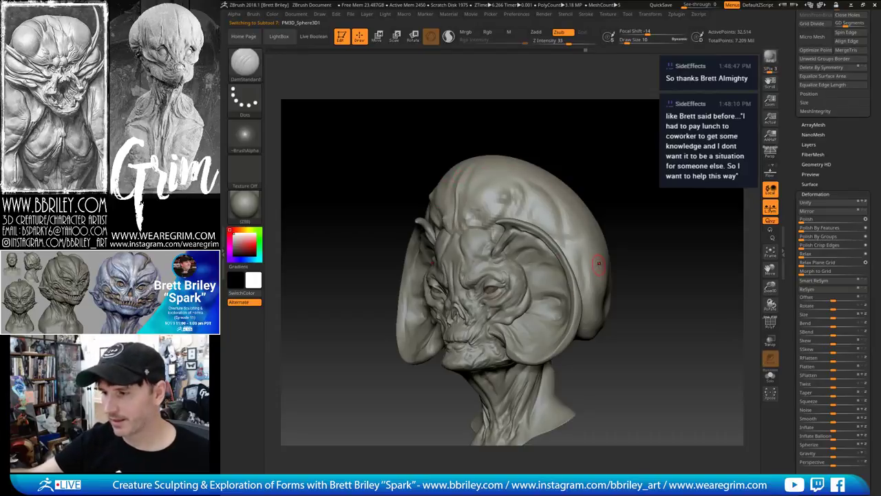
{"action": "left_click", "coordinate": [542, 216], "text": "alt"}
{"action": "left_click_drag", "start_coordinate": [598, 149], "coordinate": [604, 146]}
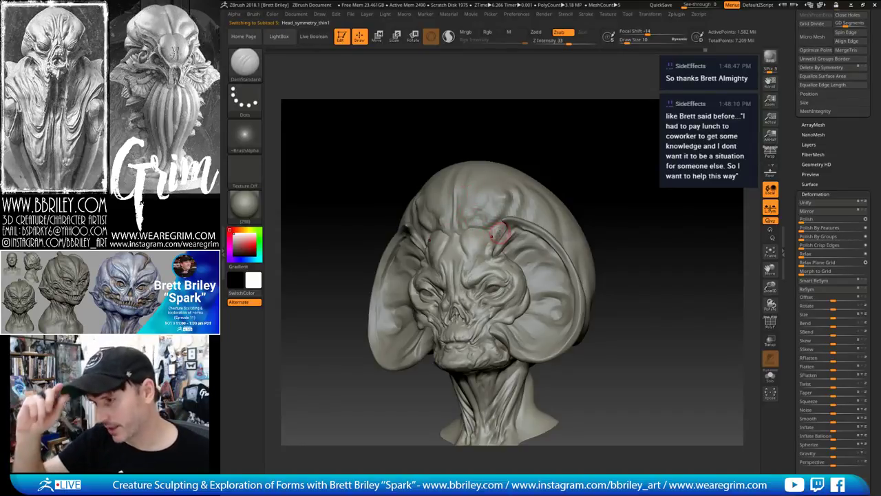
{"action": "mouse_move", "coordinate": [612, 131]}
{"action": "left_mouse_down"}
{"action": "mouse_move", "coordinate": [636, 132]}
{"action": "mouse_move", "coordinate": [617, 135]}
{"action": "left_mouse_up"}
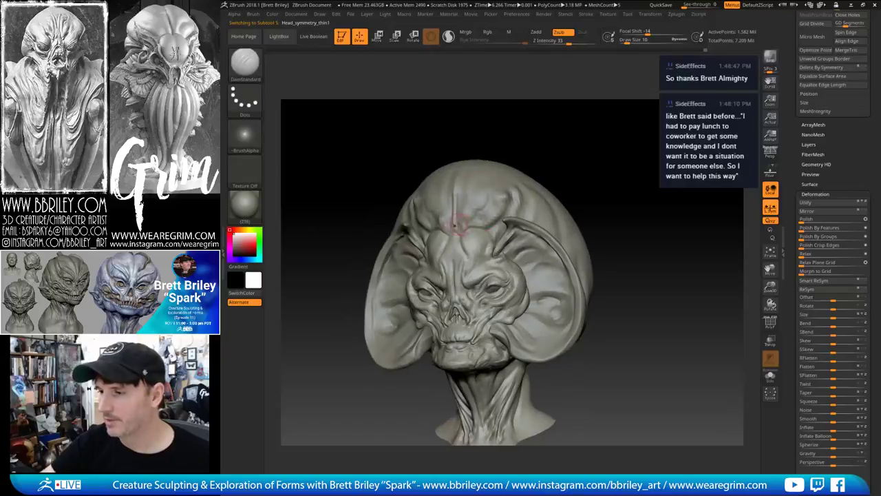
Activate the PM3D_Sphere3D1 cranium subtool and nudge its central forehead drop with the Move brush at draw size 13
{"action": "left_click", "coordinate": [458, 223], "text": "alt"}
{"action": "key", "text": "b"}
{"action": "key", "text": "m"}
{"action": "key", "text": "v"}
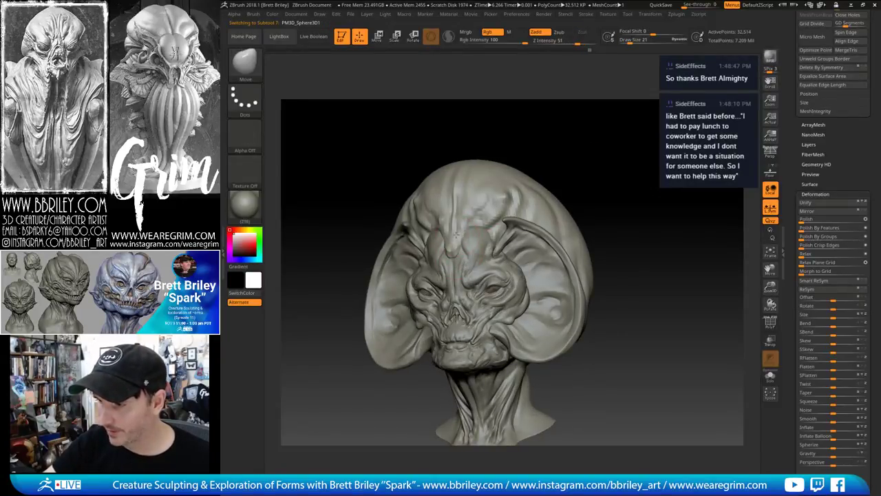
{"action": "right_click_drag", "start_coordinate": [466, 219], "coordinate": [476, 222], "text": "shift"}
{"action": "key", "text": "s"}
{"action": "left_click_drag", "start_coordinate": [465, 239], "coordinate": [462, 240]}
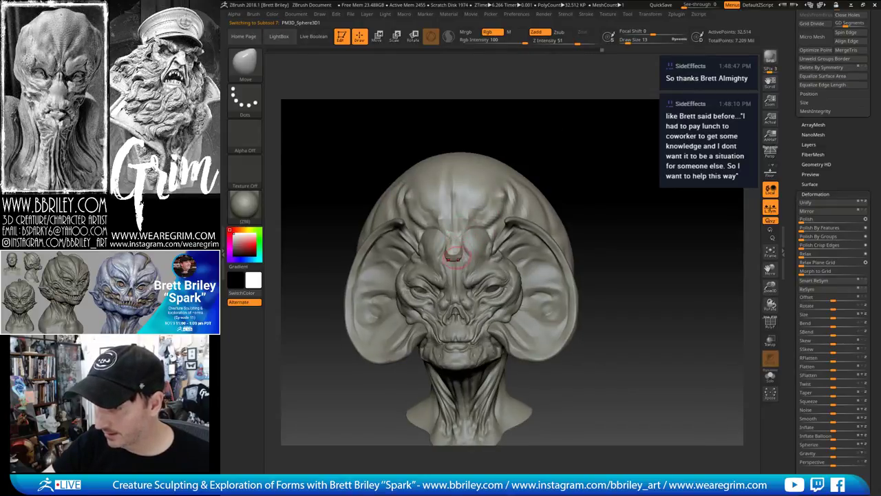
Subdivide the cranium mesh once
{"action": "right_click_drag", "start_coordinate": [520, 152], "coordinate": [552, 139]}
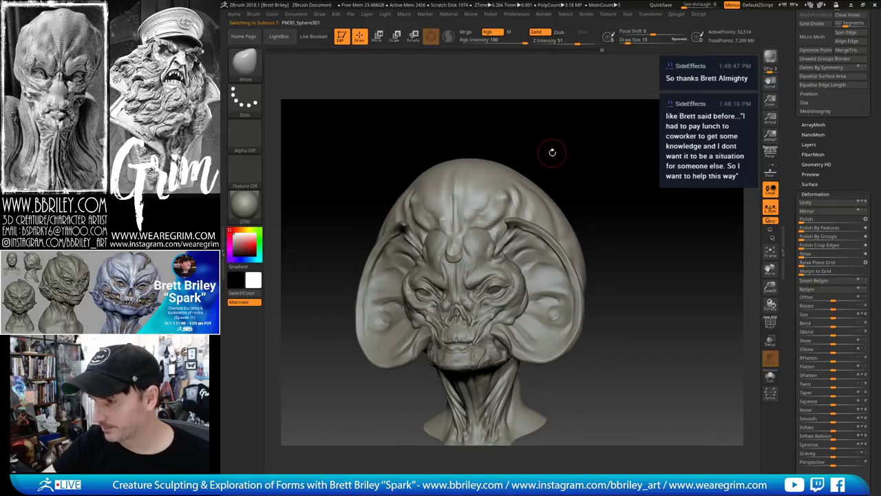
{"action": "key", "text": "ctrl+d"}
{"action": "right_click_drag", "start_coordinate": [583, 147], "coordinate": [572, 146]}
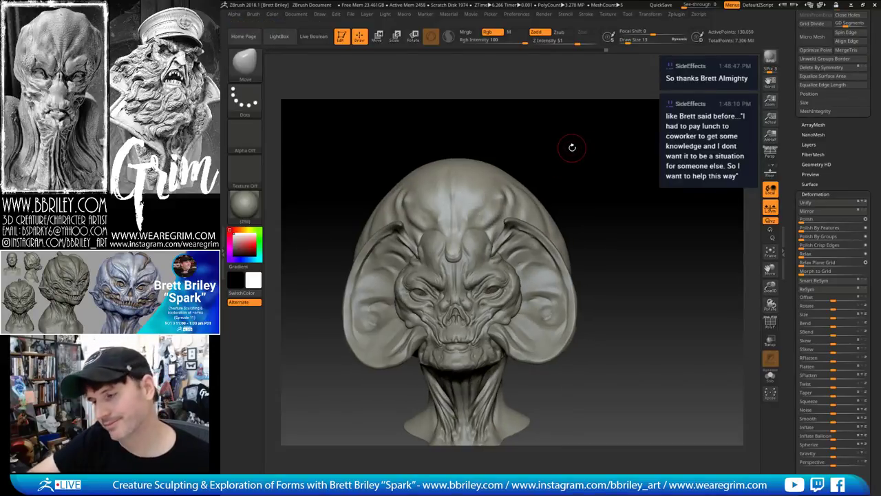
{"action": "right_click_drag", "start_coordinate": [572, 147], "coordinate": [565, 149]}
Pull the forehead drop's rounded tip lower with the Move brush at draw size 20 and subdivide the cranium again
{"action": "key", "text": "]"}
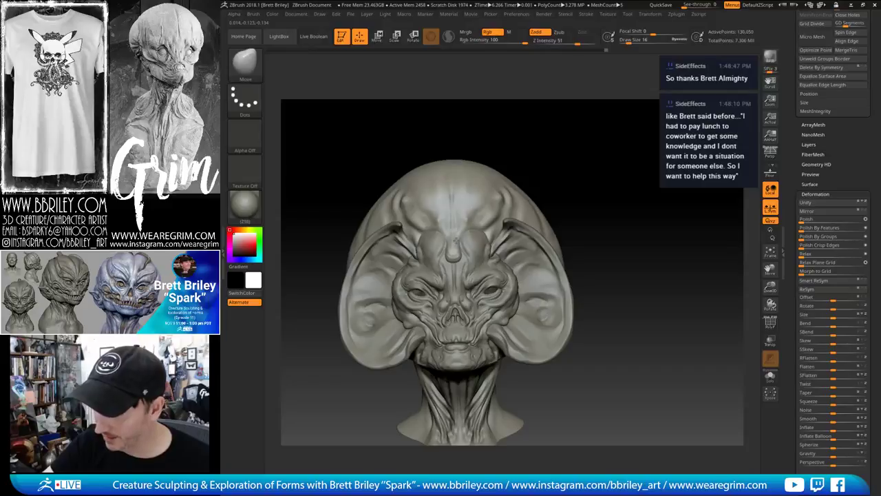
{"action": "key", "text": "s"}
{"action": "key", "text": "s"}
{"action": "left_click_drag", "start_coordinate": [454, 260], "coordinate": [458, 263]}
{"action": "key", "text": "s"}
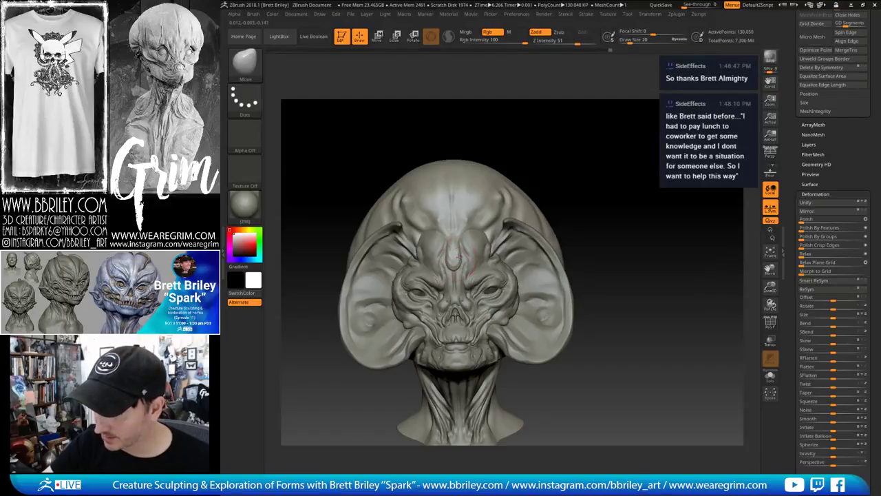
{"action": "mouse_move", "coordinate": [510, 135]}
{"action": "right_mouse_down"}
{"action": "mouse_move", "coordinate": [508, 144]}
{"action": "mouse_move", "coordinate": [563, 106]}
{"action": "mouse_move", "coordinate": [619, 135]}
{"action": "mouse_move", "coordinate": [605, 162]}
{"action": "right_mouse_up"}
{"action": "key", "text": "d"}
{"action": "key", "text": "s"}
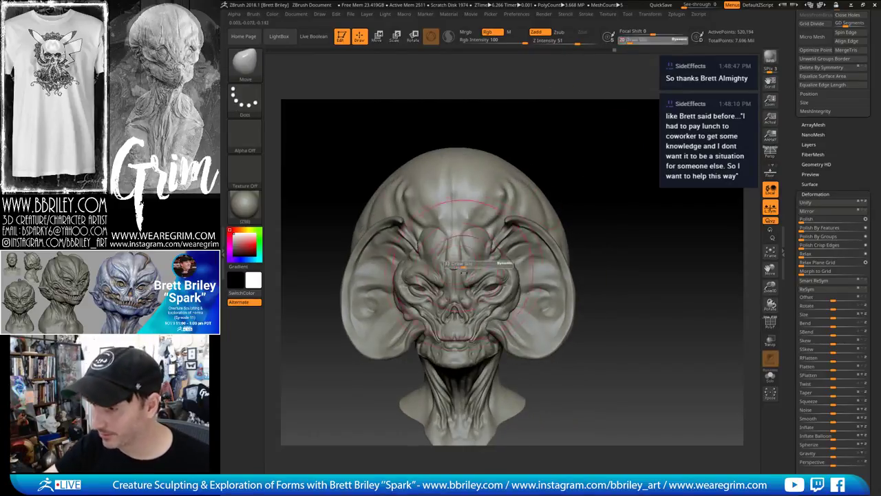
{"action": "mouse_move", "coordinate": [448, 256]}
{"action": "left_mouse_down"}
{"action": "mouse_move", "coordinate": [457, 257]}
{"action": "mouse_move", "coordinate": [455, 302]}
{"action": "left_mouse_up"}
{"action": "key", "text": "["}
{"action": "left_click_drag", "start_coordinate": [456, 241], "coordinate": [455, 273]}
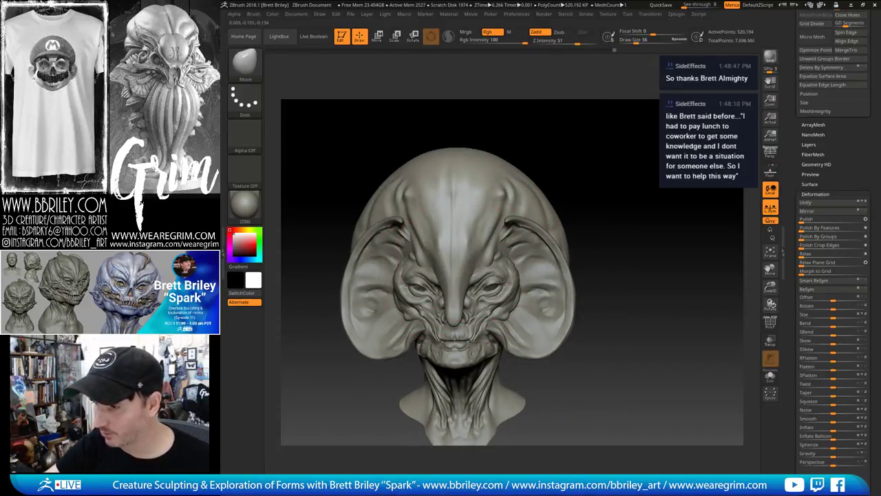
{"action": "right_click_drag", "start_coordinate": [569, 180], "coordinate": [615, 144]}
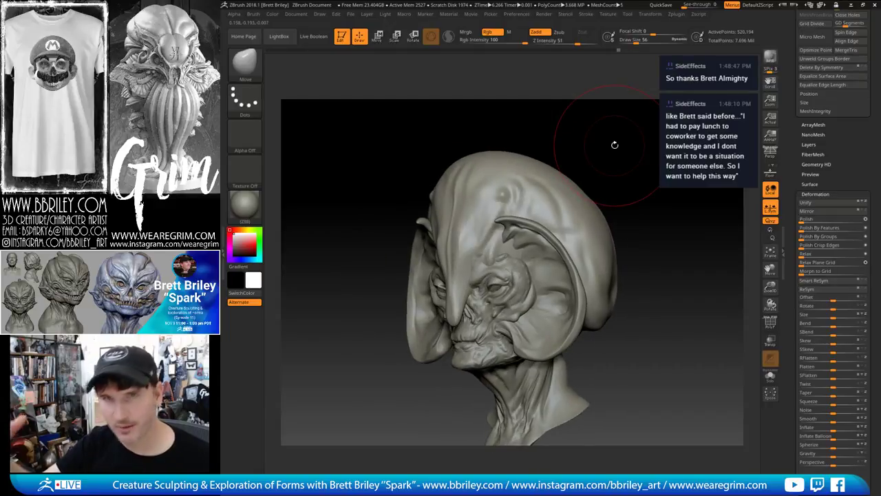
{"action": "key", "text": "ctrl+z"}
{"action": "key", "text": "ctrl+z"}
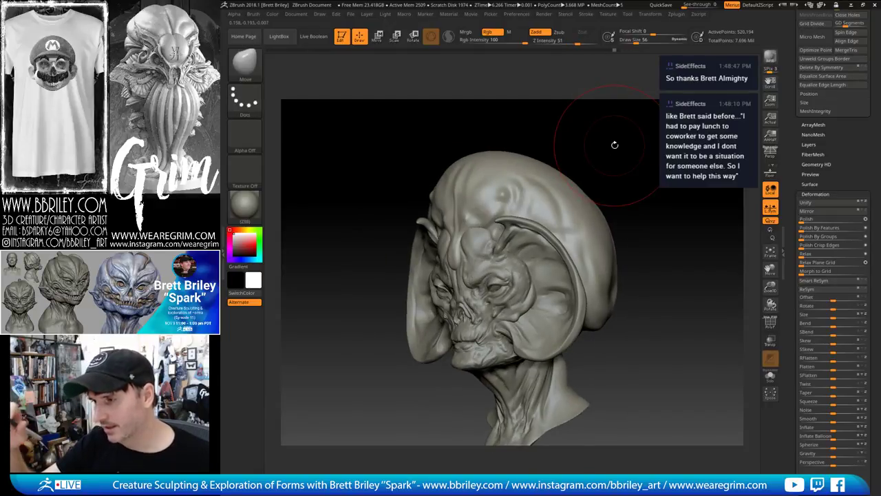
Refine the creases around the forehead drop and at the temples with the DamStandard brush at draw size 8, softening the temple strokes
{"action": "mouse_move", "coordinate": [614, 144]}
{"action": "right_mouse_down"}
{"action": "mouse_move", "coordinate": [636, 148]}
{"action": "mouse_move", "coordinate": [645, 181]}
{"action": "right_mouse_up"}
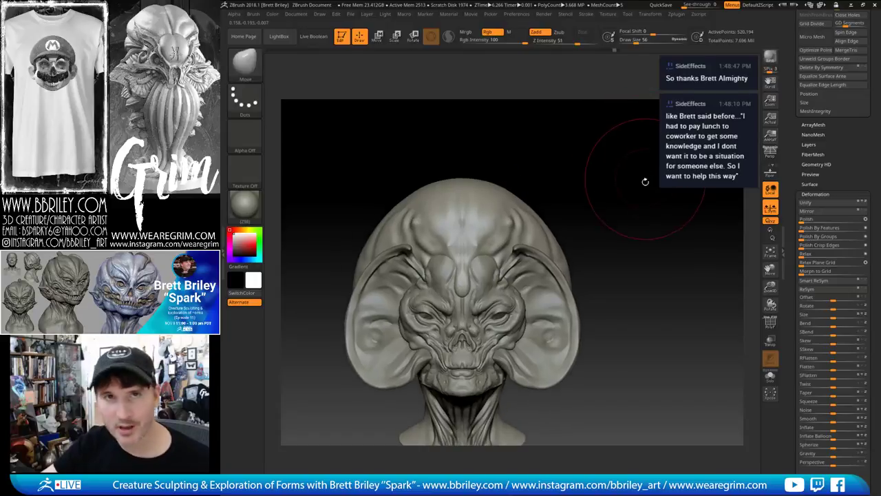
{"action": "key", "text": "b"}
{"action": "key", "text": "d"}
{"action": "key", "text": "s"}
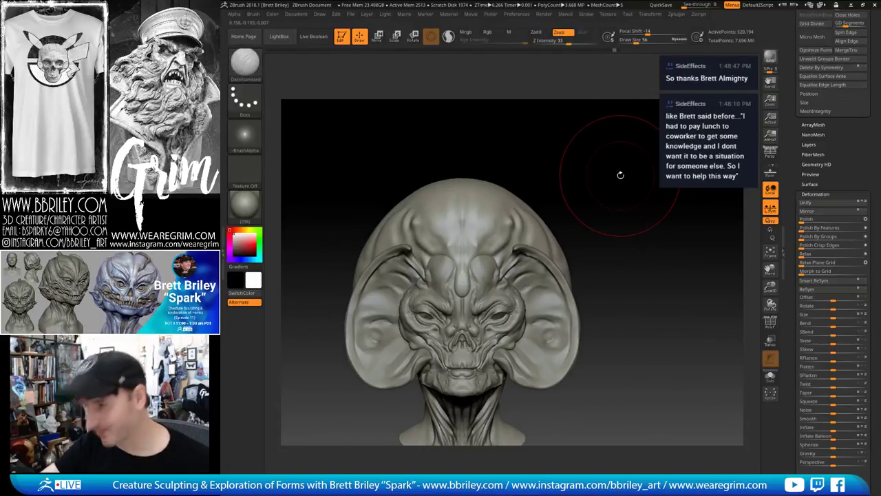
{"action": "right_click_drag", "start_coordinate": [607, 186], "coordinate": [503, 228]}
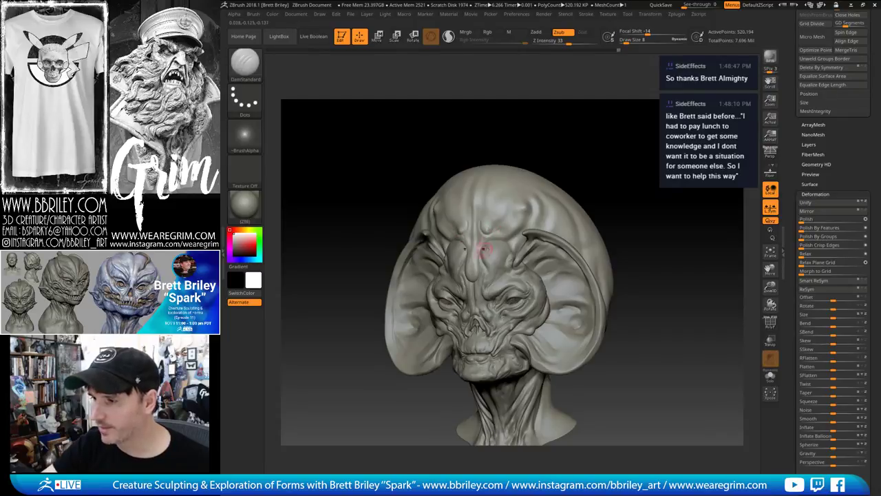
{"action": "right_click_drag", "start_coordinate": [563, 137], "coordinate": [475, 259], "text": "shift"}
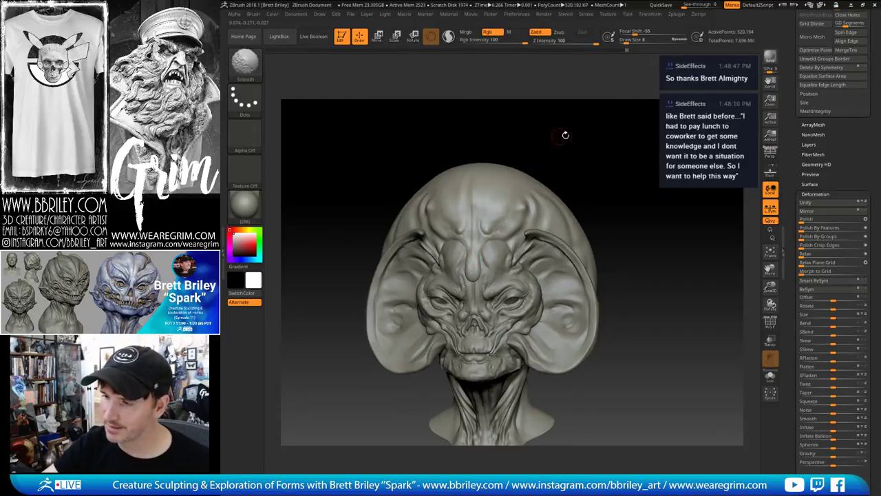
{"action": "right_click_drag", "start_coordinate": [565, 135], "coordinate": [486, 259]}
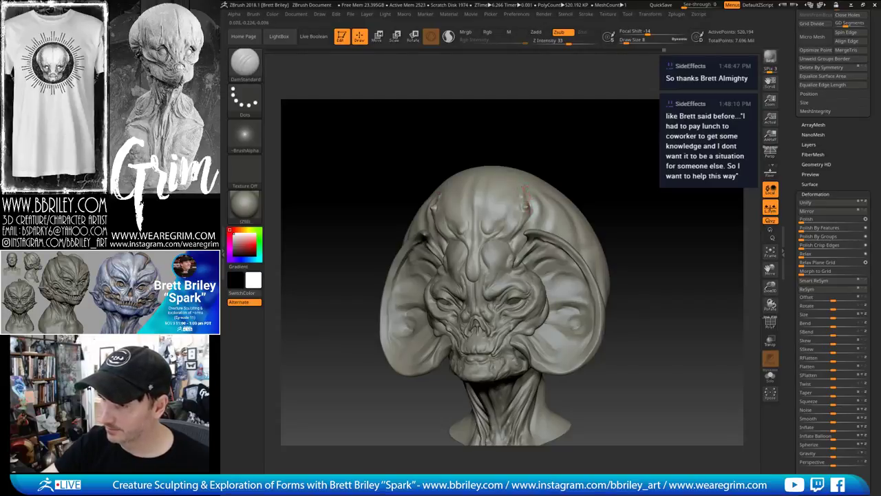
{"action": "left_click_drag", "start_coordinate": [525, 204], "coordinate": [532, 201], "text": "shift"}
Flatten the raised temple forms with the TrimDynamic brush at draw size 8
{"action": "key", "text": "b"}
{"action": "key", "text": "t"}
{"action": "key", "text": "d"}
{"action": "right_click_drag", "start_coordinate": [533, 200], "coordinate": [526, 200]}
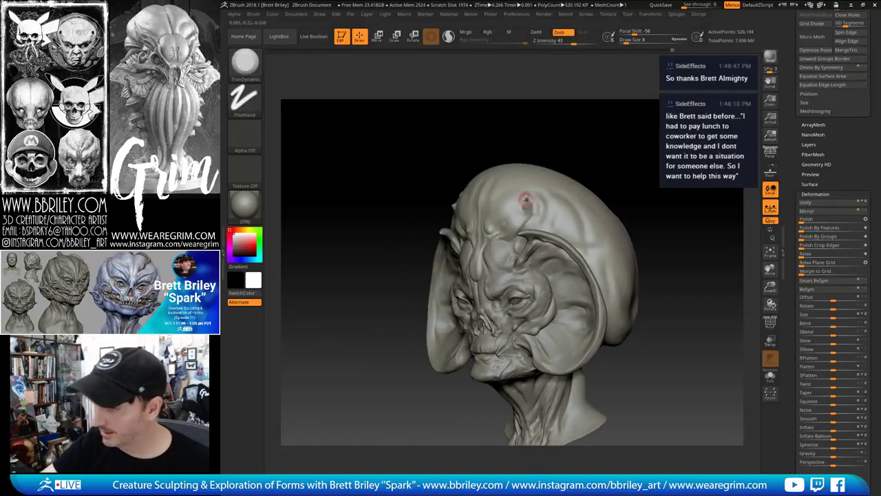
{"action": "mouse_move", "coordinate": [546, 160]}
{"action": "left_mouse_down"}
{"action": "mouse_move", "coordinate": [577, 132]}
{"action": "mouse_move", "coordinate": [554, 164]}
{"action": "left_mouse_up"}
Carve the creases between the temples and the ear flaps' upper rims with the DamStandard brush at draw size 8
{"action": "key", "text": "b"}
{"action": "key", "text": "d"}
{"action": "key", "text": "s"}
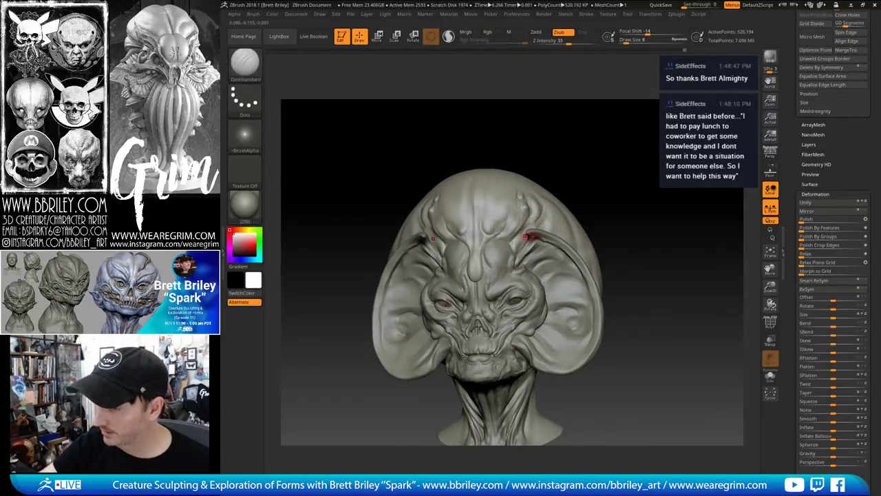
{"action": "left_click_drag", "start_coordinate": [592, 169], "coordinate": [607, 172]}
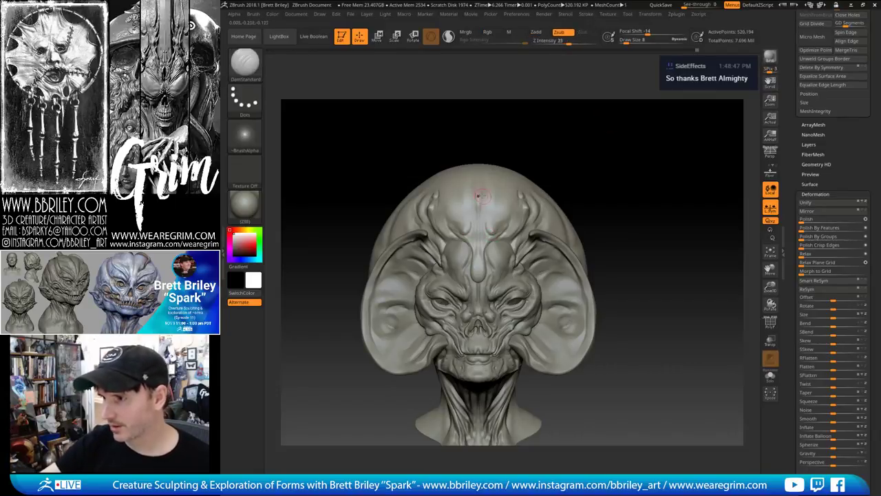
Fill the vertical groove on the upper forehead with the Clay brush at draw size 20 and smooth the surface
{"action": "key", "text": "b"}
{"action": "key", "text": "c"}
{"action": "key", "text": "l"}
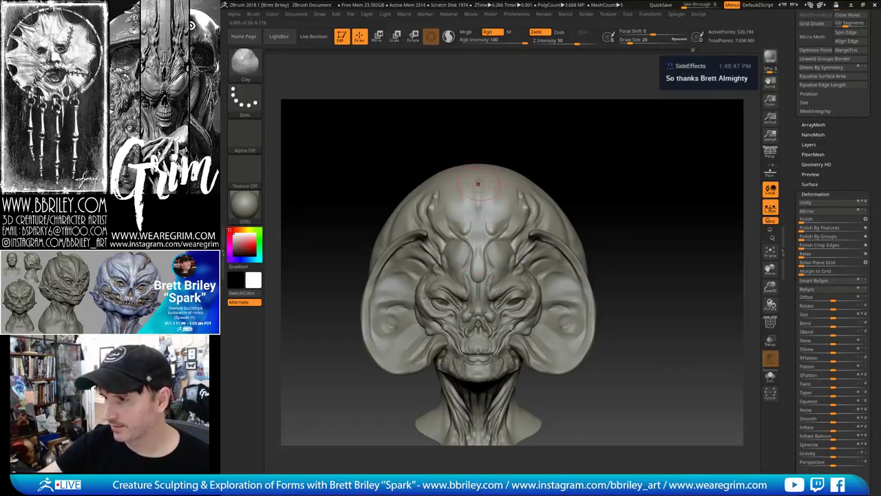
{"action": "mouse_move", "coordinate": [478, 184]}
{"action": "left_mouse_down"}
{"action": "mouse_move", "coordinate": [479, 206]}
{"action": "mouse_move", "coordinate": [489, 172]}
{"action": "mouse_move", "coordinate": [493, 191]}
{"action": "left_mouse_up"}
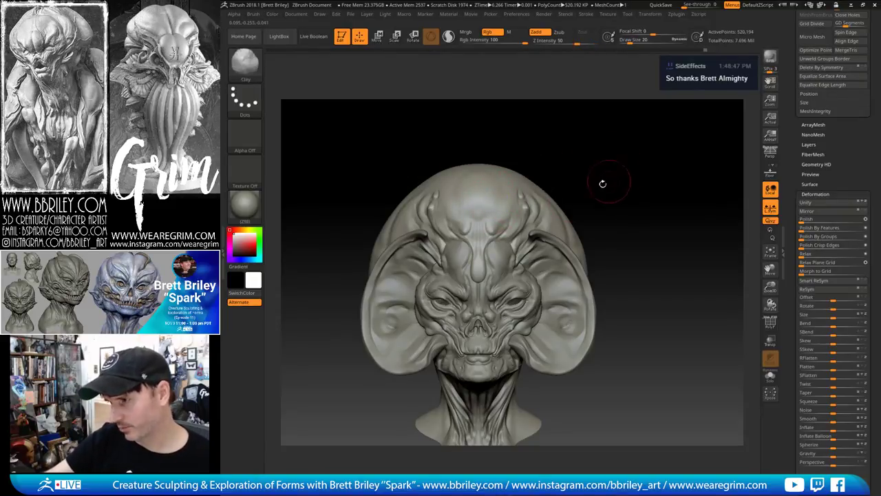
{"action": "left_click_drag", "start_coordinate": [493, 184], "coordinate": [490, 181], "text": "shift"}
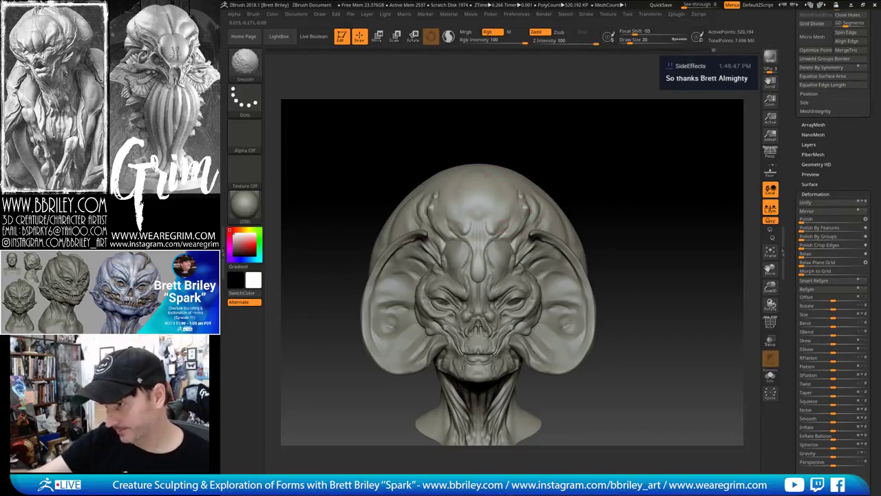
{"action": "mouse_move", "coordinate": [493, 182]}
{"action": "right_mouse_down"}
{"action": "mouse_move", "coordinate": [494, 198]}
{"action": "mouse_move", "coordinate": [497, 163]}
{"action": "right_mouse_up"}
{"action": "left_click_drag", "start_coordinate": [496, 163], "coordinate": [484, 169], "text": "shift"}
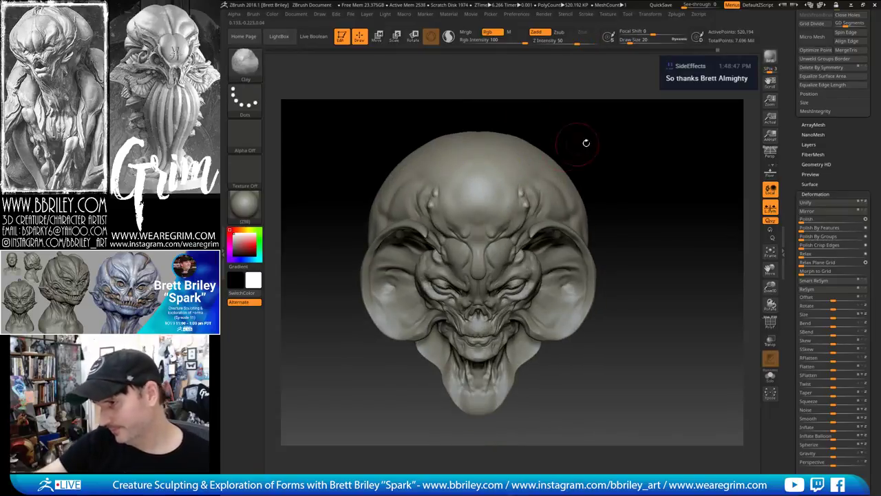
{"action": "left_click_drag", "start_coordinate": [619, 146], "coordinate": [620, 166]}
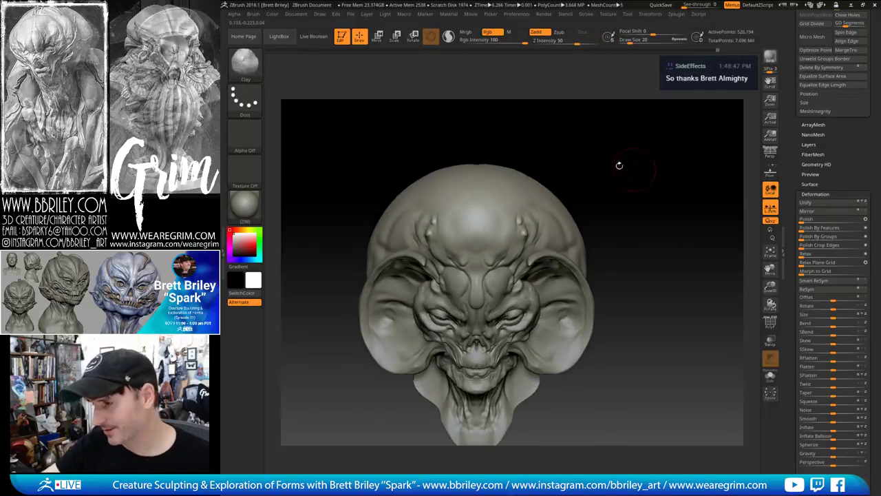
{"action": "left_click_drag", "start_coordinate": [502, 196], "coordinate": [494, 196], "text": "shift"}
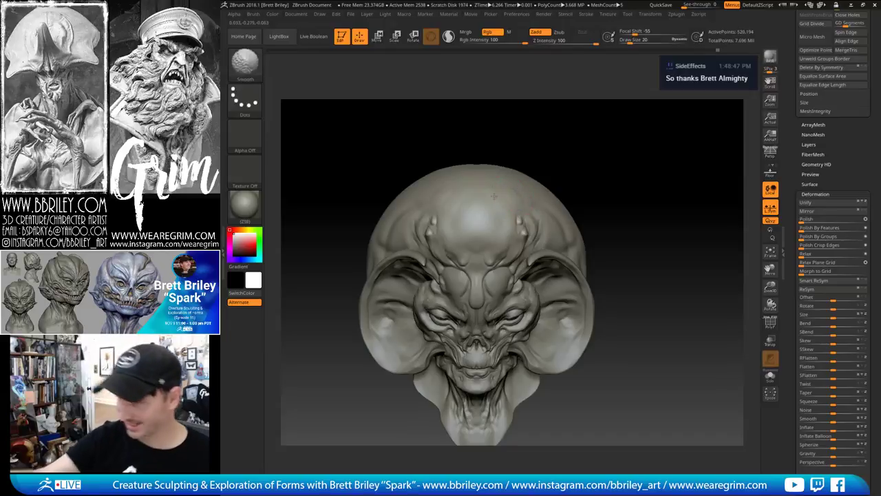
Deepen the folds behind the ear flap and beneath the cranium bulge with the DamStandard brush at draw size 15
{"action": "mouse_move", "coordinate": [541, 166]}
{"action": "left_mouse_down"}
{"action": "mouse_move", "coordinate": [654, 183]}
{"action": "mouse_move", "coordinate": [628, 191]}
{"action": "mouse_move", "coordinate": [592, 155]}
{"action": "mouse_move", "coordinate": [586, 195]}
{"action": "left_mouse_up"}
{"action": "key", "text": "b"}
{"action": "key", "text": "d"}
{"action": "key", "text": "s"}
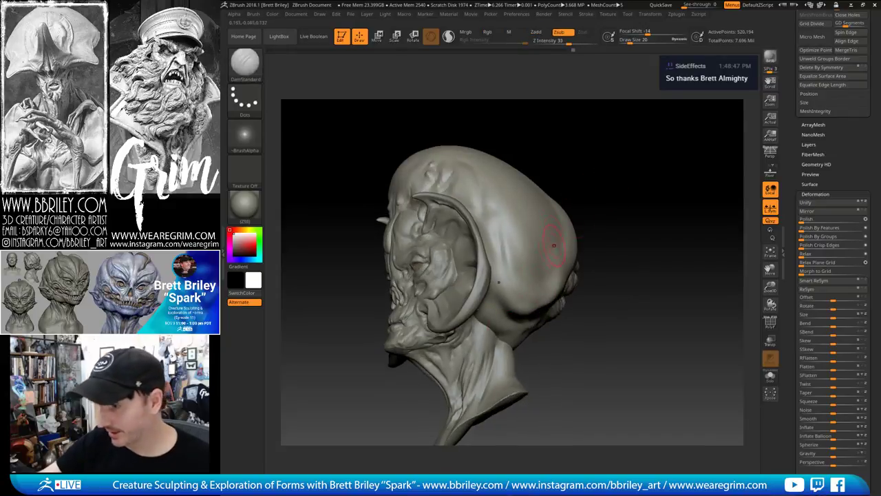
{"action": "key", "text": "s"}
{"action": "left_click", "coordinate": [494, 270]}
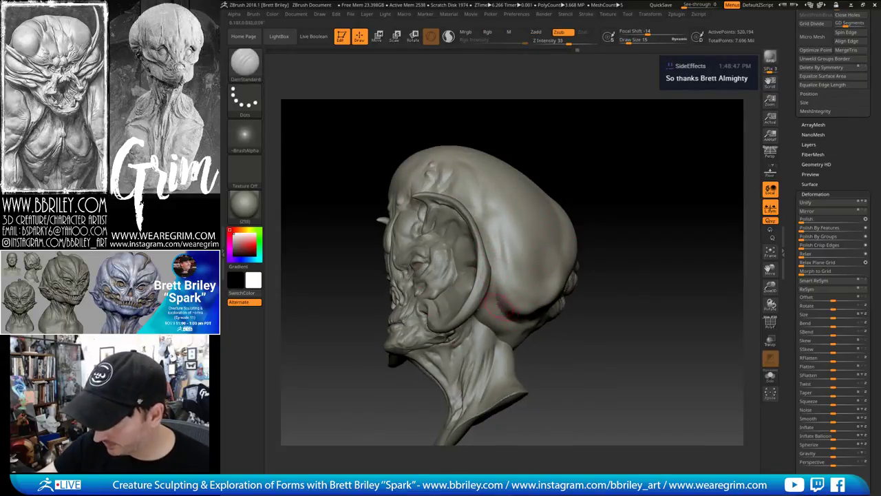
{"action": "mouse_move", "coordinate": [623, 200]}
{"action": "left_mouse_down"}
{"action": "mouse_move", "coordinate": [603, 156]}
{"action": "mouse_move", "coordinate": [585, 143]}
{"action": "left_mouse_up"}
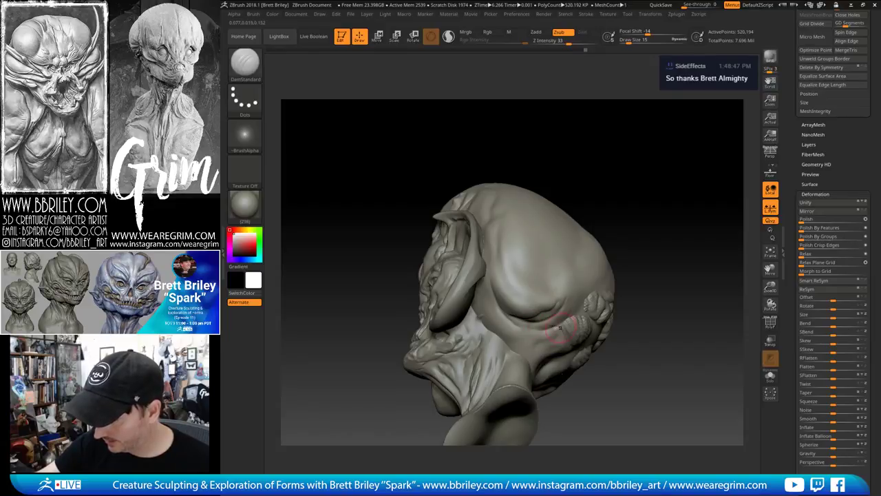
{"action": "right_click_drag", "start_coordinate": [633, 184], "coordinate": [607, 204]}
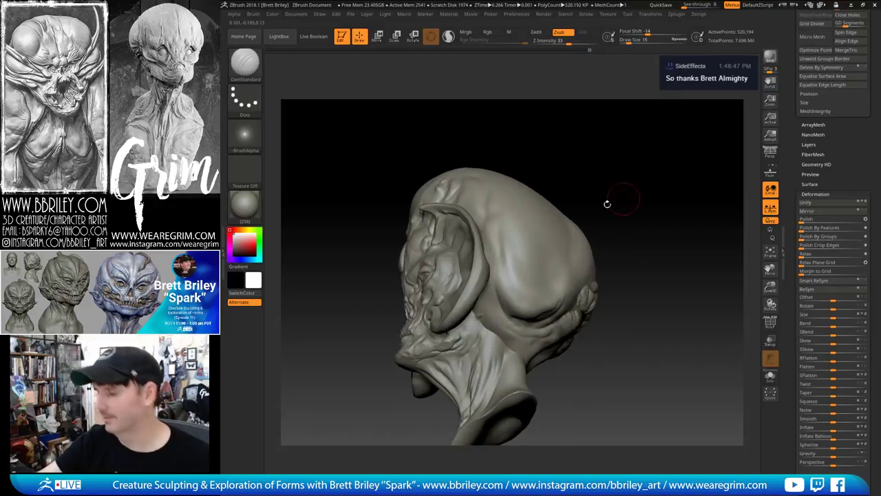
{"action": "left_click_drag", "start_coordinate": [580, 167], "coordinate": [586, 180]}
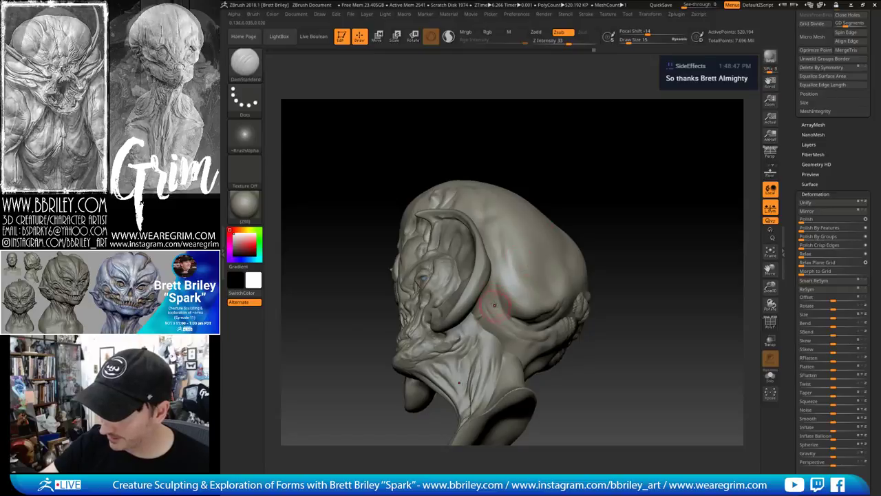
Build up the folds behind the ear flap with the Standard brush at draw size 8
{"action": "key", "text": "b"}
{"action": "key", "text": "s"}
{"action": "key", "text": "t"}
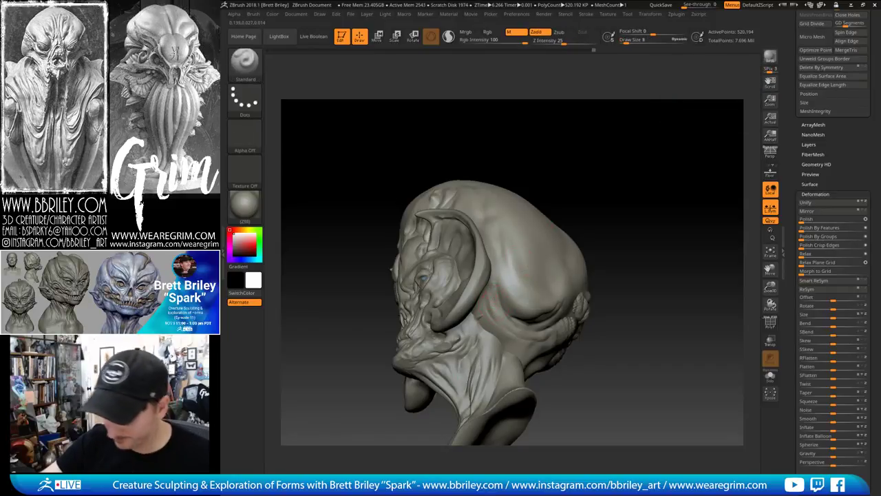
{"action": "right_click_drag", "start_coordinate": [561, 197], "coordinate": [540, 200]}
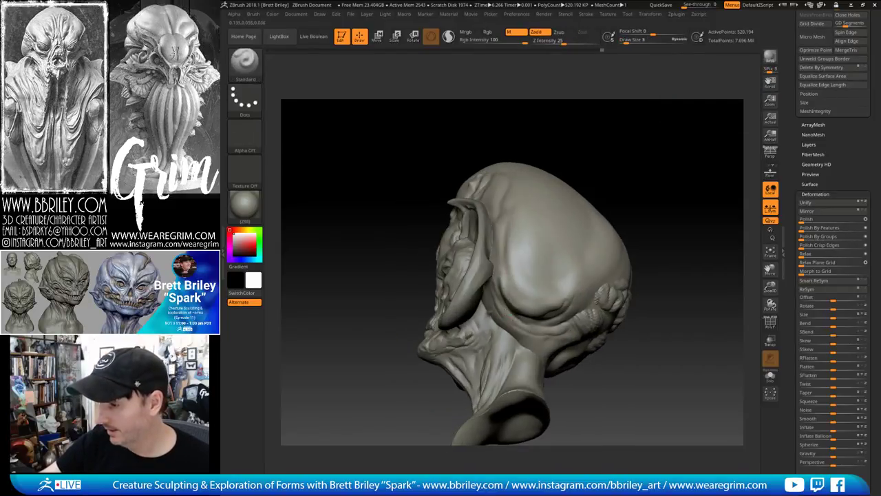
{"action": "mouse_move", "coordinate": [537, 344]}
{"action": "right_mouse_down"}
{"action": "mouse_move", "coordinate": [677, 221]}
{"action": "mouse_move", "coordinate": [647, 214]}
{"action": "right_mouse_up"}
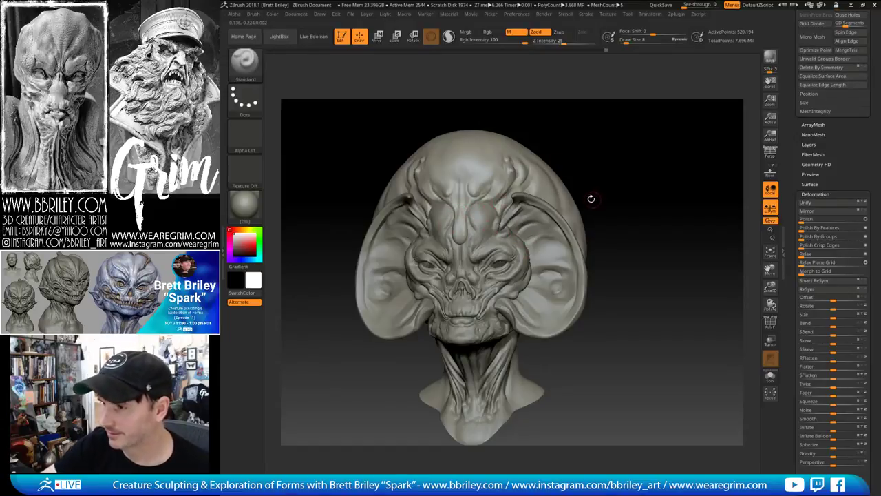
Adjust the forehead drop's upper center with the Move brush and make Head_symmetry_thin1 the active subtool
{"action": "mouse_move", "coordinate": [591, 198]}
{"action": "right_mouse_down"}
{"action": "mouse_move", "coordinate": [546, 165]}
{"action": "mouse_move", "coordinate": [468, 211]}
{"action": "right_mouse_up"}
{"action": "key", "text": "b"}
{"action": "key", "text": "m"}
{"action": "key", "text": "v"}
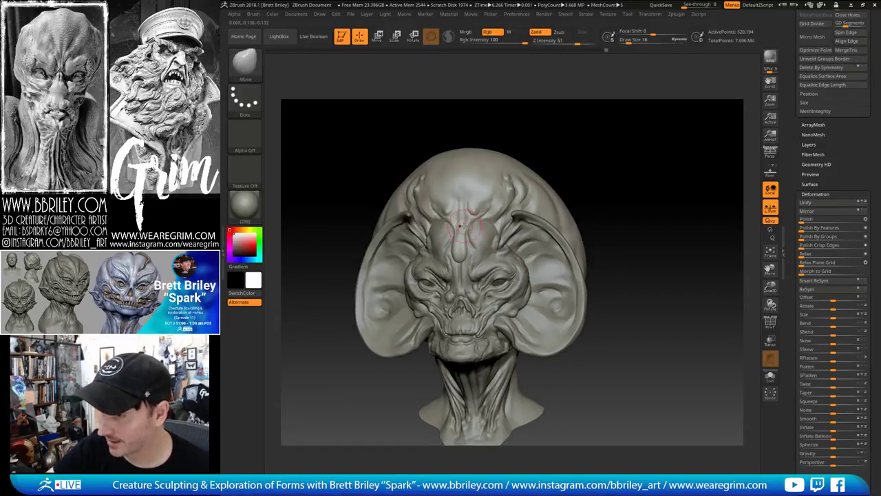
{"action": "left_click_drag", "start_coordinate": [462, 227], "coordinate": [466, 217]}
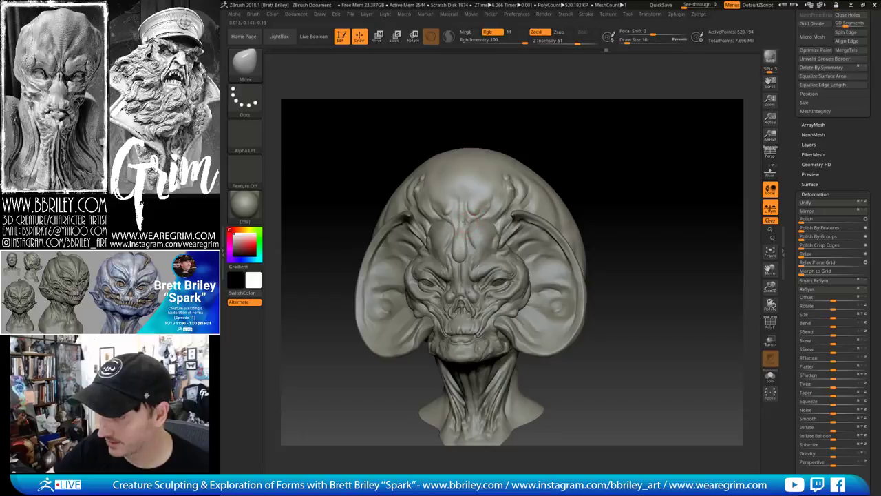
{"action": "mouse_move", "coordinate": [486, 179]}
{"action": "right_mouse_down"}
{"action": "mouse_move", "coordinate": [489, 158]}
{"action": "mouse_move", "coordinate": [476, 232]}
{"action": "right_mouse_up"}
{"action": "left_click", "coordinate": [473, 231], "text": "alt"}
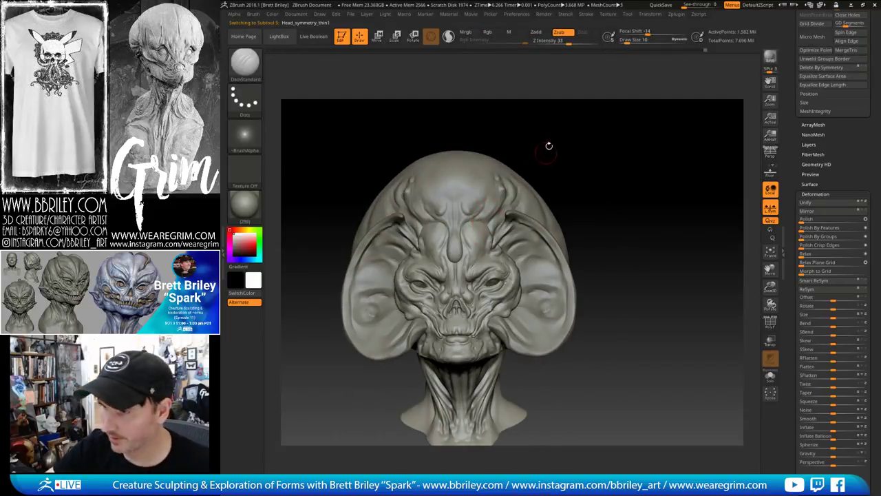
Carve ring-shaped creases into the paired forms flanking the central forehead drop with the DamStandard brush at draw size 7
{"action": "left_click_drag", "start_coordinate": [549, 144], "coordinate": [549, 205], "text": "alt"}
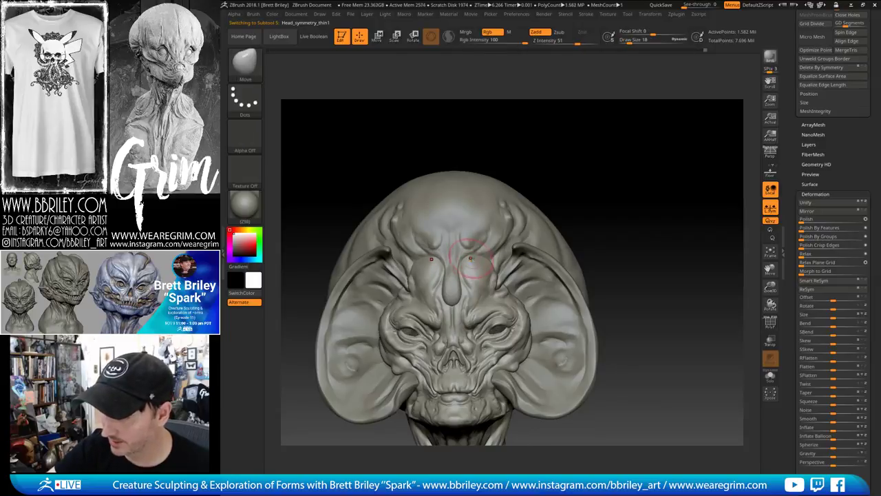
{"action": "key", "text": "bracketleft"}
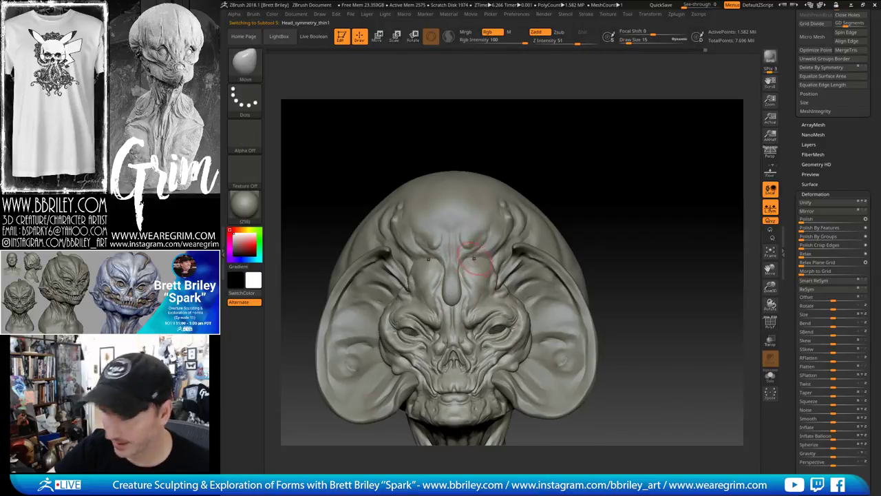
{"action": "key", "text": "b"}
{"action": "key", "text": "d"}
{"action": "key", "text": "s"}
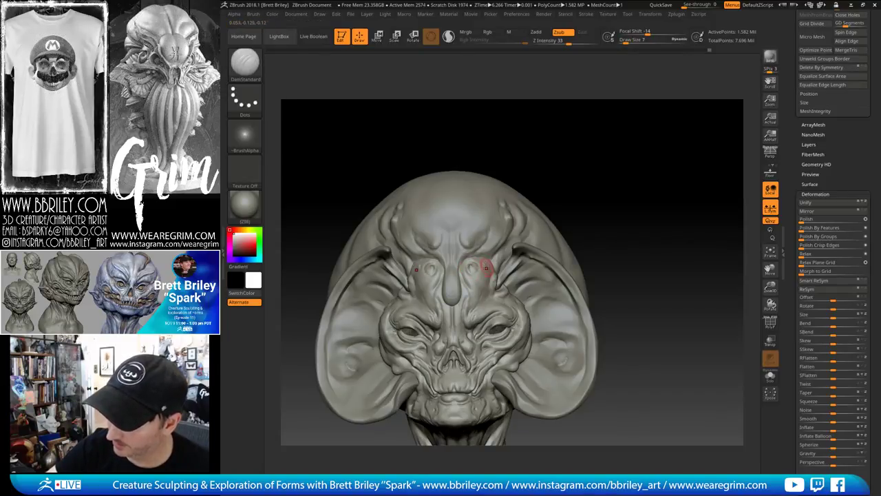
{"action": "left_click_drag", "start_coordinate": [544, 156], "coordinate": [517, 162]}
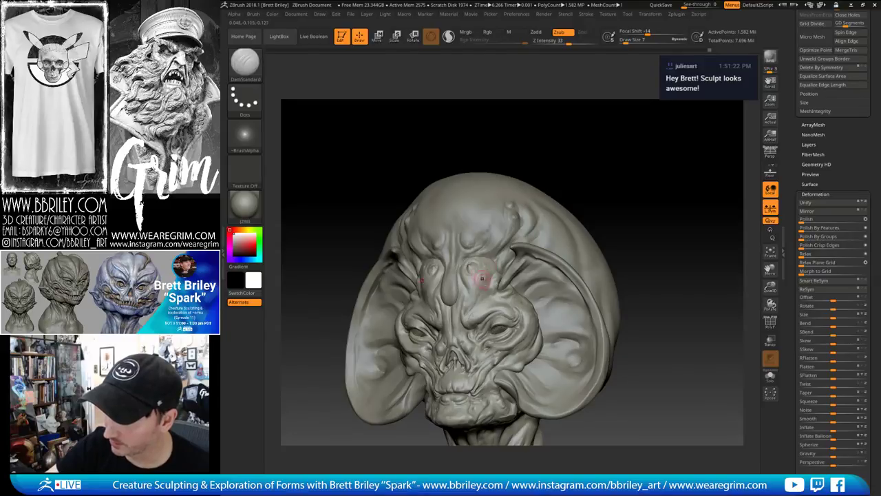
{"action": "left_click_drag", "start_coordinate": [583, 131], "coordinate": [620, 133]}
{"action": "left_click_drag", "start_coordinate": [461, 266], "coordinate": [467, 285]}
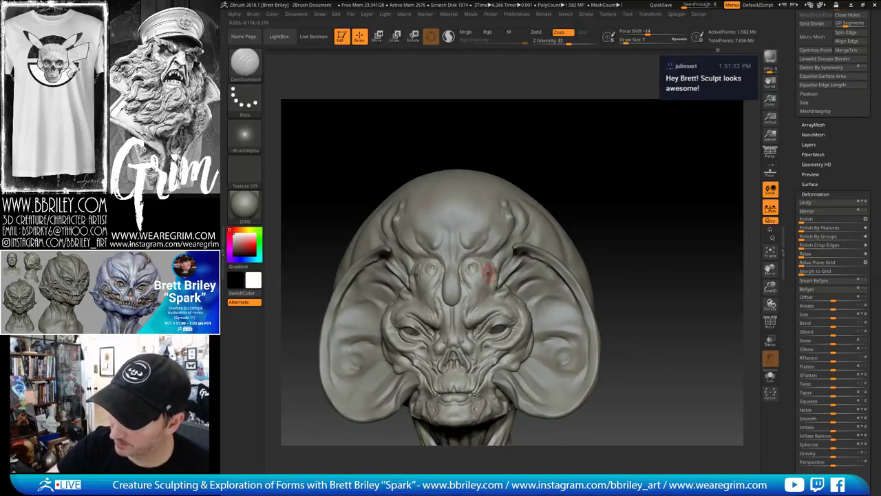
Cut creases into the temple folds above the outer brow with the DamStandard brush at draw size 7
{"action": "left_click_drag", "start_coordinate": [609, 144], "coordinate": [588, 126]}
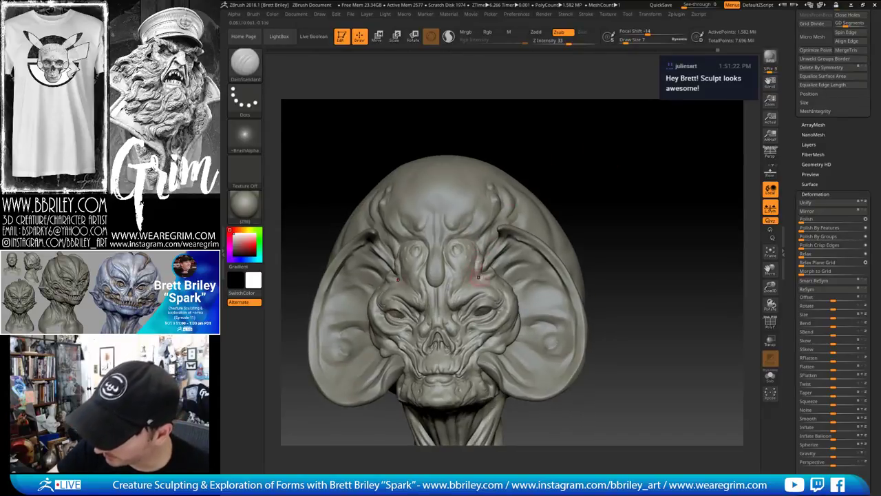
{"action": "left_click_drag", "start_coordinate": [482, 272], "coordinate": [484, 271]}
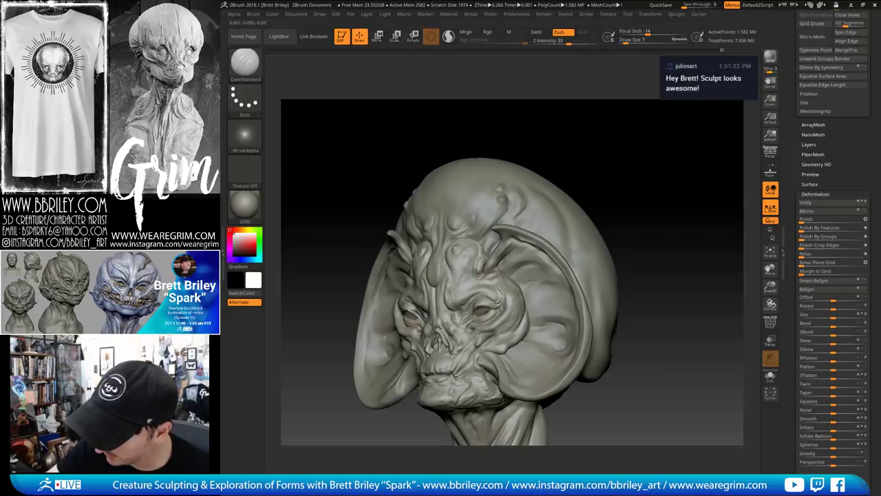
{"action": "left_click_drag", "start_coordinate": [489, 284], "coordinate": [484, 286]}
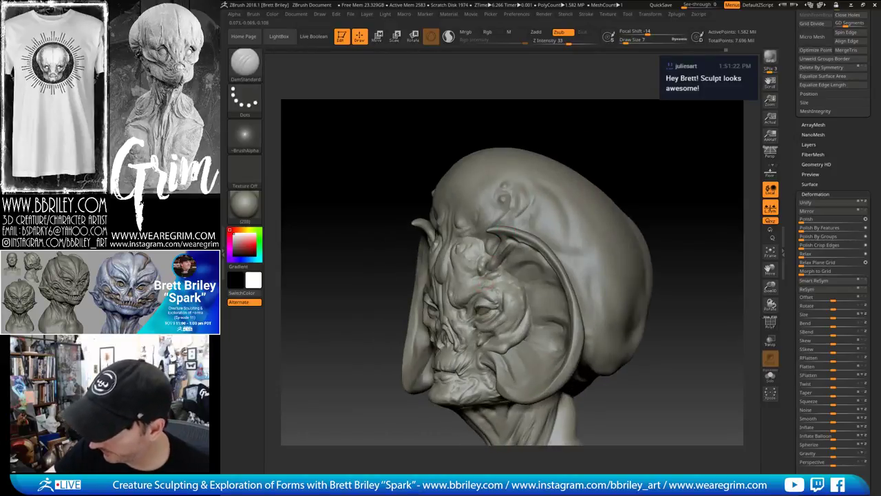
Swell the temple folds between the forehead and ear flap with the Inflat brush at draw size 7
{"action": "left_click_drag", "start_coordinate": [580, 128], "coordinate": [592, 129]}
{"action": "key", "text": "b"}
{"action": "key", "text": "i"}
{"action": "key", "text": "n"}
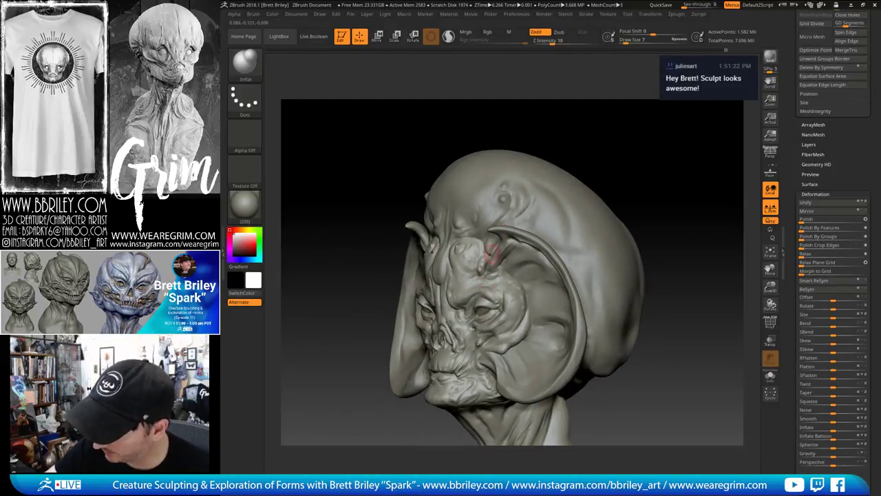
{"action": "left_click_drag", "start_coordinate": [506, 136], "coordinate": [548, 148]}
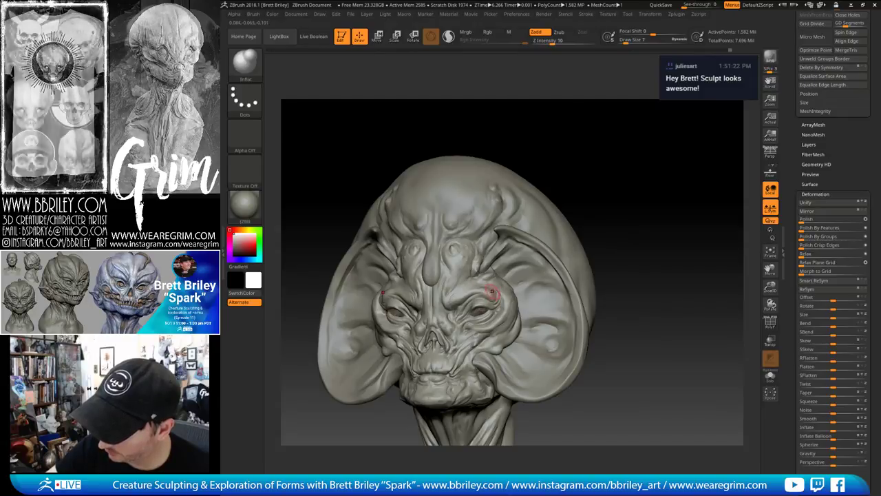
{"action": "left_click_drag", "start_coordinate": [649, 203], "coordinate": [634, 142], "text": "alt"}
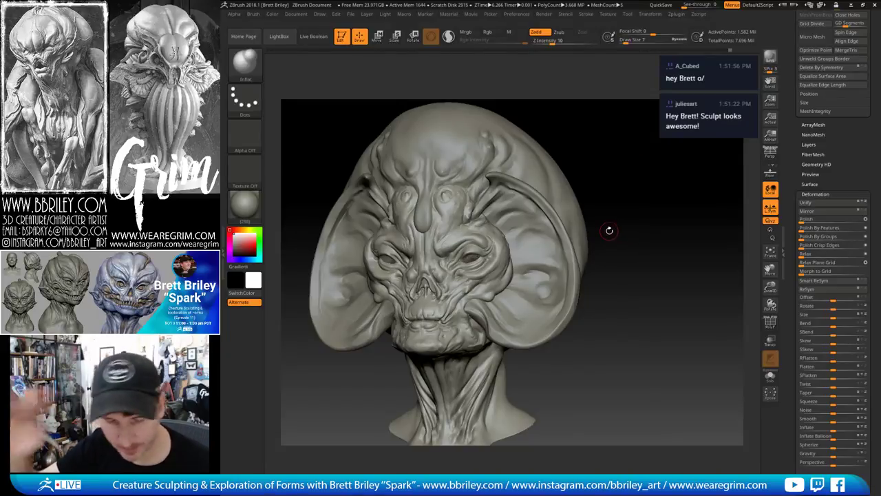
Make Symmetry_skull the active subtool and carve fine creases inside the ear flap with the DamStandard brush at draw size 4
{"action": "mouse_move", "coordinate": [610, 230]}
{"action": "left_mouse_down"}
{"action": "mouse_move", "coordinate": [633, 166]}
{"action": "mouse_move", "coordinate": [625, 192]}
{"action": "mouse_move", "coordinate": [585, 183]}
{"action": "left_mouse_up"}
{"action": "left_click", "coordinate": [522, 251], "text": "alt"}
{"action": "key", "text": "b"}
{"action": "key", "text": "d"}
{"action": "key", "text": "s"}
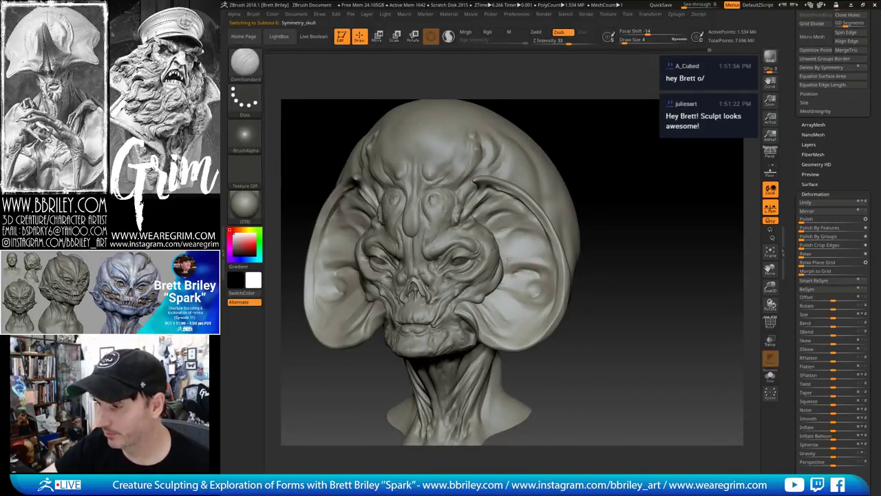
{"action": "left_click_drag", "start_coordinate": [605, 144], "coordinate": [622, 145]}
Plane the ridges inside the upper ear flap with the TrimDynamic brush at draw size 6
{"action": "key", "text": "b"}
{"action": "key", "text": "t"}
{"action": "key", "text": "d"}
{"action": "key", "text": "s"}
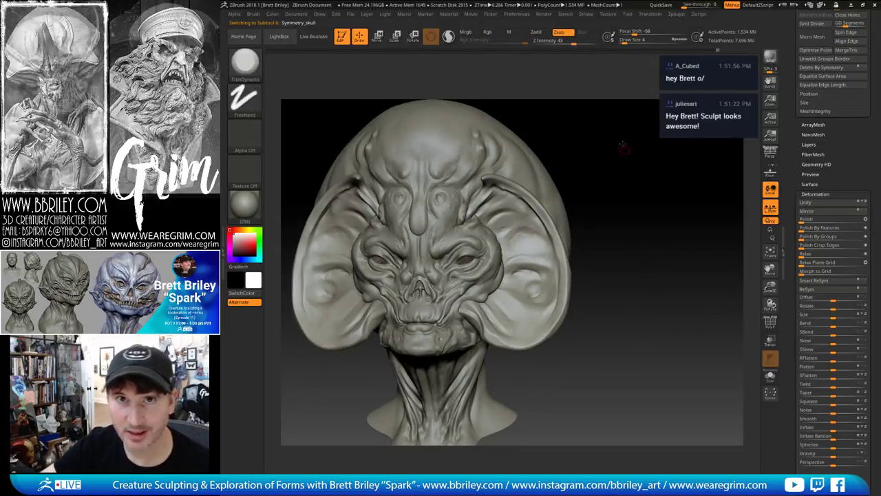
{"action": "left_click_drag", "start_coordinate": [625, 148], "coordinate": [504, 199]}
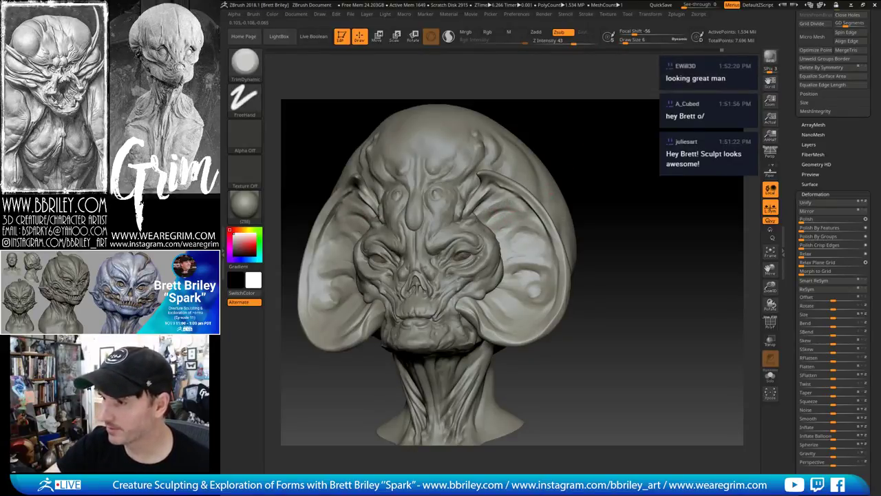
Define the knobbed fold inside the upper ear flap and its creases with the DamStandard brush at draw size 6
{"action": "left_click_drag", "start_coordinate": [606, 148], "coordinate": [590, 147]}
{"action": "key", "text": "b"}
{"action": "key", "text": "d"}
{"action": "key", "text": "s"}
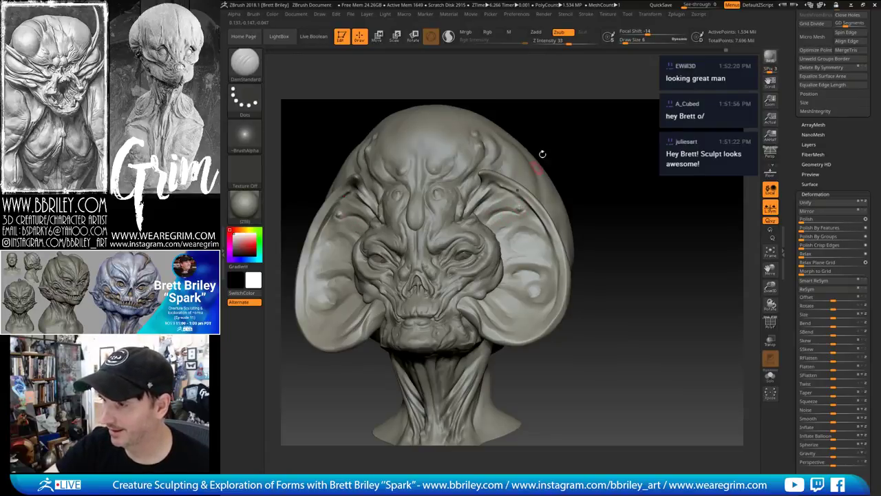
{"action": "left_click_drag", "start_coordinate": [541, 154], "coordinate": [518, 201]}
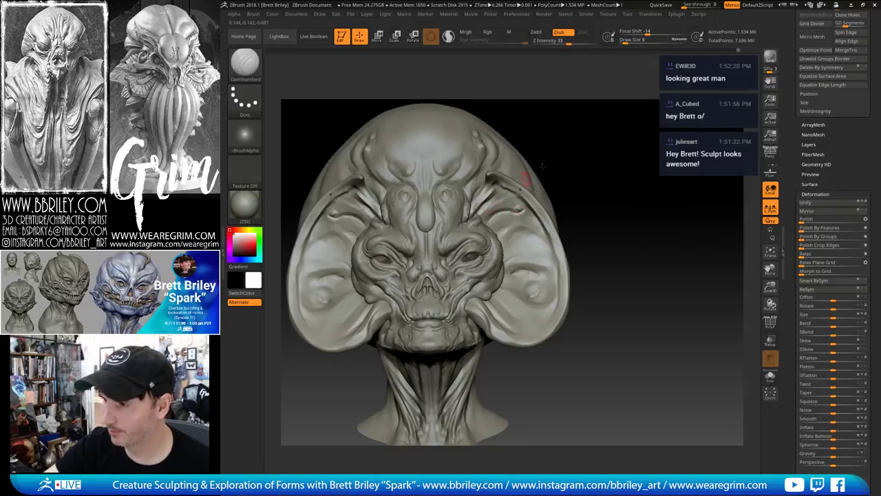
{"action": "left_click_drag", "start_coordinate": [542, 165], "coordinate": [486, 212]}
{"action": "left_click_drag", "start_coordinate": [602, 99], "coordinate": [533, 156]}
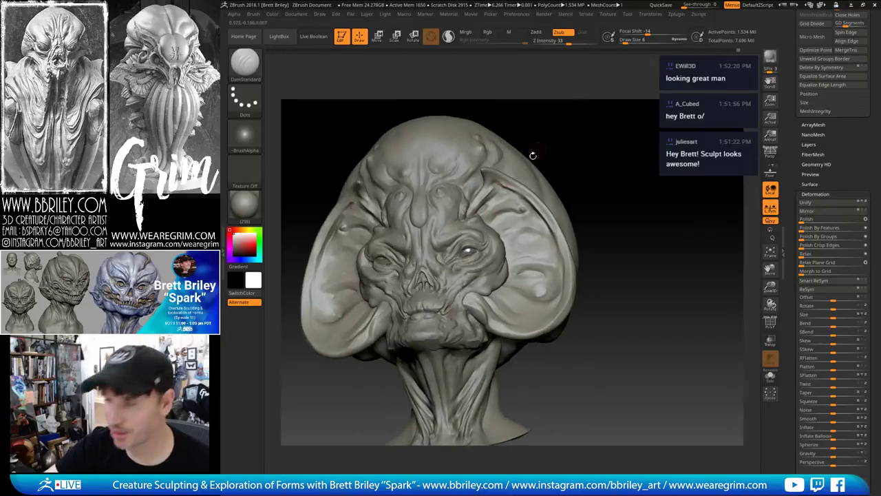
Flatten the fold surfaces near the ear flap's upper inner edge with the TrimDynamic brush at draw size 6
{"action": "key", "text": "b"}
{"action": "key", "text": "t"}
{"action": "key", "text": "d"}
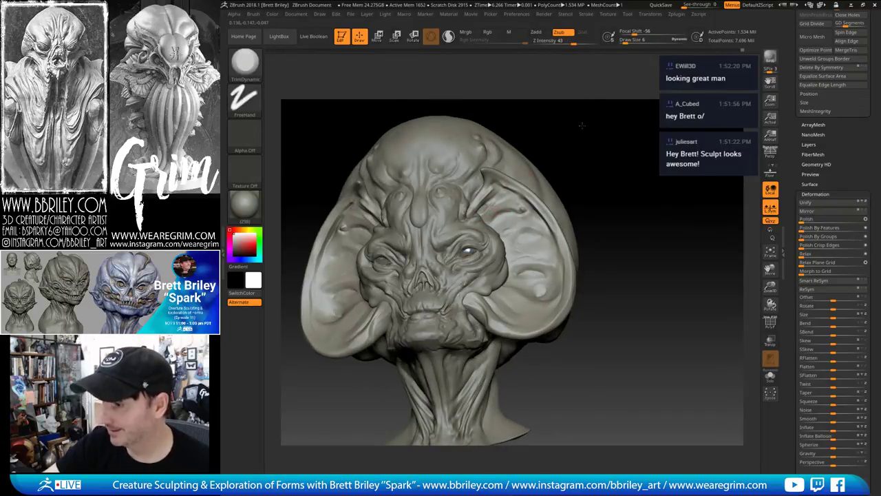
{"action": "mouse_move", "coordinate": [582, 126]}
{"action": "left_mouse_down"}
{"action": "mouse_move", "coordinate": [574, 135]}
{"action": "mouse_move", "coordinate": [593, 137]}
{"action": "left_mouse_up"}
Sharpen the creases between the ear flap's upper rim and its inner folds with the DamStandard brush at draw size 6
{"action": "key", "text": "b"}
{"action": "key", "text": "d"}
{"action": "key", "text": "s"}
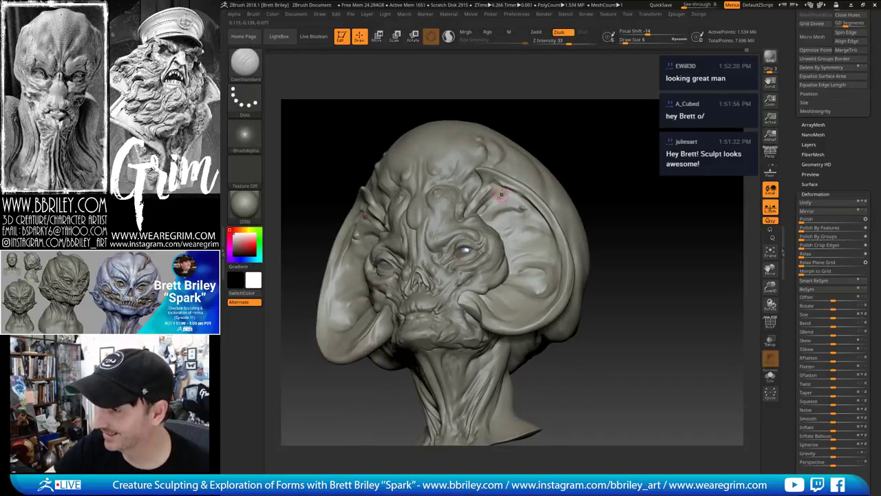
{"action": "mouse_move", "coordinate": [584, 128]}
{"action": "left_mouse_down"}
{"action": "mouse_move", "coordinate": [601, 131]}
{"action": "mouse_move", "coordinate": [580, 110]}
{"action": "mouse_move", "coordinate": [600, 130]}
{"action": "mouse_move", "coordinate": [604, 152]}
{"action": "left_mouse_up"}
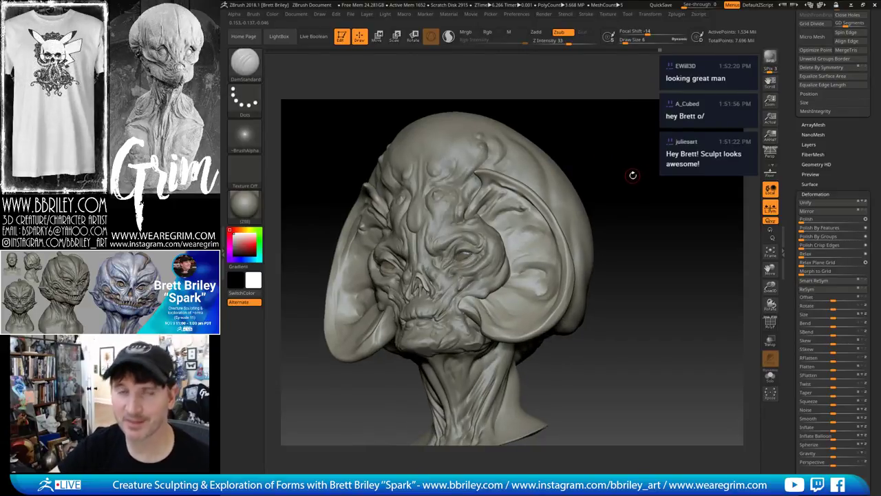
{"action": "mouse_move", "coordinate": [636, 150]}
{"action": "left_mouse_down"}
{"action": "mouse_move", "coordinate": [594, 133]}
{"action": "mouse_move", "coordinate": [601, 170]}
{"action": "mouse_move", "coordinate": [509, 214]}
{"action": "left_mouse_up"}
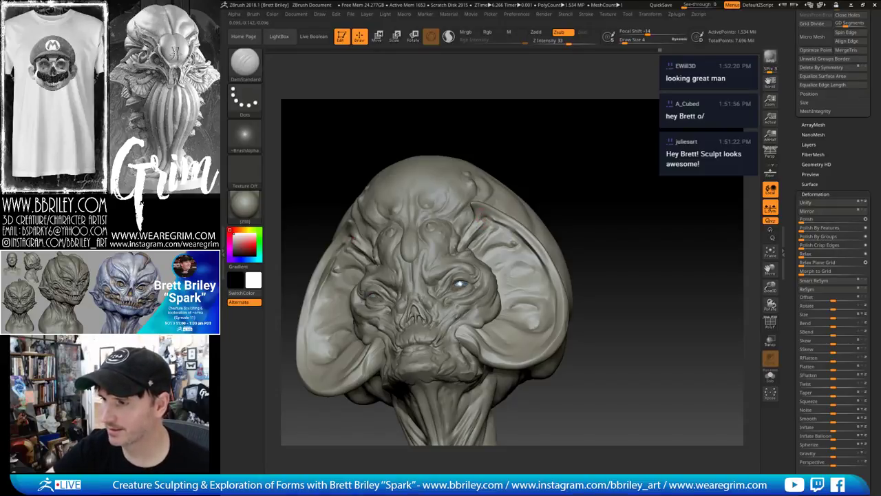
Carve creases along the pointed upper rim of the ear frill with the DamStandard brush at draw size 4
{"action": "mouse_move", "coordinate": [582, 151]}
{"action": "left_mouse_down"}
{"action": "mouse_move", "coordinate": [565, 147]}
{"action": "mouse_move", "coordinate": [492, 211]}
{"action": "left_mouse_up"}
{"action": "left_click_drag", "start_coordinate": [542, 125], "coordinate": [502, 210]}
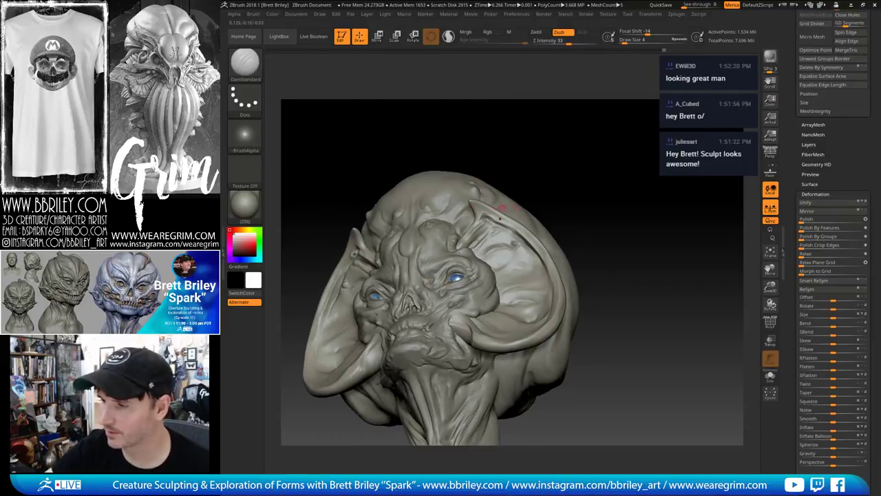
{"action": "left_click_drag", "start_coordinate": [541, 148], "coordinate": [505, 210]}
{"action": "left_click_drag", "start_coordinate": [551, 160], "coordinate": [484, 230]}
Flatten the ridges where the upper ear meets the temple with the TrimDynamic brush
{"action": "key", "text": "b"}
{"action": "key", "text": "t"}
{"action": "key", "text": "d"}
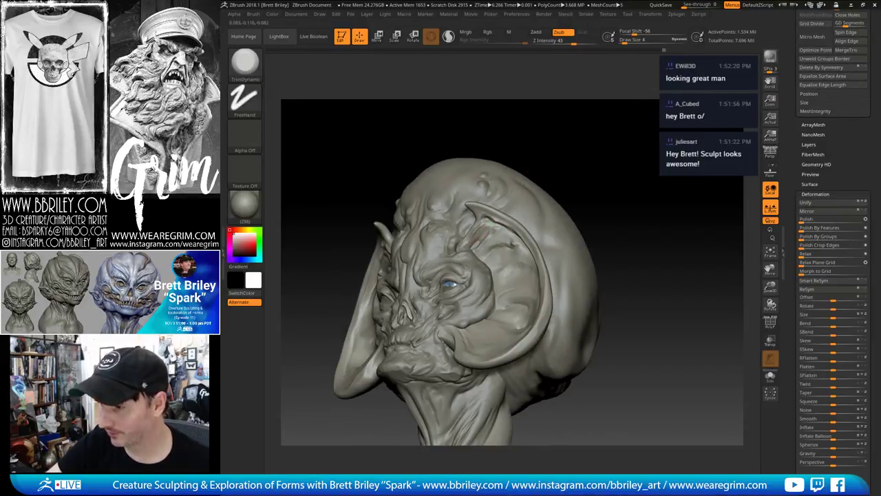
{"action": "left_click_drag", "start_coordinate": [559, 159], "coordinate": [583, 155]}
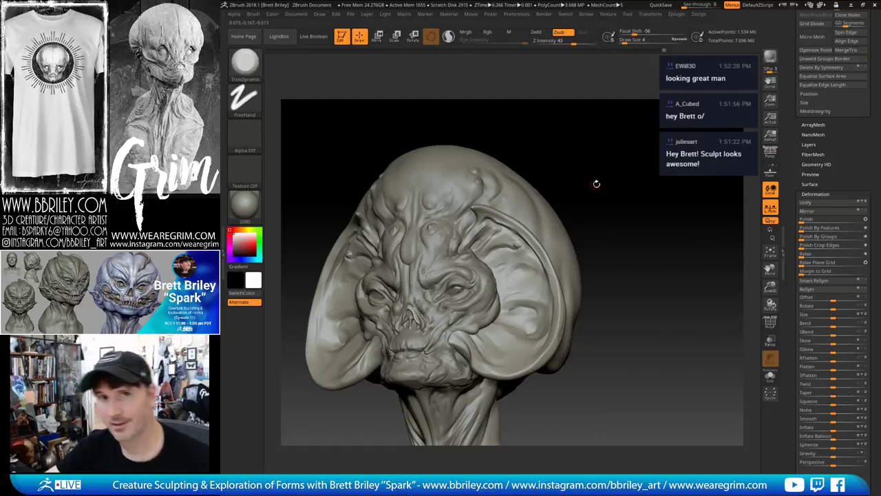
{"action": "left_click_drag", "start_coordinate": [596, 185], "coordinate": [624, 197]}
Cut a crease along the inside of the ear's outer rim with the DamStandard brush
{"action": "key", "text": "b"}
{"action": "key", "text": "d"}
{"action": "key", "text": "s"}
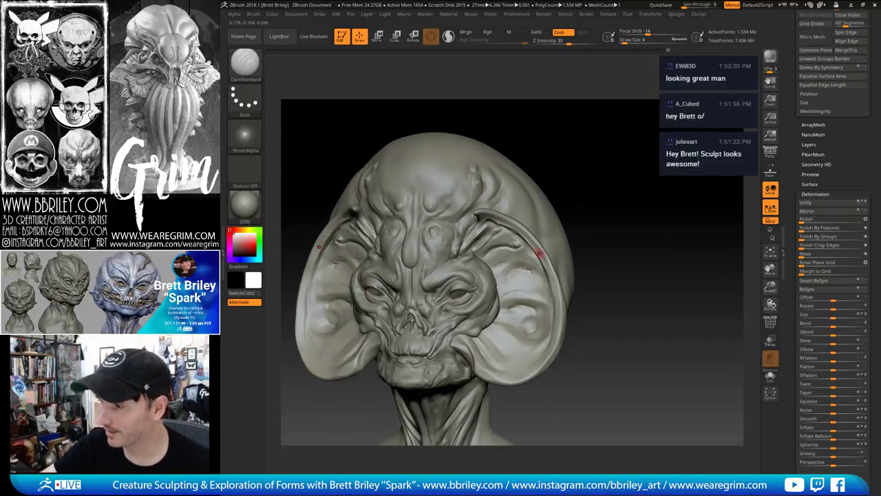
{"action": "mouse_move", "coordinate": [608, 193]}
{"action": "left_mouse_down"}
{"action": "mouse_move", "coordinate": [602, 183]}
{"action": "mouse_move", "coordinate": [526, 222]}
{"action": "mouse_move", "coordinate": [540, 304]}
{"action": "left_mouse_up"}
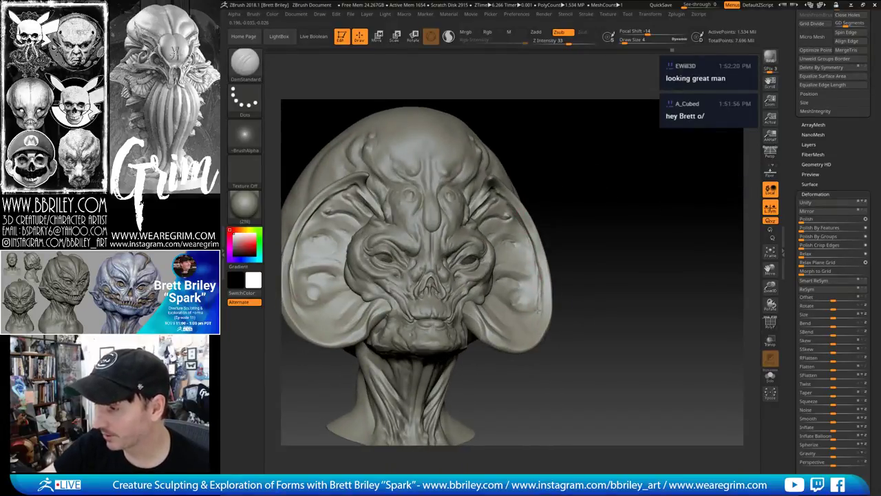
{"action": "left_click_drag", "start_coordinate": [592, 227], "coordinate": [579, 238]}
{"action": "left_click_drag", "start_coordinate": [612, 201], "coordinate": [622, 208]}
Plane the outer rim and lower bowl of the ear with the TrimDynamic brush, raising the draw size to 5
{"action": "key", "text": "b"}
{"action": "key", "text": "t"}
{"action": "key", "text": "d"}
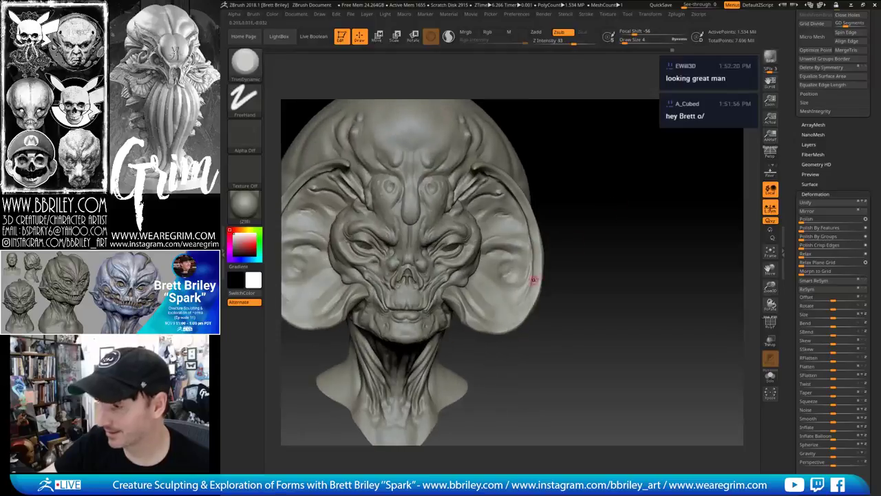
{"action": "left_click_drag", "start_coordinate": [570, 272], "coordinate": [527, 305]}
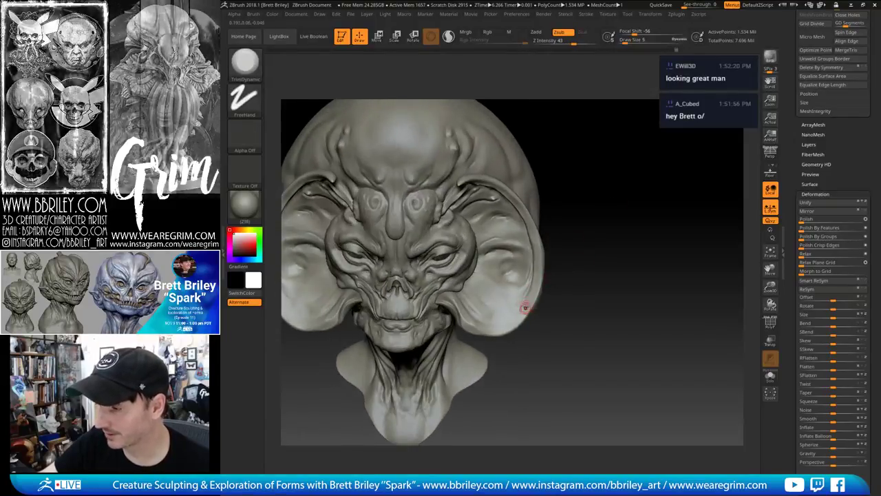
{"action": "left_click_drag", "start_coordinate": [585, 285], "coordinate": [466, 318]}
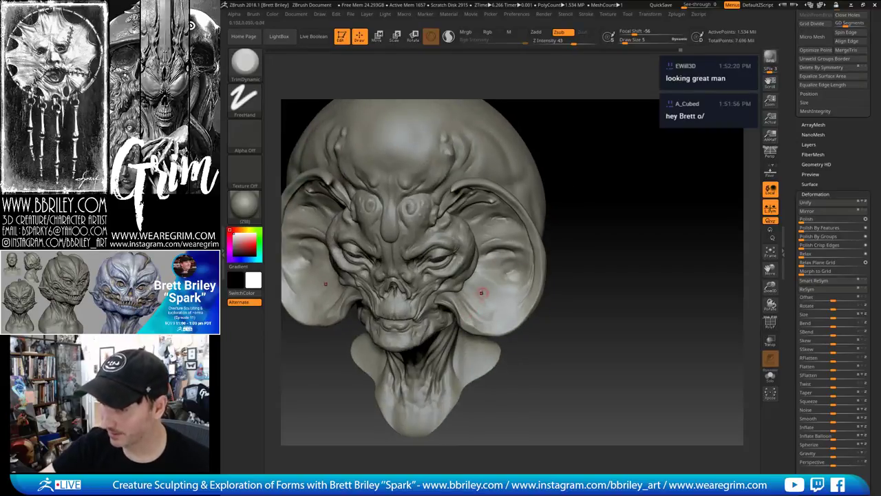
Smooth the fold where the ear lobe meets the mouth corner and the nearby inner ear surface
{"action": "left_click_drag", "start_coordinate": [582, 255], "coordinate": [595, 138]}
{"action": "mouse_move", "coordinate": [559, 207]}
{"action": "left_mouse_down"}
{"action": "mouse_move", "coordinate": [531, 157]}
{"action": "mouse_move", "coordinate": [533, 175]}
{"action": "left_mouse_up"}
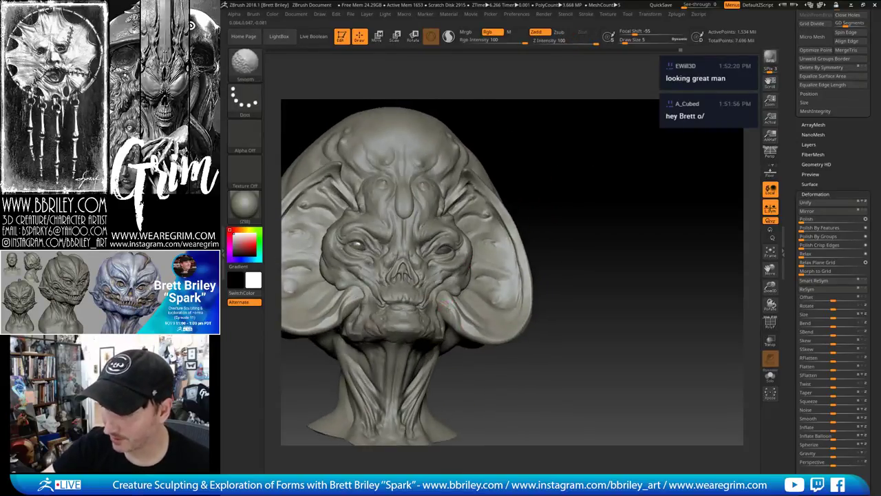
{"action": "left_click_drag", "start_coordinate": [442, 300], "coordinate": [447, 309]}
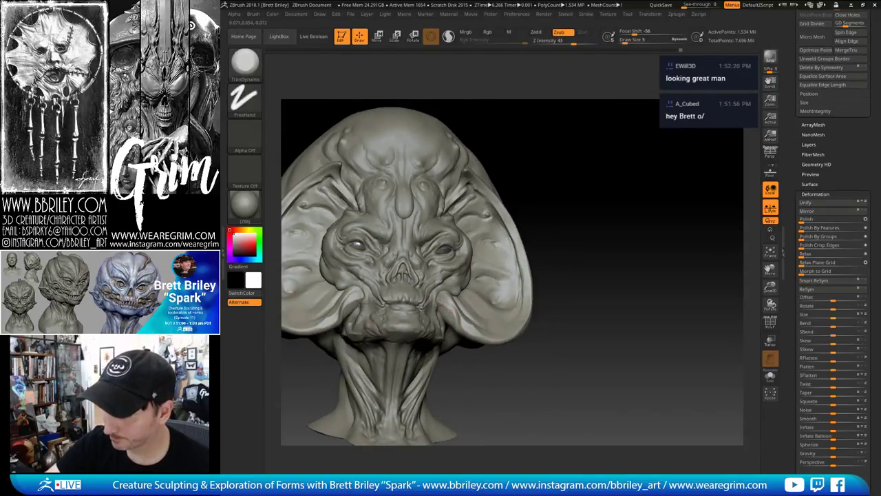
{"action": "mouse_move", "coordinate": [547, 191]}
{"action": "left_mouse_down"}
{"action": "mouse_move", "coordinate": [557, 181]}
{"action": "mouse_move", "coordinate": [553, 161]}
{"action": "left_mouse_up"}
{"action": "left_click_drag", "start_coordinate": [477, 284], "coordinate": [488, 268], "text": "shift"}
{"action": "mouse_move", "coordinate": [551, 215]}
{"action": "left_mouse_down"}
{"action": "mouse_move", "coordinate": [549, 187]}
{"action": "mouse_move", "coordinate": [451, 316]}
{"action": "left_mouse_up"}
{"action": "key", "text": "shift"}
Swell the ear lobe fold beside the mouth corner with the Inflate brush at draw size 3
{"action": "key", "text": "b"}
{"action": "key", "text": "i"}
{"action": "key", "text": "n"}
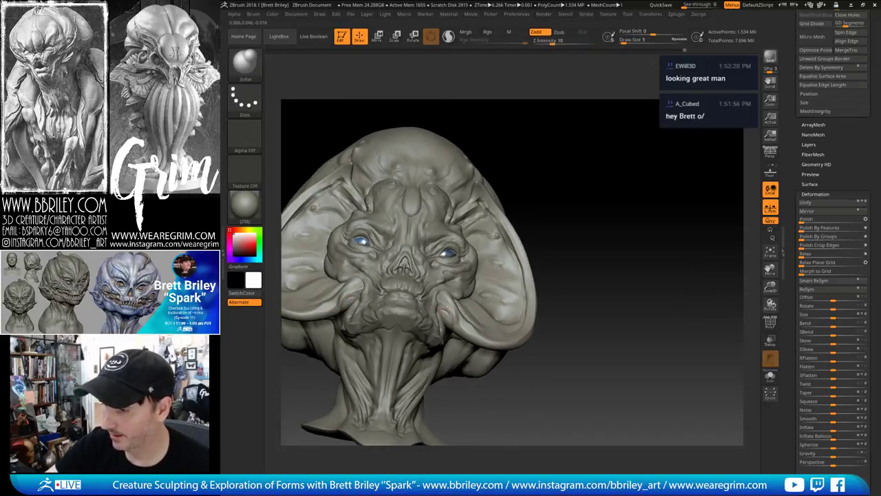
{"action": "mouse_move", "coordinate": [580, 180]}
{"action": "left_mouse_down"}
{"action": "mouse_move", "coordinate": [611, 169]}
{"action": "mouse_move", "coordinate": [659, 187]}
{"action": "mouse_move", "coordinate": [650, 190]}
{"action": "left_mouse_up"}
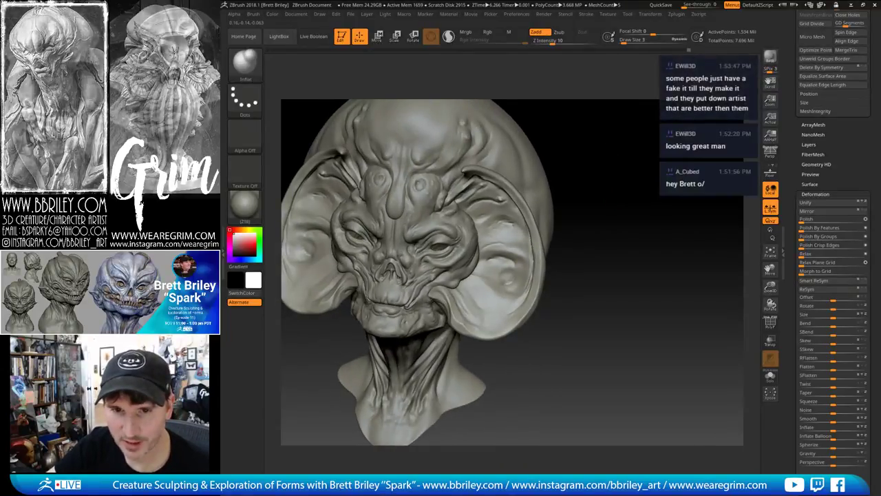
{"action": "mouse_move", "coordinate": [651, 190]}
{"action": "left_mouse_down"}
{"action": "mouse_move", "coordinate": [644, 177]}
{"action": "mouse_move", "coordinate": [634, 183]}
{"action": "left_mouse_up"}
Flatten the lobe fold beside the jaw and the lower ear with the TrimDynamic brush at draw size 4
{"action": "key", "text": "b"}
{"action": "key", "text": "t"}
{"action": "key", "text": "d"}
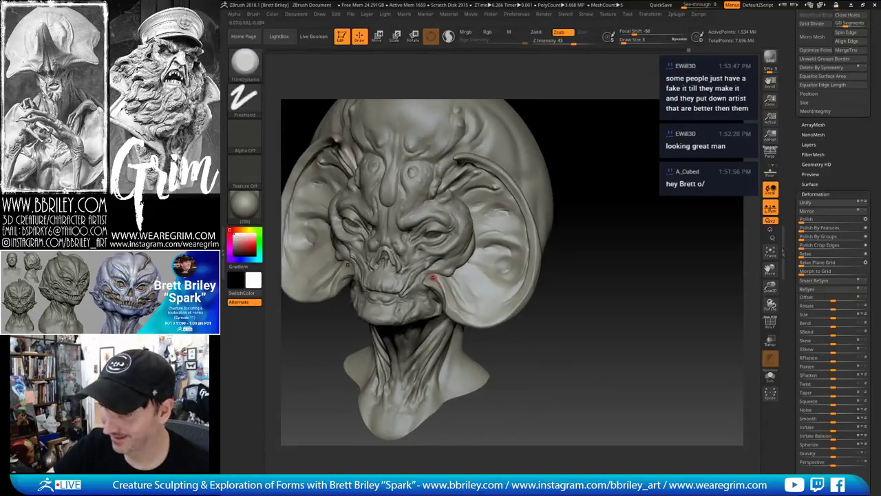
{"action": "key", "text": "s"}
{"action": "left_click", "coordinate": [435, 279]}
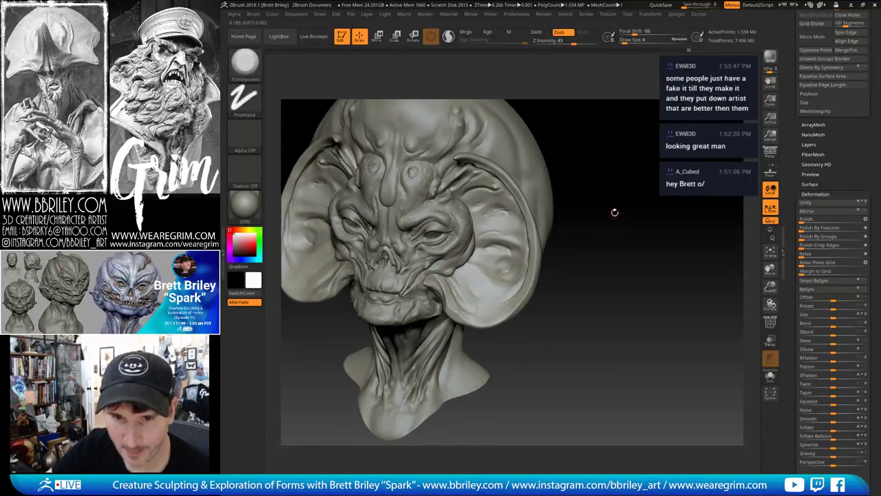
{"action": "mouse_move", "coordinate": [615, 212]}
{"action": "left_mouse_down"}
{"action": "mouse_move", "coordinate": [657, 193]}
{"action": "mouse_move", "coordinate": [430, 269]}
{"action": "left_mouse_up"}
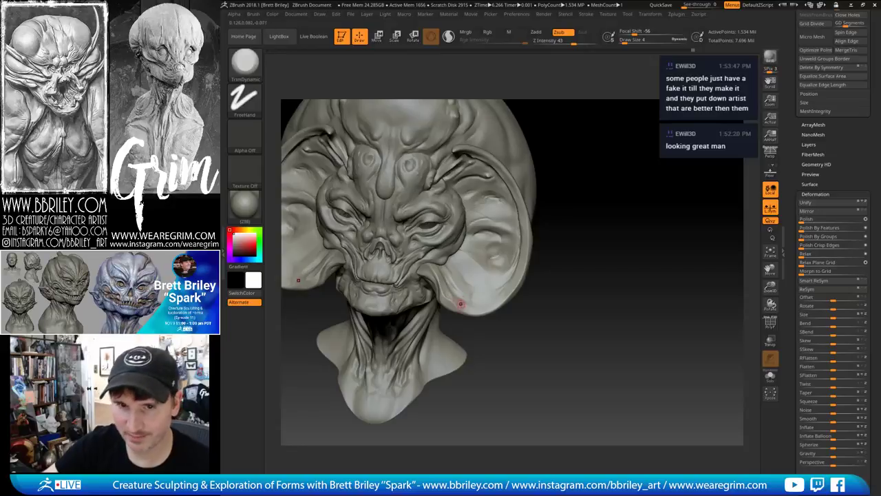
{"action": "left_click_drag", "start_coordinate": [587, 256], "coordinate": [463, 311]}
{"action": "mouse_move", "coordinate": [585, 212]}
{"action": "left_mouse_down"}
{"action": "mouse_move", "coordinate": [502, 215]}
{"action": "mouse_move", "coordinate": [475, 264]}
{"action": "left_mouse_up"}
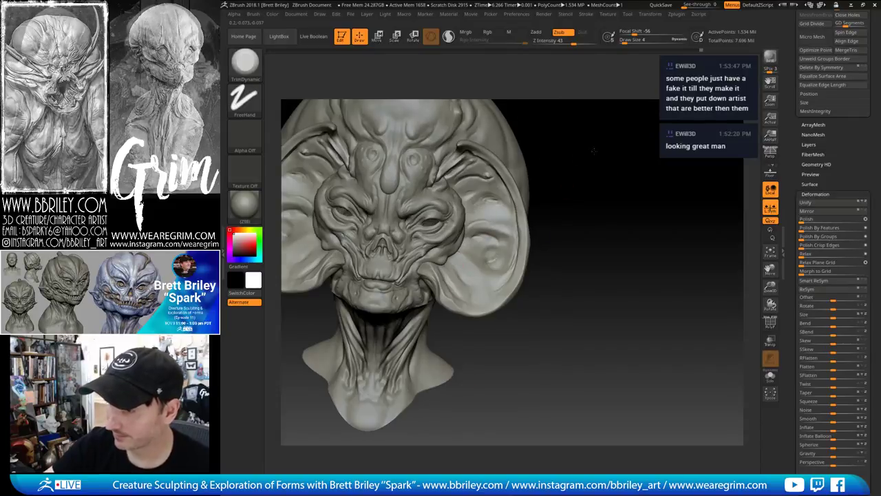
Trim the ear's inner surface and upper outer rim with TrimDynamic, enlarging the draw size to 8
{"action": "left_click_drag", "start_coordinate": [594, 149], "coordinate": [517, 155]}
{"action": "left_click_drag", "start_coordinate": [600, 129], "coordinate": [671, 134]}
{"action": "key", "text": "alt"}
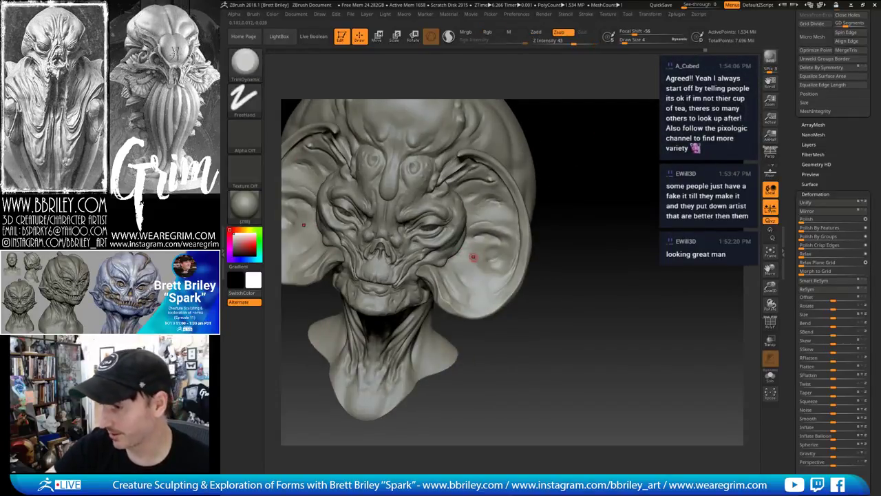
{"action": "mouse_move", "coordinate": [592, 167]}
{"action": "left_mouse_down"}
{"action": "mouse_move", "coordinate": [619, 165]}
{"action": "mouse_move", "coordinate": [605, 165]}
{"action": "left_mouse_up"}
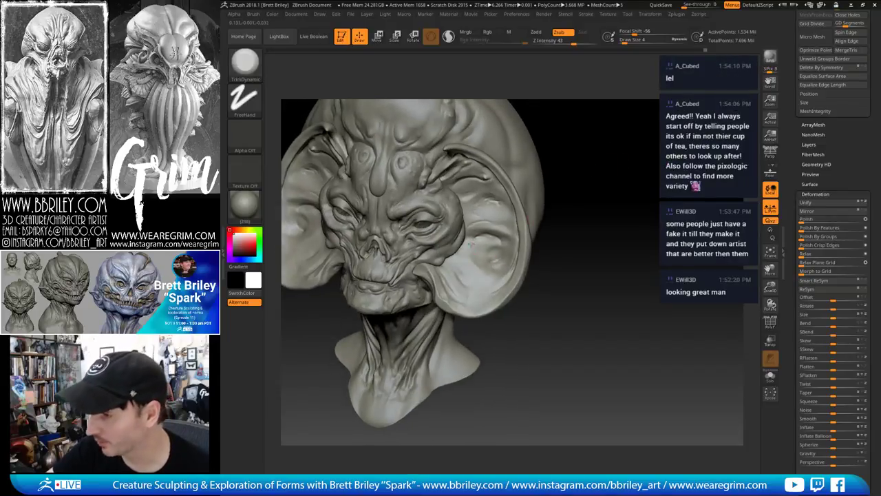
{"action": "left_click_drag", "start_coordinate": [545, 192], "coordinate": [583, 194]}
{"action": "left_click_drag", "start_coordinate": [494, 232], "coordinate": [515, 197]}
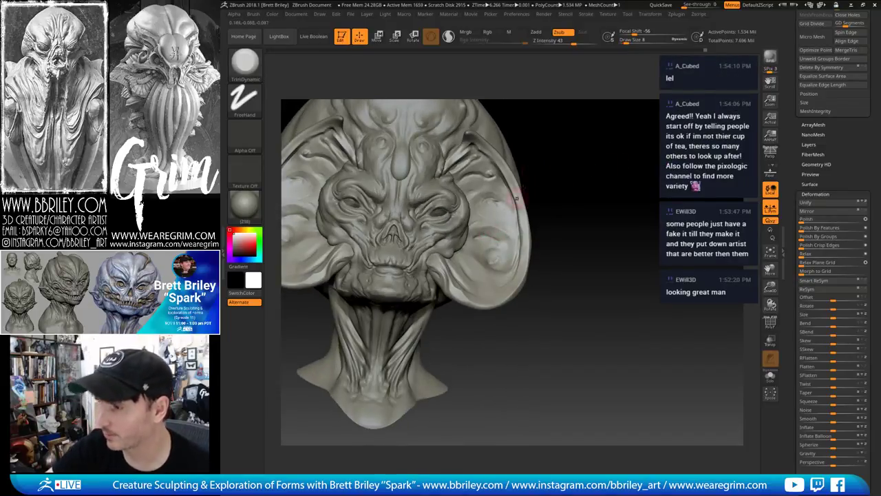
Subdivide the mesh that carries the ears twice for finer detail
{"action": "mouse_move", "coordinate": [632, 172]}
{"action": "left_mouse_down"}
{"action": "mouse_move", "coordinate": [597, 173]}
{"action": "mouse_move", "coordinate": [643, 197]}
{"action": "mouse_move", "coordinate": [609, 197]}
{"action": "mouse_move", "coordinate": [630, 202]}
{"action": "left_mouse_up"}
{"action": "key", "text": "ctrl+d"}
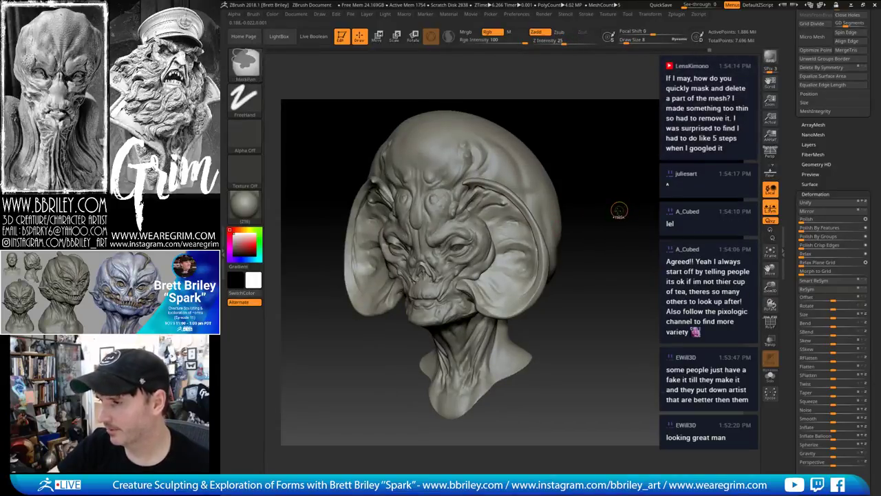
{"action": "key", "text": "ctrl+d"}
{"action": "left_click_drag", "start_coordinate": [618, 199], "coordinate": [625, 182]}
{"action": "left_click_drag", "start_coordinate": [624, 182], "coordinate": [631, 210], "text": "alt"}
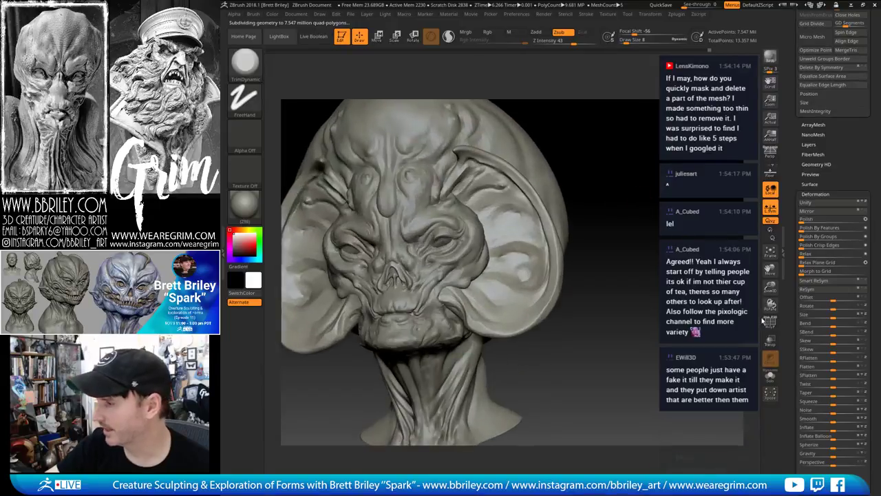
Examine the ear mesh's wireframe and polygroups, both isolated and together with the whole bust
{"action": "left_click", "coordinate": [770, 322]}
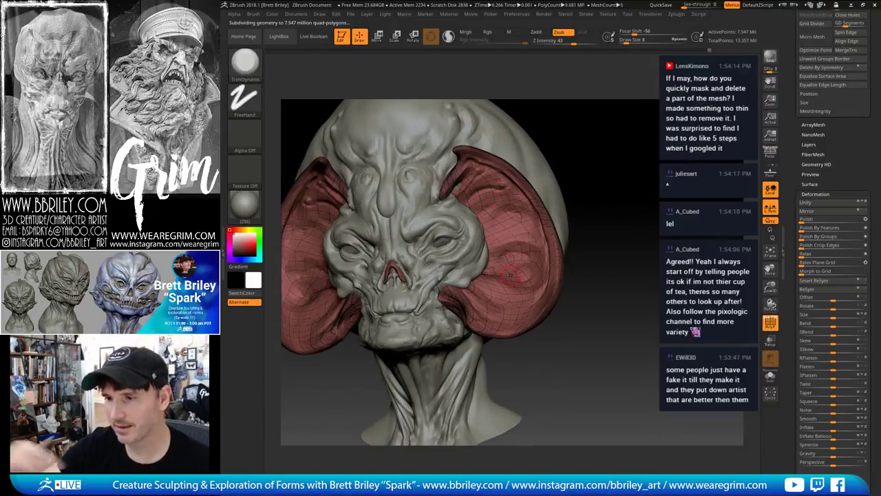
{"action": "left_click", "coordinate": [769, 375]}
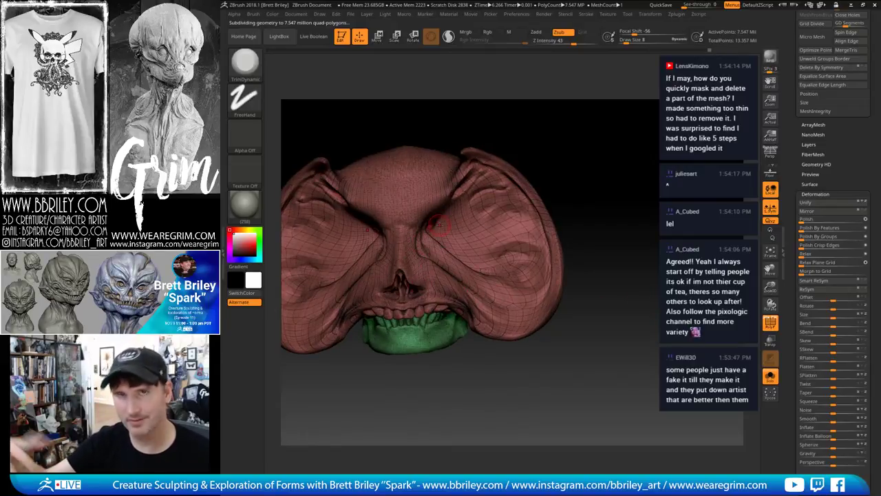
{"action": "left_click", "coordinate": [770, 375]}
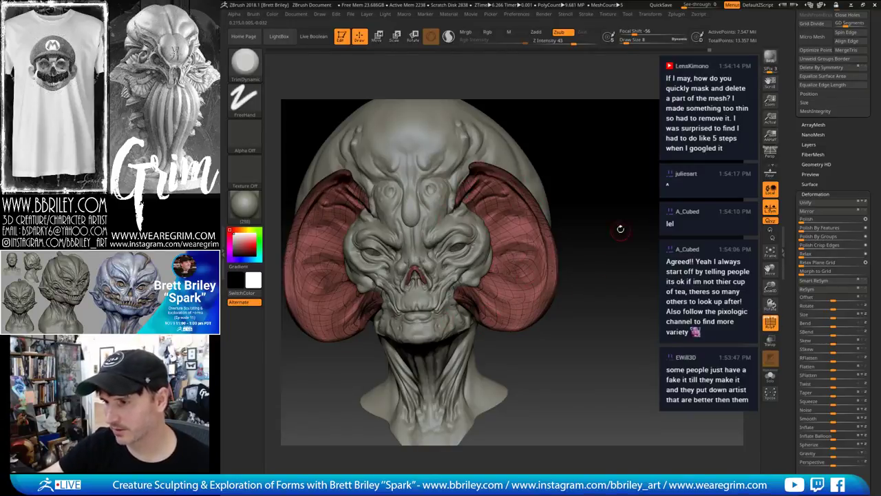
{"action": "mouse_move", "coordinate": [620, 229]}
{"action": "left_mouse_down"}
{"action": "mouse_move", "coordinate": [551, 234]}
{"action": "mouse_move", "coordinate": [490, 204]}
{"action": "mouse_move", "coordinate": [448, 139]}
{"action": "mouse_move", "coordinate": [503, 332]}
{"action": "left_mouse_up"}
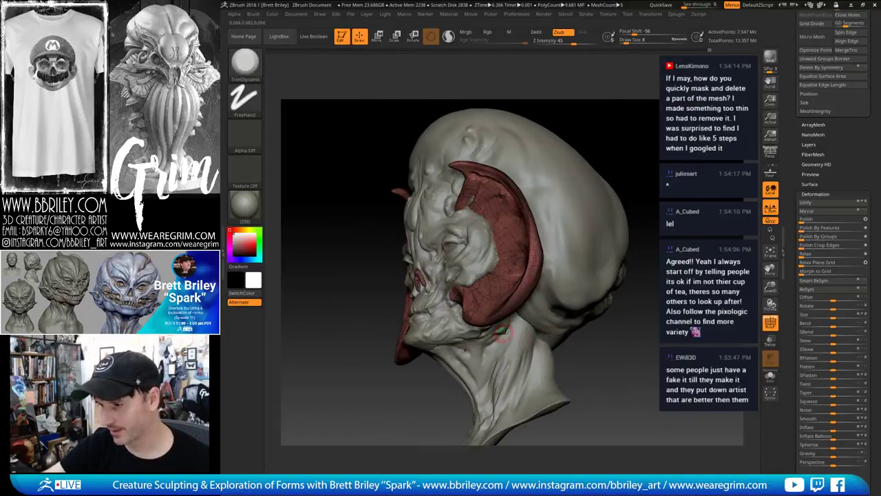
{"action": "left_click_drag", "start_coordinate": [651, 330], "coordinate": [621, 267]}
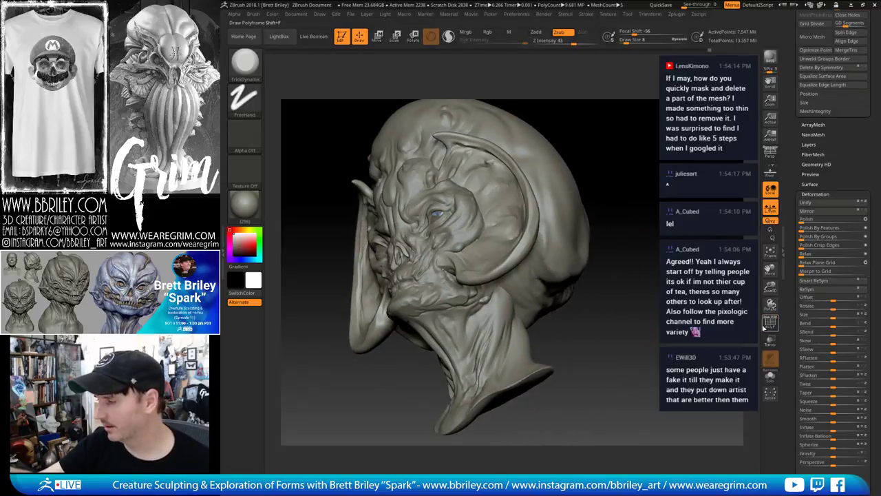
Isolate the skull with its polygroups shown, mask the lower jaw polygroup, and bring back the whole bust
{"action": "left_click", "coordinate": [766, 326]}
{"action": "left_click_drag", "start_coordinate": [709, 338], "coordinate": [740, 354]}
{"action": "left_click", "coordinate": [770, 375]}
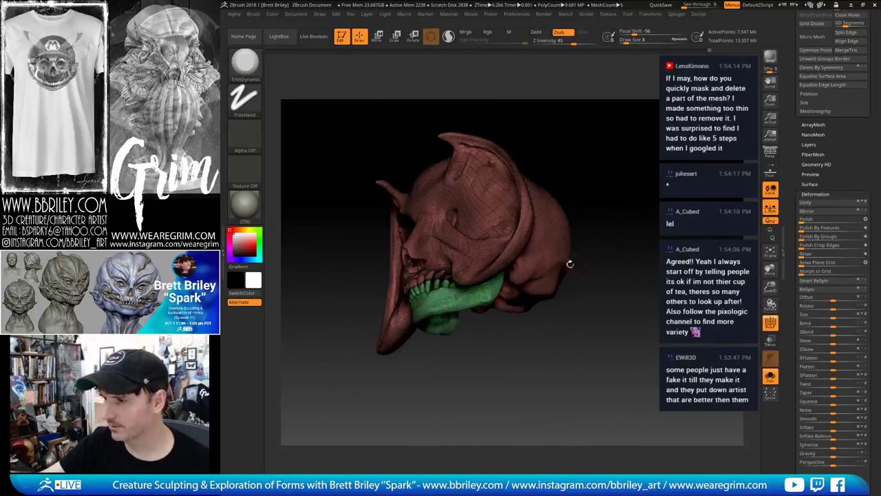
{"action": "left_click_drag", "start_coordinate": [597, 174], "coordinate": [328, 406], "text": "ctrl"}
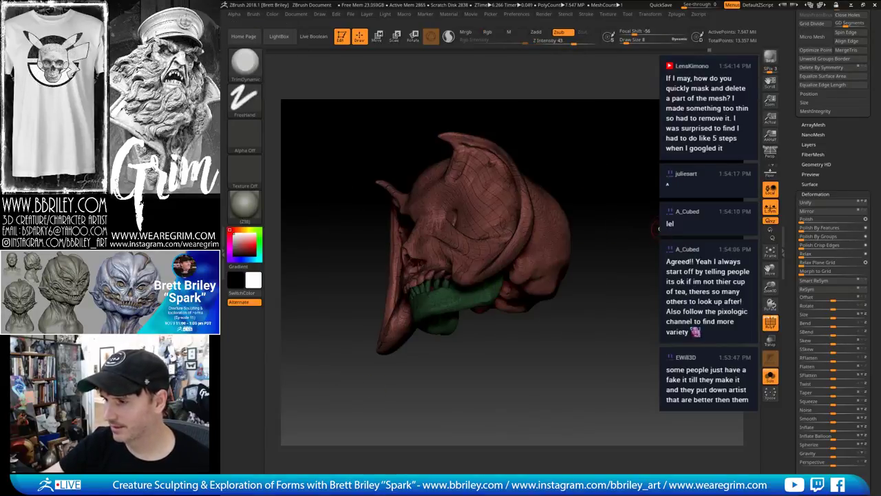
{"action": "left_click", "coordinate": [770, 375]}
{"action": "left_click_drag", "start_coordinate": [620, 327], "coordinate": [559, 303]}
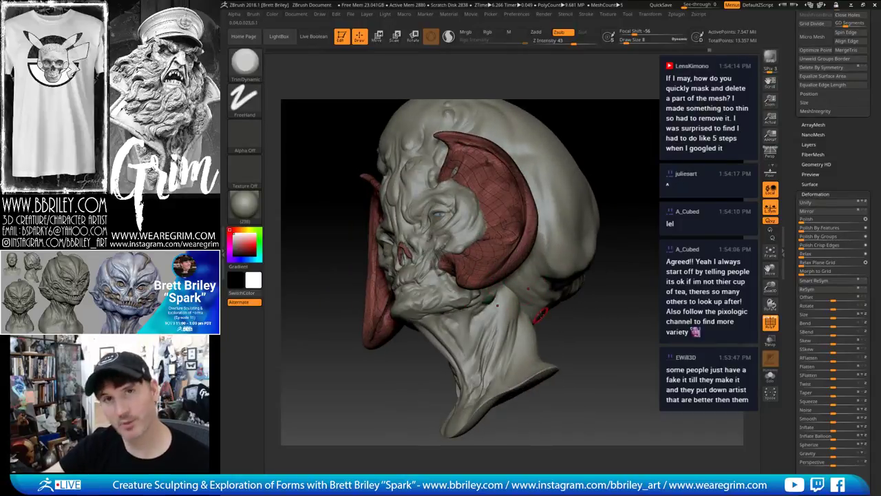
Invert the mask to free the lower jaw and reshape its protruding rear corner with the Move brush
{"action": "key", "text": "shift+f"}
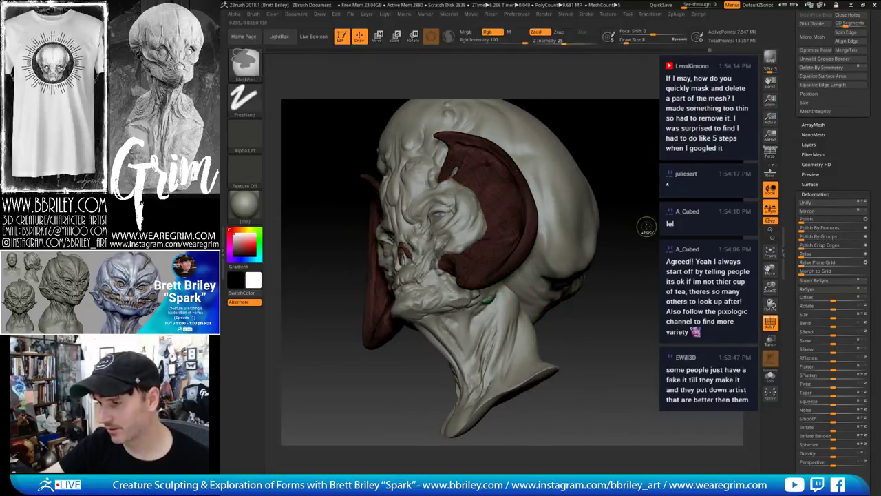
{"action": "left_click_drag", "start_coordinate": [647, 218], "coordinate": [642, 165]}
{"action": "key", "text": "b"}
{"action": "key", "text": "m"}
{"action": "key", "text": "v"}
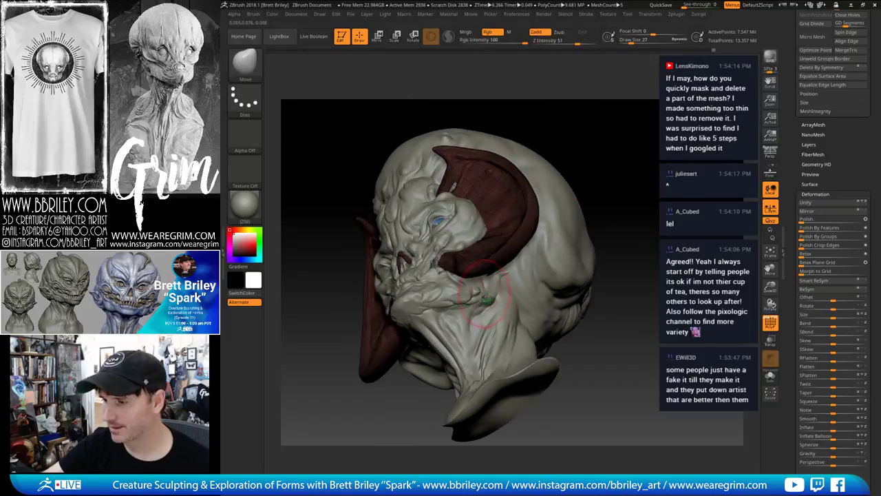
{"action": "left_click_drag", "start_coordinate": [598, 200], "coordinate": [594, 139]}
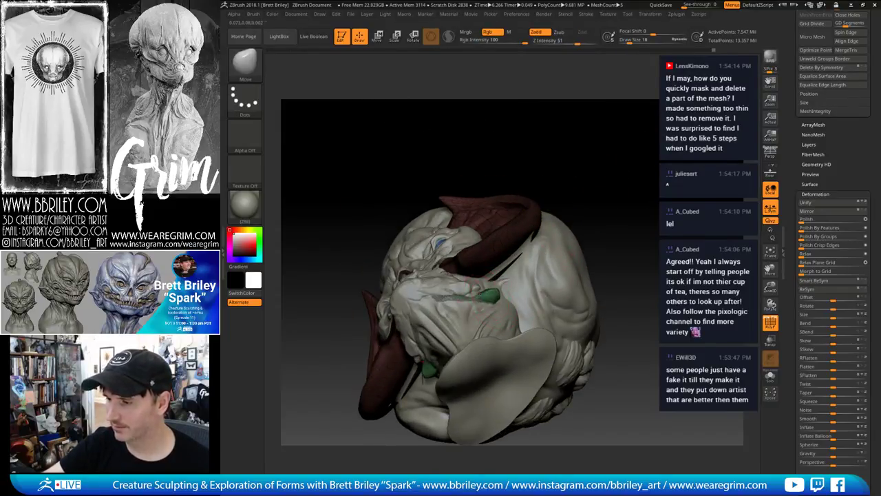
{"action": "mouse_move", "coordinate": [485, 295]}
{"action": "right_mouse_down"}
{"action": "mouse_move", "coordinate": [495, 279]}
{"action": "mouse_move", "coordinate": [533, 265]}
{"action": "mouse_move", "coordinate": [554, 268]}
{"action": "mouse_move", "coordinate": [579, 291]}
{"action": "right_mouse_up"}
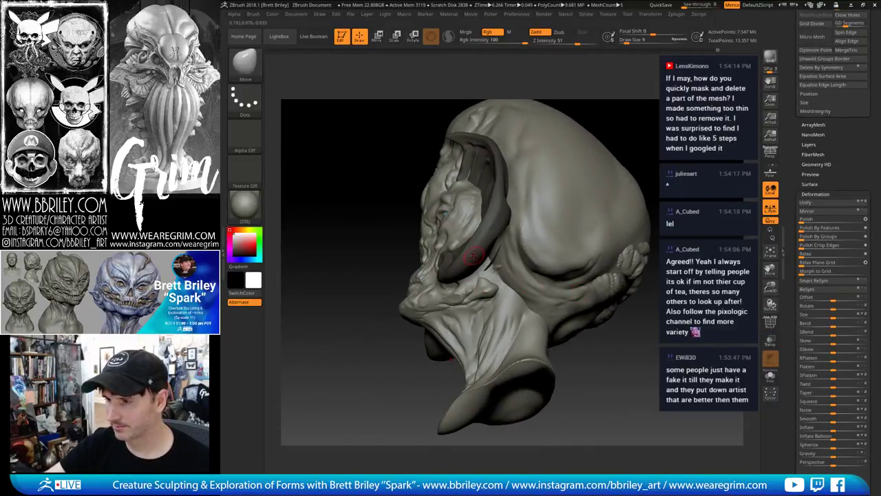
{"action": "left_click_drag", "start_coordinate": [629, 132], "coordinate": [614, 141]}
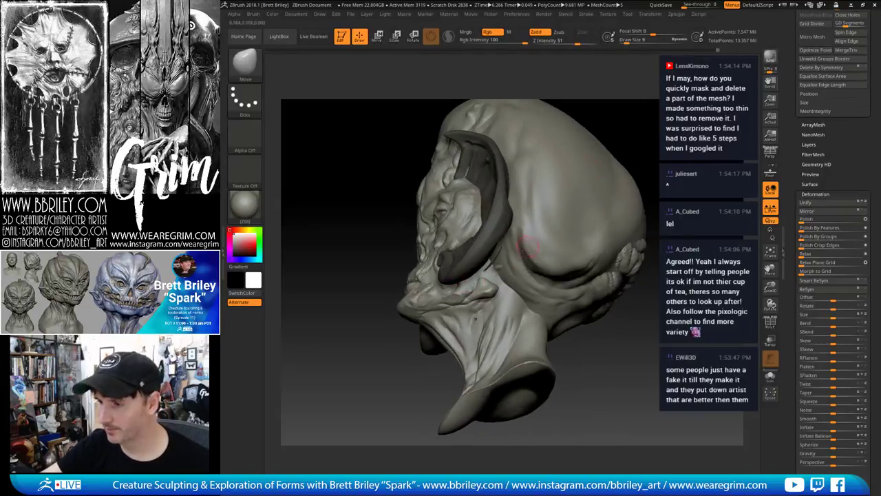
{"action": "key", "text": "b"}
{"action": "key", "text": "s"}
{"action": "key", "text": "t"}
{"action": "key", "text": "s"}
{"action": "left_click", "coordinate": [472, 284], "text": "alt"}
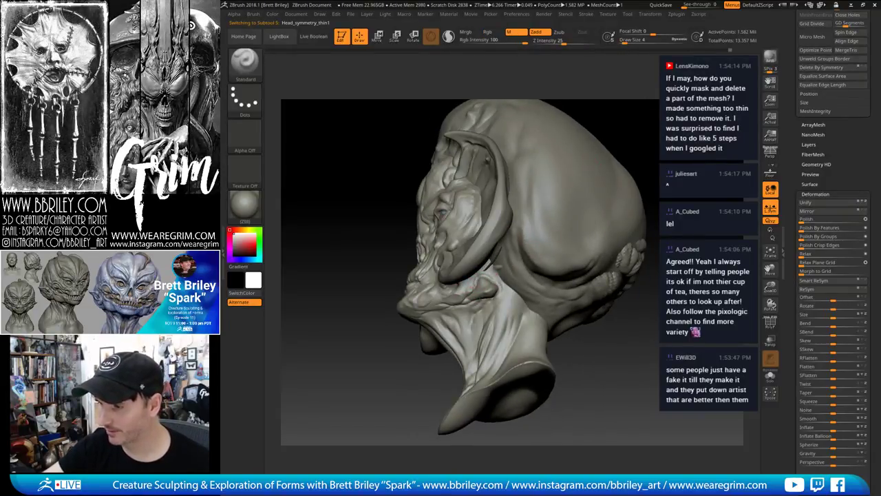
{"action": "mouse_move", "coordinate": [472, 284]}
{"action": "right_mouse_down"}
{"action": "mouse_move", "coordinate": [529, 280]}
{"action": "mouse_move", "coordinate": [538, 267]}
{"action": "mouse_move", "coordinate": [488, 290]}
{"action": "mouse_move", "coordinate": [586, 142]}
{"action": "mouse_move", "coordinate": [475, 292]}
{"action": "mouse_move", "coordinate": [555, 289]}
{"action": "mouse_move", "coordinate": [575, 265]}
{"action": "right_mouse_up"}
Make the skull mesh active and nudge the protruding rear corner of its jaw with the Move brush
{"action": "left_click", "coordinate": [483, 292], "text": "alt"}
{"action": "key", "text": "b"}
{"action": "key", "text": "t"}
{"action": "key", "text": "d"}
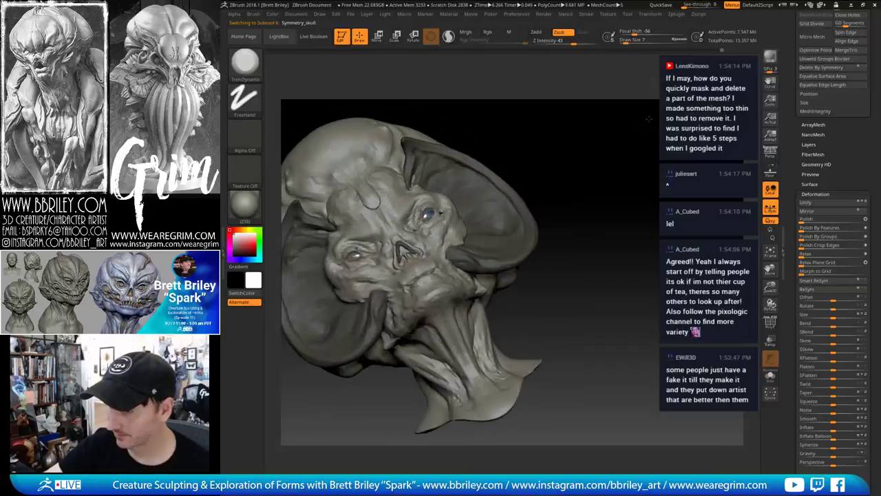
{"action": "key", "text": "b"}
{"action": "key", "text": "m"}
{"action": "key", "text": "v"}
{"action": "key", "text": "s"}
{"action": "left_click_drag", "start_coordinate": [477, 279], "coordinate": [473, 279]}
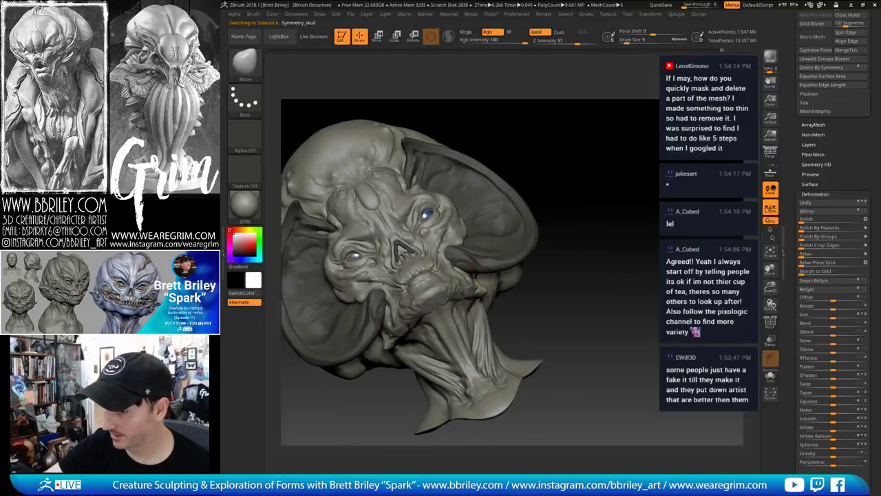
Isolate the skull and smooth down the tall spike at the rear of the lower jaw with a larger brush
{"action": "mouse_move", "coordinate": [614, 156]}
{"action": "right_mouse_down"}
{"action": "mouse_move", "coordinate": [624, 126]}
{"action": "mouse_move", "coordinate": [505, 259]}
{"action": "right_mouse_up"}
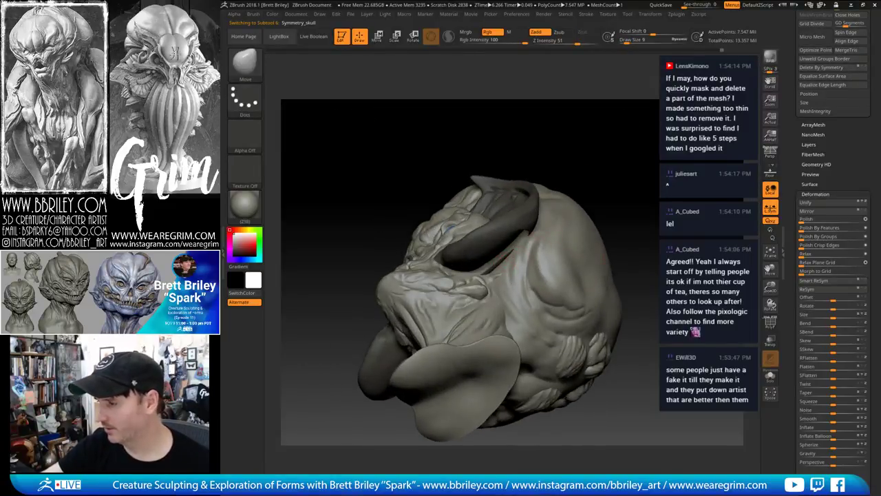
{"action": "left_click", "coordinate": [771, 377]}
{"action": "right_click_drag", "start_coordinate": [630, 344], "coordinate": [564, 275]}
{"action": "right_click_drag", "start_coordinate": [564, 275], "coordinate": [521, 258], "text": "ctrl"}
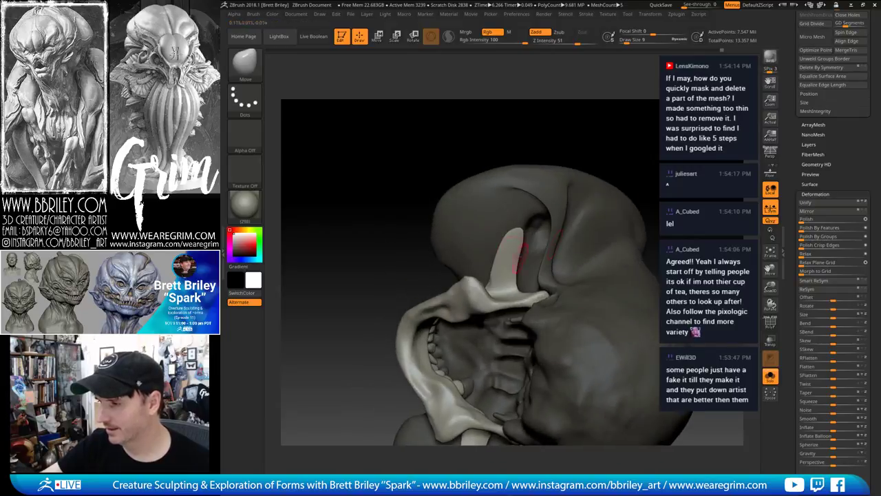
{"action": "key", "text": "bracketright"}
{"action": "key", "text": "bracketright"}
{"action": "key", "text": "bracketright"}
{"action": "key", "text": "bracketright"}
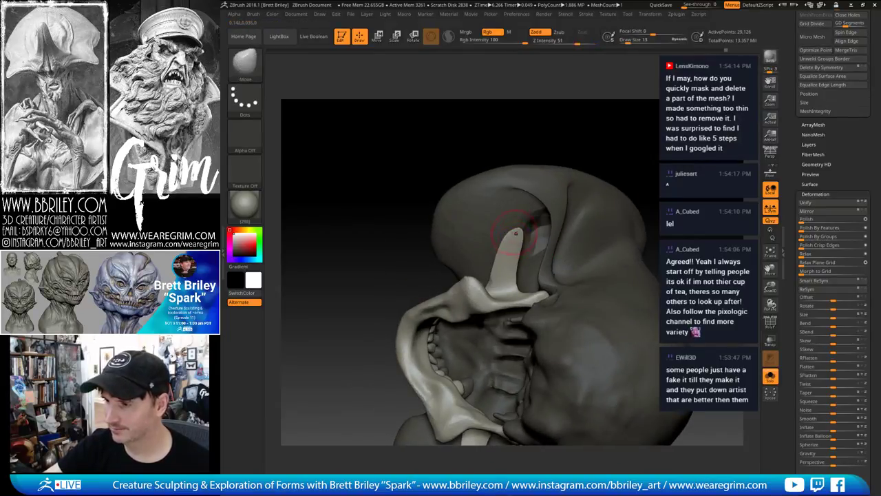
{"action": "left_click_drag", "start_coordinate": [515, 232], "coordinate": [506, 265], "text": "shift"}
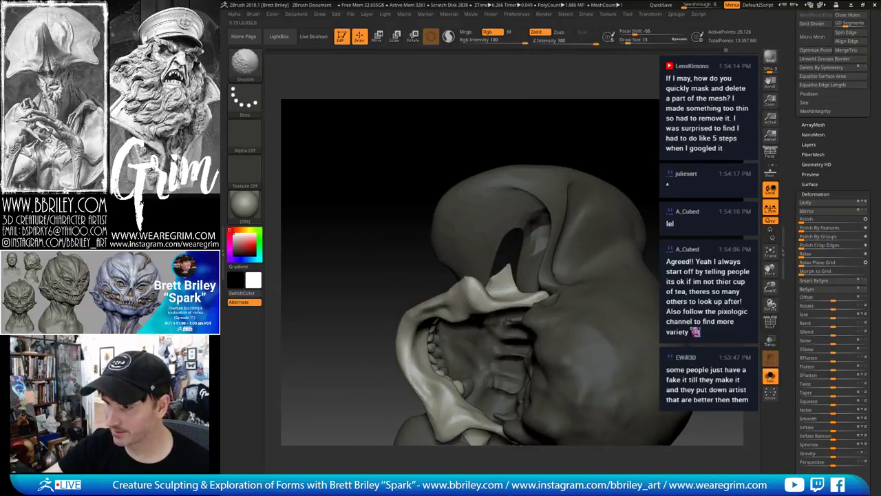
Smooth the remaining stub at the rear of the lower jaw until it blends into the jawbone
{"action": "right_click_drag", "start_coordinate": [573, 196], "coordinate": [568, 157]}
{"action": "left_click_drag", "start_coordinate": [513, 263], "coordinate": [505, 270], "text": "shift"}
{"action": "key", "text": "s"}
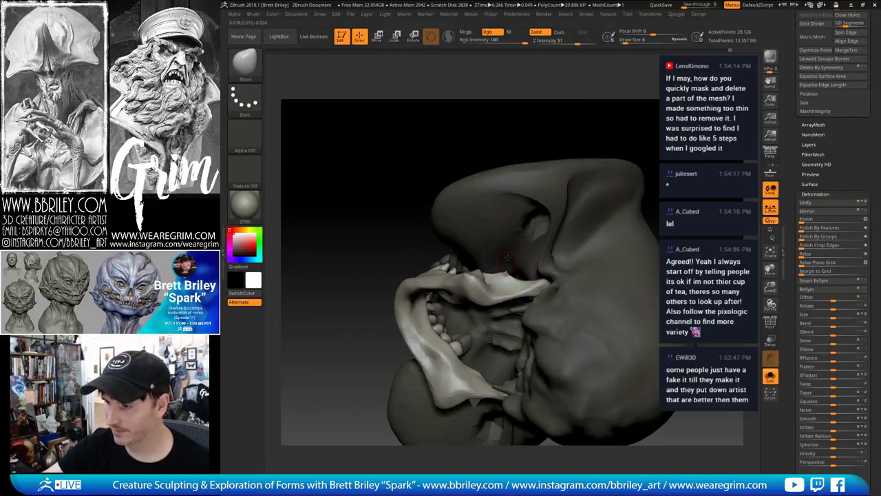
{"action": "right_click_drag", "start_coordinate": [507, 258], "coordinate": [504, 274]}
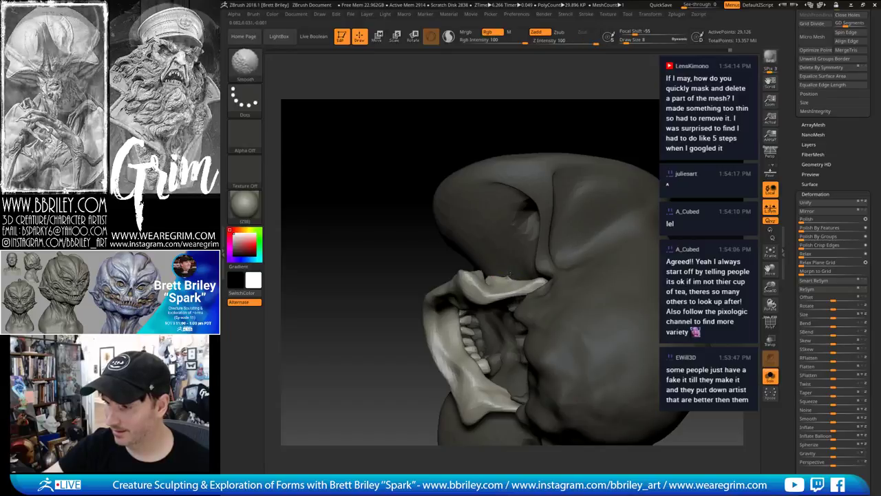
{"action": "left_click_drag", "start_coordinate": [508, 276], "coordinate": [493, 278], "text": "shift"}
Bring back the whole bust, clear the mask around the jaw and return the mesh to a higher subdivision level
{"action": "left_click_drag", "start_coordinate": [635, 112], "coordinate": [593, 131]}
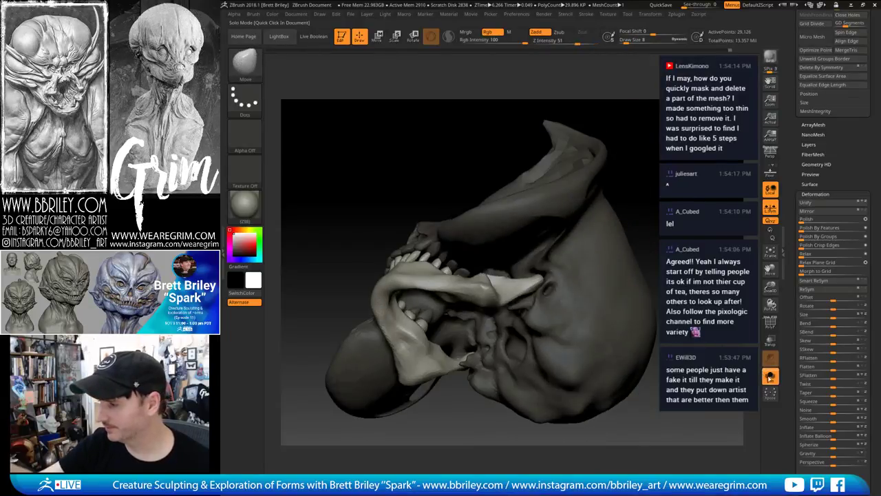
{"action": "left_click", "coordinate": [770, 377]}
{"action": "left_click_drag", "start_coordinate": [716, 181], "coordinate": [721, 199]}
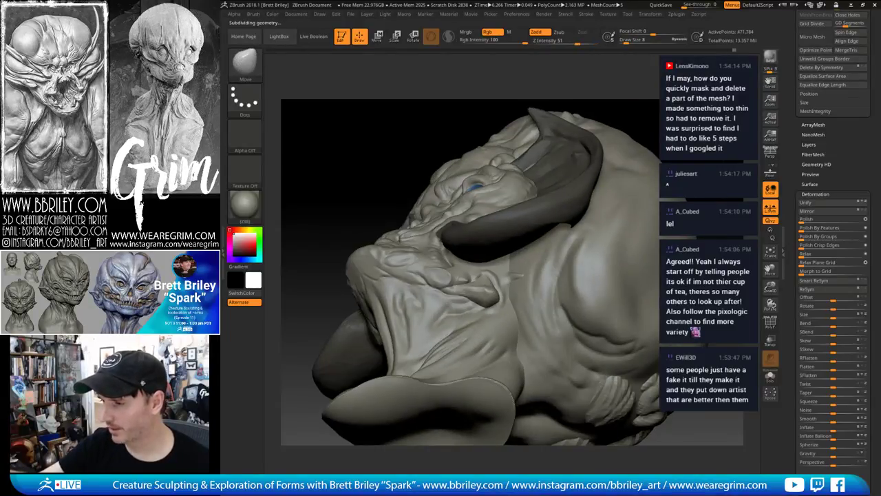
{"action": "right_click_drag", "start_coordinate": [719, 199], "coordinate": [647, 187], "text": "shift"}
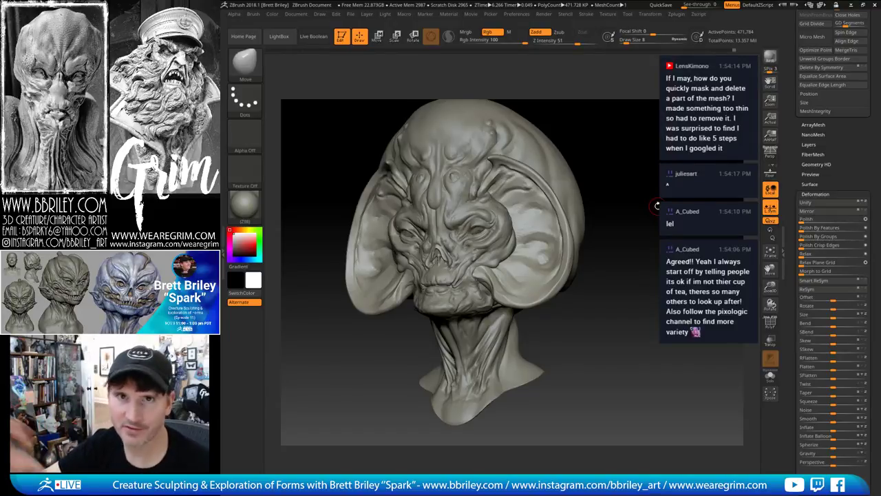
Plane the outer rim and back edge of the ear frill with the TrimDynamic brush
{"action": "mouse_move", "coordinate": [662, 162]}
{"action": "left_mouse_down"}
{"action": "mouse_move", "coordinate": [696, 166]}
{"action": "mouse_move", "coordinate": [697, 187]}
{"action": "mouse_move", "coordinate": [667, 198]}
{"action": "left_mouse_up"}
{"action": "mouse_move", "coordinate": [463, 196]}
{"action": "left_mouse_down"}
{"action": "mouse_move", "coordinate": [482, 199]}
{"action": "mouse_move", "coordinate": [531, 270]}
{"action": "left_mouse_up"}
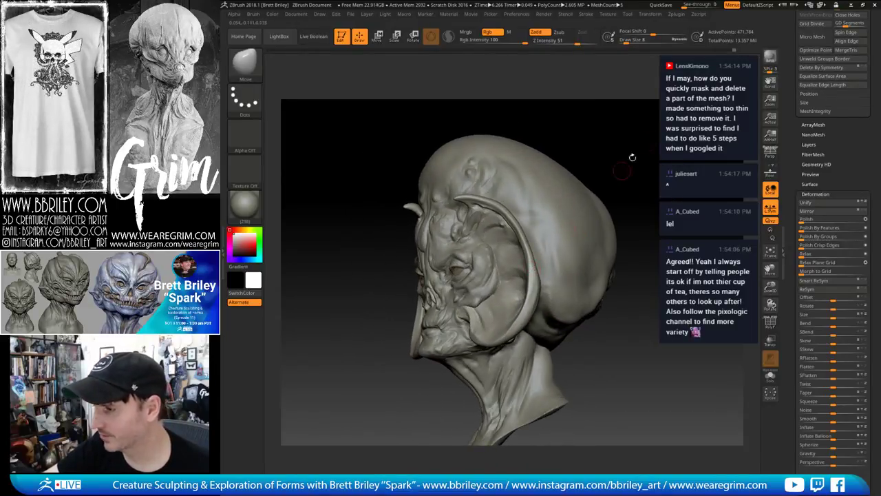
{"action": "left_click_drag", "start_coordinate": [631, 158], "coordinate": [585, 165]}
{"action": "key", "text": "b"}
{"action": "key", "text": "t"}
{"action": "key", "text": "d"}
{"action": "left_click_drag", "start_coordinate": [532, 268], "coordinate": [533, 284]}
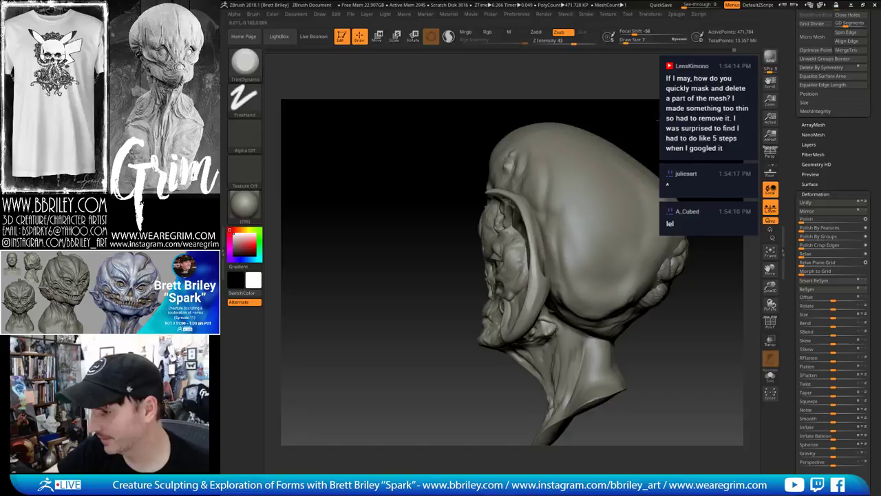
{"action": "left_click_drag", "start_coordinate": [658, 121], "coordinate": [625, 111]}
{"action": "left_click_drag", "start_coordinate": [475, 227], "coordinate": [444, 196]}
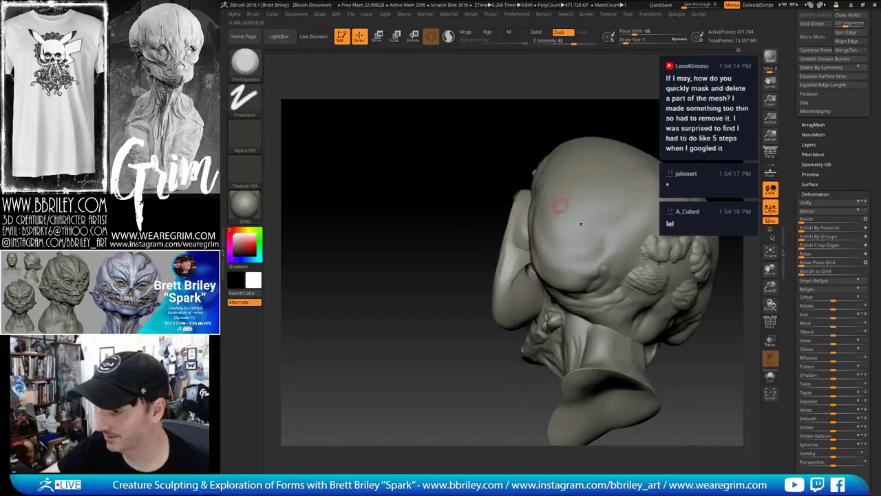
{"action": "left_click_drag", "start_coordinate": [475, 248], "coordinate": [429, 209]}
Thicken the back of the ear frill where it meets the head with the Inflate brush and smooth it
{"action": "key", "text": "b"}
{"action": "key", "text": "i"}
{"action": "key", "text": "n"}
{"action": "left_click_drag", "start_coordinate": [532, 202], "coordinate": [606, 201]}
{"action": "key", "text": "s"}
{"action": "left_click_drag", "start_coordinate": [521, 267], "coordinate": [524, 267]}
{"action": "left_click_drag", "start_coordinate": [549, 234], "coordinate": [561, 226]}
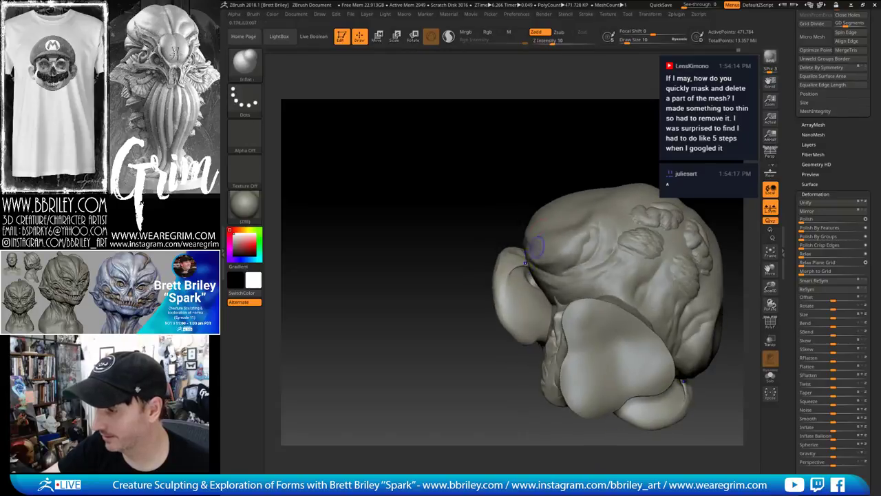
{"action": "key", "text": "shift"}
{"action": "left_click_drag", "start_coordinate": [475, 254], "coordinate": [478, 277]}
{"action": "left_click_drag", "start_coordinate": [530, 304], "coordinate": [524, 305]}
Flatten the back of the ear frill into cleaner planes with the TrimDynamic brush, working from the rear and side
{"action": "key", "text": "b"}
{"action": "key", "text": "t"}
{"action": "key", "text": "d"}
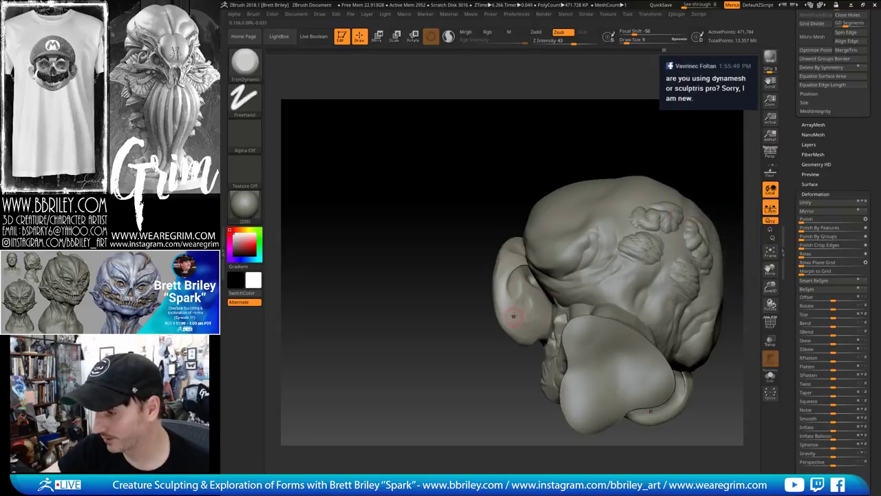
{"action": "left_click_drag", "start_coordinate": [476, 178], "coordinate": [546, 181]}
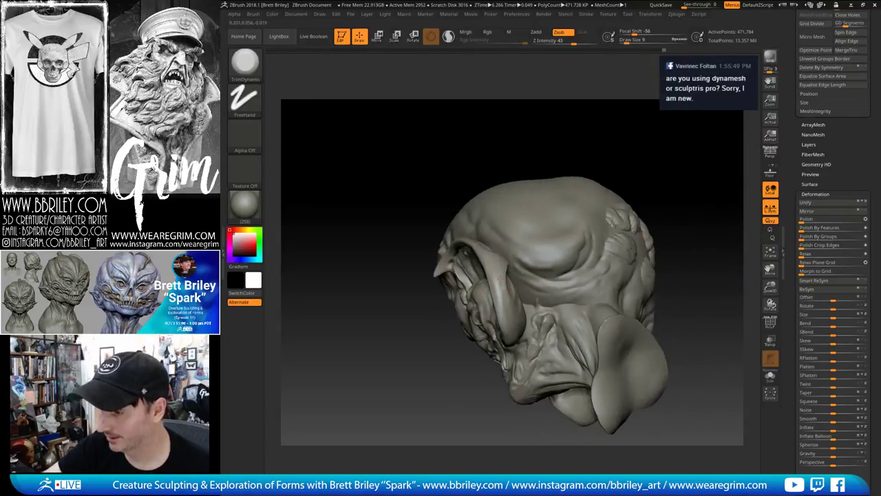
{"action": "left_click_drag", "start_coordinate": [501, 292], "coordinate": [505, 285]}
{"action": "mouse_move", "coordinate": [632, 148]}
{"action": "left_mouse_down"}
{"action": "mouse_move", "coordinate": [657, 124]}
{"action": "mouse_move", "coordinate": [590, 135]}
{"action": "left_mouse_up"}
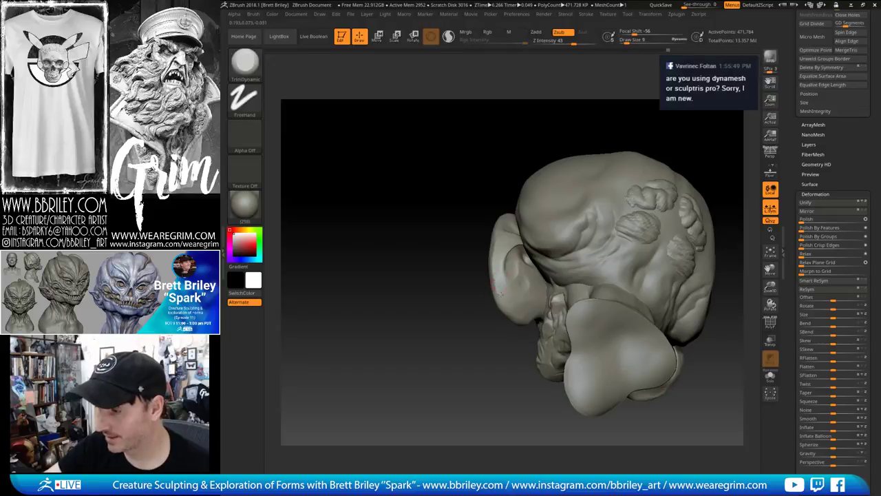
{"action": "mouse_move", "coordinate": [502, 153]}
{"action": "left_mouse_down"}
{"action": "mouse_move", "coordinate": [609, 193]}
{"action": "mouse_move", "coordinate": [597, 203]}
{"action": "left_mouse_up"}
{"action": "left_click_drag", "start_coordinate": [513, 291], "coordinate": [517, 283]}
{"action": "mouse_move", "coordinate": [517, 231]}
{"action": "left_mouse_down"}
{"action": "mouse_move", "coordinate": [506, 255]}
{"action": "mouse_move", "coordinate": [658, 173]}
{"action": "mouse_move", "coordinate": [537, 203]}
{"action": "mouse_move", "coordinate": [520, 223]}
{"action": "mouse_move", "coordinate": [571, 191]}
{"action": "mouse_move", "coordinate": [640, 191]}
{"action": "mouse_move", "coordinate": [565, 232]}
{"action": "left_mouse_up"}
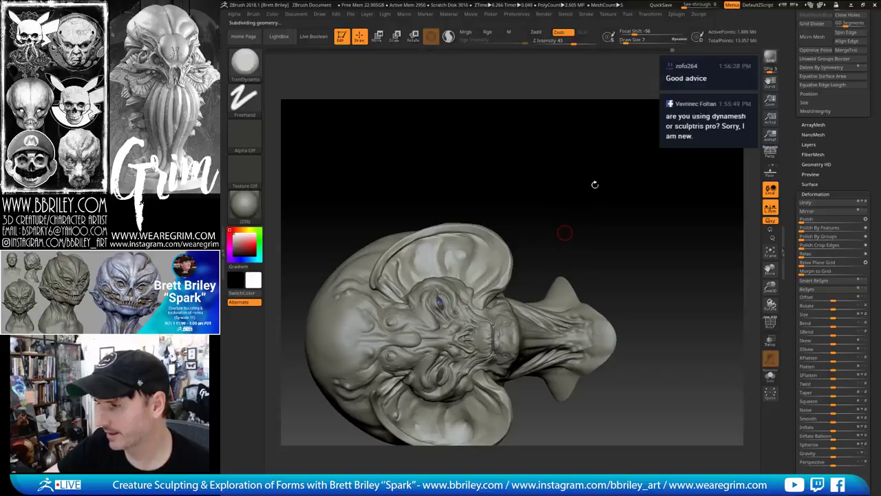
Plane and smooth the lower tip of the ear frill beside the cheek at the highest subdivision level
{"action": "left_click_drag", "start_coordinate": [594, 185], "coordinate": [569, 210]}
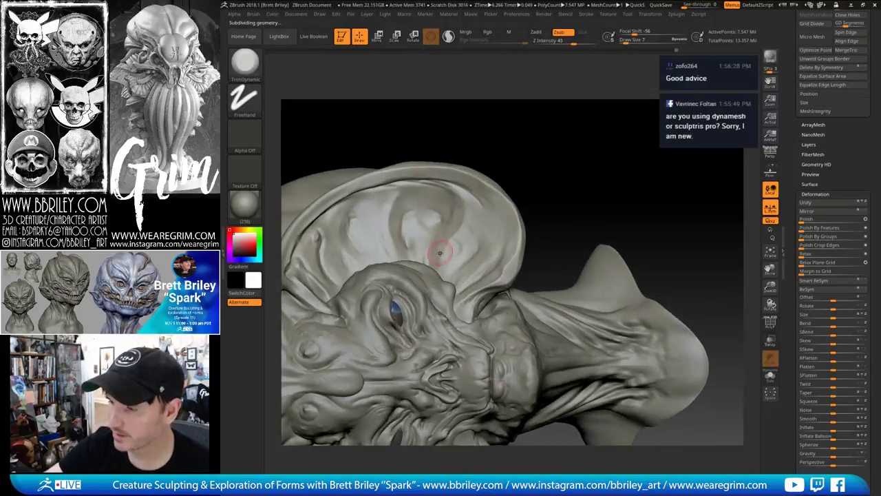
{"action": "left_click_drag", "start_coordinate": [590, 167], "coordinate": [645, 121], "text": "alt"}
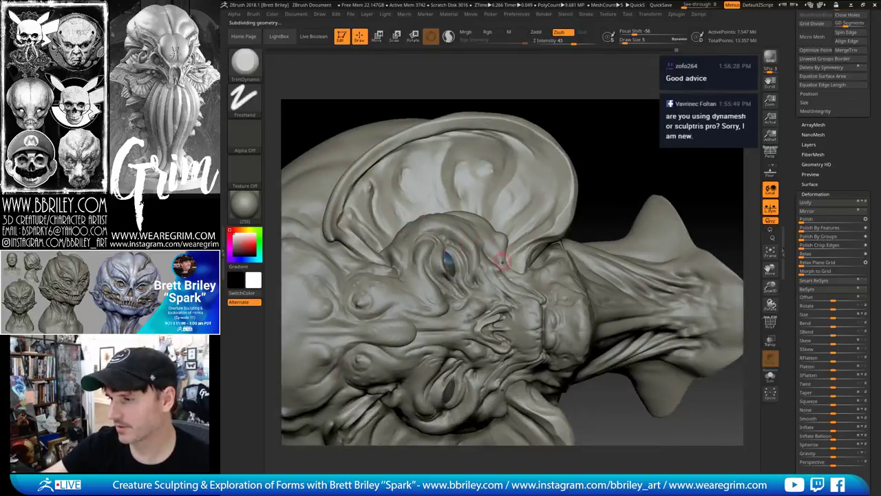
{"action": "mouse_move", "coordinate": [619, 97]}
{"action": "left_mouse_down"}
{"action": "mouse_move", "coordinate": [616, 134]}
{"action": "mouse_move", "coordinate": [597, 123]}
{"action": "mouse_move", "coordinate": [520, 244]}
{"action": "left_mouse_up"}
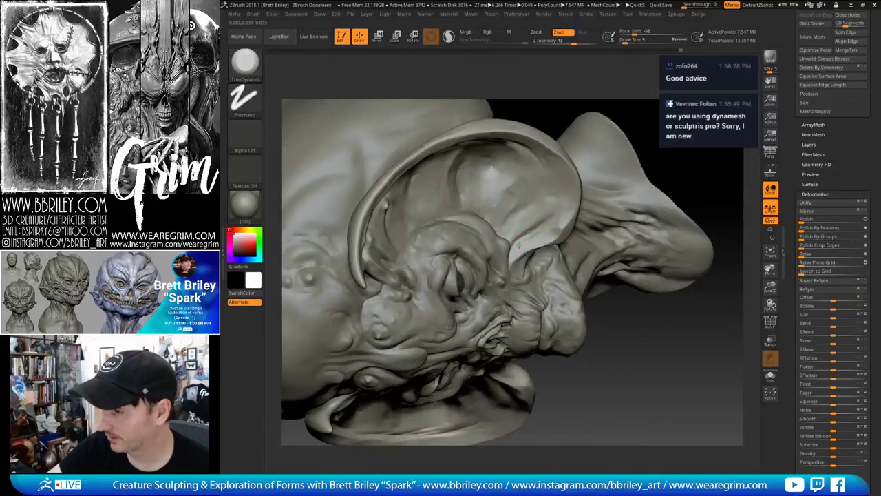
{"action": "left_click_drag", "start_coordinate": [616, 358], "coordinate": [612, 296]}
{"action": "left_click_drag", "start_coordinate": [528, 235], "coordinate": [519, 258], "text": "shift"}
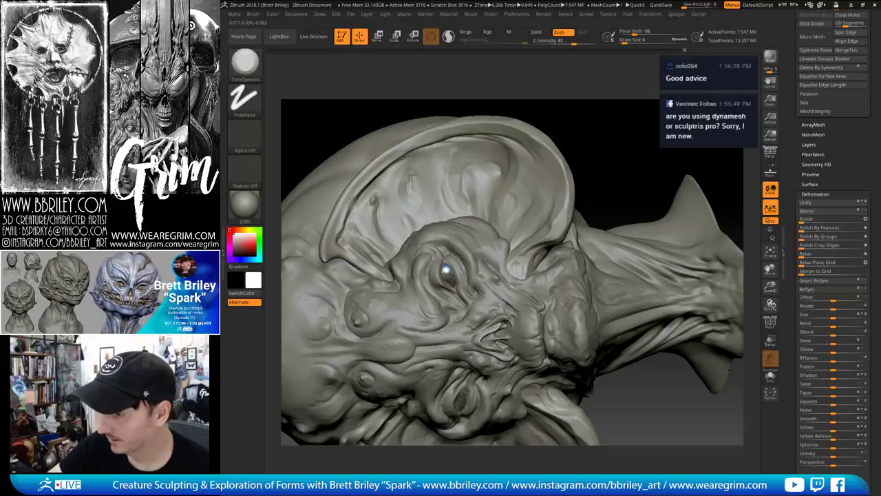
Refine the small pocket where the ear frill's lower tip meets the cheek using fine Clay, DamStandard and TrimDynamic brushes, and smooth it
{"action": "key", "text": "b"}
{"action": "key", "text": "c"}
{"action": "key", "text": "l"}
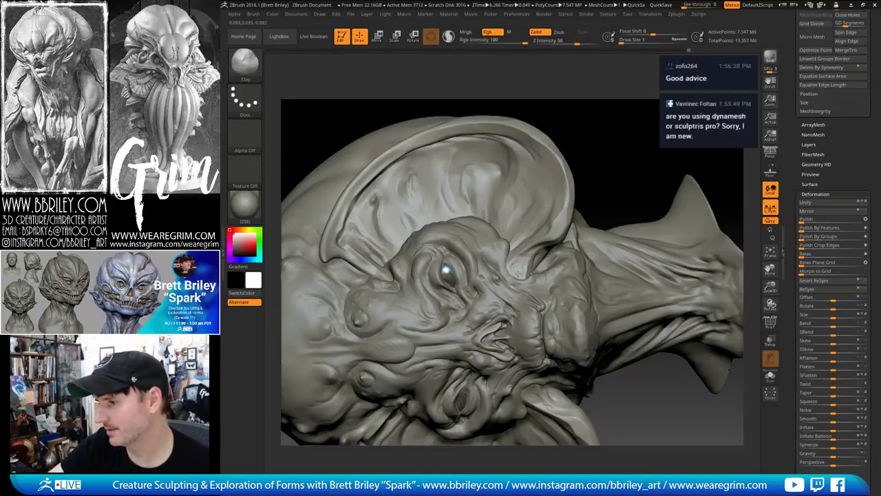
{"action": "key", "text": "b"}
{"action": "key", "text": "d"}
{"action": "key", "text": "s"}
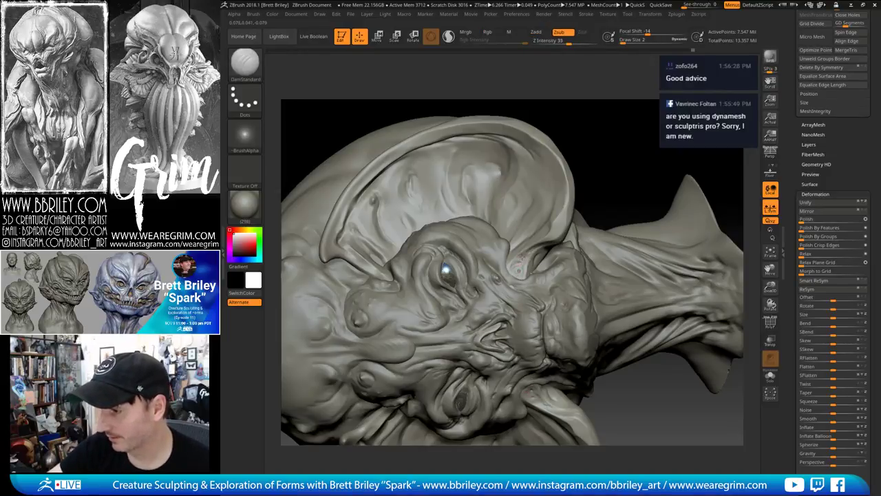
{"action": "key", "text": "b"}
{"action": "key", "text": "t"}
{"action": "key", "text": "d"}
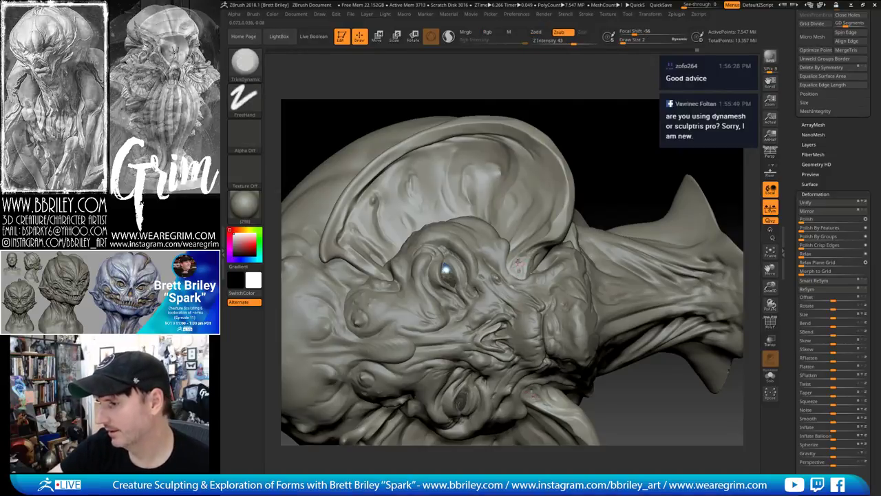
{"action": "left_click_drag", "start_coordinate": [515, 263], "coordinate": [521, 269], "text": "shift"}
Plane the folds inside the ear frill's bowl with the TrimDynamic brush at draw size 4
{"action": "mouse_move", "coordinate": [606, 173]}
{"action": "left_mouse_down", "text": "alt"}
{"action": "mouse_move", "coordinate": [596, 131]}
{"action": "mouse_move", "coordinate": [578, 234]}
{"action": "mouse_move", "coordinate": [538, 236]}
{"action": "mouse_move", "coordinate": [537, 225]}
{"action": "mouse_move", "coordinate": [531, 233]}
{"action": "left_mouse_up", "text": "alt"}
{"action": "left_click_drag", "start_coordinate": [572, 141], "coordinate": [551, 158]}
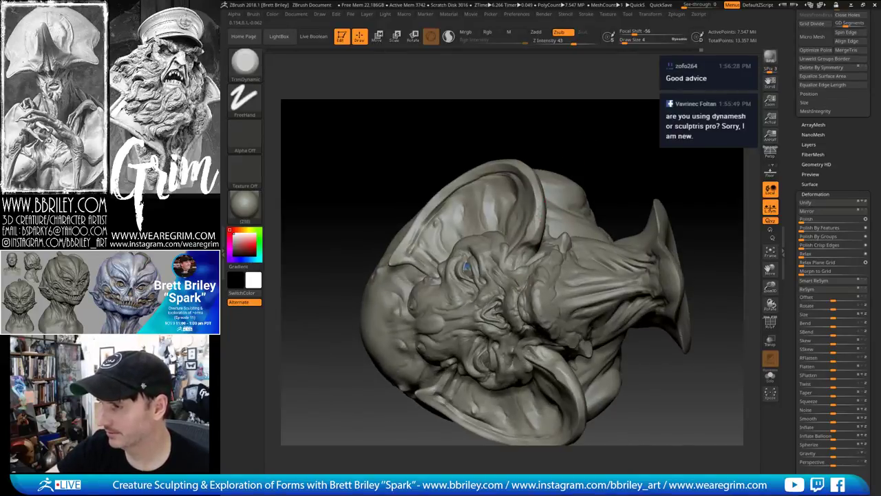
{"action": "mouse_move", "coordinate": [537, 215]}
{"action": "left_mouse_down"}
{"action": "mouse_move", "coordinate": [497, 228]}
{"action": "mouse_move", "coordinate": [510, 235]}
{"action": "mouse_move", "coordinate": [498, 250]}
{"action": "left_mouse_up"}
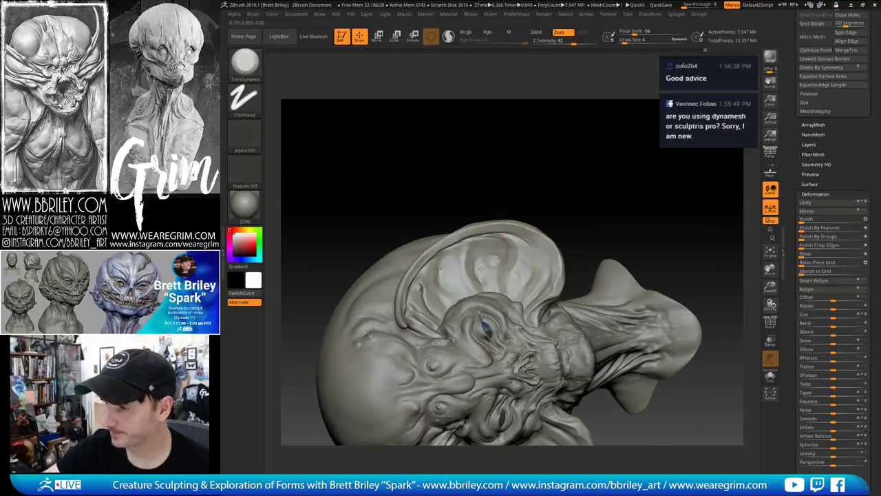
{"action": "left_click_drag", "start_coordinate": [515, 170], "coordinate": [479, 256]}
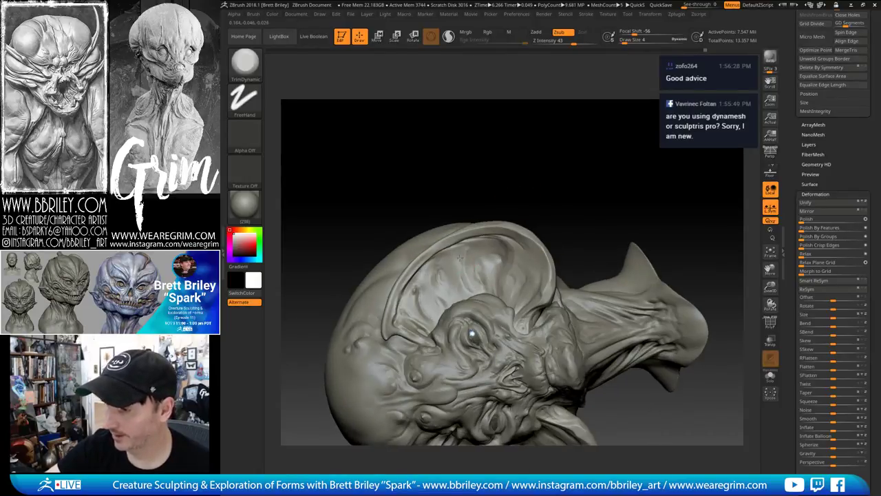
{"action": "left_click_drag", "start_coordinate": [501, 185], "coordinate": [452, 250]}
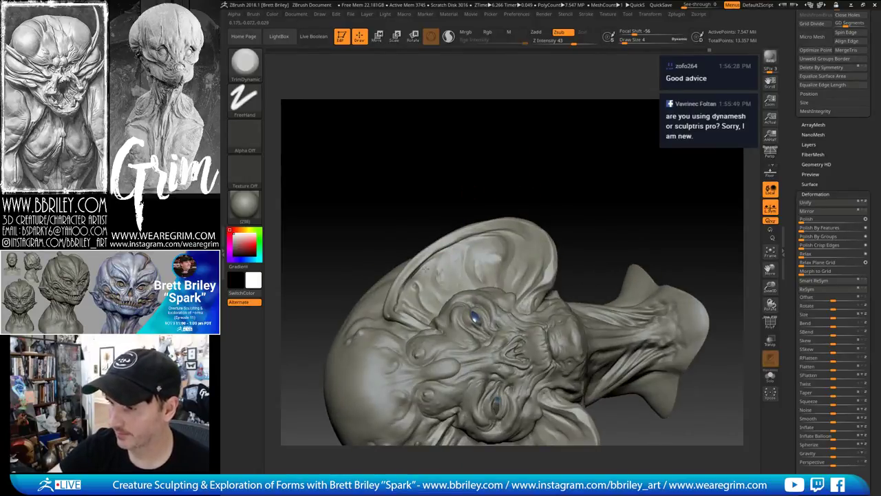
{"action": "left_click_drag", "start_coordinate": [484, 160], "coordinate": [429, 284]}
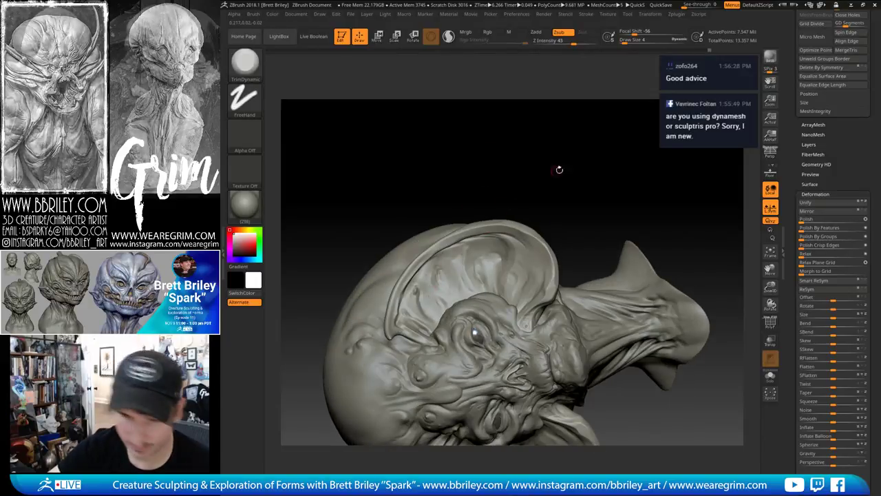
Plane the ear frill's rim and inner edge with the TrimDynamic brush at draw size 5, and save the project
{"action": "left_click_drag", "start_coordinate": [557, 177], "coordinate": [482, 261]}
{"action": "left_click_drag", "start_coordinate": [459, 165], "coordinate": [414, 303]}
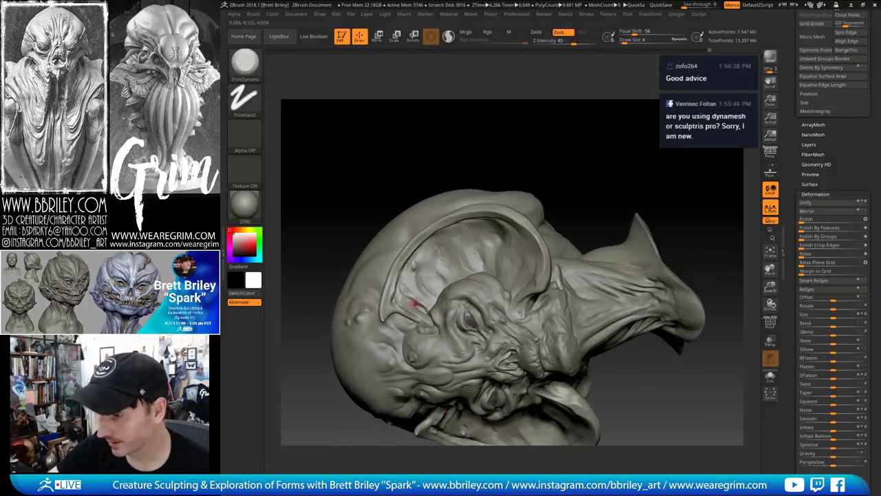
{"action": "mouse_move", "coordinate": [457, 241]}
{"action": "left_mouse_down"}
{"action": "mouse_move", "coordinate": [457, 204]}
{"action": "mouse_move", "coordinate": [458, 273]}
{"action": "mouse_move", "coordinate": [435, 278]}
{"action": "left_mouse_up"}
{"action": "left_click_drag", "start_coordinate": [468, 159], "coordinate": [570, 121]}
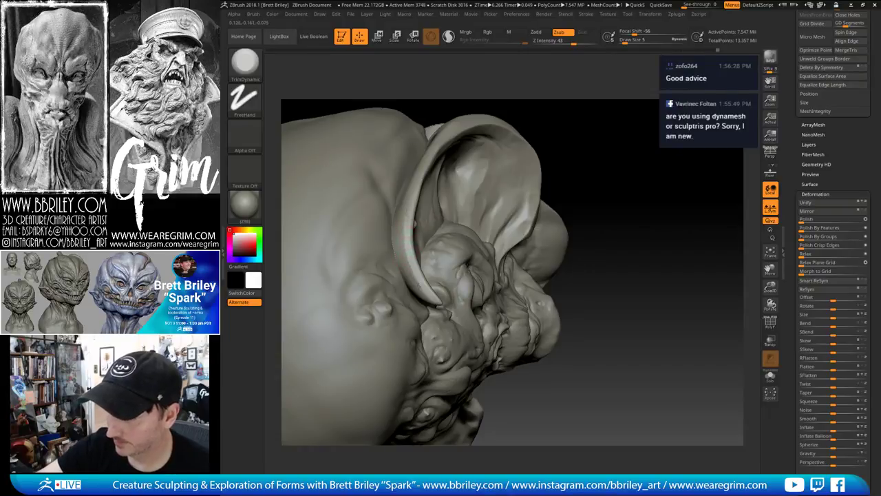
{"action": "mouse_move", "coordinate": [646, 156]}
{"action": "left_mouse_down"}
{"action": "mouse_move", "coordinate": [639, 149]}
{"action": "mouse_move", "coordinate": [506, 186]}
{"action": "left_mouse_up"}
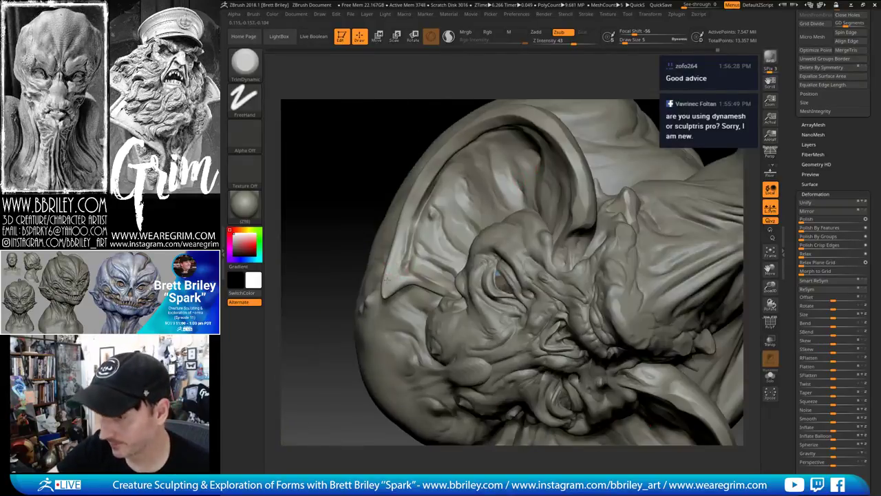
{"action": "left_click_drag", "start_coordinate": [408, 68], "coordinate": [513, 77]}
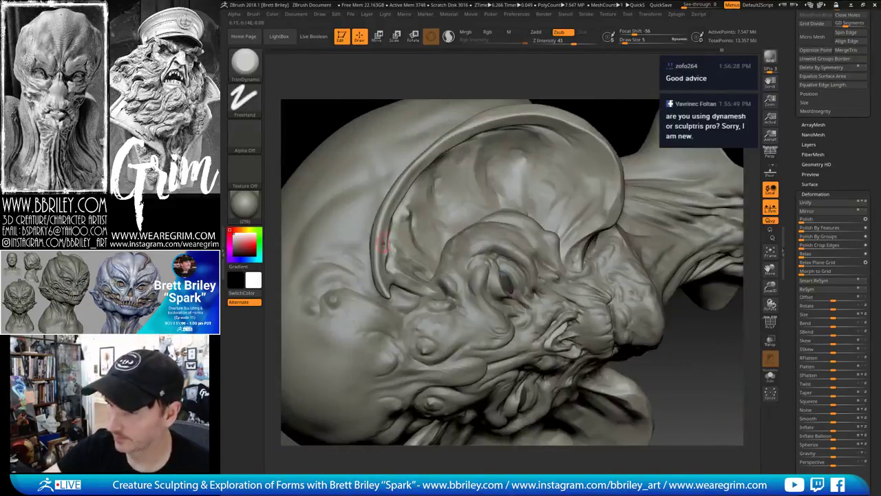
{"action": "key", "text": "ctrl+s"}
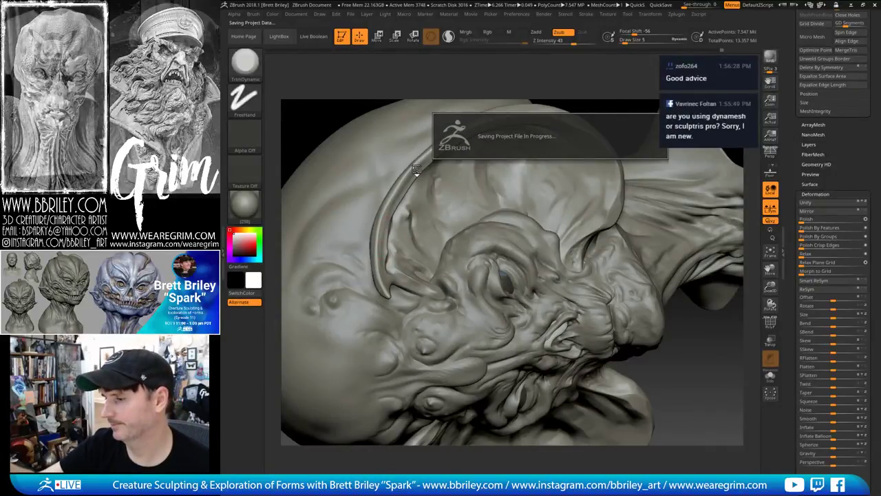
Set the TrimDynamic brush's draw size to 13 for broader planing on the head
{"action": "mouse_move", "coordinate": [427, 76]}
{"action": "left_mouse_down"}
{"action": "mouse_move", "coordinate": [548, 232]}
{"action": "mouse_move", "coordinate": [466, 177]}
{"action": "mouse_move", "coordinate": [462, 186]}
{"action": "left_mouse_up"}
{"action": "mouse_move", "coordinate": [509, 166]}
{"action": "left_mouse_down"}
{"action": "mouse_move", "coordinate": [654, 147]}
{"action": "mouse_move", "coordinate": [675, 165]}
{"action": "mouse_move", "coordinate": [664, 182]}
{"action": "mouse_move", "coordinate": [668, 171]}
{"action": "left_mouse_up"}
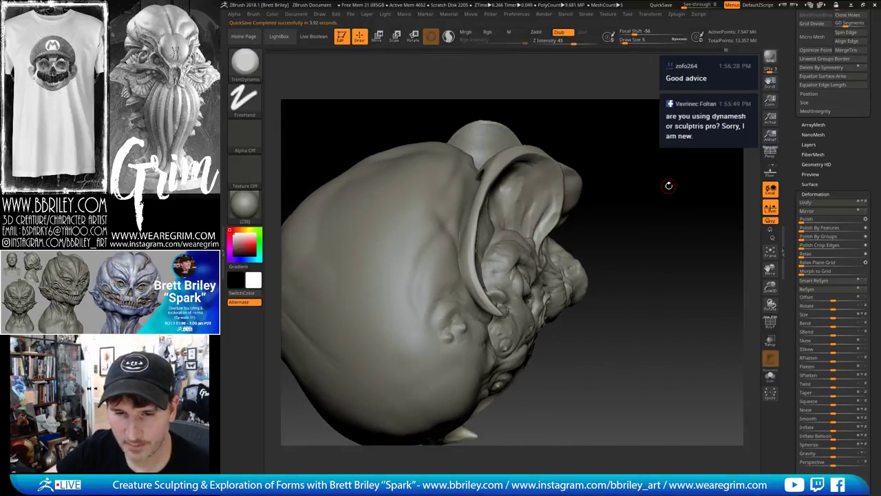
{"action": "mouse_move", "coordinate": [669, 187]}
{"action": "left_mouse_down"}
{"action": "mouse_move", "coordinate": [678, 166]}
{"action": "mouse_move", "coordinate": [647, 157]}
{"action": "mouse_move", "coordinate": [655, 228]}
{"action": "mouse_move", "coordinate": [577, 229]}
{"action": "left_mouse_up"}
{"action": "key", "text": "s"}
{"action": "left_click_drag", "start_coordinate": [520, 262], "coordinate": [509, 256]}
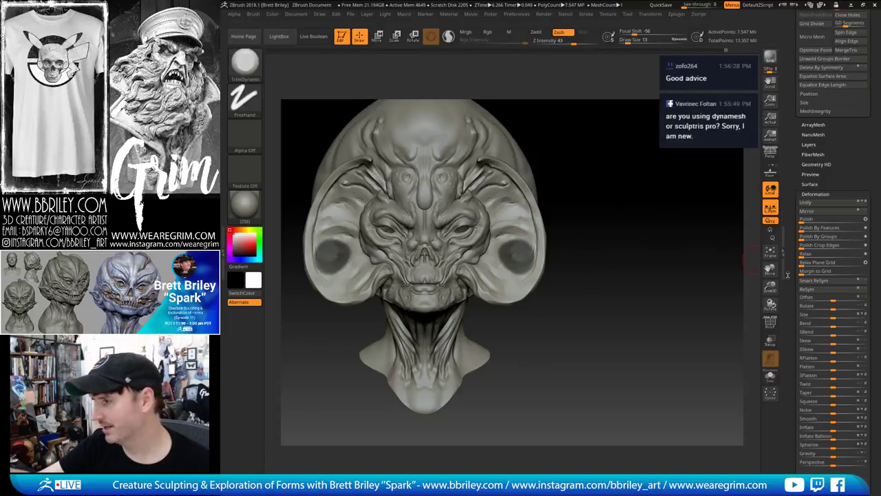
Look through the polygroup, deformation, geometry and subtool settings and review the whole bust from the front and three-quarter view
{"action": "left_click_drag", "start_coordinate": [795, 272], "coordinate": [797, 160]}
{"action": "left_click_drag", "start_coordinate": [792, 206], "coordinate": [793, 215]}
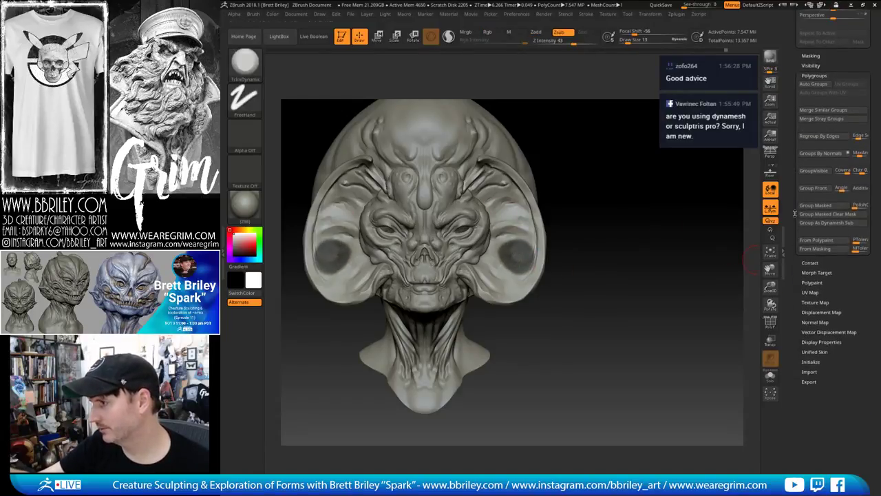
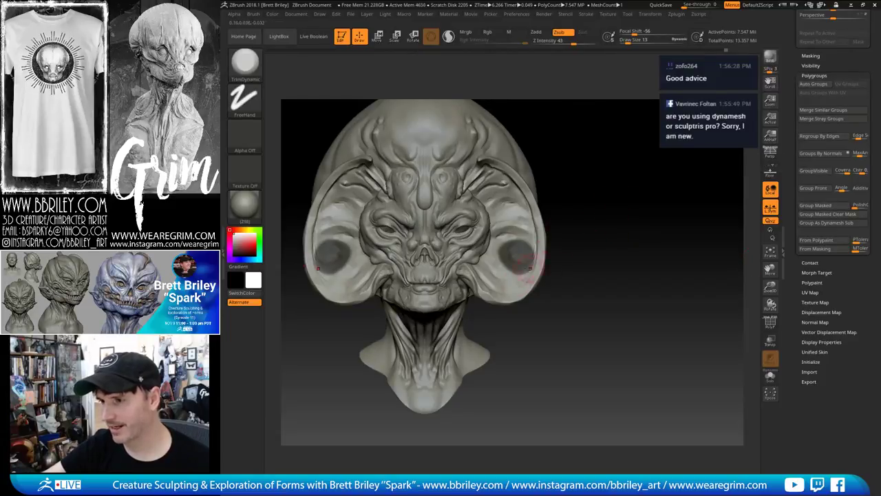
{"action": "left_click_drag", "start_coordinate": [663, 191], "coordinate": [674, 233], "text": "alt"}
{"action": "left_click_drag", "start_coordinate": [794, 172], "coordinate": [794, 250]}
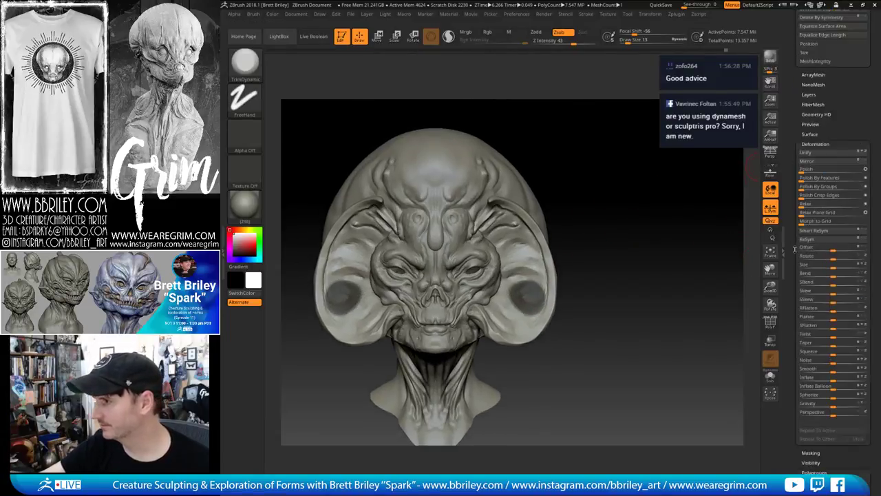
{"action": "scroll", "coordinate": [797, 246], "scroll_direction": "up", "scroll_amount": 5}
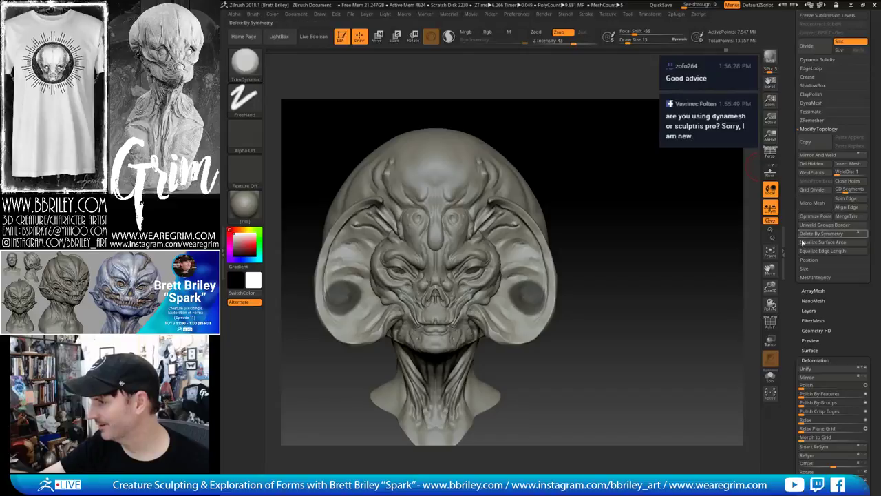
{"action": "scroll", "coordinate": [819, 276], "scroll_direction": "up", "scroll_amount": 4}
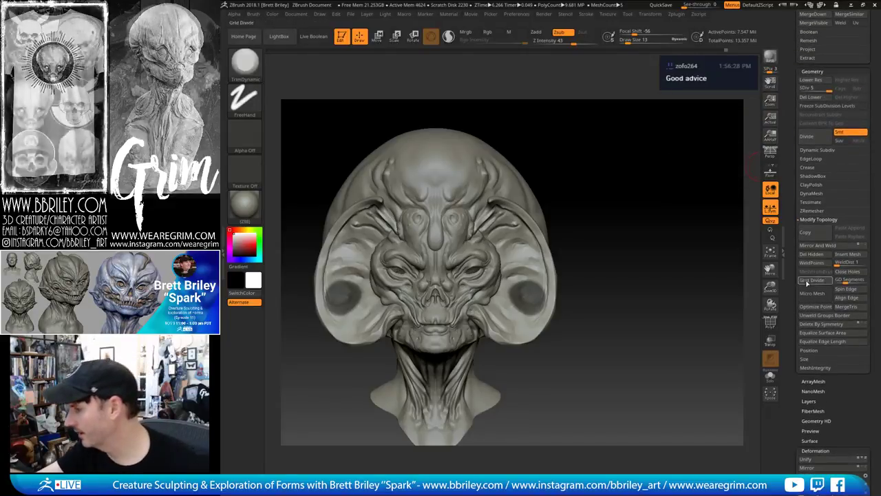
{"action": "scroll", "coordinate": [826, 282], "scroll_direction": "up", "scroll_amount": 1}
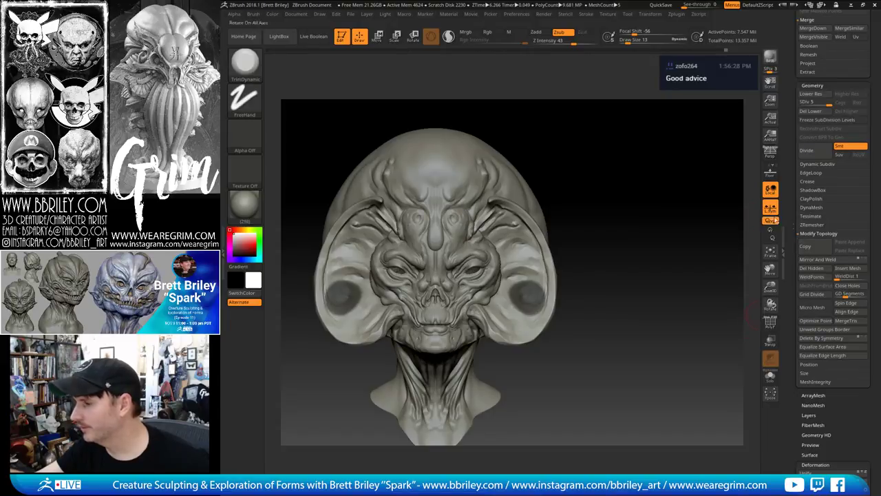
{"action": "left_click_drag", "start_coordinate": [596, 256], "coordinate": [555, 246]}
{"action": "left_click_drag", "start_coordinate": [613, 211], "coordinate": [736, 183], "text": "ctrl"}
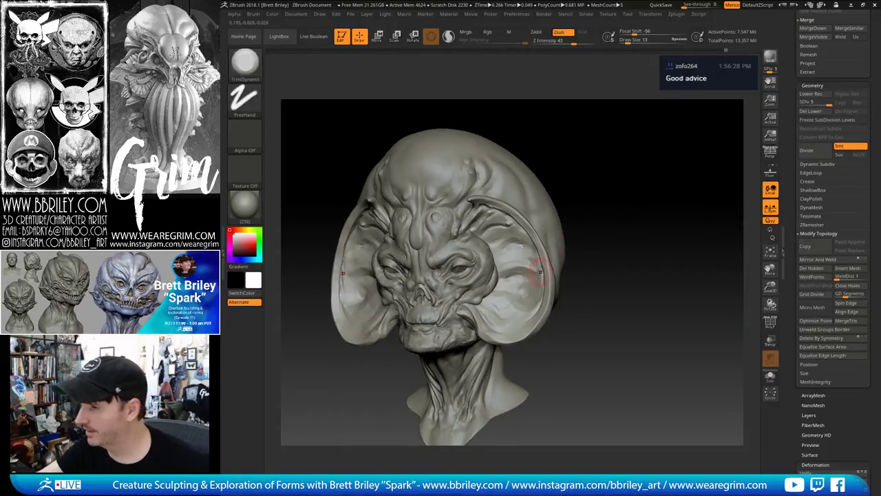
{"action": "scroll", "coordinate": [799, 158], "scroll_direction": "up", "scroll_amount": 5}
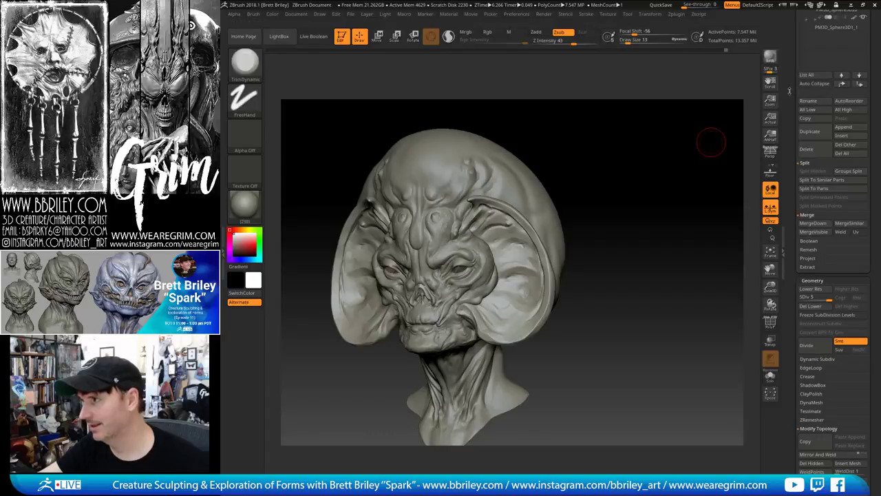
{"action": "scroll", "coordinate": [790, 90], "scroll_direction": "up", "scroll_amount": 3}
{"action": "scroll", "coordinate": [802, 93], "scroll_direction": "up", "scroll_amount": 2}
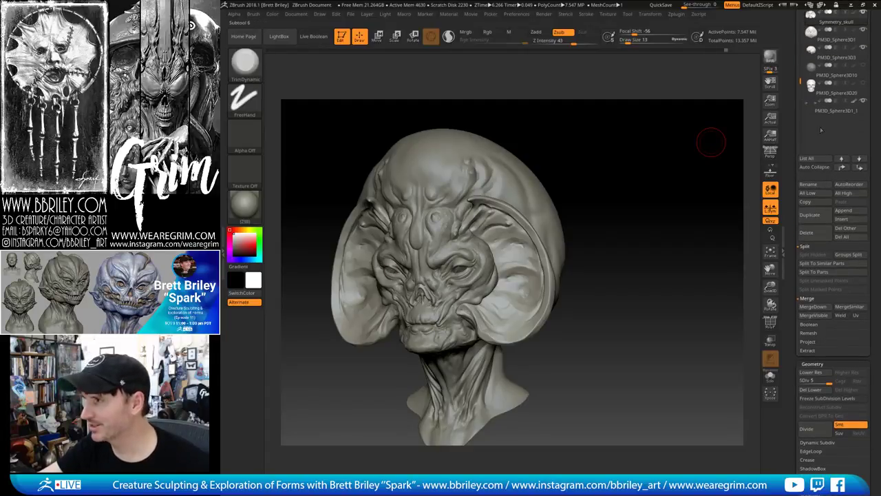
{"action": "mouse_move", "coordinate": [669, 188]}
{"action": "left_mouse_down"}
{"action": "mouse_move", "coordinate": [682, 217]}
{"action": "mouse_move", "coordinate": [672, 206]}
{"action": "mouse_move", "coordinate": [674, 191]}
{"action": "mouse_move", "coordinate": [679, 205]}
{"action": "mouse_move", "coordinate": [586, 157]}
{"action": "left_mouse_up"}
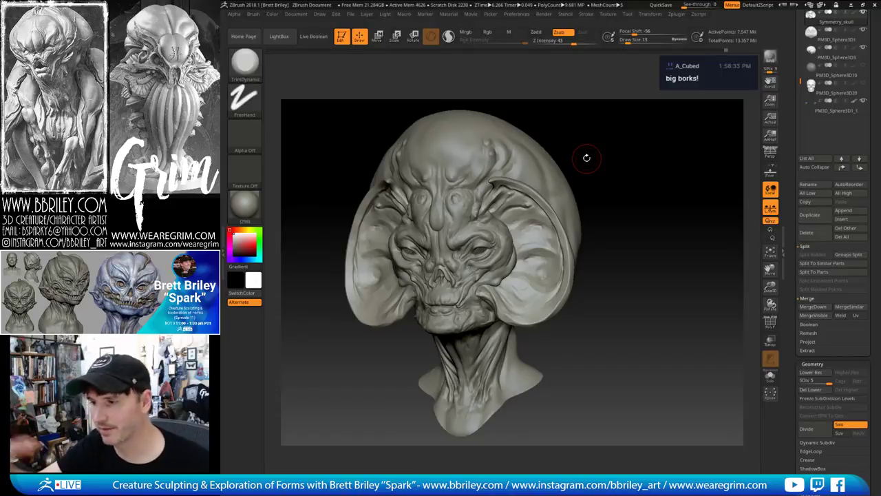
{"action": "left_click_drag", "start_coordinate": [587, 158], "coordinate": [637, 175]}
Select the head skin subtool, subdivide it to level 5 and smooth the forehead
{"action": "left_click", "coordinate": [474, 192], "text": "alt"}
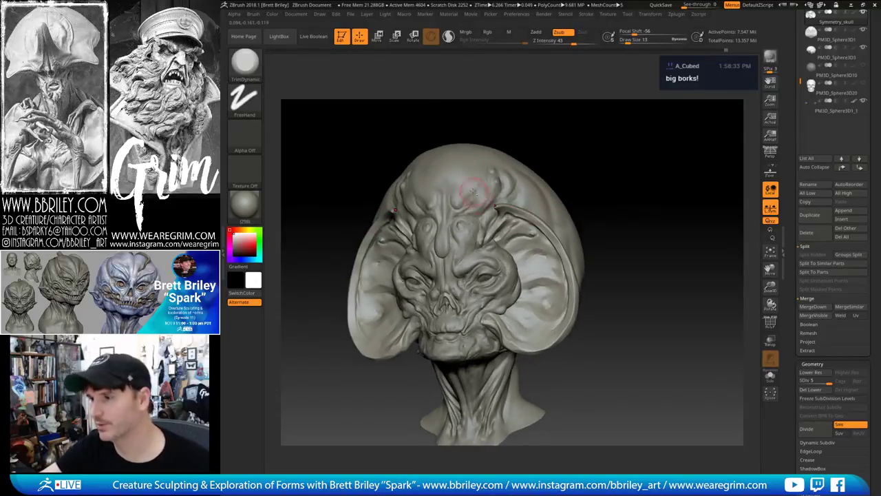
{"action": "left_click_drag", "start_coordinate": [557, 128], "coordinate": [578, 183]}
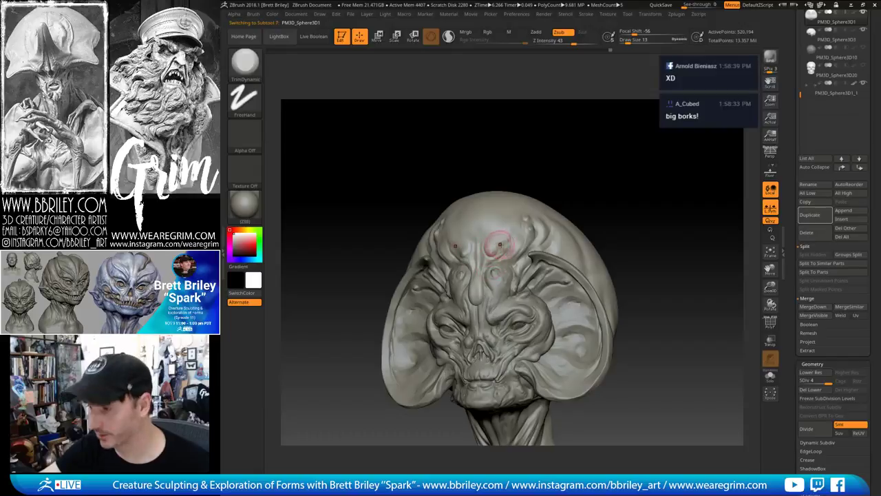
{"action": "key", "text": "ctrl+d"}
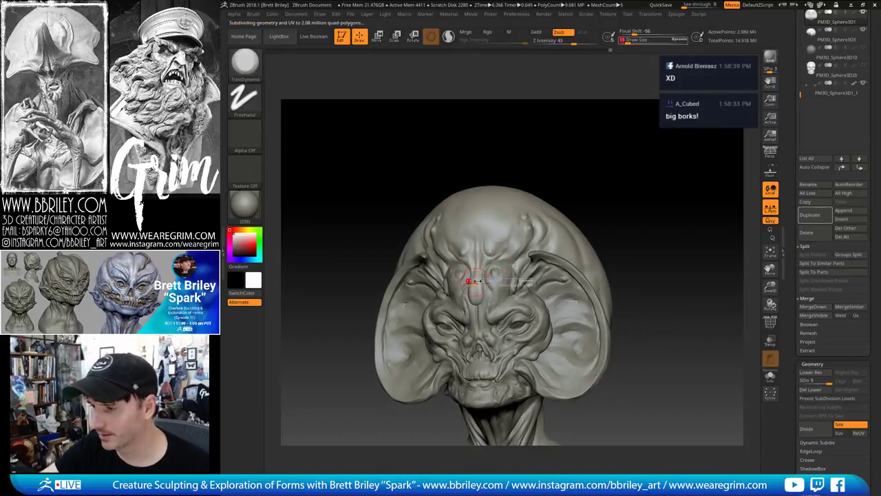
{"action": "left_click_drag", "start_coordinate": [483, 225], "coordinate": [478, 243], "text": "shift"}
Cut fine creases into the middle of the forehead with the DamStandard brush at draw size 4
{"action": "key", "text": "b"}
{"action": "key", "text": "d"}
{"action": "key", "text": "s"}
{"action": "key", "text": "s"}
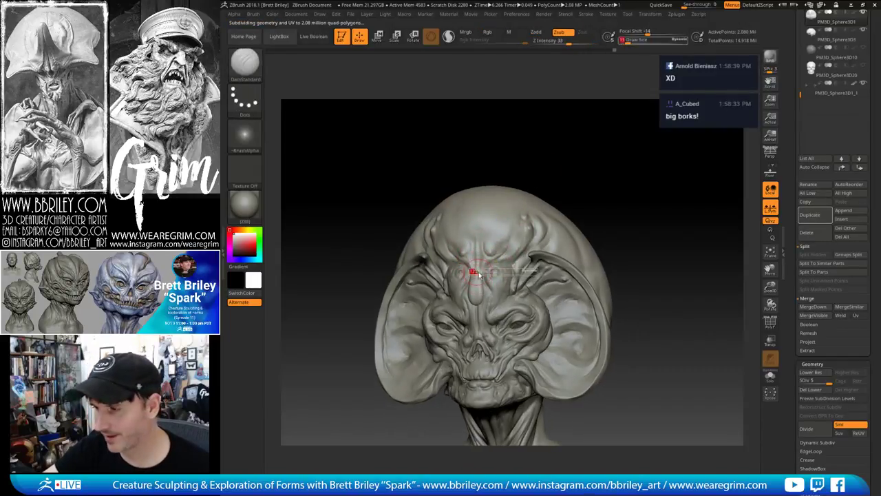
{"action": "left_click_drag", "start_coordinate": [479, 274], "coordinate": [476, 273]}
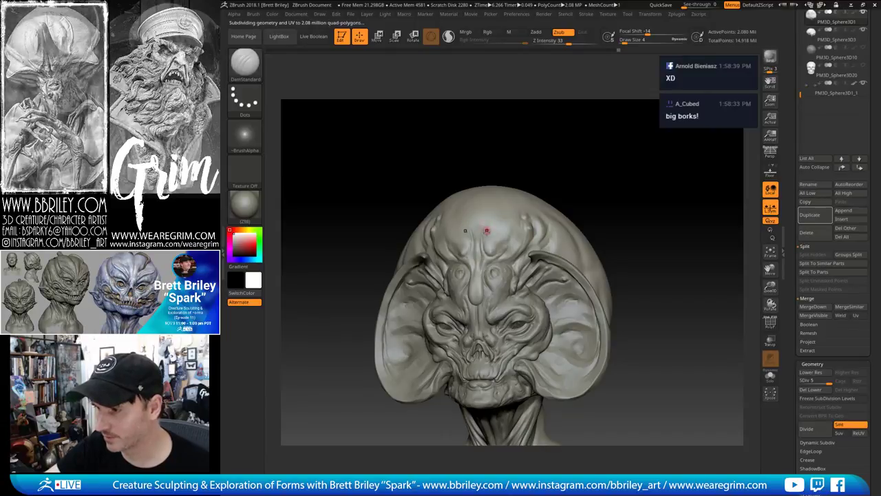
Add thin raised wrinkles across the forehead and temples with the Standard brush at draw size 4, and smooth them
{"action": "key", "text": "b"}
{"action": "key", "text": "s"}
{"action": "key", "text": "t"}
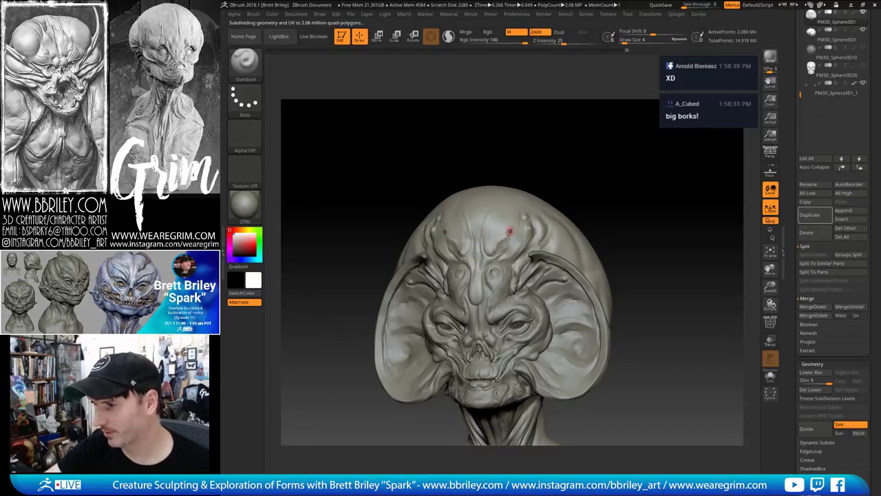
{"action": "mouse_move", "coordinate": [539, 186]}
{"action": "left_mouse_down"}
{"action": "mouse_move", "coordinate": [603, 167]}
{"action": "mouse_move", "coordinate": [578, 200]}
{"action": "mouse_move", "coordinate": [518, 241]}
{"action": "left_mouse_up"}
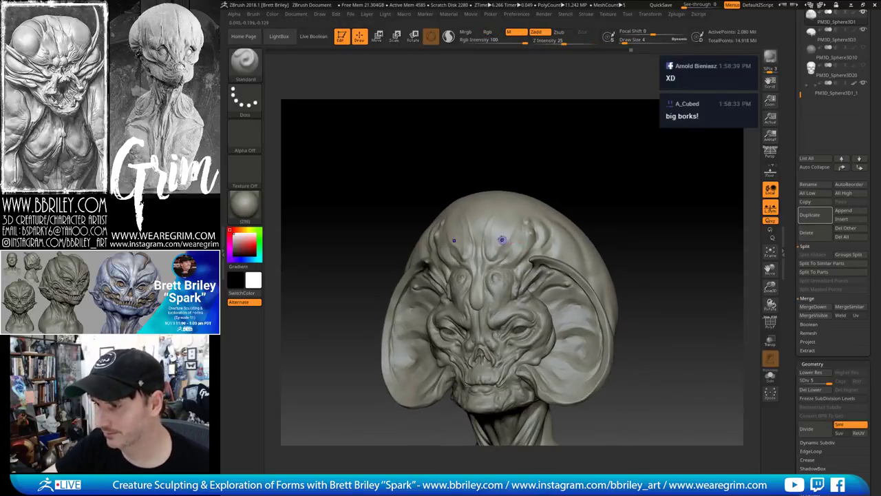
{"action": "key", "text": "shift"}
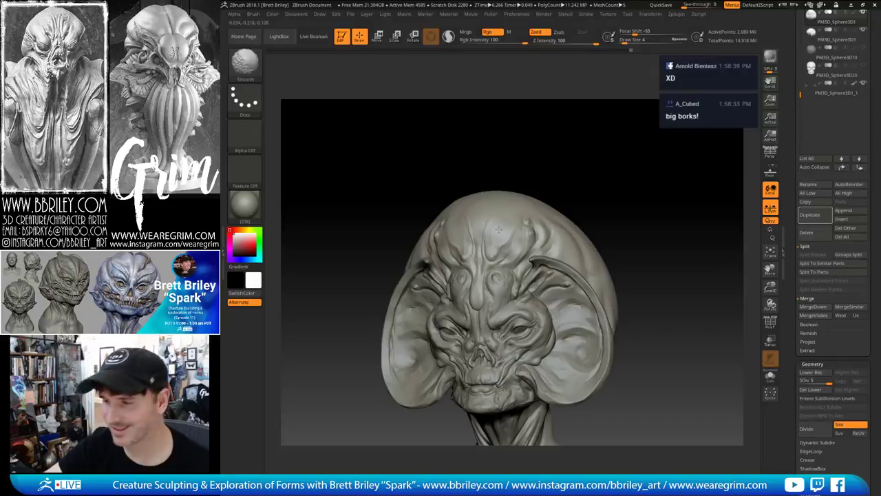
{"action": "mouse_move", "coordinate": [582, 181]}
{"action": "left_mouse_down"}
{"action": "mouse_move", "coordinate": [602, 163]}
{"action": "mouse_move", "coordinate": [632, 159]}
{"action": "left_mouse_up"}
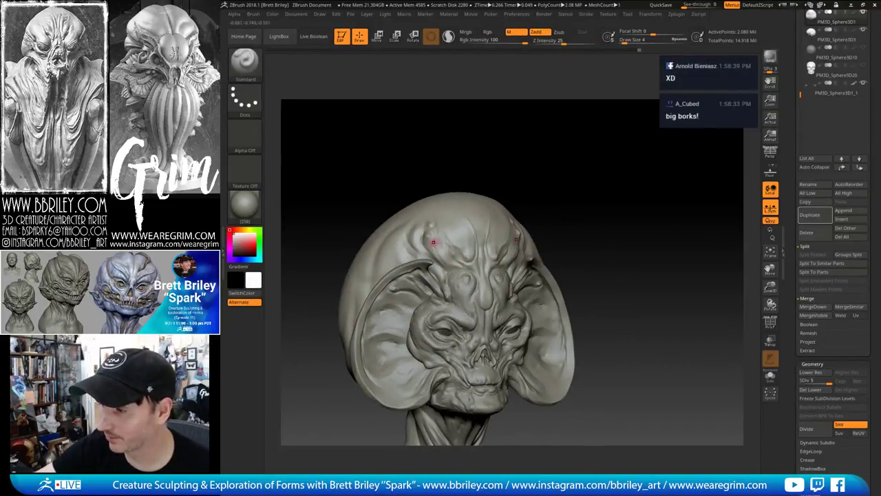
{"action": "left_click_drag", "start_coordinate": [498, 179], "coordinate": [441, 260], "text": "shift"}
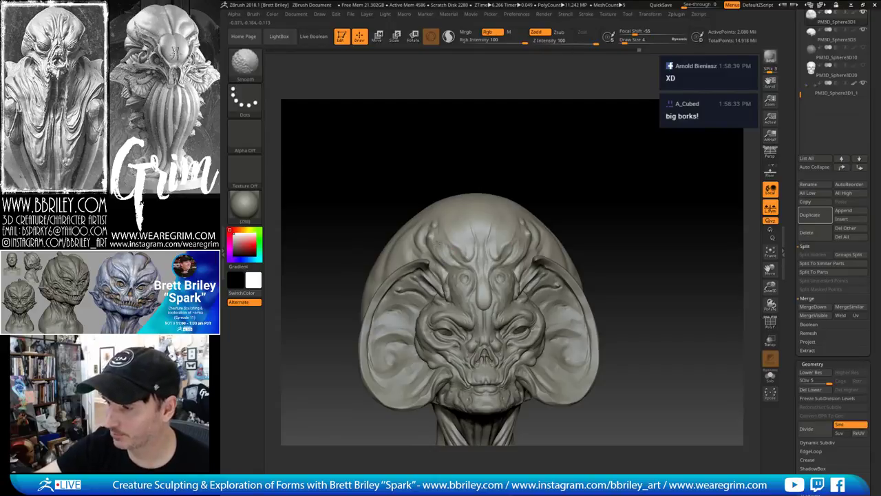
Switch to the Move brush at draw size 29 to adjust the head's larger forms
{"action": "mouse_move", "coordinate": [589, 181]}
{"action": "left_mouse_down"}
{"action": "mouse_move", "coordinate": [598, 154]}
{"action": "mouse_move", "coordinate": [630, 152]}
{"action": "mouse_move", "coordinate": [634, 126]}
{"action": "mouse_move", "coordinate": [604, 152]}
{"action": "left_mouse_up"}
{"action": "key", "text": "s"}
{"action": "mouse_move", "coordinate": [496, 288]}
{"action": "left_mouse_down"}
{"action": "mouse_move", "coordinate": [503, 288]}
{"action": "mouse_move", "coordinate": [487, 294]}
{"action": "left_mouse_up"}
{"action": "key", "text": "b"}
{"action": "key", "text": "m"}
{"action": "key", "text": "v"}
{"action": "key", "text": "s"}
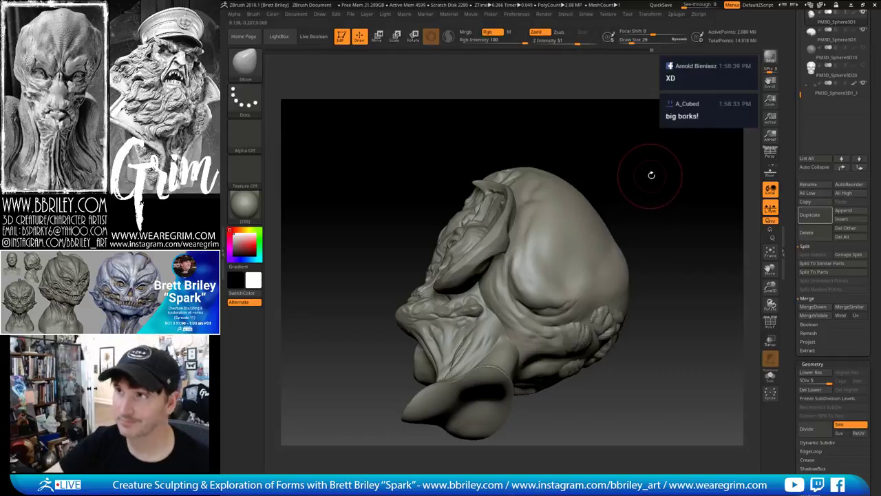
Build up and crease the skin folds beneath the cranium's side bulge with the Clay and DamStandard brushes at draw size 7
{"action": "left_click_drag", "start_coordinate": [679, 180], "coordinate": [672, 181]}
{"action": "key", "text": "bracketleft"}
{"action": "key", "text": "bracketleft"}
{"action": "key", "text": "bracketleft"}
{"action": "key", "text": "b"}
{"action": "key", "text": "c"}
{"action": "key", "text": "l"}
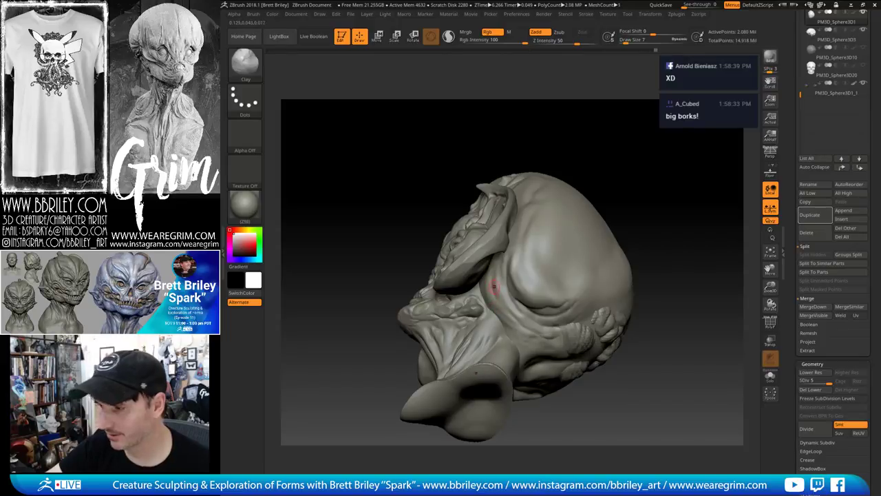
{"action": "key", "text": "b"}
{"action": "key", "text": "d"}
{"action": "key", "text": "s"}
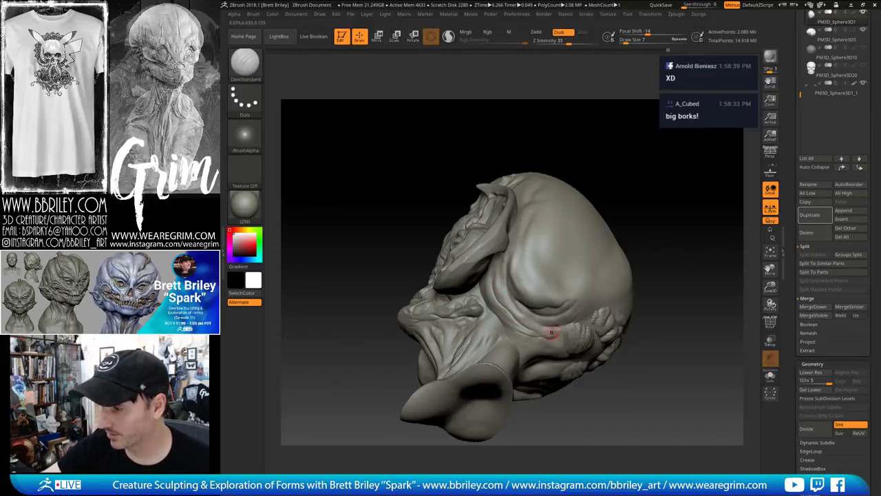
Refine the folds between the cranium and the neck with the Standard brush at draw size 4
{"action": "left_click_drag", "start_coordinate": [655, 171], "coordinate": [613, 130]}
{"action": "key", "text": "b"}
{"action": "key", "text": "s"}
{"action": "key", "text": "t"}
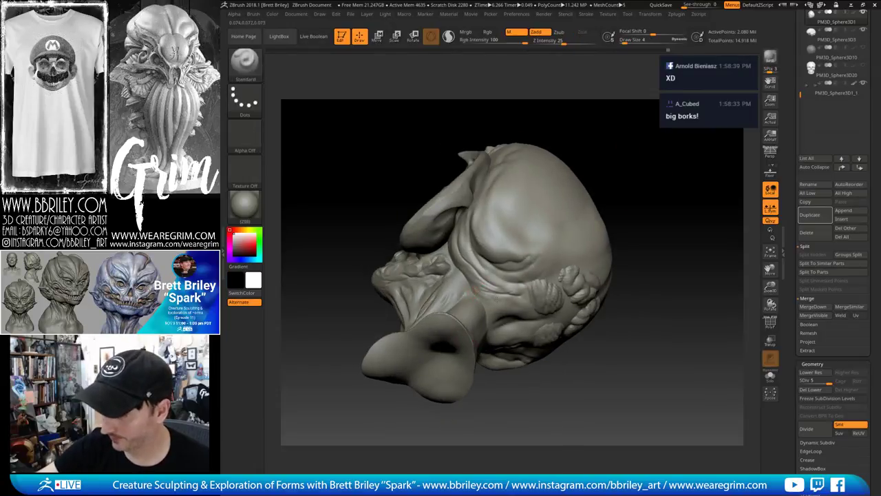
{"action": "mouse_move", "coordinate": [655, 158]}
{"action": "left_mouse_down"}
{"action": "mouse_move", "coordinate": [691, 183]}
{"action": "mouse_move", "coordinate": [675, 162]}
{"action": "mouse_move", "coordinate": [636, 200]}
{"action": "mouse_move", "coordinate": [698, 209]}
{"action": "mouse_move", "coordinate": [688, 220]}
{"action": "mouse_move", "coordinate": [604, 215]}
{"action": "left_mouse_up"}
Select the brain subtool at the back of the head and set the Move brush to draw size 124
{"action": "left_click", "coordinate": [555, 283], "text": "alt"}
{"action": "key", "text": "b"}
{"action": "key", "text": "m"}
{"action": "key", "text": "v"}
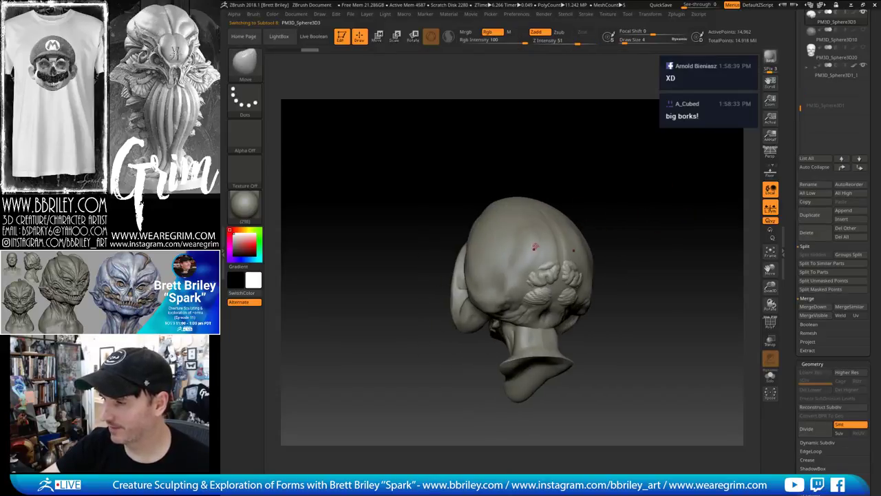
{"action": "key", "text": "s"}
{"action": "left_click", "coordinate": [561, 249]}
Pull the brain outward from the back of the skull and reshape its top and sides with the Move brush
{"action": "left_click_drag", "start_coordinate": [555, 242], "coordinate": [528, 250]}
{"action": "left_click_drag", "start_coordinate": [606, 196], "coordinate": [644, 191]}
{"action": "left_click_drag", "start_coordinate": [562, 272], "coordinate": [555, 281]}
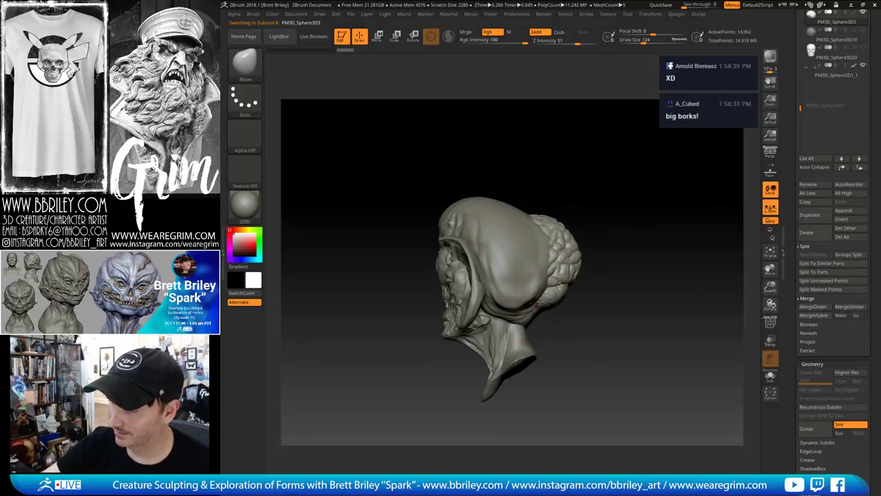
{"action": "left_click_drag", "start_coordinate": [559, 248], "coordinate": [551, 252]}
{"action": "left_click_drag", "start_coordinate": [616, 180], "coordinate": [589, 184]}
{"action": "left_click_drag", "start_coordinate": [558, 223], "coordinate": [549, 225]}
{"action": "left_click_drag", "start_coordinate": [524, 187], "coordinate": [521, 190]}
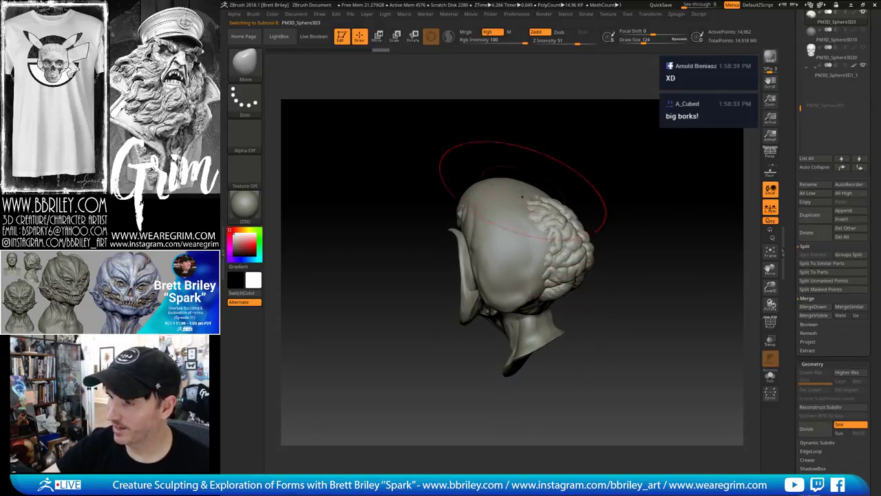
{"action": "left_click_drag", "start_coordinate": [635, 163], "coordinate": [608, 169]}
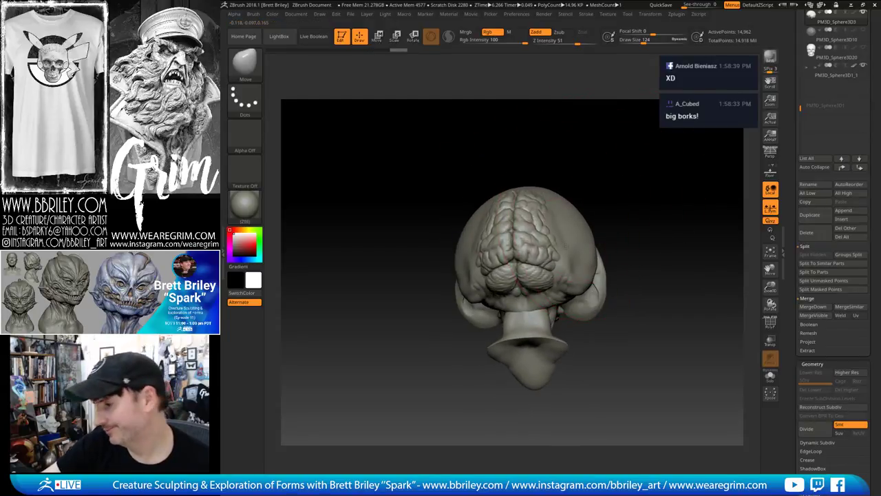
Select the cranium subtool and set up the Standard brush at draw size 15
{"action": "left_click_drag", "start_coordinate": [609, 219], "coordinate": [625, 205]}
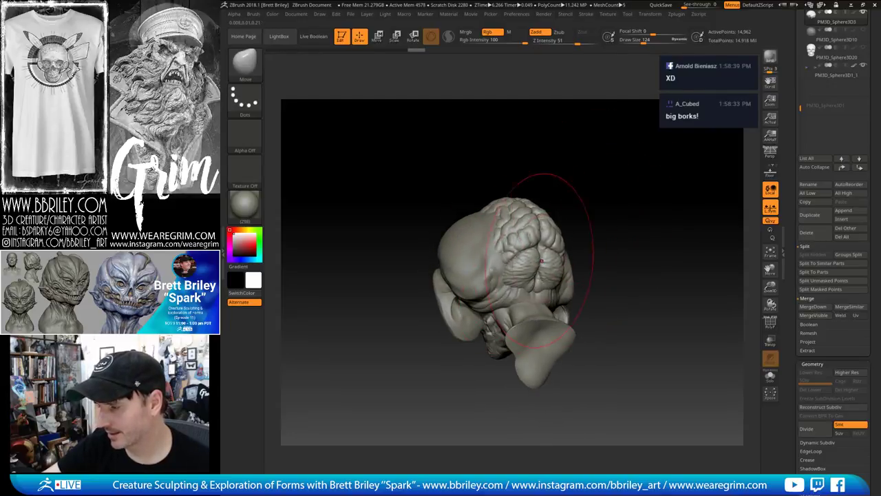
{"action": "mouse_move", "coordinate": [571, 197]}
{"action": "left_mouse_down"}
{"action": "mouse_move", "coordinate": [615, 194]}
{"action": "mouse_move", "coordinate": [606, 207]}
{"action": "left_mouse_up"}
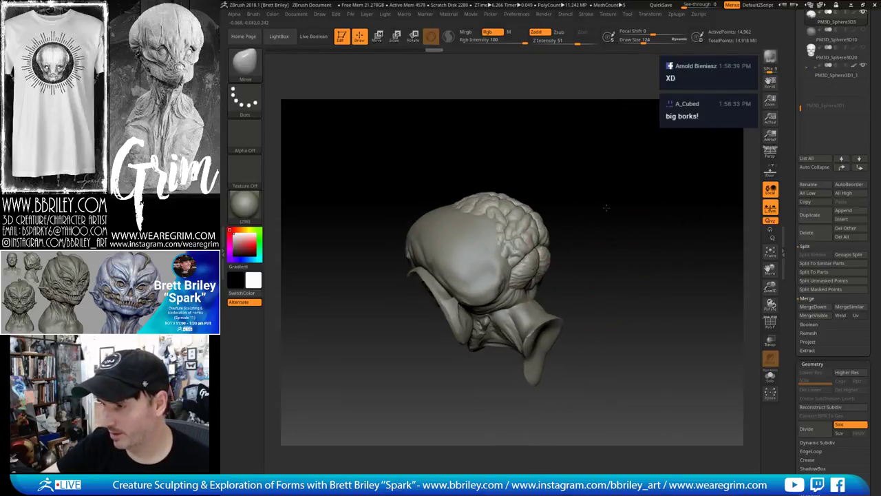
{"action": "left_click", "coordinate": [493, 250], "text": "alt"}
{"action": "left_click_drag", "start_coordinate": [566, 177], "coordinate": [559, 196]}
{"action": "key", "text": "b"}
{"action": "key", "text": "s"}
{"action": "key", "text": "t"}
{"action": "left_click", "coordinate": [629, 41]}
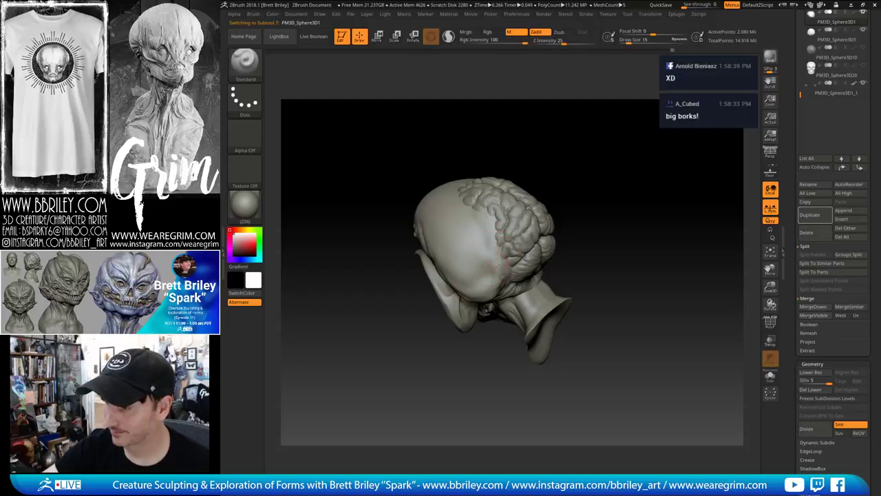
Select the brain subtool and reshape it with the Move brush at draw size 50
{"action": "mouse_move", "coordinate": [572, 153]}
{"action": "left_mouse_down"}
{"action": "mouse_move", "coordinate": [577, 172]}
{"action": "mouse_move", "coordinate": [615, 182]}
{"action": "left_mouse_up"}
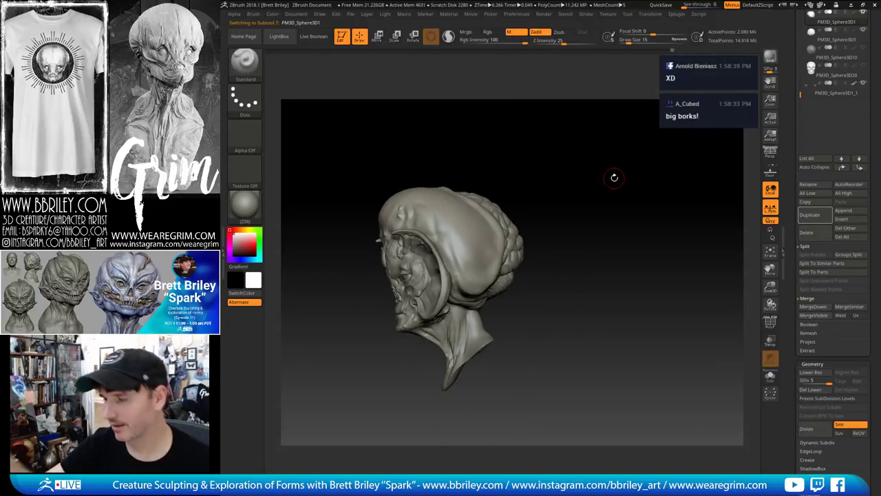
{"action": "left_click_drag", "start_coordinate": [632, 214], "coordinate": [623, 196]}
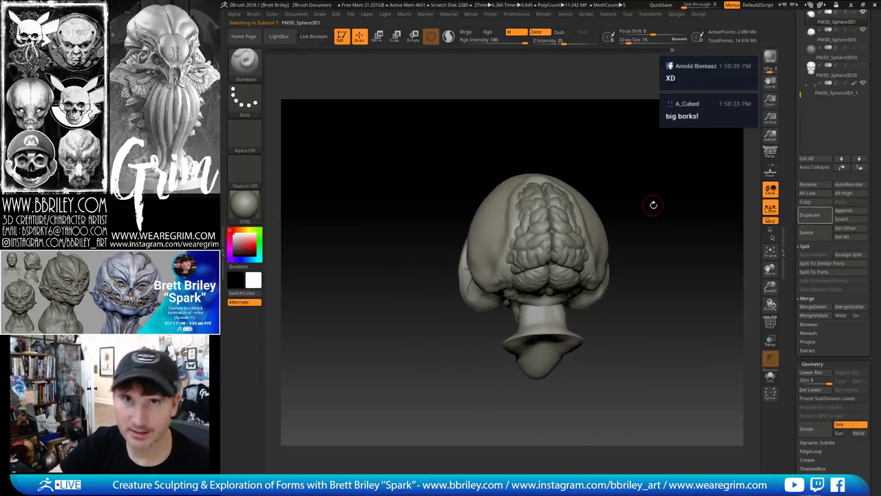
{"action": "mouse_move", "coordinate": [653, 204]}
{"action": "left_mouse_down"}
{"action": "mouse_move", "coordinate": [643, 190]}
{"action": "mouse_move", "coordinate": [622, 193]}
{"action": "mouse_move", "coordinate": [631, 184]}
{"action": "mouse_move", "coordinate": [644, 212]}
{"action": "mouse_move", "coordinate": [631, 225]}
{"action": "left_mouse_up"}
{"action": "left_click_drag", "start_coordinate": [621, 224], "coordinate": [615, 196]}
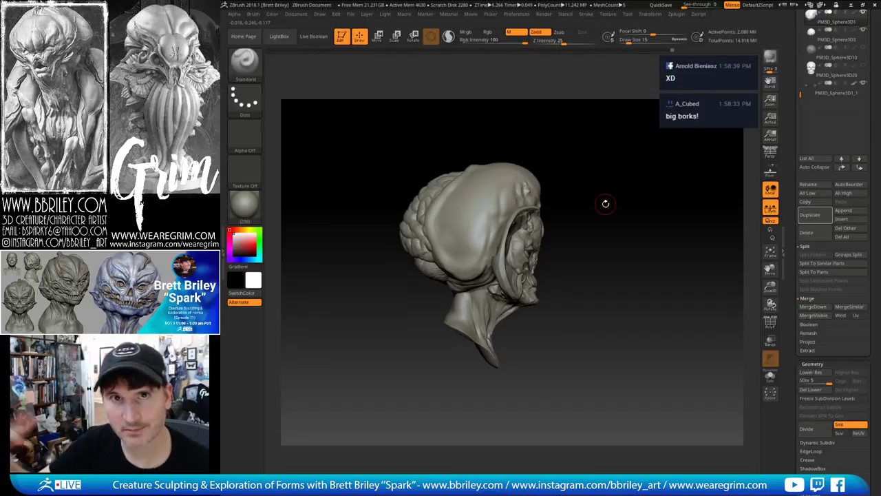
{"action": "mouse_move", "coordinate": [605, 204]}
{"action": "left_mouse_down"}
{"action": "mouse_move", "coordinate": [649, 180]}
{"action": "mouse_move", "coordinate": [617, 167]}
{"action": "mouse_move", "coordinate": [602, 147]}
{"action": "mouse_move", "coordinate": [625, 158]}
{"action": "mouse_move", "coordinate": [642, 141]}
{"action": "mouse_move", "coordinate": [633, 144]}
{"action": "left_mouse_up"}
{"action": "left_click", "coordinate": [521, 210], "text": "alt"}
{"action": "key", "text": "b"}
{"action": "key", "text": "m"}
{"action": "key", "text": "v"}
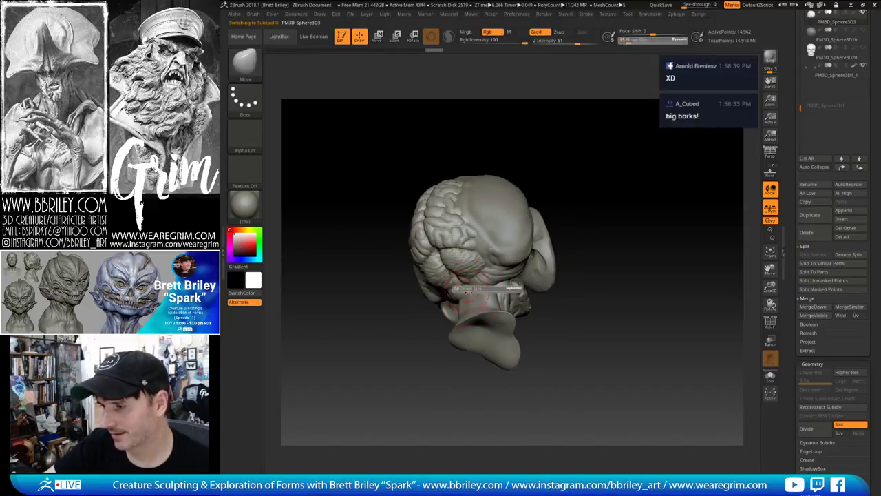
{"action": "mouse_move", "coordinate": [470, 281]}
{"action": "left_mouse_down"}
{"action": "mouse_move", "coordinate": [472, 296]}
{"action": "mouse_move", "coordinate": [446, 281]}
{"action": "left_mouse_up"}
{"action": "mouse_move", "coordinate": [566, 146]}
{"action": "left_mouse_down"}
{"action": "mouse_move", "coordinate": [536, 143]}
{"action": "mouse_move", "coordinate": [452, 247]}
{"action": "left_mouse_up"}
{"action": "key", "text": "s"}
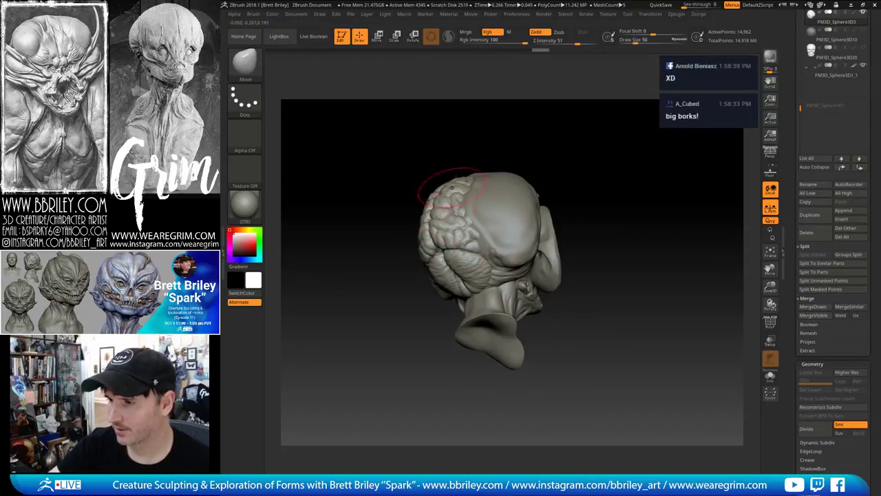
{"action": "right_click_drag", "start_coordinate": [444, 195], "coordinate": [447, 204]}
Smooth away the folds on the upper brain lobes, reducing the Smooth brush to draw size 21
{"action": "key", "text": "shift"}
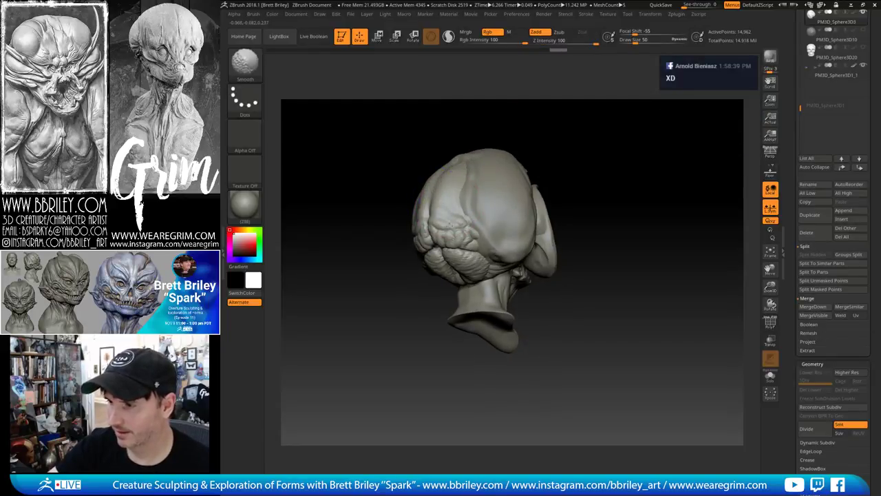
{"action": "left_click_drag", "start_coordinate": [450, 225], "coordinate": [473, 214], "text": "shift"}
{"action": "mouse_move", "coordinate": [540, 163]}
{"action": "left_mouse_down"}
{"action": "mouse_move", "coordinate": [533, 122]}
{"action": "mouse_move", "coordinate": [543, 132]}
{"action": "left_mouse_up"}
{"action": "key", "text": "bracketleft"}
{"action": "key", "text": "bracketleft"}
{"action": "key", "text": "bracketleft"}
{"action": "left_click_drag", "start_coordinate": [460, 226], "coordinate": [450, 232], "text": "shift"}
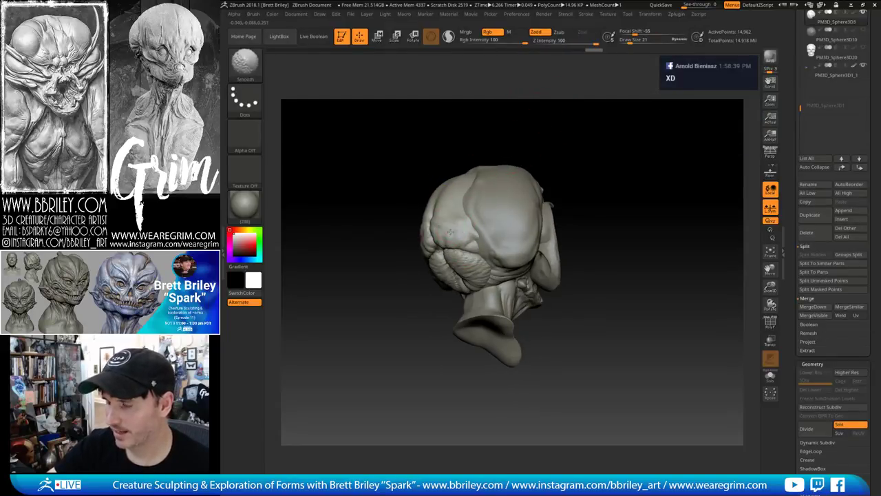
Rework the folds along the lower edge of the upper lobes with the Standard and DamStandard brushes at draw size 12
{"action": "right_click_drag", "start_coordinate": [469, 235], "coordinate": [449, 240]}
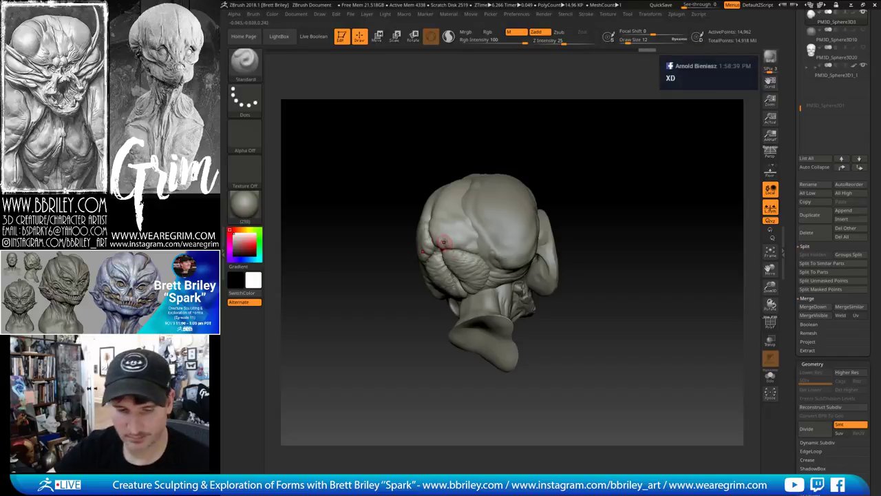
{"action": "key", "text": "b"}
{"action": "key", "text": "d"}
{"action": "key", "text": "s"}
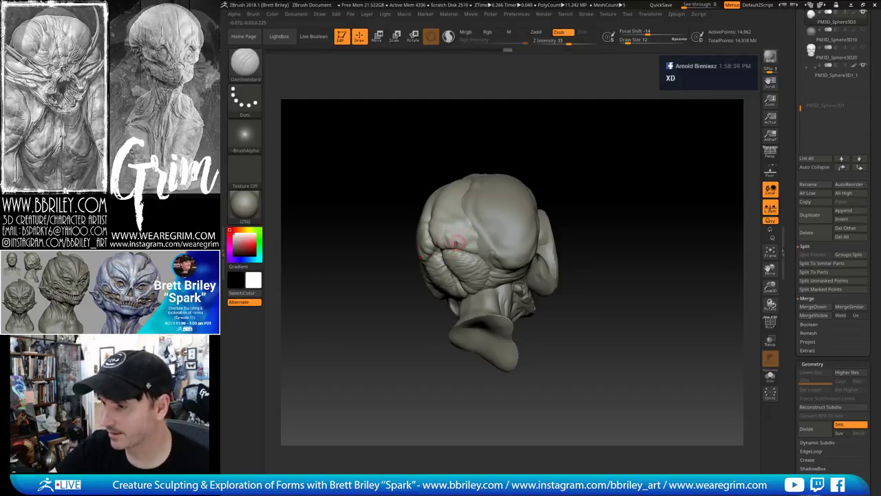
{"action": "right_click_drag", "start_coordinate": [447, 242], "coordinate": [456, 237]}
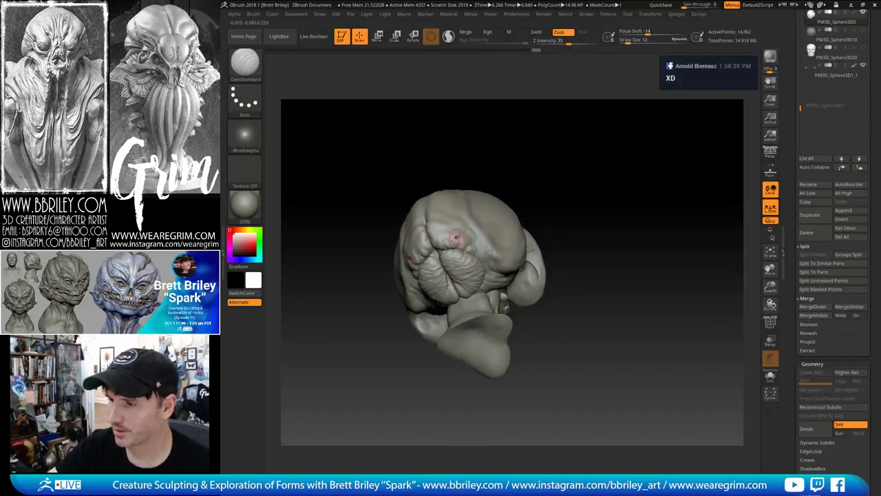
{"action": "left_click_drag", "start_coordinate": [461, 258], "coordinate": [466, 243]}
Decline Dynamic Subdiv and divide the brain mesh to subdivision level 2
{"action": "key", "text": "d"}
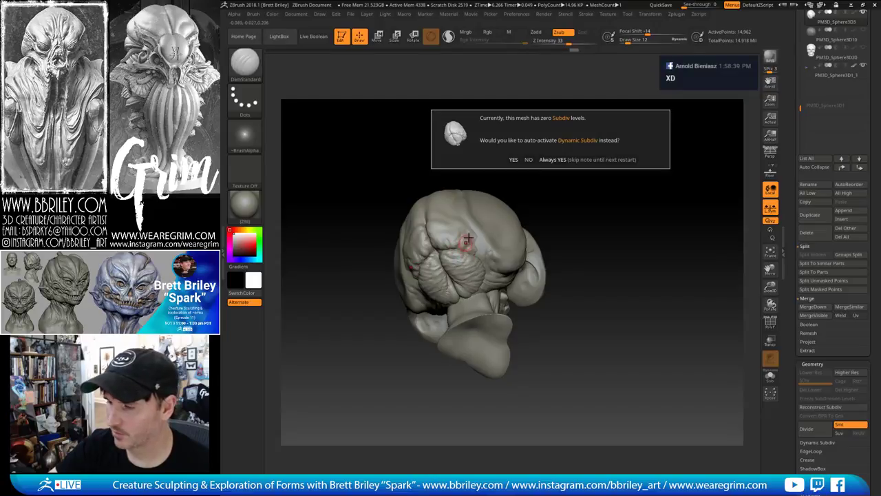
{"action": "left_click", "coordinate": [530, 160]}
{"action": "left_click_drag", "start_coordinate": [553, 195], "coordinate": [554, 179]}
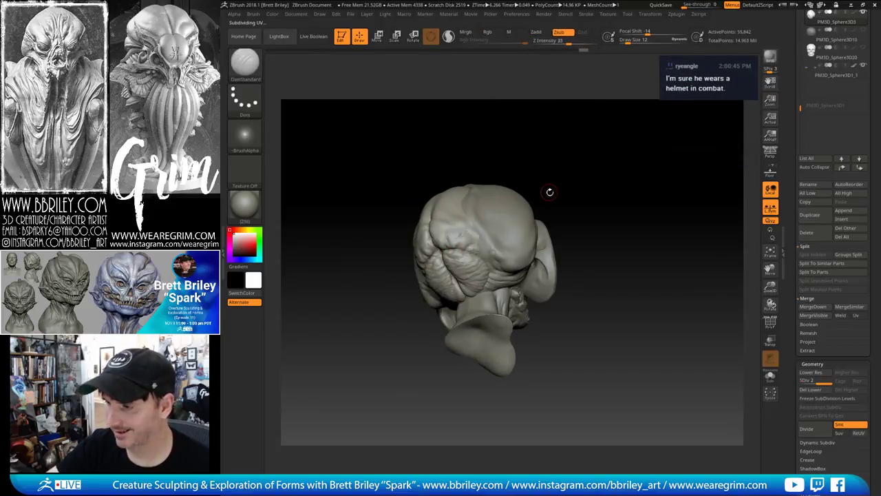
{"action": "key", "text": "ctrl+d"}
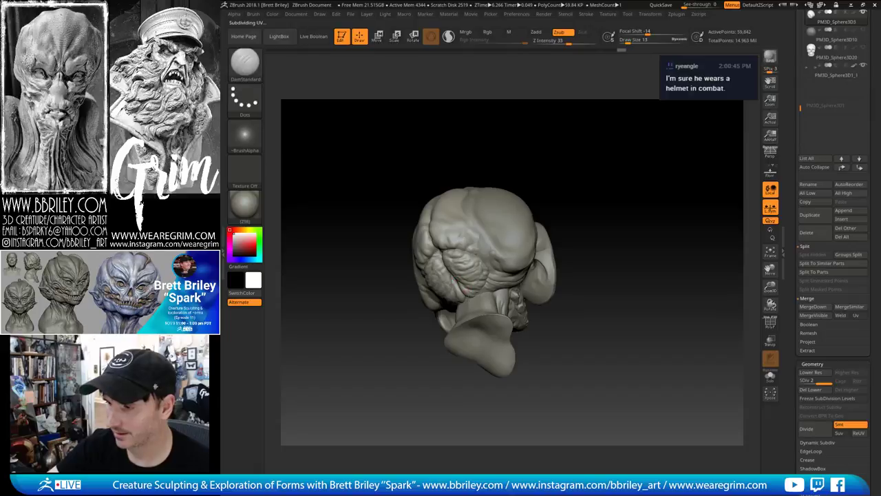
Crease the brain's lower folds with DamStandard at draw size 13 and build them up with the Standard brush at draw size 8
{"action": "left_click_drag", "start_coordinate": [525, 137], "coordinate": [518, 138]}
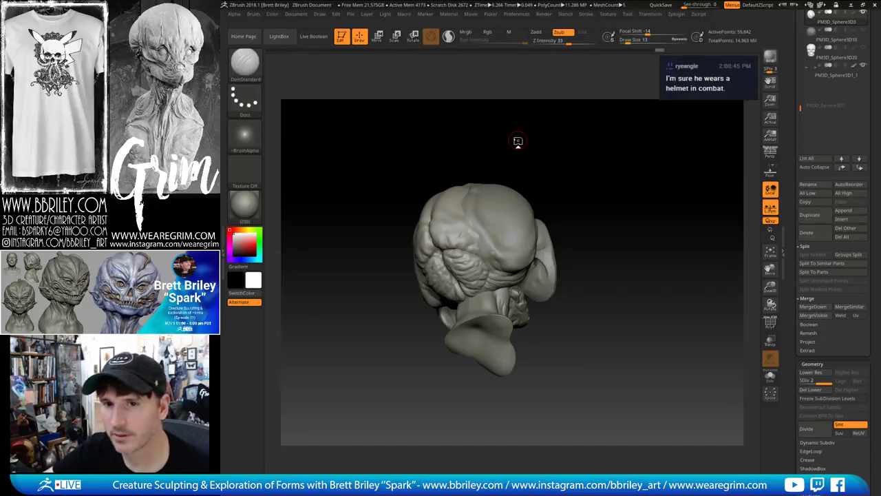
{"action": "mouse_move", "coordinate": [518, 140]}
{"action": "left_mouse_down"}
{"action": "mouse_move", "coordinate": [606, 171]}
{"action": "mouse_move", "coordinate": [529, 184]}
{"action": "left_mouse_up"}
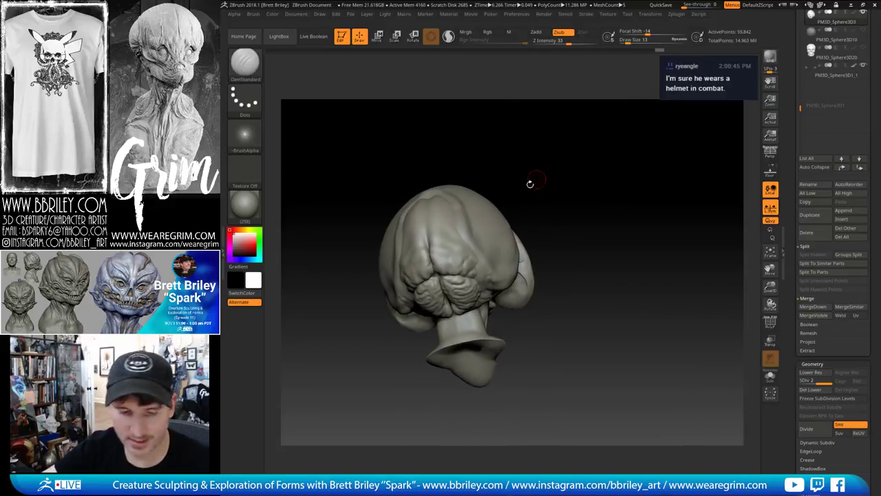
{"action": "key", "text": "b"}
{"action": "key", "text": "s"}
{"action": "key", "text": "t"}
{"action": "key", "text": "bracketleft"}
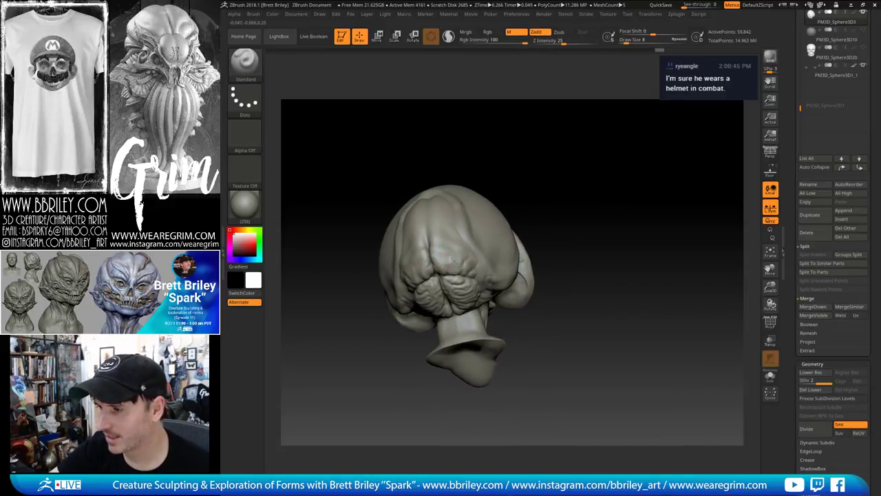
{"action": "key", "text": "shift"}
{"action": "mouse_move", "coordinate": [459, 229]}
{"action": "right_mouse_down"}
{"action": "mouse_move", "coordinate": [466, 256]}
{"action": "mouse_move", "coordinate": [541, 142]}
{"action": "mouse_move", "coordinate": [511, 189]}
{"action": "right_mouse_up"}
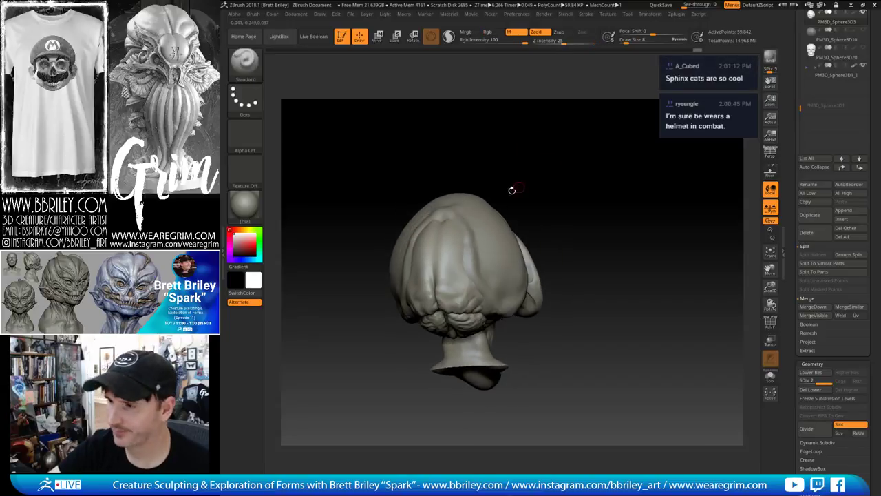
Select the cranium subtool and soften its rim above the brain with the Smooth and TrimDynamic brushes
{"action": "left_click", "coordinate": [471, 229], "text": "alt"}
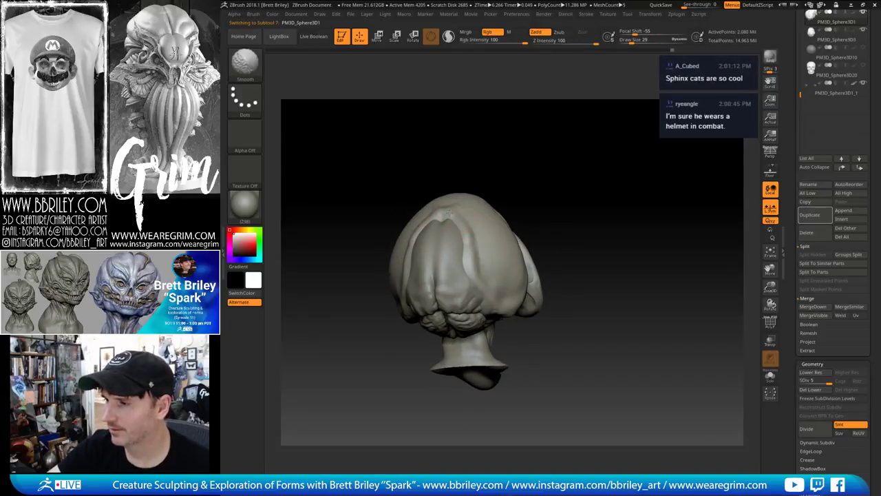
{"action": "left_click_drag", "start_coordinate": [448, 214], "coordinate": [452, 206], "text": "shift"}
{"action": "mouse_move", "coordinate": [448, 214]}
{"action": "right_mouse_down"}
{"action": "mouse_move", "coordinate": [472, 179]}
{"action": "mouse_move", "coordinate": [452, 208]}
{"action": "right_mouse_up"}
{"action": "key", "text": "b"}
{"action": "key", "text": "t"}
{"action": "key", "text": "d"}
{"action": "mouse_move", "coordinate": [493, 157]}
{"action": "left_mouse_down"}
{"action": "mouse_move", "coordinate": [513, 160]}
{"action": "mouse_move", "coordinate": [500, 152]}
{"action": "mouse_move", "coordinate": [486, 163]}
{"action": "mouse_move", "coordinate": [497, 157]}
{"action": "left_mouse_up"}
Build up and smooth the cranium's rim beside the brain with the Clay brush at draw size 27
{"action": "key", "text": "shift"}
{"action": "key", "text": "b"}
{"action": "key", "text": "d"}
{"action": "key", "text": "s"}
{"action": "key", "text": "b"}
{"action": "key", "text": "c"}
{"action": "key", "text": "l"}
{"action": "key", "text": "s"}
{"action": "left_click", "coordinate": [476, 217]}
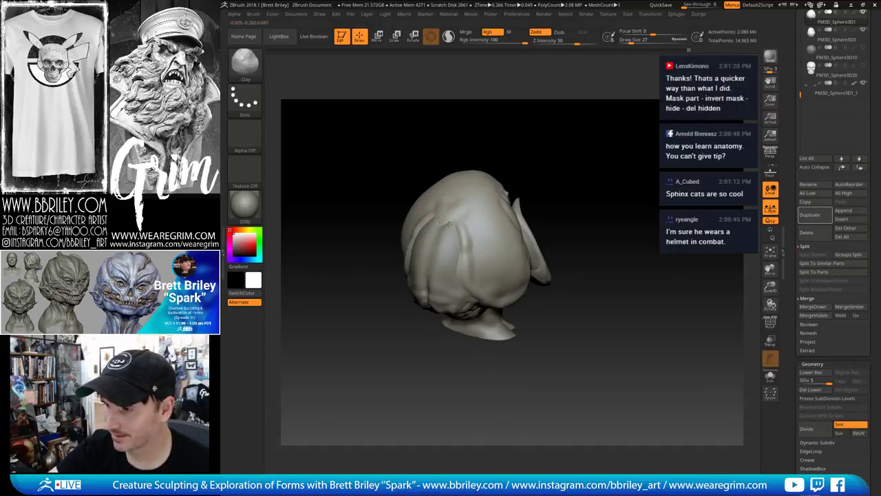
{"action": "key", "text": "shift"}
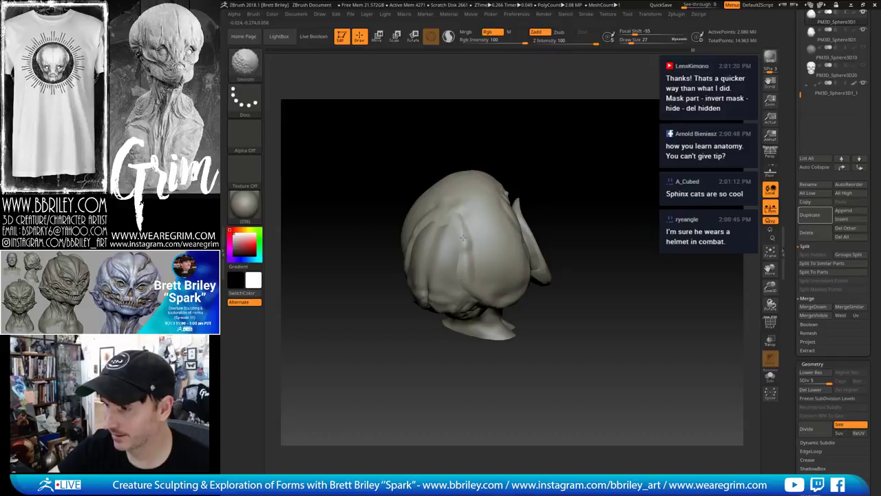
Lower the cranium to subdivision level 3, then flatten and smooth its rim with the TrimDynamic brush at draw size 27
{"action": "key", "text": "b"}
{"action": "key", "text": "t"}
{"action": "key", "text": "d"}
{"action": "key", "text": "shift+d"}
{"action": "key", "text": "shift+d"}
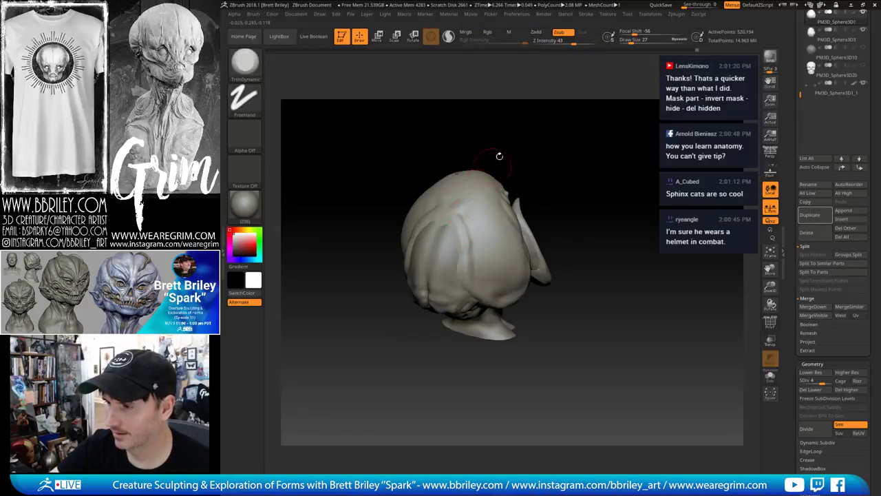
{"action": "left_click_drag", "start_coordinate": [500, 155], "coordinate": [501, 141]}
{"action": "left_click_drag", "start_coordinate": [466, 235], "coordinate": [462, 244], "text": "shift"}
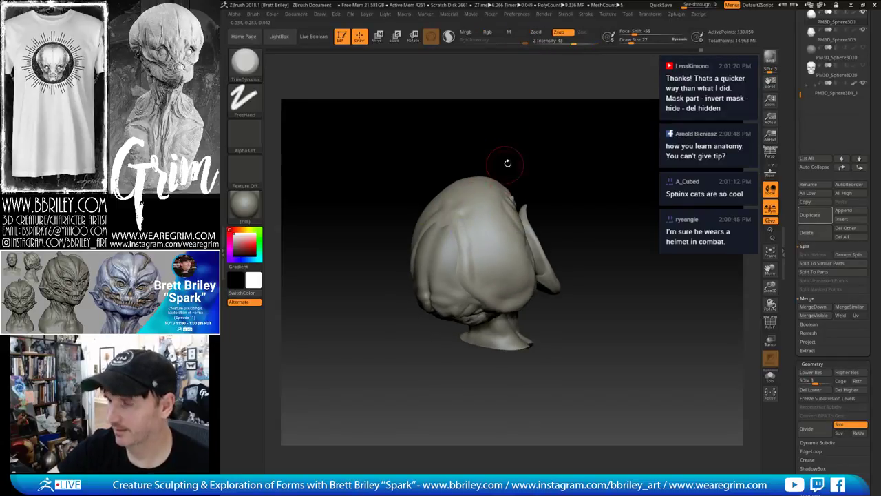
Adjust the cranium's rim at the top of the brain with the Move brush at draw size 29
{"action": "left_click_drag", "start_coordinate": [507, 164], "coordinate": [451, 244]}
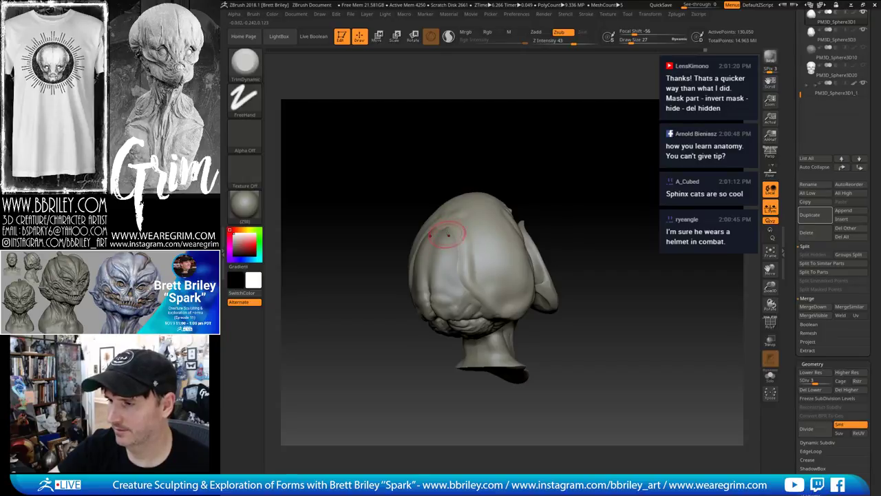
{"action": "key", "text": "b"}
{"action": "key", "text": "m"}
{"action": "key", "text": "v"}
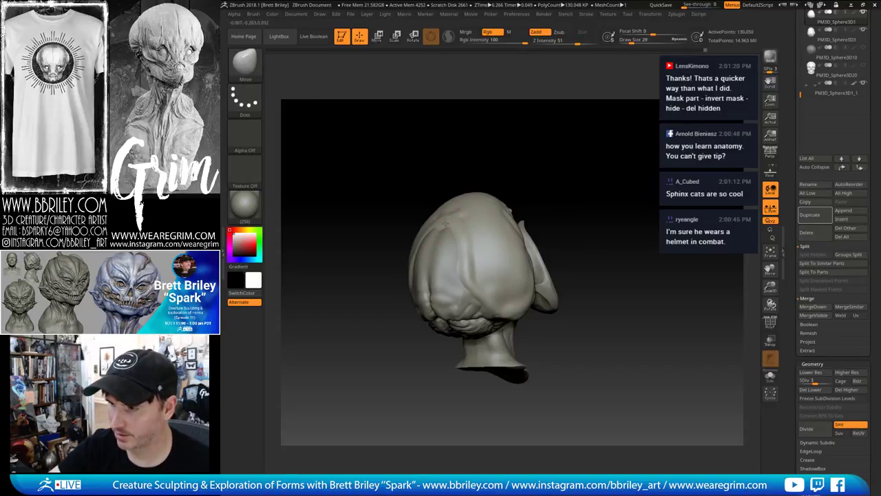
Select the brain subtool, smooth it near the cranium's rim, and divide it to subdivision level 3
{"action": "left_click", "coordinate": [448, 231], "text": "alt"}
{"action": "key", "text": "b"}
{"action": "key", "text": "m"}
{"action": "key", "text": "t"}
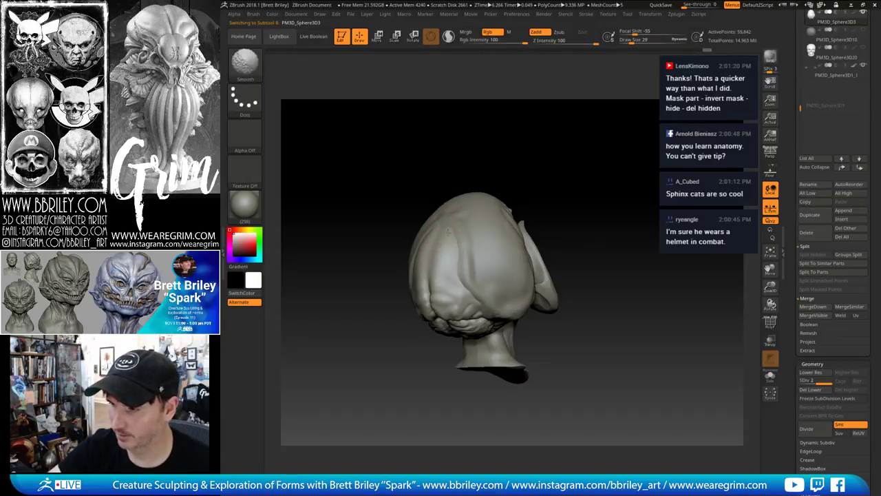
{"action": "left_click_drag", "start_coordinate": [544, 158], "coordinate": [471, 241]}
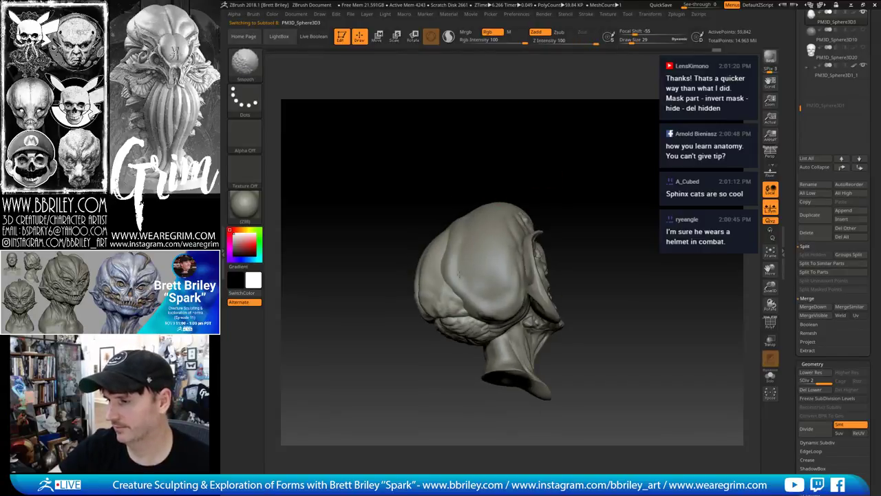
{"action": "left_click_drag", "start_coordinate": [579, 220], "coordinate": [569, 141]}
{"action": "key", "text": "d"}
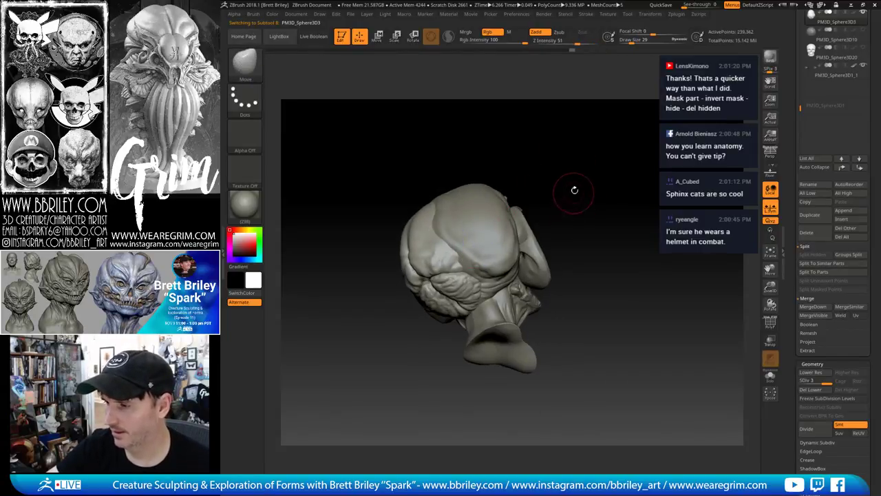
Carve the creases around the two ribbed lower brain lobes with the DamStandard brush at draw size 4
{"action": "right_click_drag", "start_coordinate": [574, 189], "coordinate": [521, 200]}
{"action": "key", "text": "b"}
{"action": "key", "text": "d"}
{"action": "key", "text": "s"}
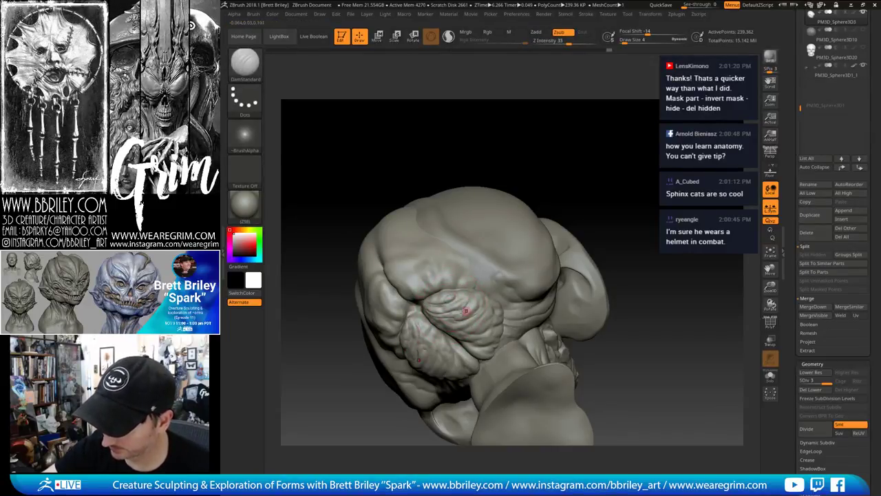
{"action": "right_click_drag", "start_coordinate": [482, 297], "coordinate": [491, 262]}
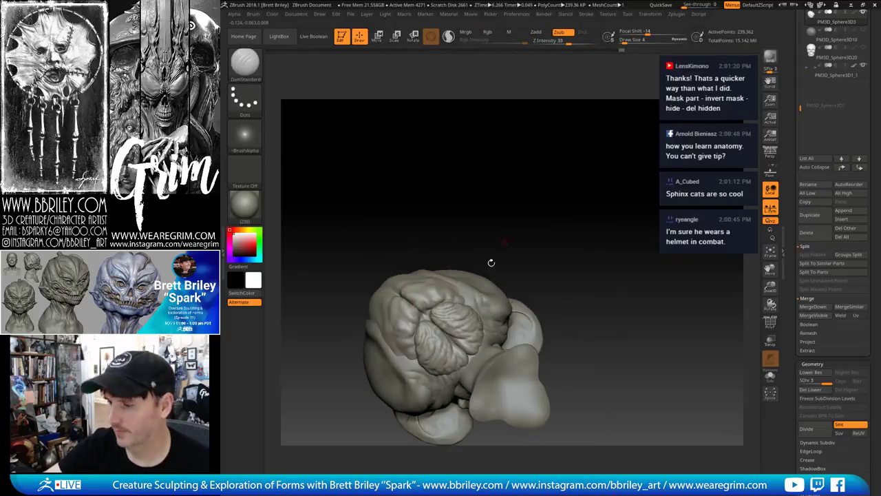
Swell the folds around the ribbed lower lobes of the brain with the Inflat brush at draw size 10
{"action": "key", "text": "b"}
{"action": "key", "text": "s"}
{"action": "key", "text": "t"}
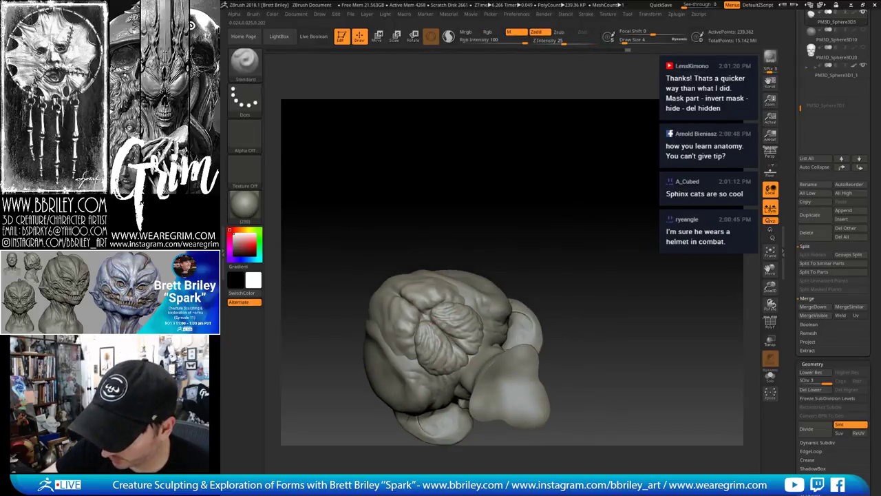
{"action": "key", "text": "b"}
{"action": "key", "text": "i"}
{"action": "key", "text": "n"}
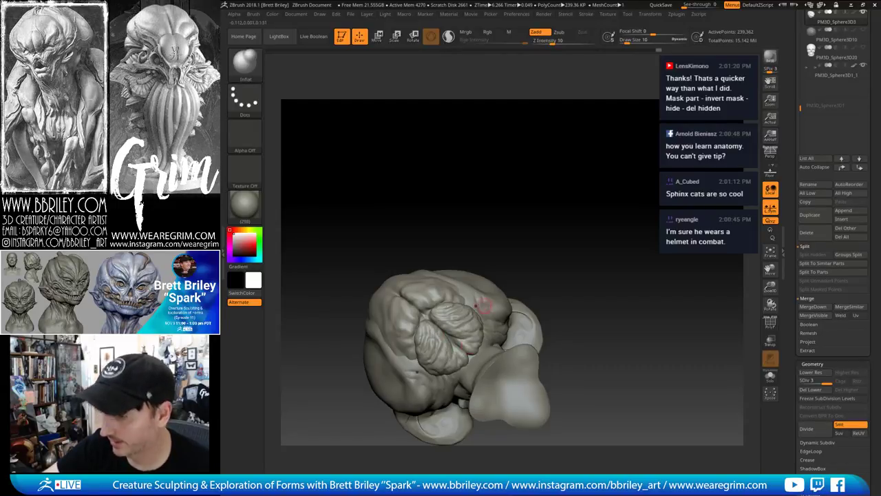
{"action": "right_click_drag", "start_coordinate": [484, 306], "coordinate": [435, 318]}
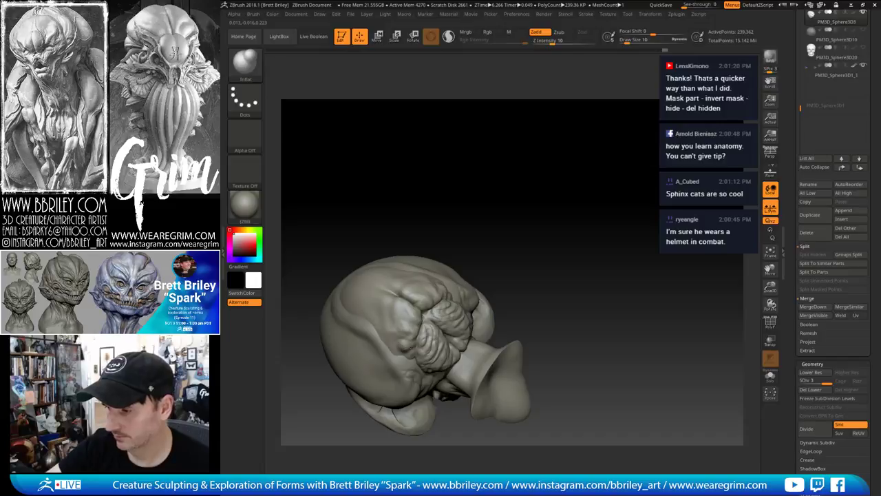
{"action": "mouse_move", "coordinate": [512, 218]}
{"action": "left_mouse_down"}
{"action": "mouse_move", "coordinate": [519, 181]}
{"action": "mouse_move", "coordinate": [539, 178]}
{"action": "left_mouse_up"}
{"action": "mouse_move", "coordinate": [546, 200]}
{"action": "right_mouse_down"}
{"action": "mouse_move", "coordinate": [568, 188]}
{"action": "mouse_move", "coordinate": [586, 201]}
{"action": "mouse_move", "coordinate": [609, 144]}
{"action": "mouse_move", "coordinate": [609, 219]}
{"action": "mouse_move", "coordinate": [641, 166]}
{"action": "mouse_move", "coordinate": [612, 215]}
{"action": "mouse_move", "coordinate": [649, 257]}
{"action": "mouse_move", "coordinate": [578, 241]}
{"action": "right_mouse_up"}
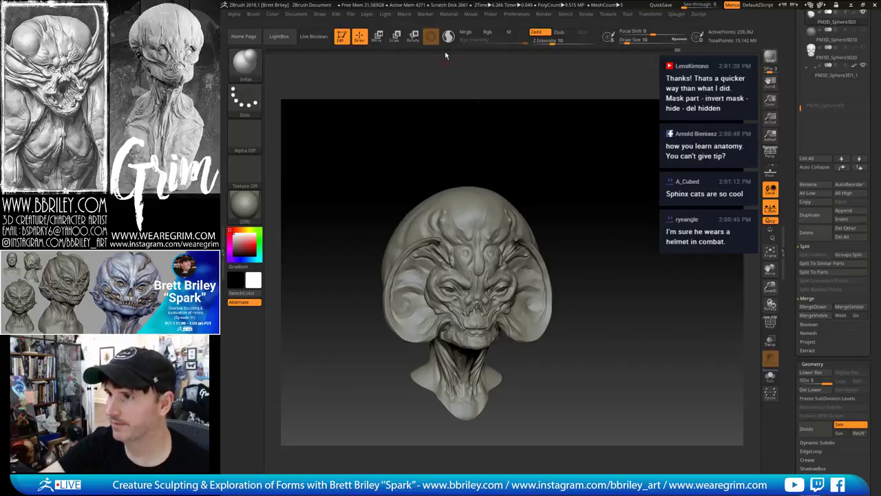
Select the cranium subtool and adjust its rear contour with the Move brush at draw size 50
{"action": "mouse_move", "coordinate": [603, 212]}
{"action": "right_mouse_down"}
{"action": "mouse_move", "coordinate": [599, 175]}
{"action": "mouse_move", "coordinate": [613, 179]}
{"action": "right_mouse_up"}
{"action": "left_click_drag", "start_coordinate": [613, 184], "coordinate": [589, 195], "text": "alt"}
{"action": "left_click", "coordinate": [507, 223], "text": "alt"}
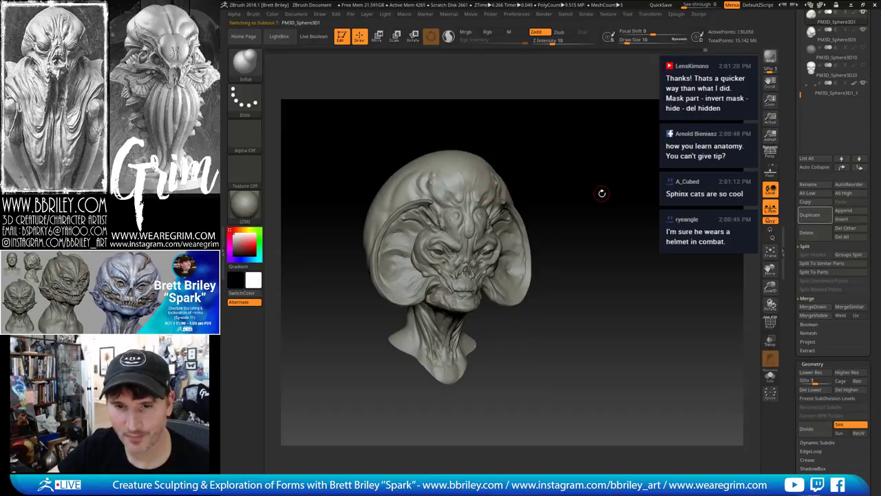
{"action": "mouse_move", "coordinate": [605, 192]}
{"action": "right_mouse_down"}
{"action": "mouse_move", "coordinate": [602, 181]}
{"action": "mouse_move", "coordinate": [615, 181]}
{"action": "mouse_move", "coordinate": [588, 191]}
{"action": "mouse_move", "coordinate": [629, 175]}
{"action": "mouse_move", "coordinate": [568, 185]}
{"action": "right_mouse_up"}
{"action": "key", "text": "b"}
{"action": "key", "text": "m"}
{"action": "key", "text": "v"}
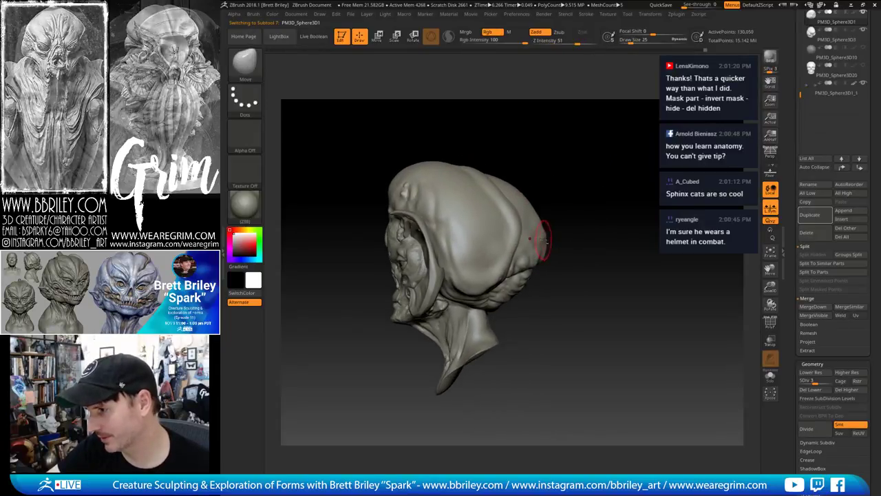
{"action": "key", "text": "s"}
{"action": "left_click", "coordinate": [546, 236]}
{"action": "mouse_move", "coordinate": [564, 223]}
{"action": "right_mouse_down"}
{"action": "mouse_move", "coordinate": [552, 212]}
{"action": "mouse_move", "coordinate": [506, 231]}
{"action": "mouse_move", "coordinate": [463, 227]}
{"action": "right_mouse_up"}
{"action": "left_click", "coordinate": [545, 233], "text": "alt"}
{"action": "left_click", "coordinate": [462, 231], "text": "alt"}
Deepen the long crease on the rear side of the cranium with the DamStandard brush
{"action": "key", "text": "b"}
{"action": "key", "text": "d"}
{"action": "key", "text": "s"}
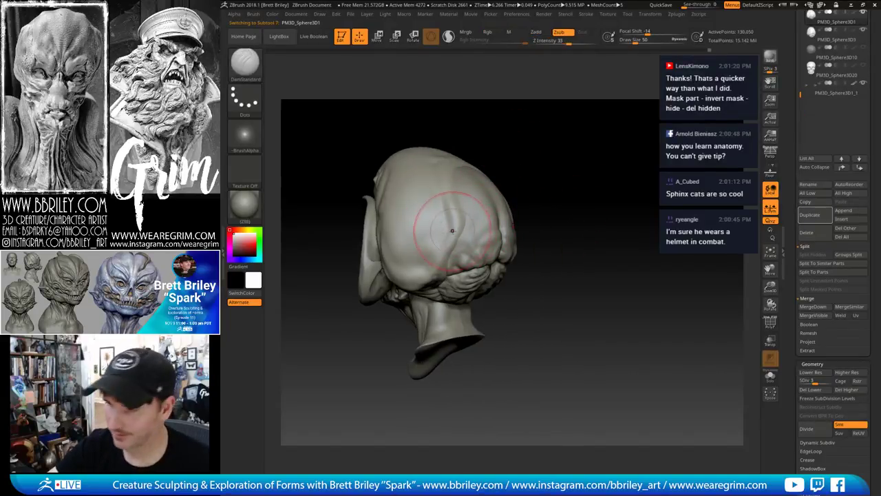
{"action": "key", "text": "s"}
{"action": "left_click", "coordinate": [446, 233]}
Build up skin folds on the cranium's rear side with the Standard brush at draw sizes 10 and 8
{"action": "key", "text": "b"}
{"action": "key", "text": "s"}
{"action": "key", "text": "t"}
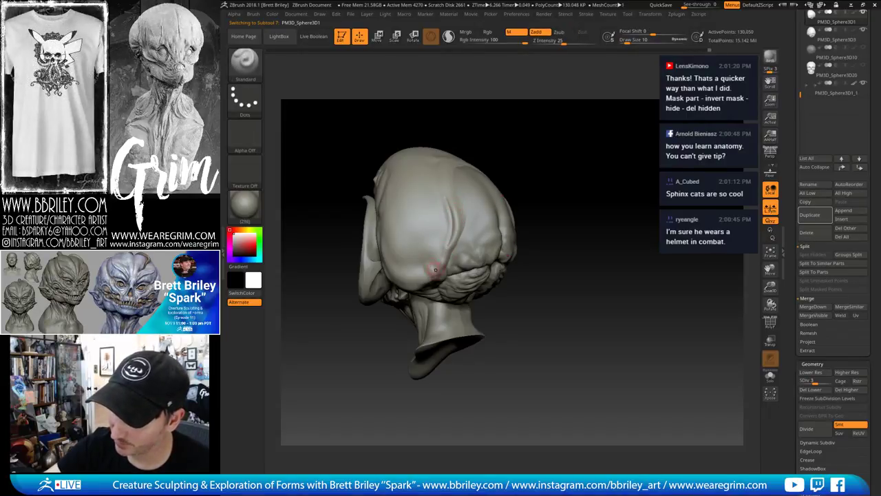
{"action": "left_click_drag", "start_coordinate": [401, 233], "coordinate": [398, 216]}
{"action": "left_click_drag", "start_coordinate": [484, 124], "coordinate": [448, 162]}
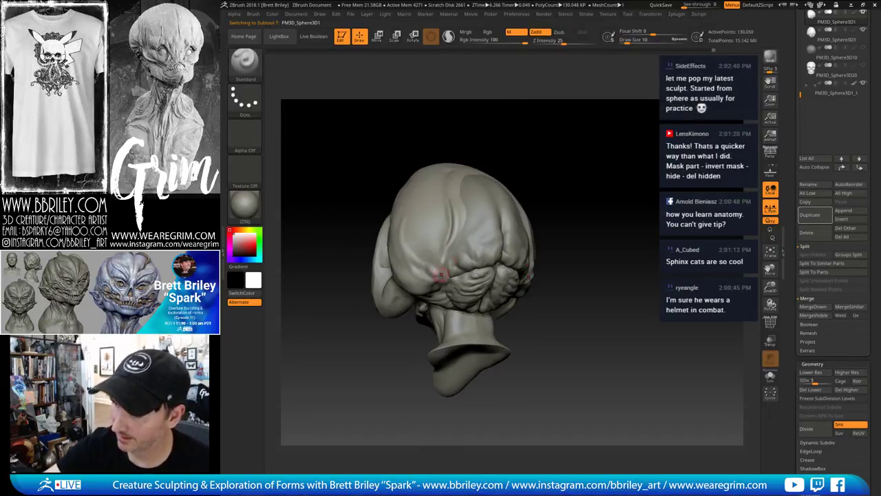
{"action": "left_click_drag", "start_coordinate": [574, 148], "coordinate": [568, 69]}
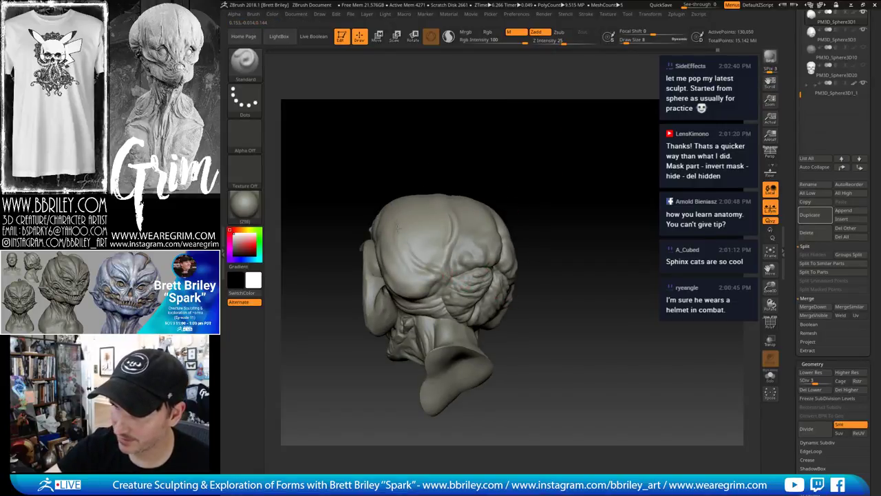
{"action": "left_click_drag", "start_coordinate": [398, 229], "coordinate": [407, 198]}
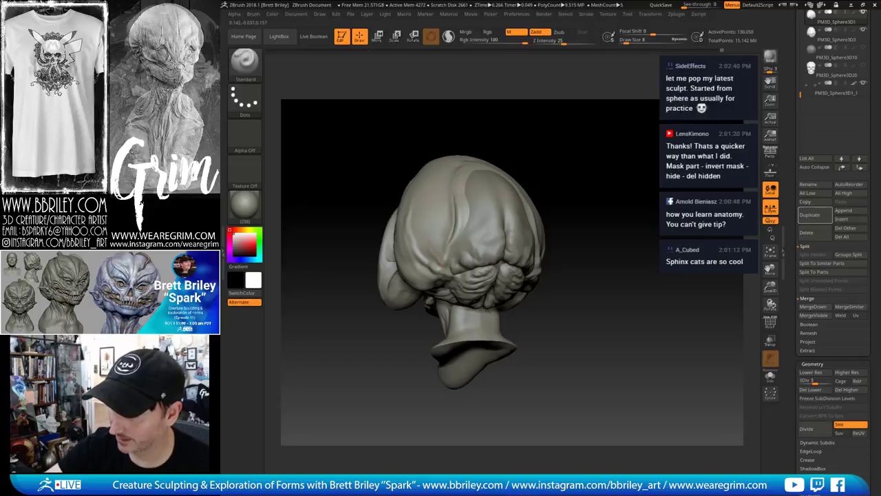
{"action": "left_click_drag", "start_coordinate": [428, 246], "coordinate": [477, 152]}
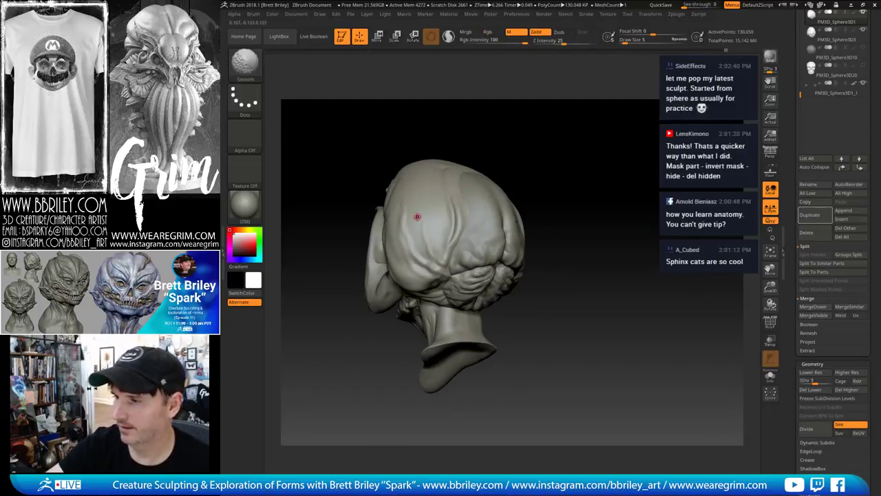
Smooth the cranium's side folds at subdivision level 2 and return the subtool to level 5
{"action": "key", "text": "shift+d"}
{"action": "left_click_drag", "start_coordinate": [407, 207], "coordinate": [418, 242], "text": "shift"}
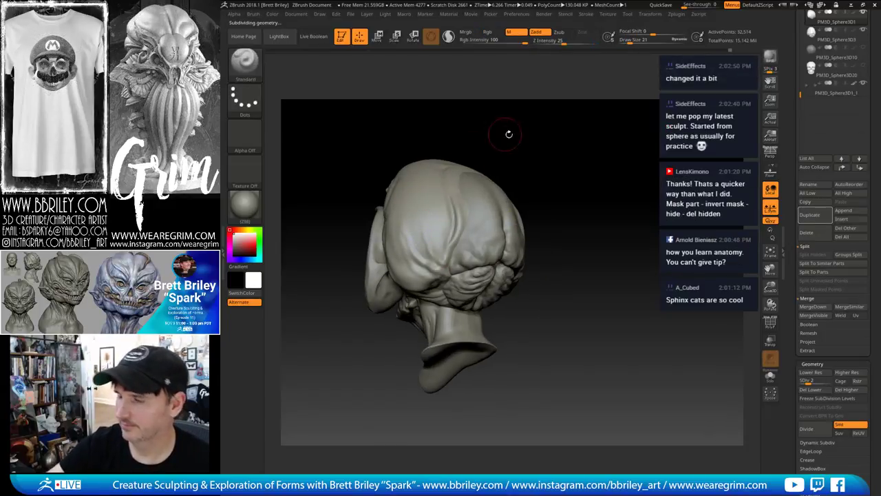
{"action": "left_click_drag", "start_coordinate": [507, 134], "coordinate": [521, 150]}
{"action": "key", "text": "d"}
{"action": "key", "text": "d"}
{"action": "key", "text": "d"}
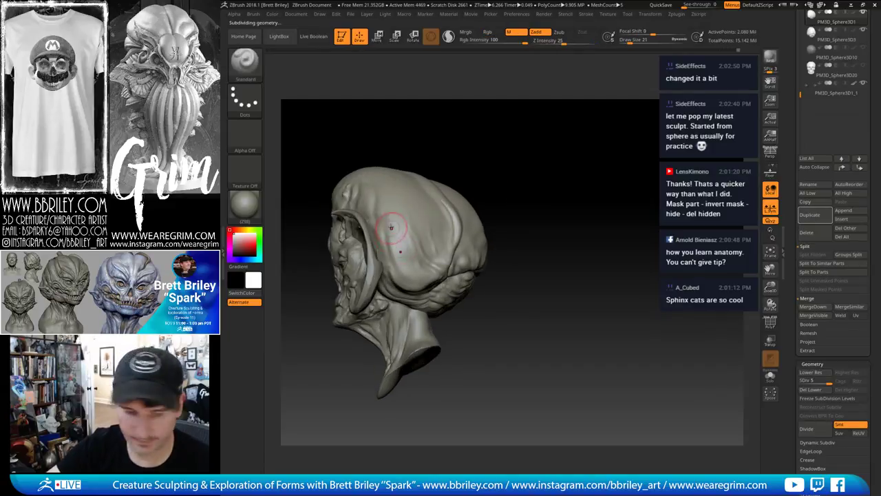
Carve fine creases into the side of the cranium with the DamStandard brush at draw size 8
{"action": "key", "text": "b"}
{"action": "key", "text": "d"}
{"action": "key", "text": "s"}
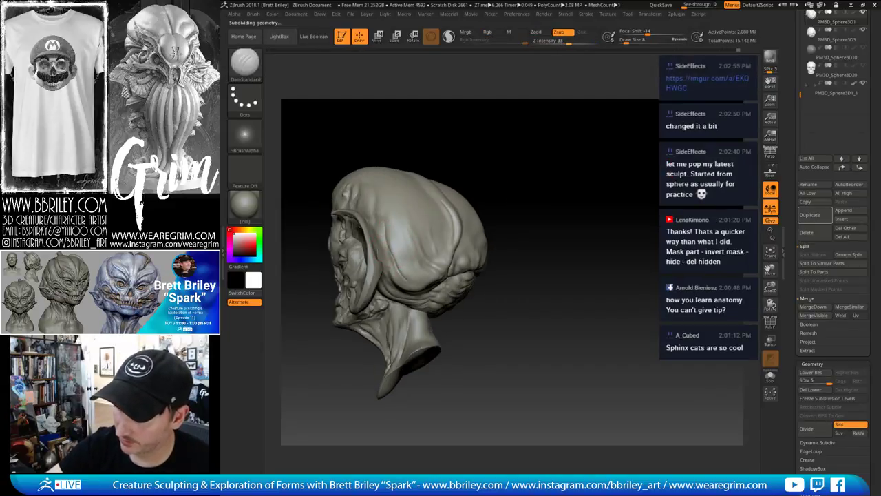
{"action": "left_click_drag", "start_coordinate": [537, 153], "coordinate": [637, 168]}
{"action": "left_click_drag", "start_coordinate": [526, 200], "coordinate": [523, 232], "text": "alt"}
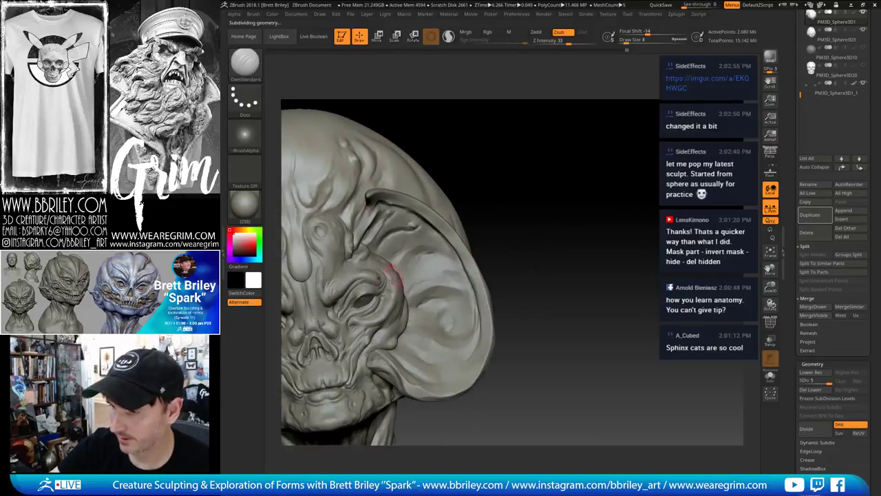
Select the head subtool and add fine skin ridges below the forehead nodules with the Standard brush at draw size 1
{"action": "left_click", "coordinate": [394, 272], "text": "alt"}
{"action": "mouse_move", "coordinate": [533, 173]}
{"action": "left_mouse_down"}
{"action": "mouse_move", "coordinate": [551, 173]}
{"action": "mouse_move", "coordinate": [581, 115]}
{"action": "mouse_move", "coordinate": [597, 131]}
{"action": "mouse_move", "coordinate": [624, 133]}
{"action": "mouse_move", "coordinate": [639, 160]}
{"action": "mouse_move", "coordinate": [553, 182]}
{"action": "left_mouse_up"}
{"action": "key", "text": "["}
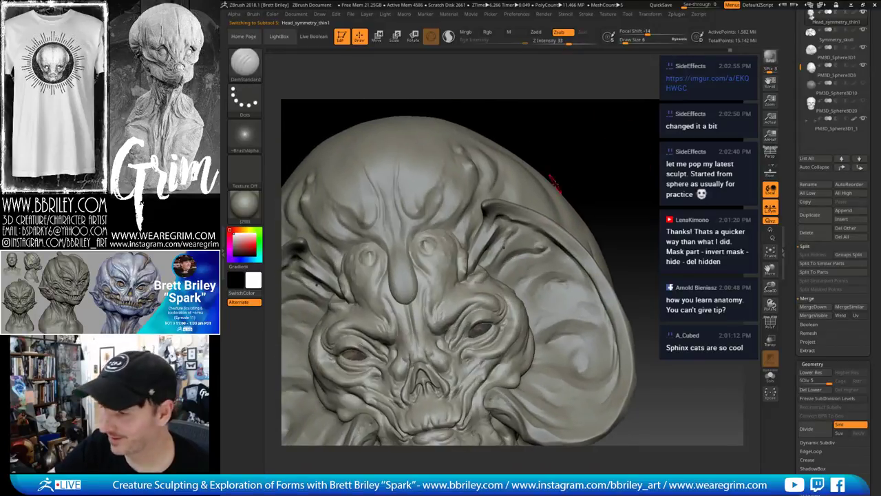
{"action": "key", "text": "b"}
{"action": "key", "text": "s"}
{"action": "key", "text": "t"}
{"action": "key", "text": "s"}
{"action": "left_click", "coordinate": [423, 291]}
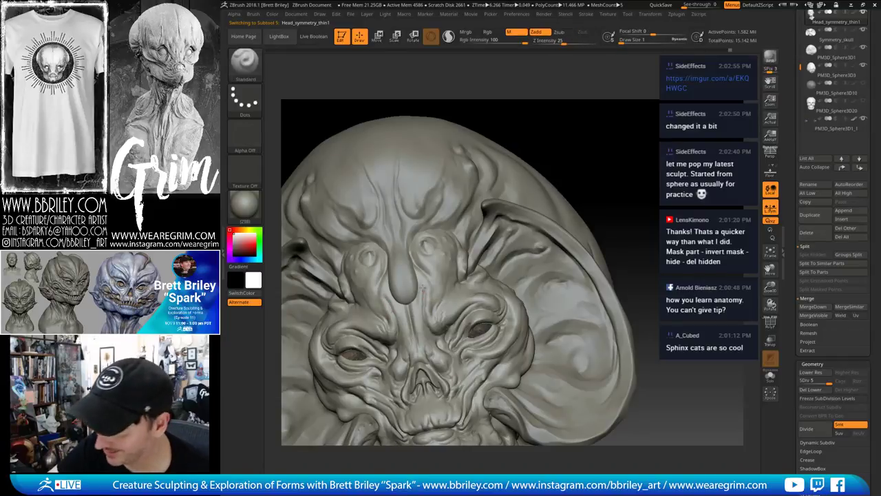
Detail the skin between the forehead nodules and brows with the DamStandard and Standard brushes at draw size 3
{"action": "key", "text": "b"}
{"action": "key", "text": "d"}
{"action": "key", "text": "s"}
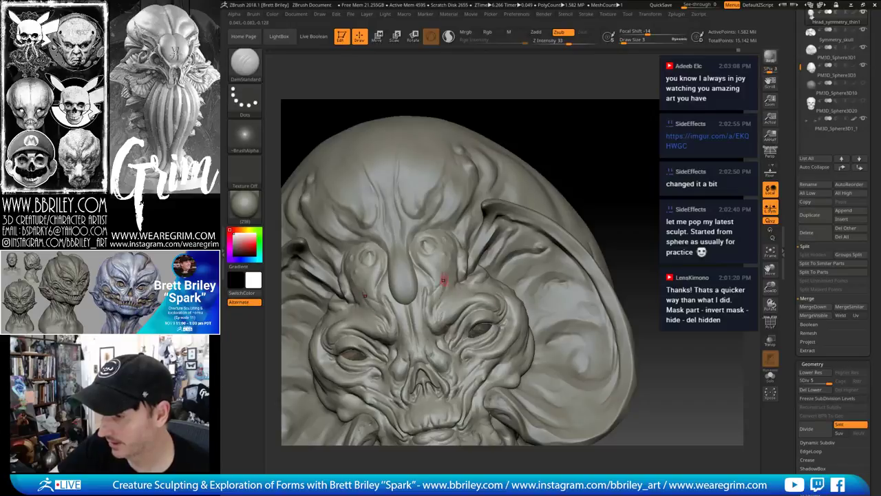
{"action": "key", "text": "b"}
{"action": "key", "text": "s"}
{"action": "key", "text": "t"}
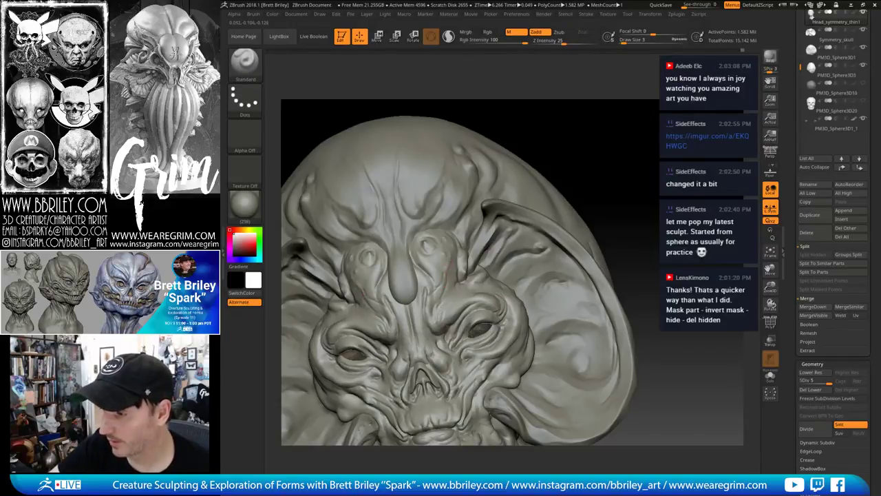
{"action": "left_click_drag", "start_coordinate": [611, 157], "coordinate": [641, 144]}
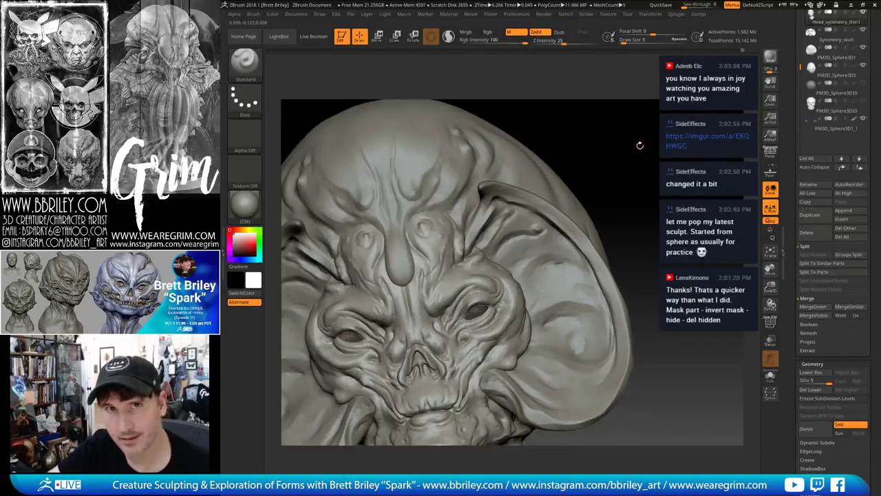
Carve creases from the nose bridge up over the inner brows with the DamStandard brush at draw size 6
{"action": "key", "text": "b"}
{"action": "key", "text": "d"}
{"action": "key", "text": "s"}
{"action": "left_click_drag", "start_coordinate": [436, 284], "coordinate": [446, 272]}
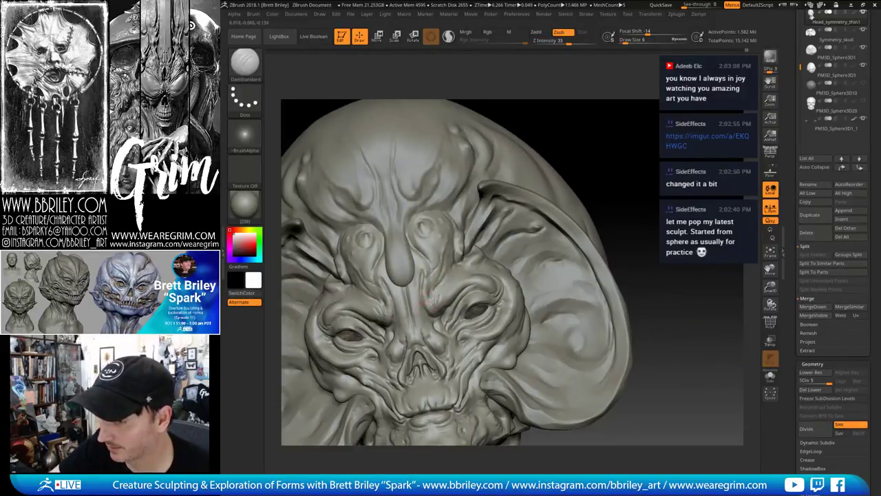
{"action": "left_click_drag", "start_coordinate": [428, 300], "coordinate": [448, 283]}
Refine the wrinkles around the inner eye corners and nose bridge with the DamStandard brush at draw size 3
{"action": "left_click_drag", "start_coordinate": [623, 157], "coordinate": [627, 127]}
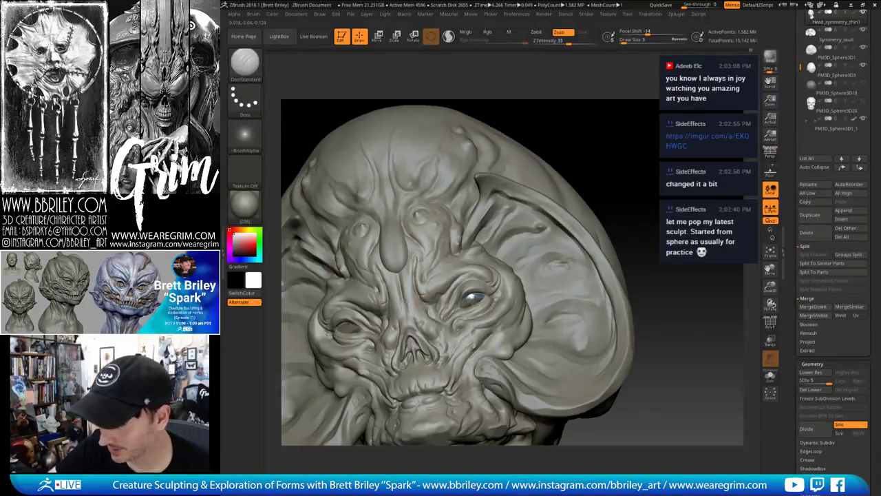
{"action": "left_click_drag", "start_coordinate": [614, 135], "coordinate": [420, 296]}
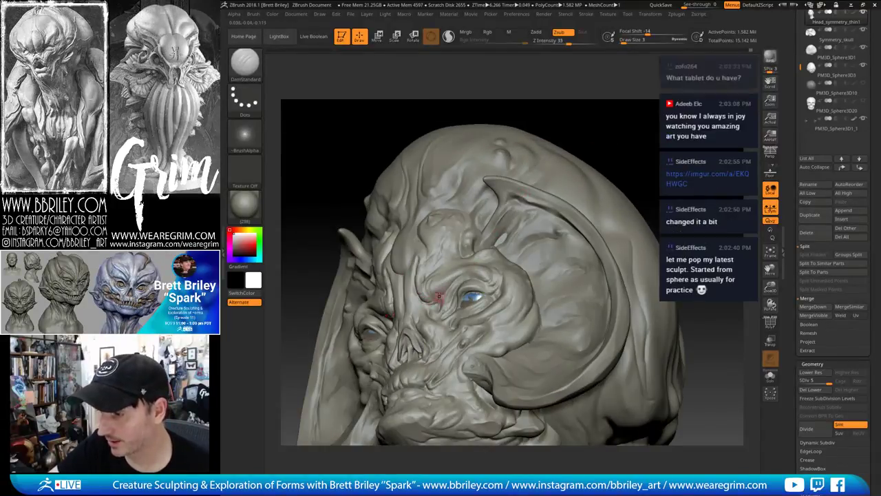
{"action": "left_click_drag", "start_coordinate": [637, 102], "coordinate": [493, 230]}
{"action": "mouse_move", "coordinate": [625, 169]}
{"action": "left_mouse_down"}
{"action": "mouse_move", "coordinate": [649, 133]}
{"action": "mouse_move", "coordinate": [471, 281]}
{"action": "left_mouse_up"}
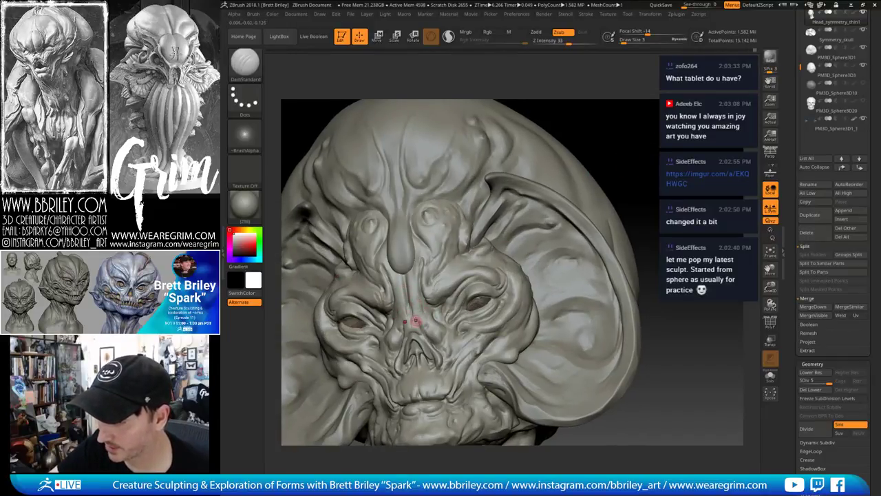
Raise small skin folds on the cheeks beside the nose with the Standard brush at draw size 2
{"action": "mouse_move", "coordinate": [650, 169]}
{"action": "left_mouse_down", "text": "alt"}
{"action": "mouse_move", "coordinate": [652, 134]}
{"action": "mouse_move", "coordinate": [623, 140]}
{"action": "left_mouse_up", "text": "alt"}
{"action": "key", "text": "b"}
{"action": "key", "text": "s"}
{"action": "key", "text": "t"}
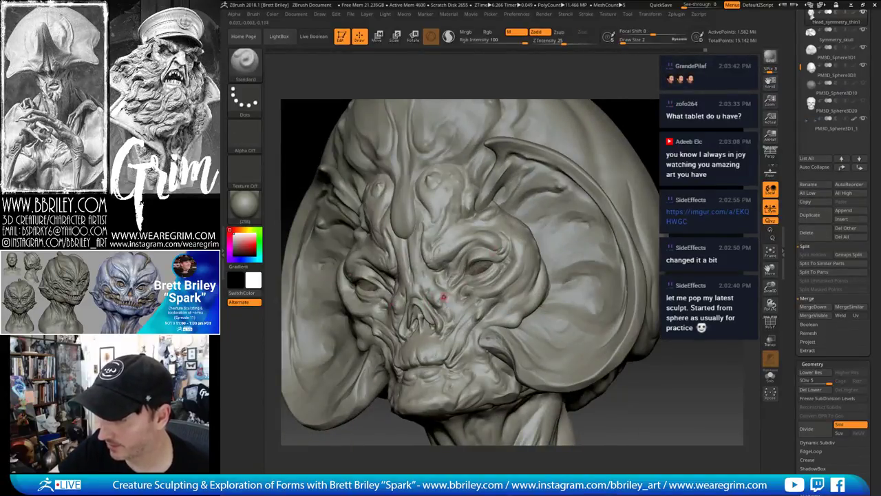
{"action": "left_click_drag", "start_coordinate": [644, 127], "coordinate": [632, 118]}
Cut fine wrinkles beside the nose and under the eyes with the DamStandard brush at draw sizes 2 and 3
{"action": "key", "text": "b"}
{"action": "key", "text": "d"}
{"action": "key", "text": "s"}
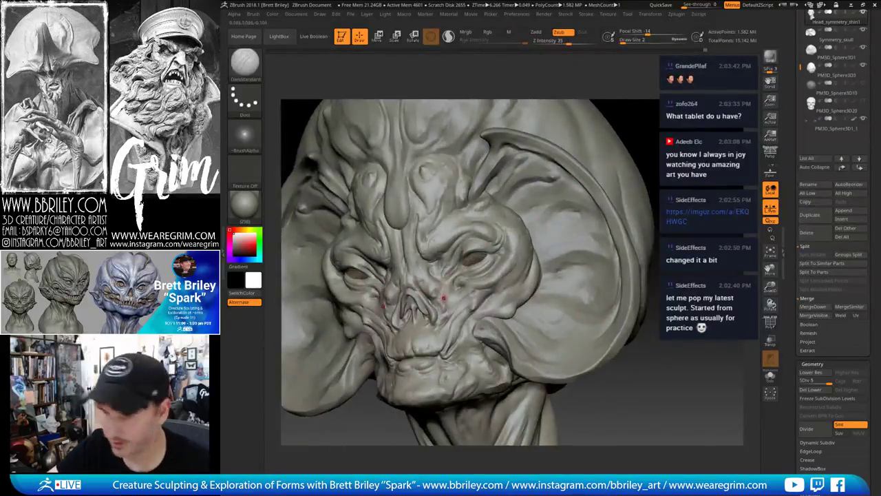
{"action": "key", "text": "s"}
{"action": "left_click", "coordinate": [437, 300]}
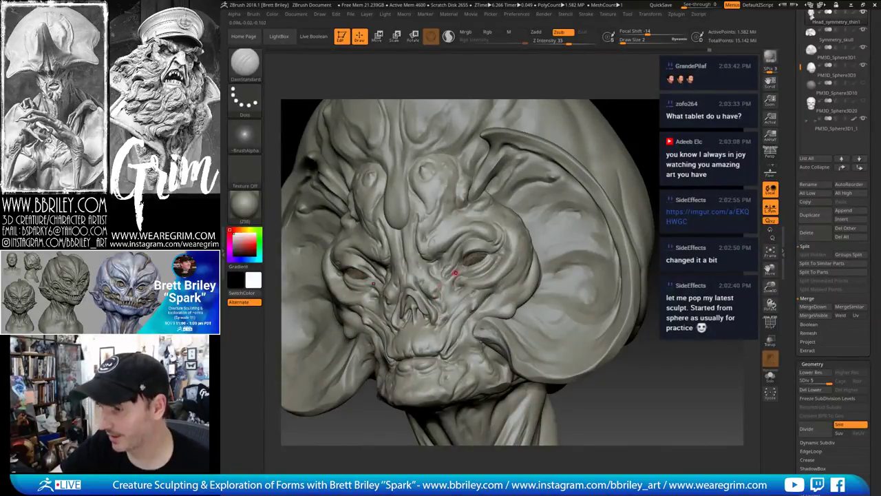
{"action": "mouse_move", "coordinate": [654, 134]}
{"action": "left_mouse_down"}
{"action": "mouse_move", "coordinate": [662, 130]}
{"action": "mouse_move", "coordinate": [665, 139]}
{"action": "left_mouse_up"}
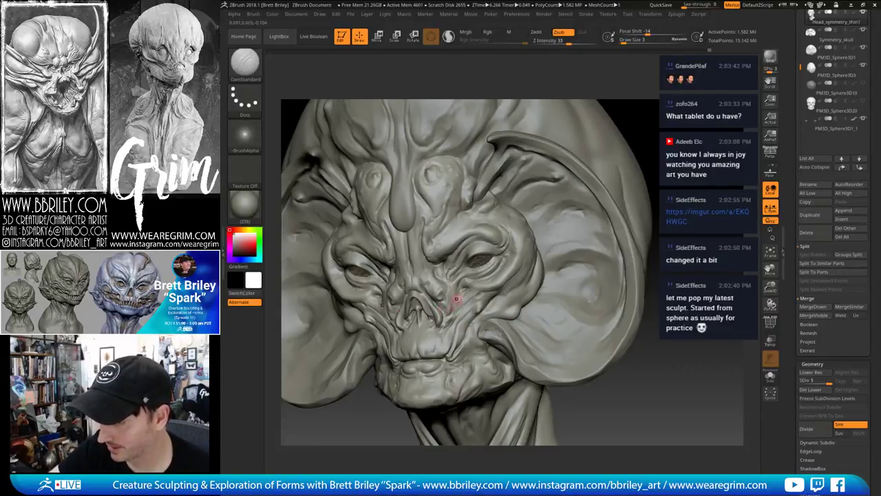
{"action": "right_click_drag", "start_coordinate": [457, 302], "coordinate": [461, 291]}
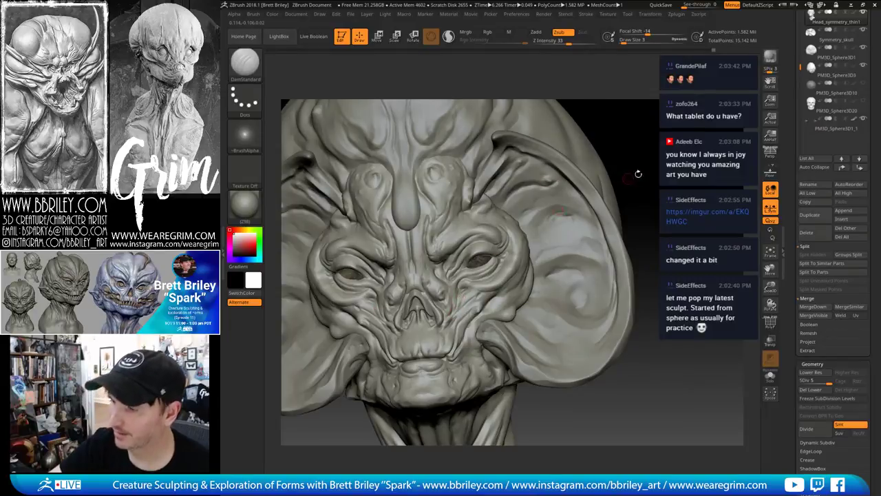
Build up the cheek folds running down to the mouth corners with the Standard brush at draw size 3
{"action": "mouse_move", "coordinate": [638, 173]}
{"action": "left_mouse_down"}
{"action": "mouse_move", "coordinate": [629, 154]}
{"action": "mouse_move", "coordinate": [646, 157]}
{"action": "left_mouse_up"}
{"action": "key", "text": "b"}
{"action": "key", "text": "s"}
{"action": "key", "text": "t"}
{"action": "key", "text": "s"}
{"action": "left_click", "coordinate": [466, 276]}
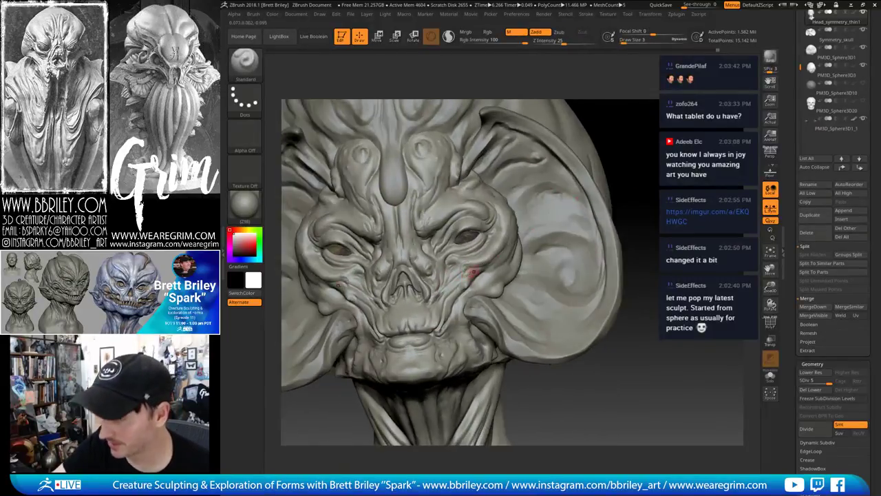
{"action": "left_click_drag", "start_coordinate": [466, 280], "coordinate": [443, 311]}
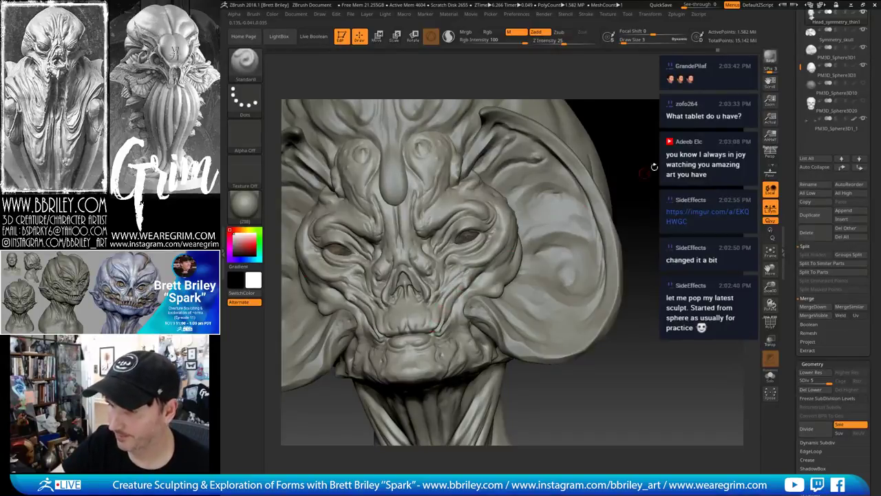
Carve small creases around the mouth and upper lip with the DamStandard brush at draw size 3
{"action": "left_click_drag", "start_coordinate": [654, 166], "coordinate": [579, 187]}
{"action": "key", "text": "b"}
{"action": "key", "text": "d"}
{"action": "key", "text": "s"}
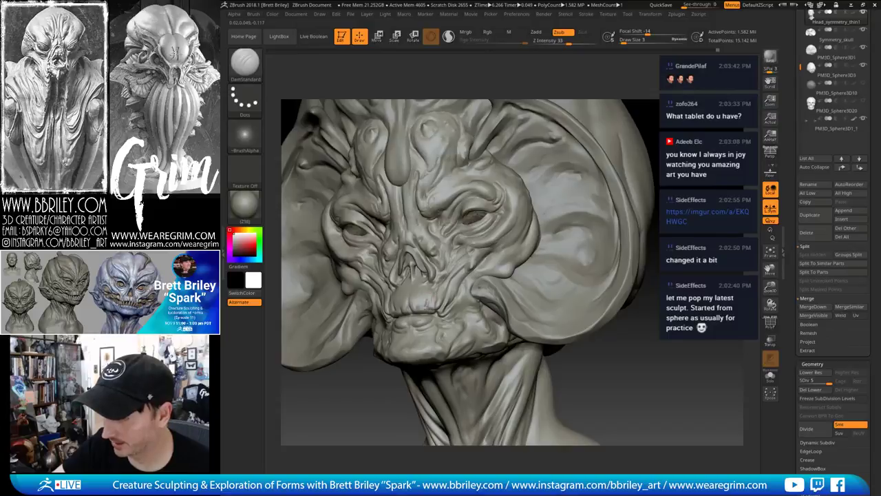
{"action": "right_click_drag", "start_coordinate": [546, 316], "coordinate": [413, 303]}
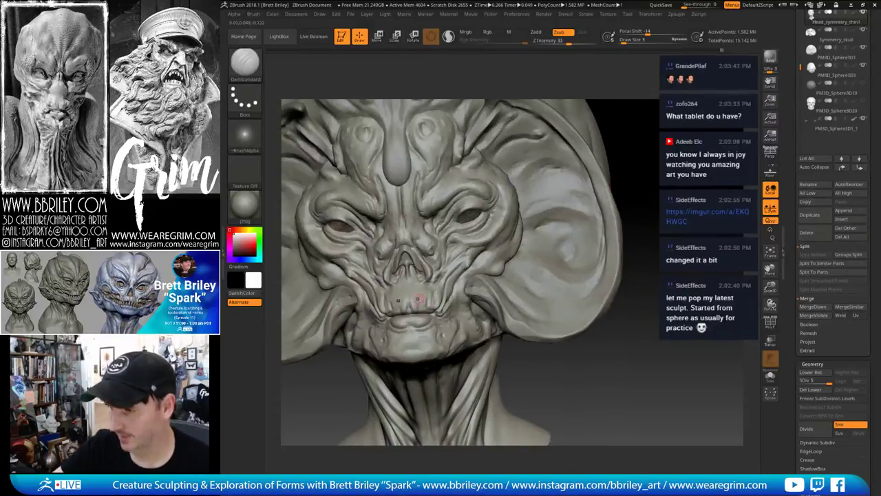
Build up the upper lip area with the Clay brush at draw size 3
{"action": "key", "text": "b"}
{"action": "key", "text": "c"}
{"action": "key", "text": "b"}
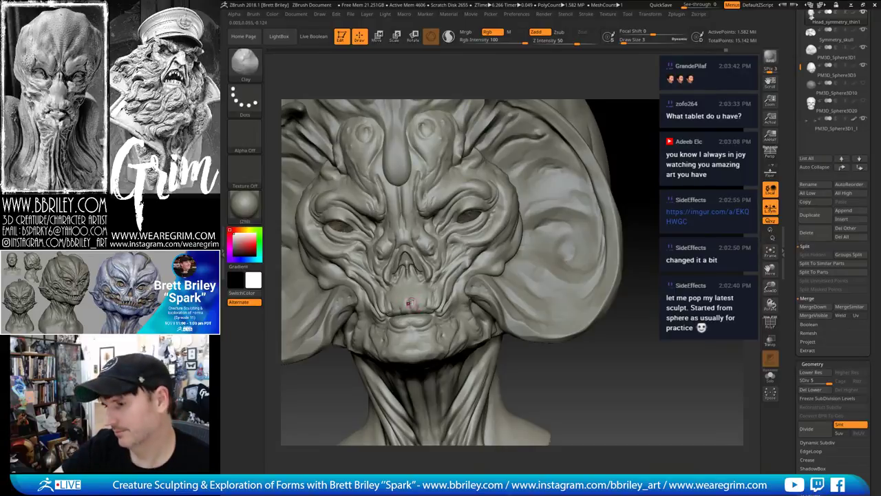
{"action": "left_click_drag", "start_coordinate": [634, 210], "coordinate": [632, 208]}
{"action": "key", "text": "d"}
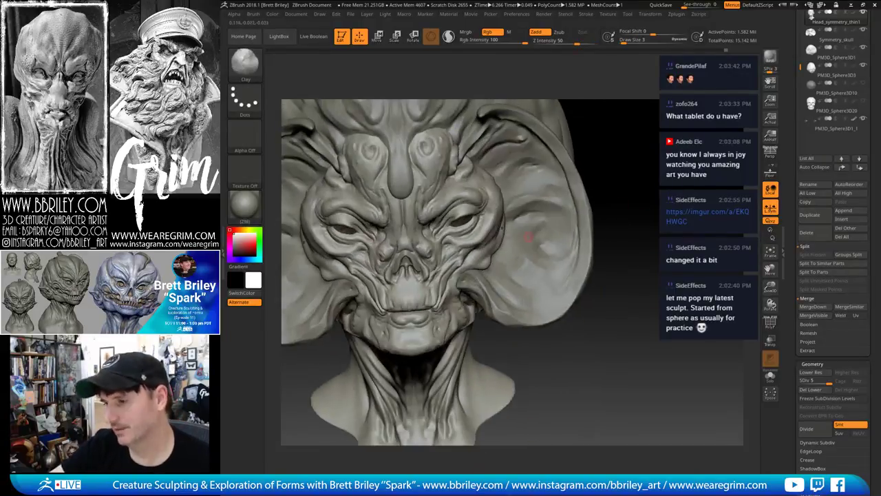
Carve fine creases along the lip line with the DamStandard brush at draw size 1
{"action": "key", "text": "b"}
{"action": "key", "text": "s"}
{"action": "key", "text": "t"}
{"action": "key", "text": "b"}
{"action": "key", "text": "d"}
{"action": "key", "text": "s"}
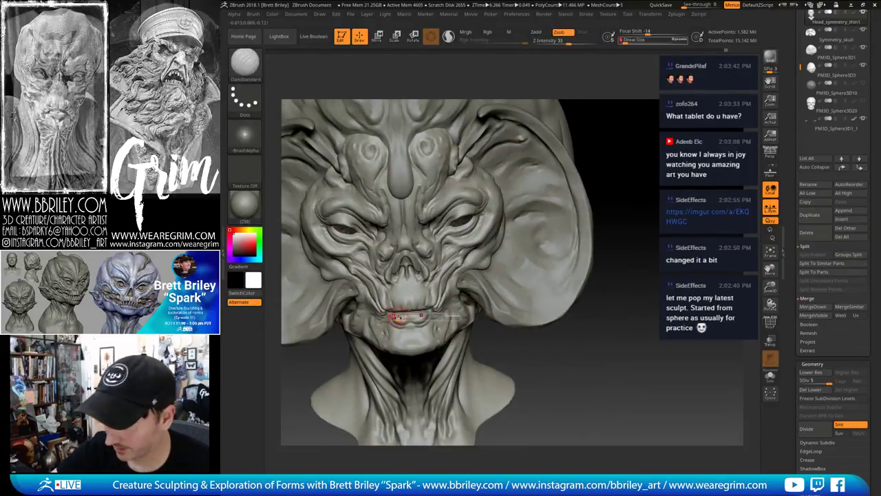
{"action": "left_click_drag", "start_coordinate": [409, 316], "coordinate": [413, 316]}
{"action": "left_click_drag", "start_coordinate": [630, 275], "coordinate": [640, 311]}
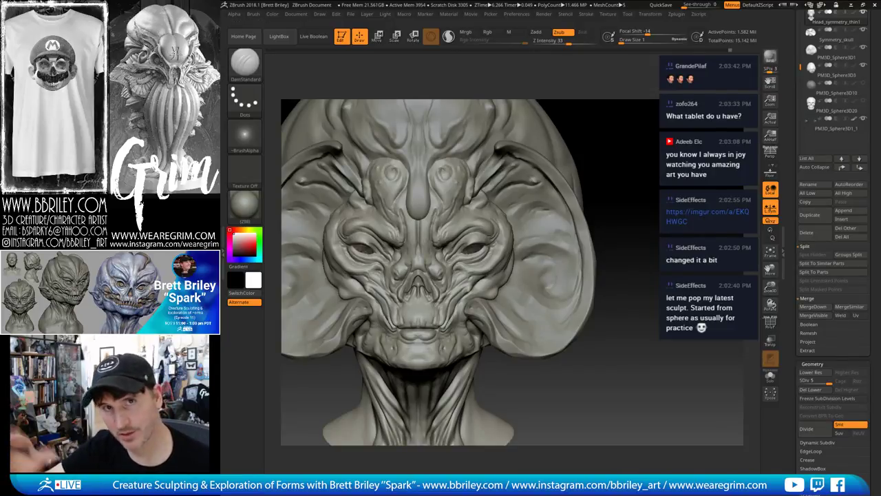
Switch to the Standard brush and run Delete Hidden on the head mesh
{"action": "left_click_drag", "start_coordinate": [665, 200], "coordinate": [632, 167]}
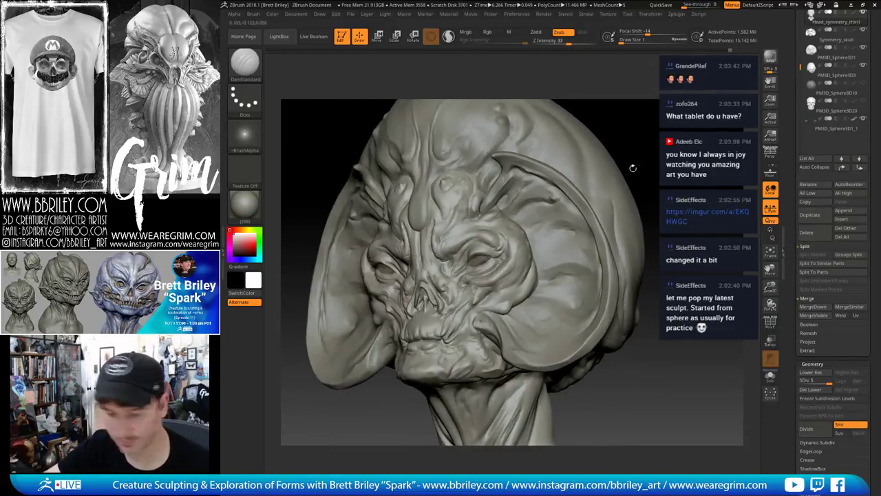
{"action": "key", "text": "b"}
{"action": "key", "text": "s"}
{"action": "key", "text": "t"}
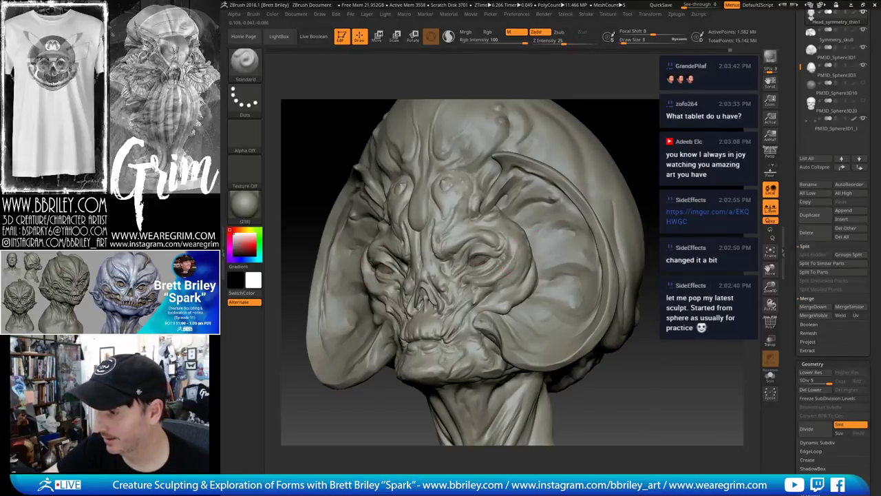
{"action": "scroll", "coordinate": [801, 138], "scroll_direction": "down", "scroll_amount": 3}
{"action": "scroll", "coordinate": [800, 137], "scroll_direction": "down", "scroll_amount": 1}
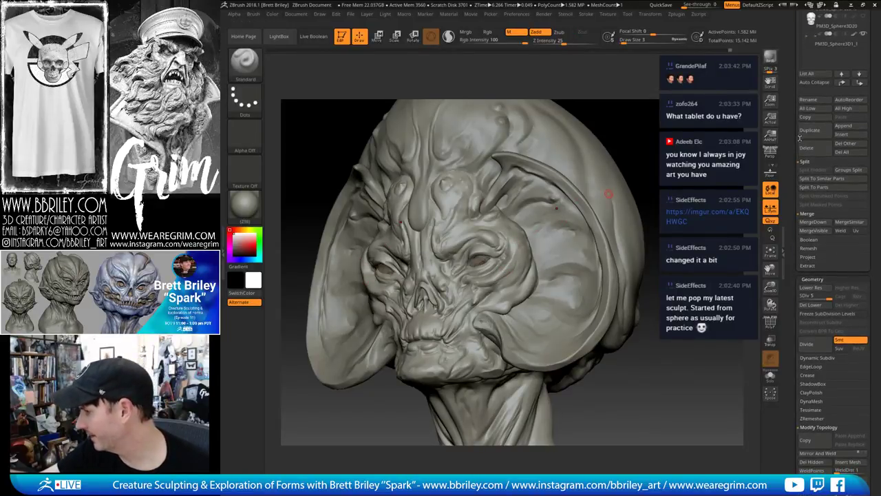
{"action": "scroll", "coordinate": [799, 137], "scroll_direction": "down", "scroll_amount": 5}
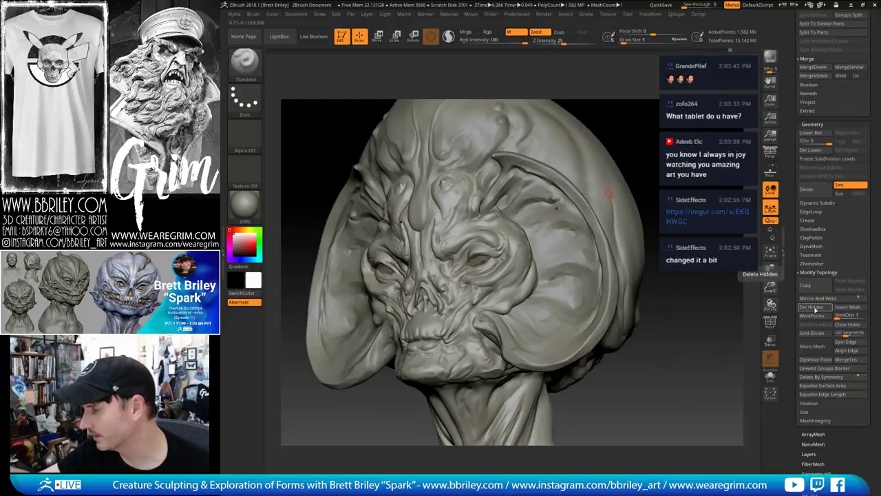
{"action": "left_click", "coordinate": [813, 306]}
Flatten the jaw corner beneath the ear on the Symmetry_skull subtool with the TrimDynamic brush at draw size 3
{"action": "left_click", "coordinate": [609, 268], "text": "alt"}
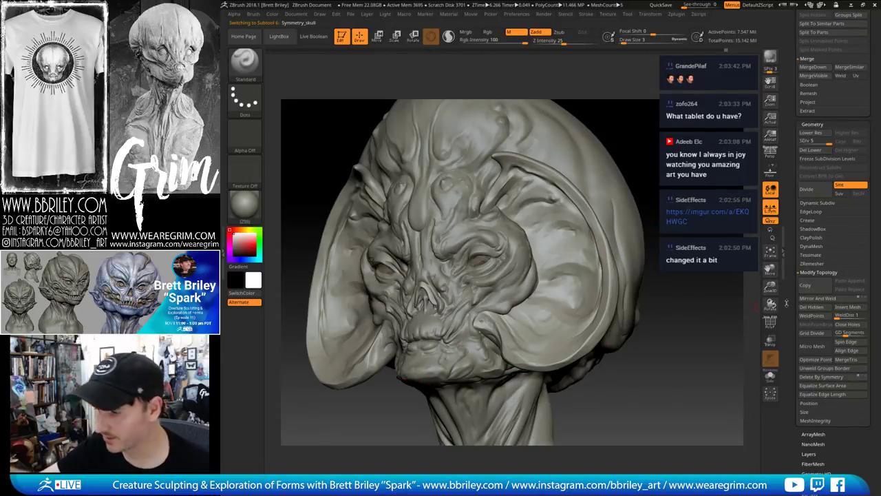
{"action": "mouse_move", "coordinate": [749, 303]}
{"action": "left_mouse_down"}
{"action": "mouse_move", "coordinate": [709, 169]}
{"action": "mouse_move", "coordinate": [687, 131]}
{"action": "left_mouse_up"}
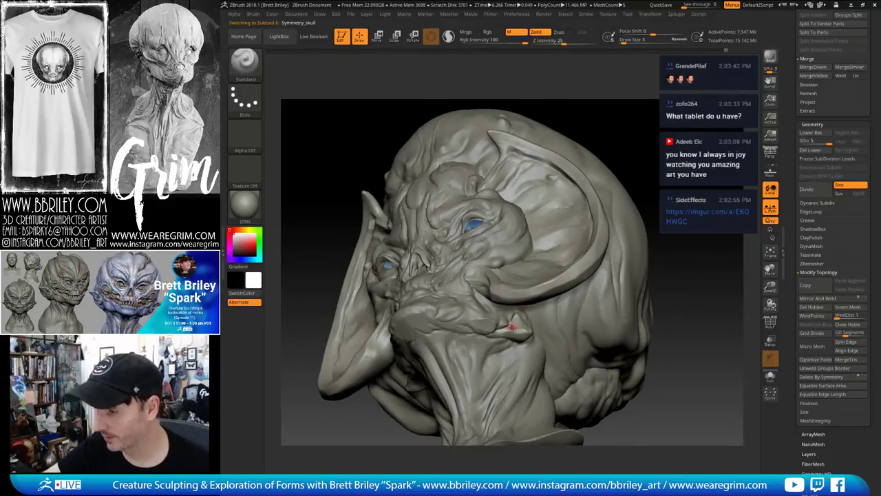
{"action": "key", "text": "b"}
{"action": "key", "text": "t"}
{"action": "key", "text": "d"}
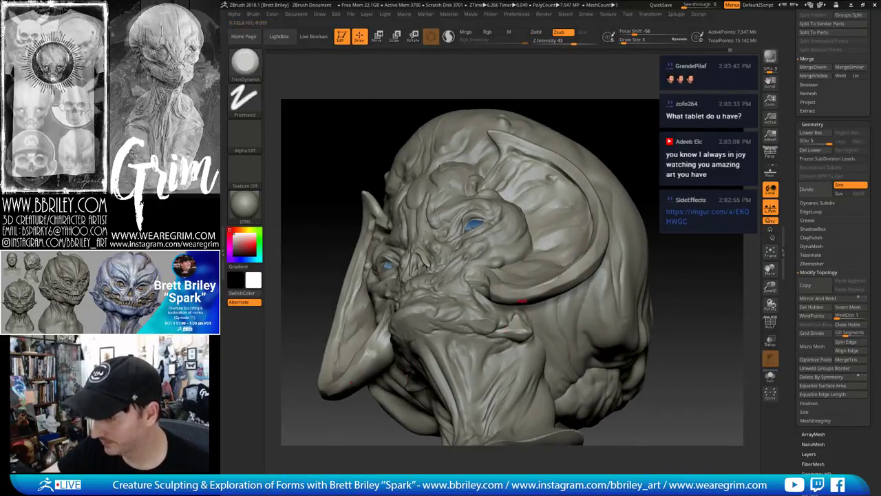
{"action": "left_click_drag", "start_coordinate": [709, 330], "coordinate": [640, 351]}
{"action": "left_click_drag", "start_coordinate": [526, 326], "coordinate": [532, 325]}
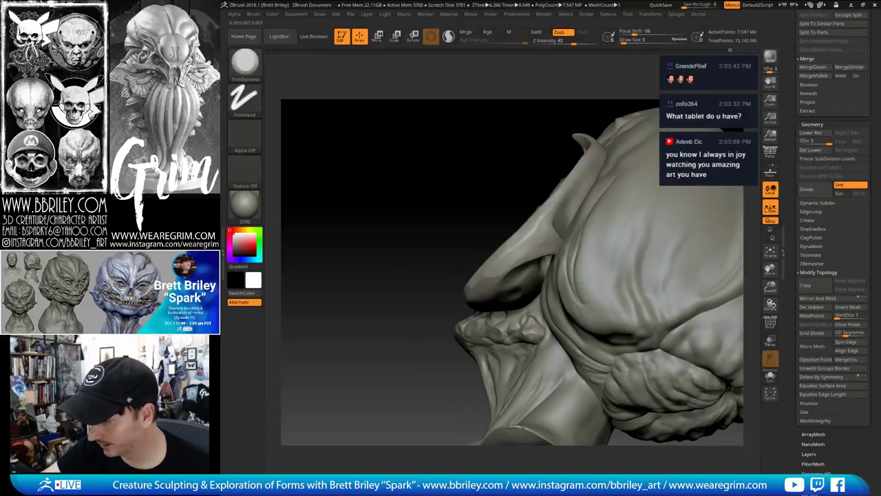
{"action": "left_click_drag", "start_coordinate": [511, 296], "coordinate": [521, 340]}
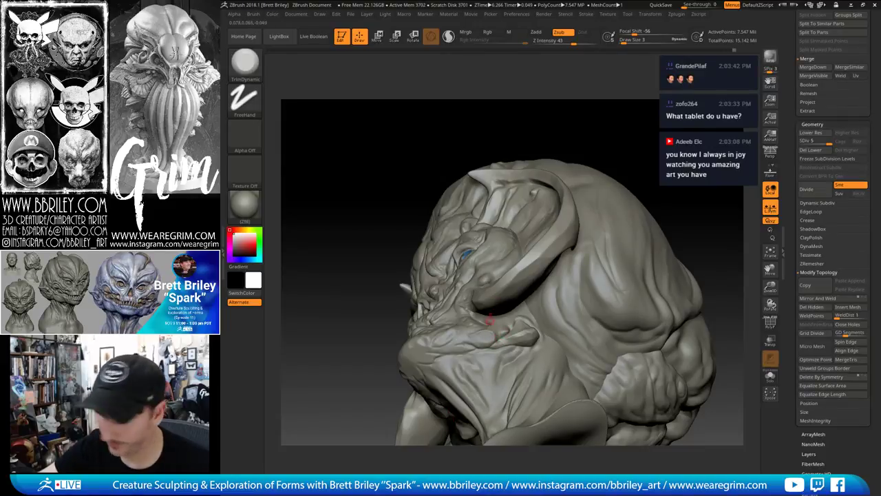
Cut creases around the jaw corner on the Head_symmetry_thin1 subtool with the DamStandard brush at draw size 4
{"action": "key", "text": "1"}
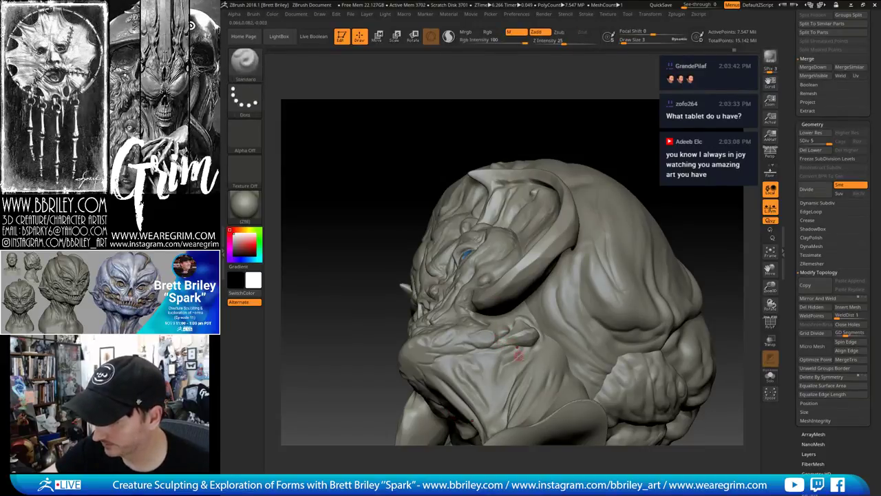
{"action": "left_click", "coordinate": [515, 351], "text": "alt"}
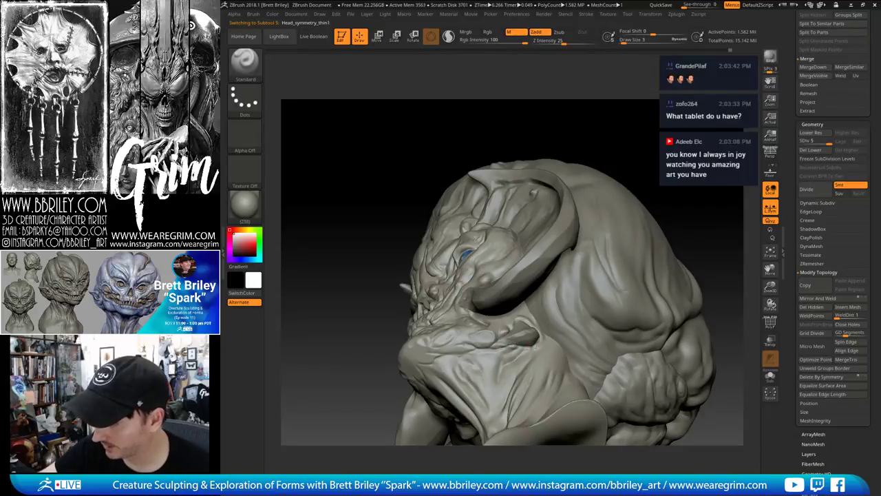
{"action": "left_click_drag", "start_coordinate": [602, 149], "coordinate": [649, 165]}
{"action": "key", "text": "b"}
{"action": "key", "text": "d"}
{"action": "key", "text": "s"}
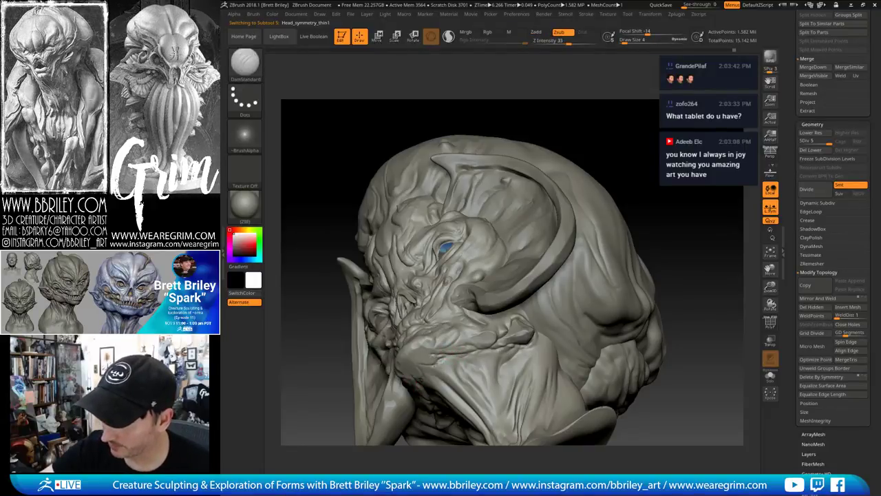
{"action": "mouse_move", "coordinate": [616, 148]}
{"action": "left_mouse_down"}
{"action": "mouse_move", "coordinate": [637, 189]}
{"action": "mouse_move", "coordinate": [634, 158]}
{"action": "mouse_move", "coordinate": [626, 155]}
{"action": "mouse_move", "coordinate": [632, 219]}
{"action": "left_mouse_up"}
Refine the folds beside the mouth corner with the Standard brush at draw size 4 and the DamStandard brush at draw size 2
{"action": "key", "text": "b"}
{"action": "key", "text": "s"}
{"action": "key", "text": "t"}
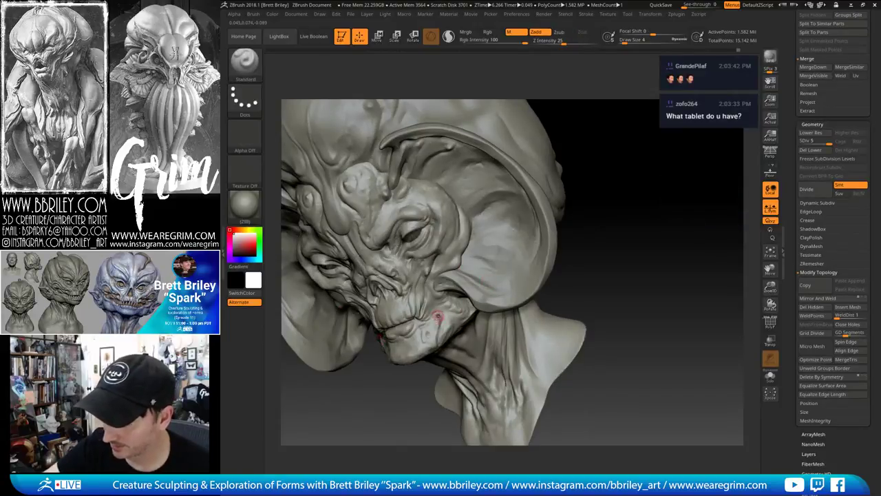
{"action": "key", "text": "b"}
{"action": "key", "text": "d"}
{"action": "key", "text": "s"}
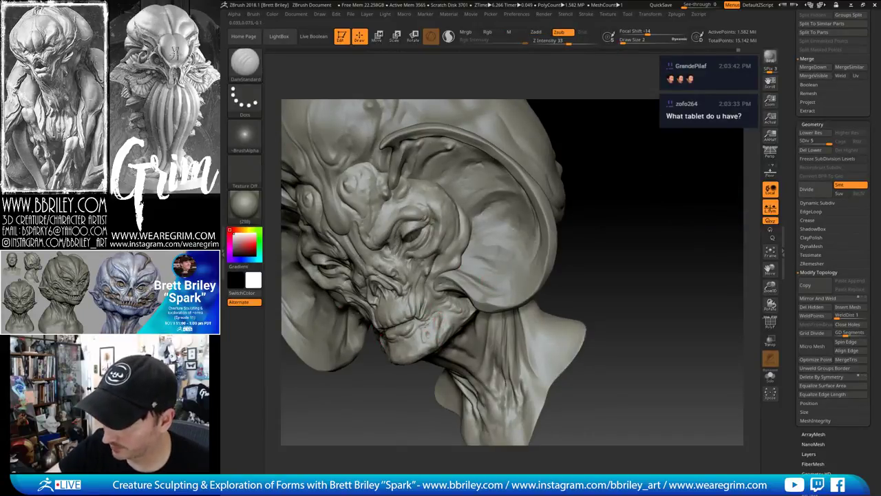
{"action": "left_click_drag", "start_coordinate": [647, 145], "coordinate": [652, 196]}
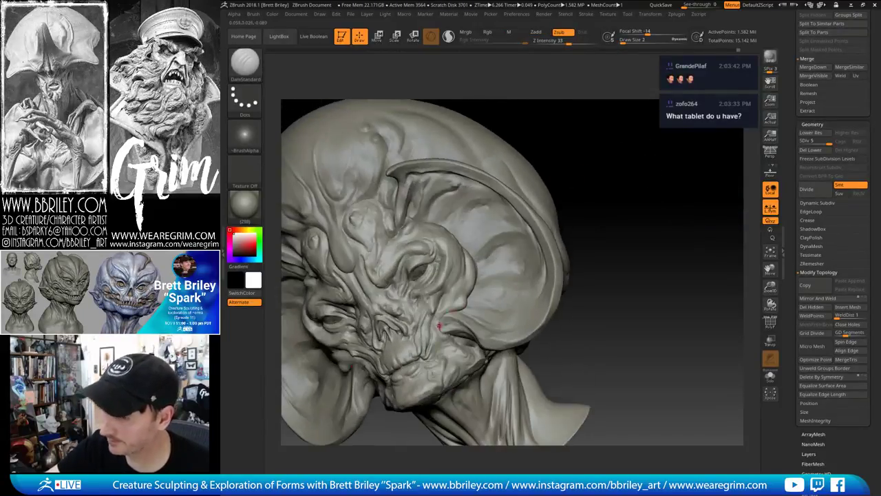
Raise small cheek folds with the Standard brush at draw sizes 2 and 3, trying subdivision level 6 and returning to level 5
{"action": "key", "text": "b"}
{"action": "key", "text": "s"}
{"action": "key", "text": "t"}
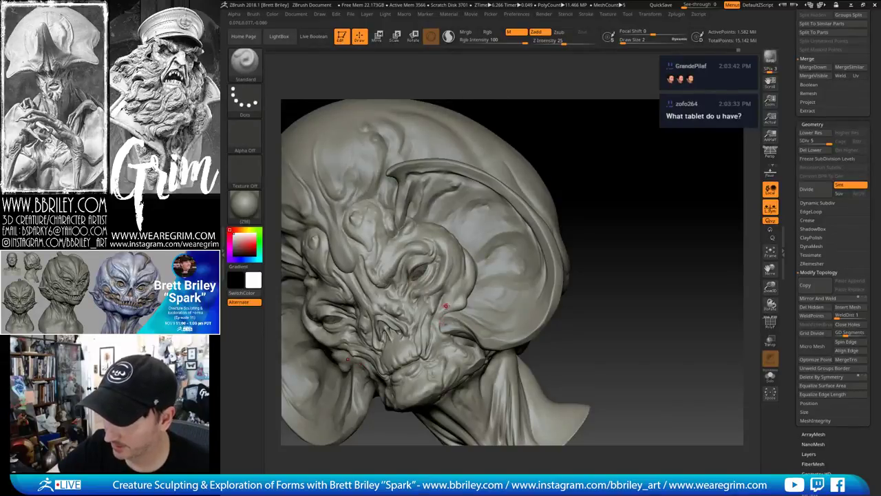
{"action": "key", "text": "ctrl+d"}
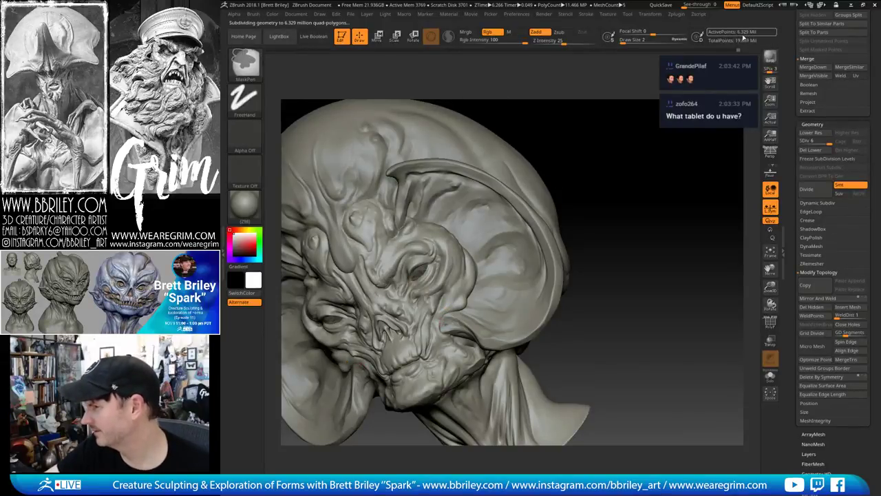
{"action": "key", "text": "shift+d"}
{"action": "mouse_move", "coordinate": [651, 177]}
{"action": "left_mouse_down"}
{"action": "mouse_move", "coordinate": [651, 162]}
{"action": "mouse_move", "coordinate": [654, 170]}
{"action": "left_mouse_up"}
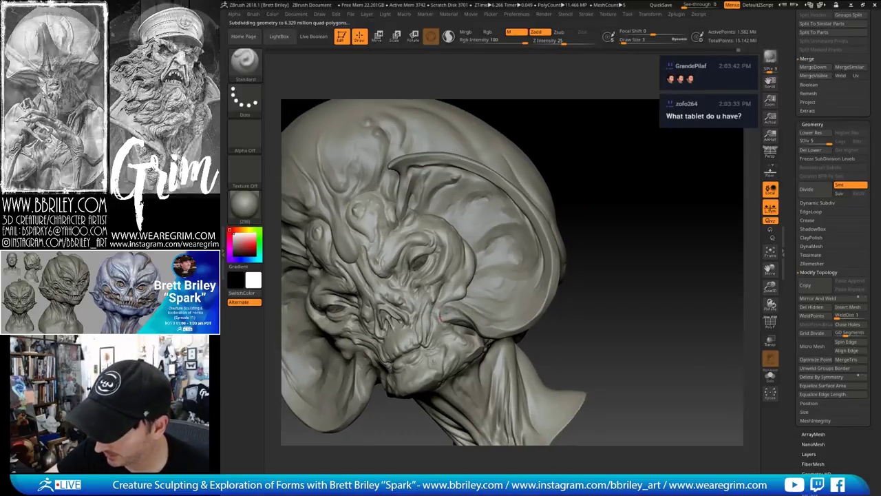
Carve creases between the cheek folds under the eye with the DamStandard brush at draw size 3
{"action": "key", "text": "b"}
{"action": "key", "text": "d"}
{"action": "key", "text": "s"}
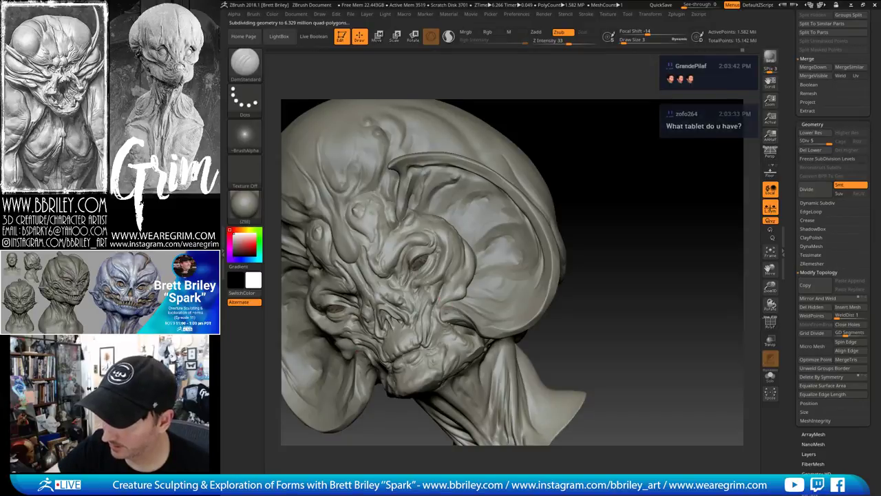
{"action": "right_click_drag", "start_coordinate": [483, 277], "coordinate": [471, 297]}
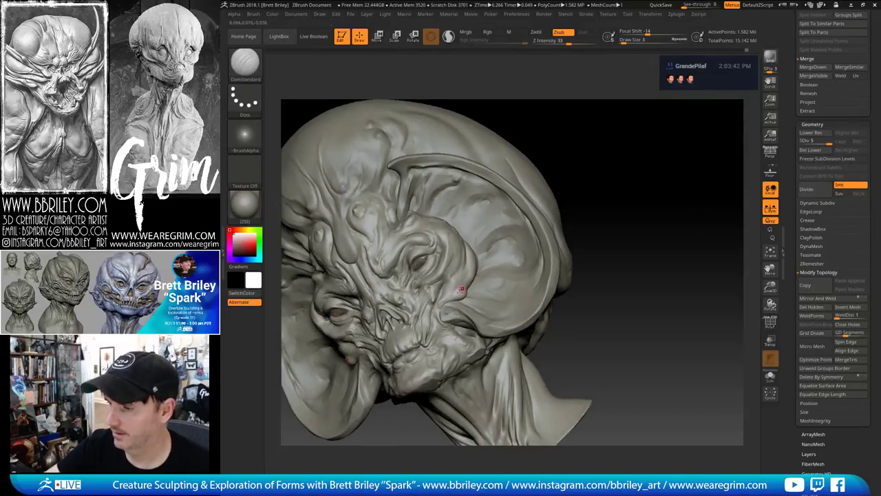
Swell the outer rim of the eye socket next to the ear with the Inflat brush at draw sizes 4 and 8
{"action": "left_click_drag", "start_coordinate": [574, 140], "coordinate": [532, 179]}
{"action": "key", "text": "b"}
{"action": "key", "text": "i"}
{"action": "key", "text": "n"}
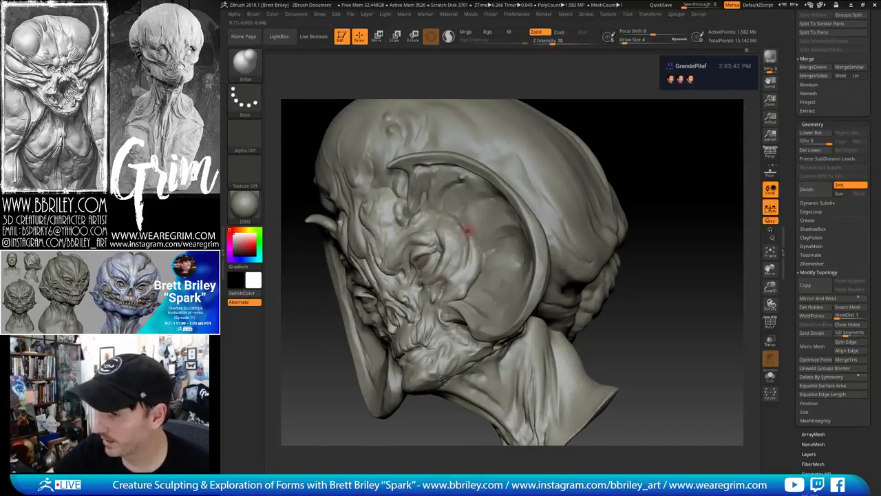
{"action": "key", "text": "]"}
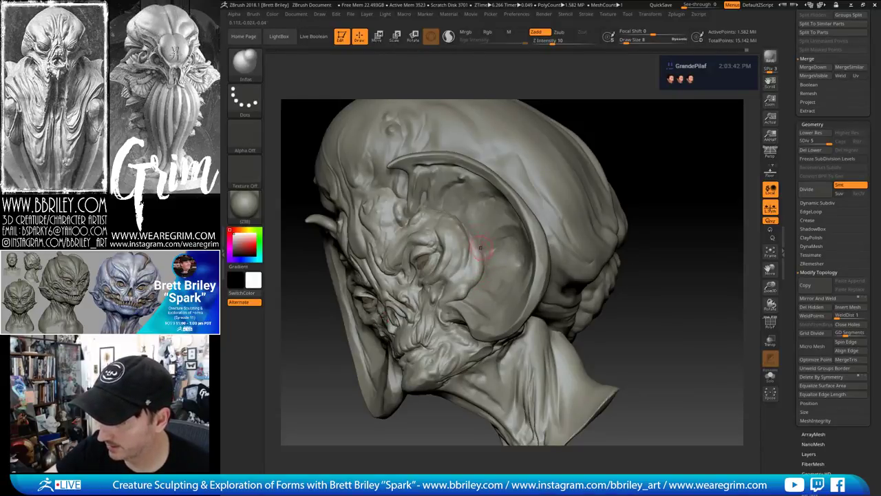
Reshape the back edge of the cheekbone beside the ear in side view with the Move brush at draw size 8
{"action": "left_click_drag", "start_coordinate": [615, 131], "coordinate": [554, 104]}
{"action": "key", "text": "b"}
{"action": "key", "text": "m"}
{"action": "key", "text": "v"}
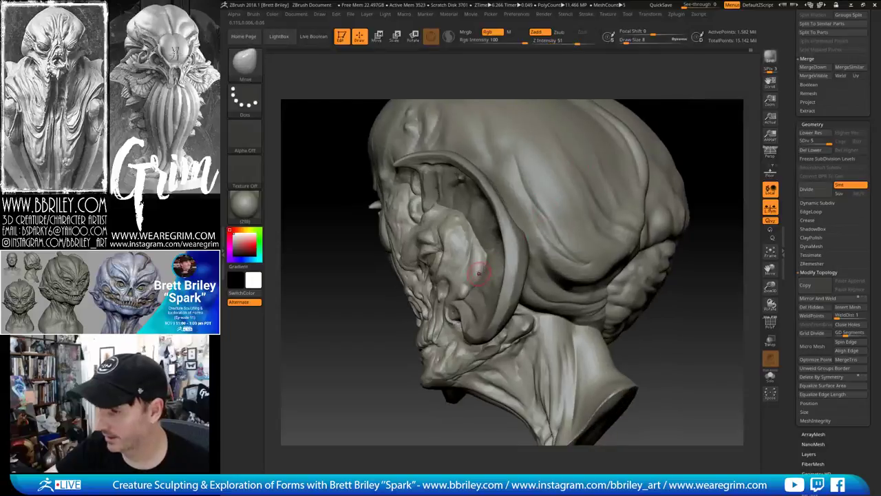
{"action": "key", "text": "s"}
{"action": "left_click_drag", "start_coordinate": [479, 272], "coordinate": [476, 275]}
{"action": "key", "text": "s"}
{"action": "key", "text": "s"}
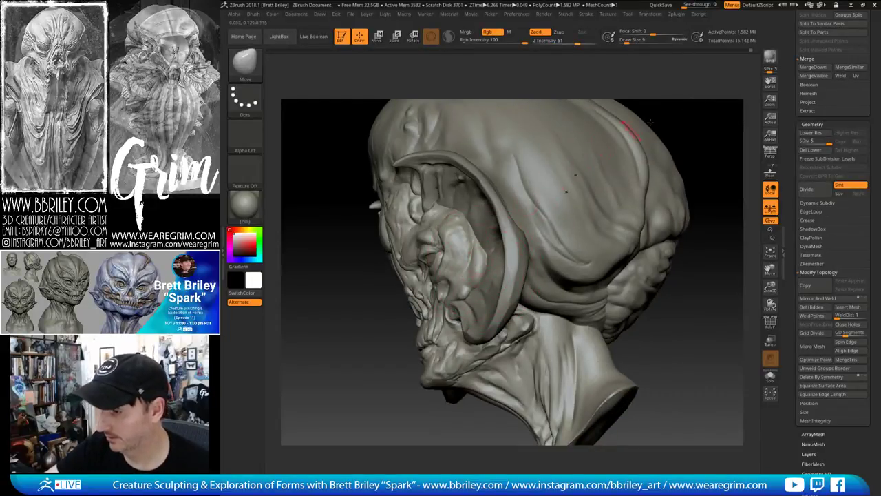
{"action": "mouse_move", "coordinate": [651, 126]}
{"action": "left_mouse_down"}
{"action": "mouse_move", "coordinate": [682, 124]}
{"action": "mouse_move", "coordinate": [576, 195]}
{"action": "left_mouse_up"}
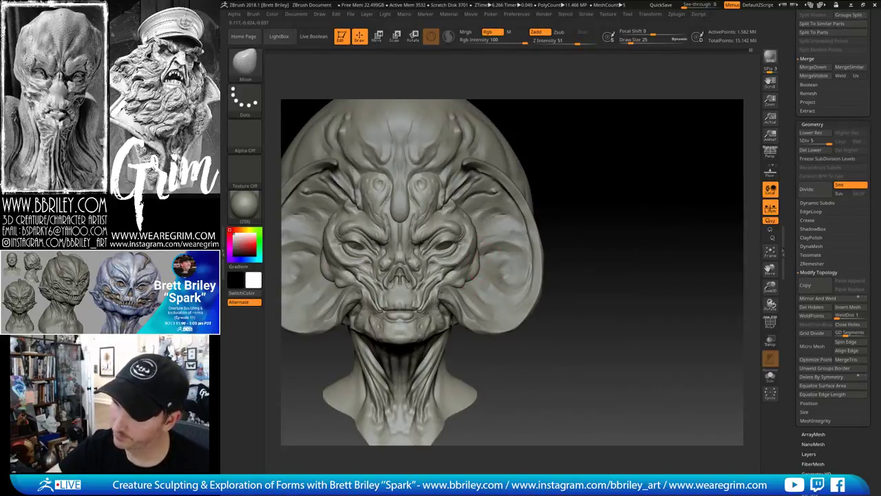
Adjust the outer silhouette of the eye sockets and cheekbones from the front with the Move brush at draw sizes between 15 and 41
{"action": "key", "text": "["}
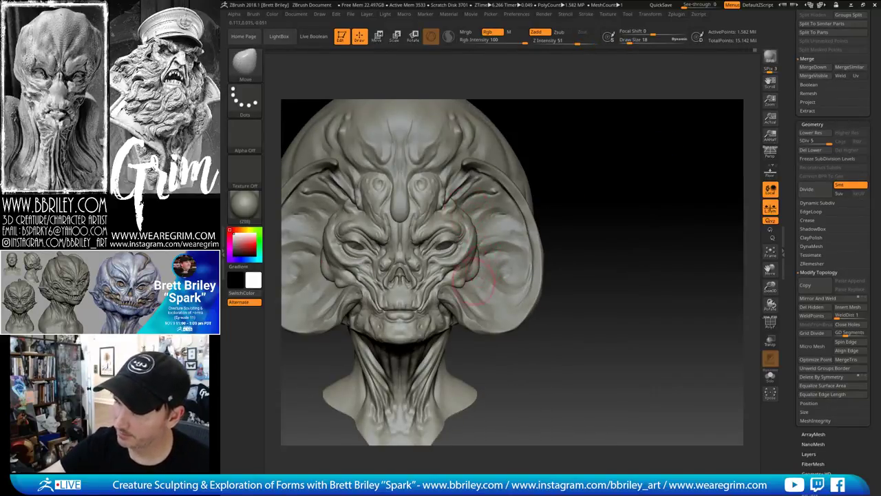
{"action": "key", "text": "s"}
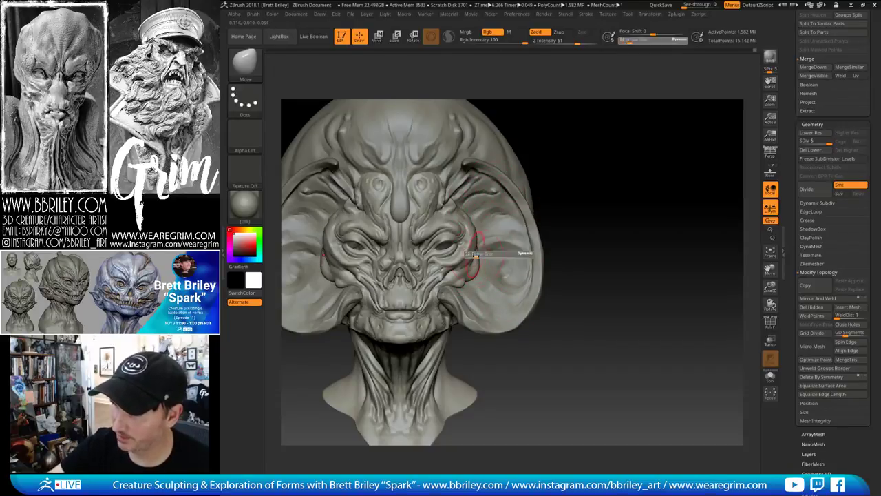
{"action": "left_click_drag", "start_coordinate": [475, 255], "coordinate": [489, 240]}
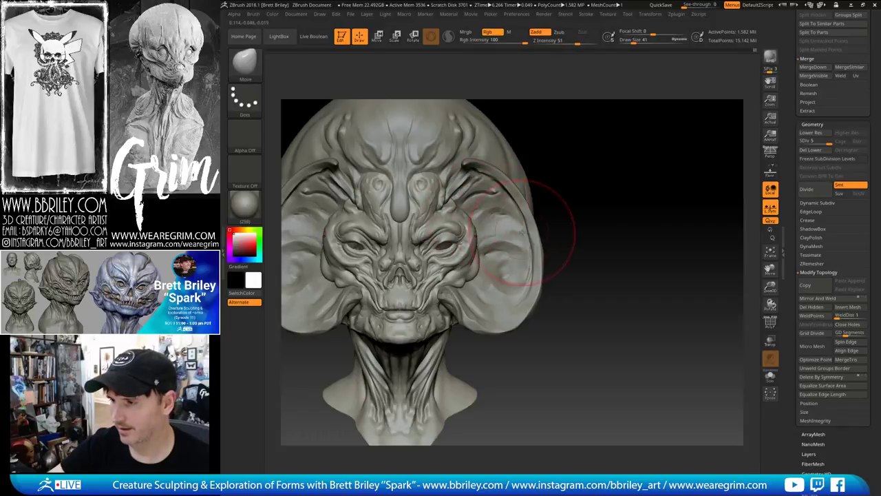
{"action": "left_click_drag", "start_coordinate": [601, 206], "coordinate": [612, 204], "text": "alt"}
{"action": "key", "text": "["}
{"action": "key", "text": "["}
{"action": "left_click_drag", "start_coordinate": [482, 229], "coordinate": [487, 223]}
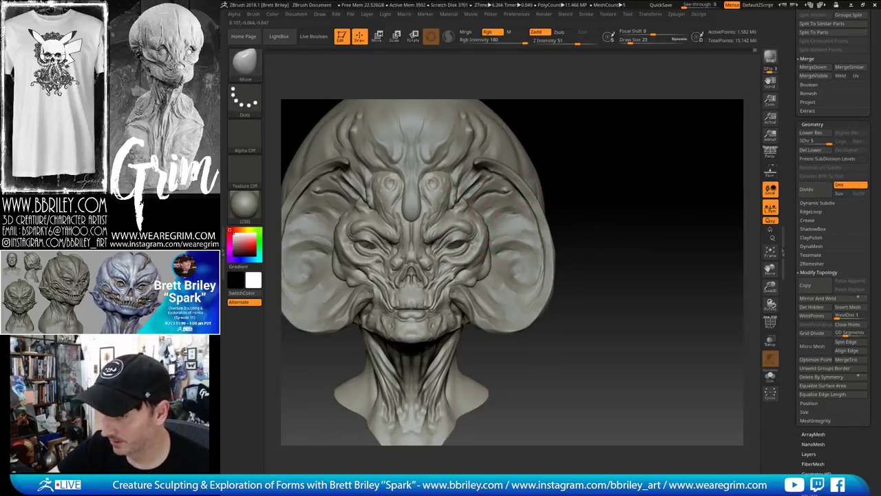
{"action": "key", "text": "["}
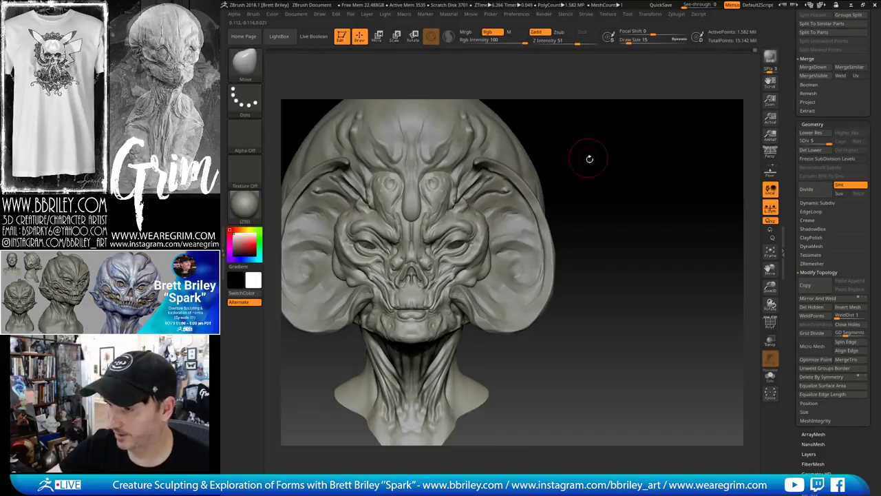
Activate the Symmetry_skull subtool and carve a crease in the lower inner ear beside the jaw with the DamStandard brush
{"action": "mouse_move", "coordinate": [588, 159]}
{"action": "left_mouse_down"}
{"action": "mouse_move", "coordinate": [577, 163]}
{"action": "mouse_move", "coordinate": [598, 170]}
{"action": "left_mouse_up"}
{"action": "left_click", "coordinate": [507, 280], "text": "alt"}
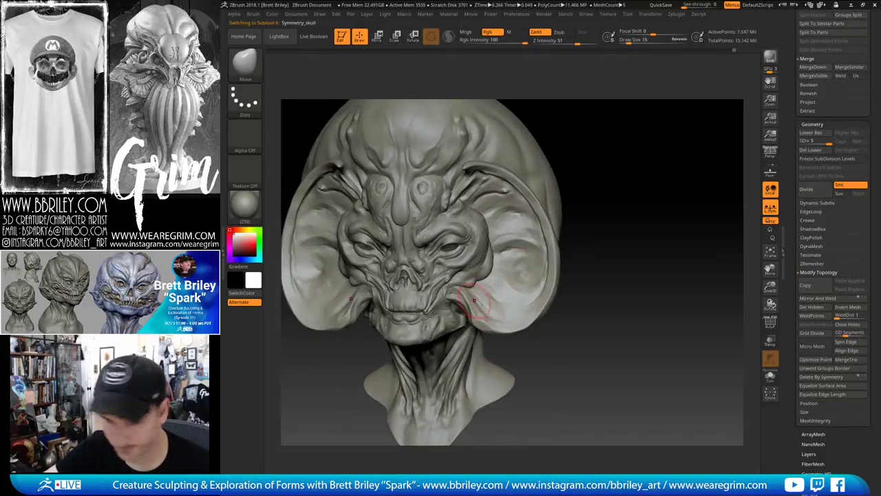
{"action": "key", "text": "b"}
{"action": "key", "text": "d"}
{"action": "key", "text": "s"}
{"action": "left_click_drag", "start_coordinate": [470, 289], "coordinate": [491, 314]}
Refine the folds inside the lower ear with the TrimDynamic and Clay brushes at draw size 3
{"action": "key", "text": "b"}
{"action": "key", "text": "t"}
{"action": "key", "text": "d"}
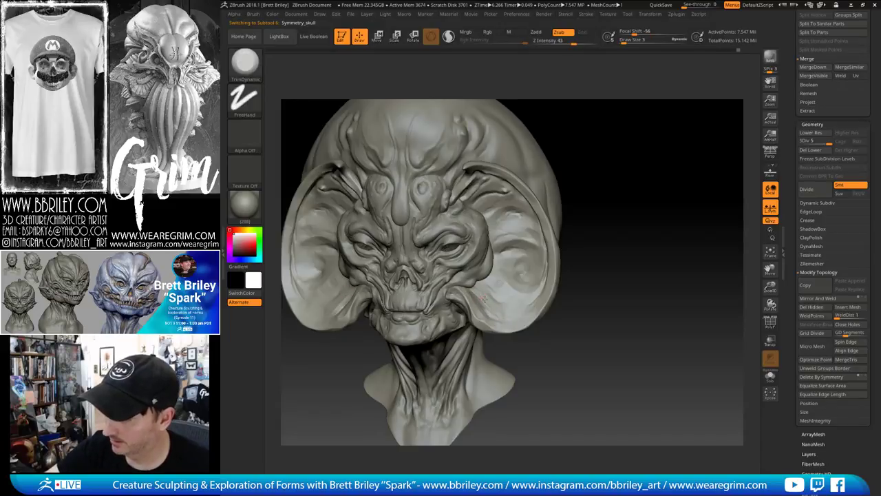
{"action": "key", "text": "b"}
{"action": "key", "text": "c"}
{"action": "key", "text": "l"}
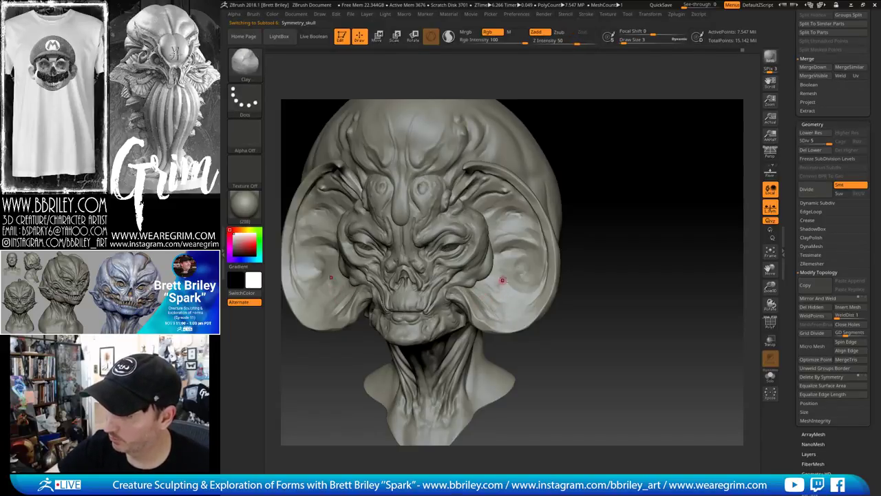
{"action": "left_click_drag", "start_coordinate": [609, 160], "coordinate": [625, 157]}
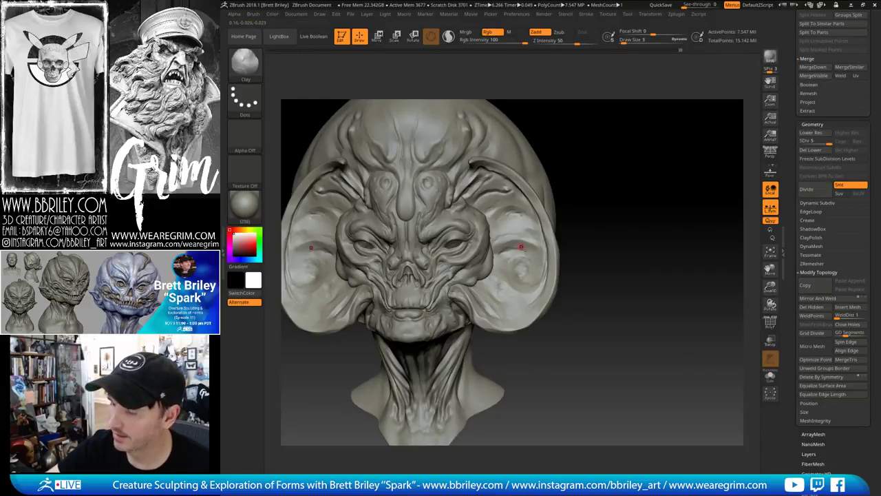
{"action": "left_click_drag", "start_coordinate": [585, 161], "coordinate": [597, 172], "text": "shift"}
{"action": "left_click", "coordinate": [248, 65]}
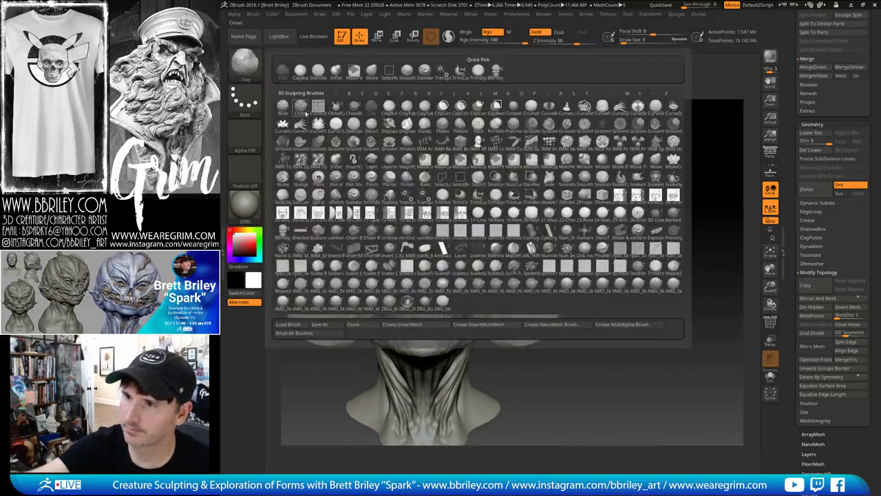
{"action": "left_click", "coordinate": [248, 99]}
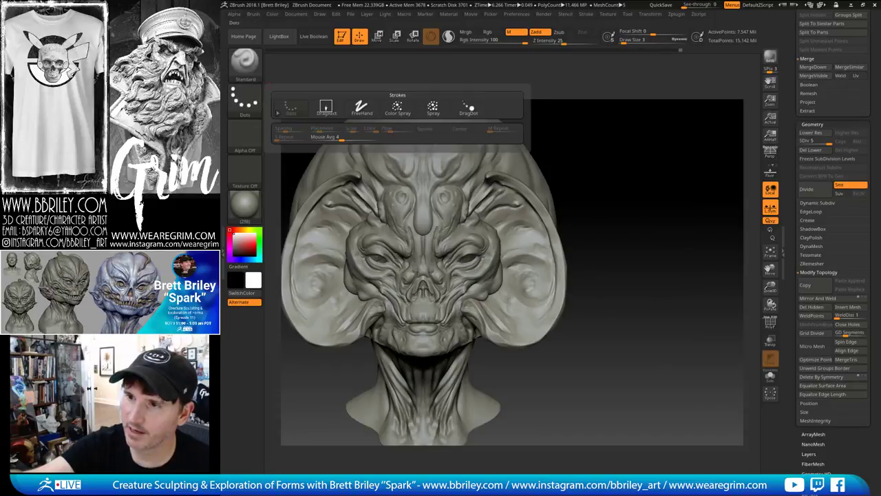
{"action": "left_click", "coordinate": [327, 108]}
Plane the folds in the middle of the inner ear with the TrimDynamic brush at draw sizes 3 and 8
{"action": "key", "text": "b"}
{"action": "key", "text": "t"}
{"action": "key", "text": "d"}
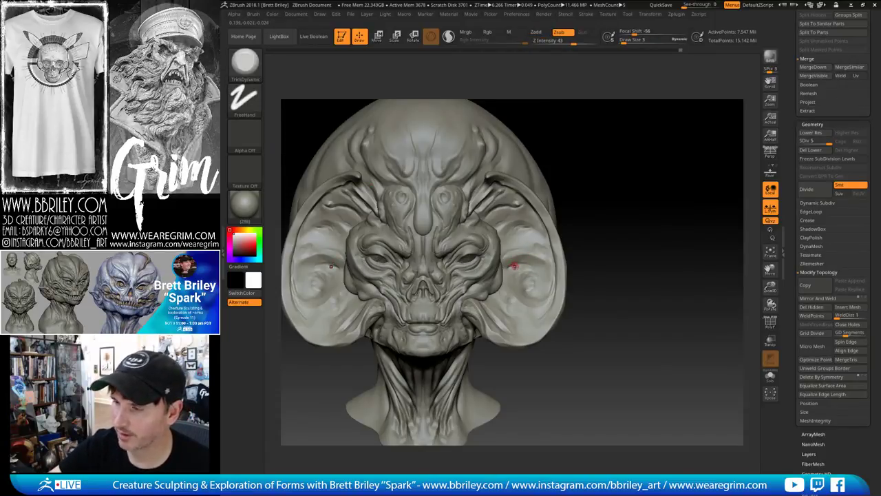
{"action": "key", "text": "bracketright"}
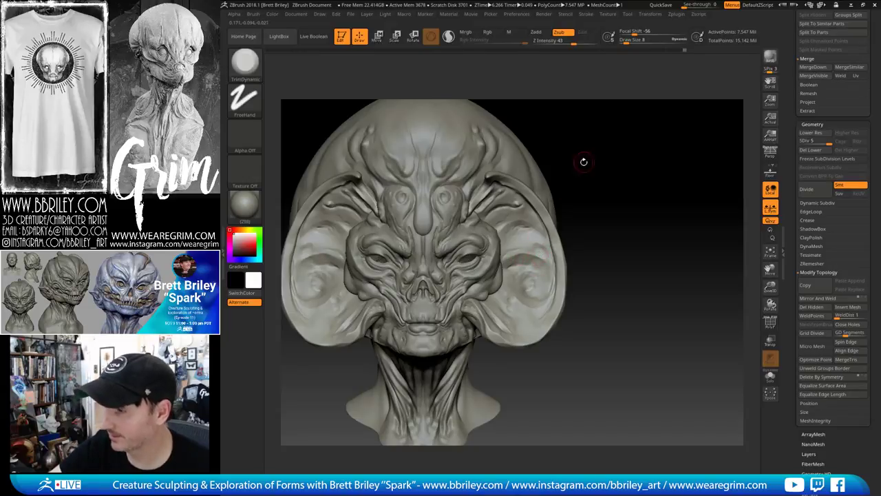
{"action": "left_click_drag", "start_coordinate": [584, 165], "coordinate": [550, 259]}
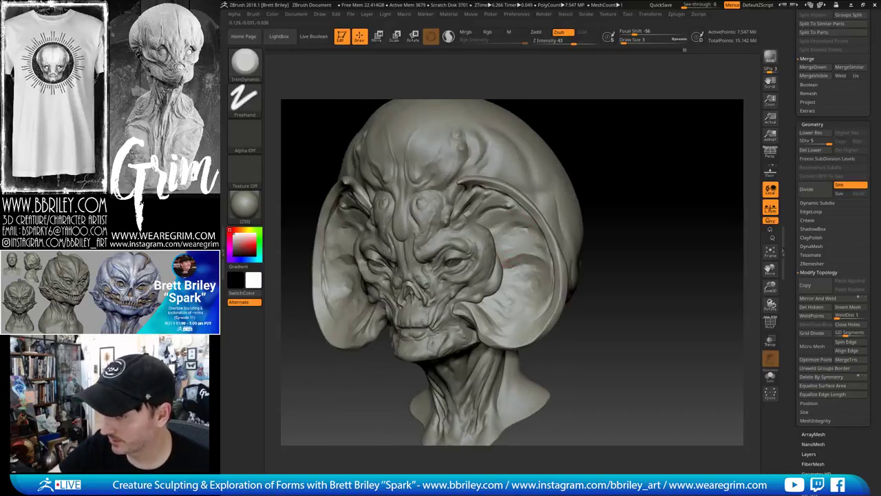
Build up fine ridges inside the ear with the Clay brush at draw size 2
{"action": "key", "text": "b"}
{"action": "key", "text": "c"}
{"action": "key", "text": "l"}
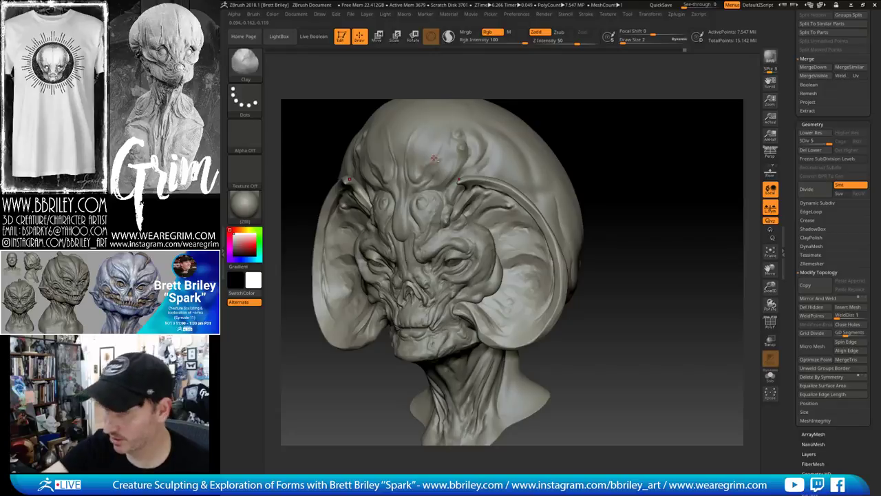
{"action": "left_click_drag", "start_coordinate": [622, 123], "coordinate": [657, 124]}
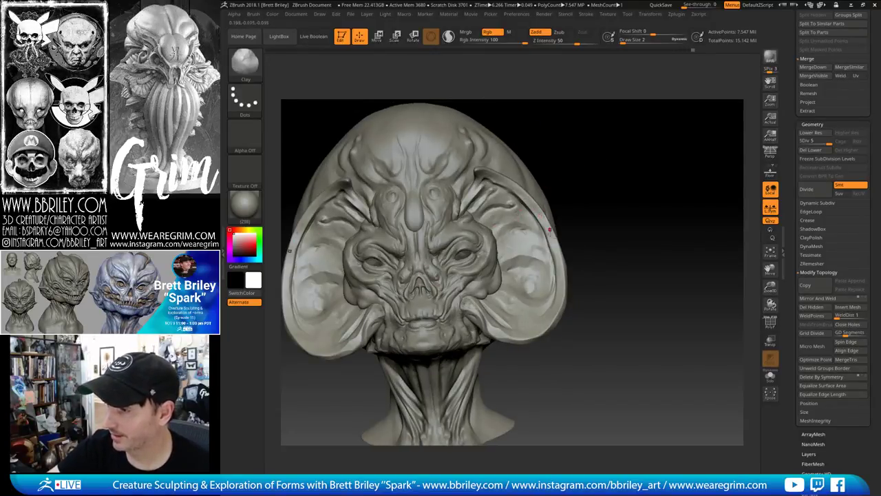
Flatten the outer rim and back edge of the ear with the TrimDynamic brush at draw sizes 4 and 6
{"action": "key", "text": "b"}
{"action": "key", "text": "t"}
{"action": "key", "text": "d"}
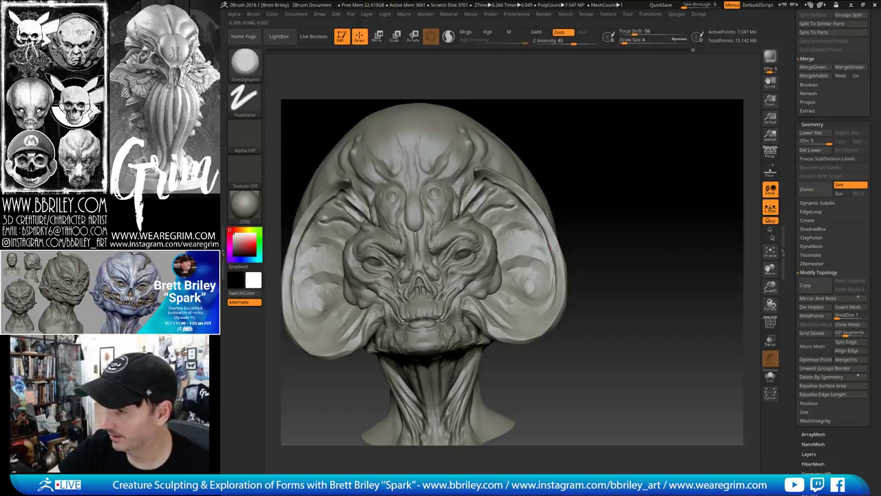
{"action": "left_click_drag", "start_coordinate": [592, 241], "coordinate": [560, 258]}
{"action": "left_click_drag", "start_coordinate": [654, 173], "coordinate": [568, 262]}
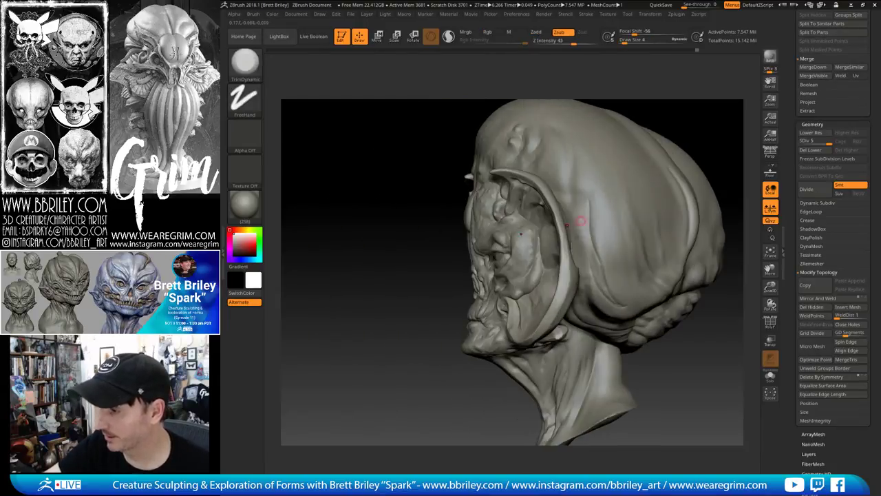
{"action": "mouse_move", "coordinate": [685, 117]}
{"action": "left_mouse_down"}
{"action": "mouse_move", "coordinate": [702, 114]}
{"action": "mouse_move", "coordinate": [612, 198]}
{"action": "left_mouse_up"}
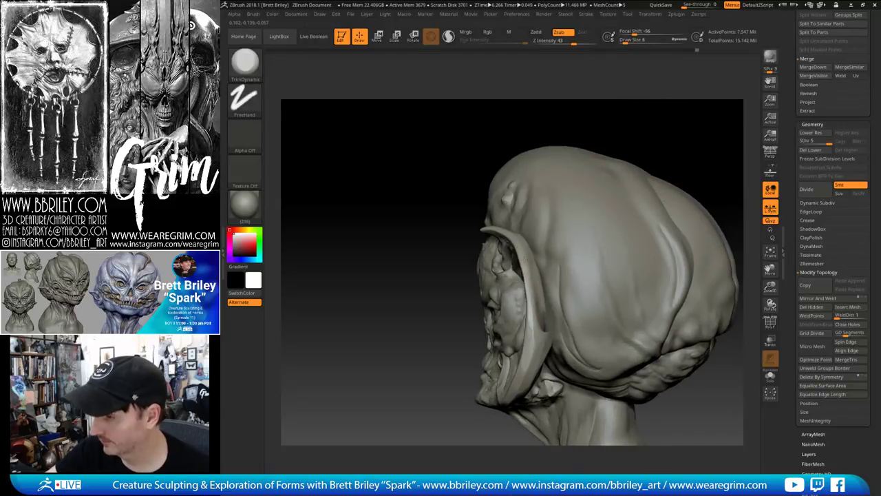
{"action": "left_click_drag", "start_coordinate": [682, 131], "coordinate": [585, 131]}
{"action": "left_click_drag", "start_coordinate": [523, 246], "coordinate": [529, 261]}
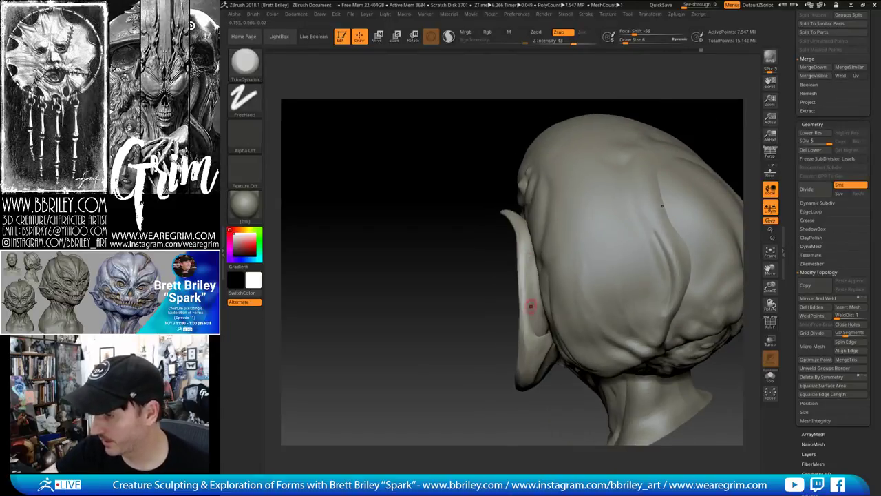
Add raised strands along the back of the ear with the Clay and Standard brushes at draw size 3
{"action": "key", "text": "b"}
{"action": "key", "text": "c"}
{"action": "key", "text": "l"}
{"action": "key", "text": "s"}
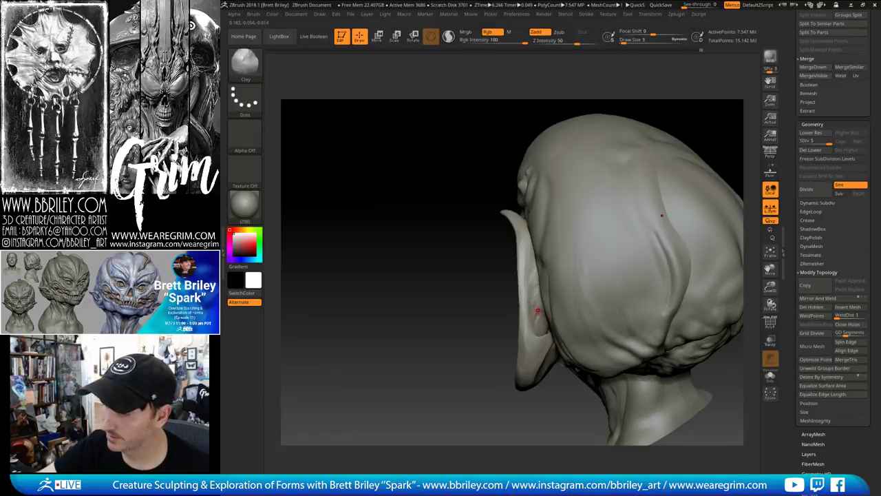
{"action": "key", "text": "b"}
{"action": "key", "text": "s"}
{"action": "key", "text": "t"}
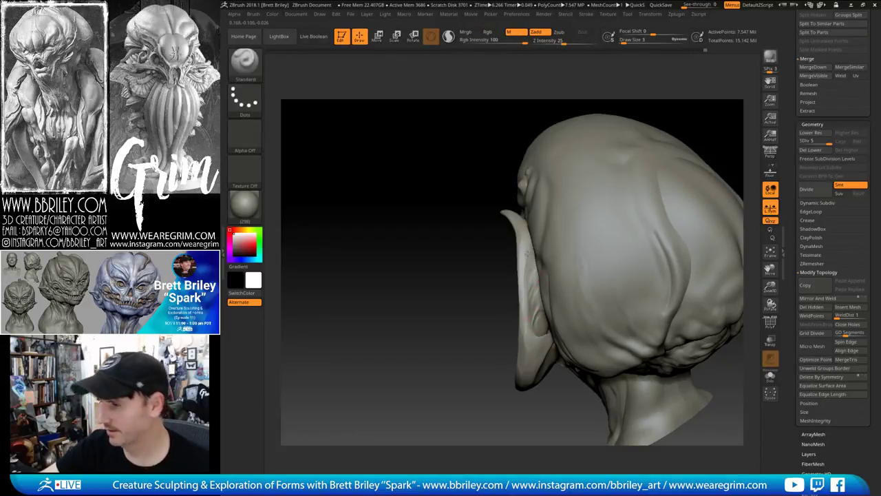
Plane the back of the ear where it meets the skull with the TrimDynamic brush at draw size 7
{"action": "left_click_drag", "start_coordinate": [716, 113], "coordinate": [651, 79]}
{"action": "key", "text": "b"}
{"action": "key", "text": "t"}
{"action": "key", "text": "d"}
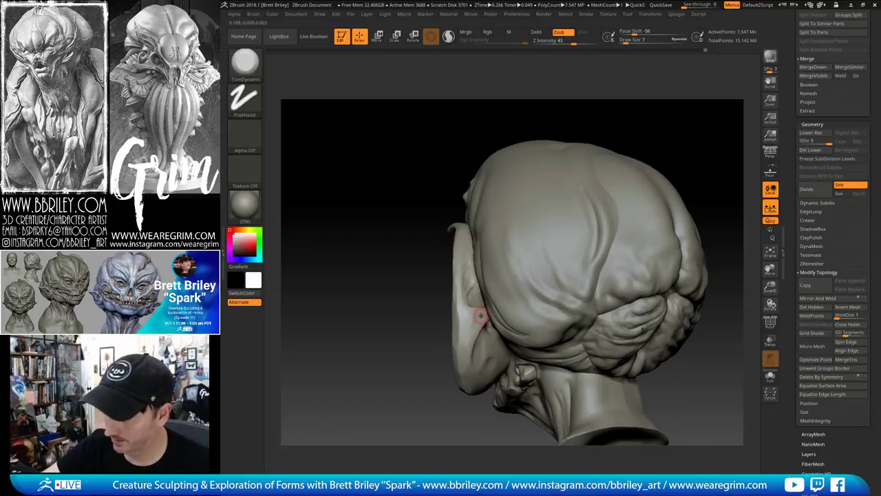
Swell the cartilage ridge on the back of the ear next to the skull with the Inflat brush at draw size 18
{"action": "key", "text": "b"}
{"action": "key", "text": "i"}
{"action": "key", "text": "n"}
{"action": "mouse_move", "coordinate": [407, 303]}
{"action": "left_mouse_down"}
{"action": "mouse_move", "coordinate": [444, 315]}
{"action": "mouse_move", "coordinate": [468, 344]}
{"action": "left_mouse_up"}
{"action": "key", "text": "s"}
{"action": "left_click_drag", "start_coordinate": [484, 311], "coordinate": [487, 311]}
{"action": "left_click_drag", "start_coordinate": [672, 129], "coordinate": [674, 179]}
{"action": "left_click_drag", "start_coordinate": [609, 303], "coordinate": [600, 315]}
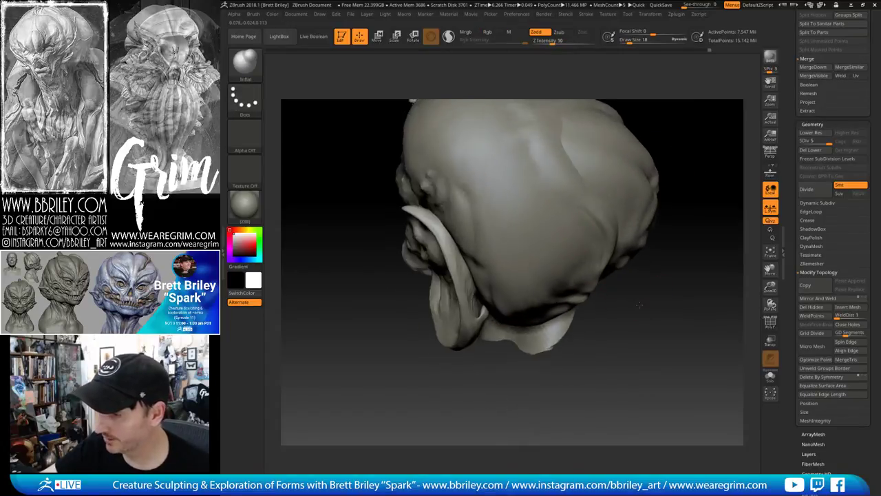
{"action": "left_click_drag", "start_coordinate": [503, 363], "coordinate": [483, 303]}
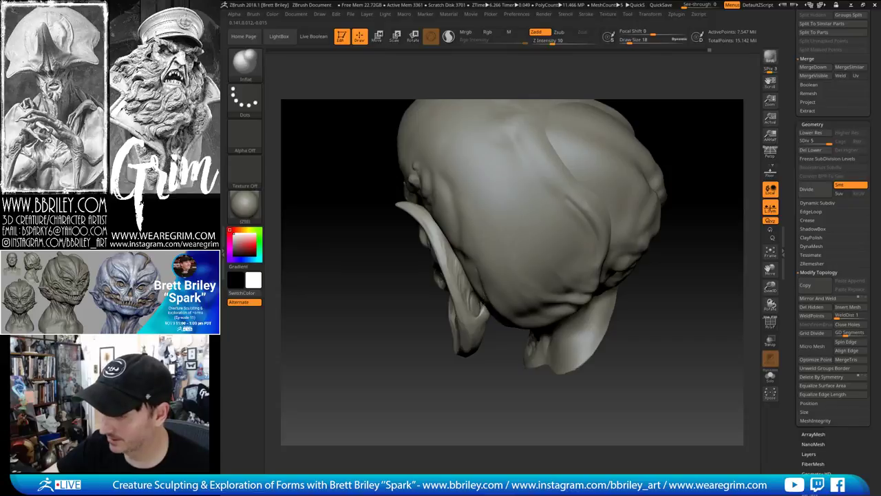
{"action": "left_click_drag", "start_coordinate": [505, 370], "coordinate": [496, 325]}
Flatten the swollen ridge on the back of the ear with the TrimDynamic brush at draw size 16
{"action": "key", "text": "b"}
{"action": "key", "text": "t"}
{"action": "key", "text": "d"}
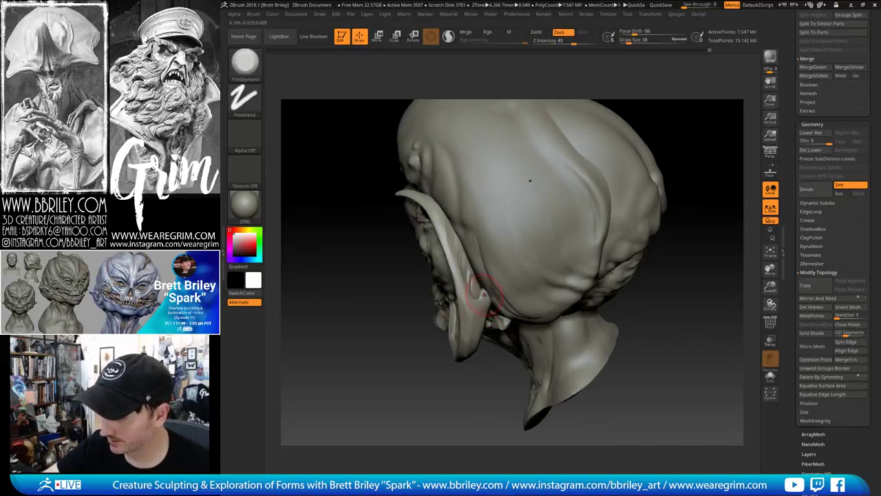
{"action": "mouse_move", "coordinate": [497, 390]}
{"action": "left_mouse_down"}
{"action": "mouse_move", "coordinate": [476, 375]}
{"action": "mouse_move", "coordinate": [522, 378]}
{"action": "left_mouse_up"}
{"action": "key", "text": "s"}
{"action": "mouse_move", "coordinate": [485, 296]}
{"action": "left_mouse_down"}
{"action": "mouse_move", "coordinate": [470, 201]}
{"action": "mouse_move", "coordinate": [603, 170]}
{"action": "left_mouse_up"}
Shape the ridge behind the ear with the Standard brush, and trim its surface with TrimDynamic, both at draw size 7
{"action": "key", "text": "b"}
{"action": "key", "text": "s"}
{"action": "key", "text": "t"}
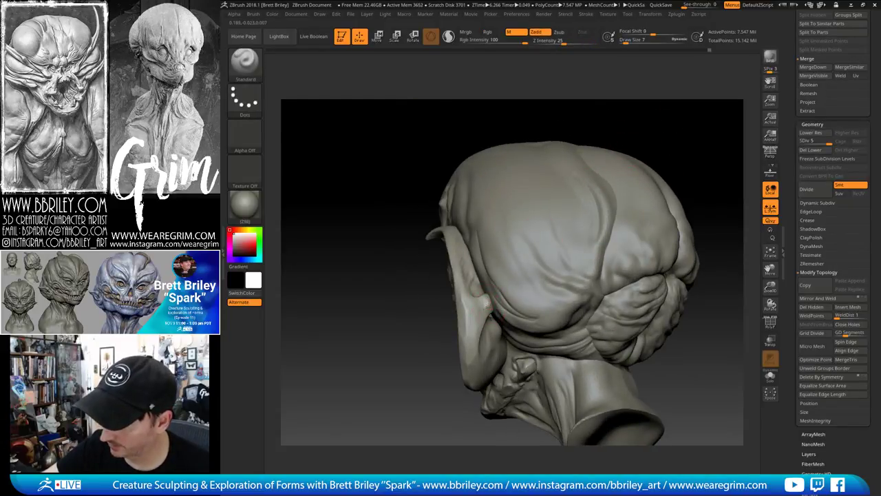
{"action": "mouse_move", "coordinate": [488, 296]}
{"action": "right_mouse_down"}
{"action": "mouse_move", "coordinate": [435, 292]}
{"action": "mouse_move", "coordinate": [497, 285]}
{"action": "right_mouse_up"}
{"action": "key", "text": "b"}
{"action": "key", "text": "t"}
{"action": "key", "text": "d"}
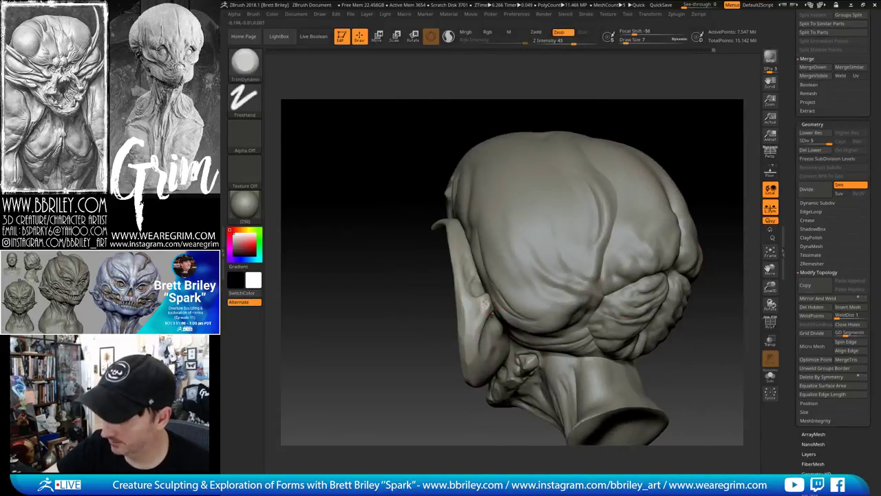
{"action": "left_click_drag", "start_coordinate": [504, 282], "coordinate": [477, 301]}
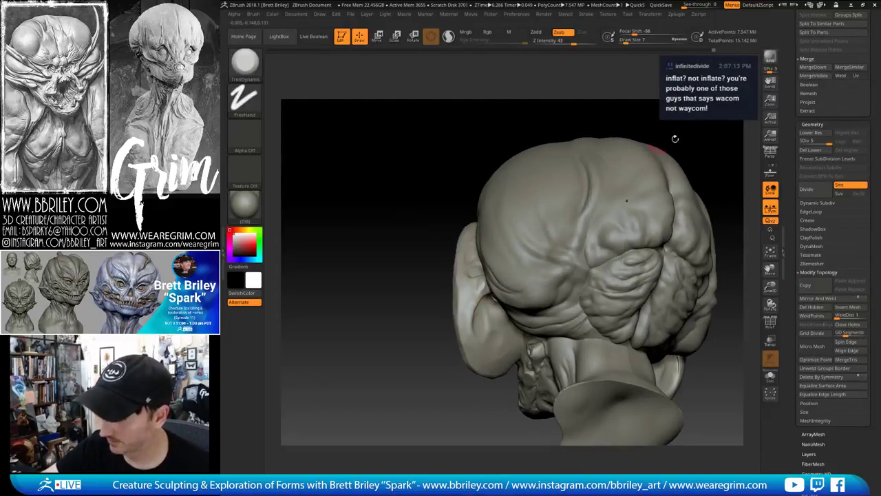
{"action": "left_click_drag", "start_coordinate": [675, 139], "coordinate": [469, 314]}
Build up the back of the ear with Clay at draw size 4 and plane its outer edge with TrimDynamic at size 7
{"action": "key", "text": "b"}
{"action": "key", "text": "c"}
{"action": "key", "text": "l"}
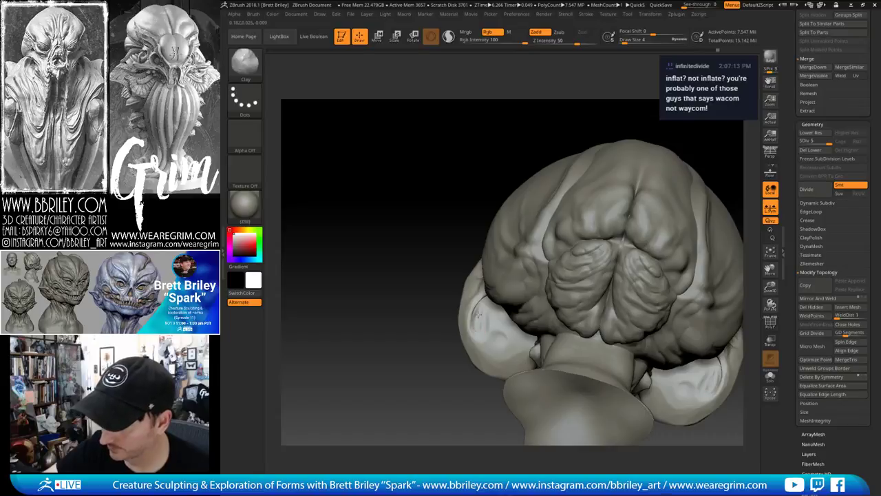
{"action": "key", "text": "b"}
{"action": "key", "text": "t"}
{"action": "key", "text": "d"}
{"action": "left_click_drag", "start_coordinate": [477, 236], "coordinate": [467, 337]}
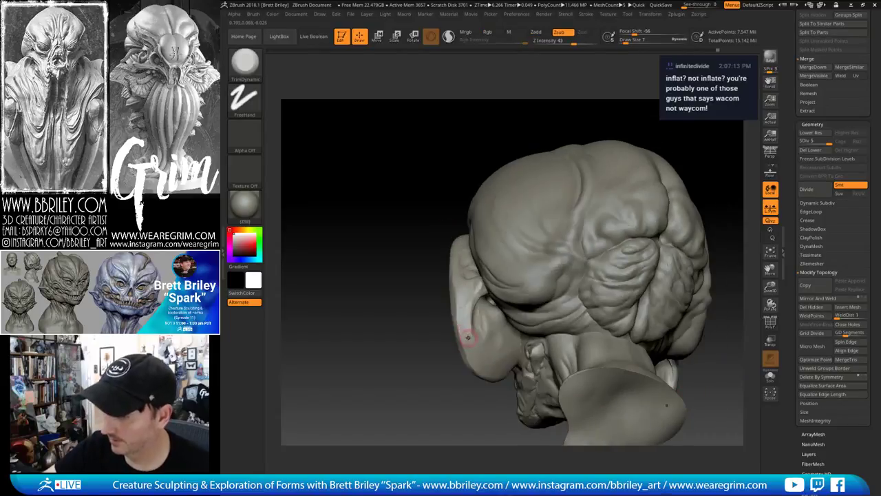
{"action": "left_click_drag", "start_coordinate": [461, 197], "coordinate": [456, 310]}
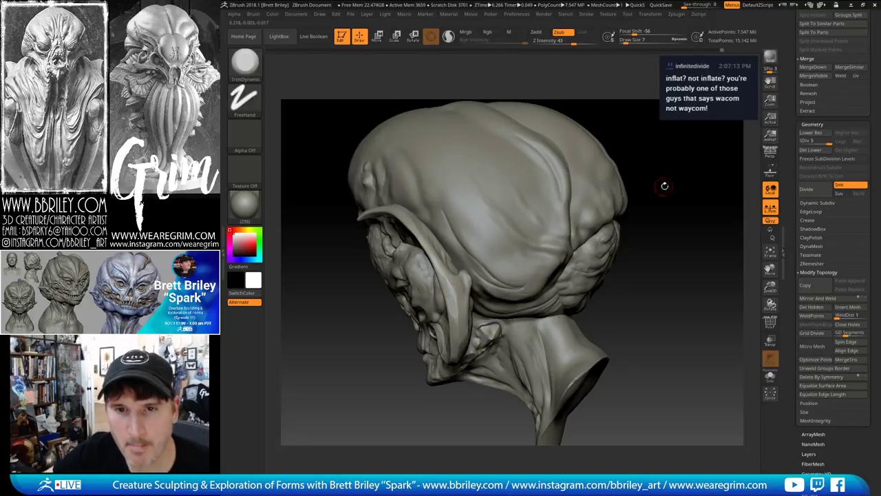
Flatten the ear's rim and lower inner surface with the TrimDynamic brush at draw size 4, and save the project
{"action": "mouse_move", "coordinate": [664, 186]}
{"action": "left_mouse_down"}
{"action": "mouse_move", "coordinate": [674, 186]}
{"action": "mouse_move", "coordinate": [663, 193]}
{"action": "mouse_move", "coordinate": [678, 211]}
{"action": "mouse_move", "coordinate": [669, 211]}
{"action": "mouse_move", "coordinate": [671, 232]}
{"action": "mouse_move", "coordinate": [679, 229]}
{"action": "left_mouse_up"}
{"action": "key", "text": "shift"}
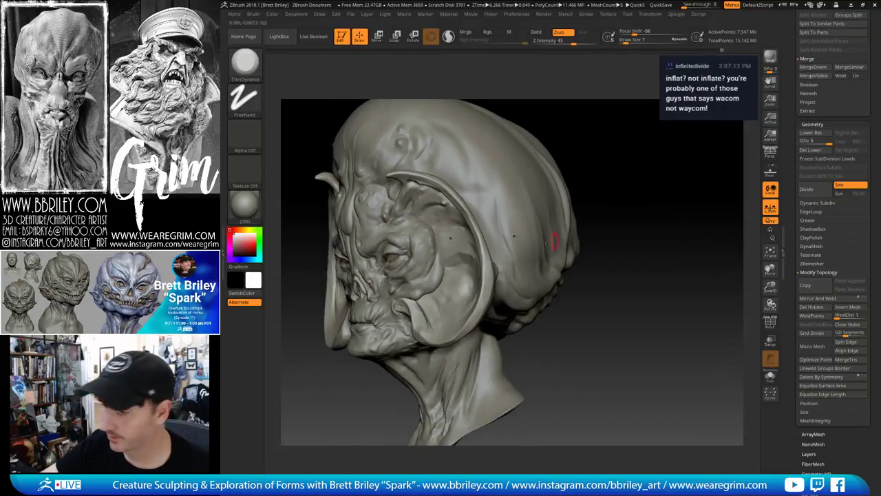
{"action": "left_click_drag", "start_coordinate": [588, 170], "coordinate": [551, 173]}
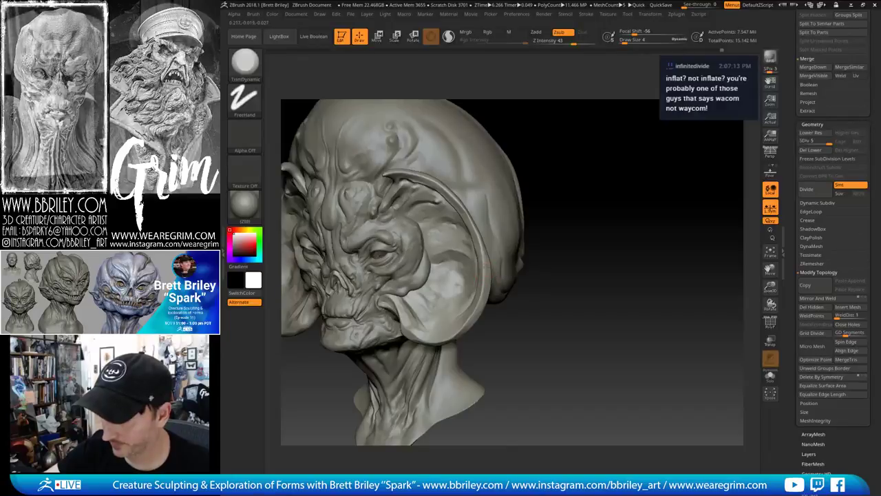
{"action": "left_click_drag", "start_coordinate": [560, 296], "coordinate": [598, 280]}
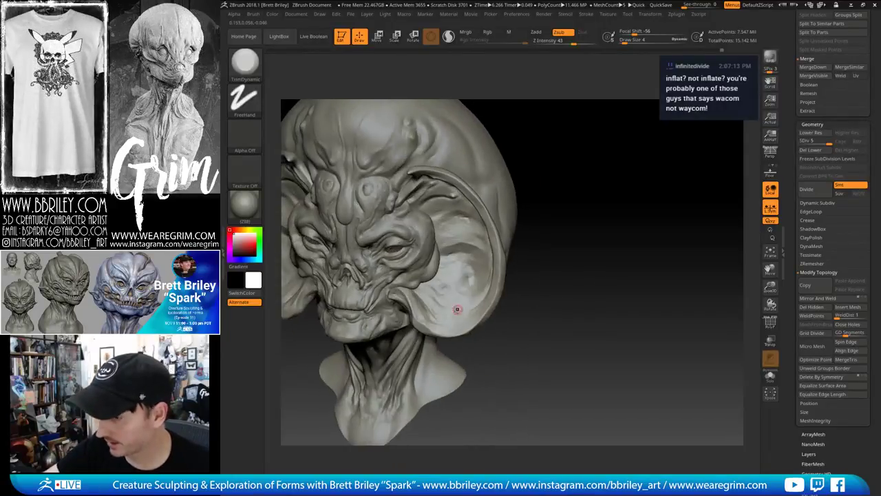
{"action": "left_click_drag", "start_coordinate": [572, 169], "coordinate": [579, 190]}
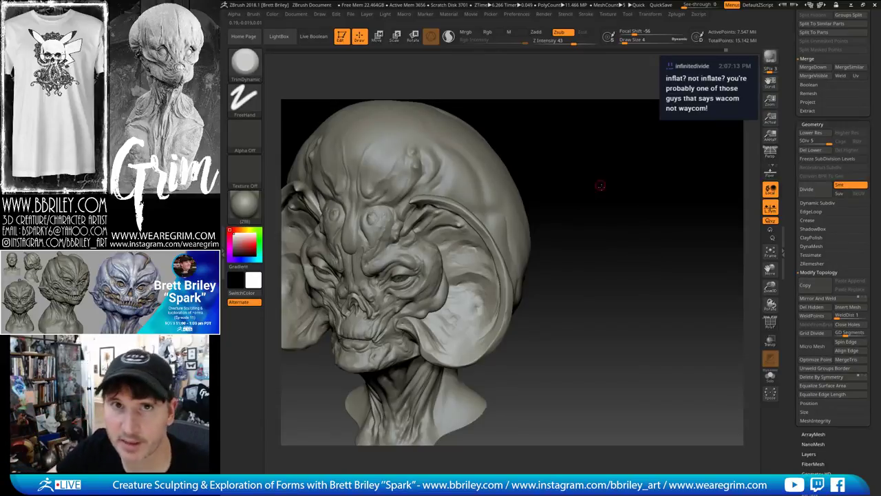
{"action": "left_click_drag", "start_coordinate": [601, 186], "coordinate": [608, 210]}
{"action": "key", "text": "ctrl+s"}
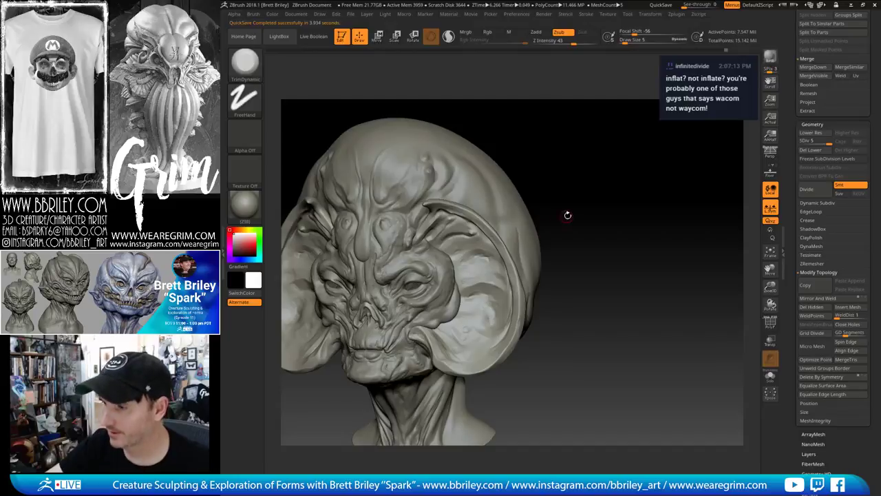
Carve fine creases between the inner ear folds with the DamStandard brush at draw size 3
{"action": "key", "text": "b"}
{"action": "key", "text": "d"}
{"action": "key", "text": "s"}
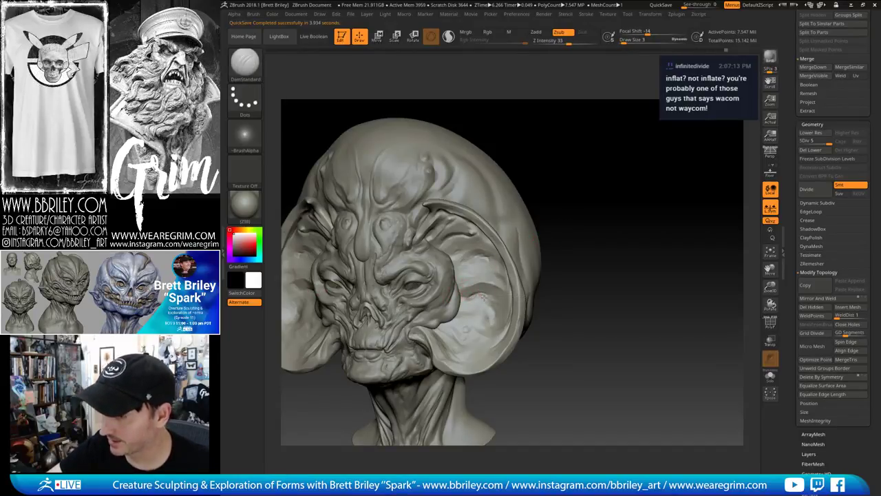
{"action": "mouse_move", "coordinate": [552, 255]}
{"action": "left_mouse_down"}
{"action": "mouse_move", "coordinate": [597, 207]}
{"action": "mouse_move", "coordinate": [521, 249]}
{"action": "mouse_move", "coordinate": [477, 303]}
{"action": "left_mouse_up"}
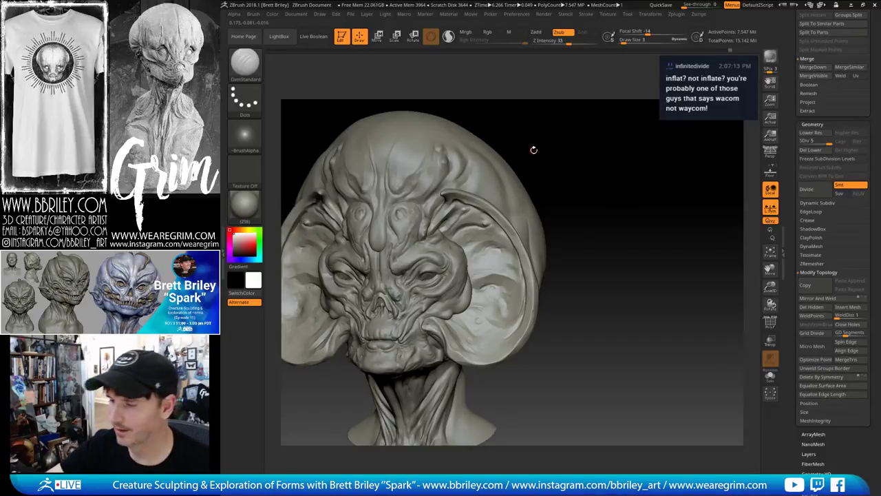
{"action": "mouse_move", "coordinate": [580, 206]}
{"action": "left_mouse_down"}
{"action": "mouse_move", "coordinate": [588, 203]}
{"action": "mouse_move", "coordinate": [544, 212]}
{"action": "left_mouse_up"}
Flatten the lower ear fold where it joins the jaw with the TrimDynamic brush at draw size 6
{"action": "key", "text": "b"}
{"action": "key", "text": "t"}
{"action": "key", "text": "d"}
{"action": "key", "text": "]"}
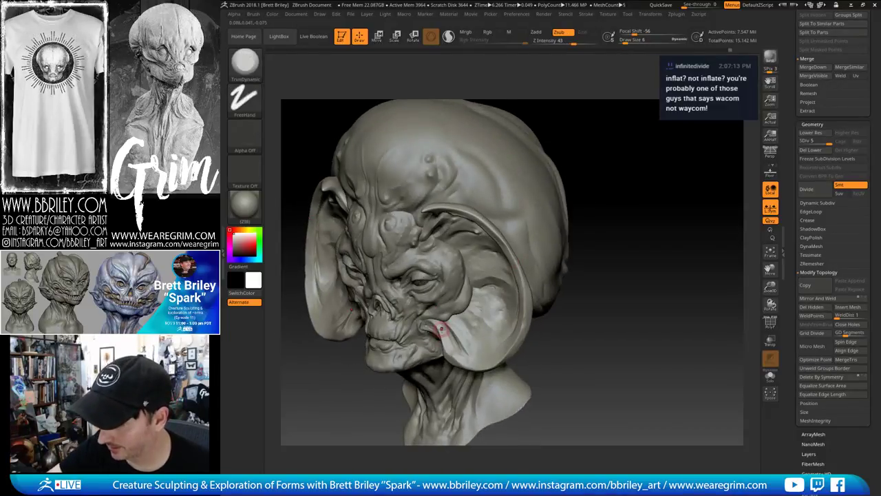
{"action": "left_click_drag", "start_coordinate": [625, 159], "coordinate": [594, 189]}
{"action": "left_click_drag", "start_coordinate": [566, 351], "coordinate": [509, 313]}
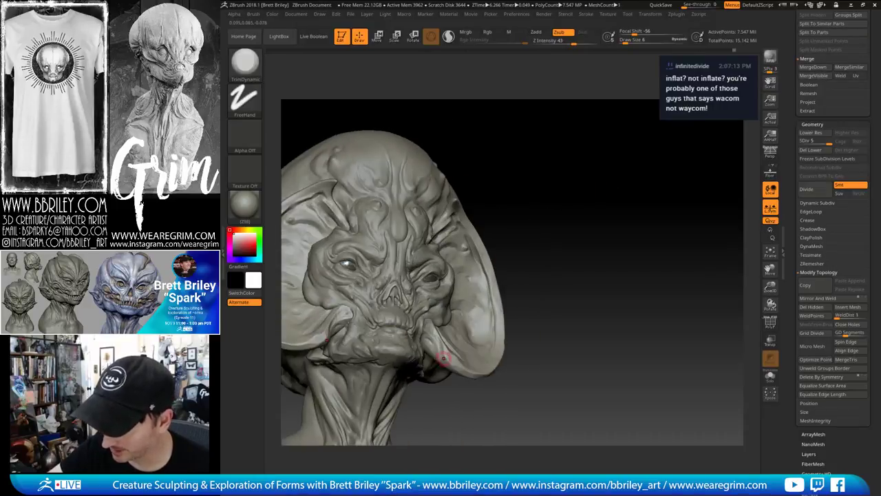
{"action": "left_click_drag", "start_coordinate": [530, 238], "coordinate": [501, 307]}
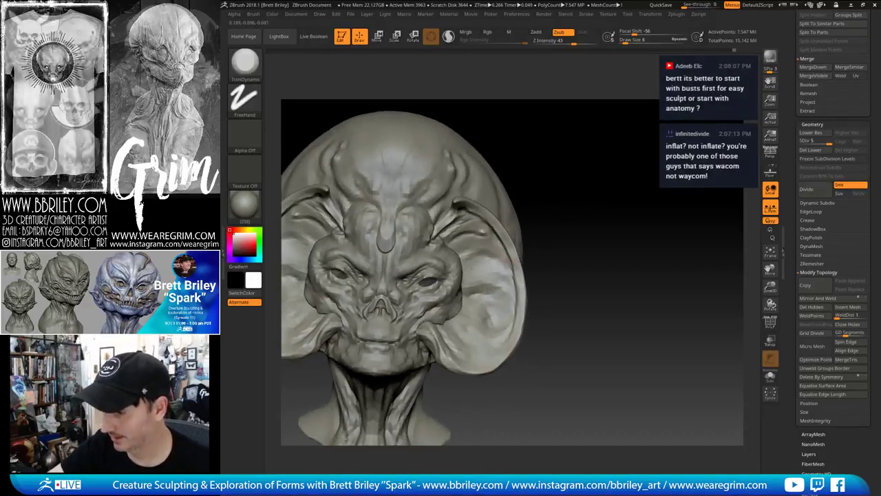
{"action": "mouse_move", "coordinate": [606, 219]}
{"action": "left_mouse_down", "text": "alt"}
{"action": "mouse_move", "coordinate": [621, 215]}
{"action": "mouse_move", "coordinate": [614, 223]}
{"action": "left_mouse_up", "text": "alt"}
Reshape the ear's lower attachment beside the jaw and its lobe with the Move brush at draw sizes 16 to 34
{"action": "key", "text": "b"}
{"action": "key", "text": "m"}
{"action": "key", "text": "v"}
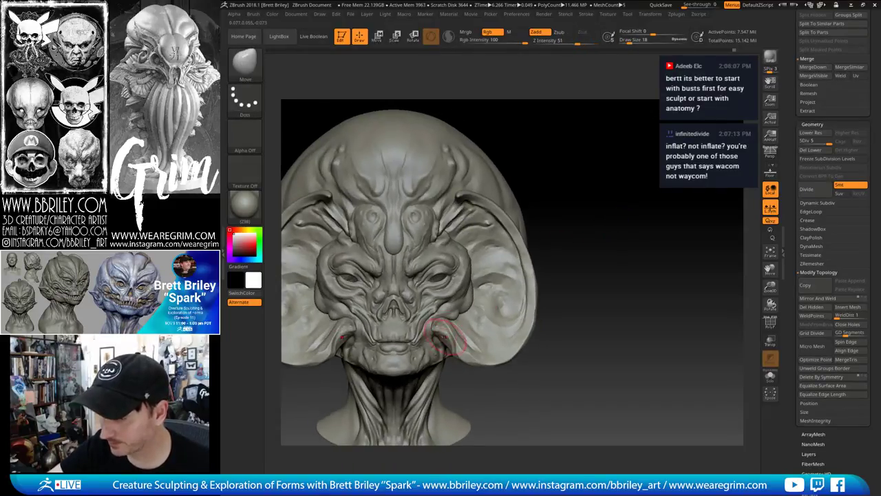
{"action": "left_click_drag", "start_coordinate": [446, 337], "coordinate": [442, 337]}
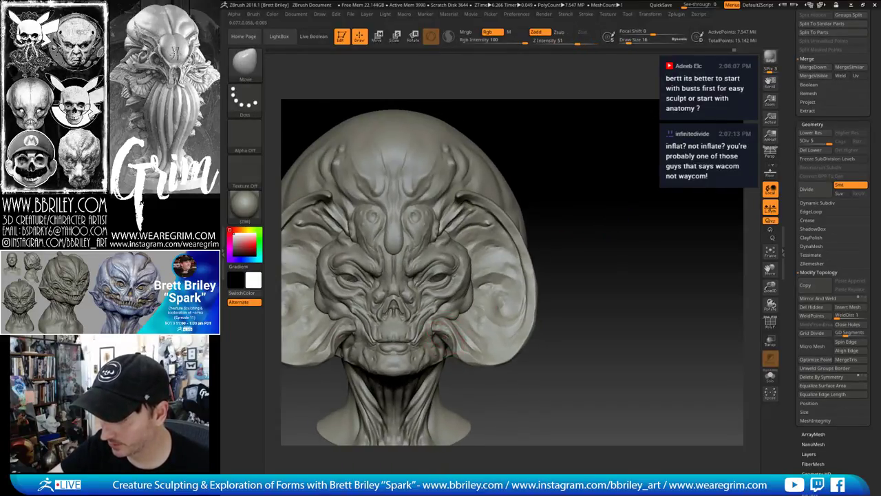
{"action": "key", "text": "bracketright"}
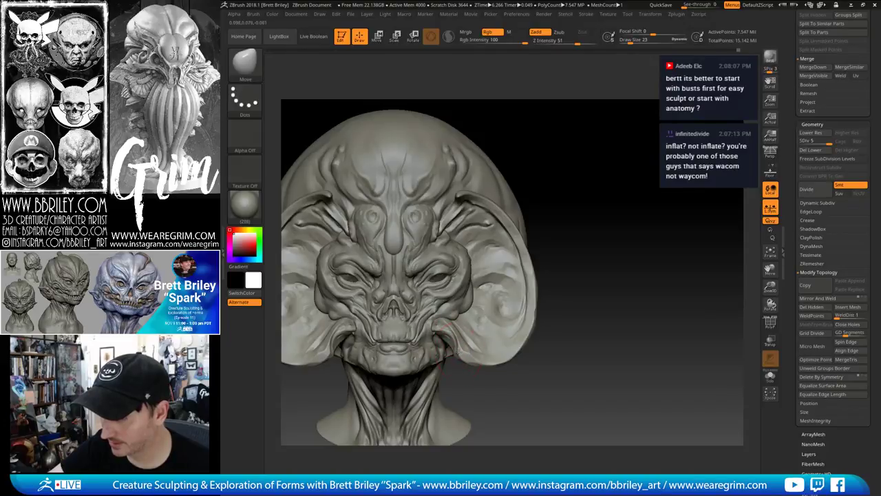
{"action": "left_click_drag", "start_coordinate": [458, 349], "coordinate": [463, 348]}
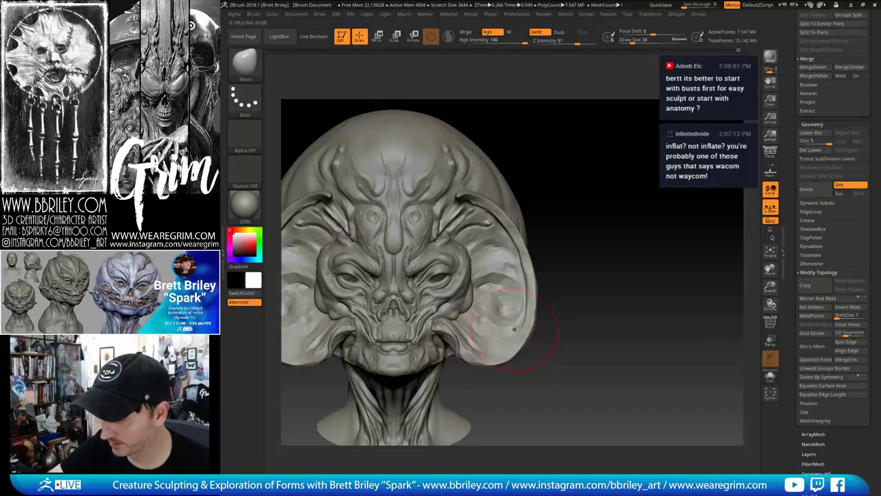
{"action": "left_click_drag", "start_coordinate": [580, 255], "coordinate": [651, 200]}
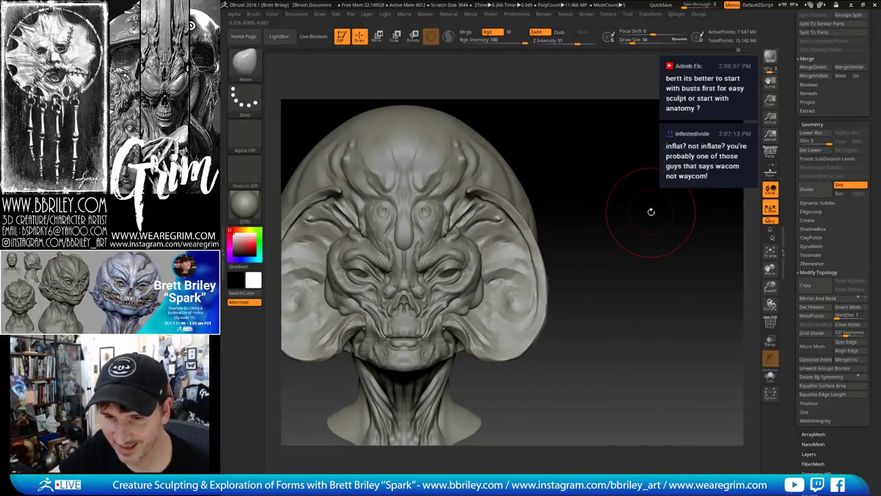
Plane the upper rim of the ear with the TrimDynamic brush at draw size 5
{"action": "mouse_move", "coordinate": [629, 187]}
{"action": "left_mouse_down"}
{"action": "mouse_move", "coordinate": [663, 194]}
{"action": "mouse_move", "coordinate": [606, 210]}
{"action": "left_mouse_up"}
{"action": "key", "text": "b"}
{"action": "key", "text": "t"}
{"action": "key", "text": "d"}
{"action": "key", "text": "s"}
{"action": "left_click_drag", "start_coordinate": [506, 264], "coordinate": [487, 229]}
{"action": "key", "text": "s"}
{"action": "mouse_move", "coordinate": [607, 129]}
{"action": "left_mouse_down"}
{"action": "mouse_move", "coordinate": [489, 227]}
{"action": "mouse_move", "coordinate": [557, 155]}
{"action": "mouse_move", "coordinate": [454, 227]}
{"action": "left_mouse_up"}
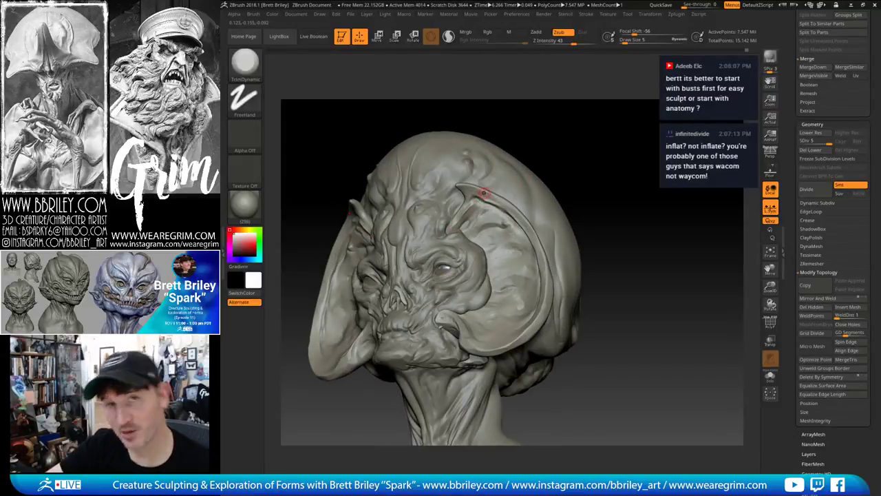
{"action": "left_click_drag", "start_coordinate": [612, 183], "coordinate": [503, 201]}
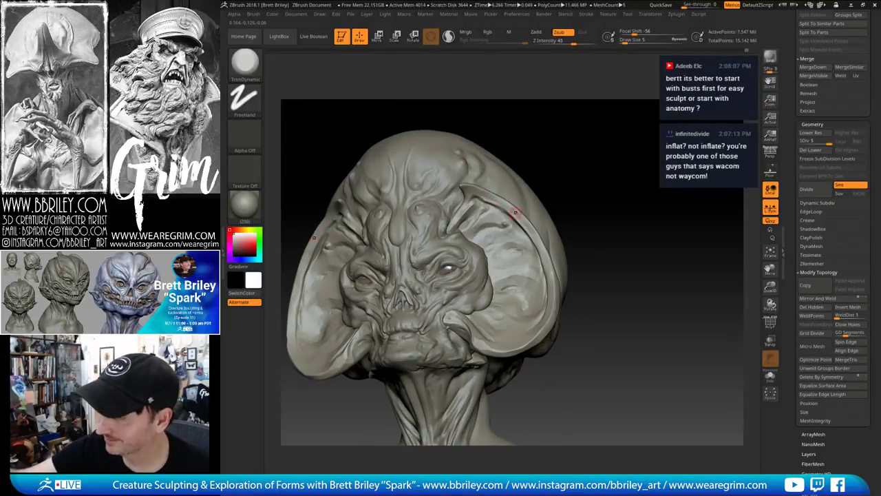
{"action": "left_click_drag", "start_coordinate": [582, 180], "coordinate": [561, 165]}
{"action": "left_click_drag", "start_coordinate": [596, 218], "coordinate": [598, 213]}
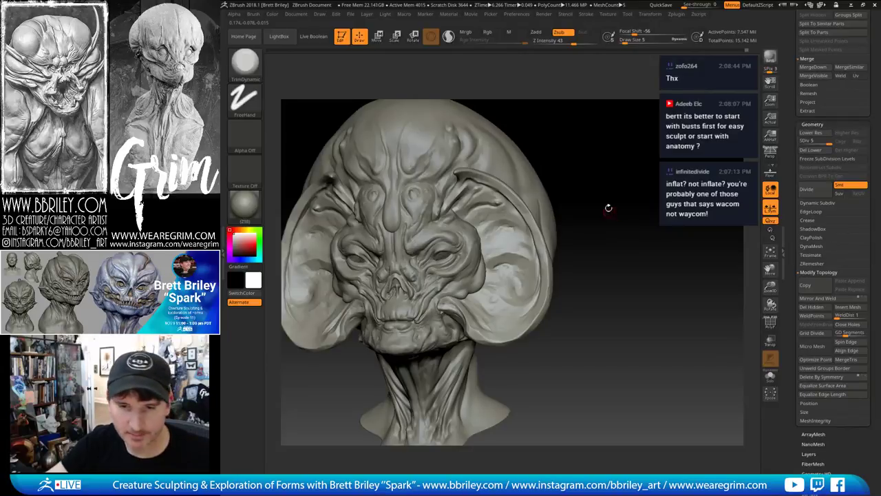
Adjust the curve of the ear's rim in side view with the Move brush at draw size 41
{"action": "mouse_move", "coordinate": [613, 203]}
{"action": "left_mouse_down"}
{"action": "mouse_move", "coordinate": [639, 199]}
{"action": "mouse_move", "coordinate": [544, 207]}
{"action": "left_mouse_up"}
{"action": "key", "text": "b"}
{"action": "key", "text": "m"}
{"action": "key", "text": "v"}
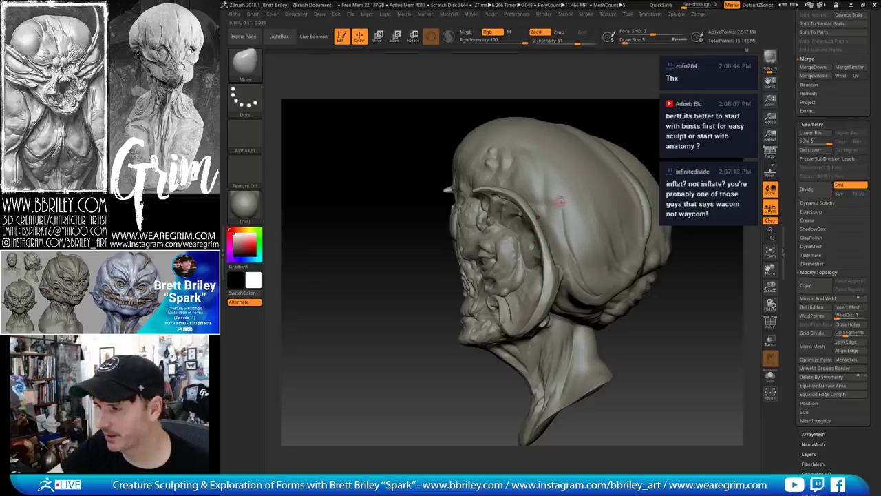
{"action": "key", "text": "s"}
{"action": "left_click_drag", "start_coordinate": [537, 237], "coordinate": [548, 239]}
{"action": "key", "text": "s"}
{"action": "right_click_drag", "start_coordinate": [553, 234], "coordinate": [547, 238]}
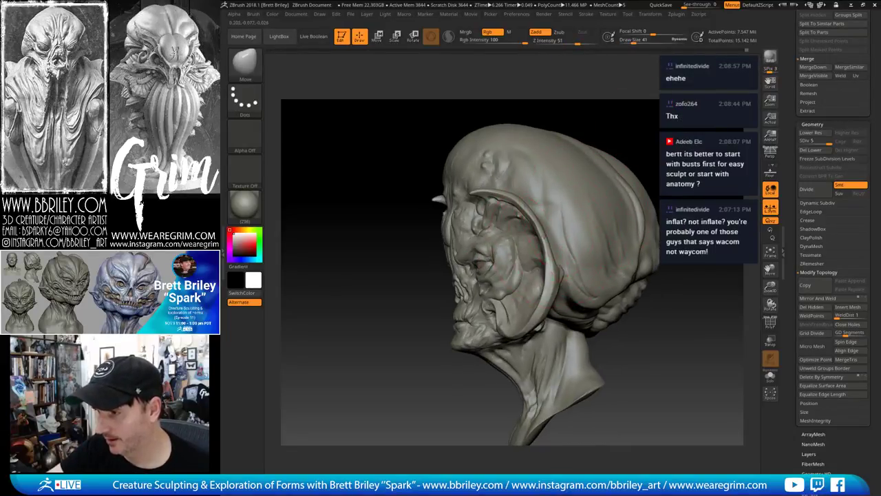
{"action": "left_click_drag", "start_coordinate": [542, 238], "coordinate": [537, 220]}
{"action": "left_click_drag", "start_coordinate": [548, 265], "coordinate": [550, 263]}
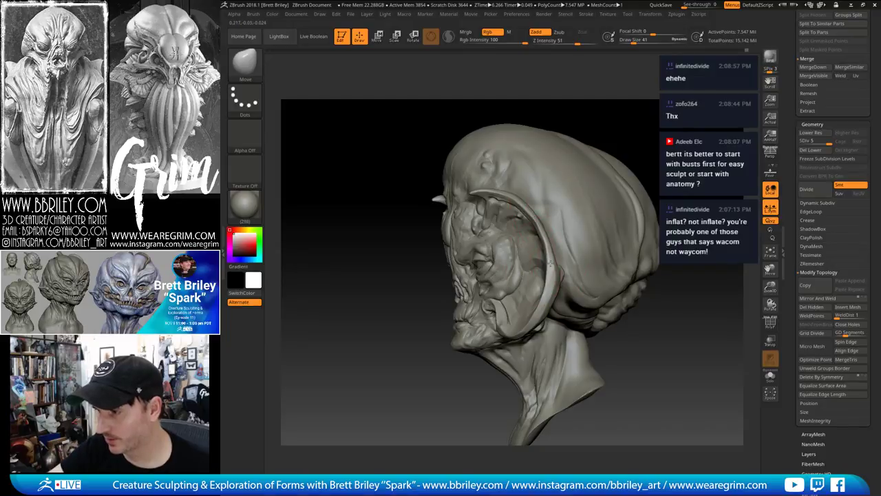
{"action": "left_click_drag", "start_coordinate": [650, 140], "coordinate": [642, 138]}
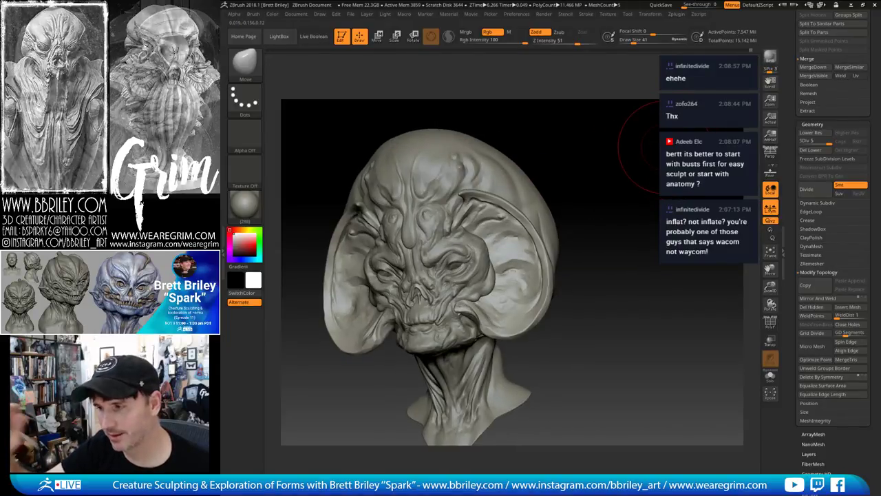
Set up the Standard brush with the DragRect stroke and import the Bumpy Skin2 alpha
{"action": "left_click_drag", "start_coordinate": [610, 158], "coordinate": [600, 191]}
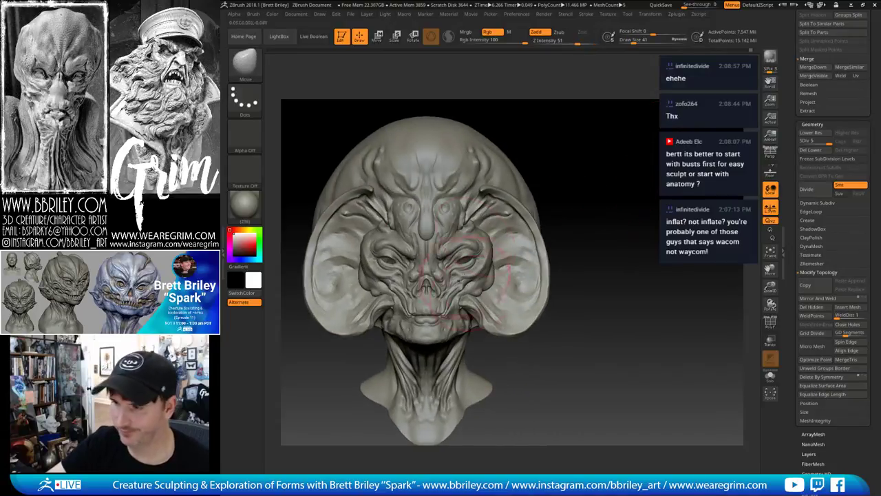
{"action": "left_click_drag", "start_coordinate": [574, 223], "coordinate": [608, 188]}
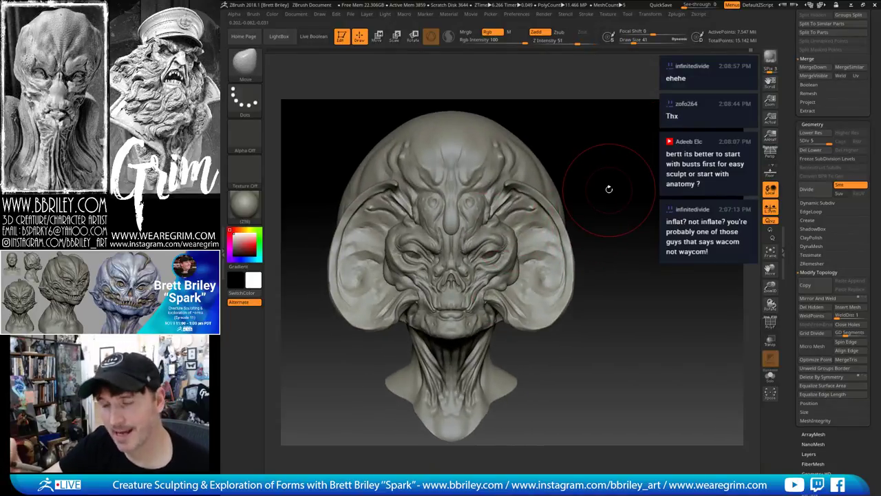
{"action": "mouse_move", "coordinate": [608, 189]}
{"action": "left_mouse_down"}
{"action": "mouse_move", "coordinate": [635, 184]}
{"action": "mouse_move", "coordinate": [637, 204]}
{"action": "left_mouse_up"}
{"action": "key", "text": "b"}
{"action": "key", "text": "s"}
{"action": "key", "text": "t"}
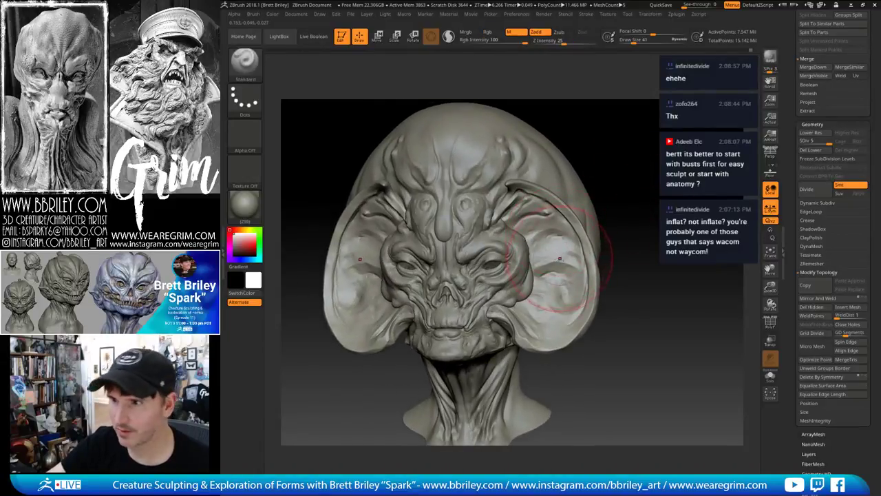
{"action": "left_click", "coordinate": [246, 99]}
{"action": "left_click", "coordinate": [326, 109]}
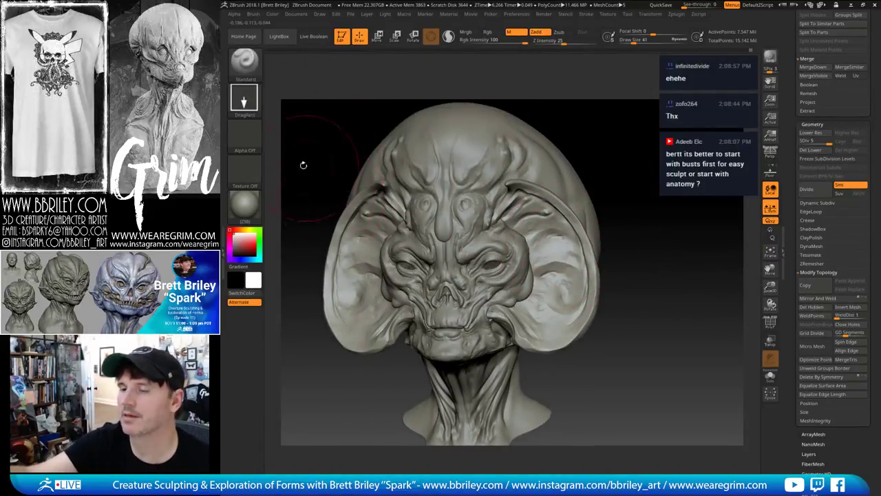
{"action": "left_click", "coordinate": [244, 137]}
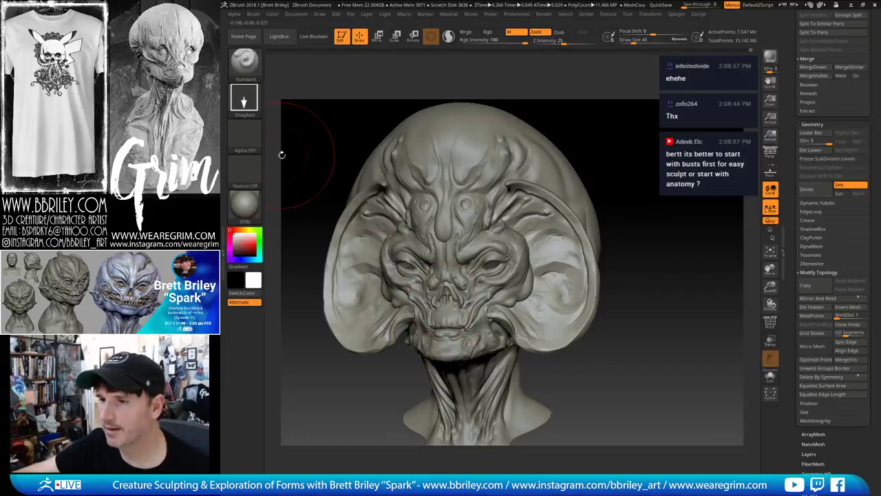
{"action": "left_click", "coordinate": [244, 136]}
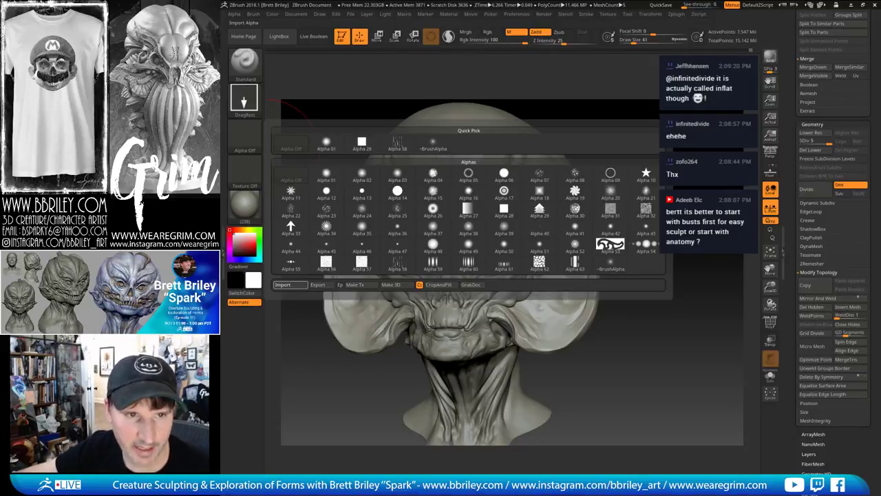
{"action": "double_click", "coordinate": [397, 115]}
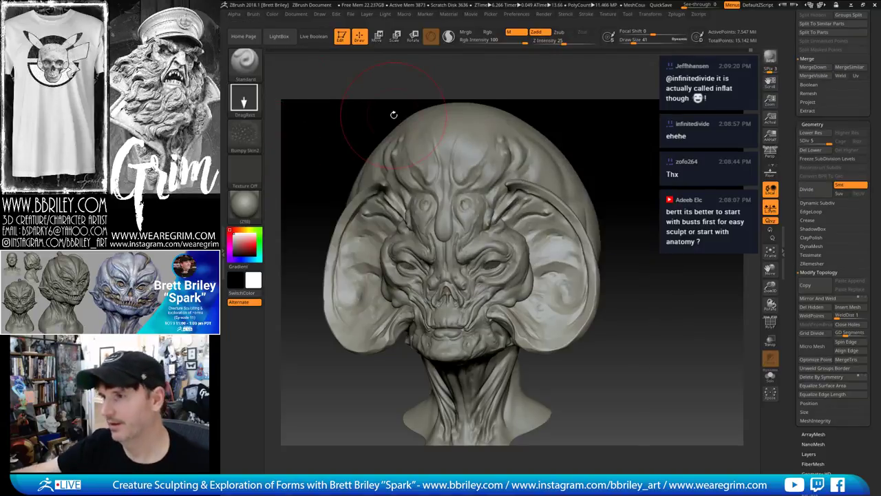
Make the head the active subtool, set the draw size to 15, and subdivide the head to level 6
{"action": "mouse_move", "coordinate": [394, 115]}
{"action": "left_mouse_down"}
{"action": "mouse_move", "coordinate": [651, 144]}
{"action": "mouse_move", "coordinate": [551, 293]}
{"action": "mouse_move", "coordinate": [499, 251]}
{"action": "left_mouse_up"}
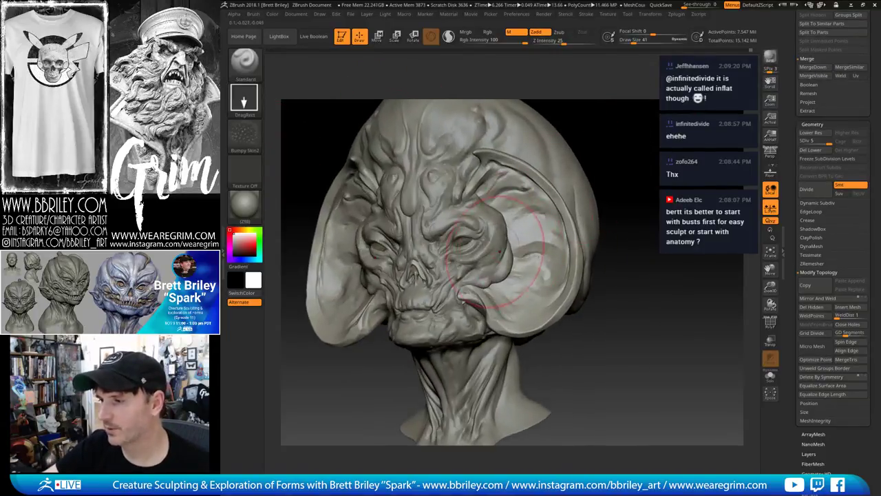
{"action": "left_click", "coordinate": [499, 251], "text": "alt"}
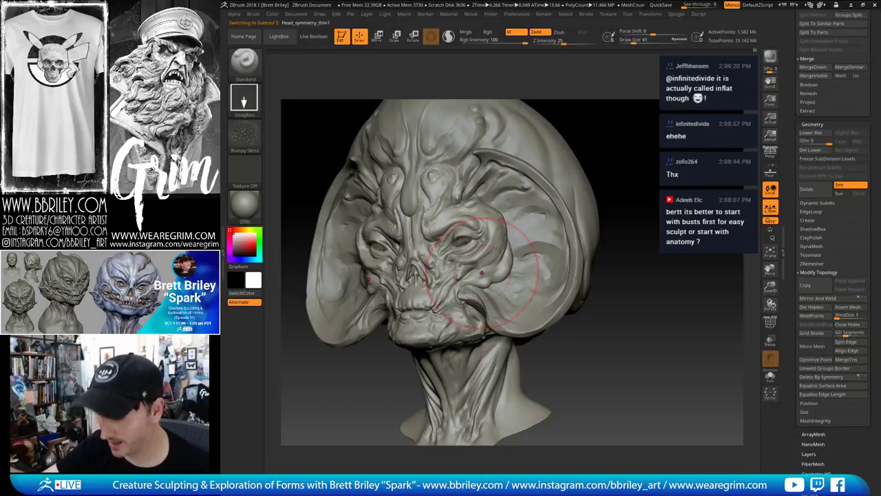
{"action": "key", "text": "s"}
{"action": "left_click_drag", "start_coordinate": [497, 275], "coordinate": [492, 274]}
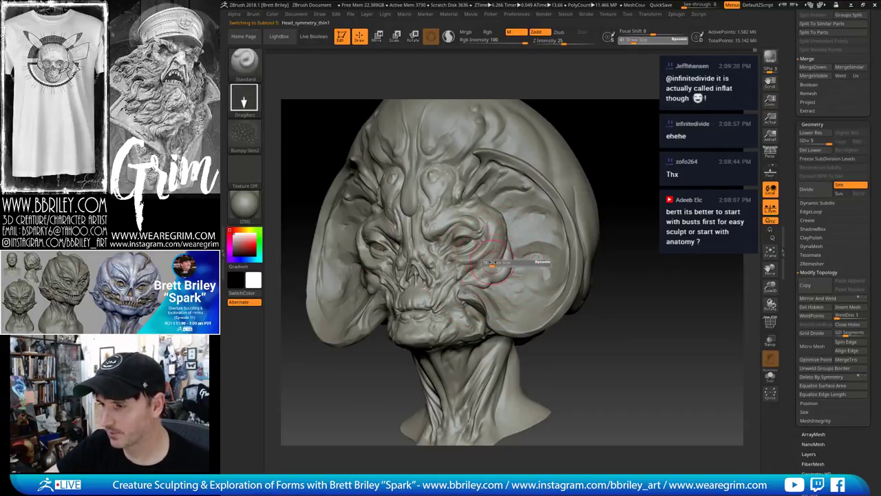
{"action": "mouse_move", "coordinate": [622, 135]}
{"action": "left_mouse_down", "text": "alt"}
{"action": "mouse_move", "coordinate": [625, 167]}
{"action": "mouse_move", "coordinate": [641, 152]}
{"action": "mouse_move", "coordinate": [632, 169]}
{"action": "left_mouse_up", "text": "alt"}
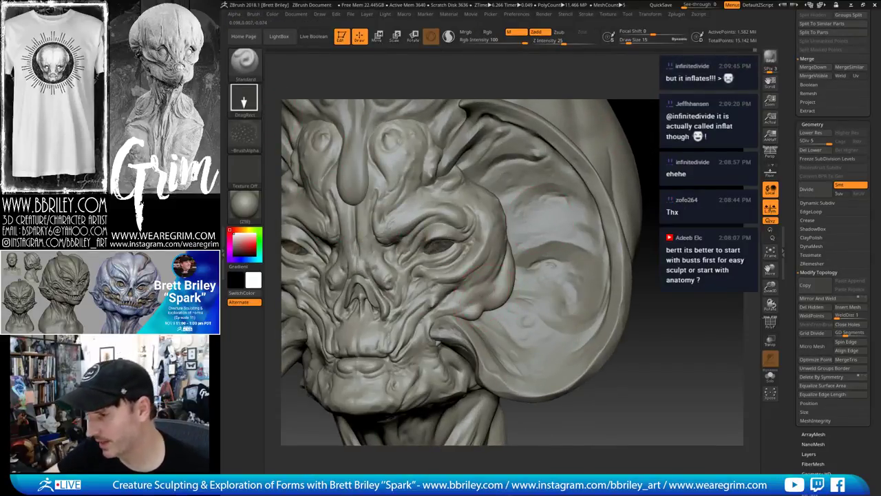
{"action": "mouse_move", "coordinate": [658, 180]}
{"action": "left_mouse_down"}
{"action": "mouse_move", "coordinate": [680, 175]}
{"action": "mouse_move", "coordinate": [671, 207]}
{"action": "left_mouse_up"}
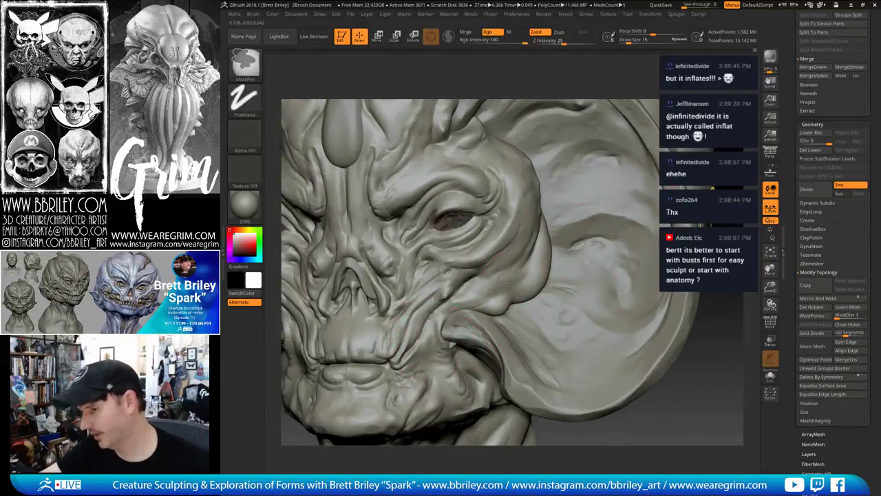
{"action": "key", "text": "ctrl+d"}
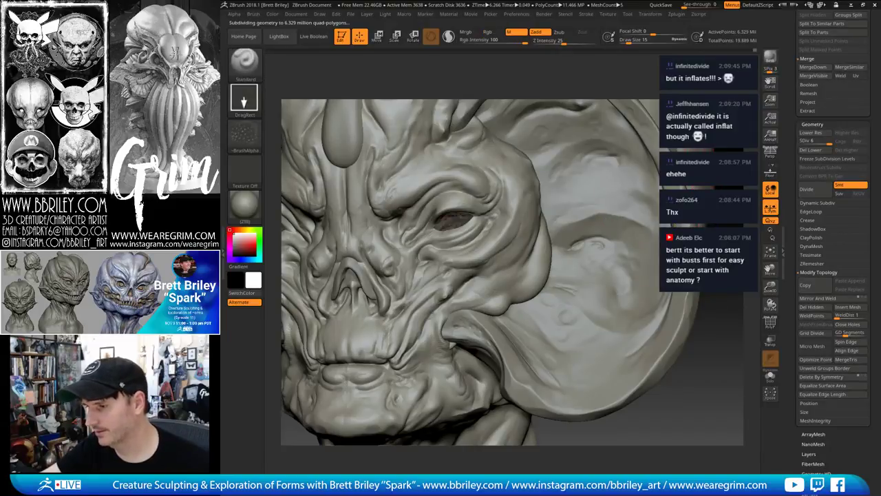
Stamp the bumpy skin texture onto the lower cheekbone and around the upper lip with the Standard brush at draw size 13
{"action": "mouse_move", "coordinate": [448, 336]}
{"action": "left_mouse_down", "text": "shift"}
{"action": "mouse_move", "coordinate": [455, 294]}
{"action": "mouse_move", "coordinate": [481, 313]}
{"action": "left_mouse_up", "text": "shift"}
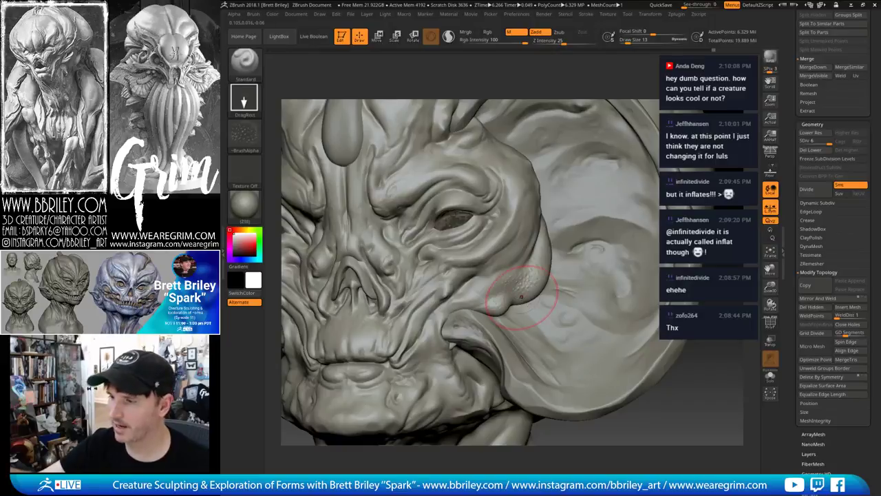
{"action": "right_click_drag", "start_coordinate": [505, 293], "coordinate": [478, 289]}
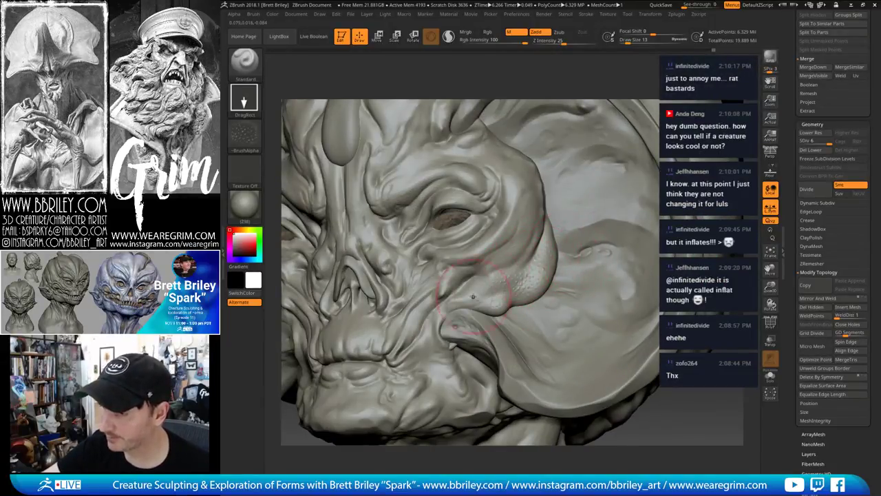
{"action": "left_click_drag", "start_coordinate": [485, 312], "coordinate": [453, 328]}
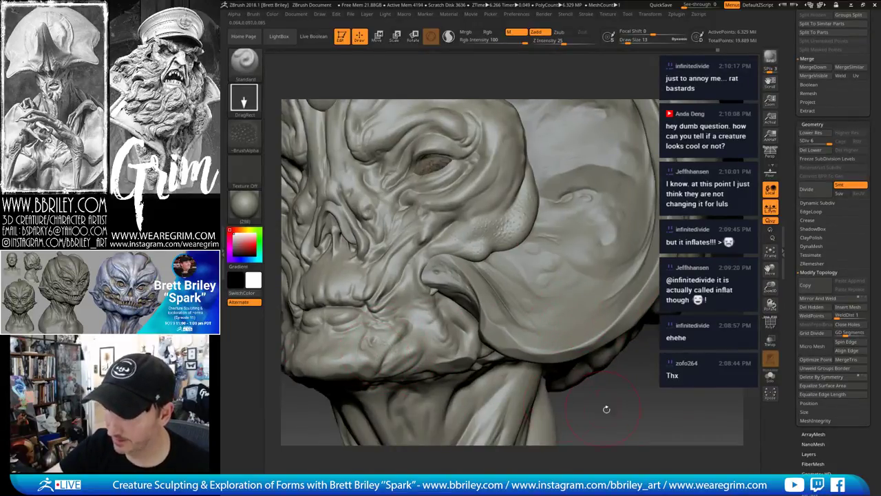
{"action": "left_click_drag", "start_coordinate": [607, 409], "coordinate": [642, 375]}
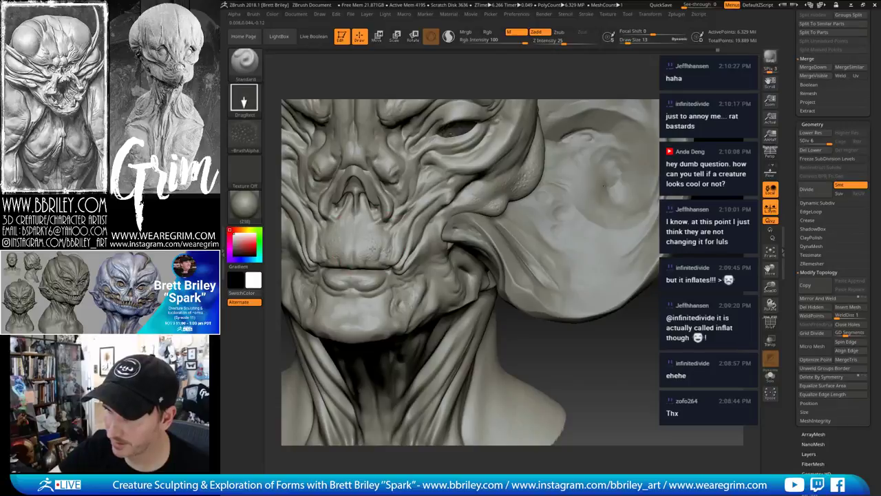
{"action": "right_click_drag", "start_coordinate": [388, 217], "coordinate": [486, 236]}
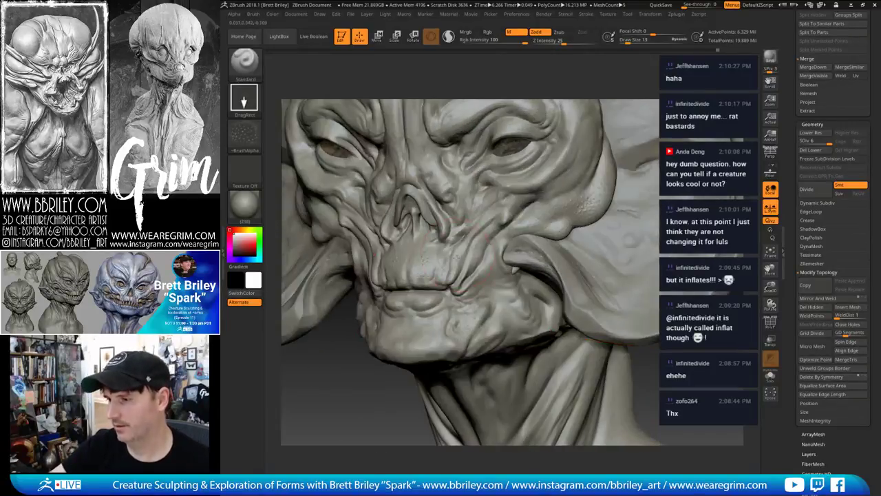
{"action": "right_click_drag", "start_coordinate": [459, 265], "coordinate": [463, 213], "text": "ctrl"}
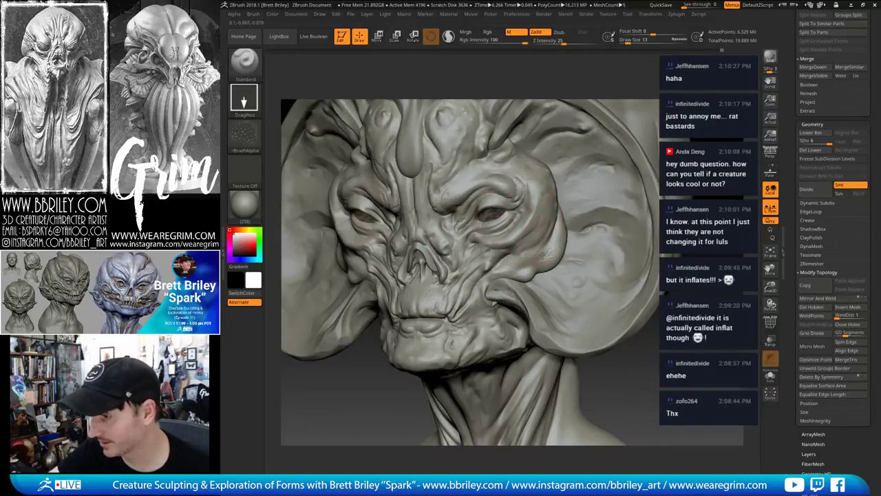
{"action": "right_click_drag", "start_coordinate": [544, 255], "coordinate": [521, 265]}
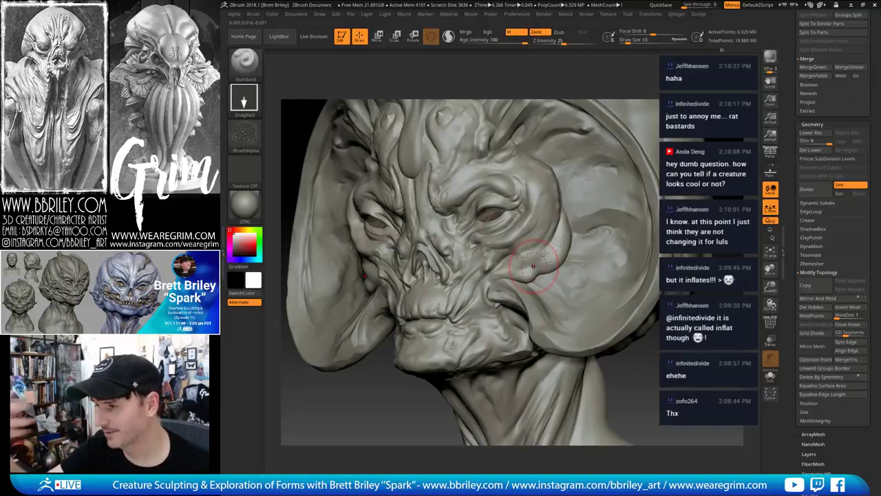
Stamp the Bumpy Skin2 texture over the cheek, brow, chin and jaw with the Standard brush at draw size 13
{"action": "left_click_drag", "start_coordinate": [533, 265], "coordinate": [586, 172]}
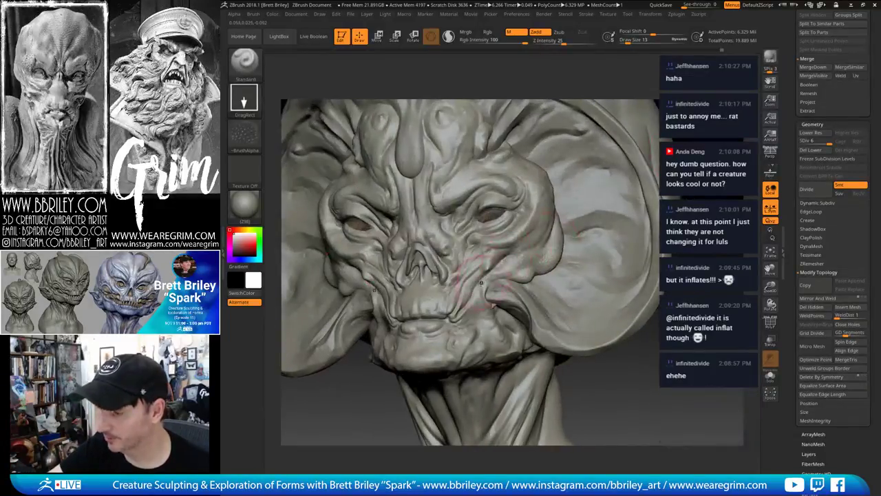
{"action": "left_click_drag", "start_coordinate": [480, 282], "coordinate": [541, 282]}
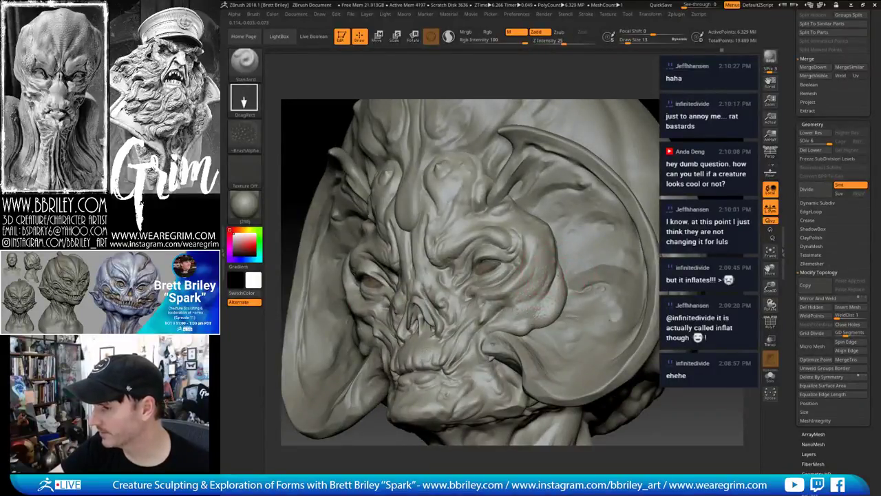
{"action": "left_click_drag", "start_coordinate": [646, 123], "coordinate": [709, 121]}
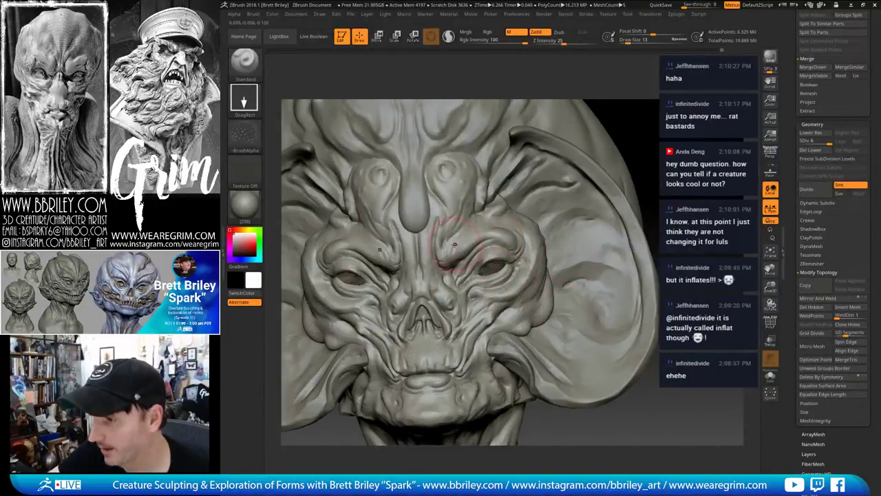
{"action": "left_click_drag", "start_coordinate": [647, 123], "coordinate": [584, 125]}
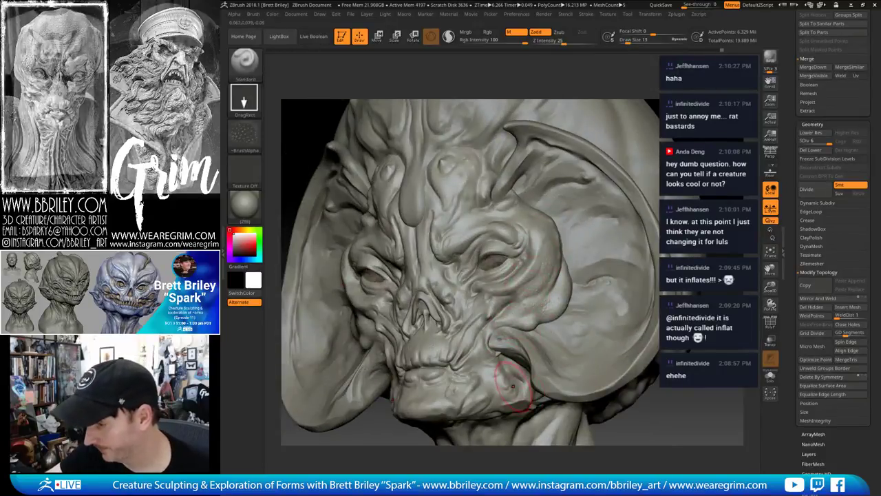
{"action": "left_click_drag", "start_coordinate": [620, 434], "coordinate": [455, 334]}
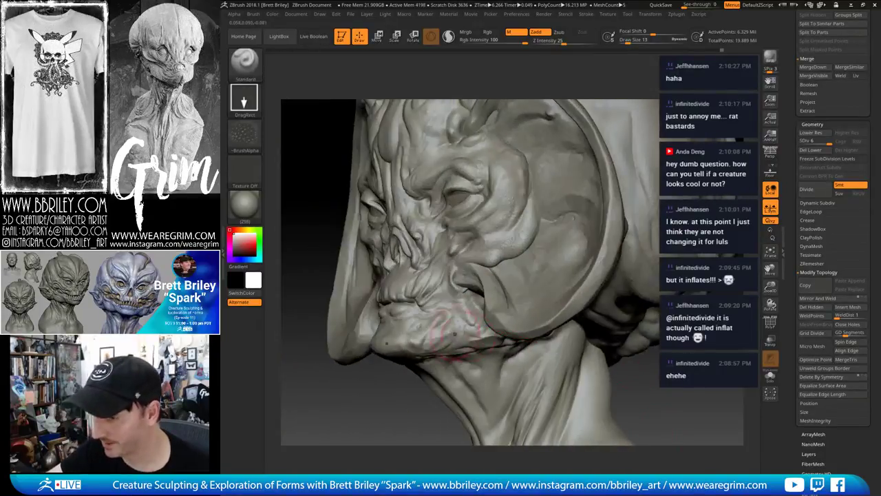
{"action": "left_click_drag", "start_coordinate": [634, 402], "coordinate": [592, 376]}
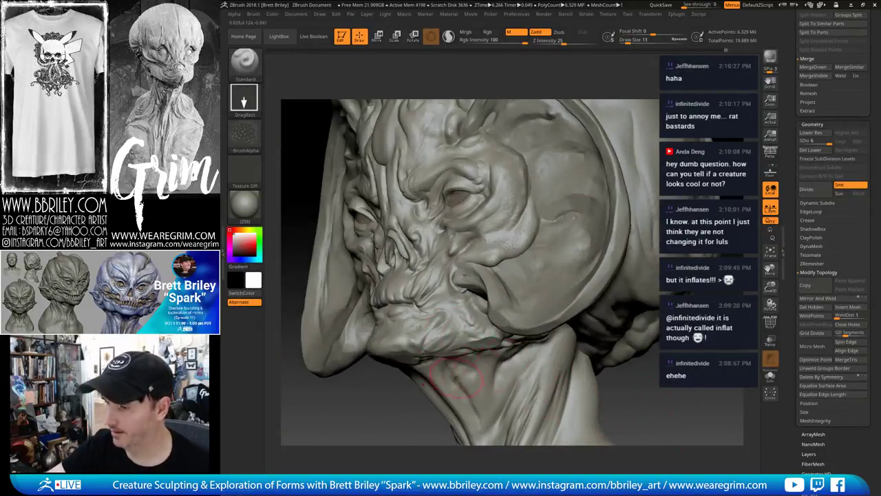
Stamp the bumpy skin texture down the front and side of the neck, between its long folds
{"action": "left_click_drag", "start_coordinate": [631, 402], "coordinate": [605, 341], "text": "alt"}
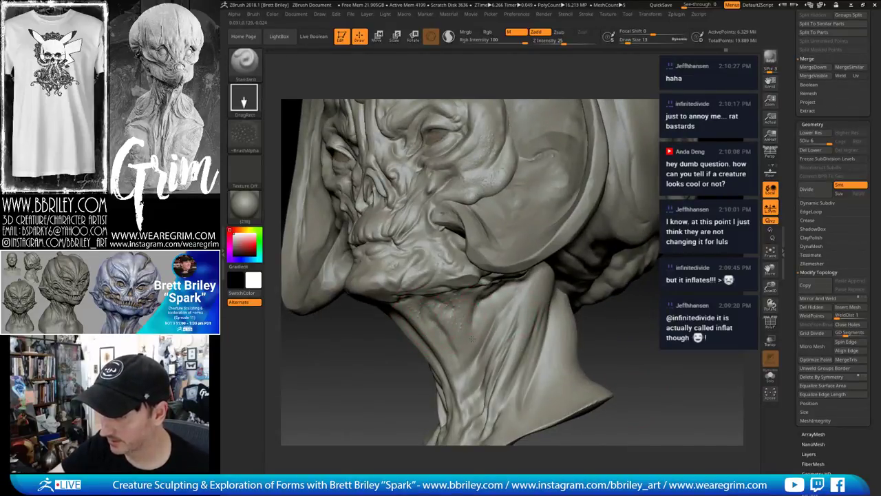
{"action": "mouse_move", "coordinate": [590, 356]}
{"action": "left_mouse_down"}
{"action": "mouse_move", "coordinate": [613, 317]}
{"action": "mouse_move", "coordinate": [450, 308]}
{"action": "left_mouse_up"}
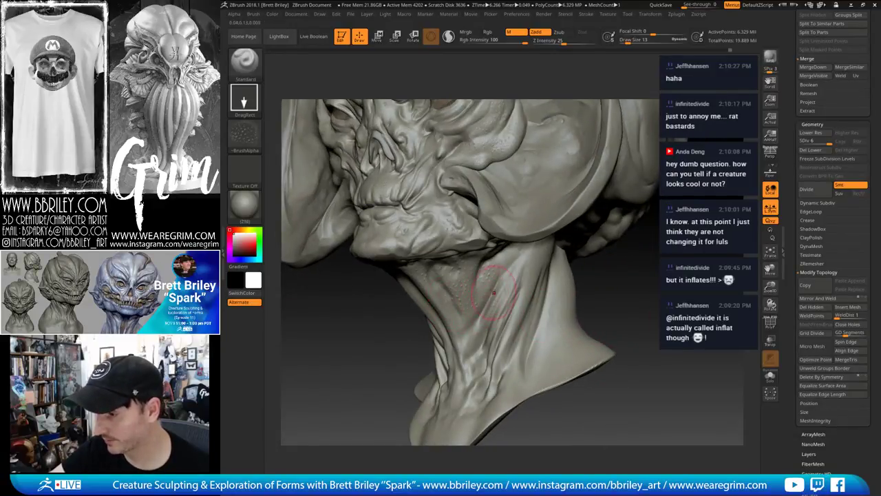
{"action": "left_click_drag", "start_coordinate": [588, 304], "coordinate": [591, 333]}
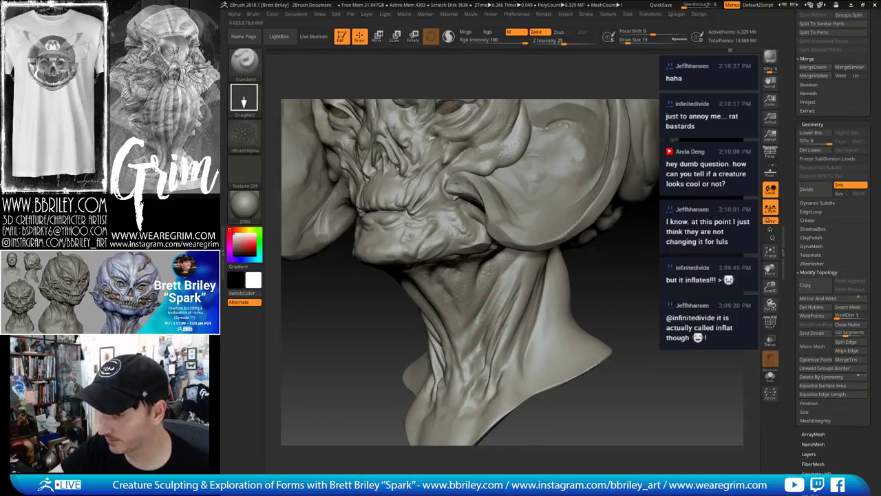
{"action": "mouse_move", "coordinate": [629, 343]}
{"action": "left_mouse_down", "text": "alt"}
{"action": "mouse_move", "coordinate": [620, 317]}
{"action": "mouse_move", "coordinate": [647, 305]}
{"action": "mouse_move", "coordinate": [585, 304]}
{"action": "mouse_move", "coordinate": [665, 291]}
{"action": "left_mouse_up", "text": "alt"}
Import the Leathery Skin67 alpha for the Standard brush
{"action": "left_click", "coordinate": [246, 134]}
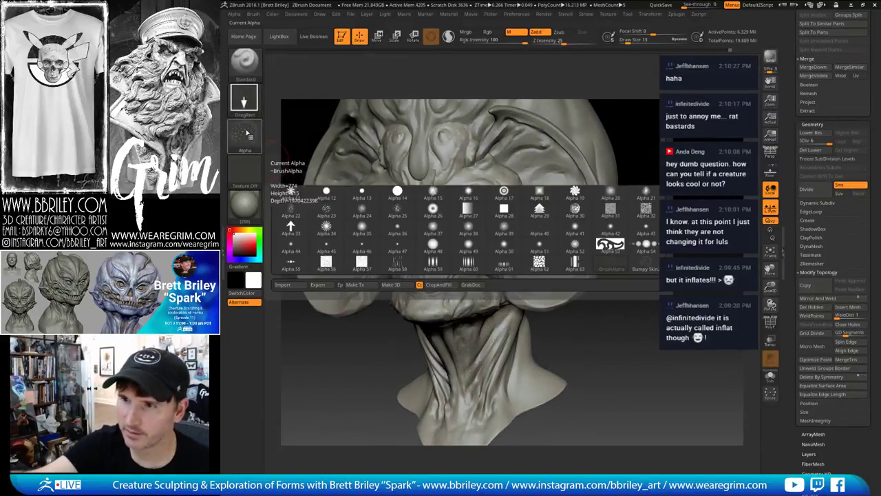
{"action": "left_click", "coordinate": [253, 136]}
{"action": "left_click", "coordinate": [254, 136]}
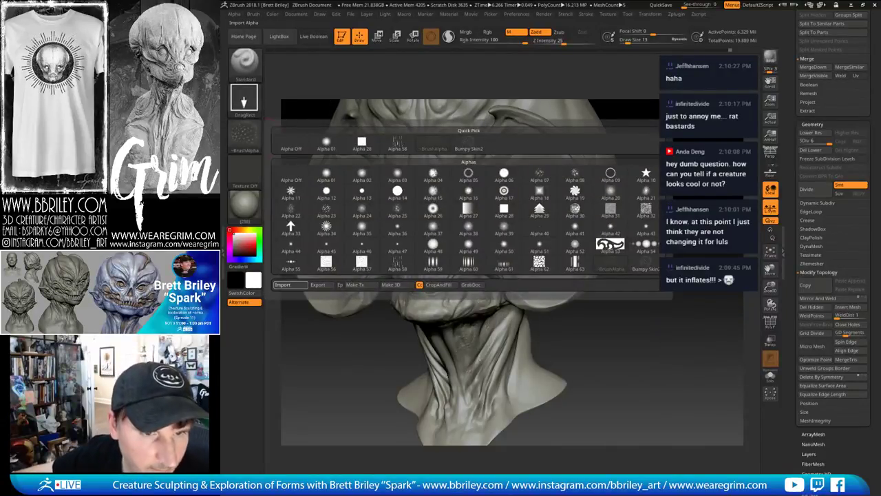
{"action": "left_click", "coordinate": [282, 285]}
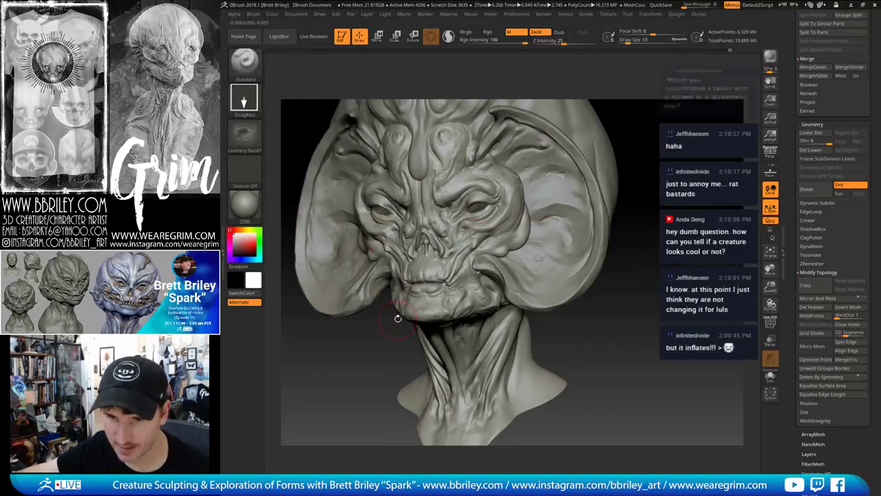
Stamp the leathery skin texture onto the face around the eyes, brow and cheeks
{"action": "left_click_drag", "start_coordinate": [364, 338], "coordinate": [368, 358]}
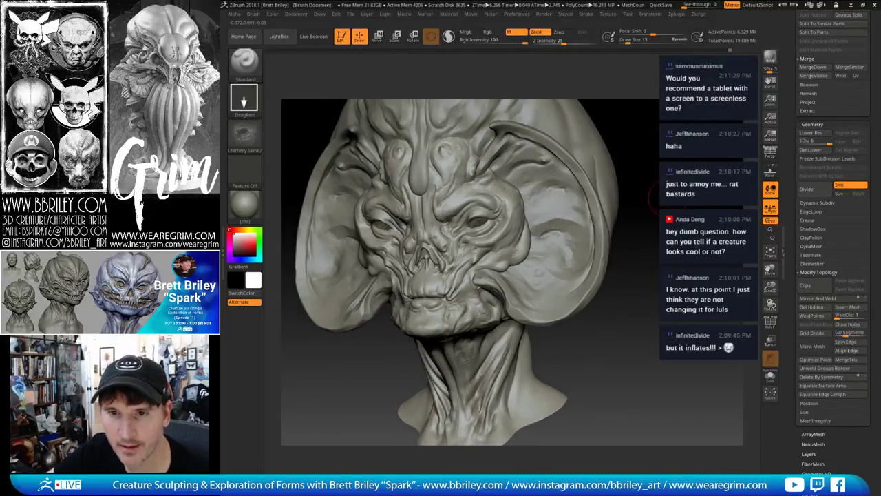
{"action": "left_click_drag", "start_coordinate": [651, 195], "coordinate": [655, 214]}
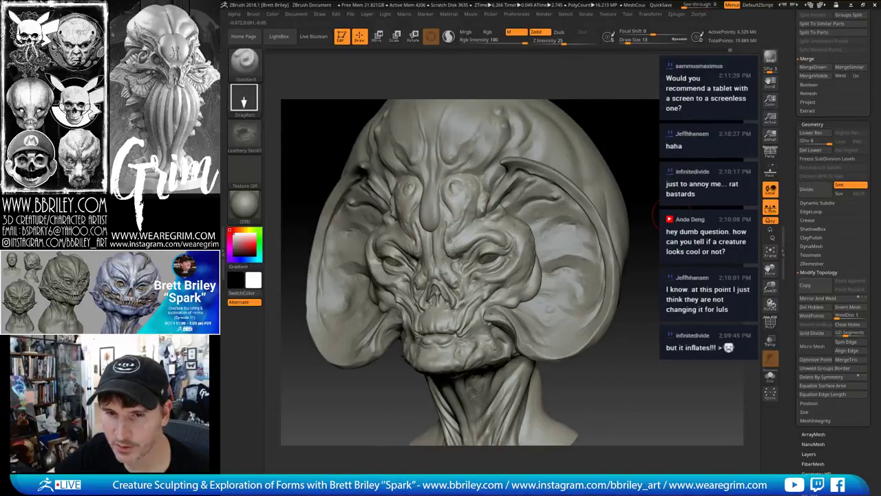
{"action": "left_click_drag", "start_coordinate": [664, 186], "coordinate": [675, 195]}
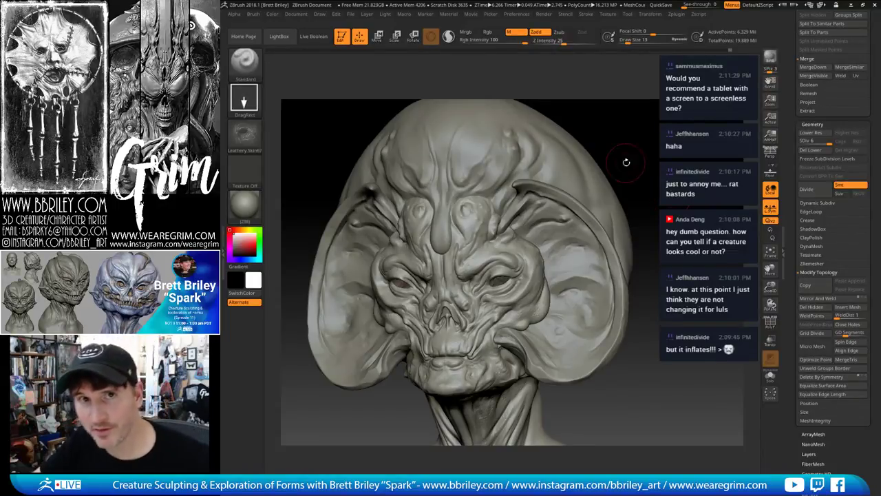
{"action": "left_click_drag", "start_coordinate": [653, 157], "coordinate": [660, 168]}
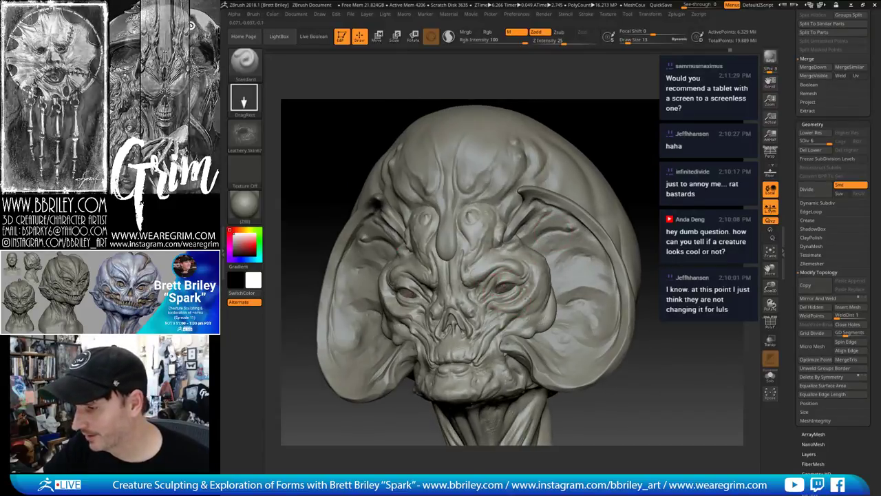
{"action": "mouse_move", "coordinate": [650, 166]}
{"action": "left_mouse_down"}
{"action": "mouse_move", "coordinate": [689, 176]}
{"action": "mouse_move", "coordinate": [658, 227]}
{"action": "left_mouse_up"}
{"action": "left_click_drag", "start_coordinate": [371, 286], "coordinate": [367, 305]}
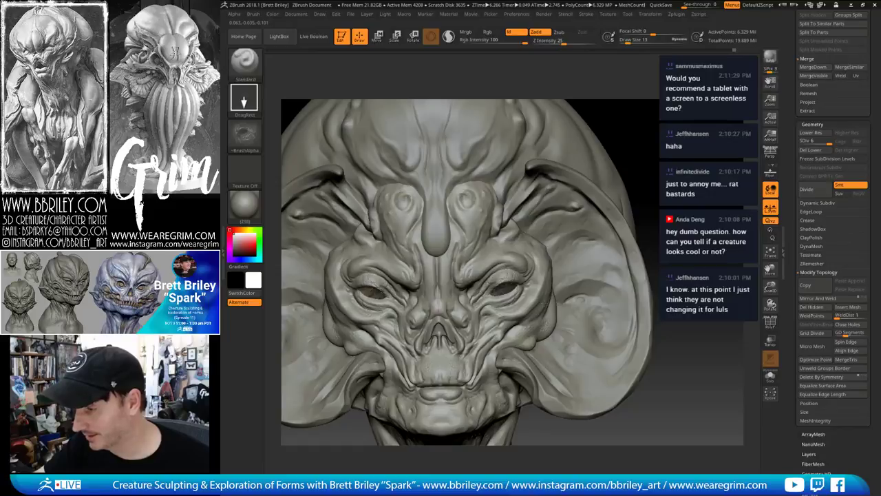
{"action": "mouse_move", "coordinate": [504, 304]}
{"action": "left_mouse_down"}
{"action": "mouse_move", "coordinate": [509, 311]}
{"action": "mouse_move", "coordinate": [472, 275]}
{"action": "left_mouse_up"}
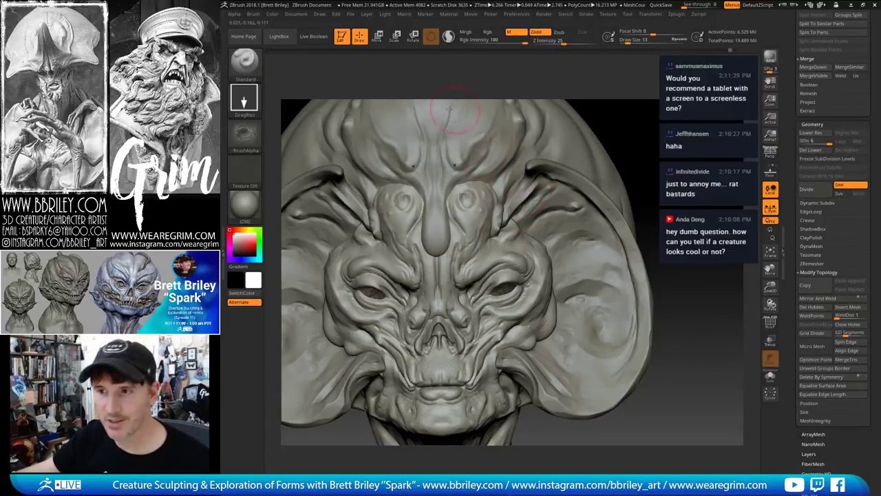
Import the Bumpy Skin13 alpha and stamp it around the brow, temple and outer corner of the eye
{"action": "left_click", "coordinate": [245, 133]}
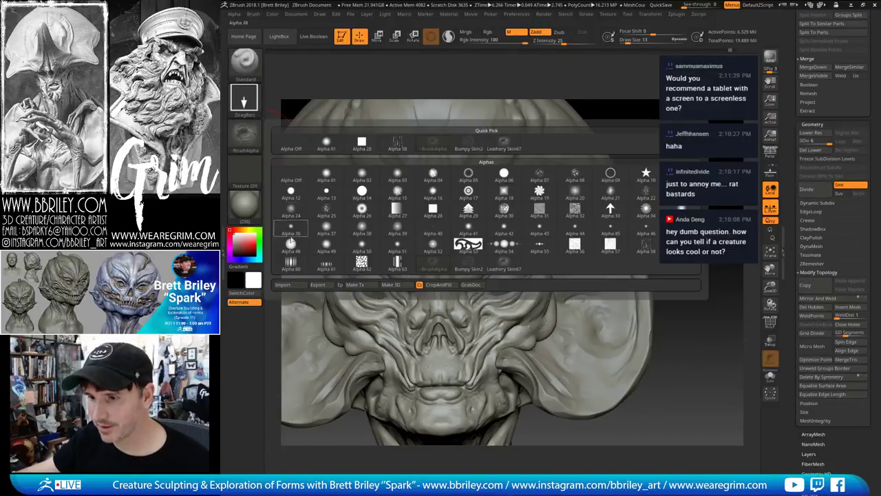
{"action": "left_click", "coordinate": [290, 285]}
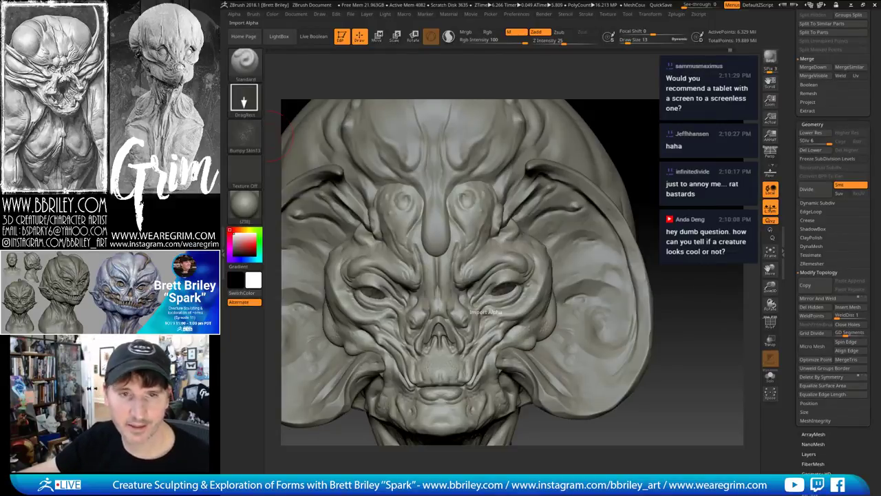
{"action": "mouse_move", "coordinate": [661, 133]}
{"action": "left_mouse_down"}
{"action": "mouse_move", "coordinate": [612, 141]}
{"action": "mouse_move", "coordinate": [594, 107]}
{"action": "left_mouse_up"}
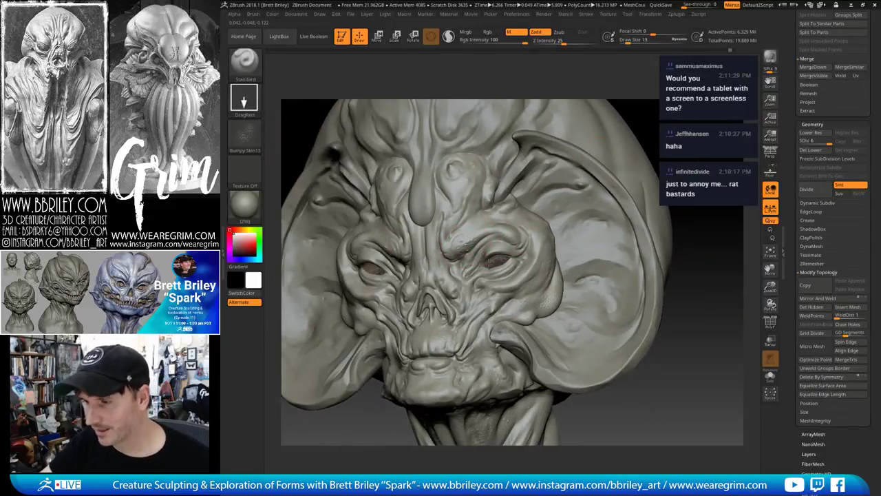
{"action": "key", "text": "ctrl+z"}
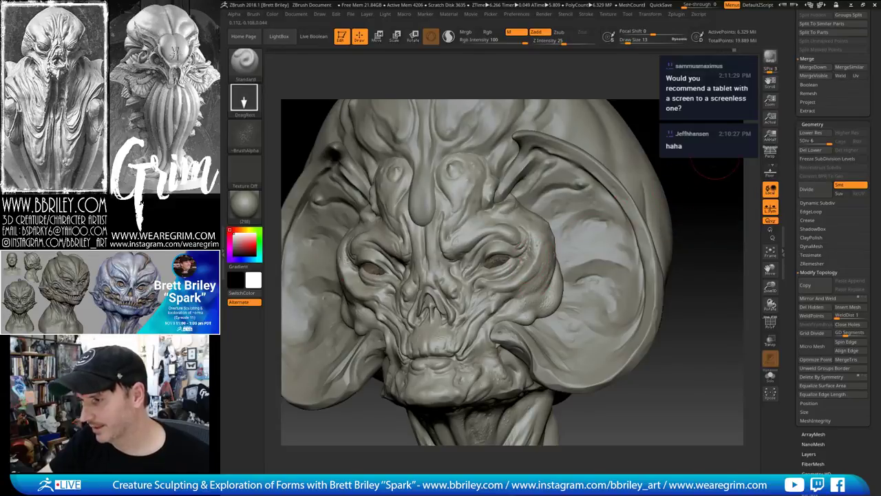
{"action": "mouse_move", "coordinate": [689, 176]}
{"action": "left_mouse_down"}
{"action": "mouse_move", "coordinate": [710, 167]}
{"action": "mouse_move", "coordinate": [662, 165]}
{"action": "left_mouse_up"}
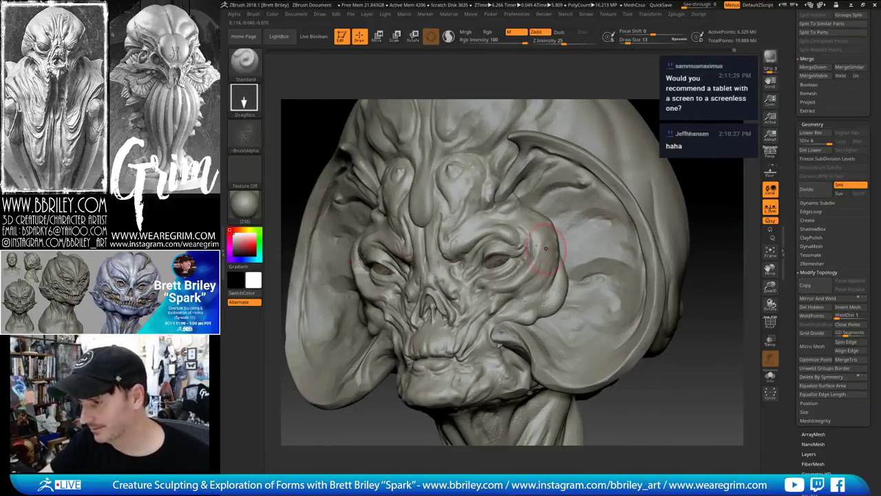
{"action": "left_click_drag", "start_coordinate": [699, 217], "coordinate": [727, 215]}
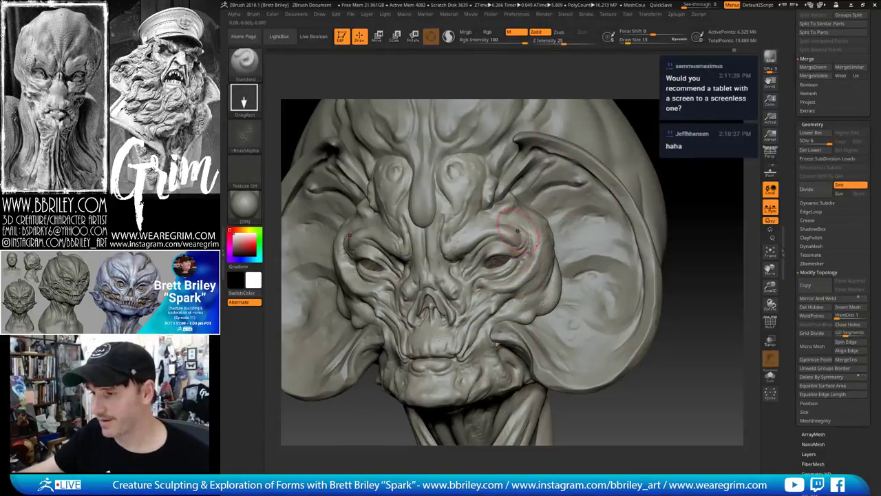
{"action": "key", "text": "ctrl"}
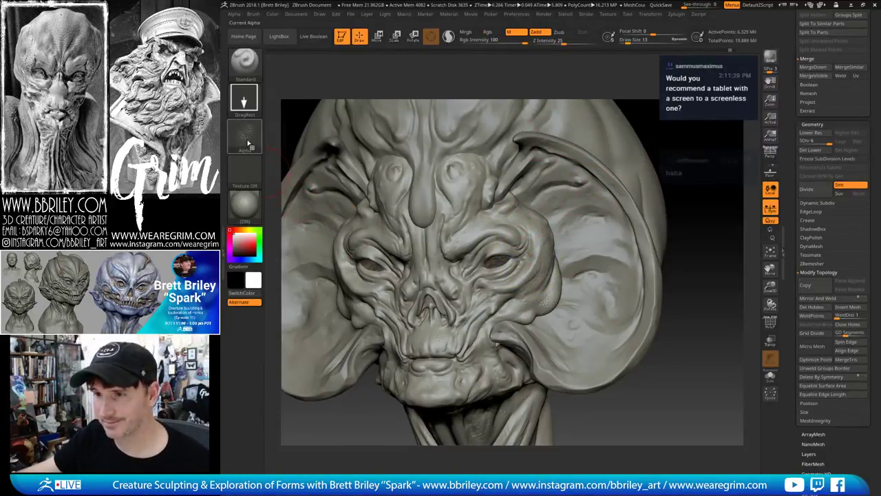
Import the points.long alpha, set Z Intensity to 14, and try out its stamps on the face
{"action": "left_click", "coordinate": [247, 141]}
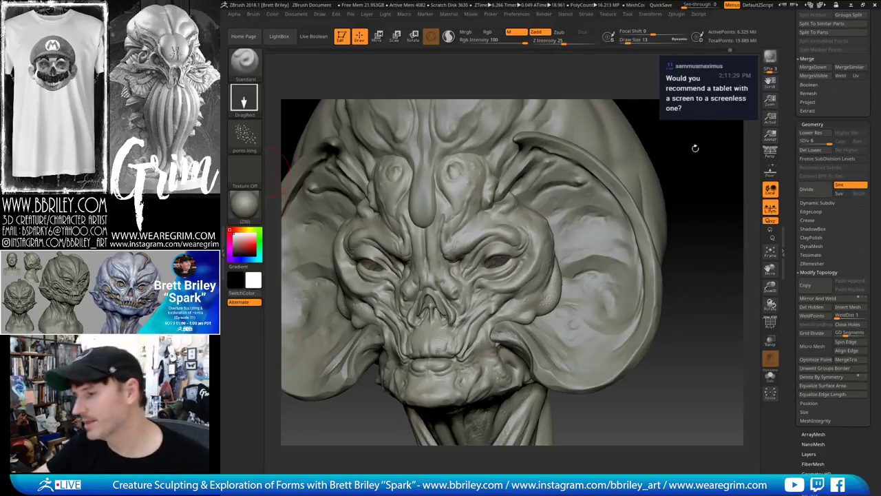
{"action": "mouse_move", "coordinate": [695, 147]}
{"action": "left_mouse_down"}
{"action": "mouse_move", "coordinate": [707, 146]}
{"action": "mouse_move", "coordinate": [713, 122]}
{"action": "left_mouse_up"}
{"action": "left_click_drag", "start_coordinate": [480, 307], "coordinate": [544, 275]}
{"action": "left_click_drag", "start_coordinate": [697, 219], "coordinate": [673, 242]}
{"action": "key", "text": "ctrl+z"}
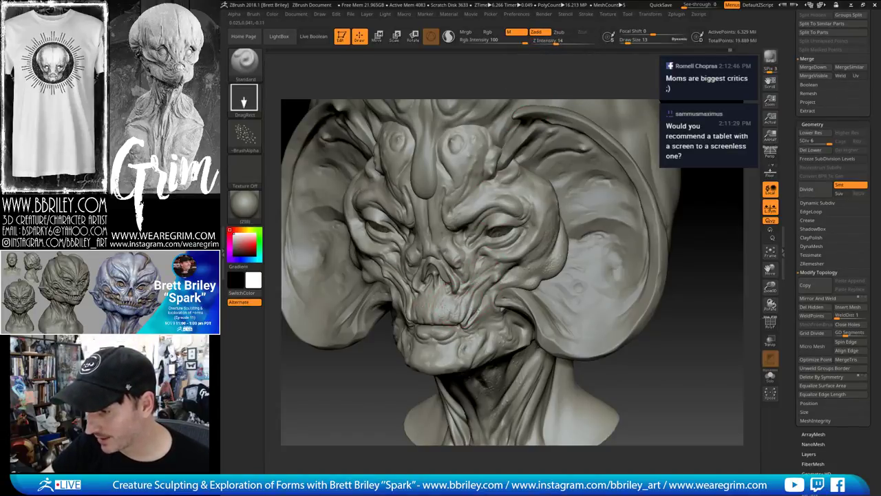
Stamp the fine point texture onto the upper lip, the corner of the mouth and the lower cheek
{"action": "left_click_drag", "start_coordinate": [448, 282], "coordinate": [459, 308]}
{"action": "mouse_move", "coordinate": [684, 307]}
{"action": "left_mouse_down"}
{"action": "mouse_move", "coordinate": [681, 293]}
{"action": "mouse_move", "coordinate": [680, 337]}
{"action": "left_mouse_up"}
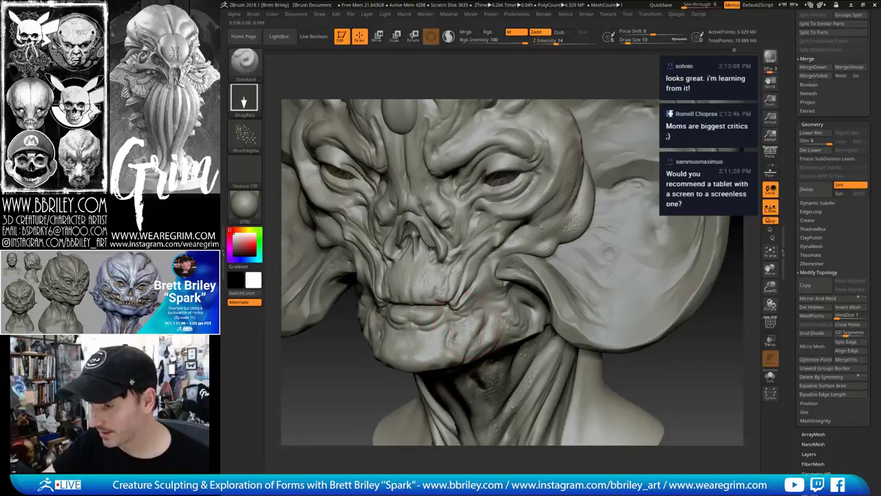
{"action": "left_click_drag", "start_coordinate": [654, 388], "coordinate": [491, 318]}
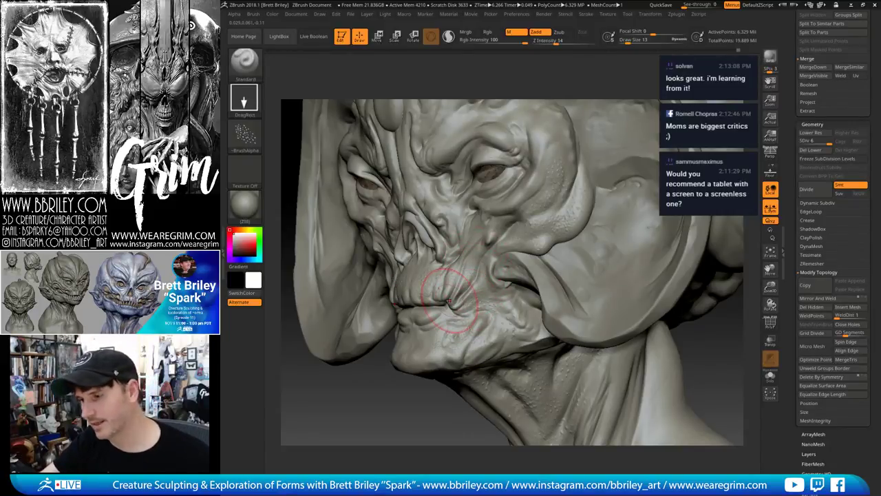
{"action": "left_click_drag", "start_coordinate": [667, 350], "coordinate": [690, 352]}
{"action": "right_click_drag", "start_coordinate": [578, 294], "coordinate": [619, 302]}
{"action": "right_click_drag", "start_coordinate": [451, 324], "coordinate": [468, 300]}
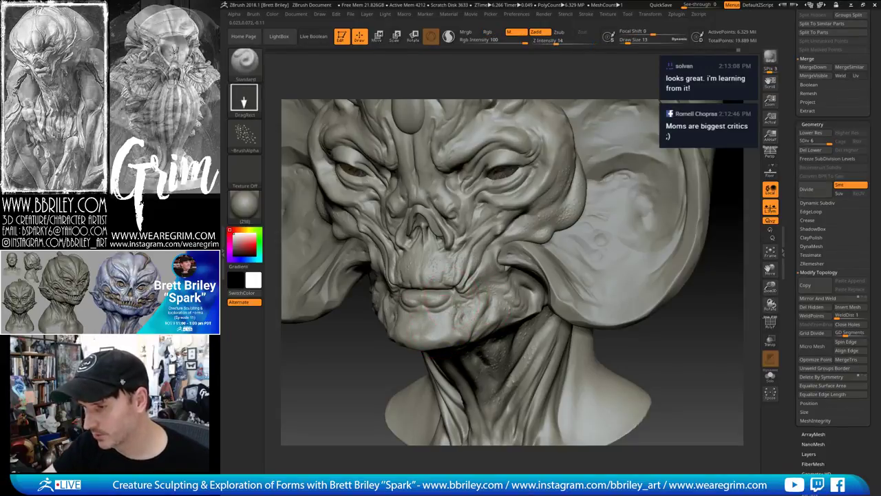
Stamp the fine point texture over the jaw, nose bridge, under-eye folds and lower cheekbone
{"action": "left_click_drag", "start_coordinate": [665, 342], "coordinate": [603, 337]}
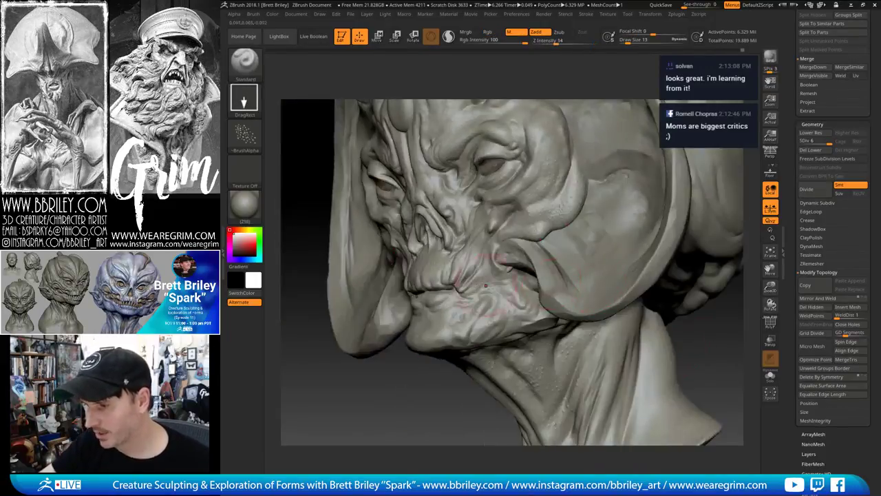
{"action": "left_click_drag", "start_coordinate": [450, 392], "coordinate": [527, 379]}
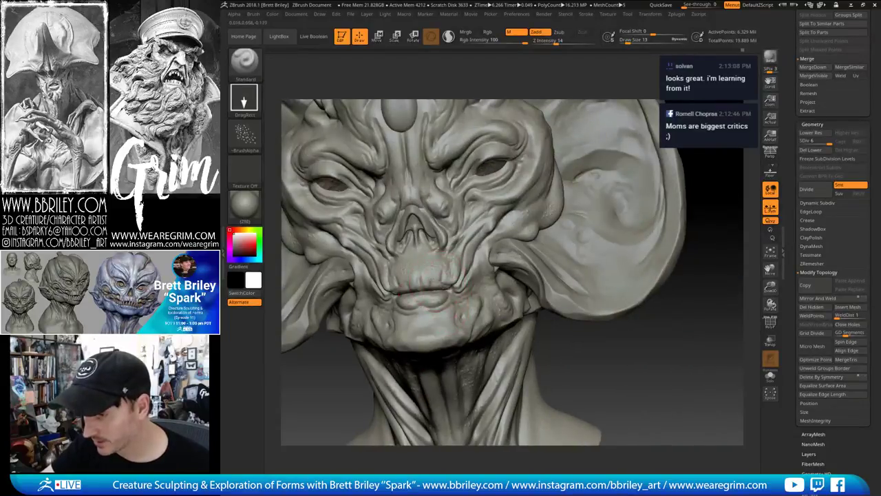
{"action": "left_click_drag", "start_coordinate": [724, 150], "coordinate": [733, 212]}
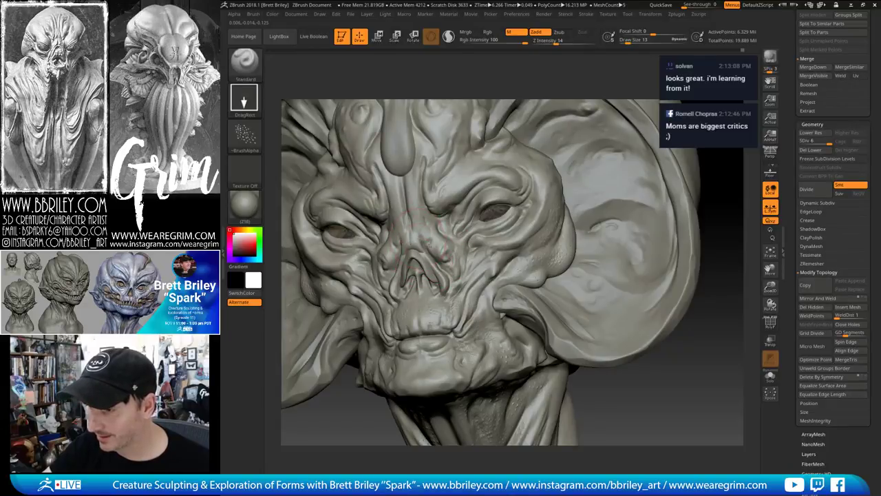
{"action": "left_click_drag", "start_coordinate": [420, 243], "coordinate": [455, 243], "text": "shift"}
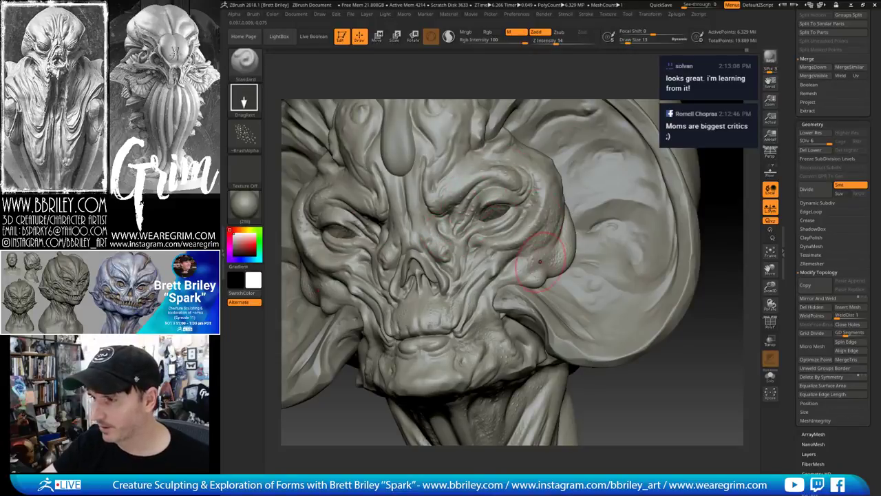
{"action": "key", "text": "ctrl"}
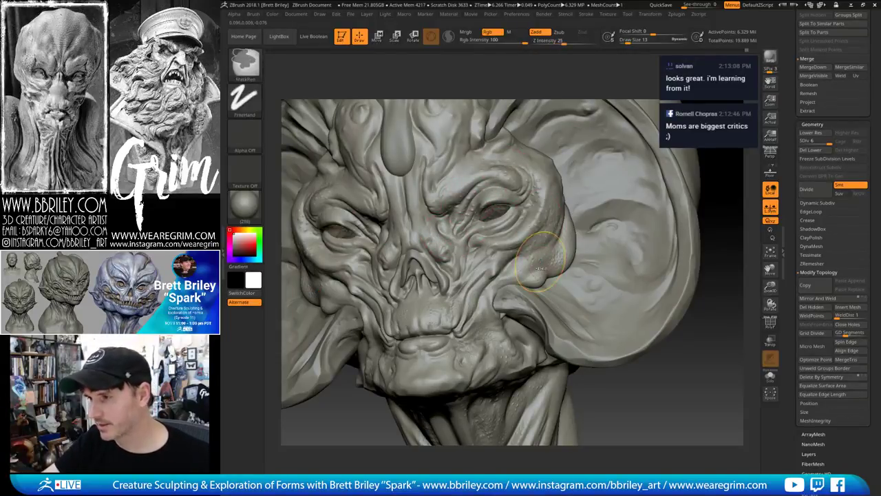
Stamp the fine point texture over the outer cheekbone beside the eye and down the front and side of the neck
{"action": "key", "text": "ctrl+z"}
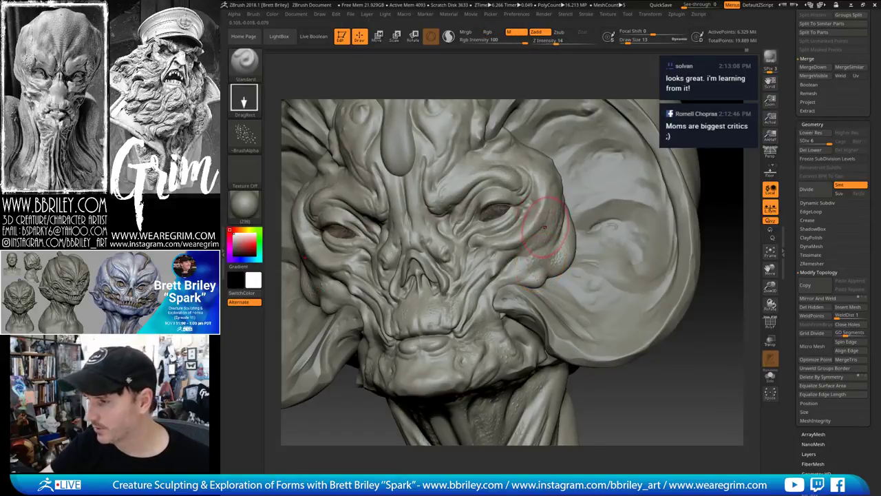
{"action": "mouse_move", "coordinate": [584, 243]}
{"action": "right_mouse_down"}
{"action": "mouse_move", "coordinate": [540, 234]}
{"action": "mouse_move", "coordinate": [547, 242]}
{"action": "right_mouse_up"}
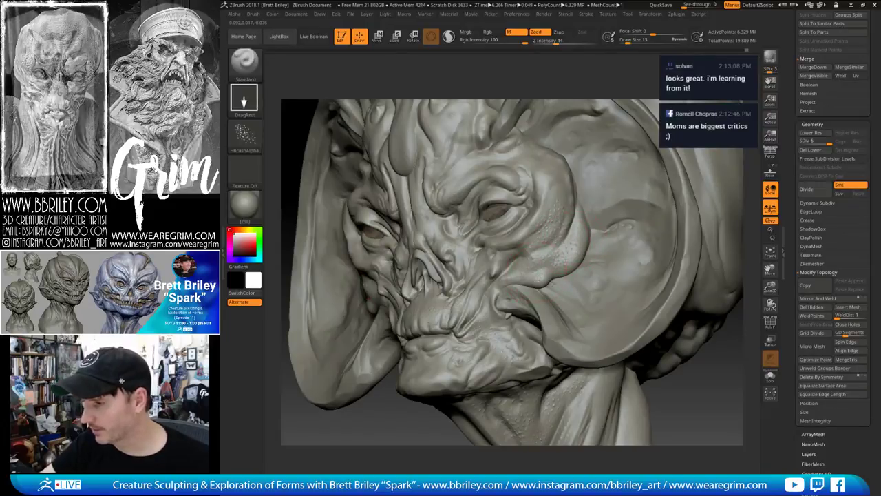
{"action": "mouse_move", "coordinate": [678, 395]}
{"action": "right_mouse_down", "text": "ctrl"}
{"action": "mouse_move", "coordinate": [684, 338]}
{"action": "mouse_move", "coordinate": [599, 278]}
{"action": "mouse_move", "coordinate": [644, 272]}
{"action": "right_mouse_up", "text": "ctrl"}
{"action": "mouse_move", "coordinate": [644, 272]}
{"action": "right_mouse_down", "text": "ctrl"}
{"action": "mouse_move", "coordinate": [645, 300]}
{"action": "mouse_move", "coordinate": [626, 285]}
{"action": "right_mouse_up", "text": "ctrl"}
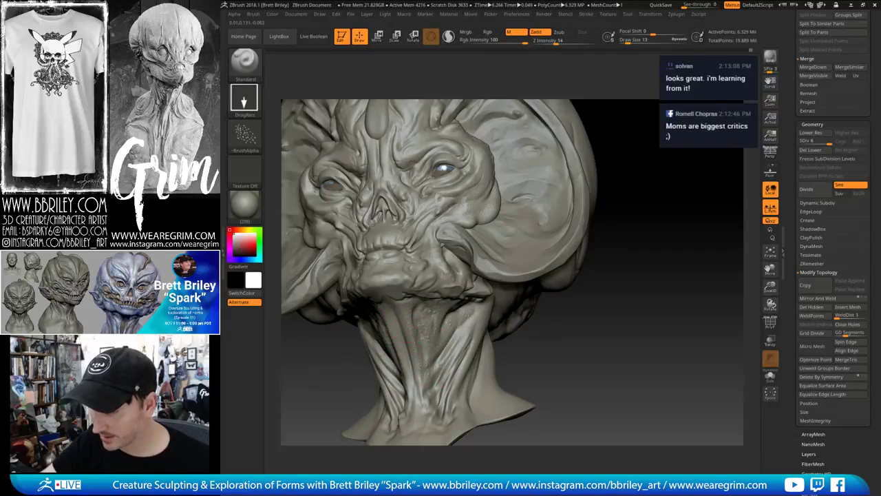
{"action": "right_click_drag", "start_coordinate": [461, 338], "coordinate": [432, 334]}
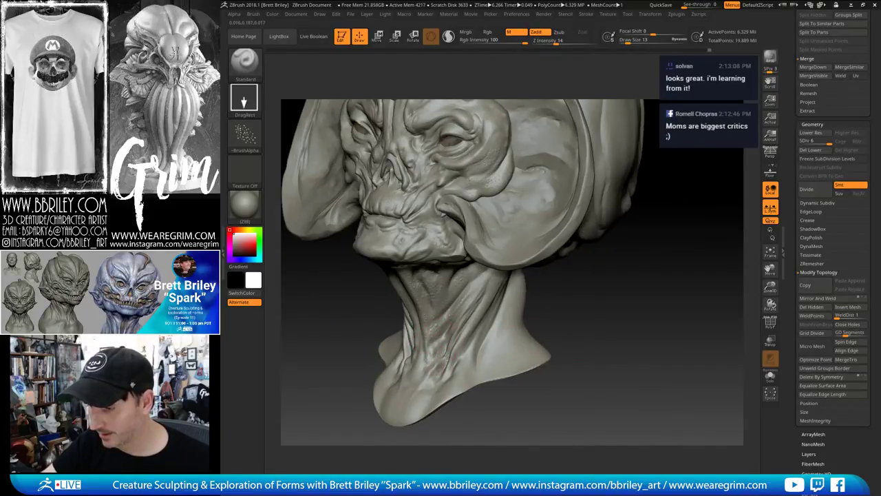
{"action": "right_click_drag", "start_coordinate": [457, 348], "coordinate": [464, 294]}
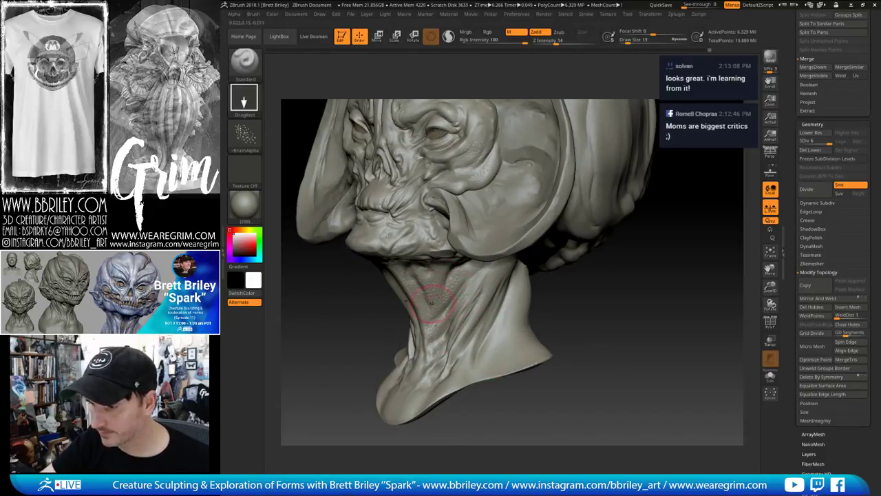
Save the bust to disk
{"action": "left_click_drag", "start_coordinate": [608, 328], "coordinate": [646, 290]}
{"action": "right_click_drag", "start_coordinate": [647, 290], "coordinate": [673, 273]}
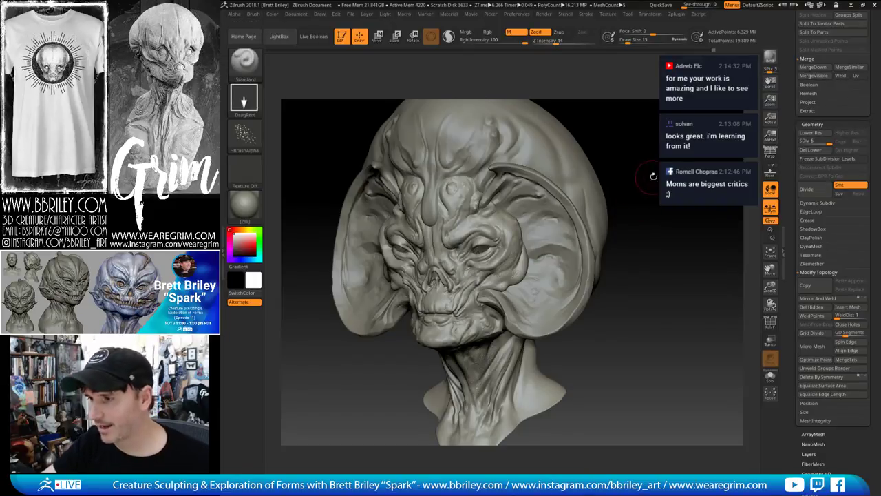
{"action": "left_click_drag", "start_coordinate": [651, 174], "coordinate": [645, 189]}
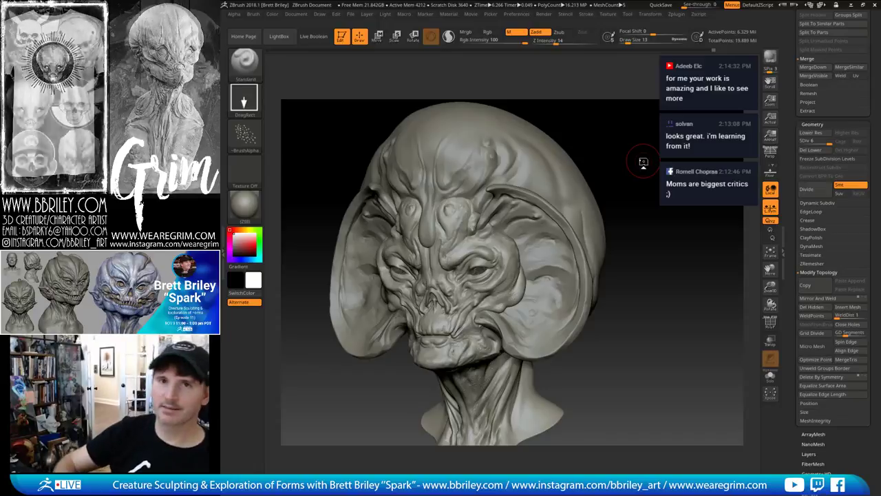
{"action": "mouse_move", "coordinate": [627, 155]}
{"action": "left_mouse_down"}
{"action": "mouse_move", "coordinate": [639, 157]}
{"action": "mouse_move", "coordinate": [634, 145]}
{"action": "left_mouse_up"}
{"action": "left_click", "coordinate": [627, 14]}
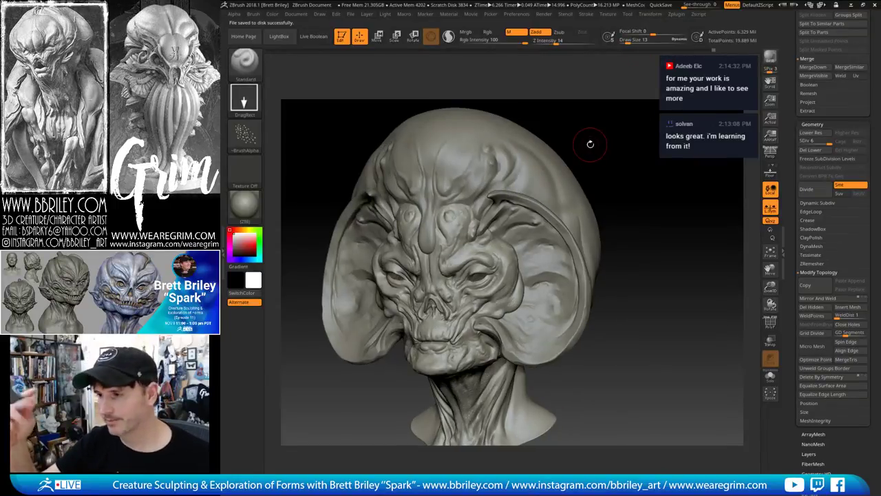
Import a cracked, leathery skin alpha as the new stamp for the Standard brush
{"action": "mouse_move", "coordinate": [590, 144]}
{"action": "left_mouse_down"}
{"action": "mouse_move", "coordinate": [647, 137]}
{"action": "mouse_move", "coordinate": [651, 155]}
{"action": "left_mouse_up"}
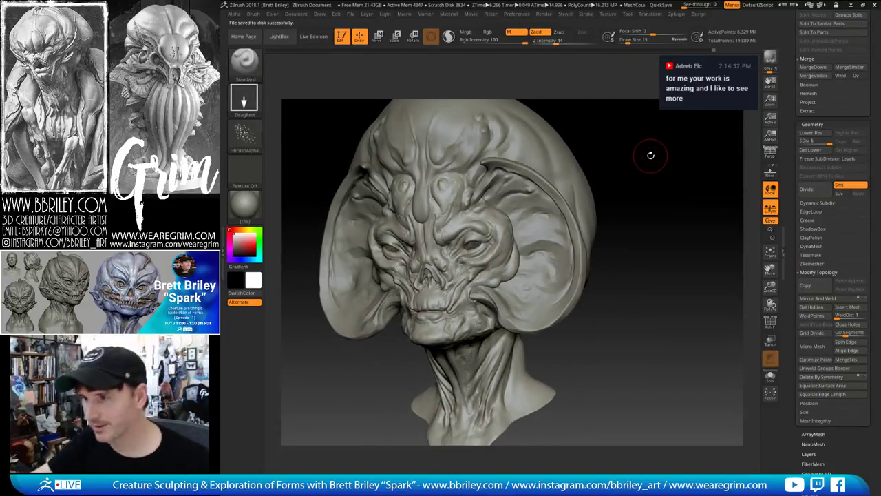
{"action": "mouse_move", "coordinate": [649, 151]}
{"action": "left_mouse_down", "text": "shift"}
{"action": "mouse_move", "coordinate": [641, 193]}
{"action": "mouse_move", "coordinate": [670, 189]}
{"action": "mouse_move", "coordinate": [670, 197]}
{"action": "mouse_move", "coordinate": [663, 168]}
{"action": "mouse_move", "coordinate": [651, 169]}
{"action": "left_mouse_up", "text": "shift"}
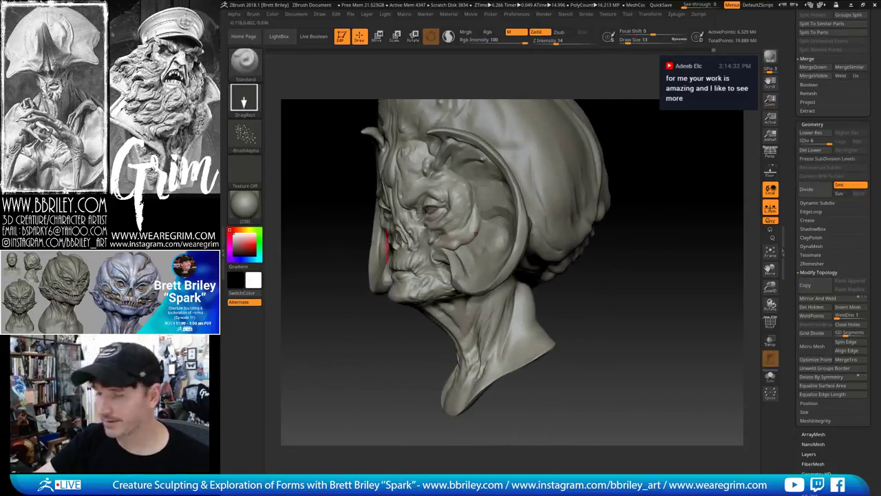
{"action": "left_click", "coordinate": [244, 134]}
{"action": "left_click", "coordinate": [244, 134]}
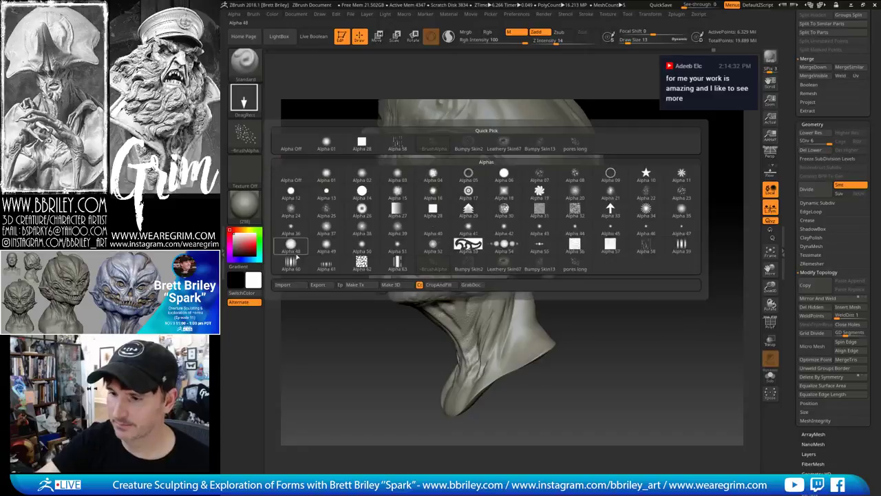
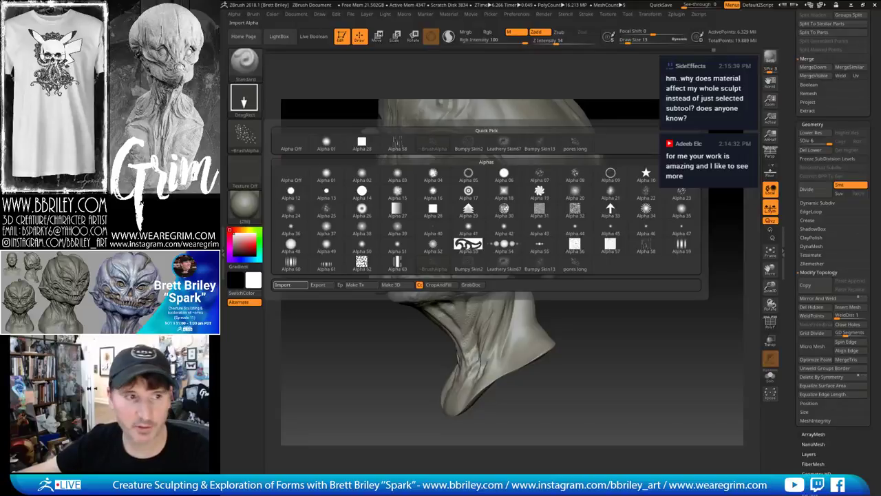
{"action": "double_click", "coordinate": [244, 292]}
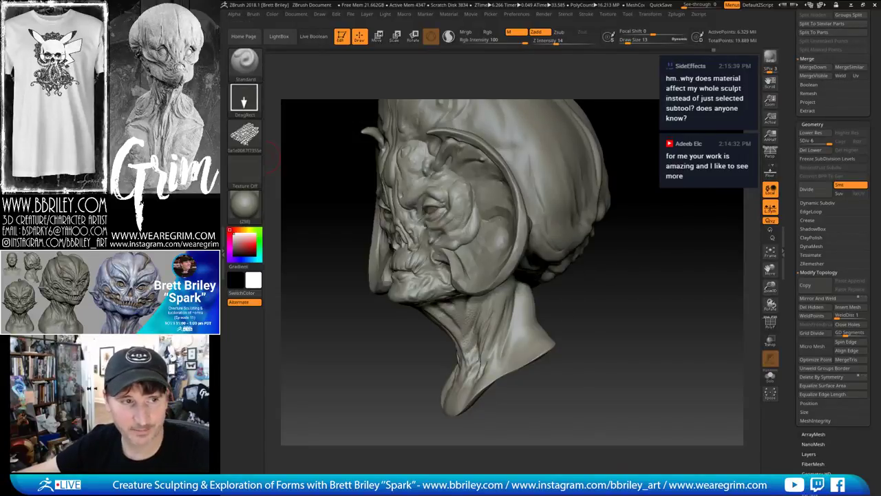
Select the cranium subtool and try a cracked-skin stamp on its side behind the ear
{"action": "mouse_move", "coordinate": [659, 191]}
{"action": "left_mouse_down"}
{"action": "mouse_move", "coordinate": [631, 191]}
{"action": "mouse_move", "coordinate": [643, 190]}
{"action": "left_mouse_up"}
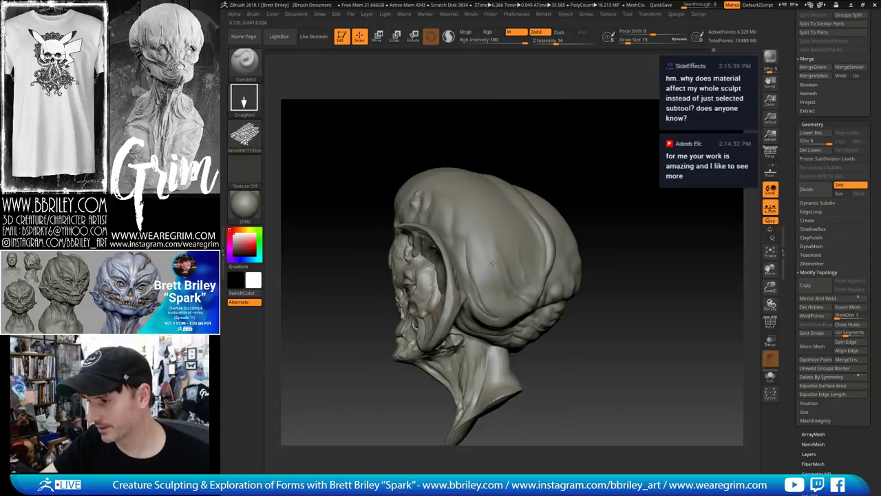
{"action": "left_click", "coordinate": [497, 212], "text": "alt"}
{"action": "left_click_drag", "start_coordinate": [480, 266], "coordinate": [483, 302]}
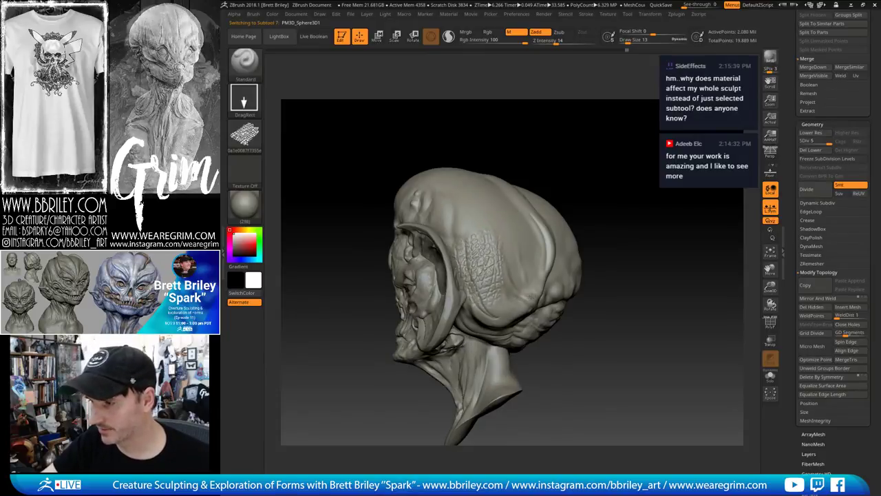
{"action": "mouse_move", "coordinate": [596, 199]}
{"action": "left_mouse_down"}
{"action": "mouse_move", "coordinate": [643, 191]}
{"action": "mouse_move", "coordinate": [606, 197]}
{"action": "mouse_move", "coordinate": [592, 178]}
{"action": "mouse_move", "coordinate": [601, 183]}
{"action": "left_mouse_up"}
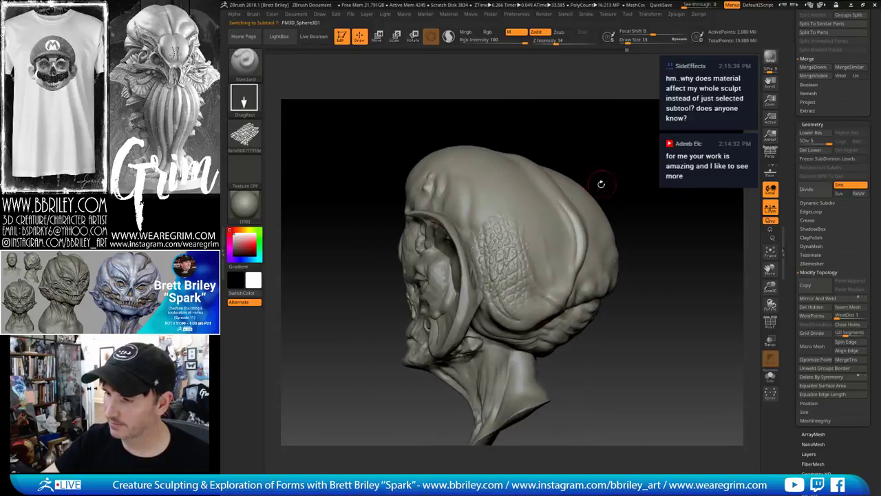
Undo the trial stamp, set Z Intensity to 8 and stamp the cracked skin over the side of the cranium
{"action": "key", "text": "ctrl+z"}
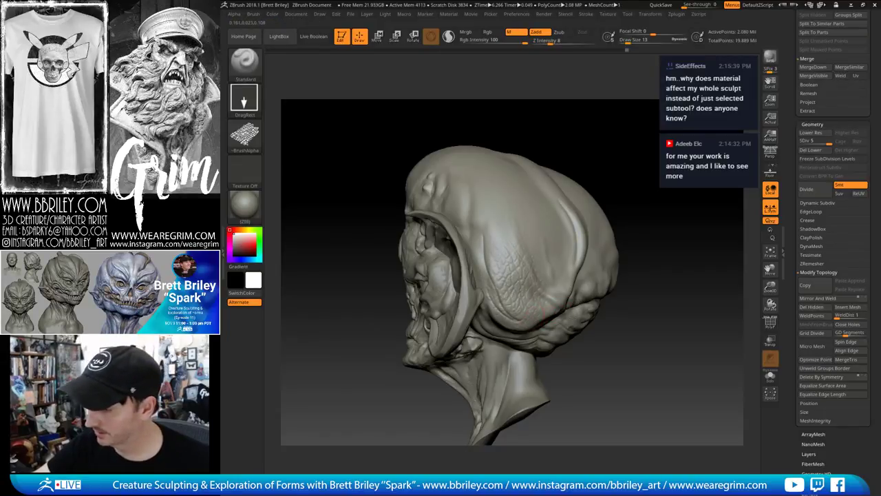
{"action": "right_click_drag", "start_coordinate": [541, 314], "coordinate": [513, 313]}
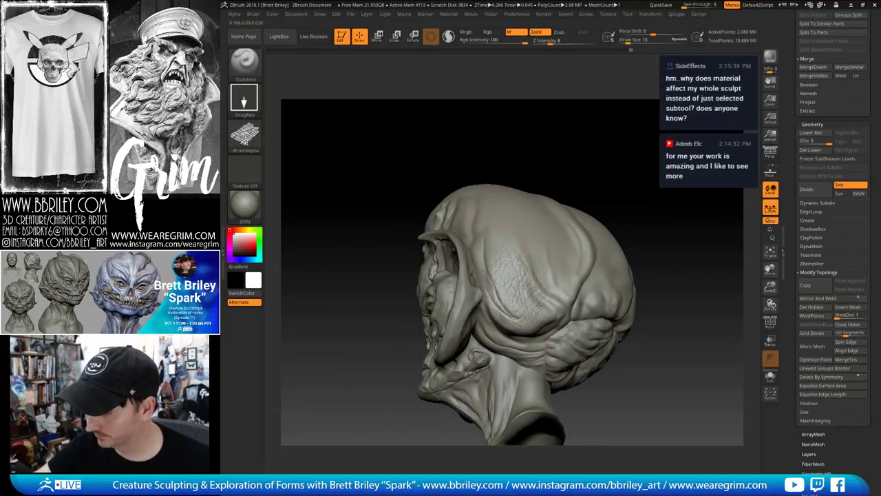
{"action": "mouse_move", "coordinate": [648, 231]}
{"action": "left_mouse_down"}
{"action": "mouse_move", "coordinate": [557, 288]}
{"action": "mouse_move", "coordinate": [615, 152]}
{"action": "mouse_move", "coordinate": [510, 172]}
{"action": "mouse_move", "coordinate": [581, 113]}
{"action": "mouse_move", "coordinate": [483, 244]}
{"action": "left_mouse_up"}
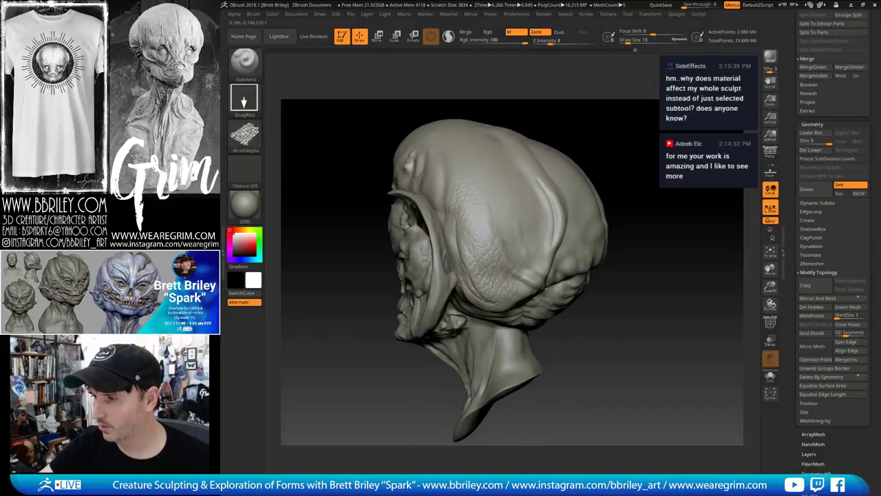
{"action": "left_click_drag", "start_coordinate": [608, 116], "coordinate": [441, 225]}
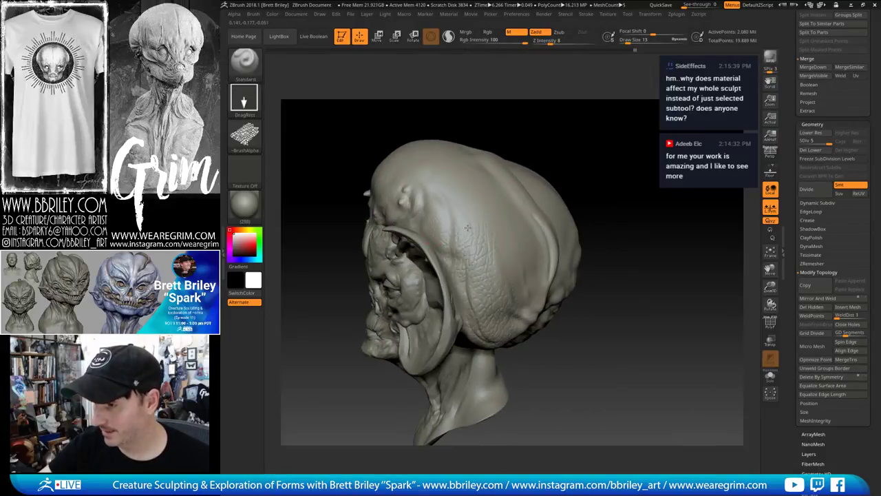
{"action": "left_click_drag", "start_coordinate": [578, 128], "coordinate": [430, 159]}
Select the head subtool and stamp the cracked-skin texture onto the side of the neck
{"action": "mouse_move", "coordinate": [621, 209]}
{"action": "left_mouse_down", "text": "alt"}
{"action": "mouse_move", "coordinate": [616, 168]}
{"action": "mouse_move", "coordinate": [630, 183]}
{"action": "mouse_move", "coordinate": [558, 182]}
{"action": "mouse_move", "coordinate": [443, 304]}
{"action": "left_mouse_up", "text": "alt"}
{"action": "left_click", "coordinate": [450, 196], "text": "alt"}
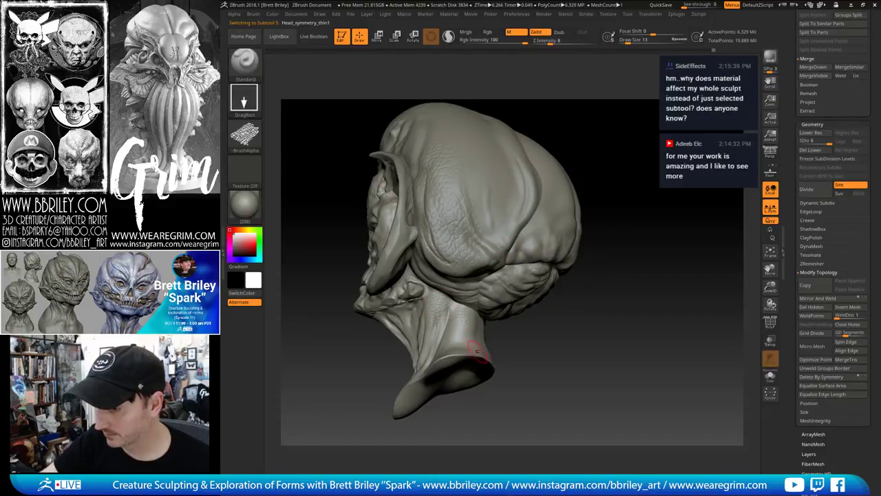
{"action": "left_click_drag", "start_coordinate": [477, 351], "coordinate": [510, 347]}
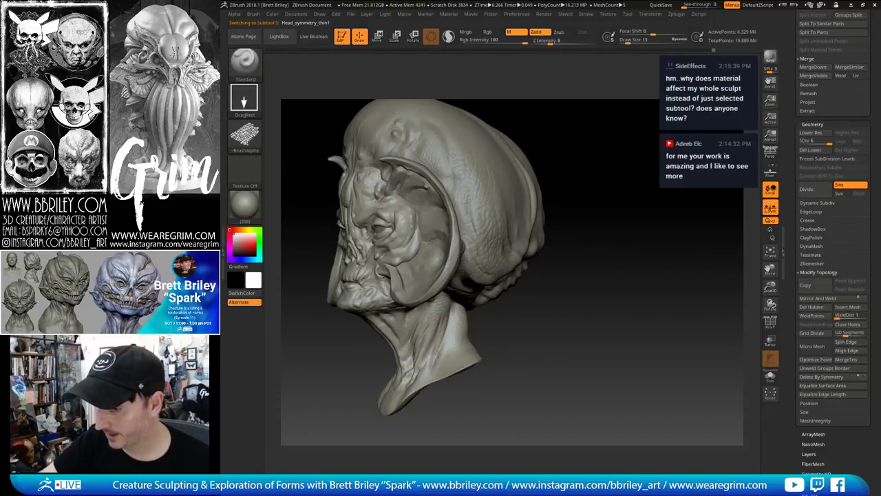
{"action": "left_click_drag", "start_coordinate": [507, 372], "coordinate": [574, 334]}
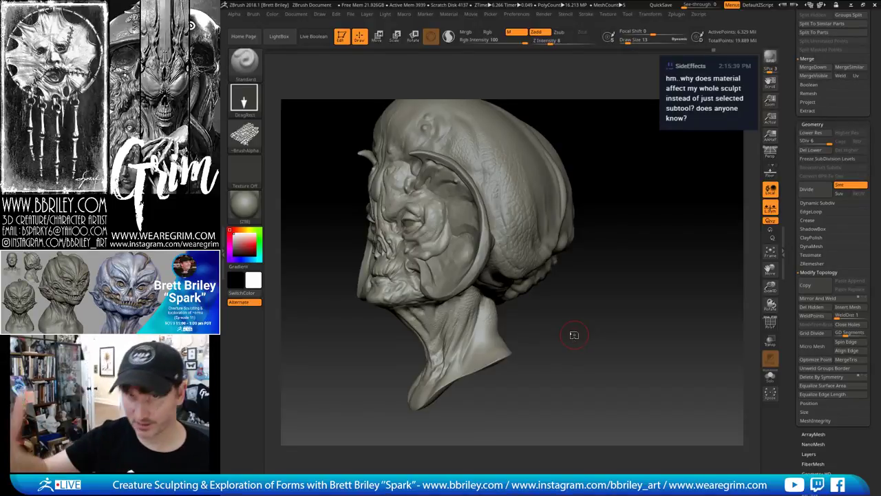
Reselect the cranium subtool and try the cracked-skin stamp across the forehead and crown
{"action": "mouse_move", "coordinate": [574, 335]}
{"action": "left_mouse_down"}
{"action": "mouse_move", "coordinate": [637, 249]}
{"action": "mouse_move", "coordinate": [666, 267]}
{"action": "left_mouse_up"}
{"action": "left_click", "coordinate": [523, 261], "text": "alt"}
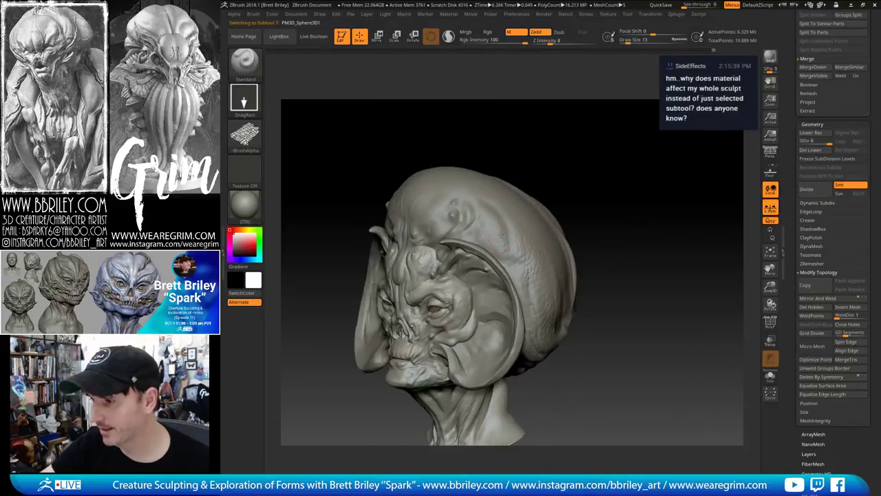
{"action": "left_click_drag", "start_coordinate": [598, 221], "coordinate": [590, 211], "text": "alt"}
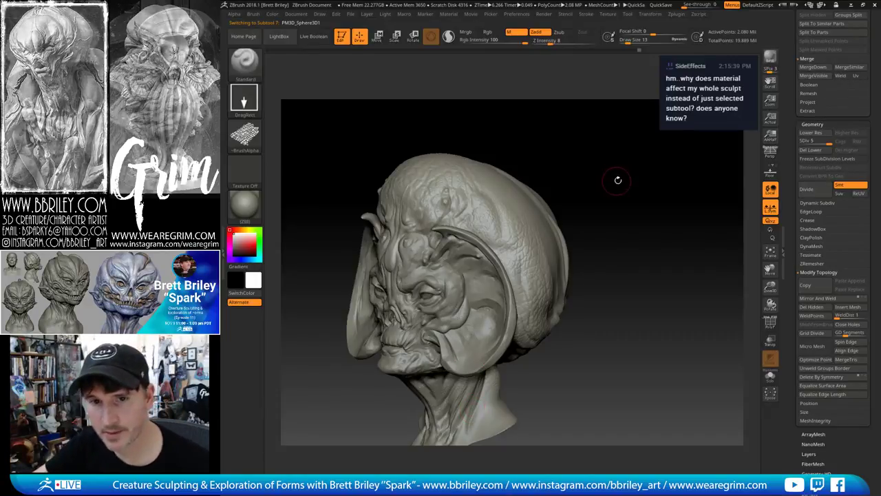
{"action": "left_click_drag", "start_coordinate": [620, 177], "coordinate": [647, 186]}
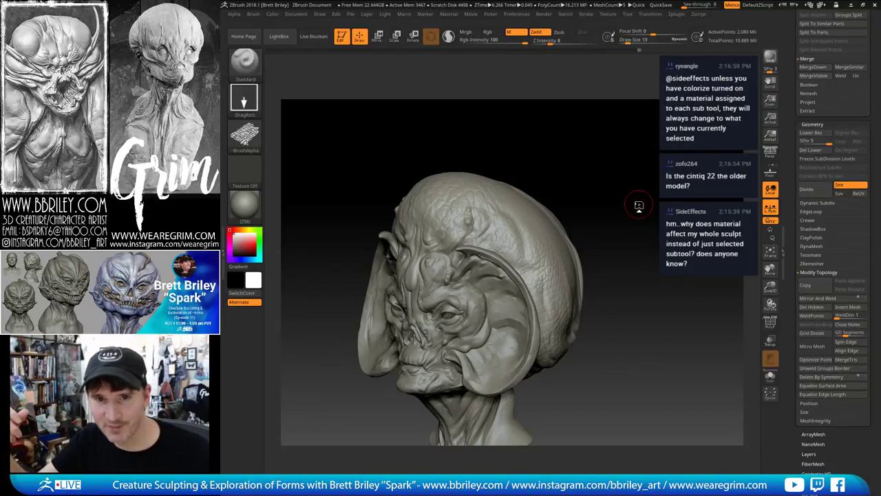
{"action": "mouse_move", "coordinate": [639, 204]}
{"action": "left_mouse_down"}
{"action": "mouse_move", "coordinate": [645, 165]}
{"action": "mouse_move", "coordinate": [656, 188]}
{"action": "left_mouse_up"}
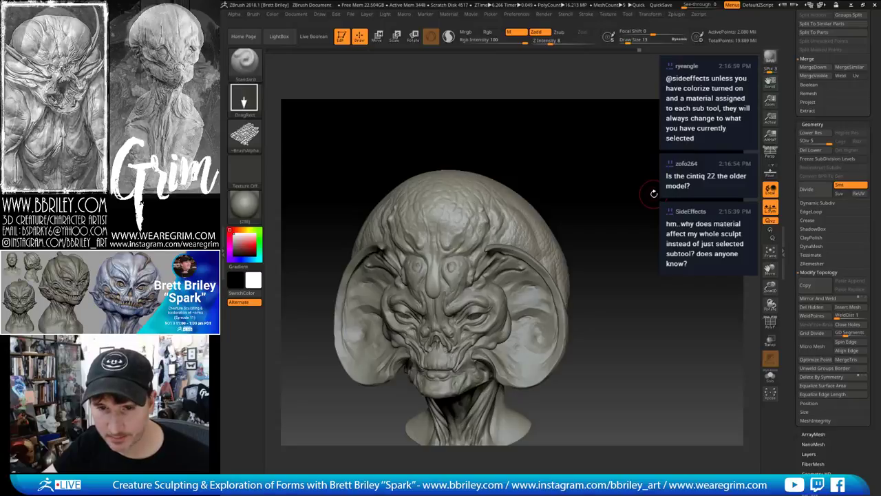
{"action": "left_click_drag", "start_coordinate": [654, 194], "coordinate": [655, 190]}
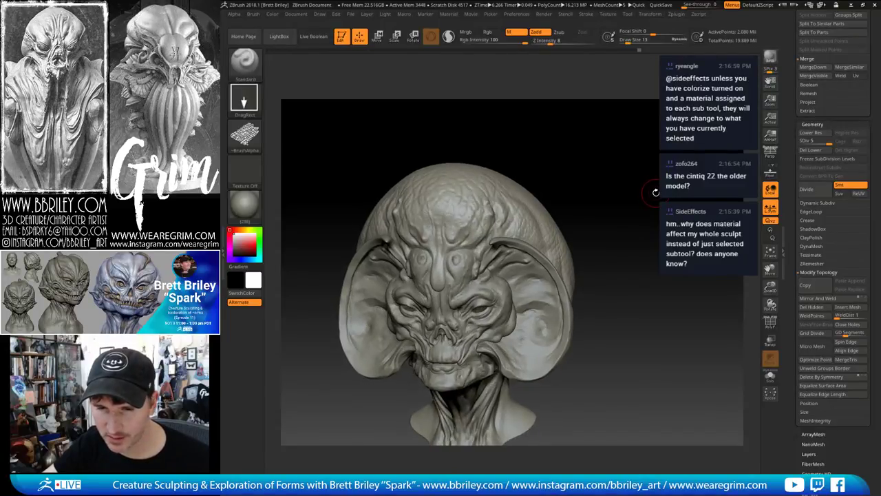
{"action": "left_click_drag", "start_coordinate": [656, 193], "coordinate": [640, 153]}
Choose a gold MatCap material and fill the cranium subtool with it using the material channel only
{"action": "left_click", "coordinate": [244, 203]}
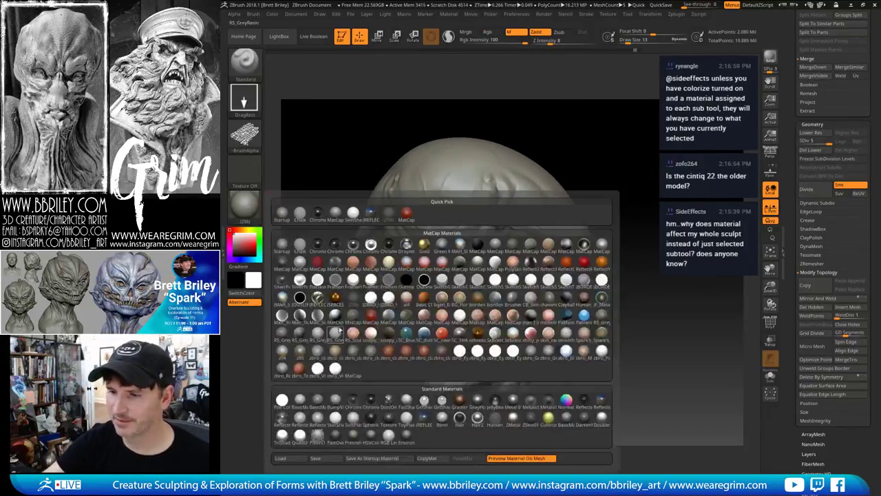
{"action": "left_click", "coordinate": [334, 301]}
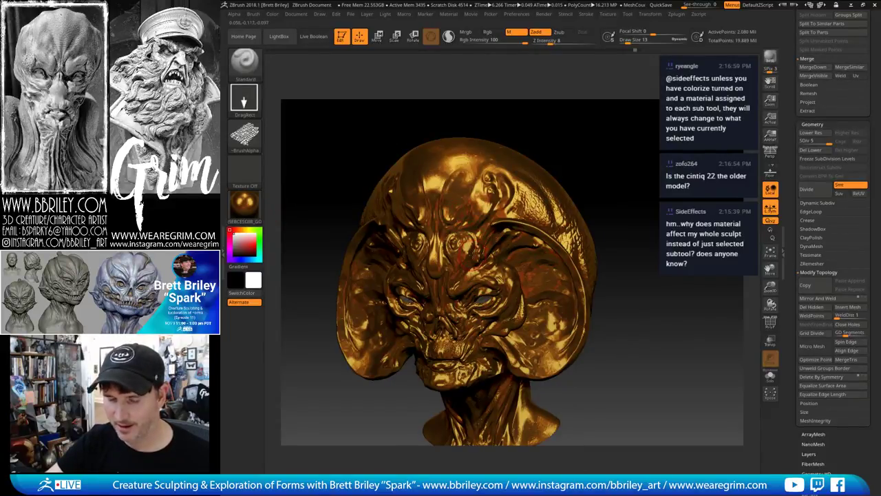
{"action": "mouse_move", "coordinate": [606, 169]}
{"action": "left_mouse_down", "text": "shift"}
{"action": "mouse_move", "coordinate": [593, 176]}
{"action": "mouse_move", "coordinate": [625, 158]}
{"action": "mouse_move", "coordinate": [580, 133]}
{"action": "left_mouse_up", "text": "shift"}
{"action": "left_click_drag", "start_coordinate": [678, 142], "coordinate": [575, 123]}
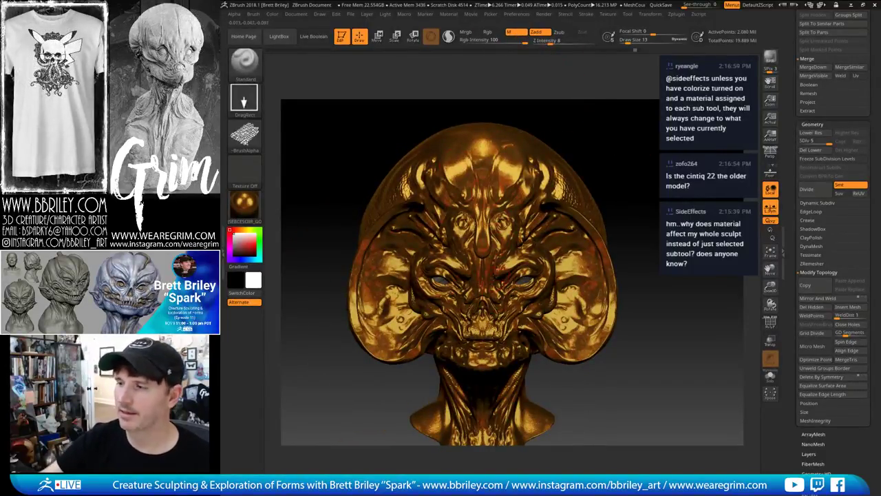
{"action": "left_click", "coordinate": [272, 15]}
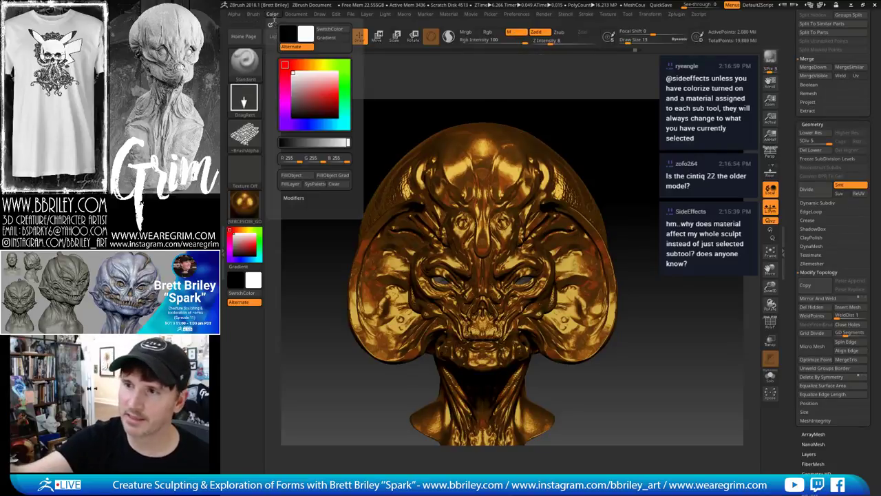
Switch the current material back to the grey MatCap for the unfilled subtools and save the file
{"action": "left_click", "coordinate": [244, 203]}
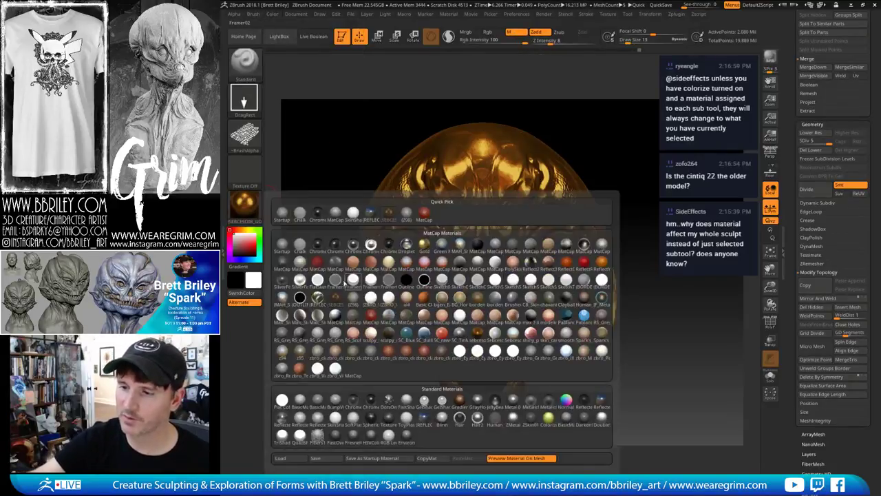
{"action": "left_click", "coordinate": [352, 296]}
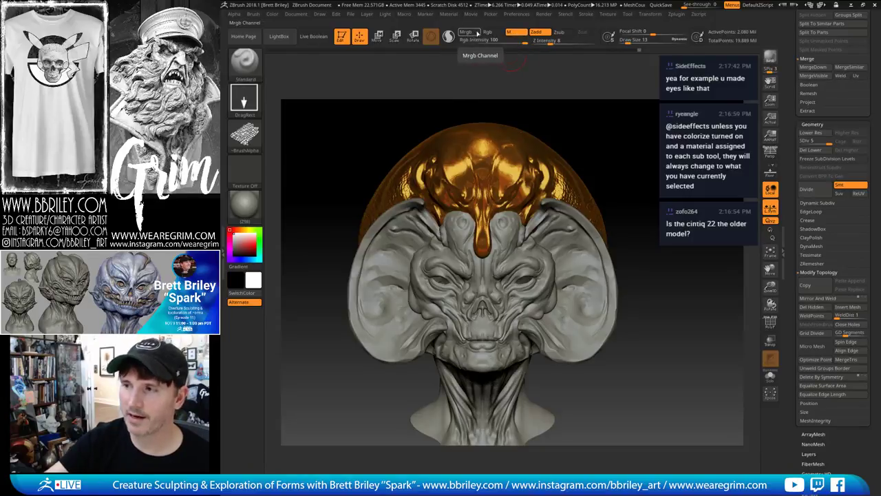
{"action": "key", "text": "ctrl+s"}
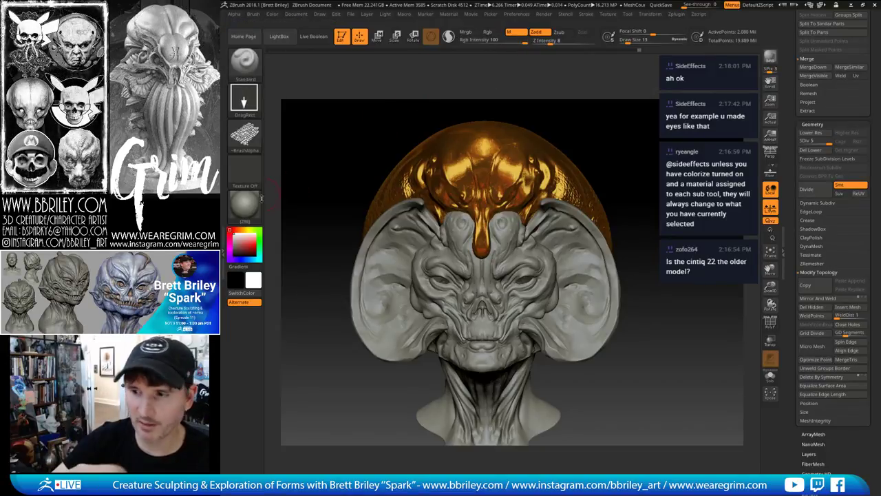
Clear the cranium's gold material by filling it with Flat Color, and restore the grey MatCap with the material channel off
{"action": "left_click", "coordinate": [257, 209]}
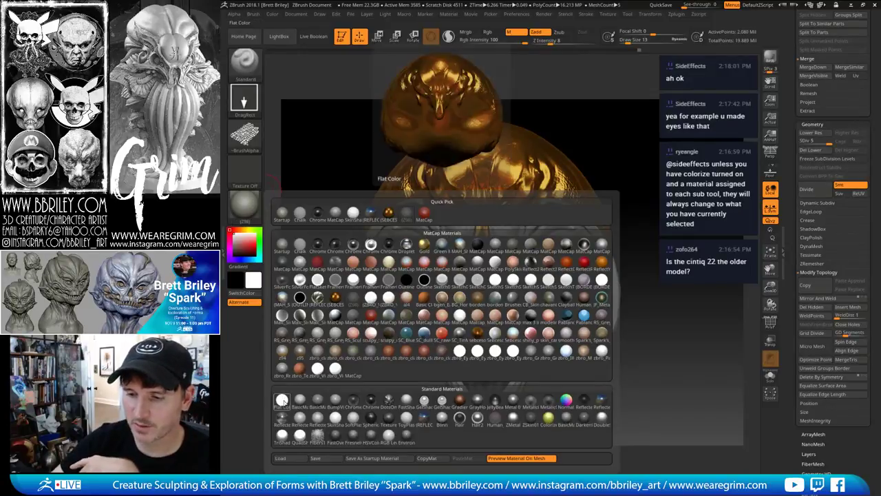
{"action": "left_click", "coordinate": [282, 399]}
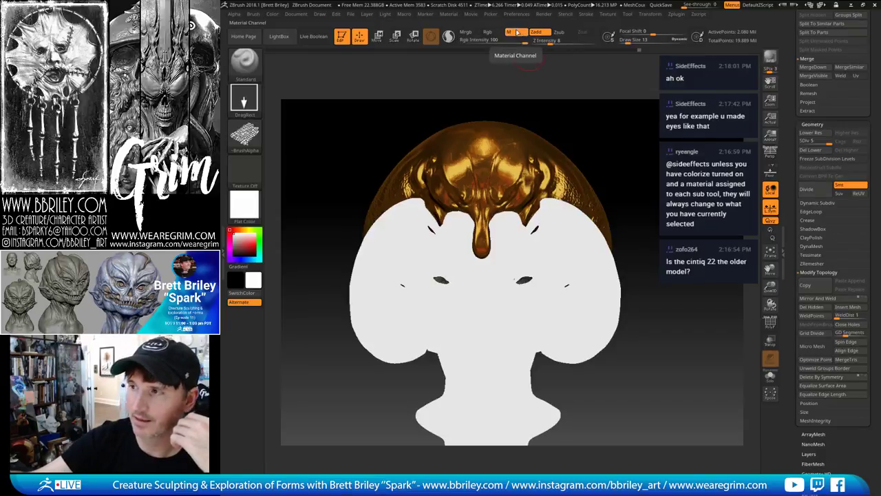
{"action": "left_click", "coordinate": [272, 13]}
{"action": "left_click", "coordinate": [291, 175]}
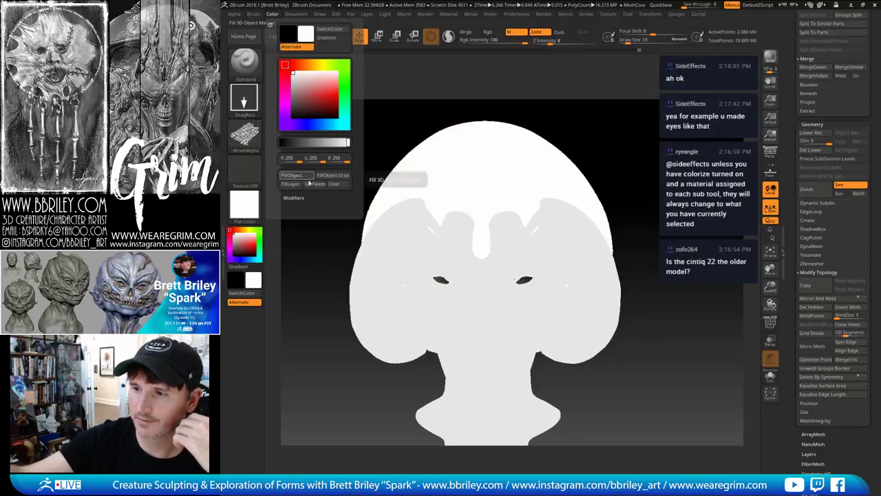
{"action": "left_click", "coordinate": [244, 203]}
{"action": "left_click", "coordinate": [359, 294]}
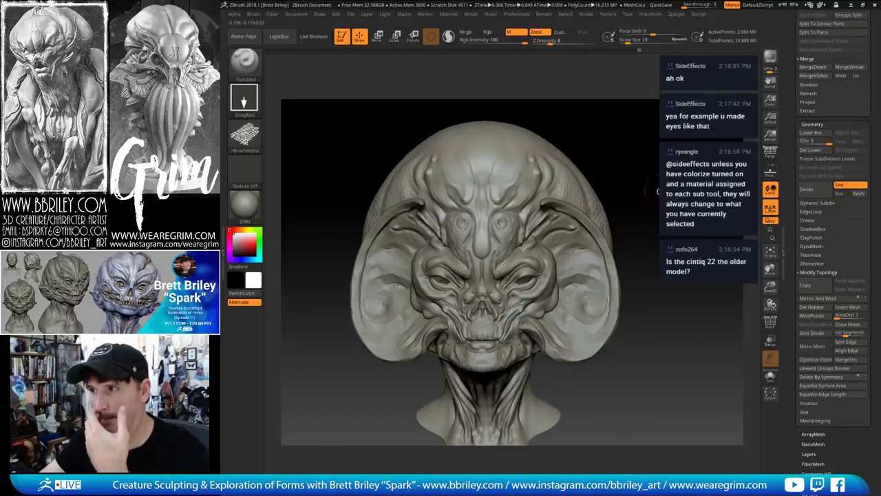
{"action": "left_click", "coordinate": [509, 31]}
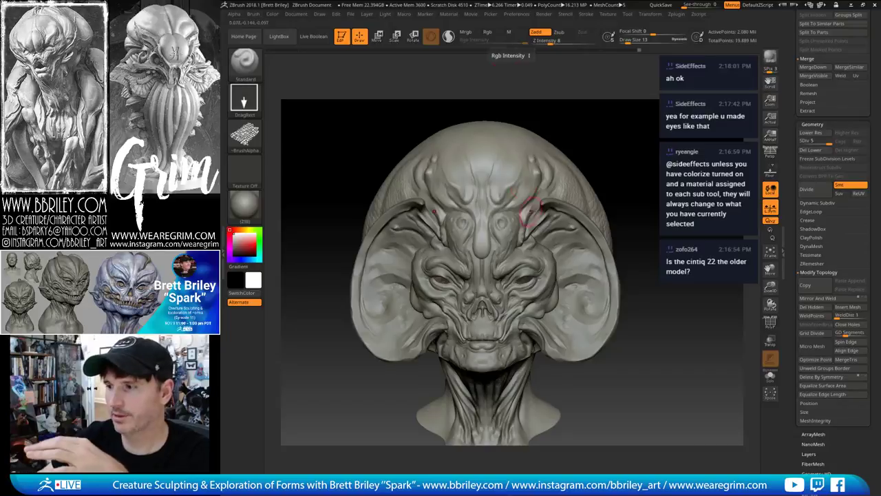
Try the cracked-skin stamp on the forehead with Rgb on and a red colour, undo it, and restore white with Rgb off
{"action": "mouse_move", "coordinate": [632, 150]}
{"action": "left_mouse_down"}
{"action": "mouse_move", "coordinate": [647, 126]}
{"action": "mouse_move", "coordinate": [441, 126]}
{"action": "left_mouse_up"}
{"action": "left_click", "coordinate": [247, 245]}
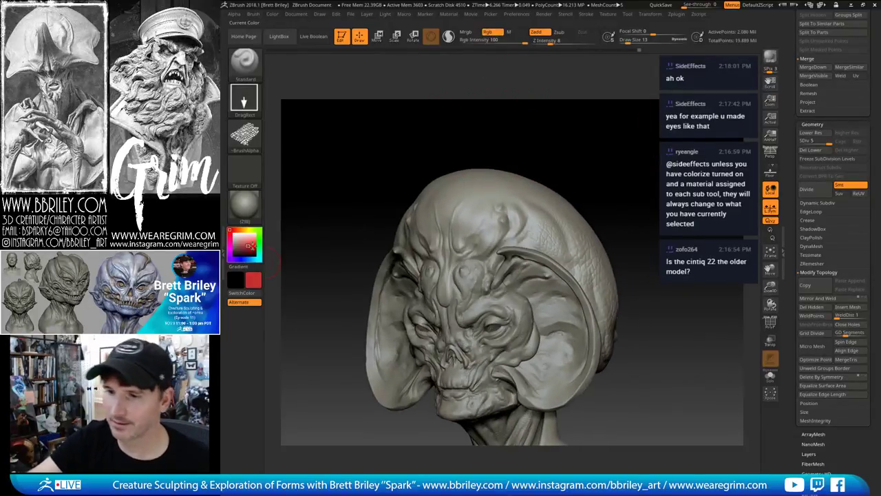
{"action": "left_click_drag", "start_coordinate": [500, 161], "coordinate": [491, 156]}
{"action": "left_click_drag", "start_coordinate": [469, 215], "coordinate": [483, 237]}
{"action": "left_click_drag", "start_coordinate": [455, 200], "coordinate": [495, 234]}
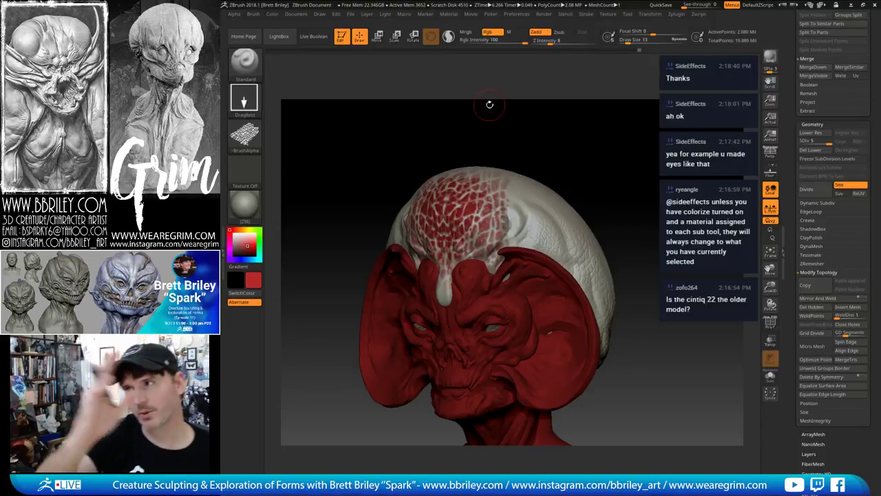
{"action": "key", "text": "ctrl+z"}
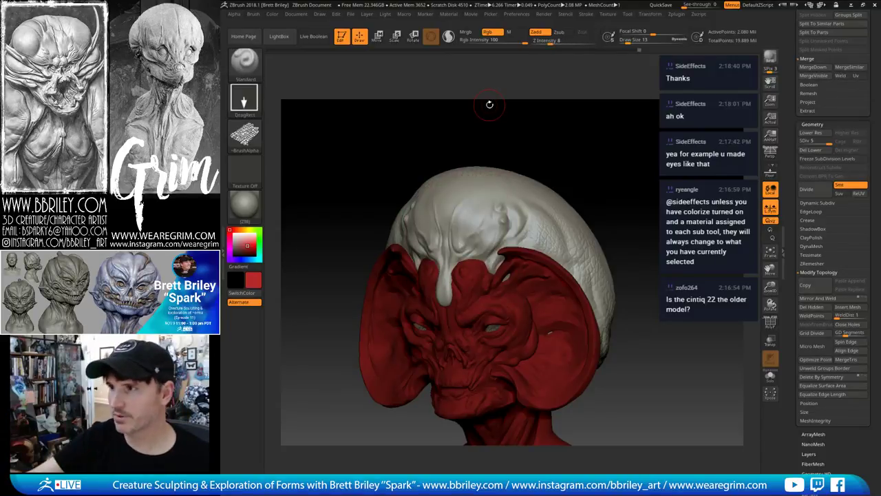
{"action": "left_click", "coordinate": [489, 32]}
{"action": "left_click", "coordinate": [234, 232]}
{"action": "key", "text": "ctrl+z"}
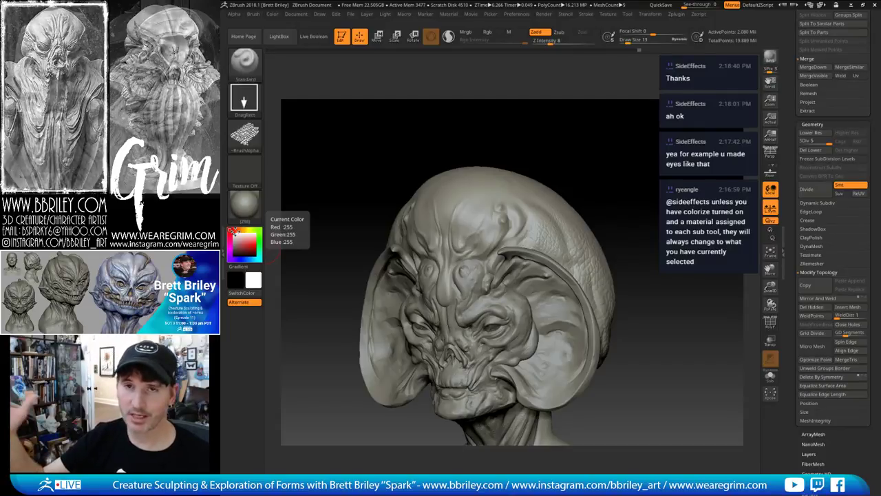
Stamp the cracked-skin texture on the side of the cranium above the ear and smooth the detail toward the crown
{"action": "mouse_move", "coordinate": [615, 157]}
{"action": "left_mouse_down"}
{"action": "mouse_move", "coordinate": [621, 153]}
{"action": "mouse_move", "coordinate": [606, 155]}
{"action": "left_mouse_up"}
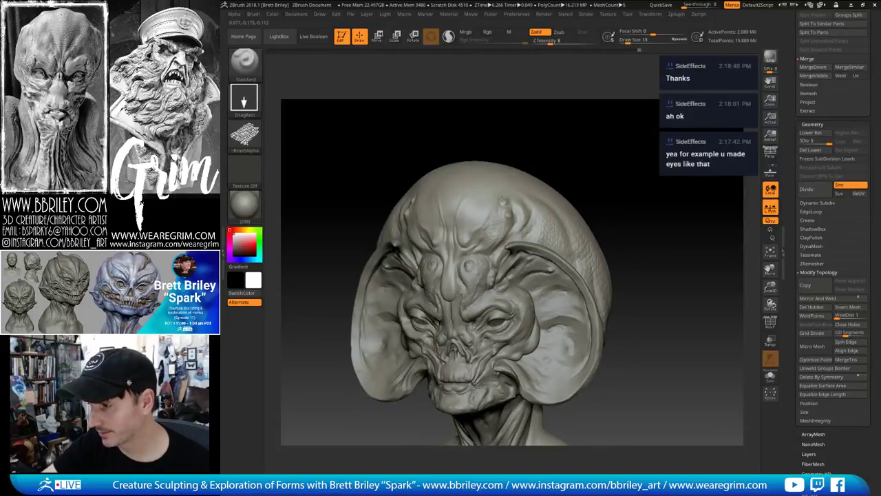
{"action": "left_click_drag", "start_coordinate": [564, 167], "coordinate": [550, 211]}
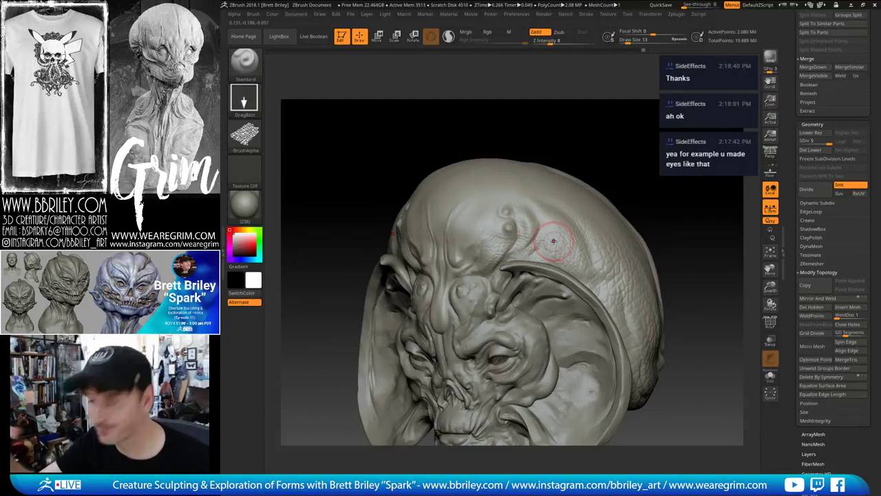
{"action": "left_click_drag", "start_coordinate": [616, 153], "coordinate": [526, 201]}
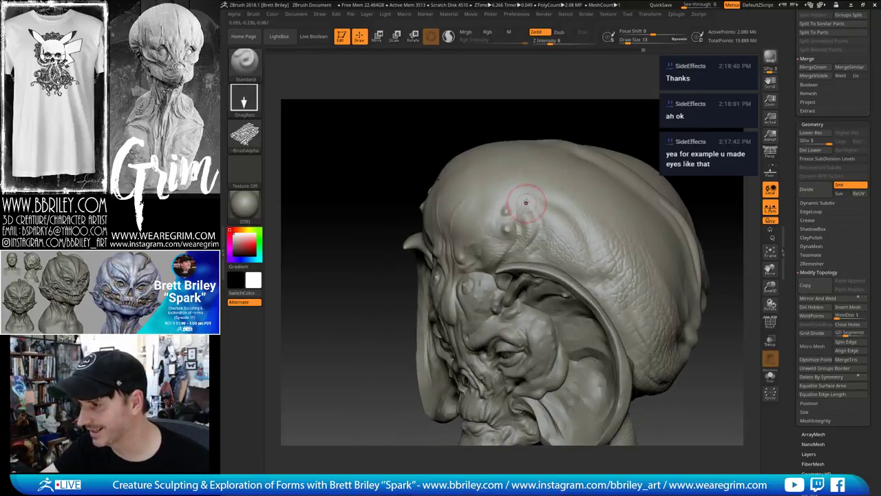
{"action": "mouse_move", "coordinate": [650, 135]}
{"action": "left_mouse_down"}
{"action": "mouse_move", "coordinate": [631, 122]}
{"action": "mouse_move", "coordinate": [624, 138]}
{"action": "mouse_move", "coordinate": [637, 135]}
{"action": "left_mouse_up"}
{"action": "left_click_drag", "start_coordinate": [516, 193], "coordinate": [550, 172], "text": "shift"}
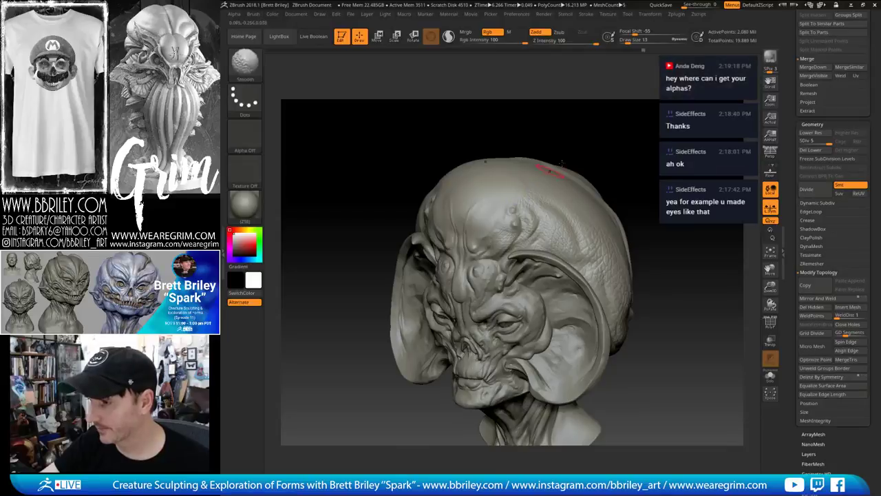
Stamp the cracked-skin texture onto the forehead above the brow ridges and smooth it into the surrounding surface
{"action": "mouse_move", "coordinate": [618, 114]}
{"action": "left_mouse_down"}
{"action": "mouse_move", "coordinate": [627, 88]}
{"action": "mouse_move", "coordinate": [486, 235]}
{"action": "left_mouse_up"}
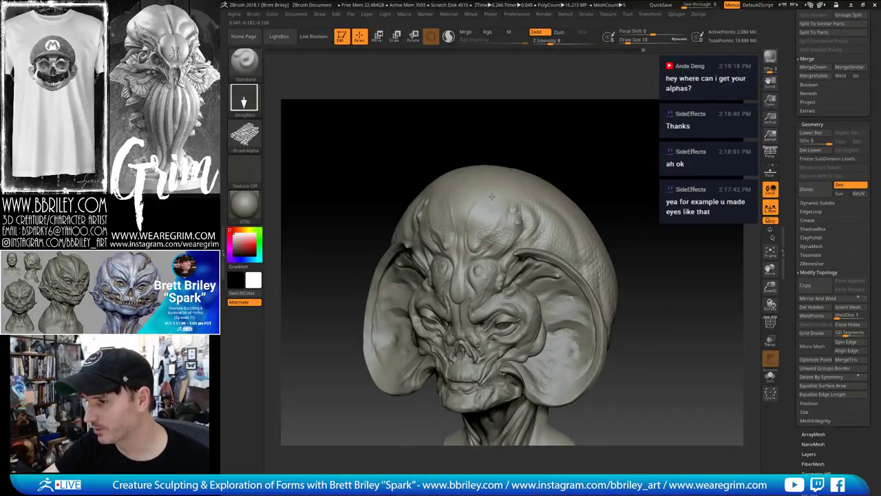
{"action": "left_click_drag", "start_coordinate": [496, 194], "coordinate": [484, 242]}
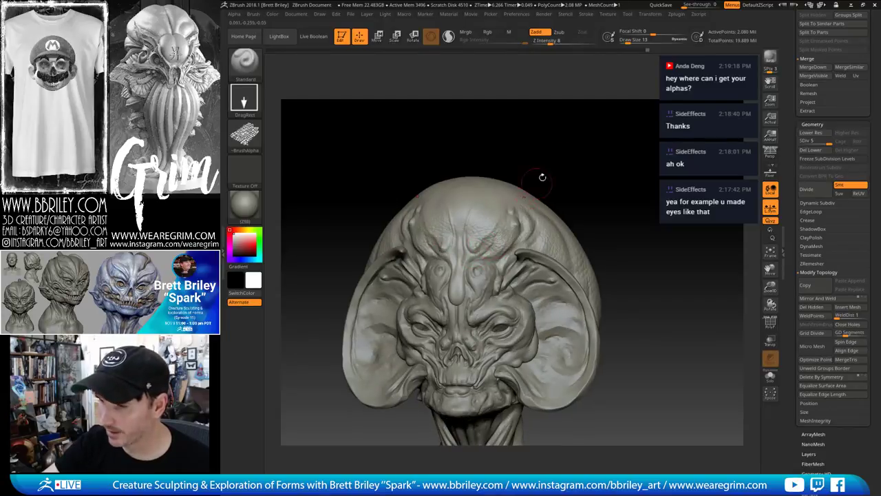
{"action": "left_click_drag", "start_coordinate": [543, 177], "coordinate": [488, 209]}
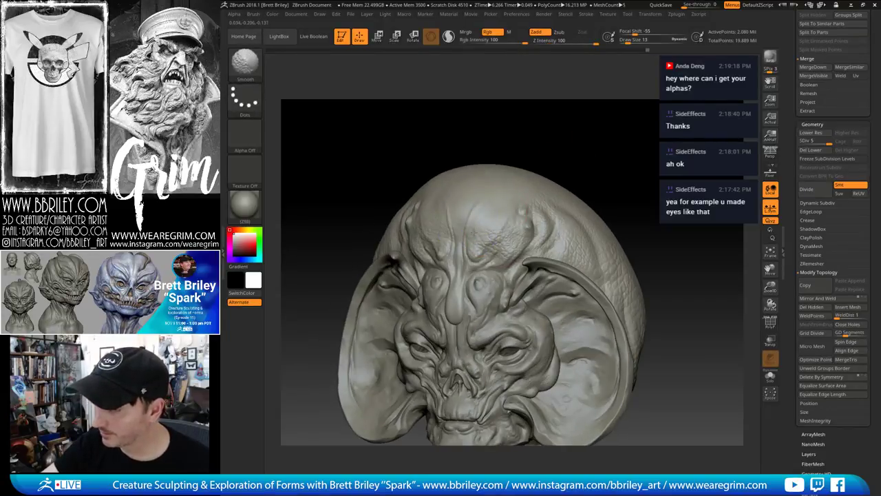
{"action": "left_click_drag", "start_coordinate": [572, 149], "coordinate": [577, 148]}
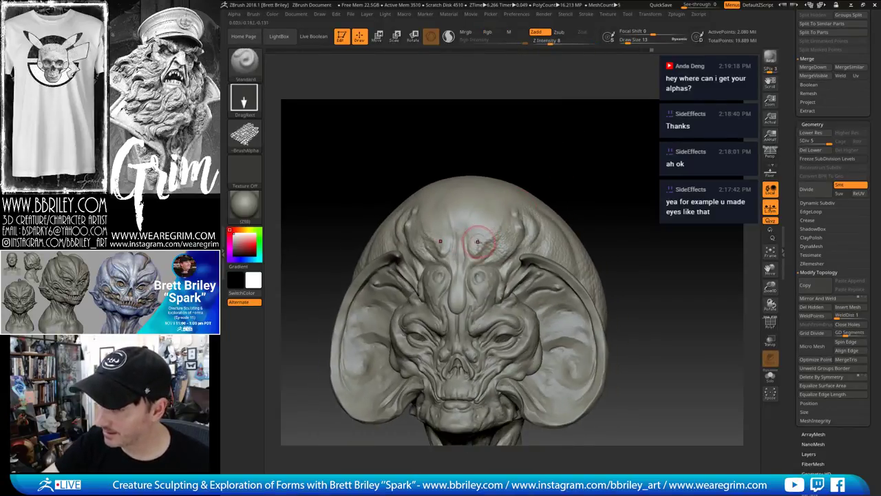
{"action": "left_click_drag", "start_coordinate": [478, 243], "coordinate": [506, 208], "text": "shift"}
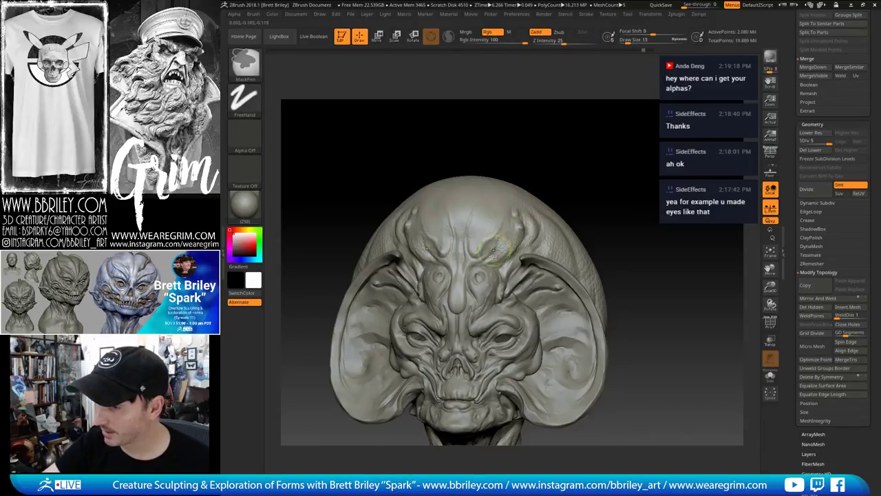
Continue the cracked-skin stamping across the forehead and upper side of the cranium, lowering the Z Intensity to 7
{"action": "right_click_drag", "start_coordinate": [519, 212], "coordinate": [510, 224]}
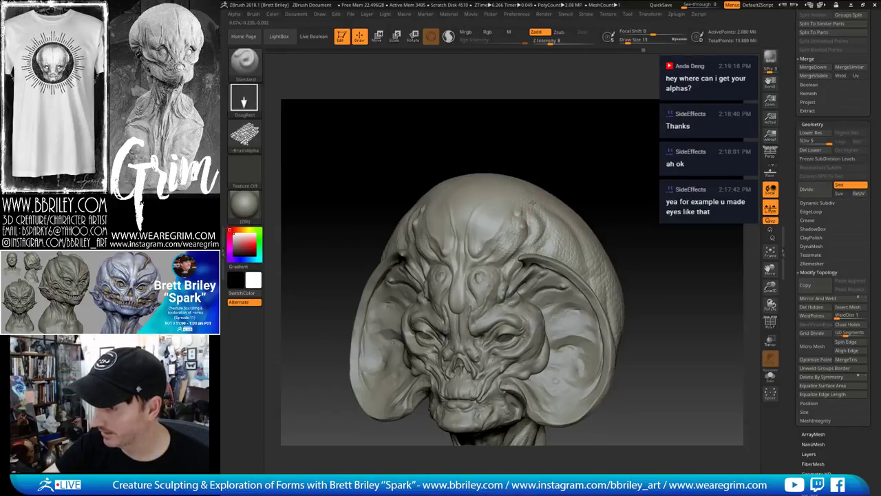
{"action": "right_click_drag", "start_coordinate": [526, 202], "coordinate": [498, 234]}
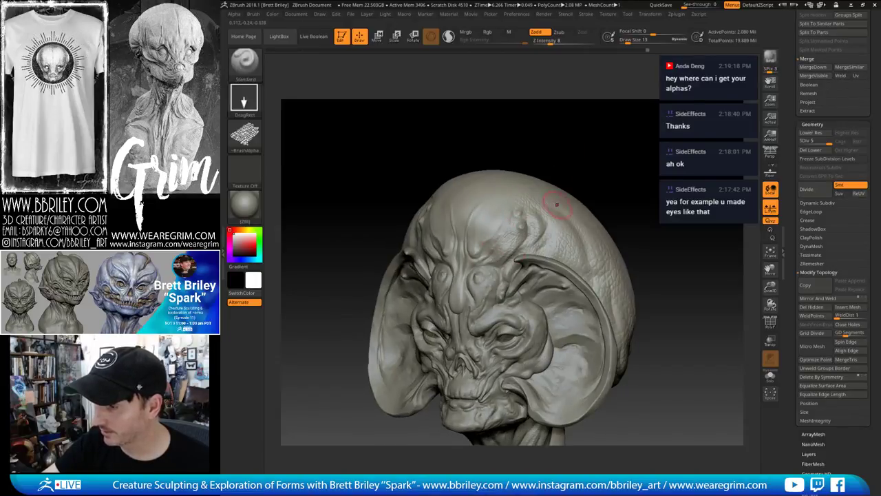
{"action": "right_click_drag", "start_coordinate": [557, 204], "coordinate": [506, 200]}
{"action": "left_click_drag", "start_coordinate": [551, 42], "coordinate": [548, 42]}
{"action": "right_click_drag", "start_coordinate": [555, 155], "coordinate": [563, 187]}
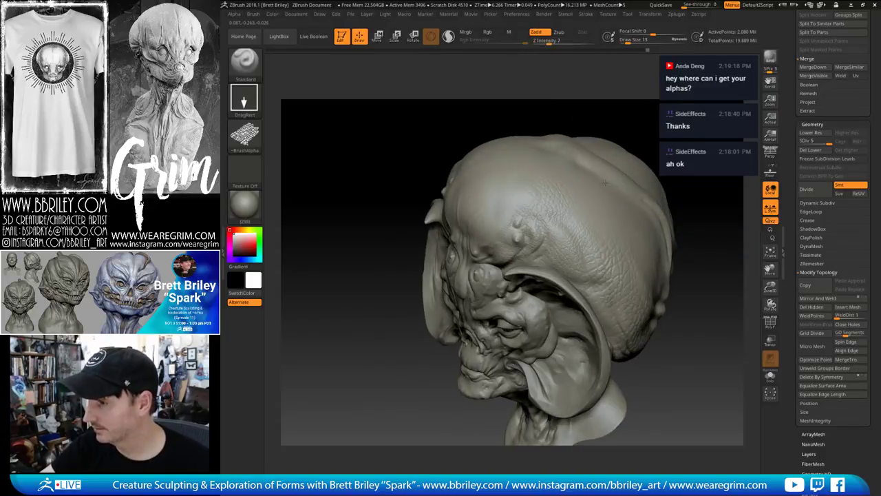
{"action": "left_click_drag", "start_coordinate": [604, 183], "coordinate": [605, 184]}
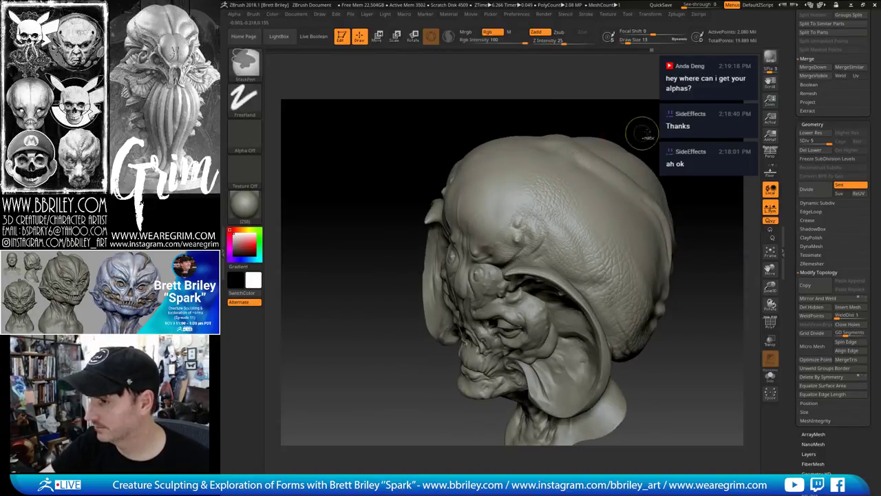
Stamp the skin alpha over the side and rear of the cranium, lowering the Standard brush's Z Intensity to 3
{"action": "mouse_move", "coordinate": [642, 135]}
{"action": "right_mouse_down"}
{"action": "mouse_move", "coordinate": [601, 135]}
{"action": "mouse_move", "coordinate": [531, 221]}
{"action": "right_mouse_up"}
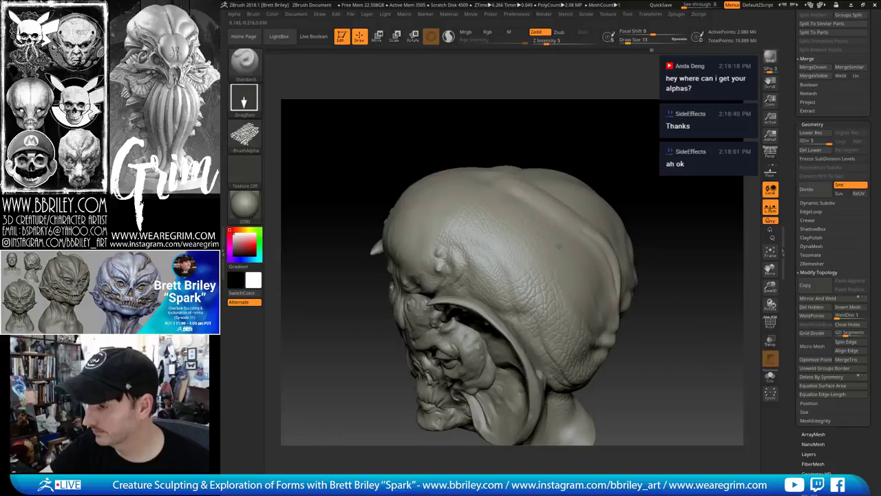
{"action": "right_click_drag", "start_coordinate": [559, 245], "coordinate": [565, 261]}
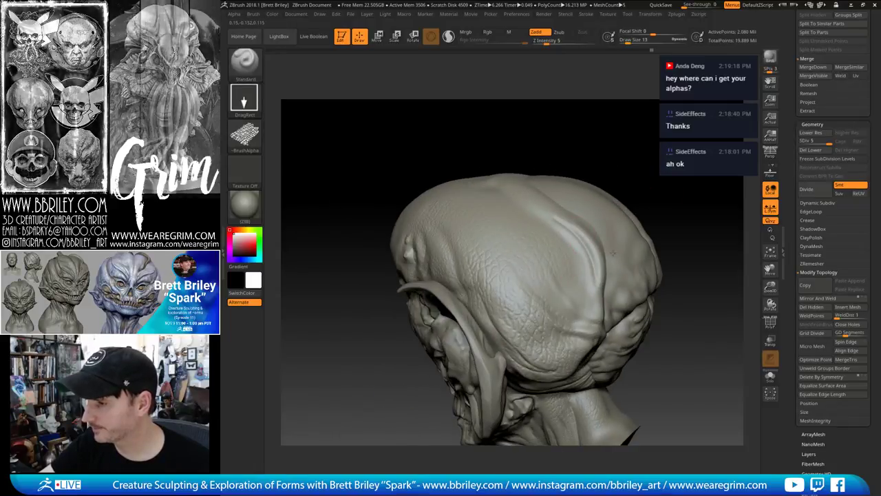
{"action": "left_click_drag", "start_coordinate": [549, 43], "coordinate": [542, 41]}
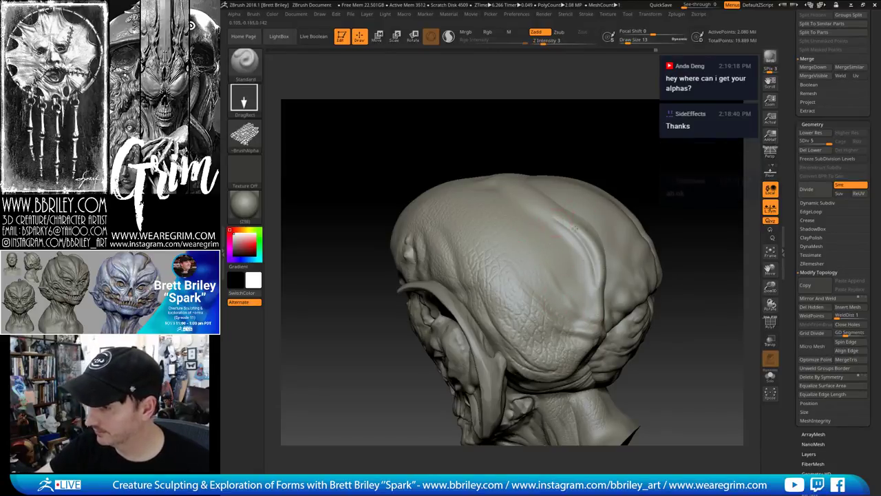
{"action": "left_click_drag", "start_coordinate": [648, 155], "coordinate": [534, 278]}
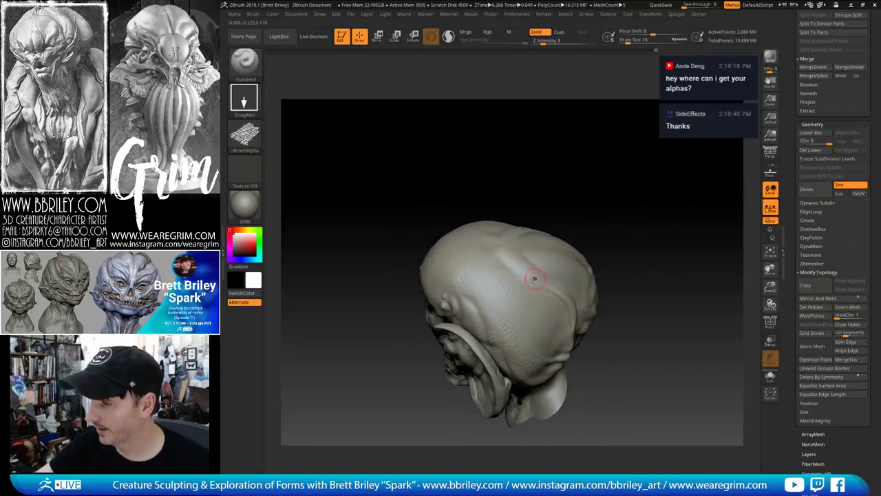
{"action": "left_click_drag", "start_coordinate": [589, 193], "coordinate": [540, 242]}
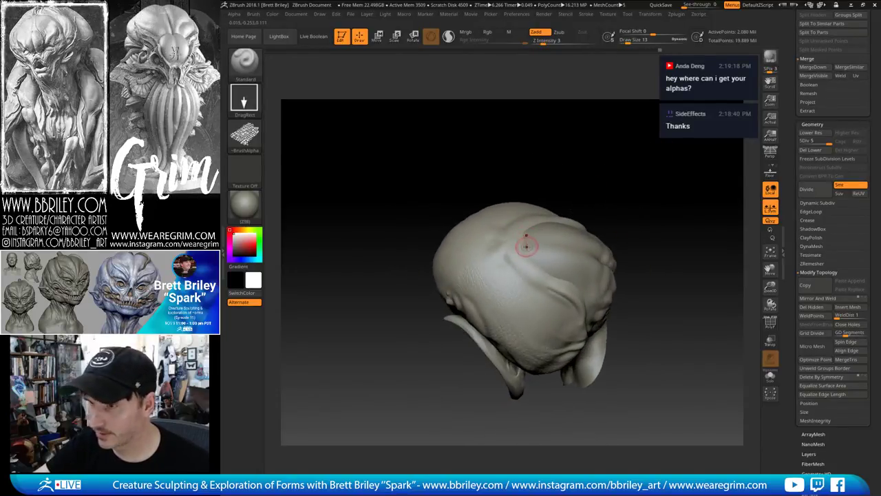
Undo the last stroke on the head and switch to the Clay brush with Rgb off
{"action": "left_click", "coordinate": [244, 60]}
{"action": "key", "text": "c"}
{"action": "key", "text": "l"}
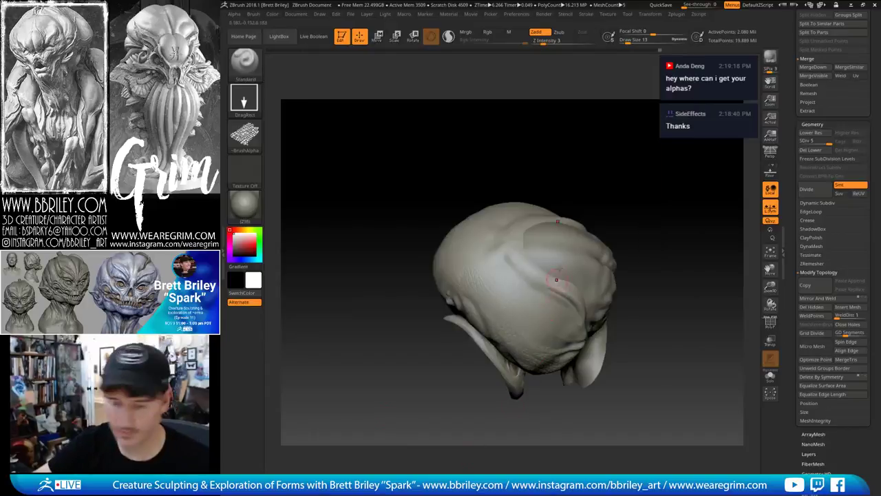
{"action": "key", "text": "ctrl+z"}
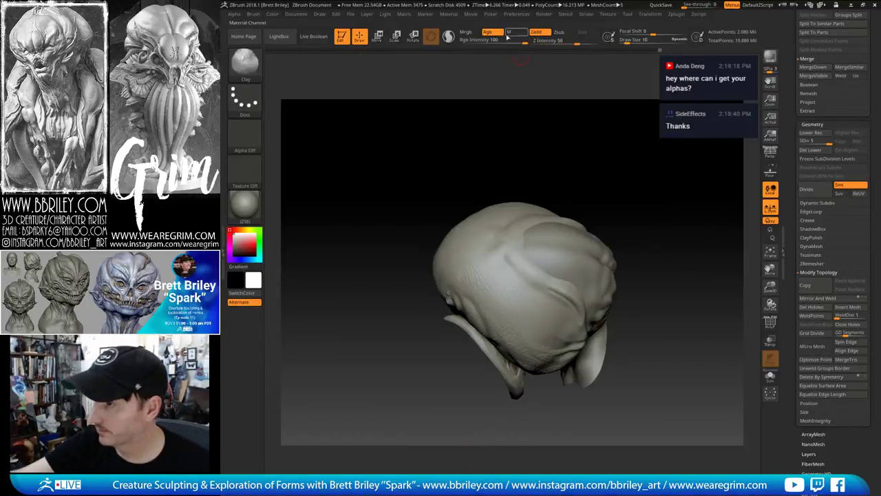
{"action": "left_click", "coordinate": [488, 32]}
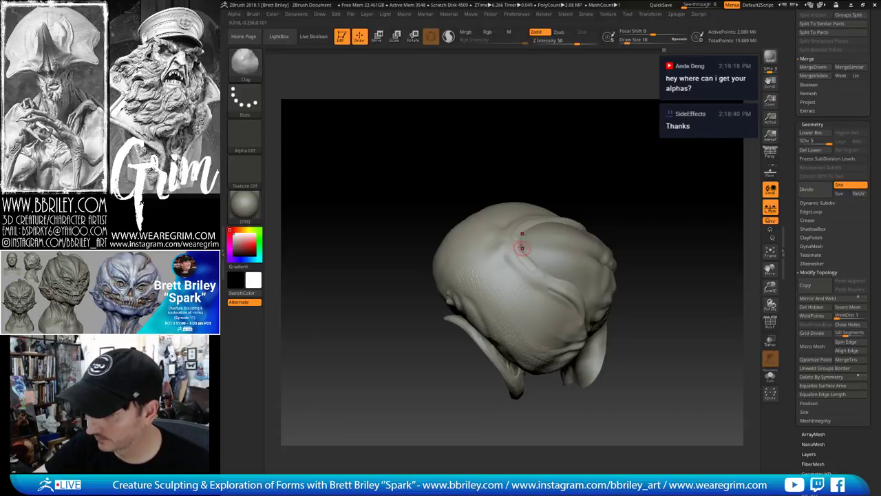
Switch to the Standard brush with the Dots stroke and no alpha
{"action": "key", "text": "b"}
{"action": "key", "text": "s"}
{"action": "key", "text": "t"}
{"action": "left_click", "coordinate": [252, 101]}
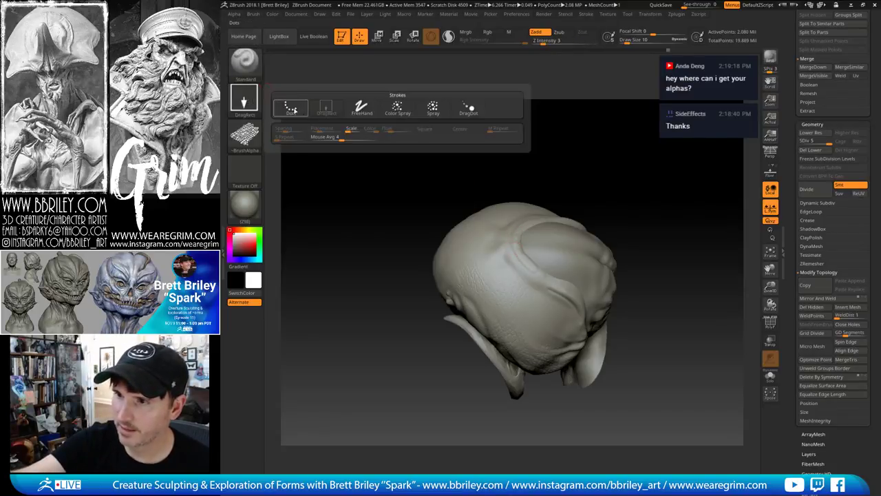
{"action": "left_click", "coordinate": [292, 105]}
{"action": "left_click", "coordinate": [250, 134]}
{"action": "left_click", "coordinate": [291, 145]}
Build up the skin ridge around the exposed brain lobe with the Standard brush at draw size 7 and Z Intensity 18
{"action": "mouse_move", "coordinate": [546, 187]}
{"action": "left_mouse_down"}
{"action": "mouse_move", "coordinate": [570, 182]}
{"action": "mouse_move", "coordinate": [523, 241]}
{"action": "left_mouse_up"}
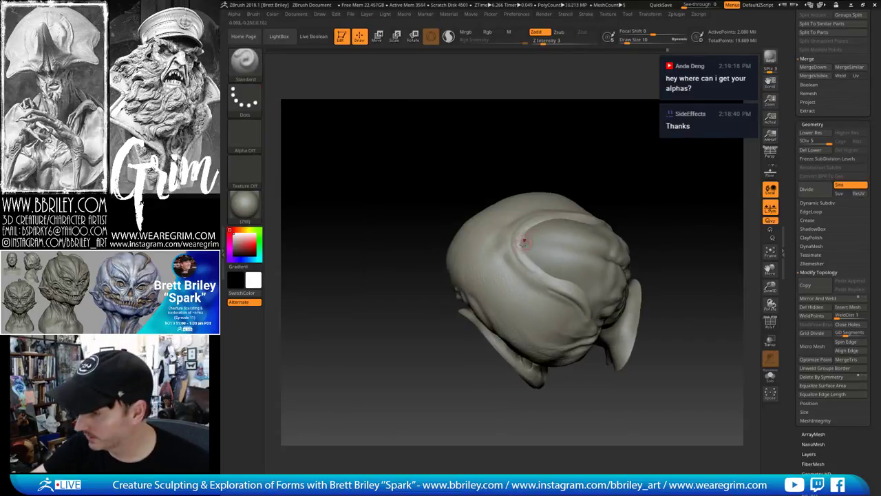
{"action": "key", "text": "bracketleft"}
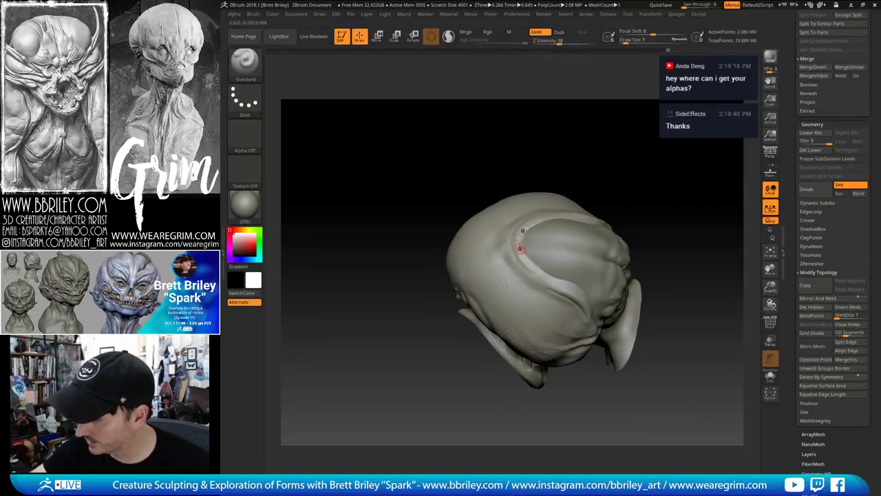
{"action": "left_click_drag", "start_coordinate": [582, 181], "coordinate": [540, 269]}
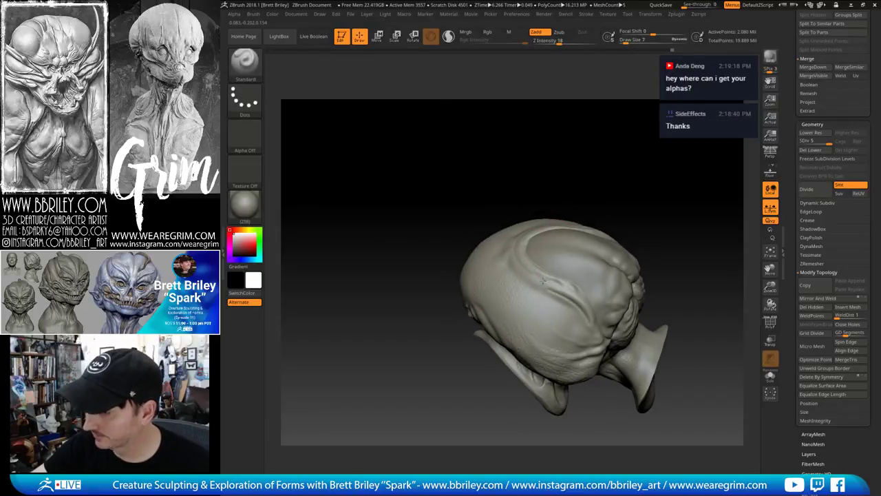
Carve a crease along the cranium ridge beside the brain lobe with the DamStandard brush
{"action": "left_click_drag", "start_coordinate": [555, 161], "coordinate": [533, 181]}
{"action": "key", "text": "b"}
{"action": "key", "text": "d"}
{"action": "key", "text": "s"}
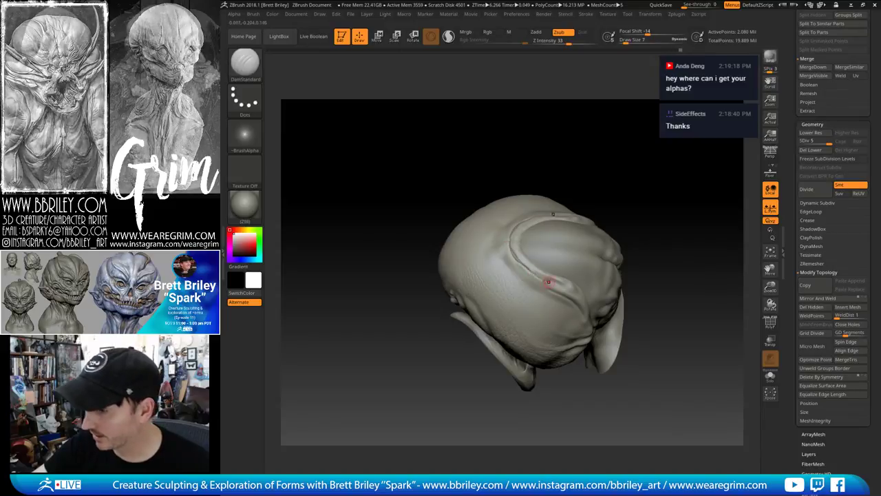
{"action": "left_click_drag", "start_coordinate": [550, 280], "coordinate": [526, 223]}
Return to the Standard brush at draw size 4 and make the brain lobe subtool PM3D_Sphere3D3 active
{"action": "key", "text": "b"}
{"action": "key", "text": "s"}
{"action": "key", "text": "t"}
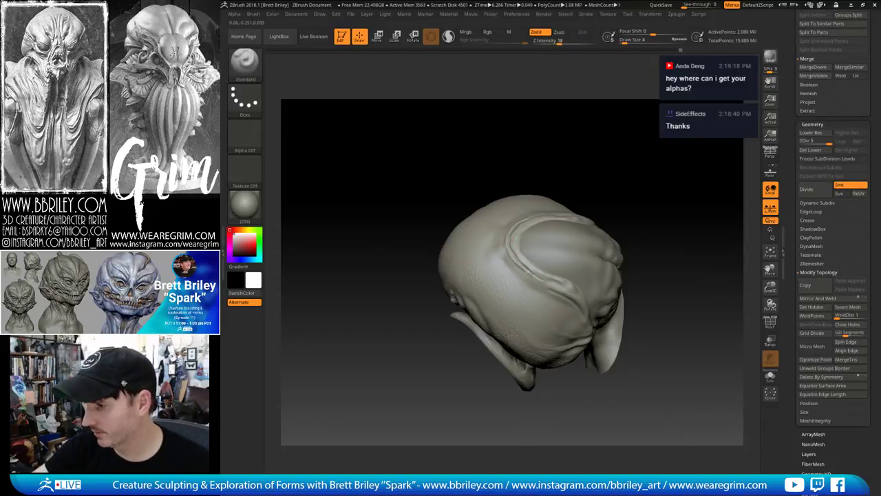
{"action": "left_click", "coordinate": [539, 258], "text": "alt"}
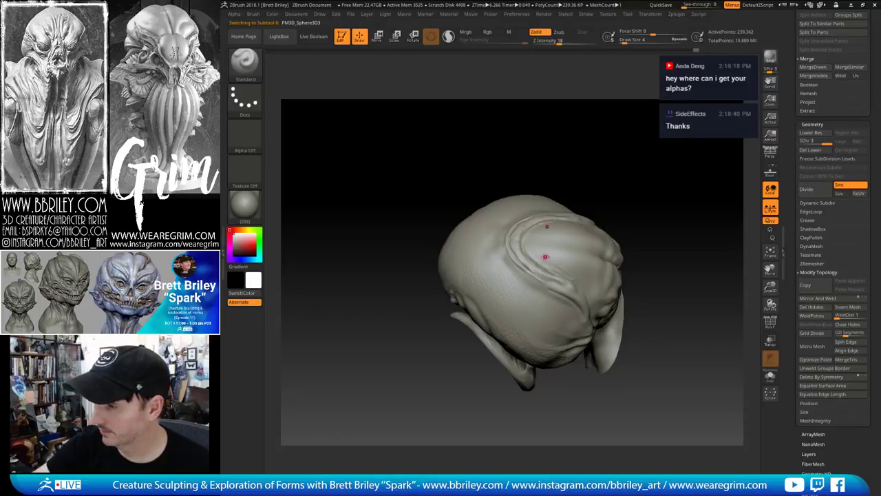
{"action": "left_click_drag", "start_coordinate": [631, 178], "coordinate": [614, 117]}
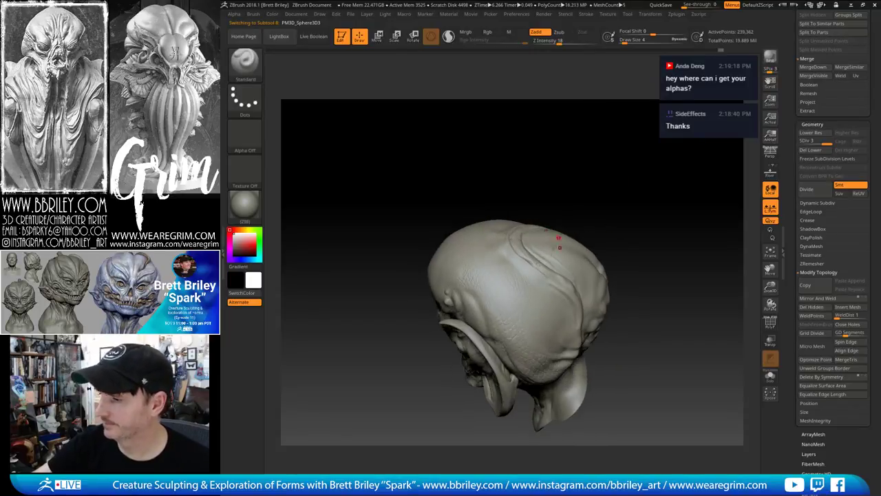
Reactivate the head subtool PM3D_Sphere3D1 and sculpt a fine stroke in front of the cranium ridge
{"action": "left_click_drag", "start_coordinate": [552, 190], "coordinate": [493, 238]}
{"action": "left_click", "coordinate": [530, 274], "text": "alt"}
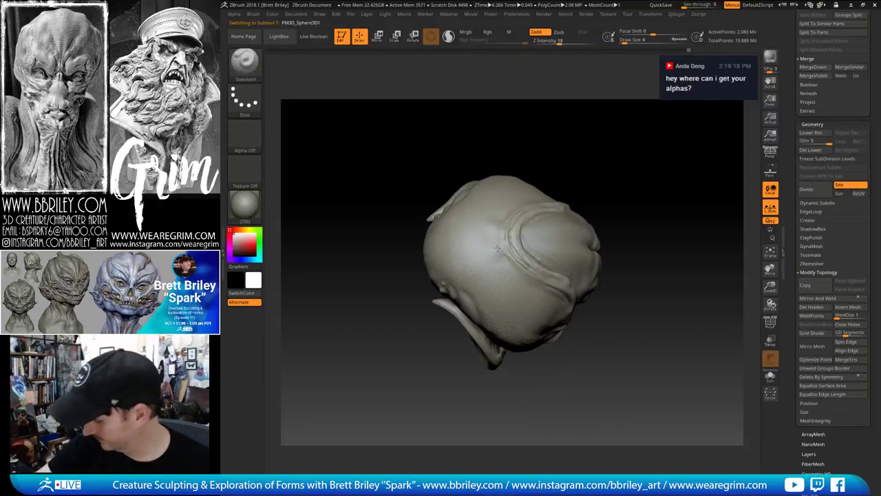
{"action": "left_click_drag", "start_coordinate": [502, 237], "coordinate": [501, 256]}
{"action": "mouse_move", "coordinate": [611, 199]}
{"action": "left_mouse_down"}
{"action": "mouse_move", "coordinate": [596, 179]}
{"action": "mouse_move", "coordinate": [603, 199]}
{"action": "left_mouse_up"}
{"action": "left_click_drag", "start_coordinate": [499, 158], "coordinate": [474, 154], "text": "shift"}
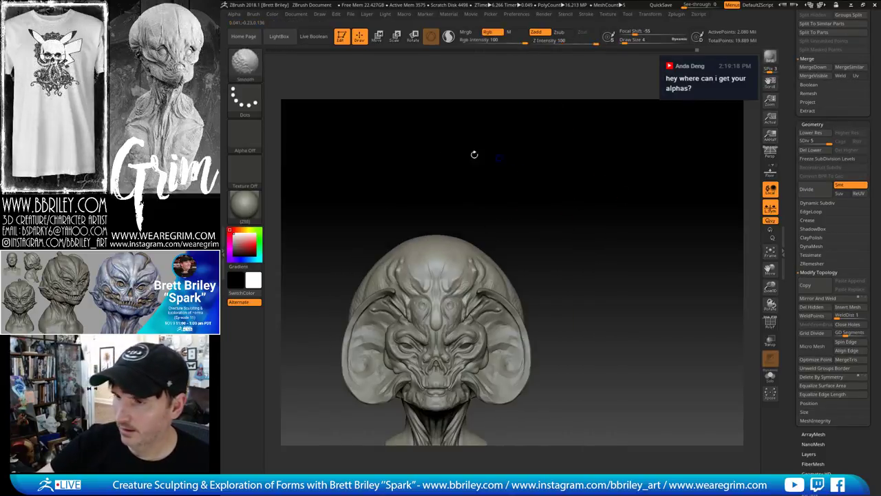
Set the Standard brush to the DragRect stroke and import a Texturestock skin image as its alpha
{"action": "left_click", "coordinate": [245, 99]}
{"action": "left_click", "coordinate": [327, 107]}
{"action": "left_click", "coordinate": [253, 136]}
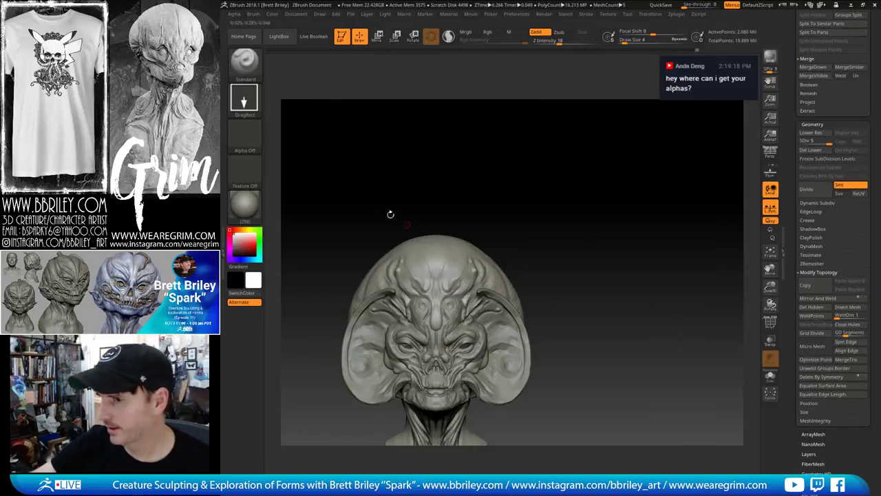
{"action": "left_click", "coordinate": [246, 136]}
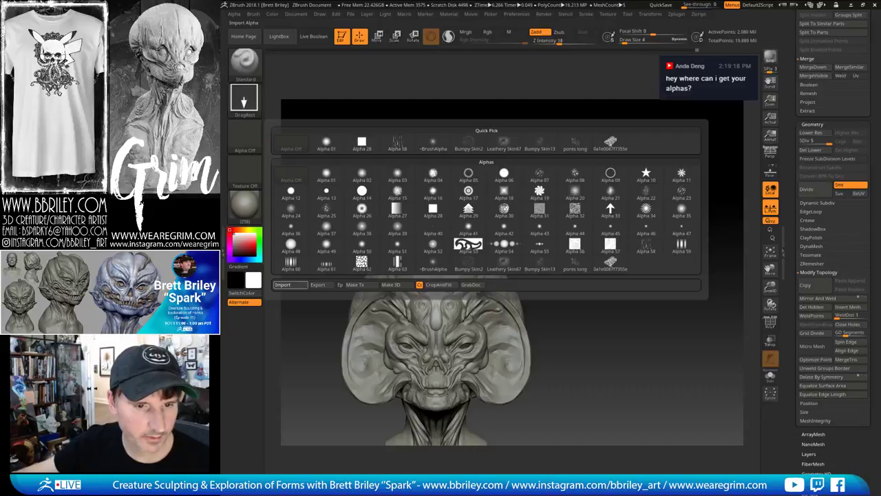
{"action": "left_click", "coordinate": [283, 284]}
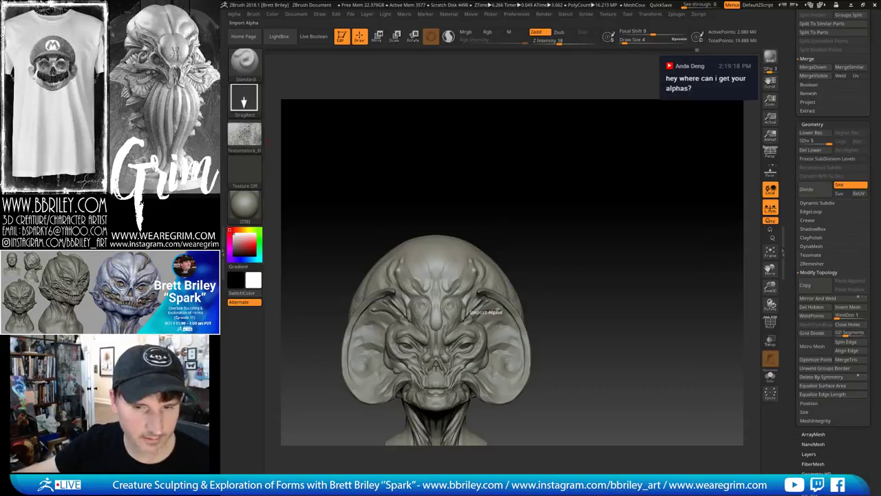
Try stamping the imported skin alpha across the forehead at Z Intensity 18
{"action": "left_click_drag", "start_coordinate": [609, 185], "coordinate": [542, 201]}
{"action": "left_click_drag", "start_coordinate": [435, 275], "coordinate": [454, 265]}
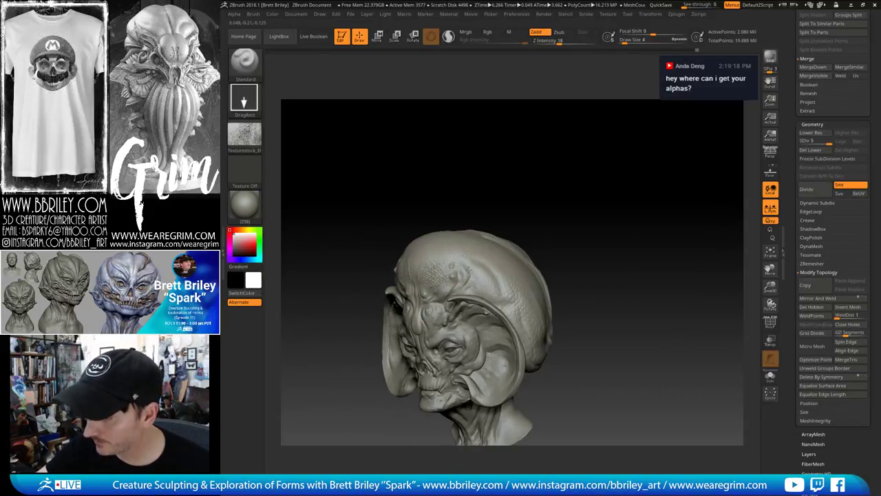
{"action": "left_click_drag", "start_coordinate": [497, 176], "coordinate": [536, 179]}
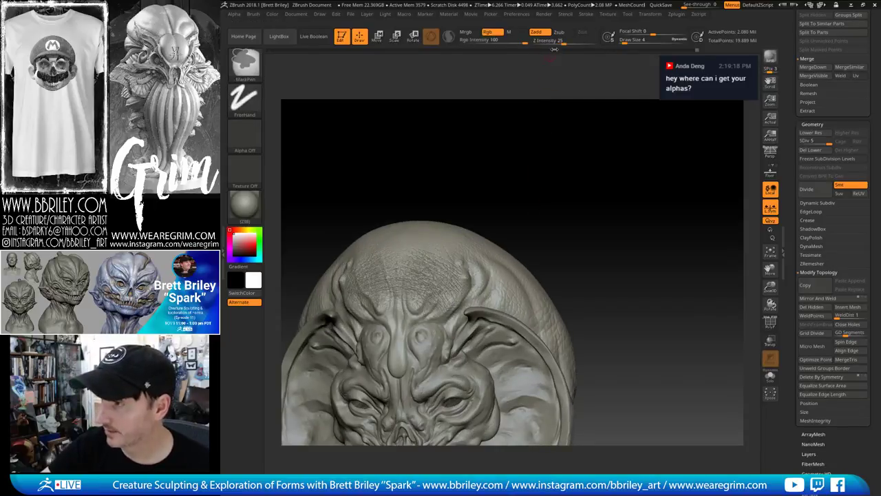
{"action": "key", "text": "ctrl+z"}
Set Z Intensity to 6 and stamp the imported skin alpha over the forehead and upper cranium
{"action": "left_click_drag", "start_coordinate": [558, 43], "coordinate": [548, 43]}
{"action": "left_click_drag", "start_coordinate": [515, 155], "coordinate": [522, 168]}
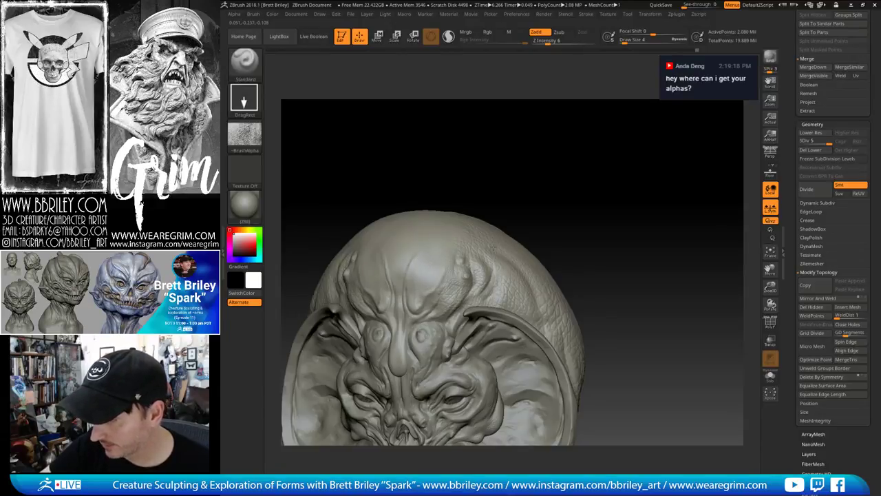
{"action": "left_click_drag", "start_coordinate": [487, 205], "coordinate": [438, 238]}
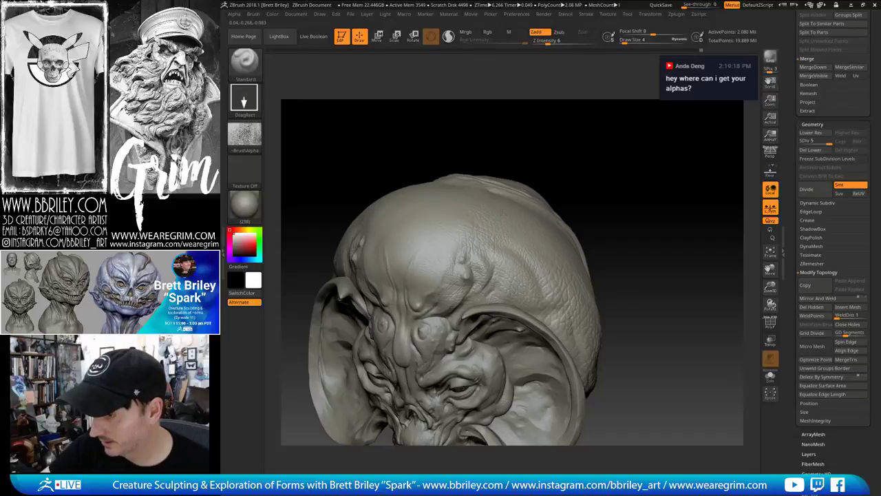
{"action": "right_click_drag", "start_coordinate": [463, 235], "coordinate": [456, 266]}
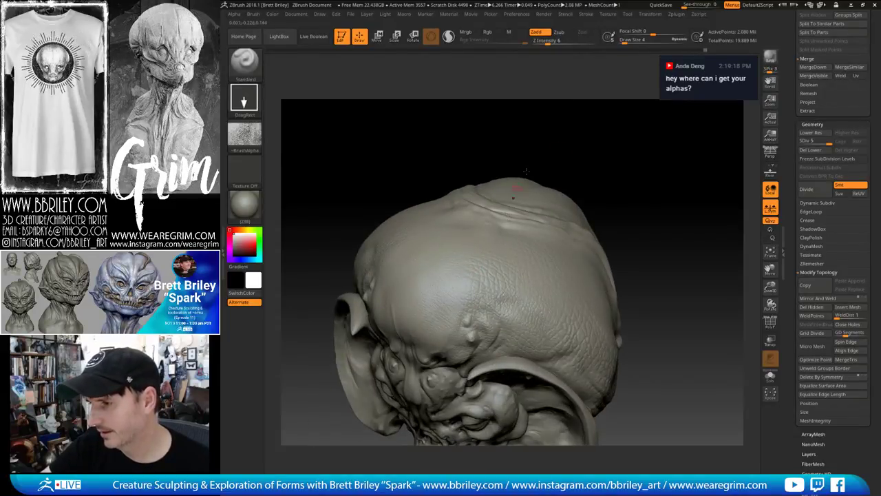
{"action": "right_click_drag", "start_coordinate": [513, 187], "coordinate": [488, 232]}
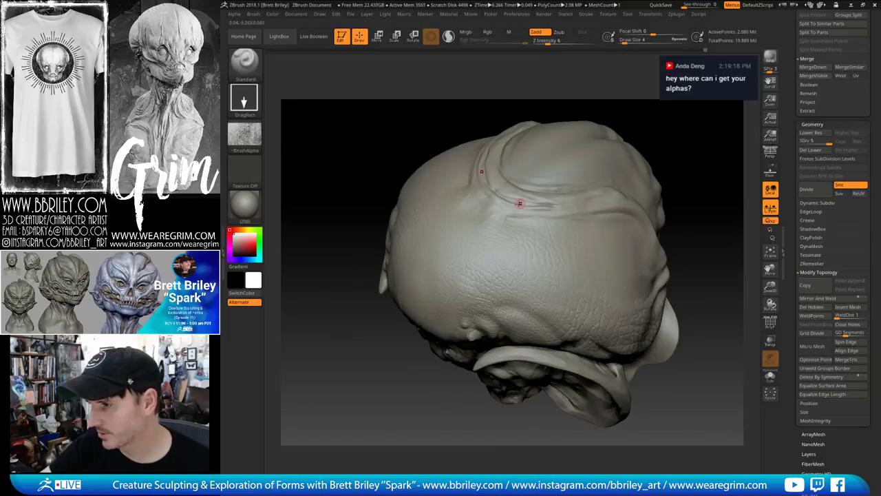
Continue stamping the skin alpha around the side and lower rear of the cranium
{"action": "mouse_move", "coordinate": [667, 152]}
{"action": "right_mouse_down"}
{"action": "mouse_move", "coordinate": [677, 183]}
{"action": "mouse_move", "coordinate": [626, 105]}
{"action": "mouse_move", "coordinate": [606, 118]}
{"action": "mouse_move", "coordinate": [609, 172]}
{"action": "right_mouse_up"}
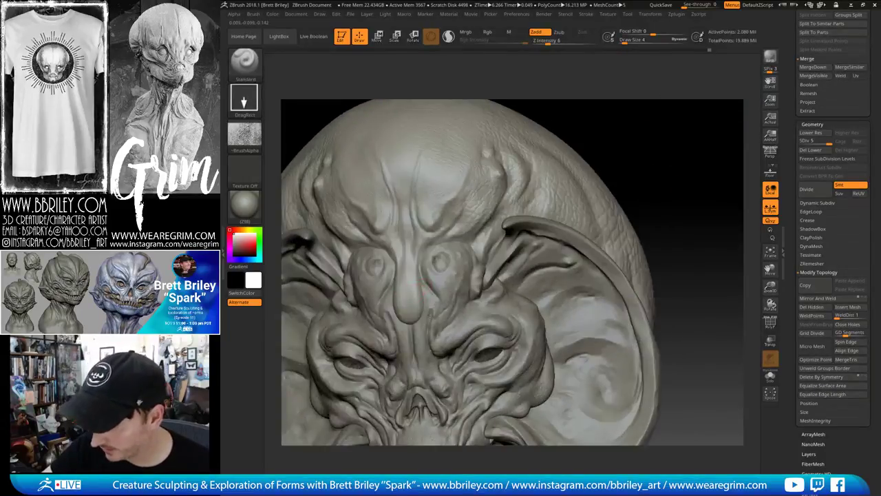
{"action": "key", "text": "shift"}
{"action": "key", "text": "shift"}
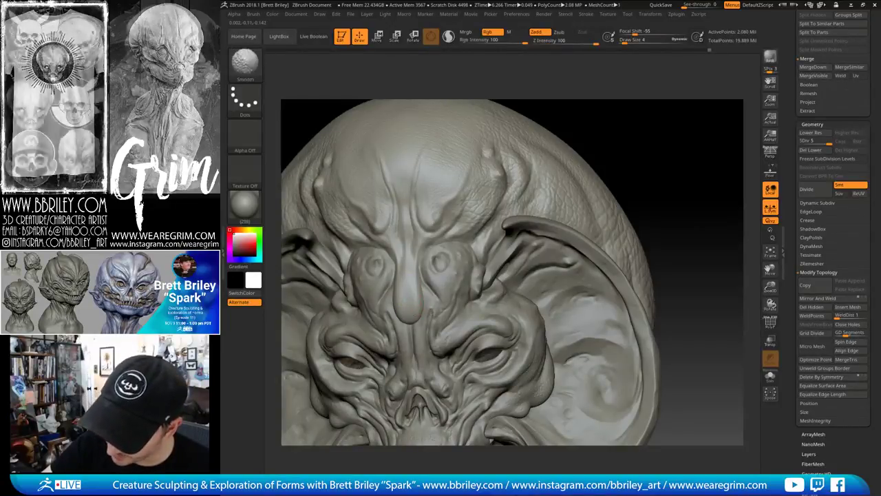
{"action": "right_click_drag", "start_coordinate": [648, 160], "coordinate": [633, 104], "text": "alt"}
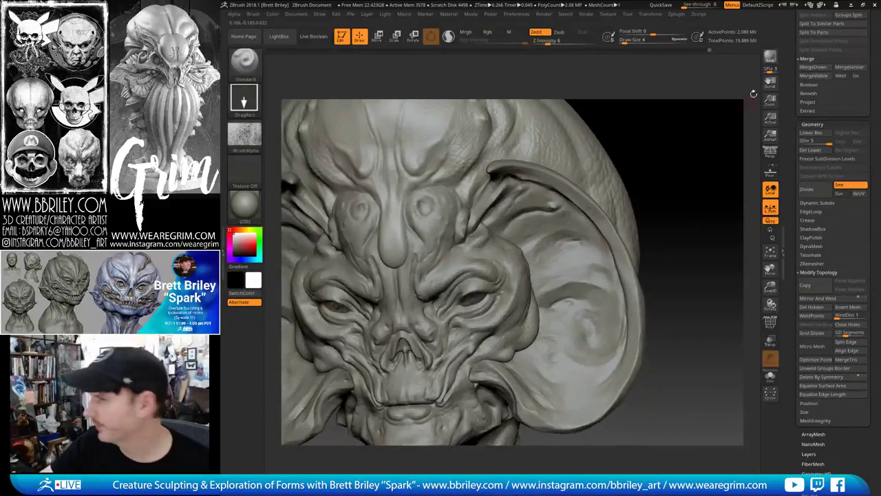
{"action": "mouse_move", "coordinate": [673, 159]}
{"action": "right_mouse_down"}
{"action": "mouse_move", "coordinate": [656, 122]}
{"action": "mouse_move", "coordinate": [665, 158]}
{"action": "mouse_move", "coordinate": [659, 141]}
{"action": "mouse_move", "coordinate": [478, 235]}
{"action": "right_mouse_up"}
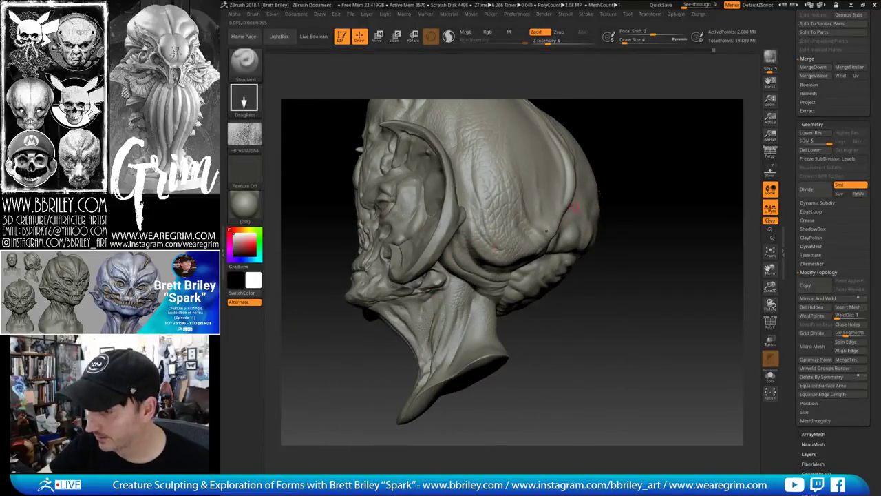
{"action": "right_click_drag", "start_coordinate": [546, 231], "coordinate": [551, 242]}
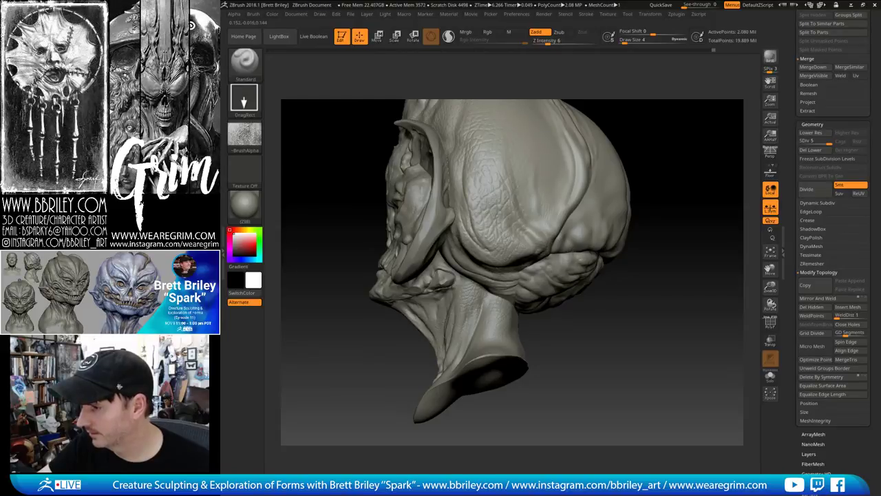
{"action": "mouse_move", "coordinate": [660, 138]}
{"action": "right_mouse_down"}
{"action": "mouse_move", "coordinate": [537, 234]}
{"action": "mouse_move", "coordinate": [543, 244]}
{"action": "right_mouse_up"}
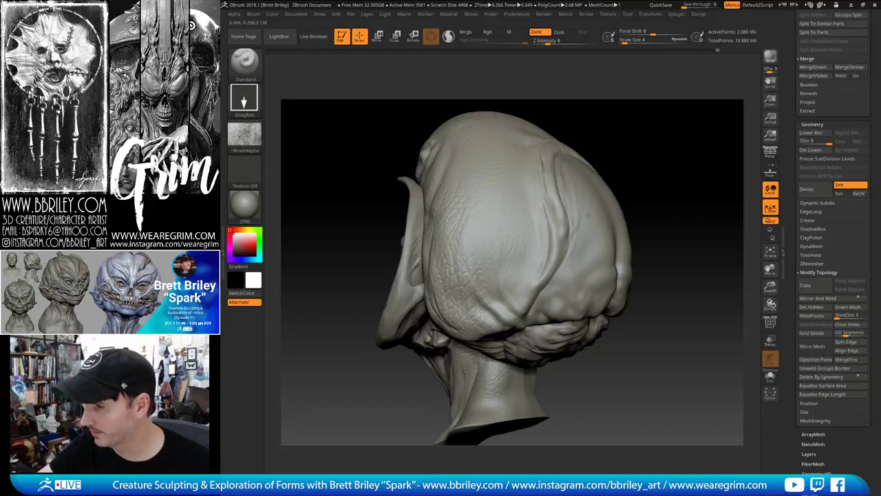
Make the brain lobe subtool PM3D_Sphere3D3 active and divide it to subdivision level 4
{"action": "left_click_drag", "start_coordinate": [677, 177], "coordinate": [625, 155]}
{"action": "left_click", "coordinate": [532, 234], "text": "alt"}
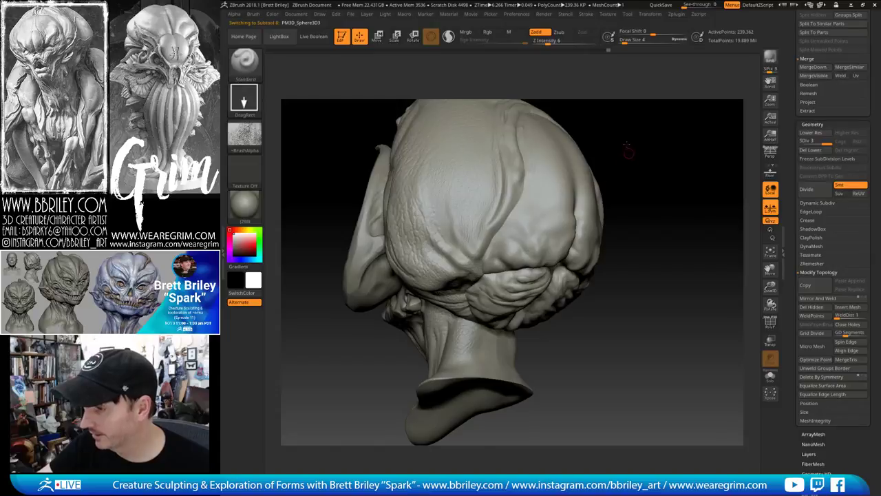
{"action": "left_click_drag", "start_coordinate": [627, 146], "coordinate": [632, 123]}
{"action": "key", "text": "ctrl+d"}
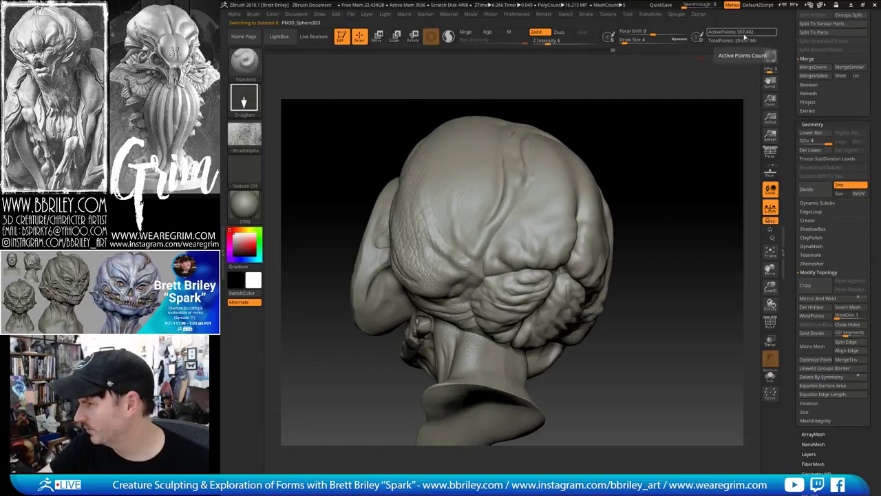
Try the imported 0a1e0087f7355e scaly skin texture as the brush alpha
{"action": "right_click_drag", "start_coordinate": [649, 110], "coordinate": [556, 240]}
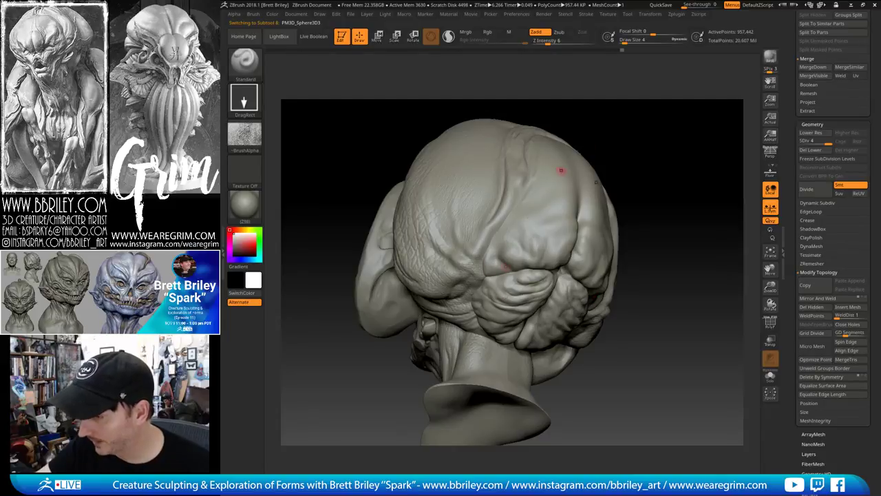
{"action": "mouse_move", "coordinate": [561, 170]}
{"action": "right_mouse_down"}
{"action": "mouse_move", "coordinate": [615, 145]}
{"action": "mouse_move", "coordinate": [486, 295]}
{"action": "right_mouse_up"}
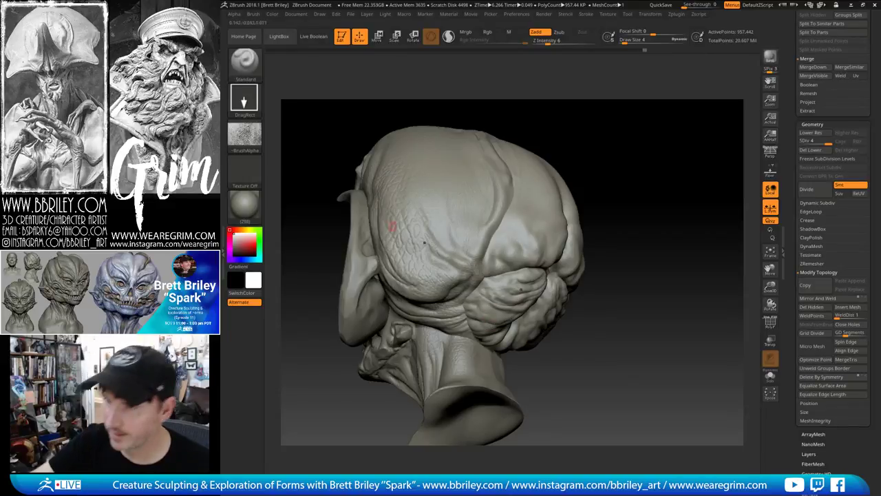
{"action": "left_click", "coordinate": [244, 133]}
{"action": "left_click", "coordinate": [464, 243]}
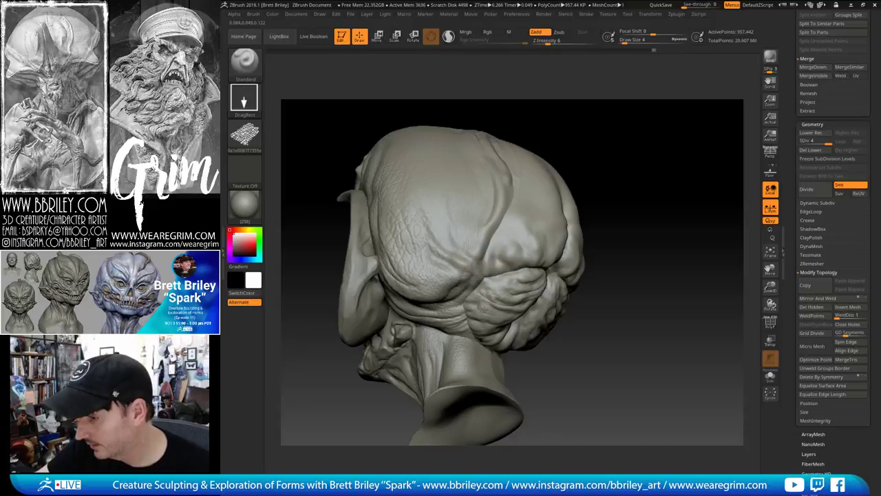
Make the Head_symmetry_thin1 subtool active and set the brush alpha back to the wrinkled-skin ~BrushAlpha
{"action": "mouse_move", "coordinate": [631, 179]}
{"action": "left_mouse_down"}
{"action": "mouse_move", "coordinate": [659, 186]}
{"action": "mouse_move", "coordinate": [695, 172]}
{"action": "left_mouse_up"}
{"action": "left_click", "coordinate": [481, 323], "text": "alt"}
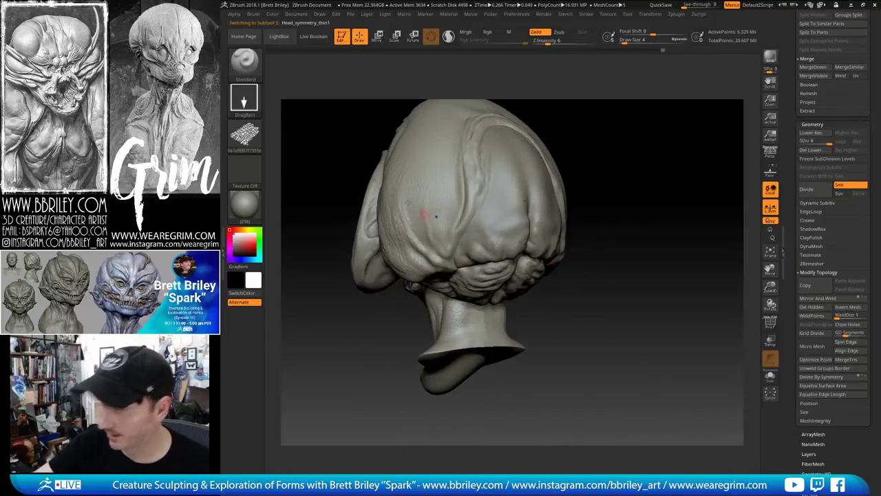
{"action": "left_click", "coordinate": [250, 139]}
{"action": "left_click", "coordinate": [433, 263]}
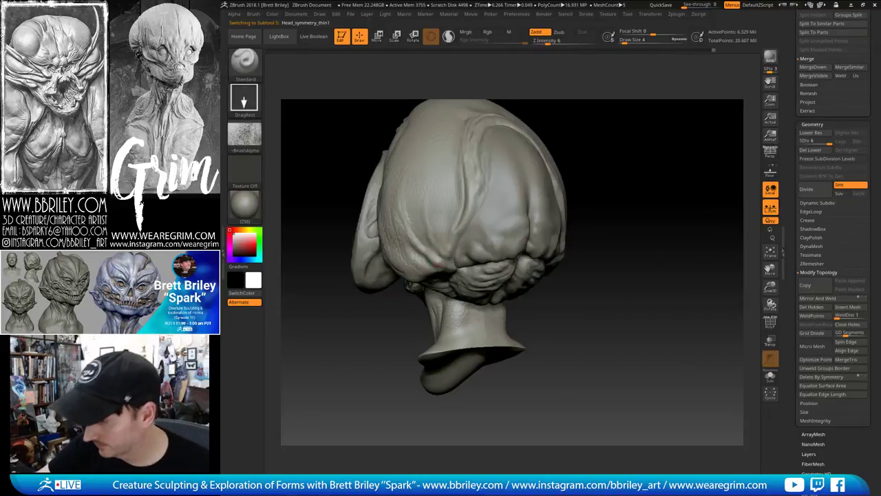
Examine the skin detail over the head's sides, face, ears and neck from several angles
{"action": "left_click_drag", "start_coordinate": [372, 341], "coordinate": [461, 342]}
{"action": "left_click_drag", "start_coordinate": [406, 344], "coordinate": [448, 338]}
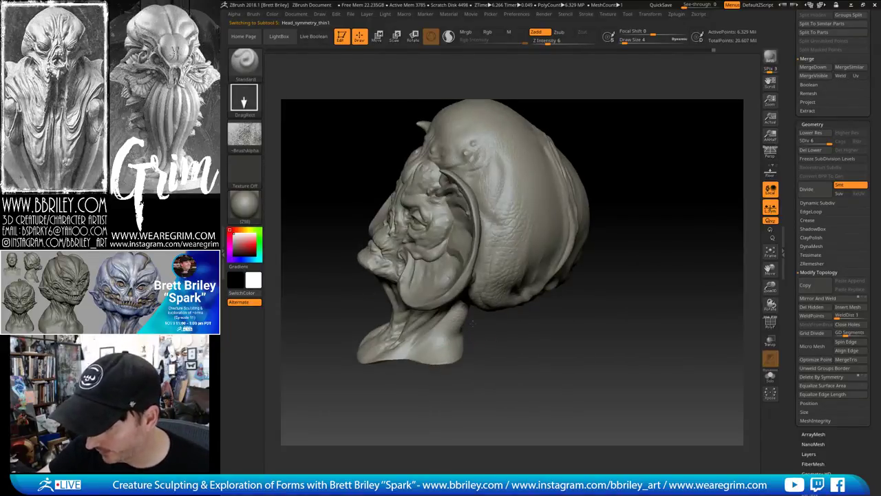
{"action": "left_click_drag", "start_coordinate": [497, 359], "coordinate": [430, 342]}
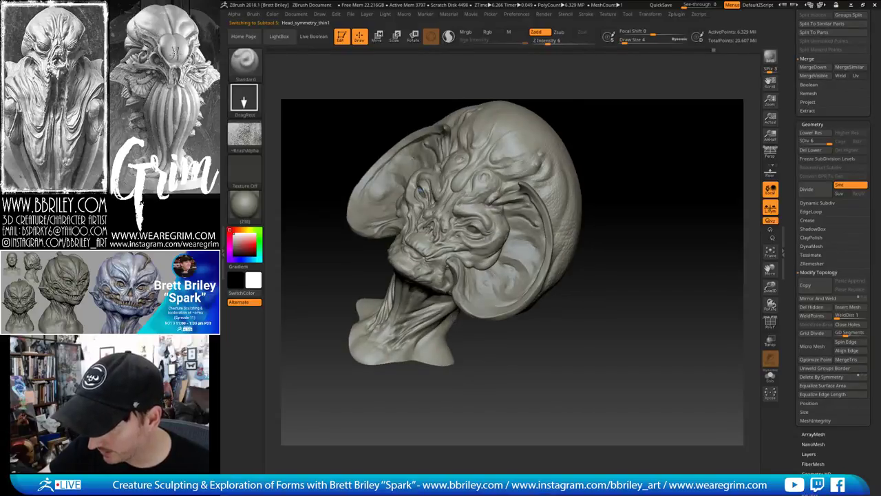
{"action": "mouse_move", "coordinate": [489, 332]}
{"action": "left_mouse_down"}
{"action": "mouse_move", "coordinate": [418, 361]}
{"action": "mouse_move", "coordinate": [379, 351]}
{"action": "mouse_move", "coordinate": [447, 341]}
{"action": "mouse_move", "coordinate": [530, 352]}
{"action": "left_mouse_up"}
{"action": "left_click_drag", "start_coordinate": [597, 265], "coordinate": [585, 310], "text": "alt"}
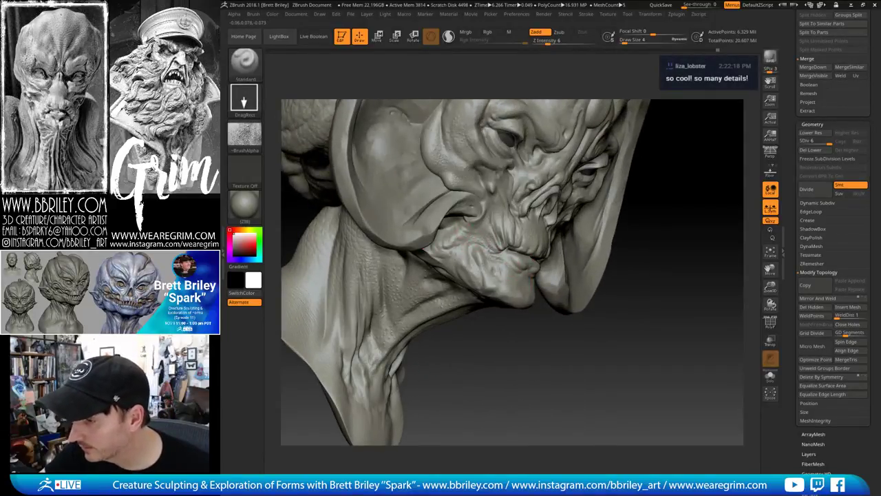
{"action": "left_click_drag", "start_coordinate": [578, 345], "coordinate": [468, 265]}
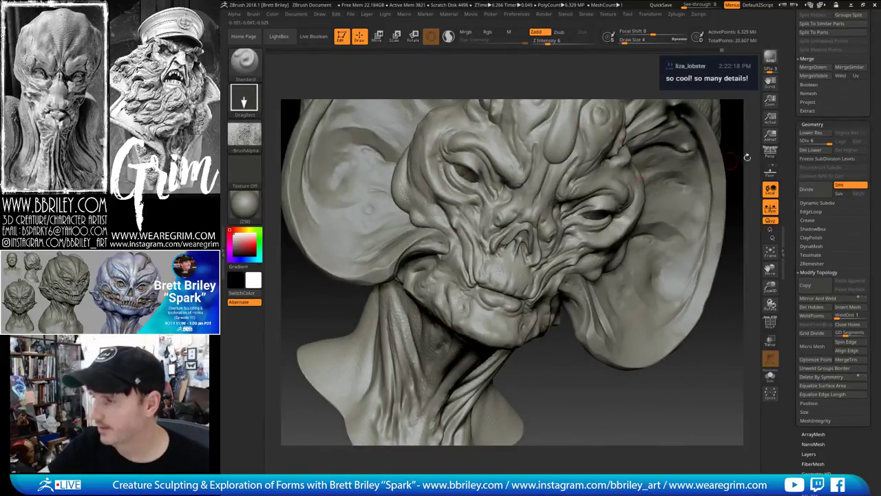
{"action": "left_click_drag", "start_coordinate": [792, 148], "coordinate": [792, 241]}
{"action": "left_click_drag", "start_coordinate": [731, 163], "coordinate": [774, 165]}
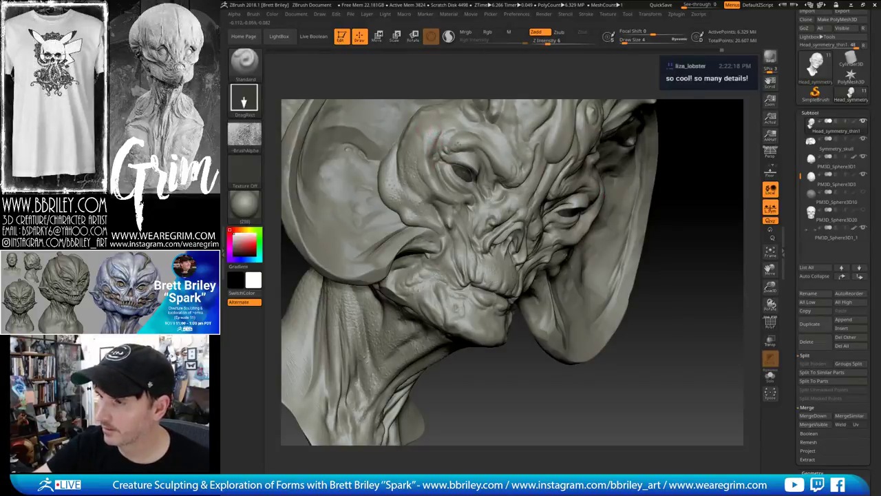
{"action": "left_click_drag", "start_coordinate": [689, 177], "coordinate": [711, 230], "text": "shift"}
{"action": "mouse_move", "coordinate": [690, 343]}
{"action": "left_mouse_down", "text": "alt"}
{"action": "mouse_move", "coordinate": [687, 322]}
{"action": "mouse_move", "coordinate": [627, 387]}
{"action": "mouse_move", "coordinate": [606, 320]}
{"action": "left_mouse_up", "text": "alt"}
{"action": "mouse_move", "coordinate": [245, 135]}
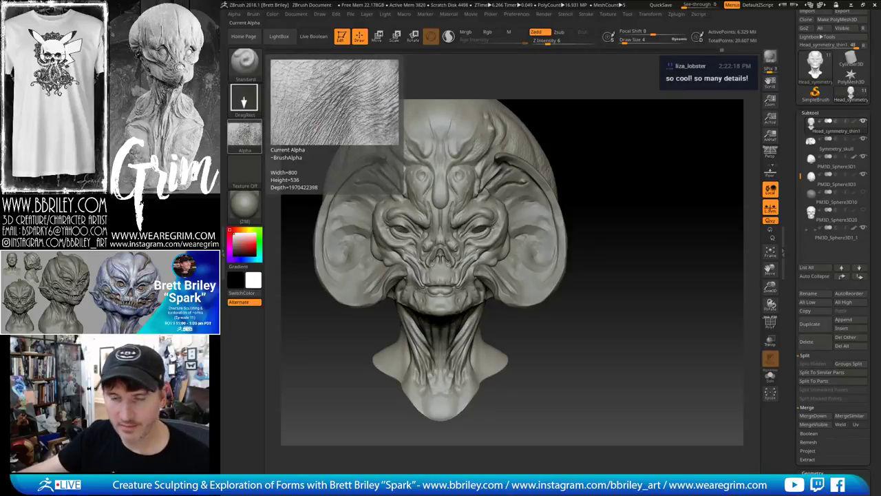
{"action": "mouse_move", "coordinate": [562, 277]}
{"action": "left_mouse_down"}
{"action": "mouse_move", "coordinate": [629, 310]}
{"action": "mouse_move", "coordinate": [590, 264]}
{"action": "mouse_move", "coordinate": [637, 276]}
{"action": "left_mouse_up"}
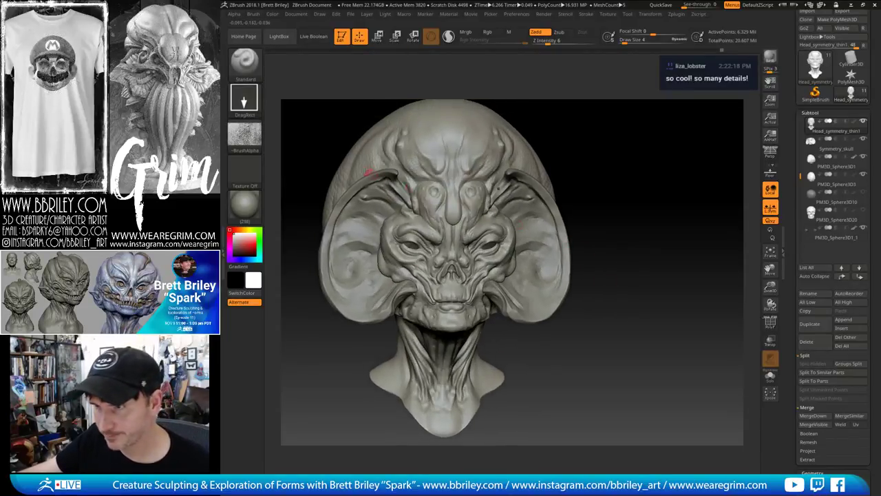
Compare the built-in alphas and choose the fine-grained Alpha 31 for the brush
{"action": "left_click", "coordinate": [250, 137]}
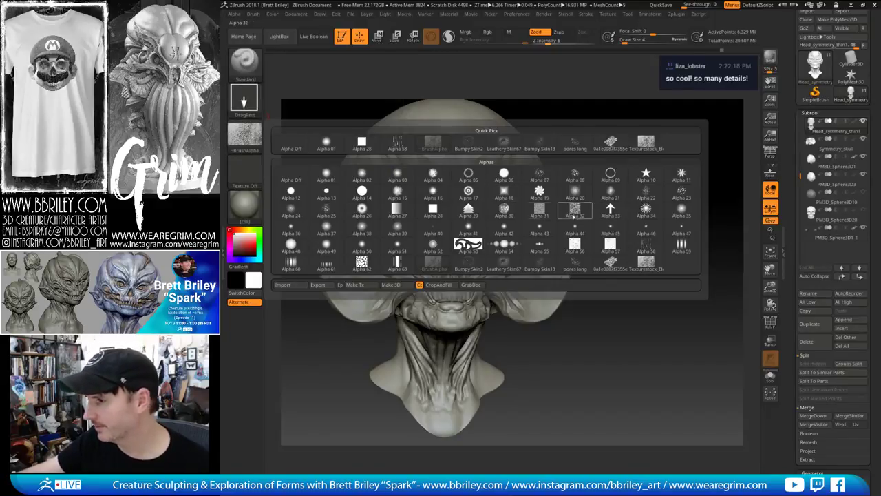
{"action": "mouse_move", "coordinate": [538, 212]}
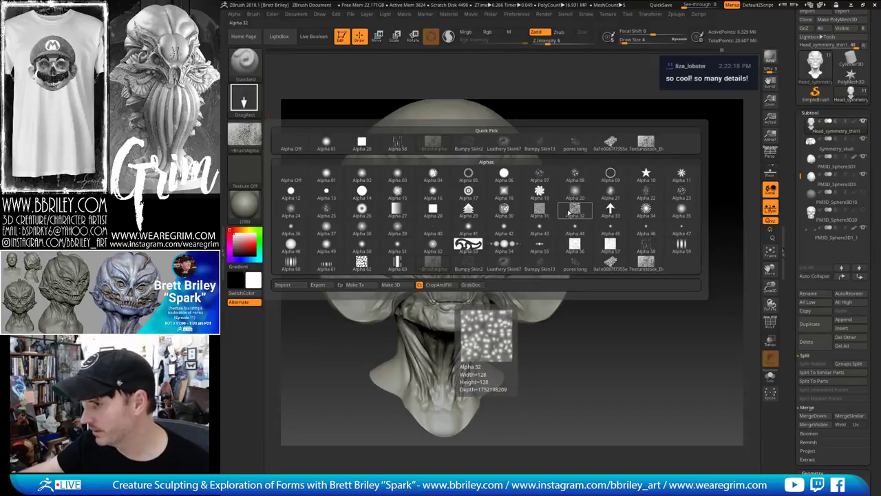
{"action": "mouse_move", "coordinate": [584, 199]}
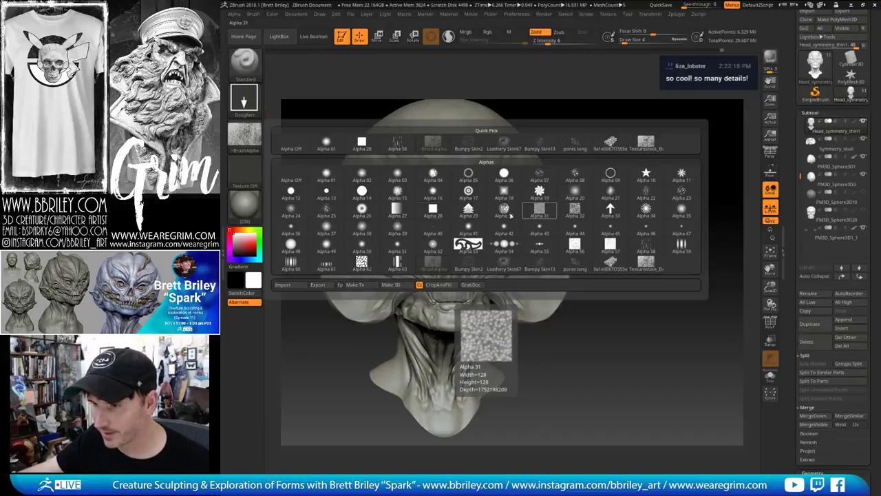
{"action": "mouse_move", "coordinate": [291, 214]}
{"action": "mouse_move", "coordinate": [321, 210]}
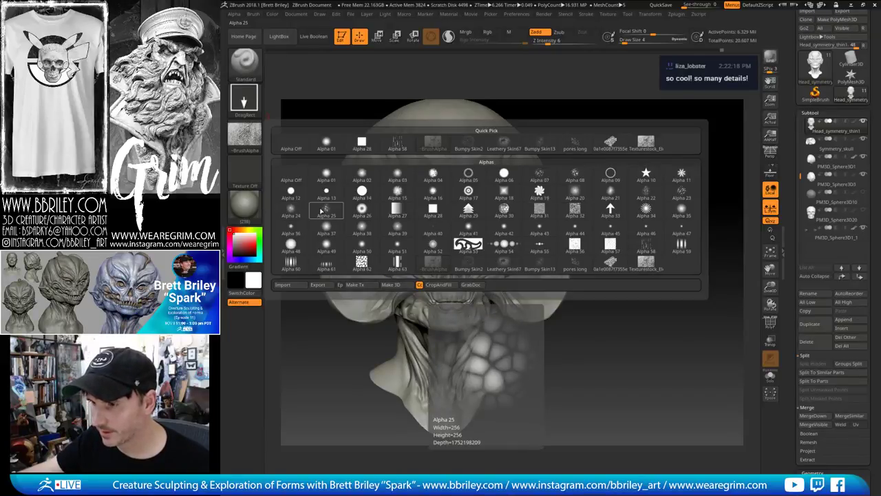
{"action": "left_click", "coordinate": [540, 210]}
Save the current creature head tool to a file
{"action": "left_click_drag", "start_coordinate": [616, 219], "coordinate": [615, 216], "text": "shift"}
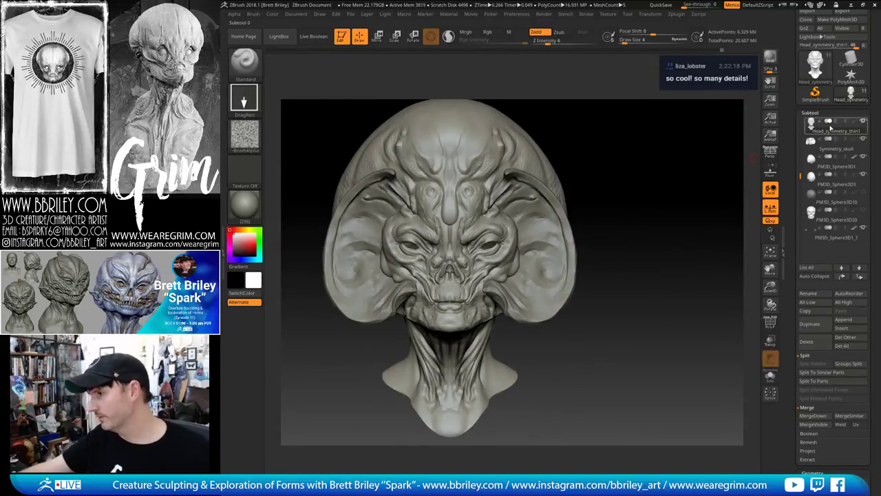
{"action": "left_click", "coordinate": [628, 14]}
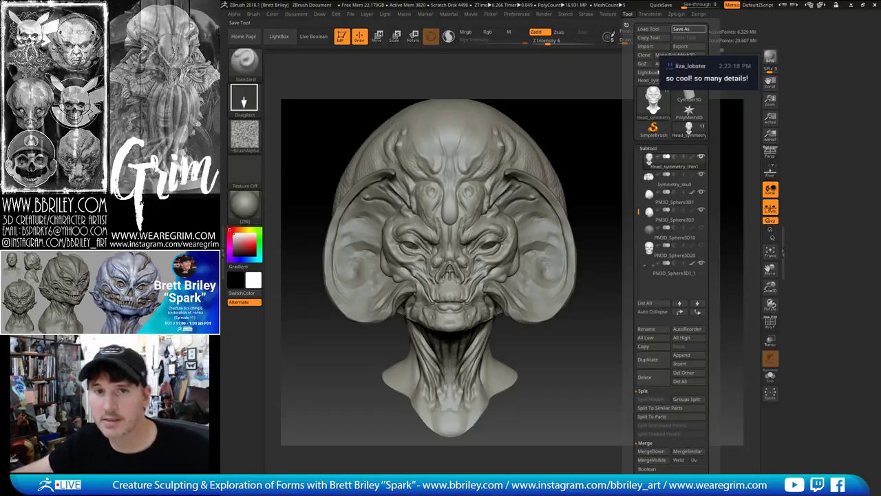
{"action": "key", "text": "Return"}
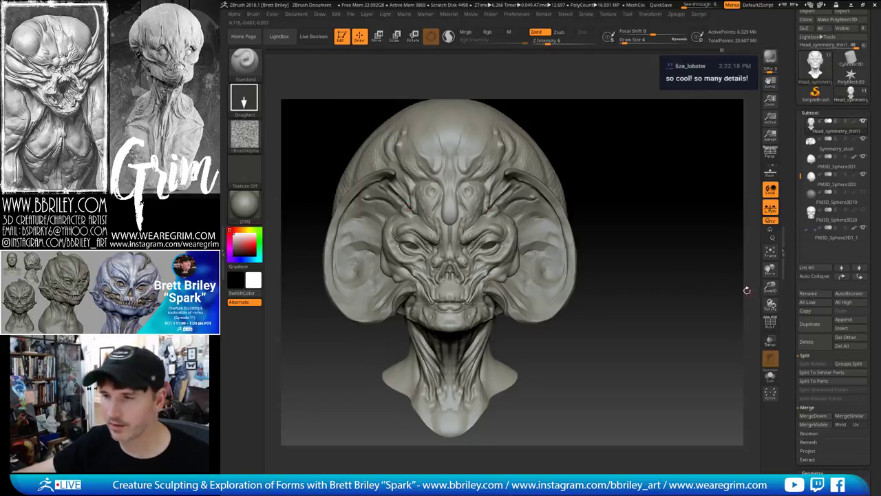
Review the head from the front and side, and set the current colour to green (Red 0, Green 255, Blue 84)
{"action": "left_click_drag", "start_coordinate": [691, 282], "coordinate": [580, 221]}
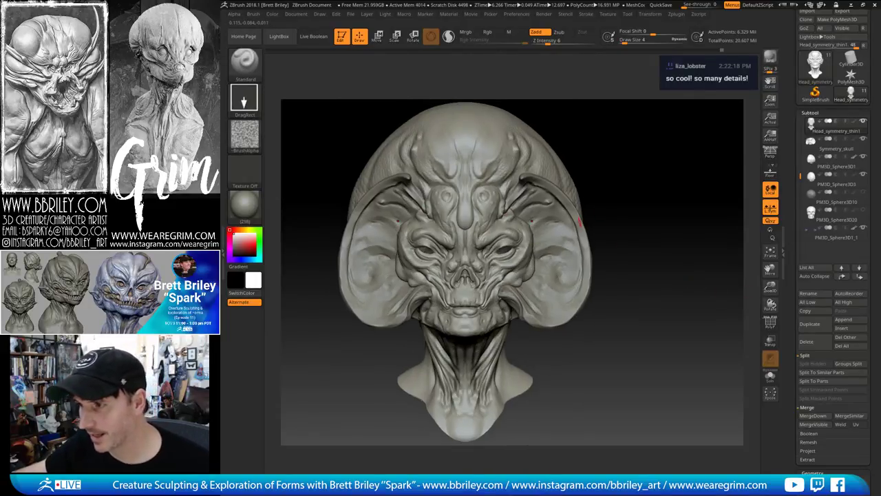
{"action": "mouse_move", "coordinate": [627, 173]}
{"action": "left_mouse_down"}
{"action": "mouse_move", "coordinate": [607, 157]}
{"action": "mouse_move", "coordinate": [629, 161]}
{"action": "left_mouse_up"}
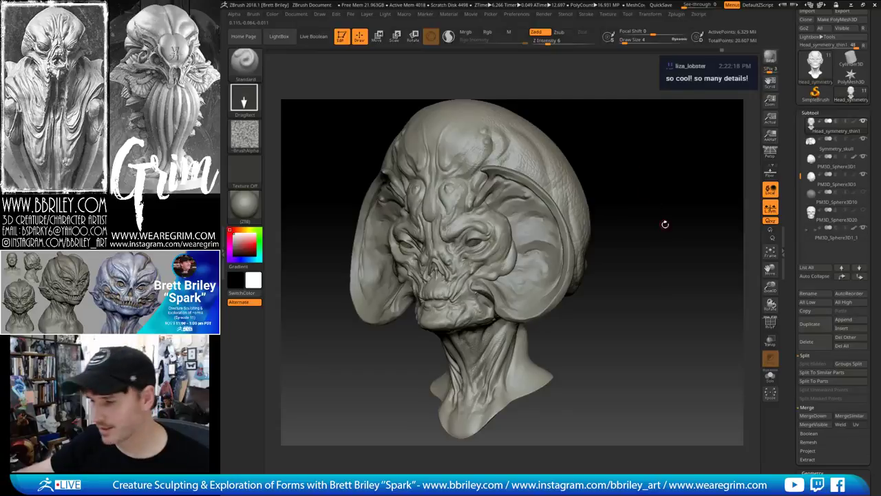
{"action": "mouse_move", "coordinate": [665, 224]}
{"action": "left_mouse_down"}
{"action": "mouse_move", "coordinate": [634, 236]}
{"action": "mouse_move", "coordinate": [657, 236]}
{"action": "left_mouse_up"}
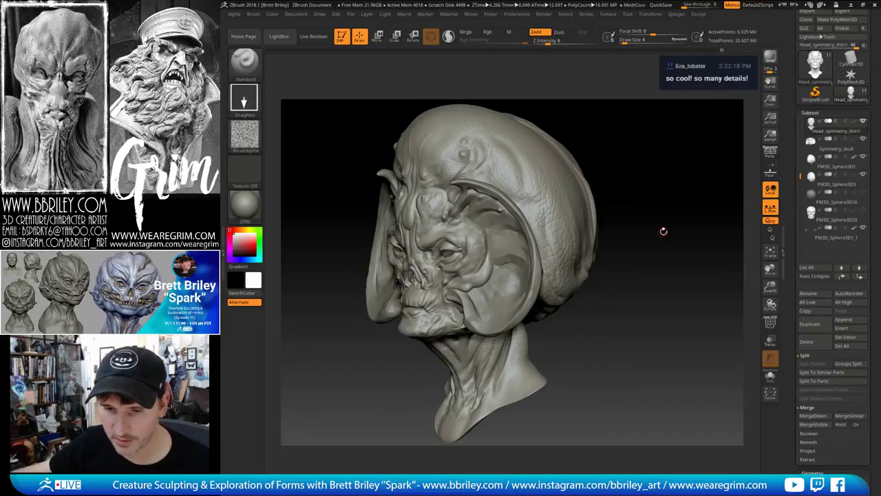
{"action": "mouse_move", "coordinate": [663, 231]}
{"action": "left_mouse_down"}
{"action": "mouse_move", "coordinate": [639, 184]}
{"action": "mouse_move", "coordinate": [659, 180]}
{"action": "mouse_move", "coordinate": [575, 236]}
{"action": "left_mouse_up"}
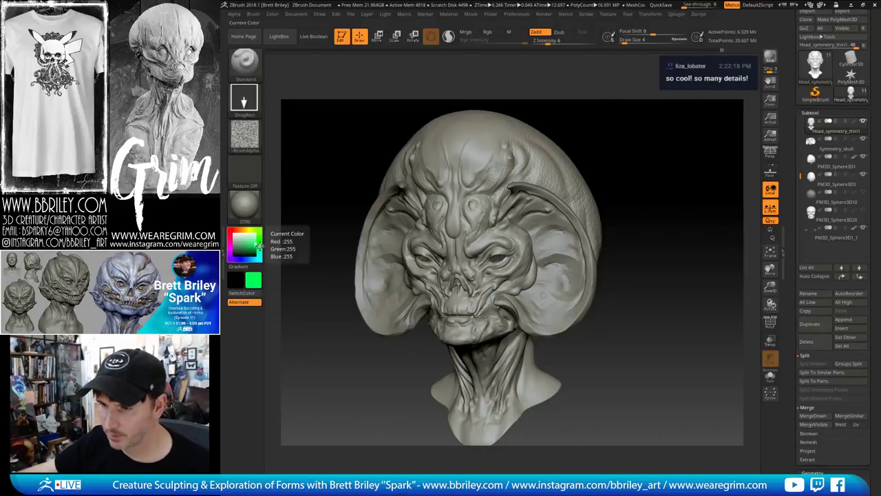
{"action": "left_click", "coordinate": [258, 245]}
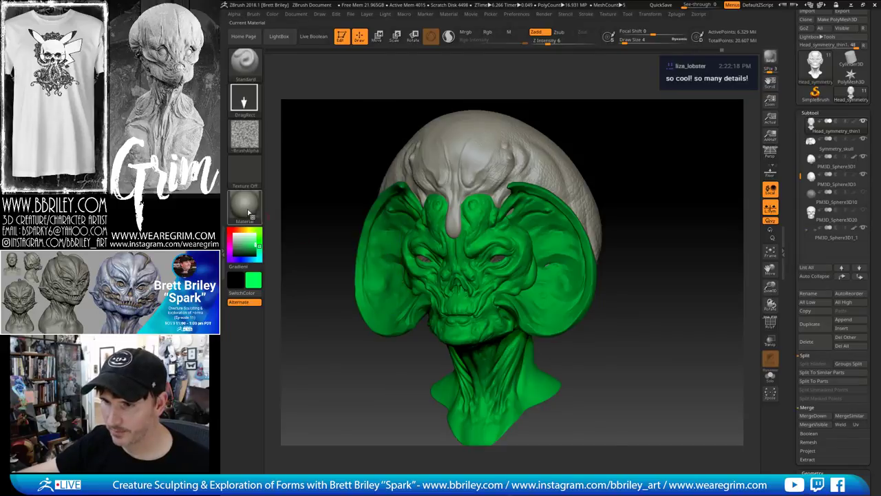
Try a pale blue zbro material and the MatCap Sculpy material on the creature head
{"action": "left_click", "coordinate": [250, 213]}
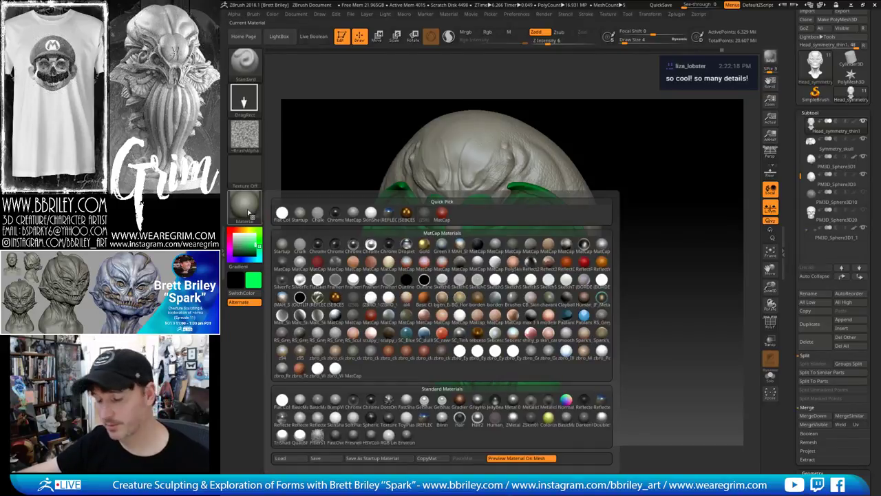
{"action": "left_click", "coordinate": [245, 206]}
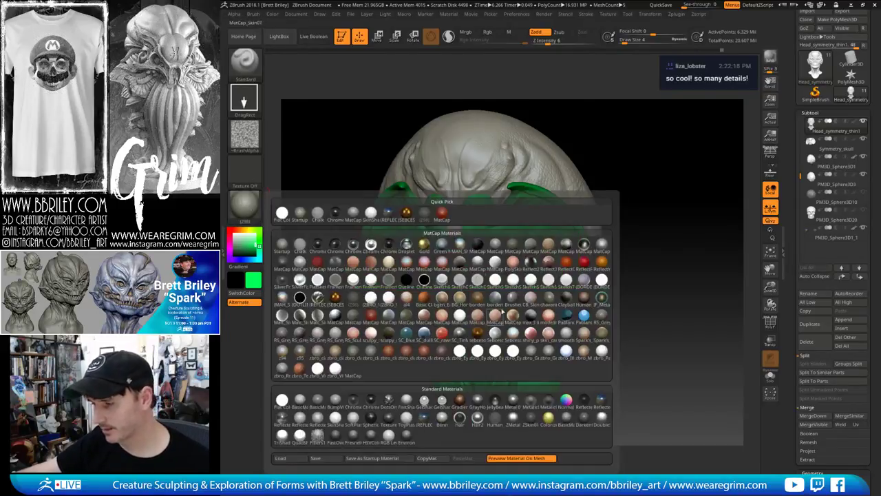
{"action": "left_click", "coordinate": [566, 351]}
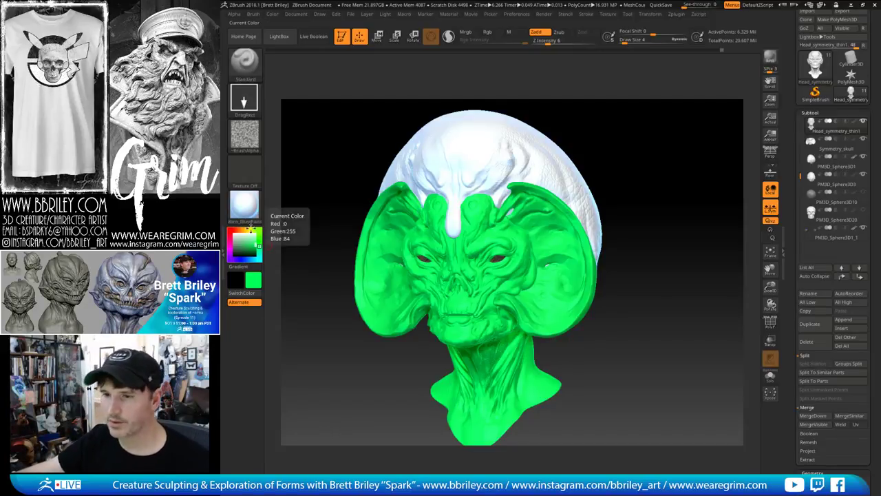
{"action": "left_click", "coordinate": [245, 206]}
{"action": "left_click", "coordinate": [352, 262]}
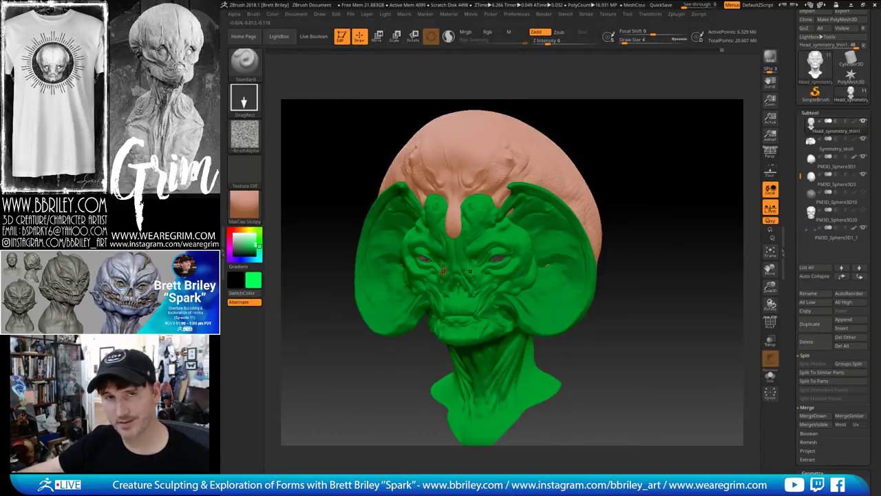
Try the MatCap Skin06 material and a pale subsurface skin material on the creature head
{"action": "left_click", "coordinate": [244, 203]}
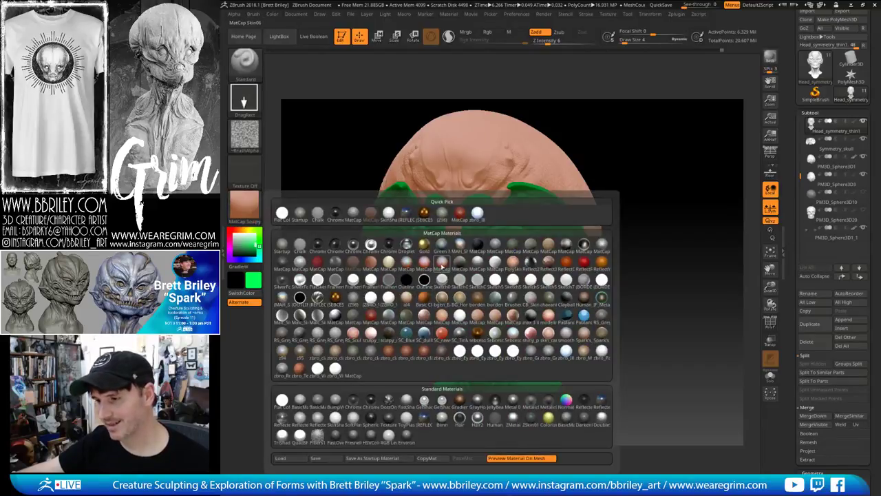
{"action": "left_click", "coordinate": [441, 264]}
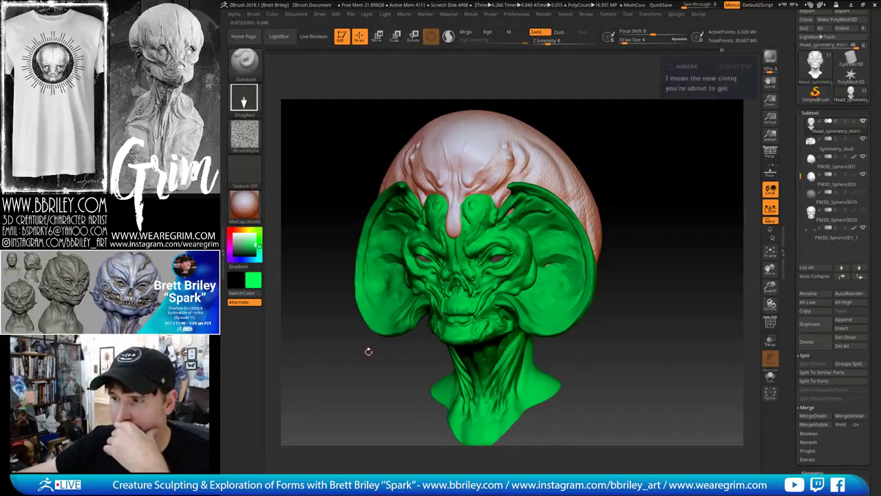
{"action": "left_click", "coordinate": [249, 212]}
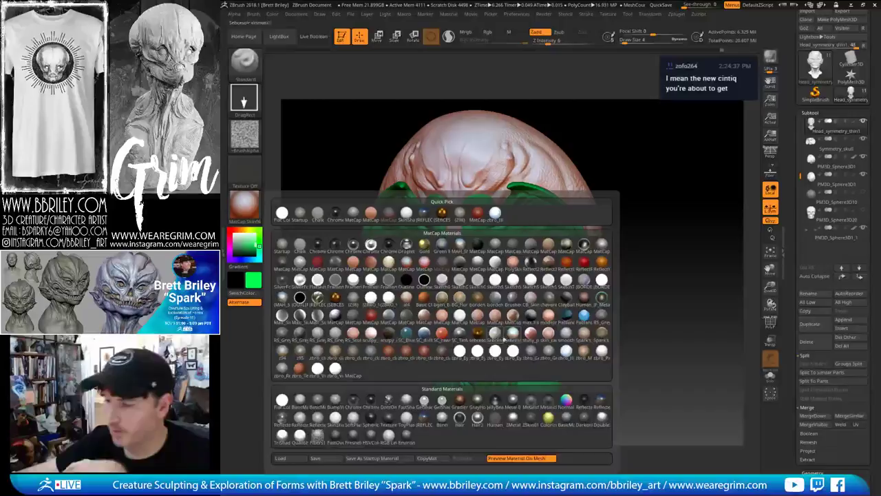
{"action": "left_click", "coordinate": [566, 351]}
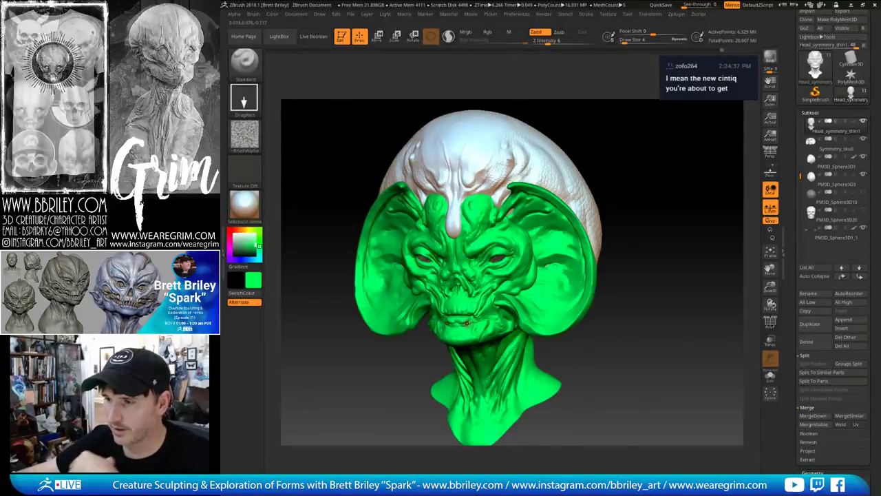
Compare the remaining skin materials and apply the standard SkinShade4 material to the sculpt
{"action": "left_click", "coordinate": [253, 204]}
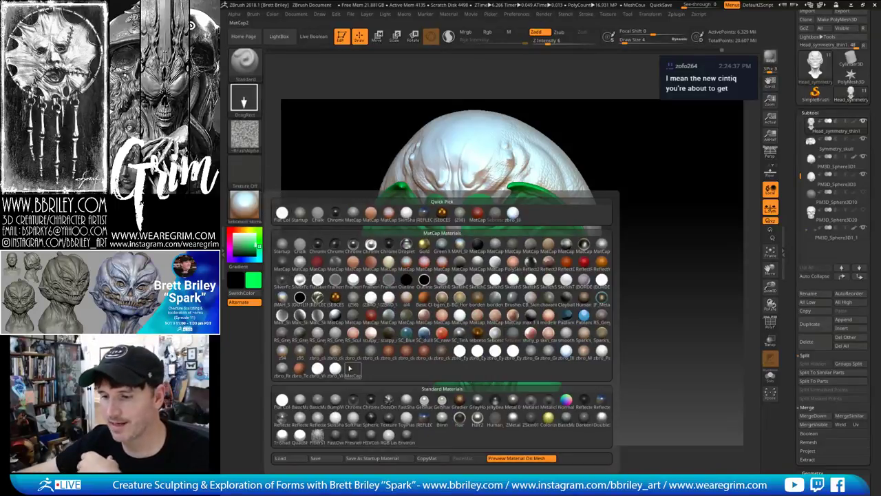
{"action": "mouse_move", "coordinate": [337, 372]}
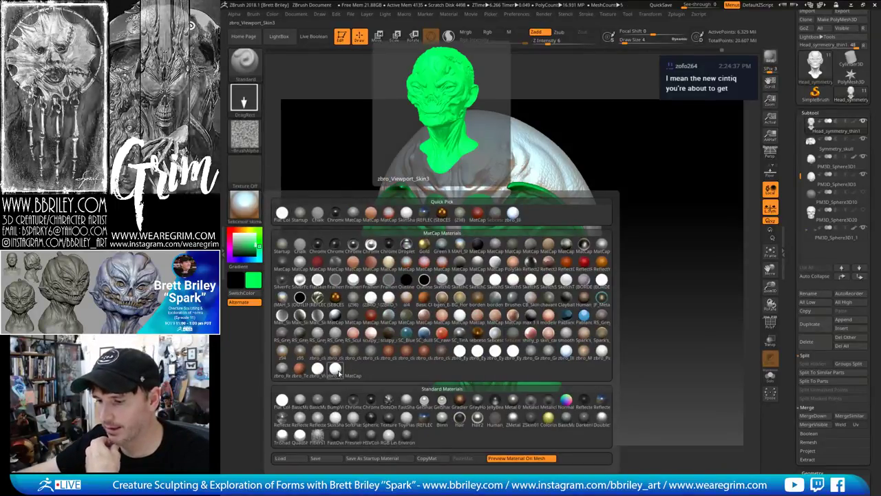
{"action": "left_click", "coordinate": [336, 418]}
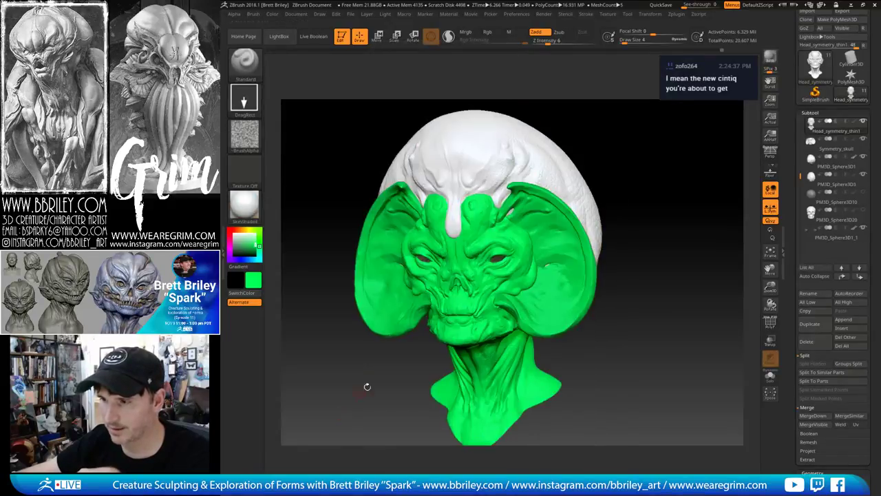
Apply the pale blue zbro material and set the current colour to a muted dark green (Red 62, Green 99, Blue 79)
{"action": "left_click", "coordinate": [260, 209]}
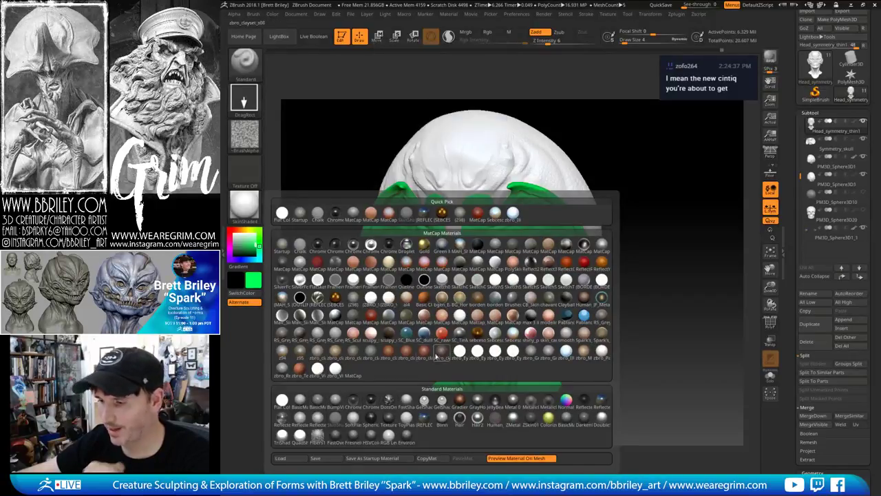
{"action": "left_click", "coordinate": [566, 353]}
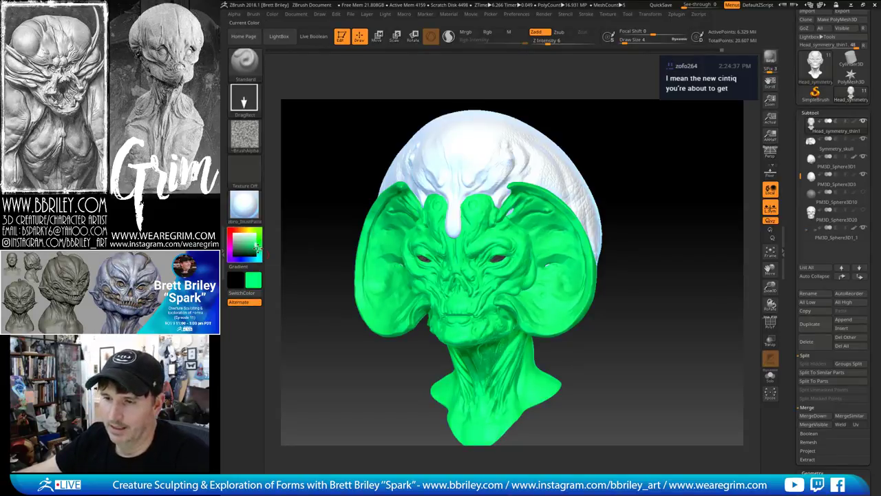
{"action": "left_click", "coordinate": [249, 243]}
{"action": "left_click", "coordinate": [249, 245]}
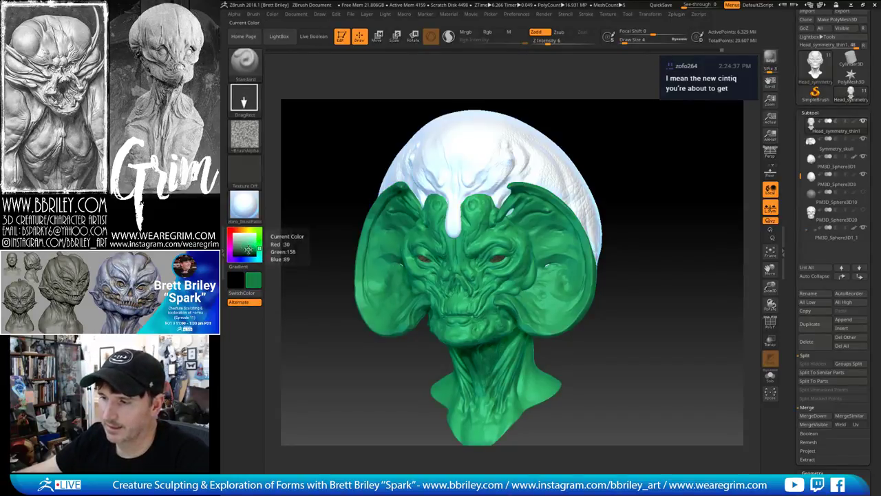
{"action": "left_click", "coordinate": [248, 250]}
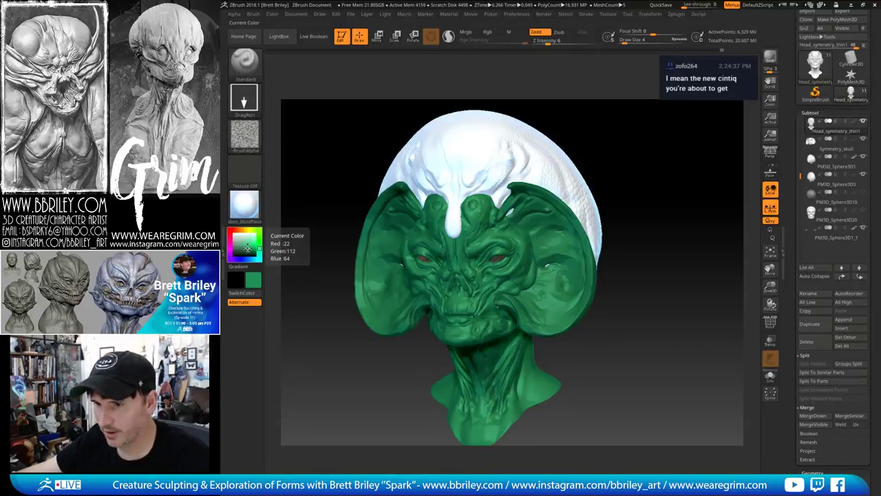
{"action": "left_click", "coordinate": [247, 248]}
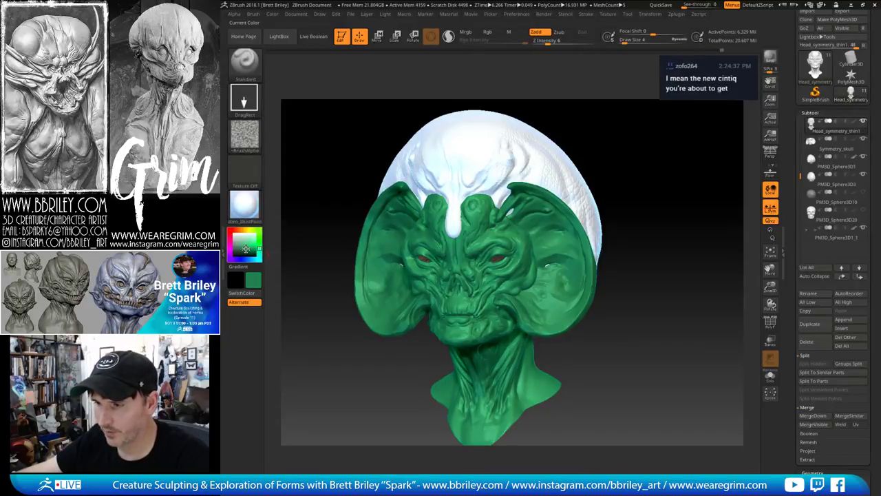
{"action": "left_click", "coordinate": [245, 249]}
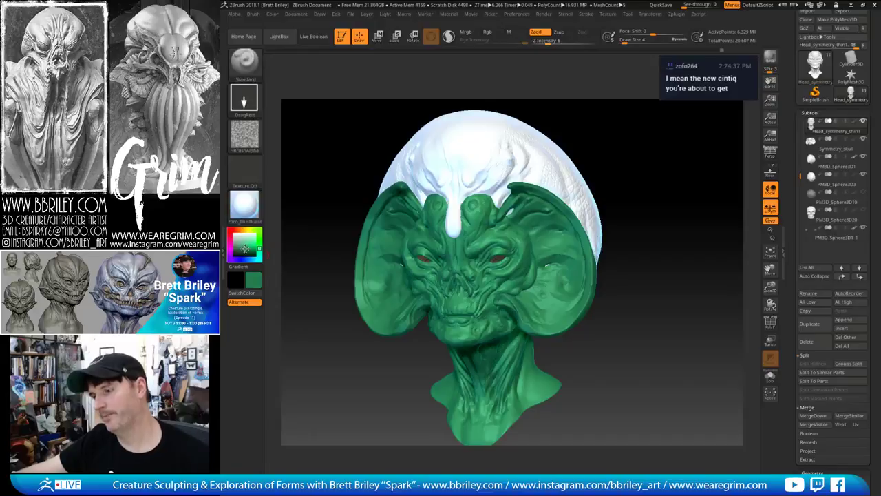
{"action": "left_click", "coordinate": [242, 248]}
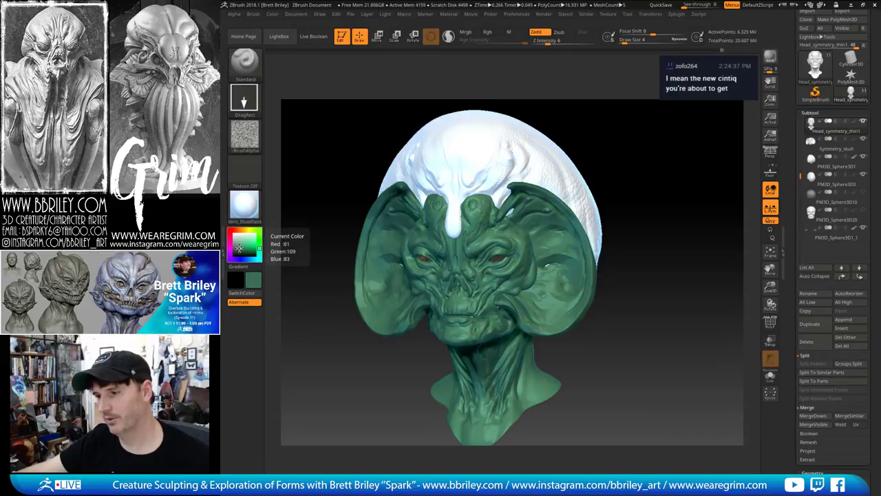
{"action": "left_click", "coordinate": [240, 247]}
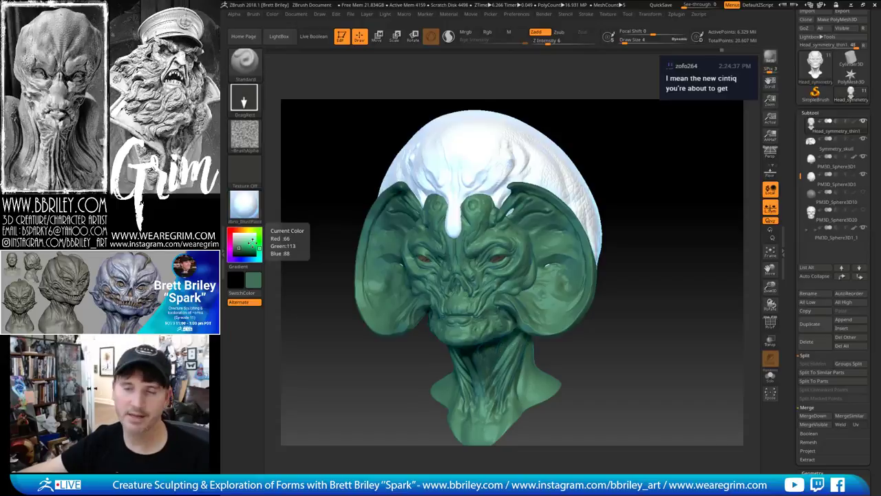
{"action": "left_click", "coordinate": [238, 248]}
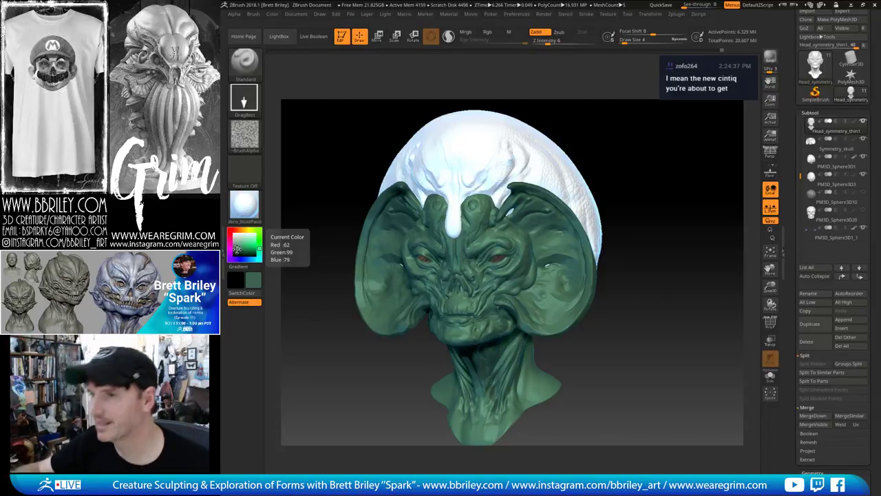
Enable Rgb at intensity 100 and fill the Head_symmetry_thin1 subtool with the muted green
{"action": "mouse_move", "coordinate": [641, 165]}
{"action": "left_mouse_down"}
{"action": "mouse_move", "coordinate": [661, 157]}
{"action": "mouse_move", "coordinate": [647, 173]}
{"action": "mouse_move", "coordinate": [653, 166]}
{"action": "left_mouse_up"}
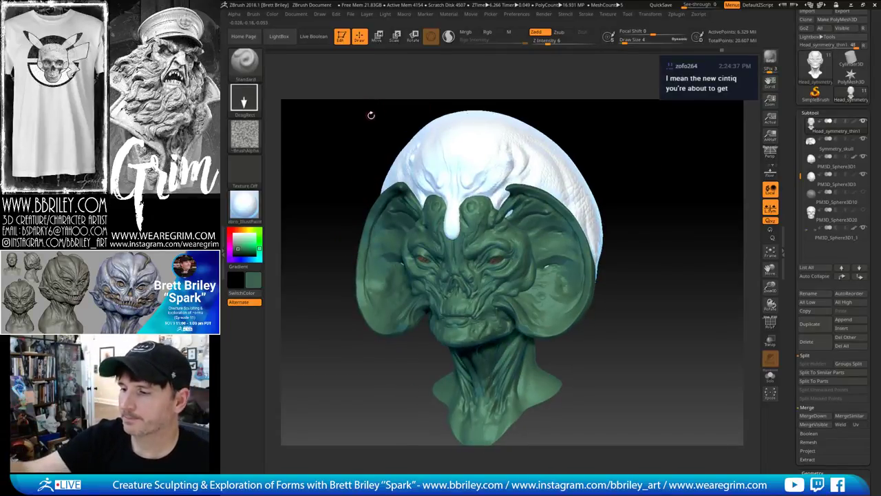
{"action": "left_click", "coordinate": [490, 32]}
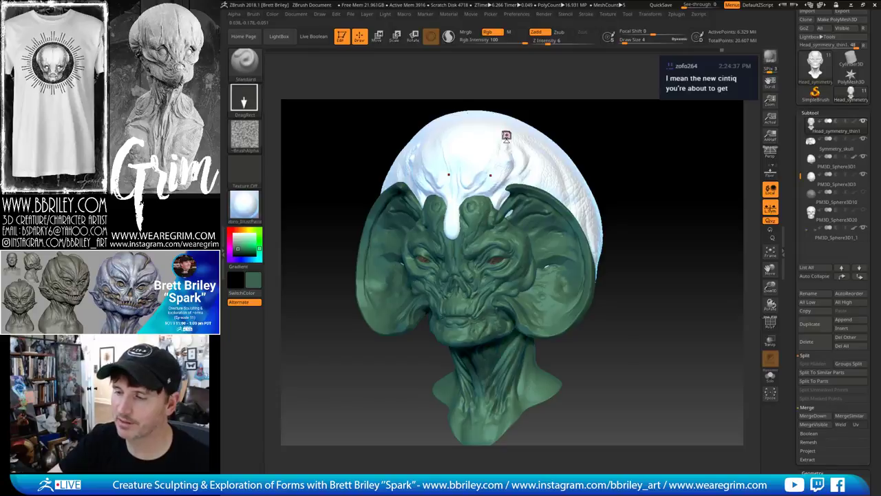
{"action": "left_click_drag", "start_coordinate": [640, 167], "coordinate": [635, 180], "text": "alt"}
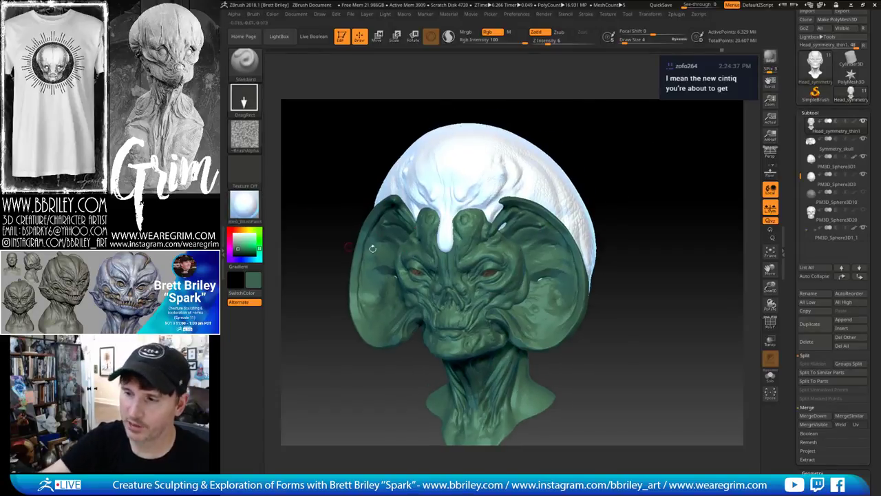
{"action": "left_click", "coordinate": [271, 14]}
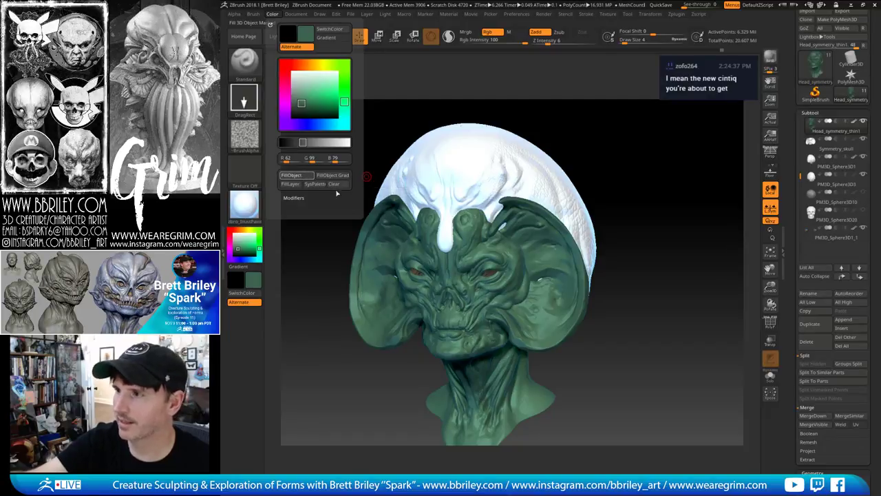
Make the white cranium subtool PM3D_Sphere1 active and fill it with the same muted green
{"action": "left_click", "coordinate": [559, 193], "text": "alt"}
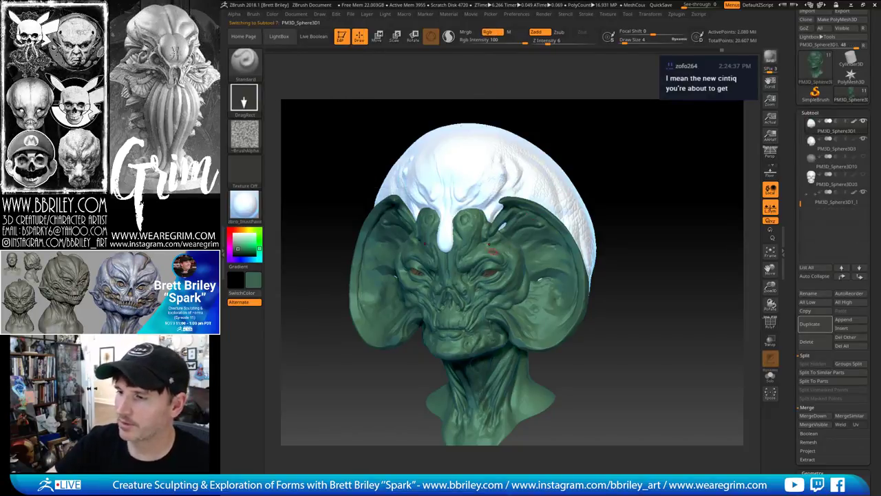
{"action": "left_click", "coordinate": [272, 14]}
{"action": "left_click", "coordinate": [296, 175]}
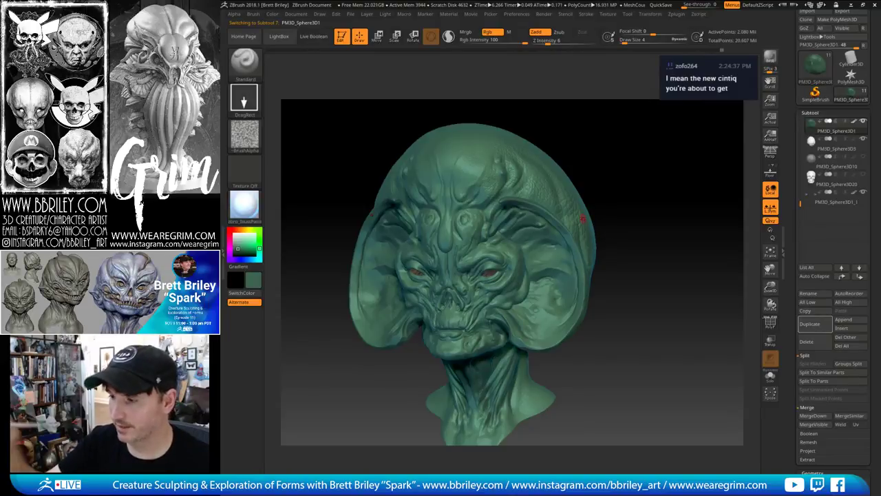
Fill the Symmetry_skull subtool with only a beige MatCap skin material, and set the current colour to white
{"action": "left_click", "coordinate": [562, 256], "text": "alt"}
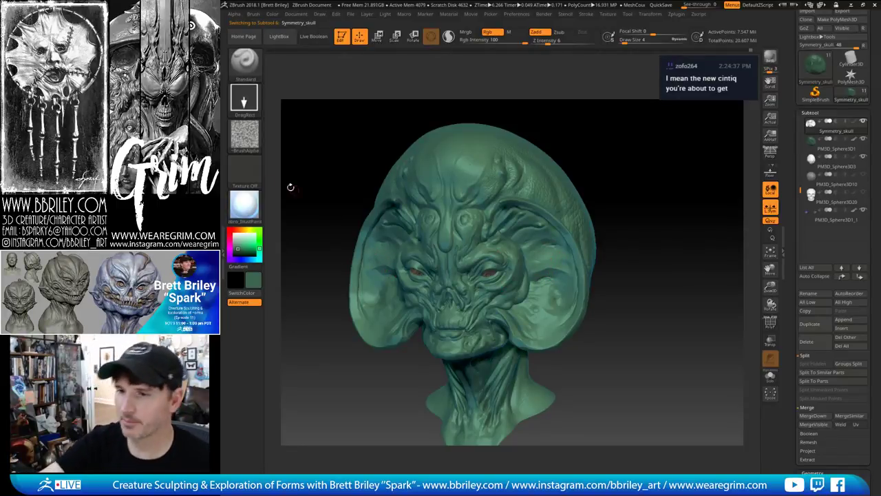
{"action": "left_click", "coordinate": [251, 208]}
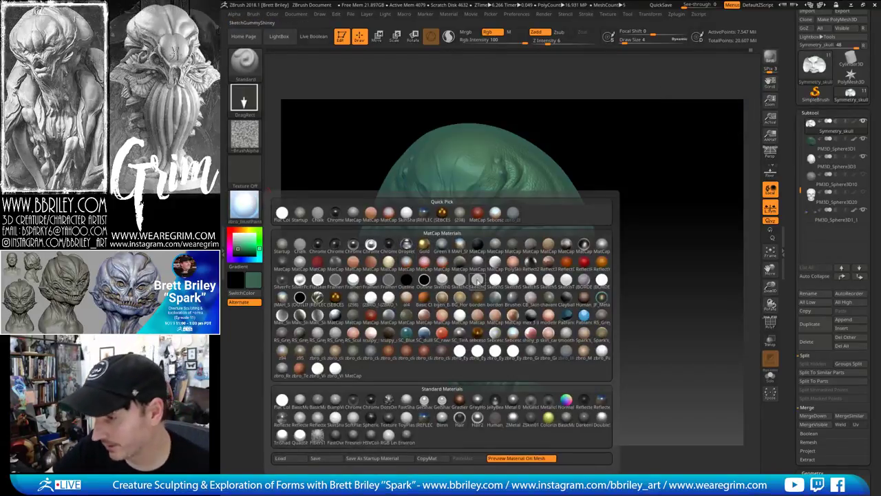
{"action": "left_click", "coordinate": [413, 299]}
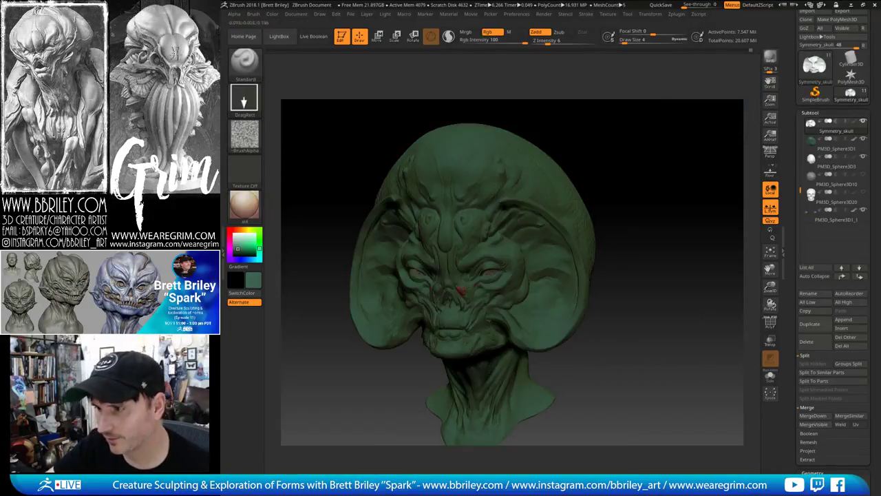
{"action": "left_click", "coordinate": [509, 33]}
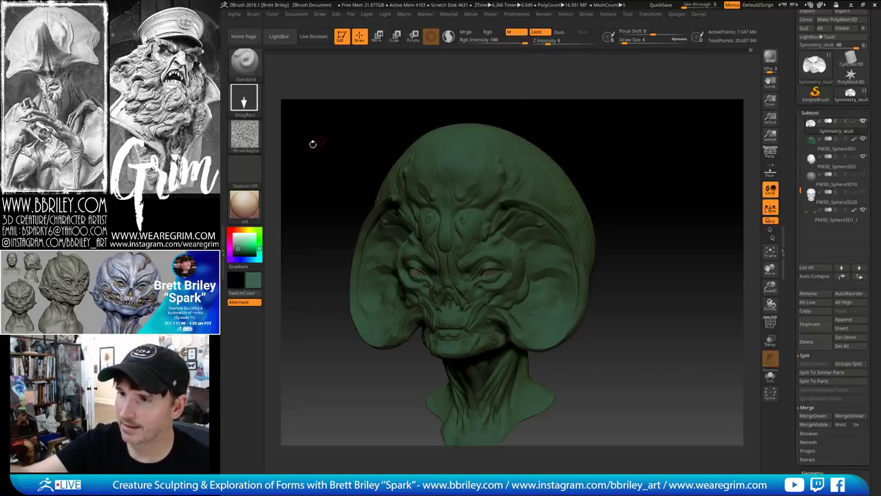
{"action": "left_click", "coordinate": [273, 13]}
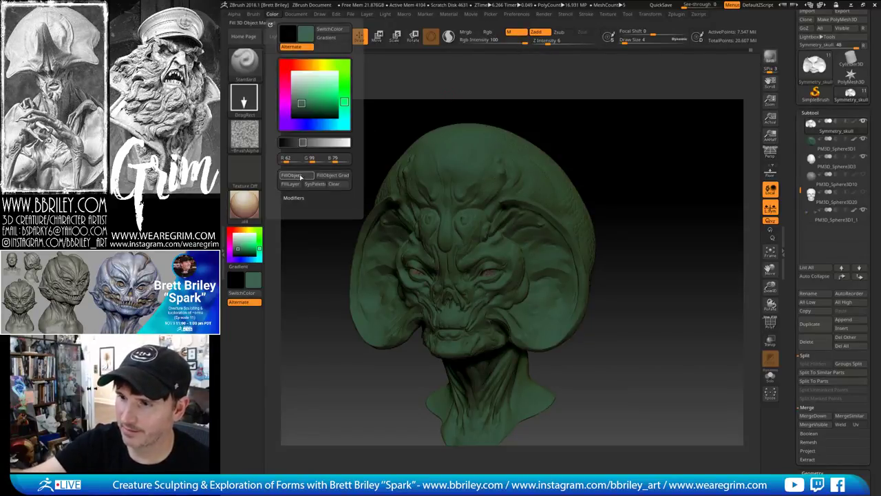
{"action": "left_click_drag", "start_coordinate": [240, 236], "coordinate": [234, 224]}
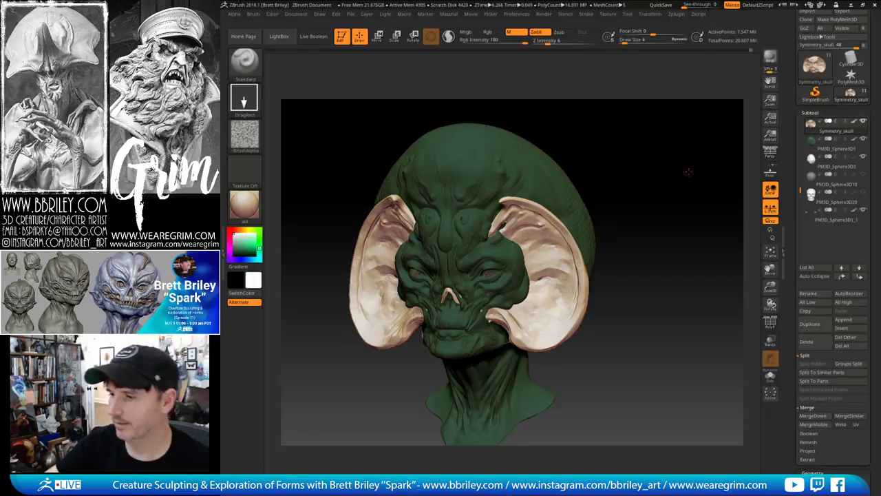
{"action": "left_click_drag", "start_coordinate": [688, 172], "coordinate": [682, 181]}
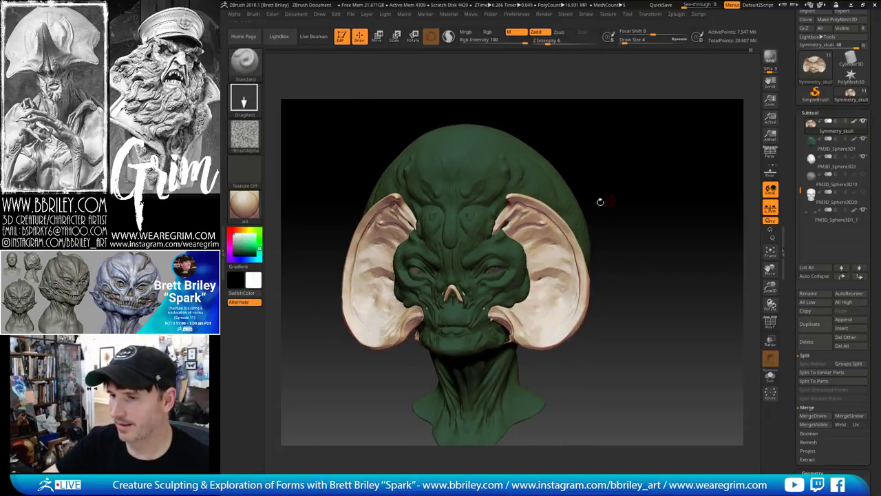
Switch the active material back to the pale blue zbro one and review the head from the front
{"action": "left_click", "coordinate": [244, 203]}
{"action": "left_click", "coordinate": [459, 282]}
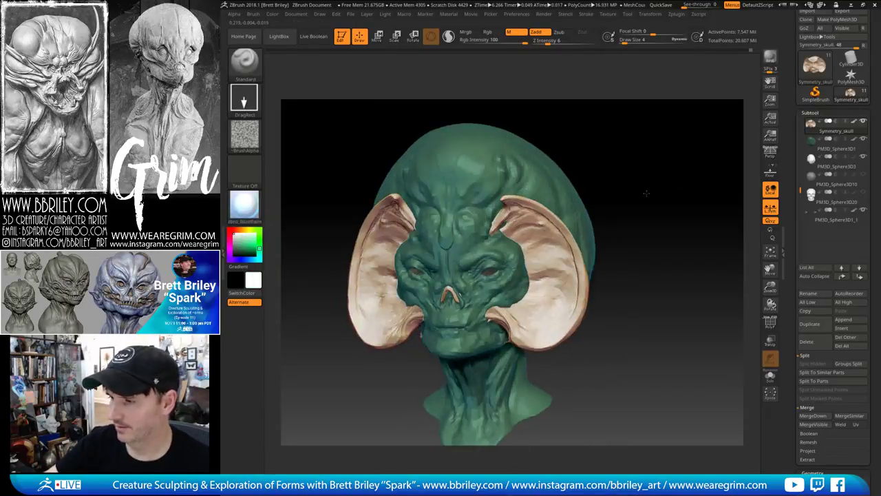
{"action": "left_click_drag", "start_coordinate": [646, 194], "coordinate": [659, 191]}
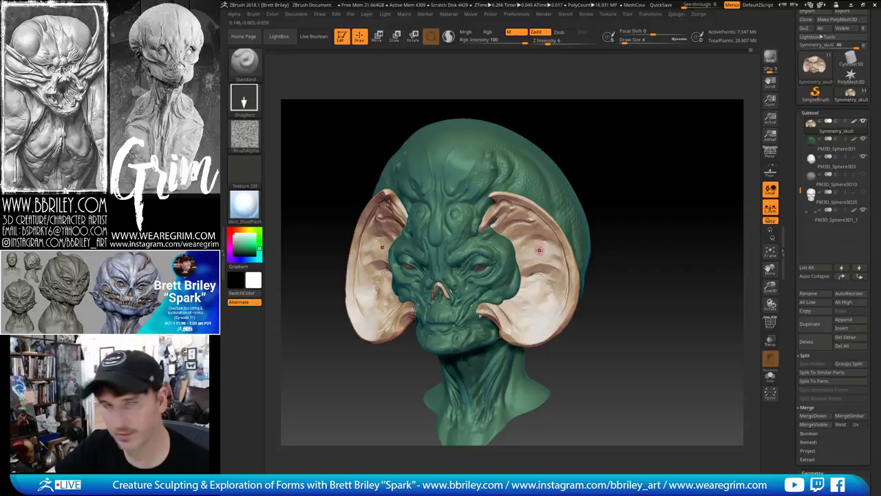
{"action": "left_click_drag", "start_coordinate": [609, 186], "coordinate": [619, 165], "text": "shift"}
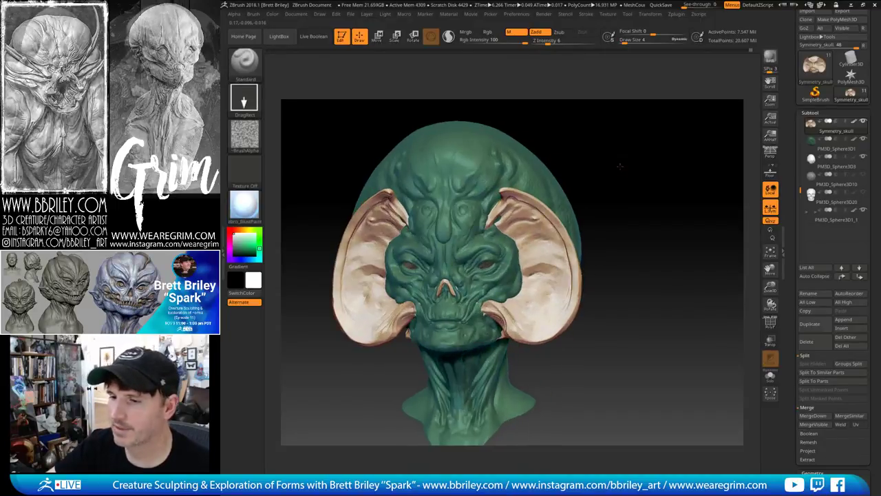
Set the Standard brush to paint colour only, with Rgb on, Zadd off and Rgb Intensity at 46
{"action": "left_click", "coordinate": [488, 31]}
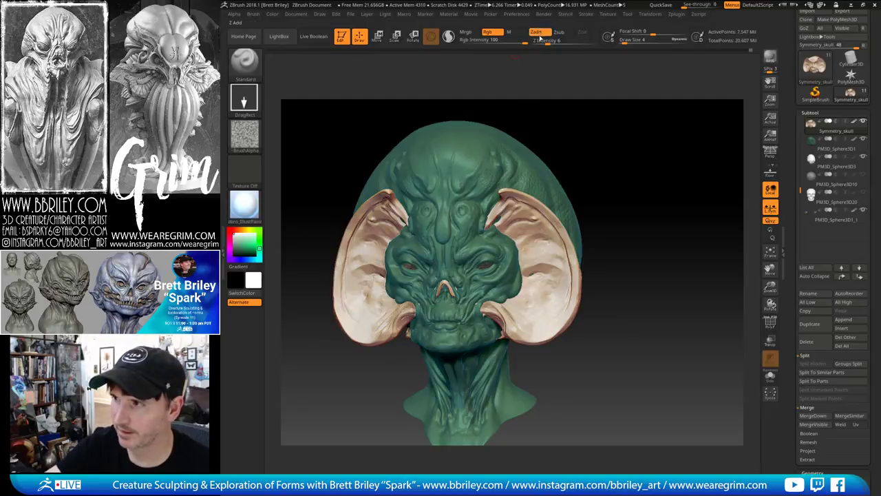
{"action": "left_click", "coordinate": [539, 36]}
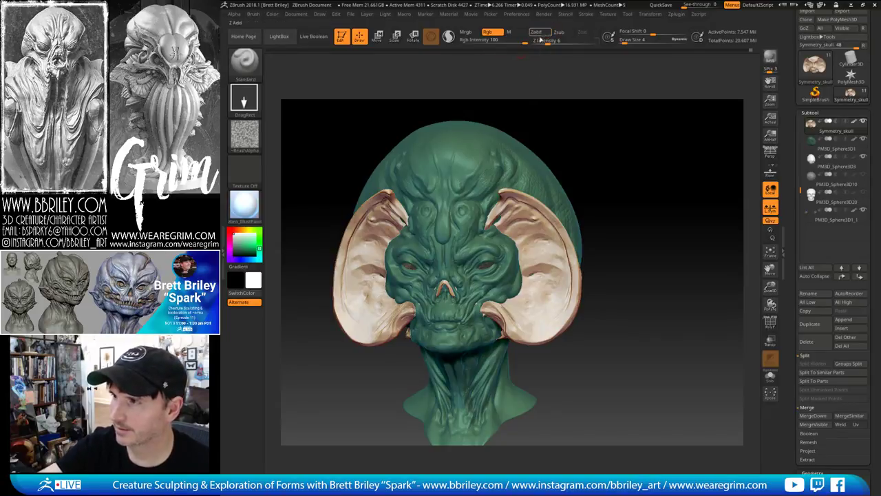
{"action": "left_click_drag", "start_coordinate": [525, 41], "coordinate": [504, 44]}
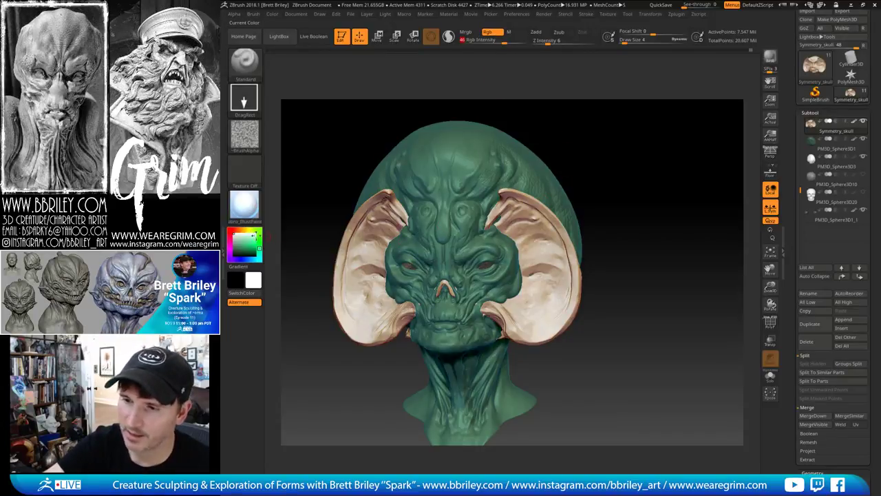
Sample colours from the sculpt, and set the current colour to a dusty brown (Red 154, Green 116, Blue 97)
{"action": "left_click", "coordinate": [231, 230]}
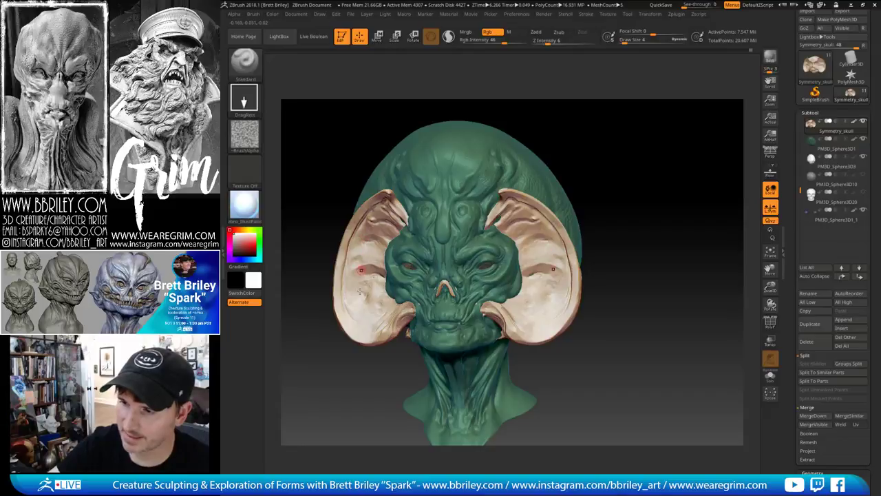
{"action": "key", "text": "c"}
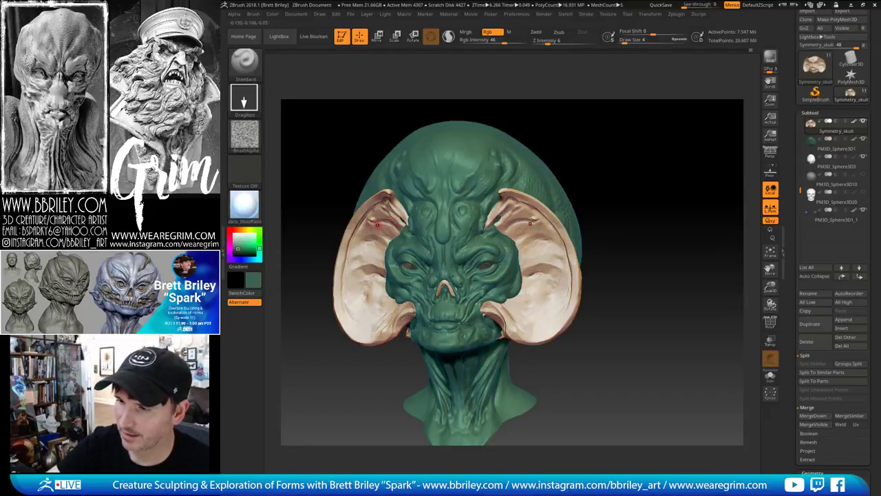
{"action": "key", "text": "c"}
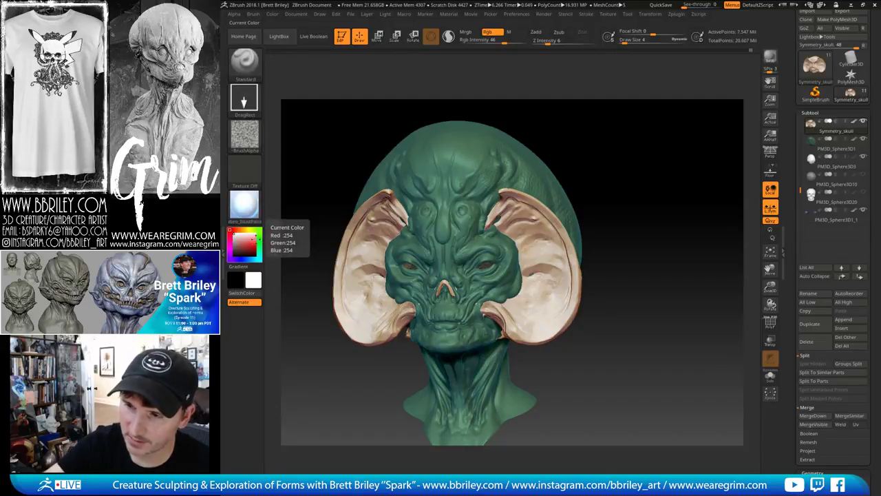
{"action": "left_click_drag", "start_coordinate": [245, 230], "coordinate": [238, 242]}
{"action": "left_click", "coordinate": [237, 240]}
{"action": "left_click", "coordinate": [238, 230]}
{"action": "left_click", "coordinate": [238, 240]}
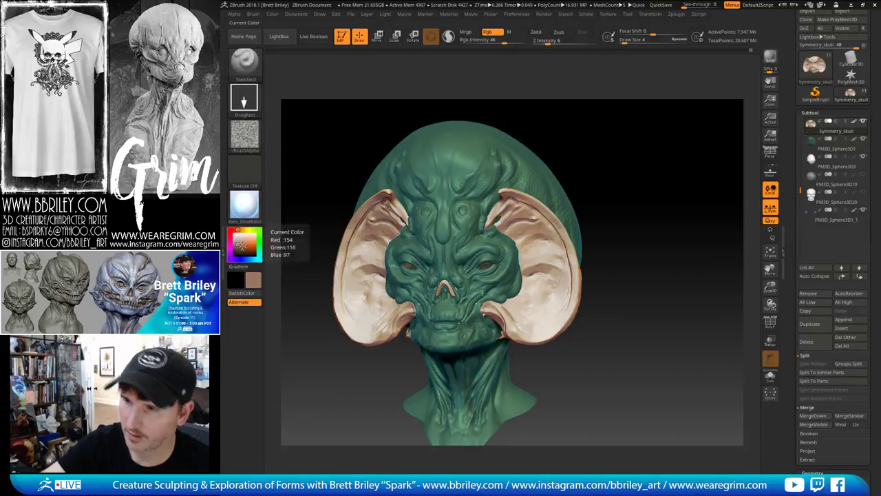
Texture the inner surfaces and rims of both ears with more dusty brown alpha strokes
{"action": "left_click_drag", "start_coordinate": [367, 257], "coordinate": [384, 281]}
{"action": "right_click_drag", "start_coordinate": [494, 300], "coordinate": [490, 311]}
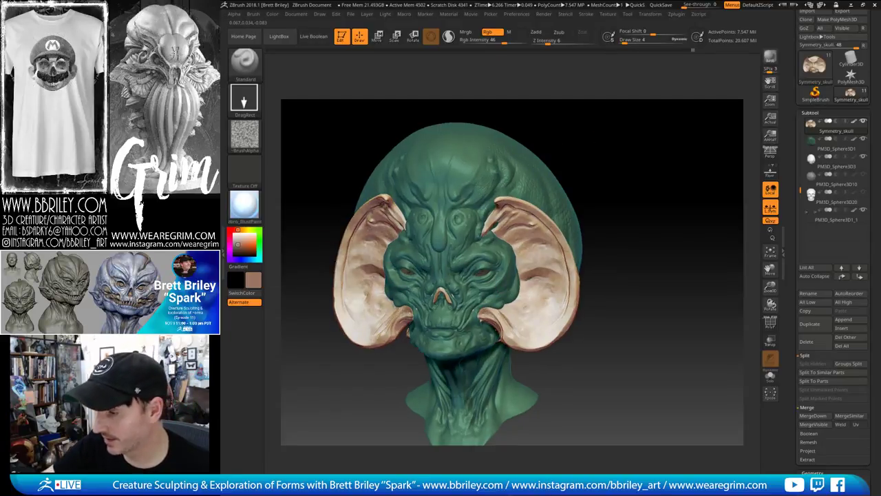
{"action": "mouse_move", "coordinate": [518, 348]}
{"action": "left_mouse_down"}
{"action": "mouse_move", "coordinate": [511, 338]}
{"action": "mouse_move", "coordinate": [533, 347]}
{"action": "mouse_move", "coordinate": [530, 342]}
{"action": "left_mouse_up"}
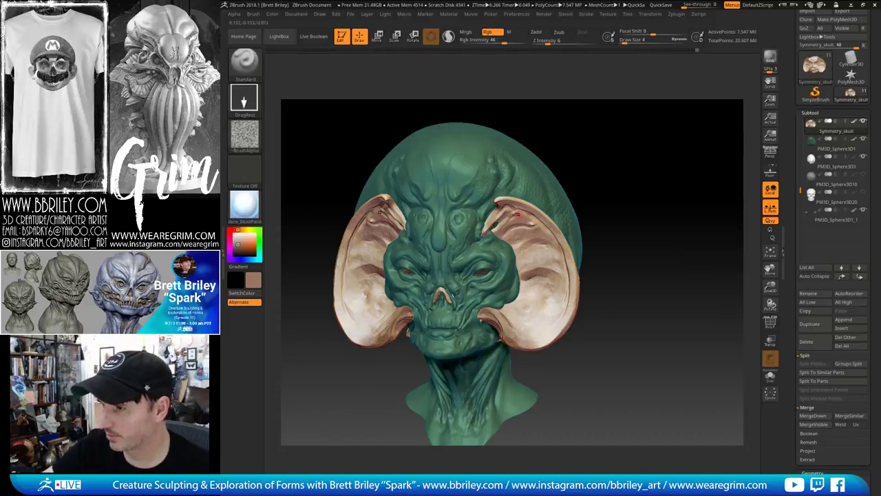
{"action": "mouse_move", "coordinate": [570, 149]}
{"action": "left_mouse_down"}
{"action": "mouse_move", "coordinate": [511, 207]}
{"action": "mouse_move", "coordinate": [534, 222]}
{"action": "left_mouse_up"}
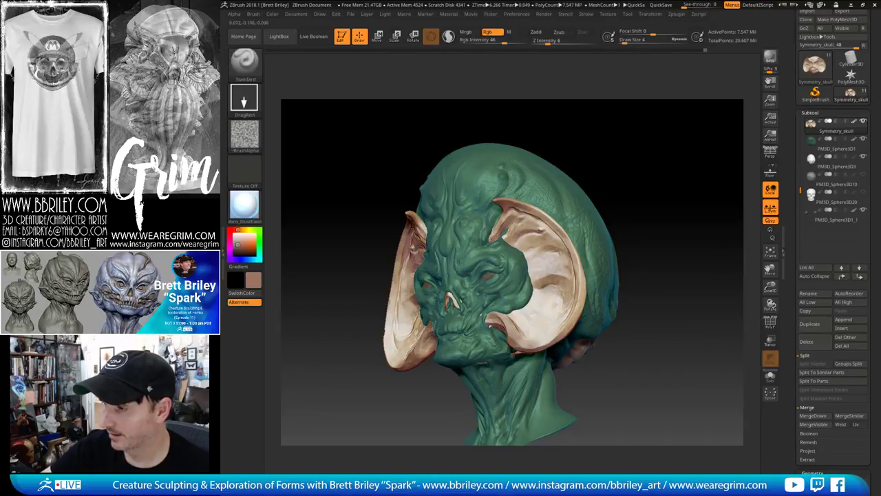
{"action": "left_click_drag", "start_coordinate": [544, 137], "coordinate": [587, 133]}
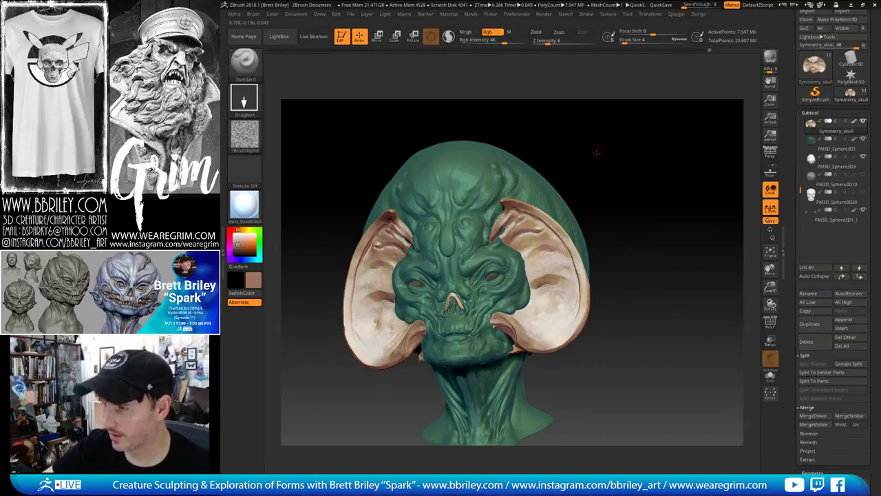
{"action": "left_click_drag", "start_coordinate": [596, 152], "coordinate": [586, 156]}
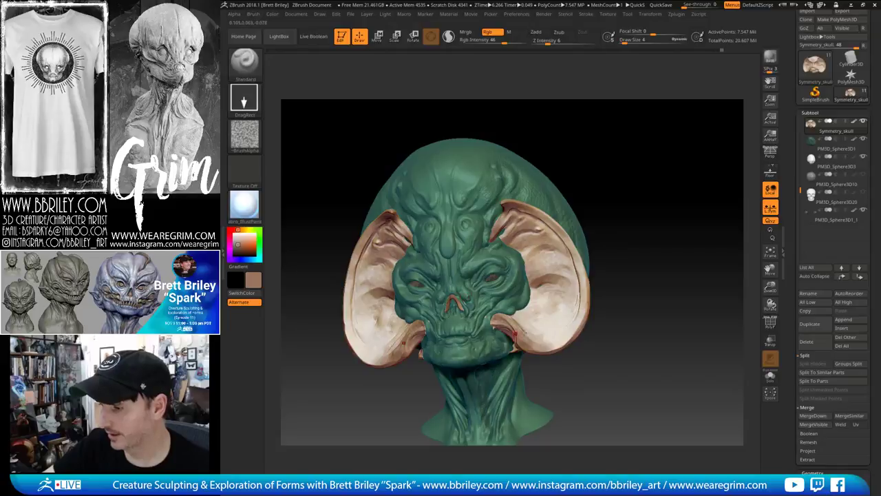
{"action": "left_click_drag", "start_coordinate": [644, 204], "coordinate": [620, 158]}
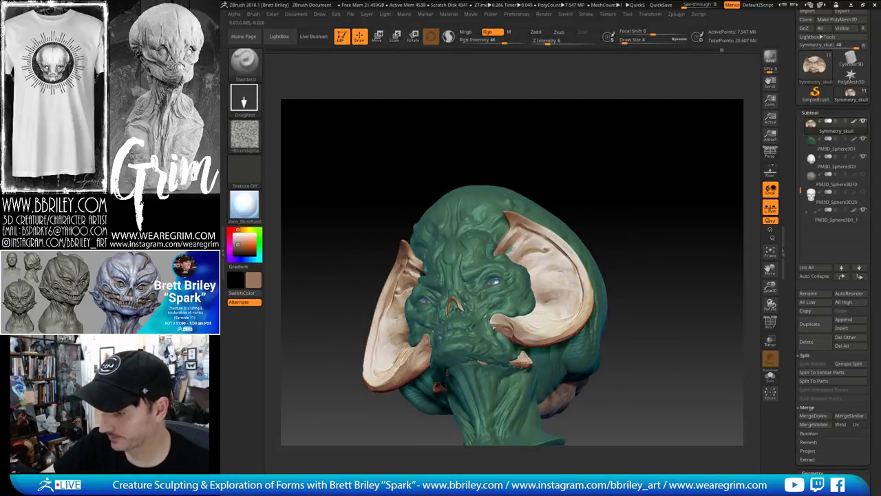
{"action": "key", "text": "b"}
{"action": "key", "text": "m"}
{"action": "key", "text": "v"}
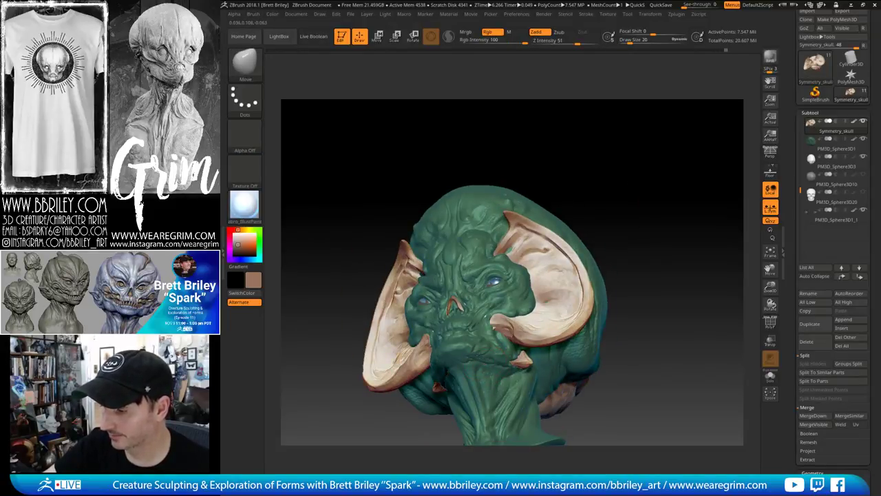
{"action": "key", "text": "b"}
{"action": "key", "text": "s"}
{"action": "key", "text": "t"}
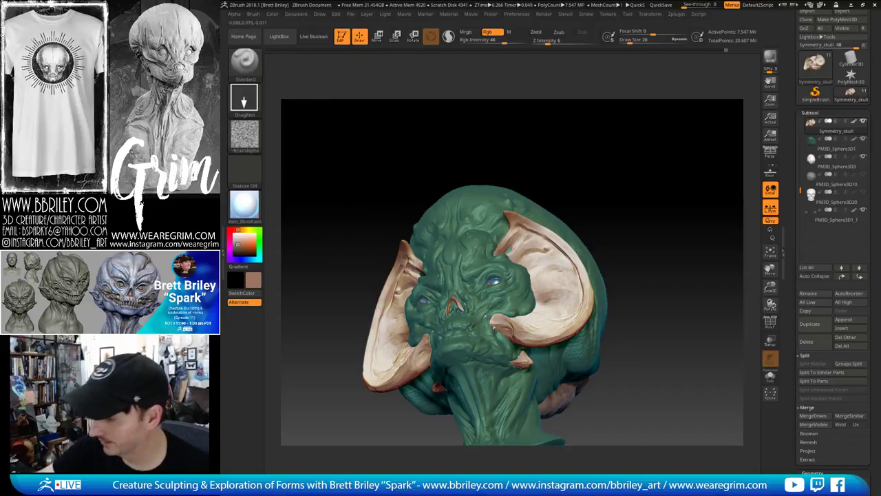
Reshape the lower inner ear tips beside the jaw using the Move brush at draw size 8, and return to the Standard brush
{"action": "left_click_drag", "start_coordinate": [623, 207], "coordinate": [635, 252]}
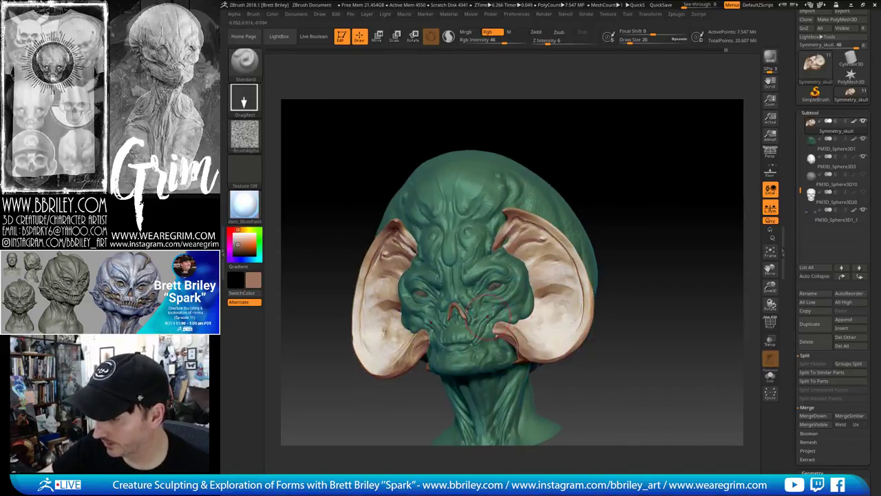
{"action": "key", "text": "b"}
{"action": "key", "text": "m"}
{"action": "key", "text": "v"}
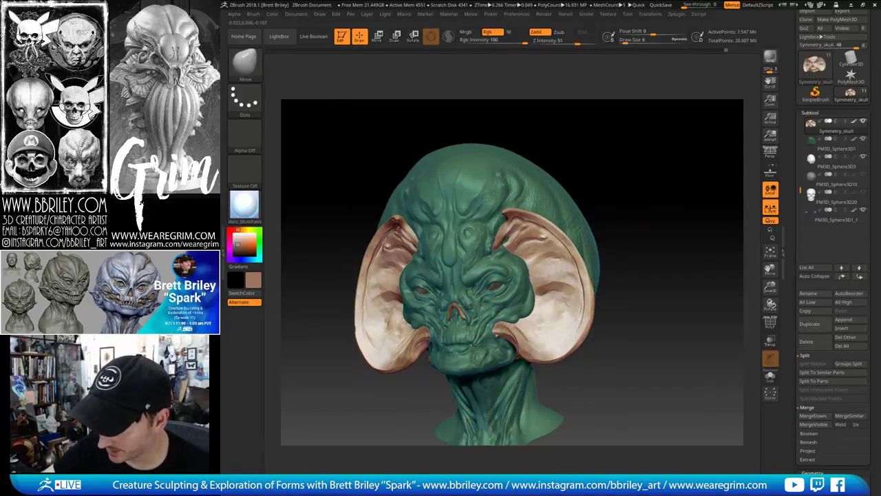
{"action": "key", "text": "]"}
{"action": "left_click_drag", "start_coordinate": [493, 321], "coordinate": [486, 324]}
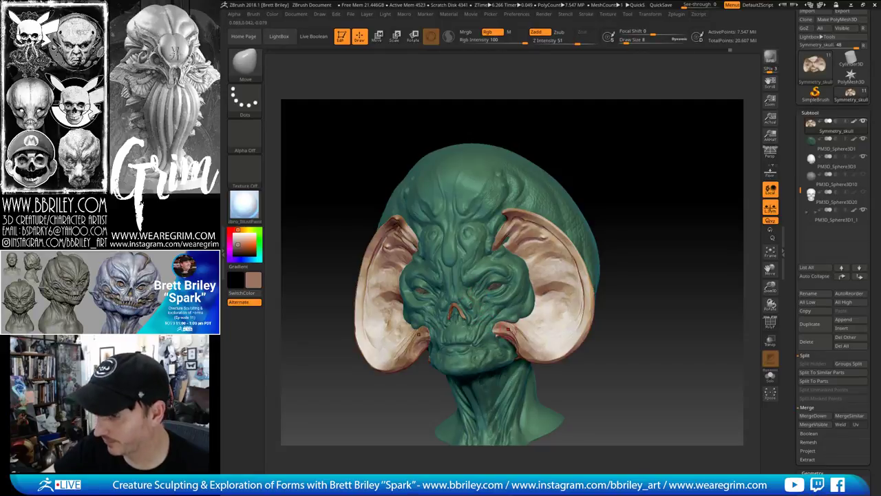
{"action": "key", "text": "b"}
{"action": "key", "text": "s"}
{"action": "key", "text": "t"}
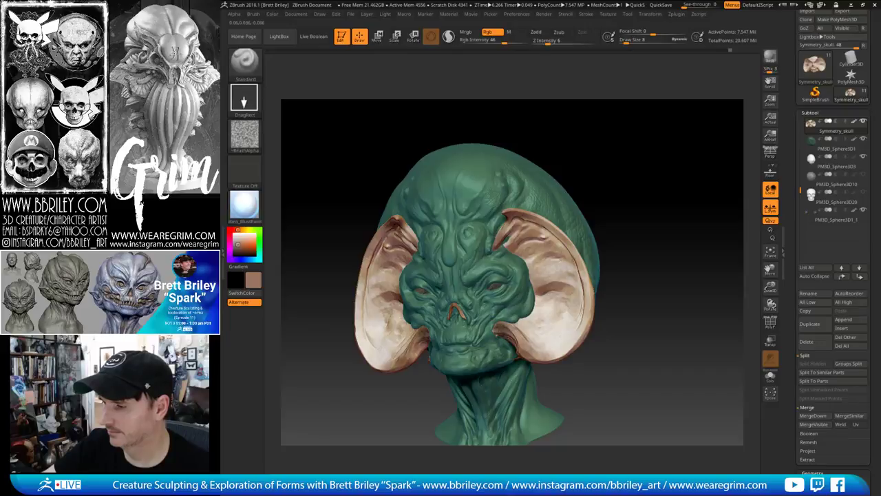
Check the head from the front and side, and save the project
{"action": "mouse_move", "coordinate": [606, 201]}
{"action": "left_mouse_down"}
{"action": "mouse_move", "coordinate": [644, 192]}
{"action": "mouse_move", "coordinate": [624, 197]}
{"action": "left_mouse_up"}
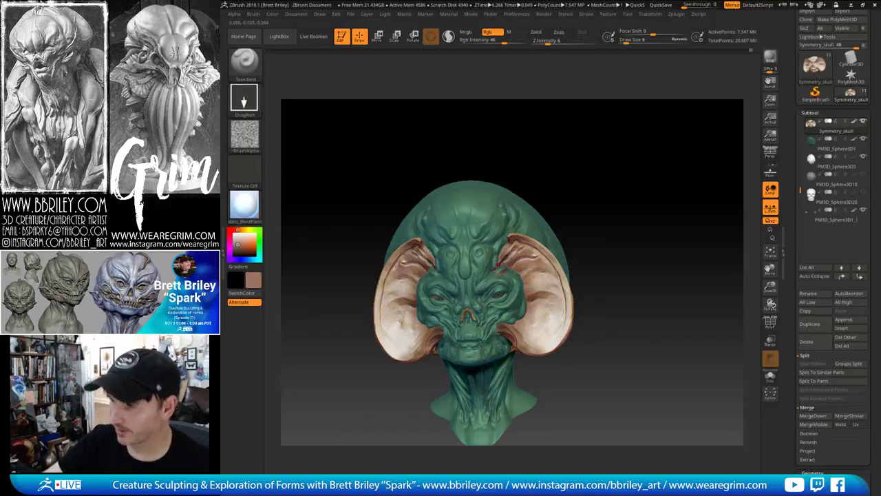
{"action": "mouse_move", "coordinate": [616, 223]}
{"action": "left_mouse_down"}
{"action": "mouse_move", "coordinate": [590, 214]}
{"action": "mouse_move", "coordinate": [561, 221]}
{"action": "left_mouse_up"}
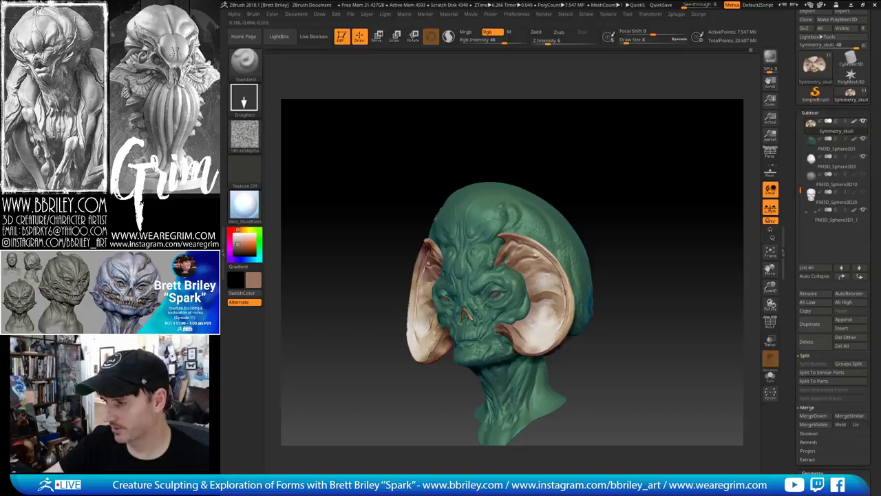
{"action": "key", "text": "ctrl+s"}
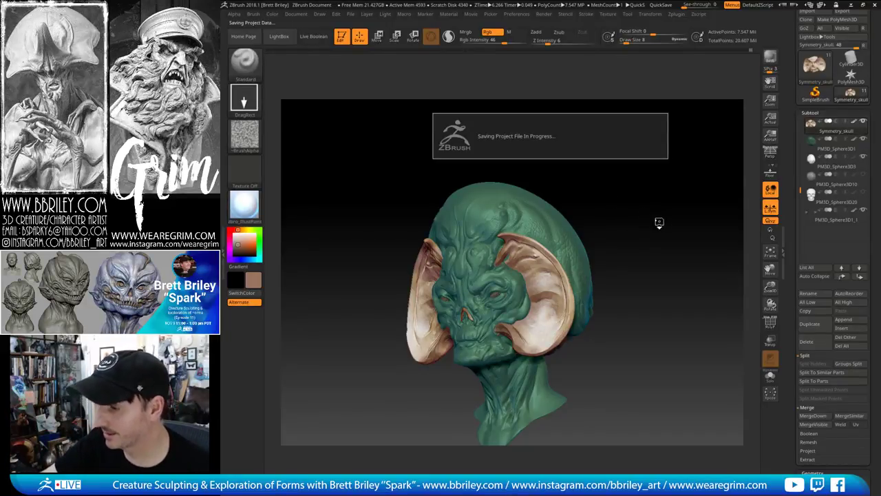
Select the eyeball subtool and fill it with only the ToyPlastic material, using the M channel
{"action": "right_click_drag", "start_coordinate": [564, 311], "coordinate": [543, 324]}
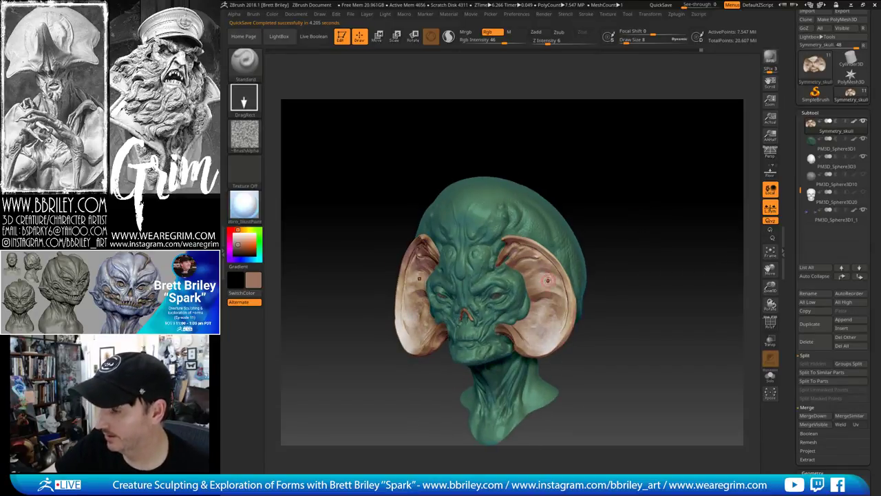
{"action": "mouse_move", "coordinate": [634, 221]}
{"action": "left_mouse_down"}
{"action": "mouse_move", "coordinate": [630, 208]}
{"action": "mouse_move", "coordinate": [618, 223]}
{"action": "left_mouse_up"}
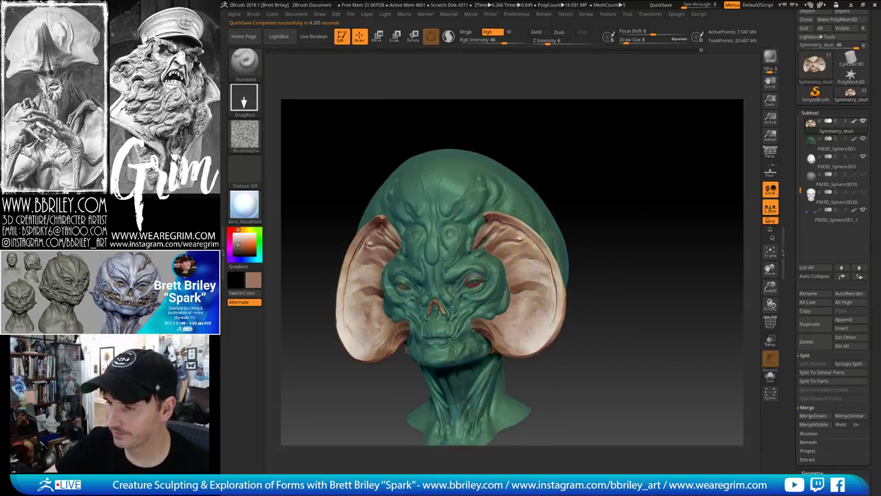
{"action": "left_click", "coordinate": [473, 281], "text": "alt"}
{"action": "left_click_drag", "start_coordinate": [601, 185], "coordinate": [610, 189]}
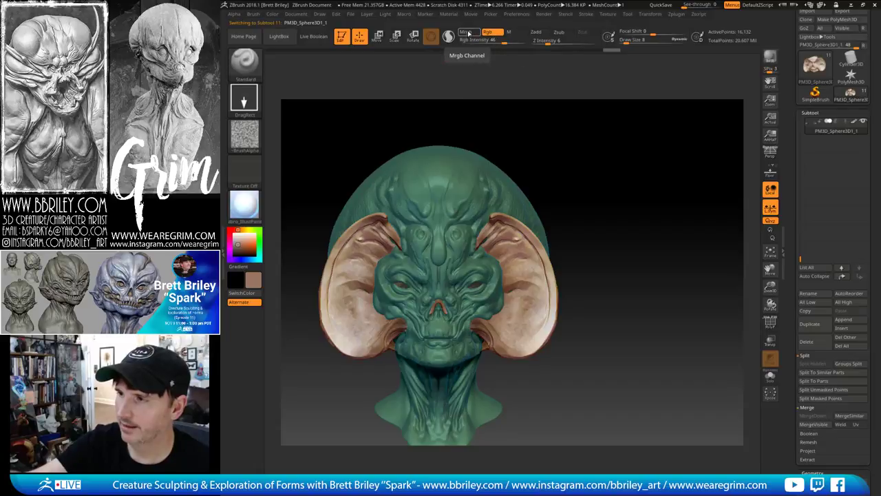
{"action": "left_click", "coordinate": [511, 33]}
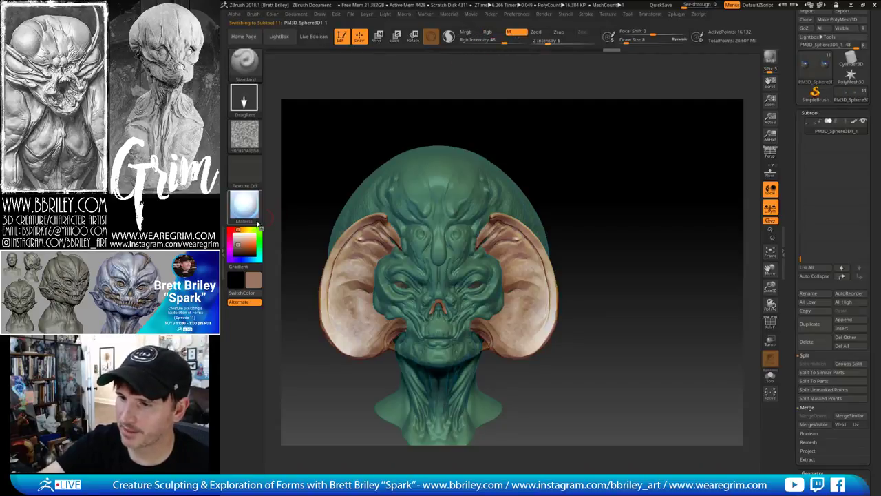
{"action": "left_click", "coordinate": [244, 204]}
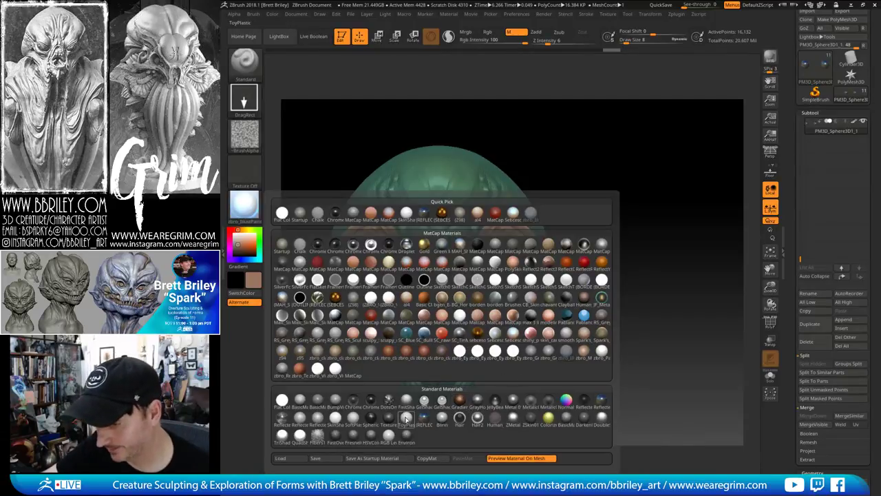
{"action": "left_click", "coordinate": [406, 418]}
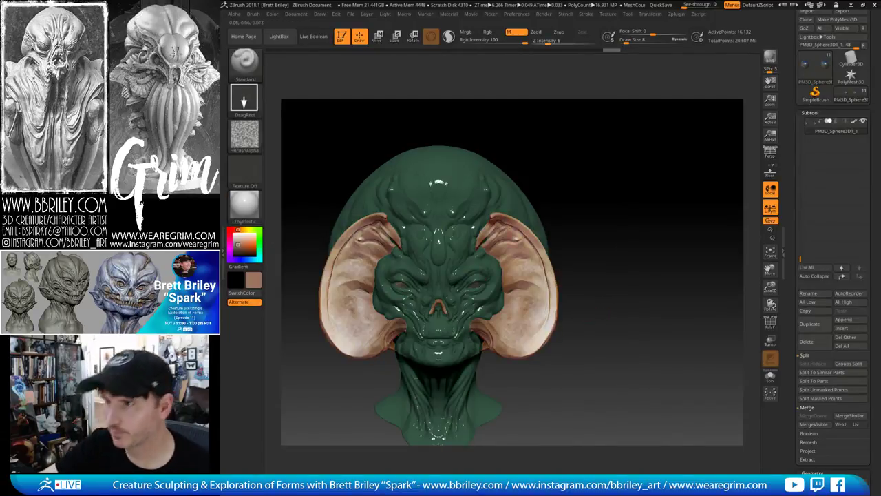
{"action": "left_click", "coordinate": [319, 13]}
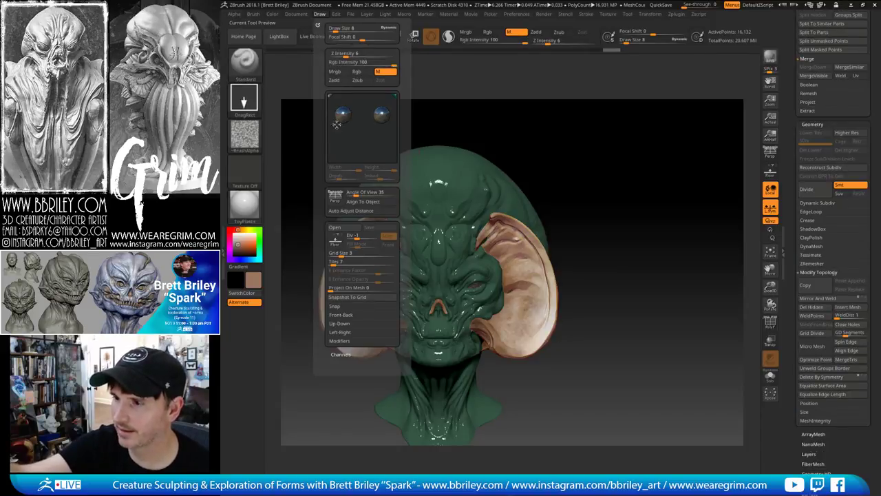
{"action": "mouse_move", "coordinate": [274, 14]}
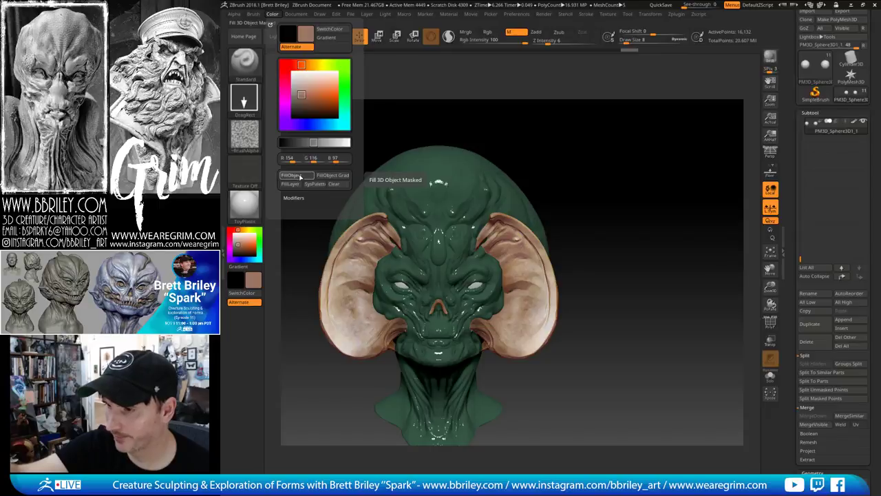
{"action": "left_click", "coordinate": [300, 177]}
Try to stamp brown irises onto the eyeballs with Alpha 26, using the Standard brush with Rgb only at intensity 100
{"action": "left_click_drag", "start_coordinate": [619, 165], "coordinate": [637, 214]}
{"action": "left_click_drag", "start_coordinate": [640, 166], "coordinate": [602, 193]}
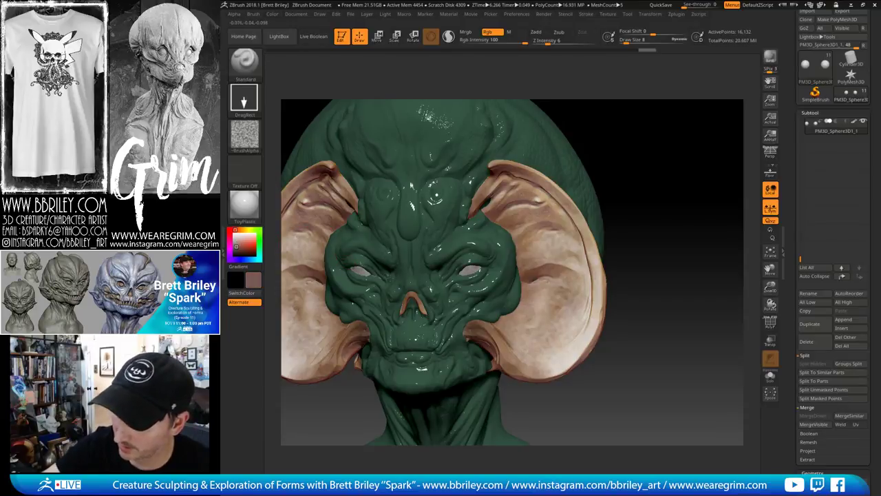
{"action": "left_click", "coordinate": [244, 134]}
{"action": "left_click", "coordinate": [364, 212]}
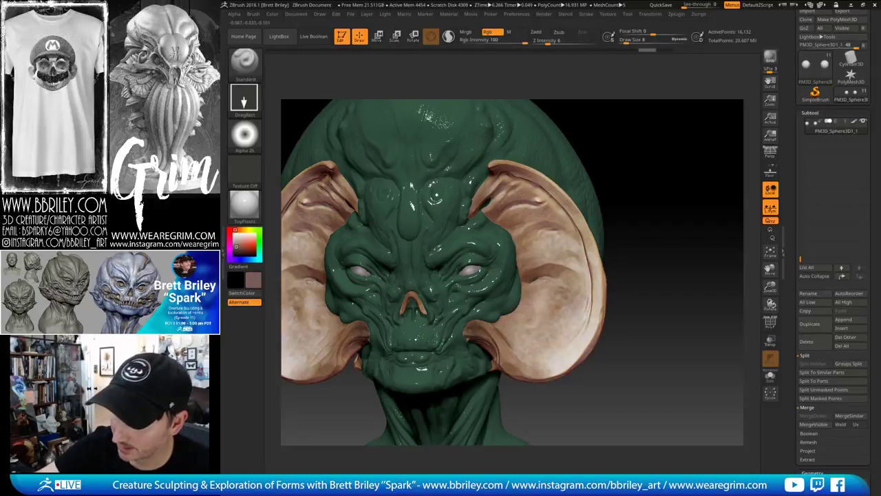
{"action": "mouse_move", "coordinate": [245, 135]}
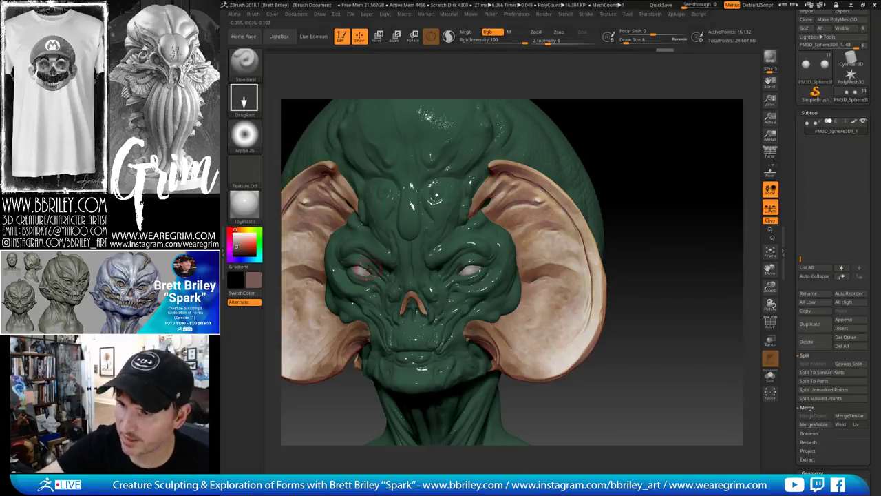
{"action": "key", "text": "ctrl+z"}
{"action": "left_click_drag", "start_coordinate": [360, 270], "coordinate": [367, 279]}
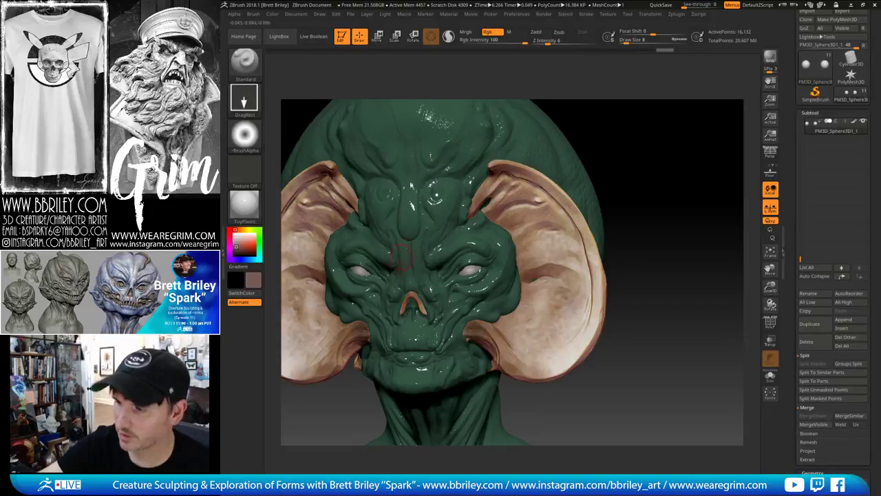
{"action": "left_click_drag", "start_coordinate": [653, 158], "coordinate": [650, 172]}
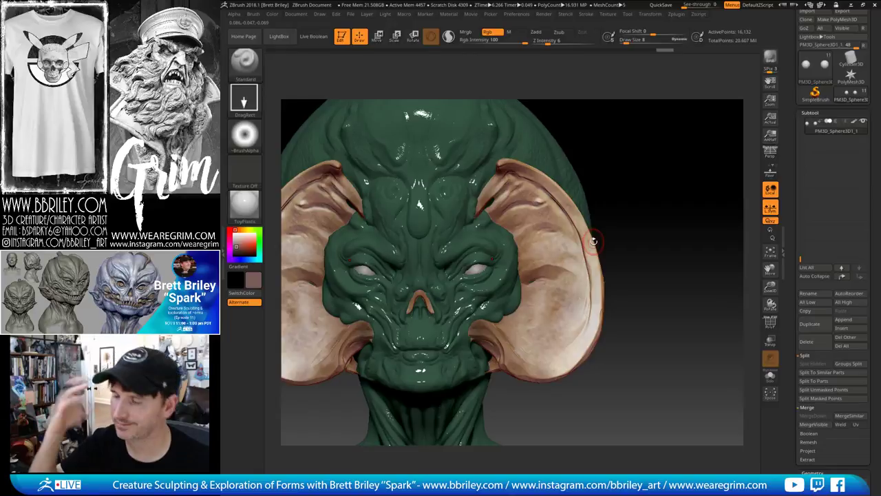
Set the Standard brush to a FreeHand stroke with Alpha Off
{"action": "left_click", "coordinate": [246, 135]}
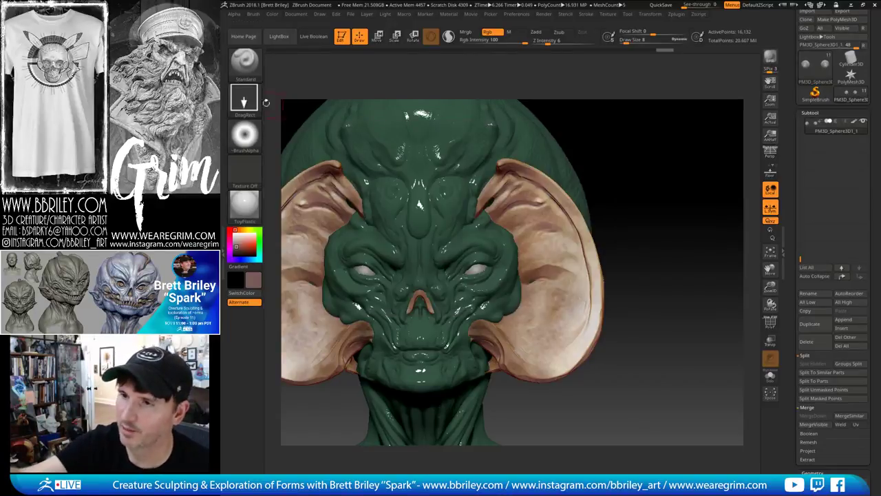
{"action": "left_click", "coordinate": [243, 98]}
{"action": "left_click", "coordinate": [362, 108]}
{"action": "left_click", "coordinate": [245, 135]}
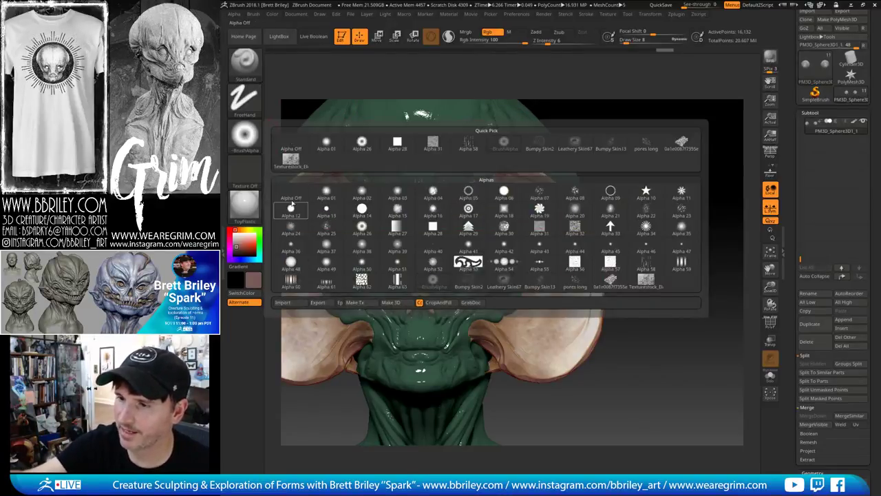
{"action": "left_click", "coordinate": [291, 201]}
Choose a dark greyish brown and paint small round irises on both eyeballs with a reduced brush size
{"action": "left_click_drag", "start_coordinate": [619, 166], "coordinate": [625, 212]}
{"action": "left_click_drag", "start_coordinate": [236, 247], "coordinate": [235, 251]}
{"action": "left_click_drag", "start_coordinate": [679, 142], "coordinate": [666, 143]}
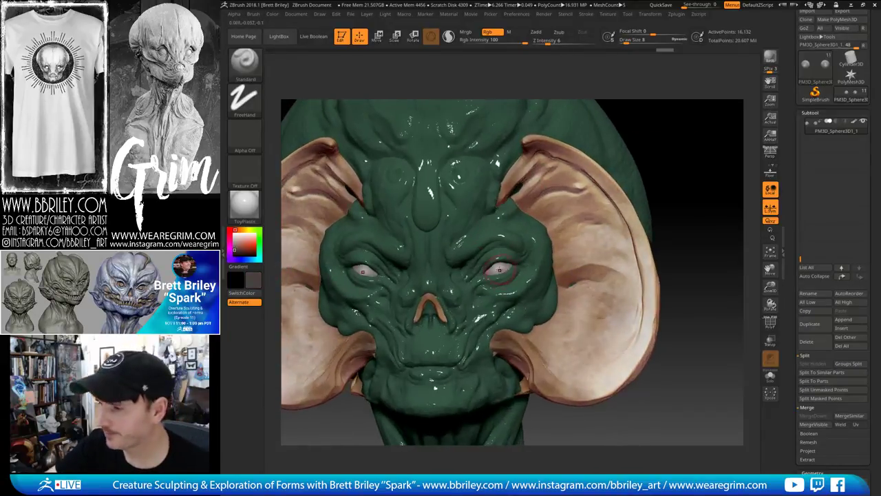
{"action": "mouse_move", "coordinate": [507, 265]}
{"action": "left_mouse_down"}
{"action": "mouse_move", "coordinate": [497, 267]}
{"action": "mouse_move", "coordinate": [506, 267]}
{"action": "left_mouse_up"}
{"action": "left_click_drag", "start_coordinate": [684, 137], "coordinate": [695, 138]}
{"action": "key", "text": "ctrl+z"}
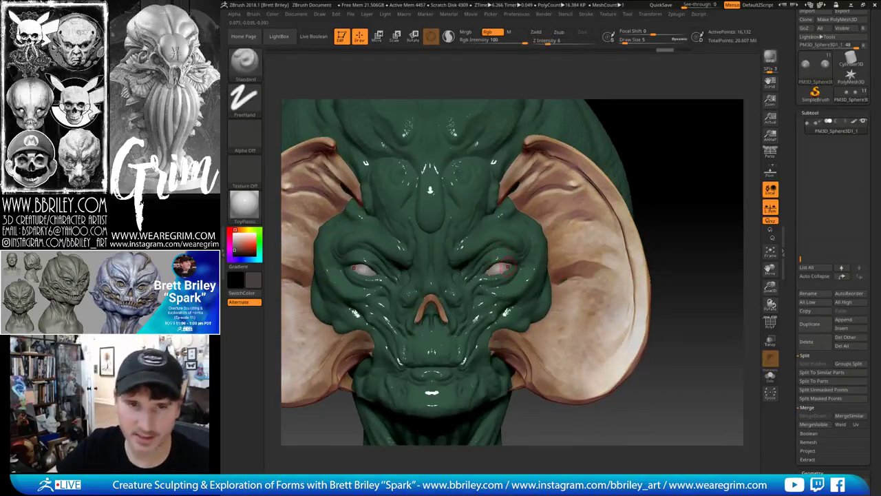
{"action": "left_click_drag", "start_coordinate": [503, 265], "coordinate": [503, 265]}
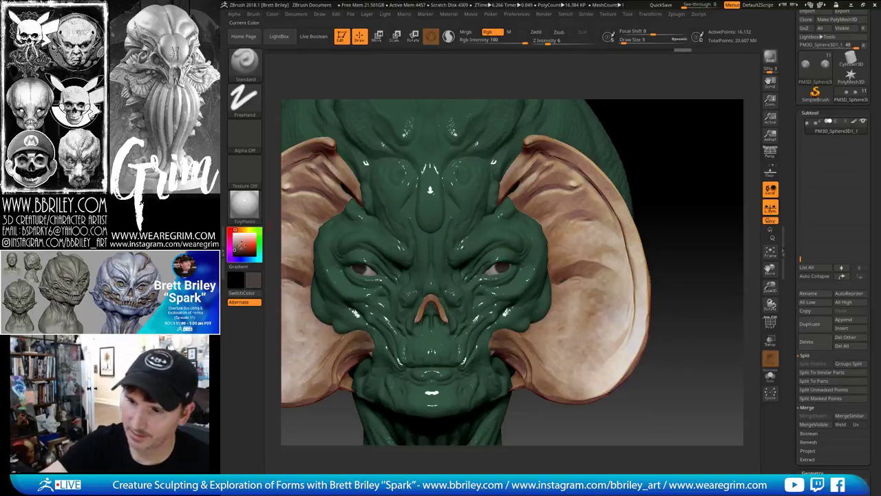
Choose a pale bluish grey and paint lighter irises on both eyeballs, softening them with the Smooth brush
{"action": "left_click", "coordinate": [242, 259]}
{"action": "left_click", "coordinate": [243, 258]}
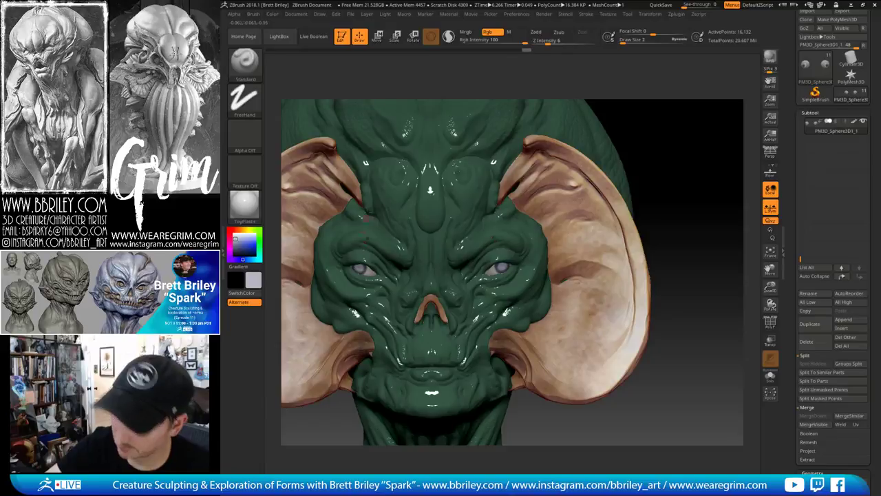
{"action": "key", "text": "shift"}
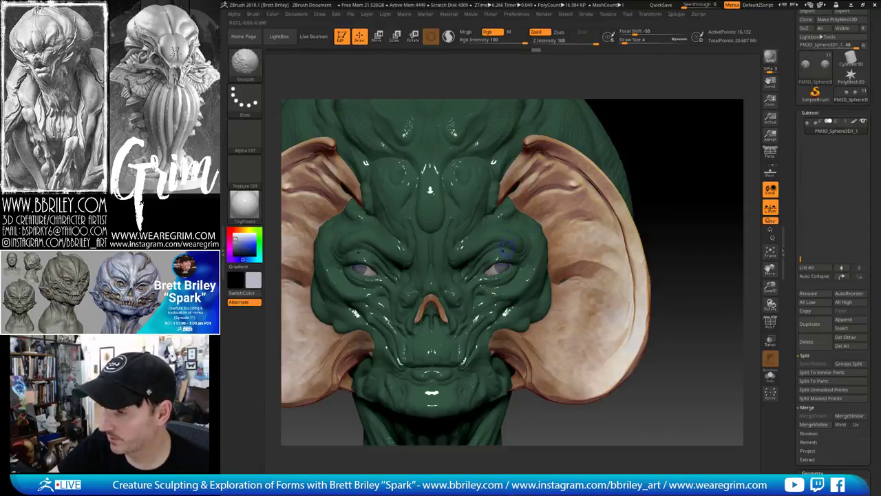
{"action": "key", "text": "shift"}
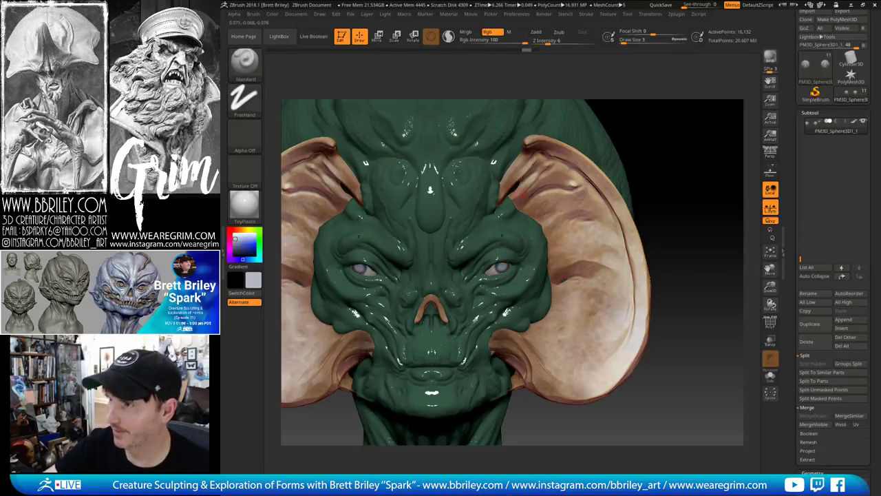
{"action": "key", "text": "shift"}
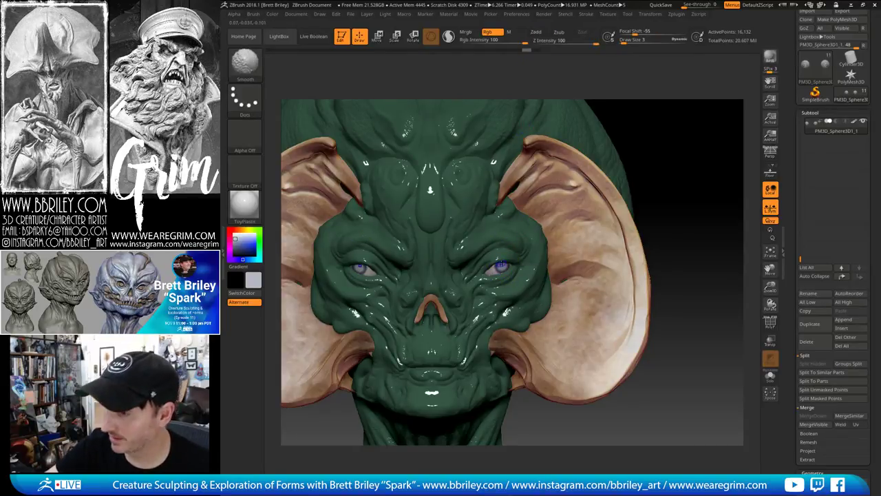
{"action": "key", "text": "s"}
{"action": "left_click_drag", "start_coordinate": [505, 271], "coordinate": [507, 271]}
{"action": "left_click_drag", "start_coordinate": [508, 271], "coordinate": [504, 268], "text": "shift"}
{"action": "key", "text": "shift"}
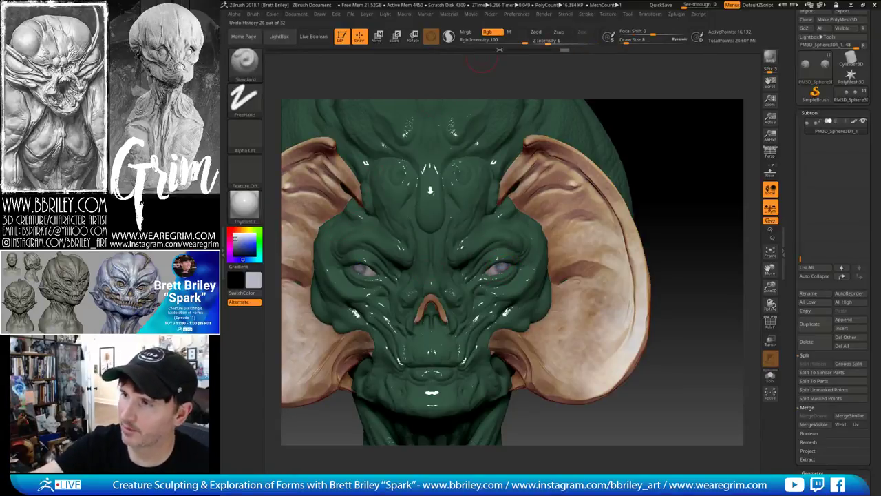
Paint small near-black pupils and white highlights on the irises with the draw size at 1
{"action": "left_click", "coordinate": [236, 247]}
{"action": "left_click_drag", "start_coordinate": [236, 249], "coordinate": [233, 255]}
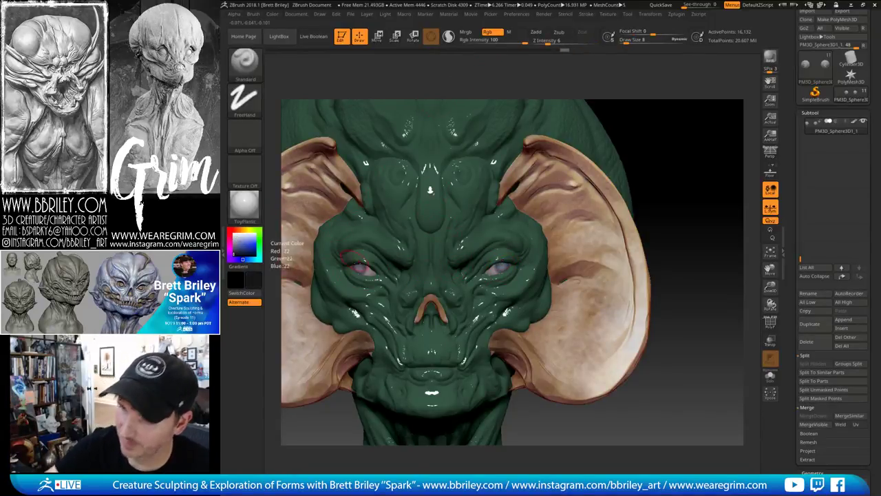
{"action": "key", "text": "["}
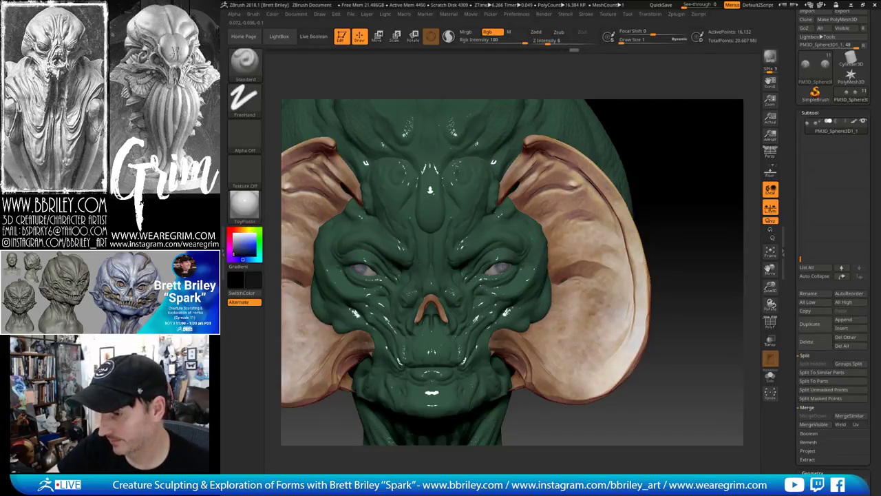
{"action": "left_click", "coordinate": [233, 234]}
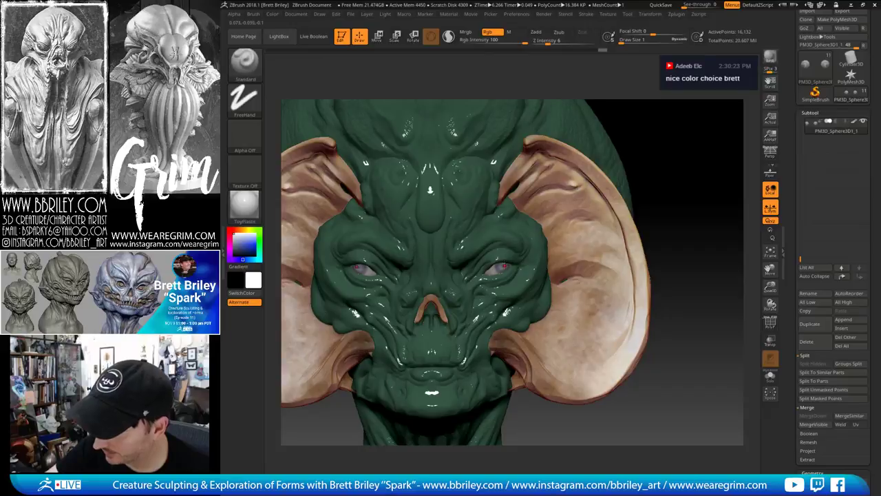
{"action": "left_click", "coordinate": [234, 255]}
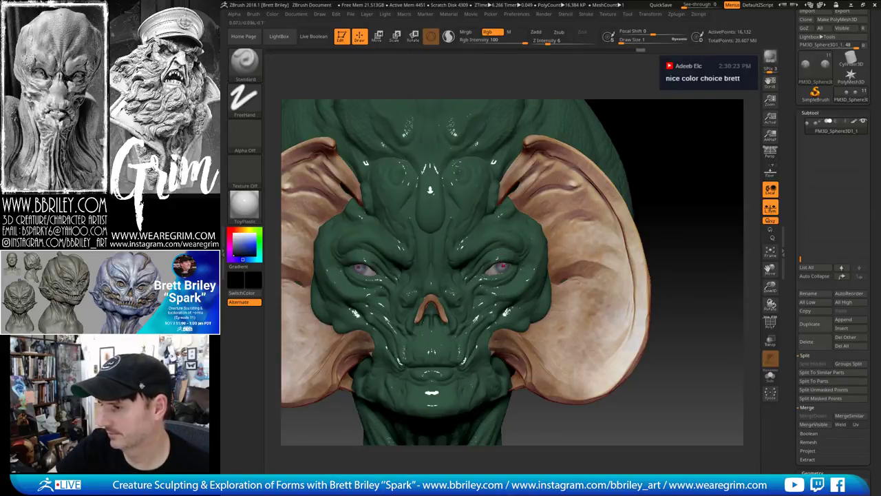
Sample the eyeball's colour, set Rgb Intensity to 27, and tint the eyeballs with a darker pinkish grey at draw size 4
{"action": "left_click_drag", "start_coordinate": [658, 160], "coordinate": [658, 128], "text": "alt"}
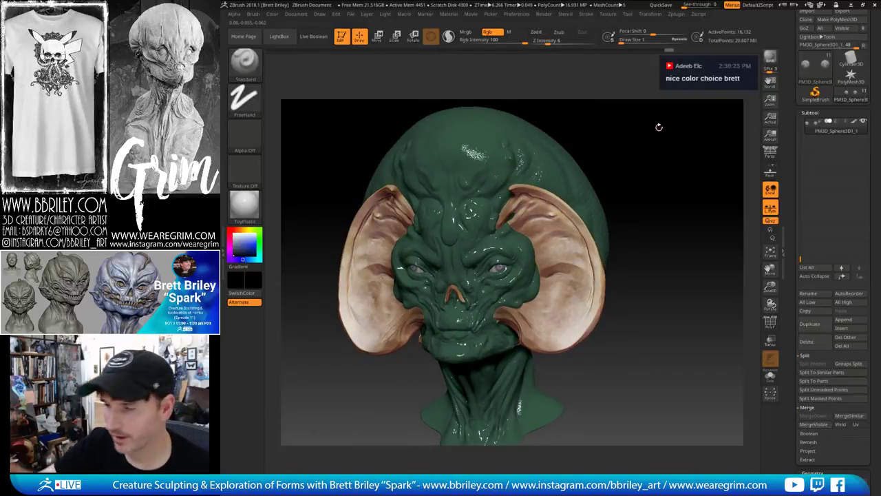
{"action": "mouse_move", "coordinate": [658, 158]}
{"action": "left_mouse_down"}
{"action": "mouse_move", "coordinate": [678, 154]}
{"action": "mouse_move", "coordinate": [666, 159]}
{"action": "left_mouse_up"}
{"action": "left_click_drag", "start_coordinate": [613, 150], "coordinate": [604, 146]}
{"action": "key", "text": "c"}
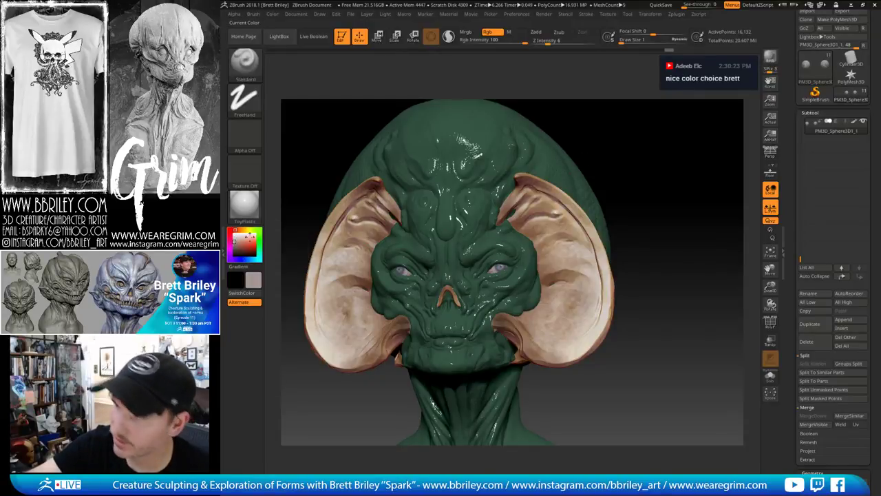
{"action": "left_click", "coordinate": [495, 42]}
{"action": "left_click_drag", "start_coordinate": [683, 160], "coordinate": [704, 186]}
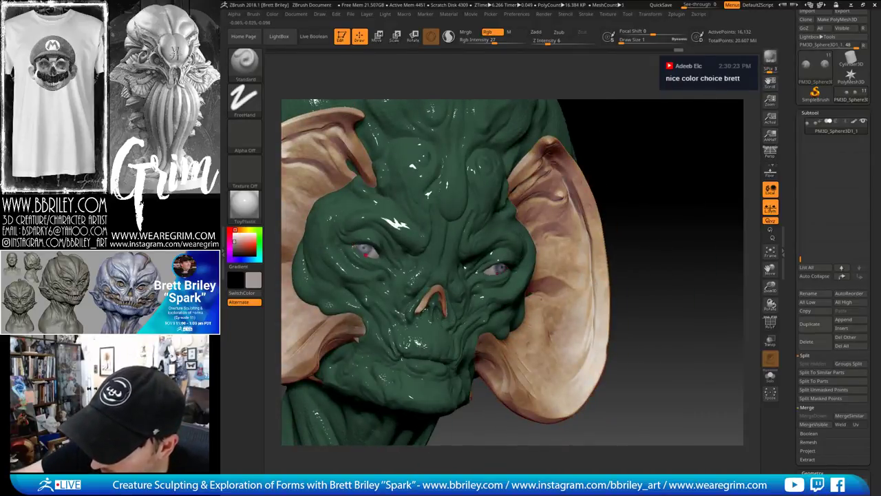
{"action": "left_click", "coordinate": [235, 244]}
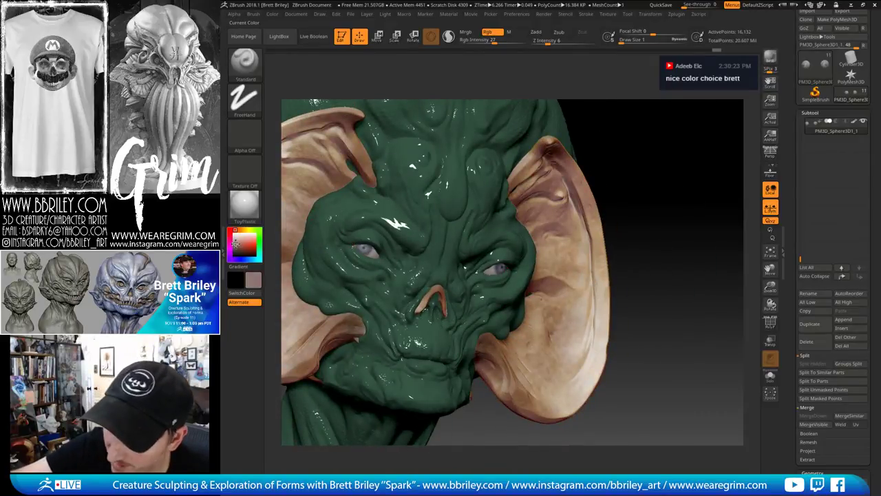
{"action": "key", "text": "s"}
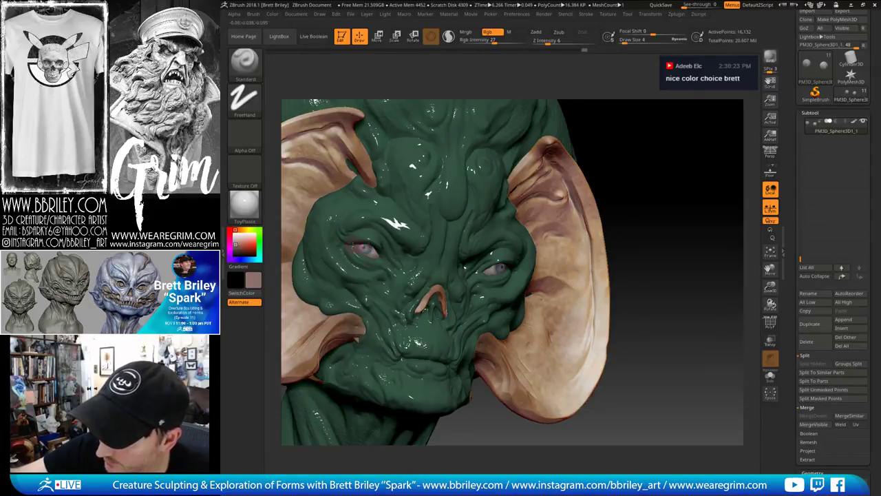
Shade the edges of the eyeballs with a dark greyish brown, using a smaller draw size
{"action": "left_click", "coordinate": [234, 249]}
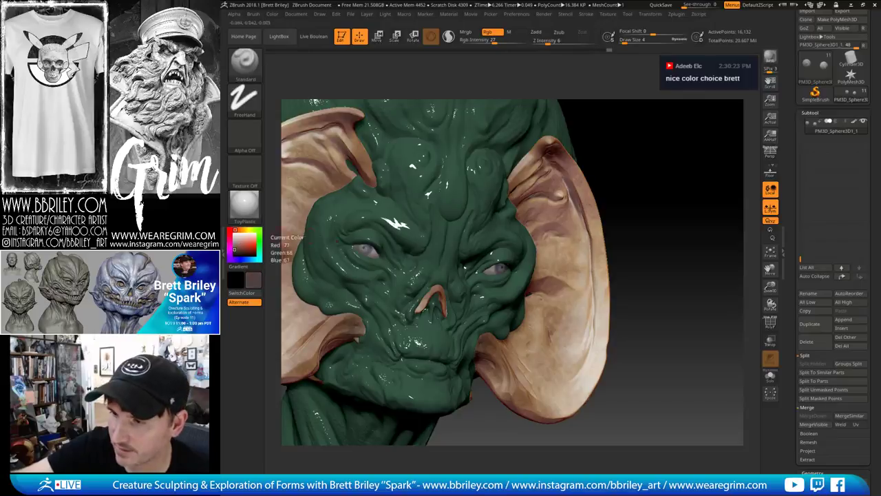
{"action": "key", "text": "bracketleft"}
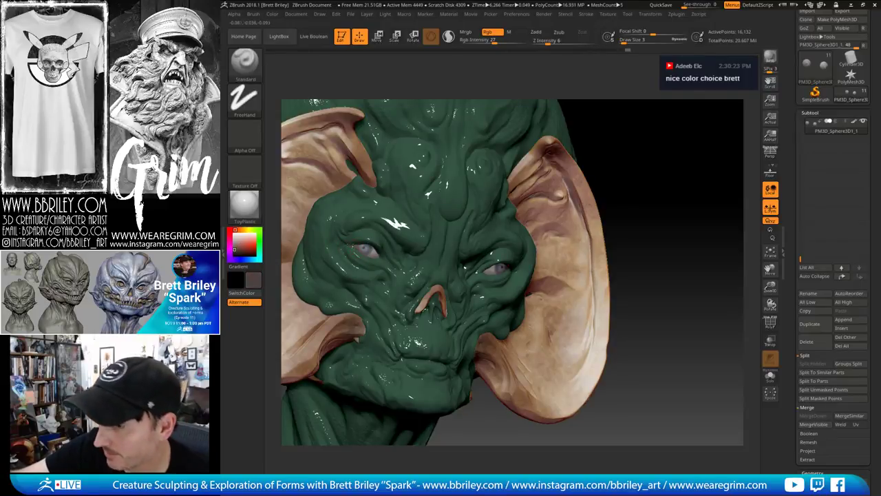
{"action": "right_click_drag", "start_coordinate": [473, 193], "coordinate": [477, 213]}
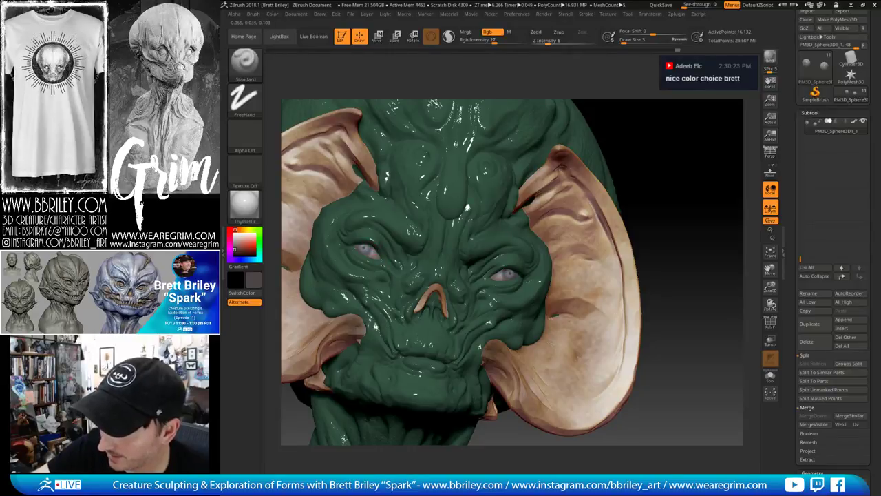
{"action": "left_click_drag", "start_coordinate": [650, 135], "coordinate": [636, 146]}
{"action": "key", "text": "s"}
{"action": "left_click_drag", "start_coordinate": [371, 259], "coordinate": [366, 255]}
{"action": "key", "text": "s"}
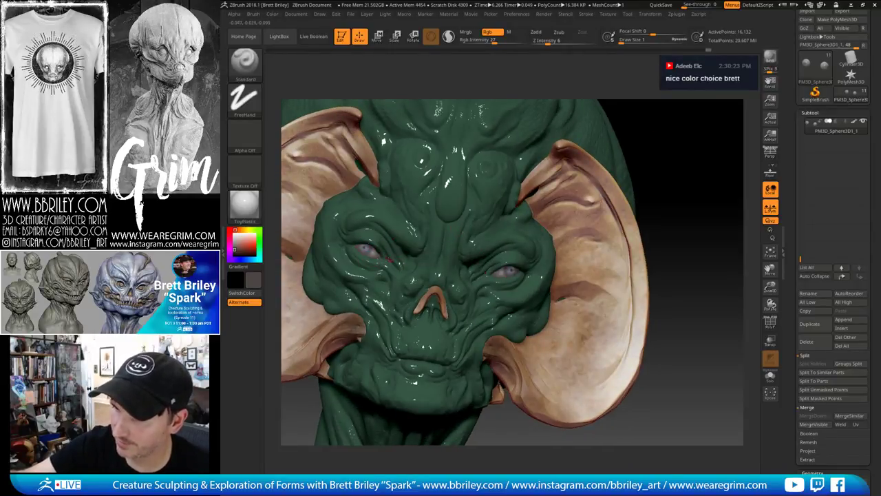
Paint a faint reddish brown into the corners of the eyeballs at draw size 1
{"action": "left_click", "coordinate": [242, 247]}
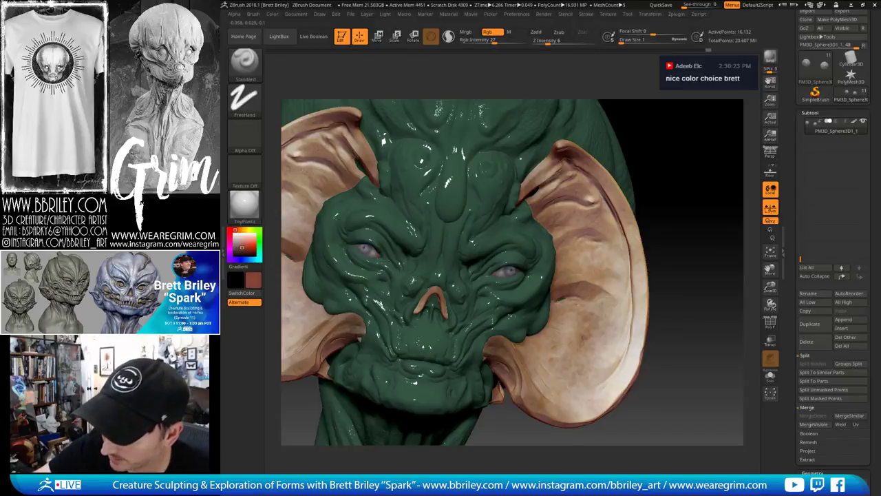
{"action": "left_click_drag", "start_coordinate": [380, 255], "coordinate": [372, 248]}
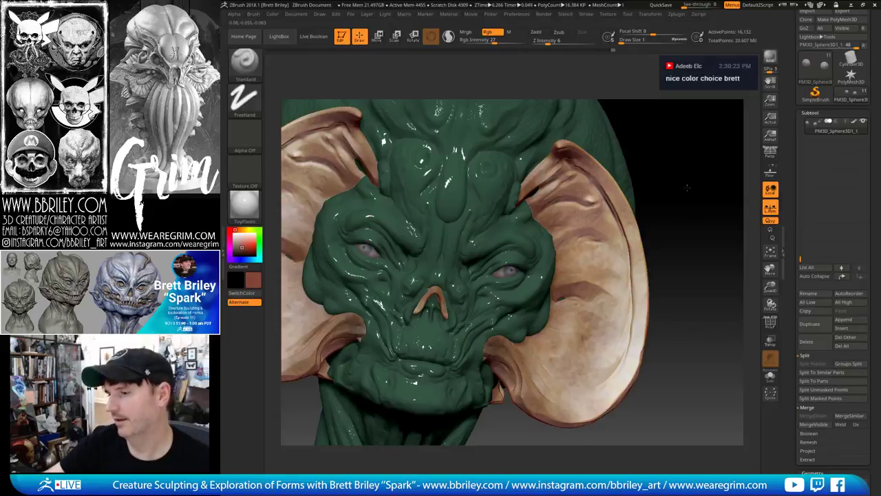
{"action": "key", "text": "f"}
{"action": "left_click_drag", "start_coordinate": [687, 187], "coordinate": [672, 168], "text": "shift"}
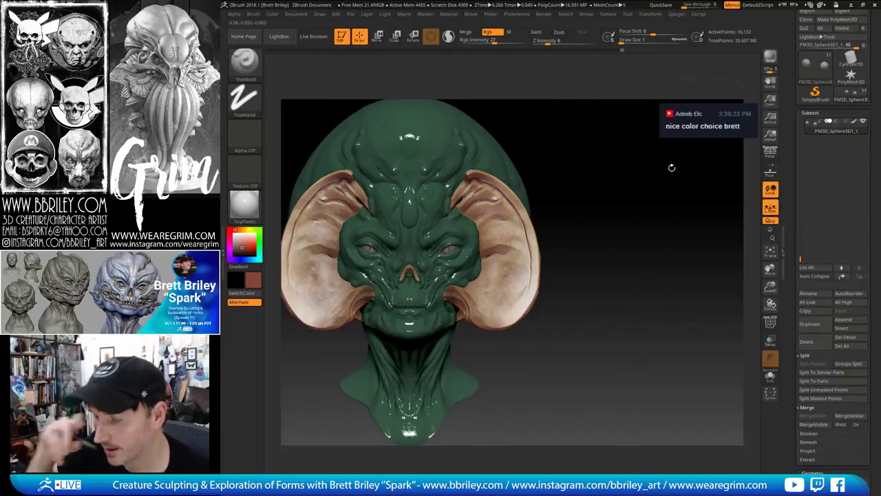
Switch to the Move brush and check the head from the front
{"action": "key", "text": "b"}
{"action": "key", "text": "m"}
{"action": "key", "text": "v"}
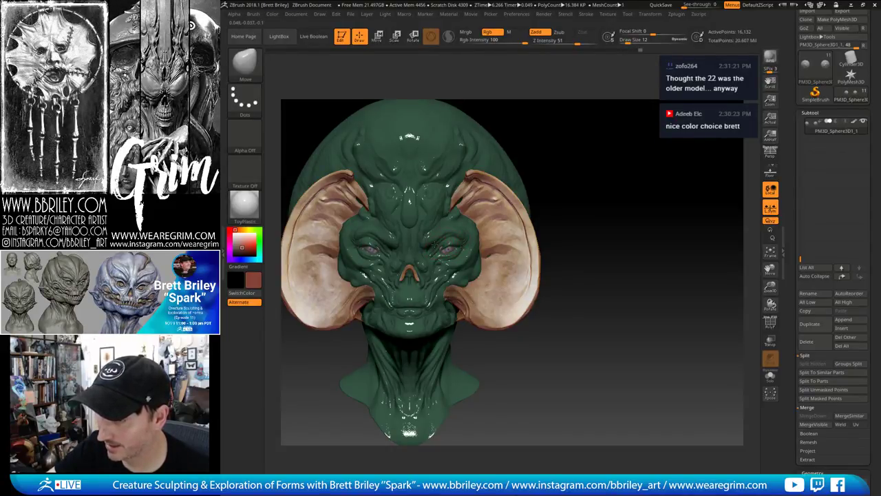
{"action": "left_click_drag", "start_coordinate": [600, 172], "coordinate": [594, 159]}
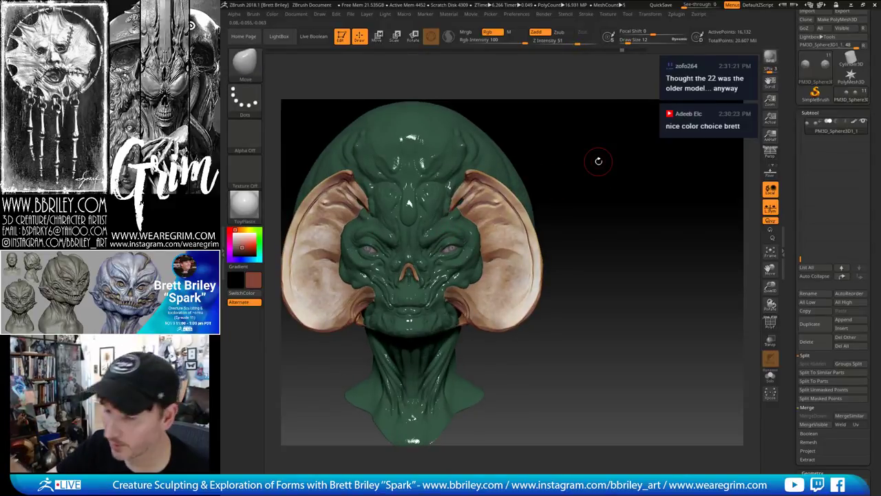
{"action": "left_click_drag", "start_coordinate": [598, 161], "coordinate": [615, 217]}
Select the head subtool and change its material from ToyPlastic to the blue paint material
{"action": "left_click", "coordinate": [449, 243], "text": "alt"}
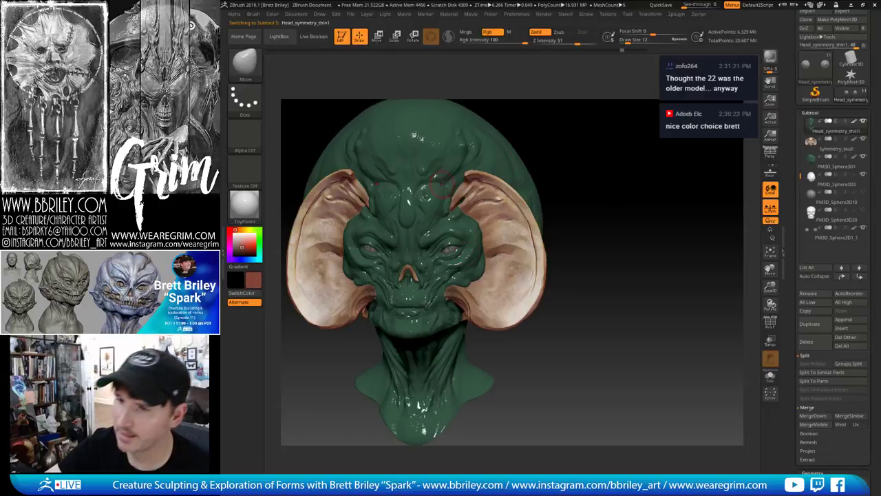
{"action": "left_click", "coordinate": [244, 205]}
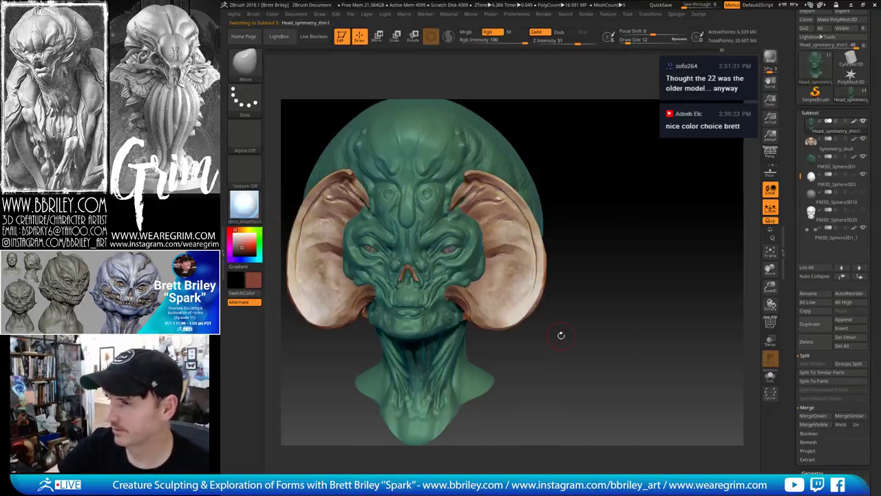
{"action": "left_click", "coordinate": [555, 337]}
{"action": "mouse_move", "coordinate": [607, 220]}
{"action": "left_mouse_down"}
{"action": "mouse_move", "coordinate": [655, 175]}
{"action": "mouse_move", "coordinate": [640, 164]}
{"action": "mouse_move", "coordinate": [642, 190]}
{"action": "left_mouse_up"}
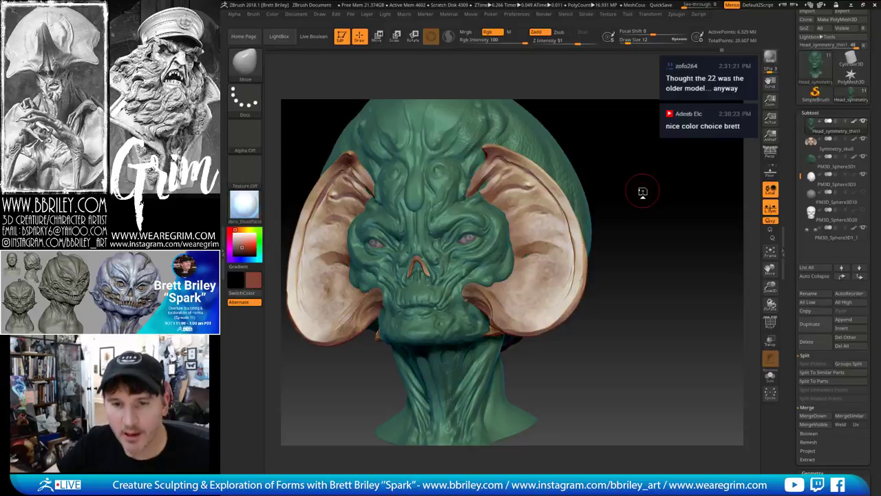
{"action": "left_click_drag", "start_coordinate": [662, 181], "coordinate": [667, 203]}
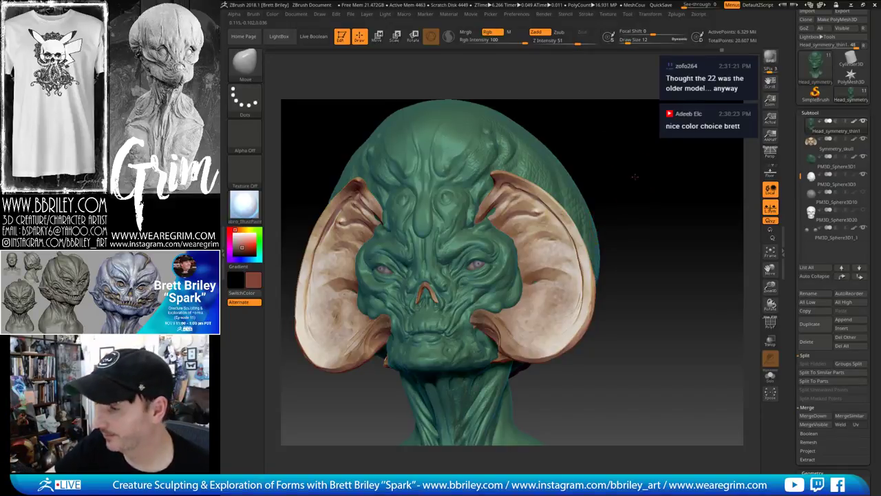
Sample the green from the head and switch to the Standard brush for colour-only painting with Zadd off
{"action": "mouse_move", "coordinate": [622, 151]}
{"action": "left_mouse_down"}
{"action": "mouse_move", "coordinate": [640, 168]}
{"action": "mouse_move", "coordinate": [659, 163]}
{"action": "left_mouse_up"}
{"action": "key", "text": "c"}
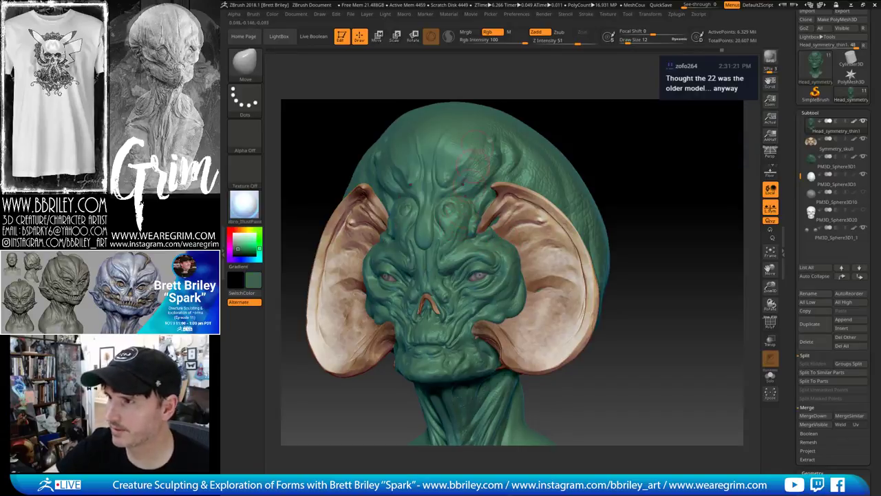
{"action": "left_click", "coordinate": [536, 32]}
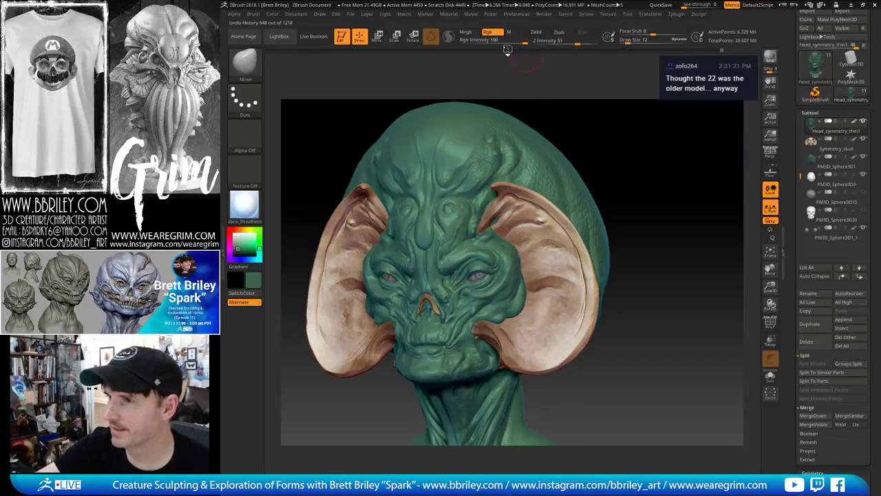
{"action": "key", "text": "b"}
{"action": "key", "text": "s"}
{"action": "key", "text": "t"}
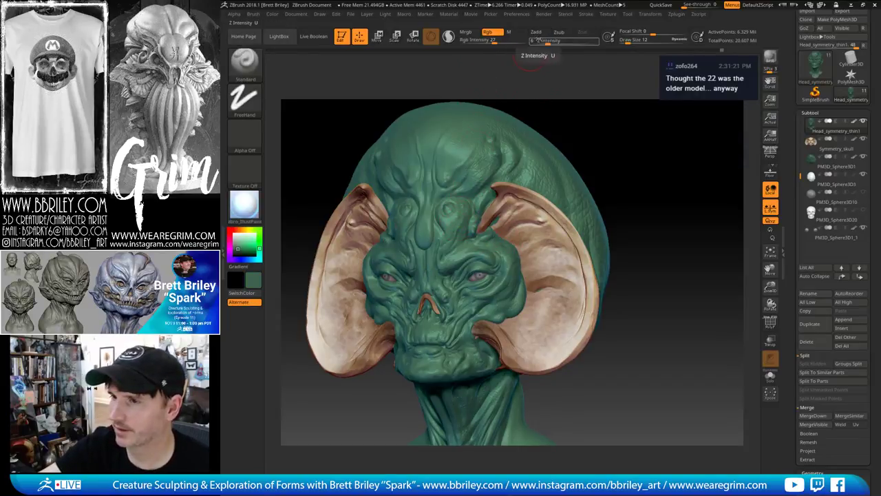
{"action": "left_click", "coordinate": [536, 32], "text": "shift"}
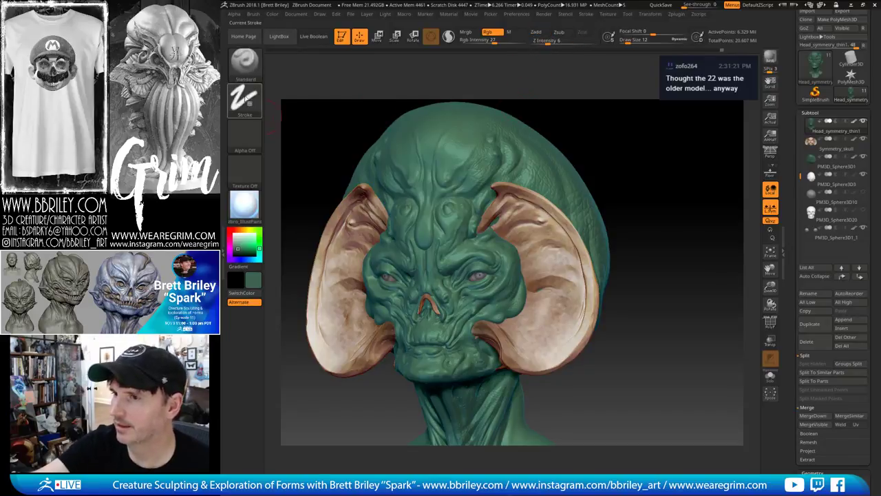
Set the Standard brush to a DragRect stroke with the Alpha 31 noise alpha
{"action": "left_click", "coordinate": [244, 99]}
{"action": "left_click", "coordinate": [319, 108]}
{"action": "left_click", "coordinate": [245, 134]}
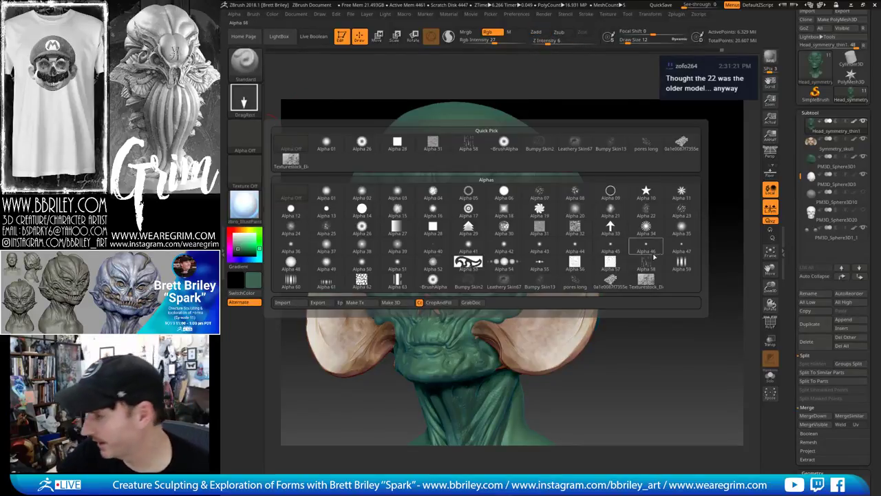
{"action": "left_click", "coordinate": [610, 210]}
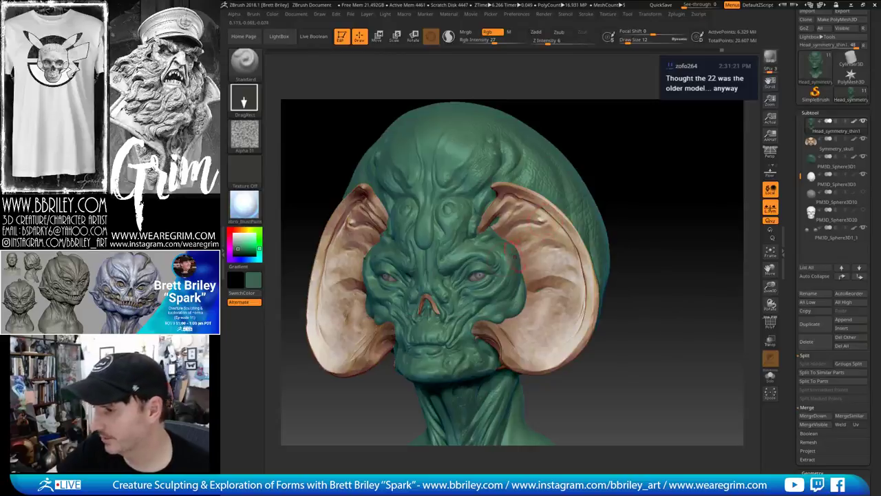
Set the Standard brush's Rgb Intensity to 38 for the noise painting on the face
{"action": "right_click_drag", "start_coordinate": [502, 281], "coordinate": [465, 303]}
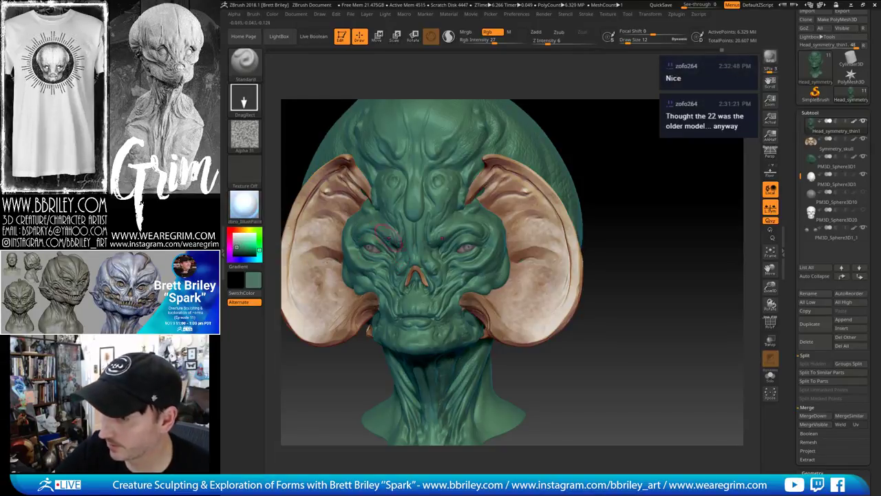
{"action": "left_click_drag", "start_coordinate": [618, 147], "coordinate": [595, 147]}
{"action": "mouse_move", "coordinate": [833, 135]}
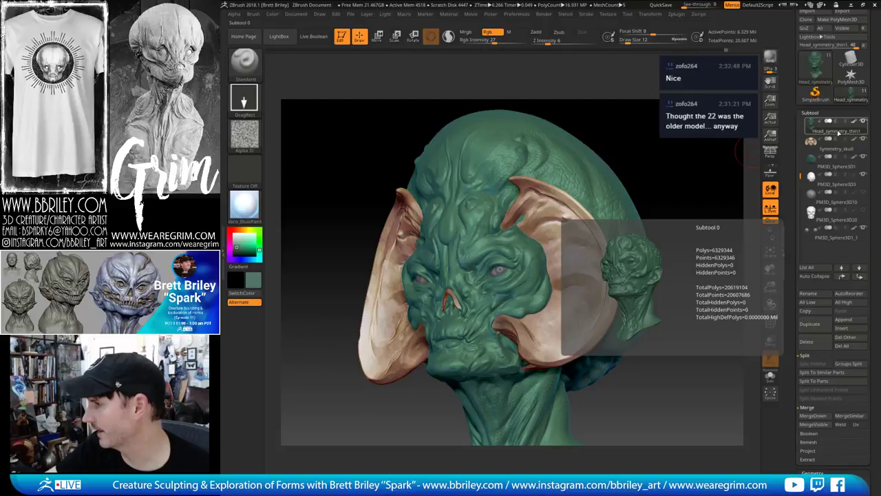
{"action": "left_click_drag", "start_coordinate": [699, 183], "coordinate": [509, 288]}
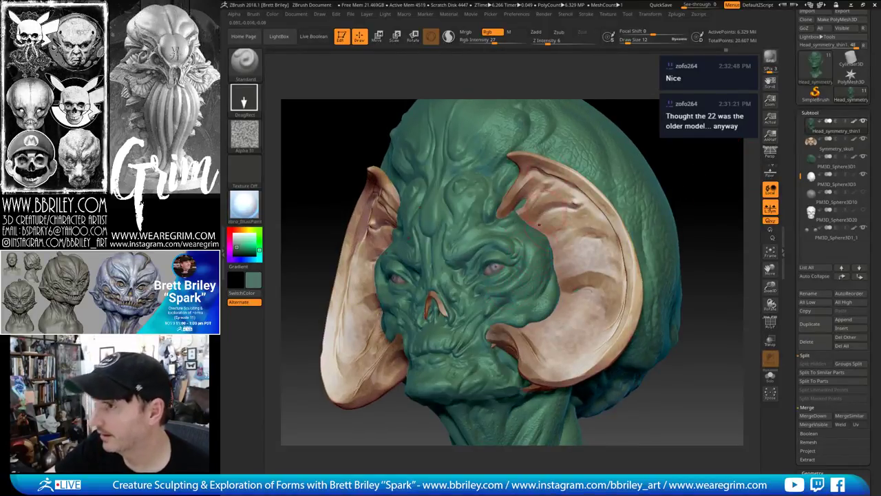
{"action": "left_click", "coordinate": [501, 42]}
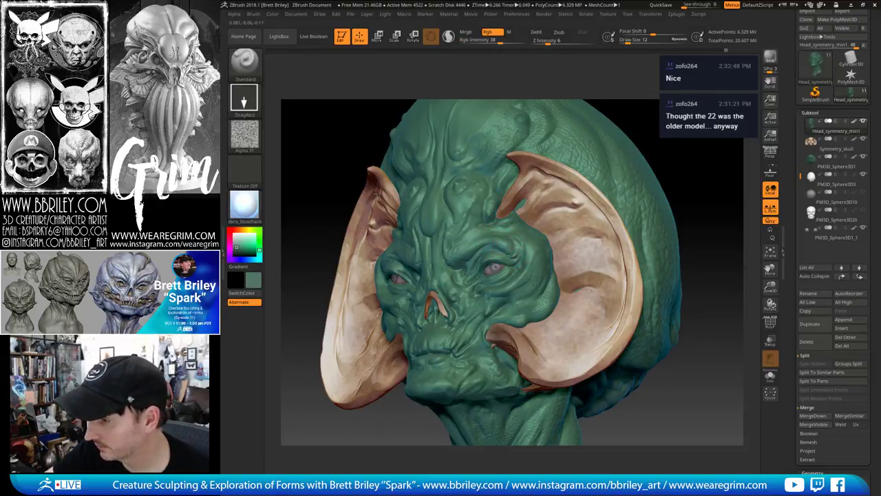
{"action": "right_click_drag", "start_coordinate": [479, 243], "coordinate": [513, 247]}
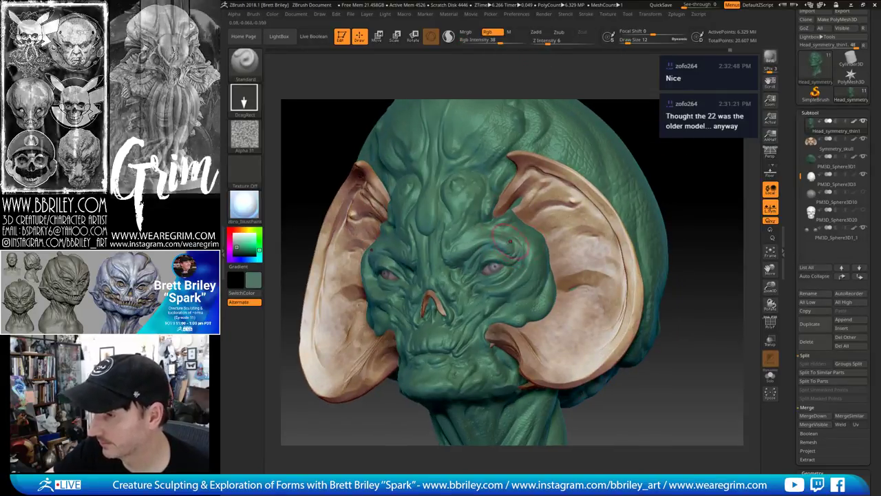
Set the Standard brush's Z Intensity to 21 and its Rgb Intensity to 59
{"action": "left_click_drag", "start_coordinate": [655, 131], "coordinate": [665, 151], "text": "ctrl"}
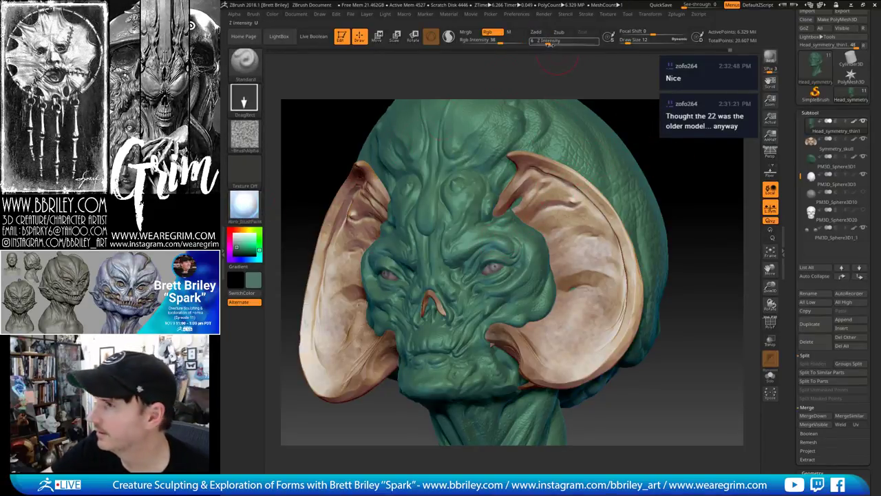
{"action": "left_click_drag", "start_coordinate": [549, 45], "coordinate": [562, 45]}
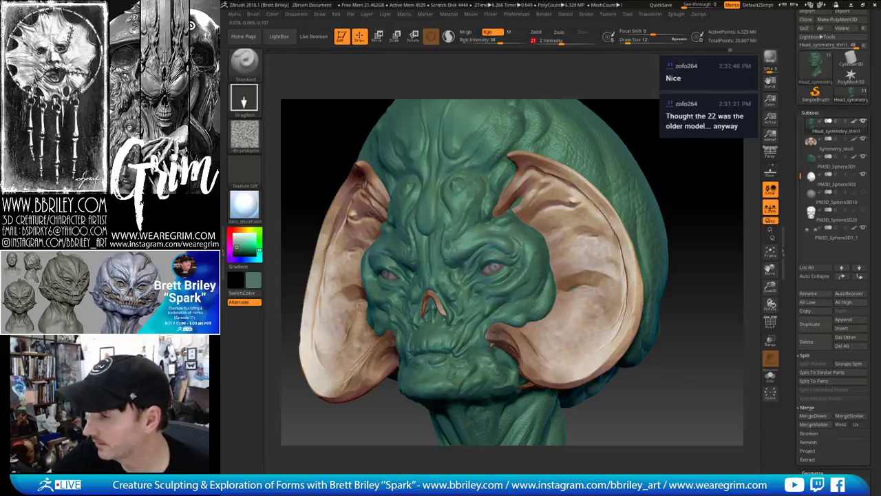
{"action": "left_click_drag", "start_coordinate": [502, 42], "coordinate": [517, 42]}
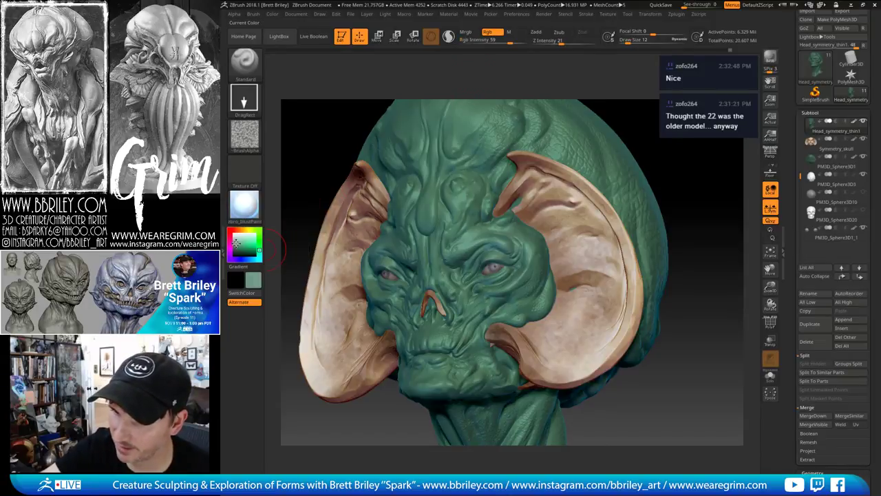
Choose a darker, muted green and fill the whole head subtool with it
{"action": "left_click_drag", "start_coordinate": [237, 245], "coordinate": [237, 251]}
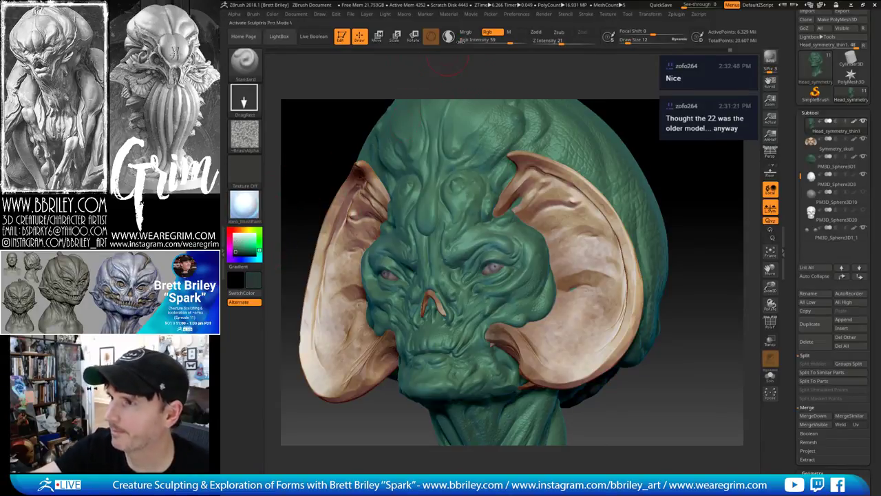
{"action": "left_click", "coordinate": [488, 33]}
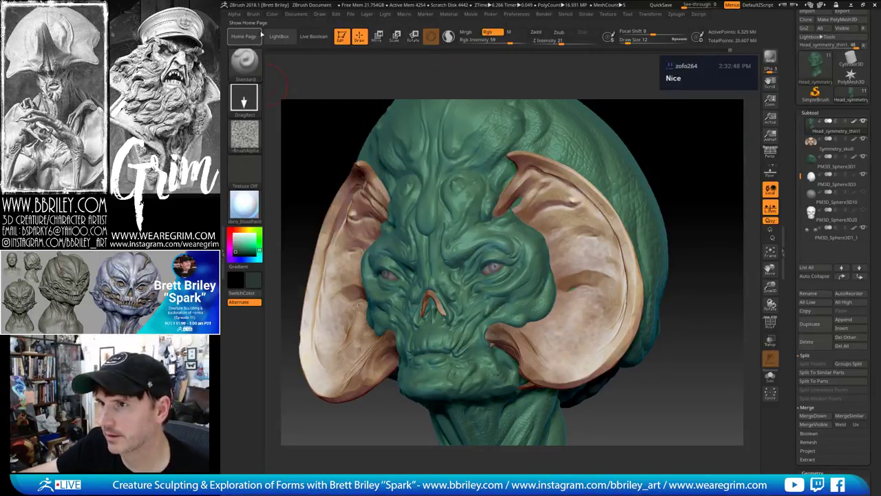
{"action": "left_click", "coordinate": [274, 15]}
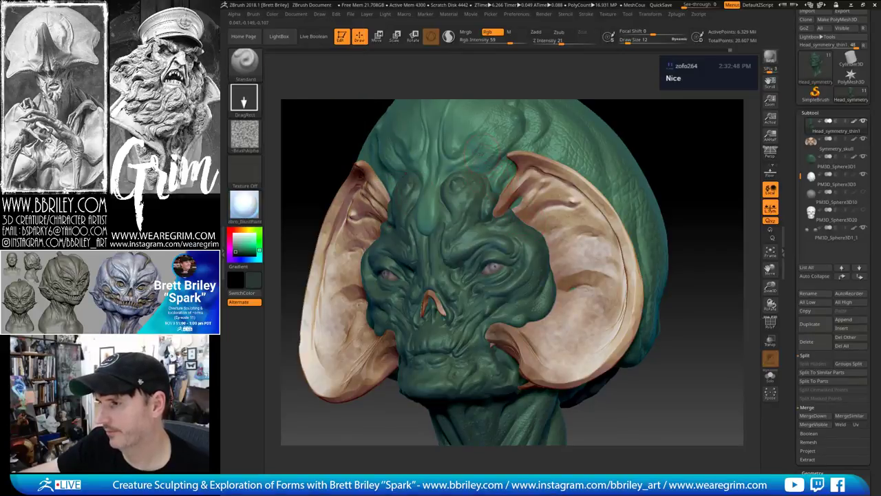
Select the large cranium subtool and fill it with the same dark green as the face
{"action": "left_click", "coordinate": [490, 142], "text": "alt"}
{"action": "key", "text": "ctrl+shift+d"}
{"action": "left_click", "coordinate": [271, 15]}
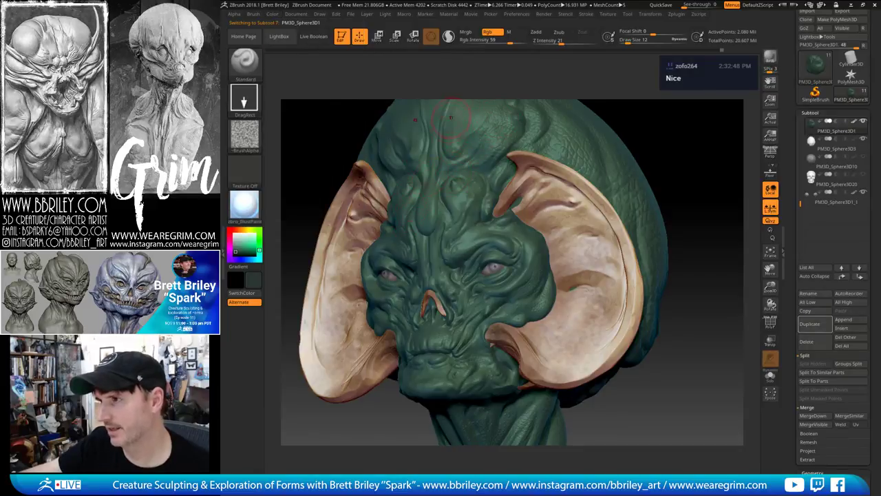
Fill the cranium subtool with a lighter green, R 113, G 155, B 137
{"action": "left_click", "coordinate": [237, 245]}
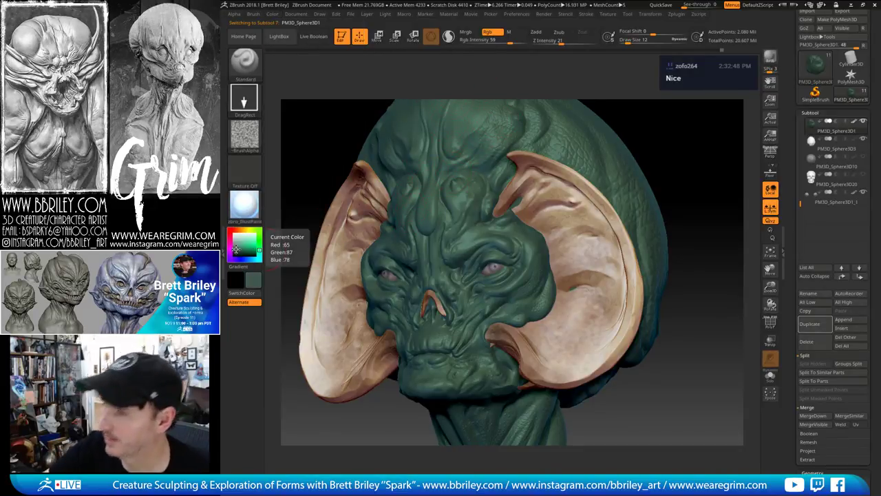
{"action": "left_click", "coordinate": [236, 244]}
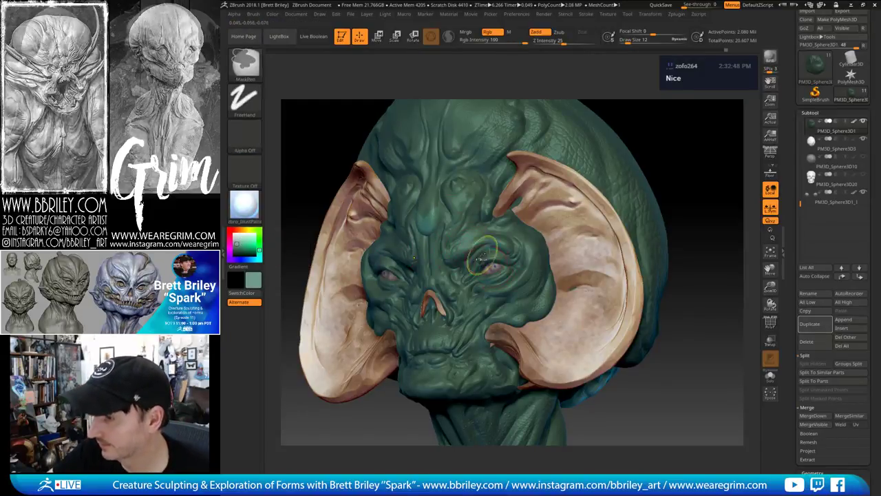
{"action": "left_click", "coordinate": [458, 239], "text": "alt"}
{"action": "left_click", "coordinate": [467, 205], "text": "alt"}
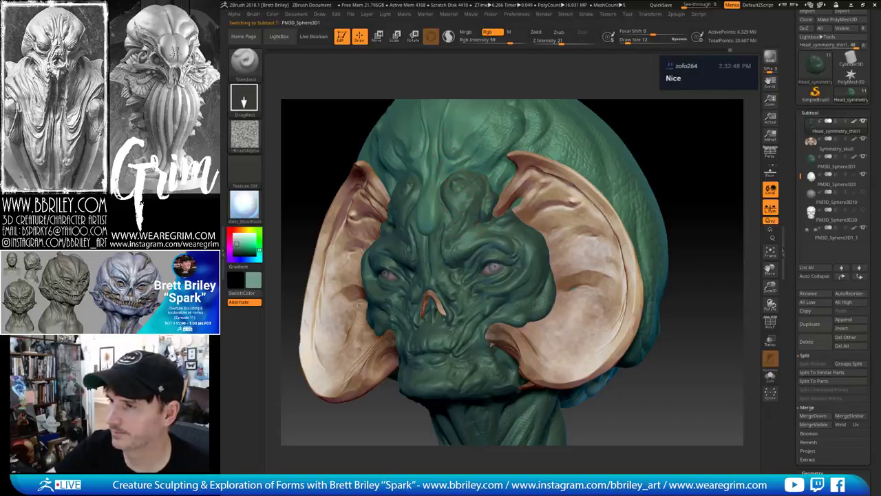
{"action": "left_click", "coordinate": [272, 14]}
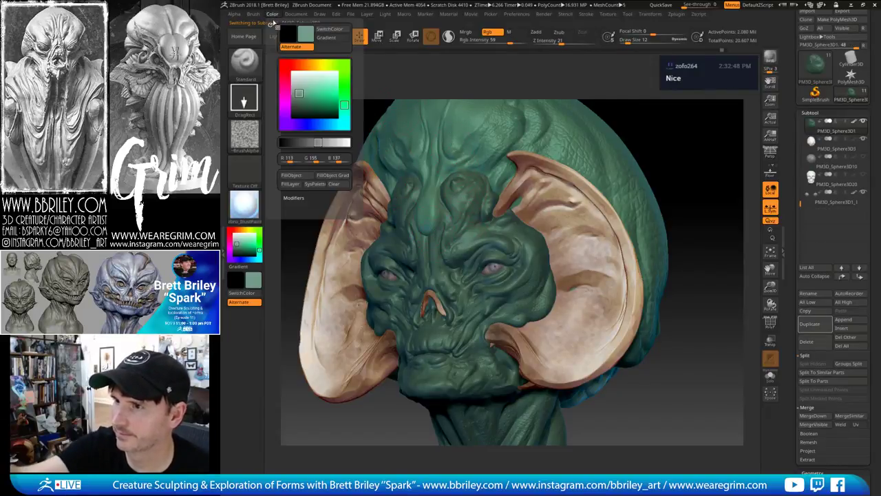
{"action": "left_click", "coordinate": [292, 176]}
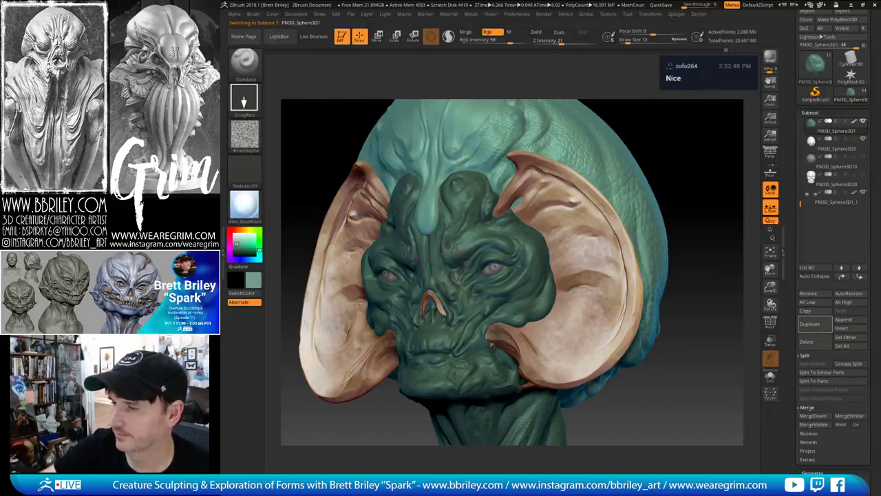
Refill the cranium with dark green, R 51, G 73, B 62, and reselect the head subtool
{"action": "left_click", "coordinate": [272, 14]}
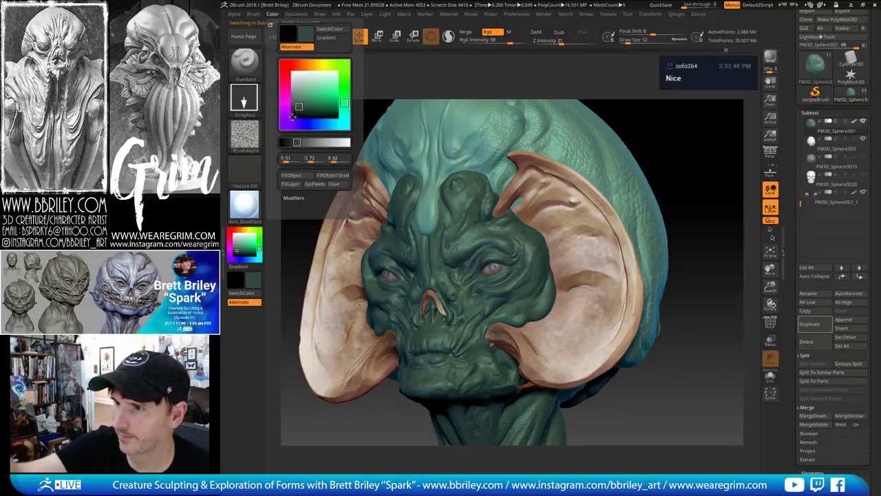
{"action": "left_click", "coordinate": [297, 176]}
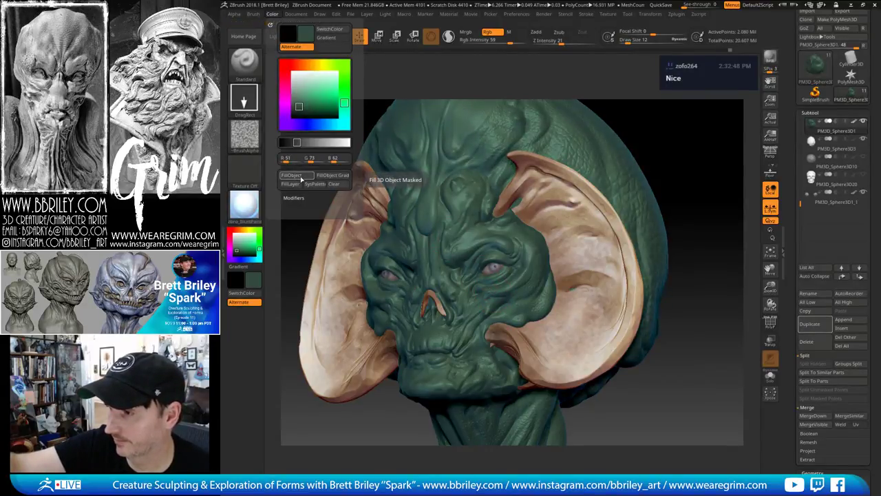
{"action": "left_click", "coordinate": [326, 260], "text": "alt"}
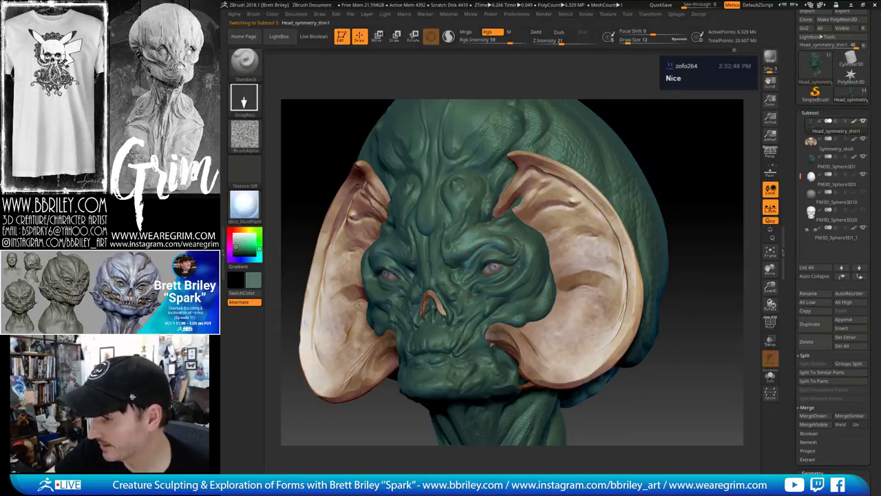
Mottle the face with a lighter green using the noise alpha at Rgb Intensity 46
{"action": "left_click_drag", "start_coordinate": [691, 158], "coordinate": [664, 162]}
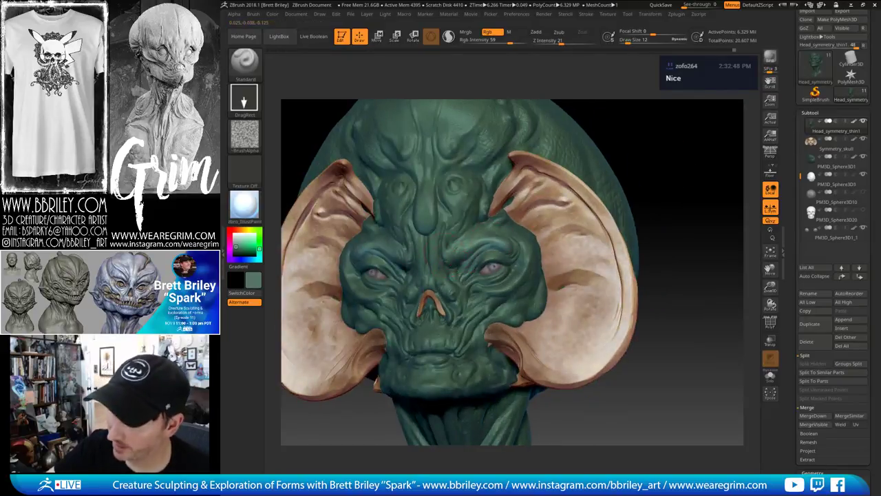
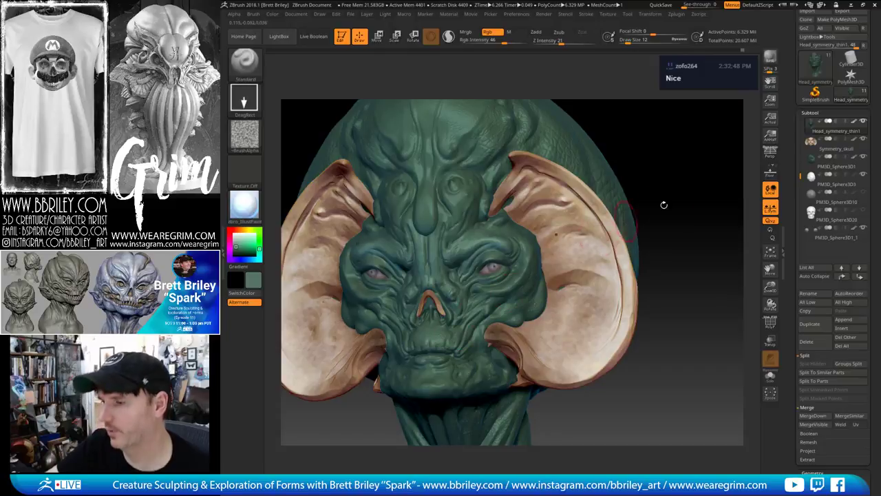
{"action": "mouse_move", "coordinate": [663, 204]}
{"action": "left_mouse_down"}
{"action": "mouse_move", "coordinate": [698, 163]}
{"action": "mouse_move", "coordinate": [688, 155]}
{"action": "left_mouse_up"}
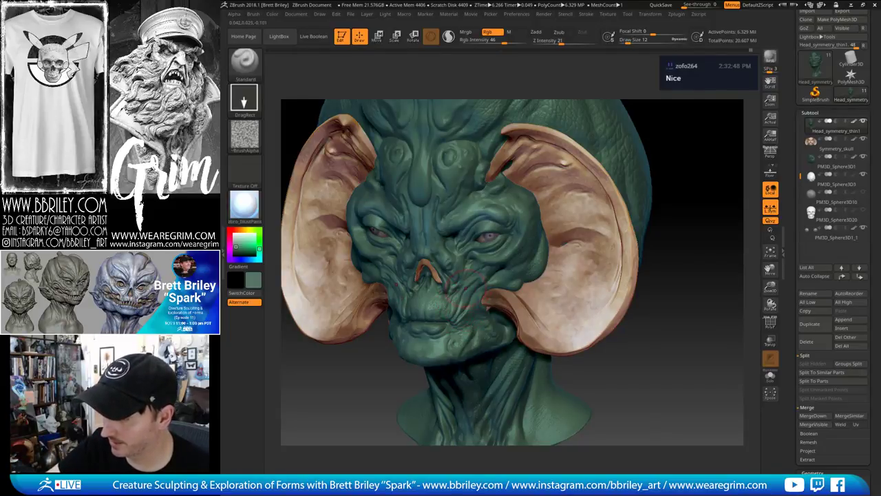
{"action": "mouse_move", "coordinate": [696, 184]}
{"action": "left_mouse_down", "text": "alt"}
{"action": "mouse_move", "coordinate": [682, 182]}
{"action": "mouse_move", "coordinate": [676, 214]}
{"action": "mouse_move", "coordinate": [467, 246]}
{"action": "left_mouse_up", "text": "alt"}
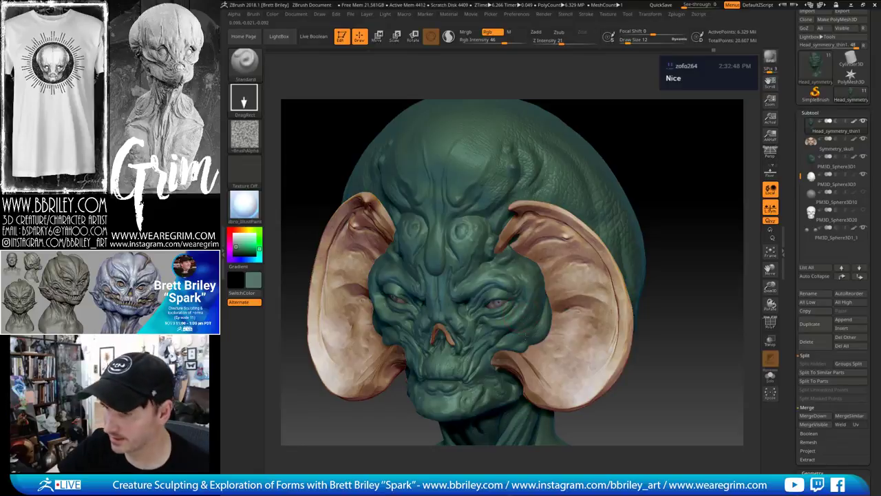
{"action": "left_click_drag", "start_coordinate": [672, 160], "coordinate": [684, 136]}
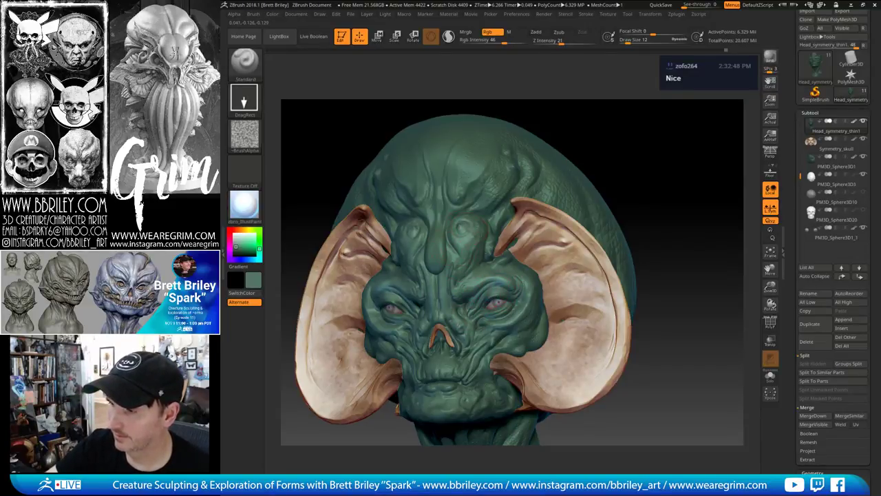
Continue the lighter green noise mottling over the jaw, neck and base of the bust
{"action": "right_click_drag", "start_coordinate": [482, 392], "coordinate": [449, 290], "text": "alt"}
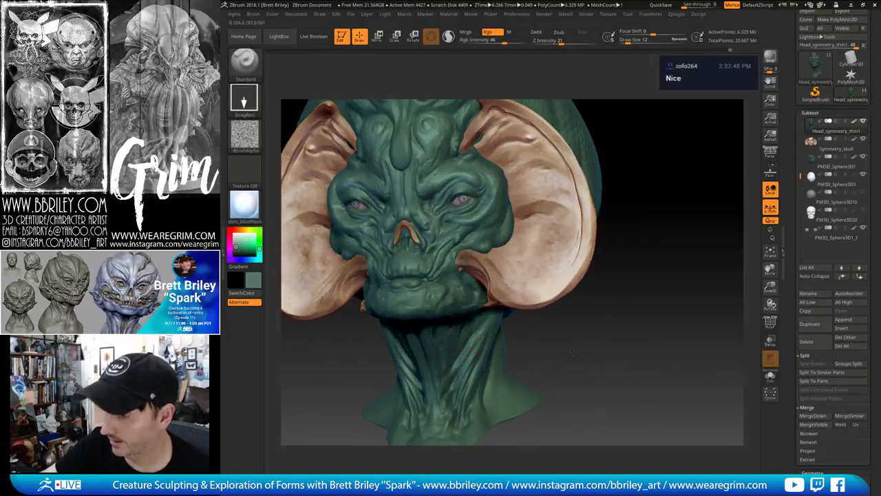
{"action": "left_click_drag", "start_coordinate": [573, 352], "coordinate": [570, 279], "text": "alt"}
{"action": "left_click_drag", "start_coordinate": [570, 279], "coordinate": [547, 277]}
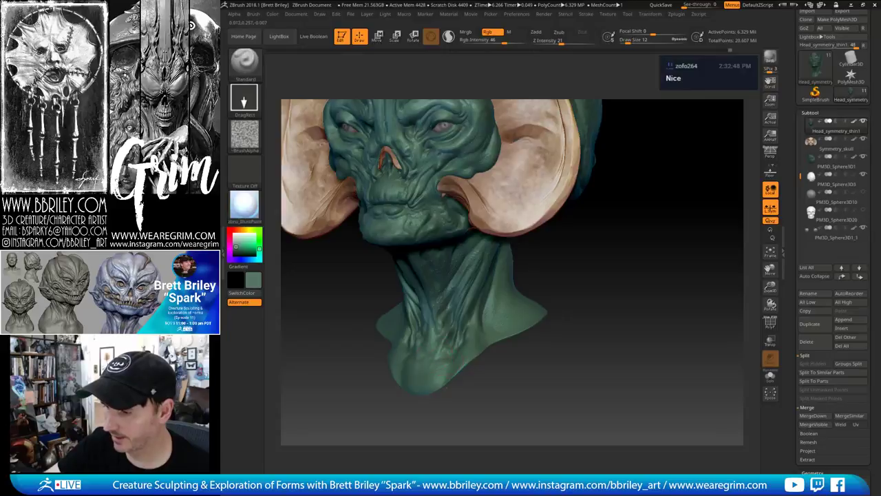
{"action": "left_click_drag", "start_coordinate": [498, 392], "coordinate": [448, 386]}
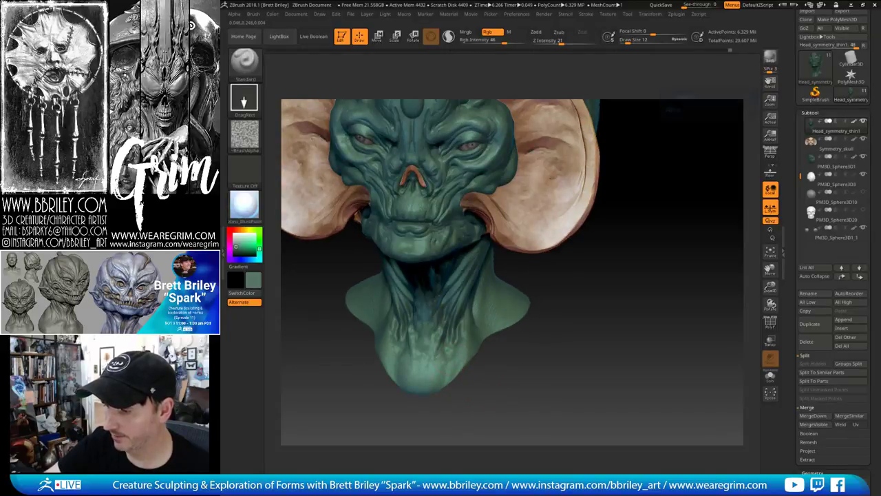
{"action": "mouse_move", "coordinate": [548, 324]}
{"action": "left_mouse_down"}
{"action": "mouse_move", "coordinate": [498, 341]}
{"action": "mouse_move", "coordinate": [544, 309]}
{"action": "mouse_move", "coordinate": [511, 288]}
{"action": "left_mouse_up"}
{"action": "mouse_move", "coordinate": [543, 324]}
{"action": "left_mouse_down"}
{"action": "mouse_move", "coordinate": [543, 256]}
{"action": "mouse_move", "coordinate": [531, 319]}
{"action": "left_mouse_up"}
{"action": "left_click_drag", "start_coordinate": [560, 354], "coordinate": [458, 286]}
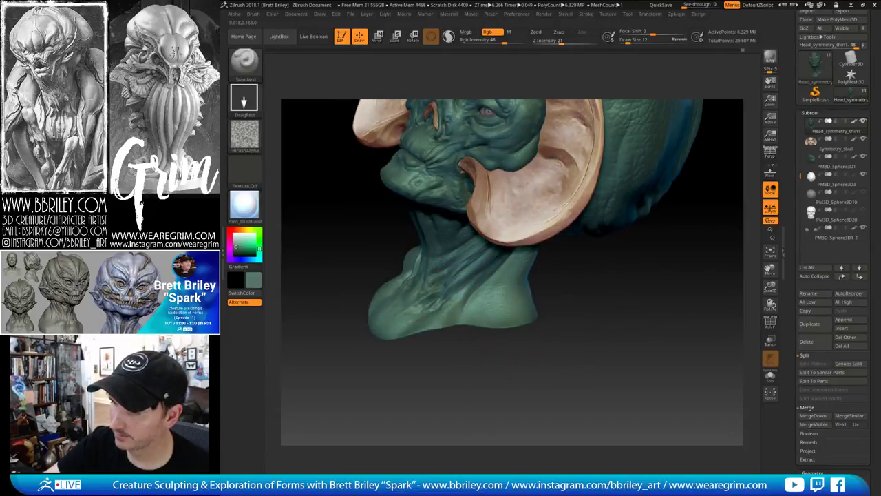
{"action": "mouse_move", "coordinate": [513, 365]}
{"action": "left_mouse_down"}
{"action": "mouse_move", "coordinate": [527, 372]}
{"action": "mouse_move", "coordinate": [590, 359]}
{"action": "mouse_move", "coordinate": [630, 296]}
{"action": "mouse_move", "coordinate": [592, 245]}
{"action": "mouse_move", "coordinate": [634, 232]}
{"action": "mouse_move", "coordinate": [588, 213]}
{"action": "left_mouse_up"}
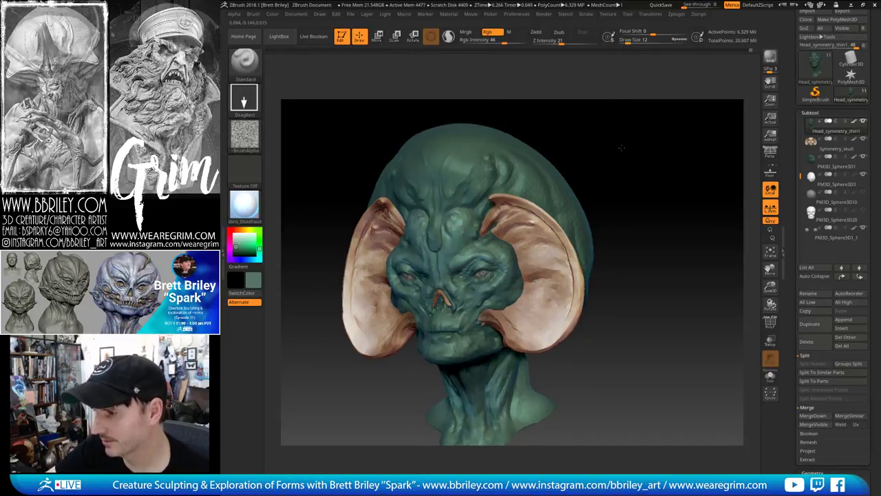
Reduce the brush's Draw Size to 6 and paint finer green noise around the eyes and cheeks
{"action": "left_click_drag", "start_coordinate": [622, 147], "coordinate": [618, 180], "text": "alt"}
{"action": "key", "text": "bracketleft"}
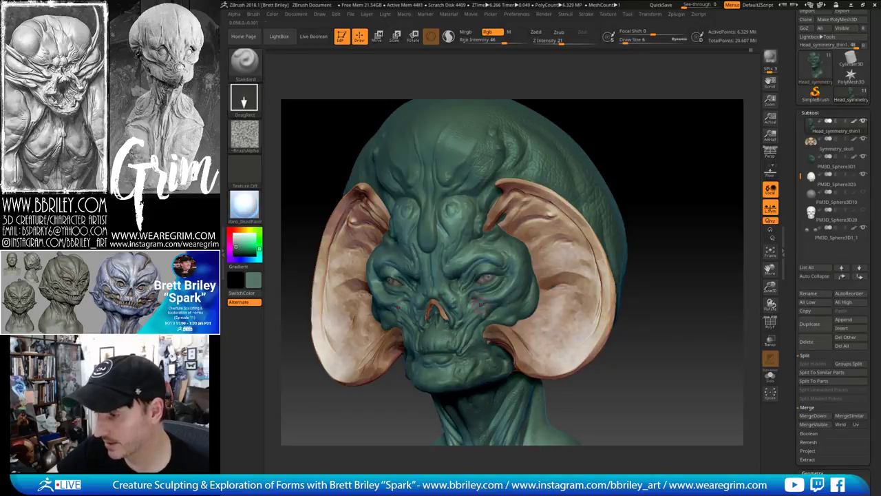
{"action": "right_click_drag", "start_coordinate": [495, 298], "coordinate": [500, 290]}
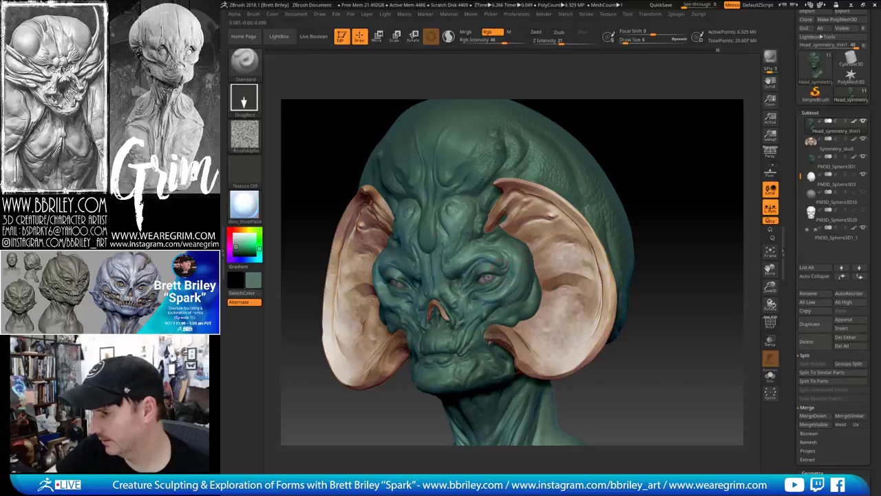
Reduce the Draw Size to 2 and add small noise details around the nose, mouth and brow
{"action": "mouse_move", "coordinate": [635, 149]}
{"action": "right_mouse_down"}
{"action": "mouse_move", "coordinate": [665, 143]}
{"action": "mouse_move", "coordinate": [645, 215]}
{"action": "right_mouse_up"}
{"action": "key", "text": "s"}
{"action": "left_click", "coordinate": [437, 272]}
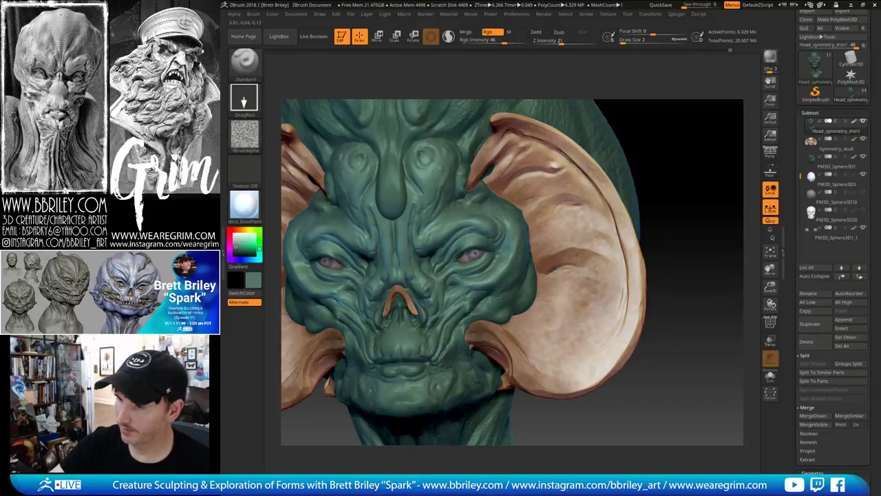
{"action": "mouse_move", "coordinate": [698, 192]}
{"action": "left_mouse_down", "text": "alt"}
{"action": "mouse_move", "coordinate": [689, 175]}
{"action": "mouse_move", "coordinate": [677, 176]}
{"action": "left_mouse_up", "text": "alt"}
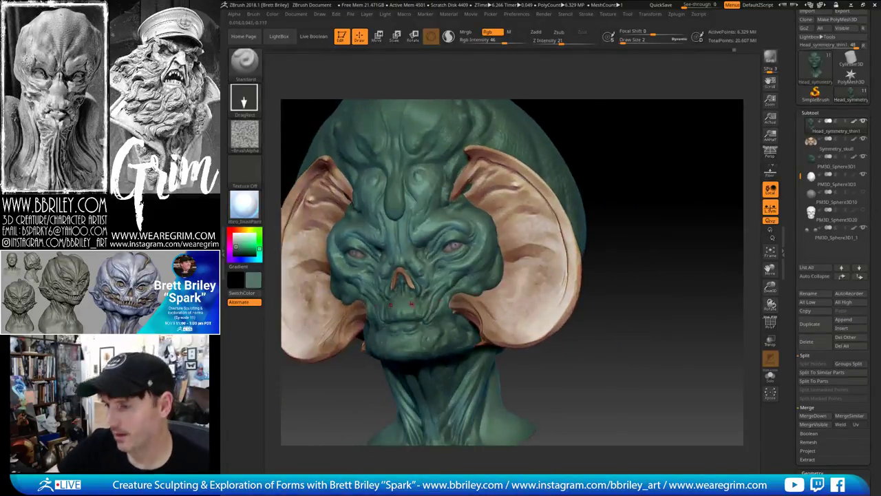
{"action": "left_click_drag", "start_coordinate": [629, 123], "coordinate": [621, 211], "text": "alt"}
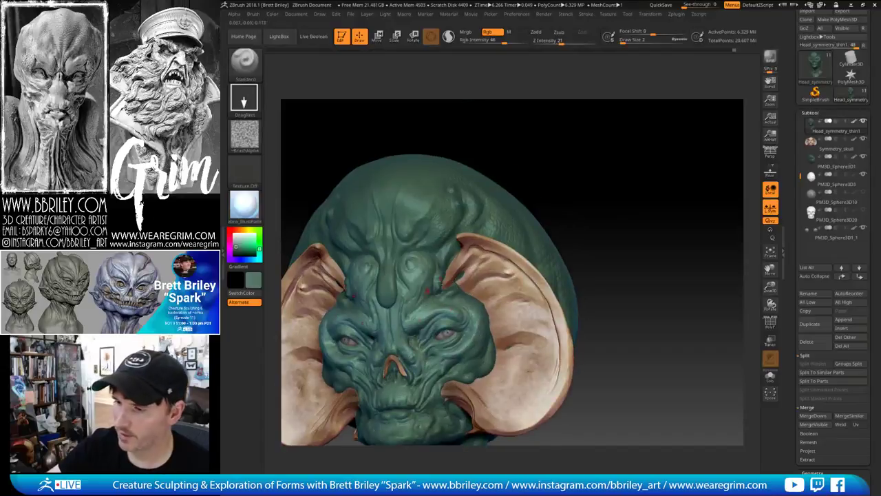
Select the cranium and mottle its forehead, crown and sides with lighter green noise at Rgb Intensity 46
{"action": "left_click", "coordinate": [404, 198], "text": "alt"}
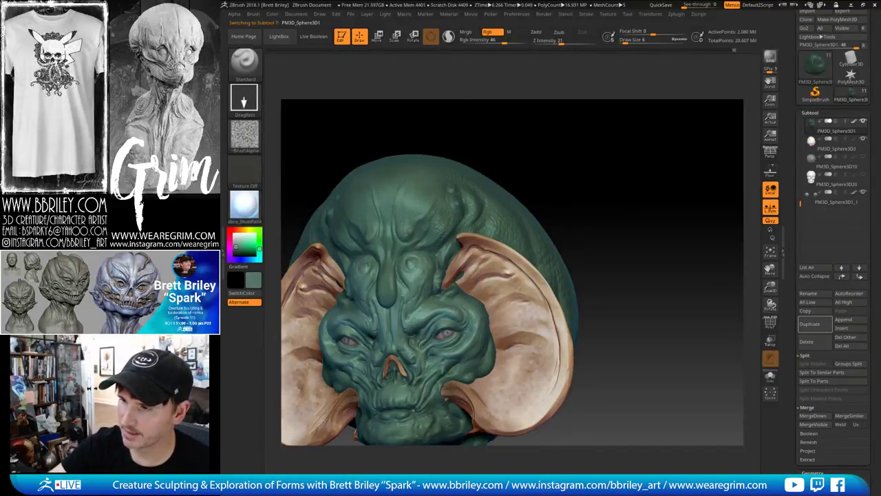
{"action": "left_click_drag", "start_coordinate": [510, 142], "coordinate": [411, 188]}
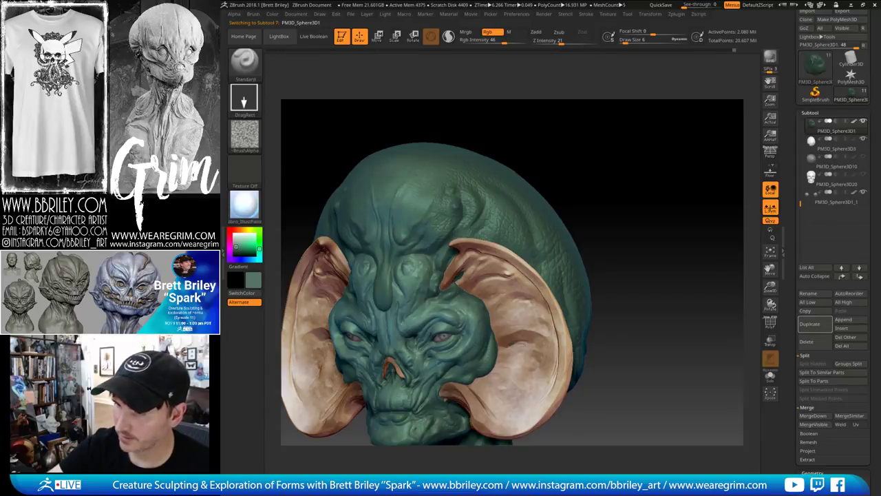
{"action": "left_click_drag", "start_coordinate": [390, 241], "coordinate": [381, 290]}
{"action": "mouse_move", "coordinate": [599, 170]}
{"action": "left_mouse_down", "text": "alt"}
{"action": "mouse_move", "coordinate": [616, 197]}
{"action": "mouse_move", "coordinate": [557, 215]}
{"action": "left_mouse_up", "text": "alt"}
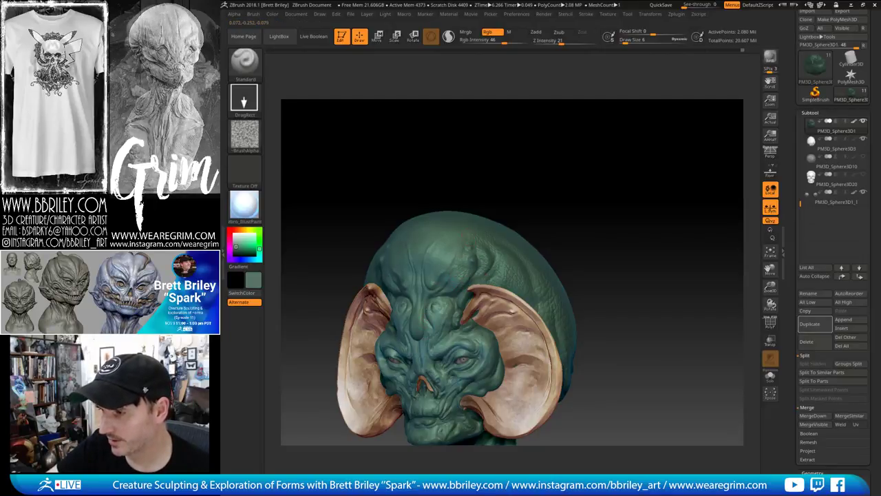
{"action": "left_click_drag", "start_coordinate": [633, 199], "coordinate": [544, 195]}
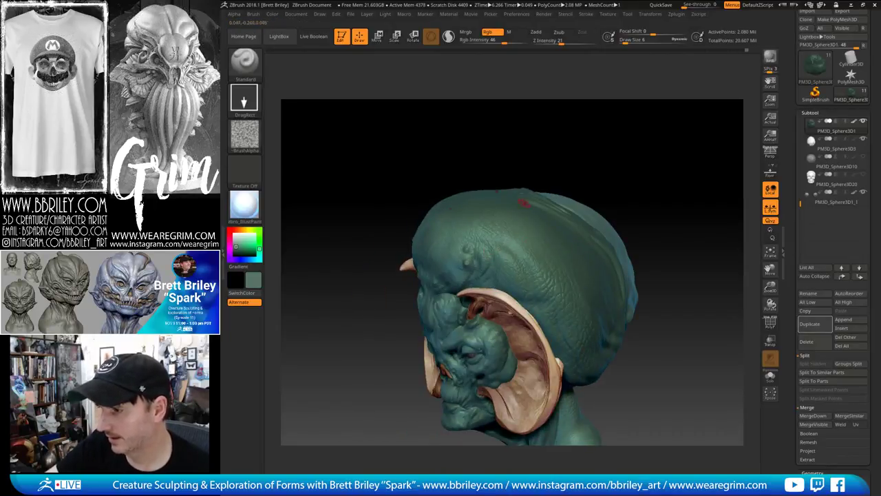
{"action": "left_click_drag", "start_coordinate": [478, 148], "coordinate": [488, 199]}
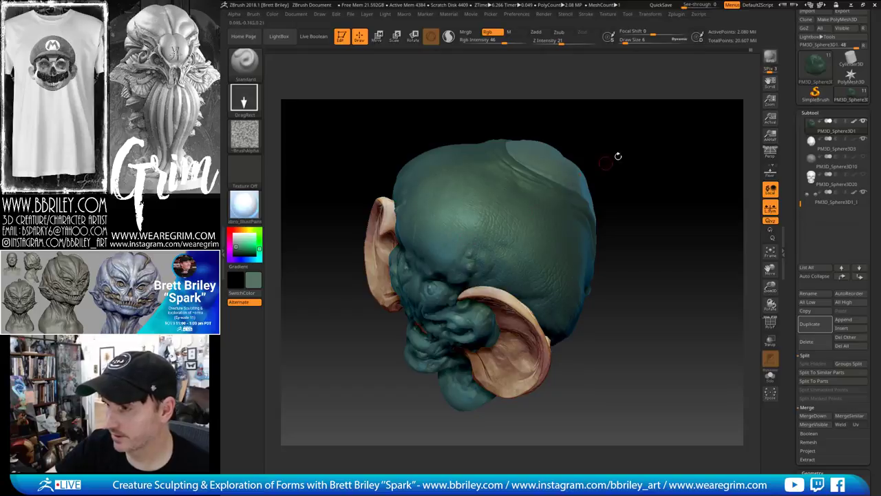
{"action": "mouse_move", "coordinate": [617, 157]}
{"action": "left_mouse_down"}
{"action": "mouse_move", "coordinate": [600, 227]}
{"action": "mouse_move", "coordinate": [543, 220]}
{"action": "mouse_move", "coordinate": [559, 165]}
{"action": "mouse_move", "coordinate": [588, 207]}
{"action": "mouse_move", "coordinate": [582, 212]}
{"action": "left_mouse_up"}
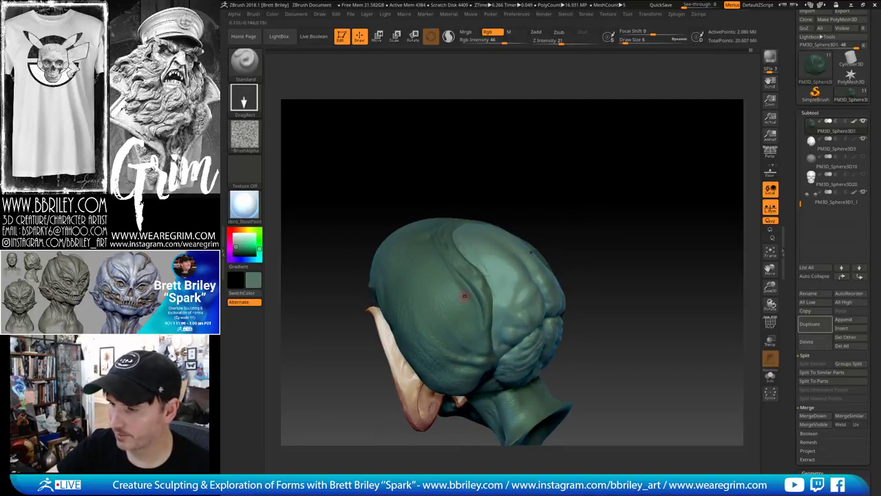
Select the brain-like piece at the back of the head and fill it with dark green at Rgb Intensity 100
{"action": "left_click", "coordinate": [486, 268], "text": "alt"}
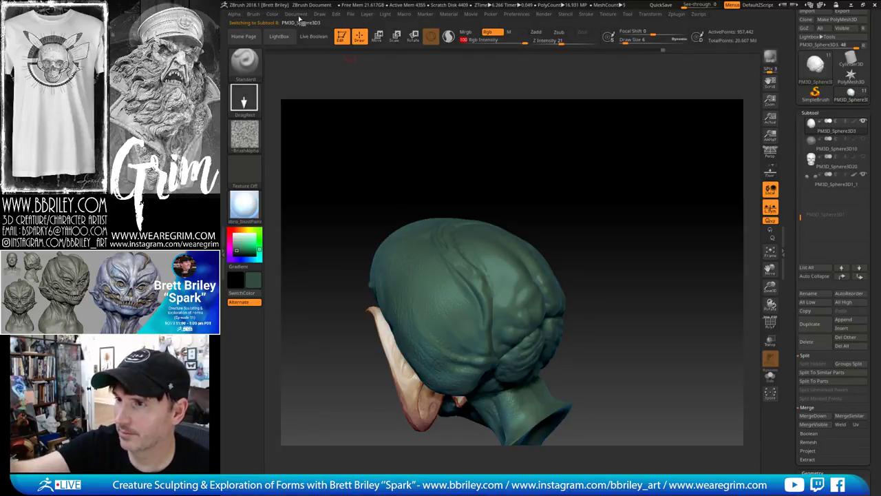
{"action": "left_click", "coordinate": [273, 14]}
{"action": "left_click", "coordinate": [292, 176]}
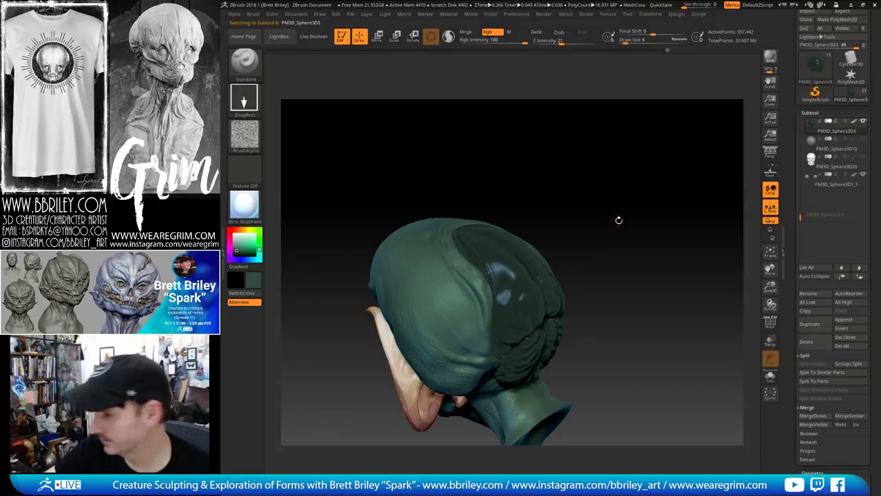
{"action": "mouse_move", "coordinate": [618, 220]}
{"action": "left_mouse_down"}
{"action": "mouse_move", "coordinate": [640, 222]}
{"action": "mouse_move", "coordinate": [613, 225]}
{"action": "left_mouse_up"}
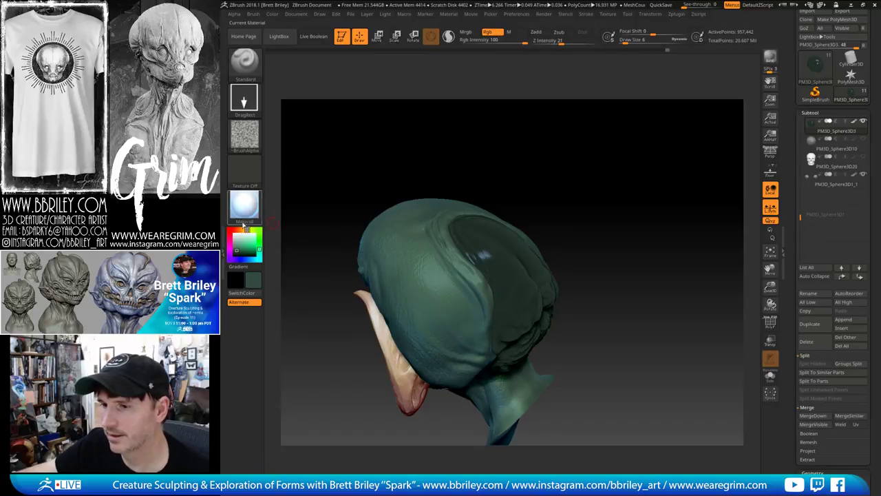
Replace the brain piece's glossy material with a material-only Flat Color fill, and restore the previous display material
{"action": "left_click", "coordinate": [244, 207]}
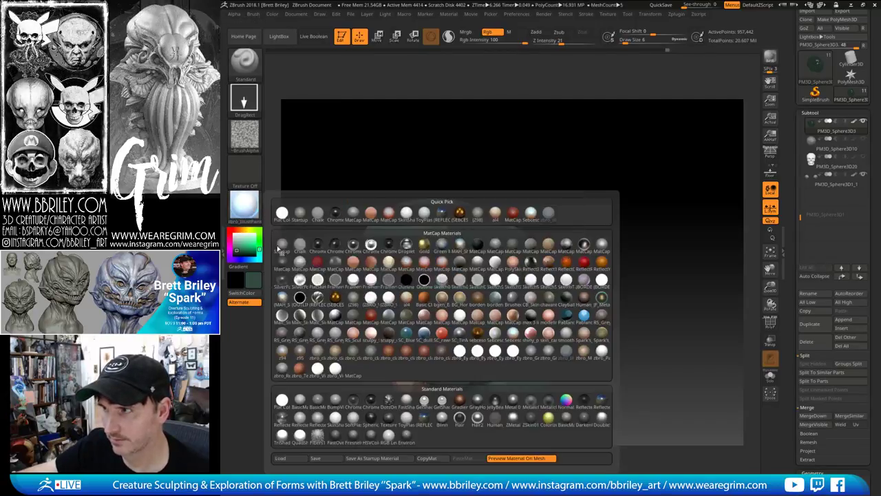
{"action": "left_click", "coordinate": [282, 400]}
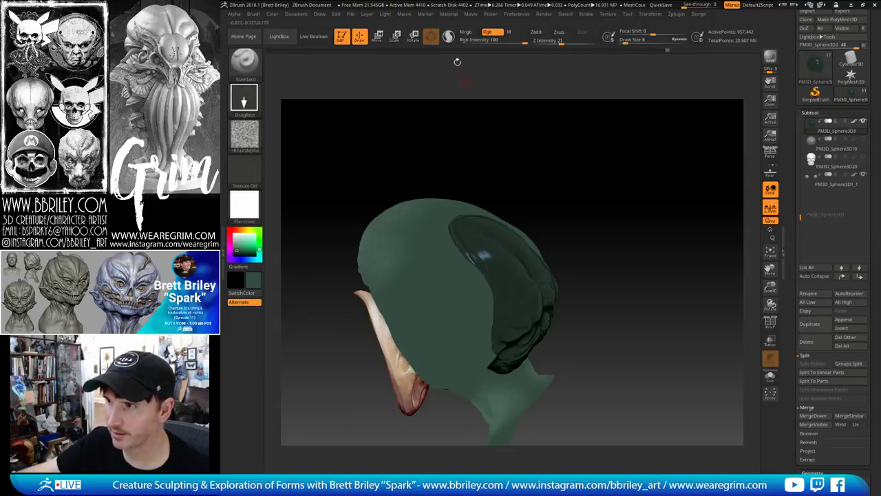
{"action": "left_click", "coordinate": [511, 33]}
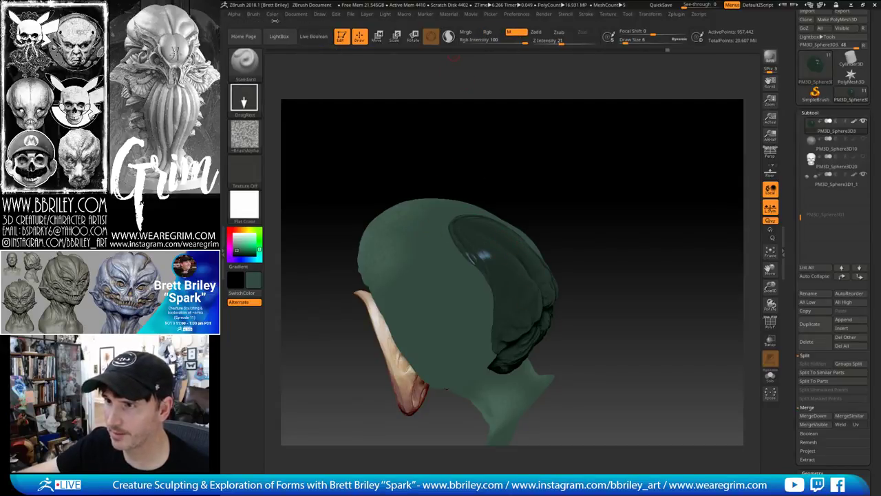
{"action": "left_click", "coordinate": [273, 15]}
{"action": "left_click", "coordinate": [306, 181]}
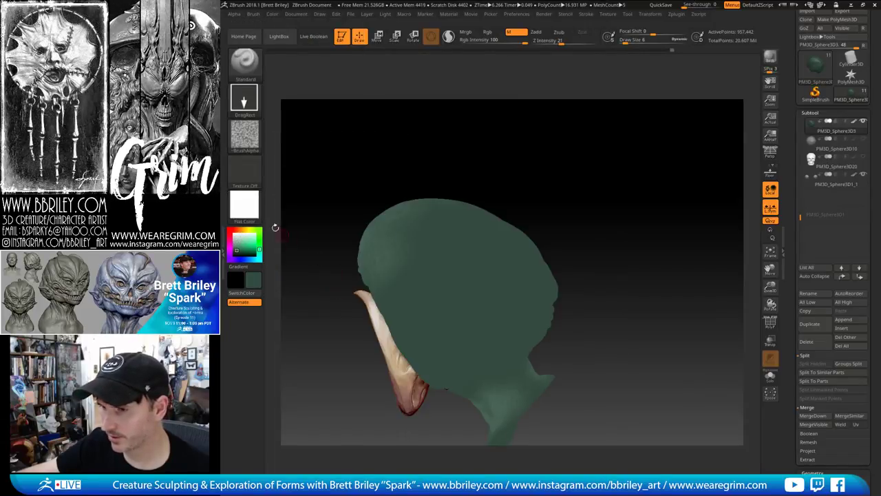
{"action": "left_click", "coordinate": [245, 205]}
{"action": "left_click", "coordinate": [420, 317]}
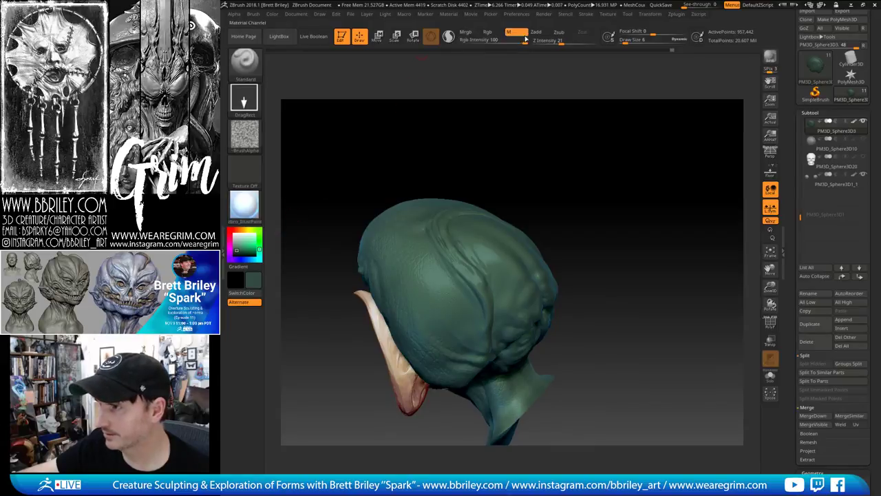
Set the brush to colour only at Rgb Intensity 25, sample the lighter green and paint noise over the brain piece
{"action": "left_click", "coordinate": [494, 32]}
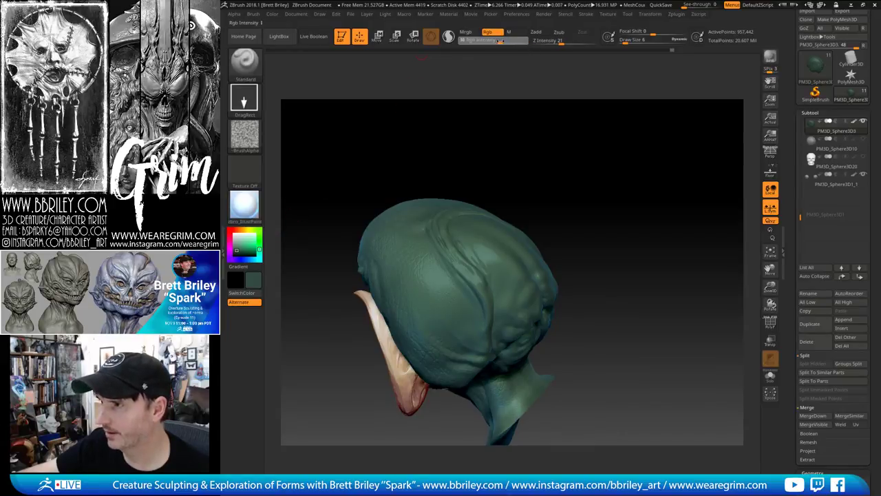
{"action": "left_click_drag", "start_coordinate": [462, 167], "coordinate": [395, 194]}
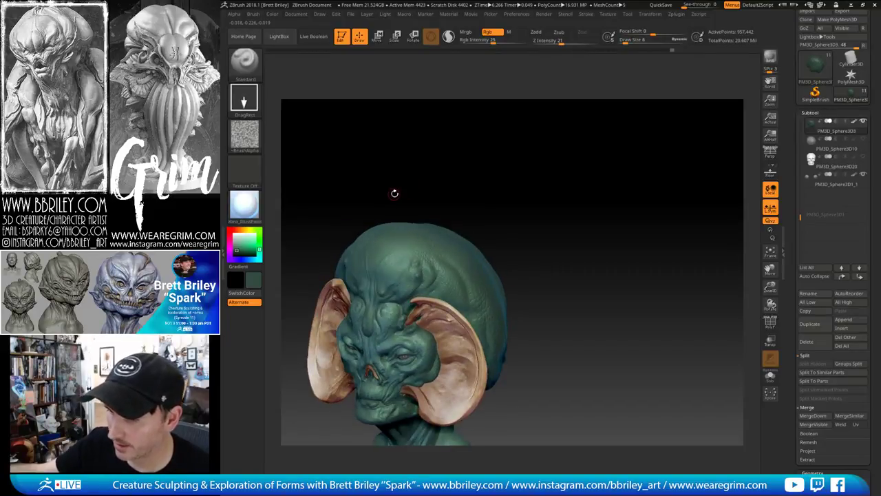
{"action": "left_click_drag", "start_coordinate": [566, 163], "coordinate": [574, 209], "text": "alt"}
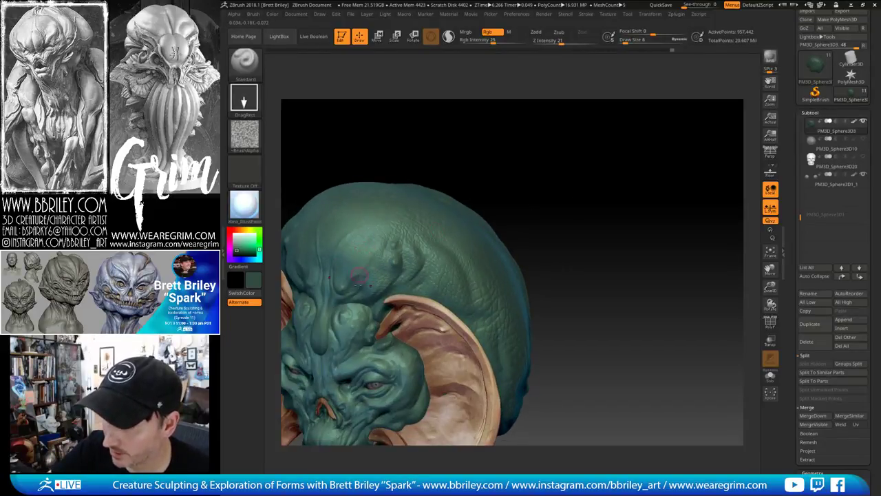
{"action": "key", "text": "c"}
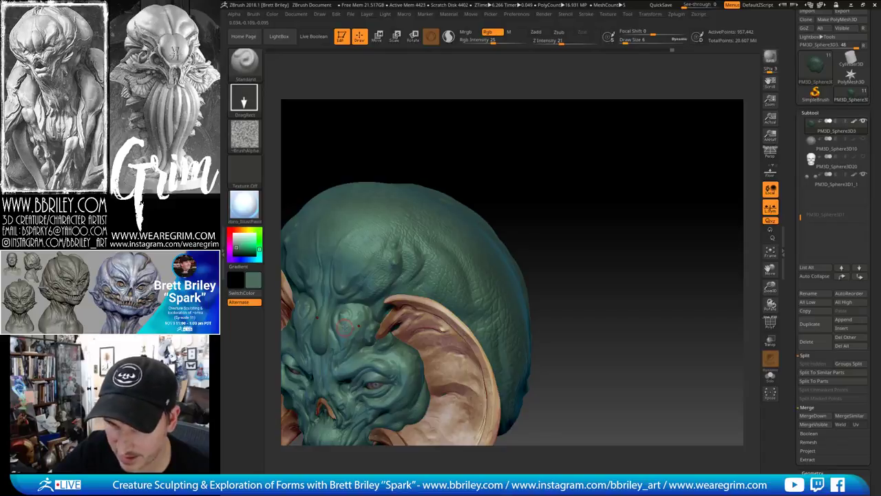
{"action": "left_click_drag", "start_coordinate": [556, 197], "coordinate": [640, 226]}
{"action": "left_click_drag", "start_coordinate": [577, 135], "coordinate": [574, 141]}
{"action": "left_click_drag", "start_coordinate": [578, 244], "coordinate": [544, 246]}
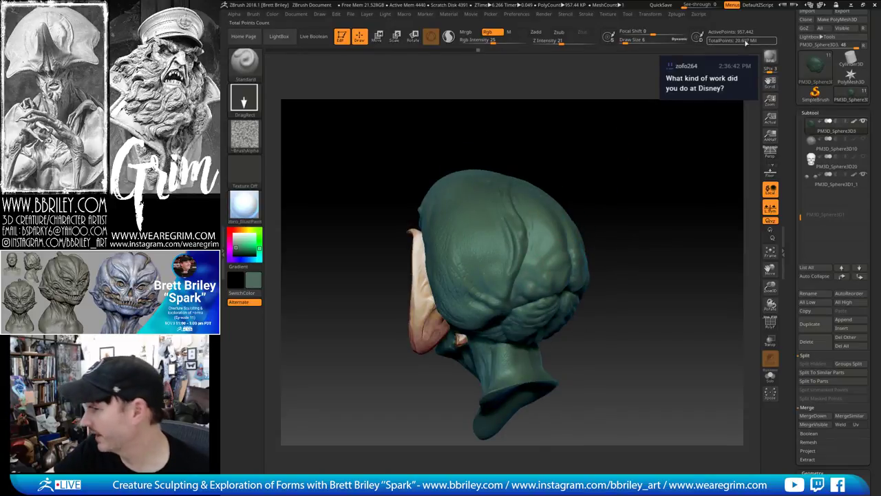
Select the cranium and layer lighter green noise over its back, top and sides at Rgb Intensity 25
{"action": "right_click_drag", "start_coordinate": [475, 238], "coordinate": [509, 271]}
{"action": "left_click", "coordinate": [510, 274], "text": "alt"}
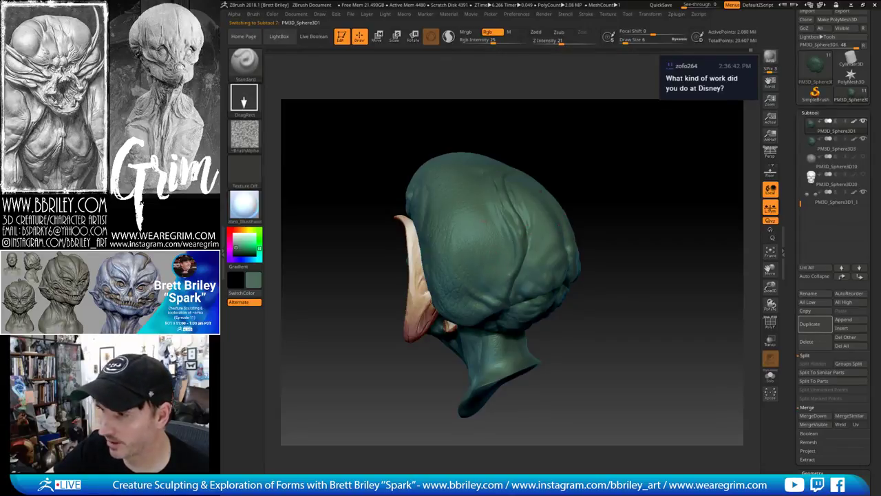
{"action": "mouse_move", "coordinate": [606, 162]}
{"action": "left_mouse_down"}
{"action": "mouse_move", "coordinate": [551, 181]}
{"action": "mouse_move", "coordinate": [505, 306]}
{"action": "left_mouse_up"}
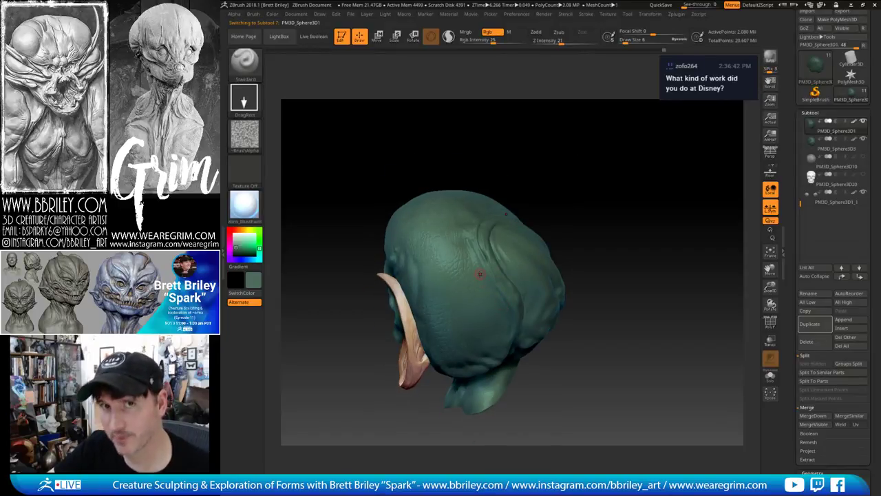
{"action": "left_click_drag", "start_coordinate": [490, 186], "coordinate": [483, 274]}
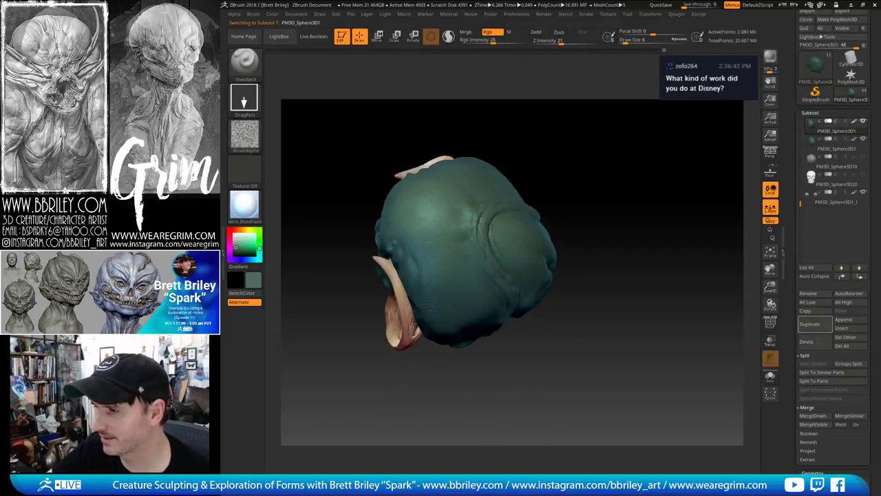
{"action": "mouse_move", "coordinate": [503, 196]}
{"action": "left_mouse_down"}
{"action": "mouse_move", "coordinate": [533, 120]}
{"action": "mouse_move", "coordinate": [548, 124]}
{"action": "left_mouse_up"}
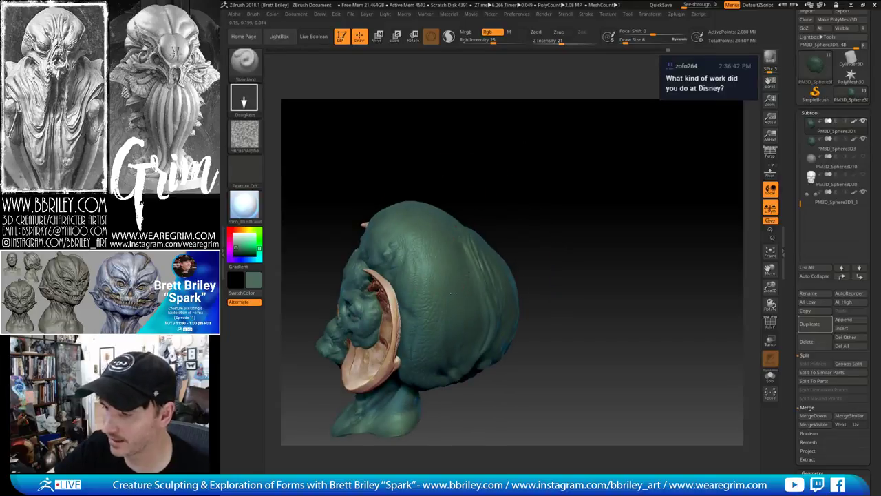
{"action": "mouse_move", "coordinate": [560, 224]}
{"action": "left_mouse_down"}
{"action": "mouse_move", "coordinate": [574, 162]}
{"action": "mouse_move", "coordinate": [517, 134]}
{"action": "left_mouse_up"}
{"action": "left_click_drag", "start_coordinate": [602, 220], "coordinate": [541, 292]}
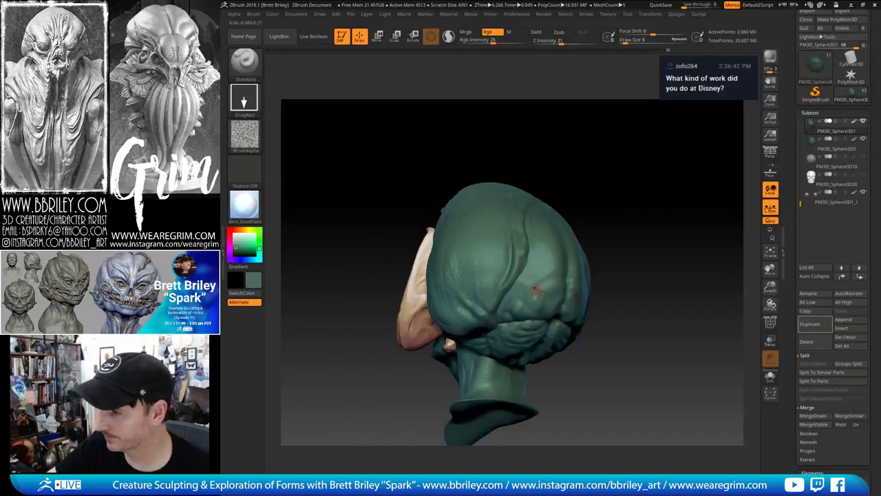
Select the brain piece, subdivide it once and add lighter green noise across its folds
{"action": "left_click", "coordinate": [541, 292], "text": "alt"}
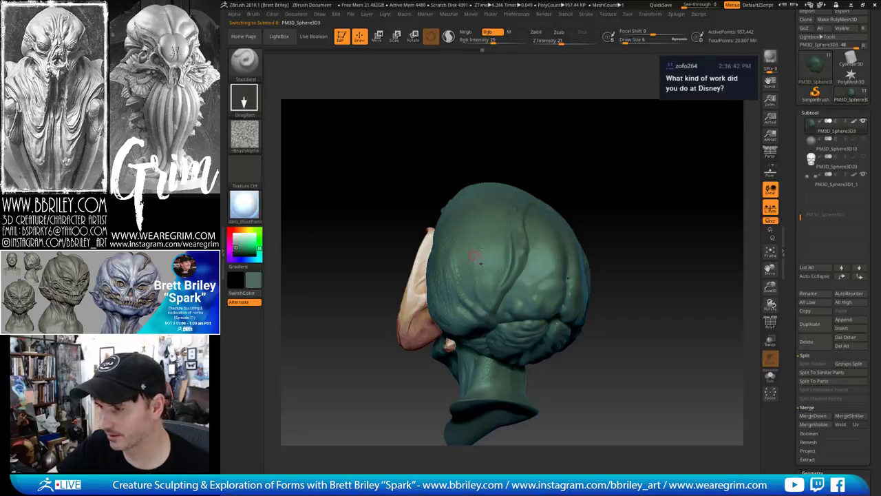
{"action": "left_click_drag", "start_coordinate": [606, 207], "coordinate": [541, 234], "text": "alt"}
{"action": "left_click_drag", "start_coordinate": [592, 206], "coordinate": [636, 138]}
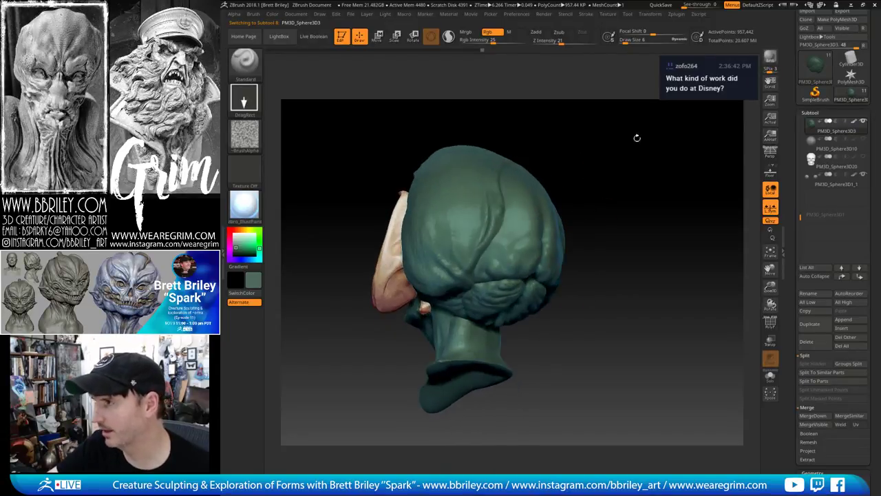
{"action": "key", "text": "ctrl+d"}
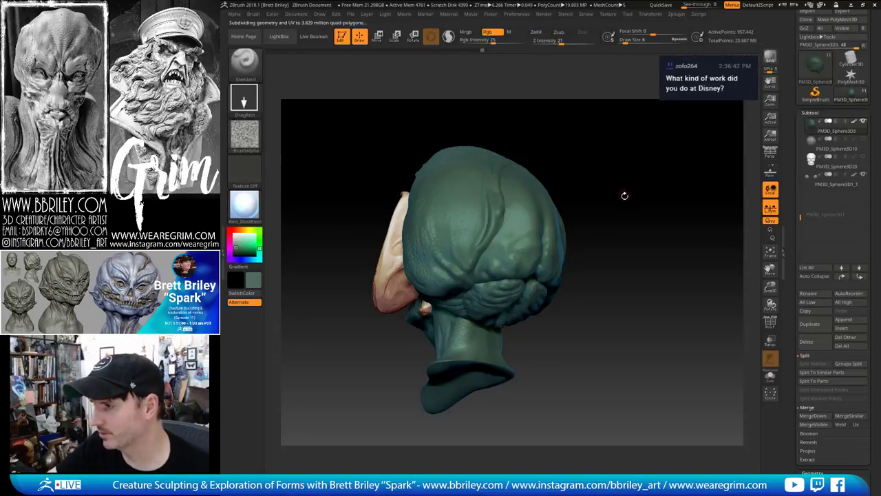
{"action": "left_click_drag", "start_coordinate": [624, 196], "coordinate": [546, 228]}
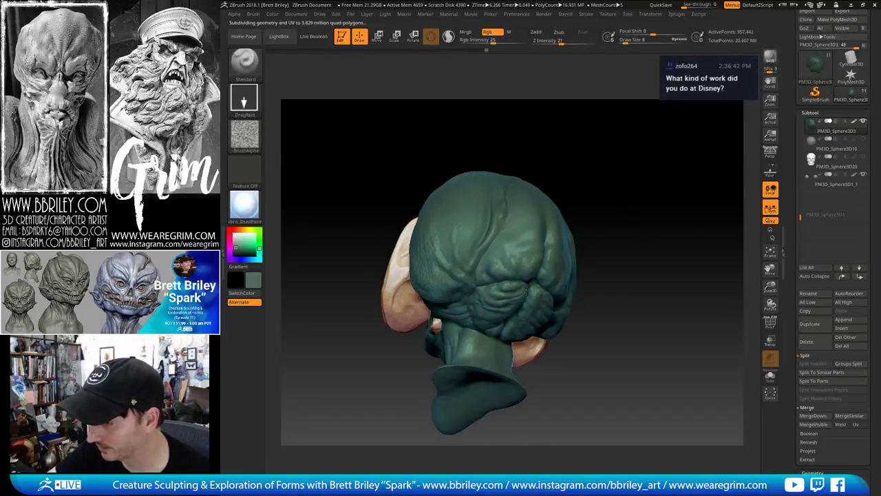
Return to the cranium and continue the green noise mottling along its side and lower rear
{"action": "right_click_drag", "start_coordinate": [514, 212], "coordinate": [599, 231]}
{"action": "left_click", "coordinate": [446, 264], "text": "alt"}
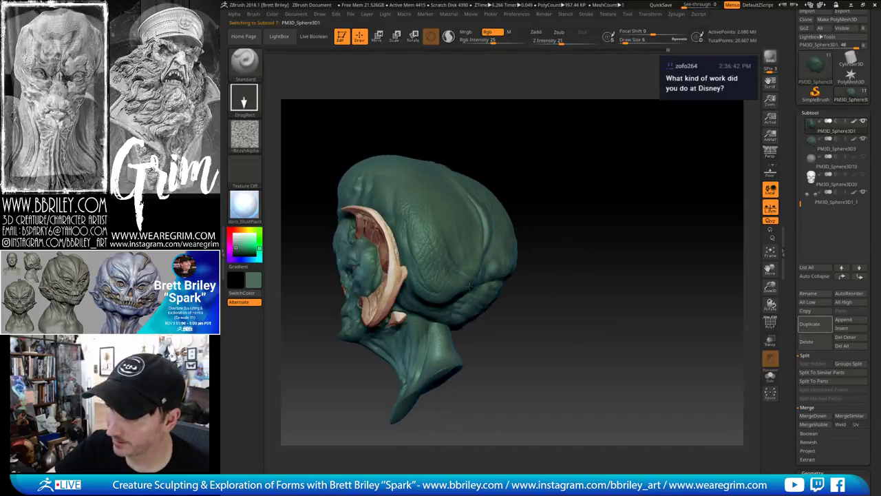
{"action": "mouse_move", "coordinate": [530, 176]}
{"action": "left_mouse_down"}
{"action": "mouse_move", "coordinate": [483, 326]}
{"action": "mouse_move", "coordinate": [494, 188]}
{"action": "mouse_move", "coordinate": [594, 218]}
{"action": "mouse_move", "coordinate": [626, 198]}
{"action": "mouse_move", "coordinate": [620, 199]}
{"action": "left_mouse_up"}
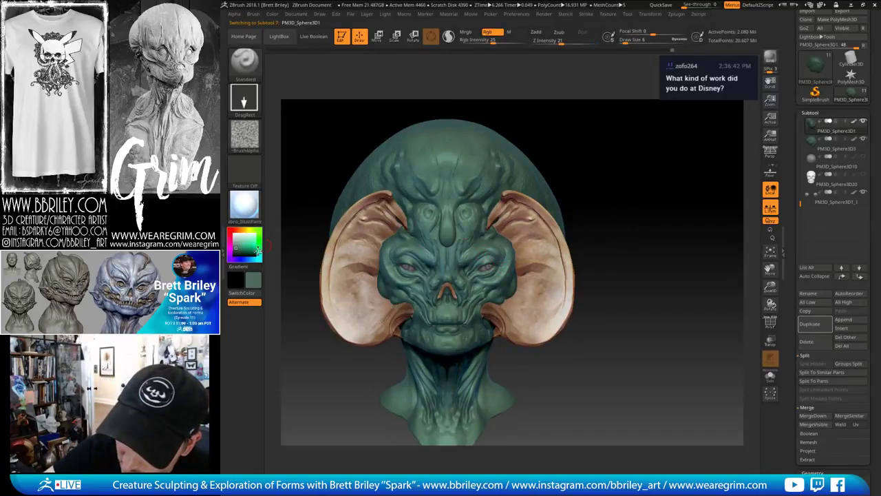
Set the paint colour to a lighter grey-green (Red 102, Green 140, Blue 127) and select the head piece
{"action": "left_click", "coordinate": [236, 245]}
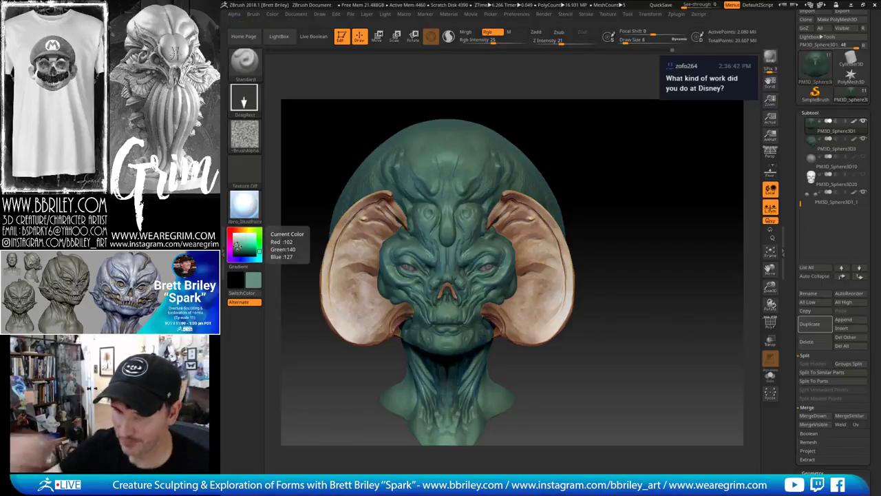
{"action": "left_click_drag", "start_coordinate": [593, 146], "coordinate": [522, 193]}
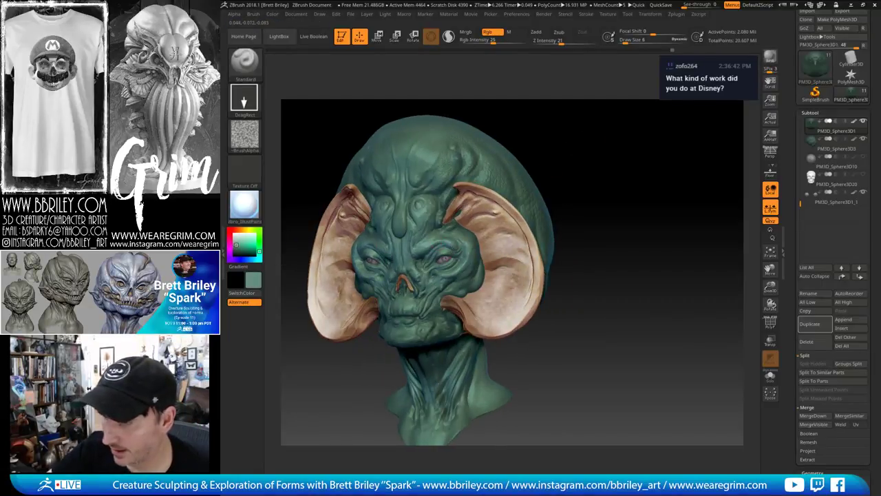
{"action": "left_click_drag", "start_coordinate": [572, 155], "coordinate": [605, 184], "text": "alt"}
{"action": "left_click", "coordinate": [442, 245], "text": "alt"}
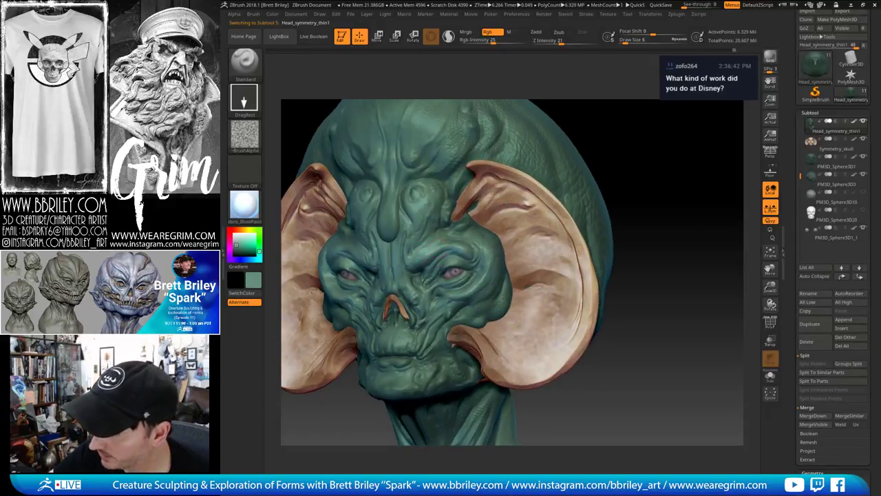
Paint lighter grey-green noise over the head's cheeks, nose area and mouth at Rgb Intensity 25
{"action": "left_click_drag", "start_coordinate": [606, 155], "coordinate": [554, 159]}
{"action": "mouse_move", "coordinate": [639, 134]}
{"action": "left_mouse_down"}
{"action": "mouse_move", "coordinate": [609, 137]}
{"action": "mouse_move", "coordinate": [694, 123]}
{"action": "left_mouse_up"}
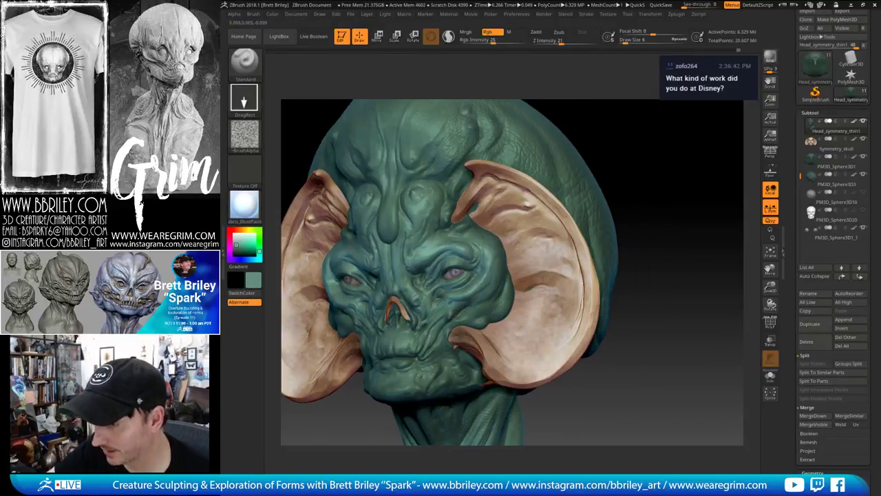
{"action": "left_click_drag", "start_coordinate": [647, 156], "coordinate": [444, 307]}
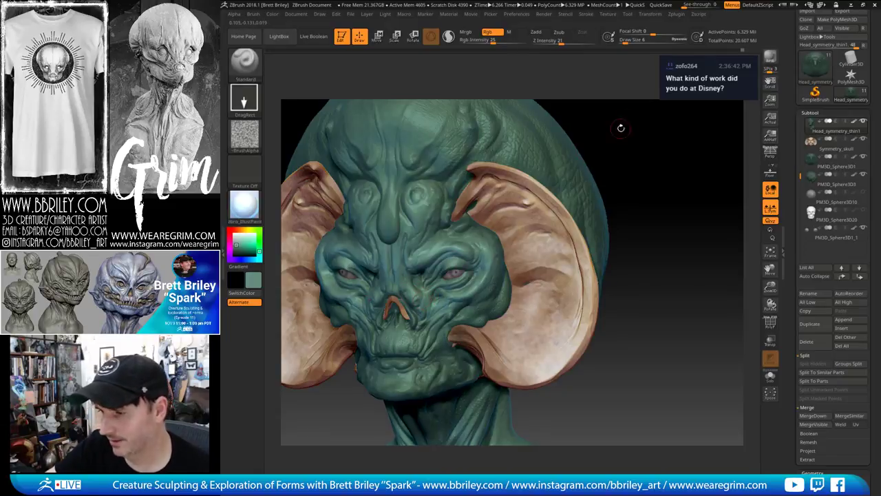
{"action": "left_click_drag", "start_coordinate": [620, 128], "coordinate": [405, 283]}
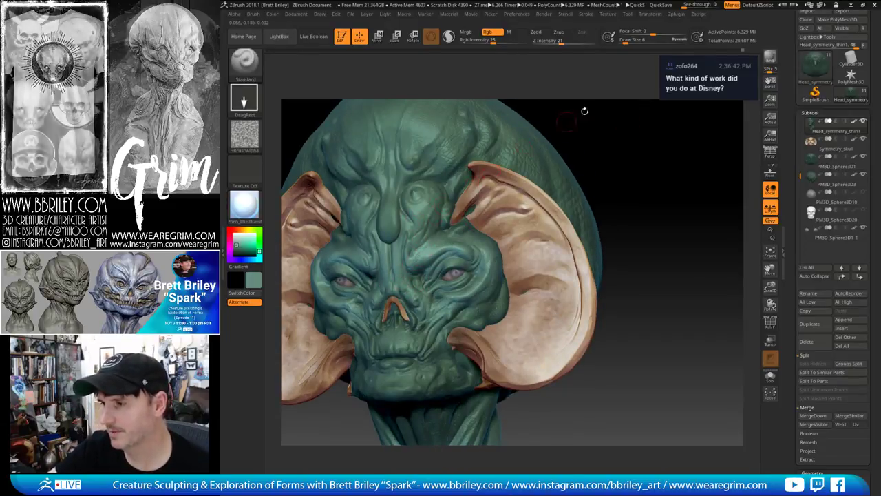
{"action": "left_click_drag", "start_coordinate": [584, 110], "coordinate": [600, 151], "text": "alt"}
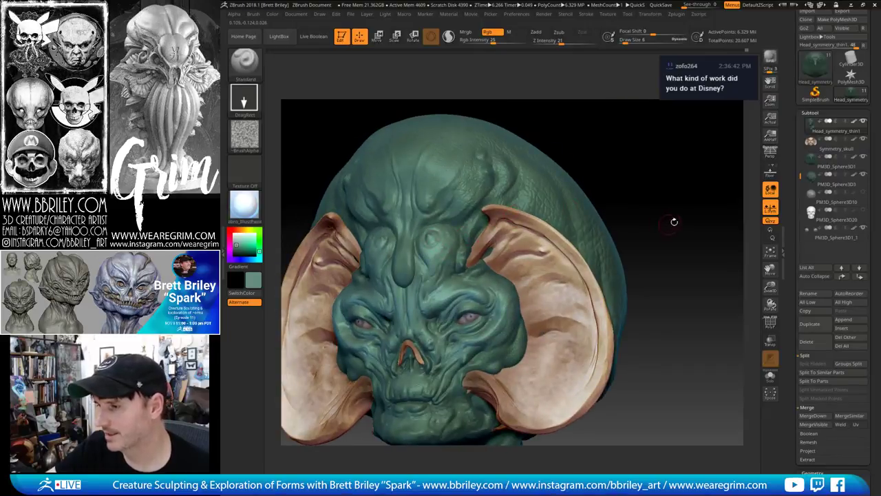
{"action": "mouse_move", "coordinate": [673, 221]}
{"action": "left_mouse_down"}
{"action": "mouse_move", "coordinate": [655, 181]}
{"action": "mouse_move", "coordinate": [440, 294]}
{"action": "left_mouse_up"}
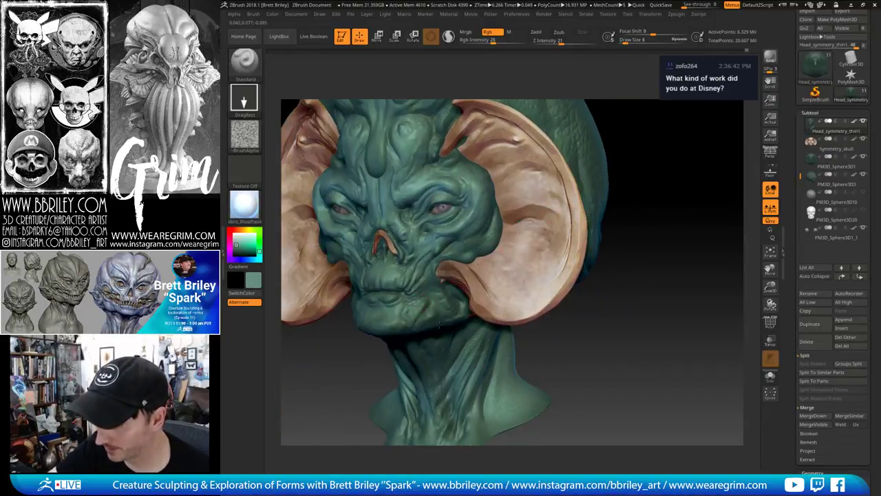
{"action": "left_click_drag", "start_coordinate": [593, 343], "coordinate": [644, 365]}
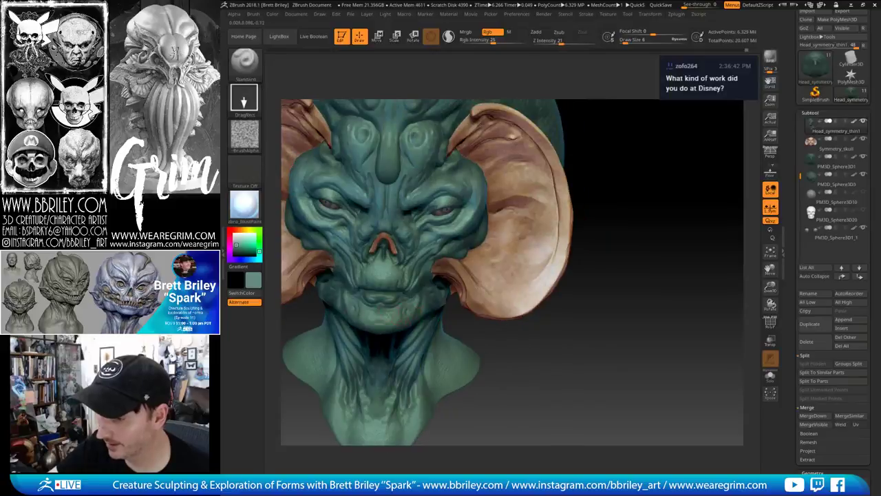
Reduce the draw size to 4 and add finer light green noise to the upper neck, jaw and face
{"action": "key", "text": "s"}
{"action": "left_click", "coordinate": [388, 319]}
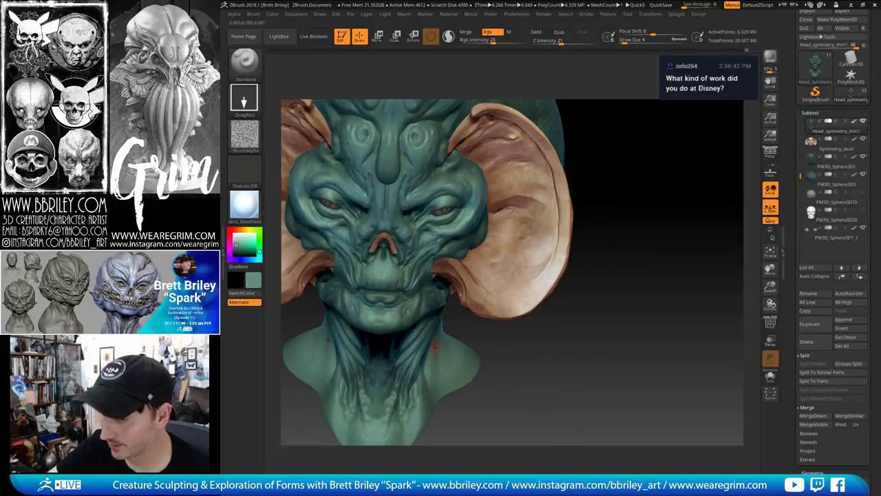
{"action": "mouse_move", "coordinate": [667, 138]}
{"action": "left_mouse_down"}
{"action": "mouse_move", "coordinate": [643, 133]}
{"action": "mouse_move", "coordinate": [414, 263]}
{"action": "left_mouse_up"}
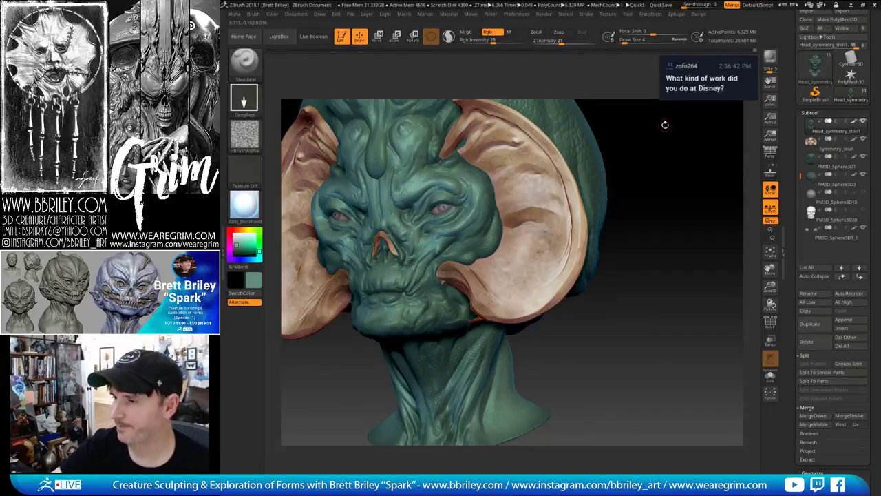
{"action": "left_click_drag", "start_coordinate": [665, 124], "coordinate": [683, 126]}
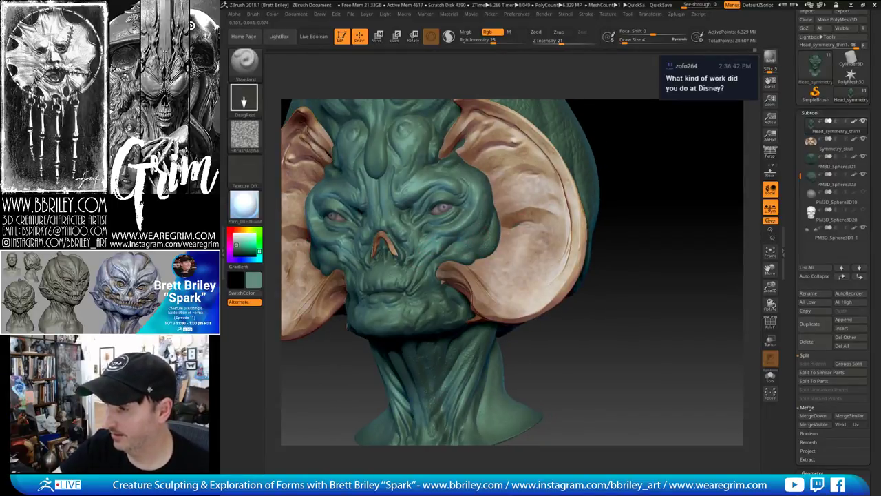
{"action": "left_click_drag", "start_coordinate": [678, 207], "coordinate": [619, 192]}
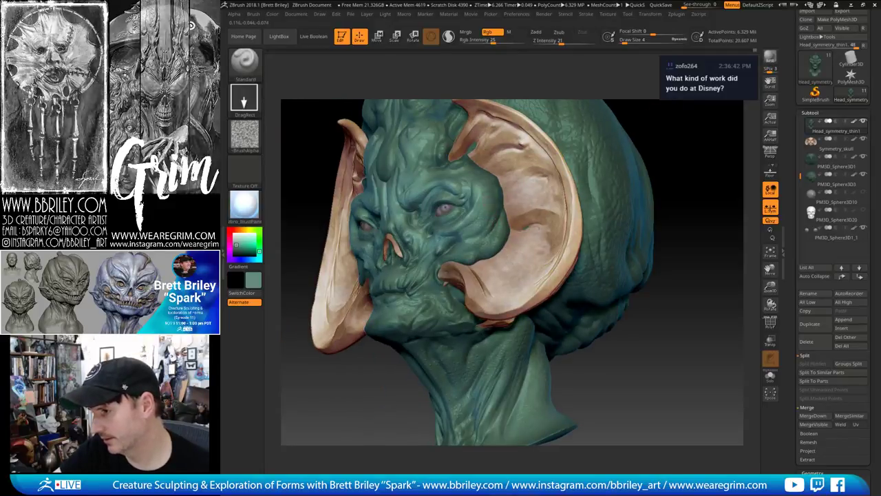
{"action": "left_click_drag", "start_coordinate": [678, 124], "coordinate": [682, 169]}
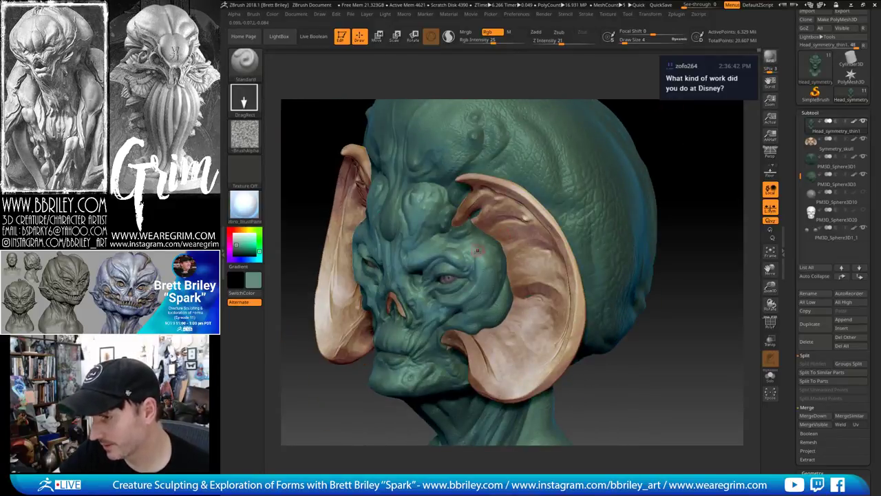
Continue the fine green noise around the brow and temples and save the project
{"action": "mouse_move", "coordinate": [641, 103]}
{"action": "left_mouse_down", "text": "shift"}
{"action": "mouse_move", "coordinate": [669, 101]}
{"action": "mouse_move", "coordinate": [650, 103]}
{"action": "left_mouse_up", "text": "shift"}
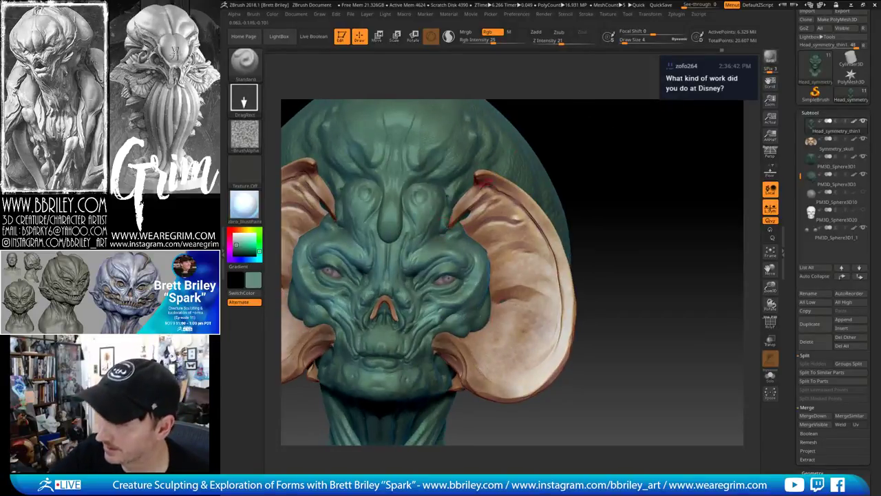
{"action": "right_click_drag", "start_coordinate": [485, 182], "coordinate": [450, 227]}
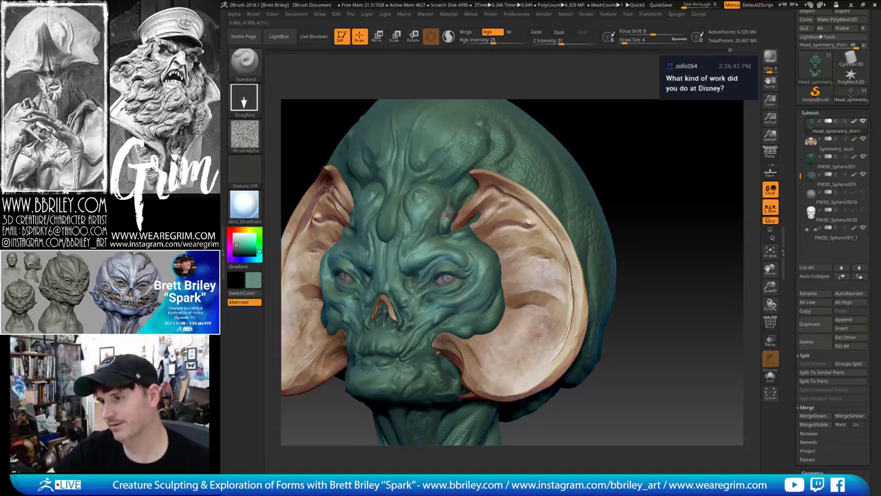
{"action": "left_click_drag", "start_coordinate": [620, 155], "coordinate": [669, 162]}
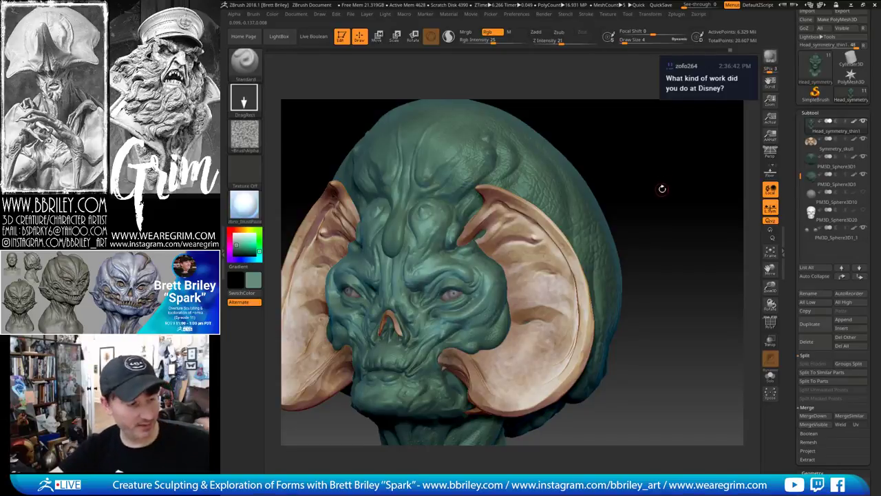
{"action": "key", "text": "ctrl+s"}
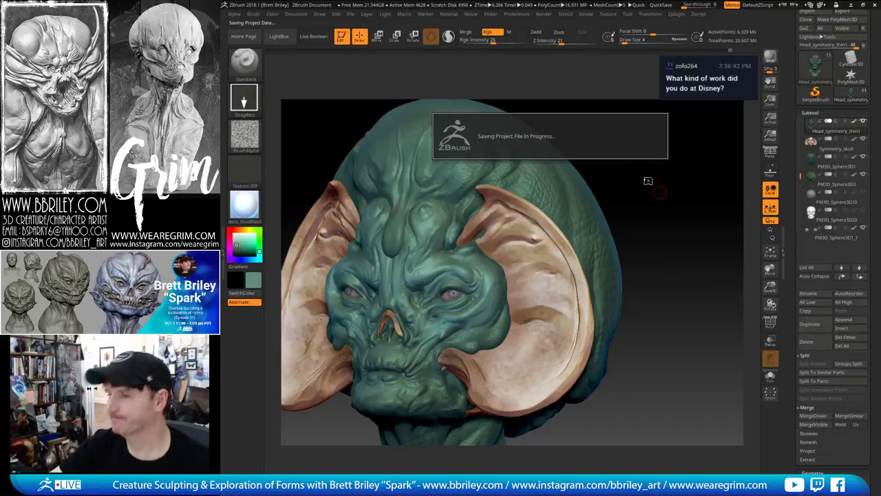
Layer more light green noise over the eye area, cheeks and chin from several angles
{"action": "left_click_drag", "start_coordinate": [661, 191], "coordinate": [677, 165], "text": "alt"}
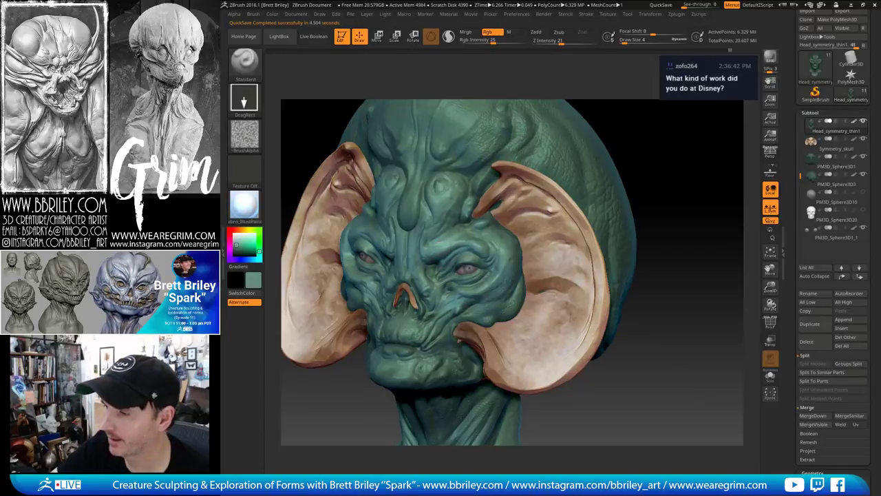
{"action": "left_click_drag", "start_coordinate": [659, 118], "coordinate": [682, 121]}
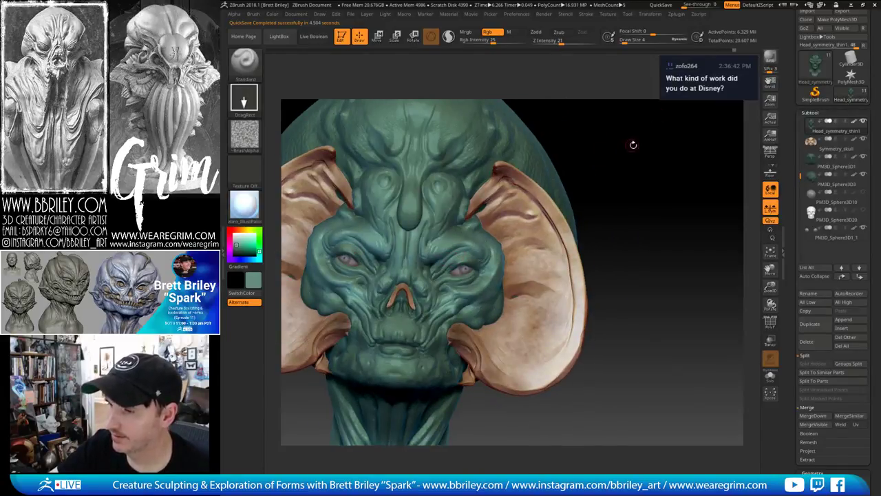
{"action": "left_click_drag", "start_coordinate": [634, 144], "coordinate": [652, 119], "text": "alt"}
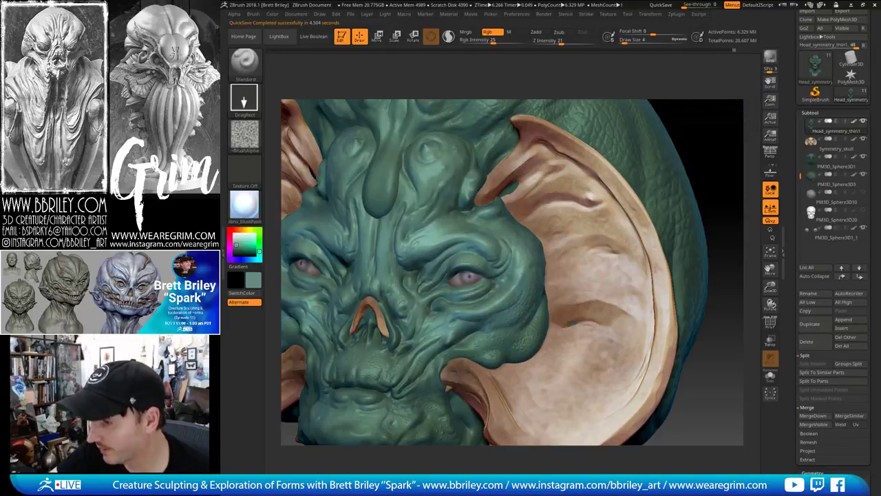
{"action": "left_click_drag", "start_coordinate": [725, 176], "coordinate": [712, 110], "text": "alt"}
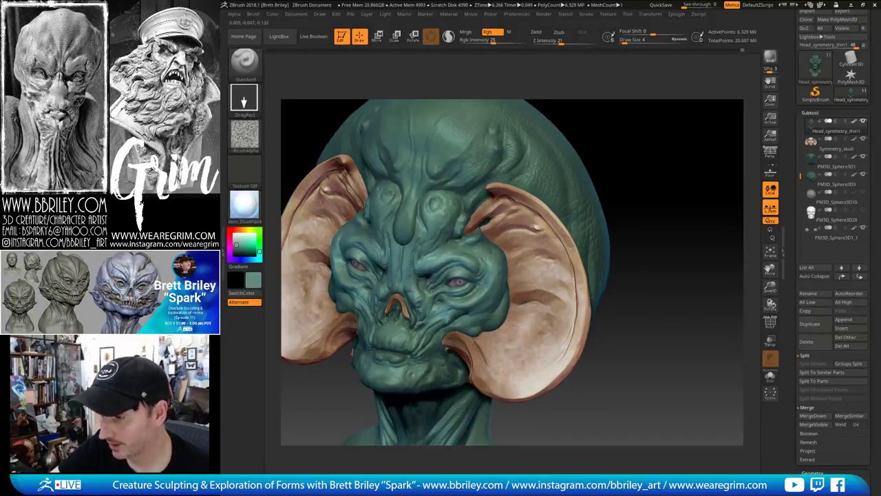
{"action": "left_click_drag", "start_coordinate": [630, 119], "coordinate": [648, 95]}
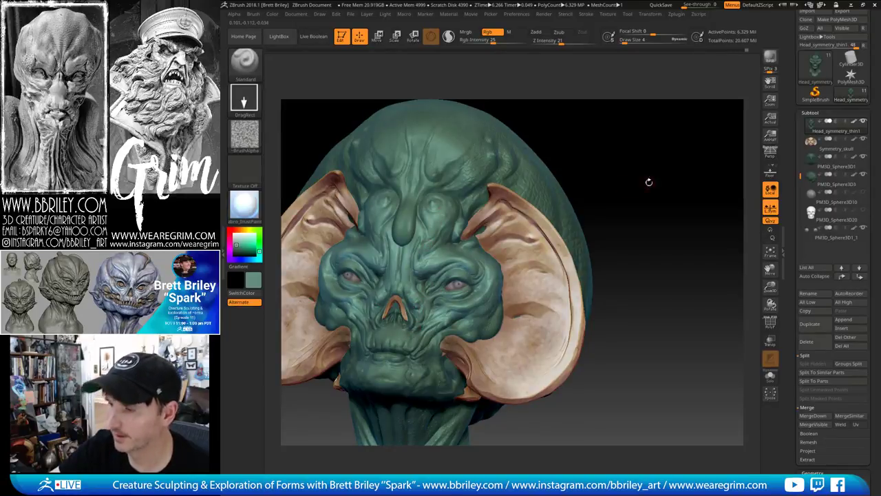
{"action": "left_click_drag", "start_coordinate": [650, 181], "coordinate": [658, 144], "text": "alt"}
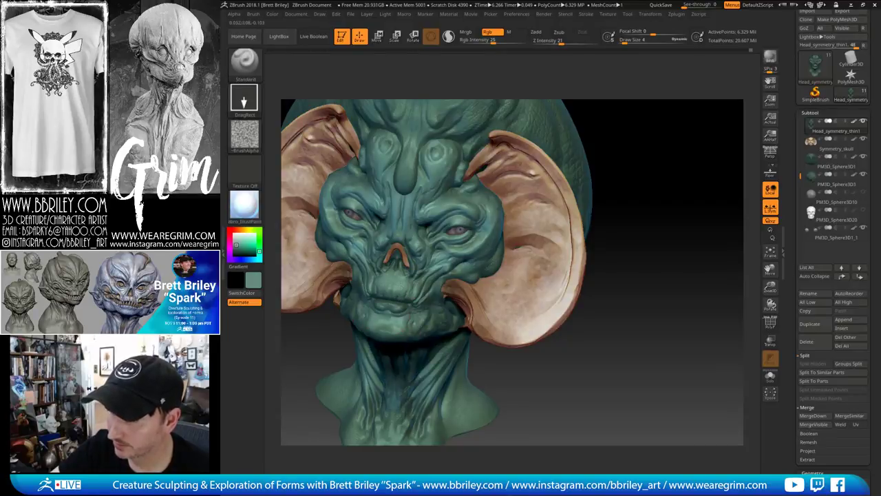
{"action": "left_click_drag", "start_coordinate": [549, 366], "coordinate": [424, 328]}
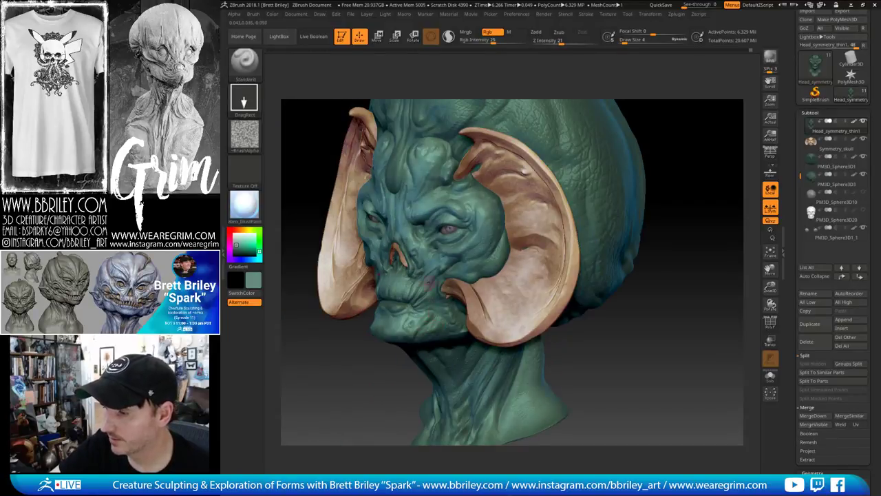
Paint light green noise over the front, side and base of the neck
{"action": "mouse_move", "coordinate": [696, 241]}
{"action": "left_mouse_down", "text": "alt"}
{"action": "mouse_move", "coordinate": [694, 156]}
{"action": "mouse_move", "coordinate": [726, 170]}
{"action": "left_mouse_up", "text": "alt"}
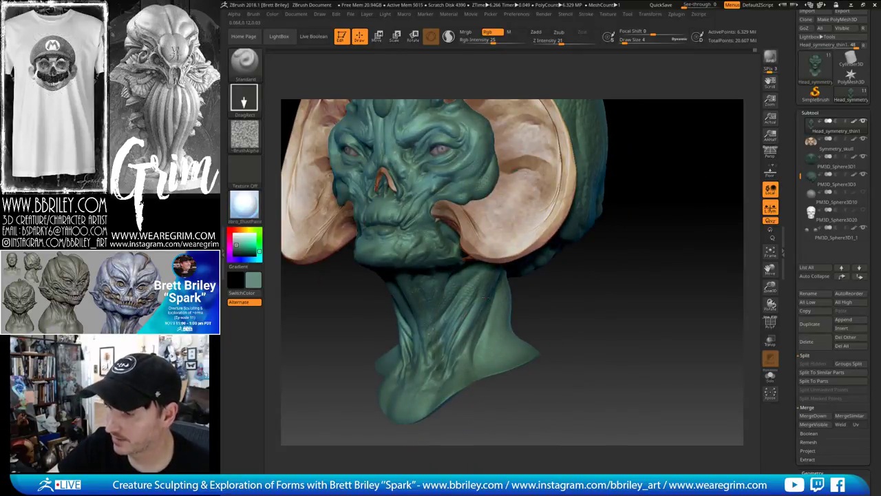
{"action": "left_click_drag", "start_coordinate": [527, 329], "coordinate": [526, 267], "text": "alt"}
{"action": "left_click_drag", "start_coordinate": [526, 267], "coordinate": [587, 262]}
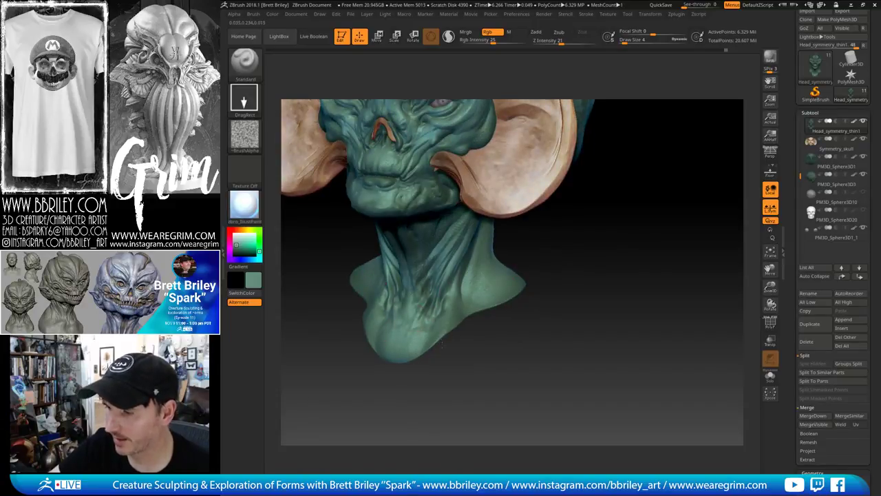
{"action": "mouse_move", "coordinate": [536, 330]}
{"action": "left_mouse_down"}
{"action": "mouse_move", "coordinate": [517, 300]}
{"action": "mouse_move", "coordinate": [507, 304]}
{"action": "left_mouse_up"}
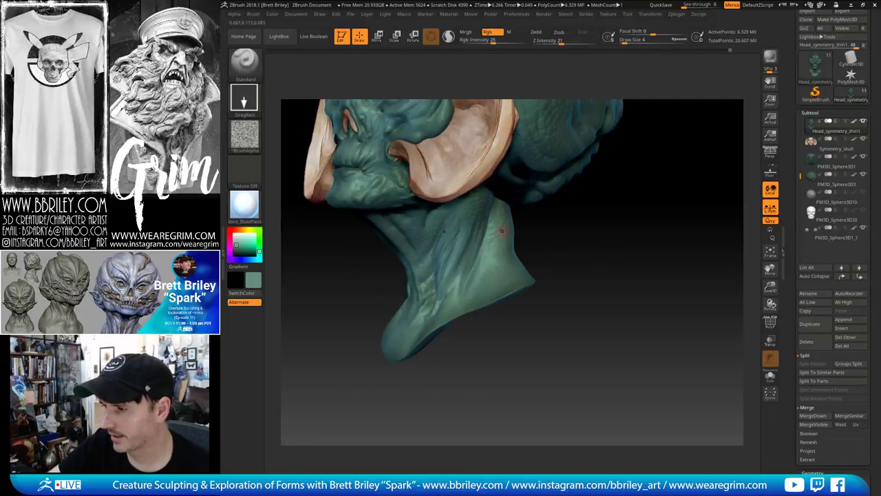
{"action": "left_click_drag", "start_coordinate": [502, 232], "coordinate": [508, 225]}
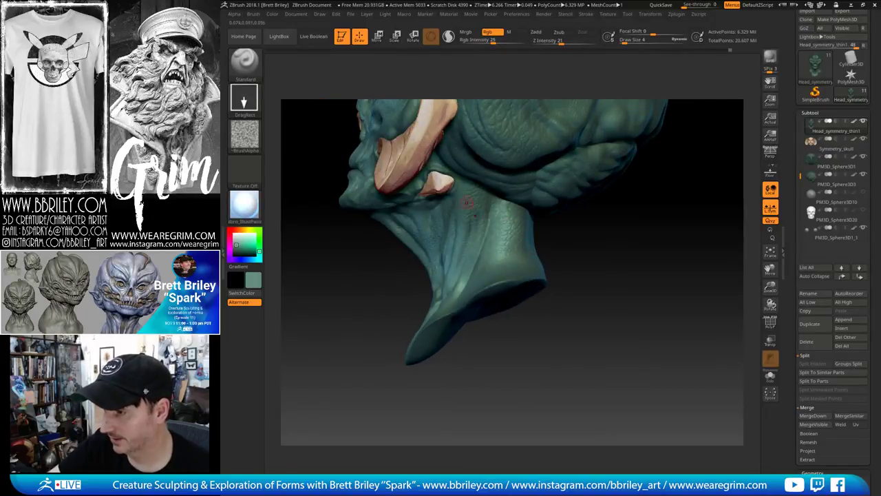
{"action": "mouse_move", "coordinate": [614, 277]}
{"action": "left_mouse_down"}
{"action": "mouse_move", "coordinate": [537, 274]}
{"action": "mouse_move", "coordinate": [566, 329]}
{"action": "mouse_move", "coordinate": [636, 325]}
{"action": "left_mouse_up"}
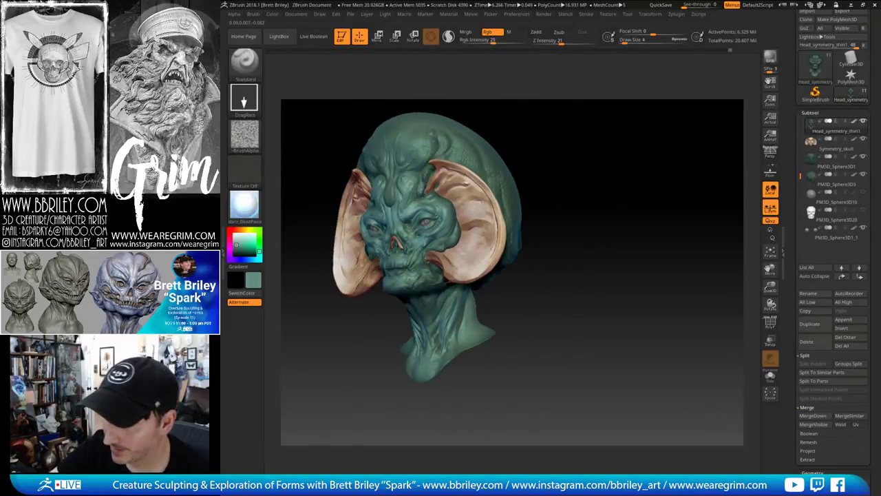
Select the cranium, raise Rgb Intensity to 40 and paint stronger light green noise over its top and side
{"action": "left_click_drag", "start_coordinate": [548, 126], "coordinate": [534, 197], "text": "alt"}
{"action": "left_click", "coordinate": [535, 196], "text": "alt"}
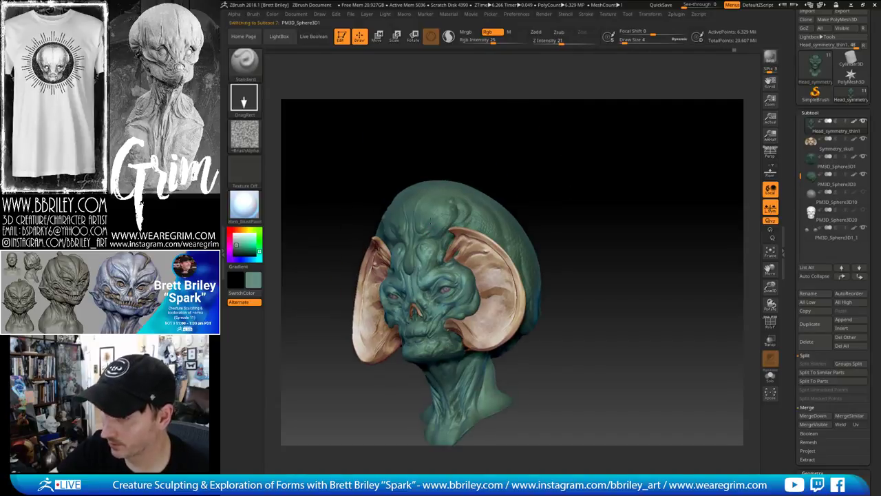
{"action": "mouse_move", "coordinate": [497, 131]}
{"action": "left_mouse_down"}
{"action": "mouse_move", "coordinate": [484, 181]}
{"action": "mouse_move", "coordinate": [484, 165]}
{"action": "mouse_move", "coordinate": [506, 165]}
{"action": "mouse_move", "coordinate": [497, 214]}
{"action": "mouse_move", "coordinate": [547, 230]}
{"action": "left_mouse_up"}
{"action": "left_click", "coordinate": [501, 42]}
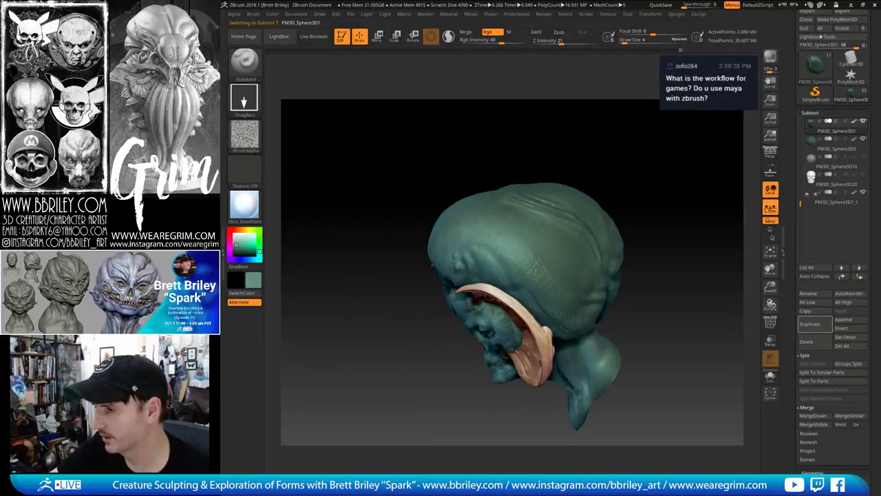
{"action": "right_click_drag", "start_coordinate": [563, 277], "coordinate": [505, 228], "text": "alt"}
{"action": "right_click_drag", "start_coordinate": [508, 238], "coordinate": [497, 224]}
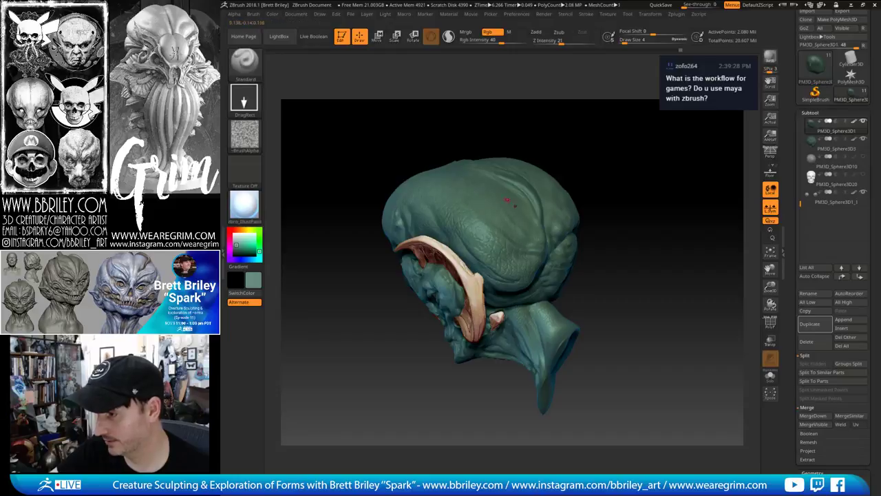
{"action": "mouse_move", "coordinate": [593, 174]}
{"action": "left_mouse_down"}
{"action": "mouse_move", "coordinate": [577, 165]}
{"action": "mouse_move", "coordinate": [561, 200]}
{"action": "mouse_move", "coordinate": [497, 258]}
{"action": "left_mouse_up"}
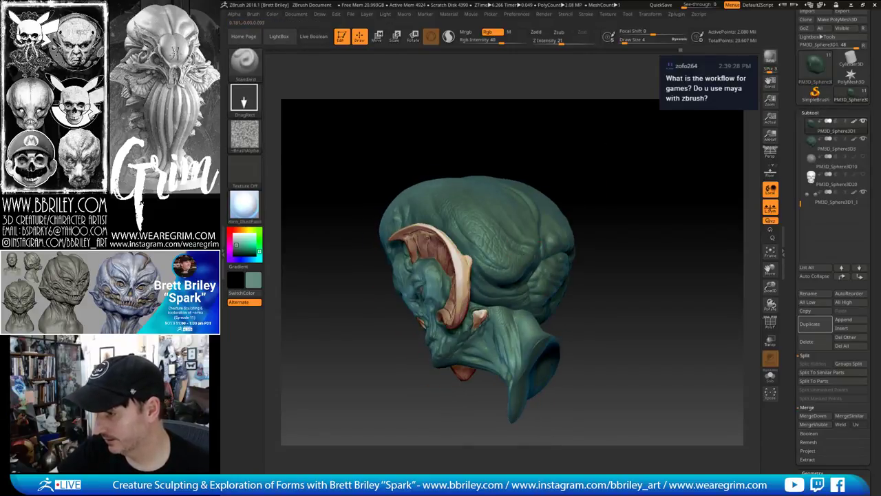
{"action": "mouse_move", "coordinate": [563, 181]}
{"action": "left_mouse_down"}
{"action": "mouse_move", "coordinate": [543, 167]}
{"action": "mouse_move", "coordinate": [592, 217]}
{"action": "left_mouse_up"}
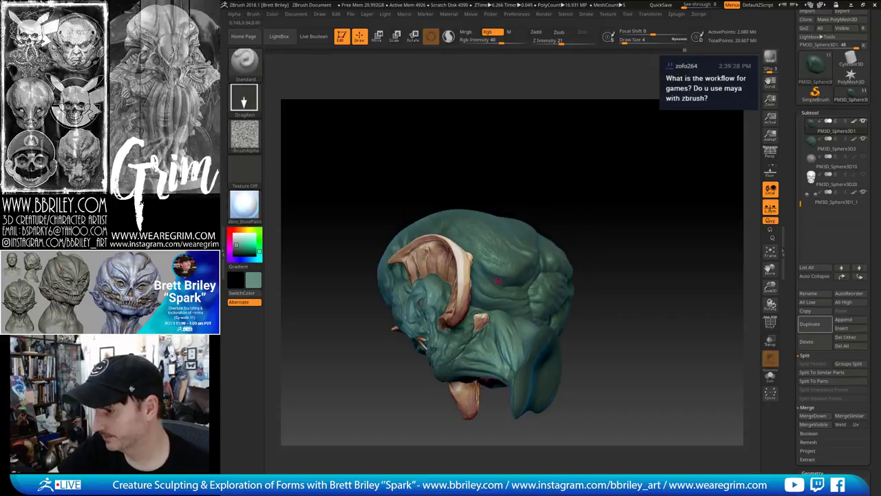
Select the brain mesh at the back of the head and paint light green noise over its folds from several angles
{"action": "mouse_move", "coordinate": [512, 276]}
{"action": "left_mouse_down"}
{"action": "mouse_move", "coordinate": [568, 203]}
{"action": "mouse_move", "coordinate": [528, 227]}
{"action": "mouse_move", "coordinate": [499, 268]}
{"action": "left_mouse_up"}
{"action": "left_click", "coordinate": [492, 241], "text": "alt"}
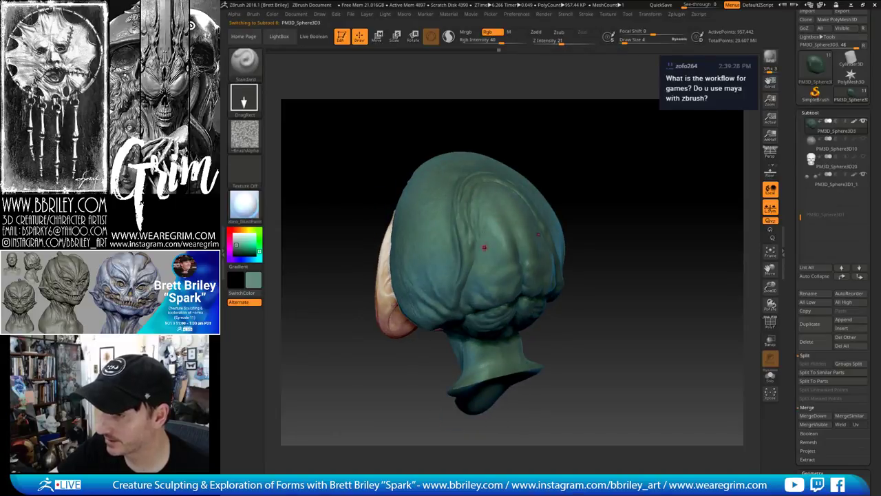
{"action": "left_click_drag", "start_coordinate": [530, 205], "coordinate": [497, 279]}
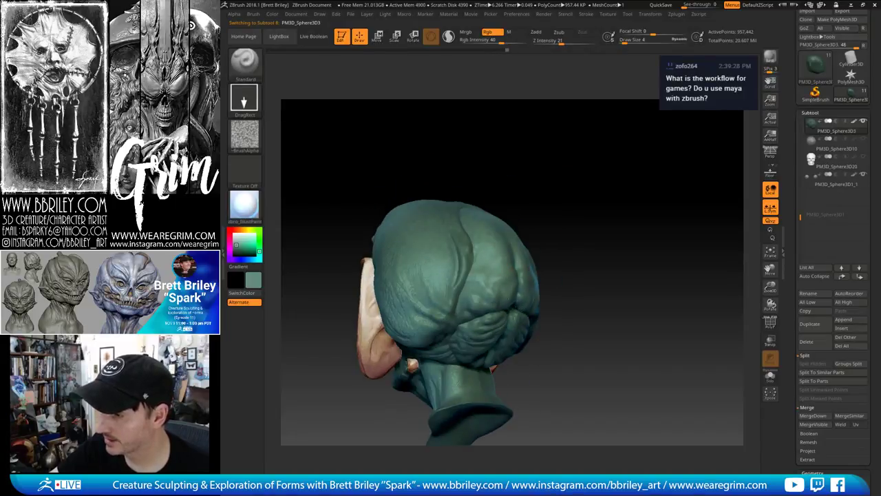
{"action": "left_click_drag", "start_coordinate": [461, 303], "coordinate": [482, 263]}
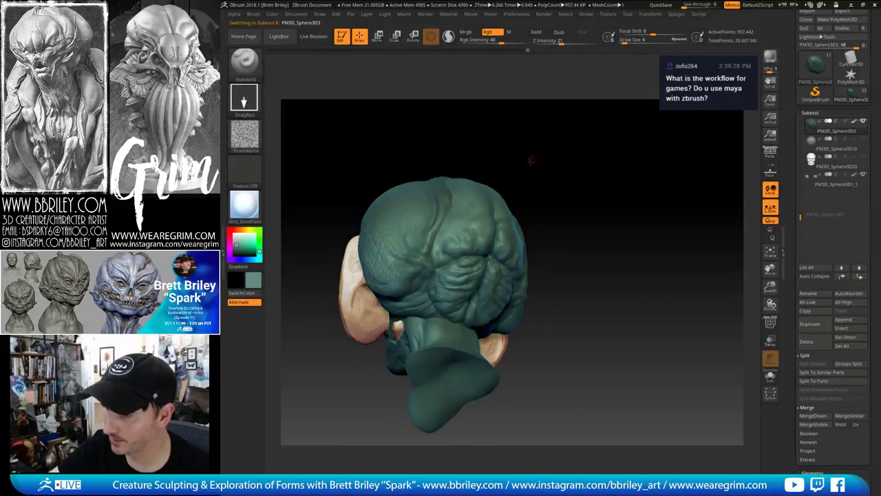
{"action": "left_click_drag", "start_coordinate": [531, 160], "coordinate": [503, 165]}
{"action": "right_click_drag", "start_coordinate": [468, 256], "coordinate": [473, 292]}
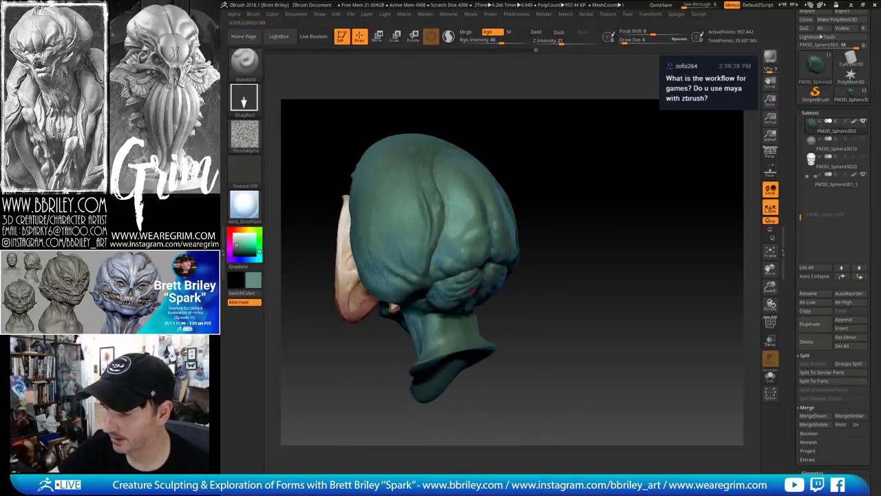
{"action": "right_click_drag", "start_coordinate": [475, 251], "coordinate": [512, 251]}
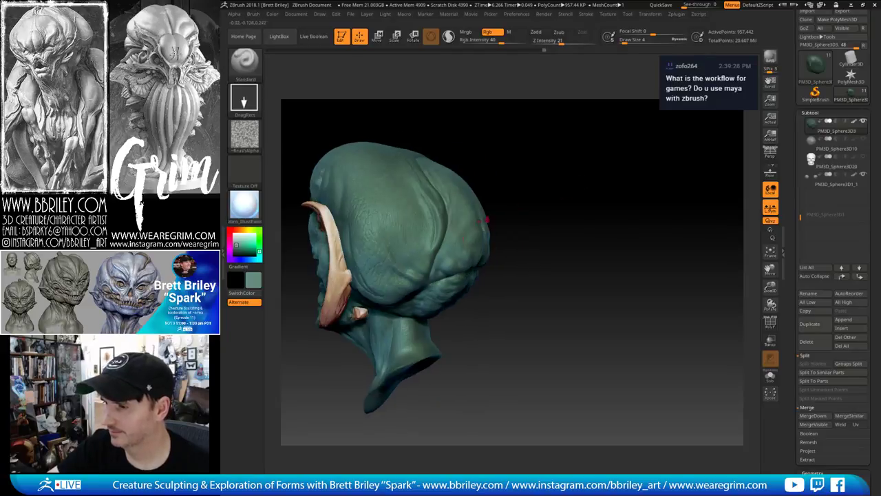
Select the cranium mesh and add light green noise around its side and rear edge
{"action": "left_click", "coordinate": [427, 250], "text": "alt"}
{"action": "left_click", "coordinate": [815, 324]}
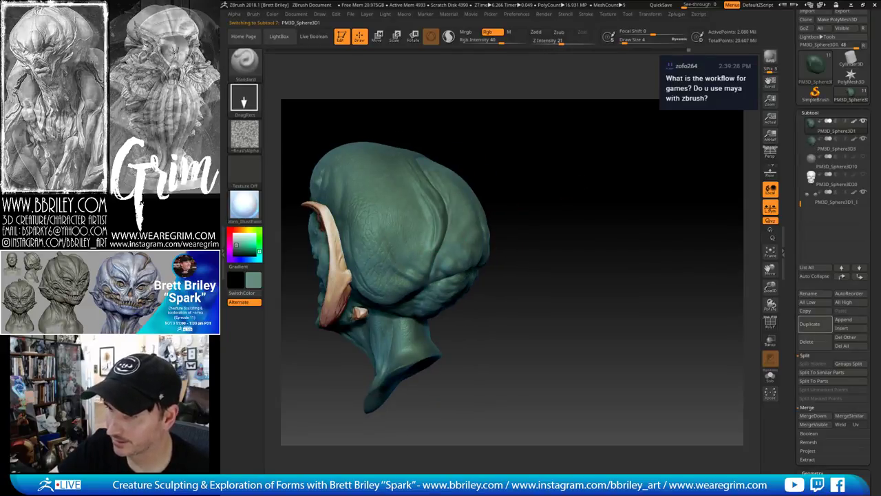
{"action": "left_click_drag", "start_coordinate": [553, 179], "coordinate": [498, 177]}
{"action": "mouse_move", "coordinate": [597, 194]}
{"action": "left_mouse_down"}
{"action": "mouse_move", "coordinate": [549, 186]}
{"action": "mouse_move", "coordinate": [531, 207]}
{"action": "mouse_move", "coordinate": [488, 188]}
{"action": "left_mouse_up"}
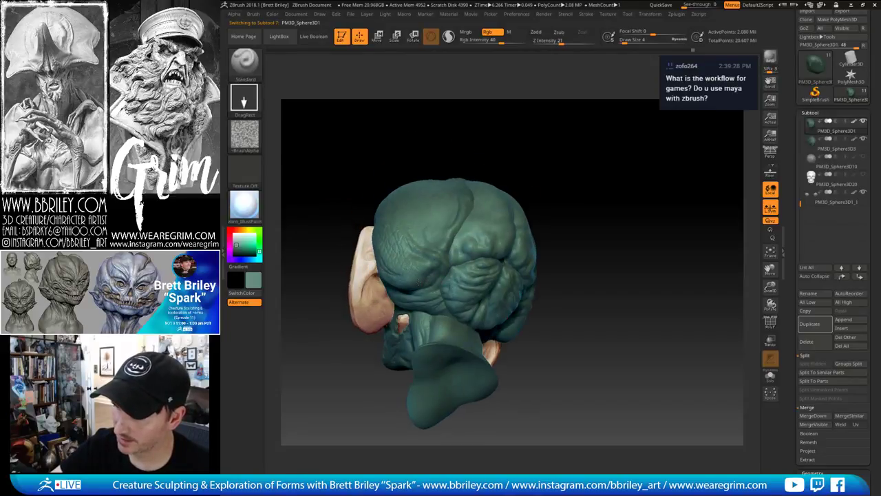
{"action": "right_click_drag", "start_coordinate": [418, 282], "coordinate": [422, 355]}
Select the head mesh and paint light green noise over the back and side of the neck
{"action": "left_click", "coordinate": [462, 328], "text": "alt"}
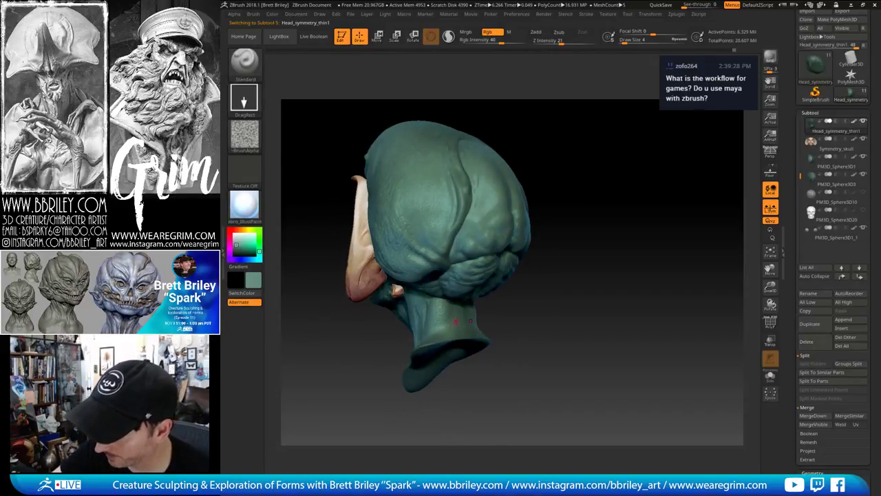
{"action": "left_click_drag", "start_coordinate": [499, 375], "coordinate": [512, 369]}
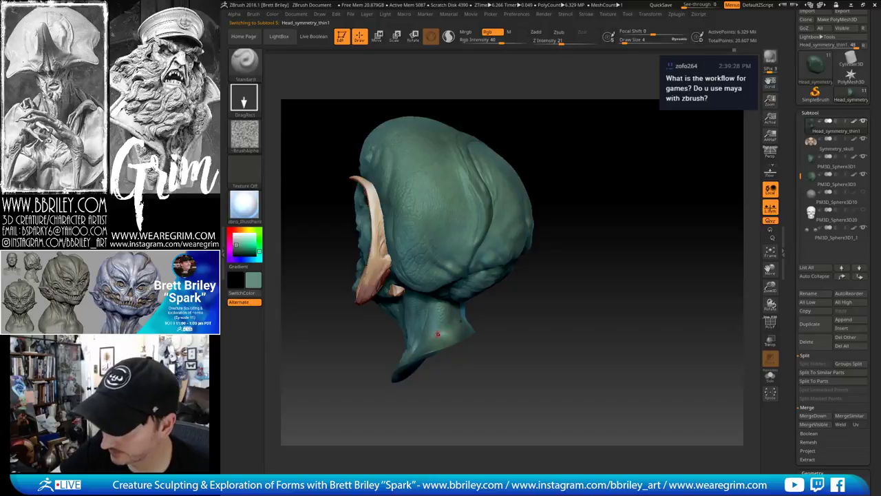
{"action": "mouse_move", "coordinate": [470, 355]}
{"action": "left_mouse_down"}
{"action": "mouse_move", "coordinate": [613, 286]}
{"action": "mouse_move", "coordinate": [612, 275]}
{"action": "left_mouse_up"}
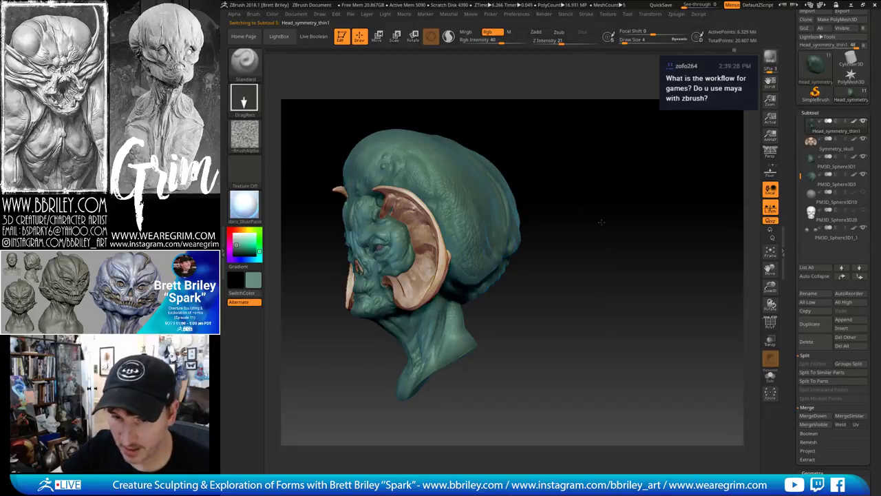
{"action": "mouse_move", "coordinate": [583, 232]}
{"action": "left_mouse_down"}
{"action": "mouse_move", "coordinate": [620, 217]}
{"action": "mouse_move", "coordinate": [604, 176]}
{"action": "left_mouse_up"}
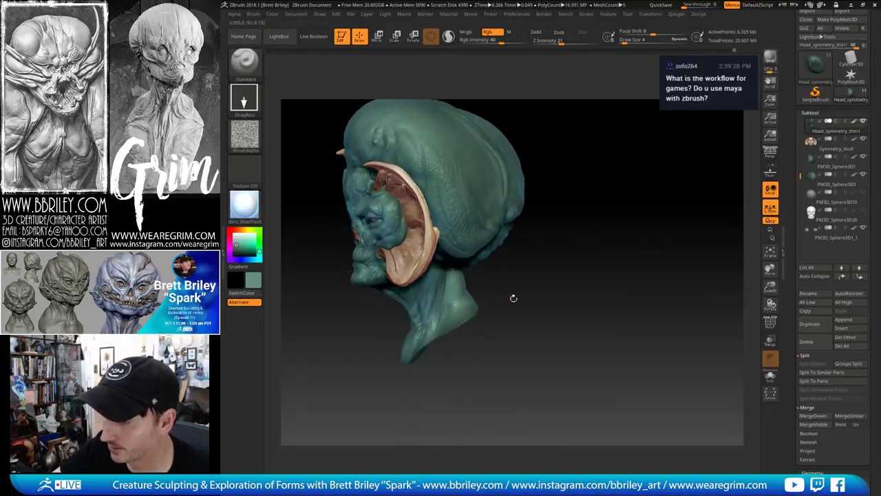
{"action": "left_click_drag", "start_coordinate": [513, 298], "coordinate": [454, 313]}
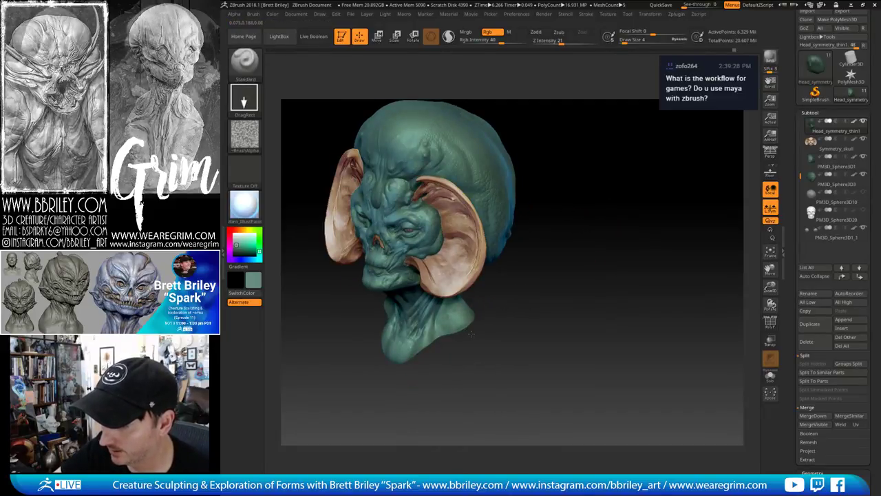
{"action": "mouse_move", "coordinate": [467, 333]}
{"action": "left_mouse_down"}
{"action": "mouse_move", "coordinate": [494, 335]}
{"action": "mouse_move", "coordinate": [427, 326]}
{"action": "left_mouse_up"}
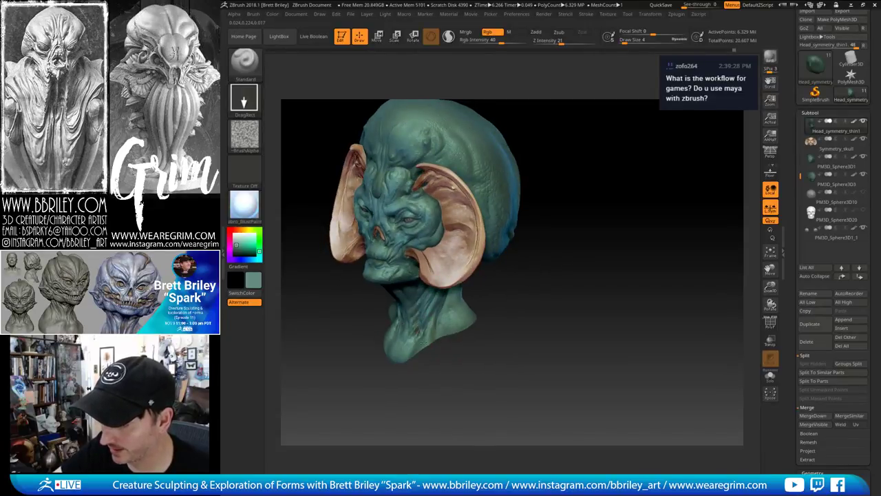
Paint more light green noise over the front of the neck, the throat and the underside of the jaw
{"action": "mouse_move", "coordinate": [446, 357]}
{"action": "left_mouse_down"}
{"action": "mouse_move", "coordinate": [497, 355]}
{"action": "mouse_move", "coordinate": [374, 265]}
{"action": "left_mouse_up"}
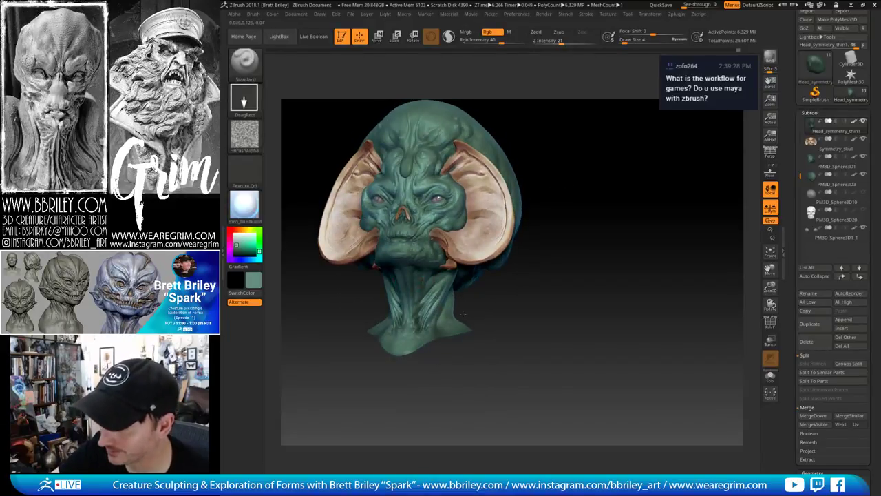
{"action": "left_click_drag", "start_coordinate": [463, 313], "coordinate": [431, 278]}
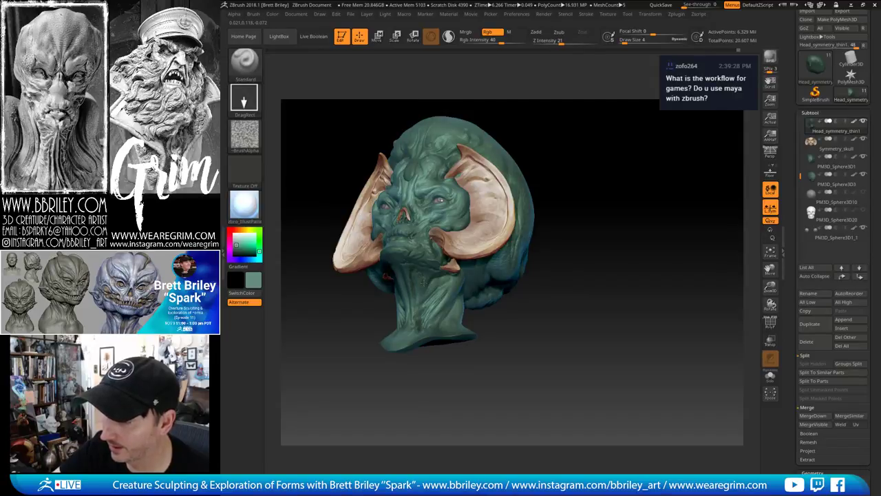
{"action": "left_click_drag", "start_coordinate": [493, 338], "coordinate": [468, 323]}
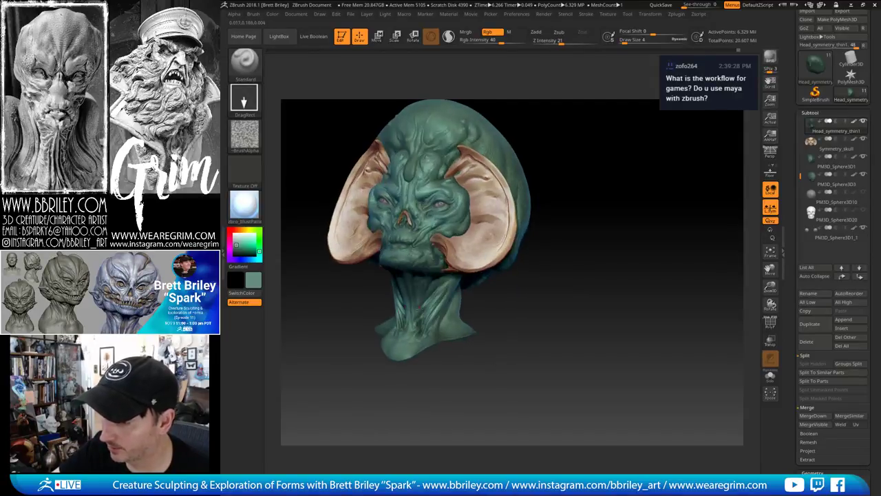
{"action": "left_click_drag", "start_coordinate": [448, 359], "coordinate": [433, 357]}
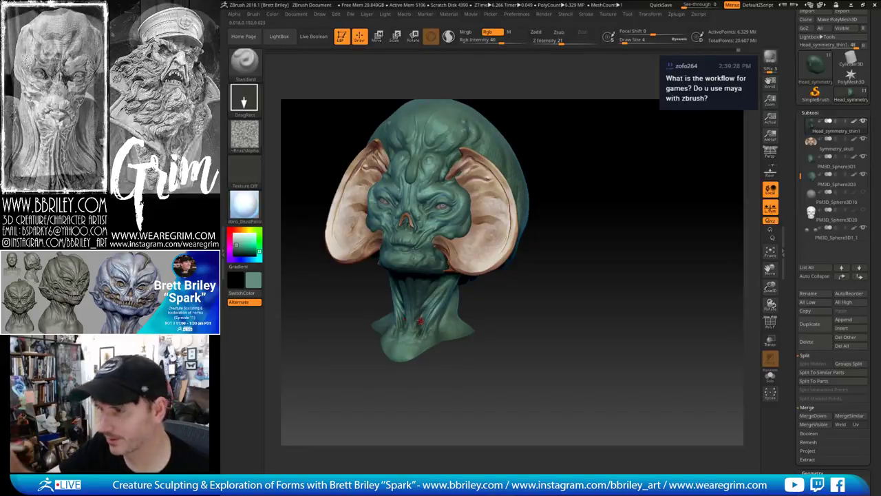
{"action": "left_click_drag", "start_coordinate": [420, 320], "coordinate": [439, 305]}
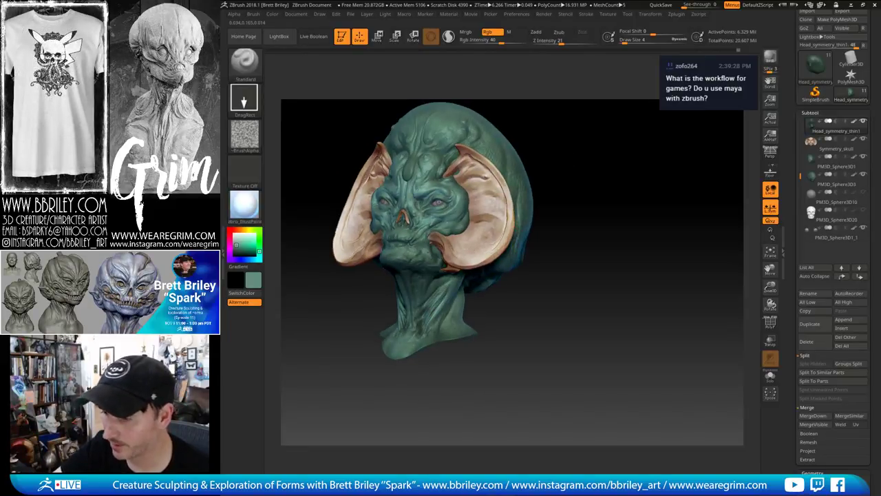
{"action": "mouse_move", "coordinate": [499, 318]}
{"action": "left_mouse_down"}
{"action": "mouse_move", "coordinate": [451, 307]}
{"action": "mouse_move", "coordinate": [428, 278]}
{"action": "mouse_move", "coordinate": [398, 266]}
{"action": "left_mouse_up"}
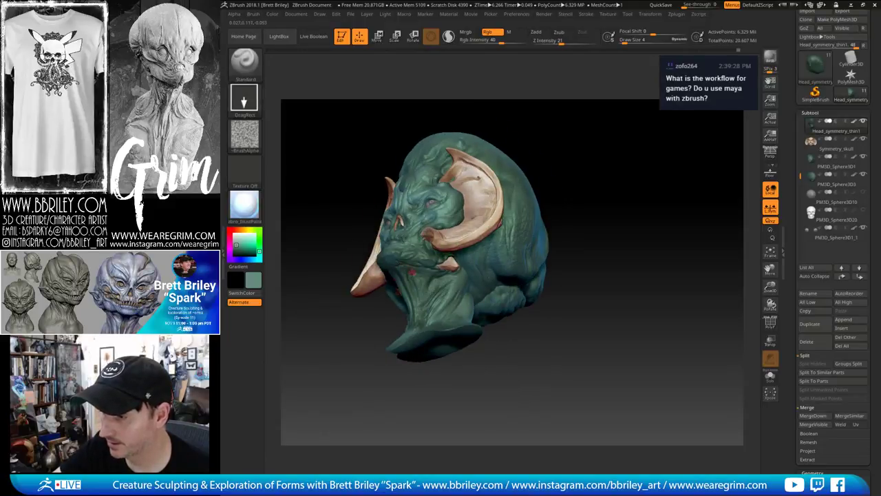
{"action": "left_click_drag", "start_coordinate": [581, 157], "coordinate": [607, 251]}
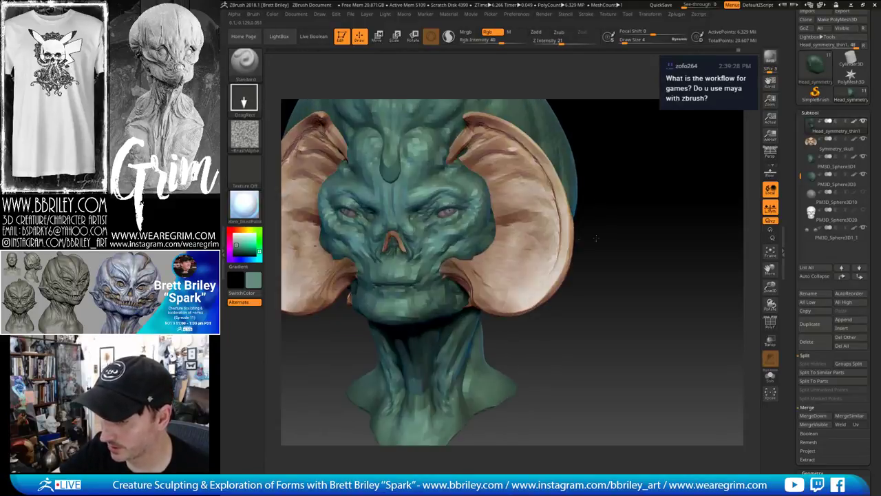
{"action": "mouse_move", "coordinate": [441, 314]}
{"action": "right_mouse_down"}
{"action": "mouse_move", "coordinate": [445, 306]}
{"action": "mouse_move", "coordinate": [435, 310]}
{"action": "right_mouse_up"}
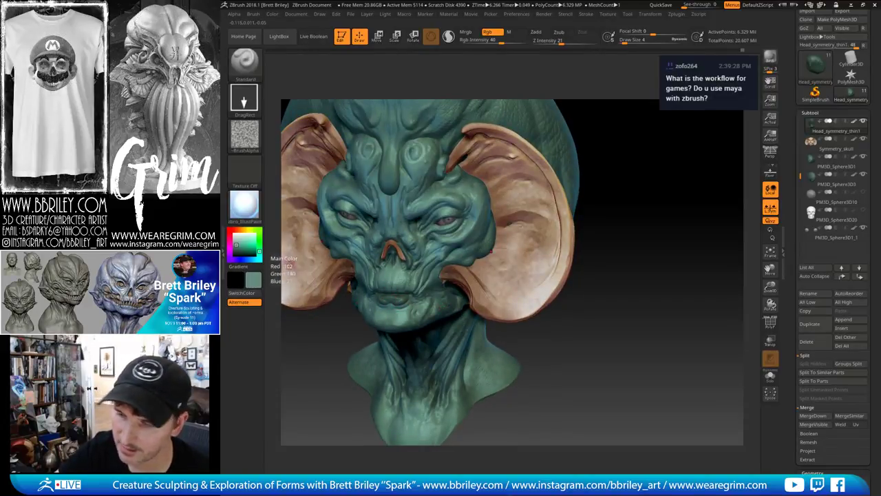
{"action": "left_click_drag", "start_coordinate": [551, 358], "coordinate": [549, 330]}
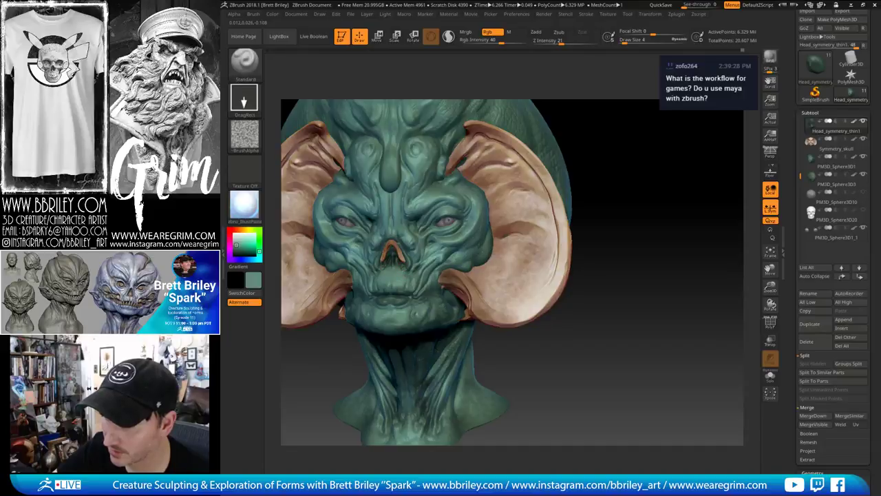
{"action": "left_click", "coordinate": [243, 278]}
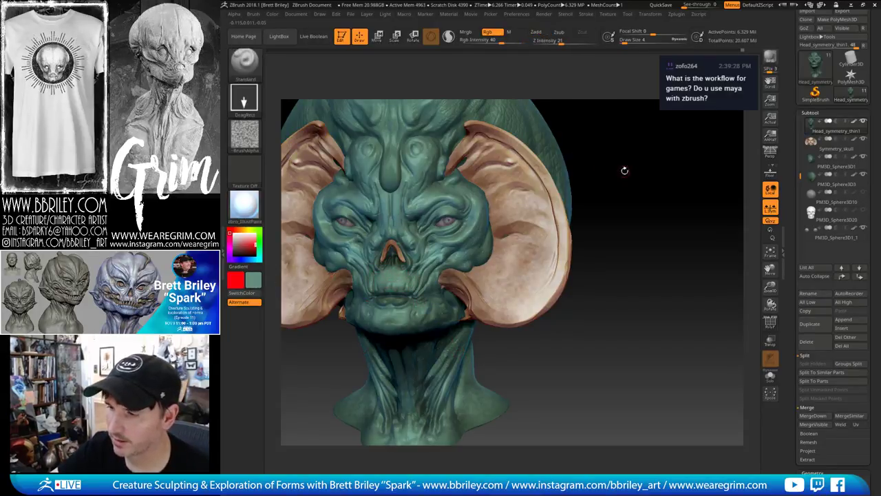
{"action": "left_click_drag", "start_coordinate": [624, 171], "coordinate": [644, 173]}
{"action": "left_click", "coordinate": [241, 246]}
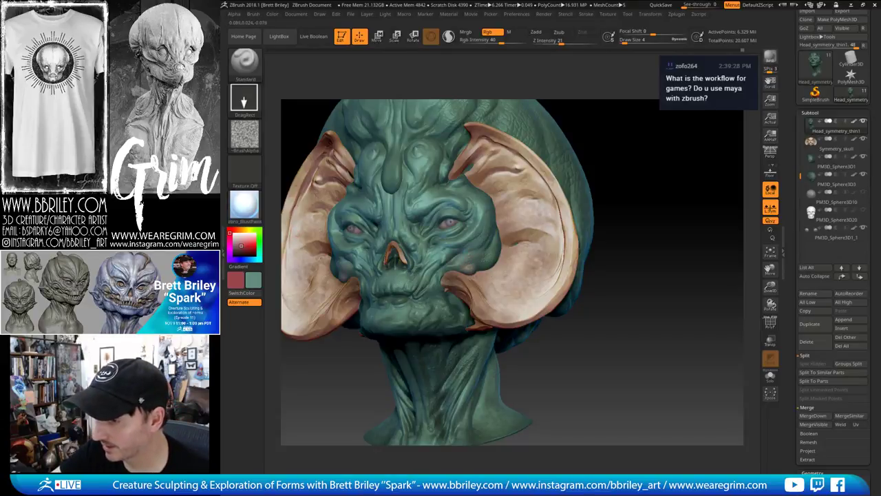
{"action": "left_click_drag", "start_coordinate": [659, 183], "coordinate": [663, 190], "text": "shift"}
{"action": "key", "text": "ctrl"}
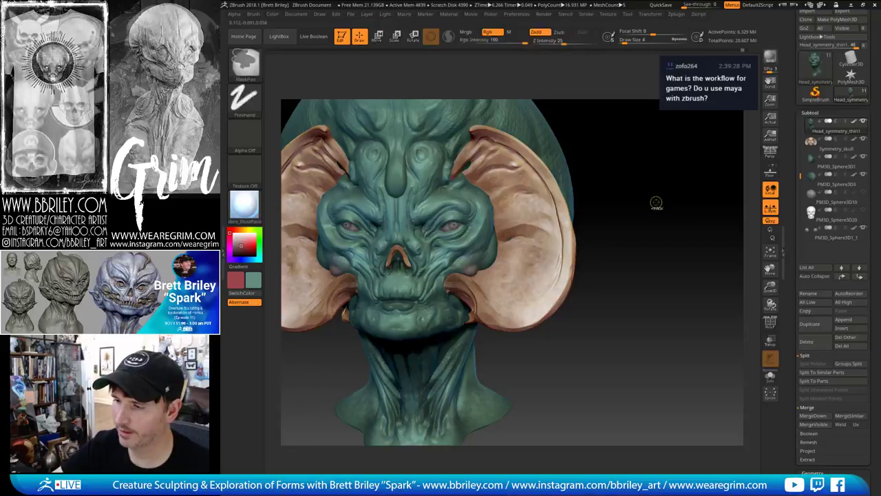
{"action": "key", "text": "ctrl"}
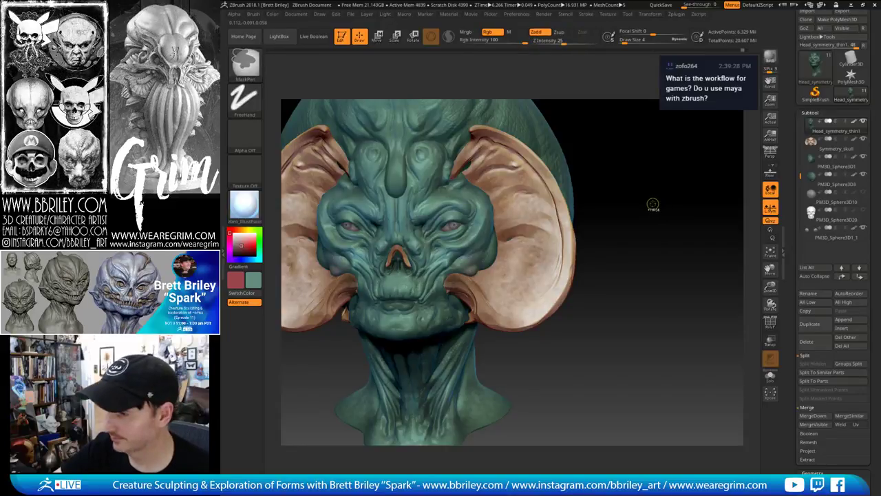
{"action": "left_click_drag", "start_coordinate": [653, 204], "coordinate": [569, 214]}
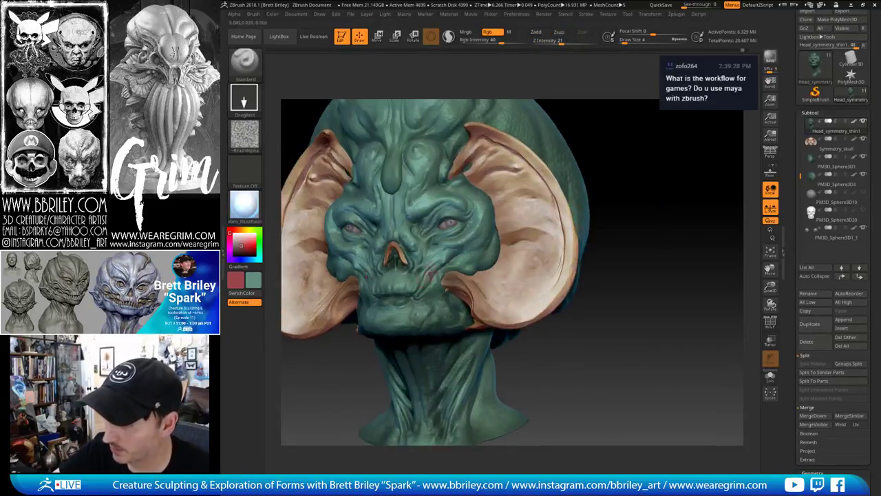
{"action": "left_click_drag", "start_coordinate": [587, 360], "coordinate": [608, 293]}
{"action": "left_click_drag", "start_coordinate": [608, 248], "coordinate": [610, 303], "text": "alt"}
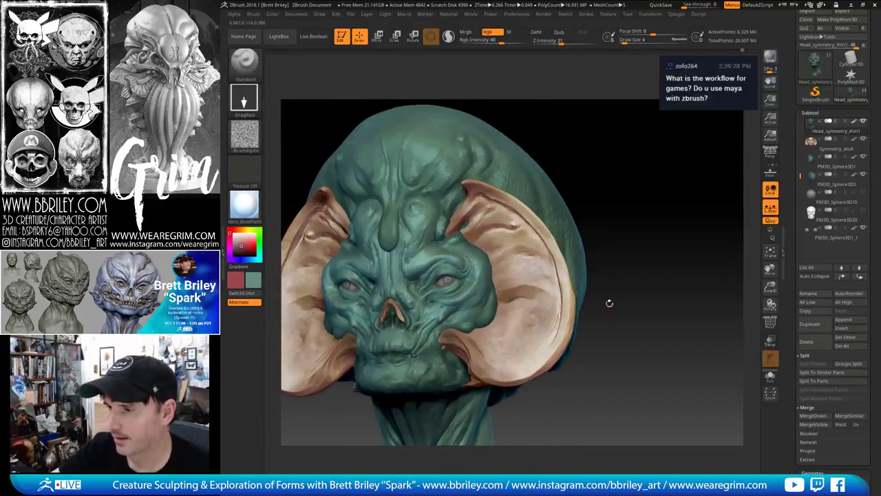
Sample the head's green, lighten it to a very pale green, and set the brush alpha to Alpha 30
{"action": "key", "text": "c"}
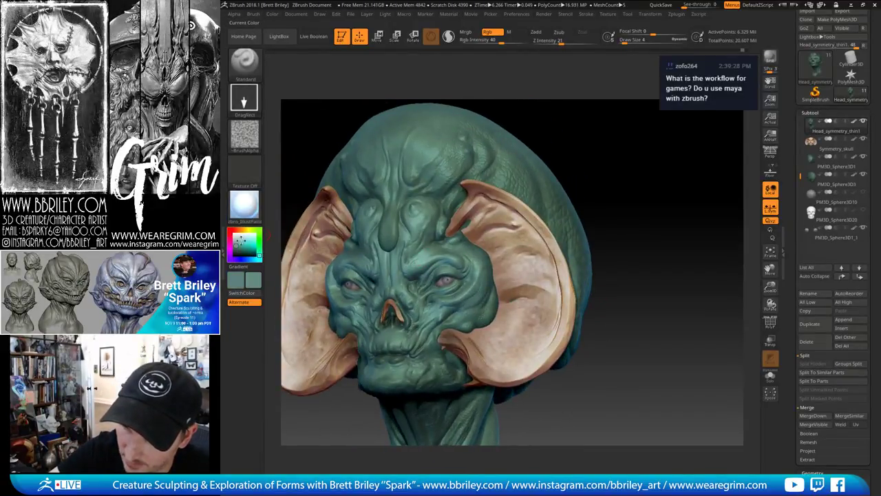
{"action": "left_click_drag", "start_coordinate": [240, 239], "coordinate": [239, 242]}
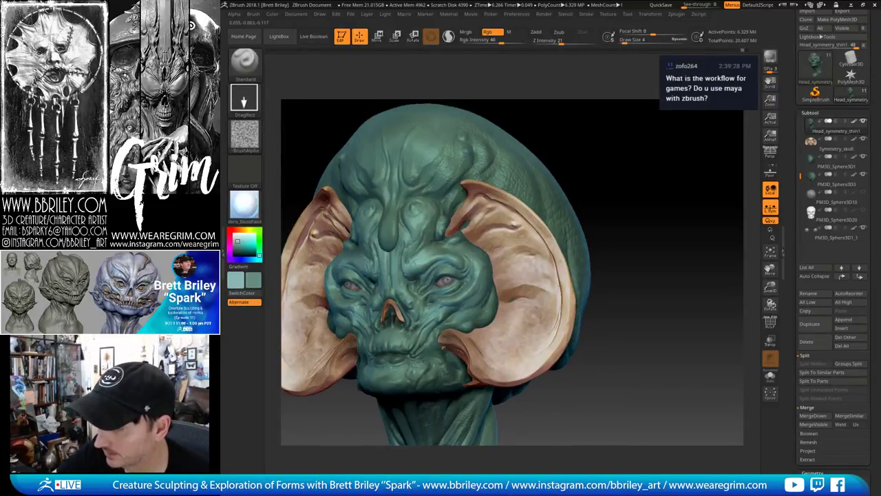
{"action": "left_click_drag", "start_coordinate": [594, 129], "coordinate": [546, 125]}
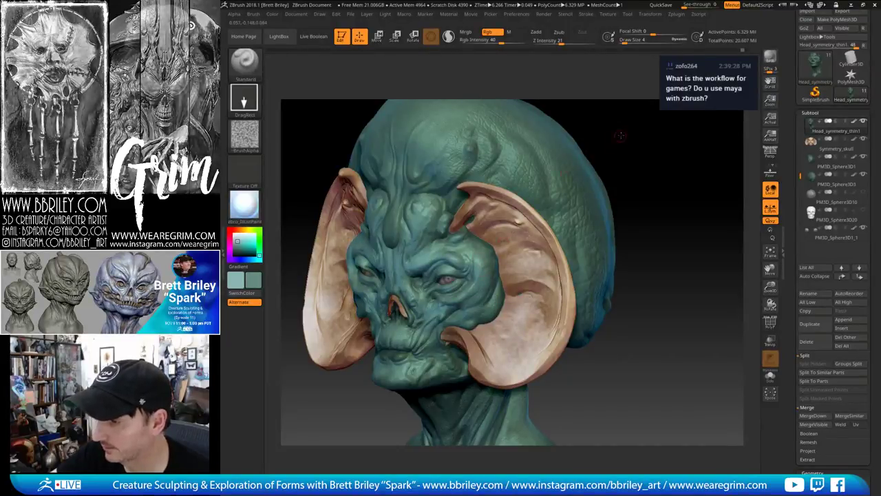
{"action": "left_click_drag", "start_coordinate": [597, 131], "coordinate": [644, 133], "text": "shift"}
{"action": "left_click", "coordinate": [237, 237]}
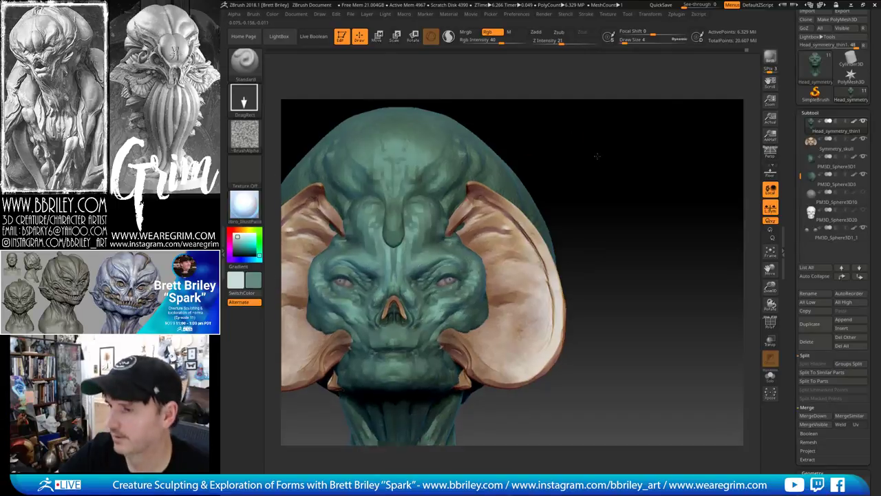
{"action": "left_click_drag", "start_coordinate": [599, 157], "coordinate": [552, 187]}
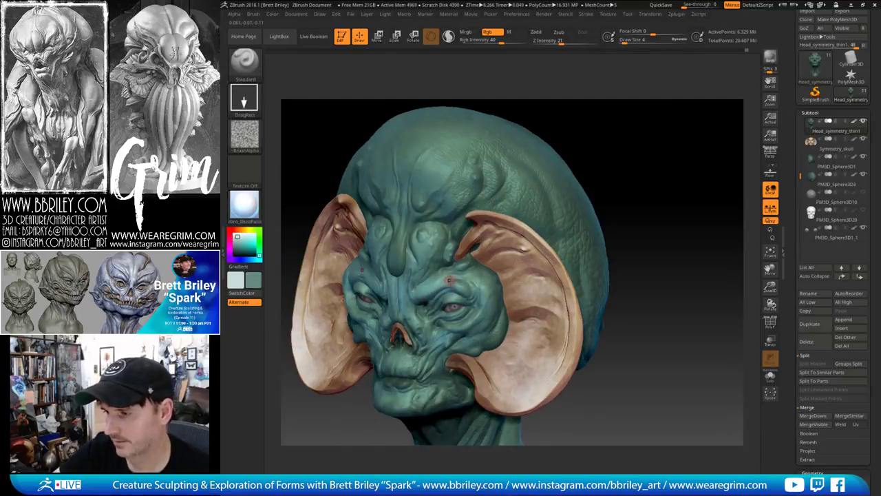
{"action": "left_click", "coordinate": [245, 134]}
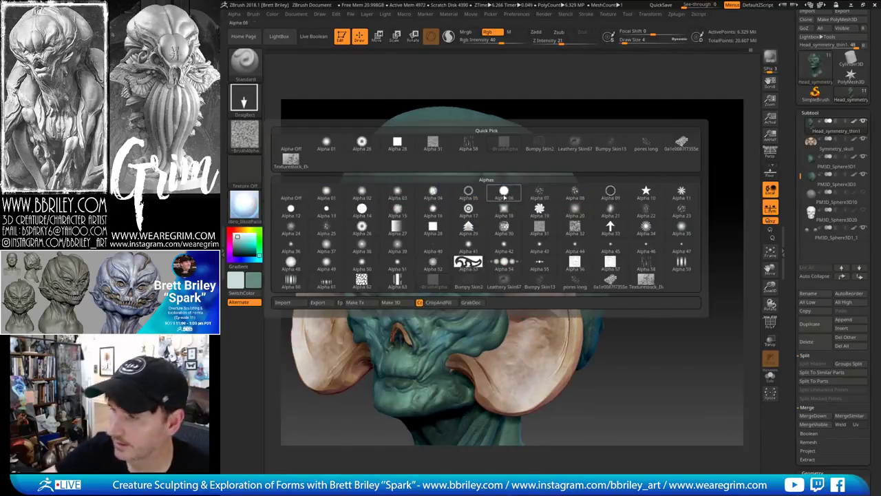
{"action": "left_click", "coordinate": [504, 226]}
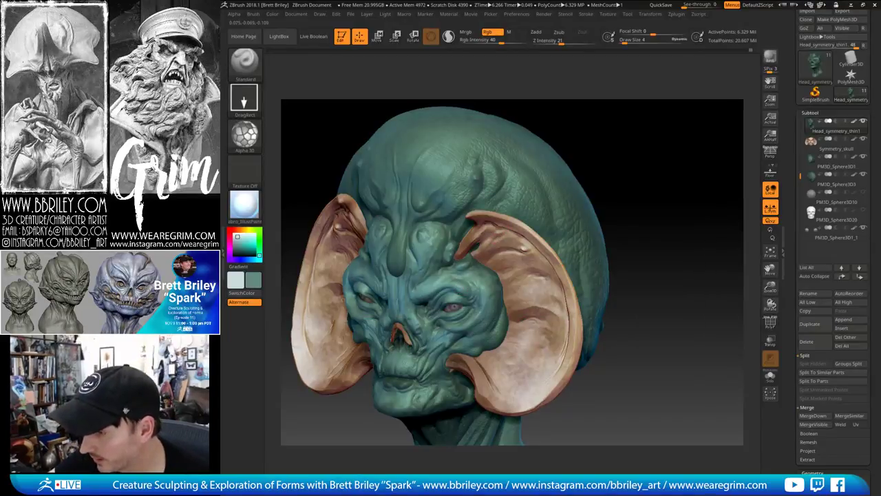
Set the brush alpha to Alpha 62 and stamp its pale green cell pattern over the cheek and the side of the face
{"action": "left_click", "coordinate": [245, 136]}
{"action": "left_click", "coordinate": [362, 267]}
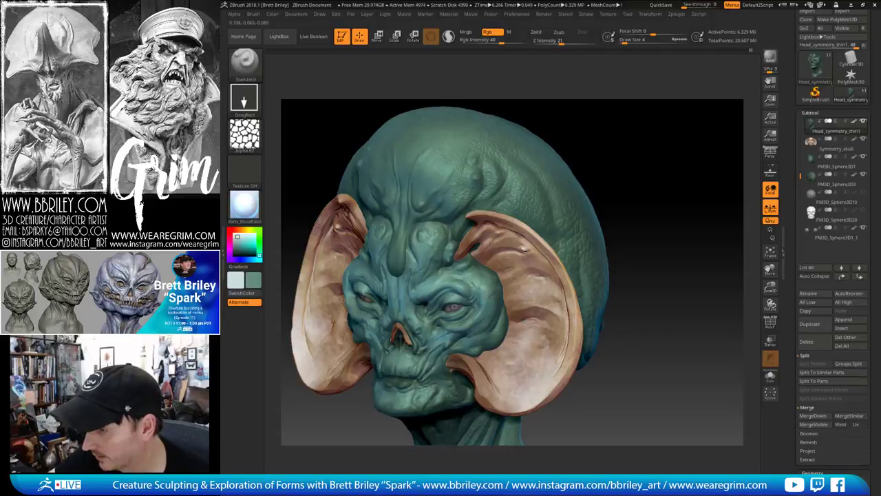
{"action": "right_click_drag", "start_coordinate": [448, 284], "coordinate": [464, 267]}
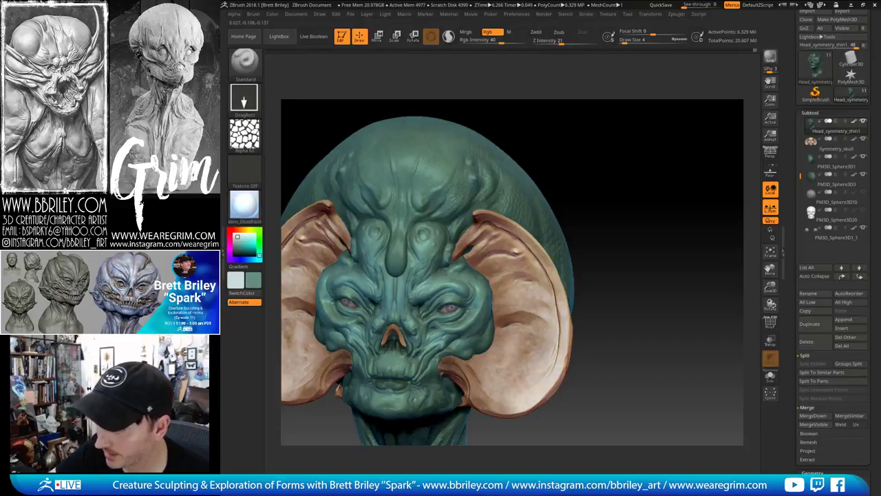
{"action": "left_click_drag", "start_coordinate": [452, 181], "coordinate": [476, 284]}
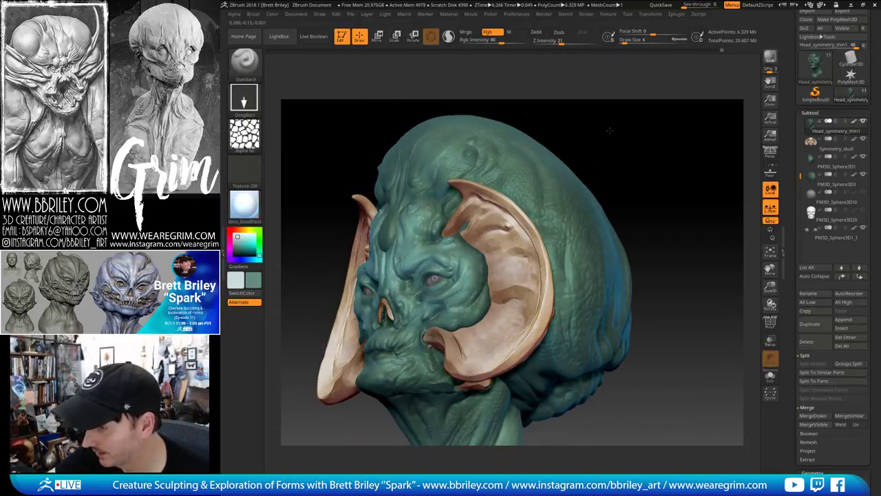
{"action": "left_click_drag", "start_coordinate": [608, 130], "coordinate": [666, 143]}
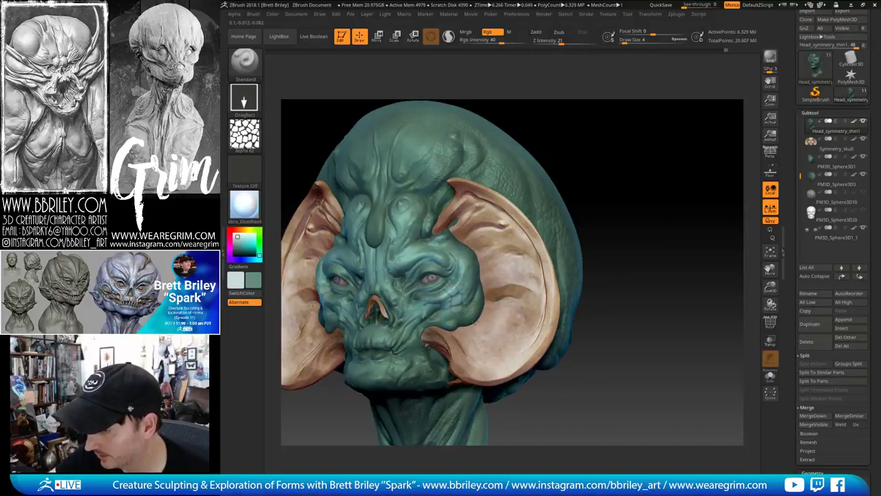
{"action": "mouse_move", "coordinate": [593, 170]}
{"action": "left_mouse_down"}
{"action": "mouse_move", "coordinate": [628, 180]}
{"action": "mouse_move", "coordinate": [625, 196]}
{"action": "left_mouse_up"}
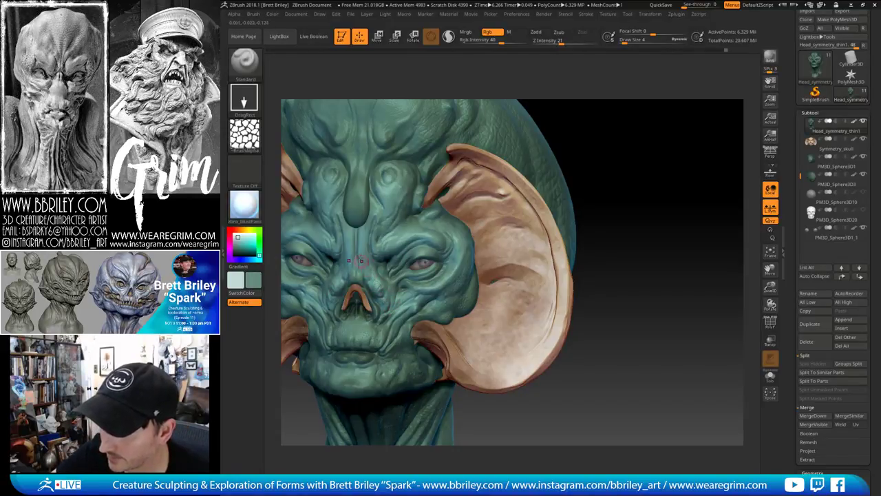
Stamp more of the pale green cell pattern across the front of the face and around the jaw
{"action": "right_click_drag", "start_coordinate": [355, 245], "coordinate": [411, 296], "text": "alt"}
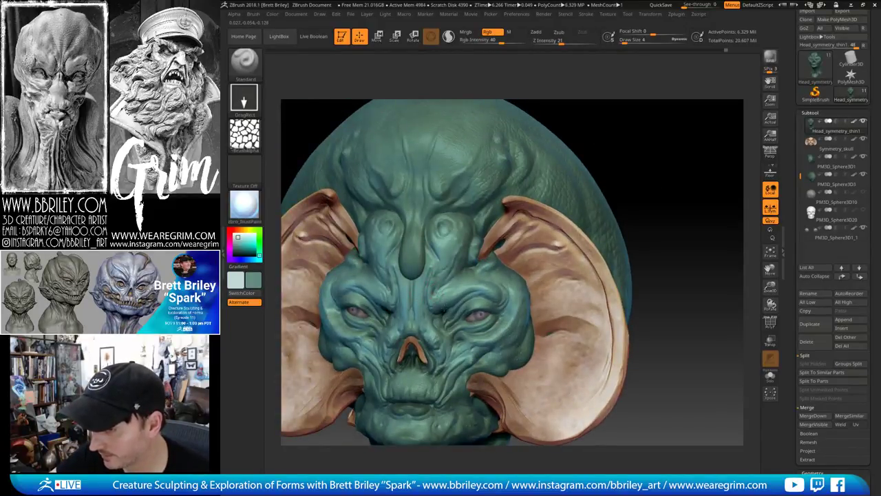
{"action": "left_click_drag", "start_coordinate": [695, 216], "coordinate": [647, 137]}
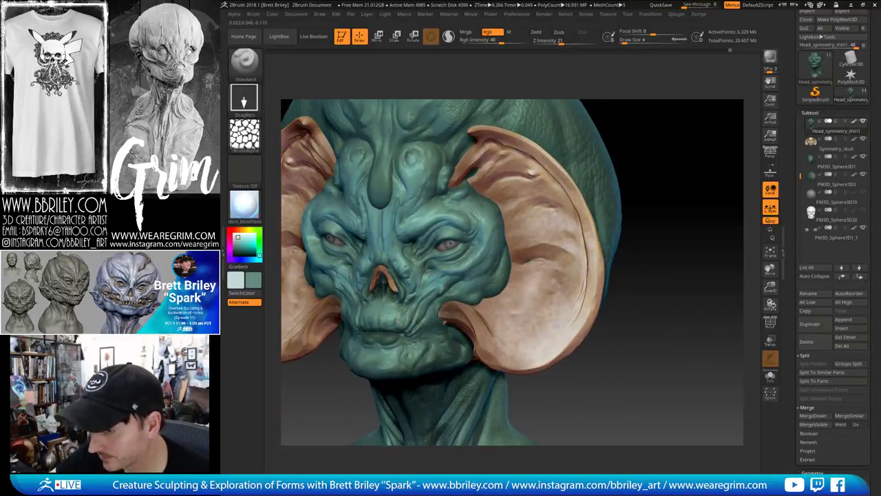
{"action": "left_click_drag", "start_coordinate": [665, 243], "coordinate": [561, 261]}
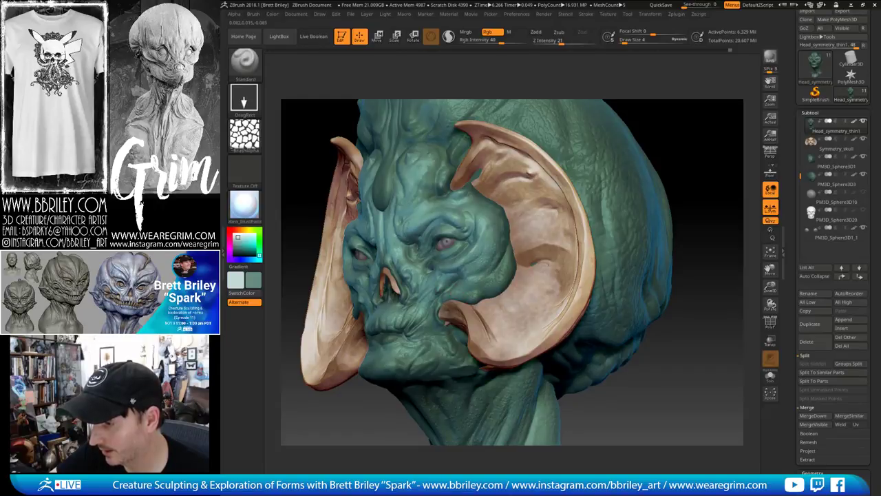
{"action": "left_click_drag", "start_coordinate": [719, 146], "coordinate": [762, 150]}
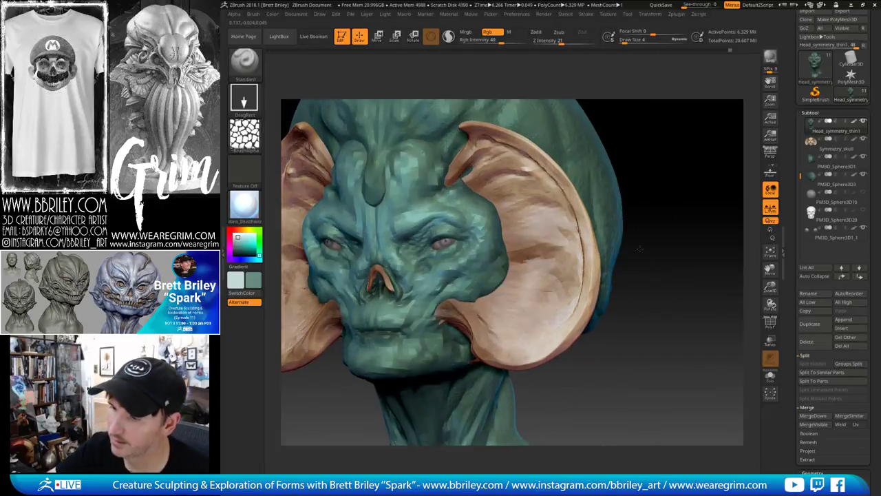
{"action": "left_click_drag", "start_coordinate": [654, 275], "coordinate": [646, 248], "text": "alt"}
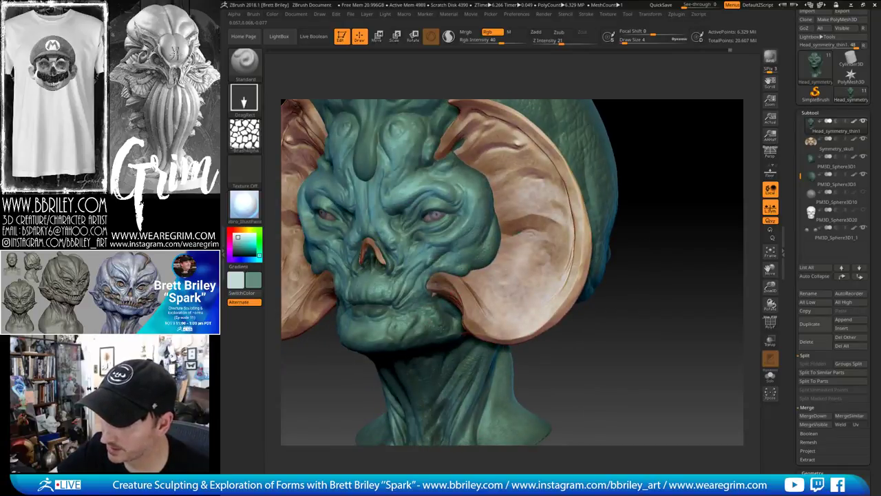
{"action": "right_click_drag", "start_coordinate": [411, 326], "coordinate": [397, 330]}
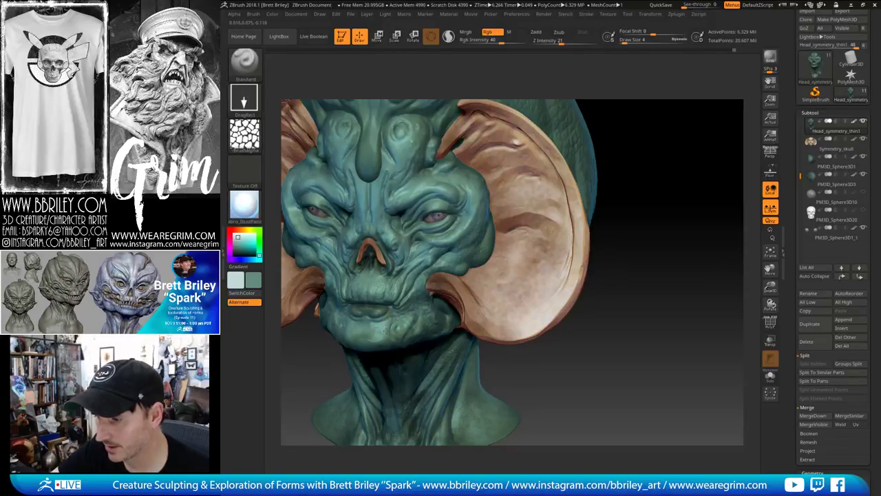
Add the pale green cell pattern to the front of the neck and the upper chest
{"action": "left_click_drag", "start_coordinate": [650, 214], "coordinate": [683, 162]}
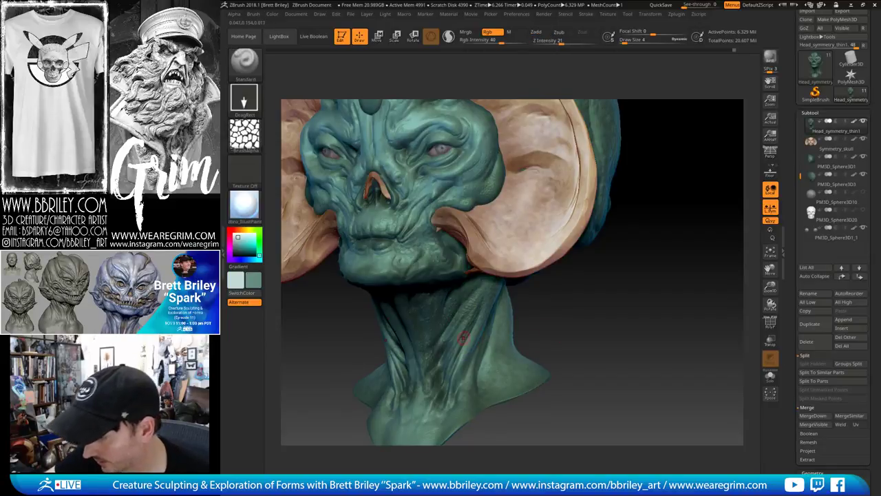
{"action": "mouse_move", "coordinate": [450, 359]}
{"action": "right_mouse_down"}
{"action": "mouse_move", "coordinate": [523, 330]}
{"action": "mouse_move", "coordinate": [494, 316]}
{"action": "right_mouse_up"}
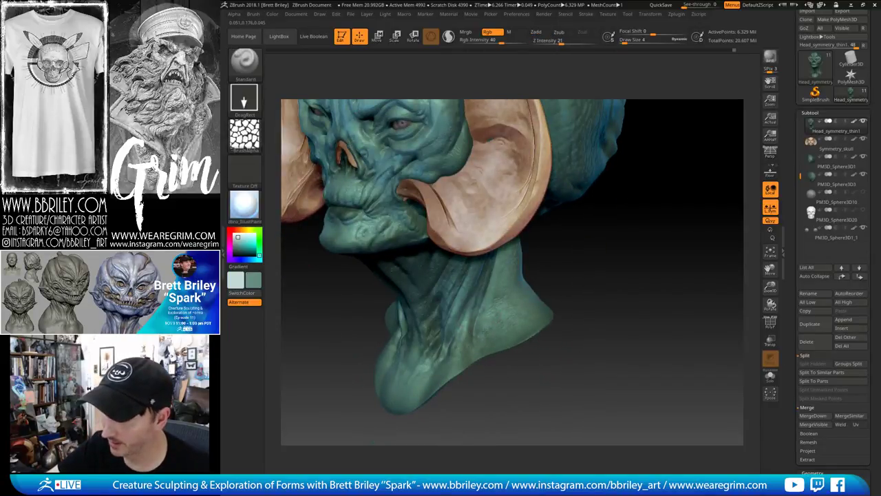
{"action": "right_click_drag", "start_coordinate": [464, 357], "coordinate": [499, 346]}
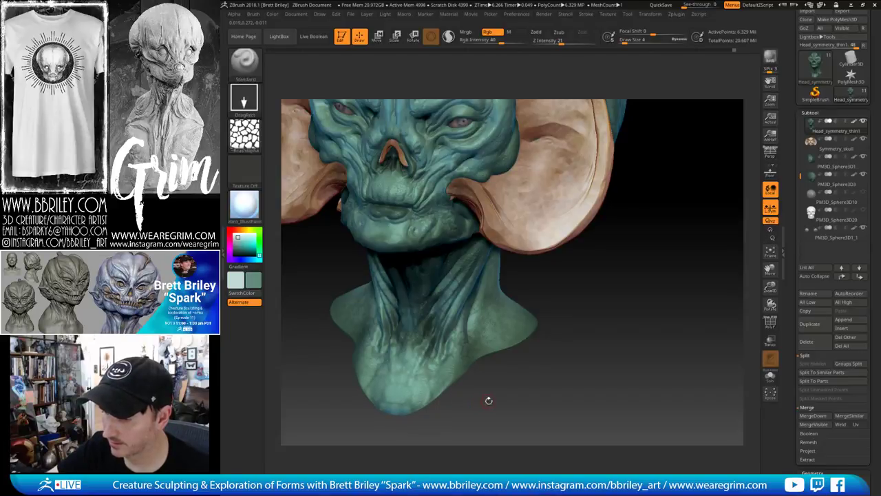
{"action": "left_click_drag", "start_coordinate": [488, 400], "coordinate": [494, 360]}
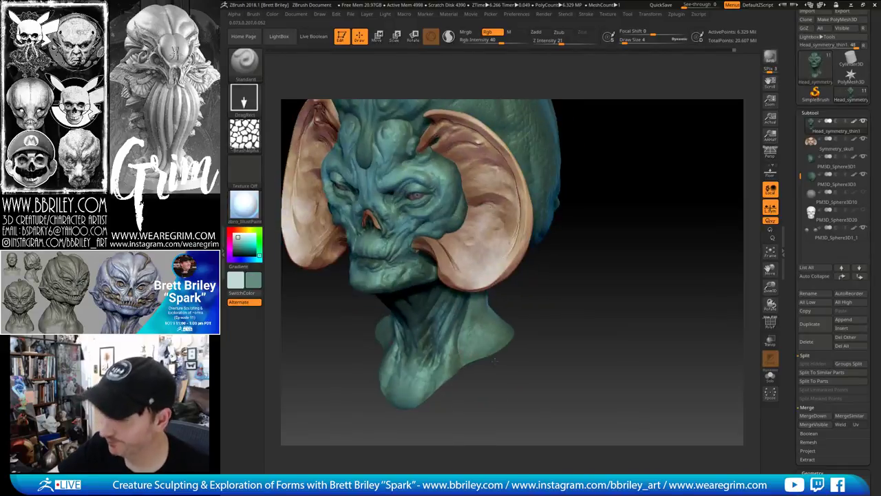
Stamp the pale cell pattern on the side of the neck base, enlarge the brush, and soften the paint with the Smooth brush
{"action": "left_click_drag", "start_coordinate": [473, 326], "coordinate": [489, 338]}
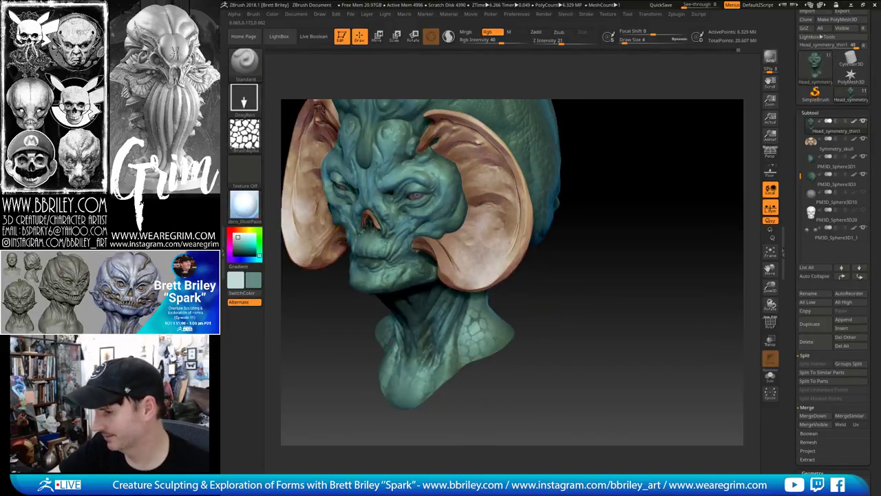
{"action": "mouse_move", "coordinate": [554, 328]}
{"action": "left_mouse_down"}
{"action": "mouse_move", "coordinate": [592, 335]}
{"action": "mouse_move", "coordinate": [466, 333]}
{"action": "left_mouse_up"}
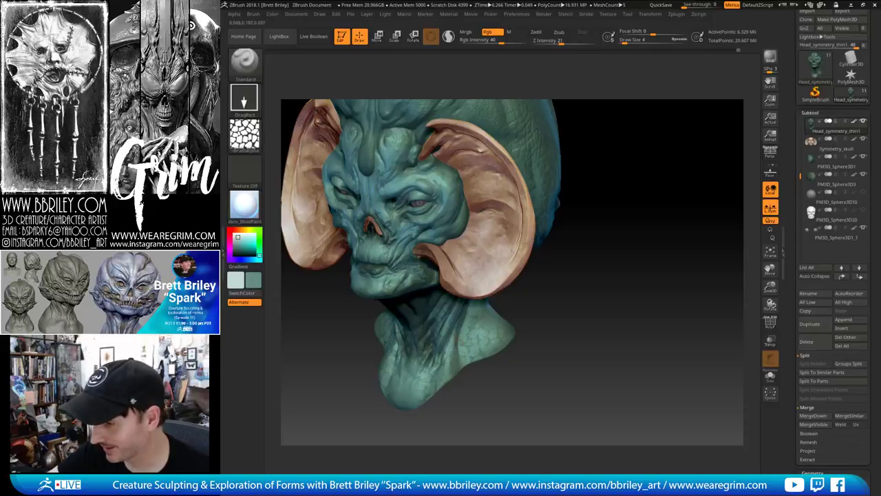
{"action": "mouse_move", "coordinate": [466, 368]}
{"action": "left_mouse_down"}
{"action": "mouse_move", "coordinate": [523, 344]}
{"action": "mouse_move", "coordinate": [574, 338]}
{"action": "mouse_move", "coordinate": [521, 331]}
{"action": "left_mouse_up"}
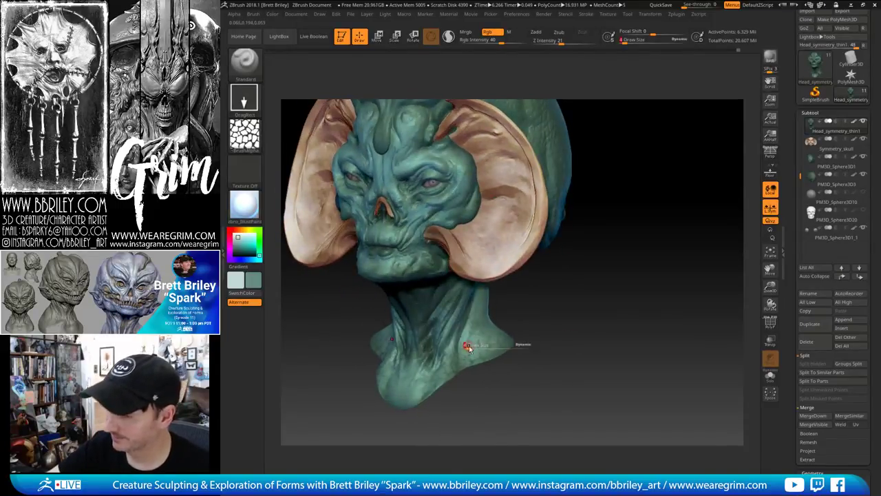
{"action": "key", "text": "shift"}
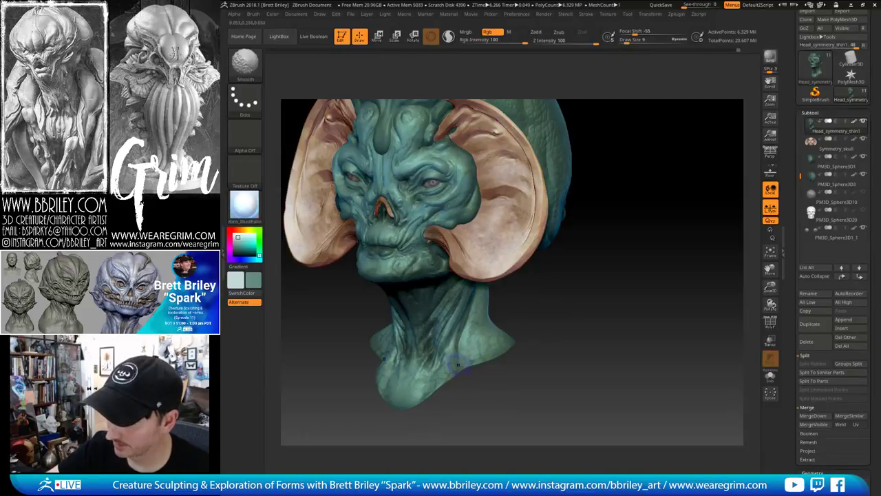
{"action": "key", "text": "shift"}
Stamp the pale green cell pattern along the side of the neck beneath the ear
{"action": "mouse_move", "coordinate": [556, 303]}
{"action": "left_mouse_down"}
{"action": "mouse_move", "coordinate": [552, 314]}
{"action": "mouse_move", "coordinate": [572, 298]}
{"action": "mouse_move", "coordinate": [534, 303]}
{"action": "mouse_move", "coordinate": [545, 302]}
{"action": "left_mouse_up"}
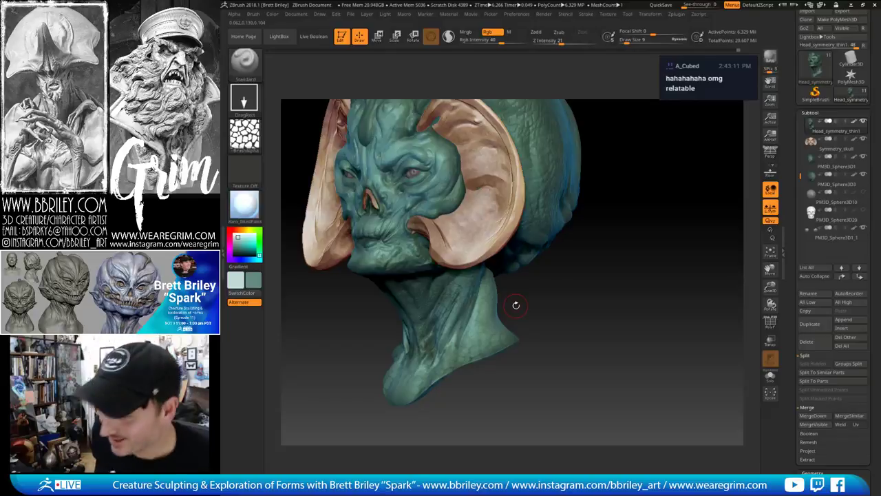
{"action": "left_click_drag", "start_coordinate": [515, 305], "coordinate": [458, 320]}
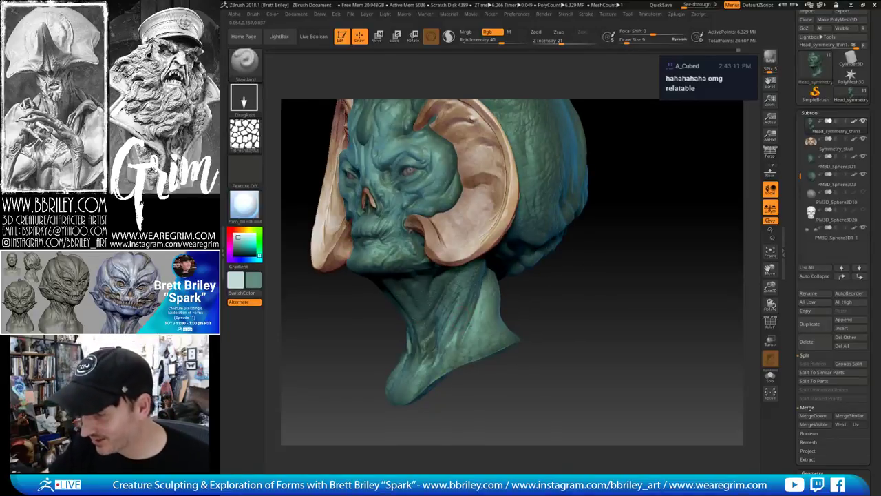
{"action": "left_click_drag", "start_coordinate": [540, 283], "coordinate": [499, 283]}
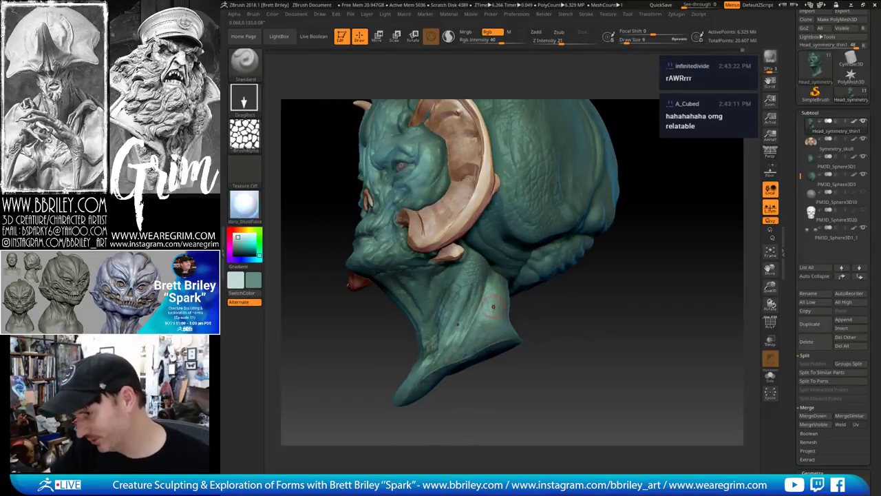
{"action": "left_click_drag", "start_coordinate": [560, 310], "coordinate": [570, 289]}
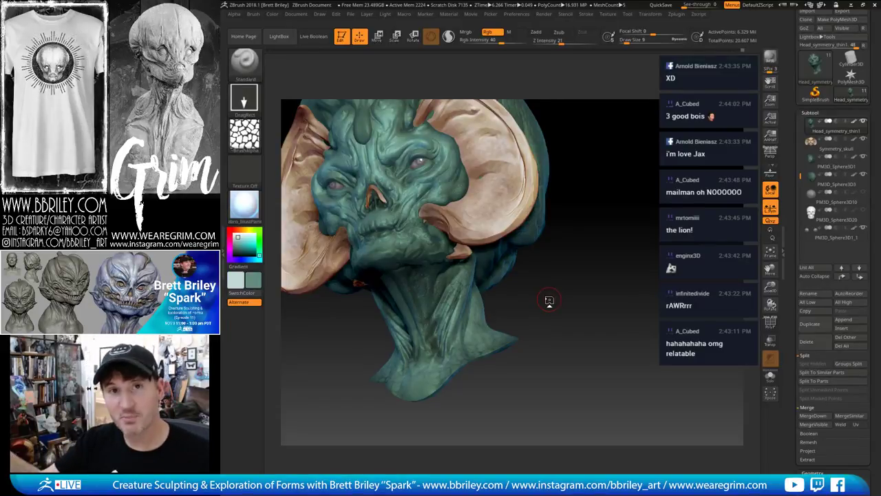
Select the cranium mesh and stamp the pale green cell pattern over the forehead
{"action": "mouse_move", "coordinate": [600, 227]}
{"action": "left_mouse_down"}
{"action": "mouse_move", "coordinate": [642, 269]}
{"action": "mouse_move", "coordinate": [641, 258]}
{"action": "mouse_move", "coordinate": [465, 205]}
{"action": "mouse_move", "coordinate": [530, 196]}
{"action": "left_mouse_up"}
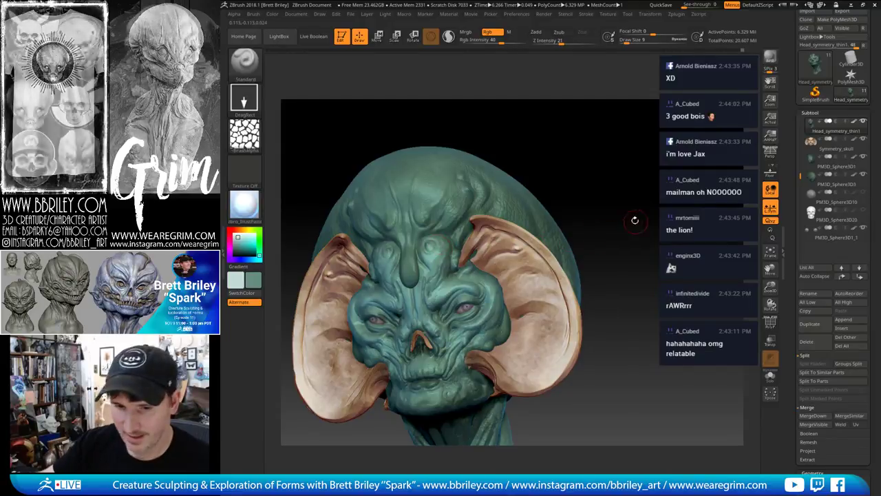
{"action": "mouse_move", "coordinate": [635, 220]}
{"action": "left_mouse_down"}
{"action": "mouse_move", "coordinate": [678, 222]}
{"action": "mouse_move", "coordinate": [591, 229]}
{"action": "mouse_move", "coordinate": [456, 207]}
{"action": "left_mouse_up"}
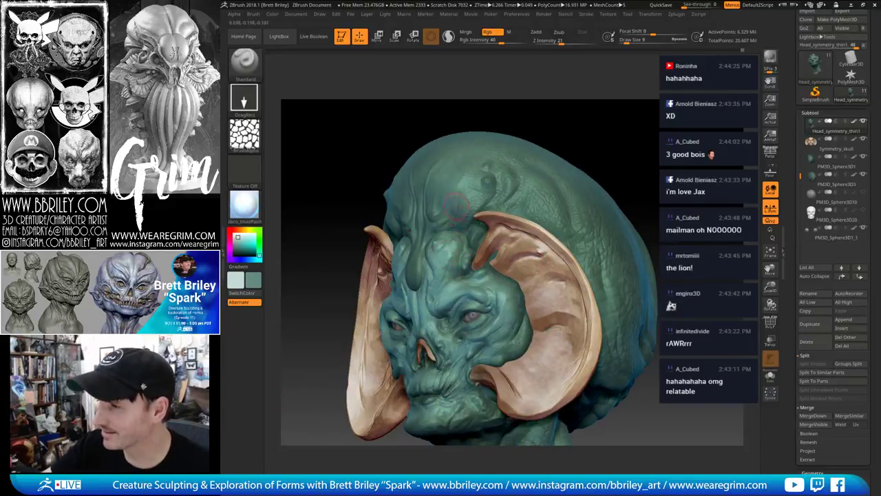
{"action": "left_click", "coordinate": [457, 198], "text": "alt"}
{"action": "left_click_drag", "start_coordinate": [486, 102], "coordinate": [545, 106]}
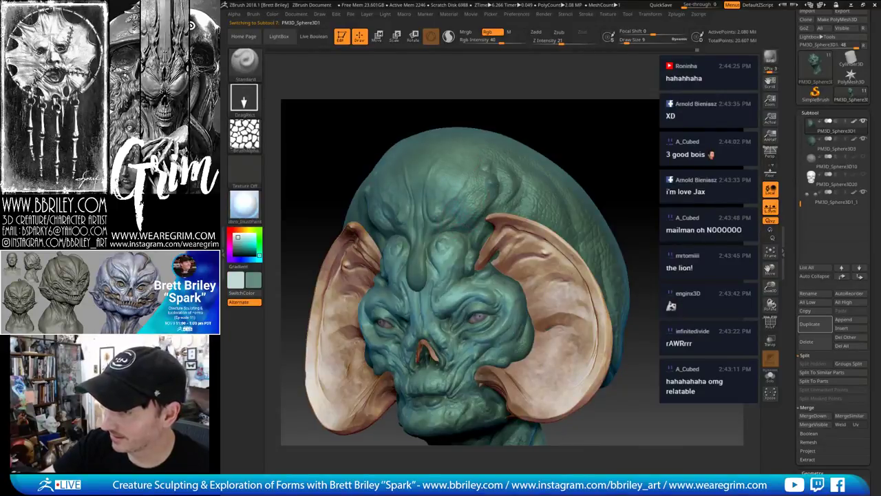
{"action": "left_click_drag", "start_coordinate": [630, 205], "coordinate": [667, 278], "text": "alt"}
{"action": "left_click_drag", "start_coordinate": [666, 278], "coordinate": [695, 278]}
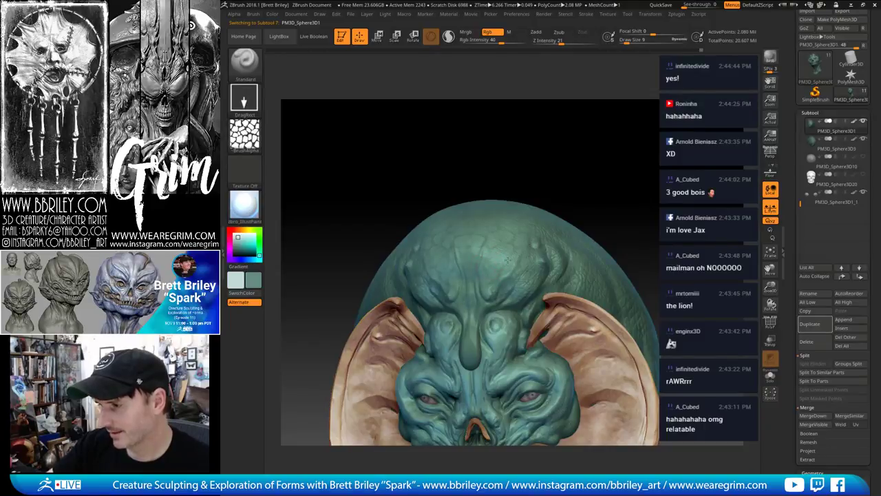
Stamp large patches of the pale green cell pattern over the top, side and rear of the cranium
{"action": "mouse_move", "coordinate": [615, 211]}
{"action": "left_mouse_down"}
{"action": "mouse_move", "coordinate": [638, 185]}
{"action": "mouse_move", "coordinate": [640, 196]}
{"action": "mouse_move", "coordinate": [536, 273]}
{"action": "left_mouse_up"}
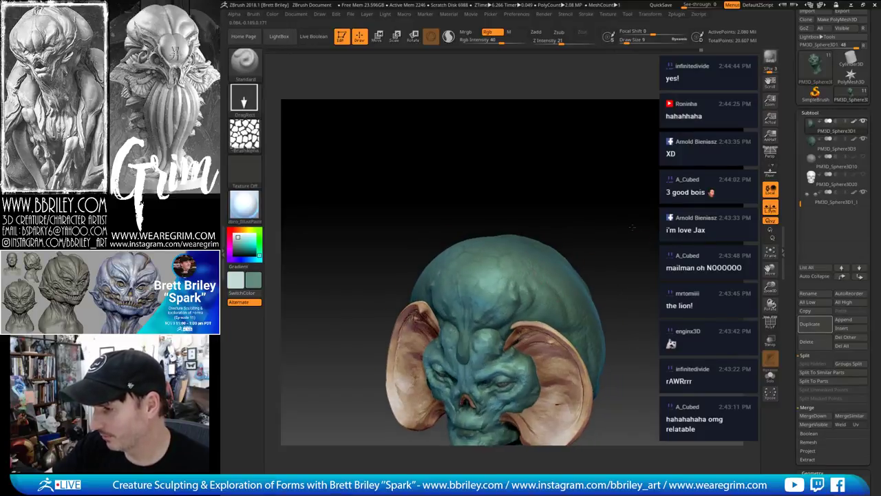
{"action": "mouse_move", "coordinate": [633, 222]}
{"action": "left_mouse_down"}
{"action": "mouse_move", "coordinate": [619, 211]}
{"action": "mouse_move", "coordinate": [621, 228]}
{"action": "mouse_move", "coordinate": [622, 214]}
{"action": "left_mouse_up"}
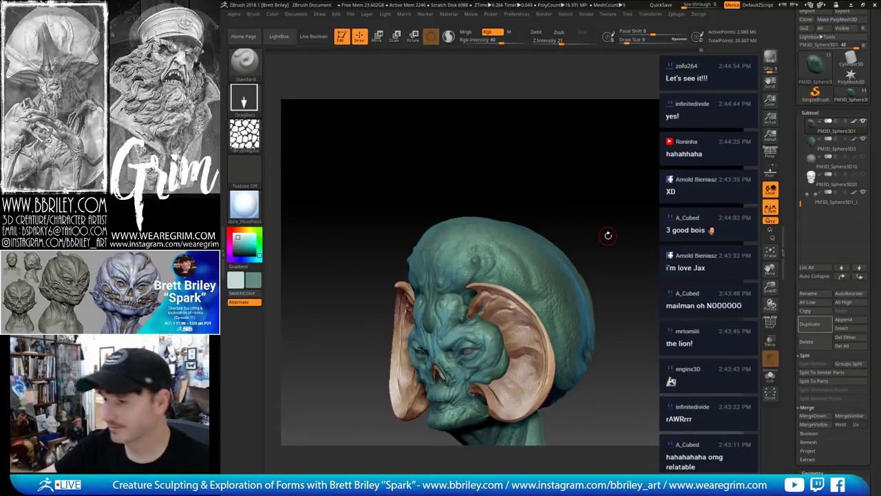
{"action": "mouse_move", "coordinate": [608, 236]}
{"action": "left_mouse_down"}
{"action": "mouse_move", "coordinate": [628, 212]}
{"action": "mouse_move", "coordinate": [557, 234]}
{"action": "mouse_move", "coordinate": [523, 270]}
{"action": "left_mouse_up"}
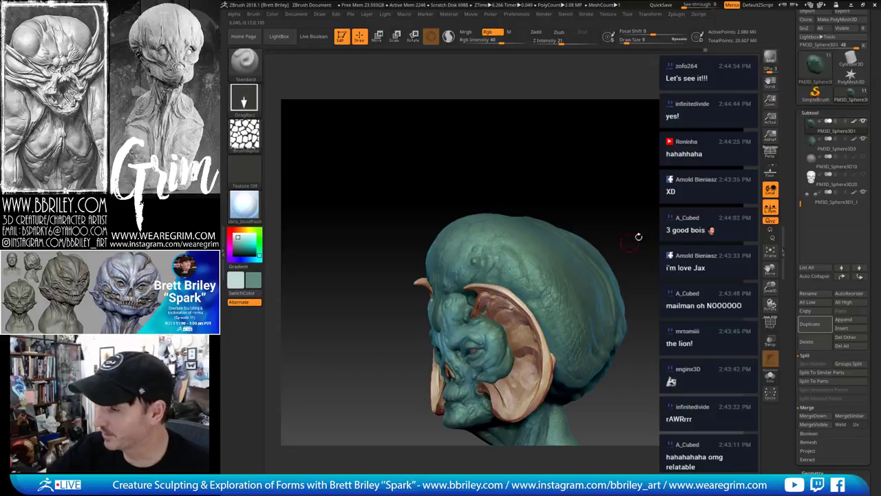
{"action": "left_click_drag", "start_coordinate": [639, 236], "coordinate": [537, 274]}
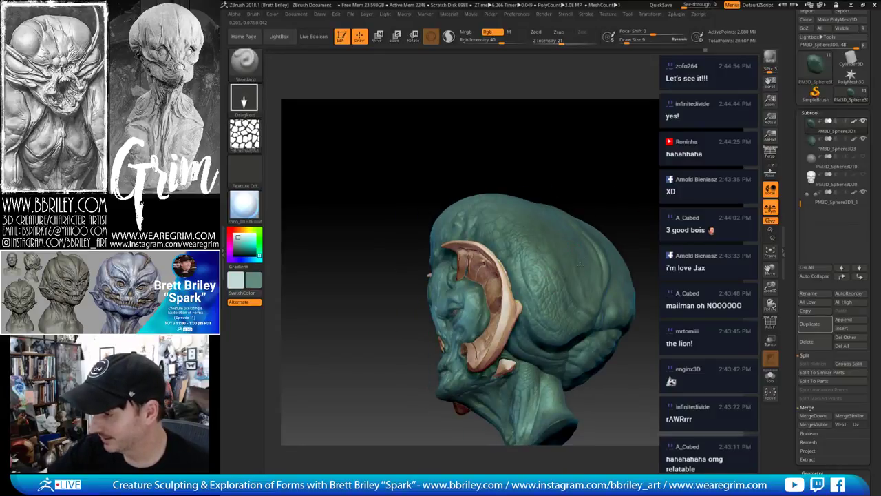
{"action": "mouse_move", "coordinate": [636, 203]}
{"action": "left_mouse_down"}
{"action": "mouse_move", "coordinate": [612, 210]}
{"action": "mouse_move", "coordinate": [517, 293]}
{"action": "left_mouse_up"}
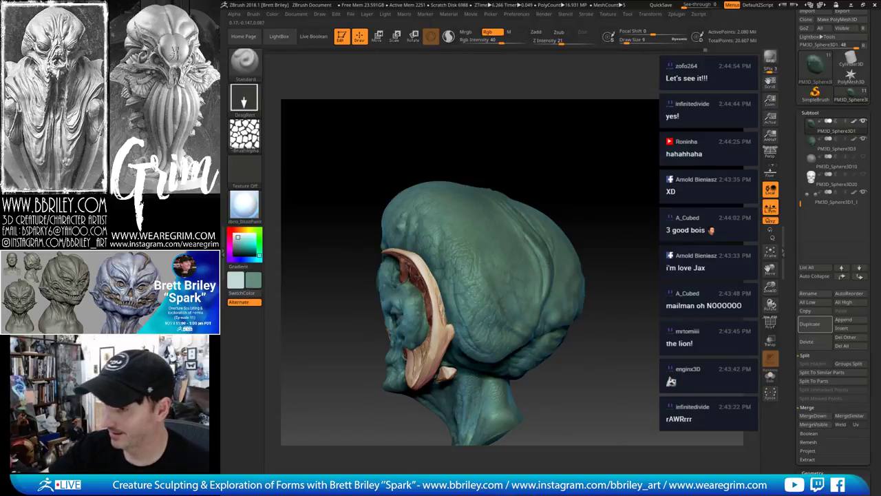
{"action": "left_click_drag", "start_coordinate": [567, 163], "coordinate": [503, 215]}
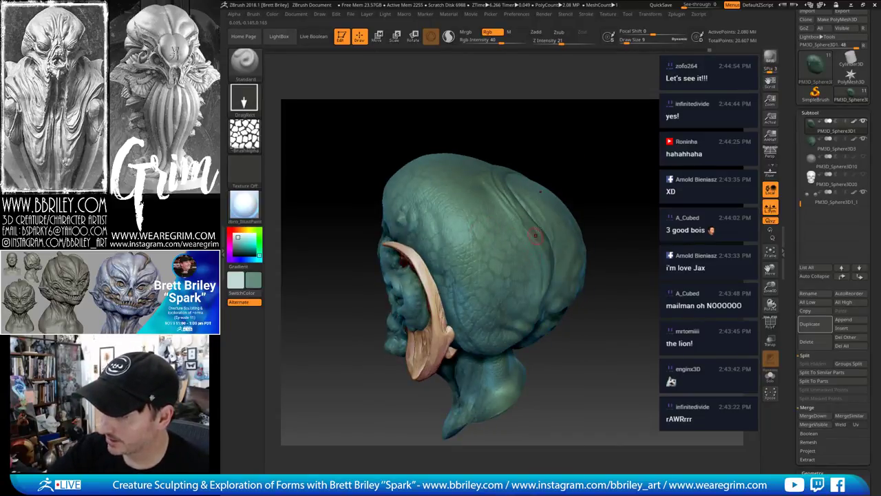
{"action": "mouse_move", "coordinate": [540, 146]}
{"action": "left_mouse_down"}
{"action": "mouse_move", "coordinate": [561, 141]}
{"action": "mouse_move", "coordinate": [555, 181]}
{"action": "left_mouse_up"}
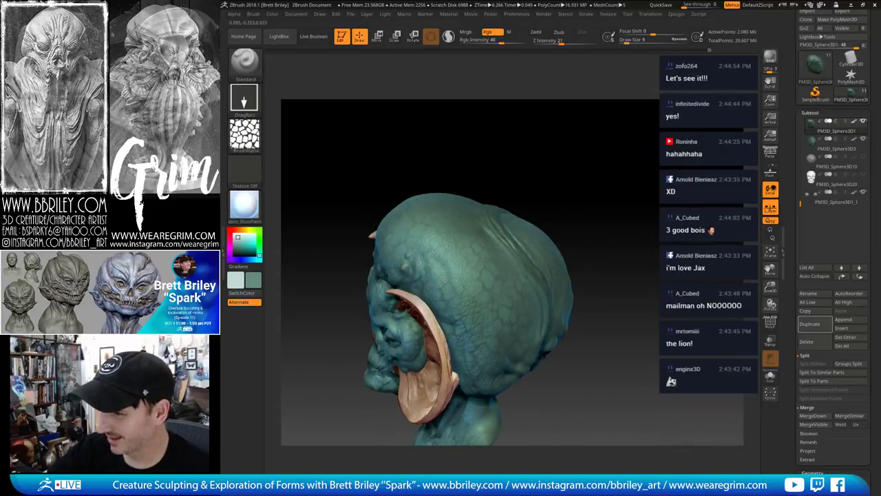
{"action": "left_click_drag", "start_coordinate": [482, 245], "coordinate": [453, 231]}
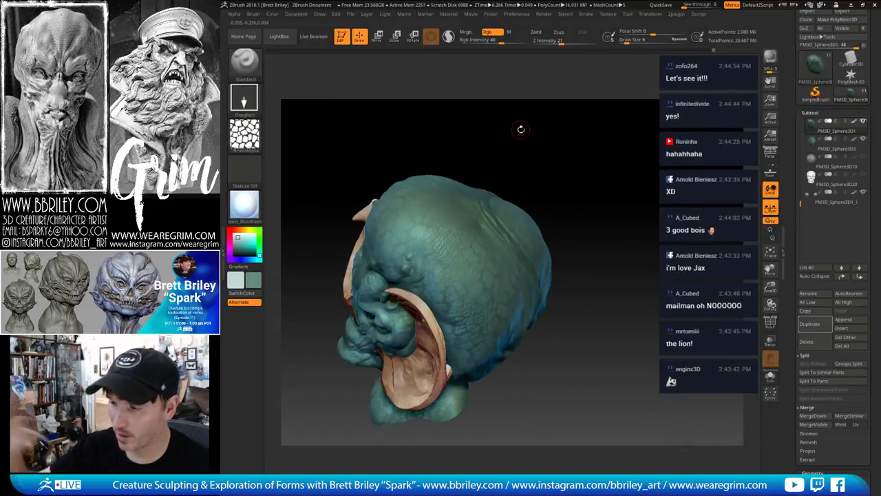
Select the rear lobe mesh of the cranium and stamp the pale green cell pattern across the back of the head
{"action": "mouse_move", "coordinate": [521, 130]}
{"action": "left_mouse_down"}
{"action": "mouse_move", "coordinate": [604, 140]}
{"action": "mouse_move", "coordinate": [394, 229]}
{"action": "left_mouse_up"}
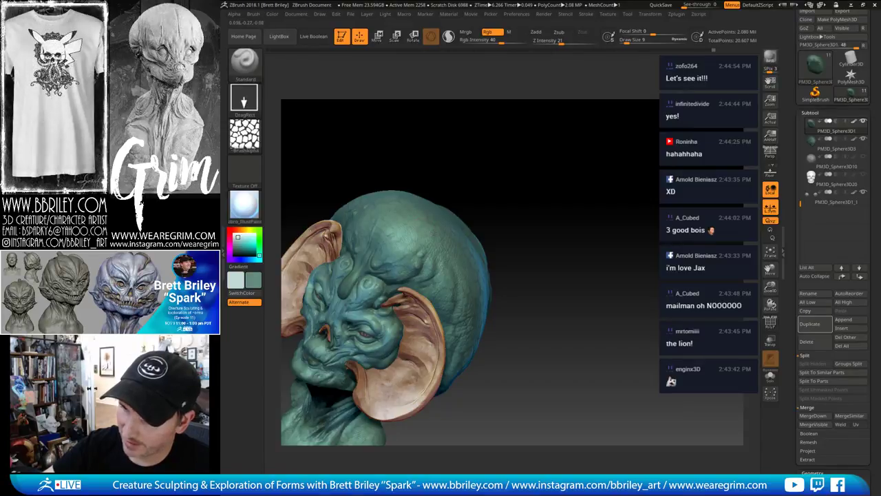
{"action": "mouse_move", "coordinate": [461, 182]}
{"action": "left_mouse_down"}
{"action": "mouse_move", "coordinate": [401, 248]}
{"action": "mouse_move", "coordinate": [472, 218]}
{"action": "mouse_move", "coordinate": [610, 210]}
{"action": "mouse_move", "coordinate": [605, 176]}
{"action": "mouse_move", "coordinate": [554, 256]}
{"action": "mouse_move", "coordinate": [477, 218]}
{"action": "left_mouse_up"}
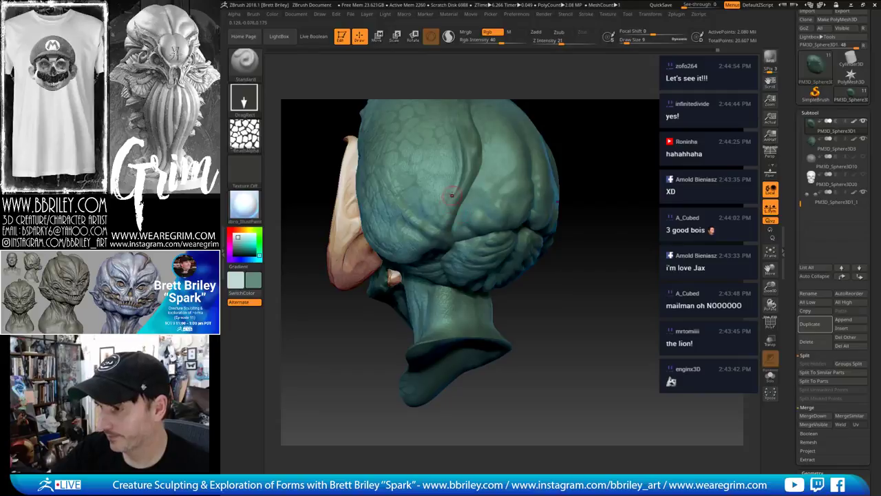
{"action": "left_click_drag", "start_coordinate": [600, 124], "coordinate": [618, 183], "text": "alt"}
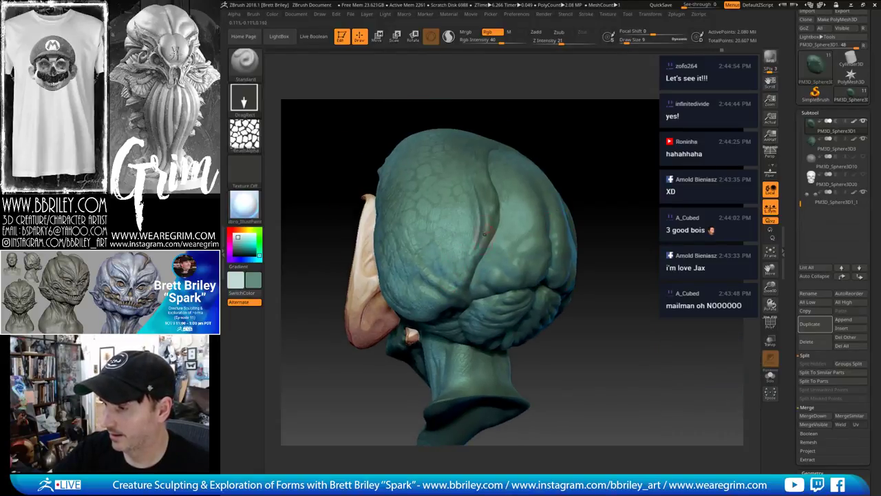
{"action": "left_click_drag", "start_coordinate": [610, 126], "coordinate": [471, 233]}
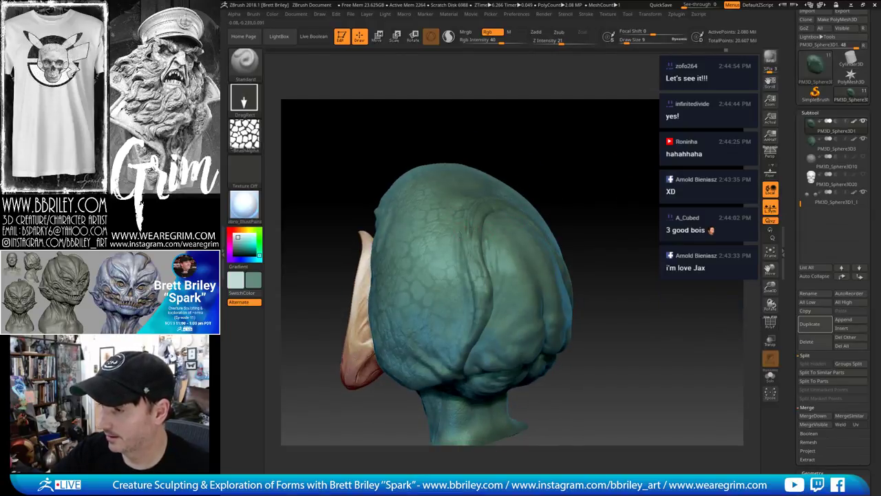
{"action": "left_click", "coordinate": [502, 255], "text": "alt"}
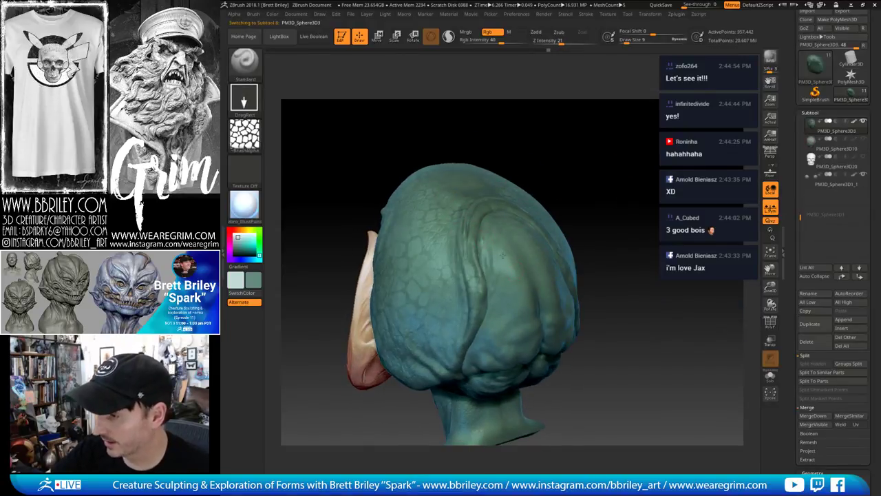
{"action": "mouse_move", "coordinate": [497, 256]}
{"action": "left_mouse_down"}
{"action": "mouse_move", "coordinate": [548, 265]}
{"action": "mouse_move", "coordinate": [585, 237]}
{"action": "mouse_move", "coordinate": [573, 241]}
{"action": "left_mouse_up"}
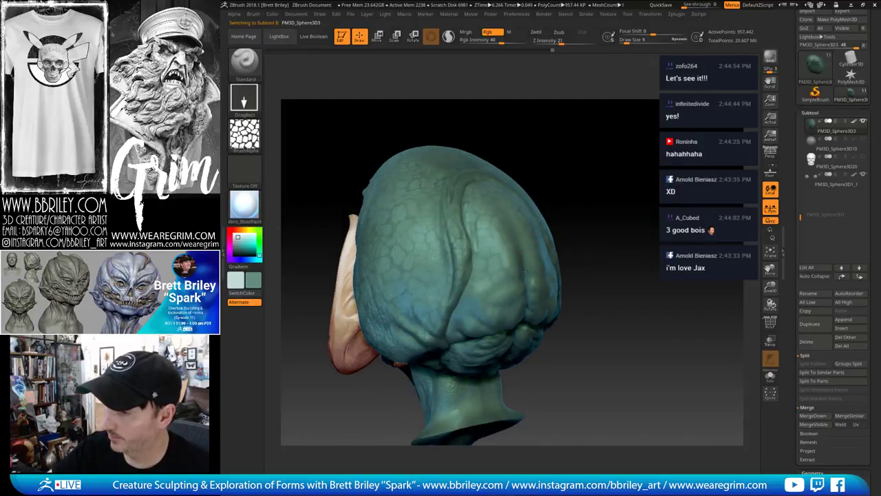
{"action": "mouse_move", "coordinate": [593, 212]}
{"action": "left_mouse_down"}
{"action": "mouse_move", "coordinate": [584, 241]}
{"action": "mouse_move", "coordinate": [556, 247]}
{"action": "left_mouse_up"}
{"action": "key", "text": "ctrl+z"}
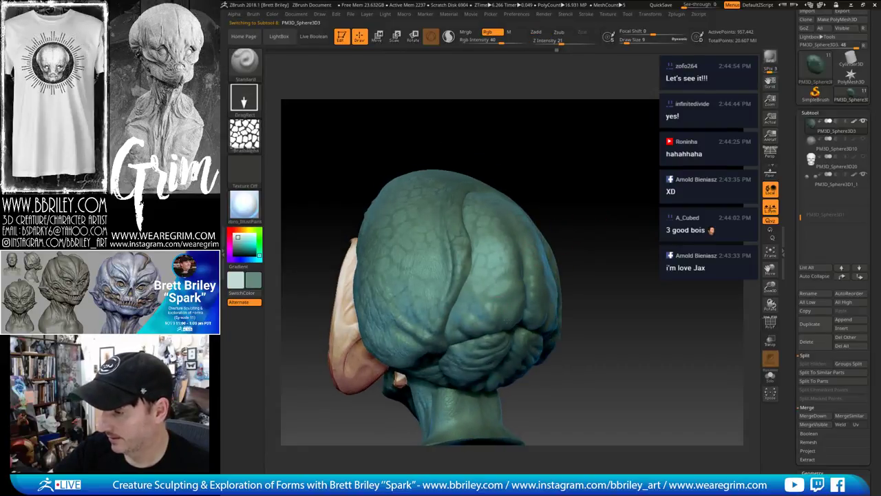
{"action": "left_click_drag", "start_coordinate": [595, 217], "coordinate": [578, 272]}
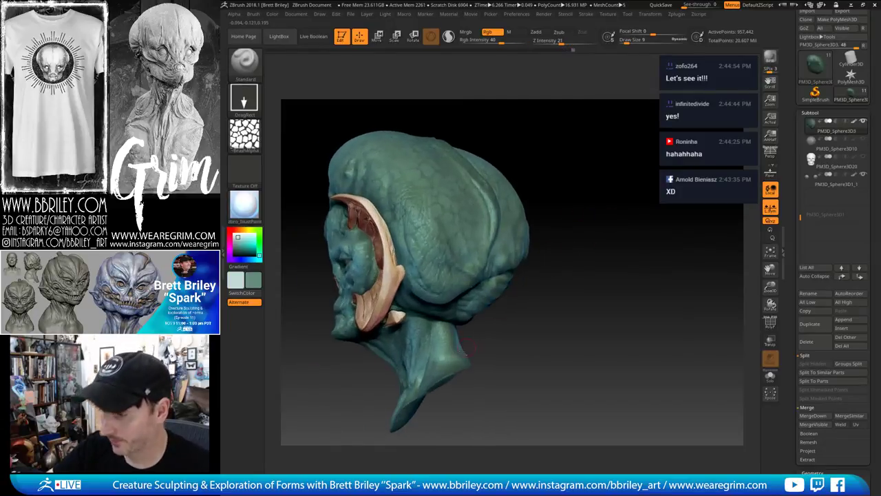
Select the head mesh and examine the painted neck and face from the side around to the front
{"action": "left_click", "coordinate": [446, 358], "text": "alt"}
{"action": "left_click_drag", "start_coordinate": [486, 364], "coordinate": [463, 364]}
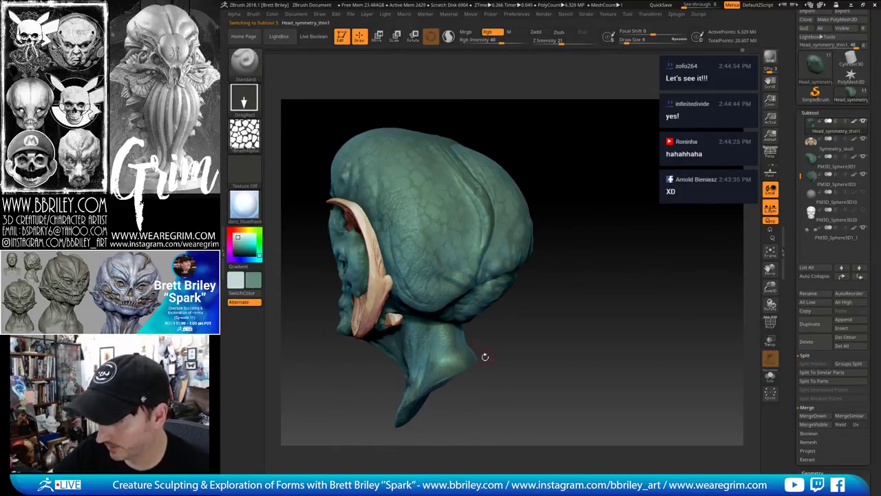
{"action": "right_click_drag", "start_coordinate": [484, 356], "coordinate": [482, 306]}
{"action": "mouse_move", "coordinate": [446, 368]}
{"action": "right_mouse_down"}
{"action": "mouse_move", "coordinate": [616, 301]}
{"action": "mouse_move", "coordinate": [670, 251]}
{"action": "mouse_move", "coordinate": [641, 262]}
{"action": "mouse_move", "coordinate": [649, 268]}
{"action": "mouse_move", "coordinate": [612, 227]}
{"action": "right_mouse_up"}
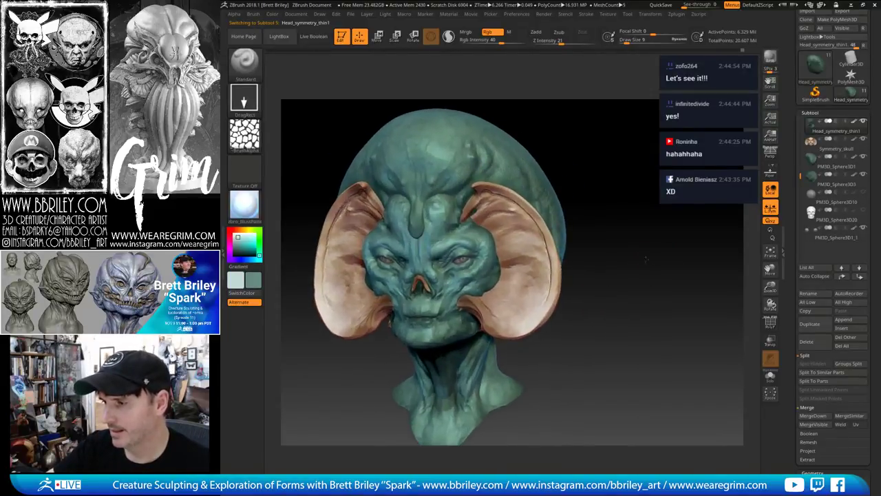
Select the Symmetry_skull mesh that carries the ears and set the paint color to a dark muted red
{"action": "right_click_drag", "start_coordinate": [448, 297], "coordinate": [425, 269]}
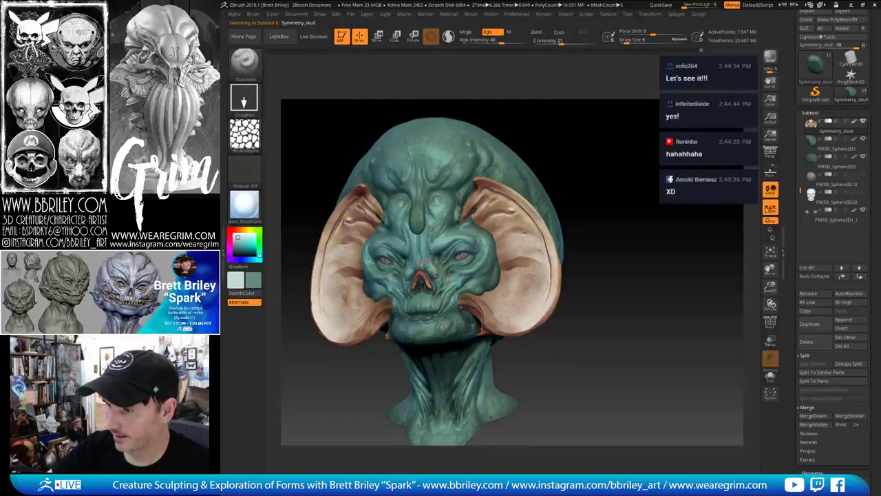
{"action": "key", "text": "c"}
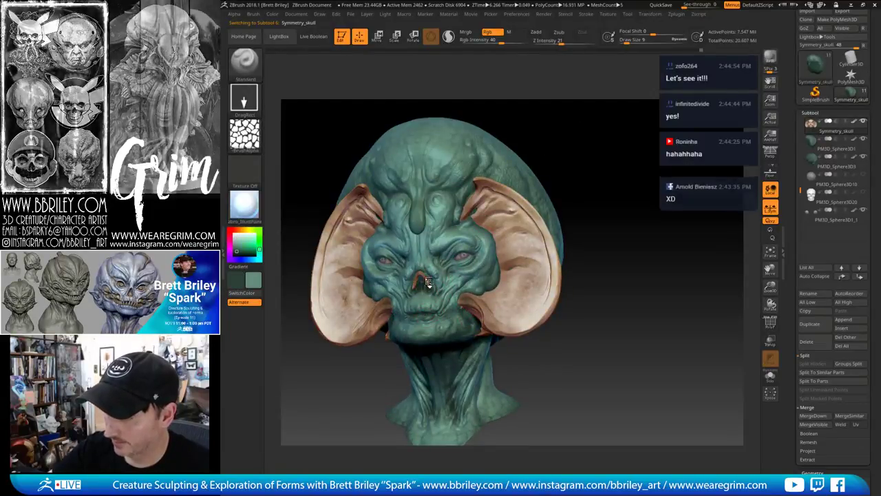
{"action": "right_click_drag", "start_coordinate": [428, 281], "coordinate": [453, 288]}
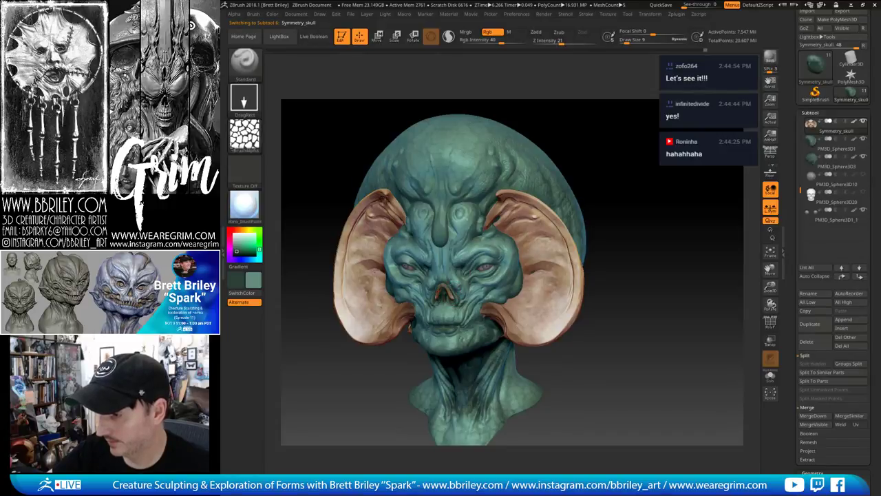
{"action": "left_click_drag", "start_coordinate": [626, 177], "coordinate": [600, 186]}
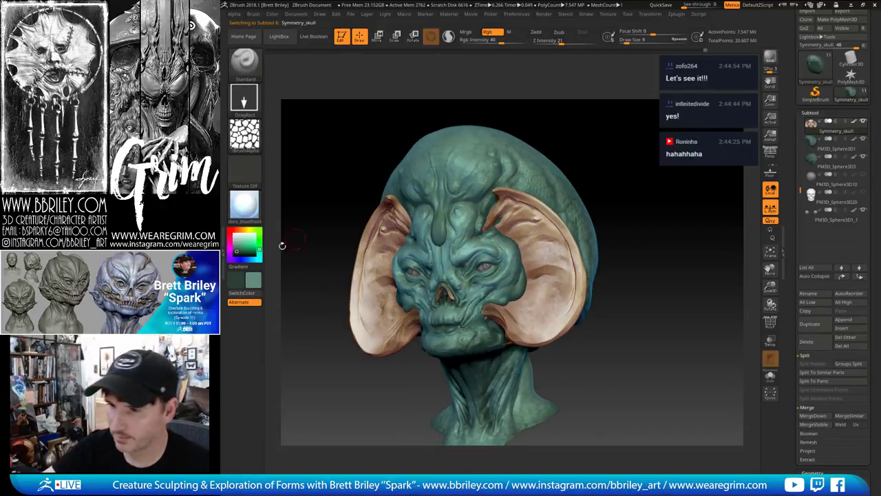
{"action": "left_click", "coordinate": [260, 237]}
{"action": "left_click", "coordinate": [237, 251]}
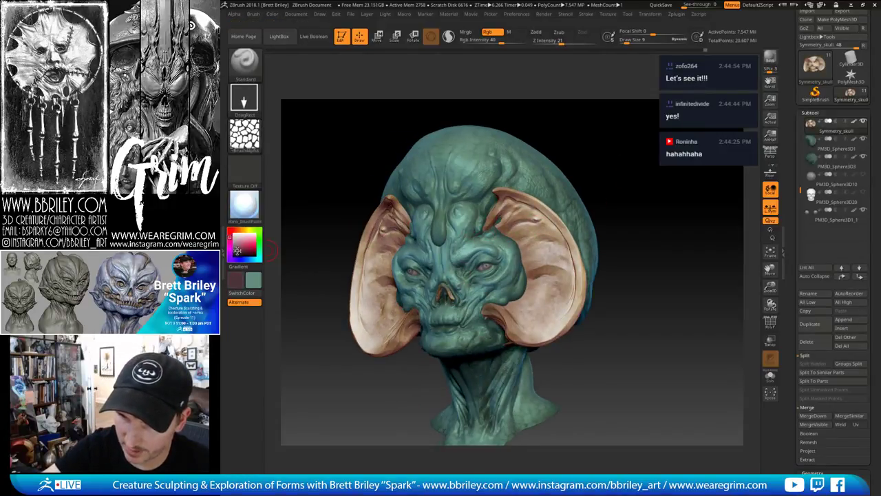
Lower the Rgb Intensity to 21 and stamp the dark red cell pattern over the inner surfaces of the ears
{"action": "left_click_drag", "start_coordinate": [678, 155], "coordinate": [692, 167], "text": "alt"}
{"action": "right_click_drag", "start_coordinate": [691, 170], "coordinate": [675, 179]}
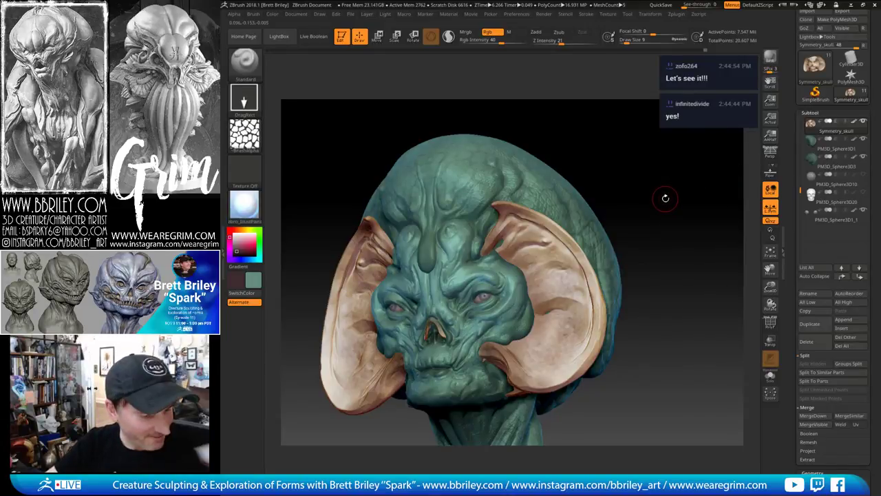
{"action": "left_click_drag", "start_coordinate": [659, 203], "coordinate": [662, 214]}
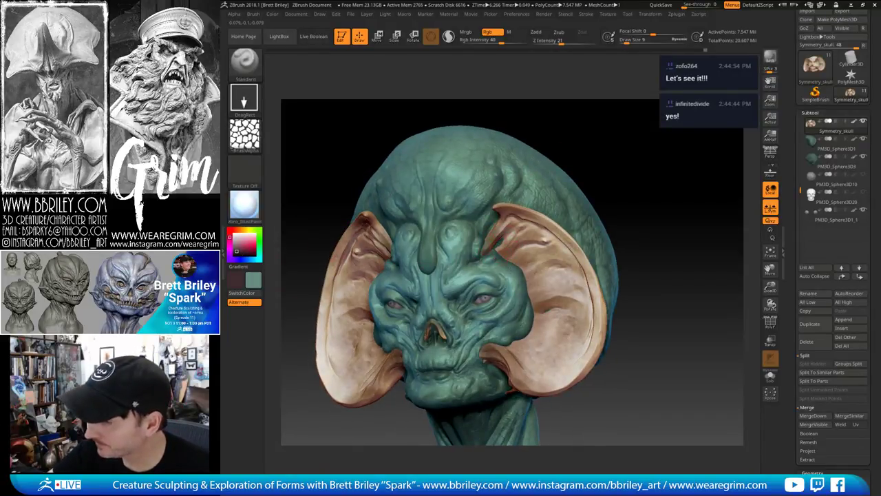
{"action": "left_click_drag", "start_coordinate": [601, 164], "coordinate": [614, 146]}
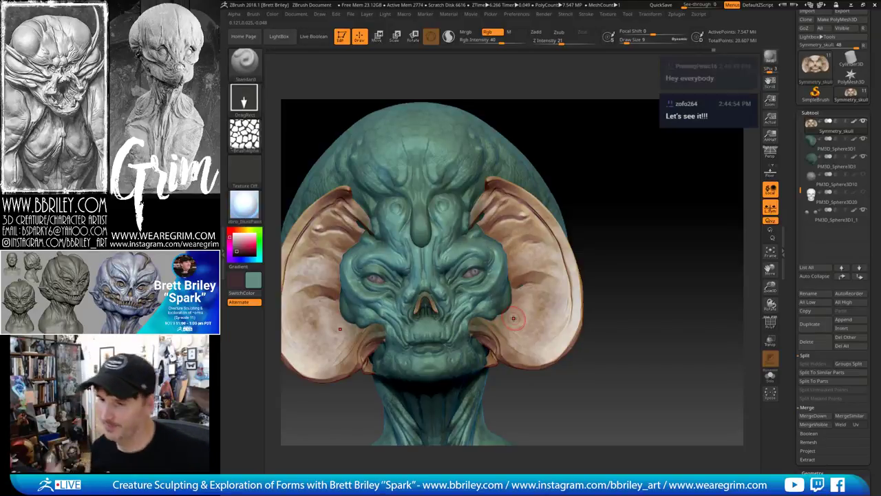
{"action": "right_click_drag", "start_coordinate": [514, 318], "coordinate": [521, 312]}
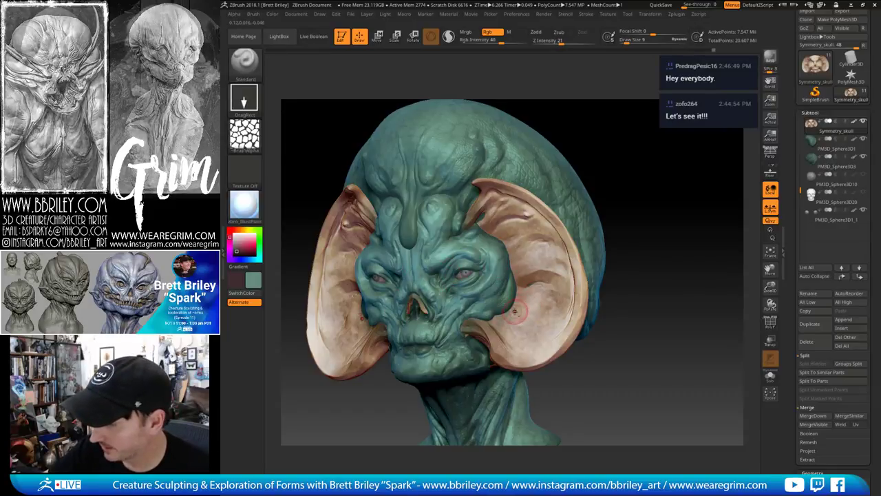
{"action": "right_click_drag", "start_coordinate": [566, 227], "coordinate": [620, 181]}
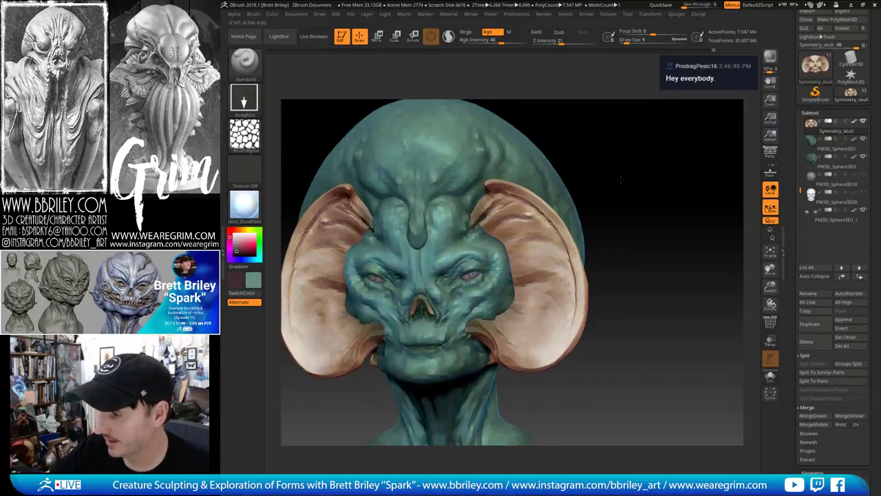
{"action": "left_click_drag", "start_coordinate": [500, 322], "coordinate": [511, 332]}
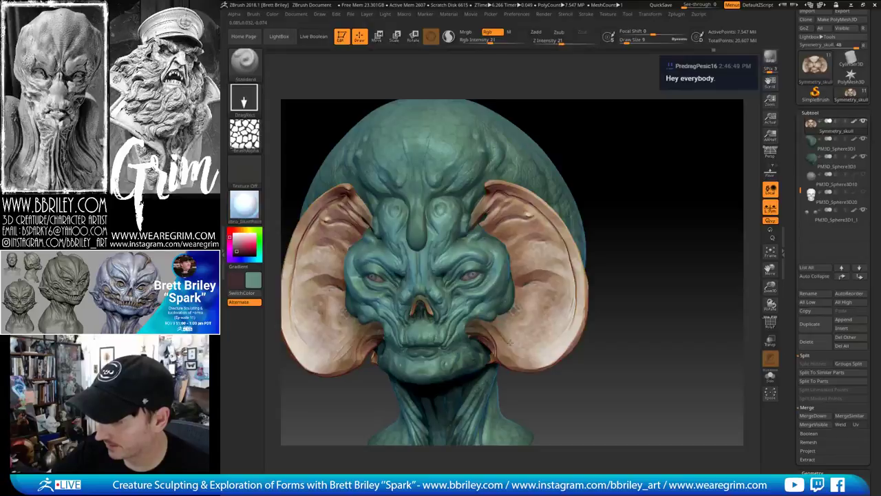
{"action": "left_click_drag", "start_coordinate": [636, 182], "coordinate": [639, 198]}
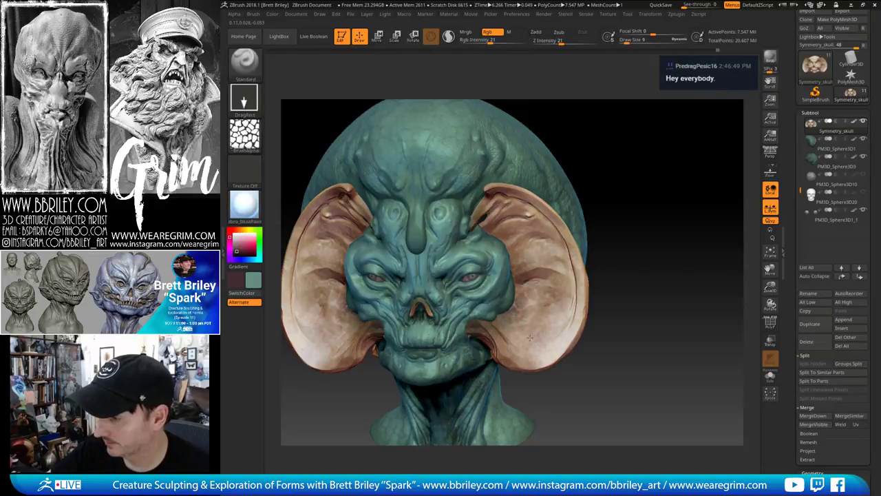
{"action": "mouse_move", "coordinate": [659, 206]}
{"action": "right_mouse_down"}
{"action": "mouse_move", "coordinate": [624, 171]}
{"action": "mouse_move", "coordinate": [467, 217]}
{"action": "right_mouse_up"}
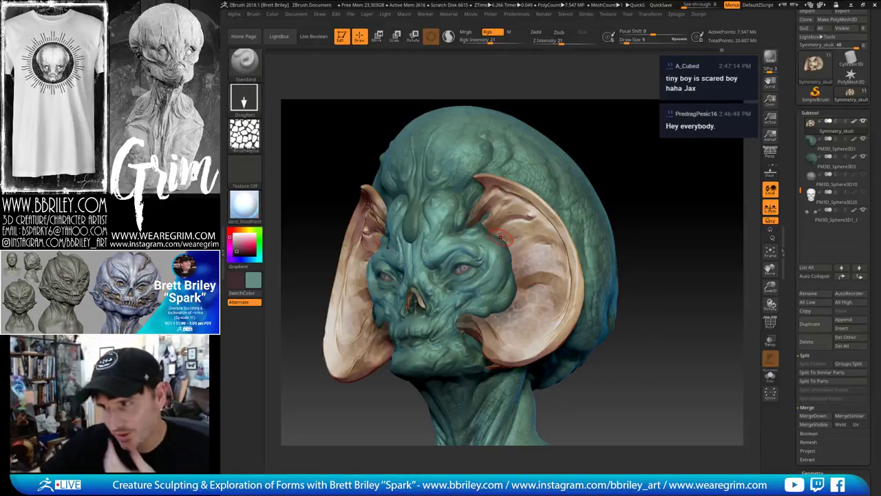
{"action": "left_click_drag", "start_coordinate": [594, 158], "coordinate": [614, 139]}
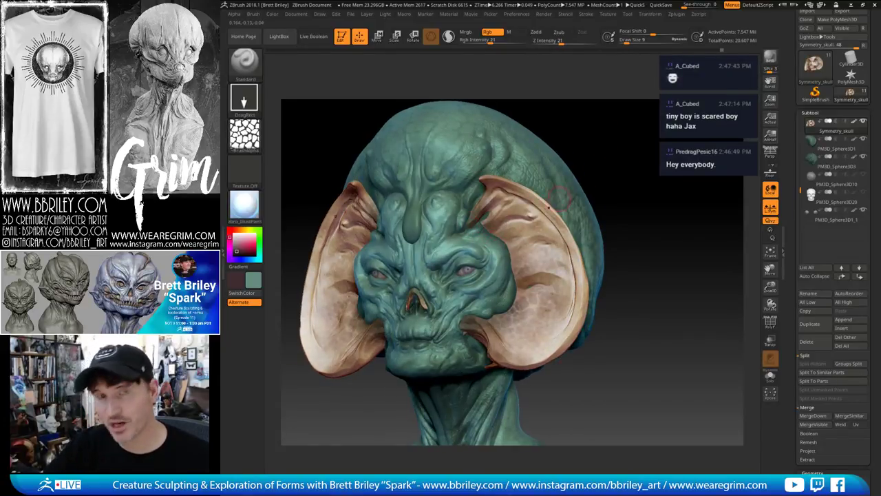
{"action": "left_click_drag", "start_coordinate": [641, 150], "coordinate": [650, 150]}
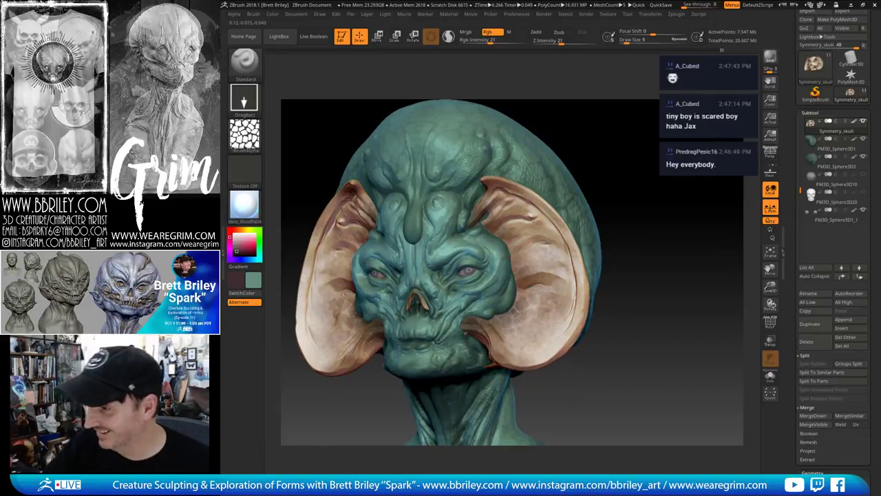
Examine the creature's head, ear plates and jaw spikes from the front, from below and in three-quarter view
{"action": "right_click_drag", "start_coordinate": [639, 172], "coordinate": [508, 200]}
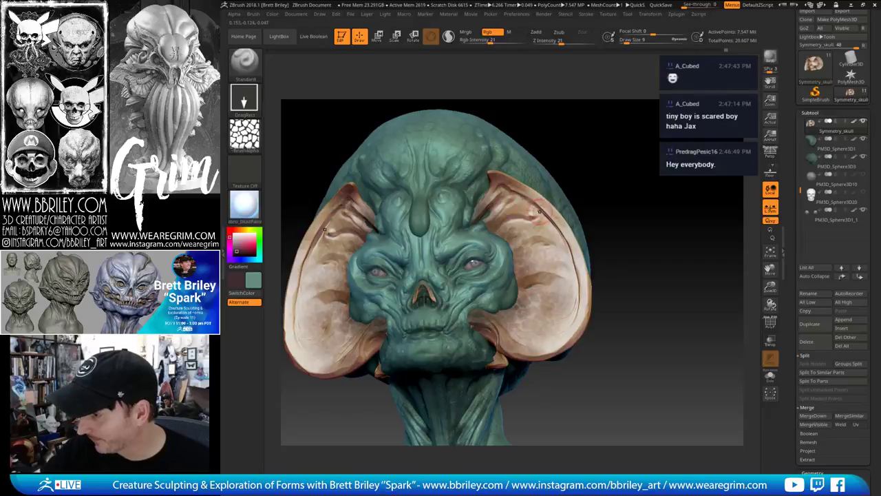
{"action": "right_click_drag", "start_coordinate": [530, 199], "coordinate": [513, 297]}
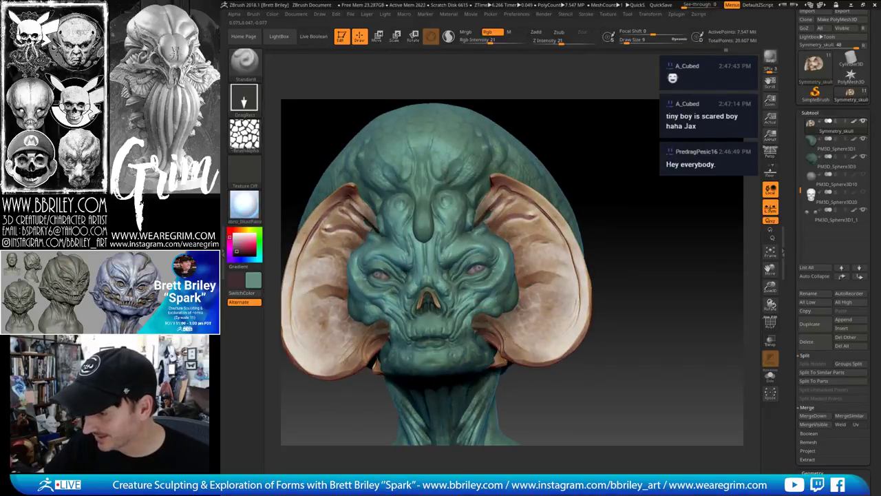
{"action": "right_click_drag", "start_coordinate": [557, 310], "coordinate": [517, 305]}
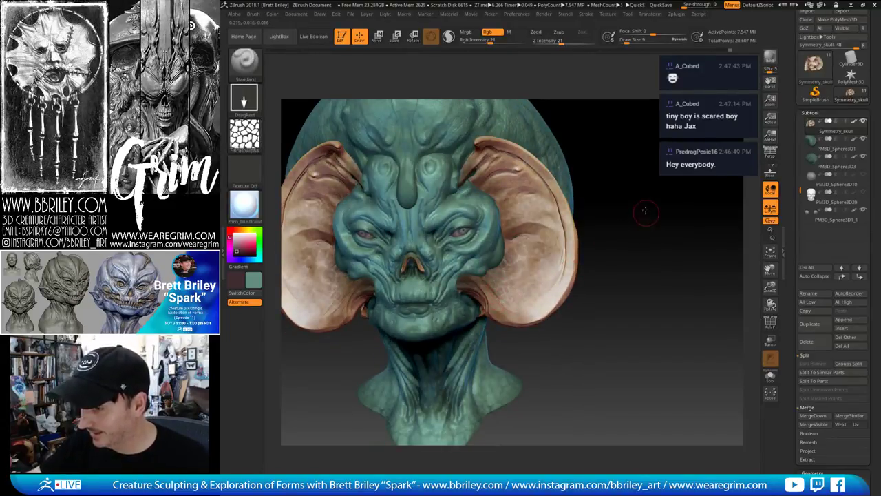
{"action": "right_click_drag", "start_coordinate": [522, 265], "coordinate": [464, 281]}
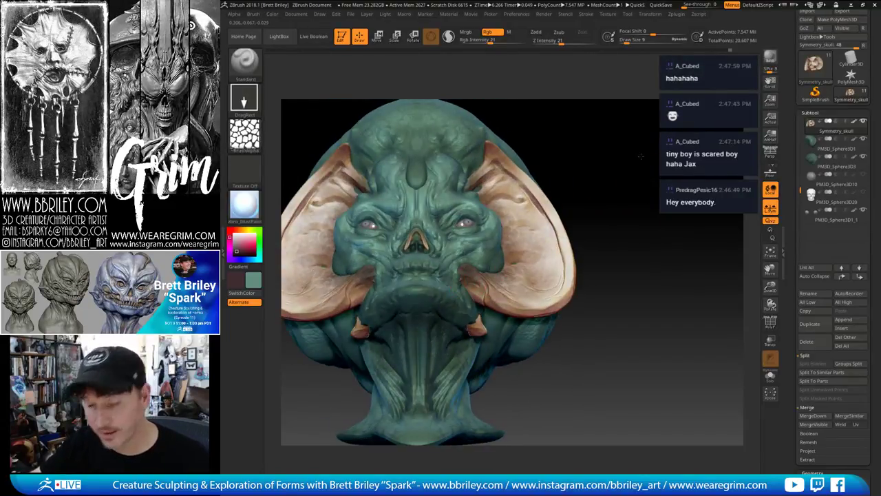
{"action": "right_click_drag", "start_coordinate": [607, 203], "coordinate": [647, 210]}
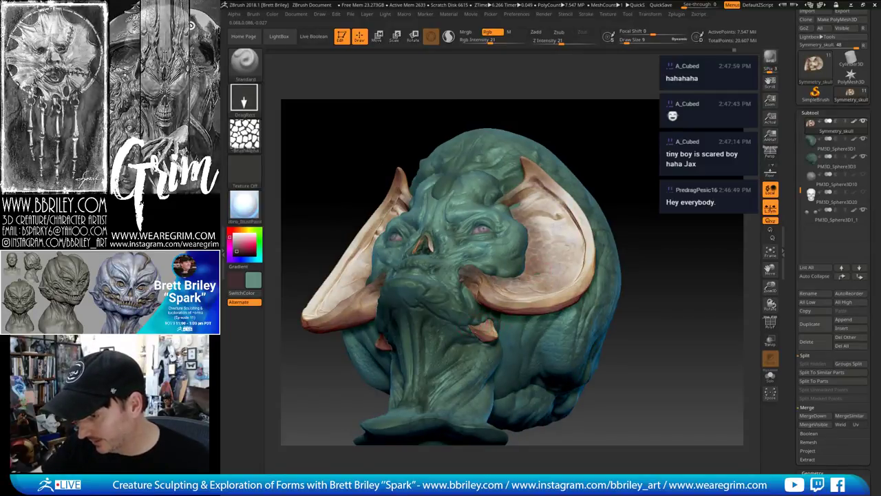
{"action": "right_click_drag", "start_coordinate": [627, 153], "coordinate": [596, 192]}
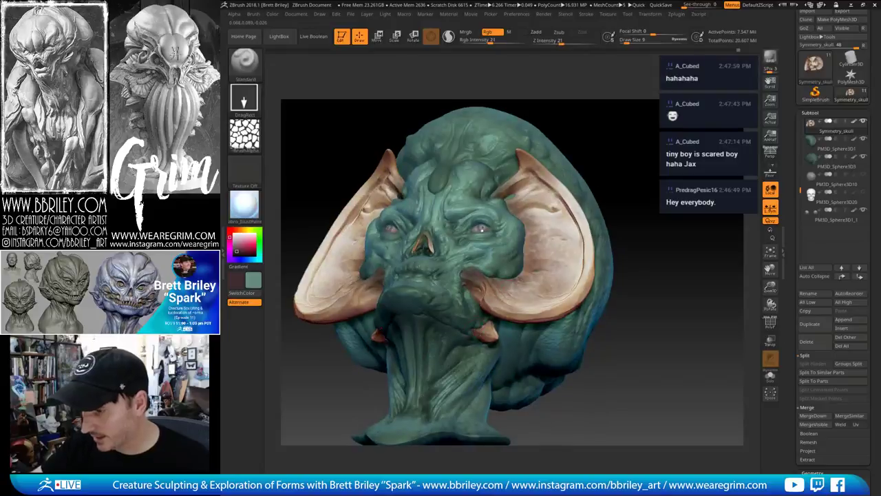
{"action": "left_click", "coordinate": [506, 255], "text": "alt"}
{"action": "right_click_drag", "start_coordinate": [647, 138], "coordinate": [603, 130]}
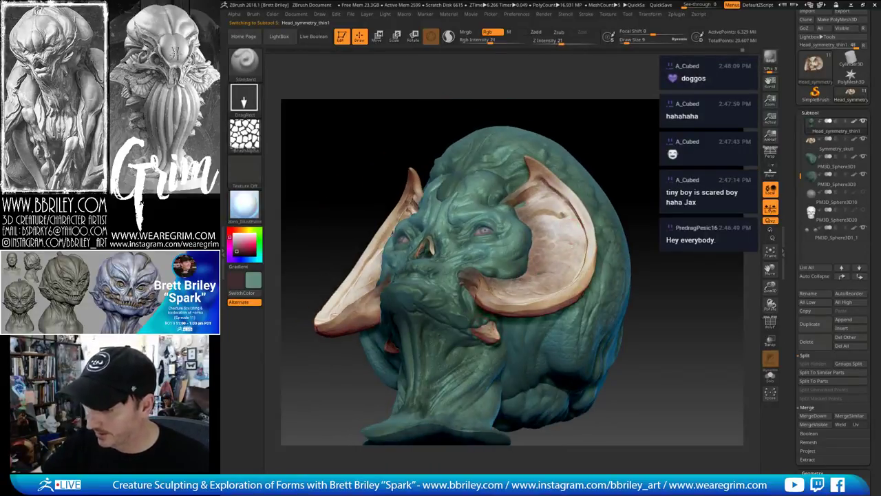
Select the Symmetry_skull subtool and paint dark red shading on the undersides of the ear plates and jaw spikes
{"action": "left_click", "coordinate": [484, 327], "text": "alt"}
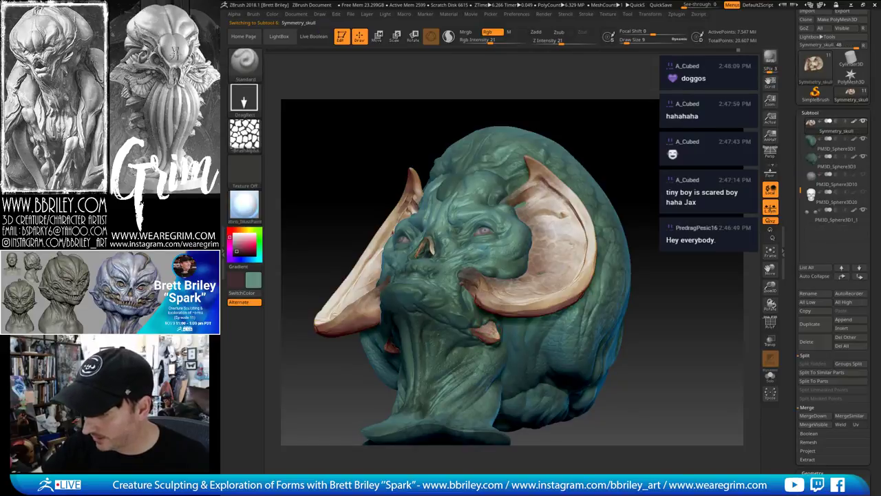
{"action": "right_click_drag", "start_coordinate": [643, 185], "coordinate": [558, 185]}
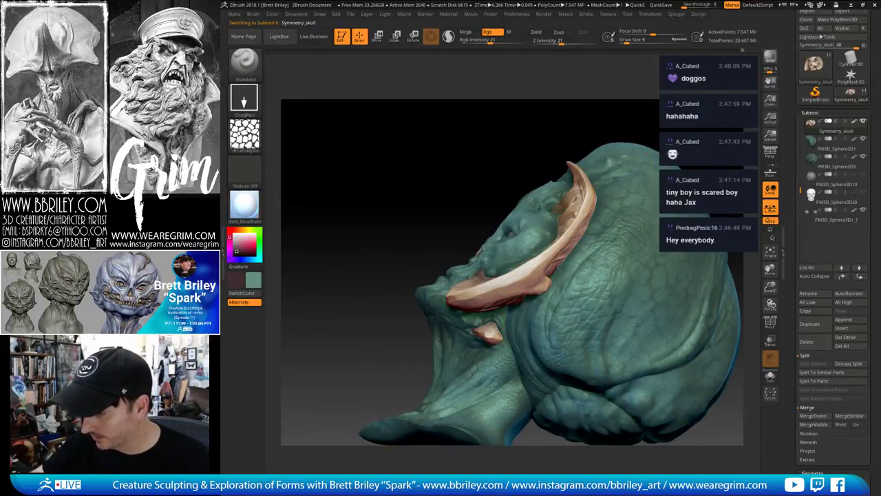
{"action": "right_click_drag", "start_coordinate": [554, 262], "coordinate": [547, 222]}
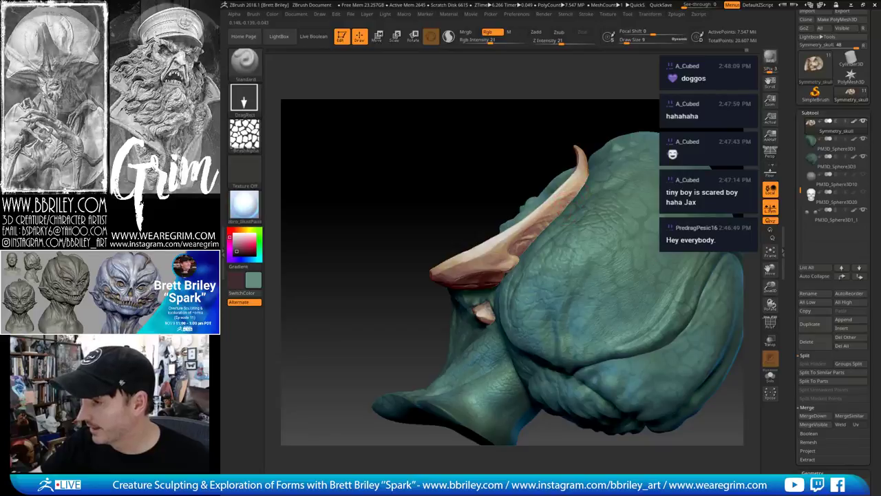
{"action": "right_click_drag", "start_coordinate": [561, 261], "coordinate": [550, 229]}
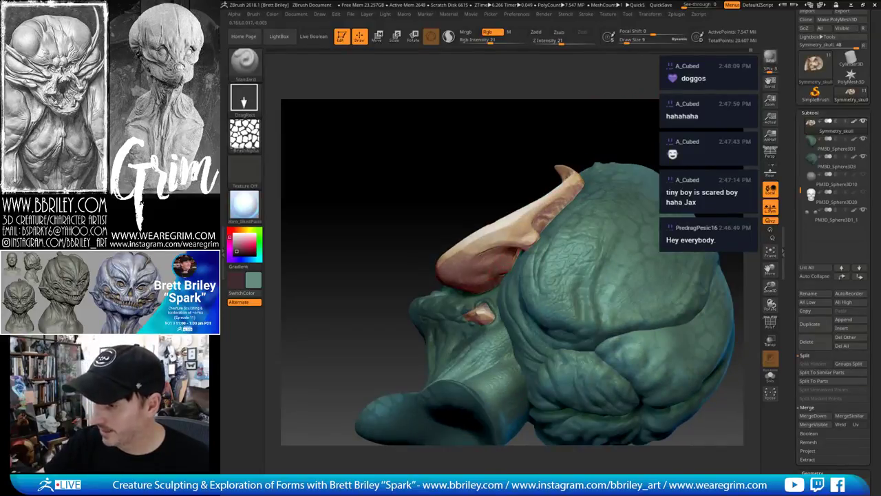
{"action": "left_click_drag", "start_coordinate": [486, 258], "coordinate": [503, 281]}
{"action": "right_click_drag", "start_coordinate": [508, 289], "coordinate": [493, 295]}
Quick-save the project
{"action": "left_click_drag", "start_coordinate": [524, 170], "coordinate": [680, 248]}
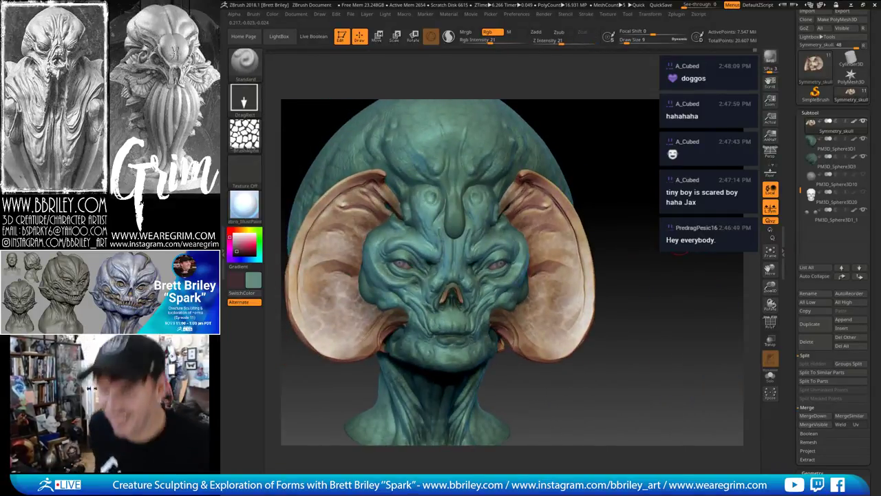
{"action": "right_click_drag", "start_coordinate": [678, 253], "coordinate": [570, 231]}
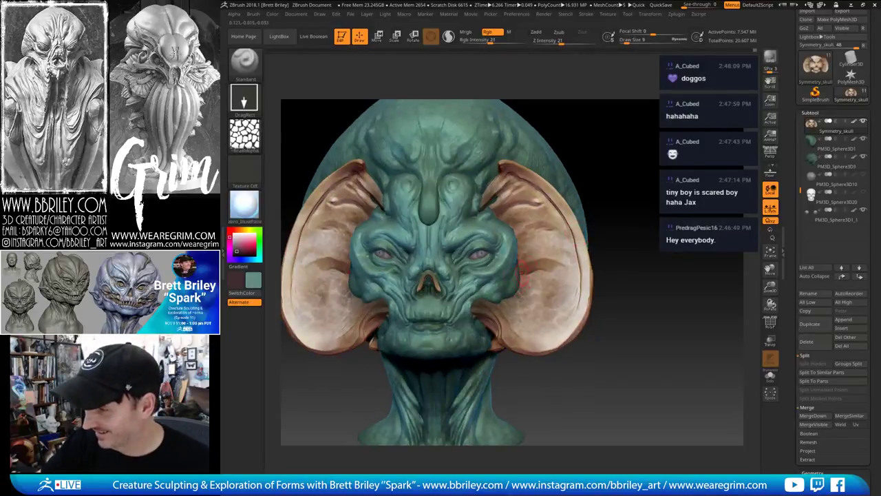
{"action": "key", "text": "ctrl+s"}
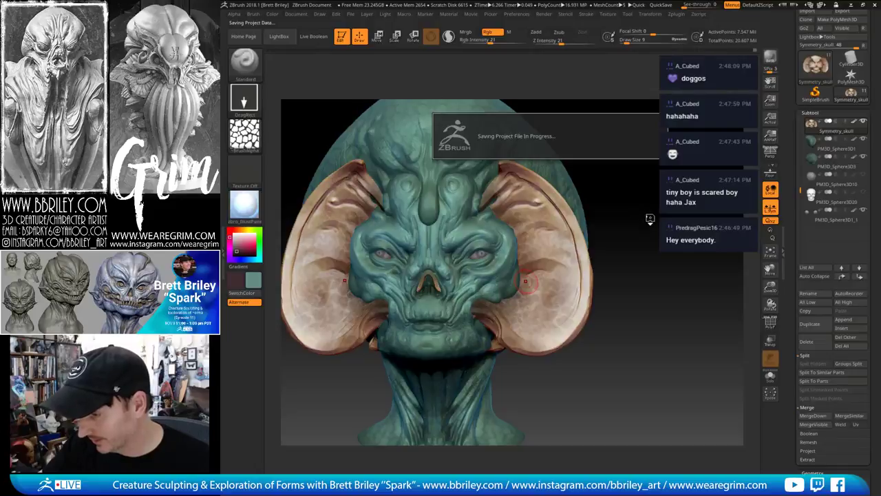
Select the Head_symmetry_thin1 subtool and paint dark red shading around the nose cavity and on the cheeks below the eyes
{"action": "right_click_drag", "start_coordinate": [650, 214], "coordinate": [640, 242], "text": "ctrl"}
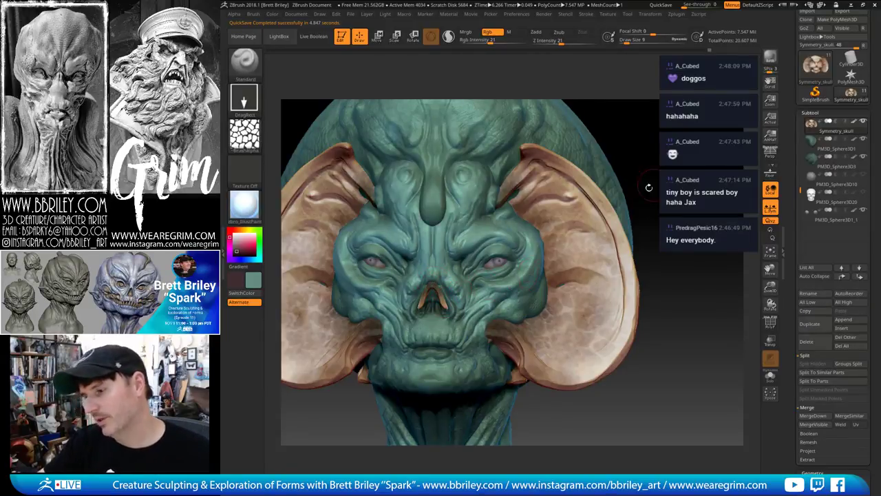
{"action": "left_click", "coordinate": [435, 301], "text": "alt"}
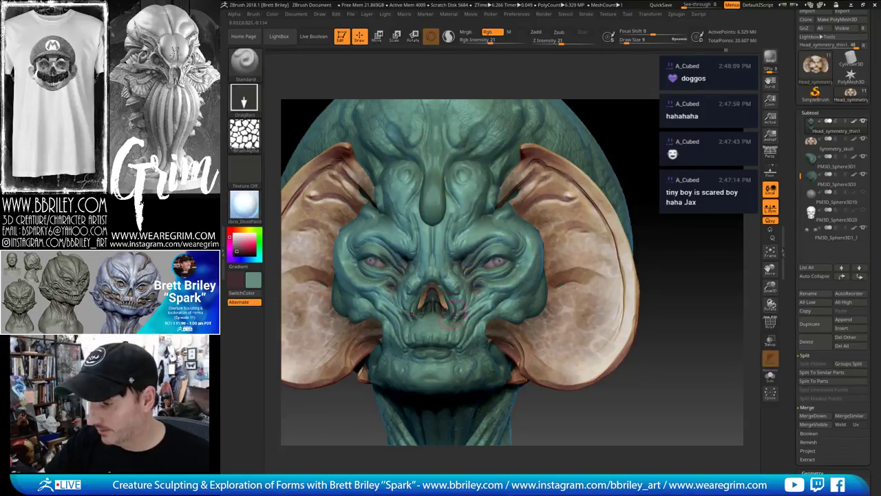
{"action": "right_click_drag", "start_coordinate": [450, 292], "coordinate": [455, 317]}
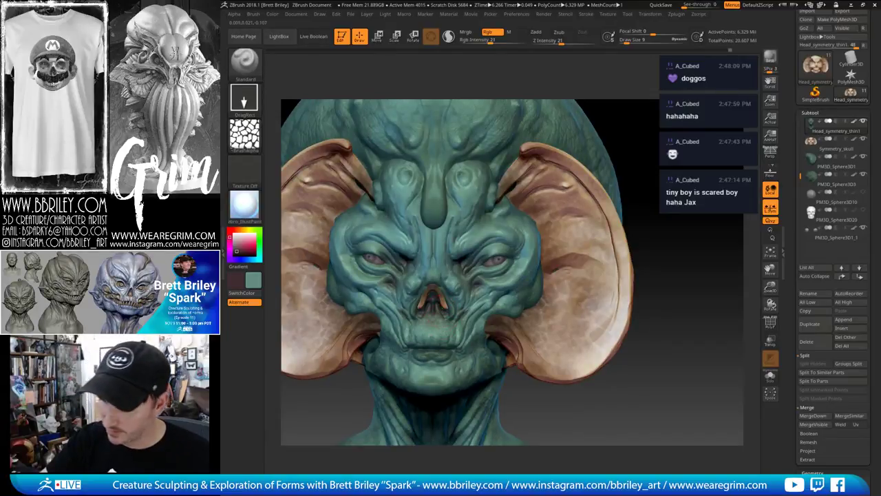
{"action": "right_click_drag", "start_coordinate": [475, 293], "coordinate": [440, 296]}
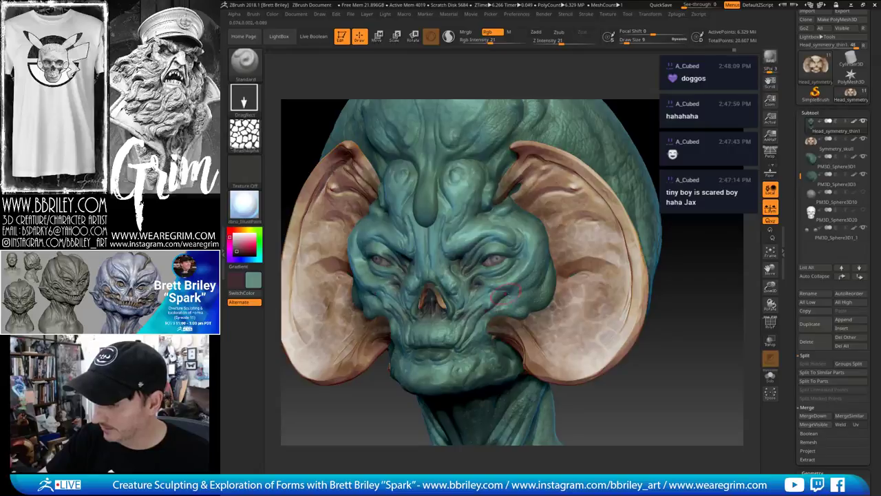
Tint the lips and the side of the lower jaw with the dark red color
{"action": "mouse_move", "coordinate": [506, 294]}
{"action": "right_mouse_down", "text": "ctrl"}
{"action": "mouse_move", "coordinate": [519, 308]}
{"action": "mouse_move", "coordinate": [505, 301]}
{"action": "right_mouse_up", "text": "ctrl"}
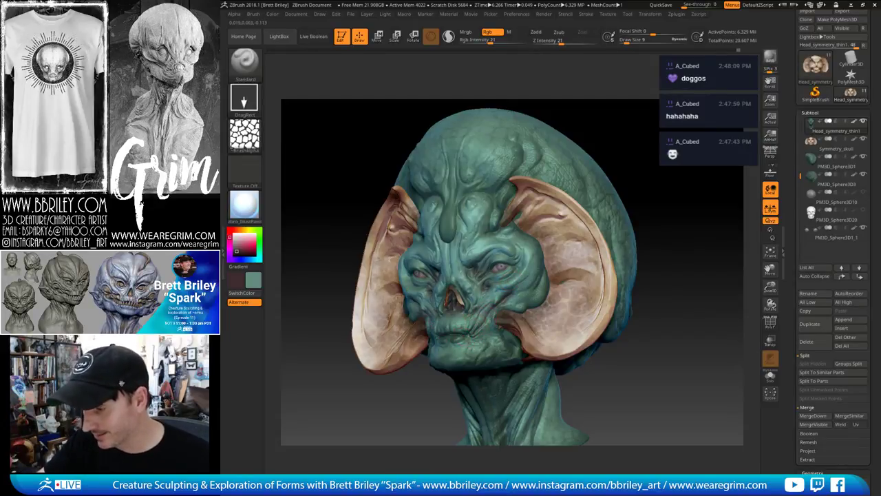
{"action": "right_click_drag", "start_coordinate": [430, 322], "coordinate": [451, 333]}
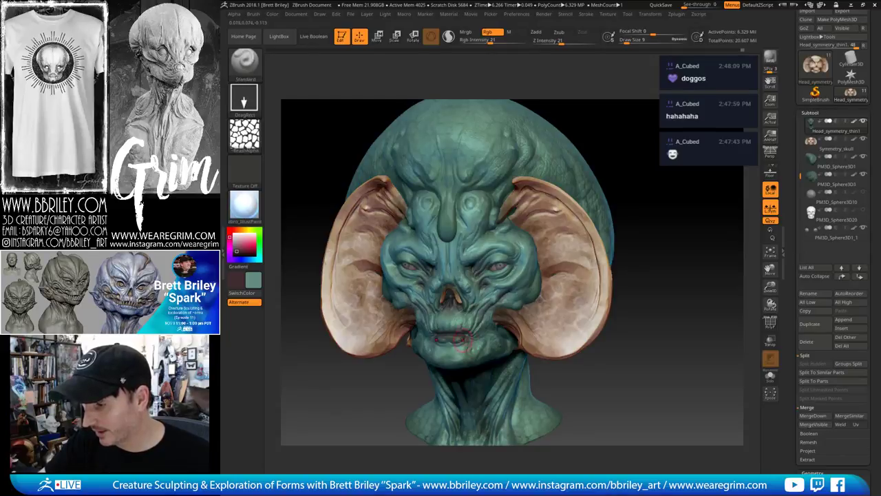
{"action": "left_click_drag", "start_coordinate": [653, 166], "coordinate": [585, 172]}
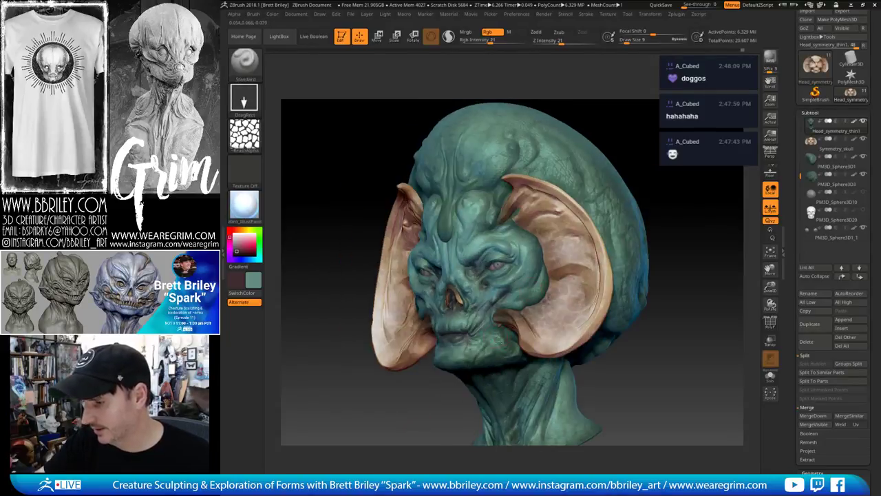
{"action": "left_click_drag", "start_coordinate": [653, 200], "coordinate": [693, 200]}
{"action": "right_click_drag", "start_coordinate": [502, 338], "coordinate": [460, 336]}
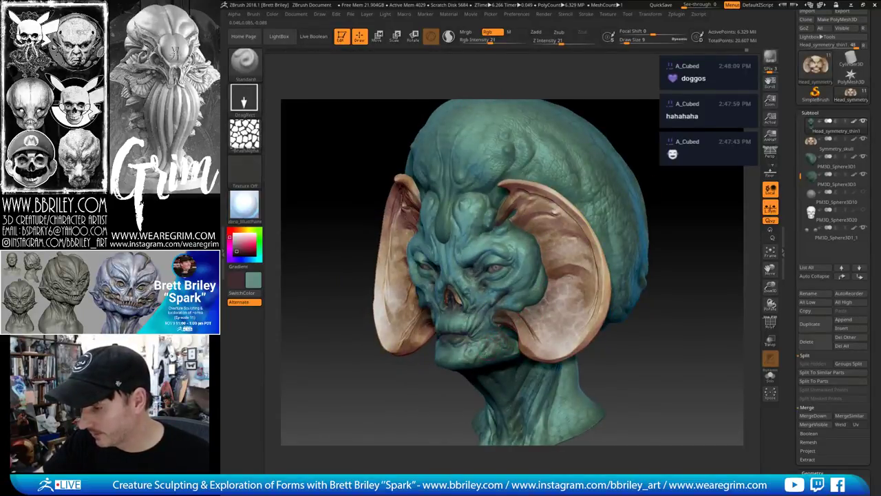
Check the shading on the face, mouth and jaw from front and three-quarter views
{"action": "right_click_drag", "start_coordinate": [547, 293], "coordinate": [545, 266], "text": "alt"}
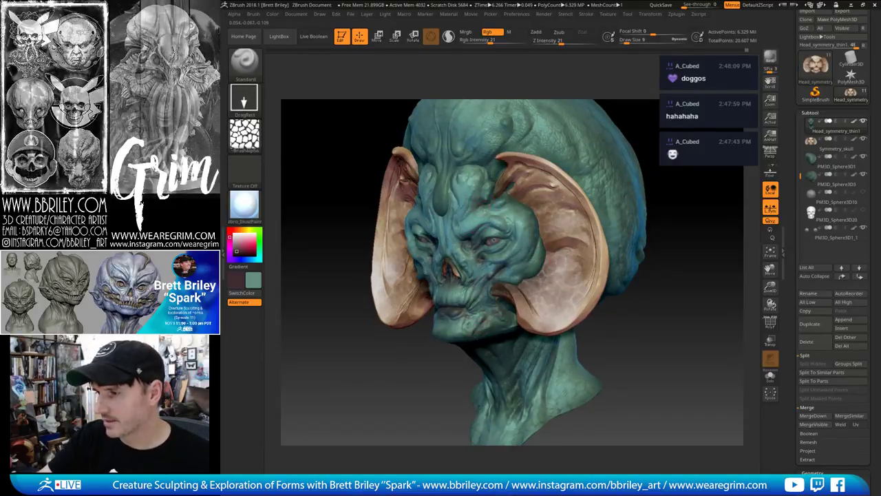
{"action": "right_click_drag", "start_coordinate": [534, 185], "coordinate": [534, 259], "text": "alt"}
{"action": "right_click_drag", "start_coordinate": [533, 258], "coordinate": [533, 247], "text": "ctrl"}
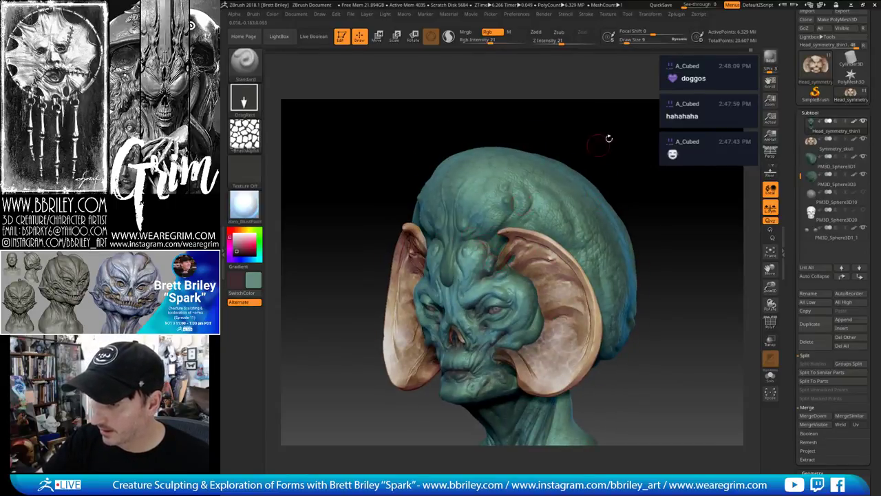
{"action": "left_click_drag", "start_coordinate": [608, 139], "coordinate": [646, 131]}
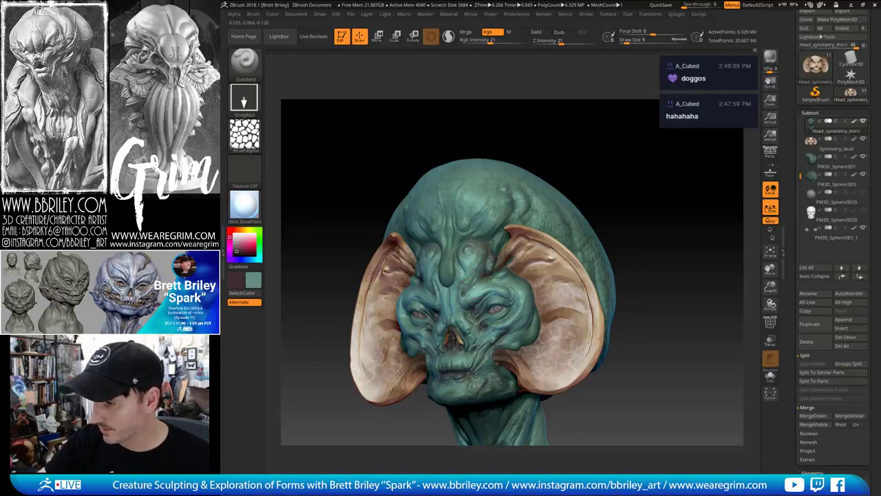
{"action": "left_click_drag", "start_coordinate": [573, 162], "coordinate": [614, 165]}
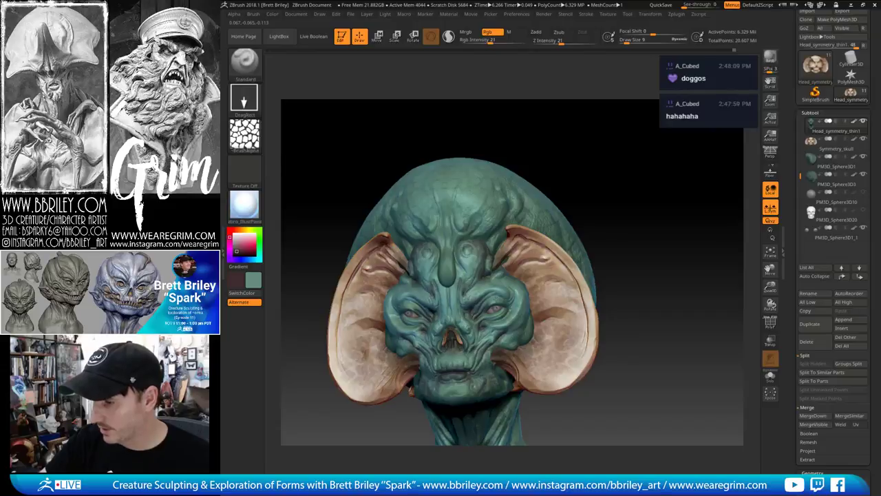
{"action": "left_click_drag", "start_coordinate": [654, 207], "coordinate": [602, 206]}
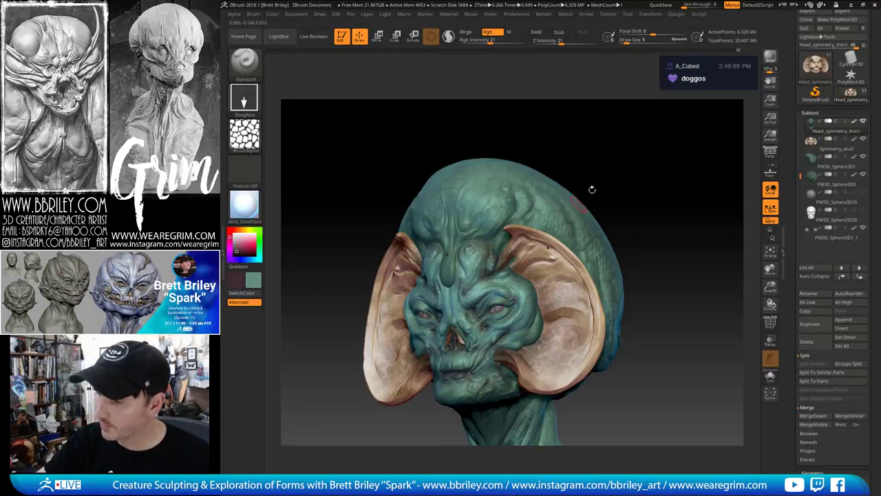
{"action": "left_click_drag", "start_coordinate": [592, 190], "coordinate": [637, 192]}
{"action": "left_click_drag", "start_coordinate": [604, 181], "coordinate": [524, 327]}
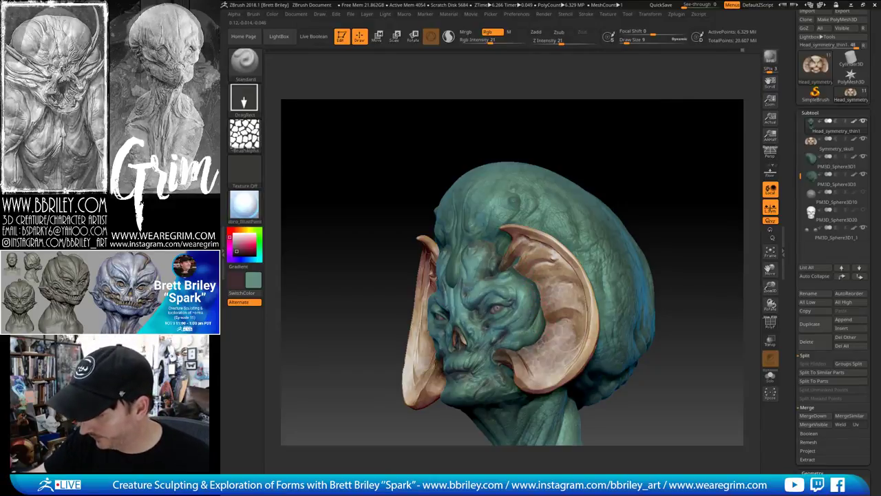
Shade the throat and the neck folds beneath the jaw with the dark red color
{"action": "left_click_drag", "start_coordinate": [655, 212], "coordinate": [635, 196]}
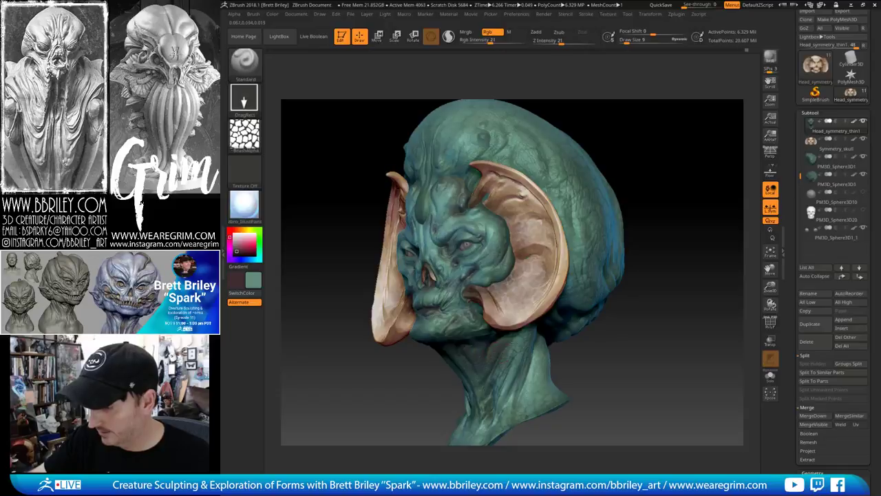
{"action": "mouse_move", "coordinate": [624, 356]}
{"action": "left_mouse_down"}
{"action": "mouse_move", "coordinate": [593, 224]}
{"action": "mouse_move", "coordinate": [432, 287]}
{"action": "mouse_move", "coordinate": [495, 335]}
{"action": "left_mouse_up"}
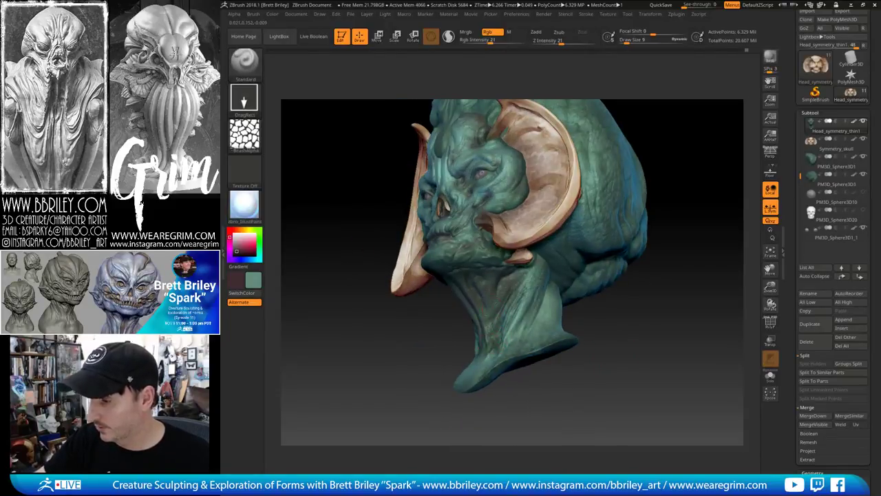
{"action": "mouse_move", "coordinate": [508, 374]}
{"action": "left_mouse_down"}
{"action": "mouse_move", "coordinate": [573, 352]}
{"action": "mouse_move", "coordinate": [441, 303]}
{"action": "left_mouse_up"}
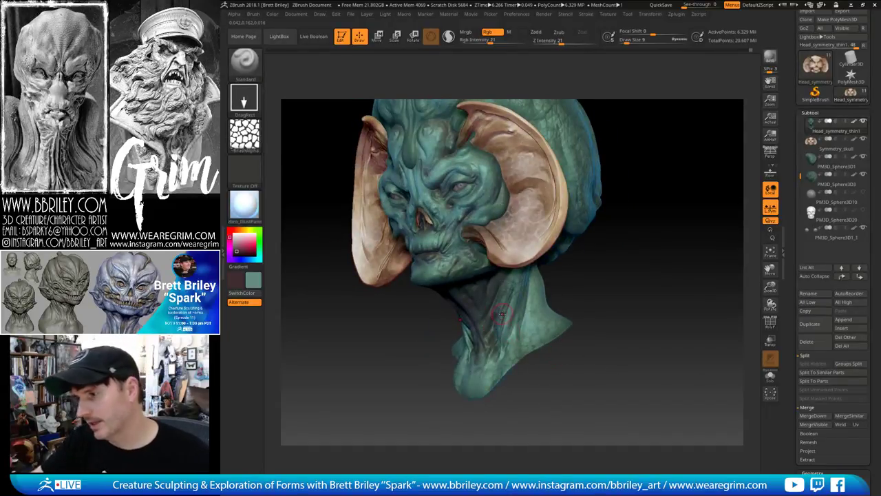
Paint dark red accents into the creases around the eyes, the bridge of the nose and the nostril edges
{"action": "left_click_drag", "start_coordinate": [567, 246], "coordinate": [569, 360], "text": "alt"}
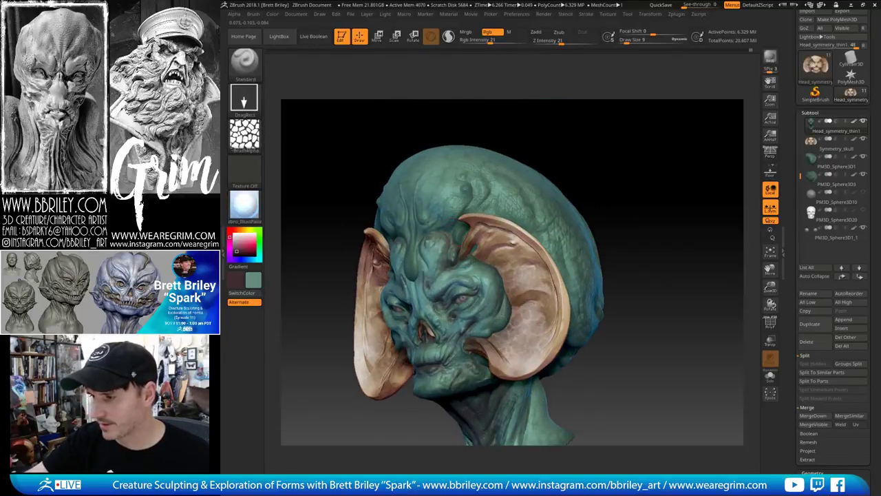
{"action": "left_click_drag", "start_coordinate": [585, 122], "coordinate": [517, 135]}
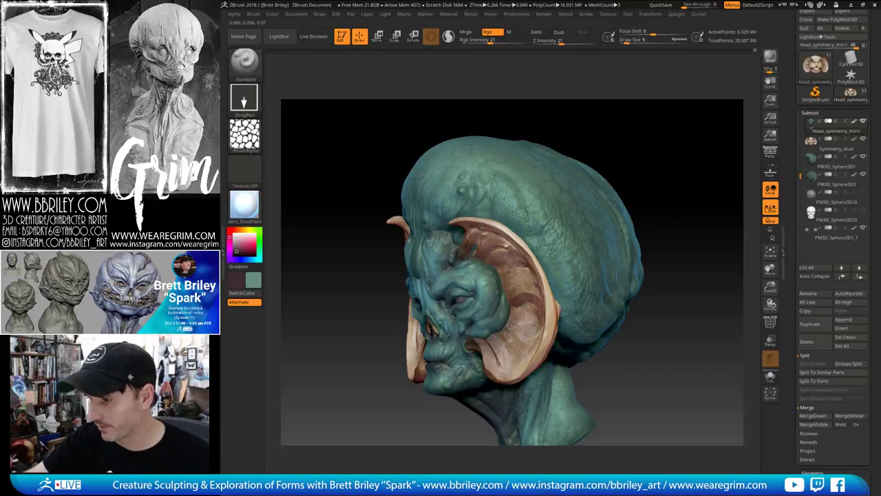
{"action": "left_click_drag", "start_coordinate": [605, 406], "coordinate": [674, 404]}
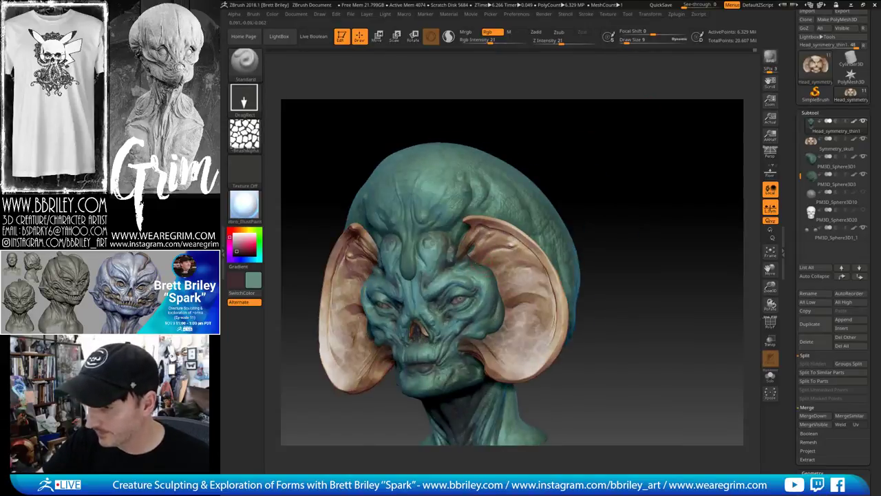
{"action": "left_click_drag", "start_coordinate": [594, 175], "coordinate": [630, 200]}
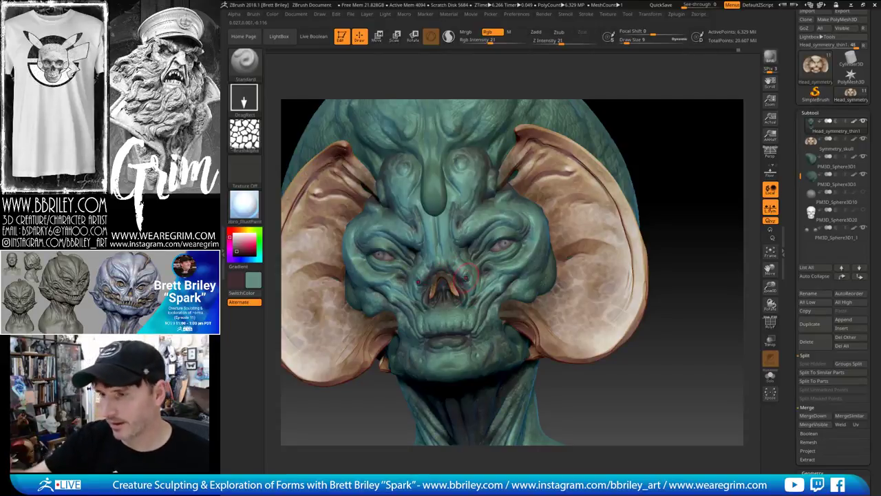
Set the brush to the Dots stroke with the cellular BrushAlpha as its alpha
{"action": "left_click_drag", "start_coordinate": [693, 142], "coordinate": [688, 165], "text": "shift"}
{"action": "key", "text": "d"}
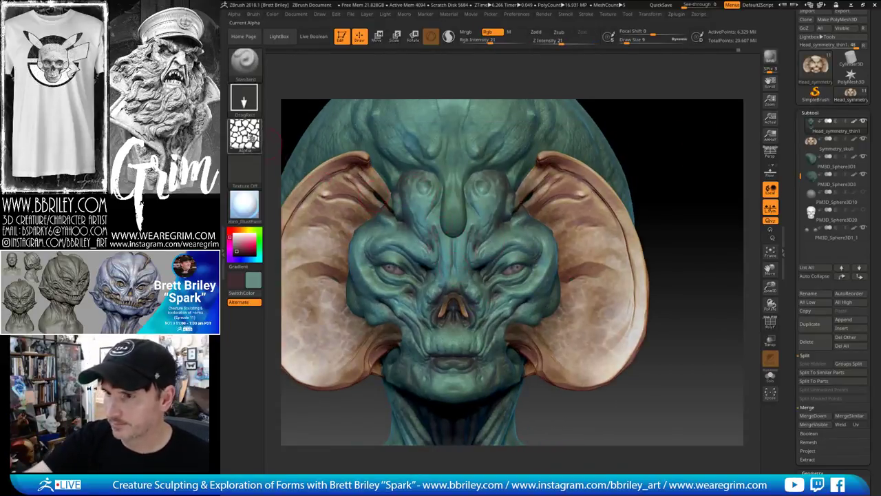
{"action": "left_click", "coordinate": [245, 134]}
{"action": "left_click", "coordinate": [291, 193]}
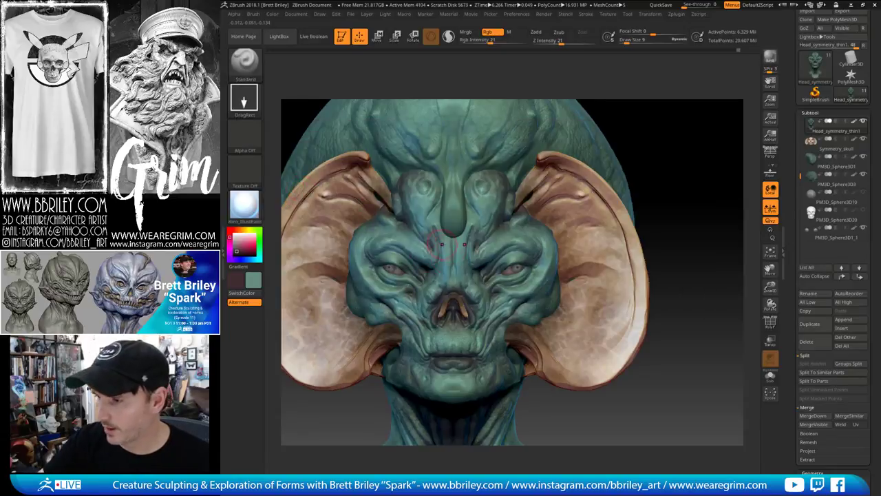
{"action": "left_click", "coordinate": [244, 99]}
{"action": "left_click", "coordinate": [244, 134]}
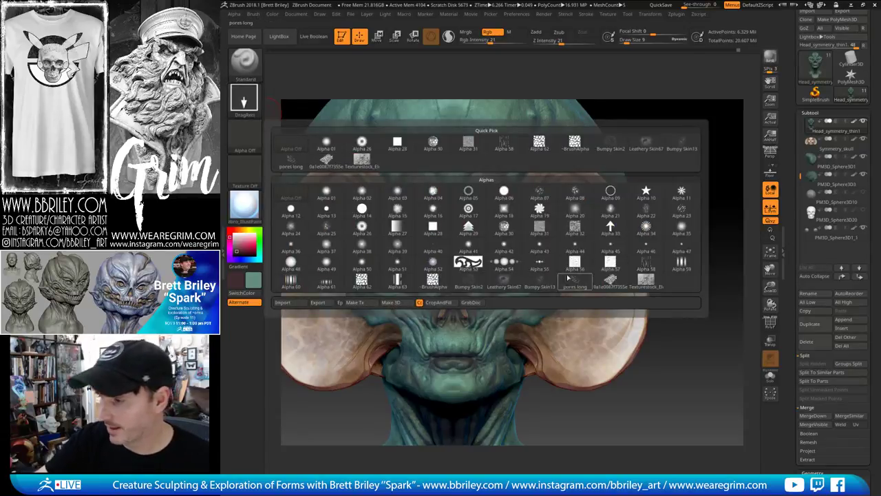
{"action": "left_click", "coordinate": [432, 279]}
{"action": "left_click", "coordinate": [244, 99]}
{"action": "left_click", "coordinate": [320, 106]}
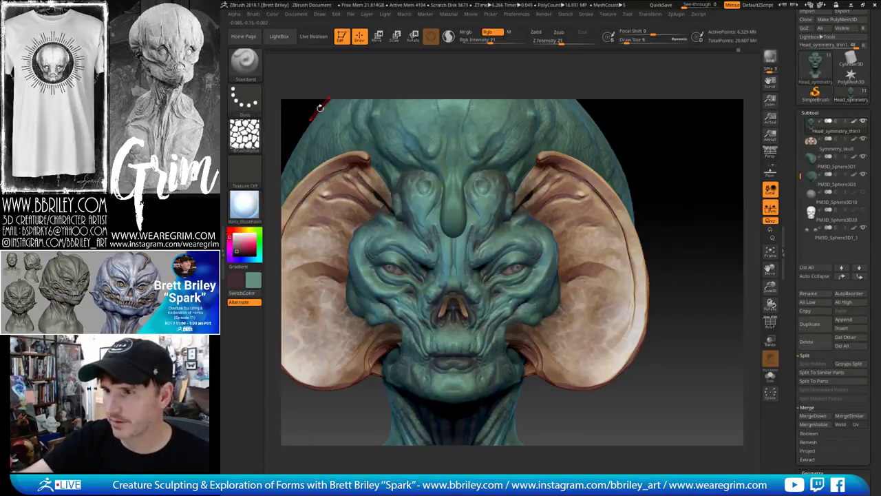
Try painting dark red mottling with the textured alpha on the nose bridge and the bumps above the brows
{"action": "key", "text": "bracketleft"}
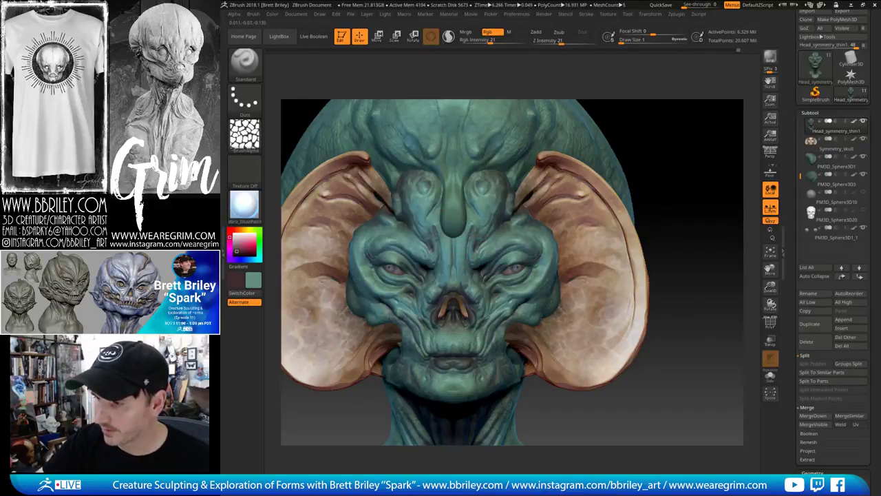
{"action": "key", "text": "bracketright"}
{"action": "mouse_move", "coordinate": [460, 239]}
{"action": "left_mouse_down"}
{"action": "mouse_move", "coordinate": [460, 270]}
{"action": "mouse_move", "coordinate": [471, 203]}
{"action": "mouse_move", "coordinate": [424, 208]}
{"action": "mouse_move", "coordinate": [421, 217]}
{"action": "left_mouse_up"}
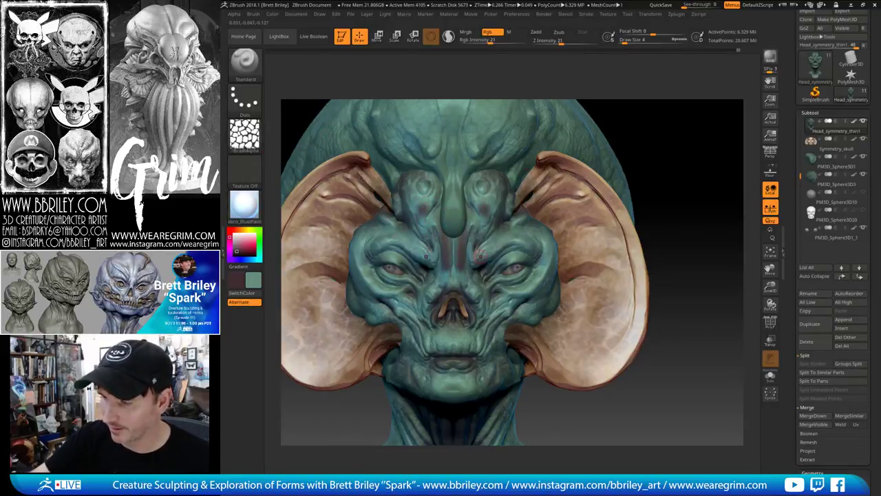
{"action": "key", "text": "ctrl+z"}
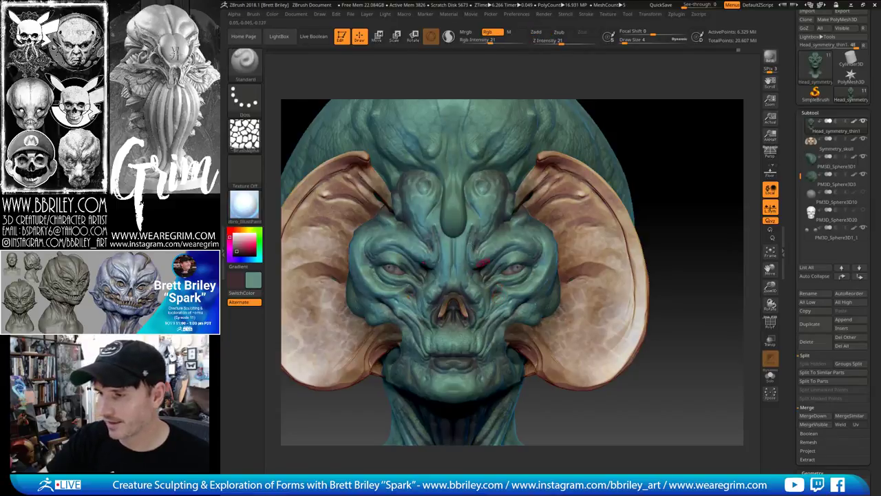
Turn the brush alpha off and softly shade the eyelids and surrounding facial folds with the dark red color
{"action": "left_click", "coordinate": [249, 138]}
{"action": "left_click", "coordinate": [294, 197]}
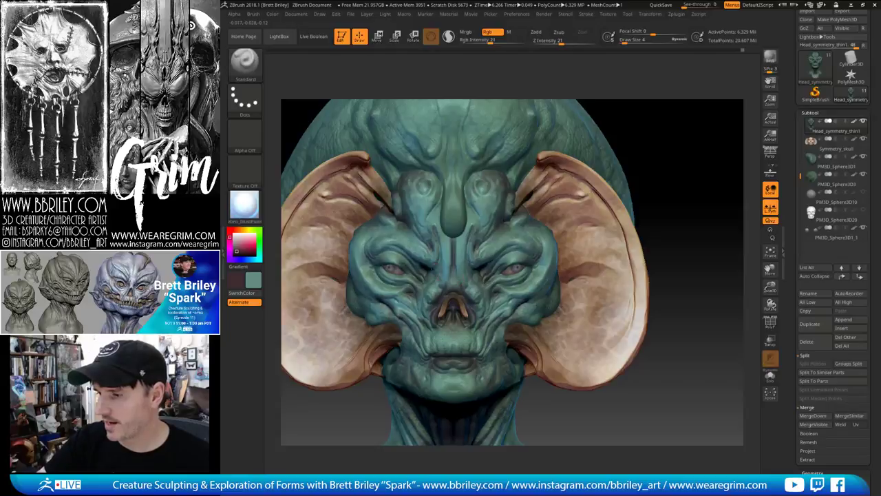
{"action": "mouse_move", "coordinate": [681, 169]}
{"action": "left_mouse_down"}
{"action": "mouse_move", "coordinate": [692, 140]}
{"action": "mouse_move", "coordinate": [684, 124]}
{"action": "left_mouse_up"}
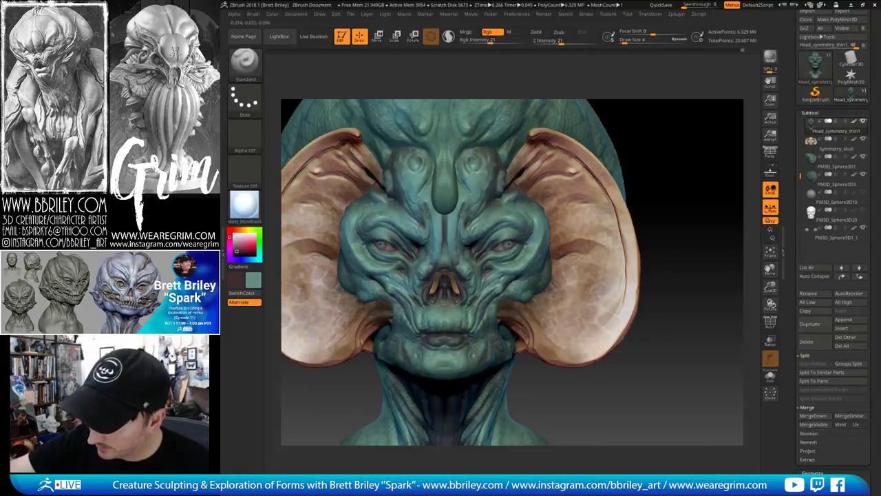
{"action": "left_click_drag", "start_coordinate": [377, 248], "coordinate": [390, 253]}
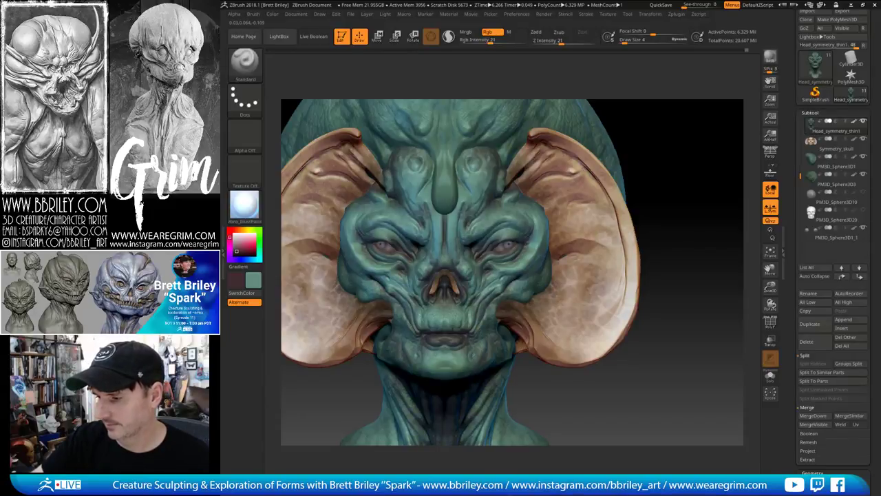
{"action": "right_click_drag", "start_coordinate": [377, 353], "coordinate": [425, 357]}
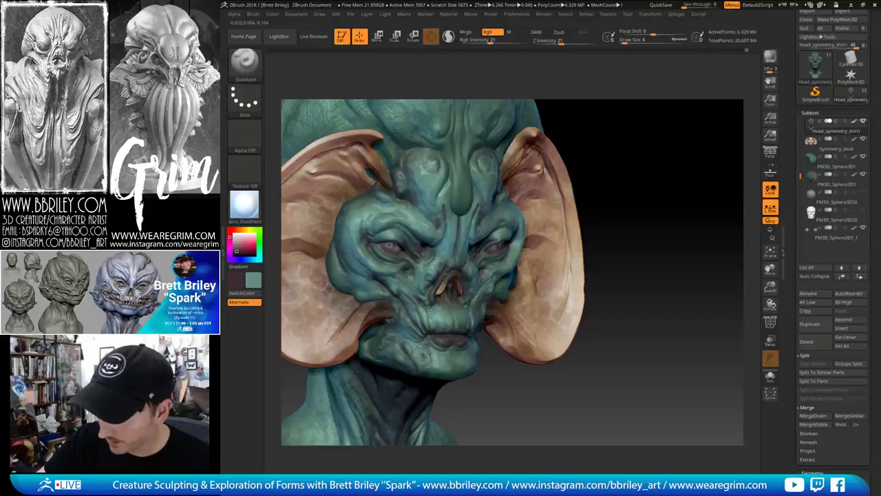
{"action": "right_click_drag", "start_coordinate": [593, 318], "coordinate": [521, 284]}
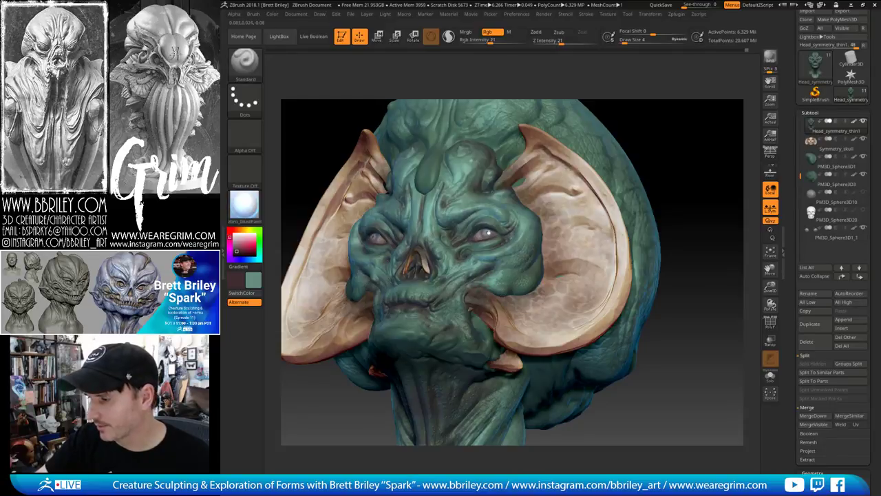
{"action": "left_click_drag", "start_coordinate": [674, 104], "coordinate": [686, 161]}
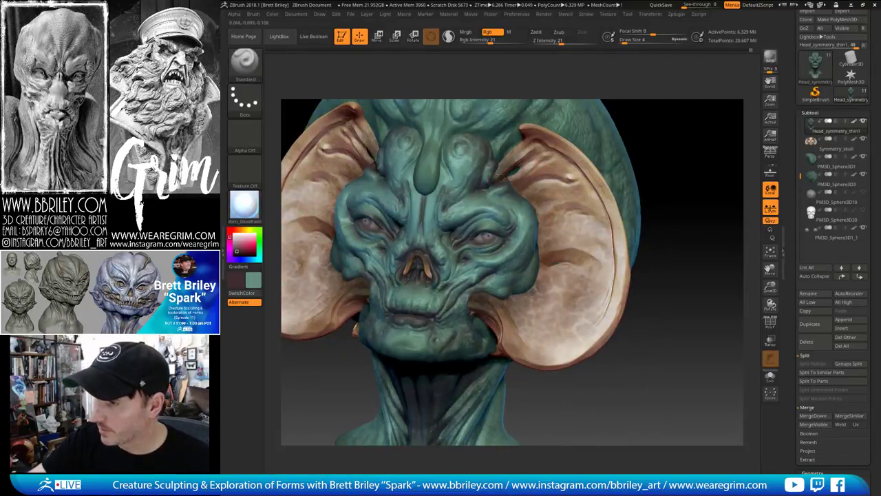
Paint dark red shading into the lower throat and the folds at the base of the neck, reducing the draw size to 3
{"action": "left_click_drag", "start_coordinate": [680, 201], "coordinate": [716, 194], "text": "alt"}
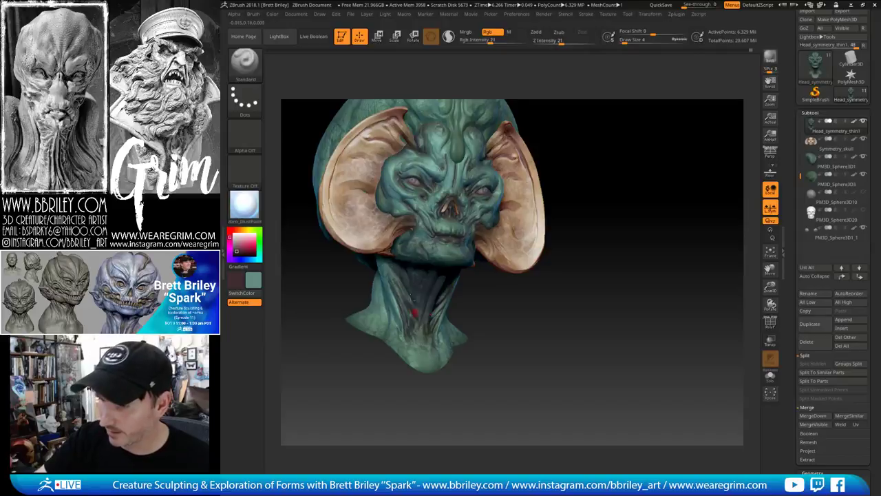
{"action": "left_click_drag", "start_coordinate": [476, 371], "coordinate": [441, 366]}
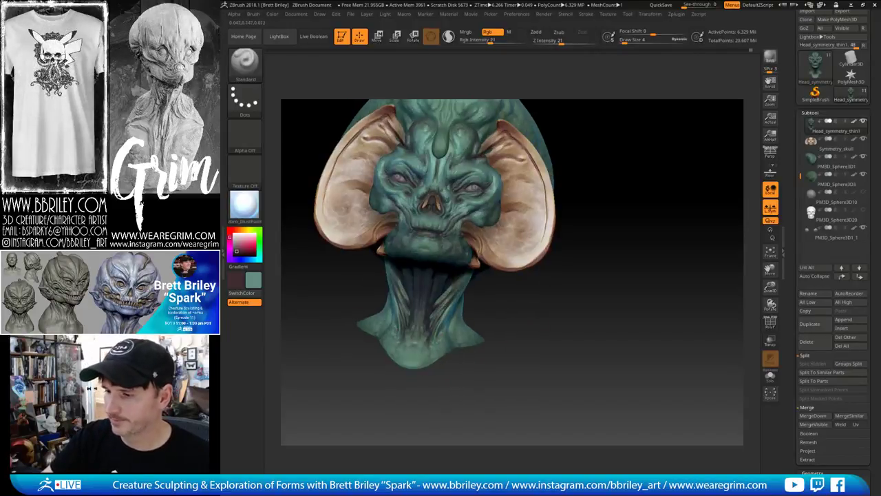
{"action": "mouse_move", "coordinate": [536, 308]}
{"action": "left_mouse_down"}
{"action": "mouse_move", "coordinate": [581, 303]}
{"action": "mouse_move", "coordinate": [591, 338]}
{"action": "mouse_move", "coordinate": [473, 358]}
{"action": "left_mouse_up"}
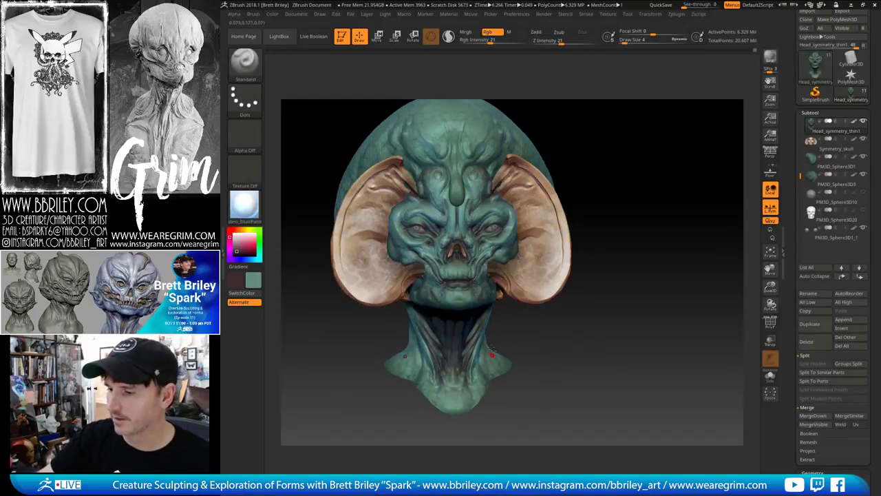
{"action": "key", "text": "s"}
{"action": "left_click_drag", "start_coordinate": [453, 397], "coordinate": [455, 402]}
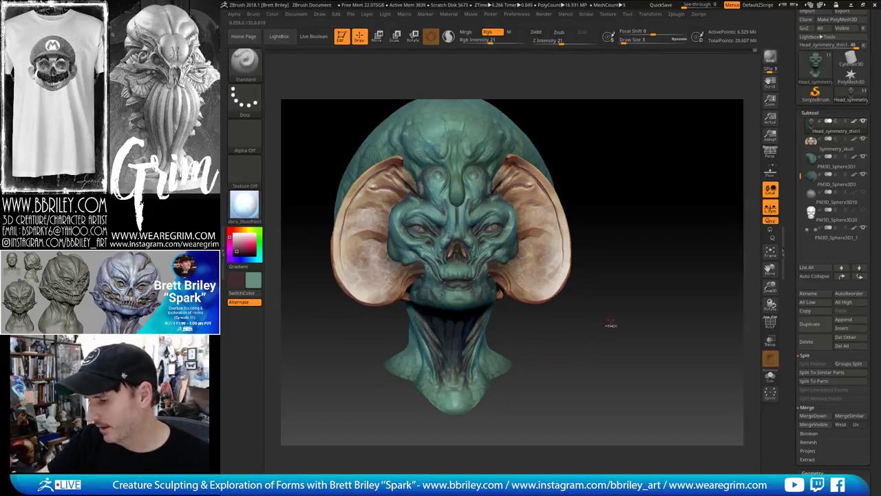
Make the cranium subtool PM3D_Sphere3D1 active and tint its central forehead drip dark red at draw size 7
{"action": "left_click_drag", "start_coordinate": [639, 287], "coordinate": [506, 358]}
{"action": "left_click", "coordinate": [513, 241], "text": "alt"}
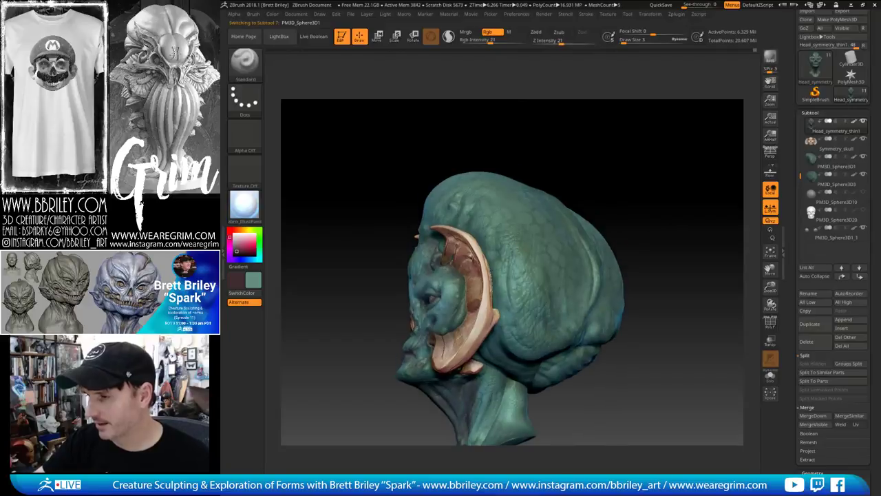
{"action": "left_click_drag", "start_coordinate": [385, 200], "coordinate": [513, 193]}
{"action": "key", "text": "s"}
{"action": "left_click", "coordinate": [472, 226]}
{"action": "left_click_drag", "start_coordinate": [426, 231], "coordinate": [417, 253]}
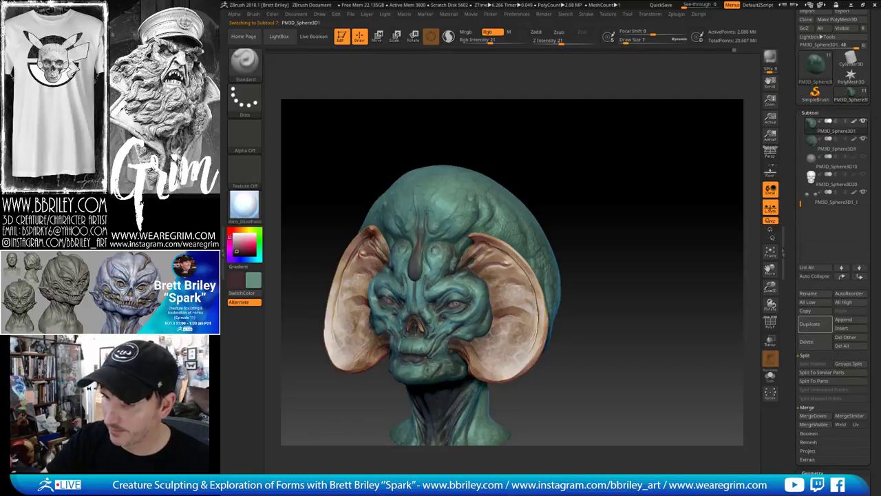
Paint dark red into the brow creases beside the central forehead ridge with a draw size of 3
{"action": "mouse_move", "coordinate": [582, 158]}
{"action": "left_mouse_down"}
{"action": "mouse_move", "coordinate": [607, 157]}
{"action": "mouse_move", "coordinate": [701, 225]}
{"action": "left_mouse_up"}
{"action": "left_click_drag", "start_coordinate": [701, 224], "coordinate": [647, 227]}
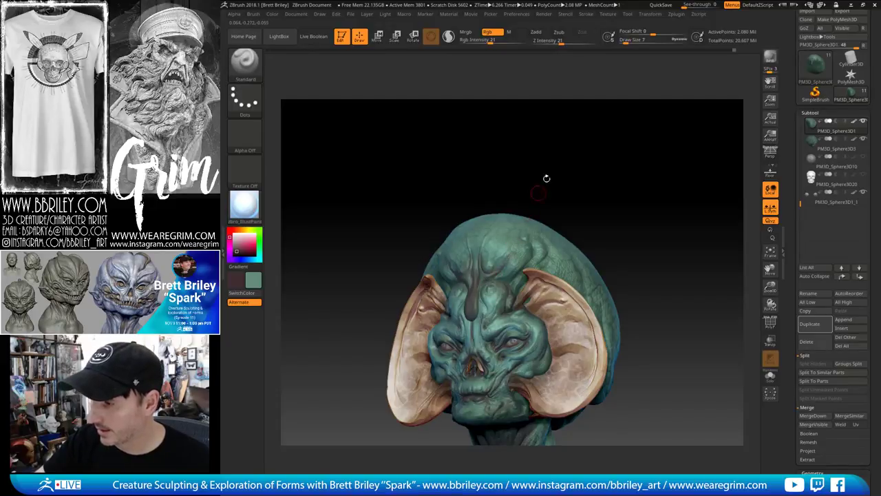
{"action": "left_click_drag", "start_coordinate": [538, 192], "coordinate": [523, 215]}
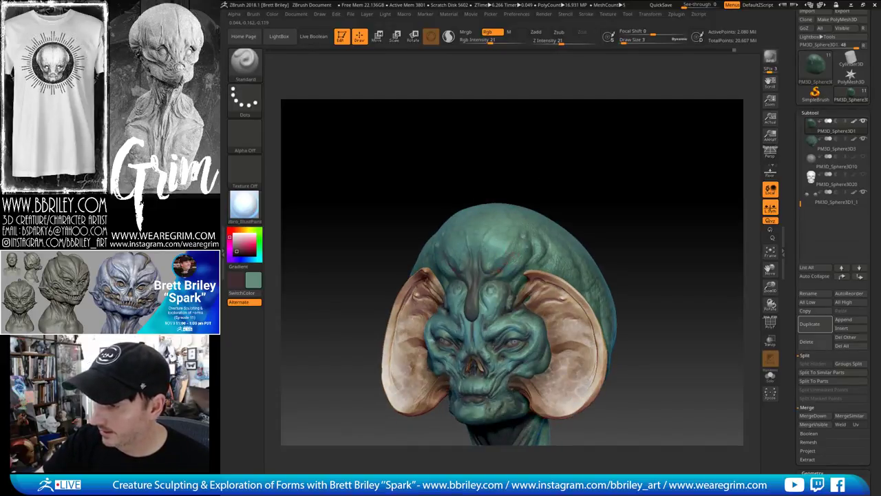
{"action": "mouse_move", "coordinate": [486, 256]}
{"action": "left_mouse_down"}
{"action": "mouse_move", "coordinate": [485, 229]}
{"action": "mouse_move", "coordinate": [485, 239]}
{"action": "left_mouse_up"}
{"action": "left_click_drag", "start_coordinate": [541, 177], "coordinate": [485, 274]}
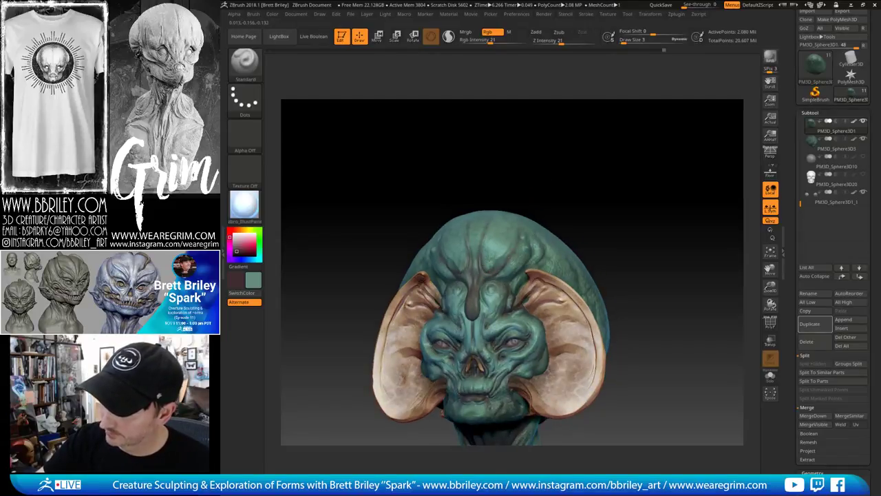
Extend thin dark red lines along the forehead wrinkles up toward the crown with a draw size of 2
{"action": "mouse_move", "coordinate": [527, 189]}
{"action": "left_mouse_down"}
{"action": "mouse_move", "coordinate": [492, 258]}
{"action": "mouse_move", "coordinate": [494, 239]}
{"action": "left_mouse_up"}
{"action": "mouse_move", "coordinate": [591, 212]}
{"action": "left_mouse_down"}
{"action": "mouse_move", "coordinate": [598, 185]}
{"action": "mouse_move", "coordinate": [577, 191]}
{"action": "left_mouse_up"}
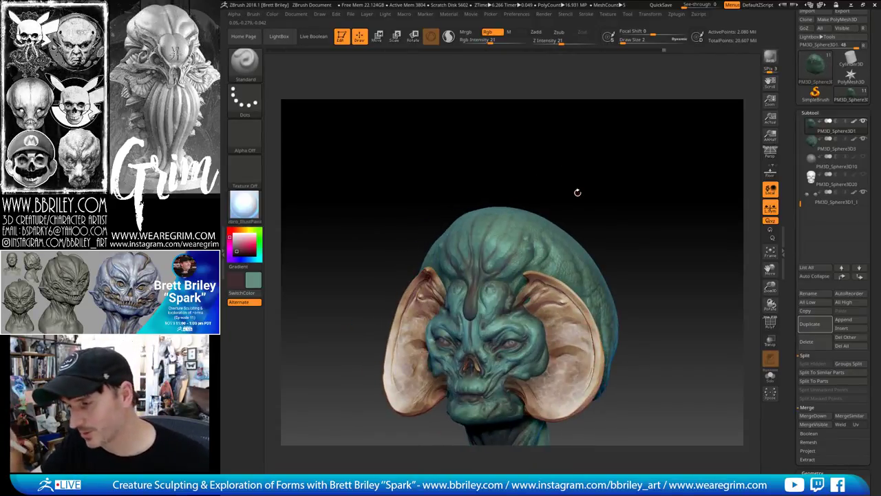
{"action": "mouse_move", "coordinate": [577, 192]}
{"action": "left_mouse_down"}
{"action": "mouse_move", "coordinate": [627, 198]}
{"action": "mouse_move", "coordinate": [609, 210]}
{"action": "left_mouse_up"}
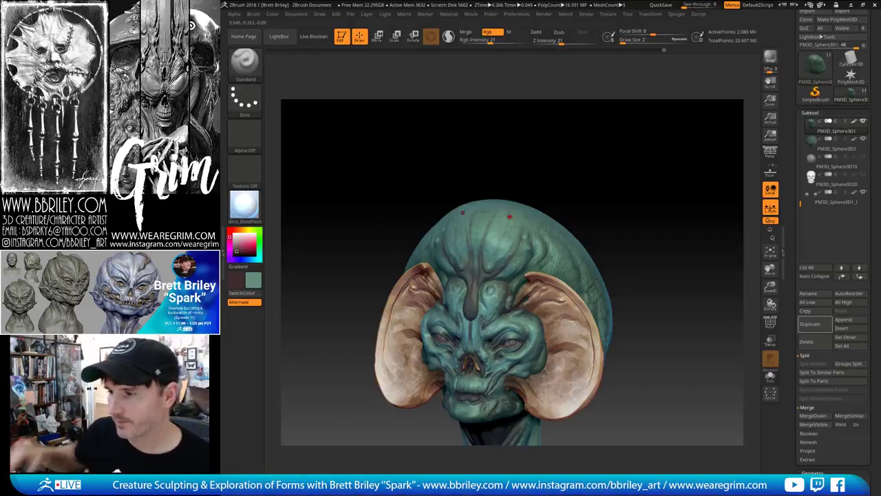
{"action": "left_click_drag", "start_coordinate": [532, 174], "coordinate": [546, 172]}
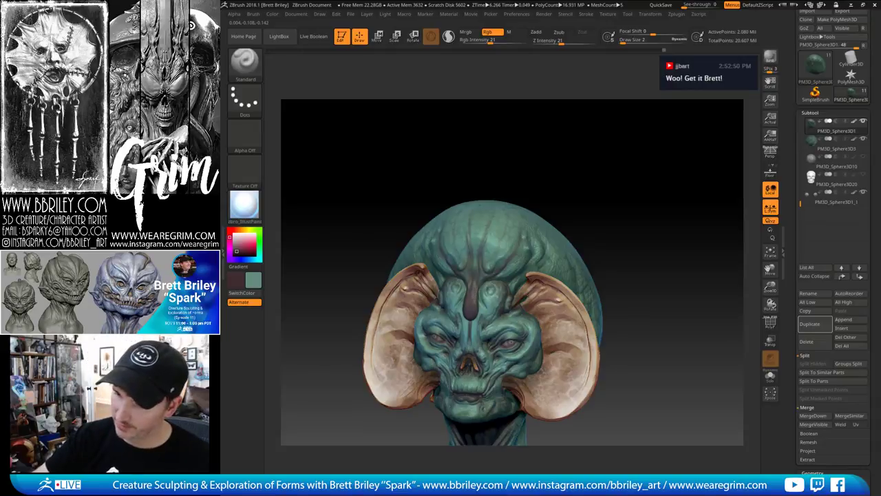
{"action": "left_click_drag", "start_coordinate": [612, 152], "coordinate": [590, 155]}
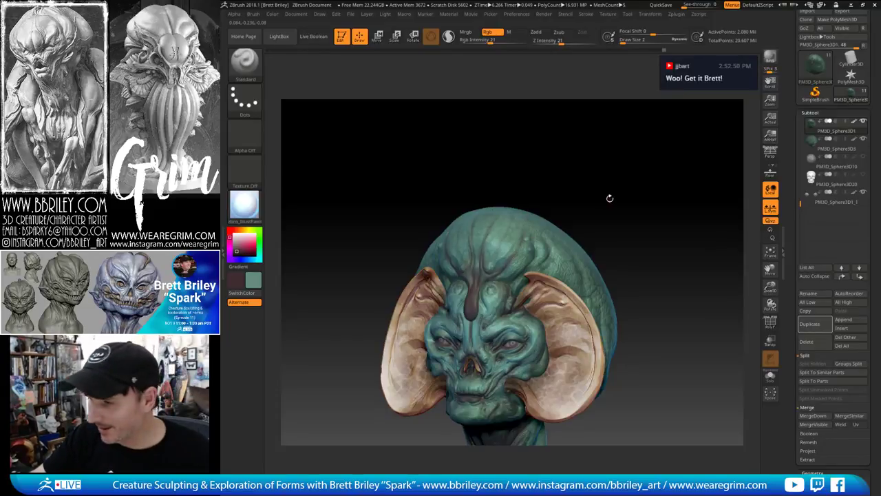
{"action": "left_click_drag", "start_coordinate": [610, 198], "coordinate": [504, 278]}
{"action": "mouse_move", "coordinate": [560, 177]}
{"action": "left_mouse_down"}
{"action": "mouse_move", "coordinate": [533, 178]}
{"action": "mouse_move", "coordinate": [566, 182]}
{"action": "left_mouse_up"}
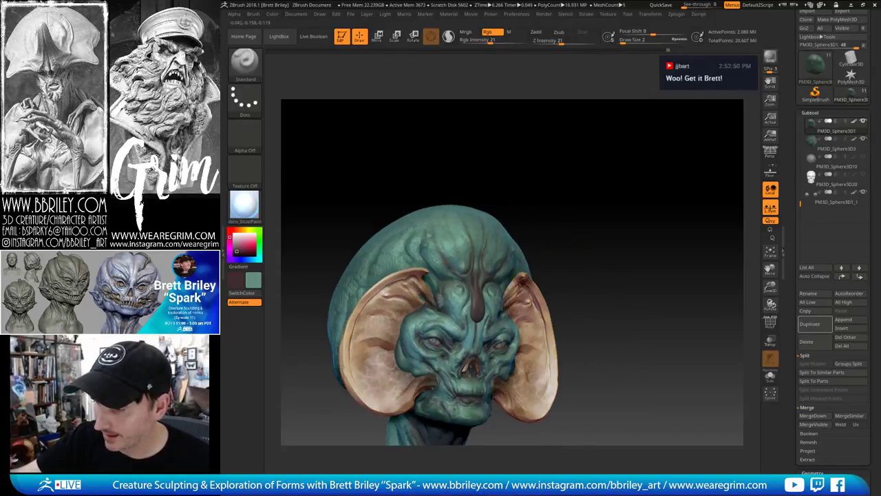
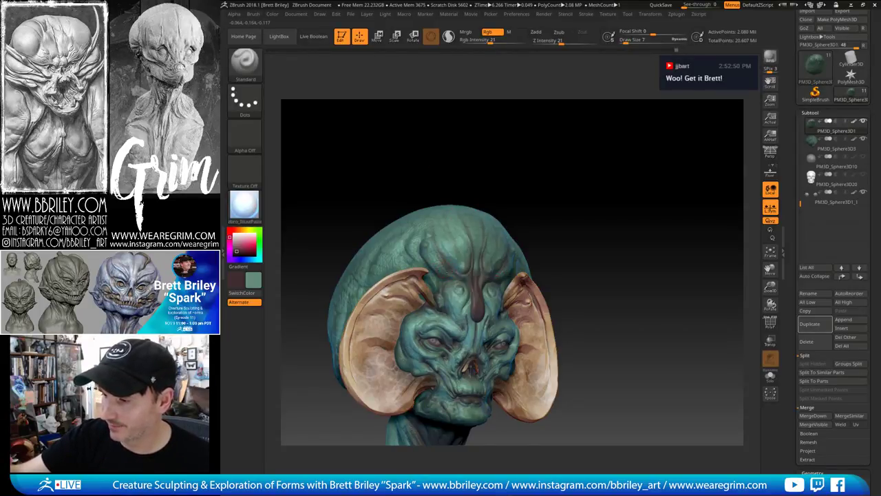
Softly shade the lower forehead folds and the area above the ear plates with dark red at draw size 7
{"action": "left_click_drag", "start_coordinate": [599, 177], "coordinate": [486, 185]}
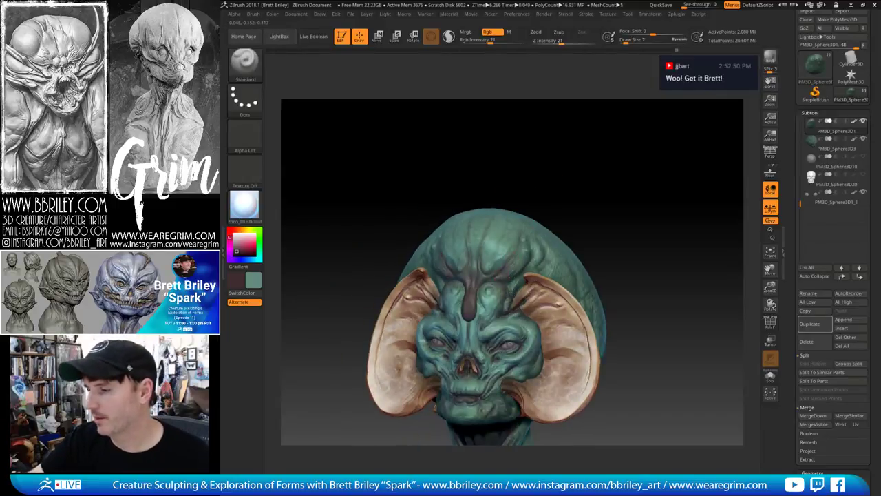
{"action": "left_click_drag", "start_coordinate": [566, 199], "coordinate": [527, 201]}
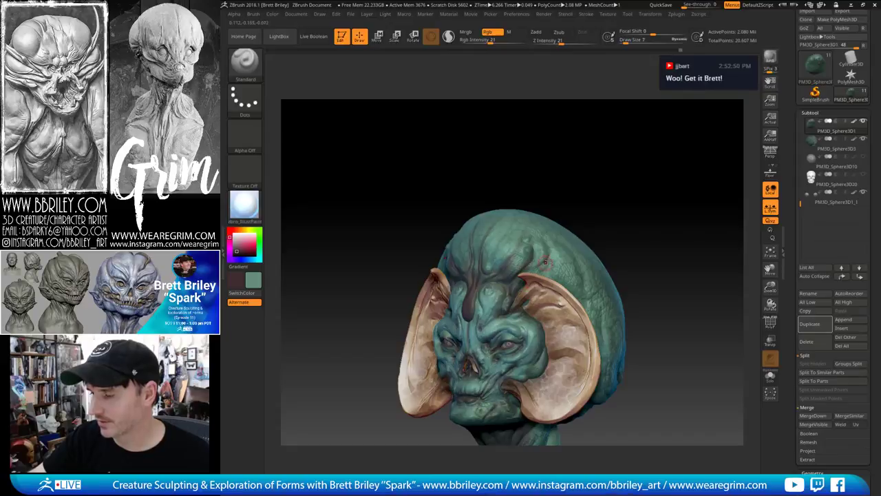
{"action": "left_click_drag", "start_coordinate": [620, 189], "coordinate": [610, 119], "text": "alt"}
{"action": "mouse_move", "coordinate": [640, 195]}
{"action": "left_mouse_down"}
{"action": "mouse_move", "coordinate": [610, 198]}
{"action": "mouse_move", "coordinate": [647, 187]}
{"action": "left_mouse_up"}
{"action": "left_click_drag", "start_coordinate": [592, 170], "coordinate": [623, 172]}
{"action": "key", "text": "b"}
{"action": "key", "text": "m"}
{"action": "key", "text": "v"}
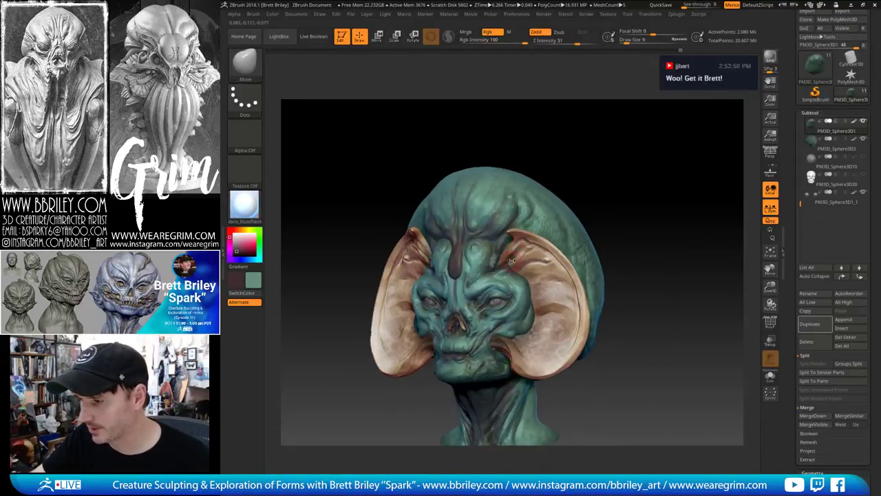
{"action": "key", "text": "b"}
{"action": "key", "text": "s"}
{"action": "key", "text": "t"}
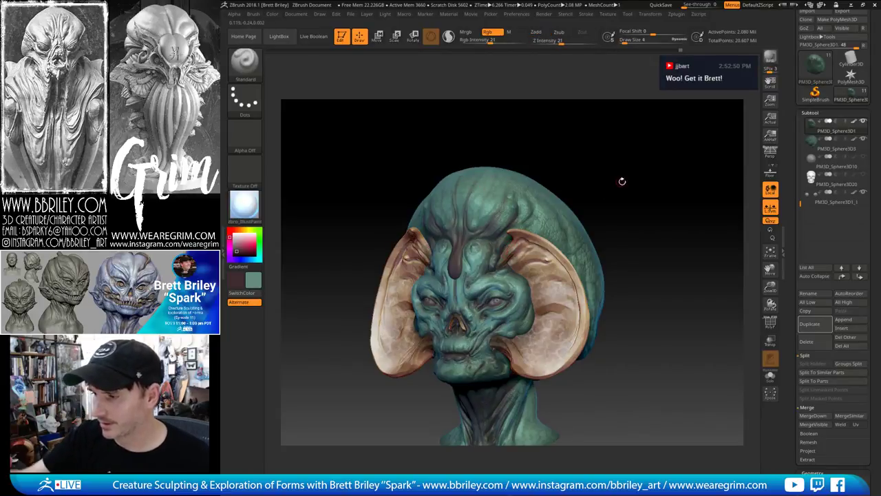
Shade dark red around the forehead folds and beside the upper ear plates, enlarging the draw size to 8
{"action": "left_click_drag", "start_coordinate": [622, 181], "coordinate": [622, 176]}
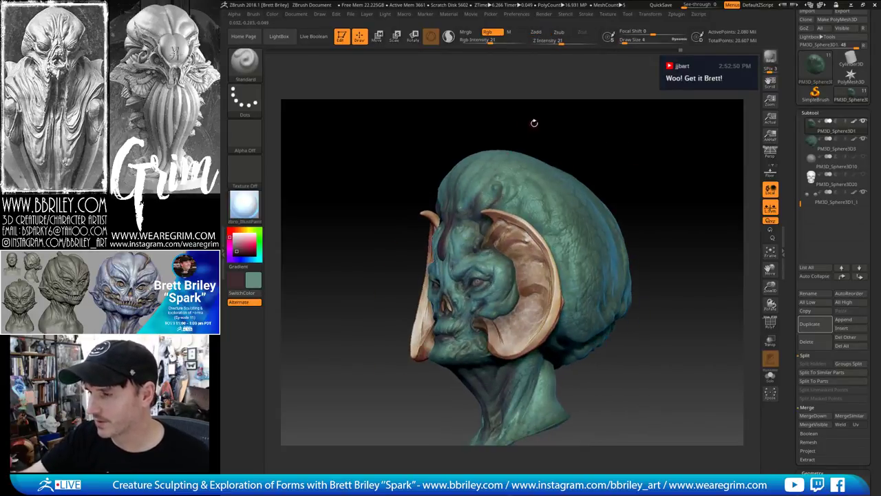
{"action": "left_click_drag", "start_coordinate": [534, 123], "coordinate": [553, 127]}
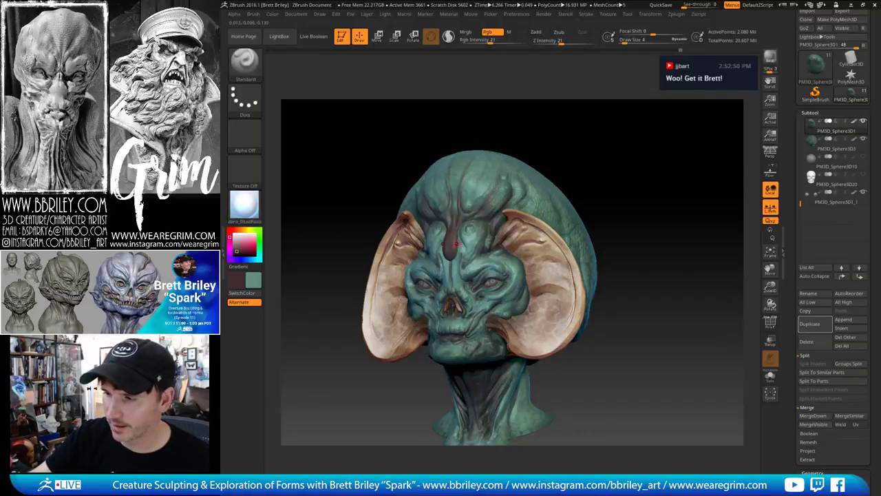
{"action": "mouse_move", "coordinate": [607, 165]}
{"action": "left_mouse_down"}
{"action": "mouse_move", "coordinate": [610, 149]}
{"action": "mouse_move", "coordinate": [635, 151]}
{"action": "mouse_move", "coordinate": [619, 184]}
{"action": "left_mouse_up"}
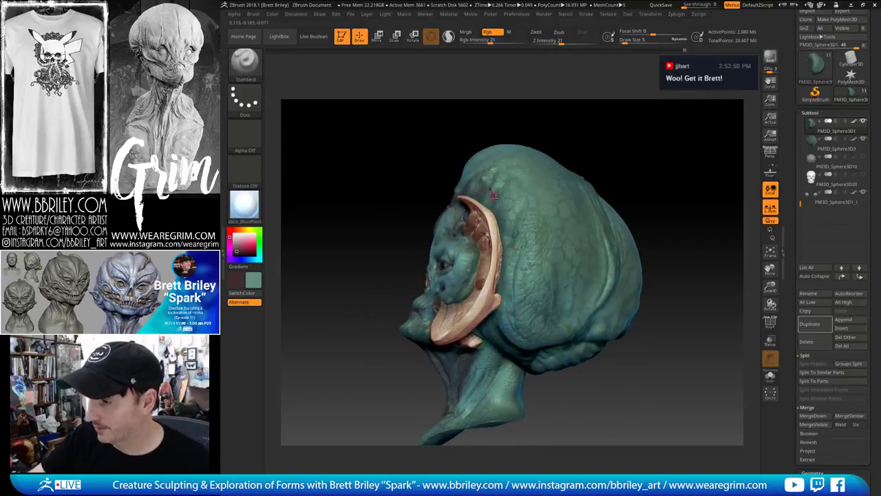
{"action": "left_click_drag", "start_coordinate": [561, 99], "coordinate": [487, 195]}
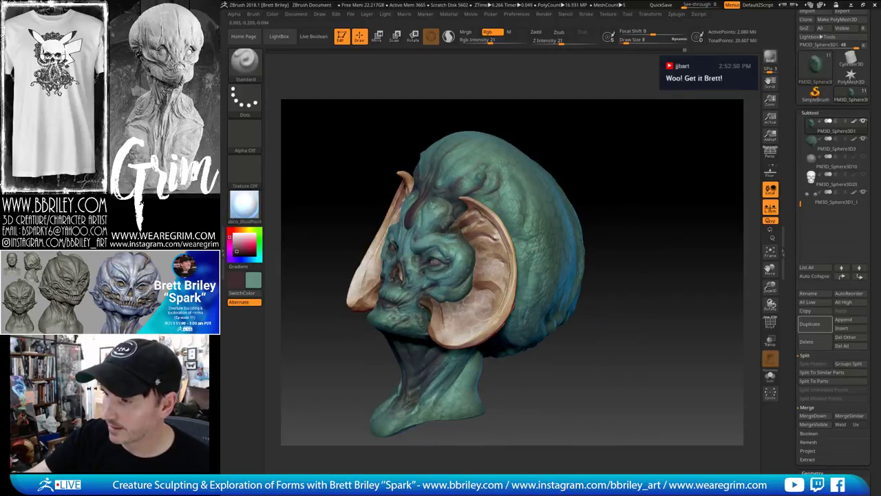
{"action": "left_click_drag", "start_coordinate": [550, 122], "coordinate": [486, 127]}
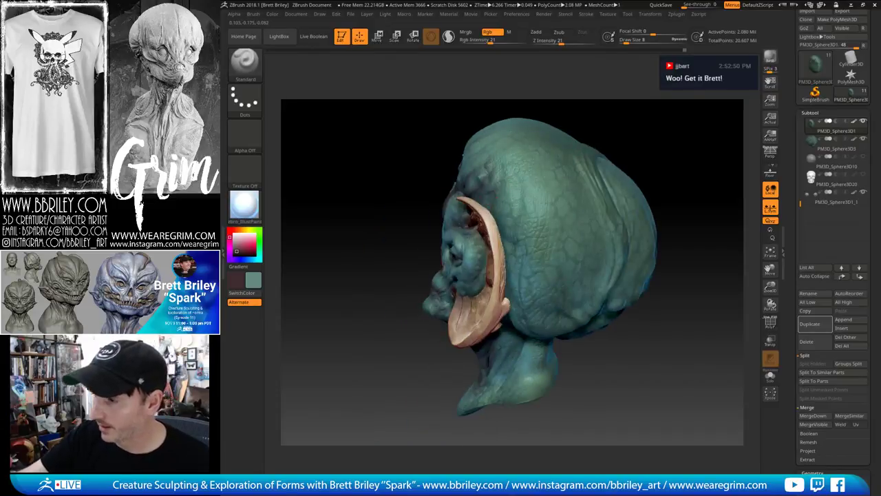
Softly tint the side of the cranium behind the ear plates and its lower folds dark red at draw size 8
{"action": "mouse_move", "coordinate": [651, 176]}
{"action": "left_mouse_down"}
{"action": "mouse_move", "coordinate": [625, 122]}
{"action": "mouse_move", "coordinate": [620, 141]}
{"action": "left_mouse_up"}
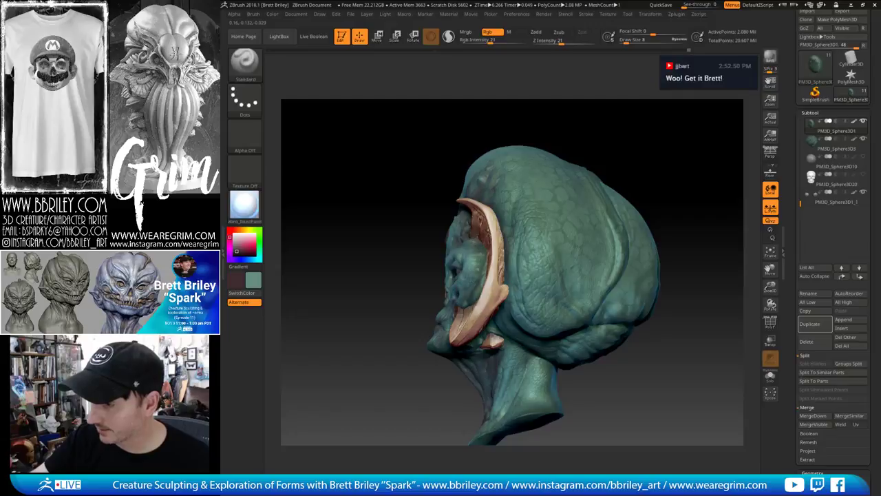
{"action": "mouse_move", "coordinate": [669, 159]}
{"action": "left_mouse_down"}
{"action": "mouse_move", "coordinate": [674, 106]}
{"action": "mouse_move", "coordinate": [687, 110]}
{"action": "left_mouse_up"}
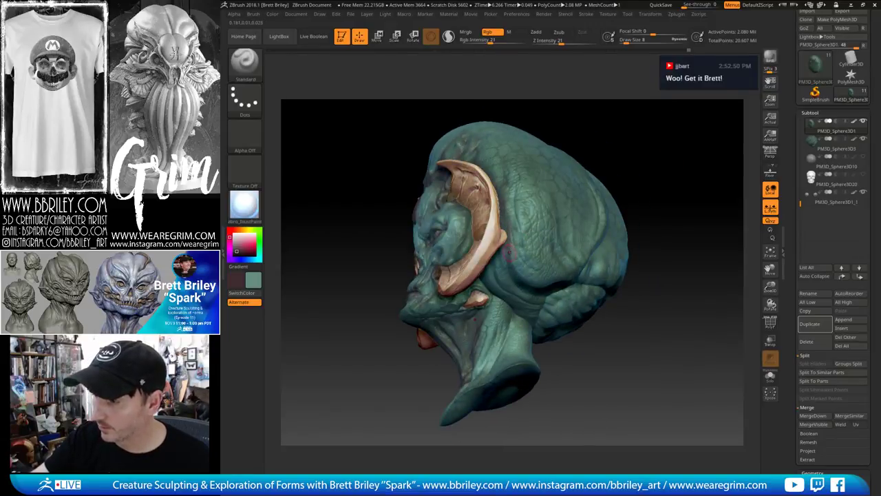
{"action": "mouse_move", "coordinate": [613, 115]}
{"action": "left_mouse_down"}
{"action": "mouse_move", "coordinate": [560, 142]}
{"action": "mouse_move", "coordinate": [535, 185]}
{"action": "left_mouse_up"}
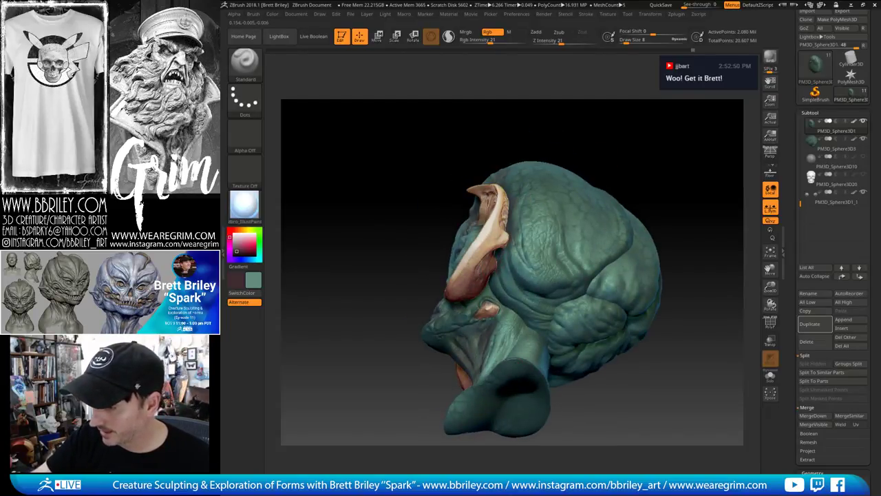
{"action": "mouse_move", "coordinate": [627, 149]}
{"action": "left_mouse_down"}
{"action": "mouse_move", "coordinate": [632, 183]}
{"action": "mouse_move", "coordinate": [502, 281]}
{"action": "left_mouse_up"}
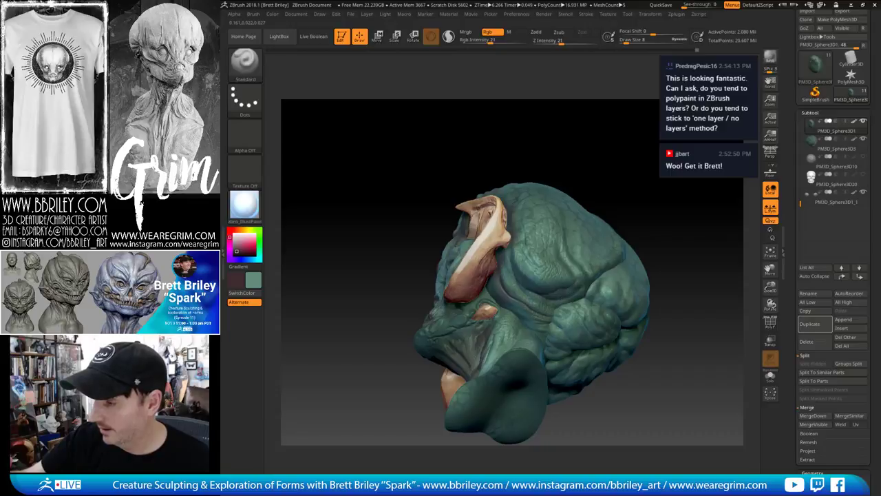
{"action": "left_click_drag", "start_coordinate": [676, 274], "coordinate": [644, 280]}
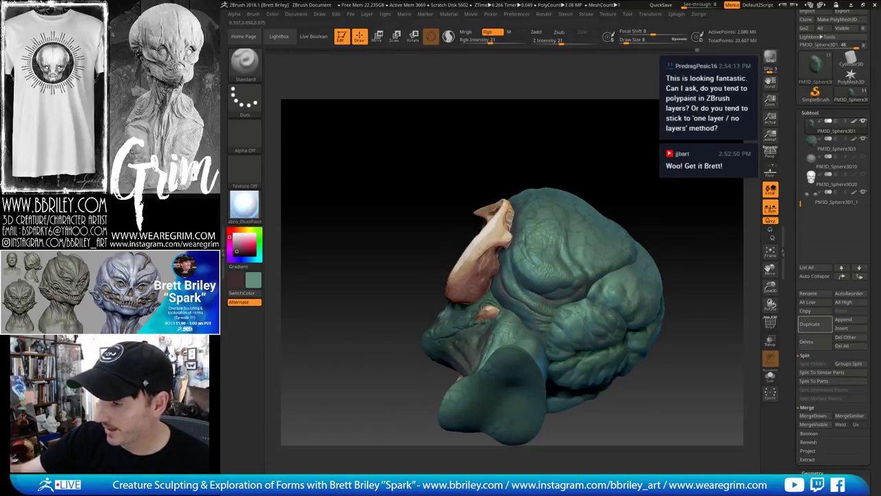
Brush dark red into the long curved creases at the back of the cranium
{"action": "mouse_move", "coordinate": [539, 312]}
{"action": "left_mouse_down", "text": "alt"}
{"action": "mouse_move", "coordinate": [485, 283]}
{"action": "mouse_move", "coordinate": [548, 265]}
{"action": "left_mouse_up", "text": "alt"}
{"action": "right_click_drag", "start_coordinate": [650, 155], "coordinate": [561, 233]}
{"action": "left_click_drag", "start_coordinate": [509, 296], "coordinate": [547, 265]}
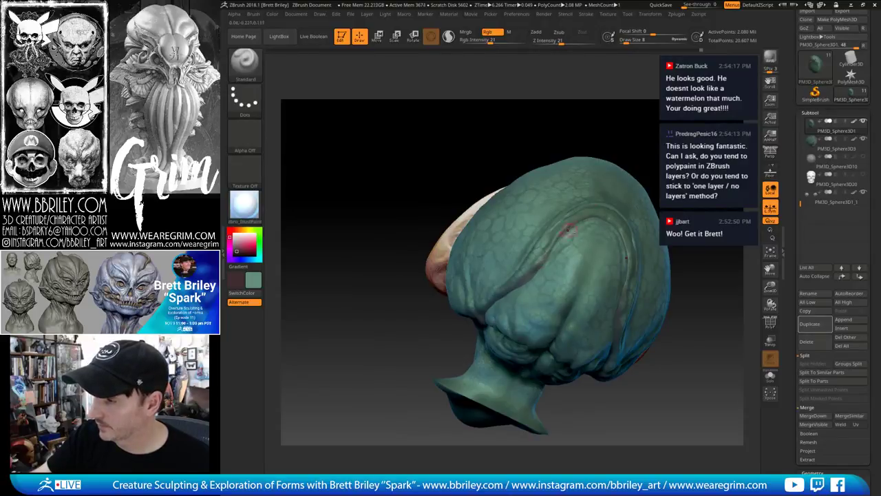
{"action": "left_click_drag", "start_coordinate": [667, 160], "coordinate": [643, 165]}
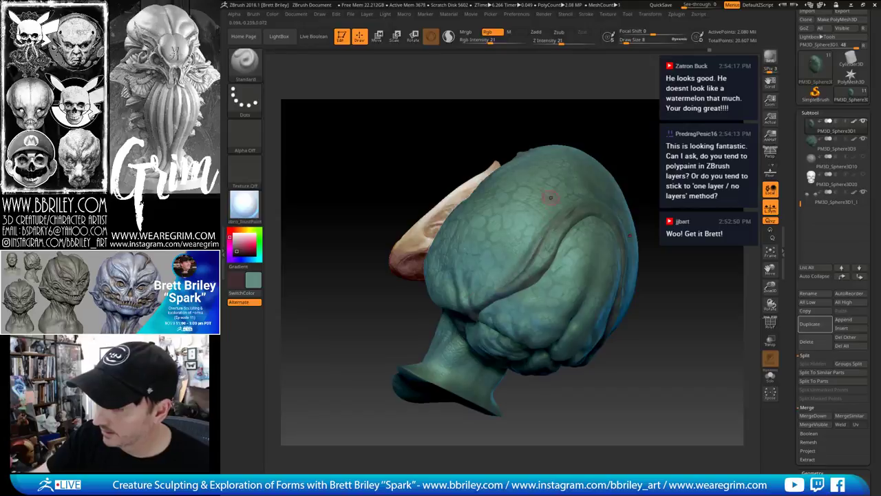
Paint soft dark red streaks down the side of the cranium toward the lower rear fold
{"action": "left_click_drag", "start_coordinate": [498, 208], "coordinate": [475, 296]}
{"action": "left_click_drag", "start_coordinate": [631, 111], "coordinate": [666, 95]}
{"action": "left_click_drag", "start_coordinate": [455, 224], "coordinate": [448, 276]}
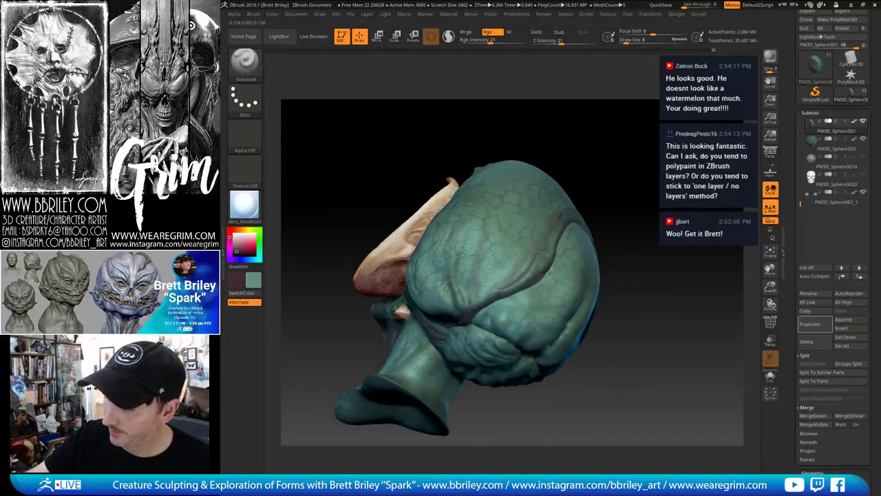
{"action": "left_click_drag", "start_coordinate": [632, 144], "coordinate": [608, 156]}
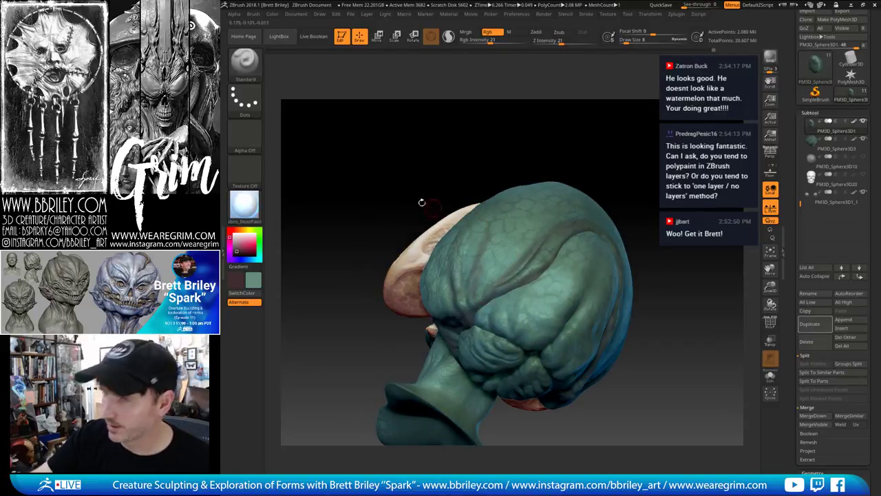
Set the brush to the DragRect stroke with the cracked-cell BrushAlpha and stamp dark red onto the cranium's side
{"action": "left_click", "coordinate": [245, 101]}
{"action": "left_click", "coordinate": [326, 107]}
{"action": "left_click", "coordinate": [247, 135]}
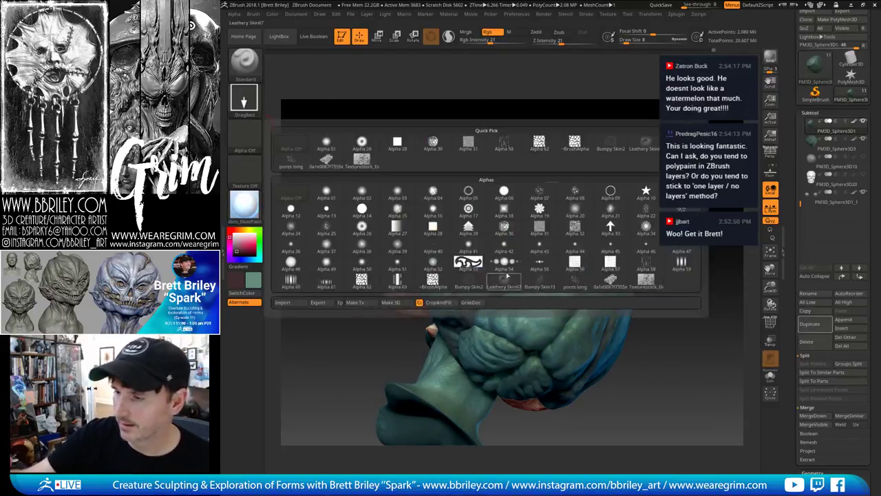
{"action": "left_click", "coordinate": [434, 281]}
{"action": "left_click_drag", "start_coordinate": [580, 172], "coordinate": [537, 229]}
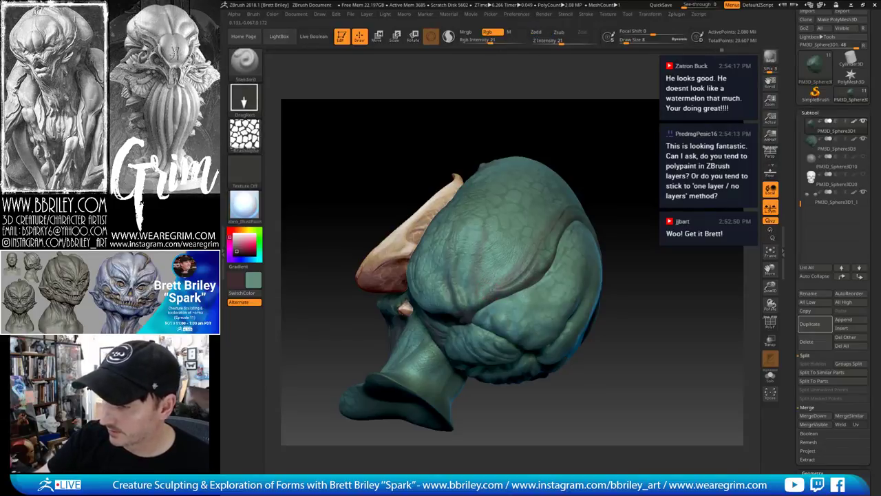
Stamp more dark red cell pattern across the cranium's side and along its lower rear folds
{"action": "left_click_drag", "start_coordinate": [611, 141], "coordinate": [644, 113]}
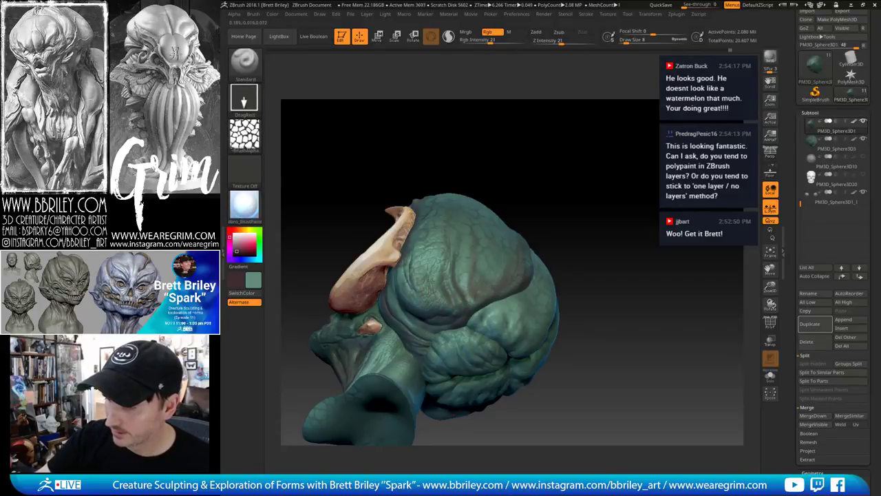
{"action": "left_click_drag", "start_coordinate": [496, 161], "coordinate": [473, 227]}
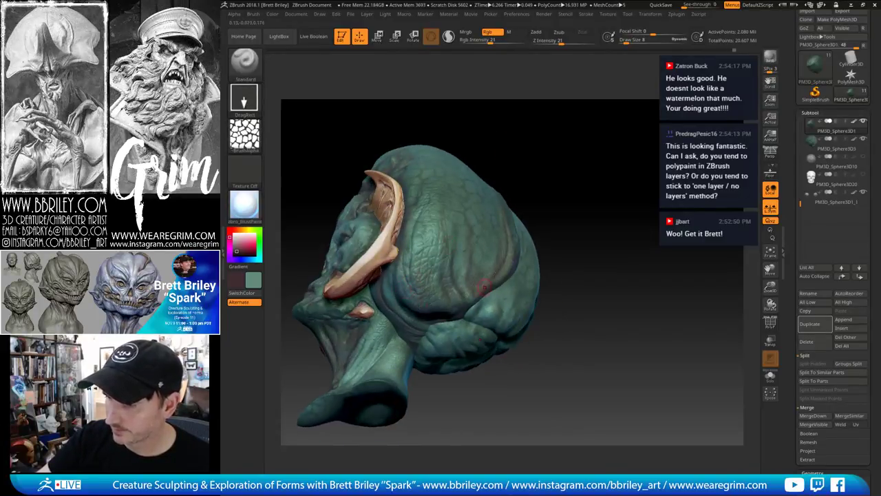
{"action": "left_click_drag", "start_coordinate": [485, 286], "coordinate": [442, 320]}
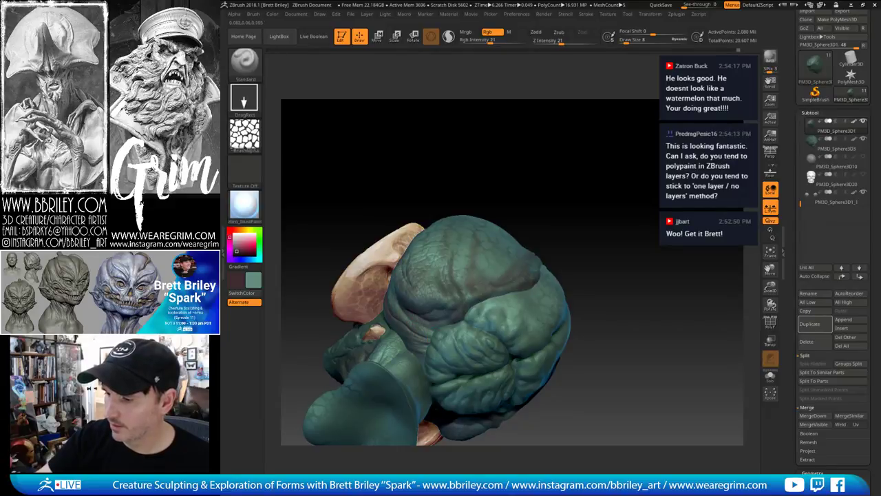
{"action": "mouse_move", "coordinate": [574, 196]}
{"action": "left_mouse_down"}
{"action": "mouse_move", "coordinate": [606, 161]}
{"action": "mouse_move", "coordinate": [575, 148]}
{"action": "left_mouse_up"}
Make the PM3D_Sphere3D3 subtool active and stamp the dark red cell pattern over the wrinkled lobes at the lower back
{"action": "left_click", "coordinate": [453, 298], "text": "alt"}
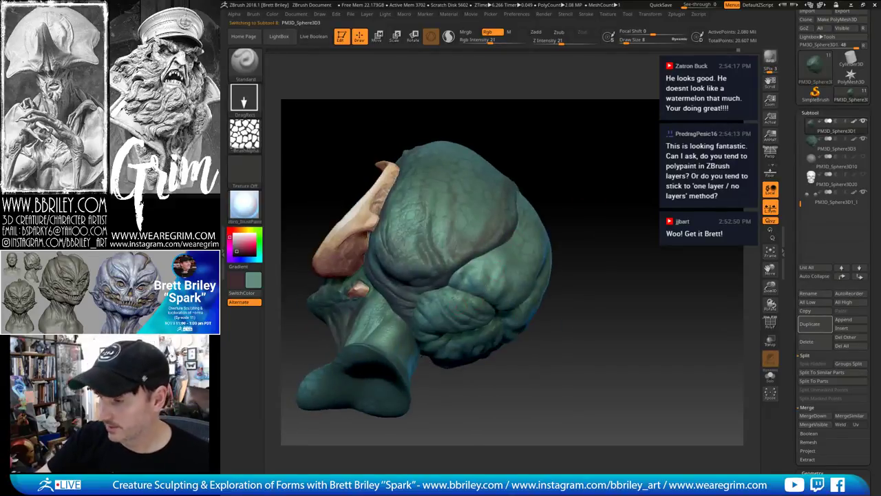
{"action": "key", "text": "Down"}
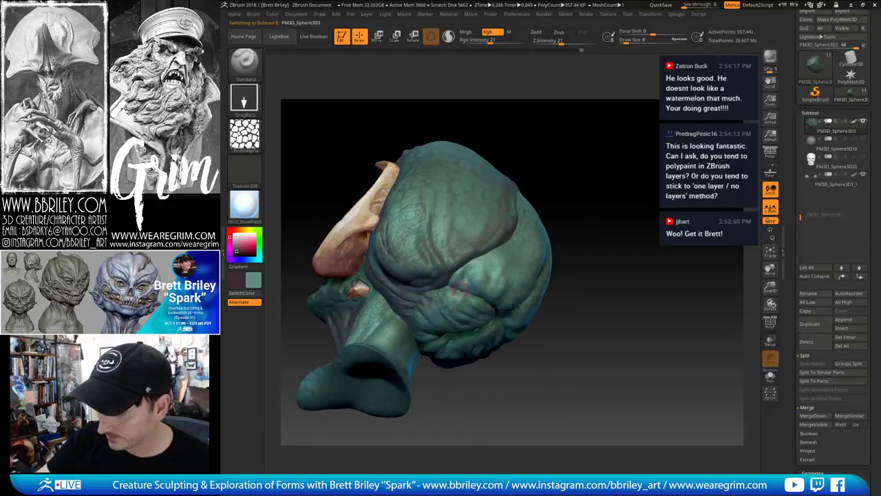
{"action": "left_click_drag", "start_coordinate": [460, 288], "coordinate": [433, 315]}
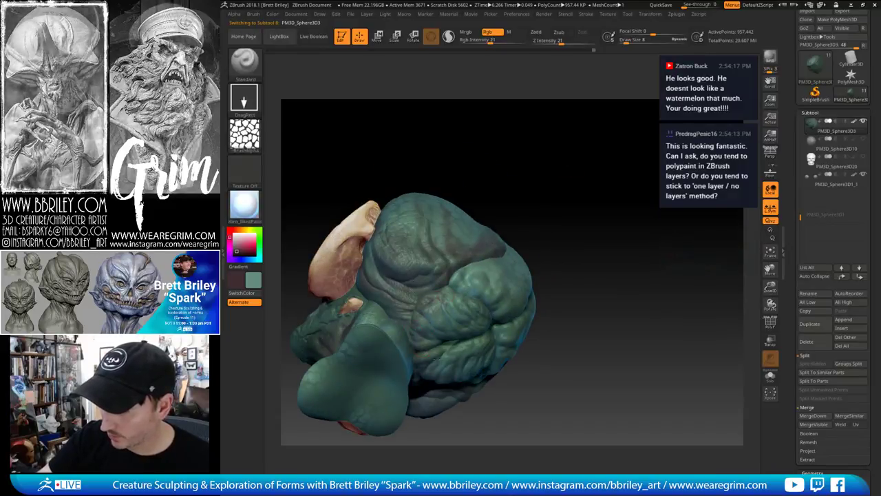
{"action": "left_click_drag", "start_coordinate": [527, 192], "coordinate": [449, 284]}
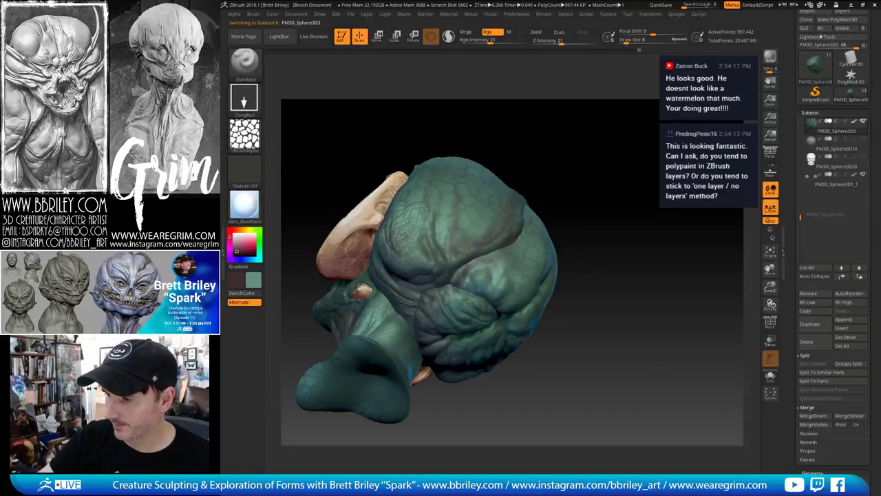
{"action": "mouse_move", "coordinate": [600, 188]}
{"action": "left_mouse_down"}
{"action": "mouse_move", "coordinate": [513, 272]}
{"action": "mouse_move", "coordinate": [553, 216]}
{"action": "left_mouse_up"}
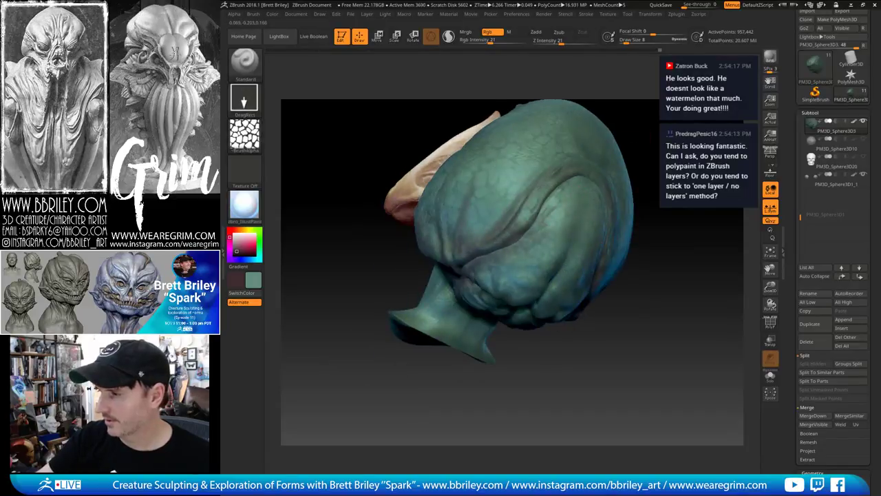
{"action": "right_click_drag", "start_coordinate": [577, 179], "coordinate": [538, 195]}
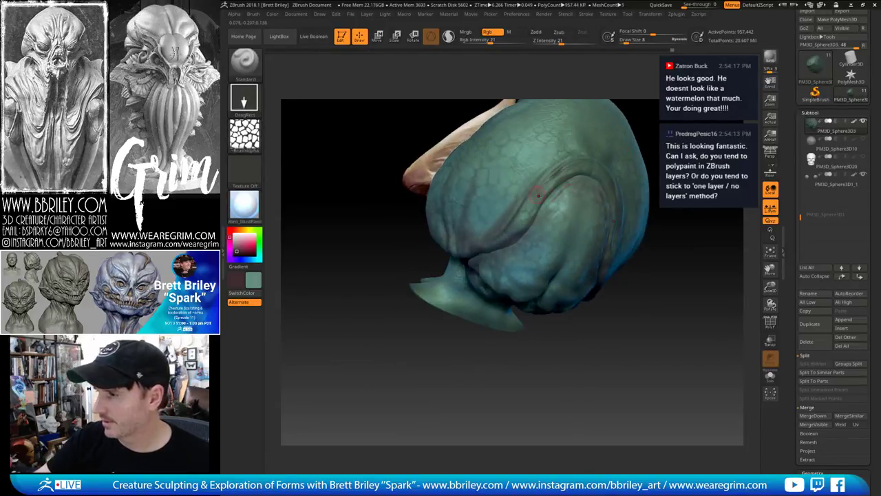
Stamp the cell pattern around the rear crease on both PM3D_Sphere3D1 and PM3D_Sphere3D3, finishing with PM3D_Sphere3D1 active
{"action": "left_click", "coordinate": [532, 217], "text": "alt"}
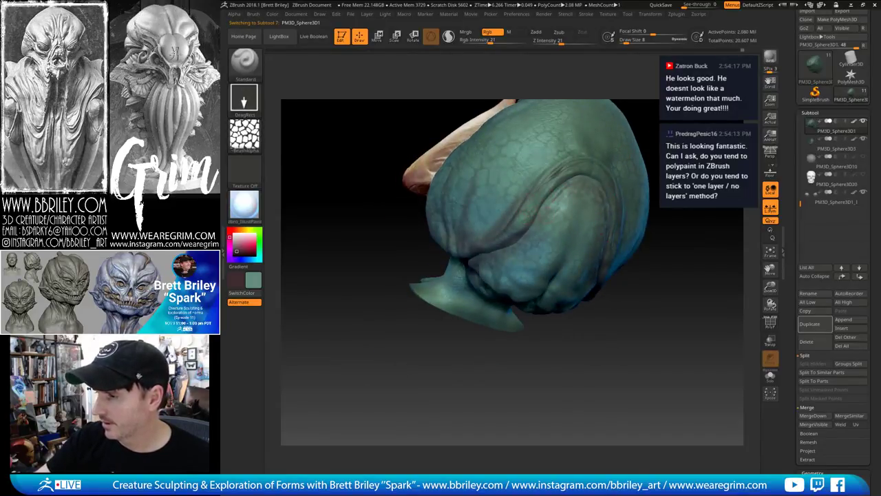
{"action": "right_click_drag", "start_coordinate": [638, 143], "coordinate": [629, 181], "text": "alt"}
{"action": "right_click_drag", "start_coordinate": [580, 209], "coordinate": [545, 248], "text": "alt"}
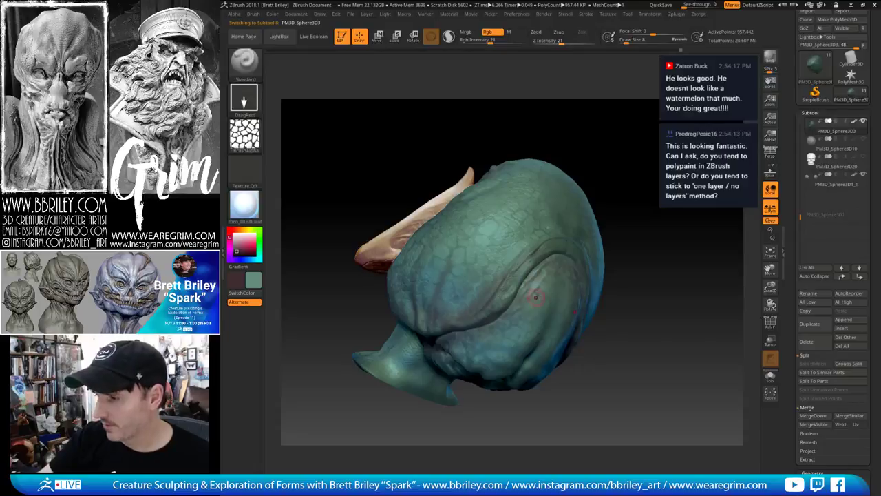
{"action": "mouse_move", "coordinate": [619, 174]}
{"action": "left_mouse_down"}
{"action": "mouse_move", "coordinate": [598, 195]}
{"action": "mouse_move", "coordinate": [592, 184]}
{"action": "mouse_move", "coordinate": [617, 175]}
{"action": "left_mouse_up"}
{"action": "left_click", "coordinate": [549, 236], "text": "alt"}
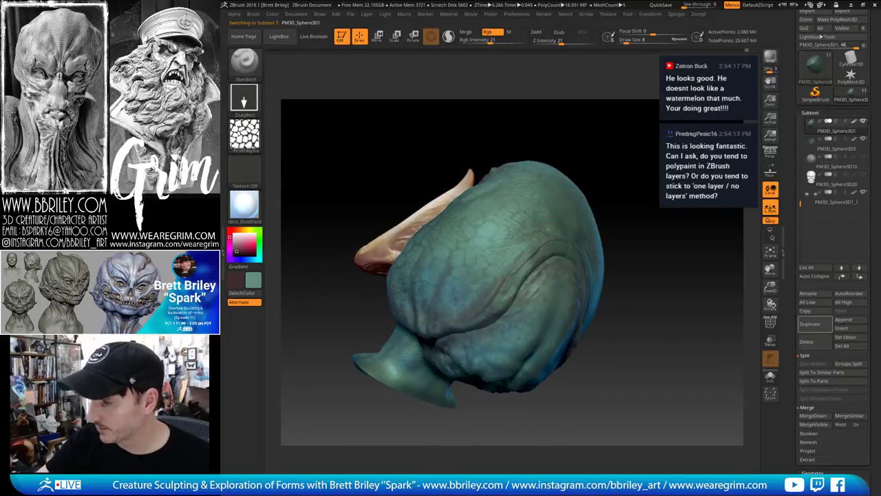
Stamp dark red variation around the arched folds on the opposite side of the cranium's back
{"action": "mouse_move", "coordinate": [654, 276]}
{"action": "left_mouse_down"}
{"action": "mouse_move", "coordinate": [579, 283]}
{"action": "mouse_move", "coordinate": [514, 229]}
{"action": "left_mouse_up"}
{"action": "left_click_drag", "start_coordinate": [592, 406], "coordinate": [580, 437]}
{"action": "left_click", "coordinate": [476, 369], "text": "alt"}
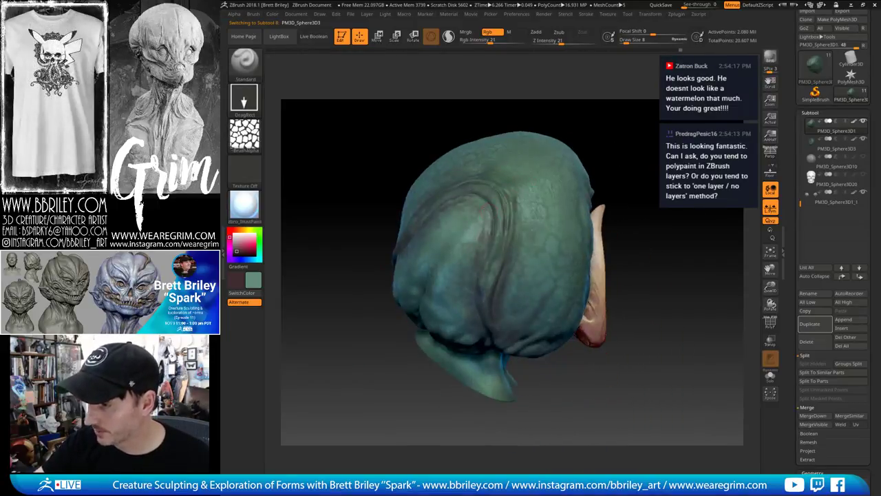
{"action": "key", "text": "ctrl+z"}
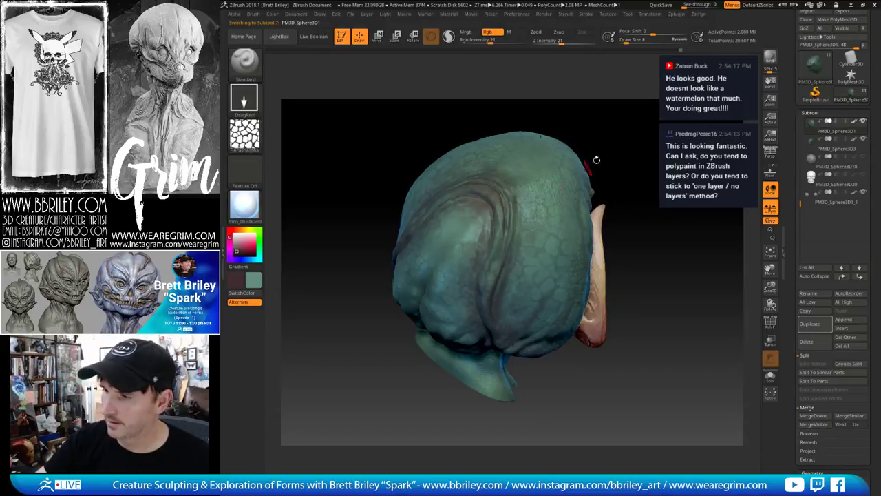
{"action": "left_click_drag", "start_coordinate": [594, 161], "coordinate": [589, 142]}
Make PM3D_Sphere3D3 active again and stamp the dark red pattern onto the central rear lobes
{"action": "left_click", "coordinate": [815, 324]}
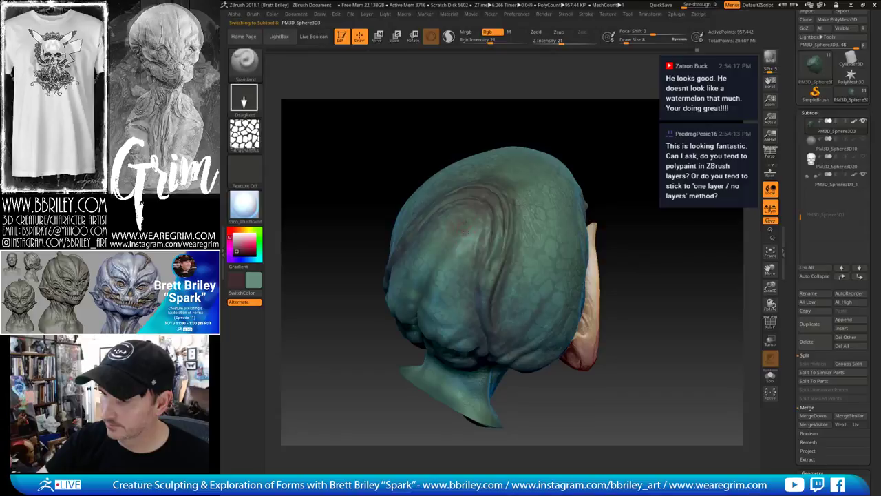
{"action": "mouse_move", "coordinate": [565, 146]}
{"action": "left_mouse_down"}
{"action": "mouse_move", "coordinate": [582, 131]}
{"action": "mouse_move", "coordinate": [451, 251]}
{"action": "left_mouse_up"}
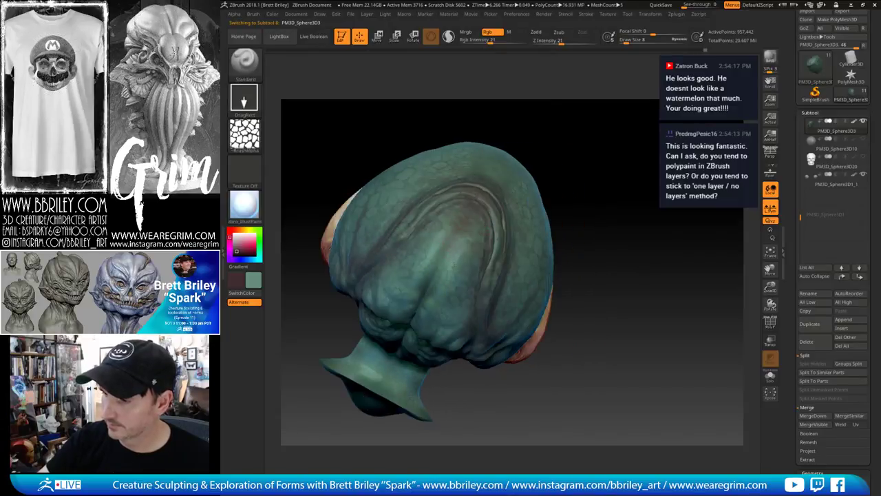
{"action": "left_click_drag", "start_coordinate": [594, 200], "coordinate": [518, 180]}
Return to the PM3D_Sphere3D1 subtool and stamp the dark red cell pattern over the crown of the cranium
{"action": "left_click", "coordinate": [511, 178], "text": "alt"}
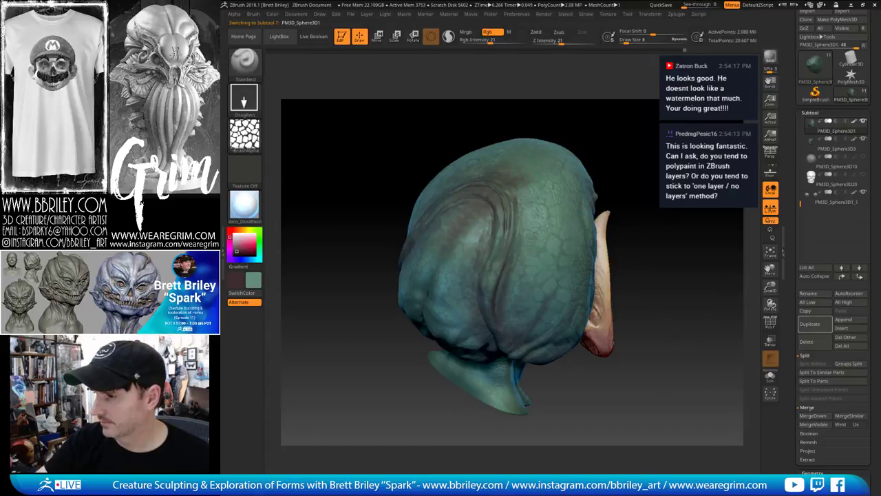
{"action": "left_click_drag", "start_coordinate": [597, 137], "coordinate": [543, 170]}
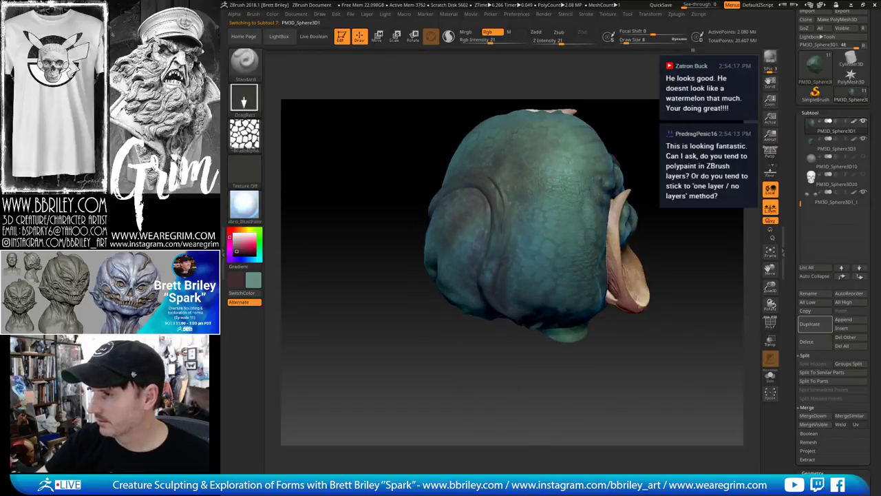
{"action": "mouse_move", "coordinate": [520, 197]}
{"action": "left_mouse_down"}
{"action": "mouse_move", "coordinate": [535, 203]}
{"action": "mouse_move", "coordinate": [514, 202]}
{"action": "mouse_move", "coordinate": [586, 207]}
{"action": "mouse_move", "coordinate": [578, 201]}
{"action": "mouse_move", "coordinate": [583, 214]}
{"action": "left_mouse_up"}
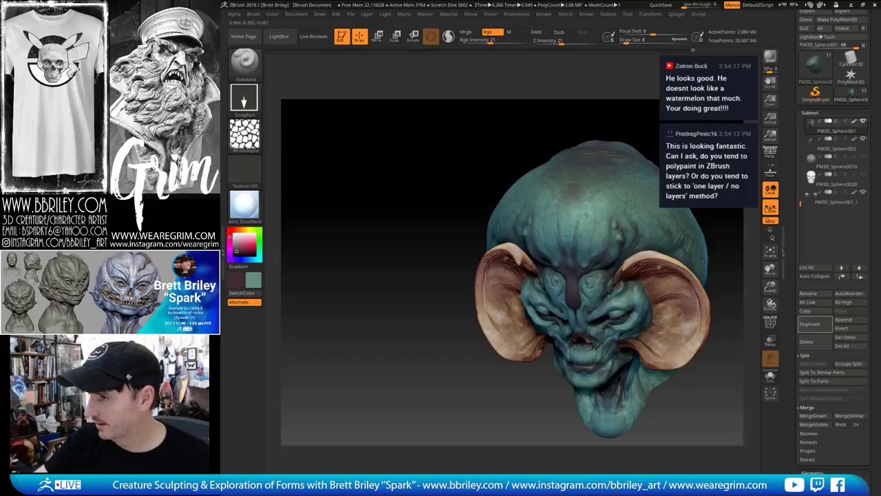
Stamp the dark red cell pattern onto the centre of the upper forehead
{"action": "left_click_drag", "start_coordinate": [659, 129], "coordinate": [655, 103], "text": "shift"}
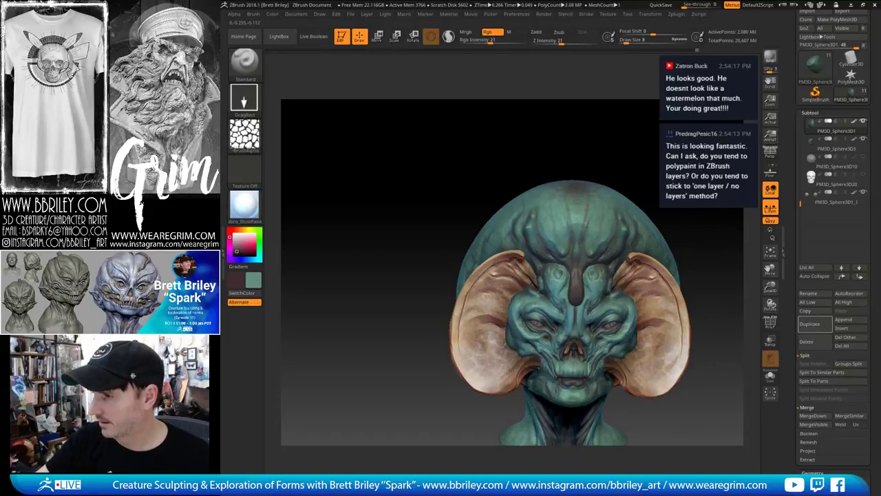
{"action": "left_click_drag", "start_coordinate": [577, 208], "coordinate": [585, 218]}
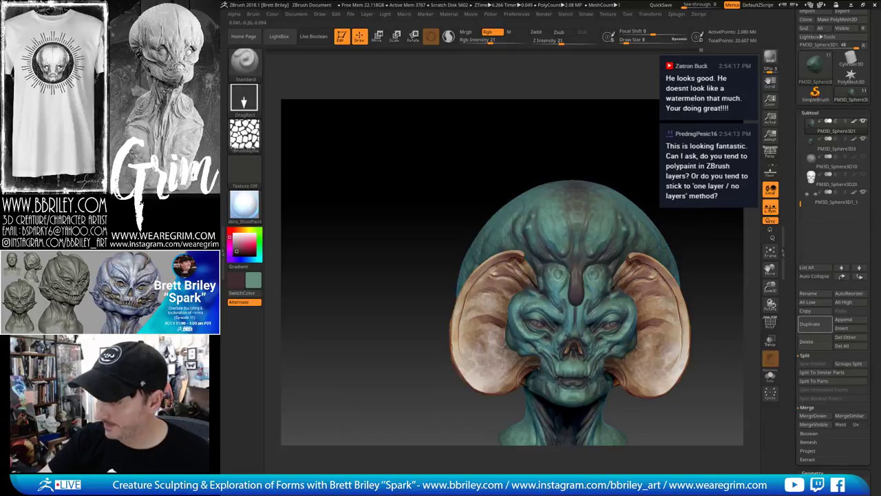
{"action": "left_click_drag", "start_coordinate": [644, 167], "coordinate": [610, 187]}
{"action": "left_click_drag", "start_coordinate": [644, 150], "coordinate": [606, 165]}
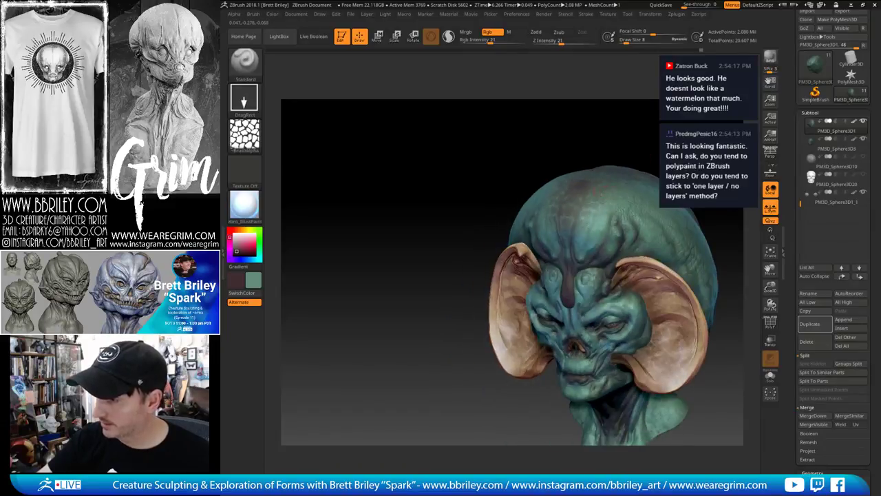
Switch the Standard brush to the FreeHand stroke with no alpha and a draw size of 20
{"action": "left_click", "coordinate": [244, 97]}
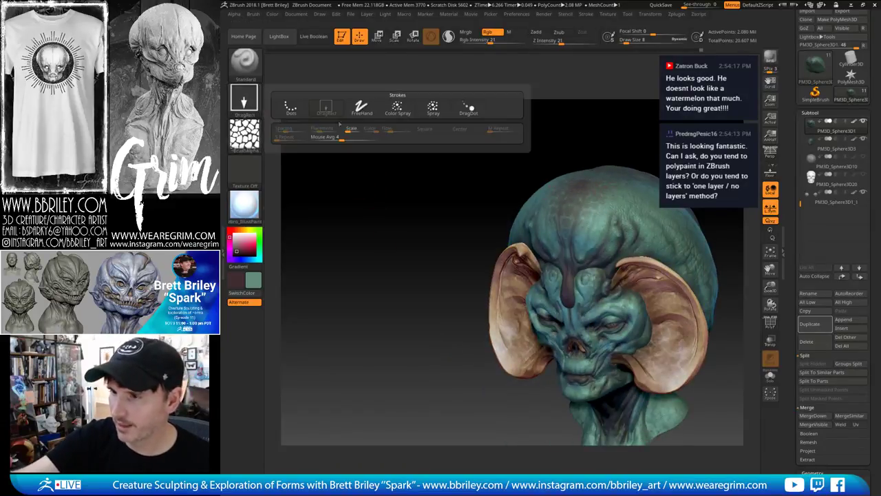
{"action": "left_click", "coordinate": [362, 107]}
{"action": "left_click", "coordinate": [244, 134]}
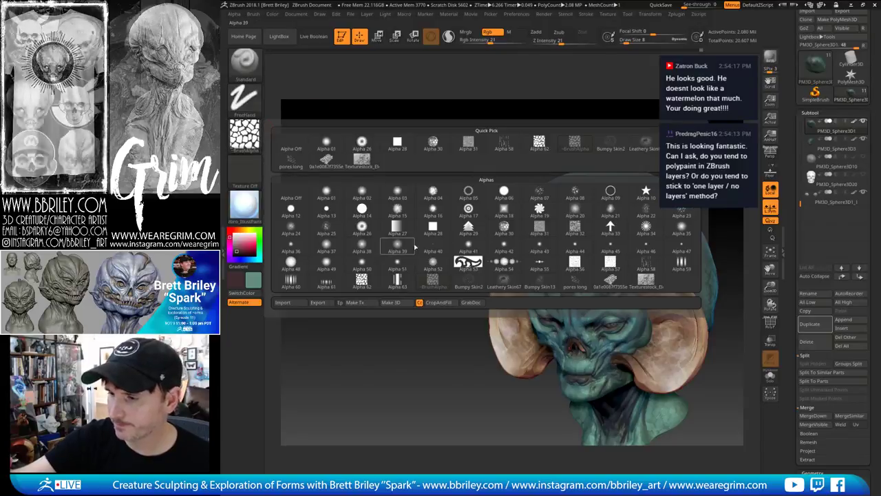
{"action": "left_click", "coordinate": [320, 190]}
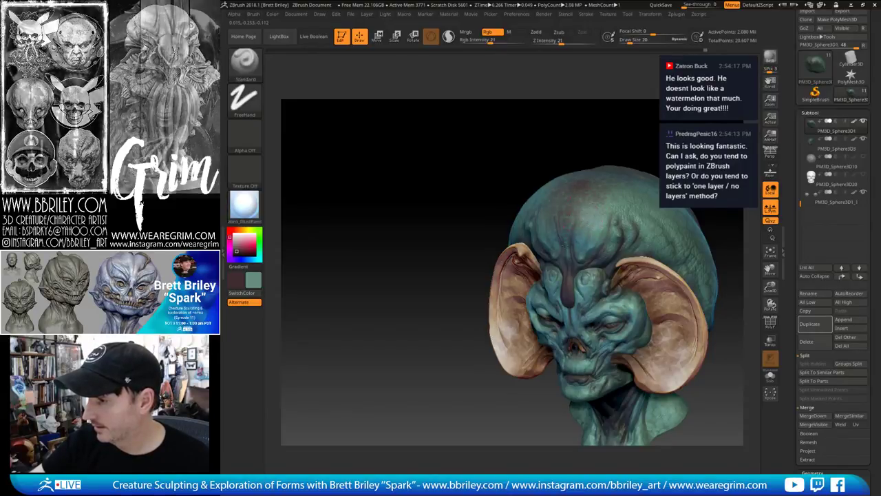
{"action": "left_click_drag", "start_coordinate": [510, 162], "coordinate": [575, 184]}
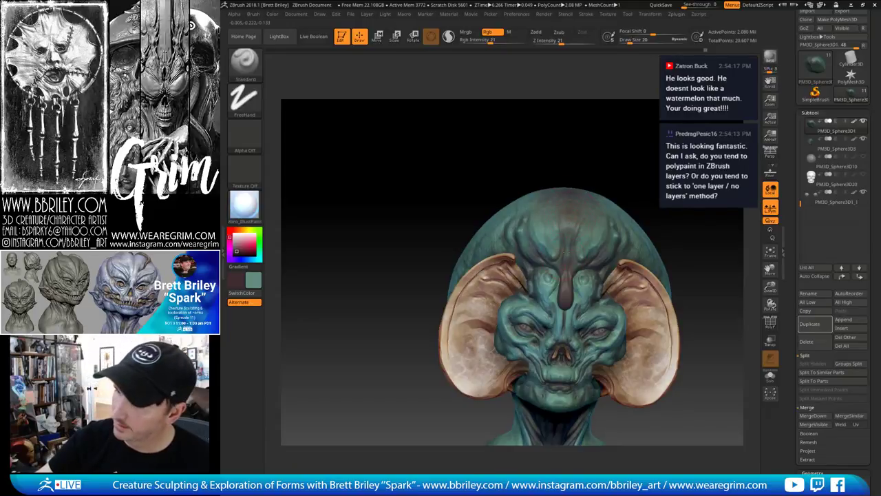
Make the Head_symmetry_thin1 subtool active and paint dark red along the central forehead ridge and between the brows with a small brush
{"action": "left_click_drag", "start_coordinate": [640, 196], "coordinate": [603, 158], "text": "alt"}
{"action": "left_click", "coordinate": [533, 242], "text": "alt"}
{"action": "key", "text": "s"}
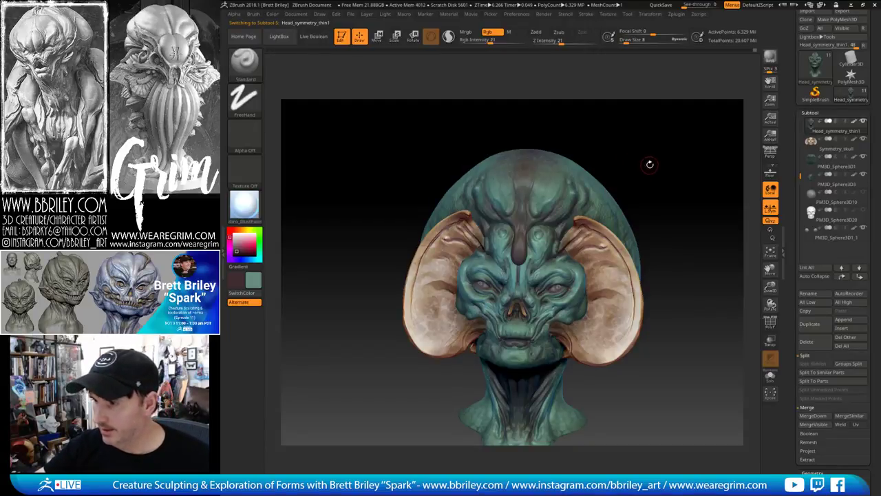
{"action": "left_click_drag", "start_coordinate": [647, 165], "coordinate": [523, 234]}
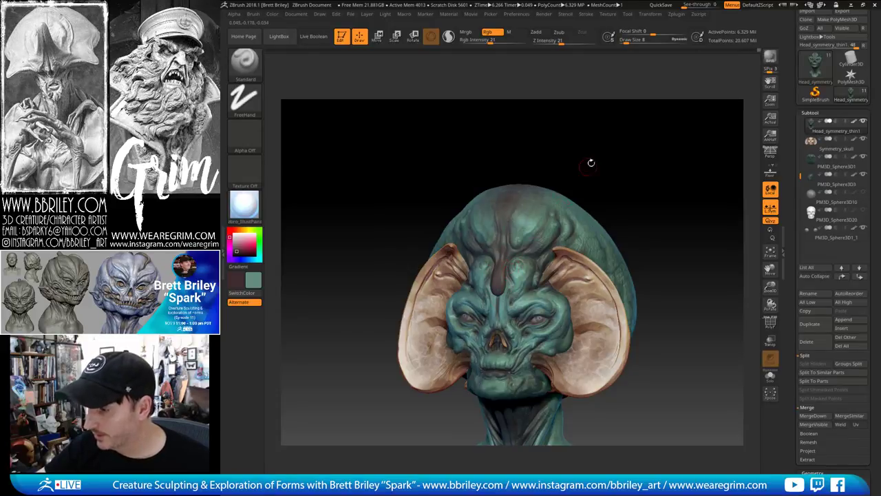
{"action": "left_click_drag", "start_coordinate": [591, 162], "coordinate": [497, 296]}
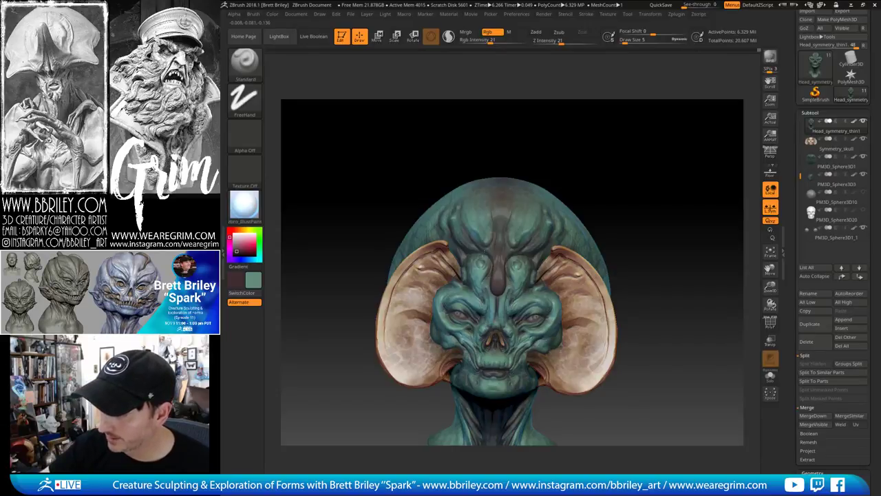
{"action": "left_click_drag", "start_coordinate": [600, 181], "coordinate": [505, 254]}
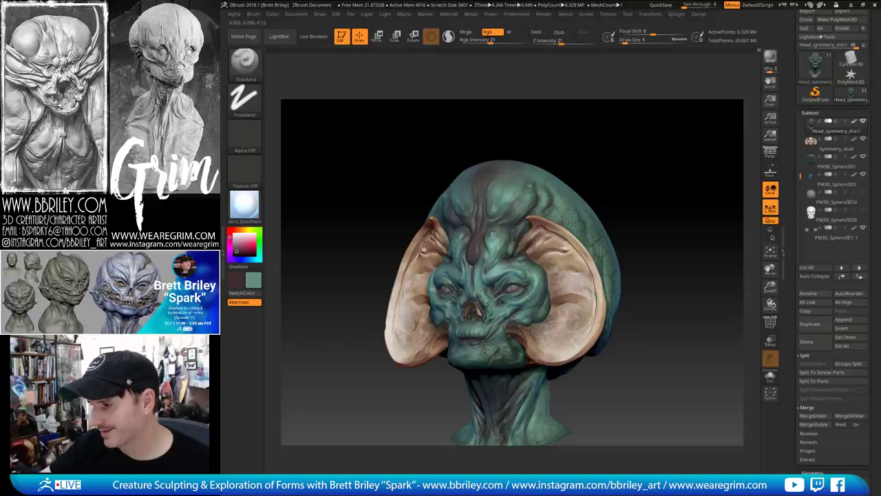
Paint dark red shading on the side of the neck below the ear plate at draw size 5
{"action": "mouse_move", "coordinate": [615, 200]}
{"action": "left_mouse_down", "text": "alt"}
{"action": "mouse_move", "coordinate": [595, 169]}
{"action": "mouse_move", "coordinate": [692, 184]}
{"action": "left_mouse_up", "text": "alt"}
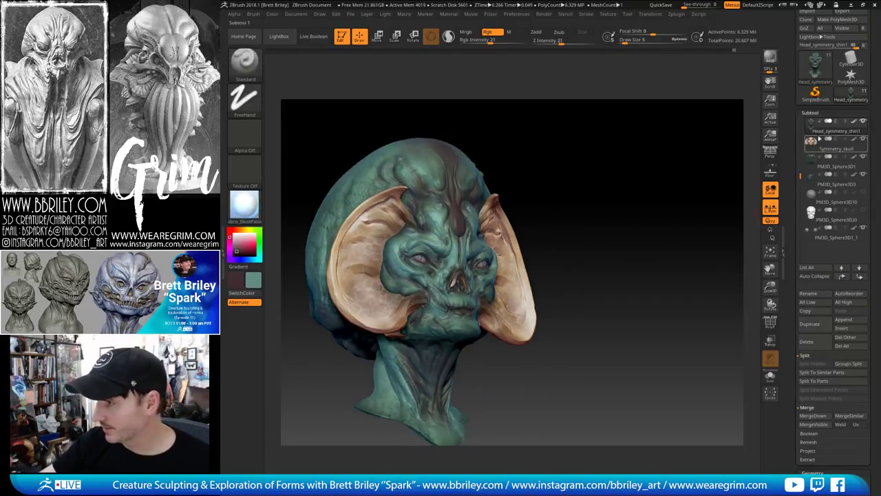
{"action": "left_click_drag", "start_coordinate": [634, 232], "coordinate": [599, 217]}
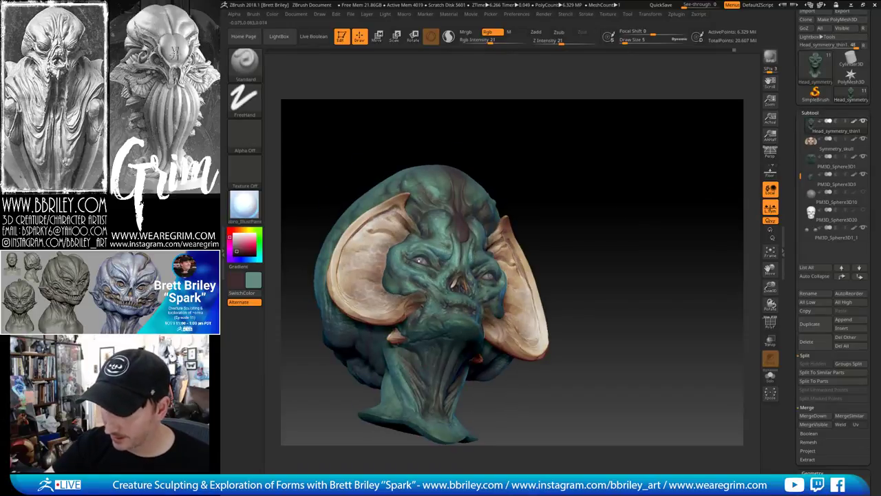
{"action": "left_click_drag", "start_coordinate": [409, 338], "coordinate": [387, 357]}
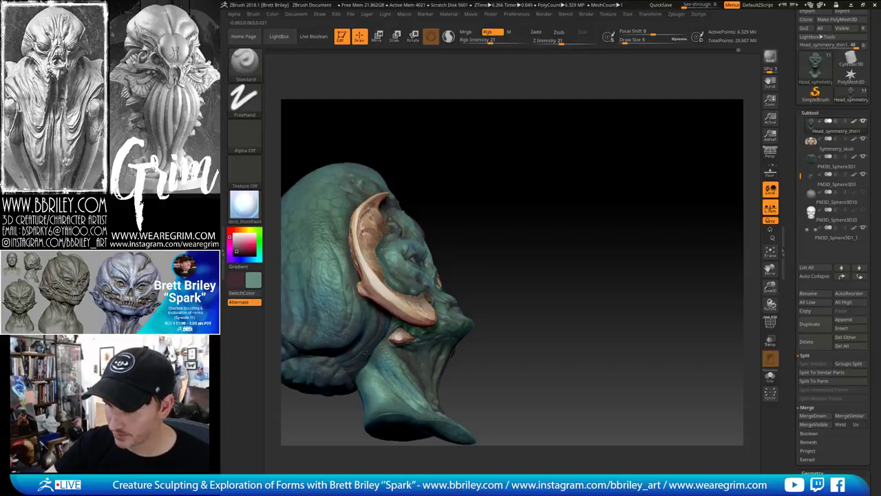
{"action": "left_click_drag", "start_coordinate": [379, 376], "coordinate": [367, 355]}
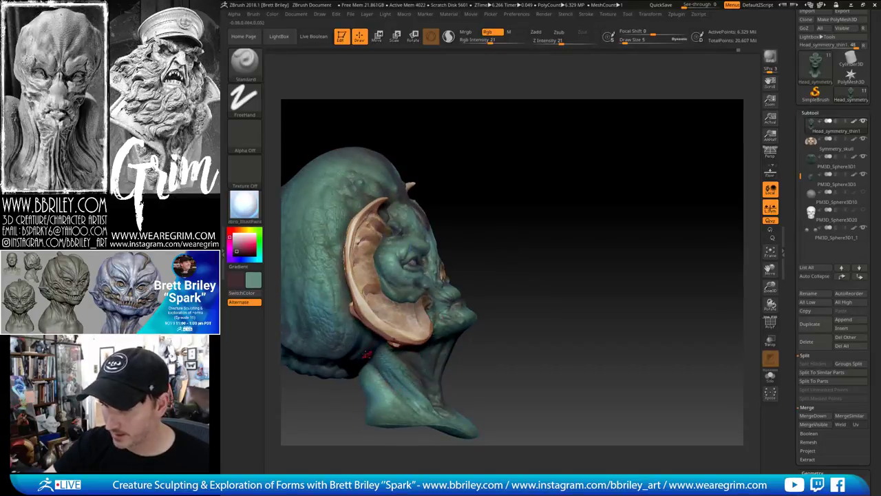
{"action": "left_click_drag", "start_coordinate": [535, 300], "coordinate": [470, 307]}
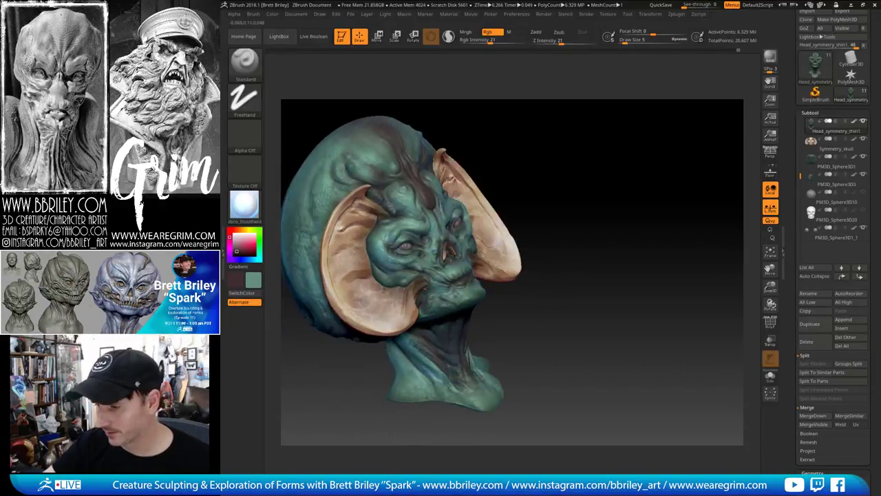
{"action": "mouse_move", "coordinate": [560, 295]}
{"action": "left_mouse_down"}
{"action": "mouse_move", "coordinate": [514, 249]}
{"action": "mouse_move", "coordinate": [626, 183]}
{"action": "mouse_move", "coordinate": [605, 207]}
{"action": "mouse_move", "coordinate": [615, 191]}
{"action": "mouse_move", "coordinate": [622, 275]}
{"action": "mouse_move", "coordinate": [454, 305]}
{"action": "left_mouse_up"}
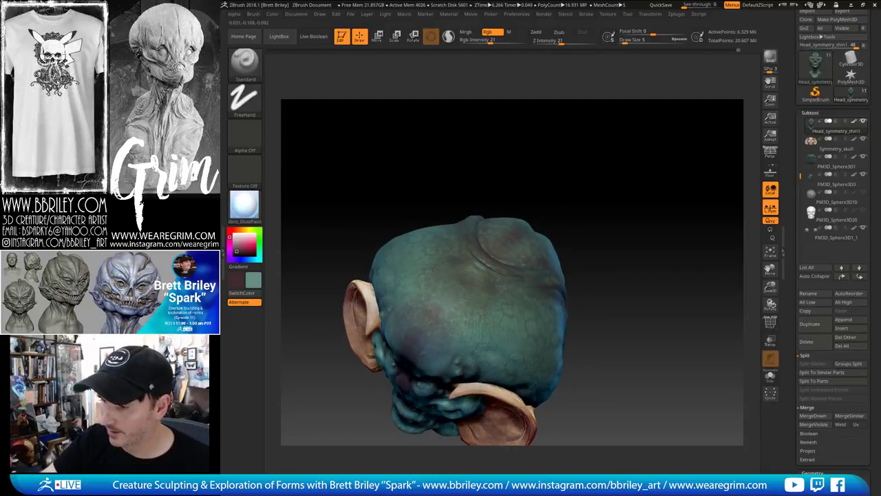
Make the PM3D_Sphere3D1 subtool active and dab dark red on the crown at draw size 21
{"action": "left_click_drag", "start_coordinate": [576, 204], "coordinate": [558, 166]}
{"action": "left_click", "coordinate": [422, 336], "text": "alt"}
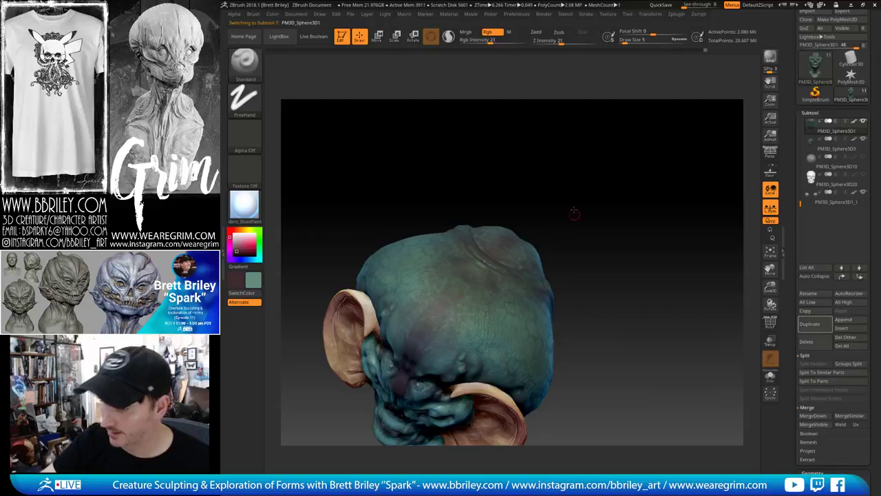
{"action": "mouse_move", "coordinate": [574, 213]}
{"action": "left_mouse_down"}
{"action": "mouse_move", "coordinate": [580, 208]}
{"action": "mouse_move", "coordinate": [569, 208]}
{"action": "left_mouse_up"}
{"action": "key", "text": "s"}
{"action": "left_click_drag", "start_coordinate": [439, 313], "coordinate": [444, 313]}
Stamp dark red texture over the crown of the cranium using the DragRect stroke and the Texturestock alpha
{"action": "left_click", "coordinate": [246, 101]}
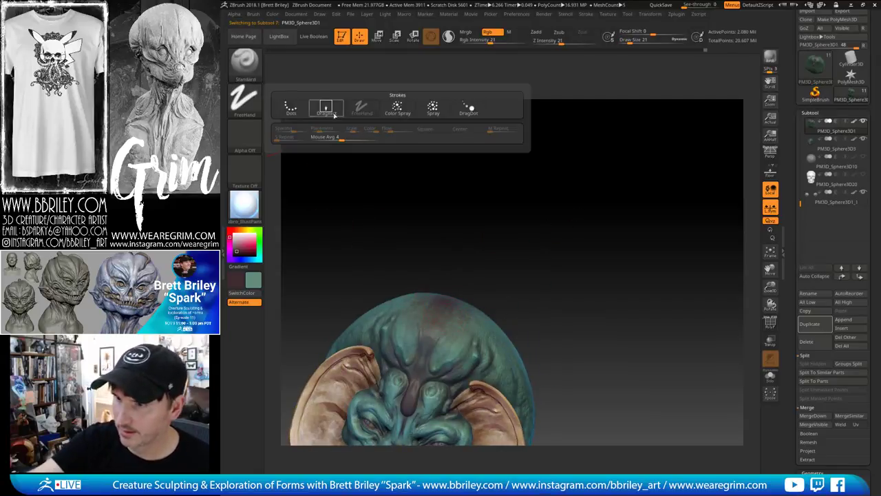
{"action": "left_click", "coordinate": [325, 111]}
{"action": "left_click", "coordinate": [249, 103]}
{"action": "left_click", "coordinate": [320, 109]}
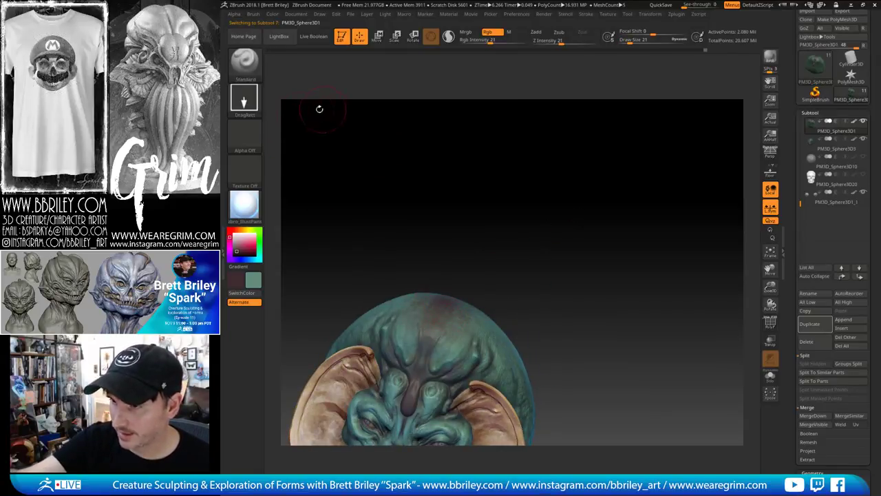
{"action": "left_click", "coordinate": [245, 135]}
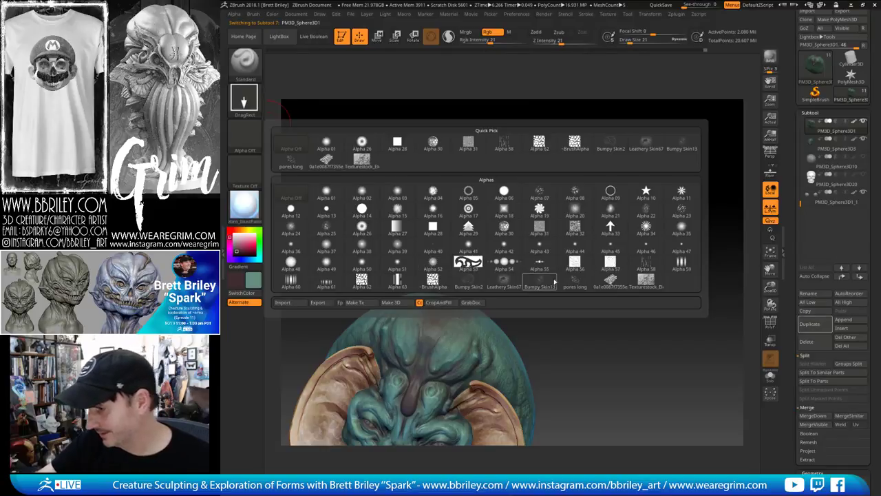
{"action": "left_click", "coordinate": [644, 283]}
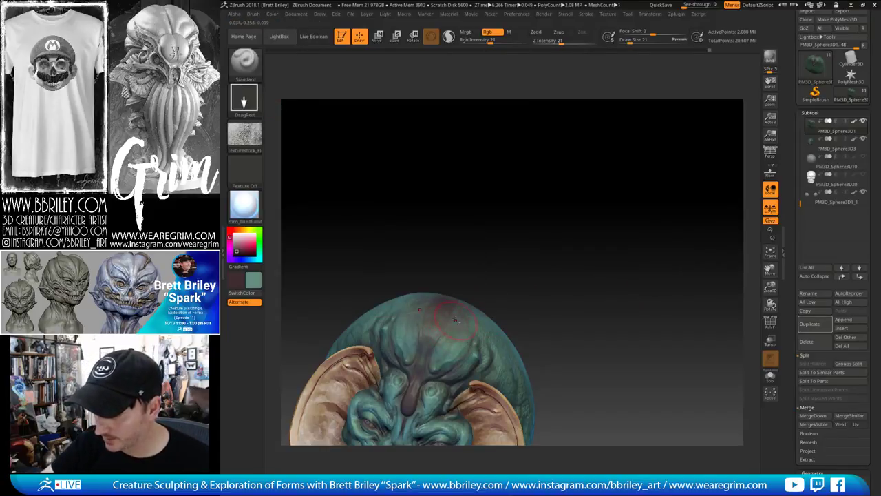
{"action": "left_click_drag", "start_coordinate": [490, 234], "coordinate": [441, 289]}
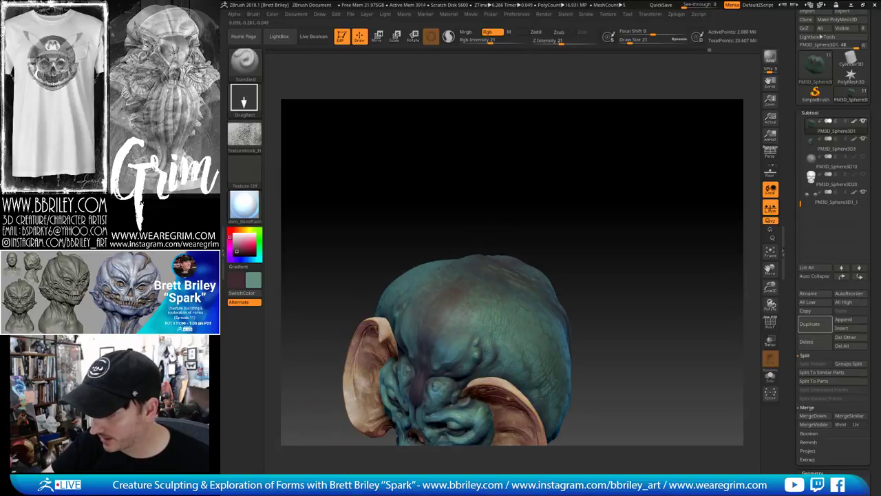
{"action": "left_click_drag", "start_coordinate": [546, 185], "coordinate": [478, 288]}
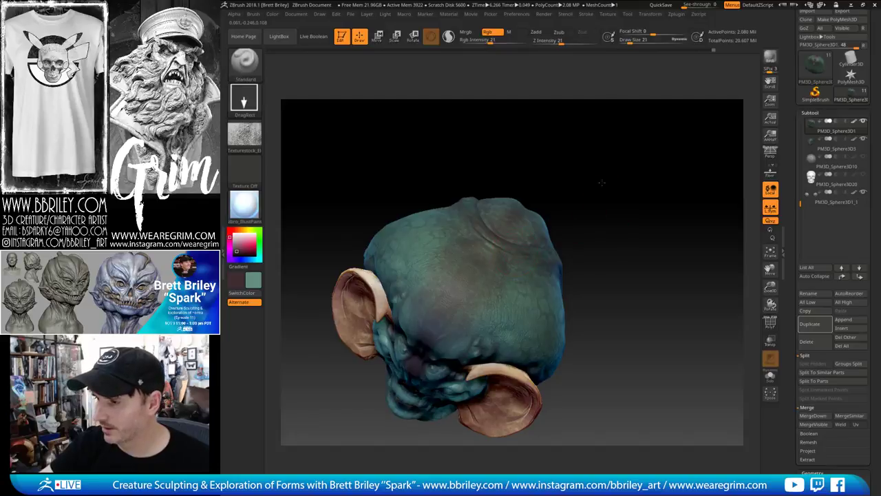
{"action": "left_click_drag", "start_coordinate": [602, 182], "coordinate": [550, 248]}
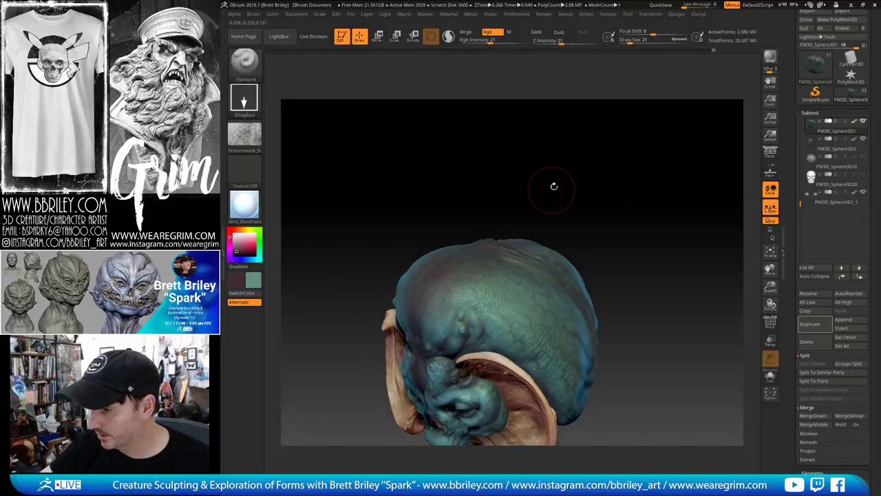
{"action": "left_click_drag", "start_coordinate": [553, 187], "coordinate": [537, 207]}
Try stamping the texture on the side of the cranium in black and in white, undoing each attempt
{"action": "left_click", "coordinate": [234, 255]}
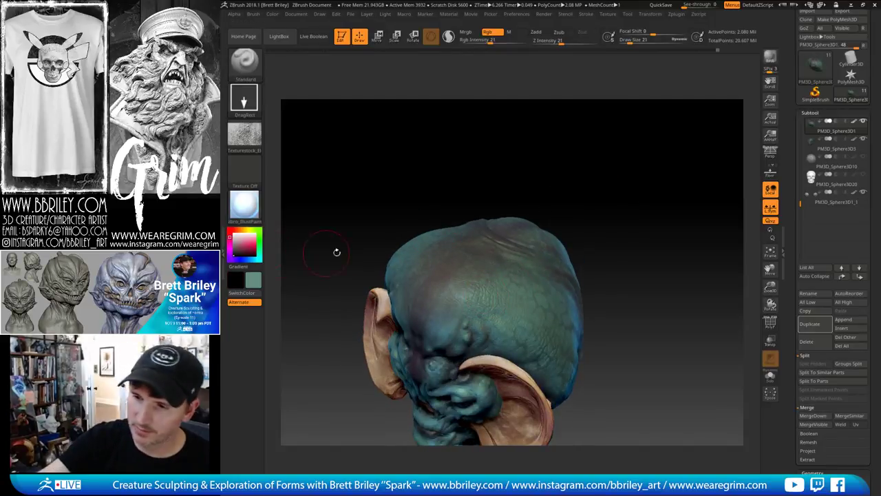
{"action": "left_click_drag", "start_coordinate": [567, 277], "coordinate": [554, 271]}
{"action": "key", "text": "ctrl+z"}
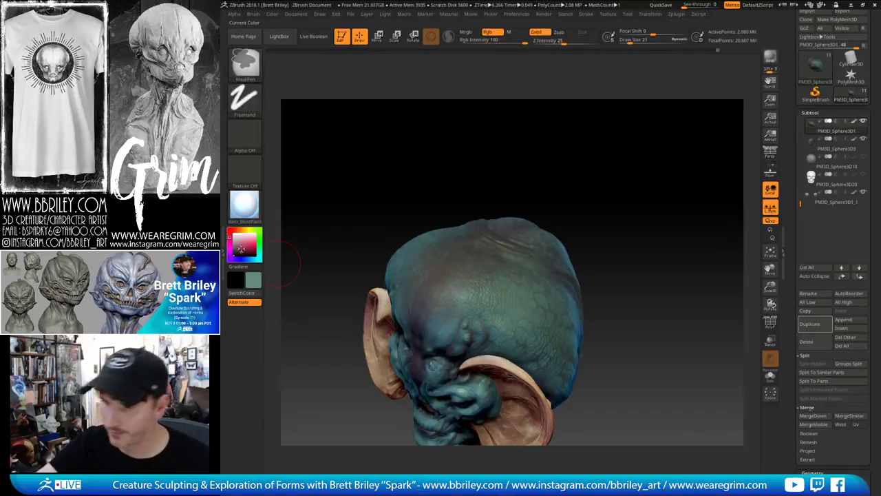
{"action": "left_click", "coordinate": [234, 234]}
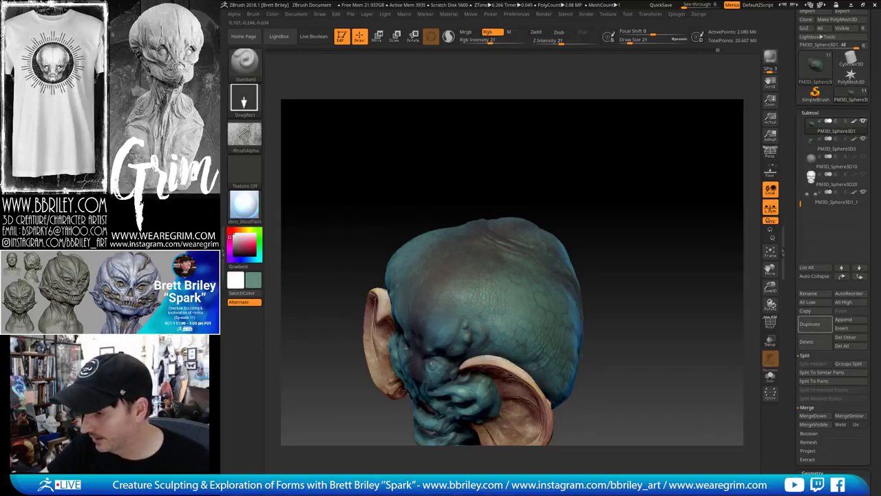
{"action": "mouse_move", "coordinate": [563, 189]}
{"action": "left_mouse_down"}
{"action": "mouse_move", "coordinate": [572, 184]}
{"action": "mouse_move", "coordinate": [550, 301]}
{"action": "left_mouse_up"}
{"action": "key", "text": "ctrl+z"}
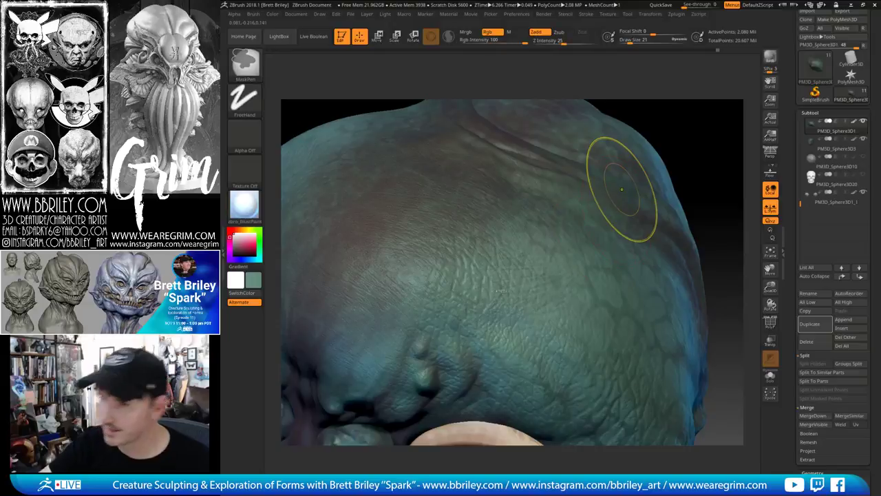
Sample the dark red from the cranium and stamp the texture over the upper forehead and crown
{"action": "key", "text": "c"}
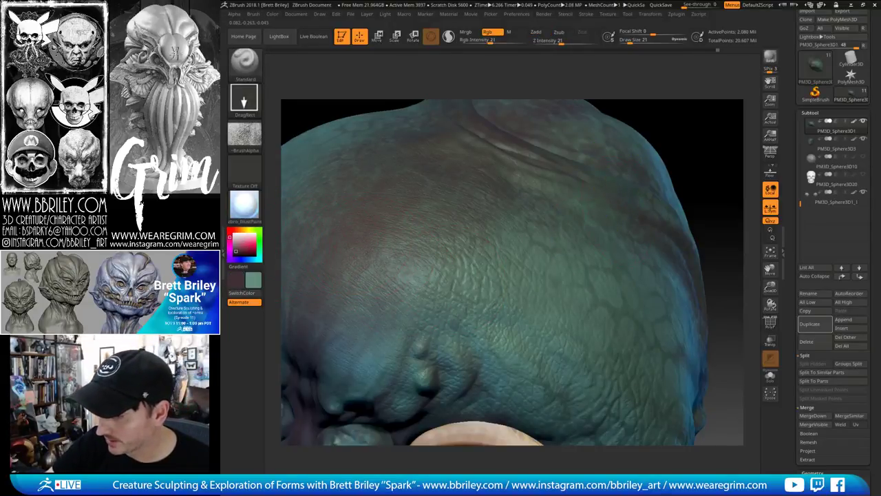
{"action": "left_click_drag", "start_coordinate": [710, 173], "coordinate": [647, 207], "text": "alt"}
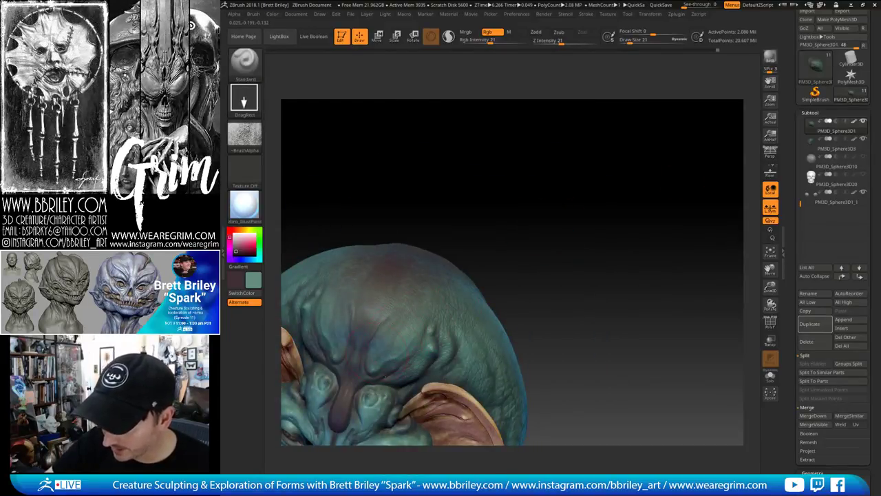
{"action": "left_click_drag", "start_coordinate": [491, 282], "coordinate": [494, 242], "text": "alt"}
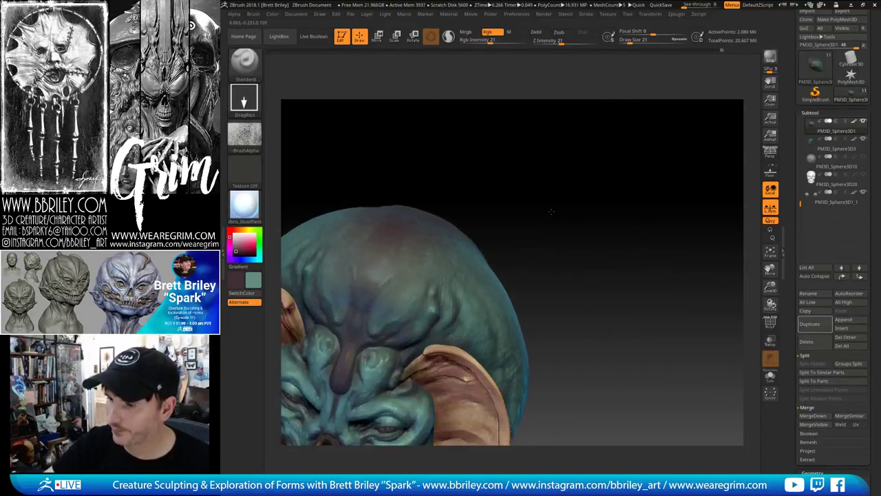
{"action": "left_click_drag", "start_coordinate": [551, 211], "coordinate": [529, 221]}
{"action": "left_click_drag", "start_coordinate": [628, 241], "coordinate": [586, 243]}
{"action": "left_click_drag", "start_coordinate": [641, 228], "coordinate": [587, 197]}
Sample the teal skin colour, stamp the texture over the side of the cranium, and make Head_symmetry_thin1 the active subtool
{"action": "key", "text": "c"}
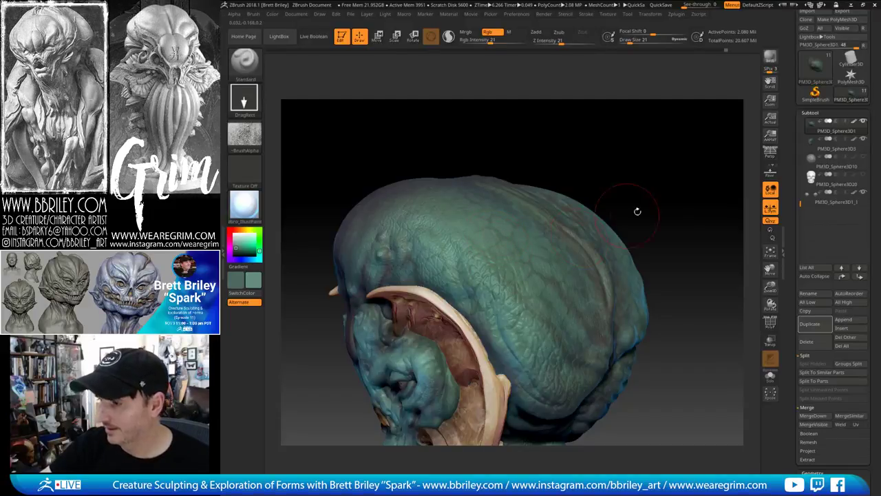
{"action": "left_click_drag", "start_coordinate": [637, 211], "coordinate": [662, 183], "text": "alt"}
{"action": "left_click_drag", "start_coordinate": [457, 246], "coordinate": [595, 177]}
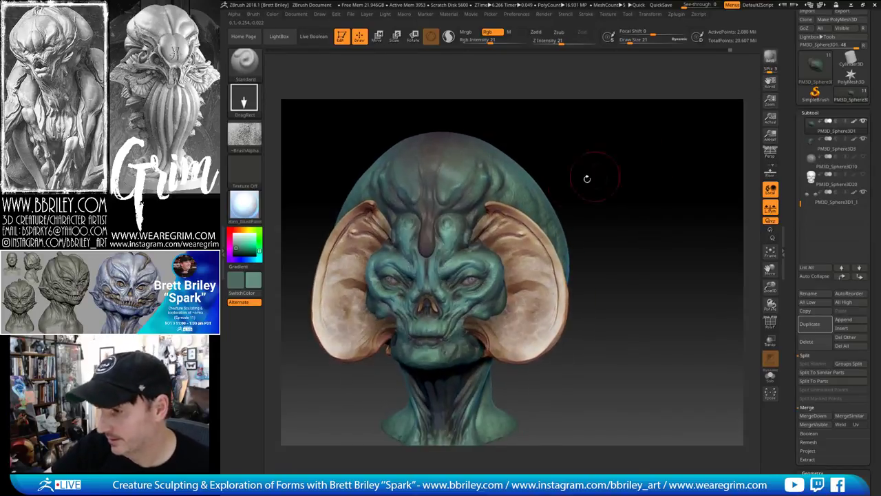
{"action": "left_click", "coordinate": [432, 227], "text": "alt"}
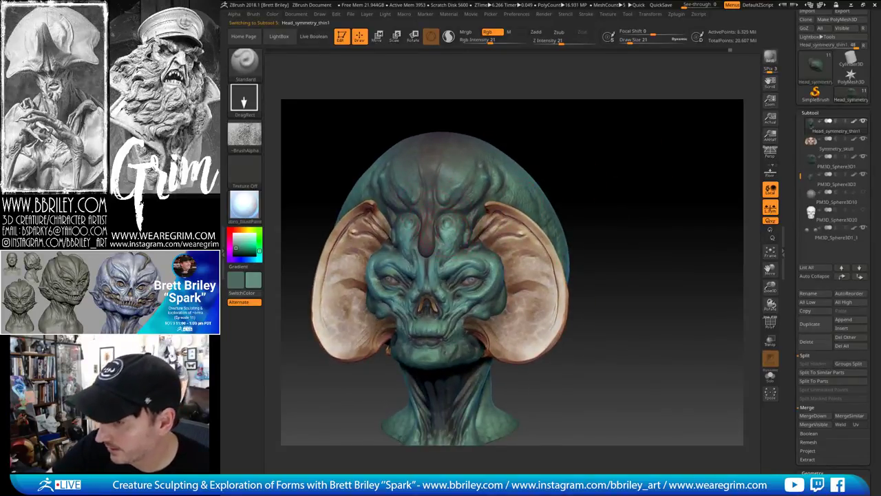
Sample the dark red from the drop-shaped forehead ridge and check the colouring across the face, cranium and neck
{"action": "left_click_drag", "start_coordinate": [621, 155], "coordinate": [625, 238], "text": "alt"}
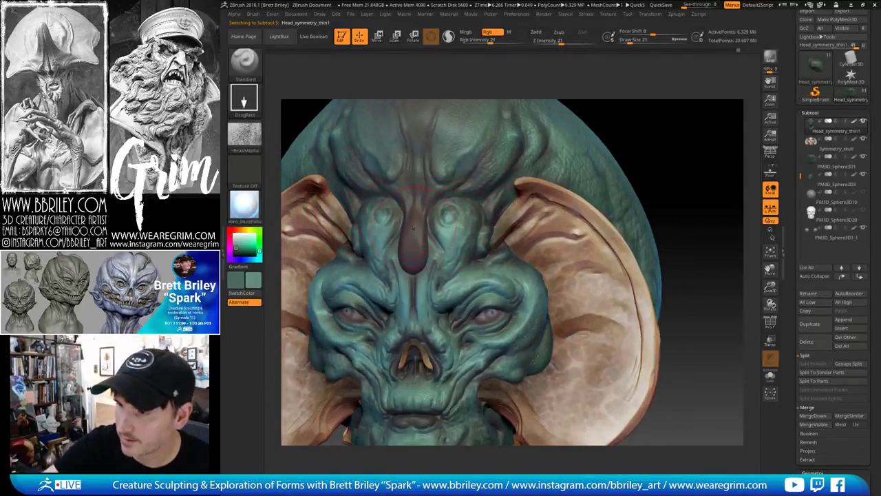
{"action": "key", "text": "c"}
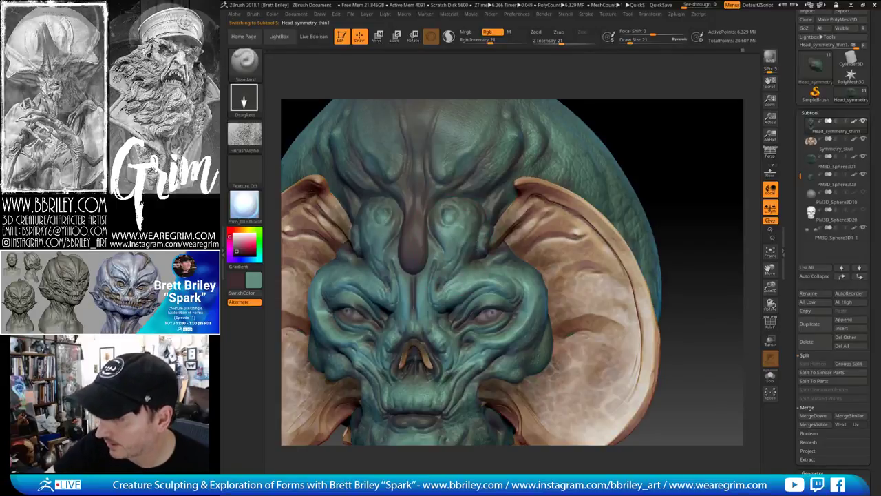
{"action": "left_click_drag", "start_coordinate": [678, 207], "coordinate": [676, 258], "text": "alt"}
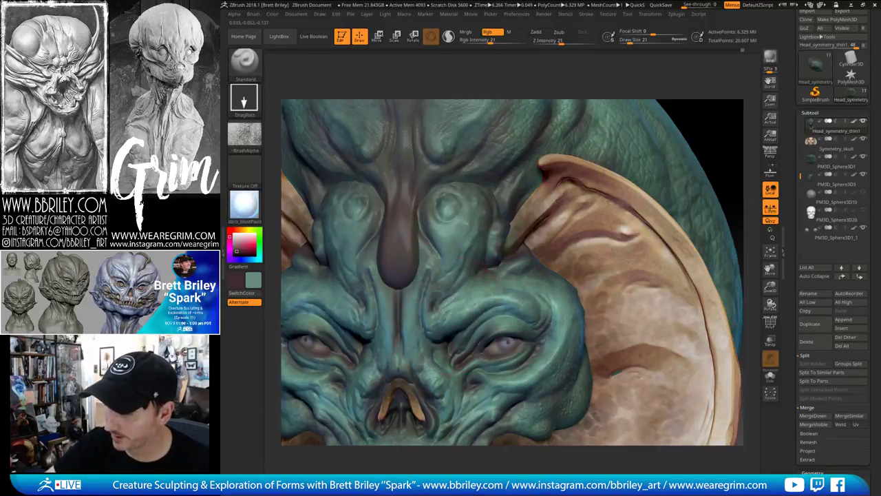
{"action": "left_click_drag", "start_coordinate": [739, 129], "coordinate": [735, 90], "text": "alt"}
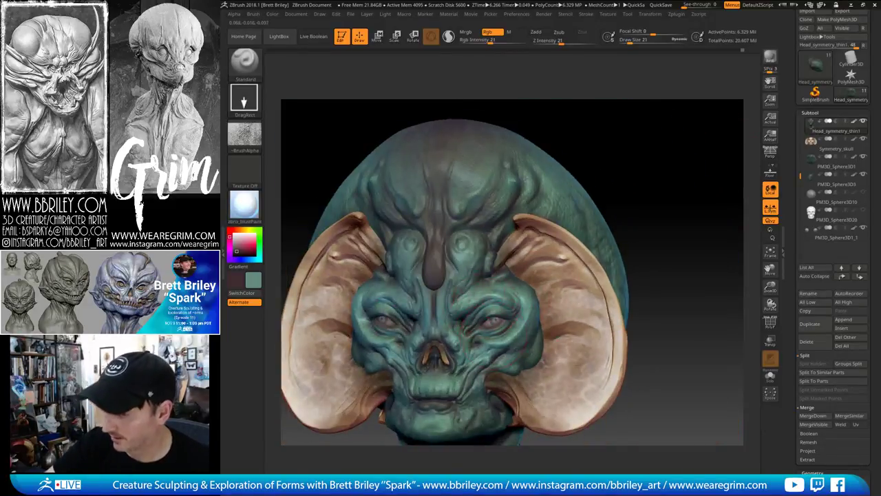
{"action": "left_click_drag", "start_coordinate": [682, 275], "coordinate": [661, 202], "text": "alt"}
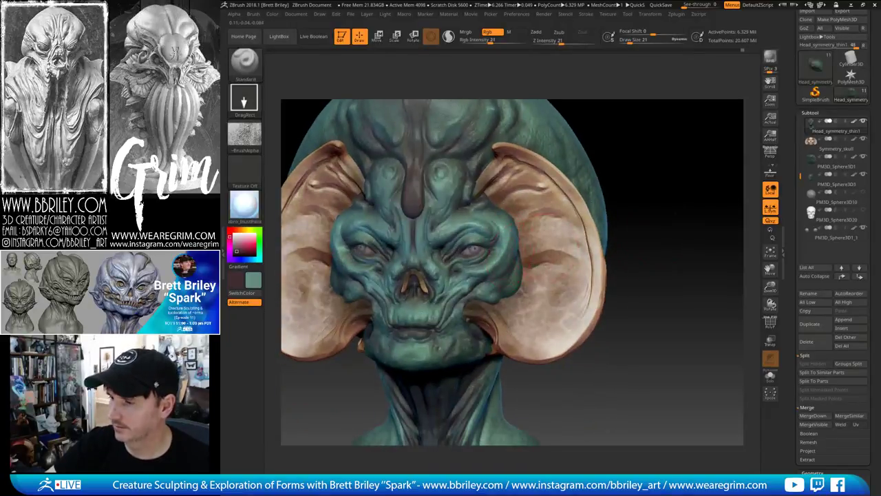
{"action": "left_click_drag", "start_coordinate": [689, 255], "coordinate": [678, 199]}
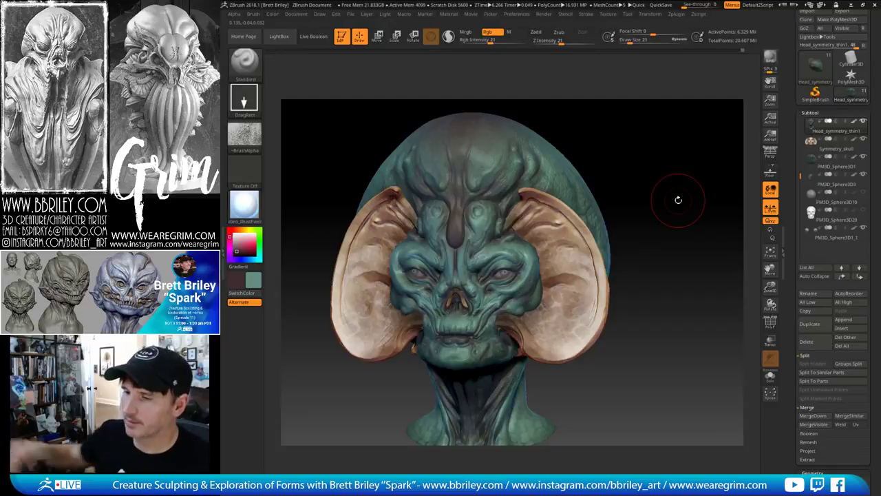
Set the Standard brush to the FreeHand stroke with no alpha, and choose a pale teal colour (RGB 175, 201, 191)
{"action": "left_click", "coordinate": [244, 97]}
{"action": "left_click", "coordinate": [362, 108]}
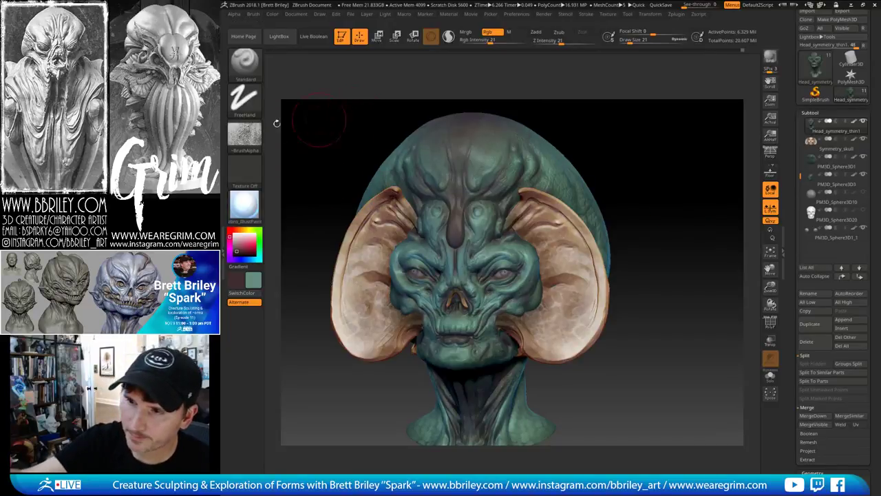
{"action": "left_click", "coordinate": [244, 134]}
{"action": "left_click", "coordinate": [307, 192]}
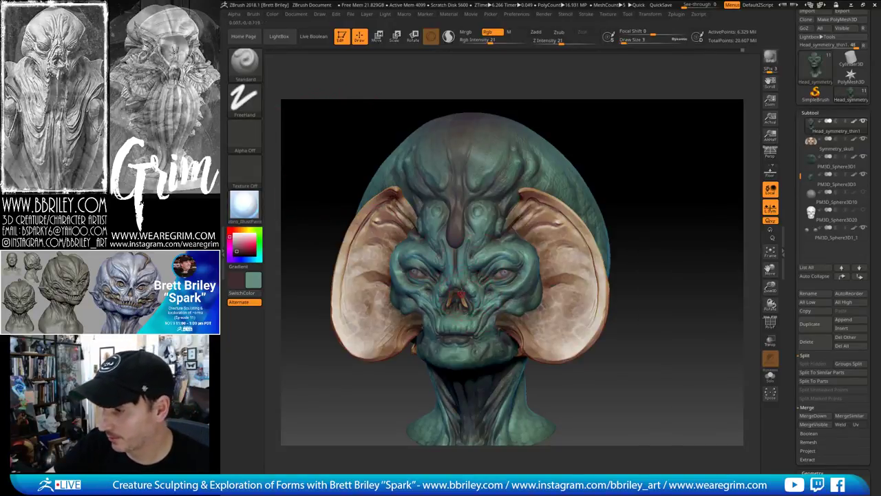
{"action": "left_click_drag", "start_coordinate": [240, 250], "coordinate": [237, 238]}
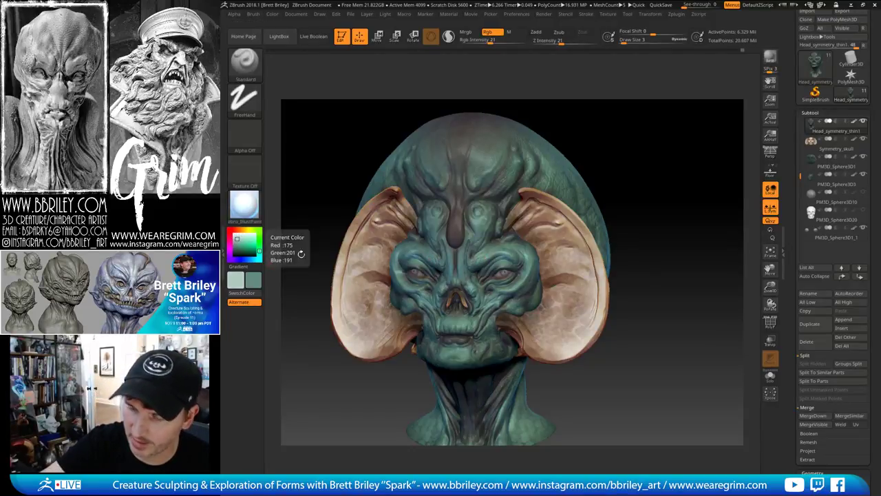
Quick save the project and reduce the draw size to 1 for fine highlights on the face
{"action": "mouse_move", "coordinate": [459, 297]}
{"action": "right_mouse_down"}
{"action": "mouse_move", "coordinate": [451, 237]}
{"action": "mouse_move", "coordinate": [413, 234]}
{"action": "right_mouse_up"}
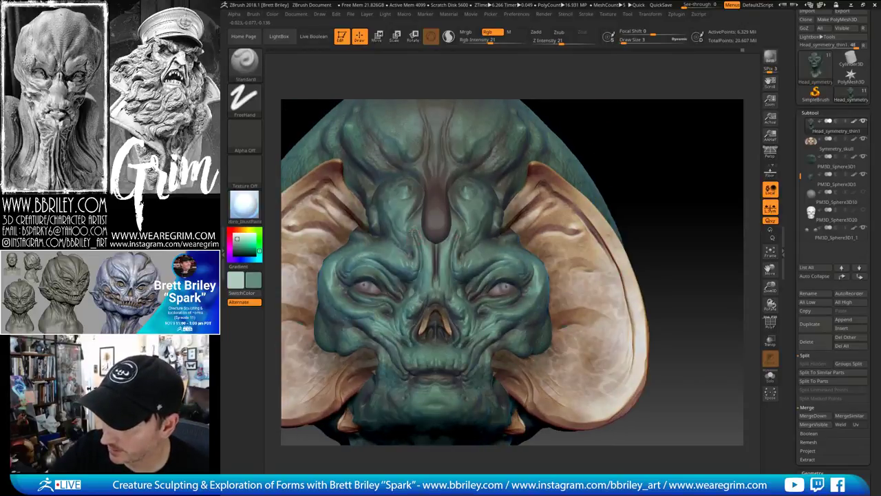
{"action": "key", "text": "ctrl+s"}
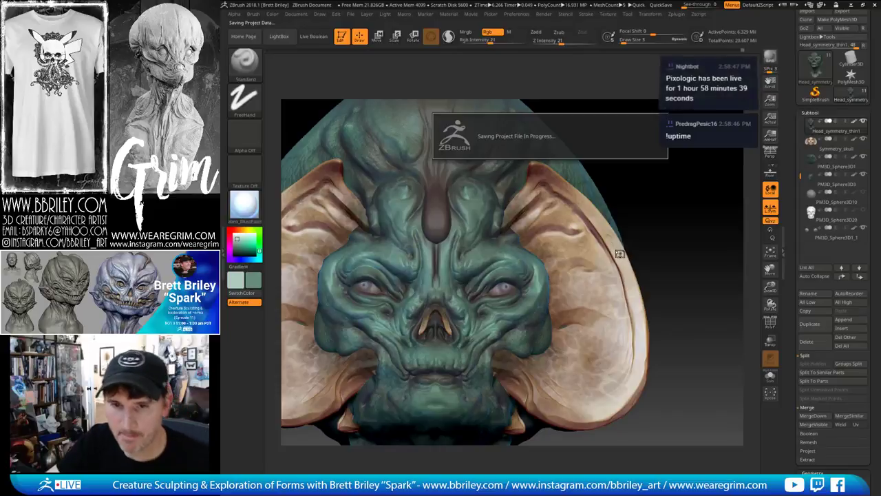
{"action": "key", "text": "s"}
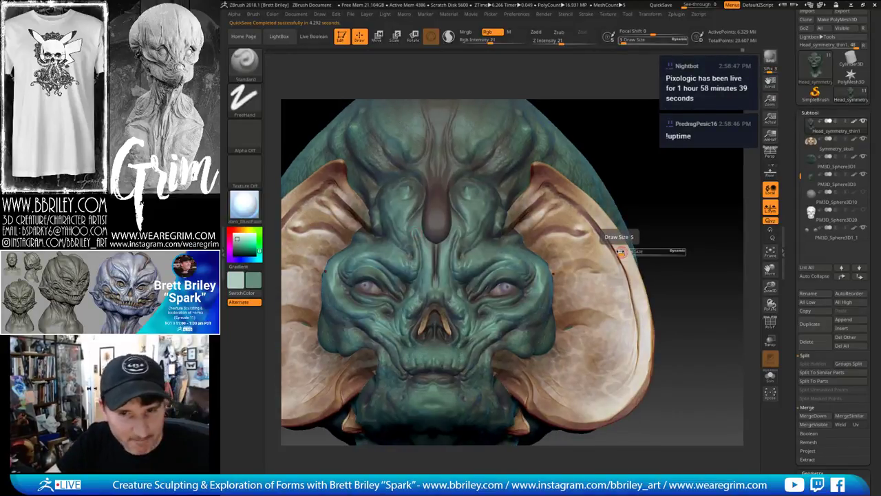
{"action": "mouse_move", "coordinate": [637, 171]}
{"action": "left_mouse_down"}
{"action": "mouse_move", "coordinate": [647, 151]}
{"action": "mouse_move", "coordinate": [660, 172]}
{"action": "mouse_move", "coordinate": [672, 158]}
{"action": "left_mouse_up"}
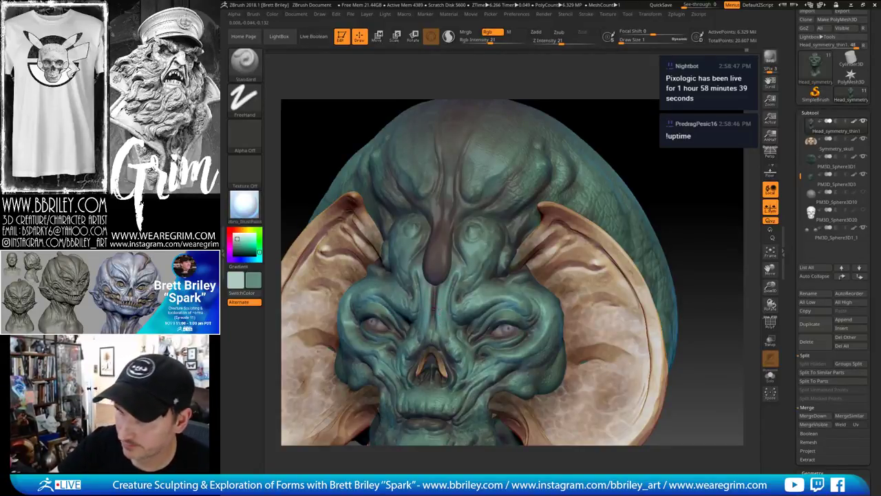
Set the secondary colour to pale teal and paint thin highlights along the folds of the nose bridge and inner brows
{"action": "left_click", "coordinate": [258, 281]}
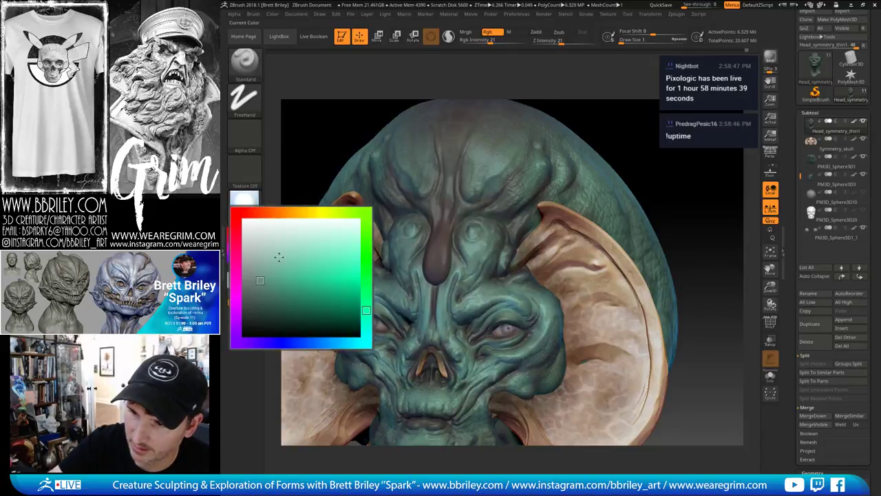
{"action": "left_click", "coordinate": [259, 254]}
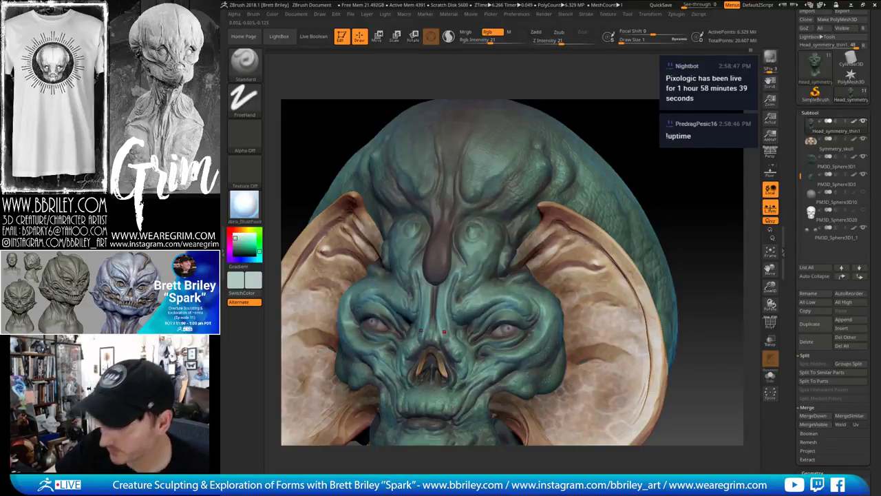
{"action": "mouse_move", "coordinate": [444, 332]}
{"action": "right_mouse_down", "text": "alt"}
{"action": "mouse_move", "coordinate": [419, 307]}
{"action": "mouse_move", "coordinate": [431, 279]}
{"action": "right_mouse_up", "text": "alt"}
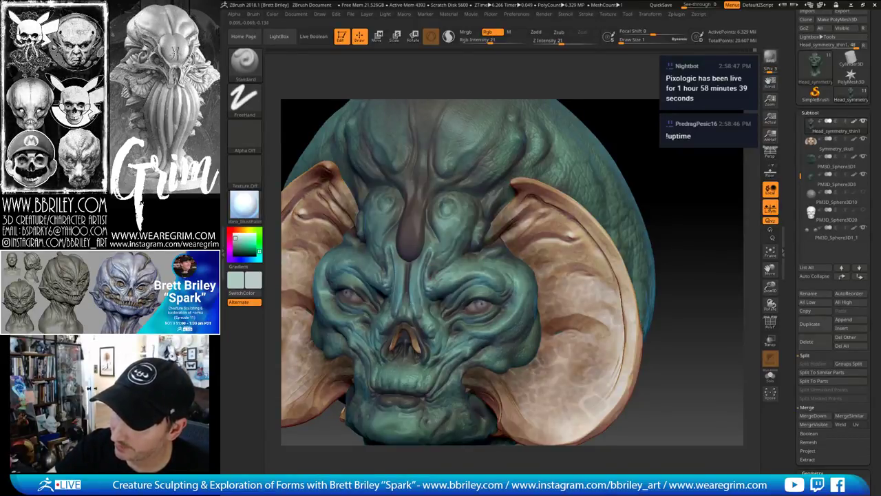
{"action": "left_click_drag", "start_coordinate": [599, 108], "coordinate": [594, 154], "text": "alt"}
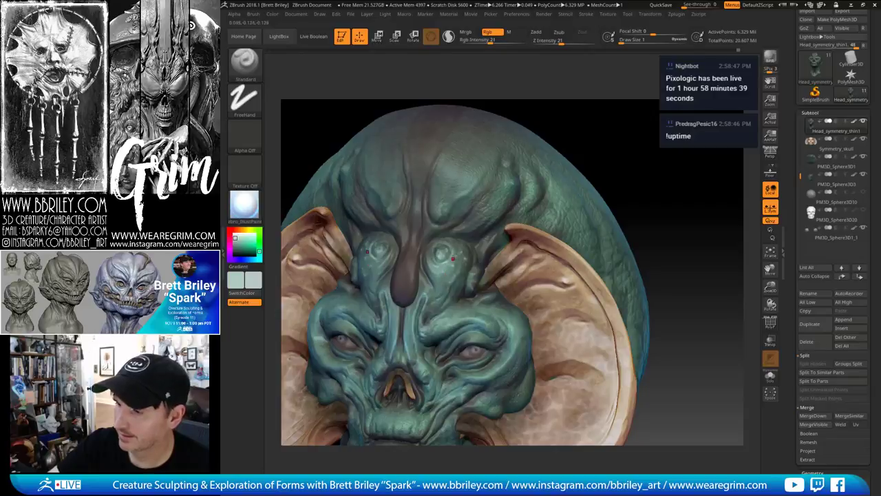
Paint small pale teal highlights and specks on the round forehead bumps and around the nose, undoing a stray stroke
{"action": "left_click_drag", "start_coordinate": [640, 170], "coordinate": [630, 149]}
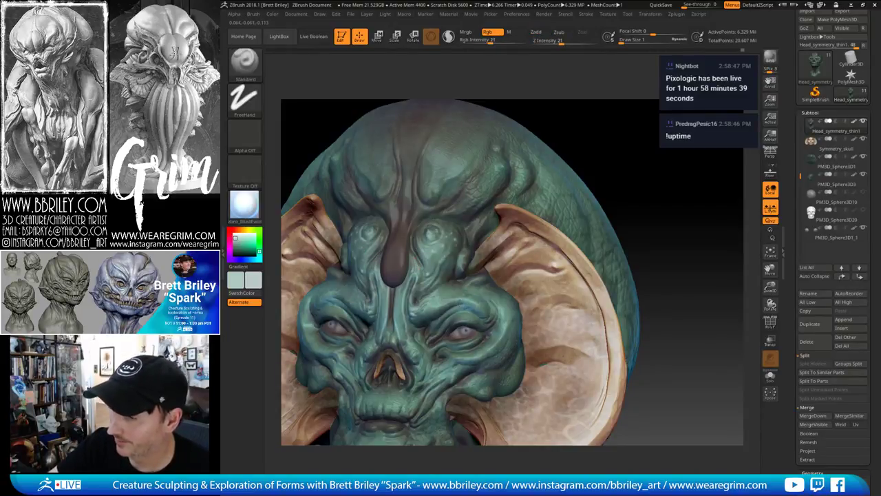
{"action": "key", "text": "ctrl+z"}
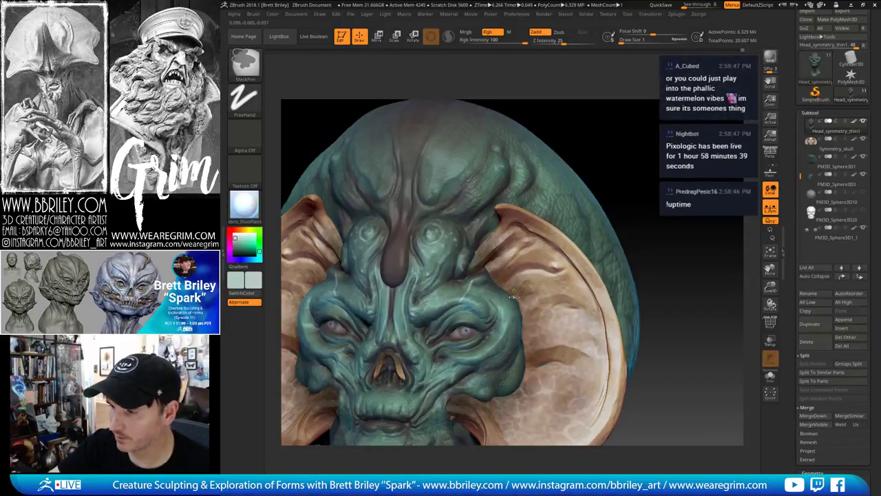
{"action": "right_click_drag", "start_coordinate": [579, 273], "coordinate": [591, 273]}
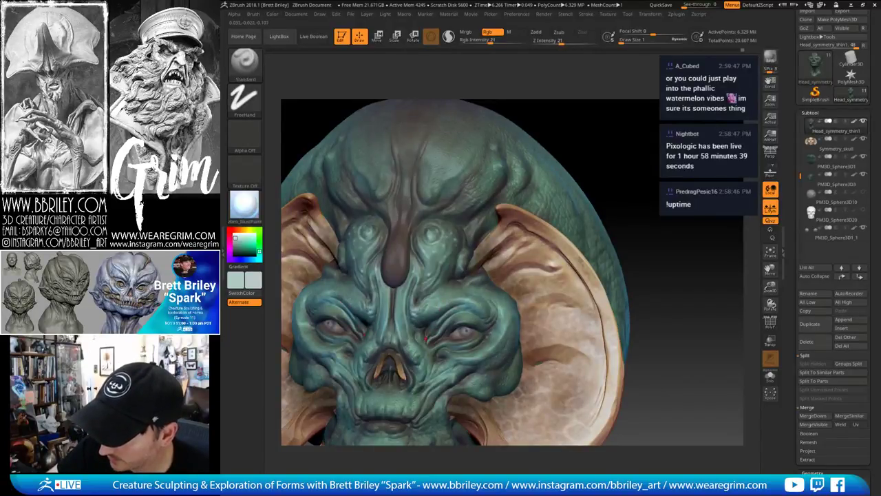
{"action": "mouse_move", "coordinate": [655, 162]}
{"action": "left_mouse_down"}
{"action": "mouse_move", "coordinate": [653, 138]}
{"action": "mouse_move", "coordinate": [647, 149]}
{"action": "mouse_move", "coordinate": [646, 141]}
{"action": "left_mouse_up"}
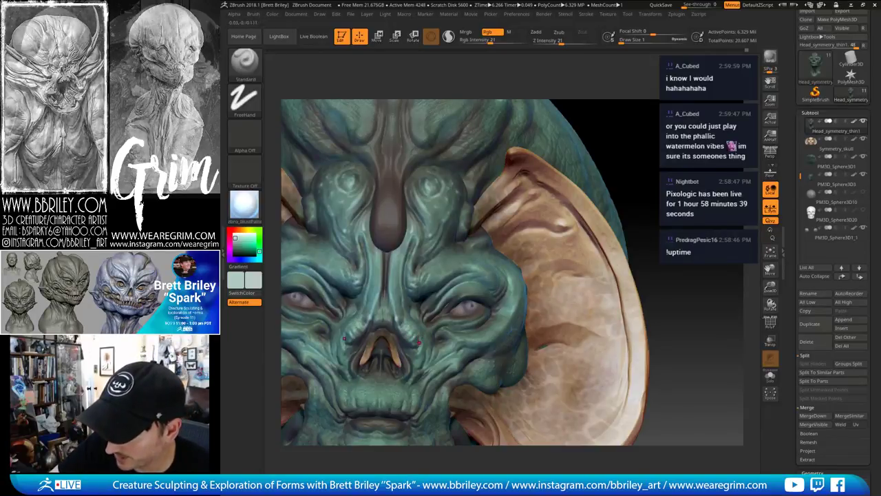
{"action": "left_click_drag", "start_coordinate": [573, 102], "coordinate": [597, 64], "text": "alt"}
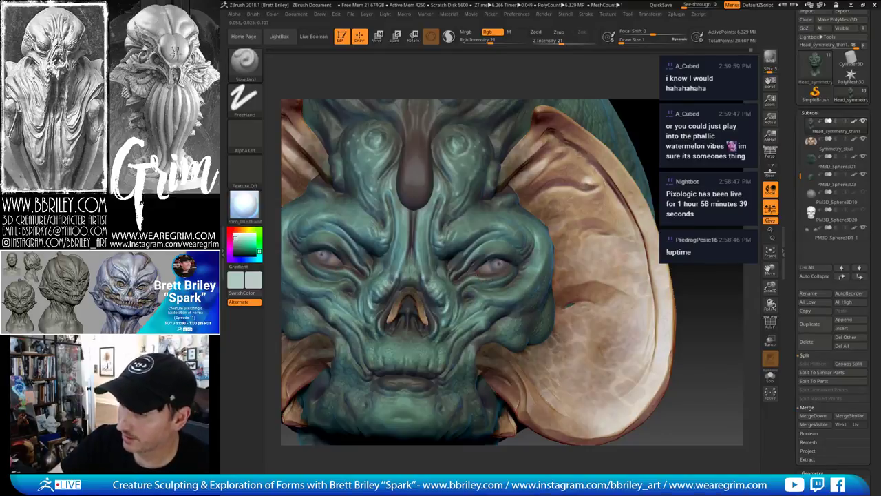
Paint fine pale teal highlights along the eyelids, brow wrinkles and cheek folds around both eyes
{"action": "right_click_drag", "start_coordinate": [508, 267], "coordinate": [533, 284], "text": "alt"}
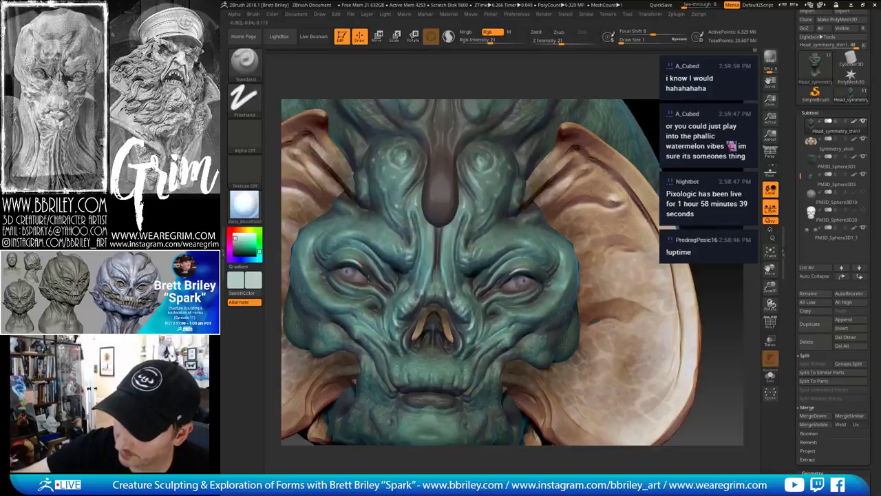
{"action": "right_click_drag", "start_coordinate": [366, 271], "coordinate": [393, 294], "text": "alt"}
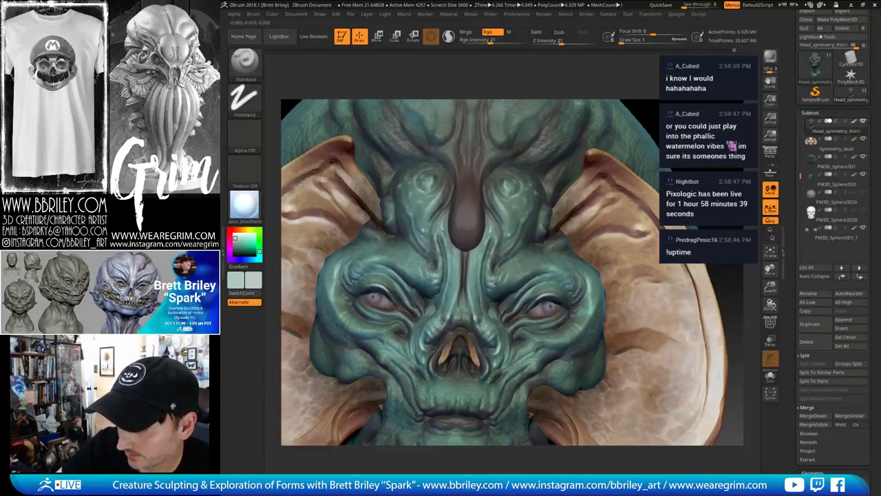
{"action": "right_click_drag", "start_coordinate": [573, 231], "coordinate": [544, 236]}
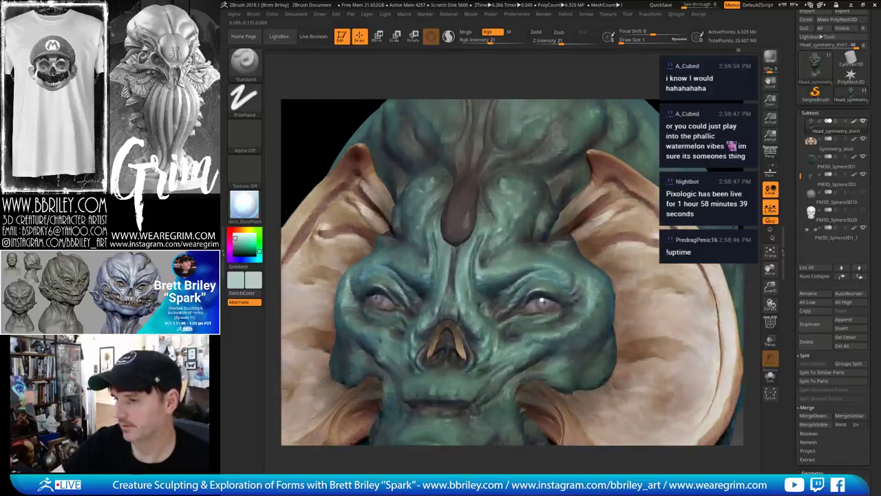
{"action": "right_click_drag", "start_coordinate": [542, 301], "coordinate": [348, 315]}
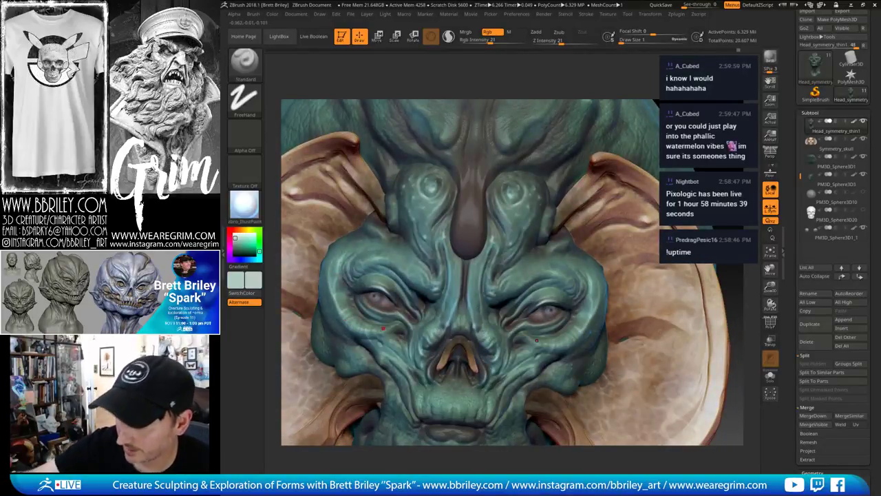
{"action": "mouse_move", "coordinate": [705, 186]}
{"action": "right_mouse_down"}
{"action": "mouse_move", "coordinate": [731, 170]}
{"action": "mouse_move", "coordinate": [716, 196]}
{"action": "mouse_move", "coordinate": [712, 148]}
{"action": "right_mouse_up"}
{"action": "right_click_drag", "start_coordinate": [688, 275], "coordinate": [681, 296]}
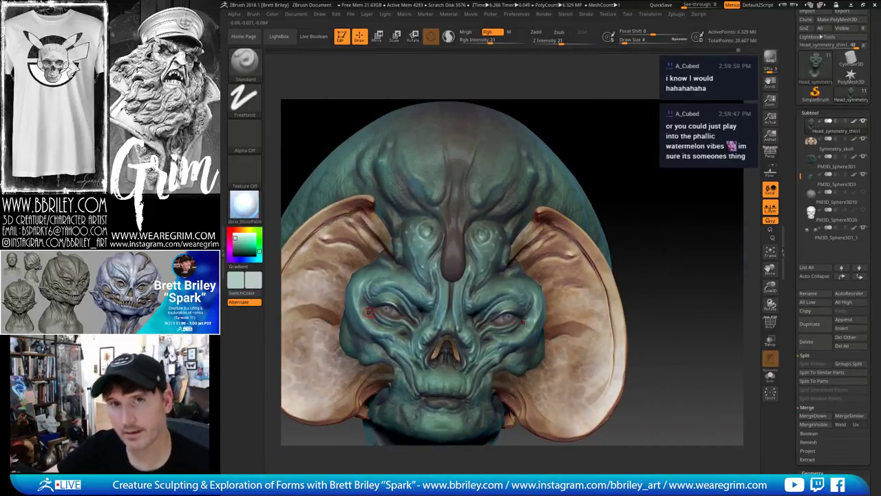
Set the draw size to 6 and paint broader pale teal highlights over the brows and outer eye lobes
{"action": "key", "text": "s"}
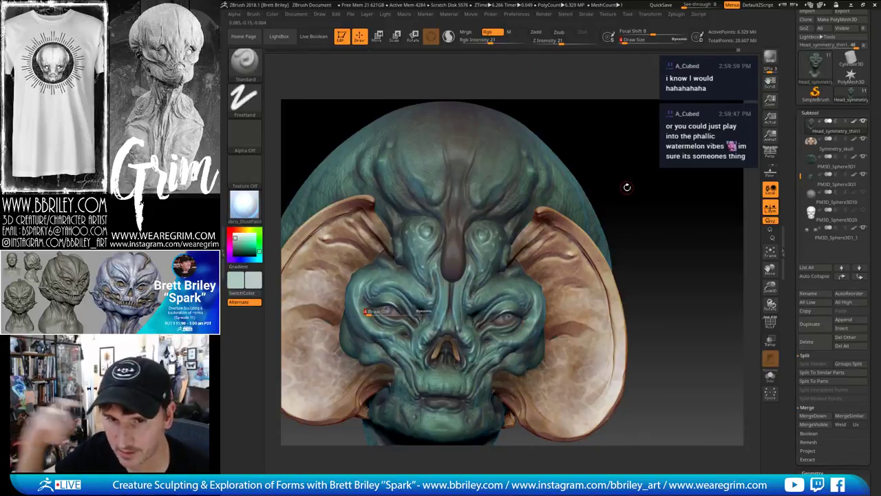
{"action": "left_click_drag", "start_coordinate": [626, 187], "coordinate": [596, 189]}
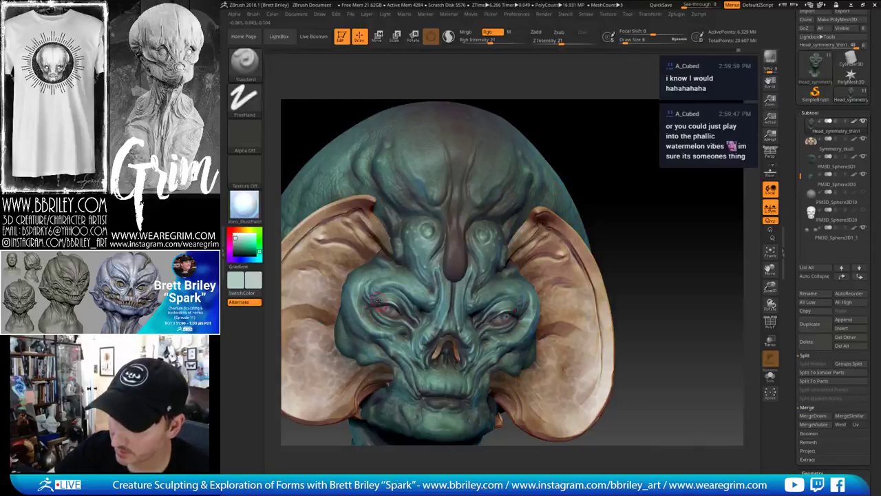
{"action": "mouse_move", "coordinate": [600, 154]}
{"action": "left_mouse_down"}
{"action": "mouse_move", "coordinate": [623, 149]}
{"action": "mouse_move", "coordinate": [658, 169]}
{"action": "left_mouse_up"}
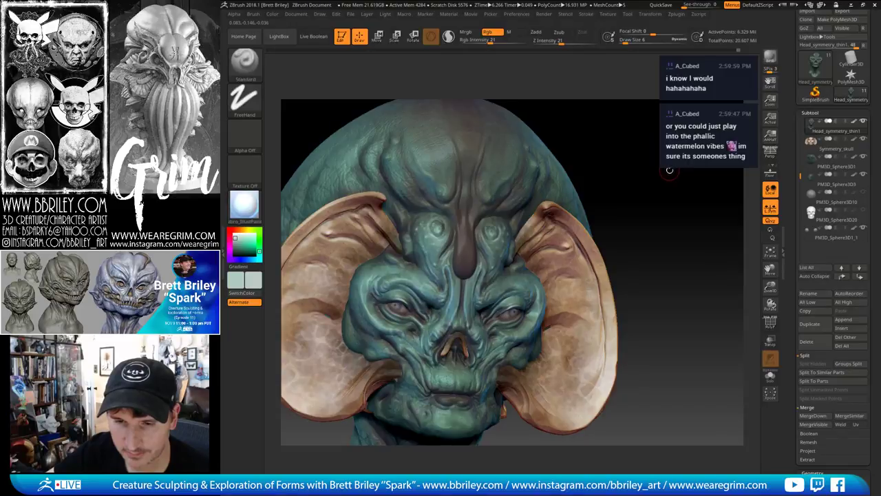
{"action": "left_click_drag", "start_coordinate": [666, 173], "coordinate": [413, 290]}
Set the draw size to 2 and refine the pale highlights on the brows, cheeks and forehead bumps from several angles
{"action": "key", "text": "s"}
{"action": "left_click_drag", "start_coordinate": [359, 314], "coordinate": [355, 315]}
{"action": "left_click_drag", "start_coordinate": [600, 122], "coordinate": [566, 131]}
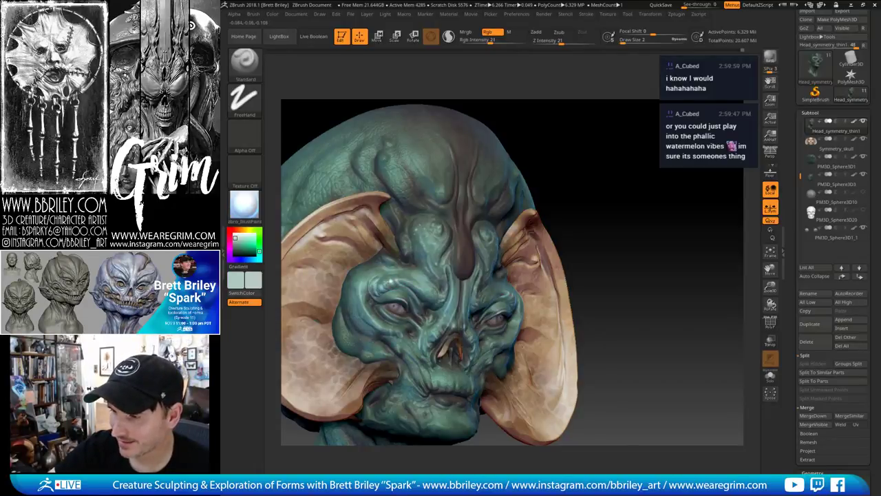
{"action": "left_click_drag", "start_coordinate": [596, 155], "coordinate": [558, 158]}
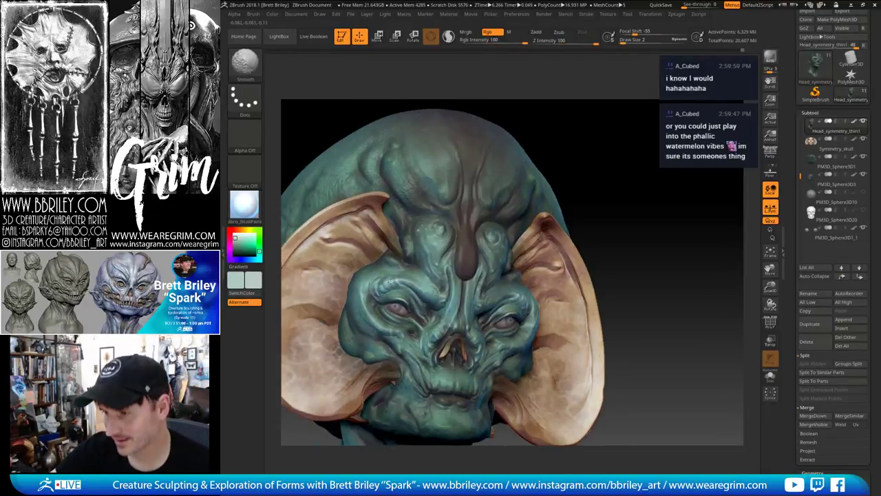
{"action": "left_click_drag", "start_coordinate": [654, 188], "coordinate": [654, 168], "text": "alt"}
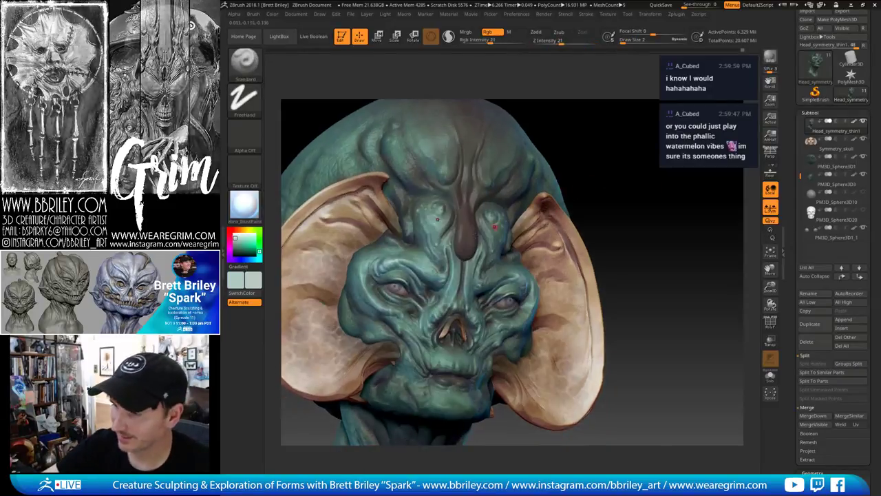
{"action": "left_click_drag", "start_coordinate": [648, 207], "coordinate": [627, 170]}
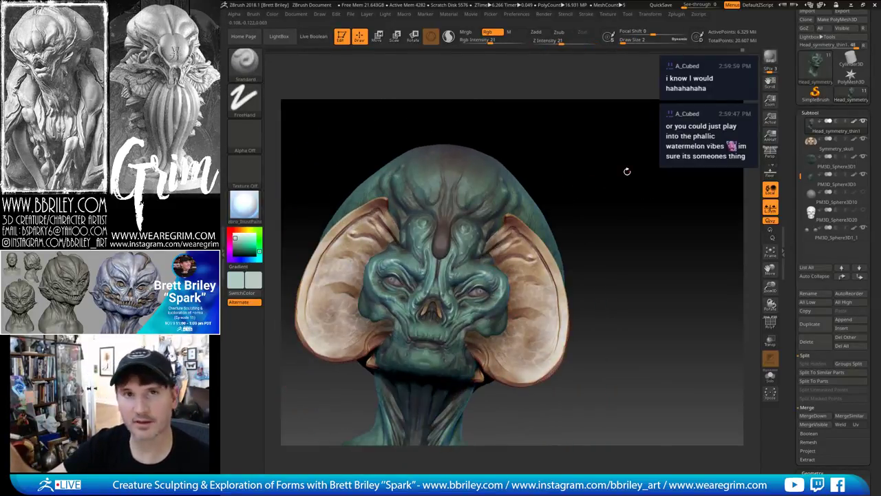
{"action": "mouse_move", "coordinate": [627, 171]}
{"action": "left_mouse_down"}
{"action": "mouse_move", "coordinate": [623, 209]}
{"action": "mouse_move", "coordinate": [622, 199]}
{"action": "left_mouse_up"}
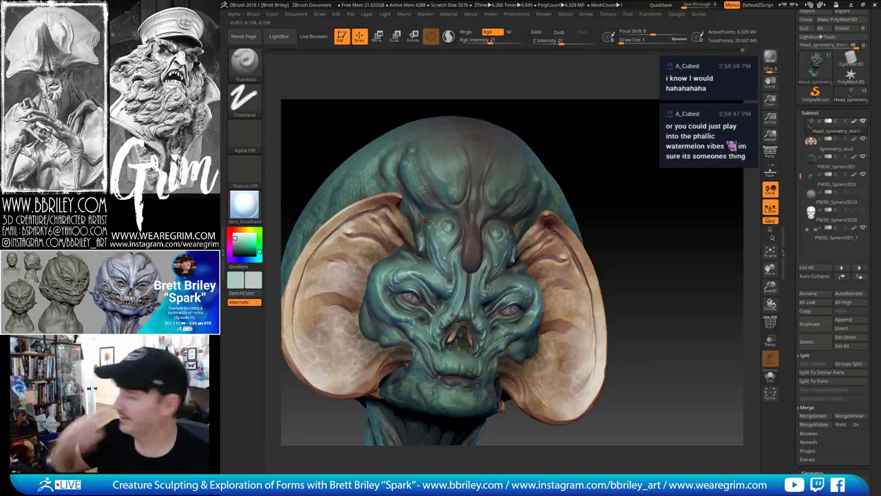
Paint fine pale teal highlights around the eyes, cheek folds and nose with draw size 1
{"action": "right_click_drag", "start_coordinate": [383, 260], "coordinate": [404, 246]}
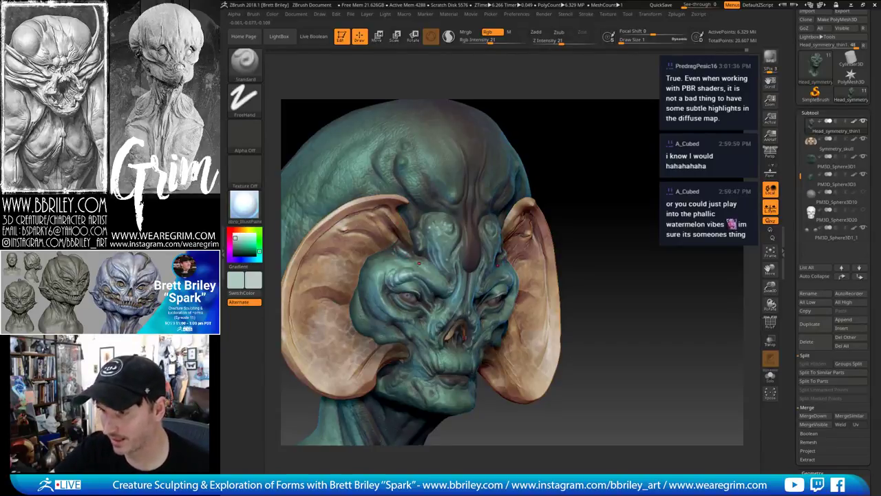
{"action": "left_click_drag", "start_coordinate": [579, 172], "coordinate": [598, 166]}
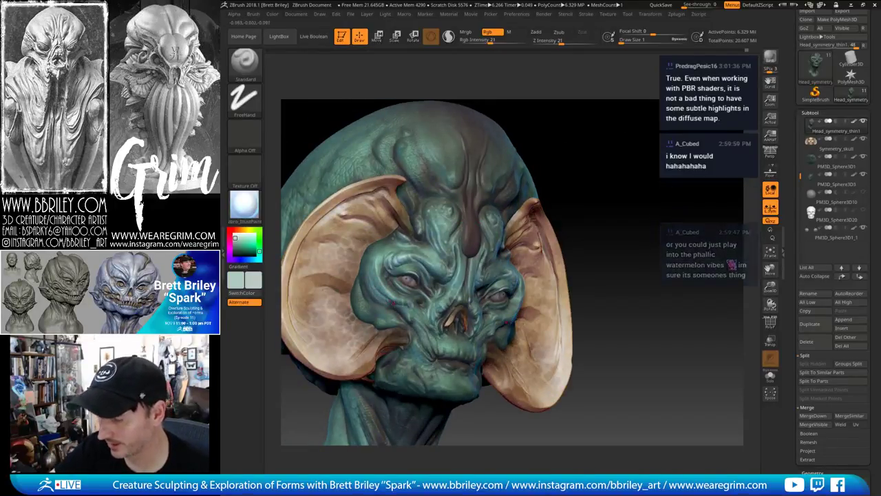
{"action": "left_click_drag", "start_coordinate": [583, 220], "coordinate": [570, 173]}
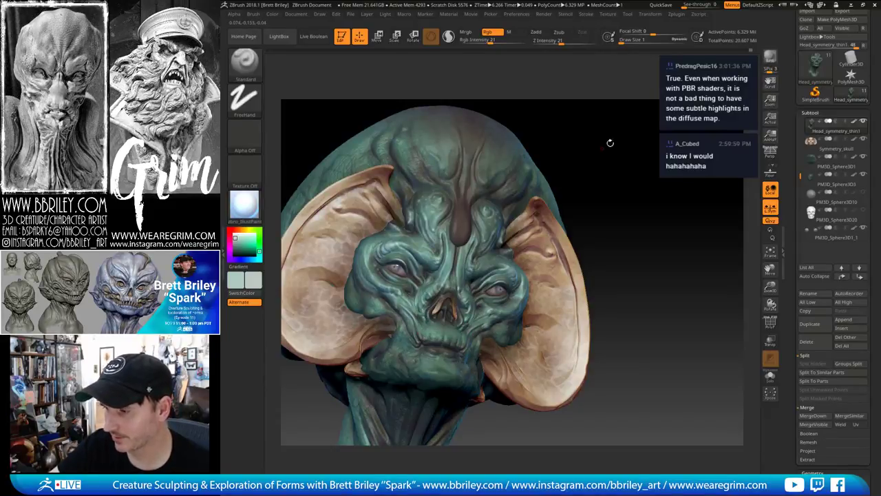
{"action": "left_click_drag", "start_coordinate": [610, 142], "coordinate": [590, 117]}
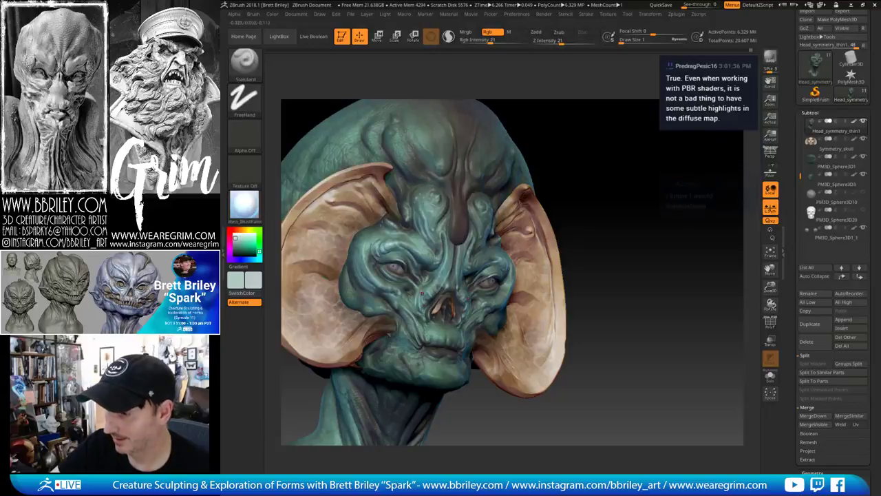
{"action": "left_click_drag", "start_coordinate": [667, 173], "coordinate": [692, 137]}
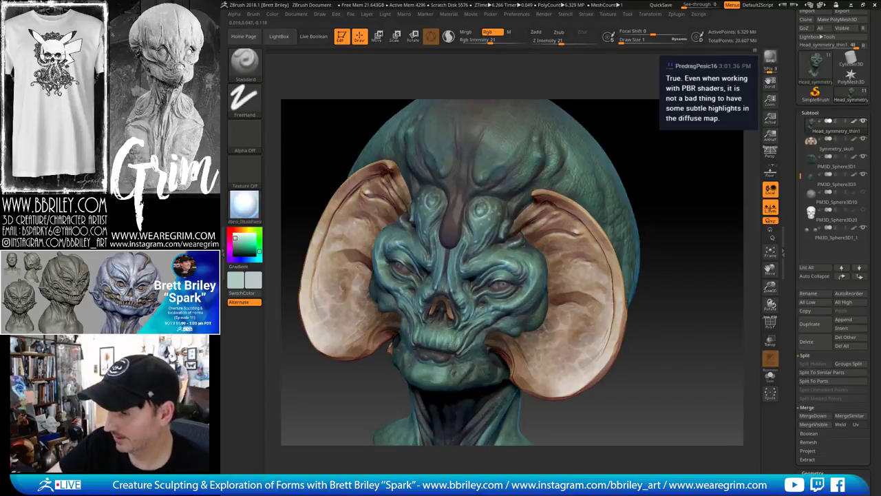
Enlarge the brush and paint pale teal highlights over the brows, eyelids and outer eye lobes, using draw sizes 3 and 2
{"action": "mouse_move", "coordinate": [669, 150]}
{"action": "left_mouse_down"}
{"action": "mouse_move", "coordinate": [638, 170]}
{"action": "mouse_move", "coordinate": [646, 153]}
{"action": "left_mouse_up"}
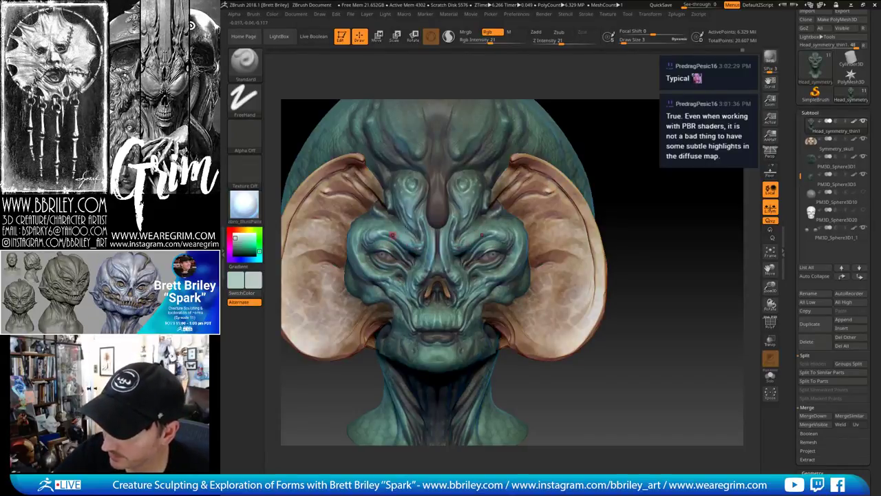
{"action": "mouse_move", "coordinate": [633, 146]}
{"action": "left_mouse_down"}
{"action": "mouse_move", "coordinate": [632, 122]}
{"action": "mouse_move", "coordinate": [571, 124]}
{"action": "mouse_move", "coordinate": [557, 138]}
{"action": "left_mouse_up"}
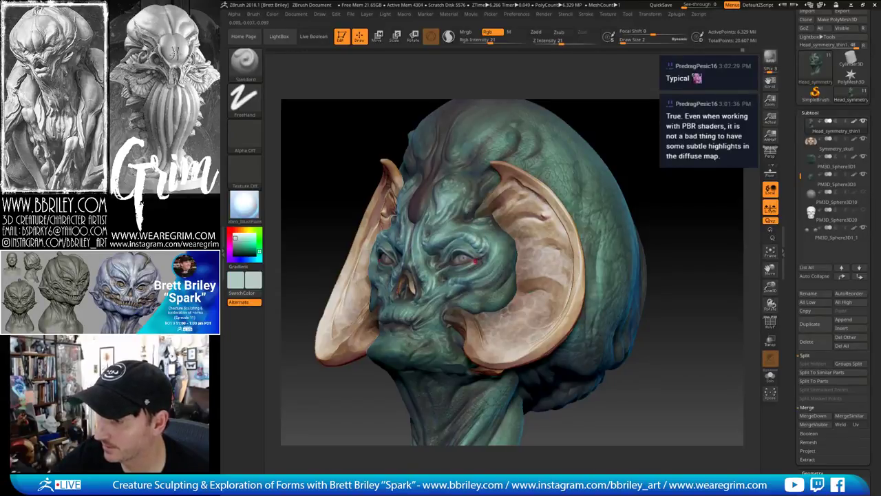
{"action": "left_click_drag", "start_coordinate": [586, 100], "coordinate": [654, 114]}
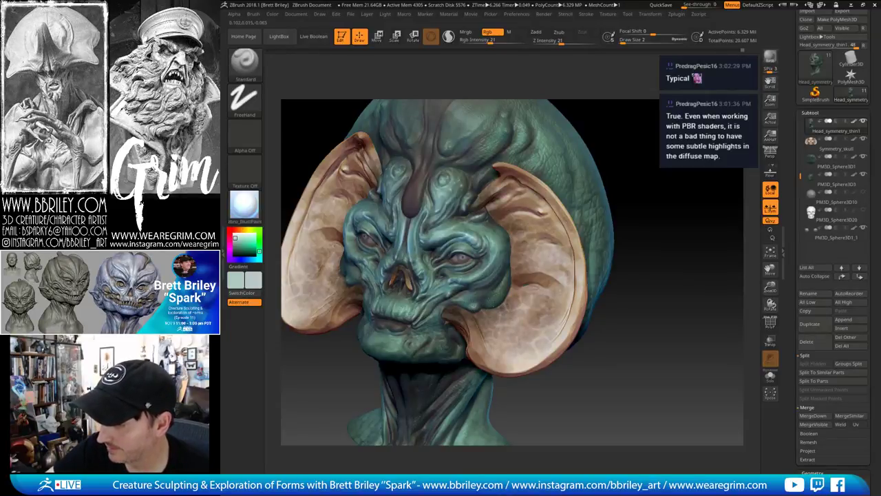
{"action": "left_click_drag", "start_coordinate": [658, 148], "coordinate": [612, 145]}
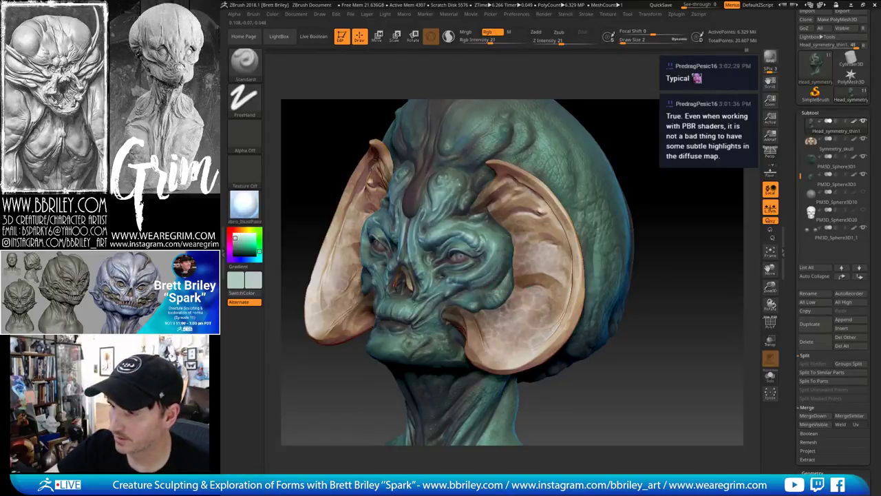
{"action": "left_click_drag", "start_coordinate": [641, 105], "coordinate": [625, 115]}
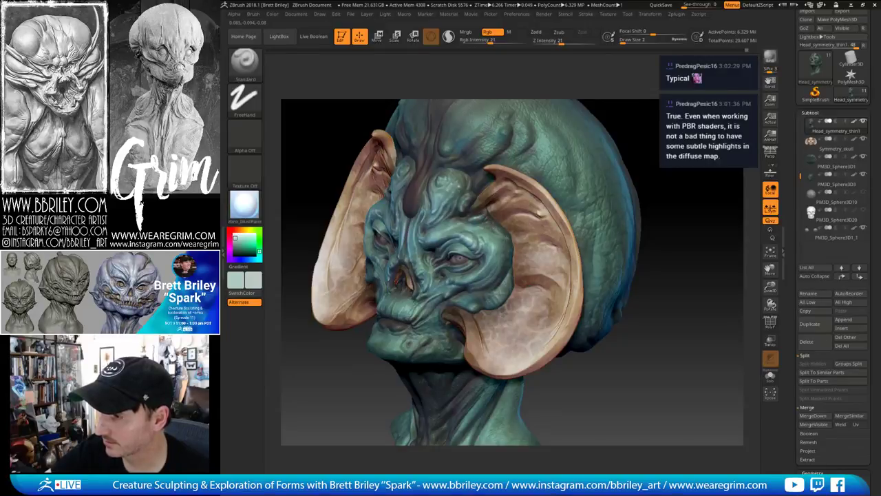
Set the draw size to 1 and refine the pale highlights on the eye lobe folds and round forehead bumps
{"action": "left_click_drag", "start_coordinate": [664, 234], "coordinate": [585, 236]}
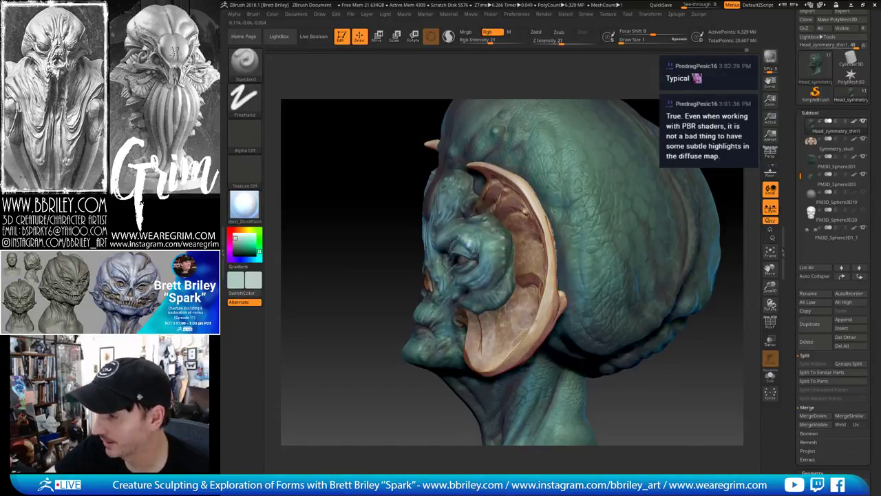
{"action": "right_click_drag", "start_coordinate": [496, 282], "coordinate": [502, 271]}
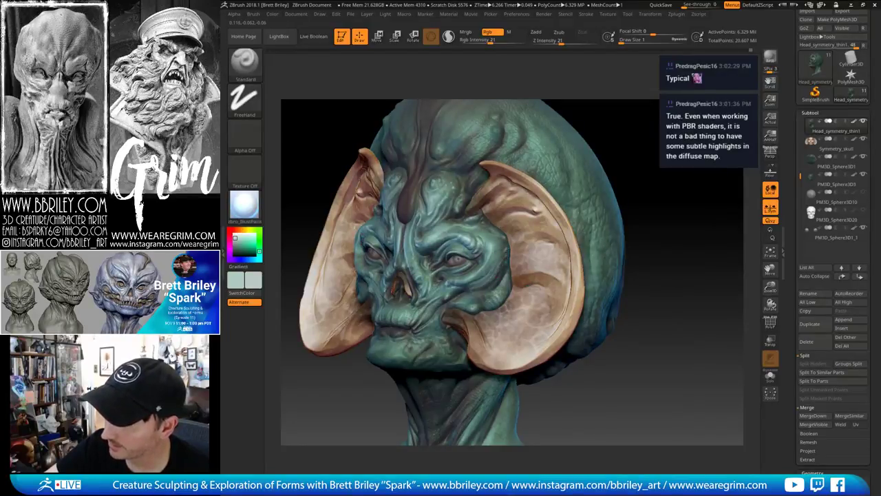
{"action": "left_click_drag", "start_coordinate": [665, 193], "coordinate": [592, 210]}
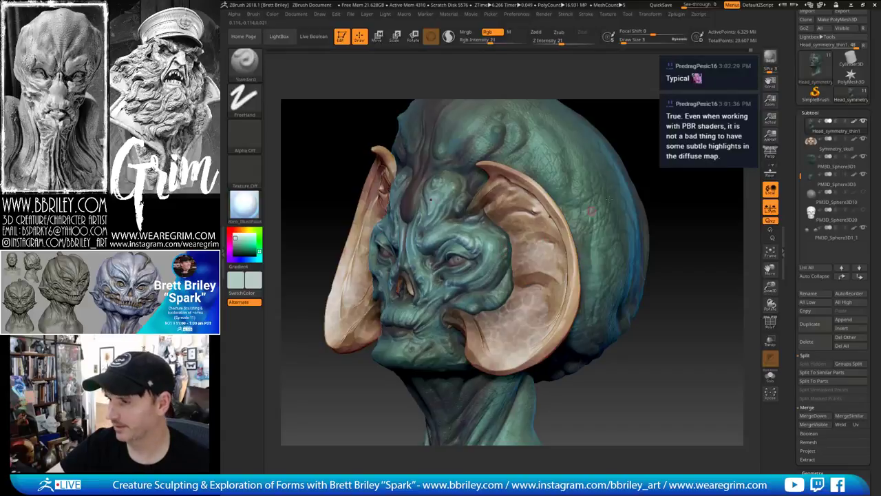
{"action": "mouse_move", "coordinate": [662, 196]}
{"action": "left_mouse_down"}
{"action": "mouse_move", "coordinate": [679, 172]}
{"action": "mouse_move", "coordinate": [670, 195]}
{"action": "left_mouse_up"}
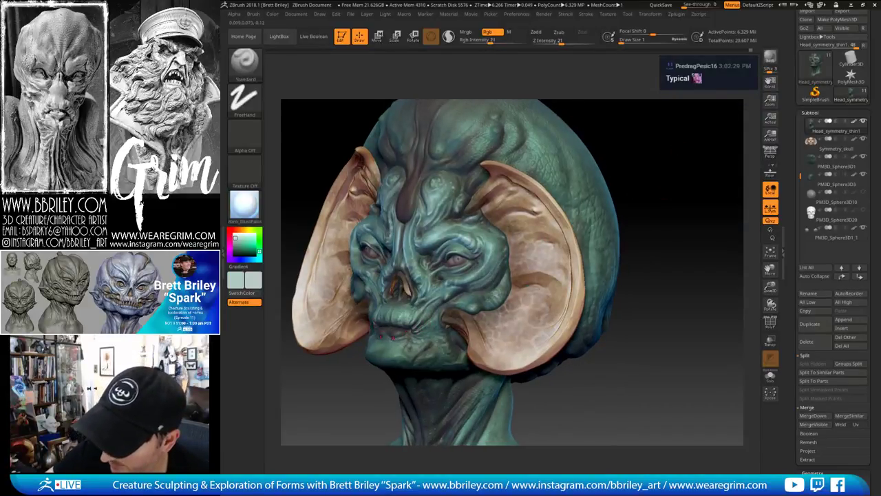
Paint fine pale teal highlights on the lips and the wrinkles above the mouth
{"action": "left_click_drag", "start_coordinate": [631, 138], "coordinate": [599, 141]}
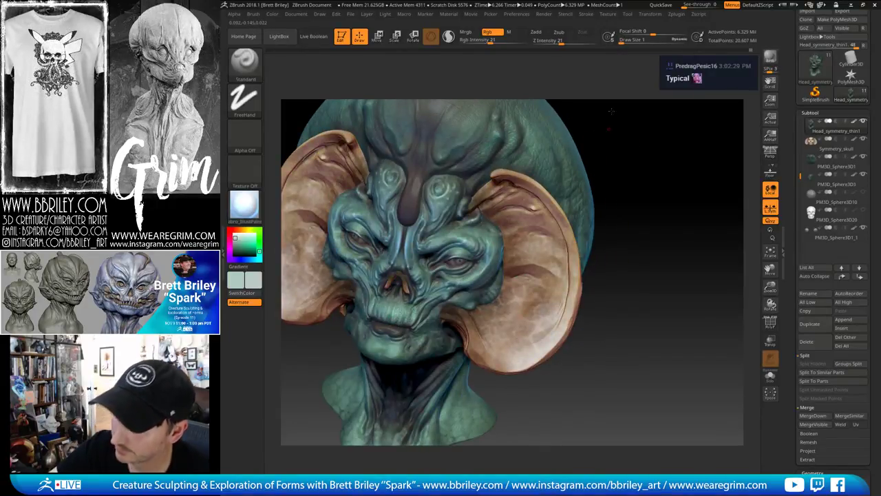
{"action": "left_click_drag", "start_coordinate": [610, 163], "coordinate": [617, 119]}
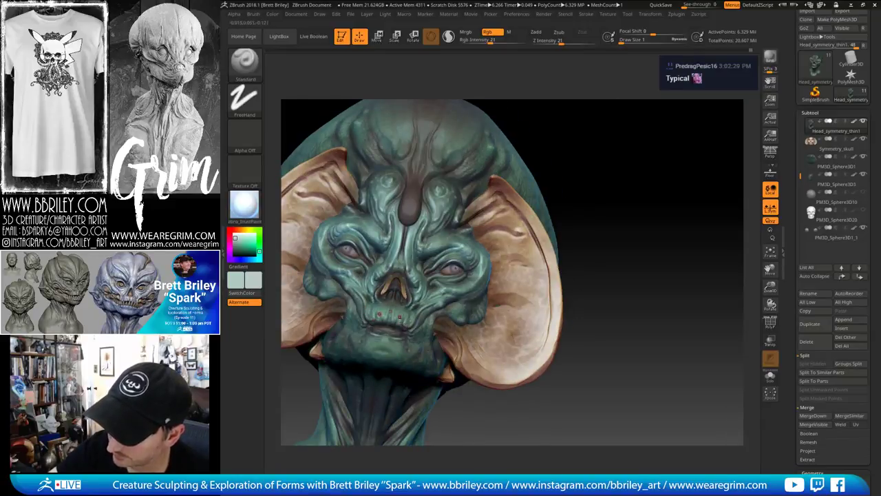
{"action": "left_click_drag", "start_coordinate": [589, 134], "coordinate": [409, 282]}
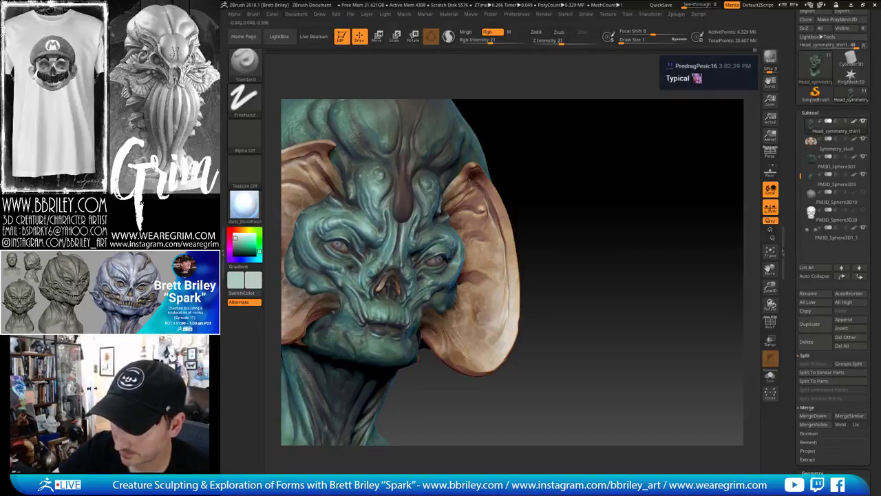
Paint pale teal highlights along the chin and jawline with draw sizes 2 and 3
{"action": "left_click_drag", "start_coordinate": [557, 203], "coordinate": [596, 227]}
{"action": "left_click_drag", "start_coordinate": [577, 170], "coordinate": [552, 197], "text": "shift"}
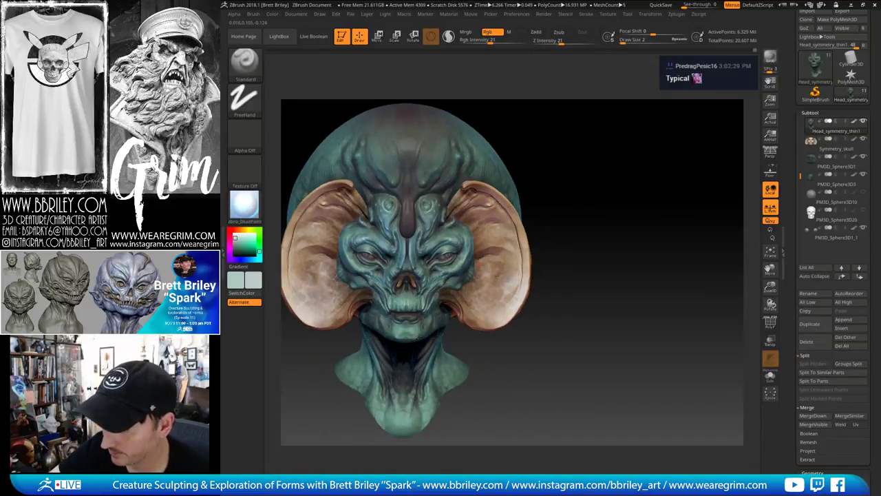
{"action": "left_click_drag", "start_coordinate": [561, 153], "coordinate": [548, 141]}
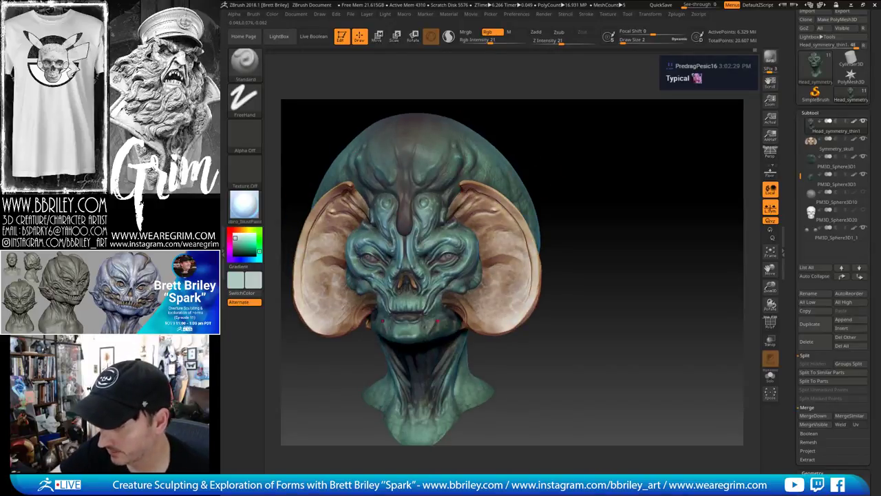
{"action": "left_click_drag", "start_coordinate": [569, 289], "coordinate": [504, 289]}
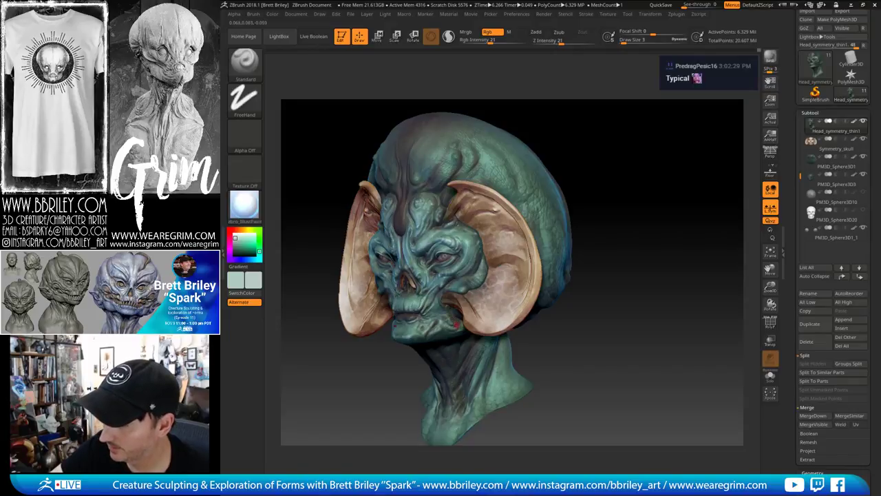
{"action": "mouse_move", "coordinate": [617, 160]}
{"action": "left_mouse_down"}
{"action": "mouse_move", "coordinate": [598, 169]}
{"action": "mouse_move", "coordinate": [629, 223]}
{"action": "mouse_move", "coordinate": [615, 219]}
{"action": "mouse_move", "coordinate": [639, 179]}
{"action": "mouse_move", "coordinate": [632, 141]}
{"action": "left_mouse_up"}
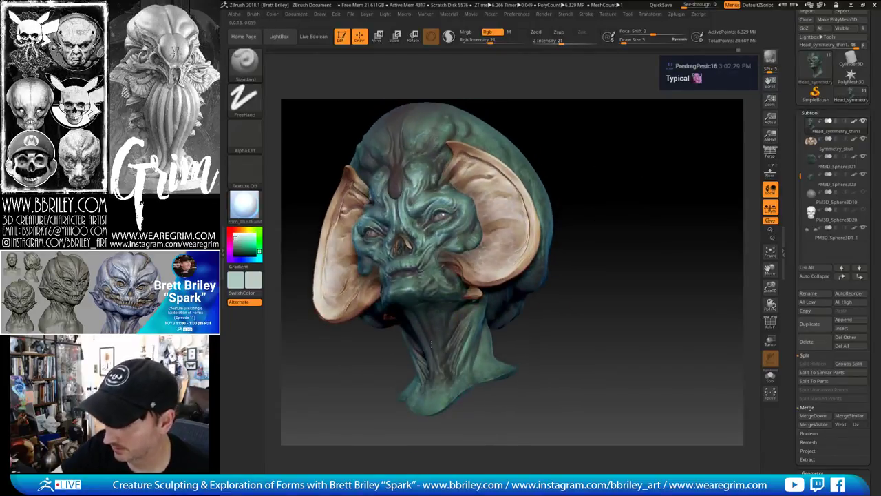
Paint pale teal highlights along the neck tendons, throat folds and collarbone area, reducing the draw size to 2
{"action": "left_click_drag", "start_coordinate": [302, 360], "coordinate": [373, 354]}
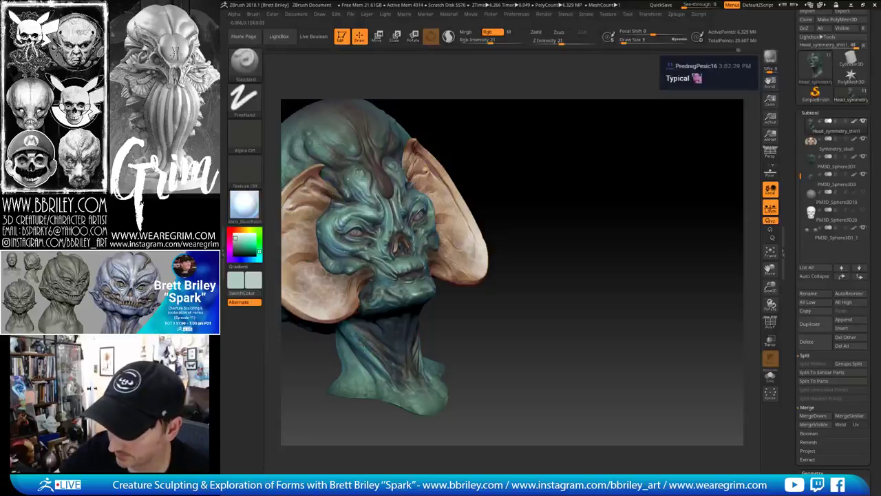
{"action": "left_click_drag", "start_coordinate": [514, 239], "coordinate": [380, 382]}
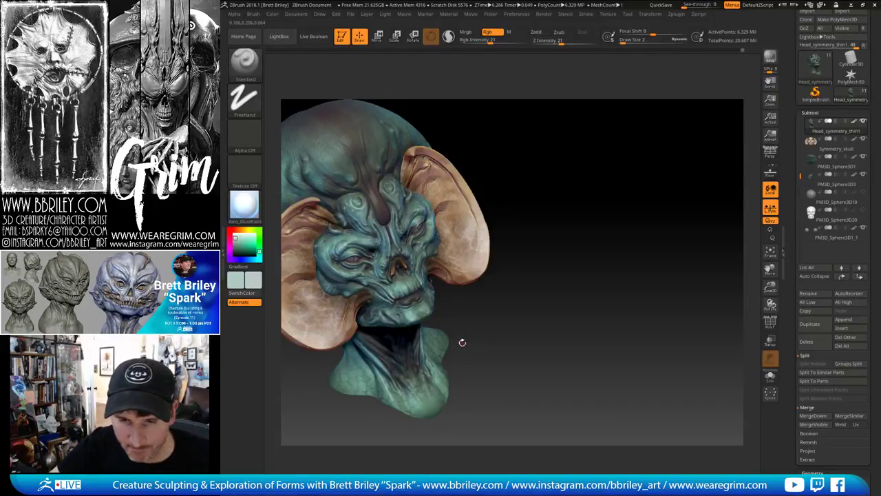
{"action": "mouse_move", "coordinate": [554, 235]}
{"action": "left_mouse_down"}
{"action": "mouse_move", "coordinate": [565, 226]}
{"action": "mouse_move", "coordinate": [552, 237]}
{"action": "left_mouse_up"}
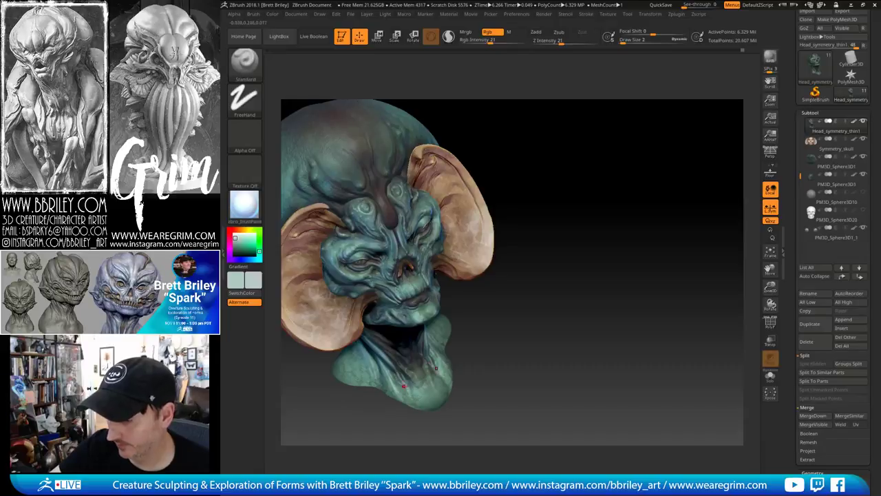
{"action": "left_click_drag", "start_coordinate": [526, 348], "coordinate": [423, 372]}
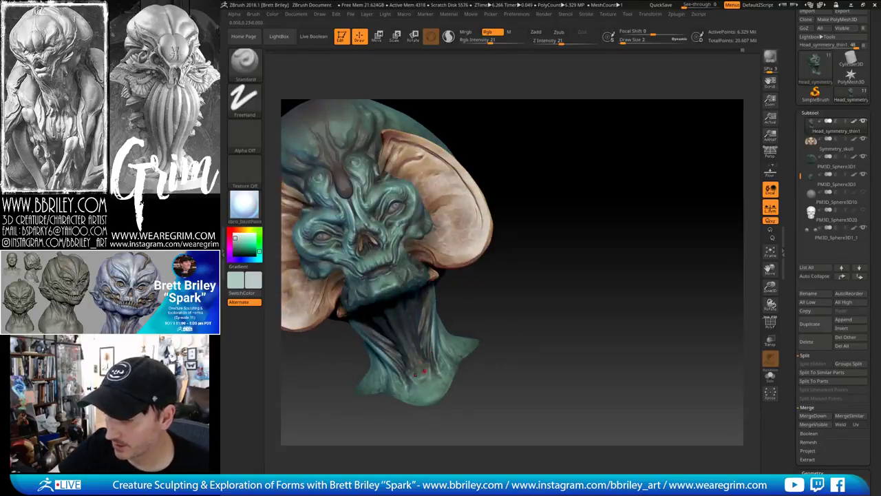
{"action": "mouse_move", "coordinate": [534, 308]}
{"action": "left_mouse_down"}
{"action": "mouse_move", "coordinate": [417, 356]}
{"action": "mouse_move", "coordinate": [419, 365]}
{"action": "mouse_move", "coordinate": [397, 351]}
{"action": "left_mouse_up"}
{"action": "left_click_drag", "start_coordinate": [485, 317], "coordinate": [435, 311]}
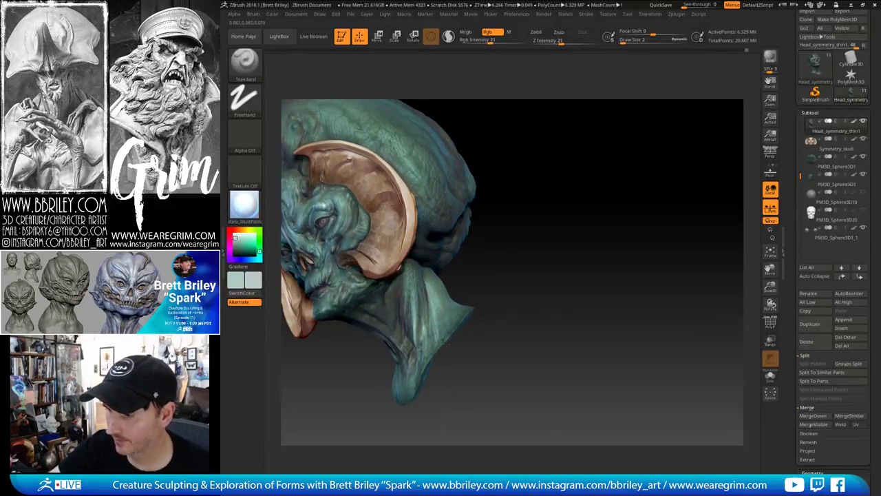
{"action": "left_click_drag", "start_coordinate": [466, 282], "coordinate": [446, 311]}
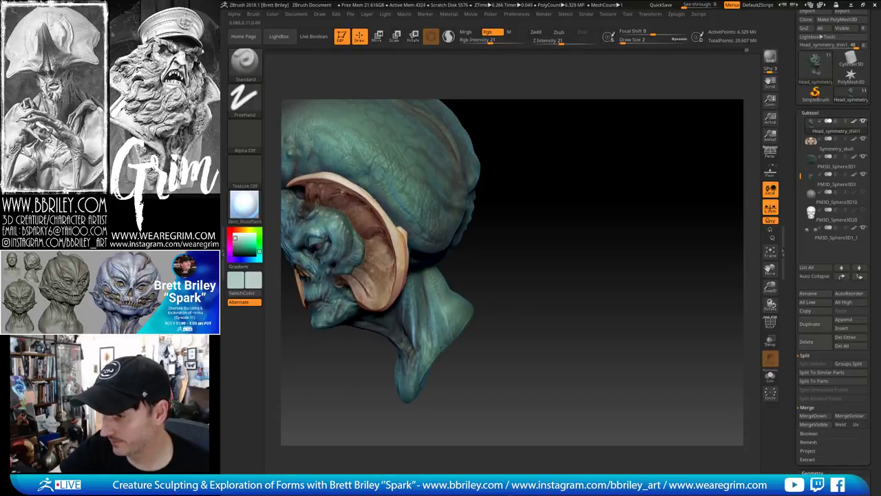
Adjust the draw size and touch up the pale highlights on the lower neck and shoulders
{"action": "left_click_drag", "start_coordinate": [468, 277], "coordinate": [498, 359]}
{"action": "mouse_move", "coordinate": [575, 292]}
{"action": "left_mouse_down"}
{"action": "mouse_move", "coordinate": [584, 257]}
{"action": "mouse_move", "coordinate": [537, 277]}
{"action": "left_mouse_up"}
{"action": "key", "text": "s"}
{"action": "left_click", "coordinate": [345, 369]}
{"action": "key", "text": "shift"}
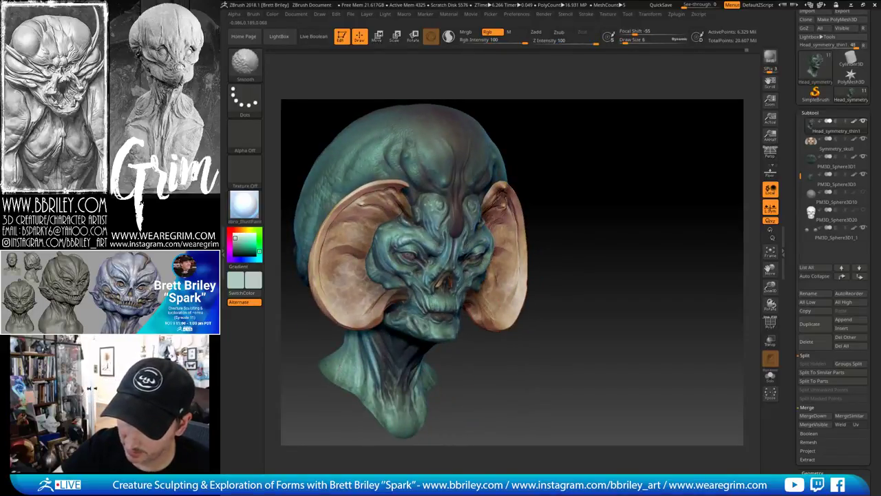
{"action": "left_click_drag", "start_coordinate": [544, 344], "coordinate": [506, 303], "text": "alt"}
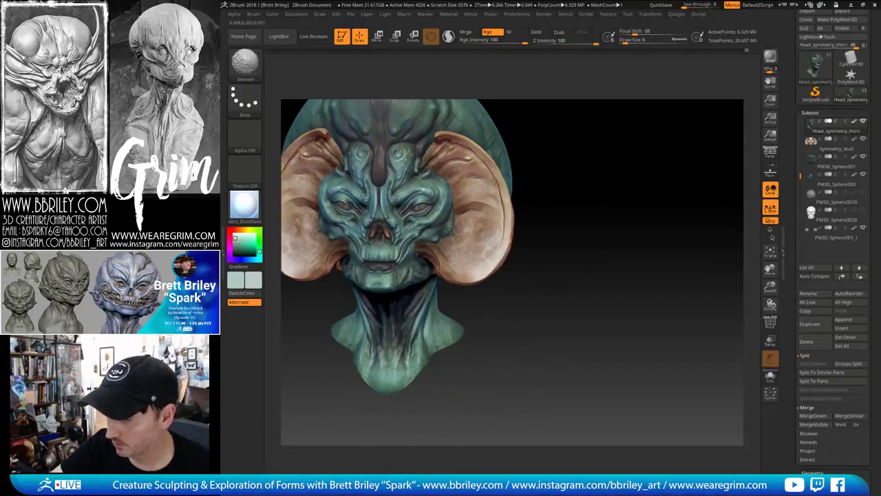
{"action": "mouse_move", "coordinate": [561, 285]}
{"action": "left_mouse_down", "text": "alt"}
{"action": "mouse_move", "coordinate": [596, 304]}
{"action": "mouse_move", "coordinate": [565, 292]}
{"action": "left_mouse_up", "text": "alt"}
Select the cranium subtool and paint fine pale teal highlights on its front ridges and bumps with draw size 1
{"action": "left_click_drag", "start_coordinate": [602, 159], "coordinate": [610, 241], "text": "alt"}
{"action": "left_click", "coordinate": [456, 205], "text": "alt"}
{"action": "mouse_move", "coordinate": [450, 153]}
{"action": "left_mouse_down", "text": "alt"}
{"action": "mouse_move", "coordinate": [459, 185]}
{"action": "mouse_move", "coordinate": [475, 185]}
{"action": "left_mouse_up", "text": "alt"}
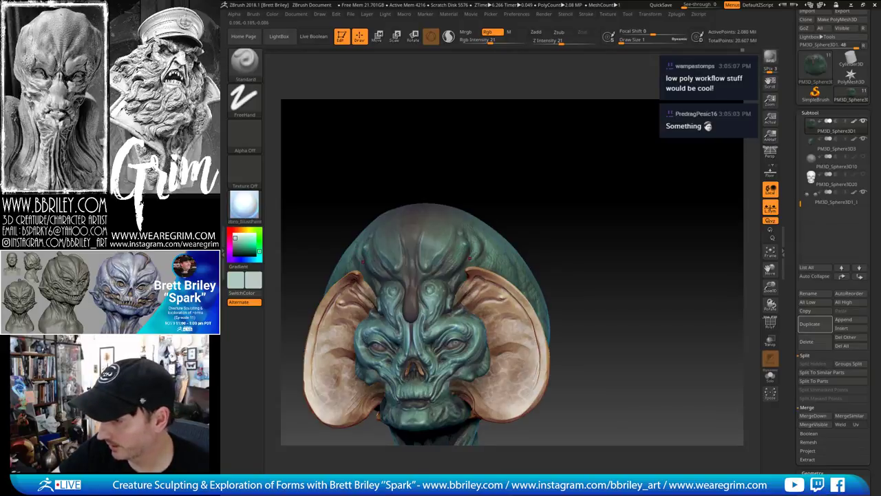
{"action": "left_click_drag", "start_coordinate": [490, 196], "coordinate": [543, 217]}
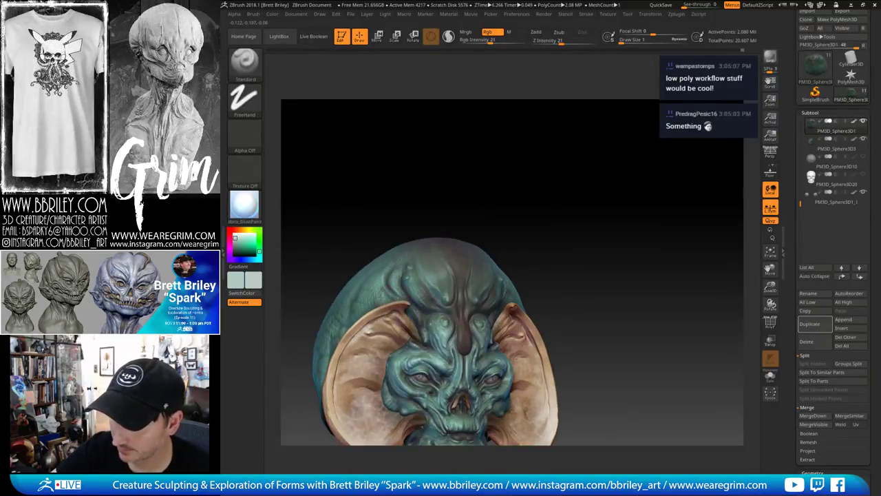
{"action": "mouse_move", "coordinate": [553, 224]}
{"action": "left_mouse_down"}
{"action": "mouse_move", "coordinate": [536, 266]}
{"action": "mouse_move", "coordinate": [506, 287]}
{"action": "left_mouse_up"}
{"action": "left_click_drag", "start_coordinate": [601, 214], "coordinate": [559, 171], "text": "alt"}
Paint fine pale teal highlights on the wrinkled skin along the side and rear lobes of the cranium
{"action": "left_click_drag", "start_coordinate": [570, 202], "coordinate": [450, 226]}
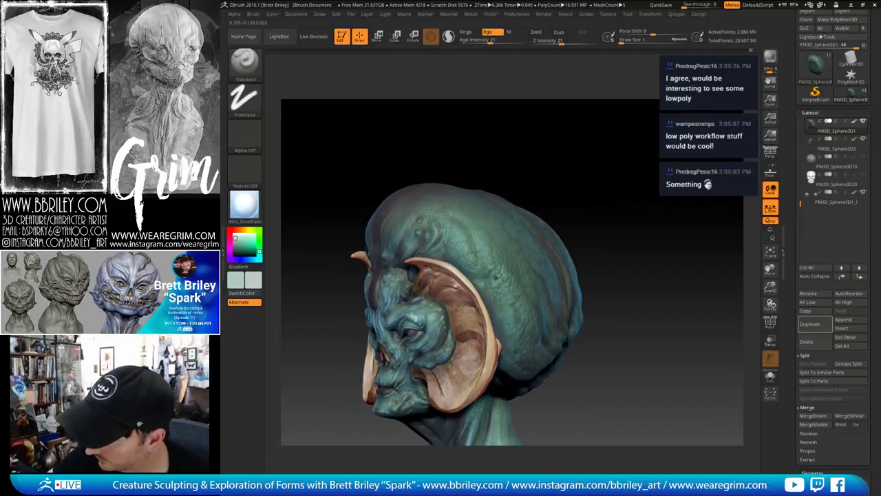
{"action": "mouse_move", "coordinate": [603, 215]}
{"action": "left_mouse_down"}
{"action": "mouse_move", "coordinate": [570, 224]}
{"action": "mouse_move", "coordinate": [495, 289]}
{"action": "left_mouse_up"}
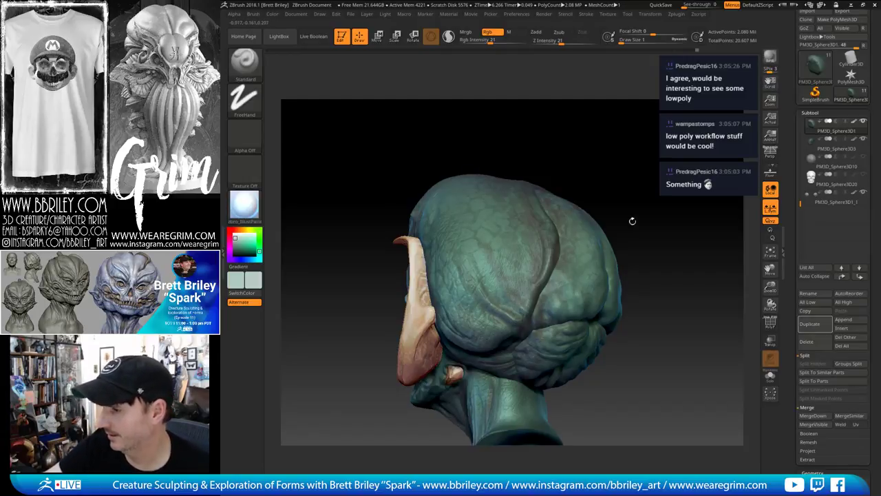
{"action": "left_click_drag", "start_coordinate": [631, 220], "coordinate": [521, 262]}
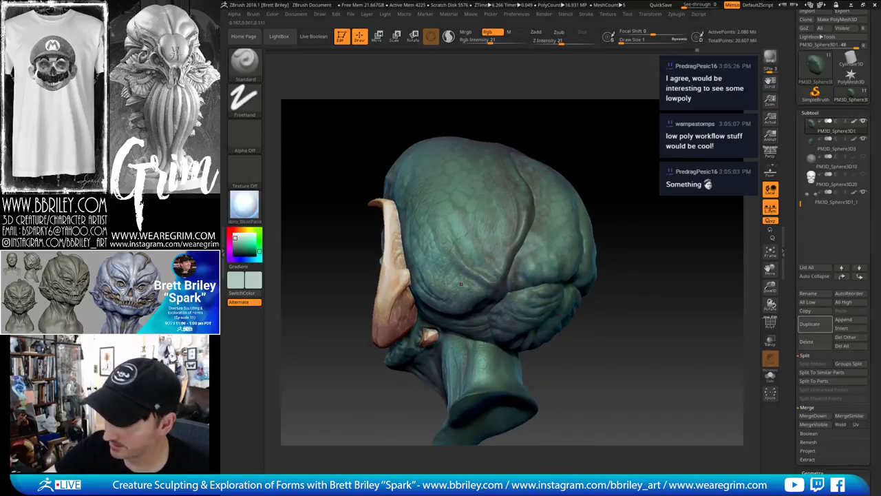
{"action": "left_click_drag", "start_coordinate": [543, 110], "coordinate": [451, 234]}
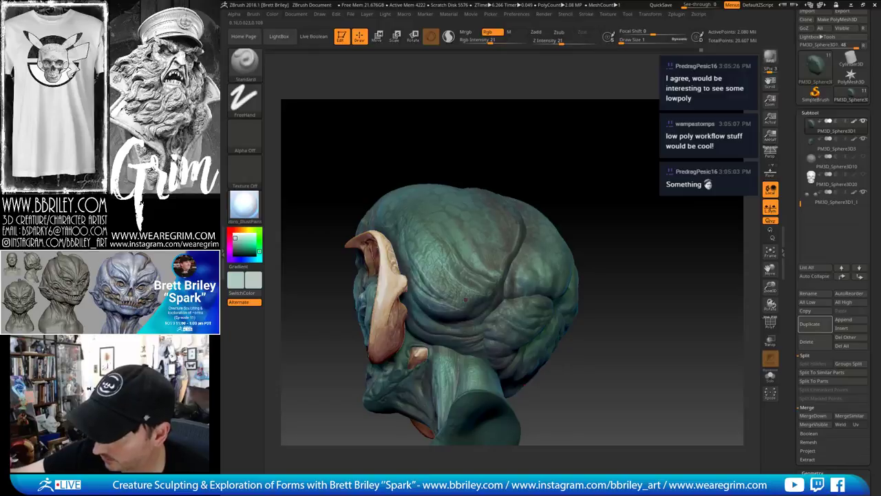
Paint fine pale teal highlights on the folds along the side of the cranium
{"action": "left_click_drag", "start_coordinate": [417, 152], "coordinate": [451, 225]}
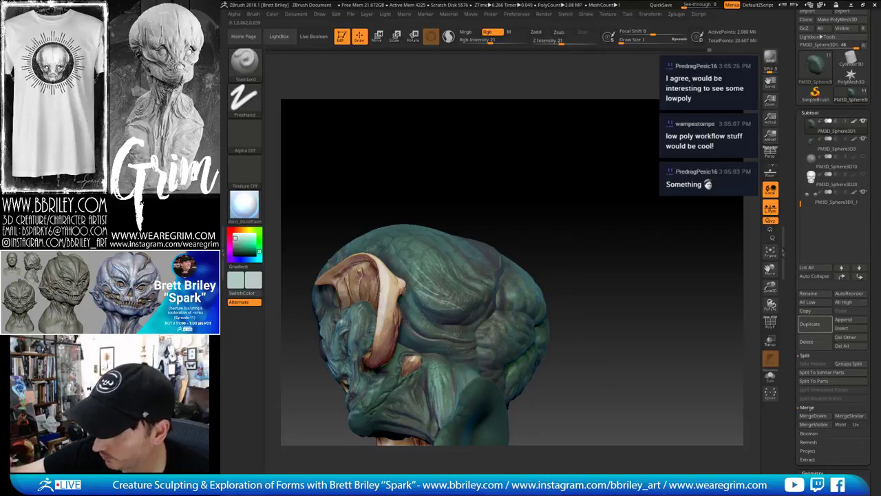
{"action": "mouse_move", "coordinate": [560, 205]}
{"action": "left_mouse_down"}
{"action": "mouse_move", "coordinate": [575, 232]}
{"action": "mouse_move", "coordinate": [550, 221]}
{"action": "mouse_move", "coordinate": [477, 284]}
{"action": "left_mouse_up"}
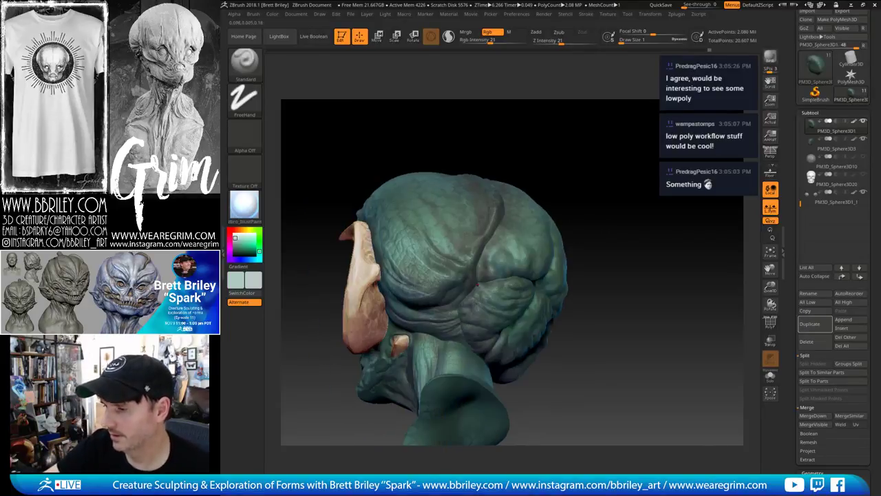
{"action": "key", "text": "d"}
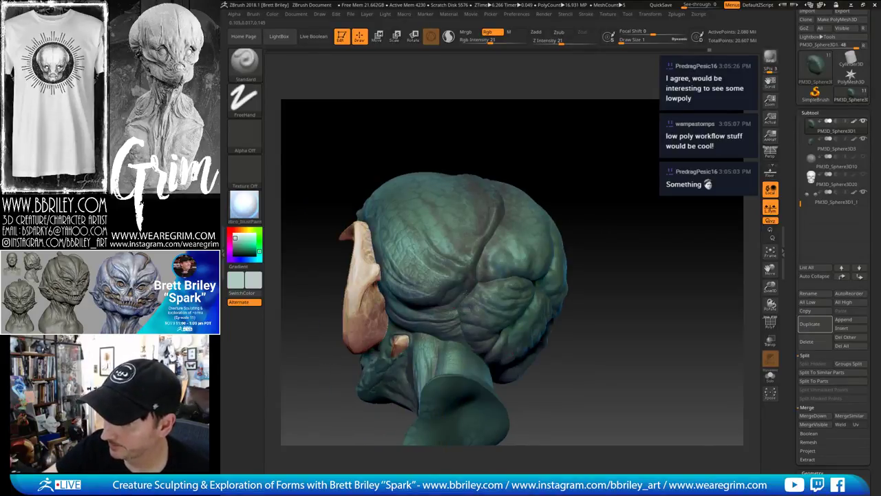
{"action": "key", "text": "shift+d"}
{"action": "mouse_move", "coordinate": [572, 145]}
{"action": "left_mouse_down"}
{"action": "mouse_move", "coordinate": [551, 150]}
{"action": "mouse_move", "coordinate": [533, 186]}
{"action": "mouse_move", "coordinate": [522, 180]}
{"action": "left_mouse_up"}
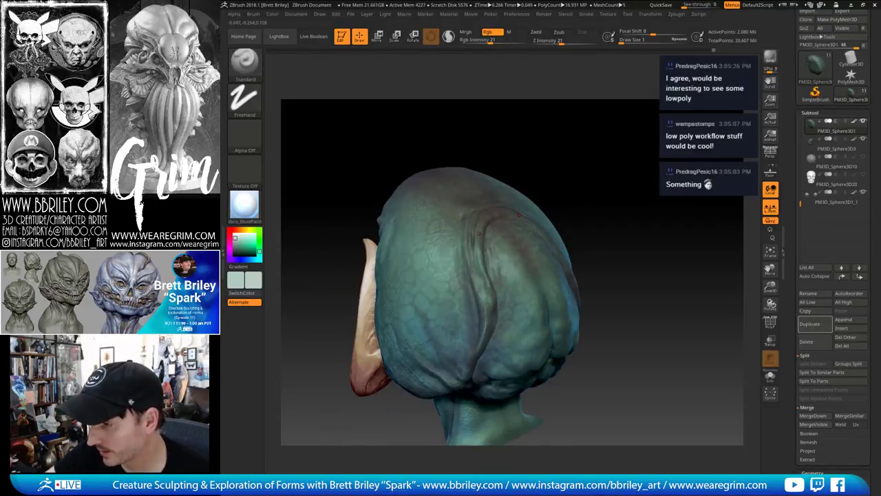
{"action": "key", "text": "shift+d"}
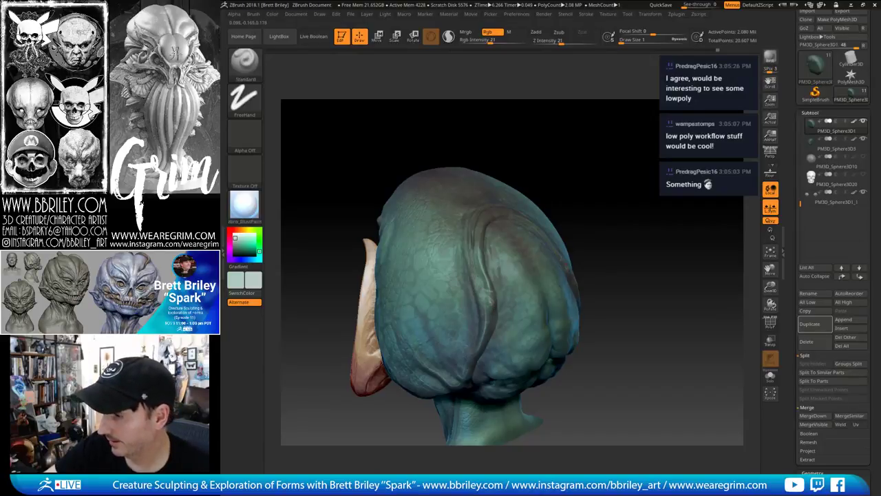
Paint pale teal highlights along the curved ridges and groove running down the back of the cranium
{"action": "mouse_move", "coordinate": [547, 120]}
{"action": "left_mouse_down", "text": "alt"}
{"action": "mouse_move", "coordinate": [543, 161]}
{"action": "mouse_move", "coordinate": [534, 169]}
{"action": "left_mouse_up", "text": "alt"}
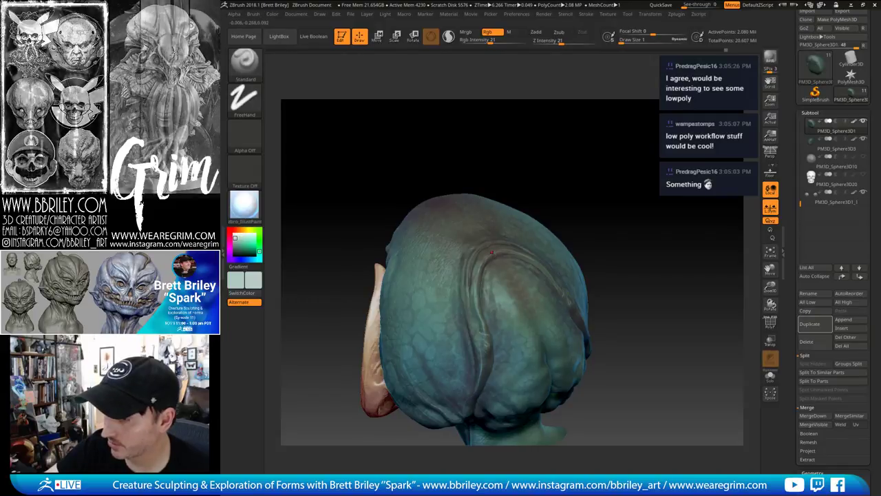
{"action": "left_click_drag", "start_coordinate": [544, 158], "coordinate": [488, 240]}
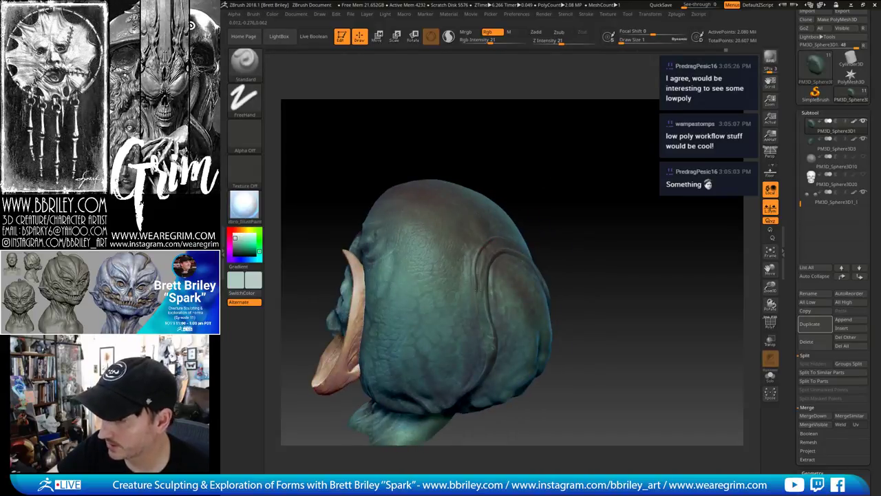
{"action": "right_click_drag", "start_coordinate": [470, 296], "coordinate": [473, 305]}
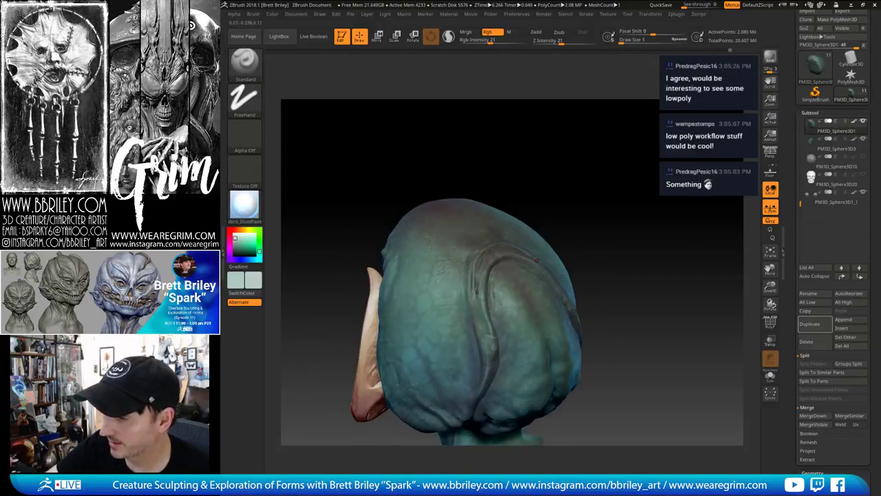
{"action": "left_click_drag", "start_coordinate": [573, 222], "coordinate": [563, 194], "text": "alt"}
{"action": "mouse_move", "coordinate": [563, 193]}
{"action": "left_mouse_down"}
{"action": "mouse_move", "coordinate": [572, 172]}
{"action": "mouse_move", "coordinate": [566, 177]}
{"action": "left_mouse_up"}
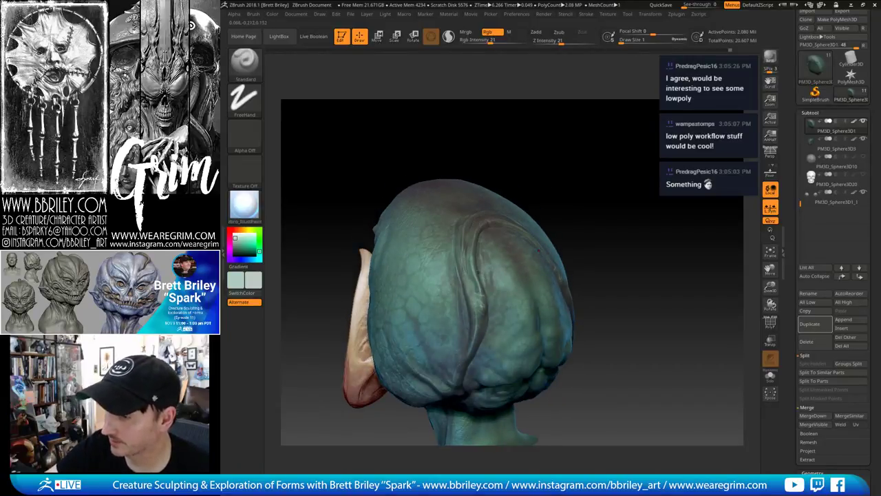
{"action": "mouse_move", "coordinate": [582, 289]}
{"action": "left_mouse_down", "text": "alt"}
{"action": "mouse_move", "coordinate": [577, 252]}
{"action": "mouse_move", "coordinate": [544, 256]}
{"action": "left_mouse_up", "text": "alt"}
Select the PM3D_Sphere3 subtool and paint fine pale teal highlights on the wrinkled lobes at the back of the head
{"action": "left_click", "coordinate": [488, 399], "text": "alt"}
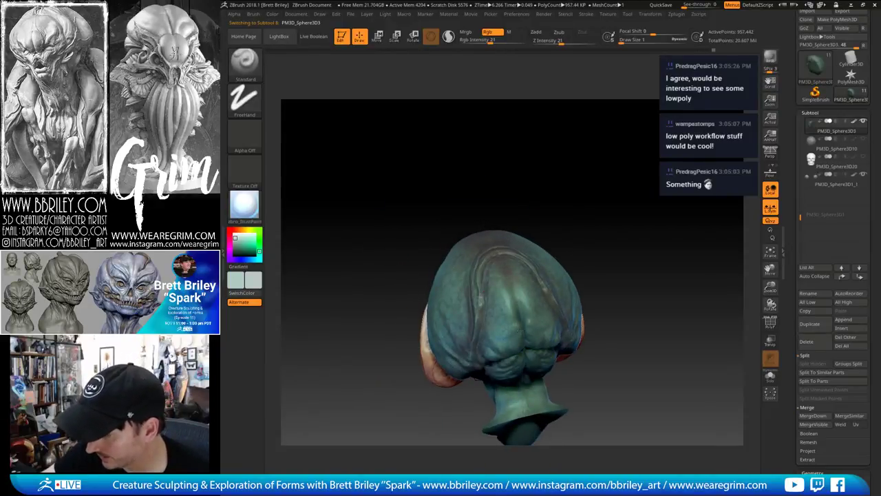
{"action": "left_click_drag", "start_coordinate": [600, 238], "coordinate": [533, 337]}
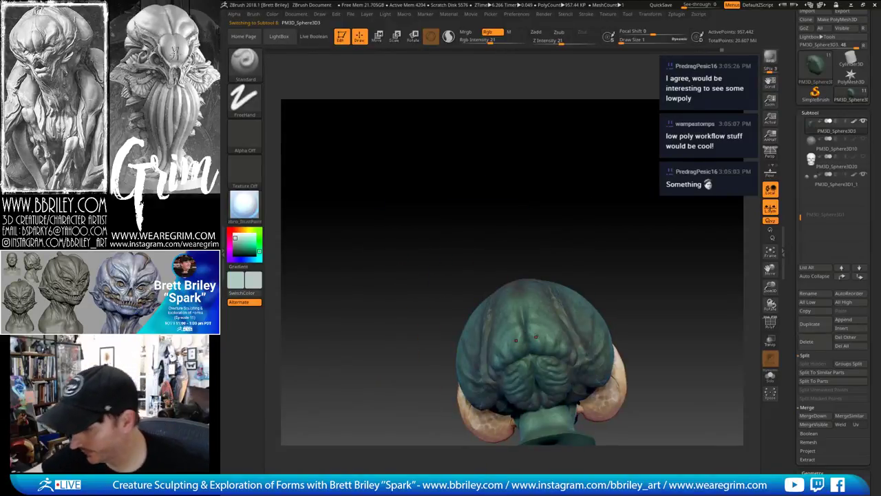
{"action": "left_click_drag", "start_coordinate": [591, 271], "coordinate": [501, 314]}
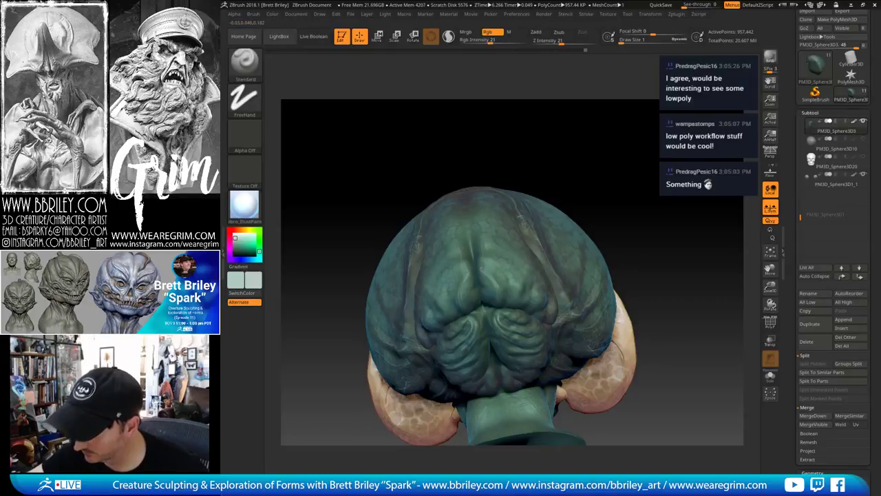
{"action": "left_click_drag", "start_coordinate": [635, 215], "coordinate": [581, 189]}
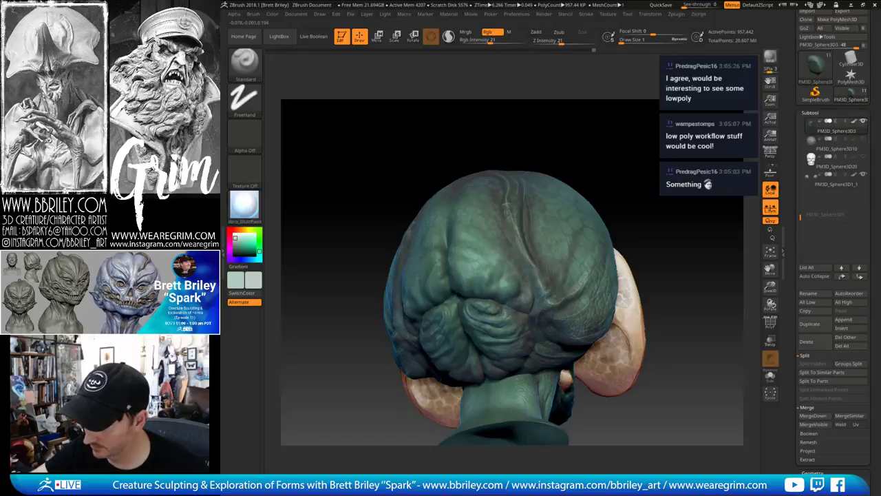
{"action": "left_click_drag", "start_coordinate": [641, 220], "coordinate": [600, 216]}
{"action": "left_click_drag", "start_coordinate": [526, 298], "coordinate": [533, 301]}
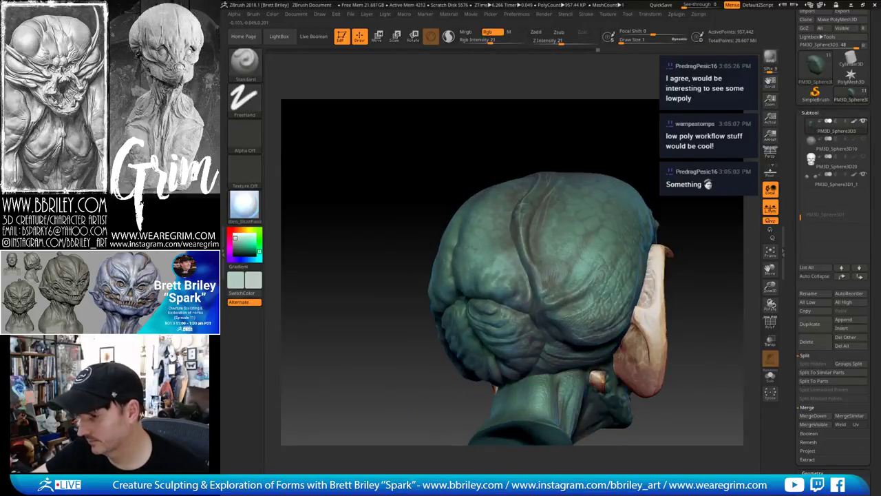
{"action": "left_click_drag", "start_coordinate": [688, 276], "coordinate": [685, 240]}
Select the Head_symmetry_thin1 subtool and turn the bust to face the front
{"action": "left_click", "coordinate": [522, 268], "text": "alt"}
{"action": "mouse_move", "coordinate": [720, 206]}
{"action": "left_mouse_down"}
{"action": "mouse_move", "coordinate": [647, 182]}
{"action": "mouse_move", "coordinate": [650, 200]}
{"action": "mouse_move", "coordinate": [671, 164]}
{"action": "mouse_move", "coordinate": [671, 184]}
{"action": "left_mouse_up"}
{"action": "left_click", "coordinate": [521, 222], "text": "alt"}
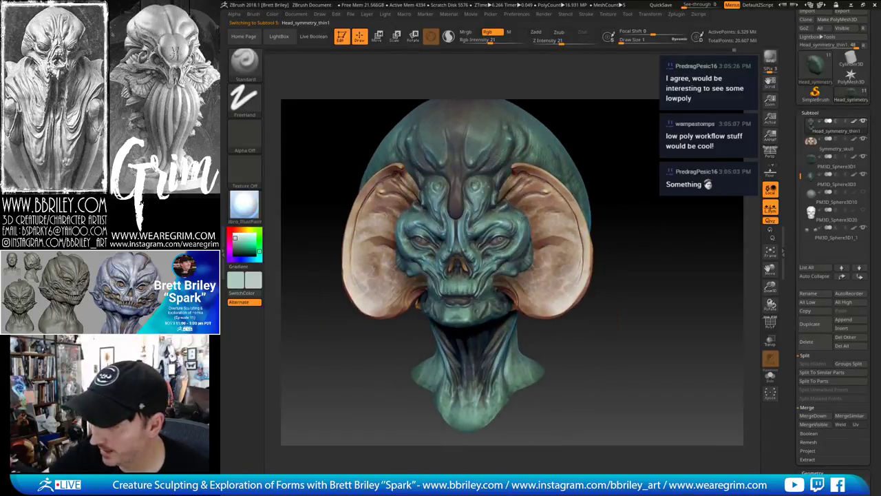
{"action": "left_click_drag", "start_coordinate": [616, 179], "coordinate": [618, 197]}
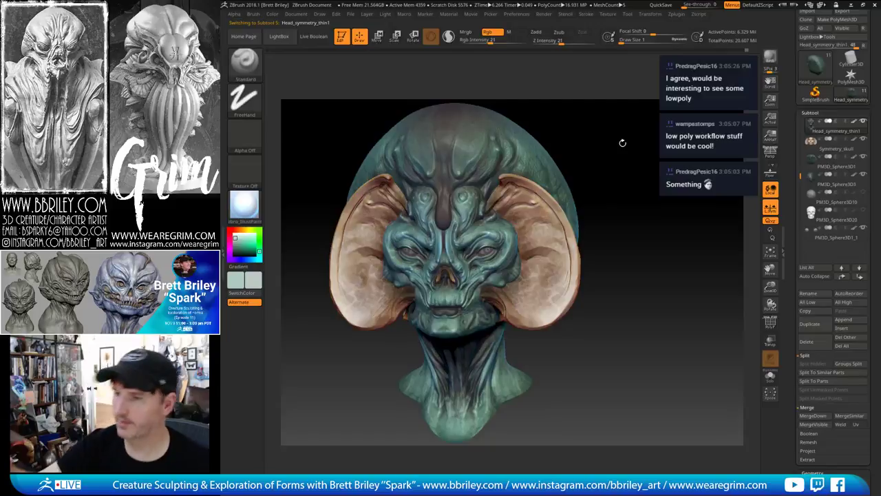
Try filling the head subtool with dark reddish brown (R 63, G 49, B 52) at RGB intensity 9, and undo it
{"action": "key", "text": "c"}
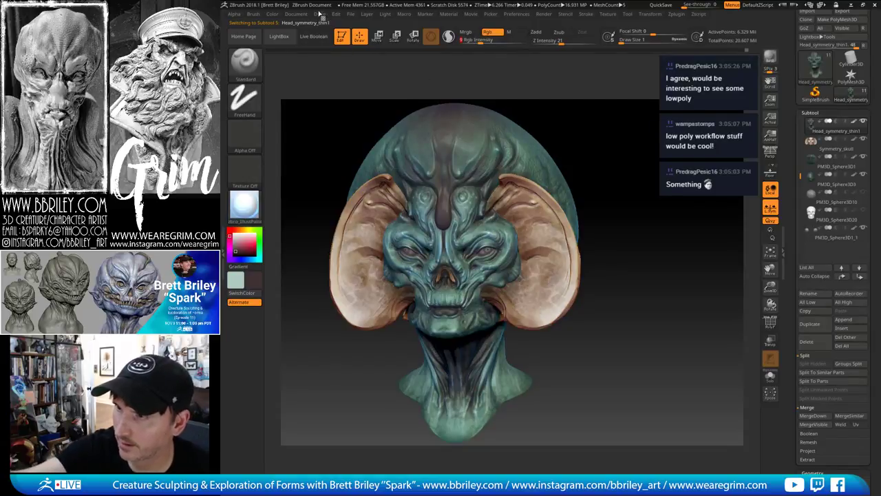
{"action": "left_click", "coordinate": [320, 14]}
{"action": "left_click", "coordinate": [272, 14]}
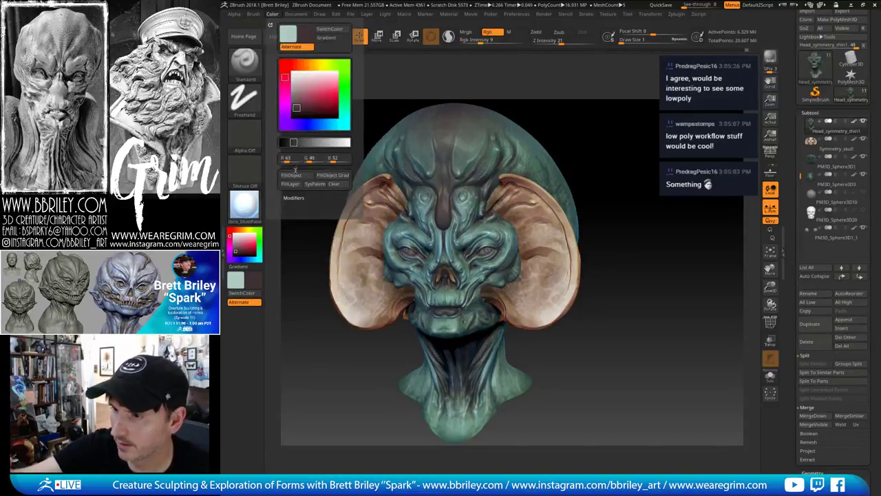
{"action": "left_click", "coordinate": [298, 177]}
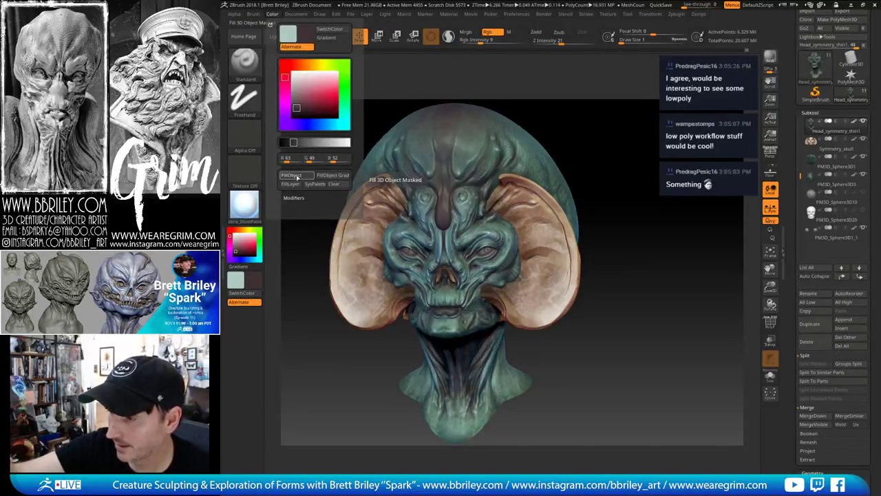
{"action": "mouse_move", "coordinate": [651, 199]}
{"action": "left_mouse_down"}
{"action": "mouse_move", "coordinate": [678, 217]}
{"action": "mouse_move", "coordinate": [667, 197]}
{"action": "left_mouse_up"}
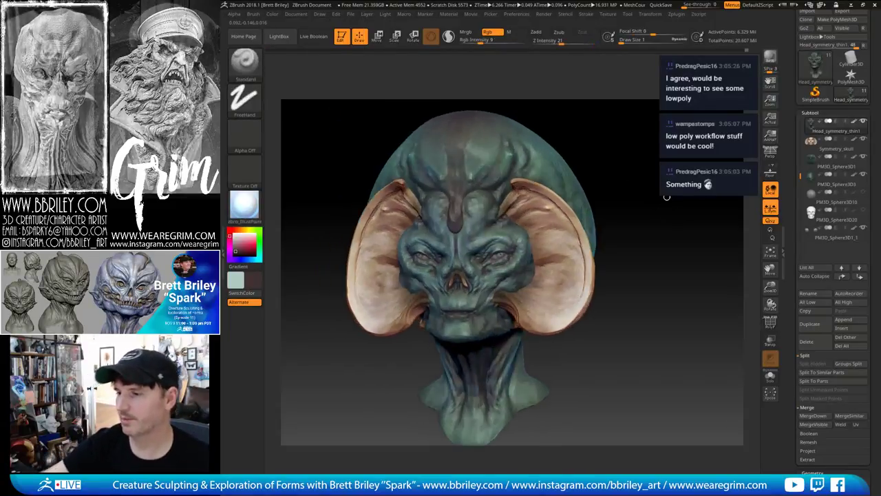
{"action": "key", "text": "ctrl"}
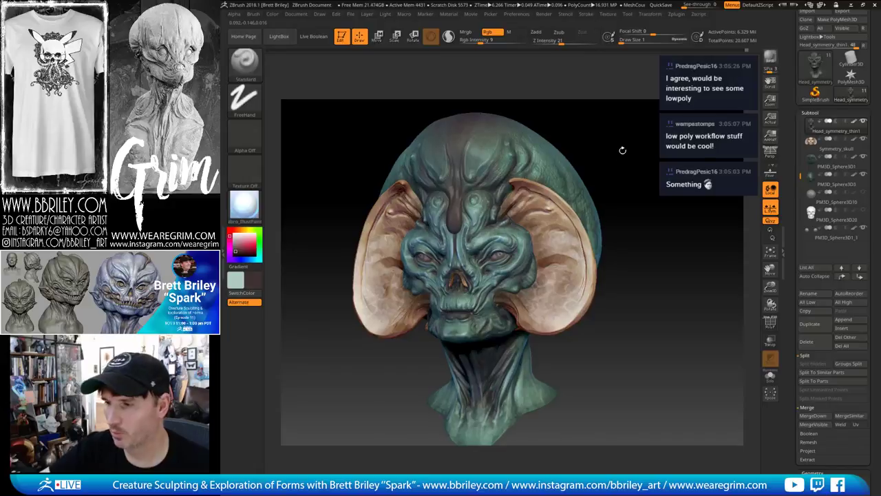
Try filling the head subtool with dark blue (R 36, G 41, B 116) at RGB intensity 9, and undo it
{"action": "left_click", "coordinate": [240, 260]}
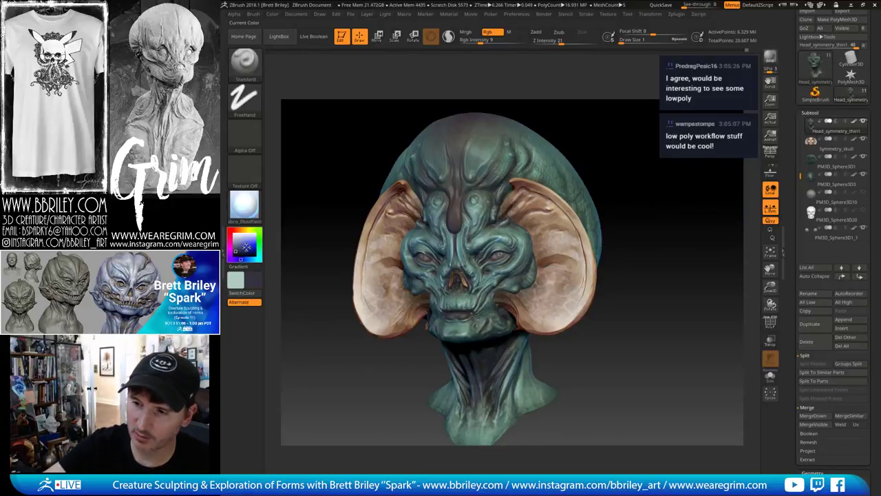
{"action": "left_click_drag", "start_coordinate": [248, 246], "coordinate": [244, 249]}
{"action": "left_click", "coordinate": [273, 14]}
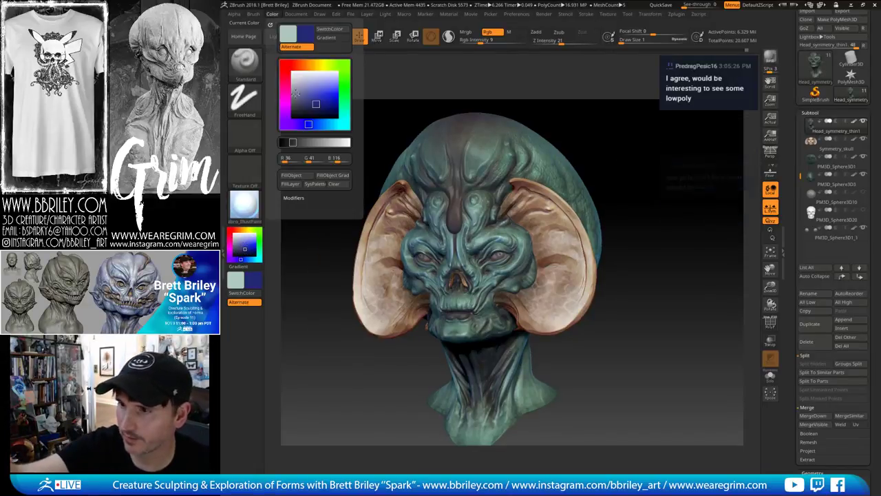
{"action": "left_click", "coordinate": [294, 176]}
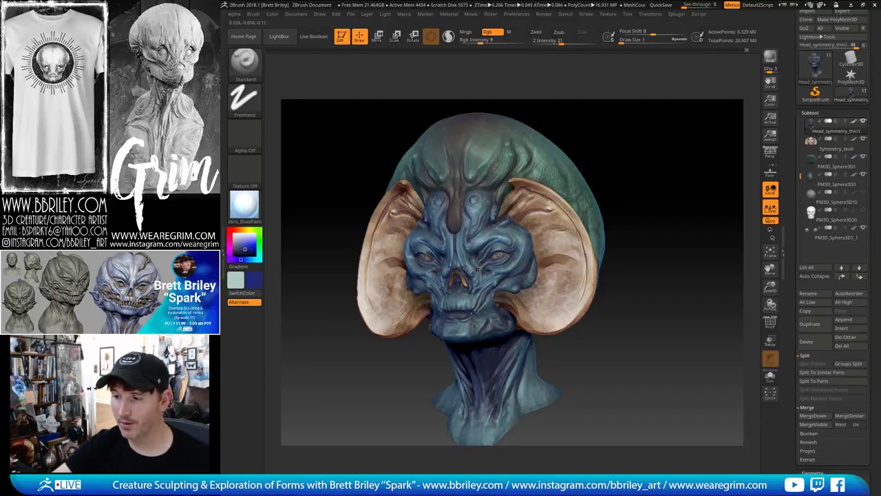
{"action": "key", "text": "ctrl"}
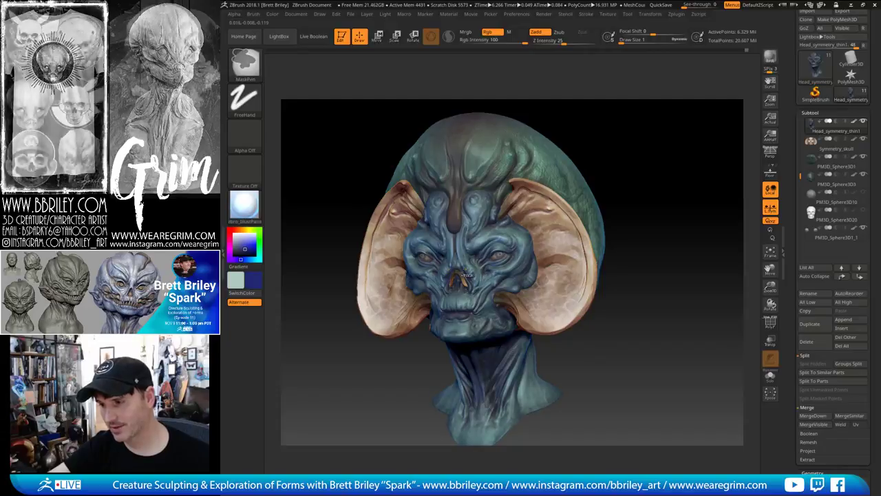
{"action": "key", "text": "shift"}
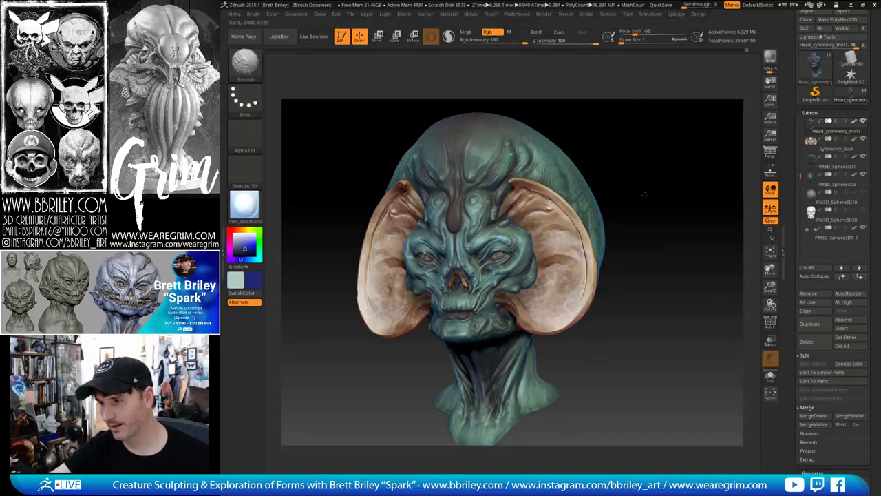
{"action": "left_click_drag", "start_coordinate": [645, 195], "coordinate": [598, 213], "text": "shift"}
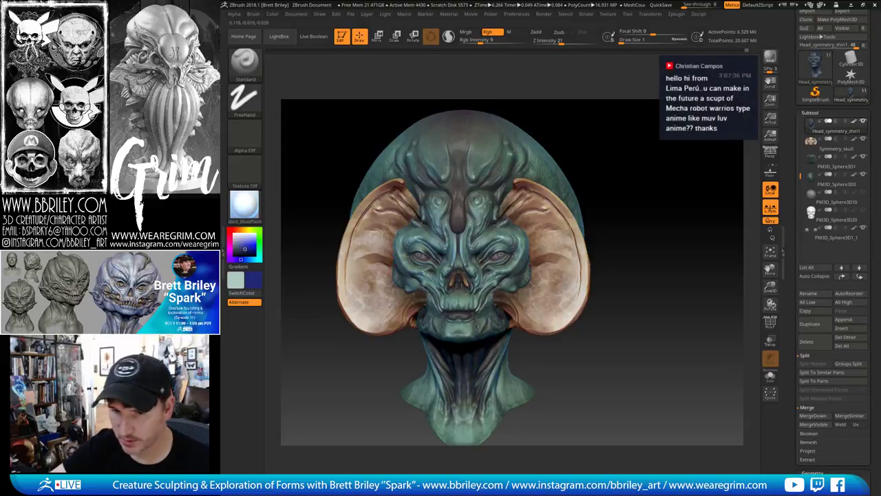
Choose a muted orange-red colour and fill the head subtool with it at RGB intensity 9
{"action": "left_click", "coordinate": [230, 230]}
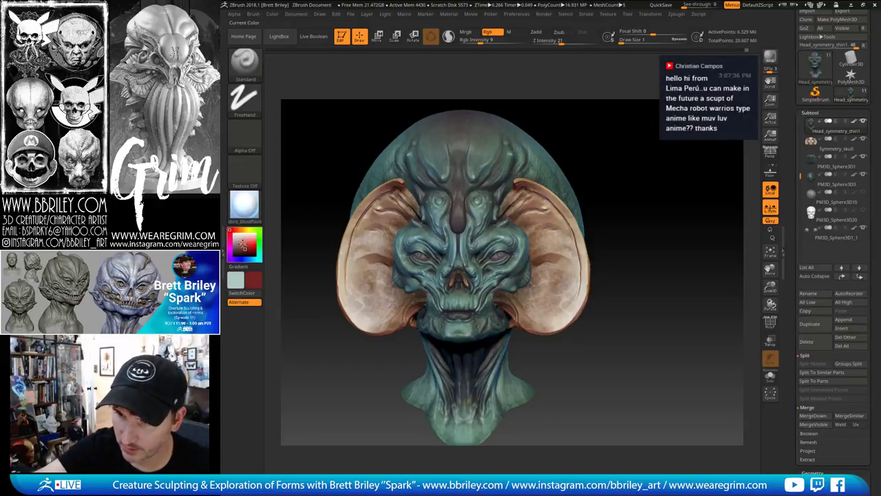
{"action": "left_click", "coordinate": [243, 245]}
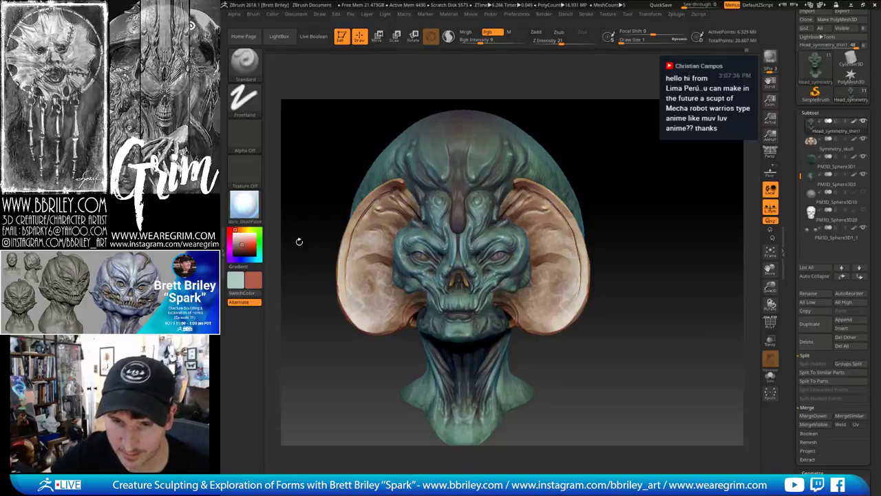
{"action": "left_click_drag", "start_coordinate": [622, 158], "coordinate": [631, 161]}
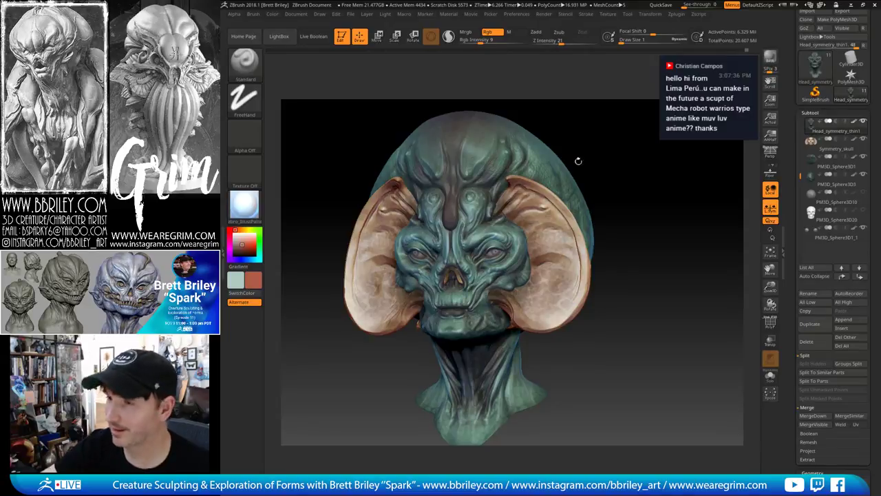
{"action": "left_click", "coordinate": [271, 14]}
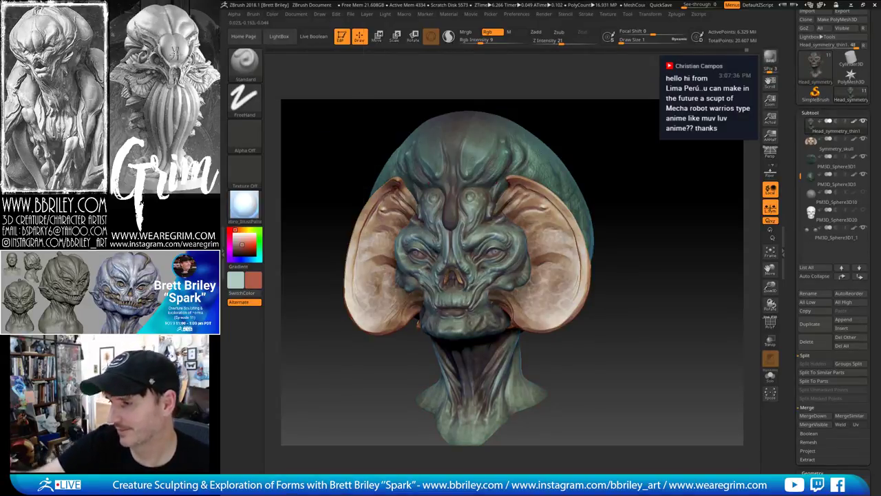
{"action": "left_click_drag", "start_coordinate": [644, 174], "coordinate": [656, 170]}
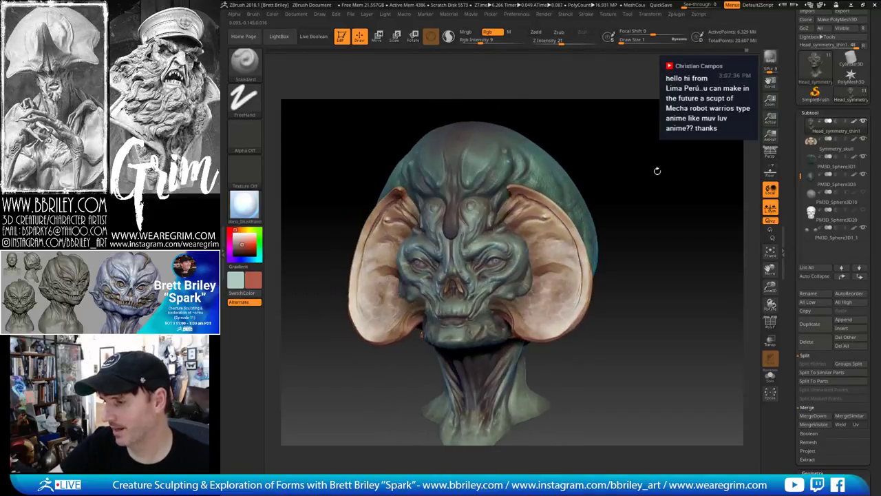
{"action": "left_click_drag", "start_coordinate": [632, 244], "coordinate": [678, 238]}
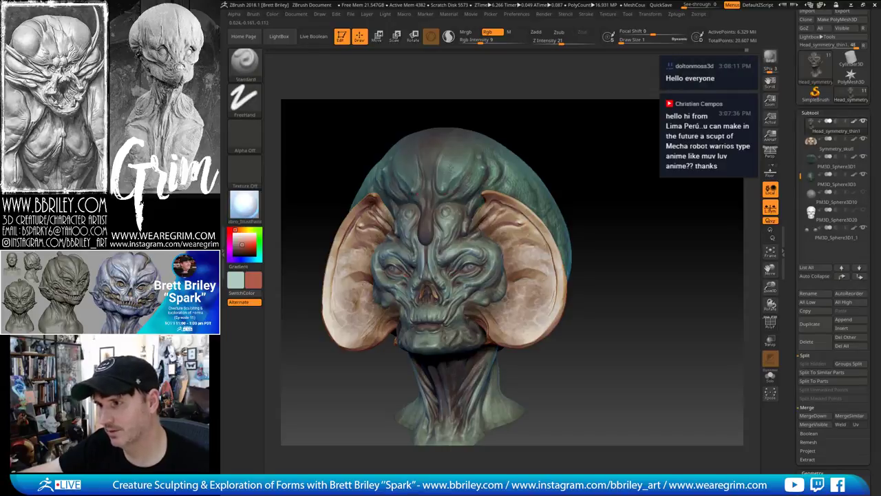
Select the cranium subtool and fill it with the same muted orange-red at RGB intensity 9
{"action": "left_click", "coordinate": [451, 167], "text": "alt"}
{"action": "left_click", "coordinate": [273, 14]}
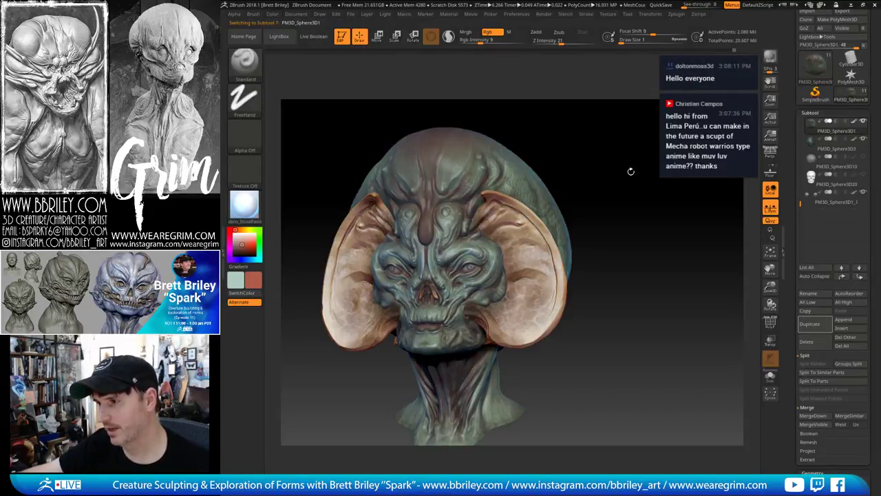
{"action": "left_click_drag", "start_coordinate": [634, 177], "coordinate": [316, 58]}
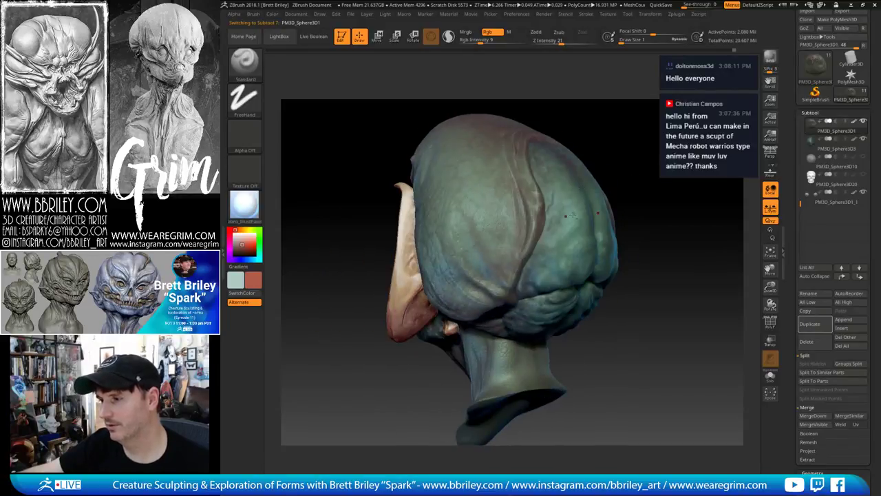
Fill the rear cranium lobe subtool with the same muted orange-red at RGB intensity 9
{"action": "left_click", "coordinate": [274, 15]}
{"action": "left_click", "coordinate": [293, 178]}
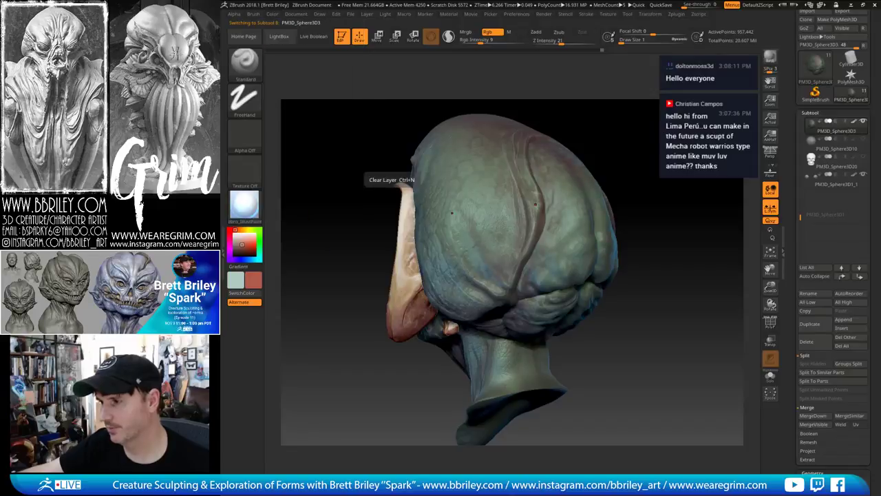
Try filling the ear subtool Symmetry_skull with muted orange-red (R 176, G 91, B 79) at RGB intensity 9
{"action": "mouse_move", "coordinate": [649, 188]}
{"action": "left_mouse_down"}
{"action": "mouse_move", "coordinate": [609, 306]}
{"action": "mouse_move", "coordinate": [621, 207]}
{"action": "mouse_move", "coordinate": [596, 219]}
{"action": "left_mouse_up"}
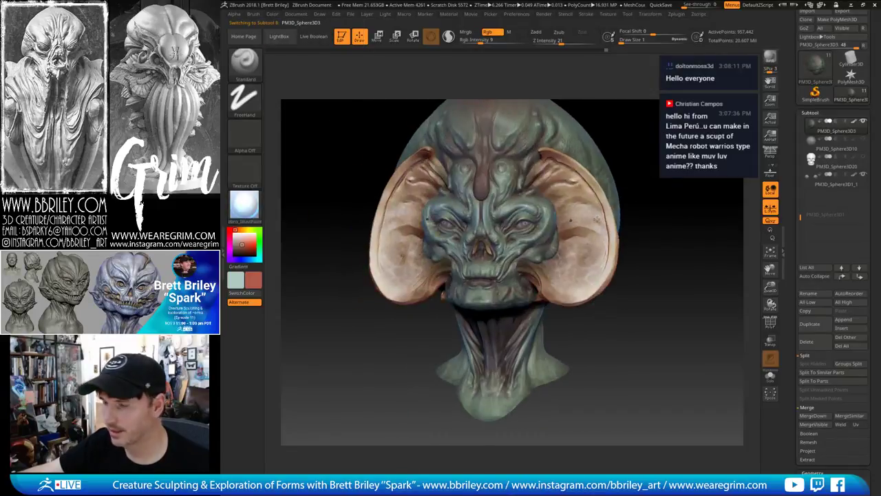
{"action": "left_click", "coordinate": [588, 227], "text": "alt"}
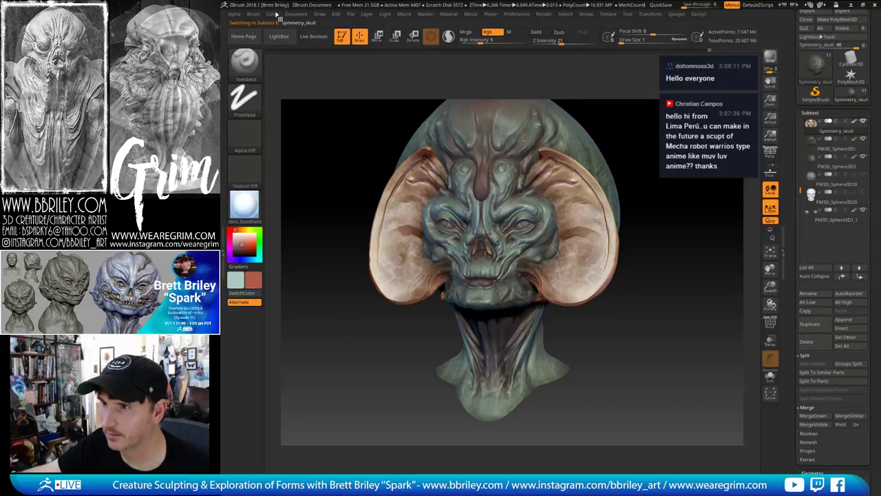
{"action": "left_click", "coordinate": [272, 14]}
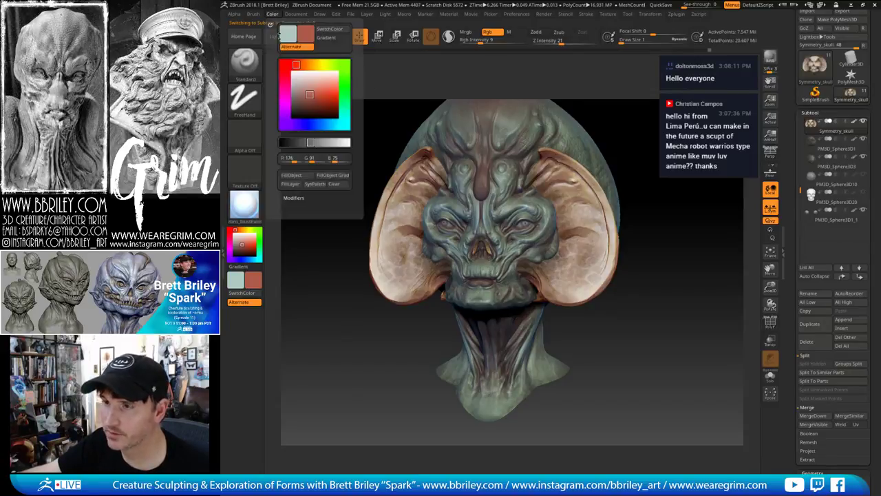
{"action": "left_click", "coordinate": [298, 177]}
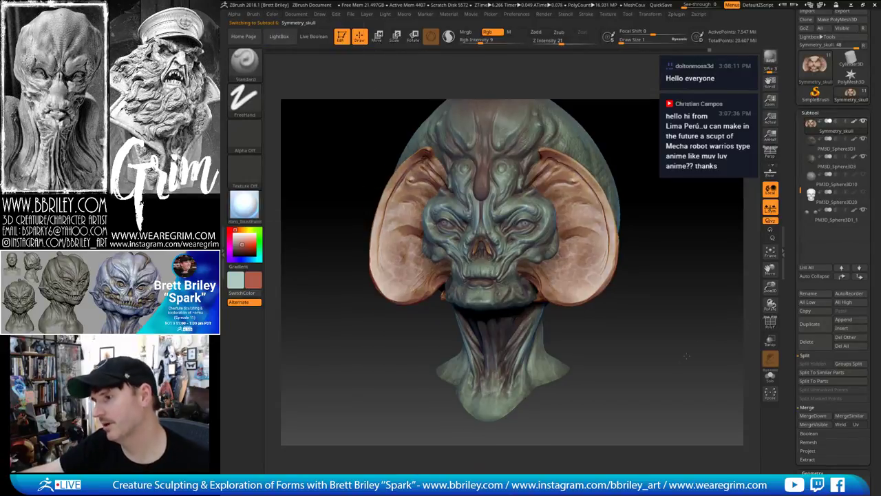
{"action": "left_click_drag", "start_coordinate": [712, 324], "coordinate": [668, 375], "text": "alt"}
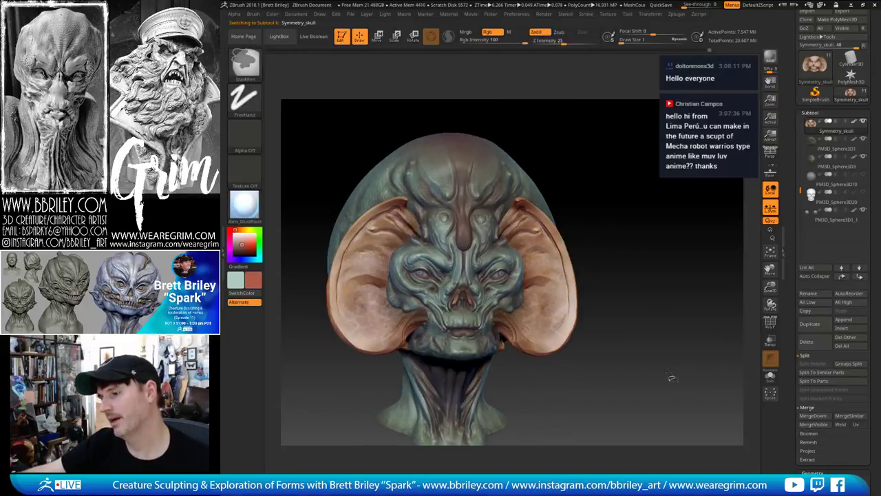
{"action": "left_click_drag", "start_coordinate": [671, 355], "coordinate": [654, 354]}
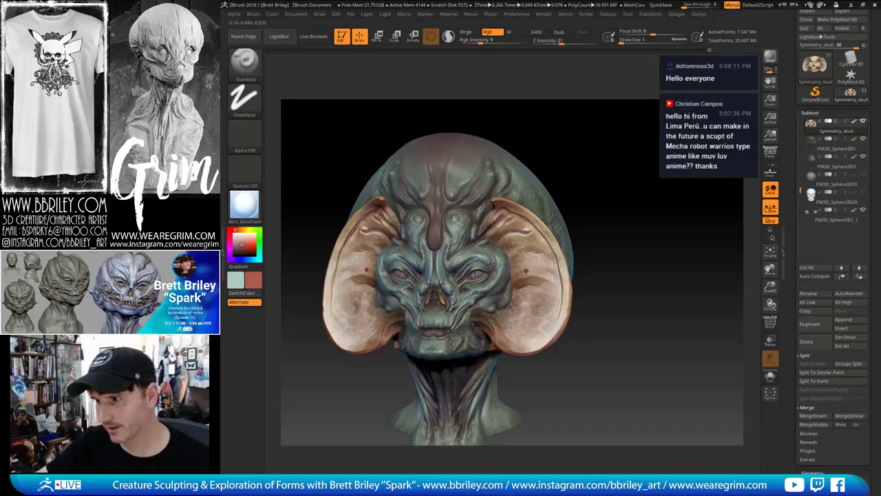
Switch to a dusty rose paint colour on the cranium subtool and save the project
{"action": "left_click", "coordinate": [540, 196], "text": "alt"}
{"action": "left_click_drag", "start_coordinate": [604, 151], "coordinate": [592, 153]}
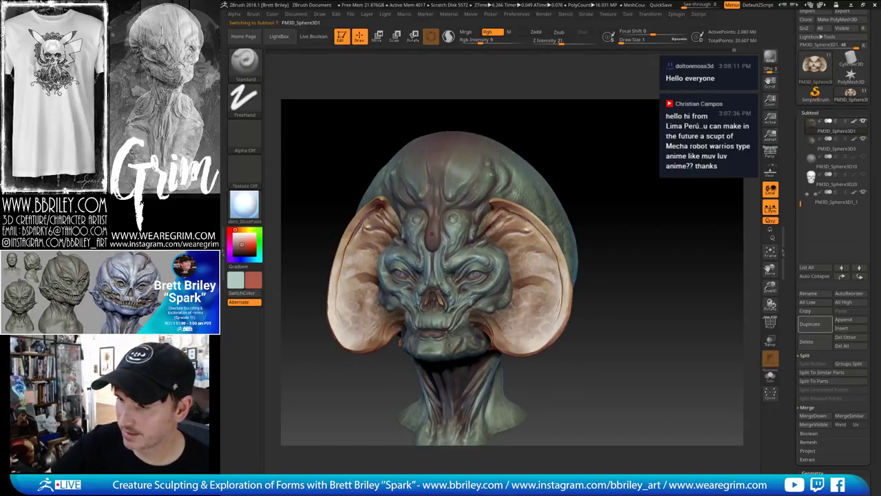
{"action": "left_click", "coordinate": [230, 233]}
{"action": "left_click", "coordinate": [238, 243]}
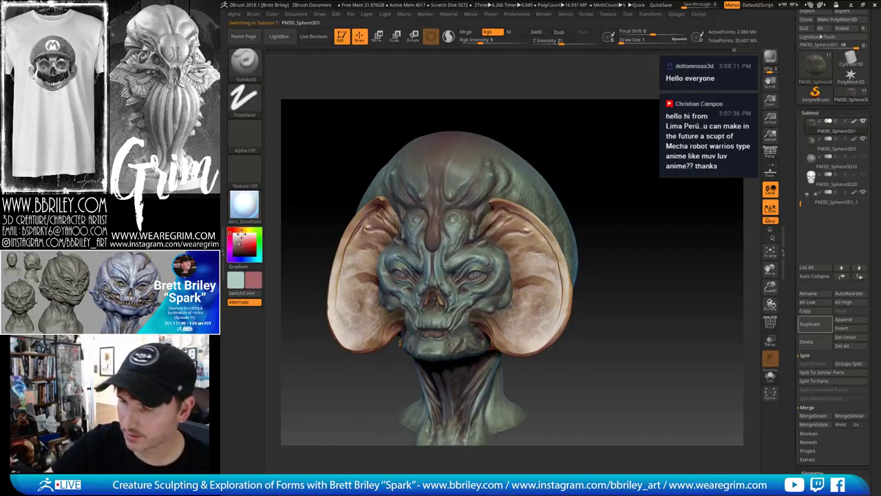
{"action": "left_click_drag", "start_coordinate": [549, 133], "coordinate": [564, 134]}
{"action": "key", "text": "s"}
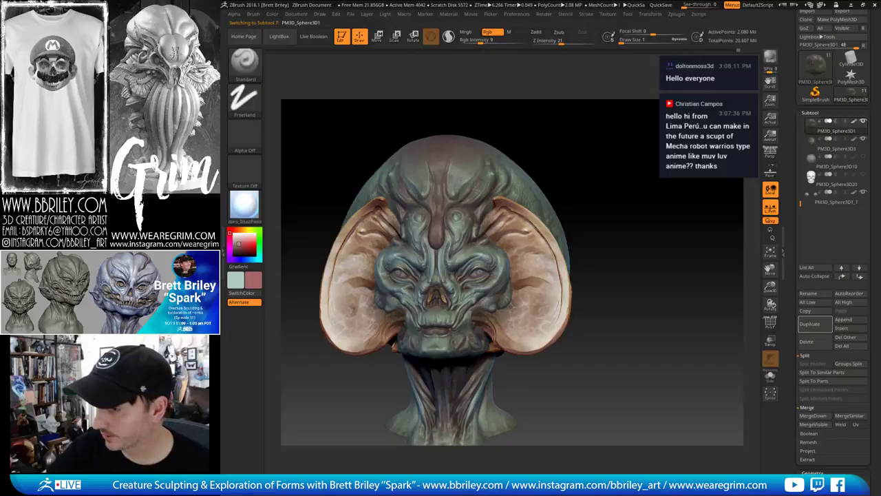
{"action": "key", "text": "ctrl+s"}
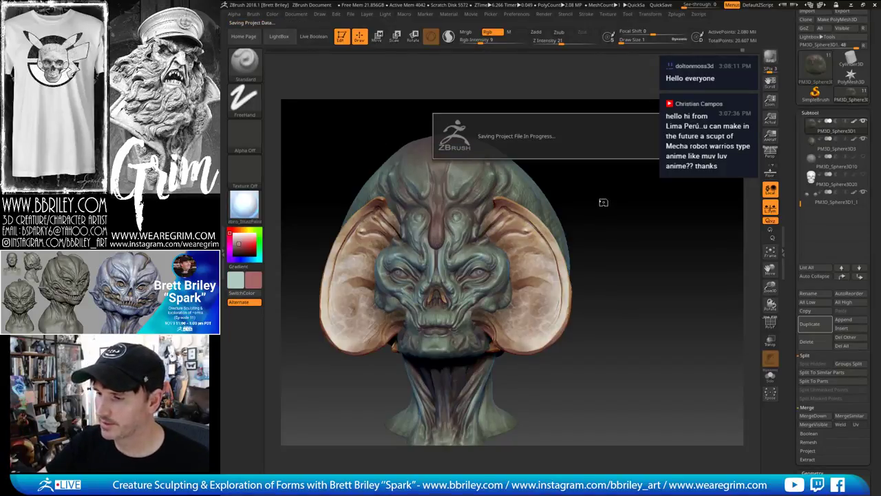
Paint dusty rose over the forehead's central ridge and the surrounding brow folds at draw size 3 and RGB intensity 9
{"action": "left_click_drag", "start_coordinate": [608, 204], "coordinate": [633, 116]}
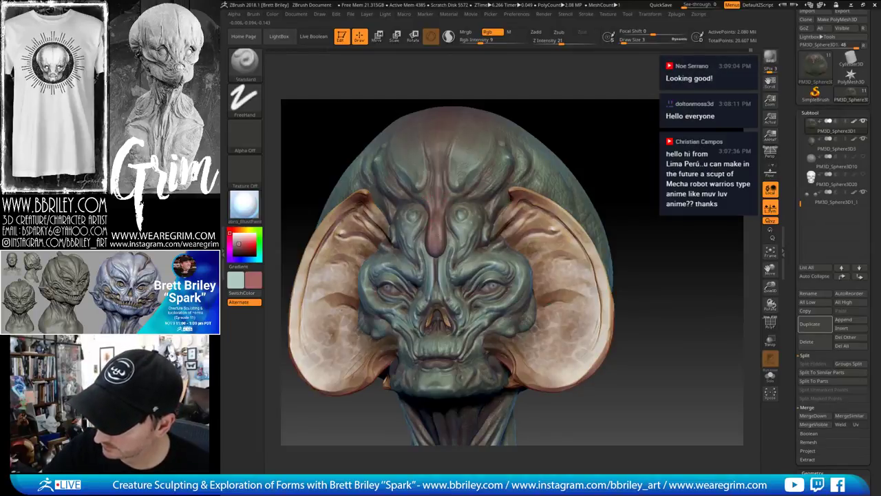
{"action": "right_click_drag", "start_coordinate": [436, 256], "coordinate": [388, 246]}
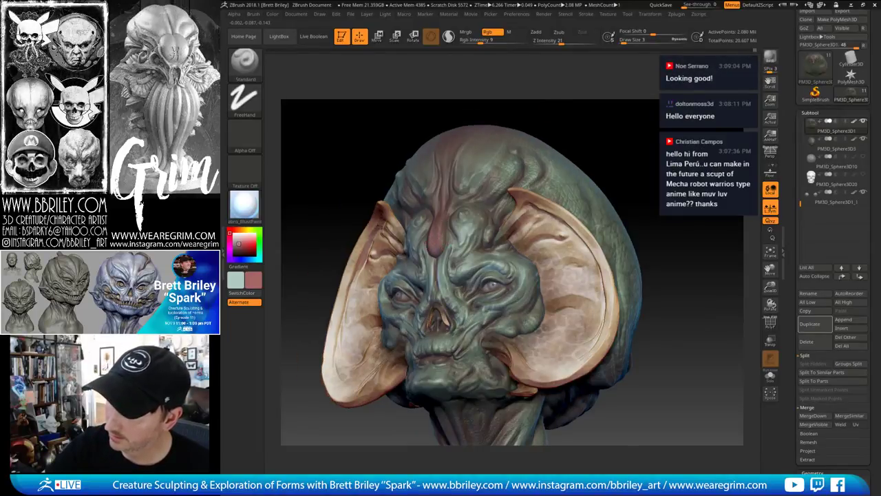
{"action": "right_click_drag", "start_coordinate": [401, 204], "coordinate": [450, 205]}
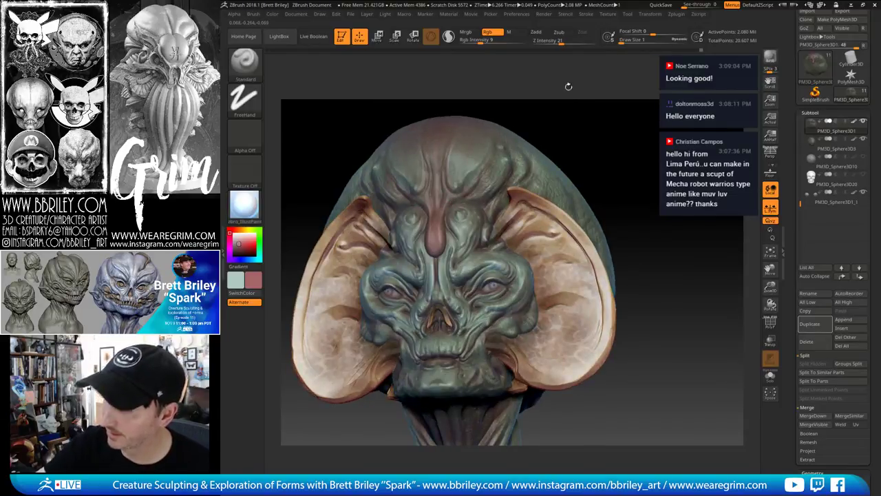
{"action": "left_click_drag", "start_coordinate": [569, 87], "coordinate": [600, 160]}
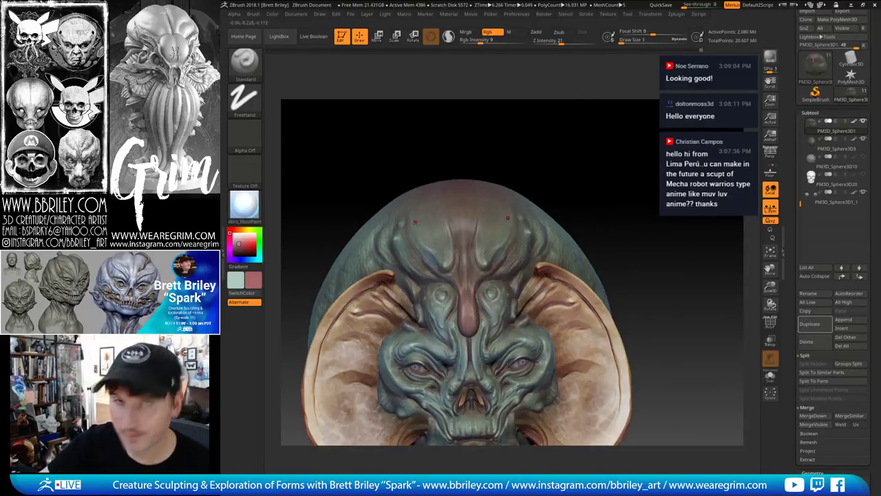
{"action": "left_click_drag", "start_coordinate": [560, 136], "coordinate": [544, 148]}
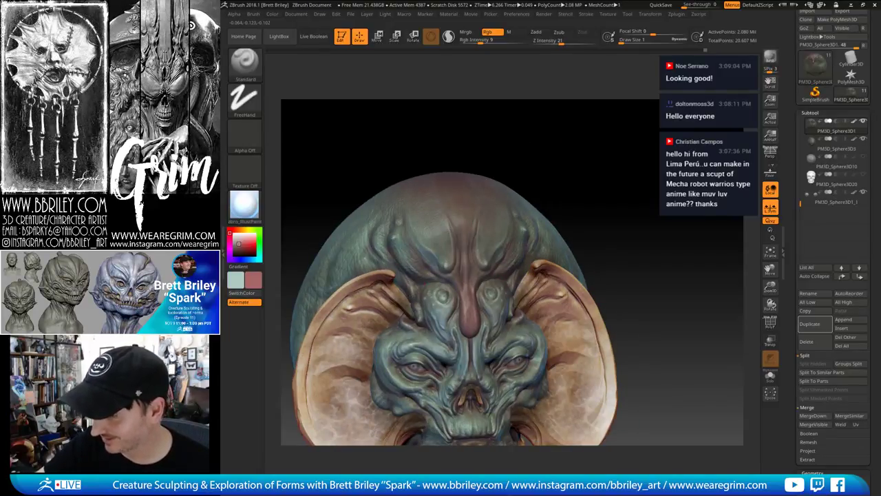
{"action": "left_click_drag", "start_coordinate": [544, 135], "coordinate": [583, 141]}
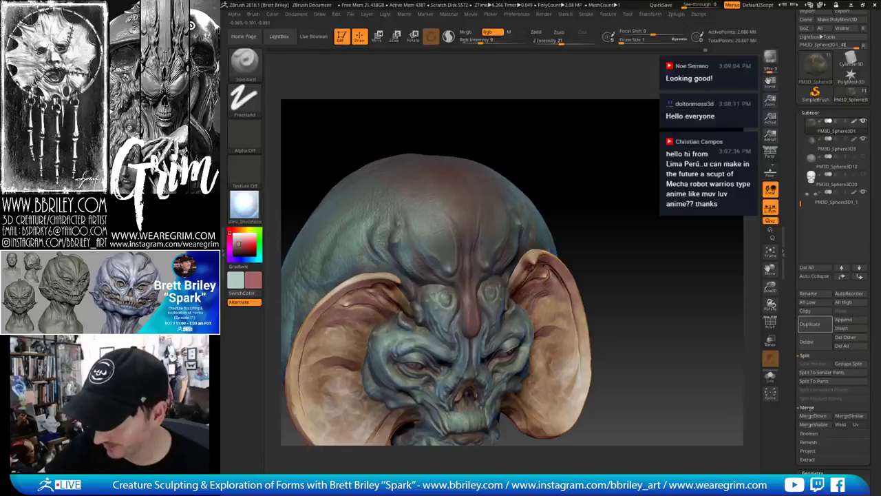
{"action": "mouse_move", "coordinate": [636, 196]}
{"action": "left_mouse_down"}
{"action": "mouse_move", "coordinate": [594, 155]}
{"action": "mouse_move", "coordinate": [487, 160]}
{"action": "left_mouse_up"}
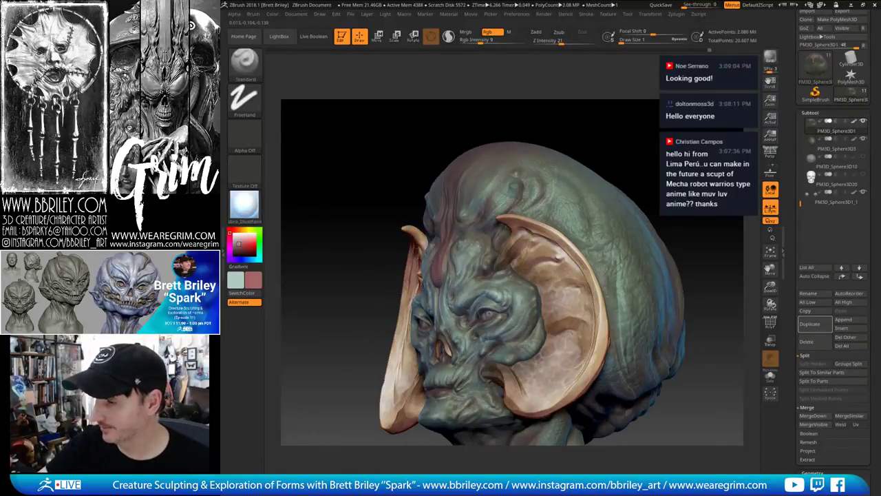
{"action": "mouse_move", "coordinate": [370, 125]}
{"action": "left_mouse_down"}
{"action": "mouse_move", "coordinate": [416, 121]}
{"action": "mouse_move", "coordinate": [412, 242]}
{"action": "left_mouse_up"}
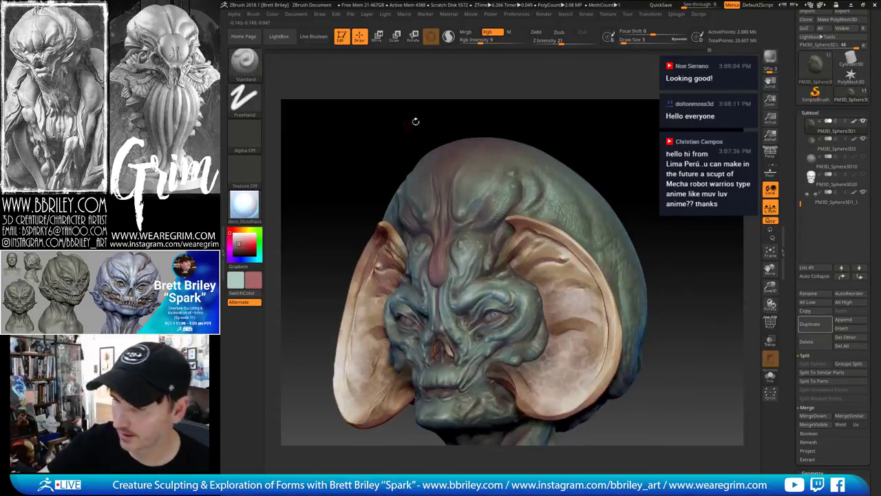
{"action": "left_click_drag", "start_coordinate": [527, 170], "coordinate": [544, 129], "text": "alt"}
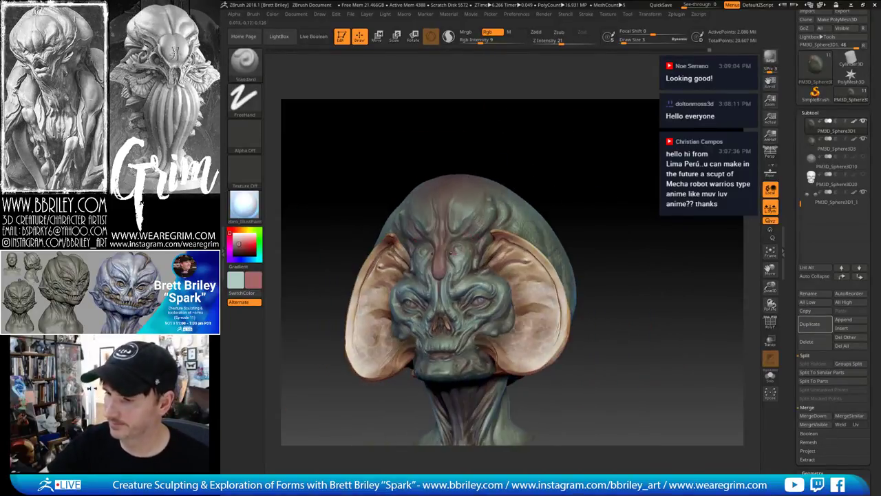
Choose a lighter pale pink and paint fine highlights along the forehead's central ridge and creases at draw size 1
{"action": "left_click", "coordinate": [238, 239]}
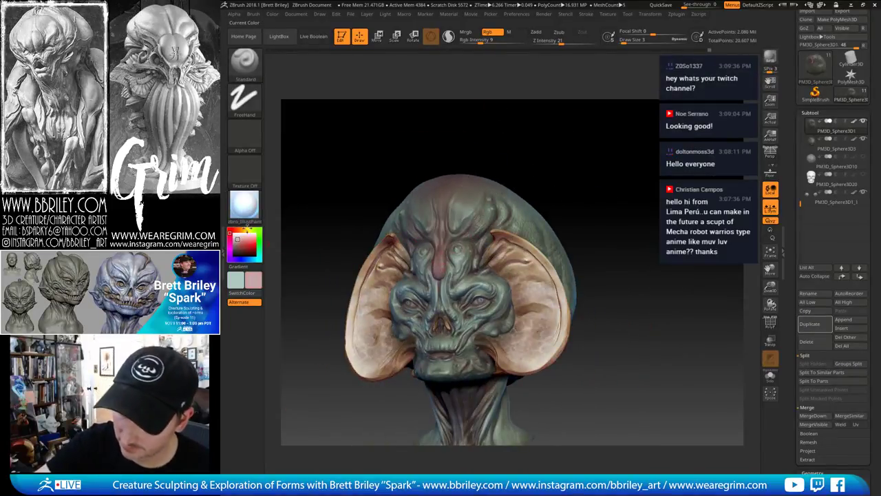
{"action": "key", "text": "s"}
{"action": "left_click", "coordinate": [435, 273]}
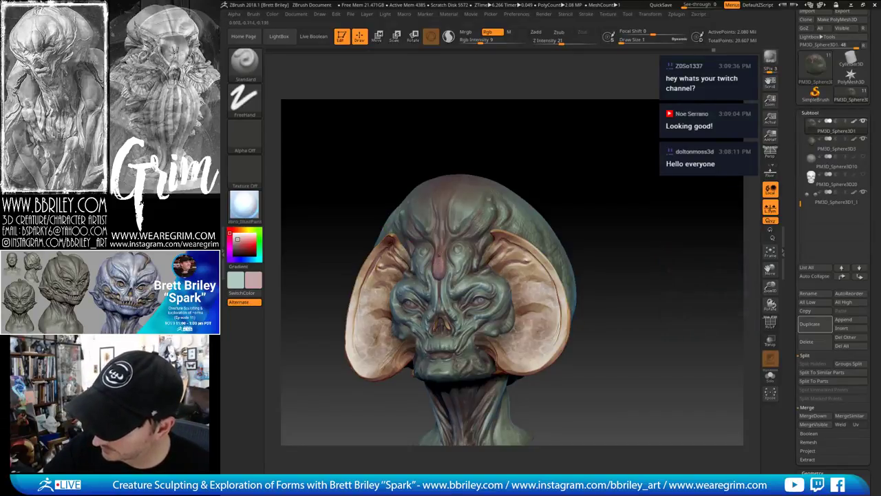
{"action": "mouse_move", "coordinate": [539, 138]}
{"action": "left_mouse_down"}
{"action": "mouse_move", "coordinate": [545, 132]}
{"action": "mouse_move", "coordinate": [543, 163]}
{"action": "left_mouse_up"}
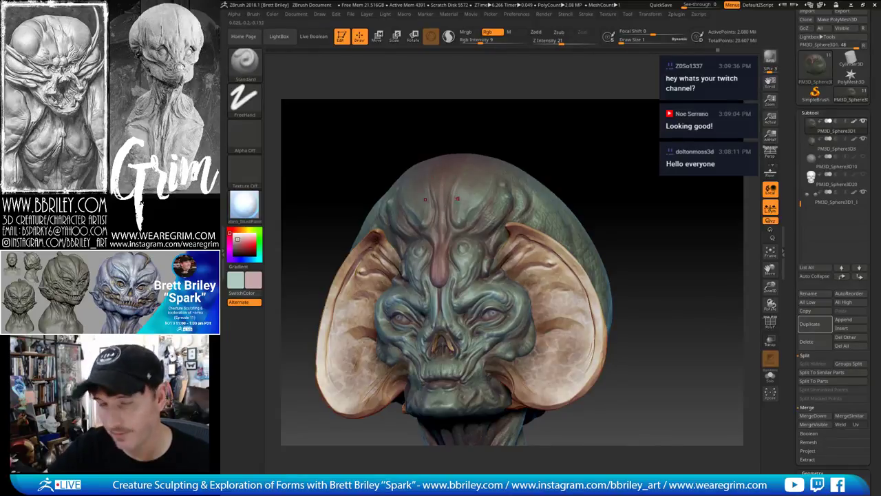
{"action": "left_click_drag", "start_coordinate": [540, 131], "coordinate": [446, 211]}
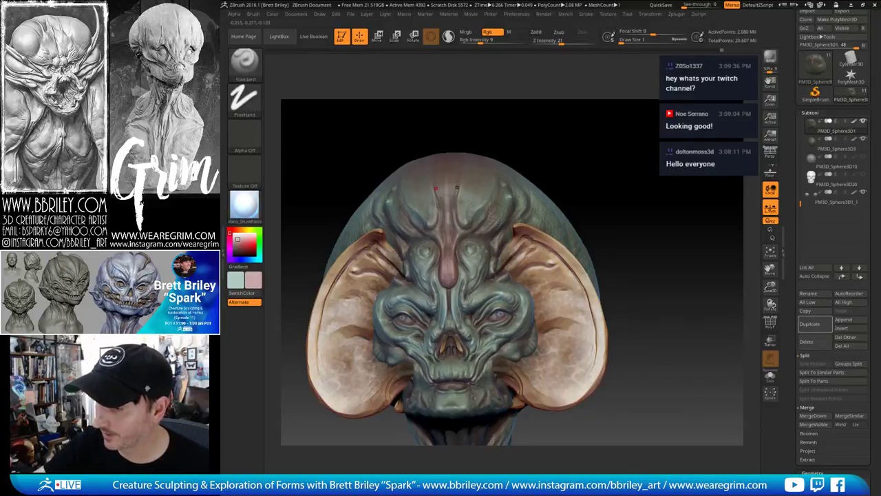
{"action": "left_click_drag", "start_coordinate": [437, 188], "coordinate": [467, 222]}
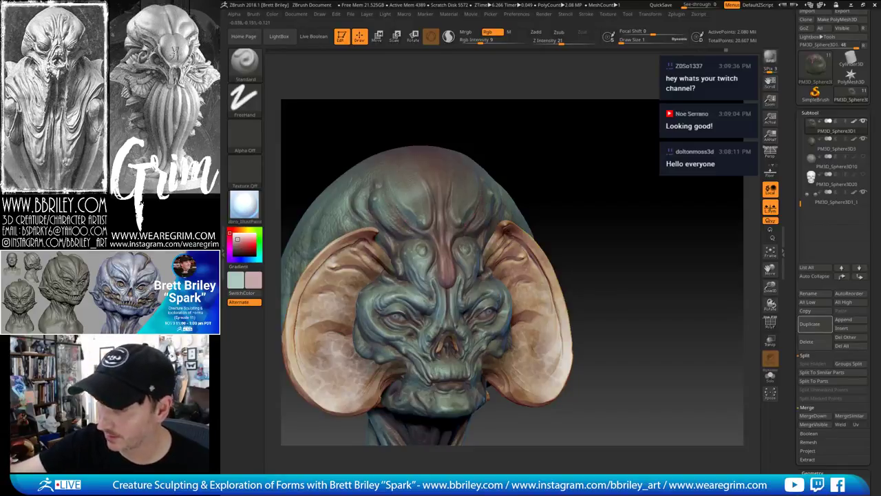
{"action": "left_click_drag", "start_coordinate": [593, 172], "coordinate": [537, 173]}
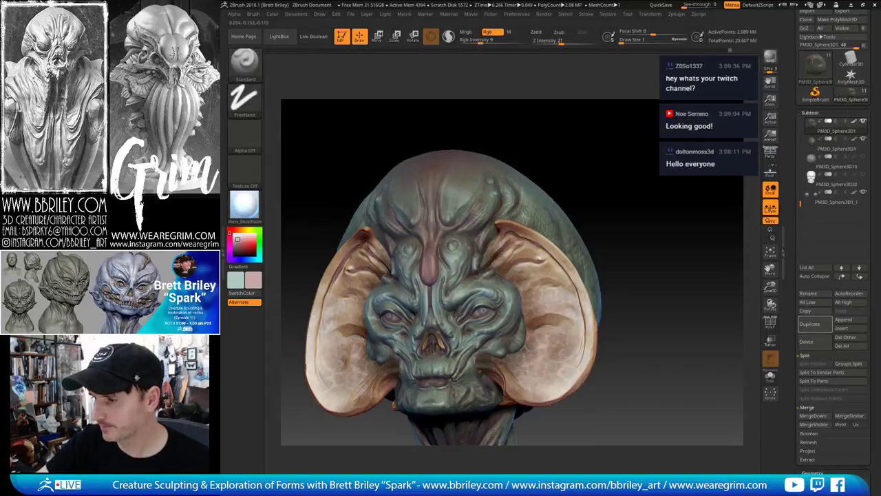
{"action": "left_click_drag", "start_coordinate": [559, 133], "coordinate": [577, 134], "text": "shift"}
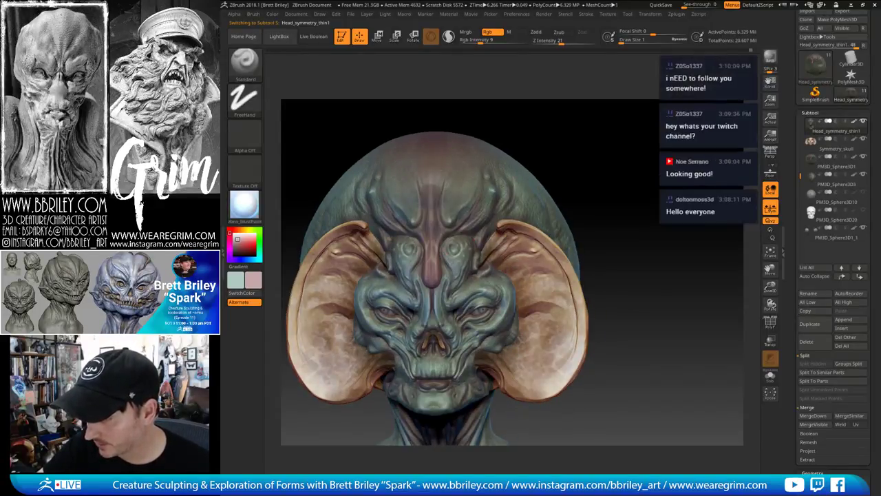
Set up dark reddish-brown paint with the DragRect stroke for the cranium subtool
{"action": "key", "text": "c"}
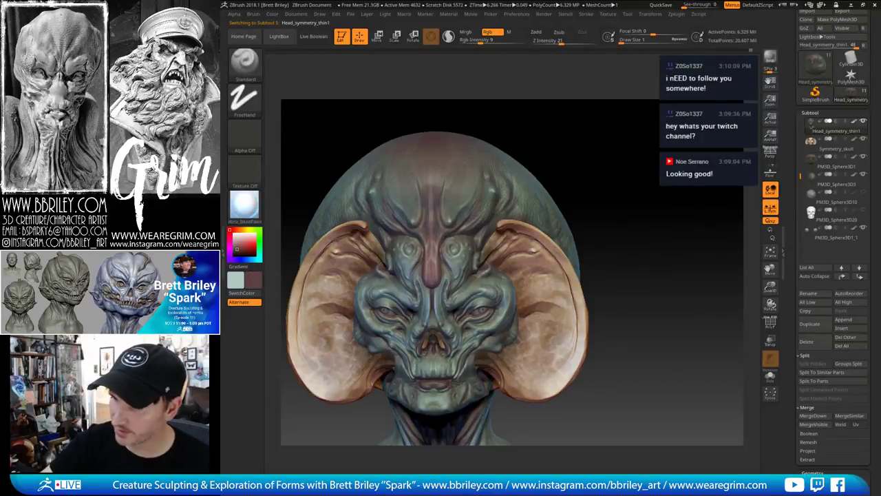
{"action": "right_click_drag", "start_coordinate": [455, 259], "coordinate": [448, 290]}
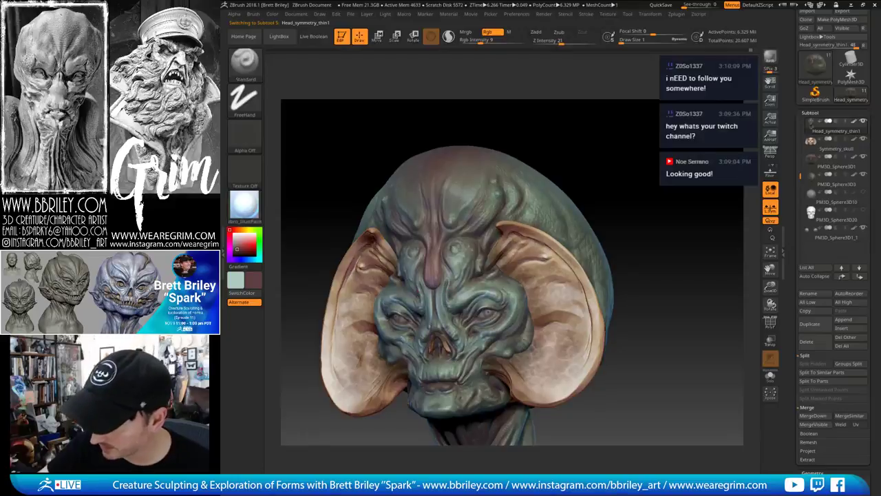
{"action": "mouse_move", "coordinate": [561, 117]}
{"action": "left_mouse_down"}
{"action": "mouse_move", "coordinate": [556, 158]}
{"action": "mouse_move", "coordinate": [629, 156]}
{"action": "left_mouse_up"}
{"action": "left_click", "coordinate": [243, 97]}
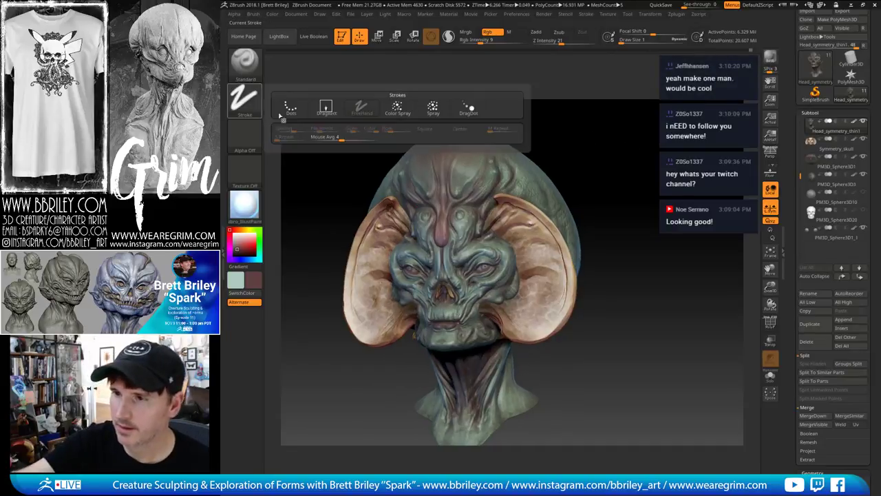
{"action": "left_click", "coordinate": [309, 105]}
{"action": "left_click", "coordinate": [371, 239], "text": "alt"}
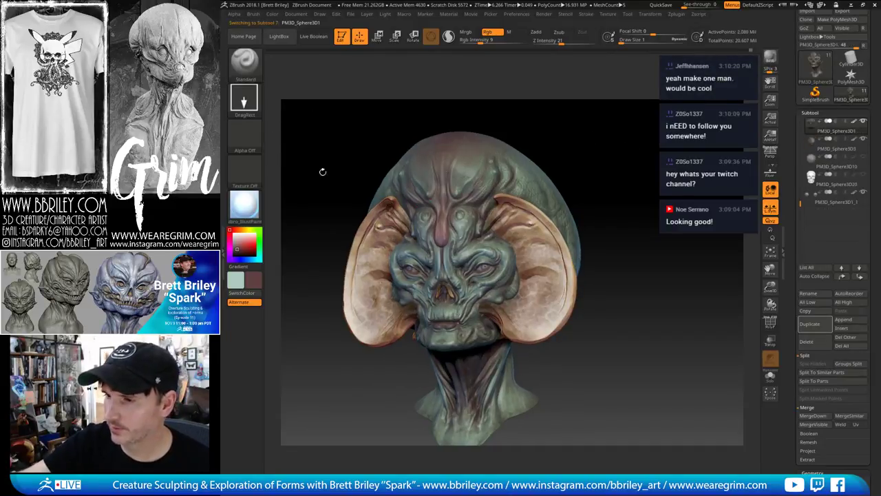
Choose the 0a1e0087f7355e alpha and stamp its skin texture on the side and back of the cranium
{"action": "left_click", "coordinate": [251, 135]}
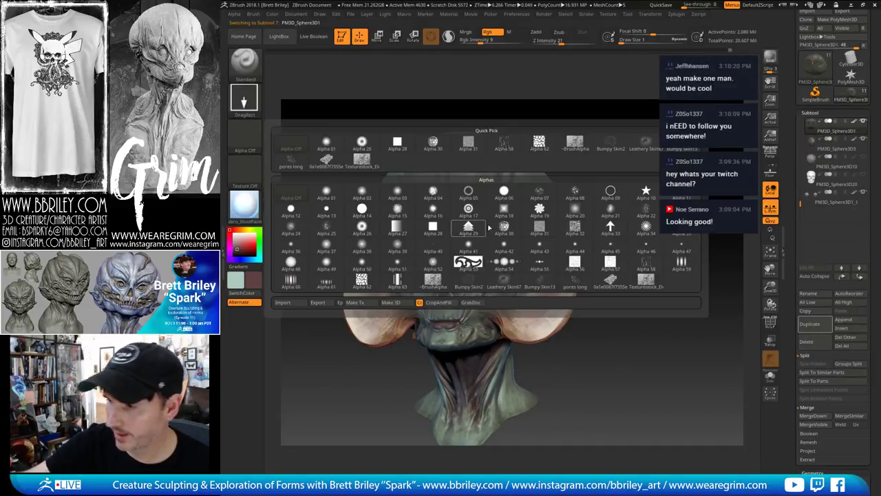
{"action": "left_click", "coordinate": [572, 279]}
{"action": "left_click", "coordinate": [246, 135]}
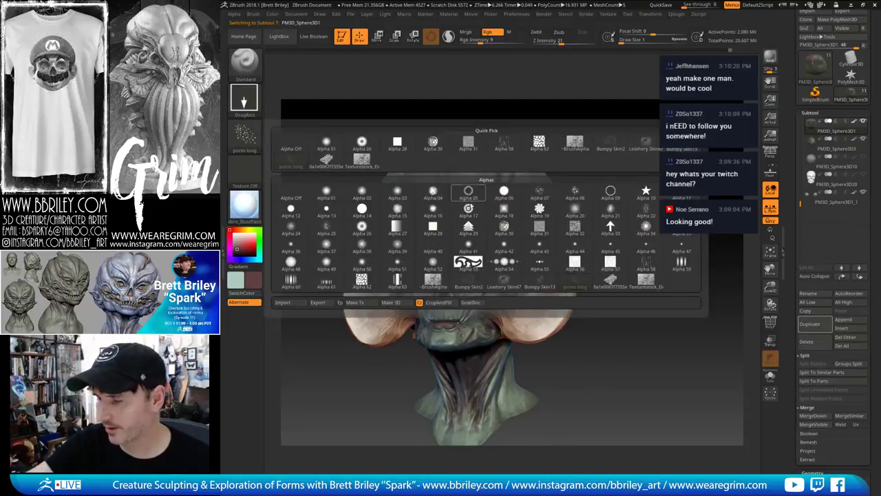
{"action": "left_click", "coordinate": [610, 279]}
{"action": "left_click_drag", "start_coordinate": [659, 185], "coordinate": [566, 238]}
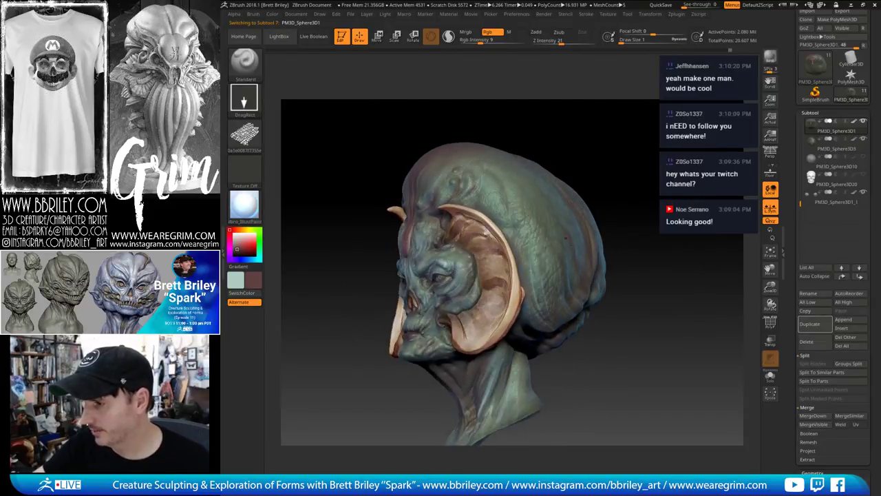
{"action": "left_click_drag", "start_coordinate": [592, 205], "coordinate": [608, 243]}
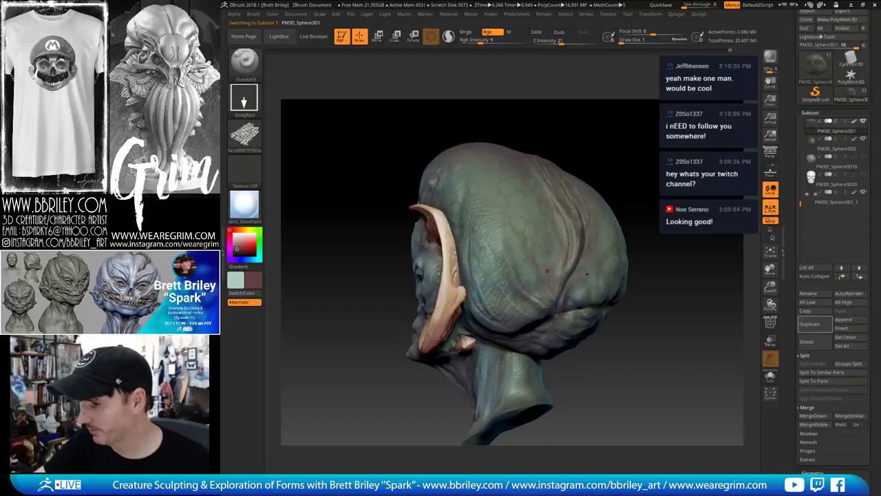
{"action": "left_click_drag", "start_coordinate": [546, 270], "coordinate": [531, 152]}
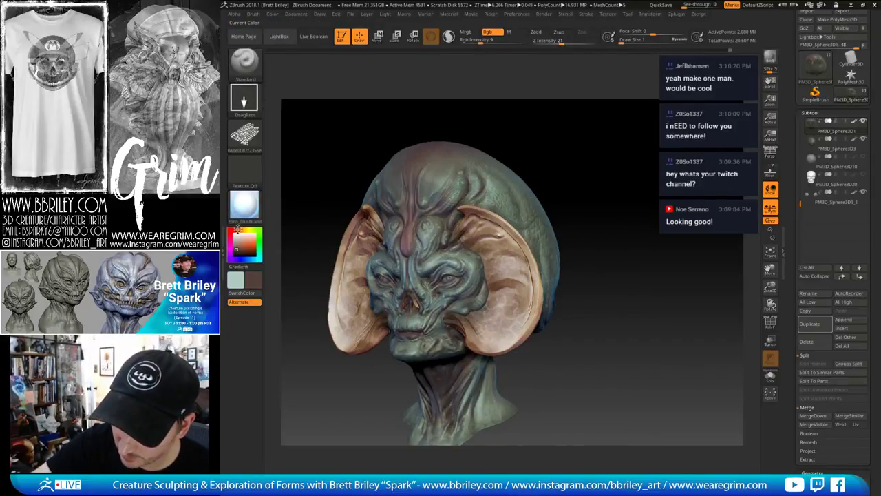
Raise the RGB intensity to 76 for stamping dark brown texture on the cranium with the ~BrushAlpha alpha
{"action": "left_click_drag", "start_coordinate": [555, 173], "coordinate": [599, 165]}
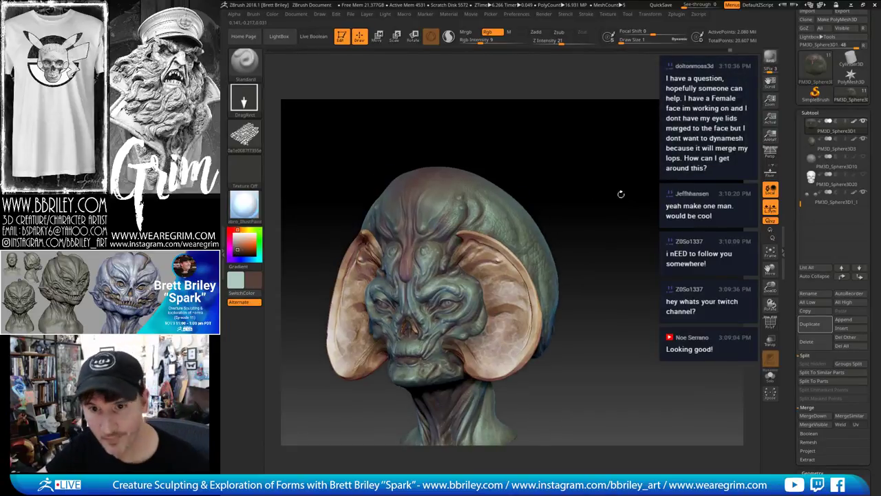
{"action": "left_click_drag", "start_coordinate": [627, 159], "coordinate": [636, 190]}
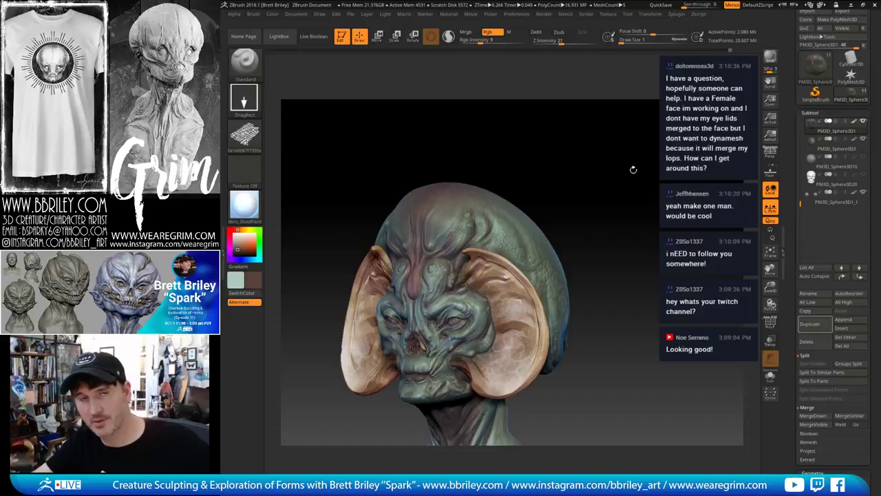
{"action": "left_click_drag", "start_coordinate": [600, 181], "coordinate": [557, 178]}
{"action": "left_click", "coordinate": [490, 40]}
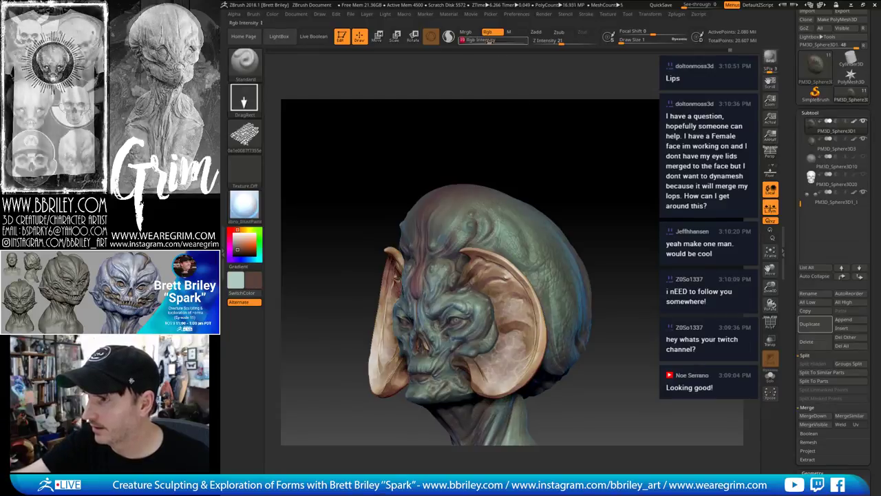
{"action": "left_click_drag", "start_coordinate": [523, 155], "coordinate": [485, 156]}
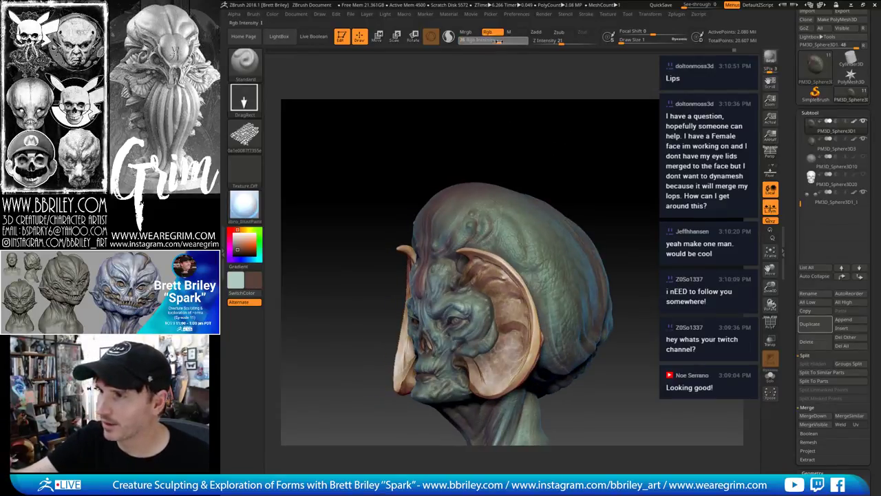
{"action": "left_click_drag", "start_coordinate": [610, 142], "coordinate": [565, 239]}
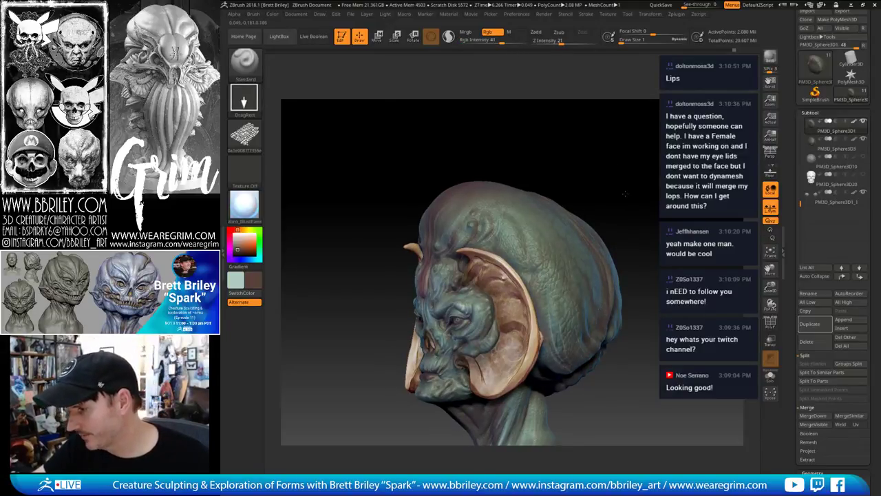
{"action": "mouse_move", "coordinate": [625, 194]}
{"action": "left_mouse_down"}
{"action": "mouse_move", "coordinate": [627, 179]}
{"action": "mouse_move", "coordinate": [547, 153]}
{"action": "left_mouse_up"}
{"action": "left_click_drag", "start_coordinate": [502, 43], "coordinate": [517, 43]}
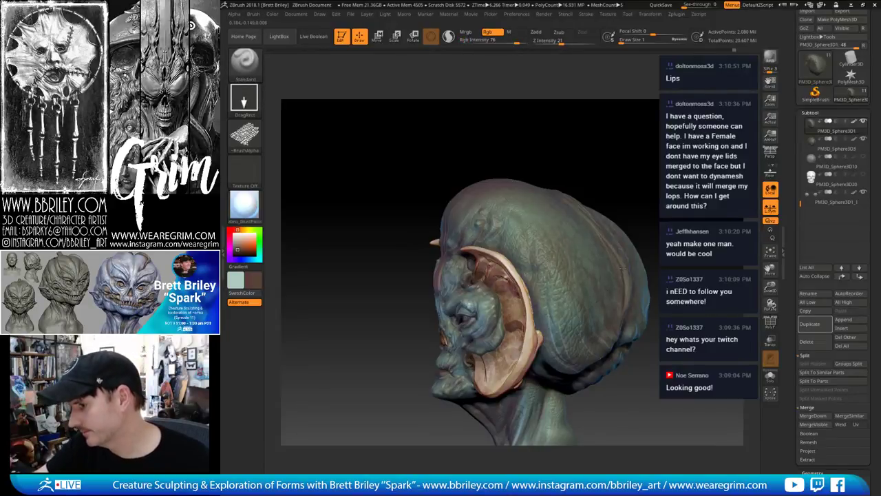
Stamp dark brown scale texture over the cranium's side behind the ear, its lower rear folds and upper side
{"action": "left_click_drag", "start_coordinate": [572, 311], "coordinate": [578, 321]}
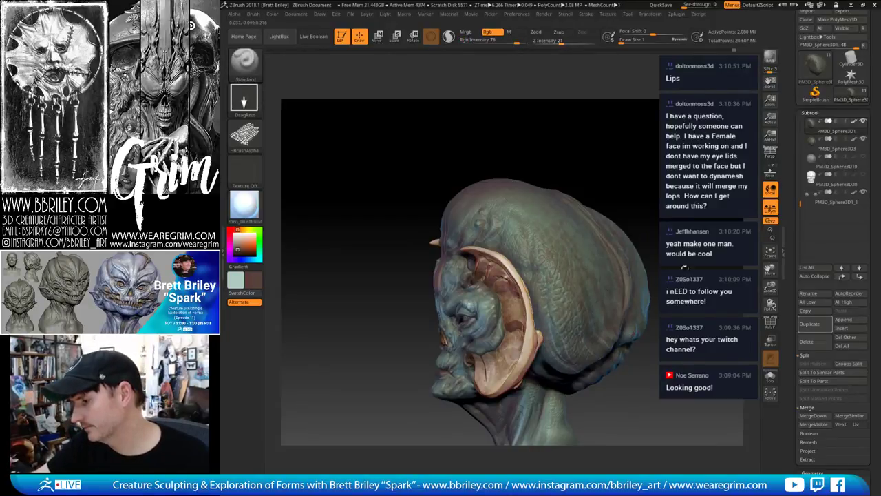
{"action": "left_click_drag", "start_coordinate": [623, 186], "coordinate": [619, 161], "text": "alt"}
{"action": "mouse_move", "coordinate": [598, 310]}
{"action": "left_mouse_down"}
{"action": "mouse_move", "coordinate": [626, 195]}
{"action": "mouse_move", "coordinate": [520, 282]}
{"action": "left_mouse_up"}
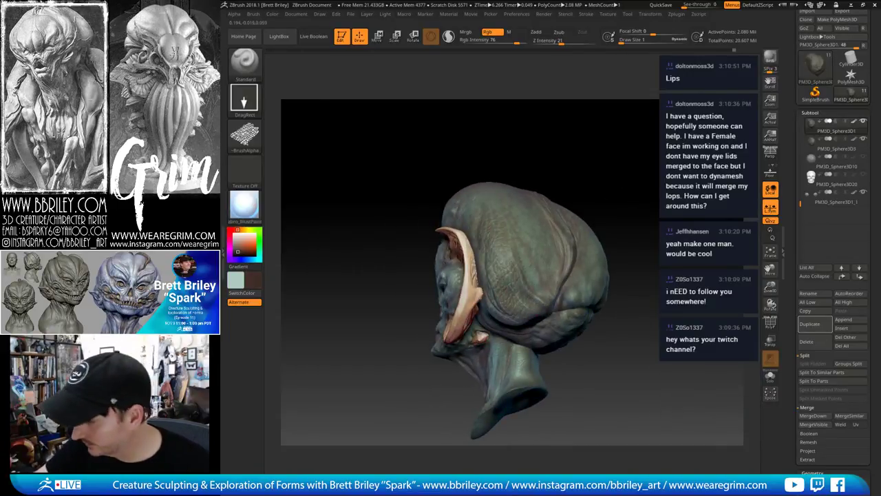
{"action": "right_click_drag", "start_coordinate": [555, 278], "coordinate": [596, 292]}
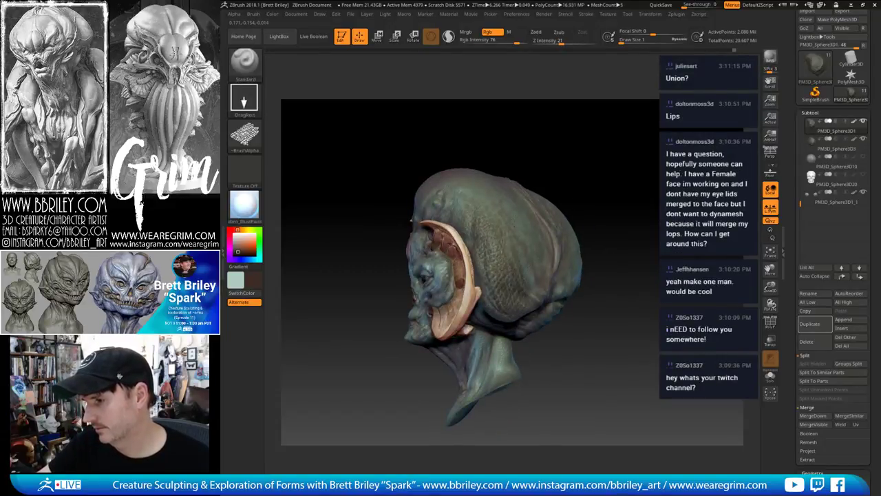
{"action": "right_click_drag", "start_coordinate": [476, 227], "coordinate": [619, 182]}
{"action": "left_click_drag", "start_coordinate": [618, 181], "coordinate": [606, 188]}
{"action": "key", "text": "ctrl"}
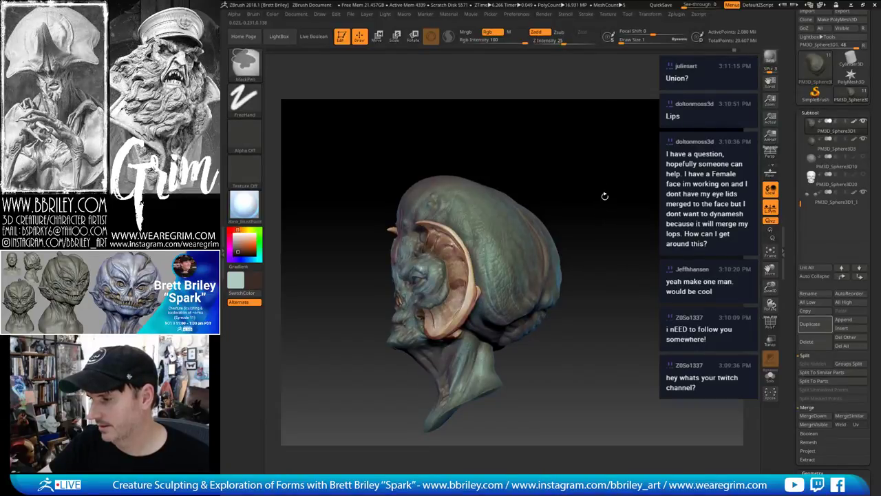
{"action": "left_click_drag", "start_coordinate": [603, 195], "coordinate": [415, 239]}
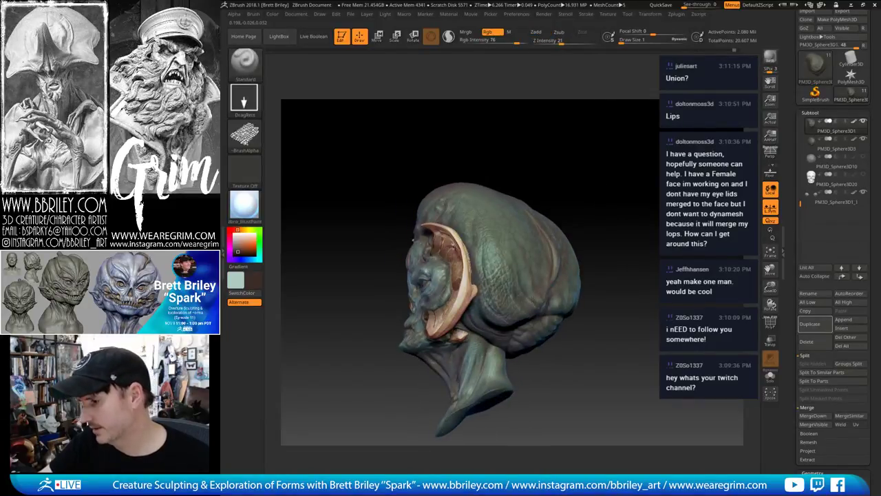
{"action": "left_click_drag", "start_coordinate": [478, 437], "coordinate": [472, 381]}
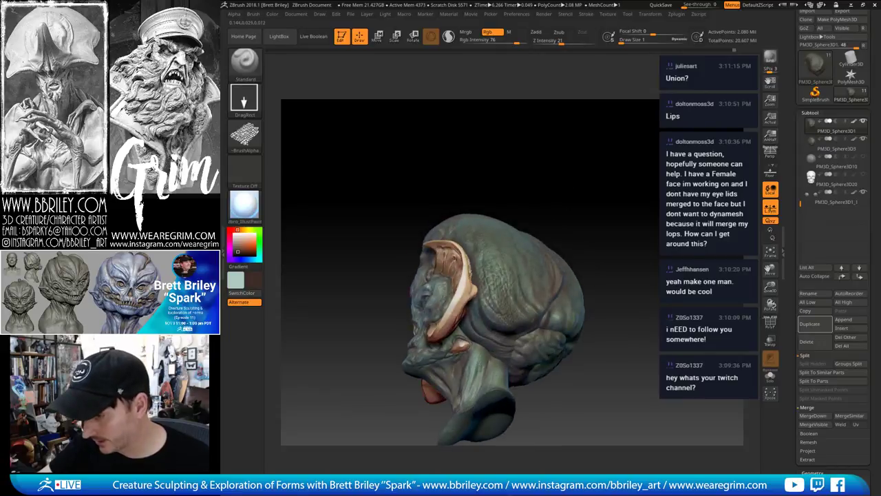
{"action": "left_click_drag", "start_coordinate": [523, 325], "coordinate": [481, 308]}
{"action": "right_click_drag", "start_coordinate": [491, 256], "coordinate": [510, 268]}
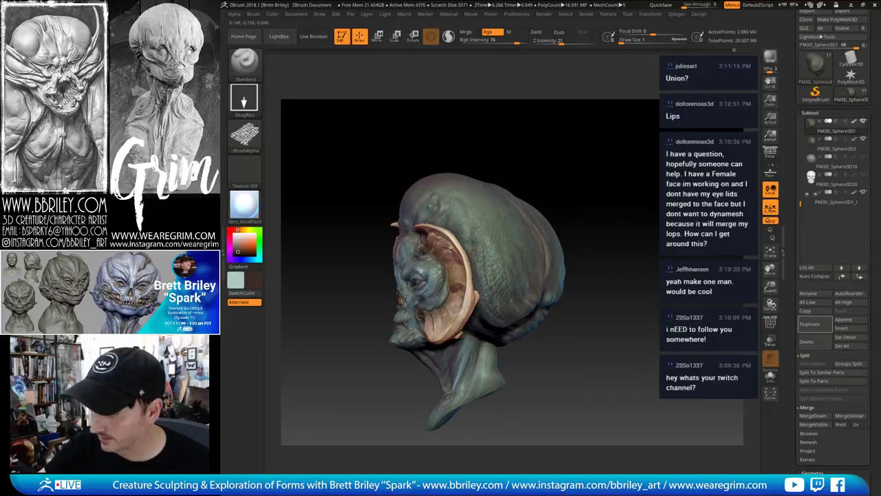
{"action": "left_click_drag", "start_coordinate": [507, 134], "coordinate": [442, 227]}
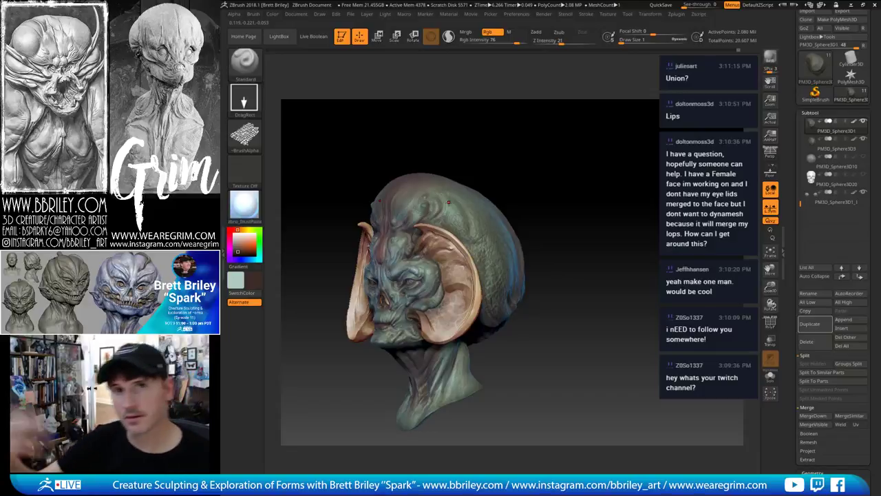
Switch to the Head_symmetry_thin1 subtool and stamp the dark brown scale texture along the side of the neck
{"action": "left_click_drag", "start_coordinate": [564, 184], "coordinate": [581, 207]}
{"action": "left_click_drag", "start_coordinate": [577, 238], "coordinate": [499, 199], "text": "alt"}
{"action": "left_click", "coordinate": [425, 201], "text": "alt"}
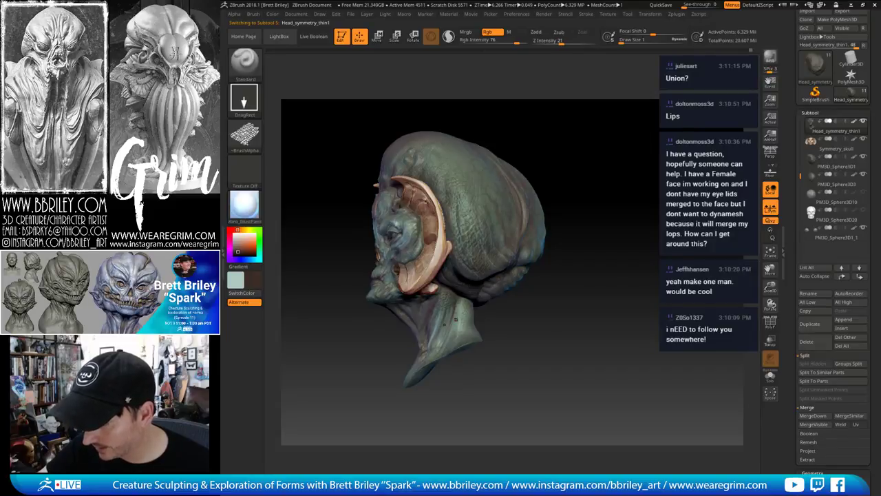
{"action": "left_click_drag", "start_coordinate": [501, 339], "coordinate": [503, 300]}
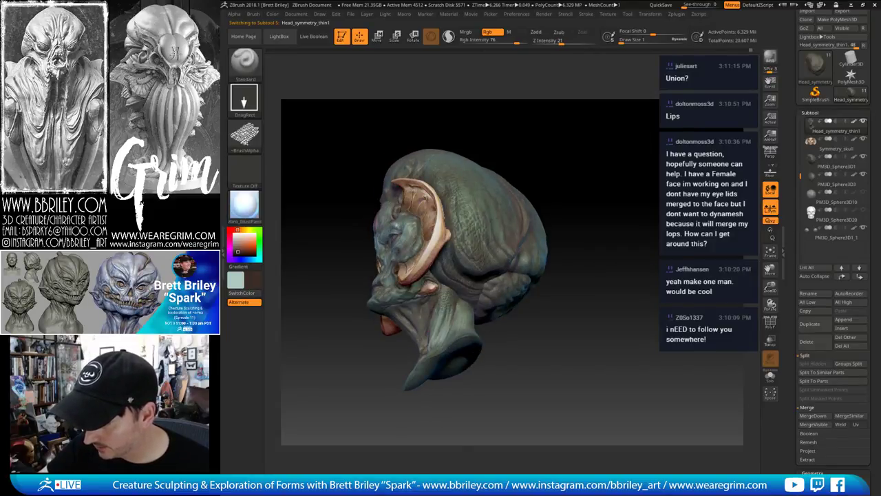
{"action": "mouse_move", "coordinate": [535, 162]}
{"action": "left_mouse_down"}
{"action": "mouse_move", "coordinate": [486, 146]}
{"action": "mouse_move", "coordinate": [534, 175]}
{"action": "left_mouse_up"}
{"action": "left_click_drag", "start_coordinate": [434, 306], "coordinate": [397, 292]}
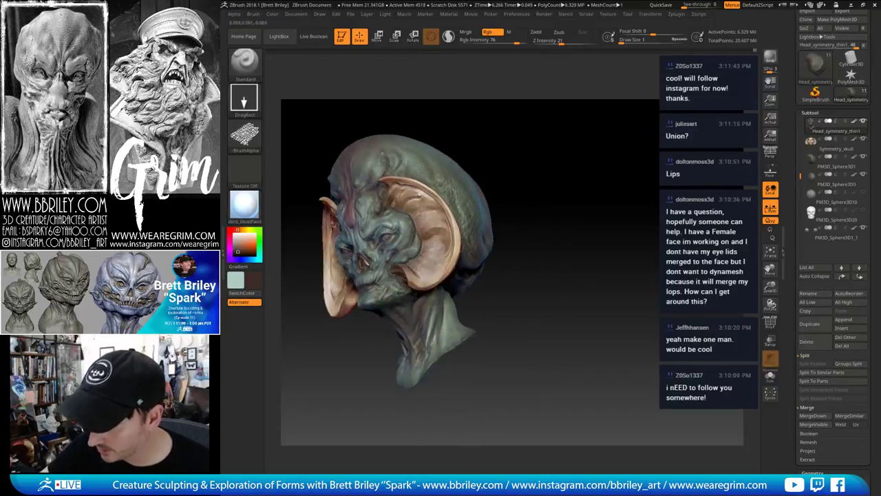
{"action": "left_click_drag", "start_coordinate": [480, 319], "coordinate": [482, 385], "text": "alt"}
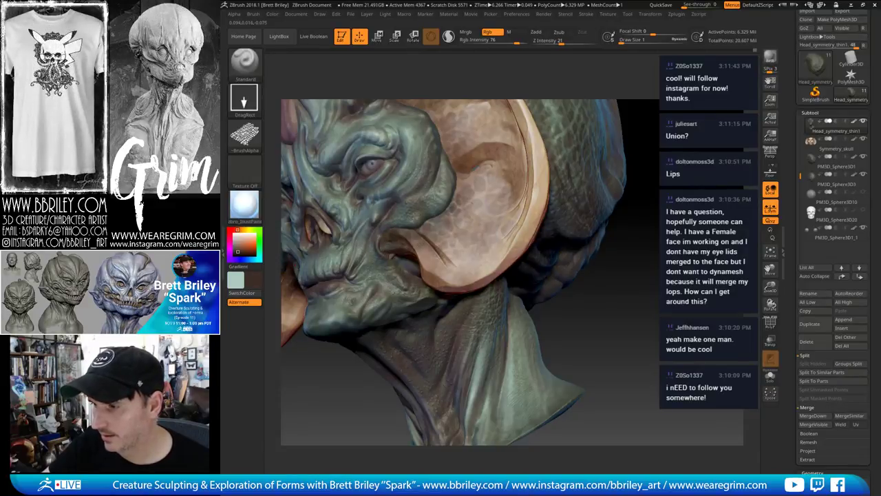
Lower the RGB intensity to 61 and stamp the dark brown scale texture across the creature's face
{"action": "mouse_move", "coordinate": [652, 136]}
{"action": "left_mouse_down", "text": "alt"}
{"action": "mouse_move", "coordinate": [675, 184]}
{"action": "mouse_move", "coordinate": [667, 148]}
{"action": "left_mouse_up", "text": "alt"}
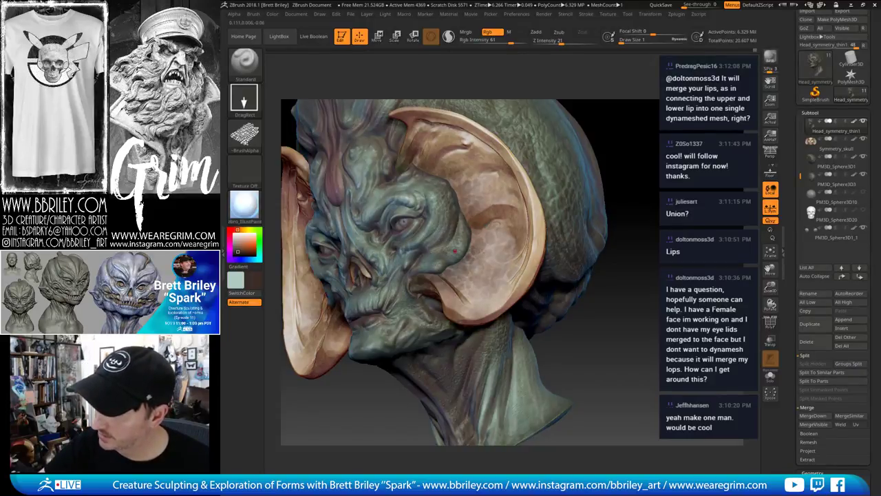
{"action": "mouse_move", "coordinate": [642, 199]}
{"action": "left_mouse_down"}
{"action": "mouse_move", "coordinate": [629, 191]}
{"action": "mouse_move", "coordinate": [650, 207]}
{"action": "left_mouse_up"}
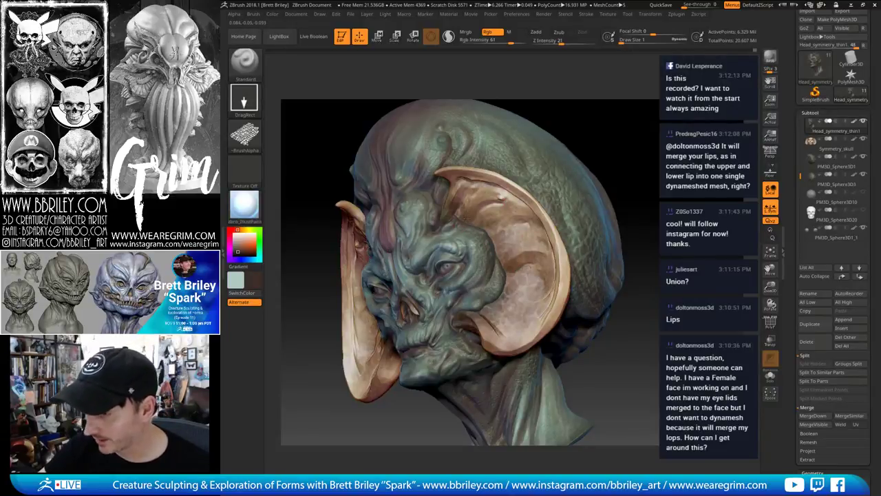
{"action": "mouse_move", "coordinate": [451, 205]}
{"action": "right_mouse_down", "text": "alt"}
{"action": "mouse_move", "coordinate": [470, 233]}
{"action": "mouse_move", "coordinate": [526, 240]}
{"action": "right_mouse_up", "text": "alt"}
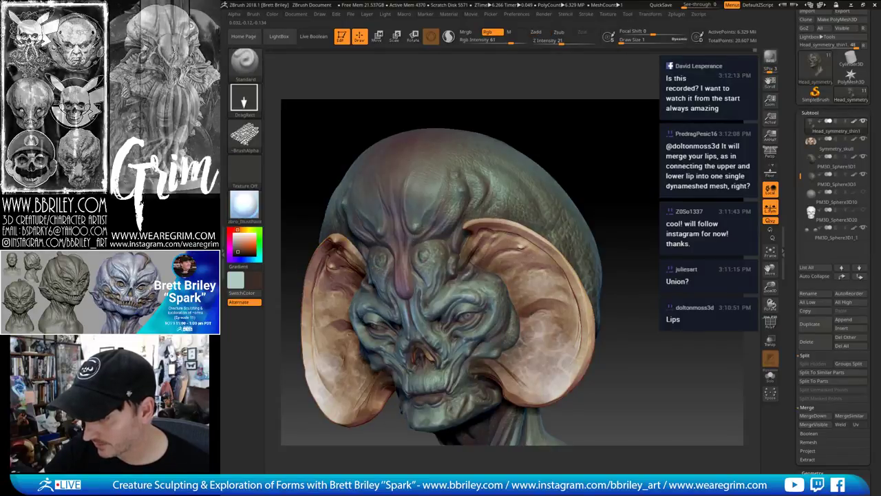
{"action": "right_click_drag", "start_coordinate": [531, 109], "coordinate": [529, 135]}
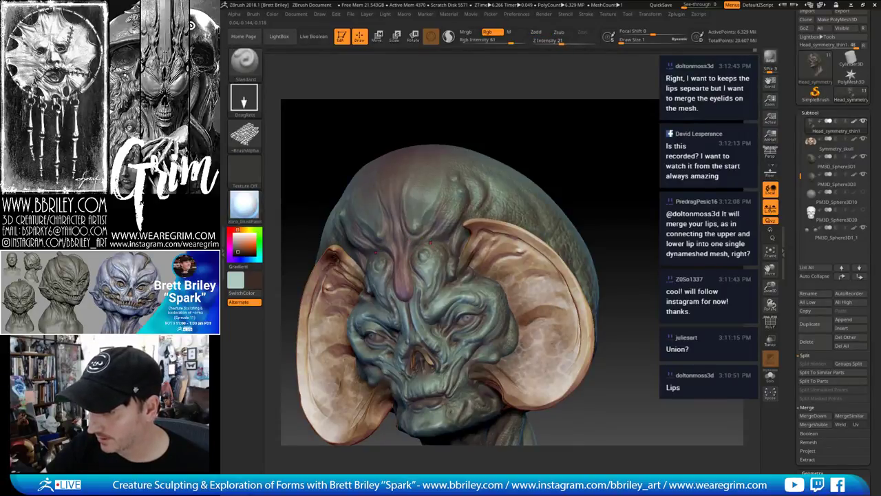
{"action": "right_click_drag", "start_coordinate": [475, 275], "coordinate": [423, 273]}
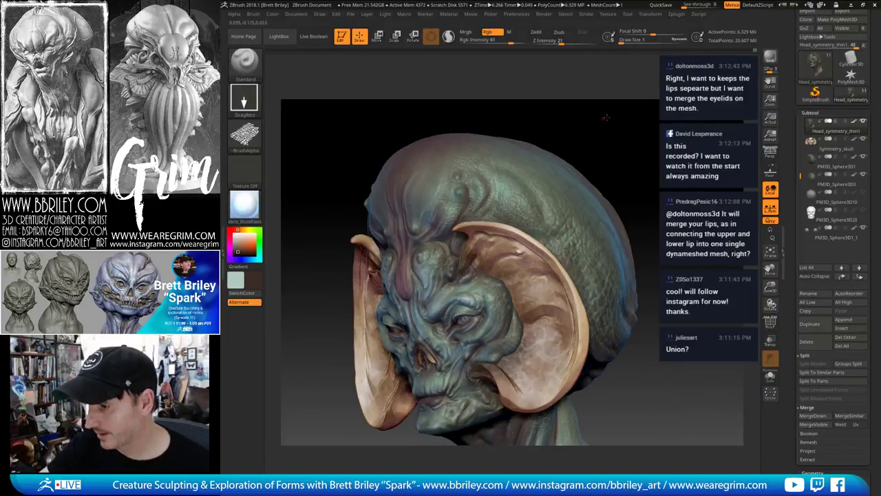
{"action": "left_click_drag", "start_coordinate": [606, 117], "coordinate": [640, 118]}
{"action": "left_click_drag", "start_coordinate": [564, 132], "coordinate": [530, 134]}
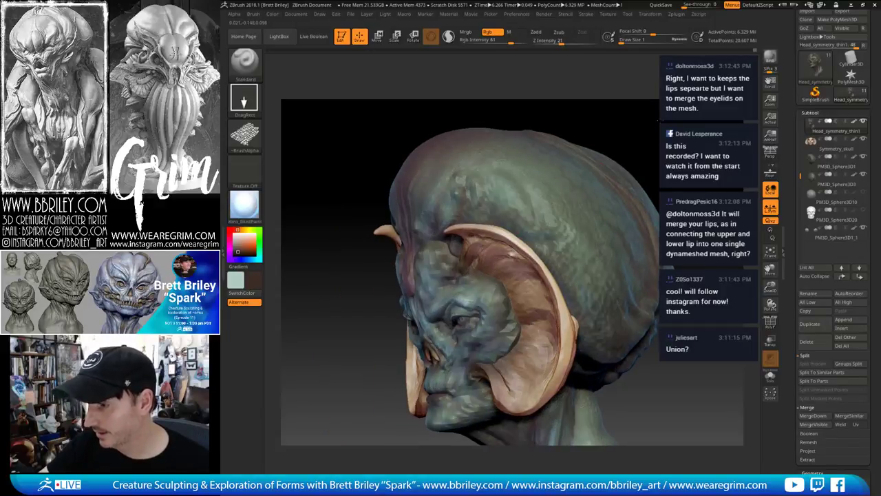
{"action": "left_click_drag", "start_coordinate": [330, 207], "coordinate": [314, 173], "text": "alt"}
{"action": "mouse_move", "coordinate": [317, 222]}
{"action": "left_mouse_down"}
{"action": "mouse_move", "coordinate": [348, 222]}
{"action": "mouse_move", "coordinate": [344, 192]}
{"action": "left_mouse_up"}
{"action": "left_click_drag", "start_coordinate": [603, 148], "coordinate": [635, 149]}
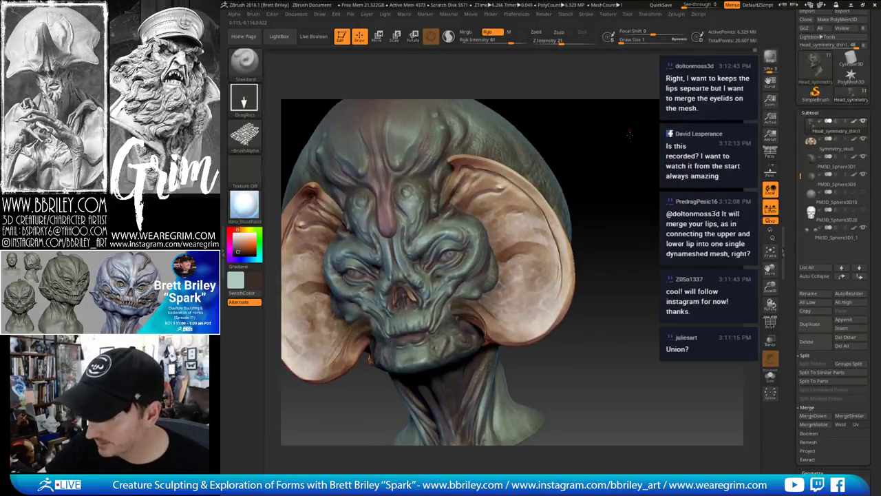
{"action": "left_click_drag", "start_coordinate": [619, 179], "coordinate": [620, 220], "text": "alt"}
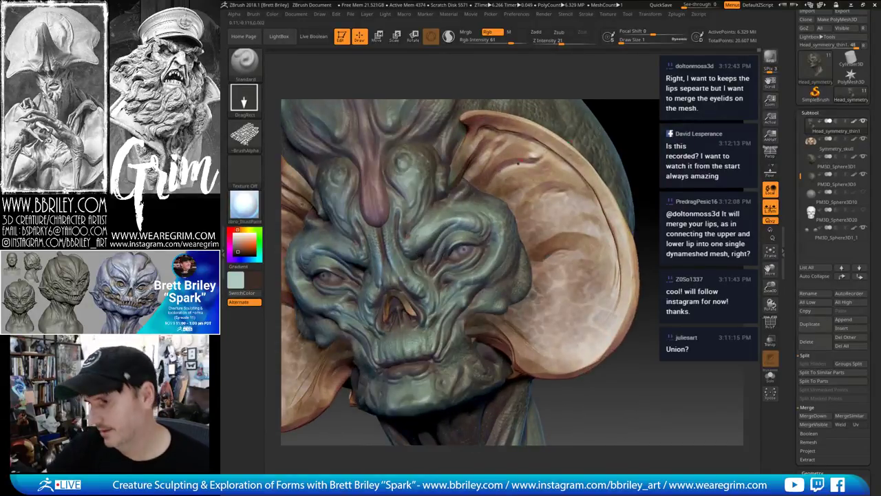
{"action": "left_click_drag", "start_coordinate": [592, 415], "coordinate": [612, 394]}
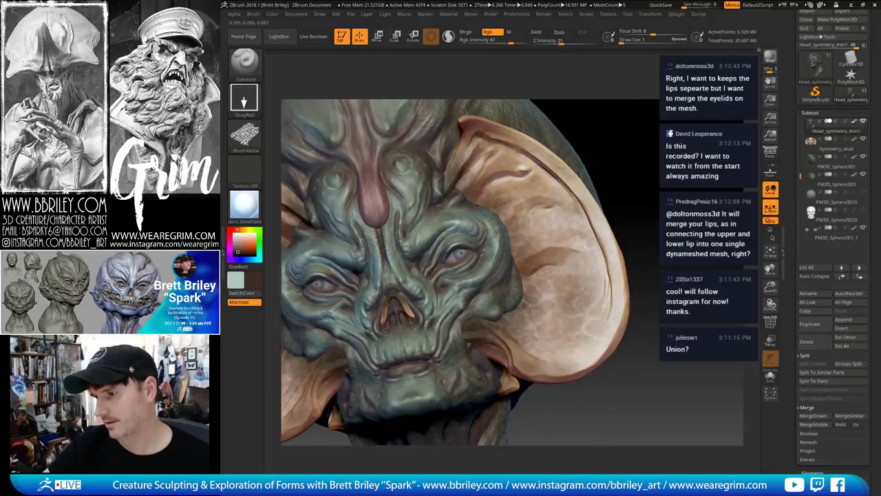
{"action": "left_click_drag", "start_coordinate": [623, 184], "coordinate": [611, 191], "text": "shift"}
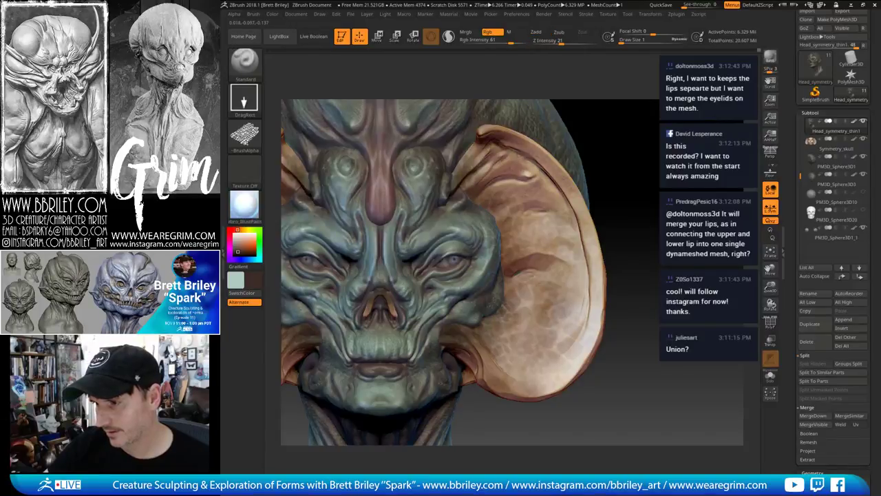
Stamp the dark brown scale texture across the back of the neck
{"action": "mouse_move", "coordinate": [624, 165]}
{"action": "left_mouse_down", "text": "alt"}
{"action": "mouse_move", "coordinate": [624, 128]}
{"action": "mouse_move", "coordinate": [569, 255]}
{"action": "mouse_move", "coordinate": [524, 282]}
{"action": "left_mouse_up", "text": "alt"}
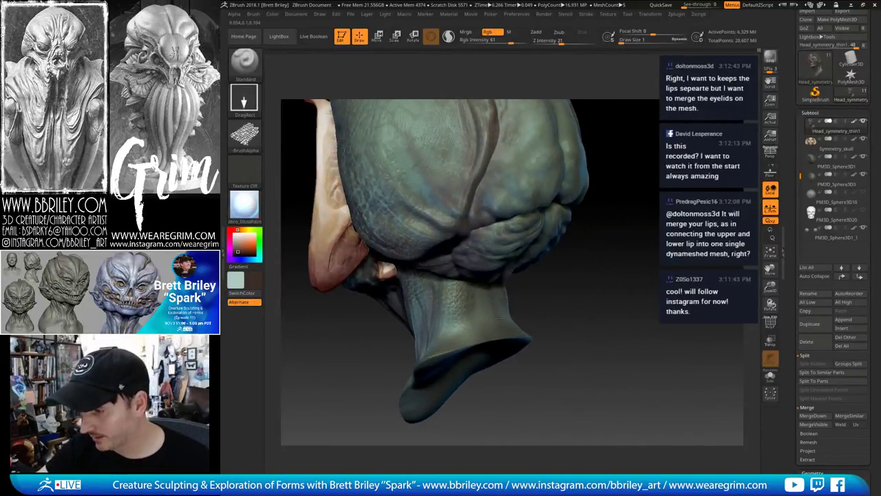
{"action": "mouse_move", "coordinate": [574, 292]}
{"action": "left_mouse_down", "text": "shift"}
{"action": "mouse_move", "coordinate": [544, 295]}
{"action": "mouse_move", "coordinate": [522, 320]}
{"action": "mouse_move", "coordinate": [554, 308]}
{"action": "left_mouse_up", "text": "shift"}
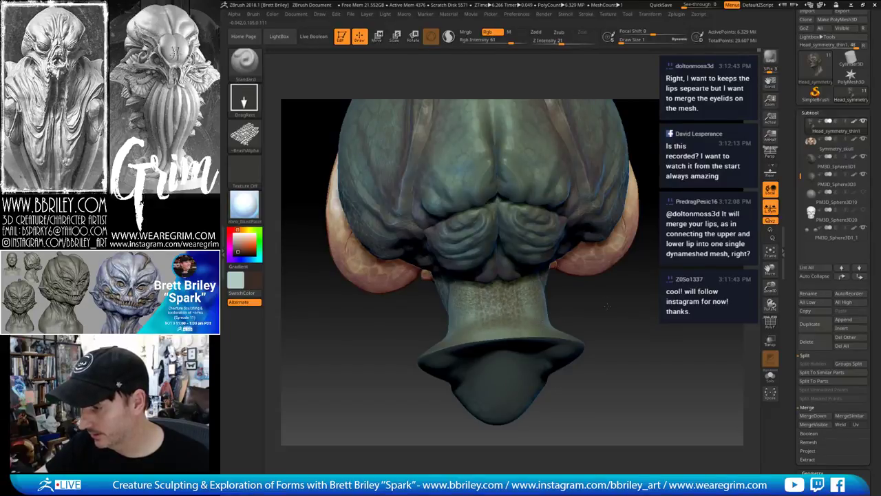
{"action": "left_click_drag", "start_coordinate": [607, 306], "coordinate": [564, 324]}
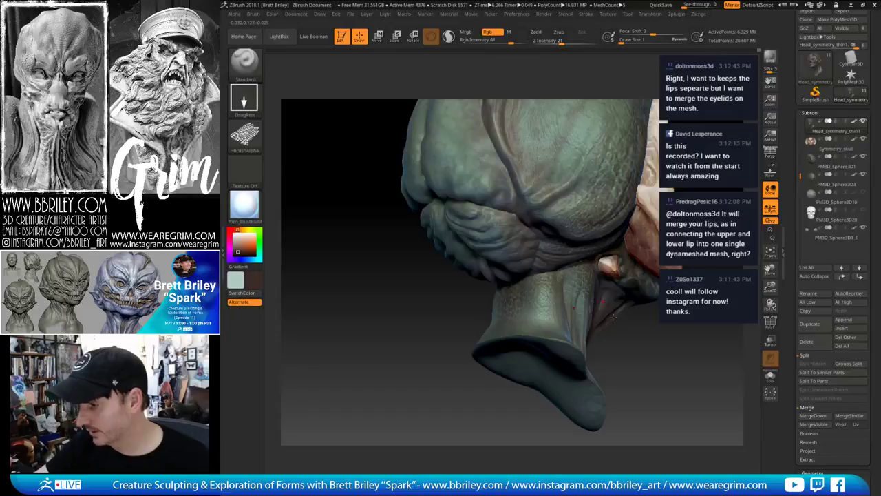
{"action": "left_click_drag", "start_coordinate": [616, 330], "coordinate": [678, 303]}
Switch to the PM3D_Sphere3D3 subtool and stamp dark brown scale texture over the rear of the cranium, undoing the last stamp
{"action": "left_click", "coordinate": [548, 341], "text": "alt"}
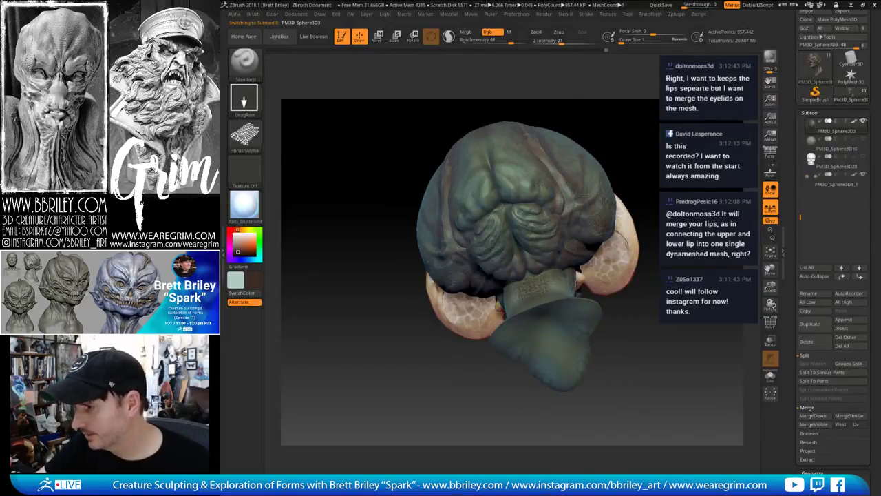
{"action": "left_click_drag", "start_coordinate": [587, 104], "coordinate": [572, 184], "text": "alt"}
{"action": "left_click_drag", "start_coordinate": [571, 184], "coordinate": [564, 218]}
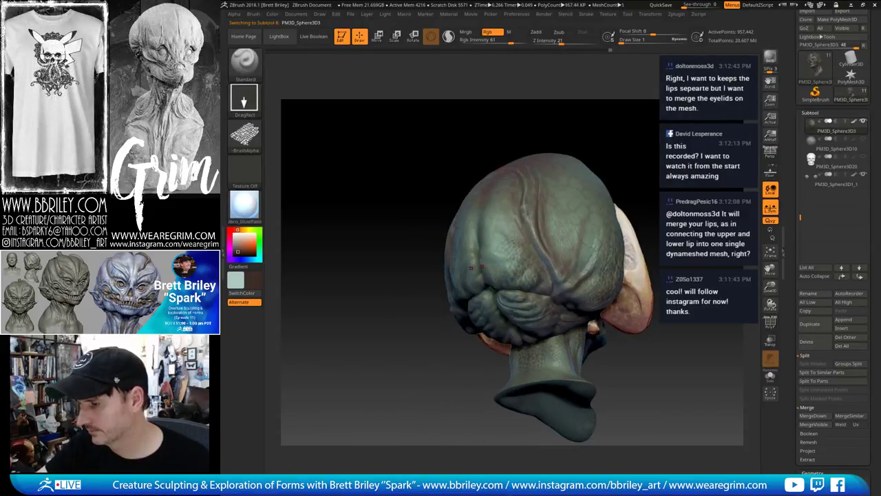
{"action": "right_click_drag", "start_coordinate": [540, 279], "coordinate": [514, 287]}
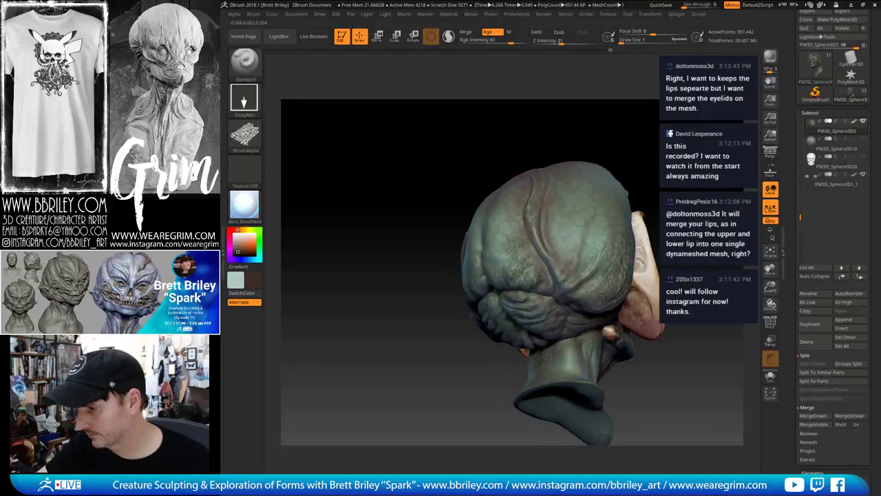
{"action": "left_click_drag", "start_coordinate": [631, 135], "coordinate": [540, 290]}
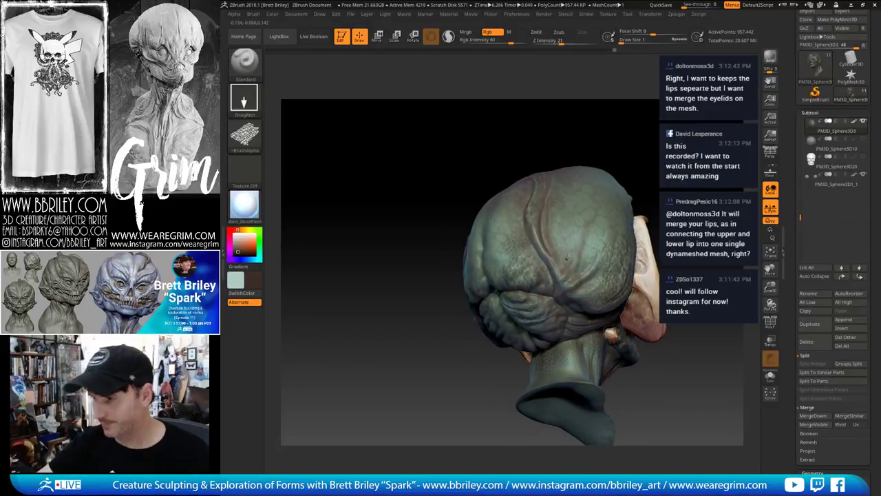
{"action": "mouse_move", "coordinate": [637, 124]}
{"action": "left_mouse_down"}
{"action": "mouse_move", "coordinate": [575, 105]}
{"action": "mouse_move", "coordinate": [542, 180]}
{"action": "left_mouse_up"}
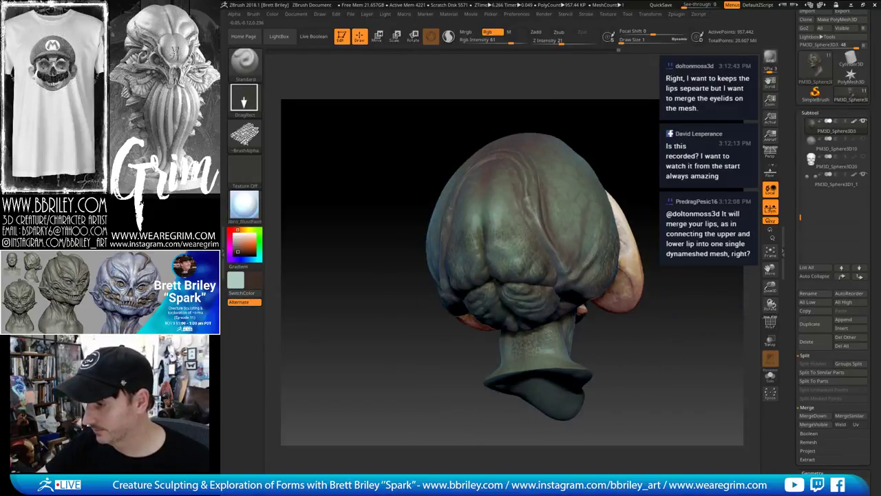
{"action": "left_click_drag", "start_coordinate": [607, 125], "coordinate": [506, 299]}
{"action": "left_click_drag", "start_coordinate": [659, 169], "coordinate": [694, 215]}
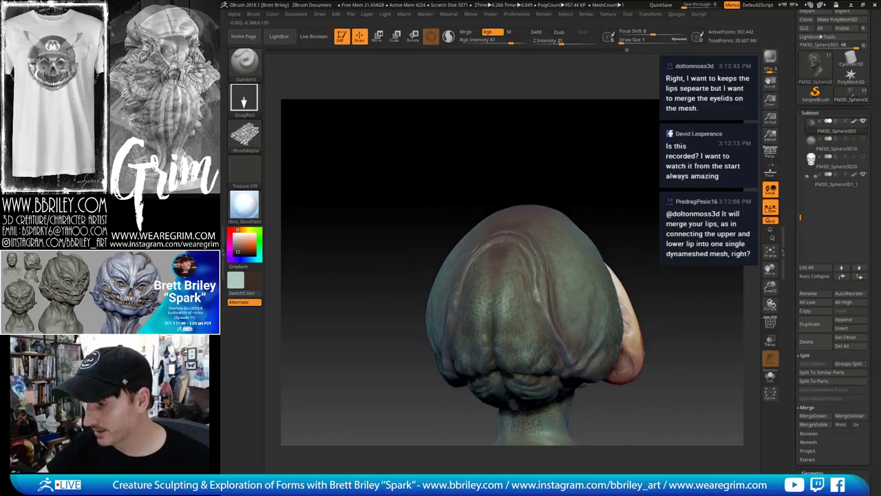
{"action": "mouse_move", "coordinate": [613, 161]}
{"action": "left_mouse_down"}
{"action": "mouse_move", "coordinate": [620, 214]}
{"action": "mouse_move", "coordinate": [653, 215]}
{"action": "mouse_move", "coordinate": [616, 235]}
{"action": "mouse_move", "coordinate": [606, 282]}
{"action": "left_mouse_up"}
{"action": "key", "text": "ctrl+z"}
Switch to the PM3D_Sphere3D1 subtool and stamp the dark brown scale texture over the top of the cranium above the forehead
{"action": "left_click", "coordinate": [809, 324]}
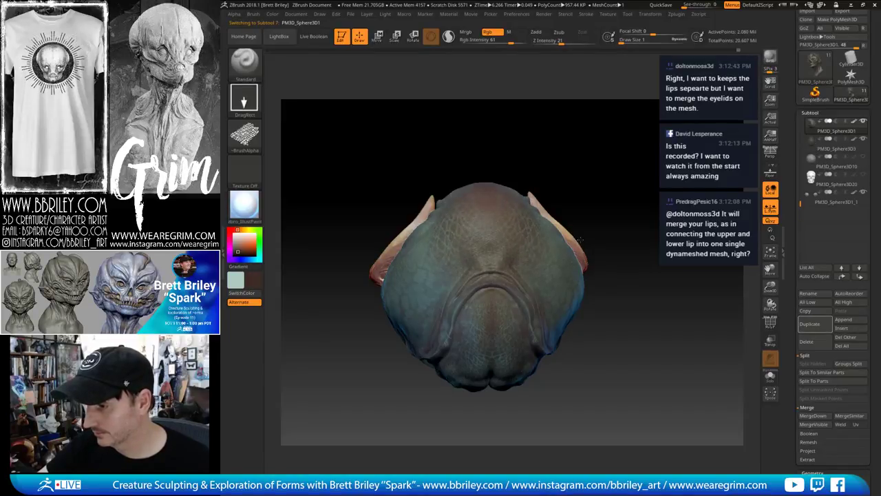
{"action": "left_click_drag", "start_coordinate": [598, 177], "coordinate": [620, 176]}
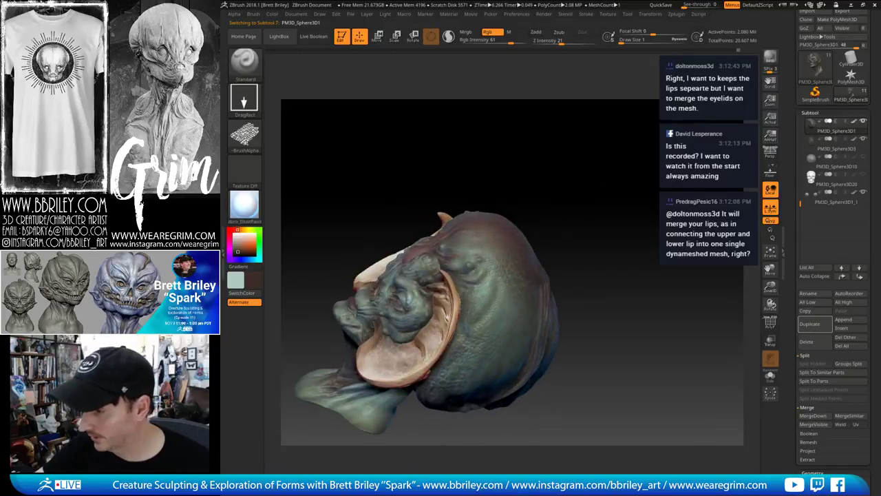
{"action": "left_click_drag", "start_coordinate": [520, 216], "coordinate": [568, 194]}
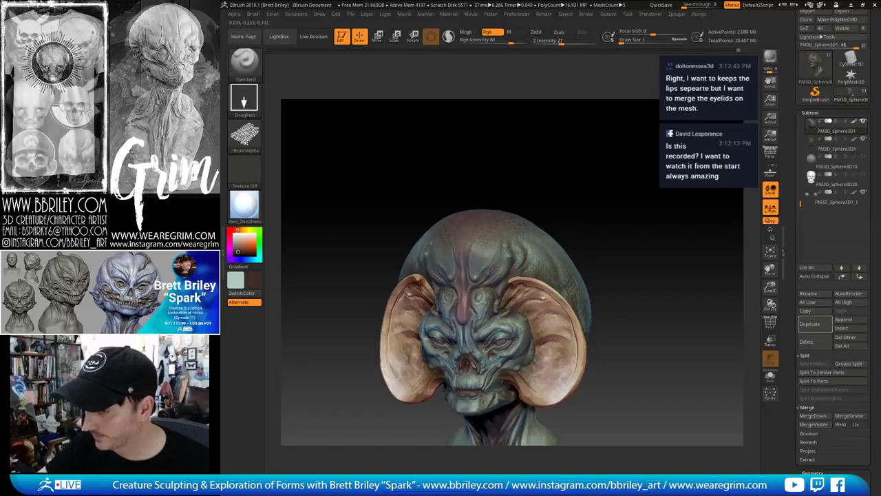
{"action": "left_click_drag", "start_coordinate": [521, 175], "coordinate": [518, 205]}
{"action": "mouse_move", "coordinate": [535, 149]}
{"action": "left_mouse_down"}
{"action": "mouse_move", "coordinate": [624, 158]}
{"action": "mouse_move", "coordinate": [615, 171]}
{"action": "mouse_move", "coordinate": [624, 169]}
{"action": "left_mouse_up"}
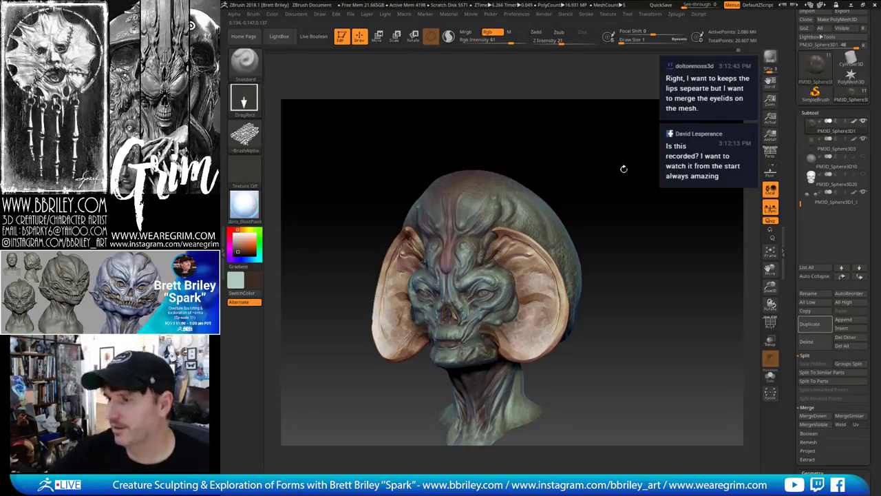
{"action": "left_click_drag", "start_coordinate": [624, 169], "coordinate": [564, 185]}
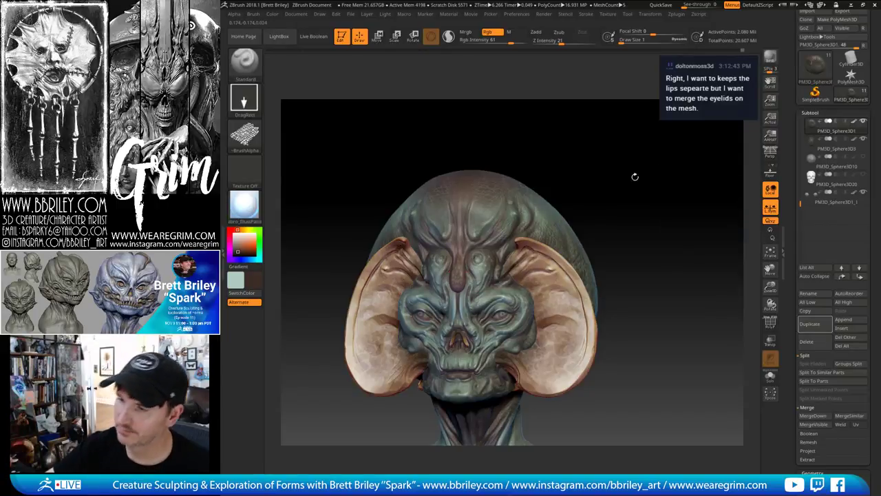
{"action": "left_click_drag", "start_coordinate": [635, 177], "coordinate": [627, 187], "text": "shift"}
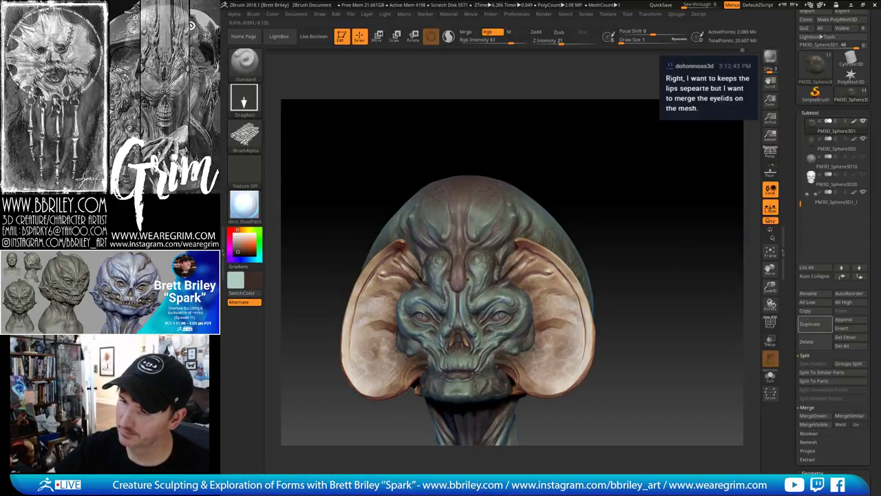
{"action": "mouse_move", "coordinate": [591, 207]}
{"action": "left_mouse_down"}
{"action": "mouse_move", "coordinate": [624, 191]}
{"action": "mouse_move", "coordinate": [612, 185]}
{"action": "mouse_move", "coordinate": [596, 195]}
{"action": "mouse_move", "coordinate": [611, 182]}
{"action": "mouse_move", "coordinate": [606, 187]}
{"action": "left_mouse_up"}
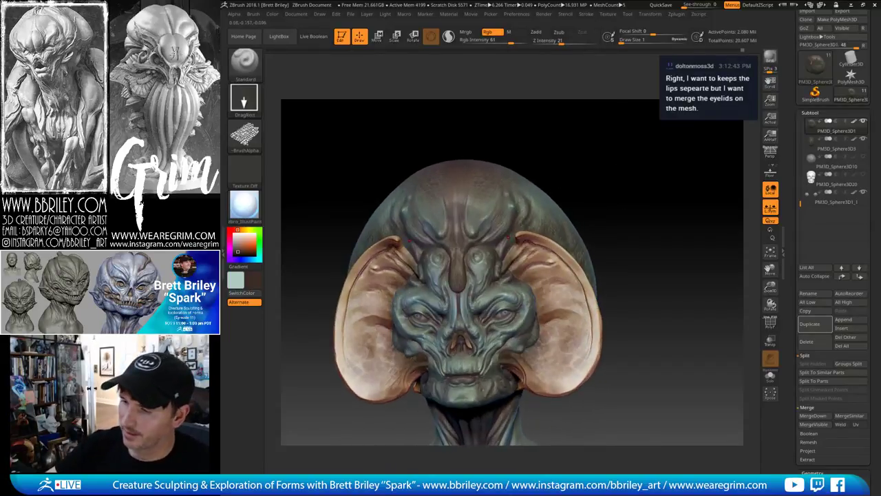
Set the brush stroke to FreeHand and choose a peach-orange paint colour
{"action": "left_click", "coordinate": [246, 100]}
{"action": "left_click", "coordinate": [367, 108]}
{"action": "left_click", "coordinate": [243, 241]}
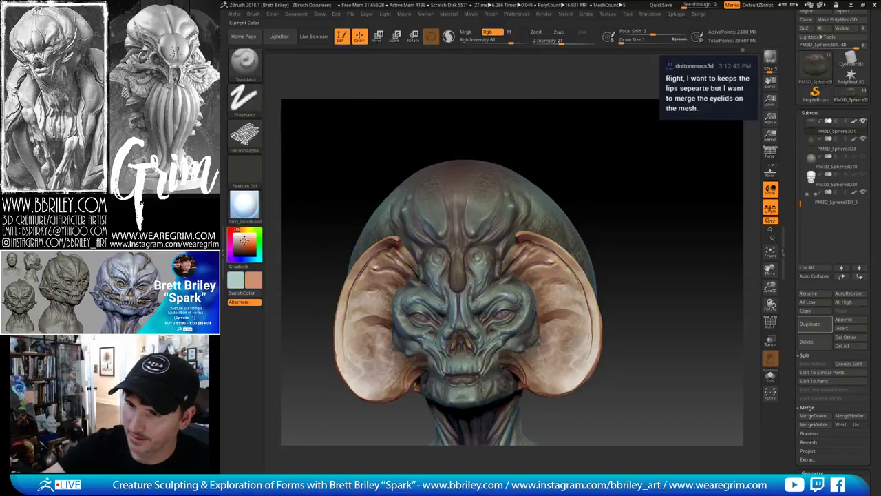
Try painting the peach colour on the bulb-tipped ridge at the centre of the forehead, then undo the strokes
{"action": "mouse_move", "coordinate": [660, 167]}
{"action": "left_mouse_down"}
{"action": "mouse_move", "coordinate": [636, 126]}
{"action": "mouse_move", "coordinate": [627, 135]}
{"action": "left_mouse_up"}
{"action": "left_click_drag", "start_coordinate": [550, 188], "coordinate": [553, 204]}
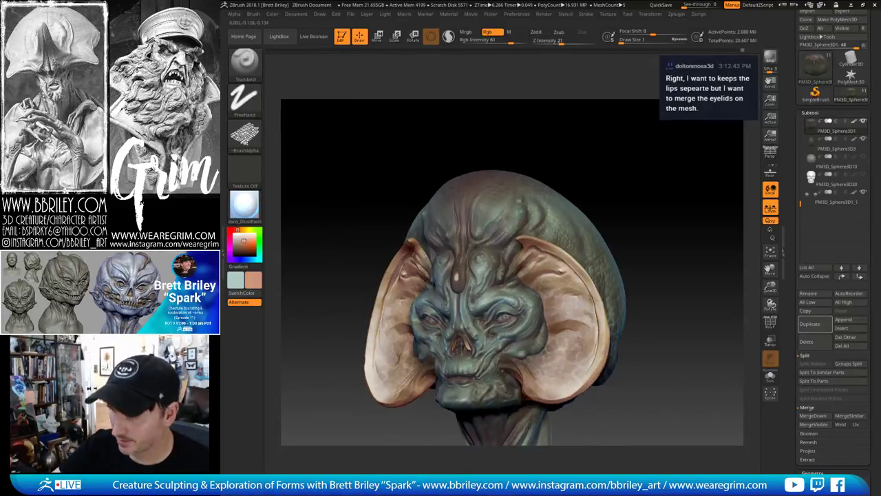
{"action": "left_click_drag", "start_coordinate": [637, 207], "coordinate": [668, 197]}
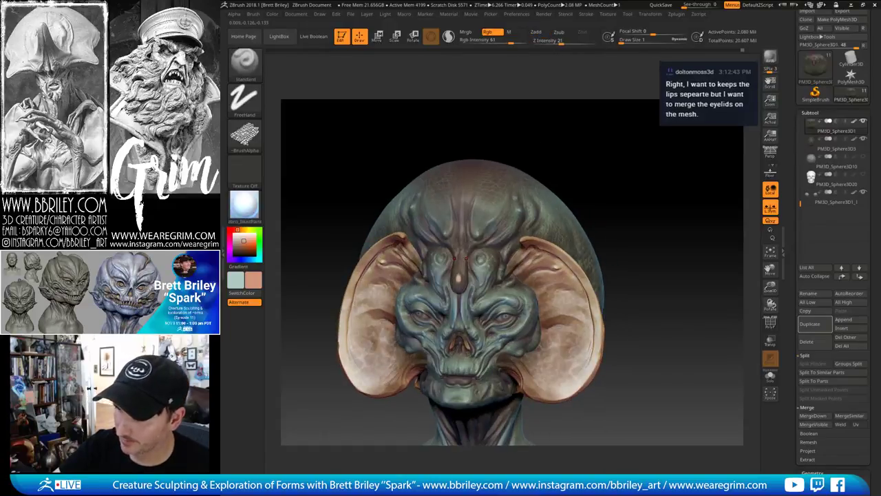
{"action": "left_click_drag", "start_coordinate": [461, 283], "coordinate": [460, 252]}
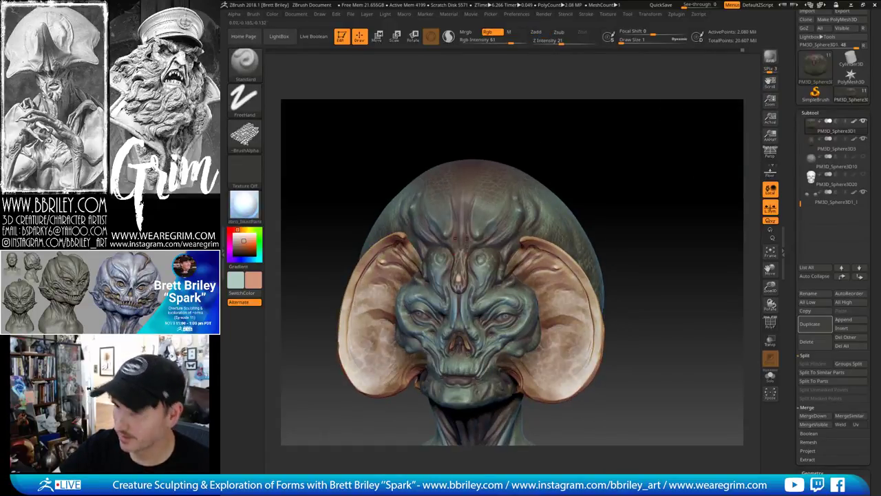
{"action": "left_click_drag", "start_coordinate": [580, 149], "coordinate": [610, 128]}
{"action": "key", "text": "ctrl+z"}
{"action": "key", "text": "ctrl+z"}
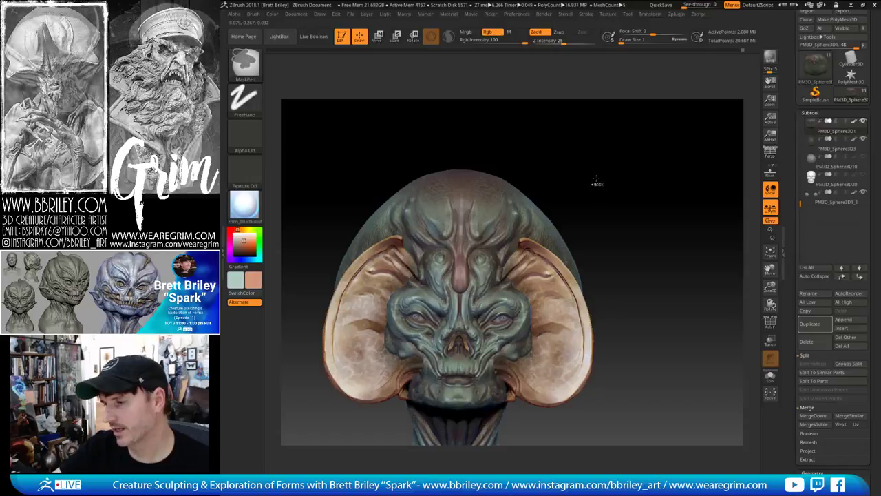
Pick a pink paint colour, reduce the draw size to 2 and paint the bulb at the lower end of the forehead ridge
{"action": "left_click_drag", "start_coordinate": [600, 172], "coordinate": [577, 176]}
{"action": "key", "text": "c"}
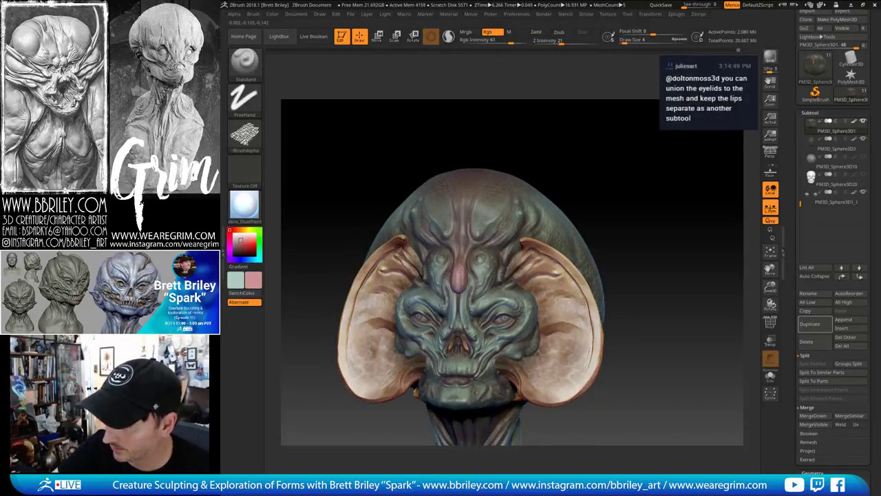
{"action": "key", "text": "bracketleft"}
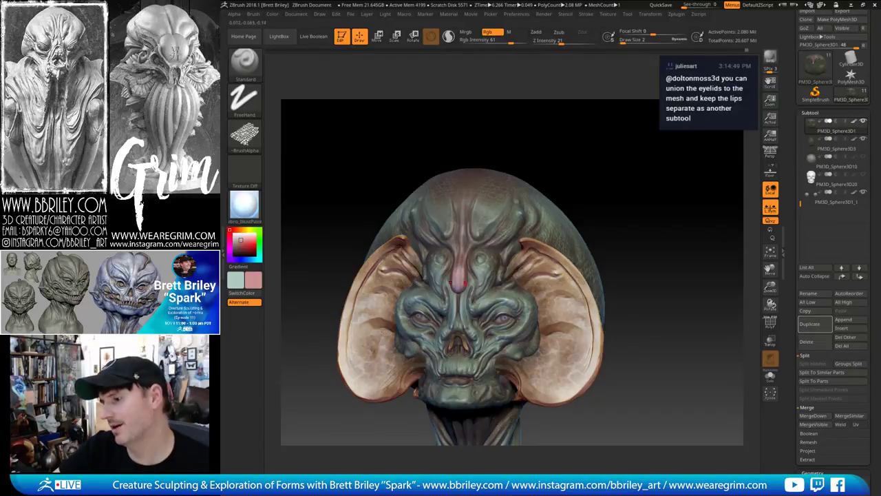
{"action": "left_click_drag", "start_coordinate": [563, 147], "coordinate": [481, 148]}
{"action": "left_click_drag", "start_coordinate": [554, 138], "coordinate": [612, 140], "text": "shift"}
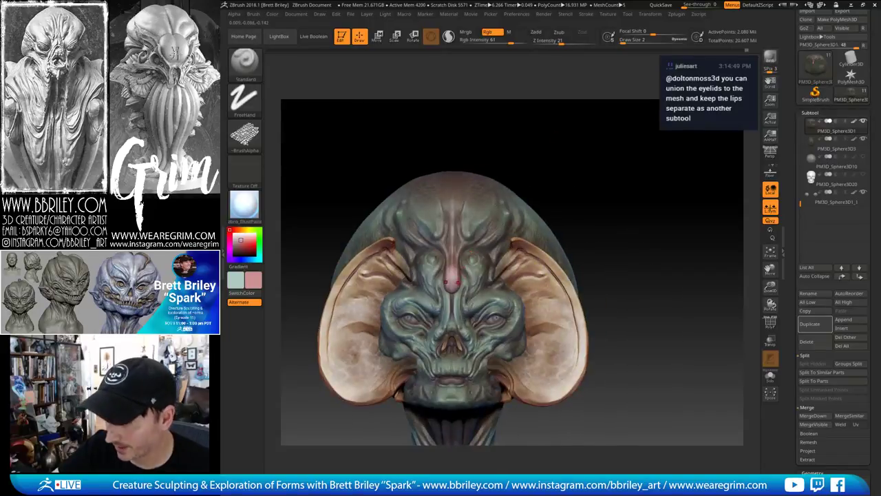
{"action": "left_click_drag", "start_coordinate": [558, 147], "coordinate": [559, 207], "text": "alt"}
{"action": "key", "text": "s"}
{"action": "left_click", "coordinate": [454, 298]}
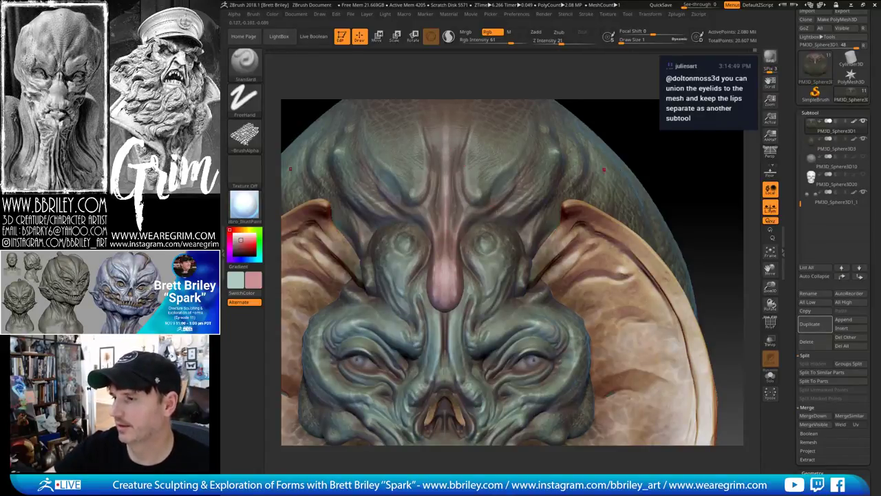
Switch to the Head_symmetry_thin1 subtool and paint pink accents around the inner corners and lower lids of both eyes
{"action": "mouse_move", "coordinate": [685, 166]}
{"action": "left_mouse_down", "text": "alt"}
{"action": "mouse_move", "coordinate": [682, 150]}
{"action": "mouse_move", "coordinate": [668, 153]}
{"action": "mouse_move", "coordinate": [682, 165]}
{"action": "mouse_move", "coordinate": [620, 172]}
{"action": "mouse_move", "coordinate": [615, 164]}
{"action": "mouse_move", "coordinate": [610, 207]}
{"action": "left_mouse_up", "text": "alt"}
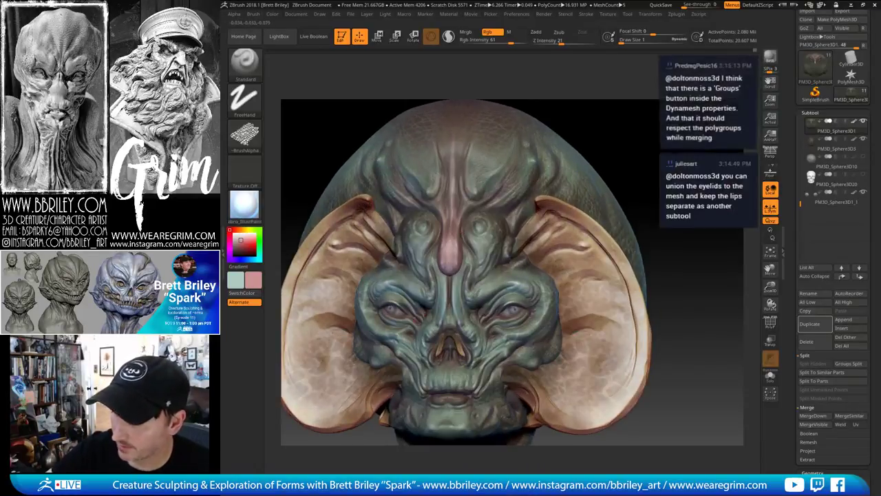
{"action": "left_click", "coordinate": [396, 313], "text": "alt"}
{"action": "left_click_drag", "start_coordinate": [678, 289], "coordinate": [678, 330], "text": "alt"}
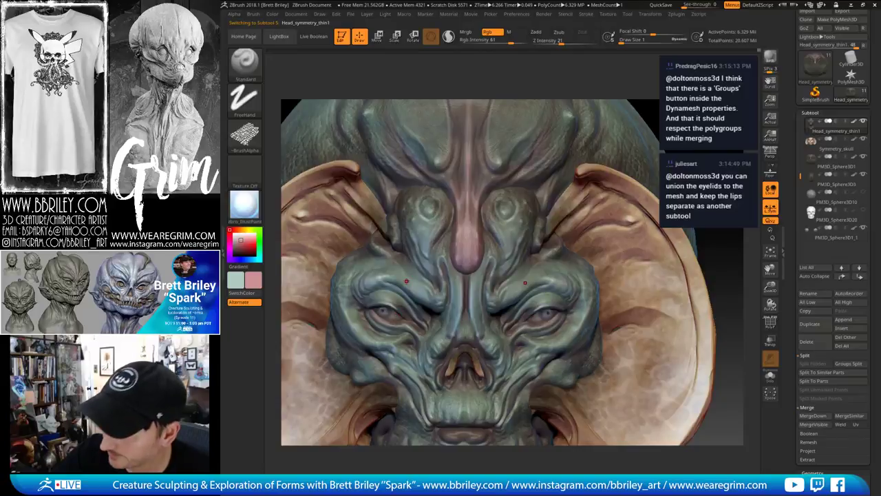
{"action": "right_click_drag", "start_coordinate": [406, 281], "coordinate": [471, 241]}
{"action": "left_click_drag", "start_coordinate": [621, 123], "coordinate": [621, 67]}
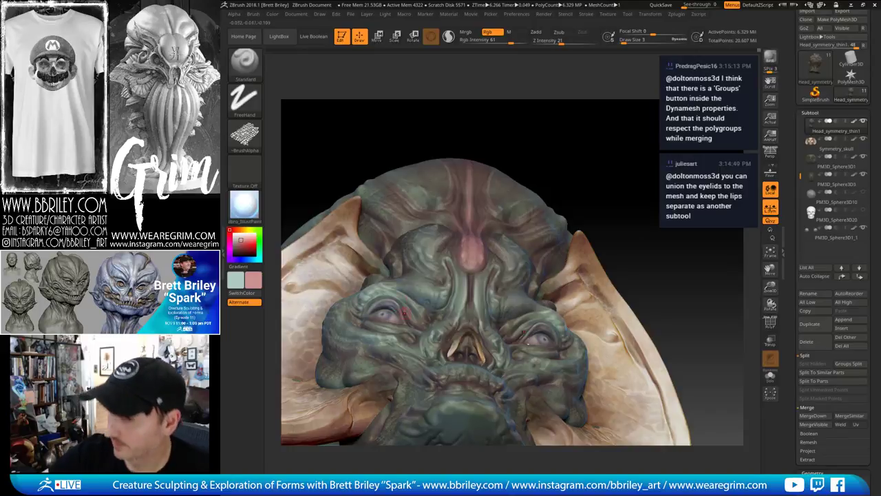
{"action": "left_click_drag", "start_coordinate": [600, 110], "coordinate": [603, 196]}
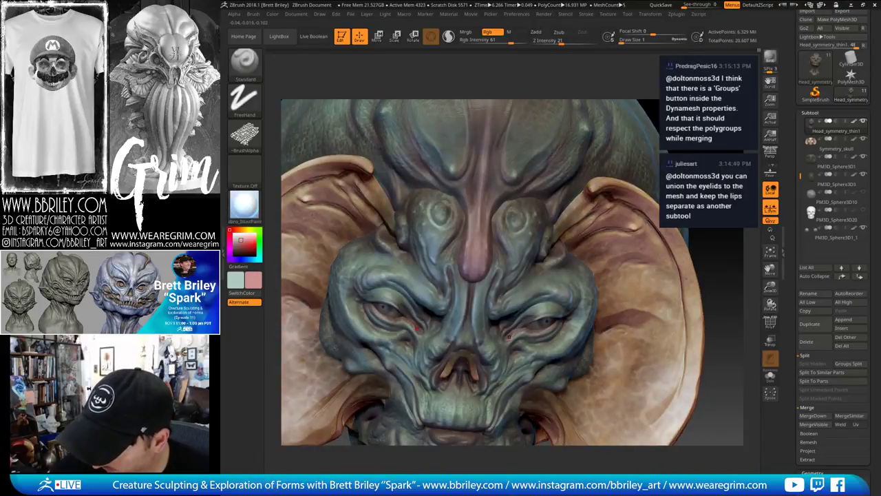
Paint pink accents inside the nasal cavity and along the lips
{"action": "left_click_drag", "start_coordinate": [716, 323], "coordinate": [714, 275], "text": "alt"}
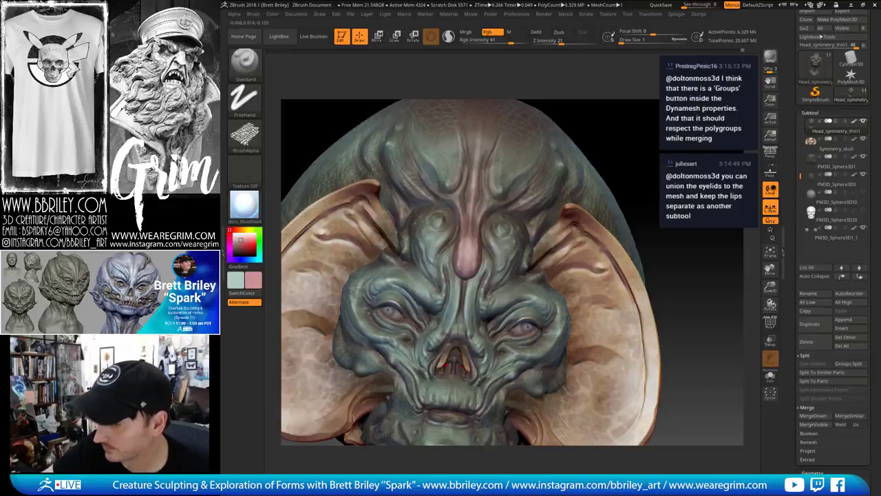
{"action": "left_click_drag", "start_coordinate": [650, 199], "coordinate": [643, 150]}
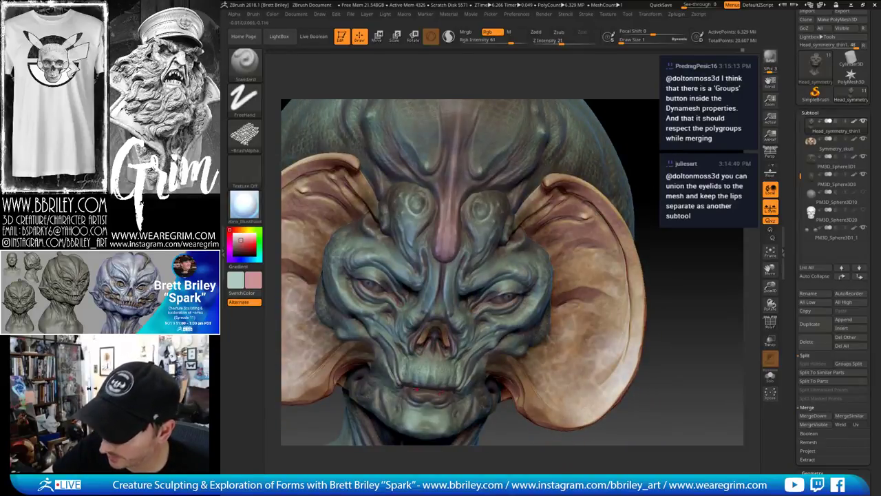
{"action": "left_click_drag", "start_coordinate": [661, 309], "coordinate": [649, 268], "text": "alt"}
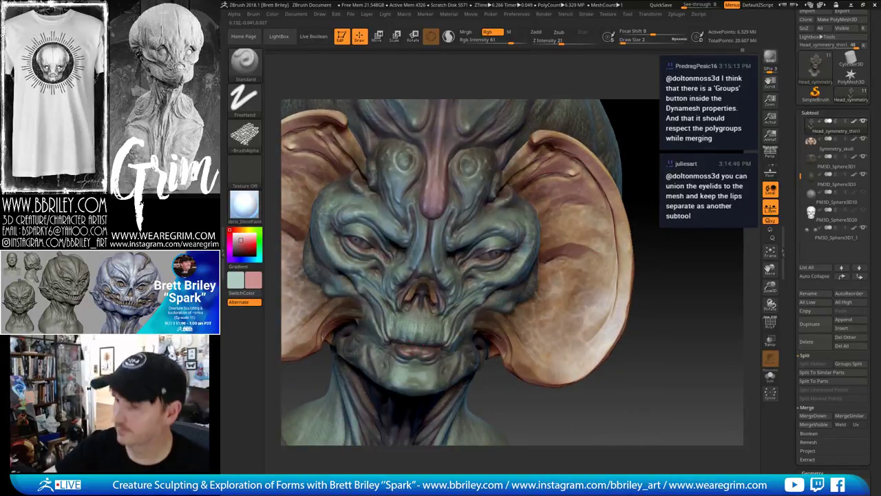
{"action": "mouse_move", "coordinate": [667, 310]}
{"action": "left_mouse_down"}
{"action": "mouse_move", "coordinate": [646, 355]}
{"action": "mouse_move", "coordinate": [657, 299]}
{"action": "left_mouse_up"}
{"action": "left_click_drag", "start_coordinate": [654, 331], "coordinate": [678, 303]}
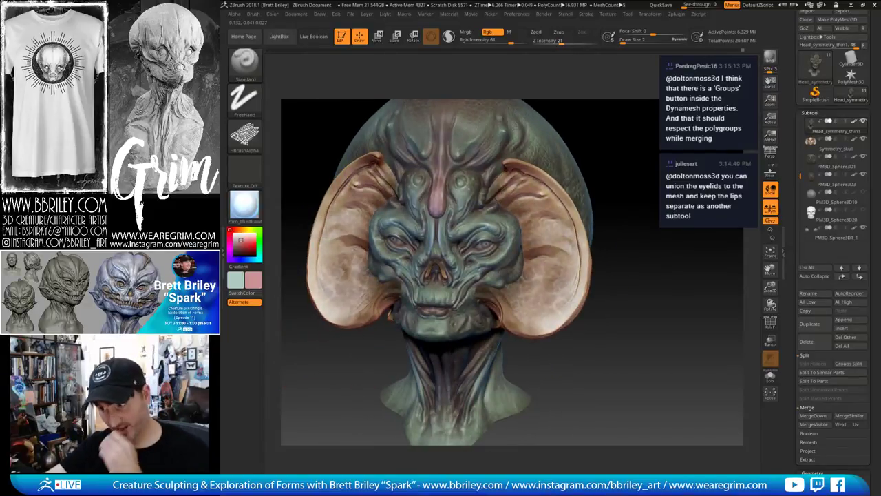
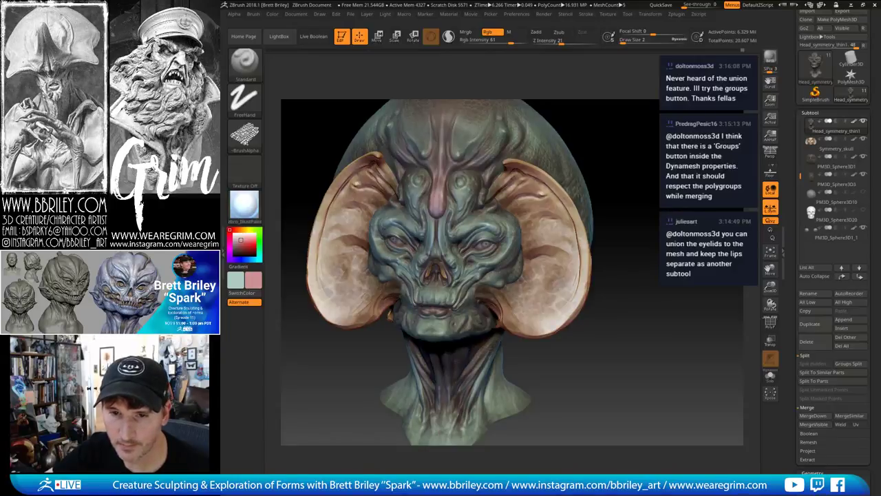
{"action": "left_click_drag", "start_coordinate": [613, 372], "coordinate": [634, 344]}
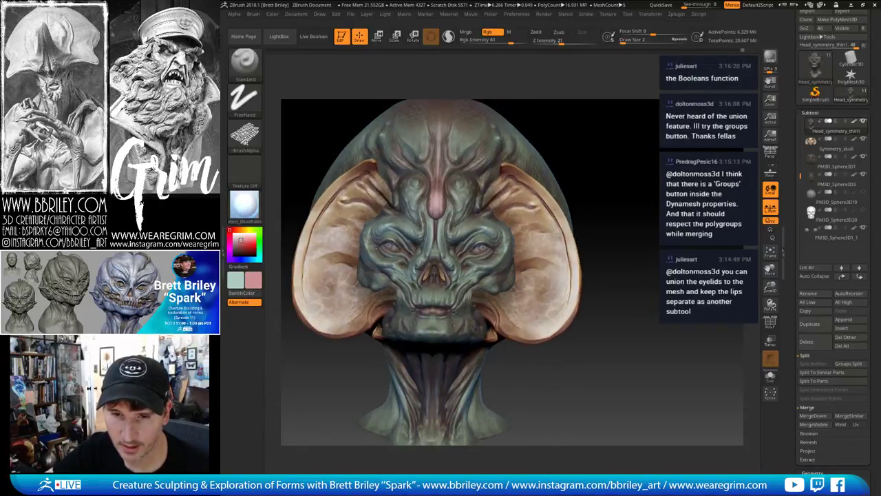
Examine the painted bust from the front, sides and below to judge the pink accents and overall colour balance
{"action": "left_click_drag", "start_coordinate": [612, 372], "coordinate": [596, 393]}
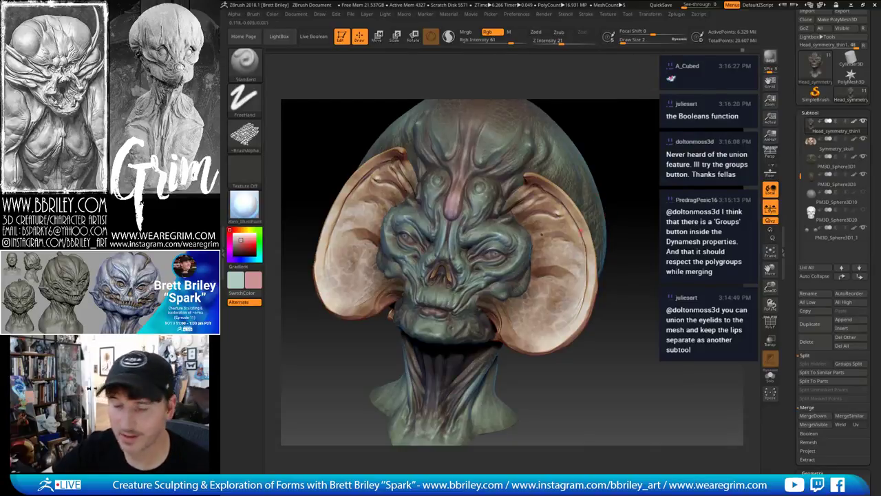
{"action": "right_click_drag", "start_coordinate": [405, 232], "coordinate": [431, 226]}
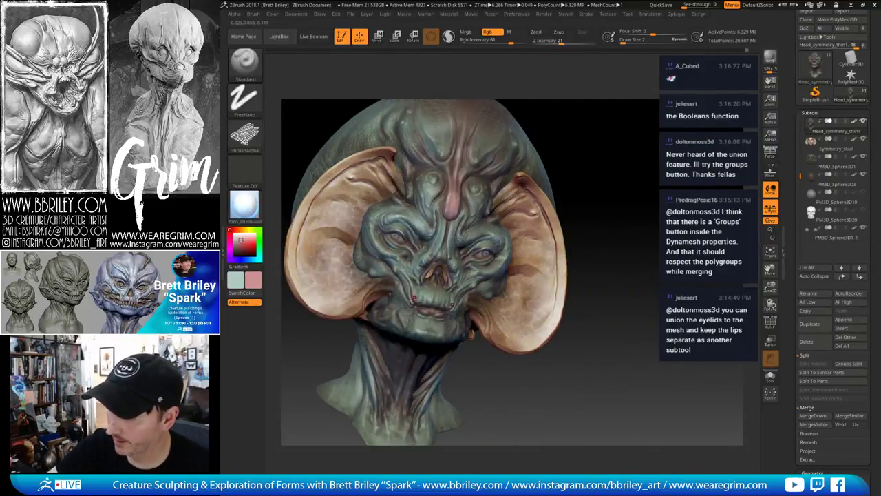
{"action": "right_click_drag", "start_coordinate": [471, 334], "coordinate": [391, 332]}
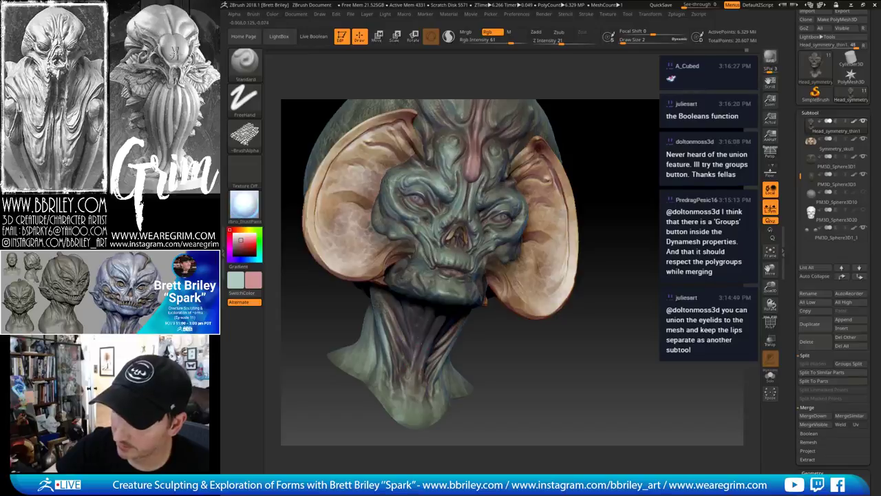
{"action": "mouse_move", "coordinate": [531, 370]}
{"action": "right_mouse_down"}
{"action": "mouse_move", "coordinate": [475, 385]}
{"action": "mouse_move", "coordinate": [437, 344]}
{"action": "right_mouse_up"}
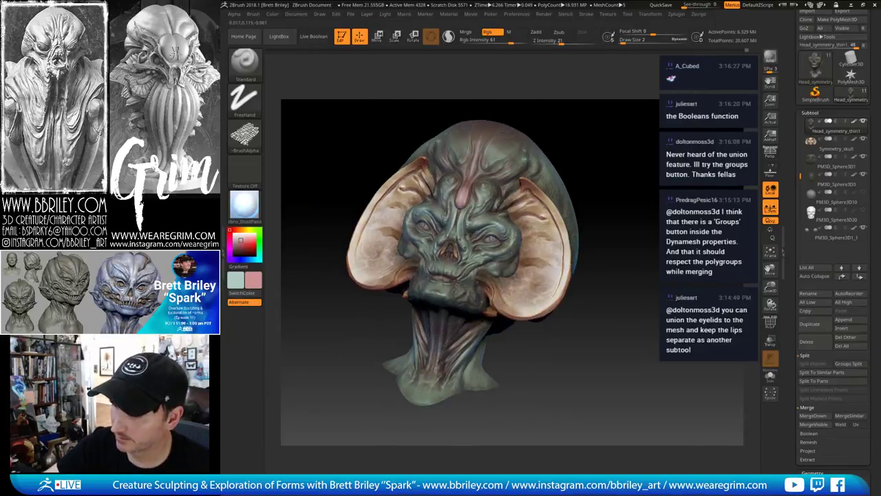
{"action": "left_click_drag", "start_coordinate": [452, 315], "coordinate": [457, 317]}
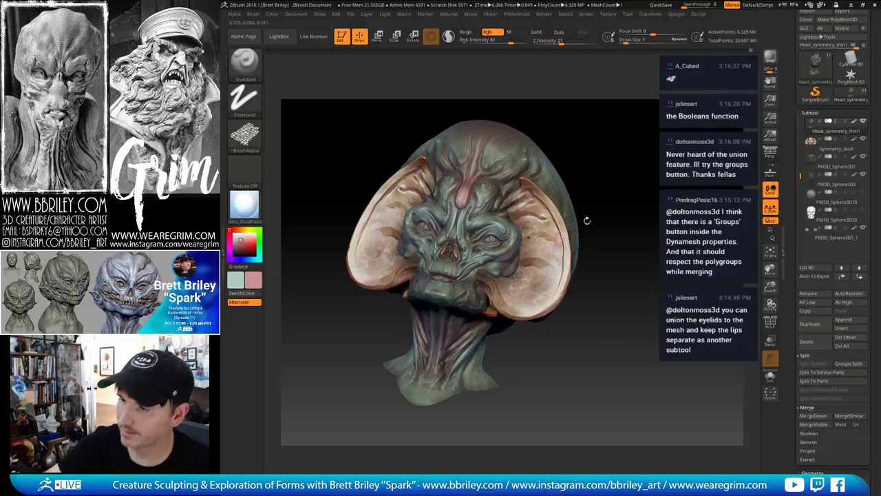
{"action": "left_click_drag", "start_coordinate": [586, 220], "coordinate": [449, 327]}
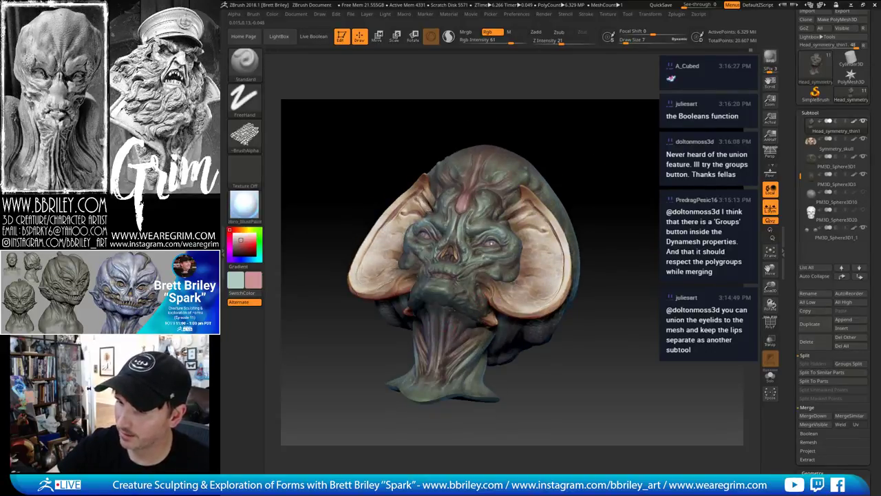
{"action": "left_click_drag", "start_coordinate": [584, 160], "coordinate": [516, 189]}
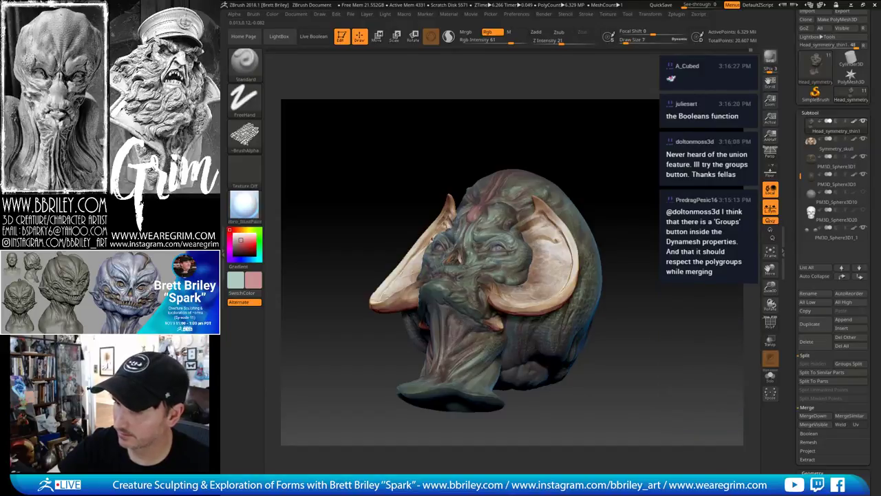
{"action": "left_click_drag", "start_coordinate": [593, 167], "coordinate": [469, 312]}
{"action": "left_click_drag", "start_coordinate": [506, 344], "coordinate": [545, 366]}
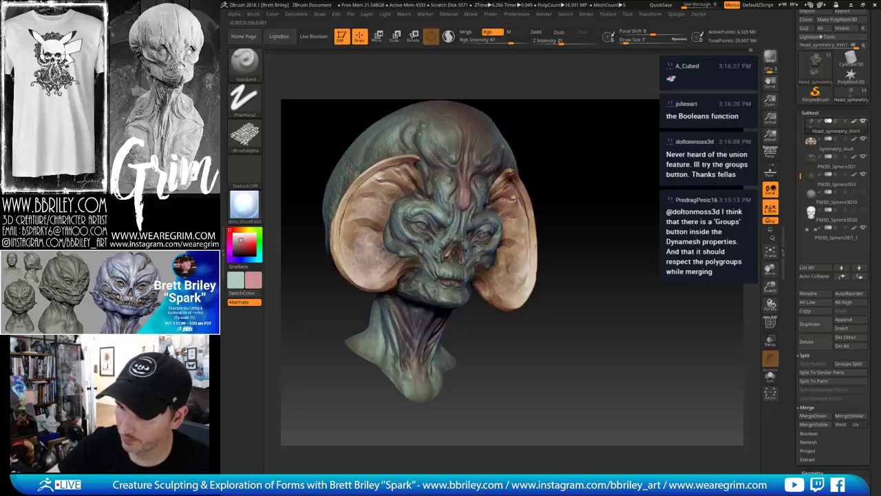
{"action": "mouse_move", "coordinate": [527, 360]}
{"action": "left_mouse_down"}
{"action": "mouse_move", "coordinate": [487, 364]}
{"action": "mouse_move", "coordinate": [517, 358]}
{"action": "mouse_move", "coordinate": [490, 336]}
{"action": "left_mouse_up"}
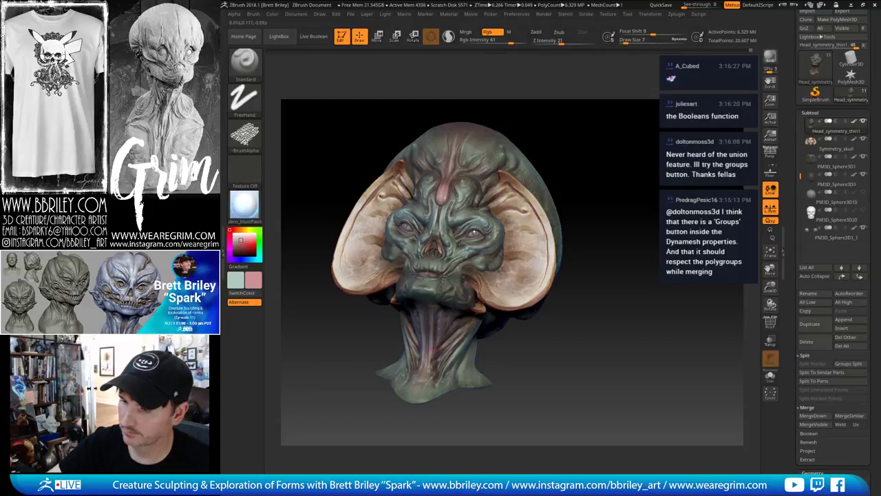
{"action": "mouse_move", "coordinate": [611, 180]}
{"action": "left_mouse_down"}
{"action": "mouse_move", "coordinate": [635, 238]}
{"action": "mouse_move", "coordinate": [585, 244]}
{"action": "left_mouse_up"}
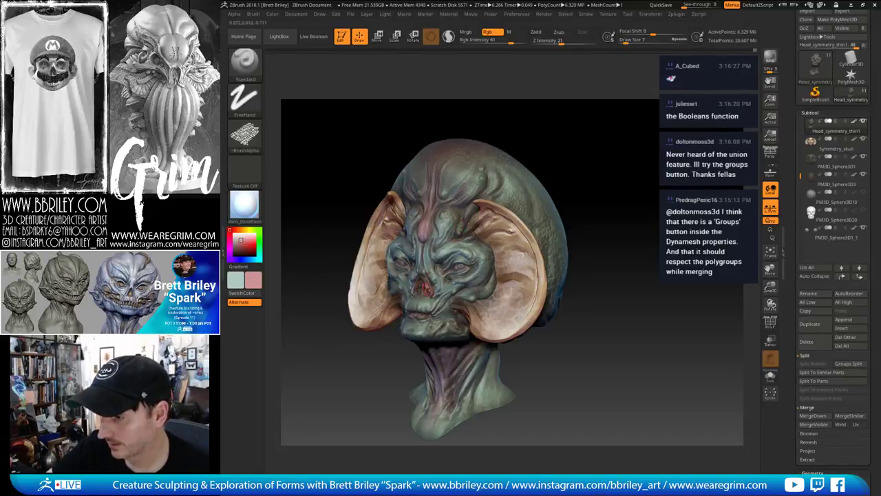
{"action": "mouse_move", "coordinate": [562, 136]}
{"action": "left_mouse_down"}
{"action": "mouse_move", "coordinate": [576, 138]}
{"action": "mouse_move", "coordinate": [581, 213]}
{"action": "left_mouse_up"}
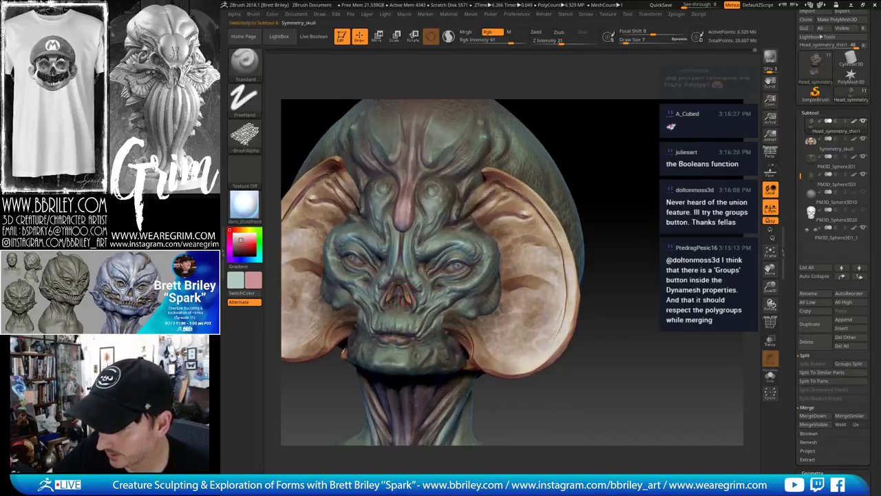
Switch to the Symmetry_skull subtool and try filling it with a sampled greyish pink (R 187, G 165, B 158), then undo the fill
{"action": "left_click", "coordinate": [413, 295], "text": "alt"}
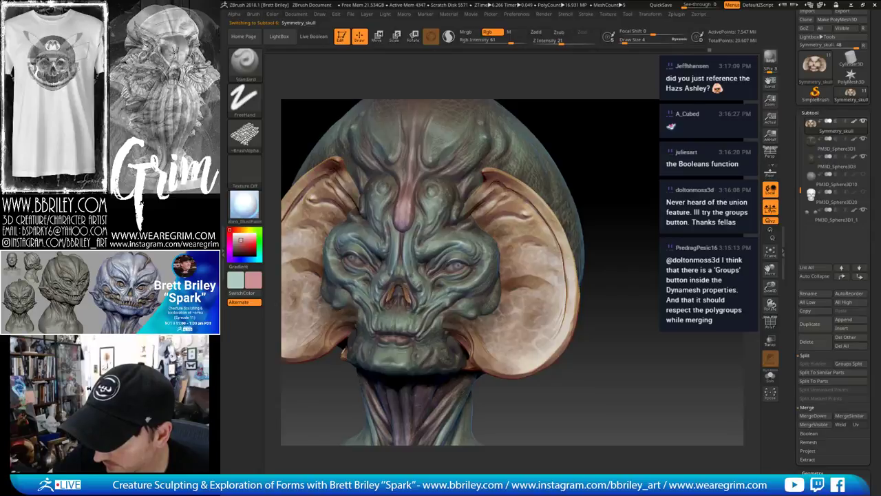
{"action": "left_click_drag", "start_coordinate": [614, 143], "coordinate": [625, 146]}
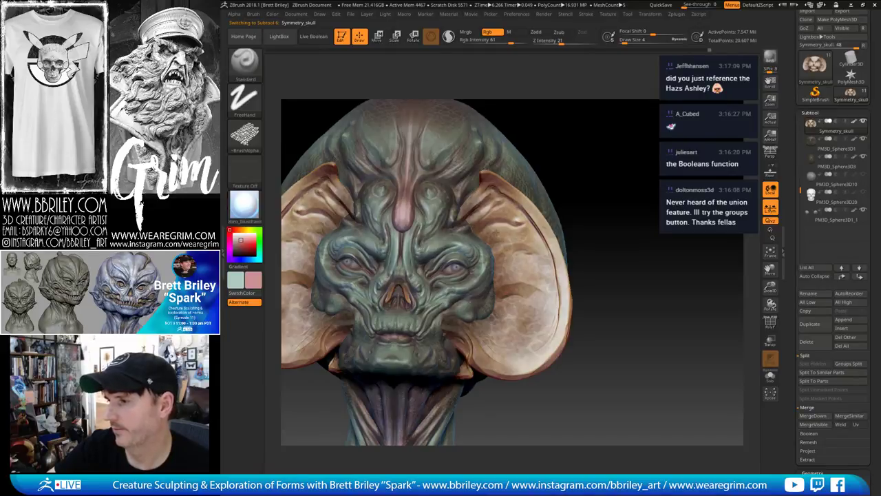
{"action": "left_click_drag", "start_coordinate": [563, 192], "coordinate": [557, 241]}
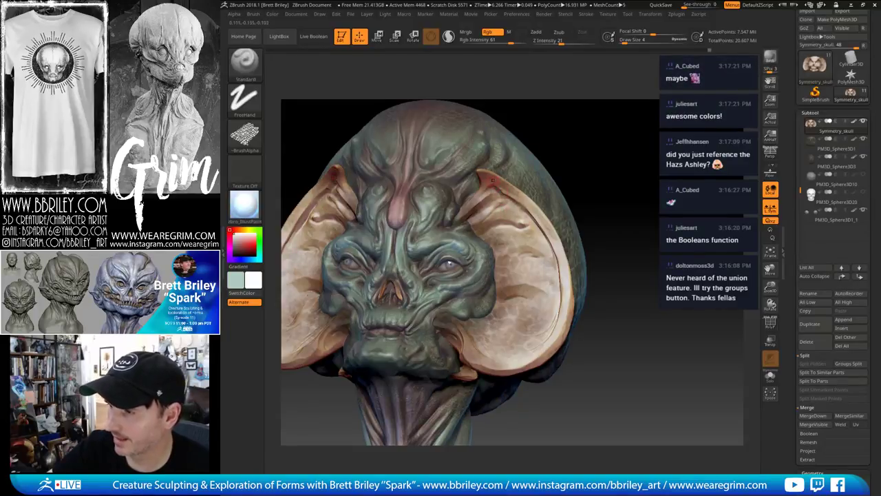
{"action": "key", "text": "c"}
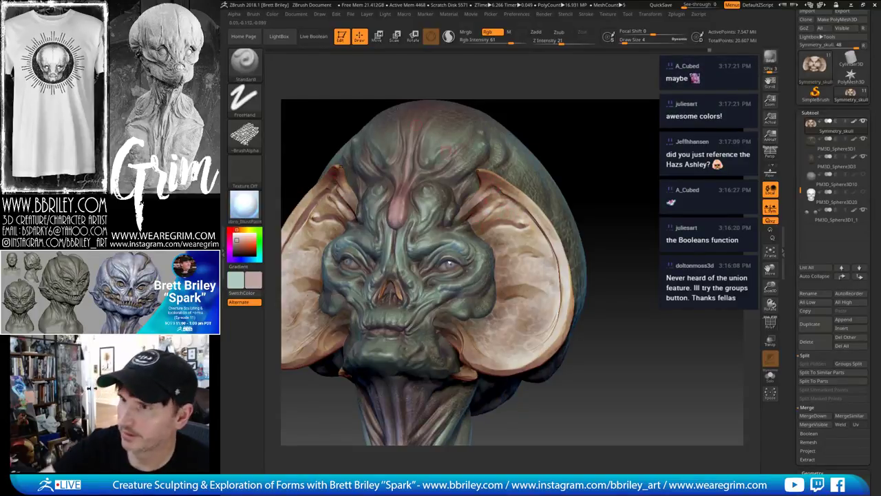
{"action": "left_click", "coordinate": [272, 13]}
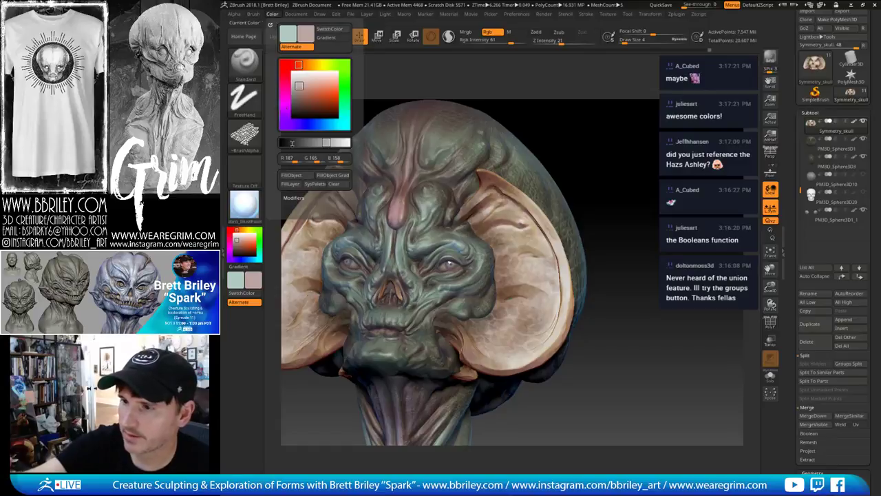
{"action": "left_click", "coordinate": [296, 176]}
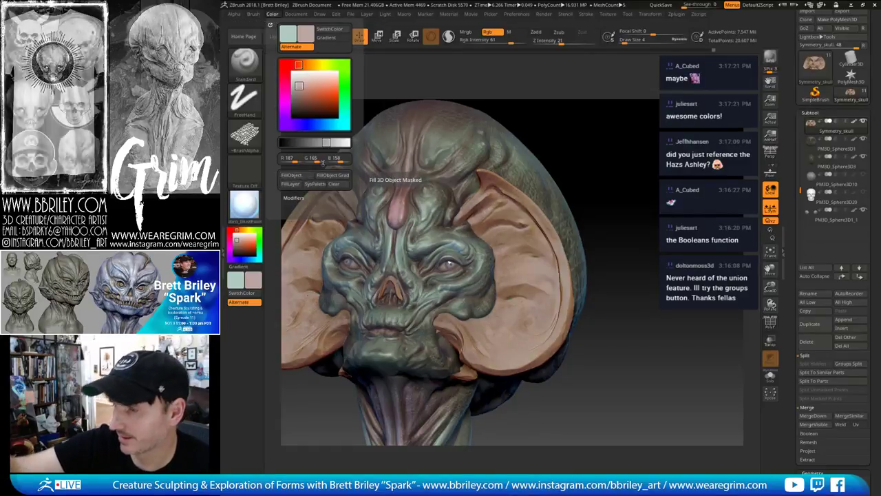
{"action": "key", "text": "ctrl+z"}
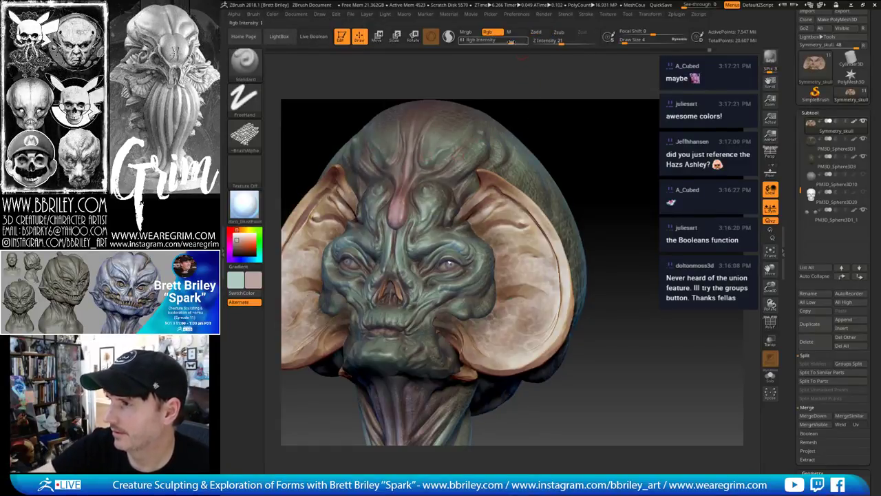
Lower the RGB intensity to 26 and try the greyish pink fill on the Symmetry_skull subtool at this weaker strength
{"action": "left_click_drag", "start_coordinate": [499, 43], "coordinate": [495, 42]}
{"action": "left_click", "coordinate": [273, 15]}
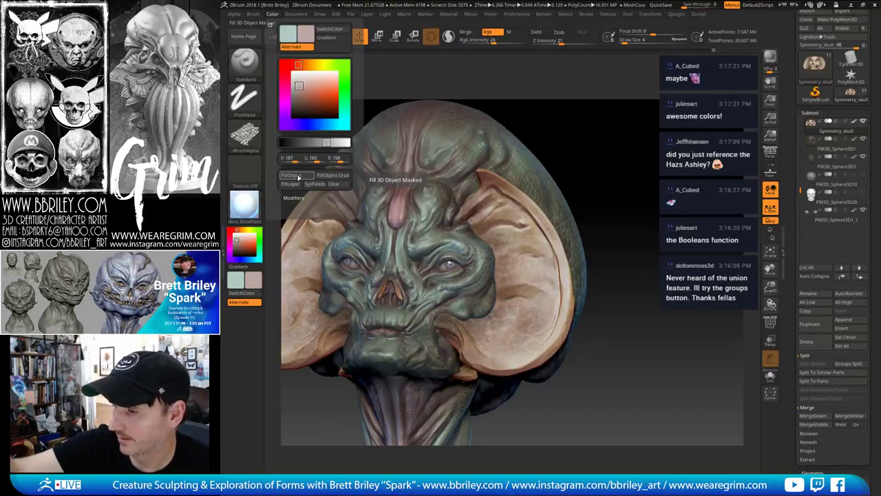
{"action": "key", "text": "ctrl"}
Pick a dark grey paint colour, set the brush stroke to DragRect and increase the draw size to 41 for stamping the Symmetry_skull subtool
{"action": "mouse_move", "coordinate": [632, 197]}
{"action": "left_mouse_down", "text": "alt"}
{"action": "mouse_move", "coordinate": [643, 191]}
{"action": "mouse_move", "coordinate": [635, 201]}
{"action": "mouse_move", "coordinate": [633, 190]}
{"action": "left_mouse_up", "text": "alt"}
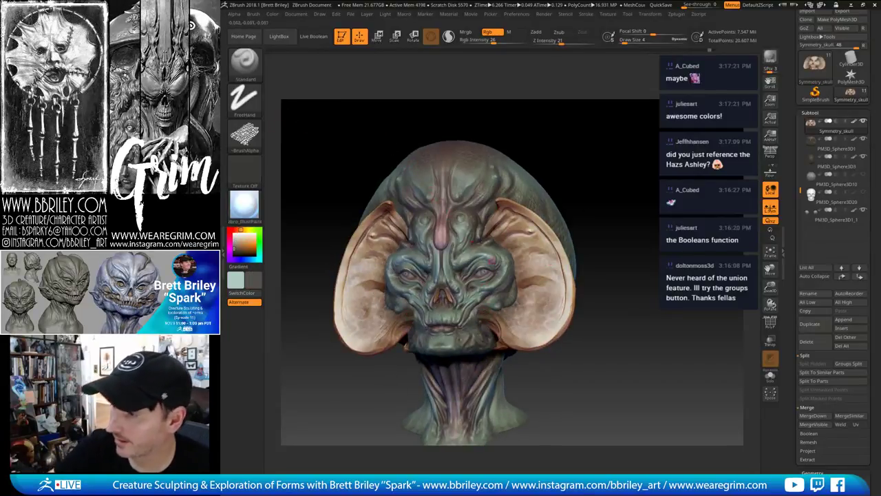
{"action": "left_click", "coordinate": [244, 100]}
{"action": "left_click", "coordinate": [326, 108]}
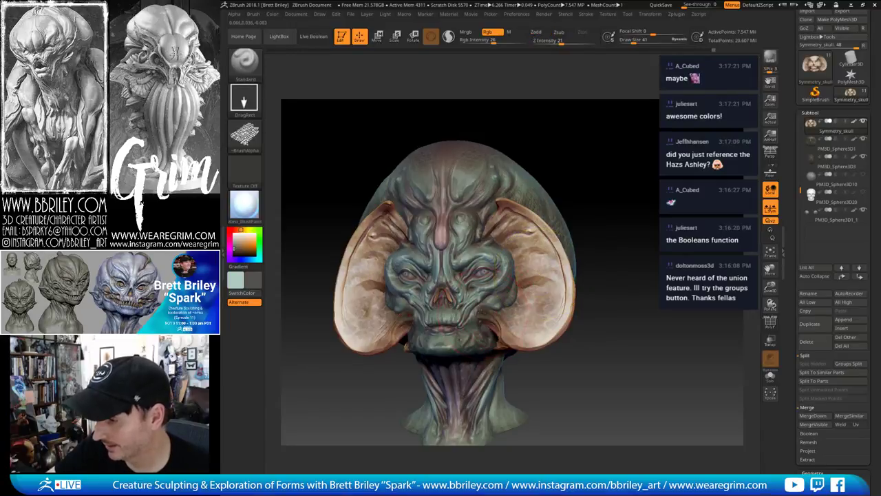
{"action": "right_click_drag", "start_coordinate": [557, 324], "coordinate": [517, 282]}
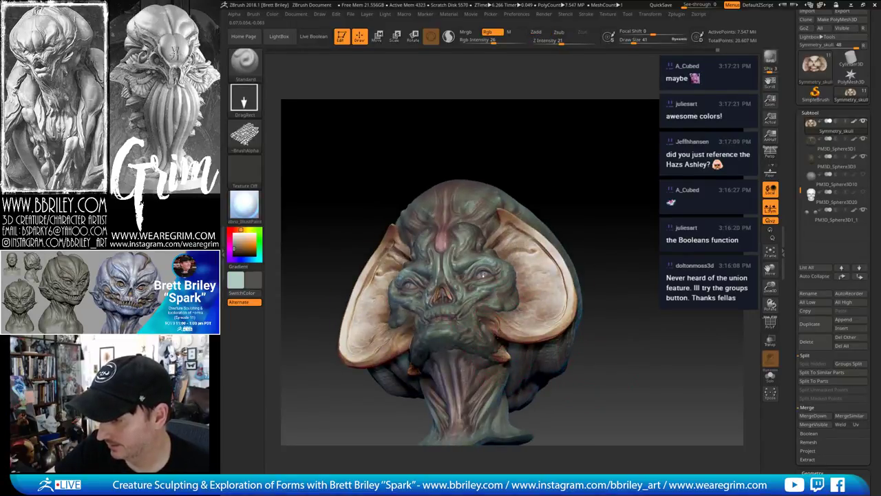
Switch the brush alpha to Alpha 01 and dab soft colour over the creature's forehead and cranium
{"action": "left_click_drag", "start_coordinate": [590, 354], "coordinate": [543, 346]}
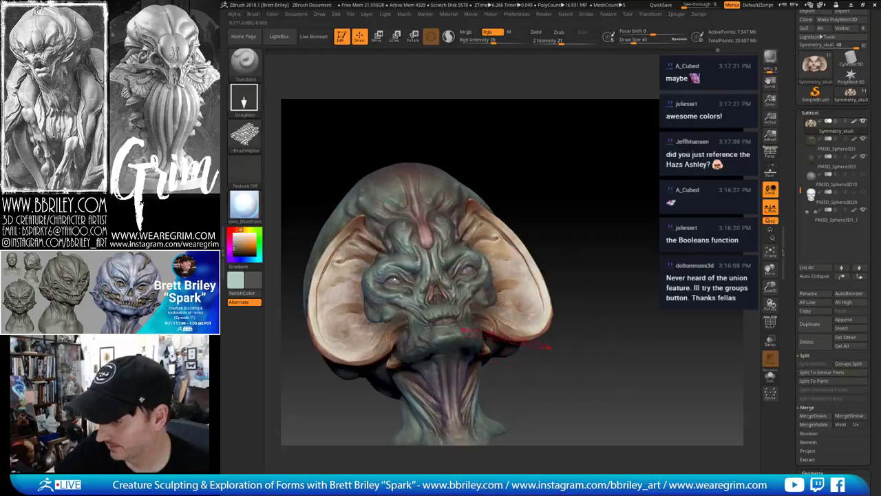
{"action": "left_click", "coordinate": [244, 133]}
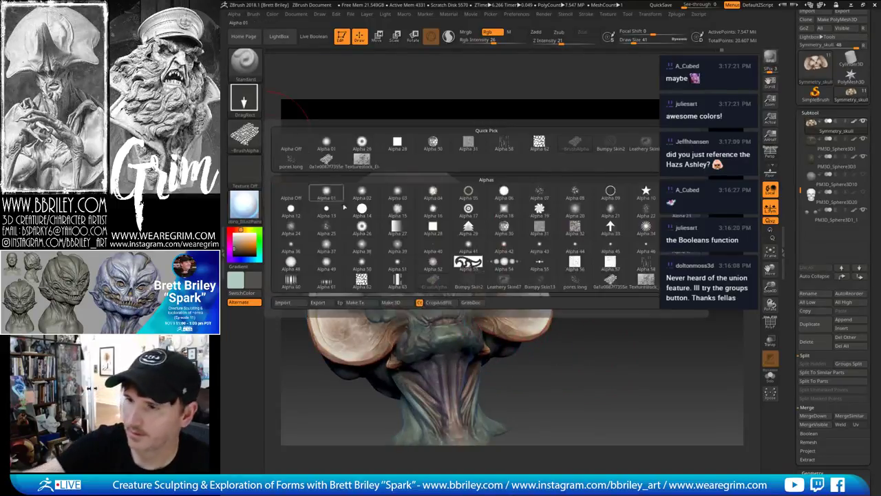
{"action": "left_click", "coordinate": [327, 196]}
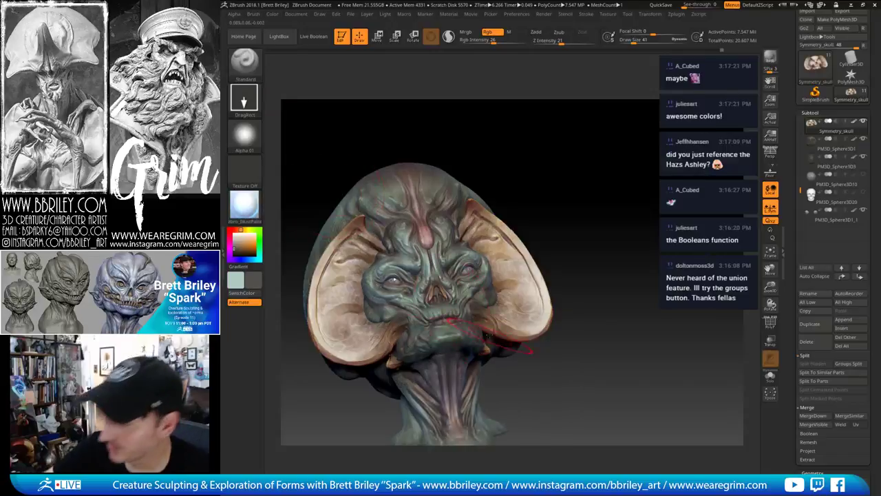
{"action": "left_click_drag", "start_coordinate": [590, 324], "coordinate": [596, 369]}
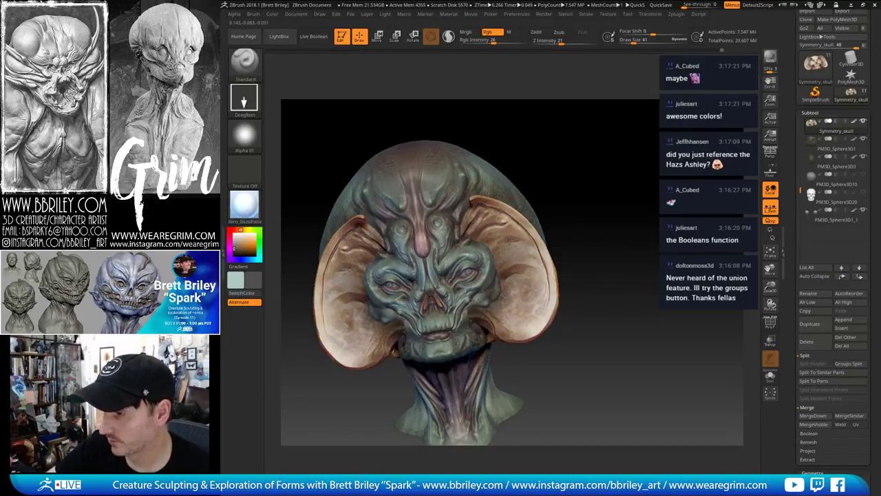
{"action": "left_click_drag", "start_coordinate": [591, 207], "coordinate": [580, 206]}
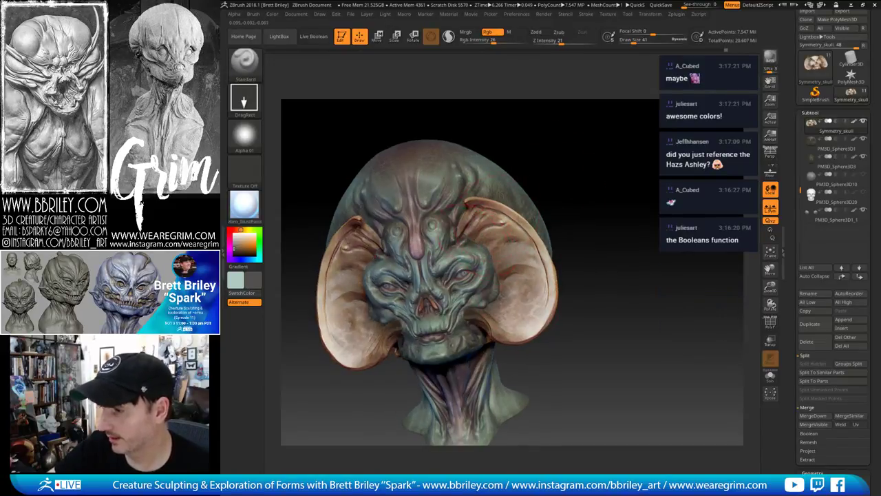
{"action": "left_click_drag", "start_coordinate": [507, 162], "coordinate": [489, 172]}
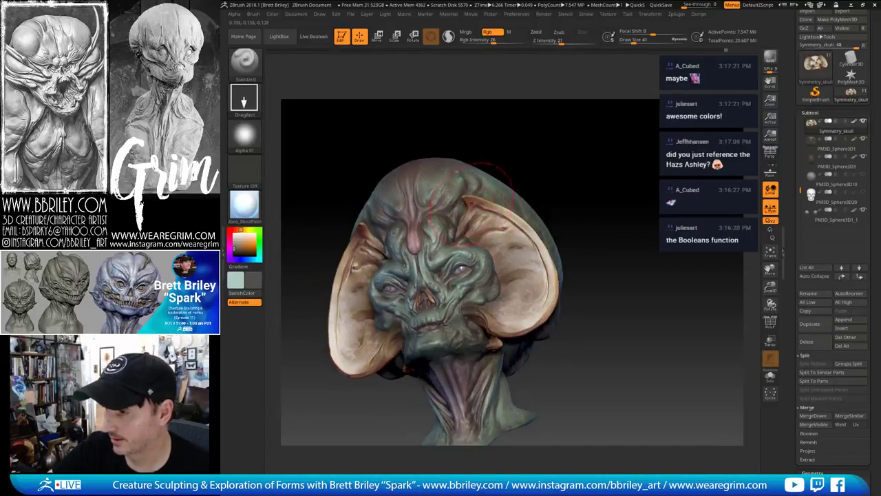
{"action": "left_click_drag", "start_coordinate": [600, 153], "coordinate": [478, 191]}
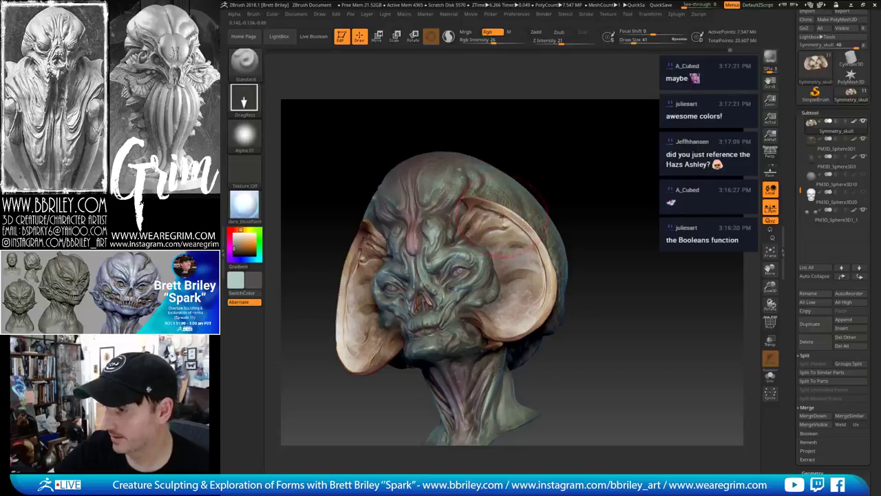
{"action": "left_click_drag", "start_coordinate": [594, 142], "coordinate": [537, 206]}
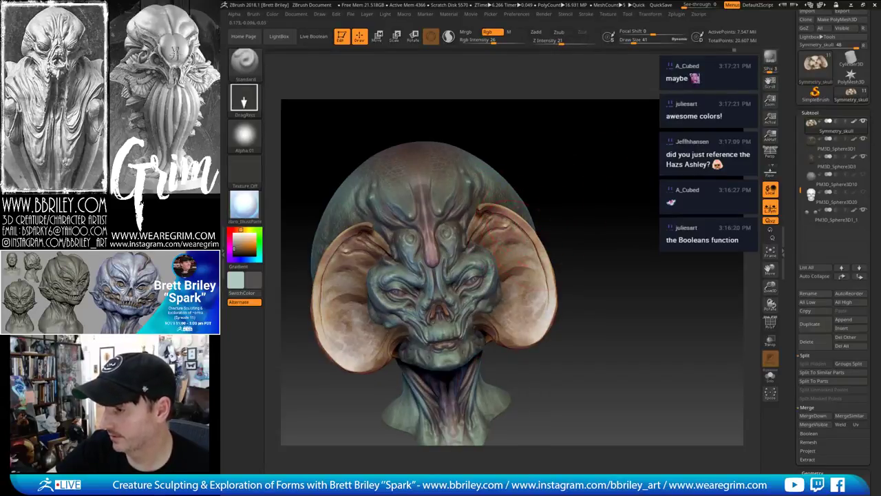
Dab soft colour with Alpha 01 around the underside, side and back of the creature's head
{"action": "mouse_move", "coordinate": [564, 270]}
{"action": "left_mouse_down"}
{"action": "mouse_move", "coordinate": [515, 263]}
{"action": "mouse_move", "coordinate": [522, 324]}
{"action": "mouse_move", "coordinate": [475, 365]}
{"action": "left_mouse_up"}
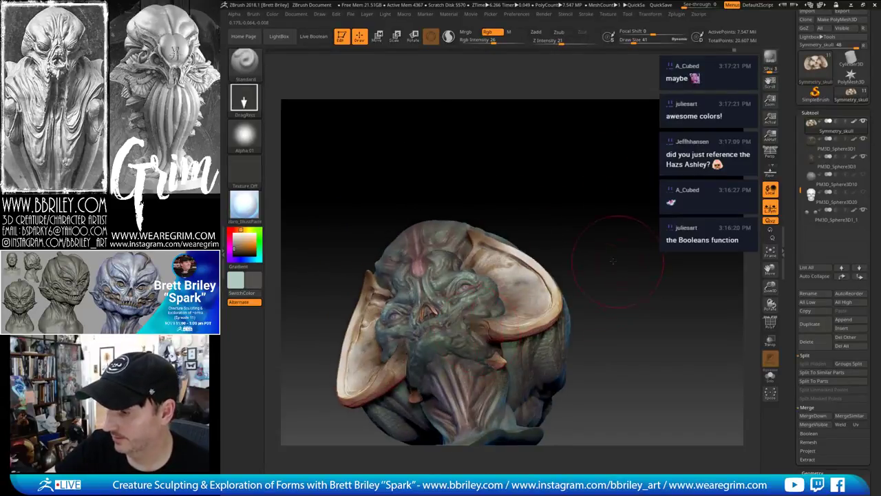
{"action": "mouse_move", "coordinate": [612, 260]}
{"action": "left_mouse_down"}
{"action": "mouse_move", "coordinate": [500, 313]}
{"action": "mouse_move", "coordinate": [550, 294]}
{"action": "left_mouse_up"}
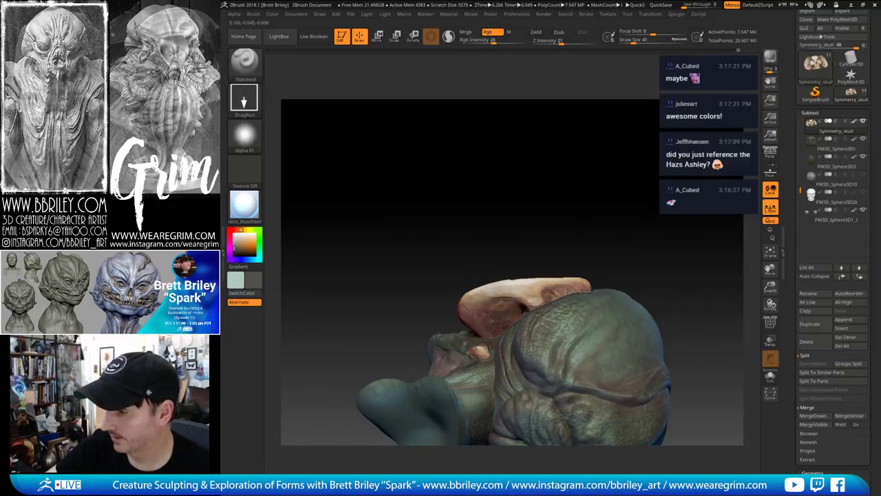
{"action": "mouse_move", "coordinate": [608, 224]}
{"action": "left_mouse_down"}
{"action": "mouse_move", "coordinate": [607, 216]}
{"action": "mouse_move", "coordinate": [509, 293]}
{"action": "left_mouse_up"}
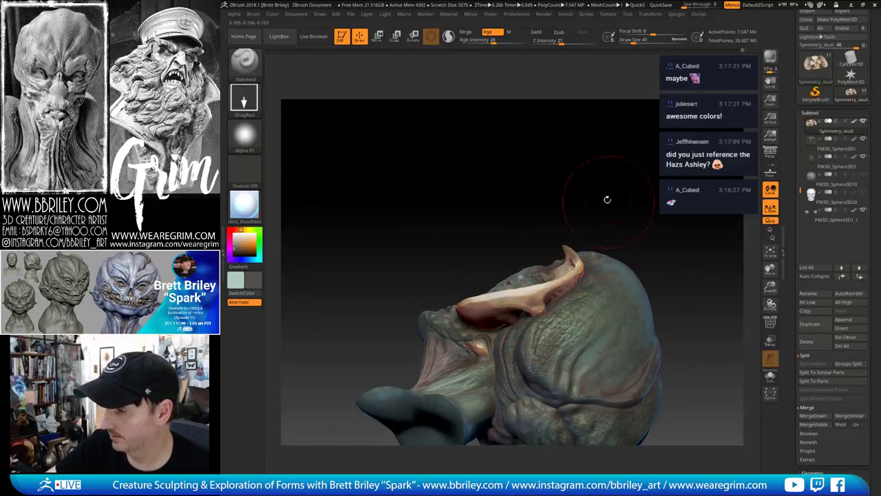
{"action": "left_click_drag", "start_coordinate": [606, 198], "coordinate": [558, 206]}
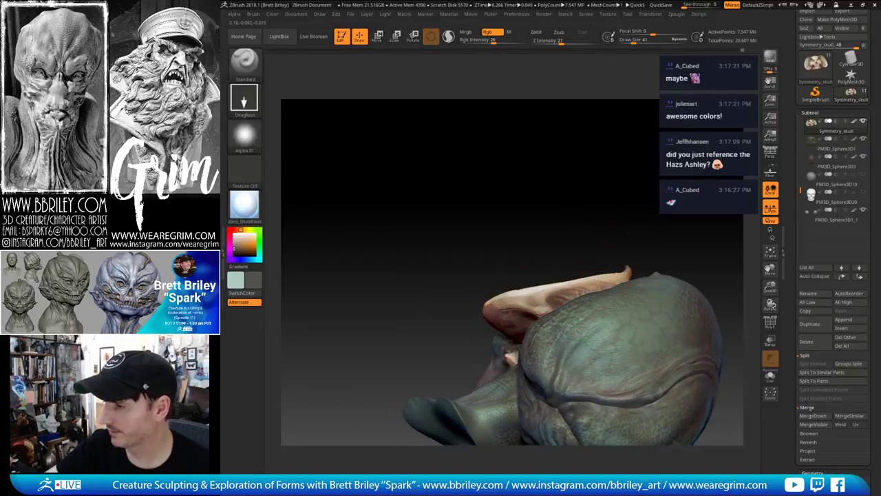
{"action": "mouse_move", "coordinate": [581, 287]}
{"action": "left_mouse_down"}
{"action": "mouse_move", "coordinate": [666, 243]}
{"action": "mouse_move", "coordinate": [392, 250]}
{"action": "left_mouse_up"}
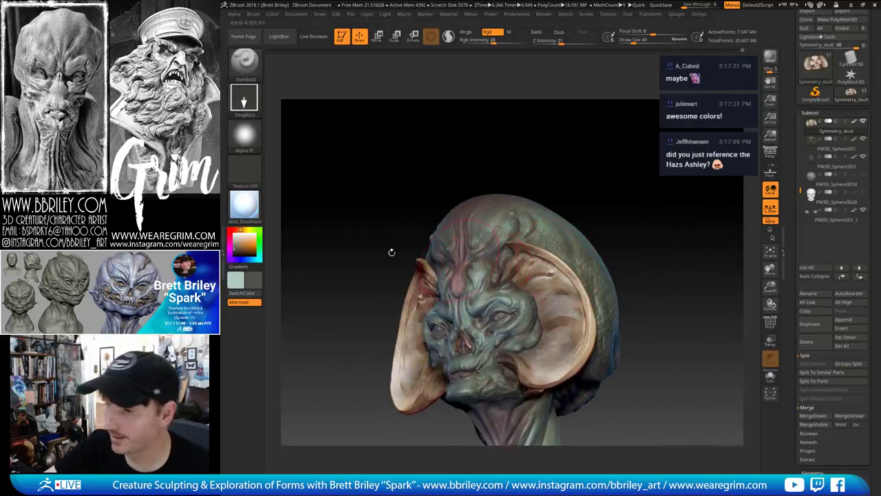
Set the Standard brush to a FreeHand stroke with draw size 1 for fine work on the ear
{"action": "left_click", "coordinate": [244, 96]}
{"action": "left_click", "coordinate": [362, 109]}
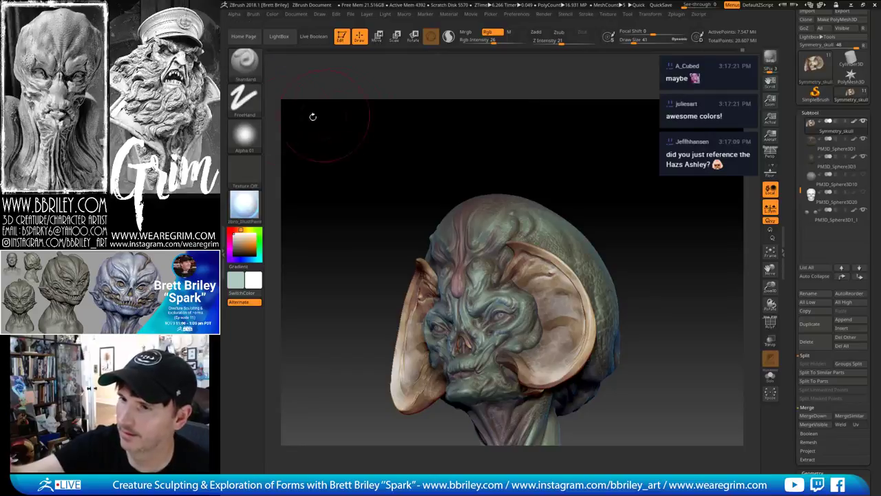
{"action": "right_click_drag", "start_coordinate": [536, 270], "coordinate": [456, 264], "text": "ctrl"}
{"action": "key", "text": "bracketleft"}
{"action": "key", "text": "s"}
{"action": "left_click", "coordinate": [440, 268]}
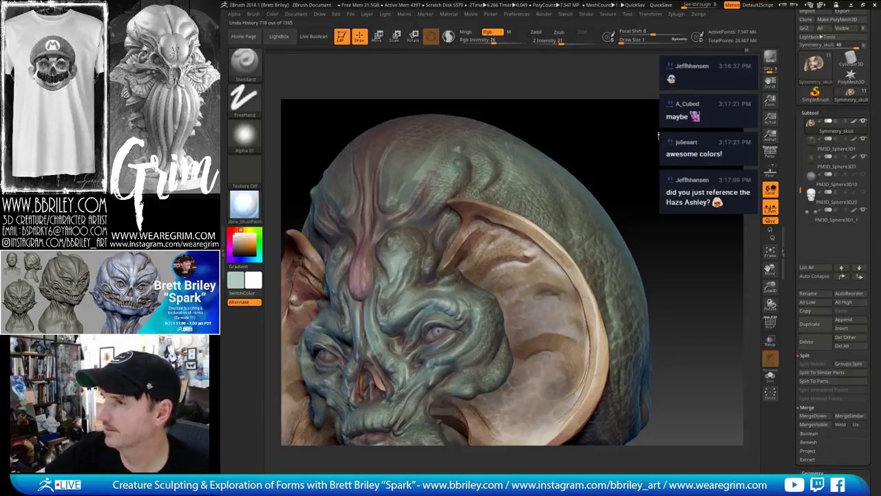
Return the Symmetry_skull subtool to its latest undo history state and quick-save the project
{"action": "left_click", "coordinate": [691, 171]}
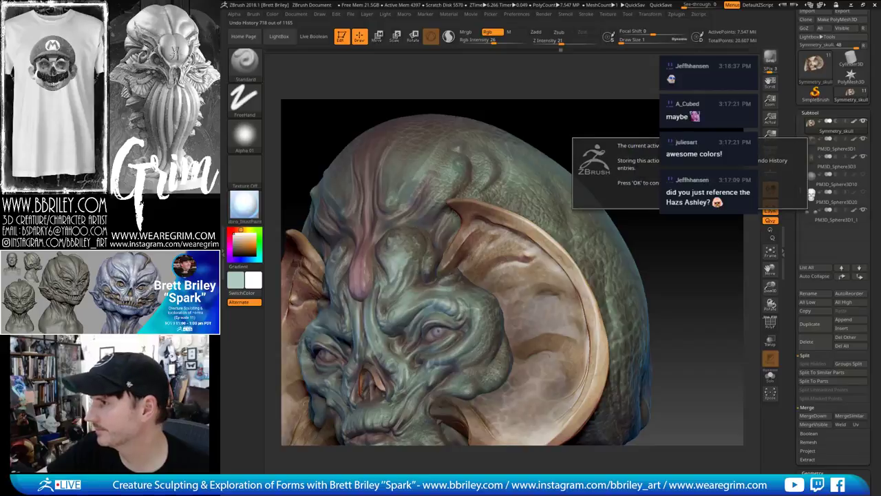
{"action": "left_click", "coordinate": [691, 196]}
{"action": "key", "text": "ctrl+shift+z"}
{"action": "key", "text": "ctrl+shift+z"}
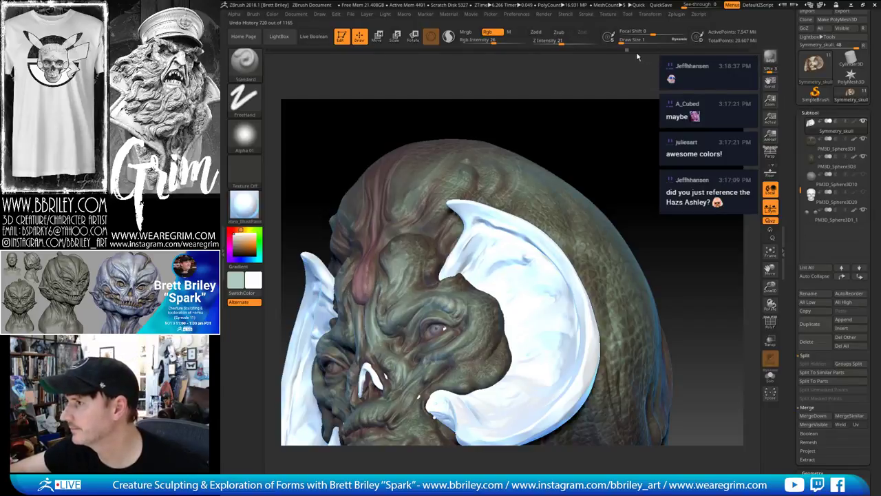
{"action": "left_click", "coordinate": [748, 51]}
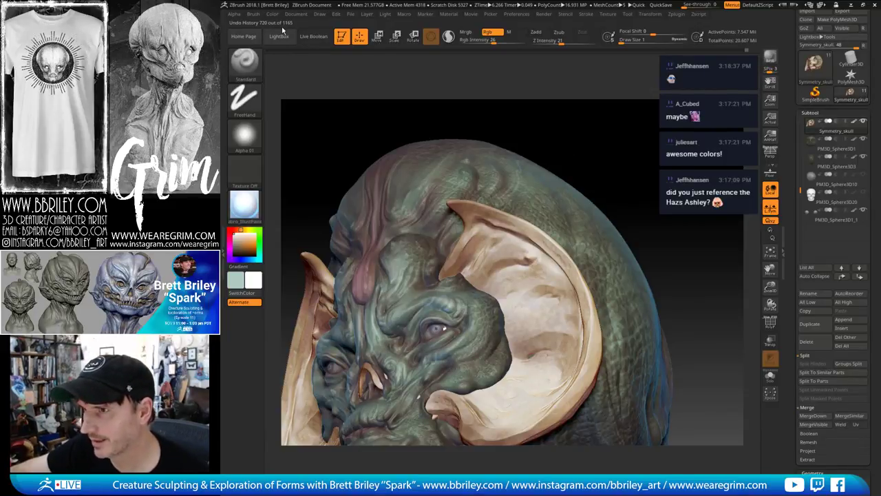
{"action": "key", "text": "ctrl+s"}
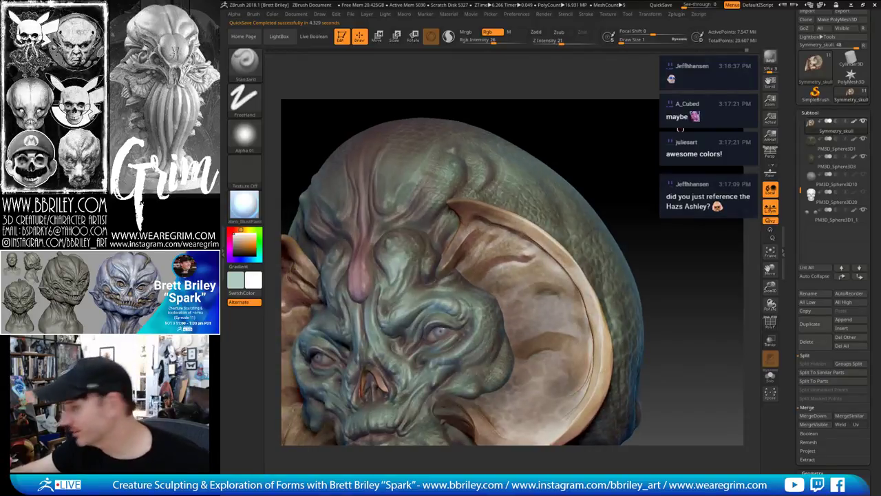
Paint fine freehand strokes at draw size 1 along the folds near the ear's upper tip
{"action": "mouse_move", "coordinate": [680, 129]}
{"action": "left_mouse_down"}
{"action": "mouse_move", "coordinate": [678, 169]}
{"action": "mouse_move", "coordinate": [697, 135]}
{"action": "left_mouse_up"}
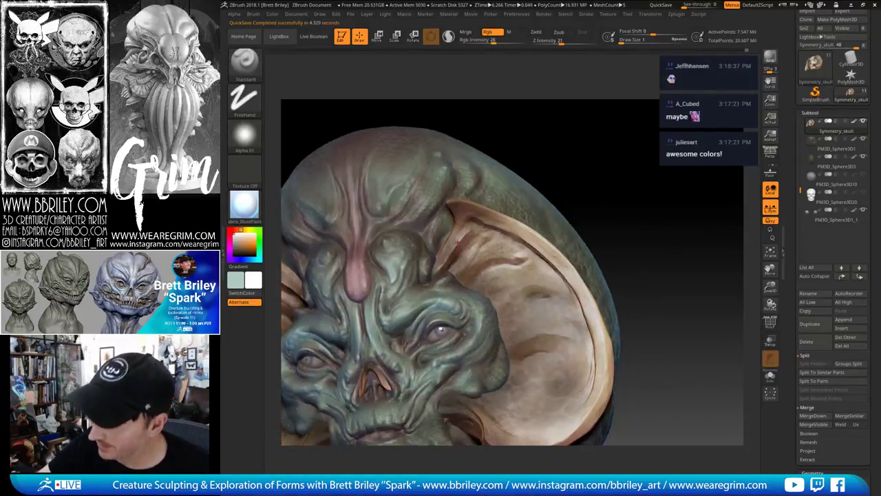
{"action": "left_click_drag", "start_coordinate": [526, 137], "coordinate": [530, 98]}
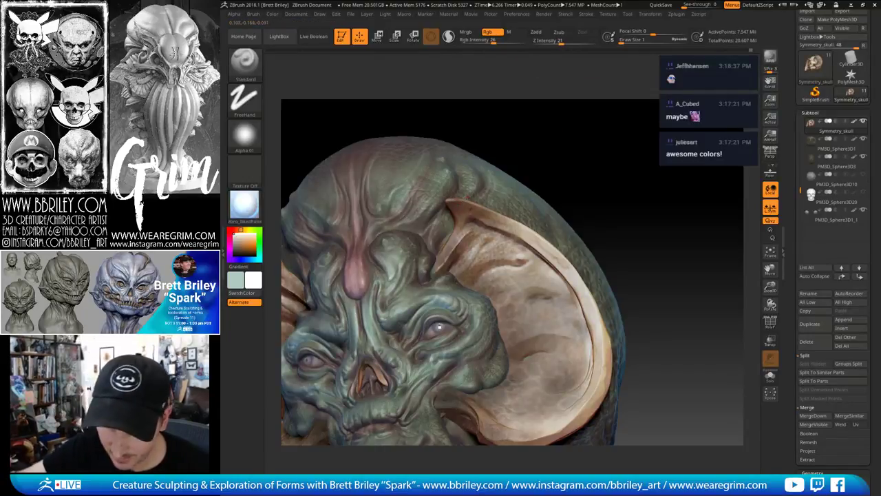
{"action": "left_click_drag", "start_coordinate": [655, 275], "coordinate": [664, 230]}
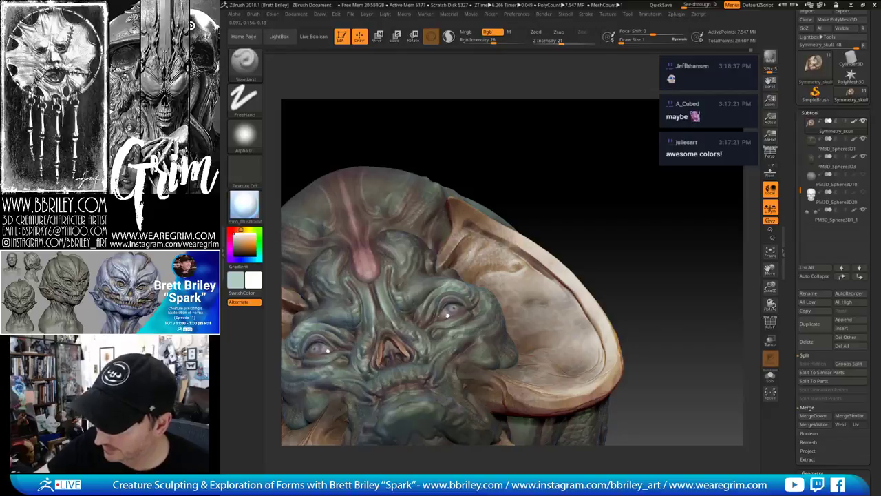
{"action": "left_click_drag", "start_coordinate": [501, 163], "coordinate": [496, 194]}
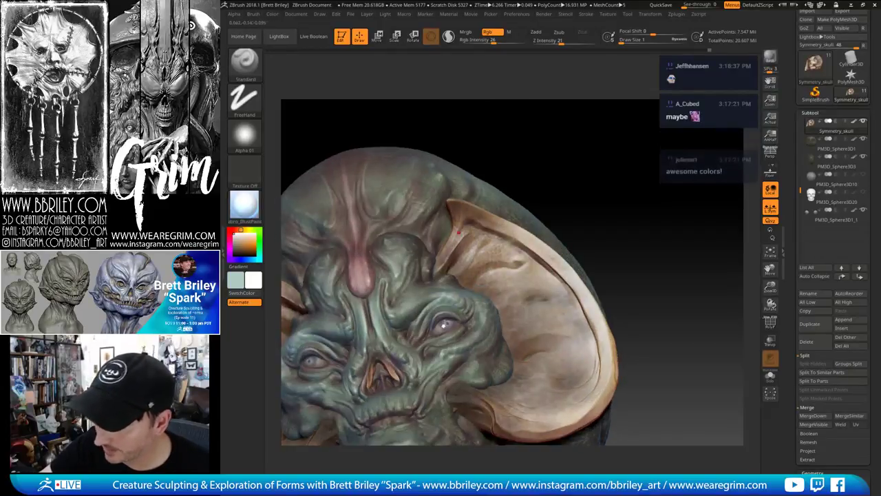
{"action": "mouse_move", "coordinate": [604, 187]}
{"action": "left_mouse_down"}
{"action": "mouse_move", "coordinate": [650, 179]}
{"action": "mouse_move", "coordinate": [613, 193]}
{"action": "left_mouse_up"}
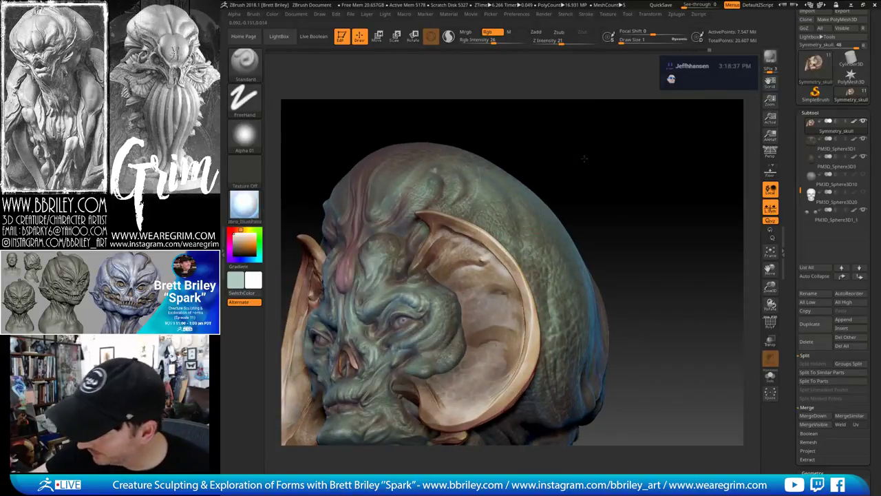
{"action": "left_click_drag", "start_coordinate": [584, 158], "coordinate": [477, 256]}
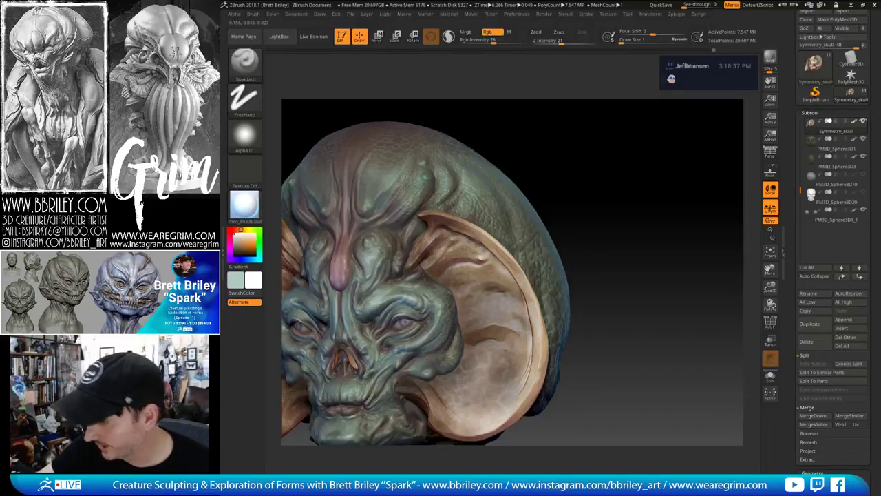
Paint fine freehand strokes inside the middle and lower ear and on the small spike beneath it
{"action": "left_click_drag", "start_coordinate": [613, 273], "coordinate": [520, 258]}
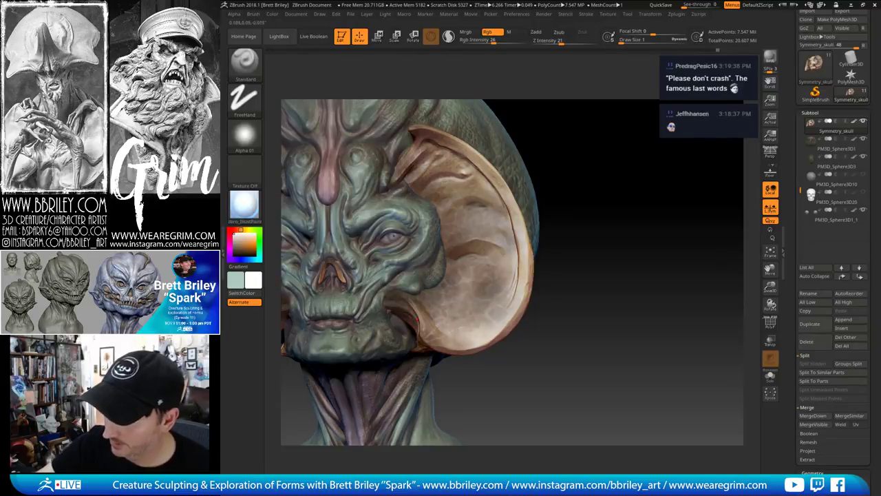
{"action": "left_click_drag", "start_coordinate": [559, 339], "coordinate": [389, 308]}
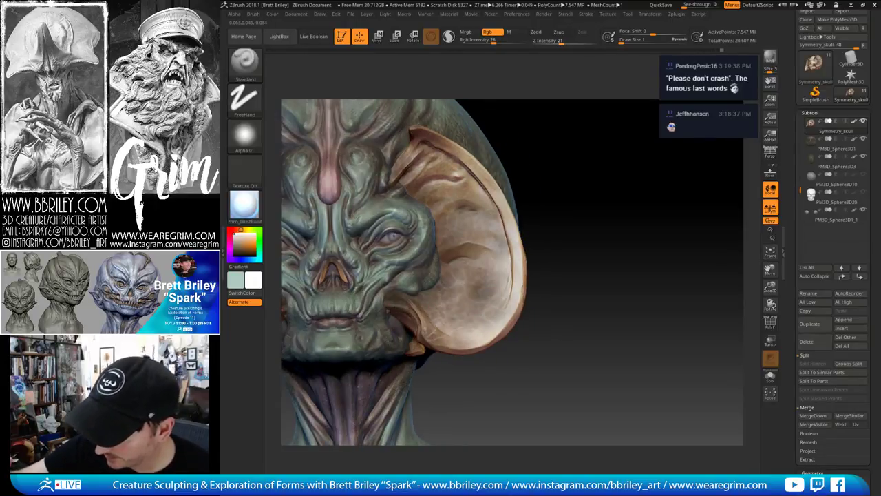
{"action": "left_click_drag", "start_coordinate": [571, 271], "coordinate": [458, 249]}
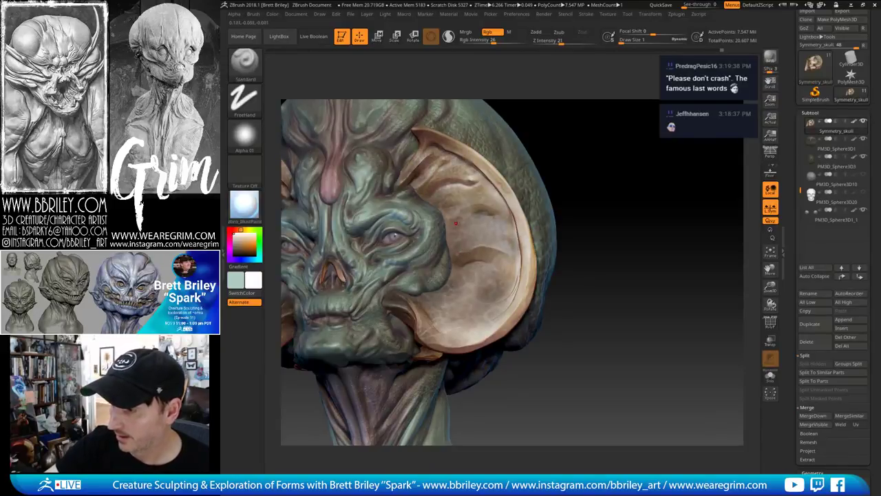
{"action": "left_click_drag", "start_coordinate": [605, 270], "coordinate": [550, 272]}
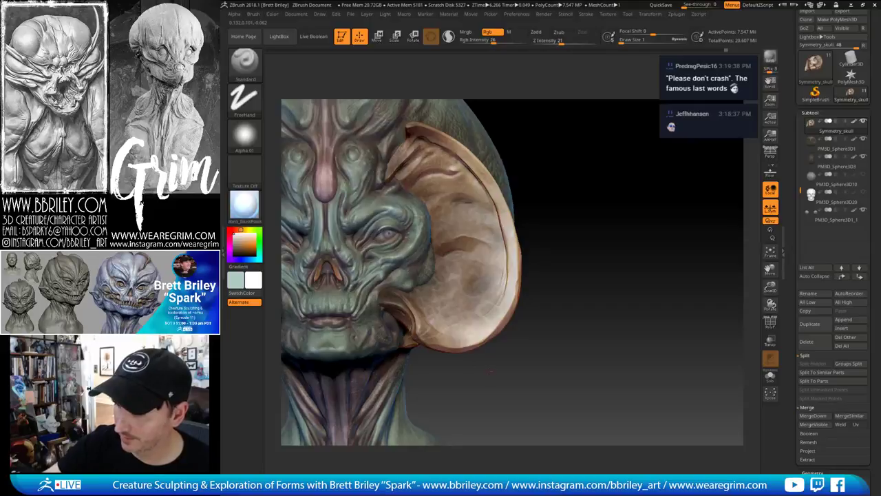
{"action": "left_click_drag", "start_coordinate": [489, 371], "coordinate": [530, 371]}
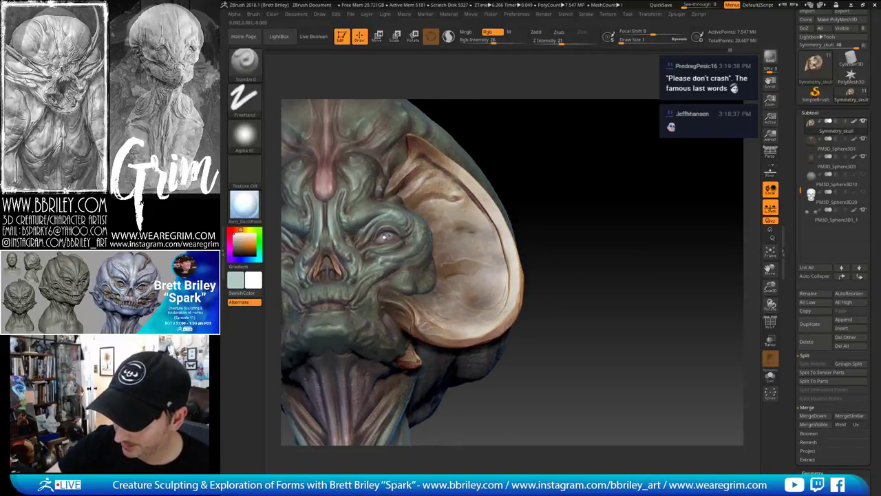
{"action": "left_click_drag", "start_coordinate": [530, 390], "coordinate": [420, 364]}
Paint fine freehand lines along the ear's outer rim and the lower fold where it meets the jaw
{"action": "left_click_drag", "start_coordinate": [457, 172], "coordinate": [453, 181]}
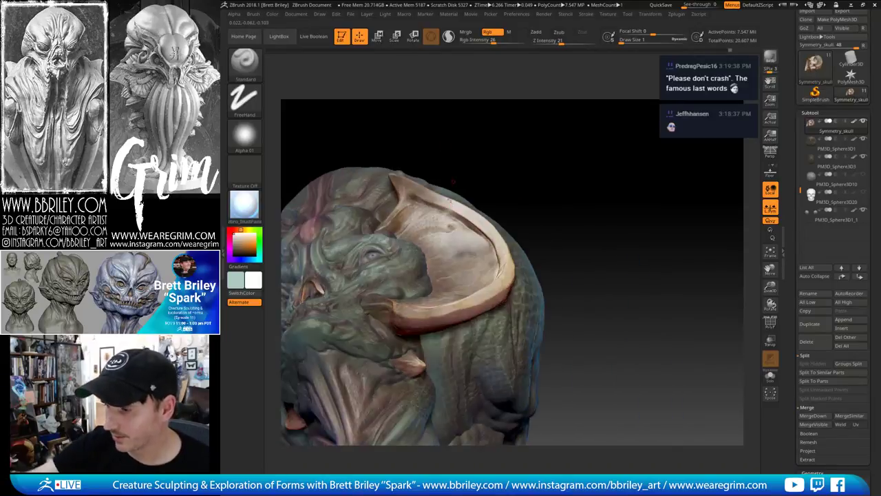
{"action": "left_click_drag", "start_coordinate": [511, 192], "coordinate": [443, 301]}
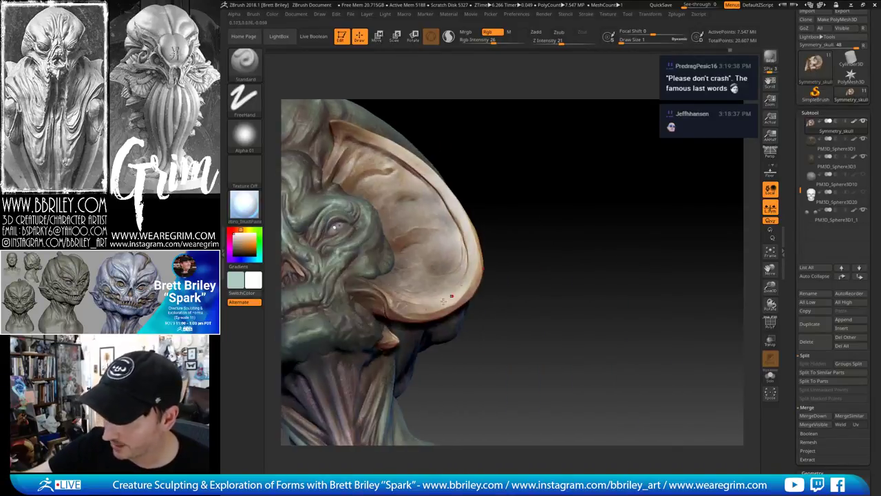
{"action": "left_click_drag", "start_coordinate": [452, 247], "coordinate": [415, 306]}
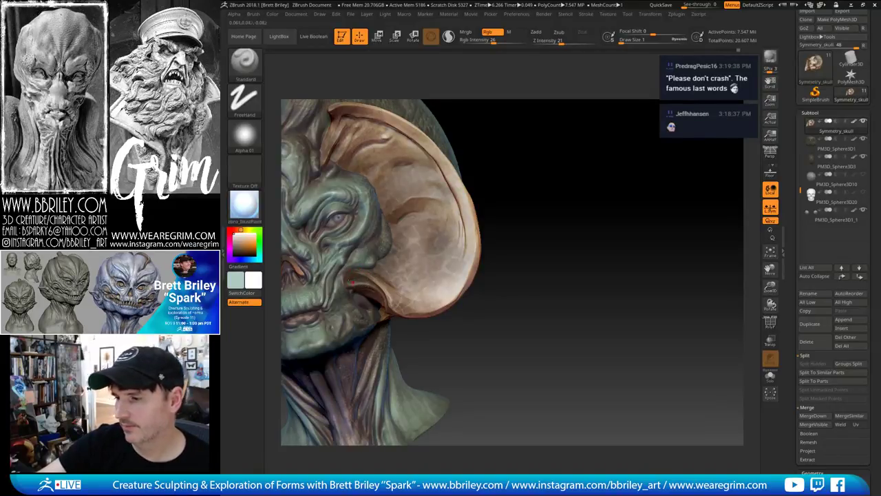
{"action": "left_click_drag", "start_coordinate": [574, 263], "coordinate": [557, 261]}
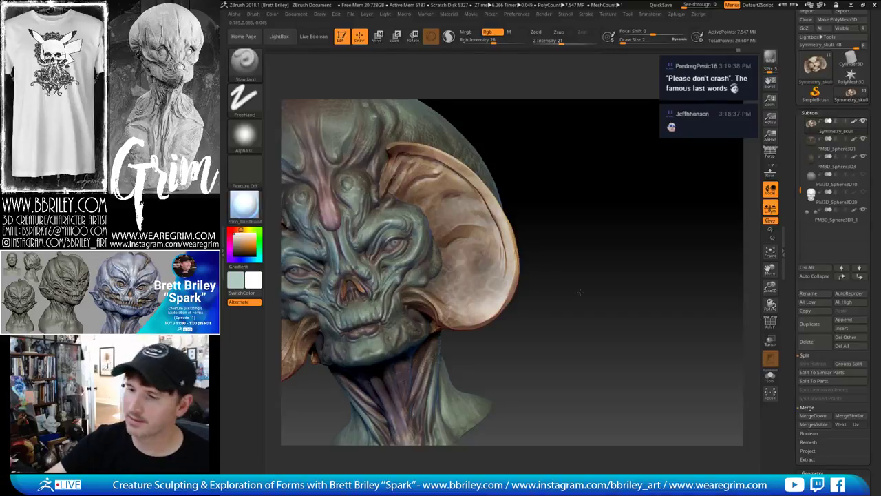
{"action": "left_click_drag", "start_coordinate": [579, 293], "coordinate": [433, 298]}
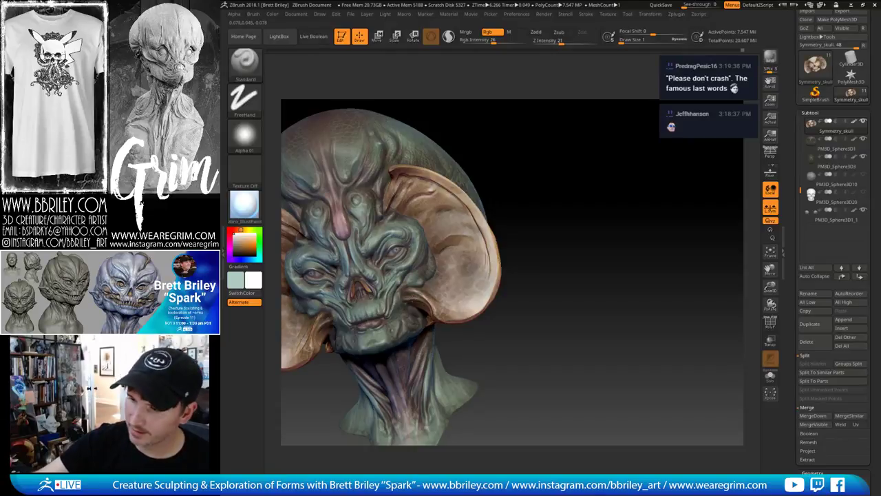
Sample a muted colour from the ear's upper fold and set the draw size to 16
{"action": "left_click_drag", "start_coordinate": [528, 200], "coordinate": [541, 220], "text": "alt"}
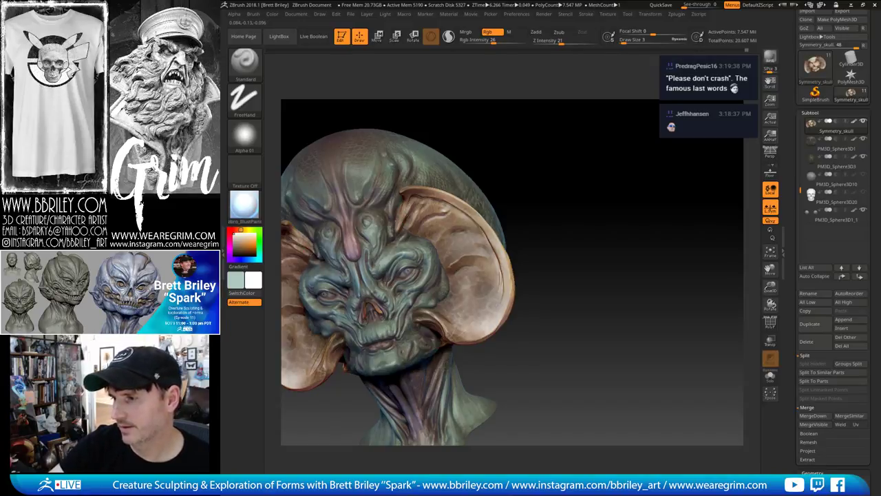
{"action": "left_click_drag", "start_coordinate": [484, 171], "coordinate": [427, 215]}
{"action": "key", "text": "c"}
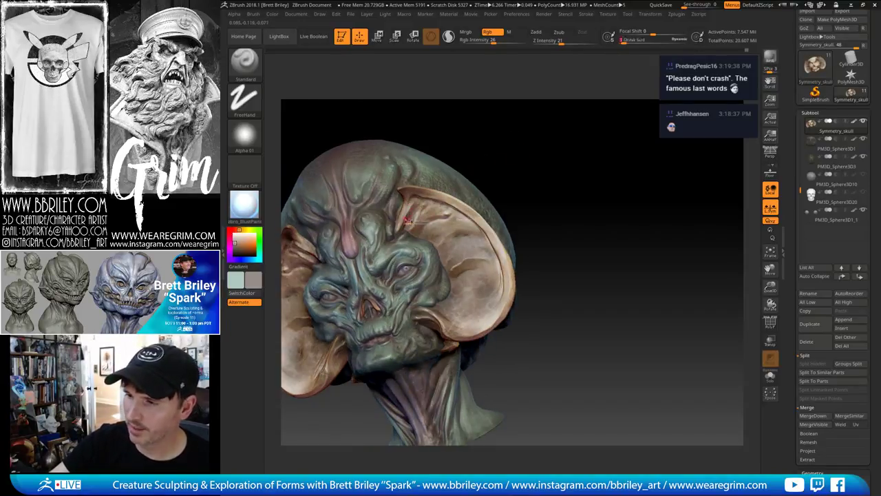
{"action": "key", "text": "]"}
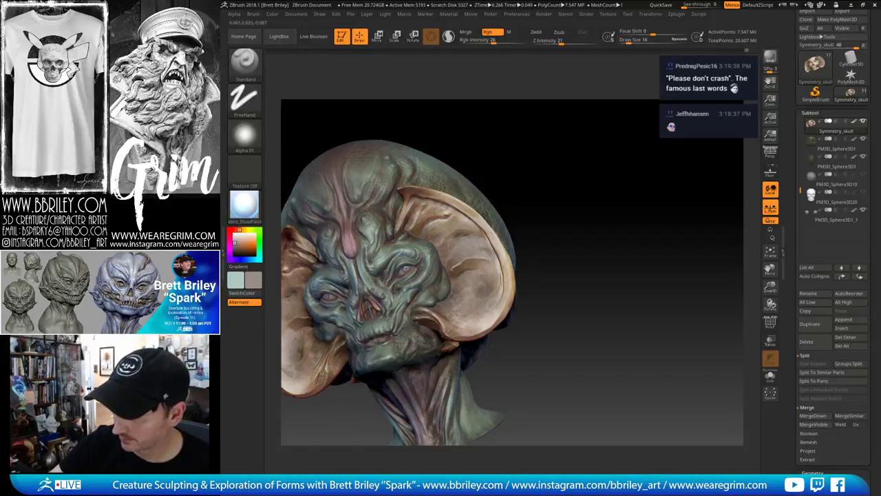
Make the eyeball subtool PM3D_Sphere3D1_1 active and dab black on the pupils with a very small brush
{"action": "mouse_move", "coordinate": [540, 250]}
{"action": "left_mouse_down"}
{"action": "mouse_move", "coordinate": [635, 203]}
{"action": "mouse_move", "coordinate": [636, 217]}
{"action": "mouse_move", "coordinate": [615, 173]}
{"action": "mouse_move", "coordinate": [644, 213]}
{"action": "mouse_move", "coordinate": [648, 237]}
{"action": "left_mouse_up"}
{"action": "key", "text": "s"}
{"action": "left_click", "coordinate": [470, 262]}
{"action": "left_click", "coordinate": [479, 221], "text": "alt"}
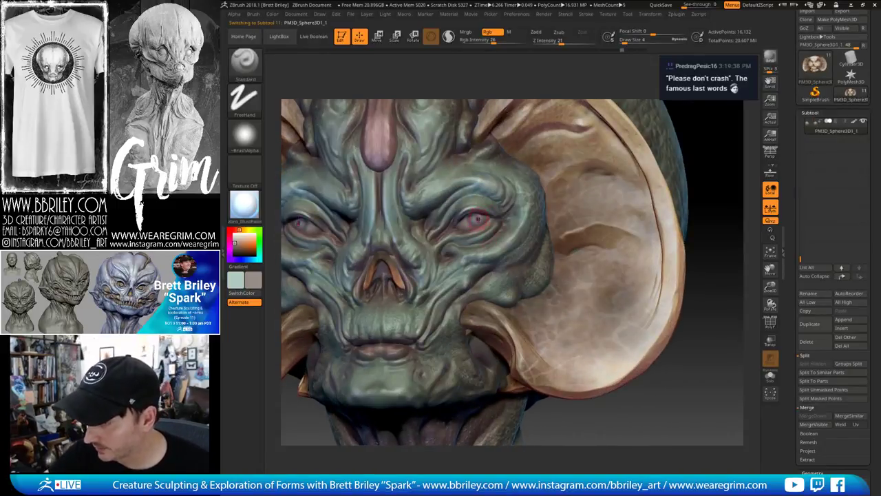
{"action": "left_click", "coordinate": [234, 255]}
{"action": "key", "text": "["}
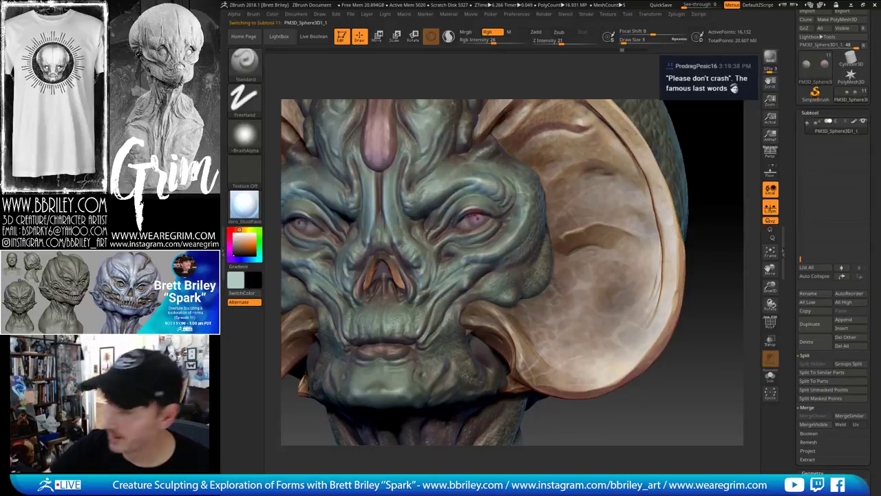
{"action": "left_click", "coordinate": [478, 219]}
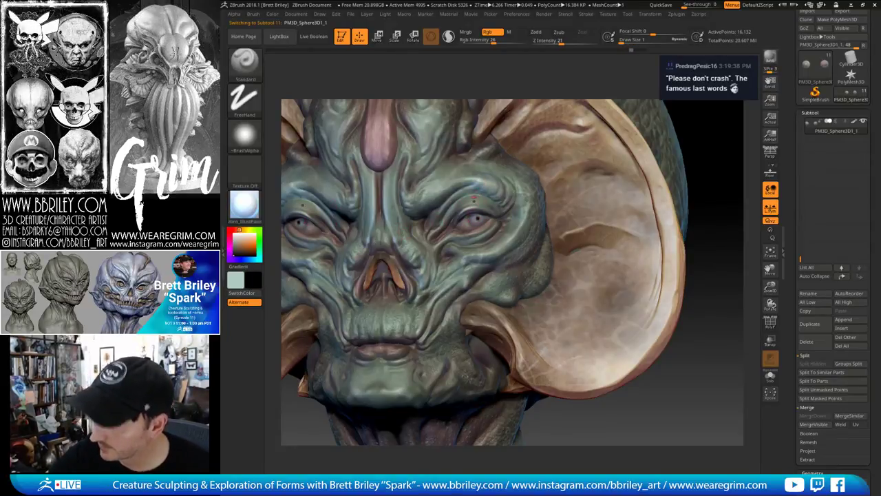
Subdivide the eyeballs twice and dab small white highlights on the pupils at draw size 1
{"action": "key", "text": "ctrl+d"}
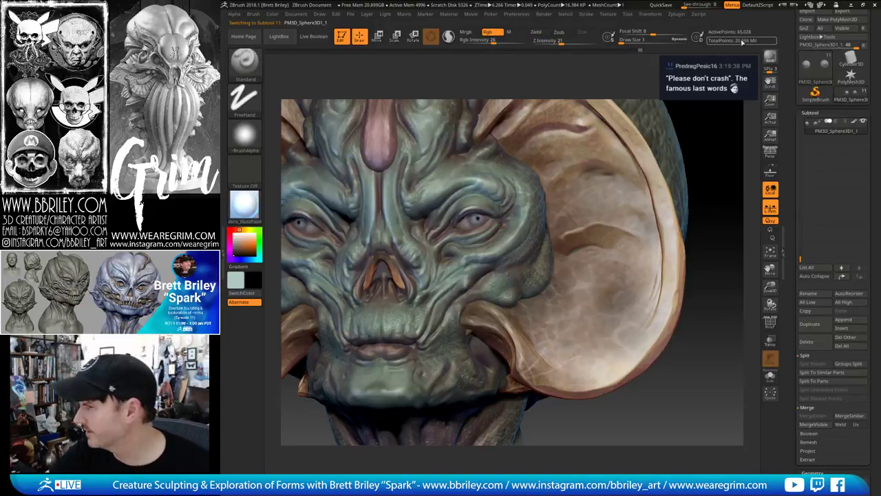
{"action": "key", "text": "ctrl+d"}
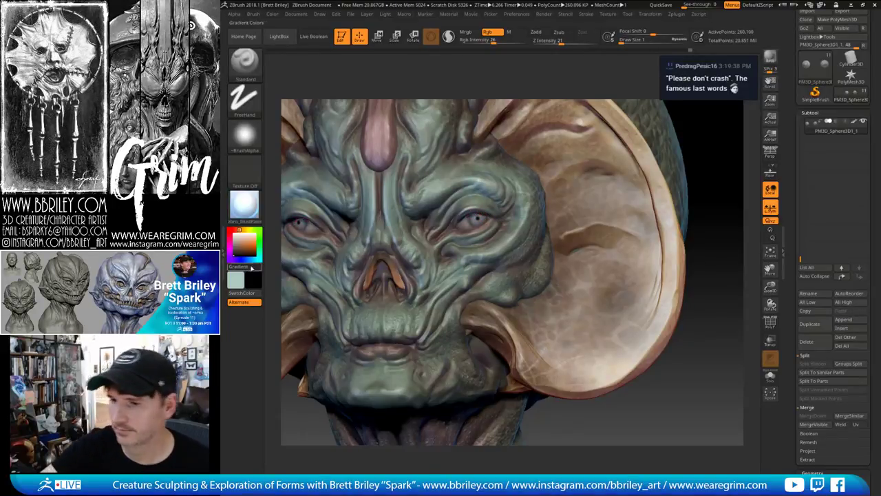
{"action": "left_click", "coordinate": [234, 234]}
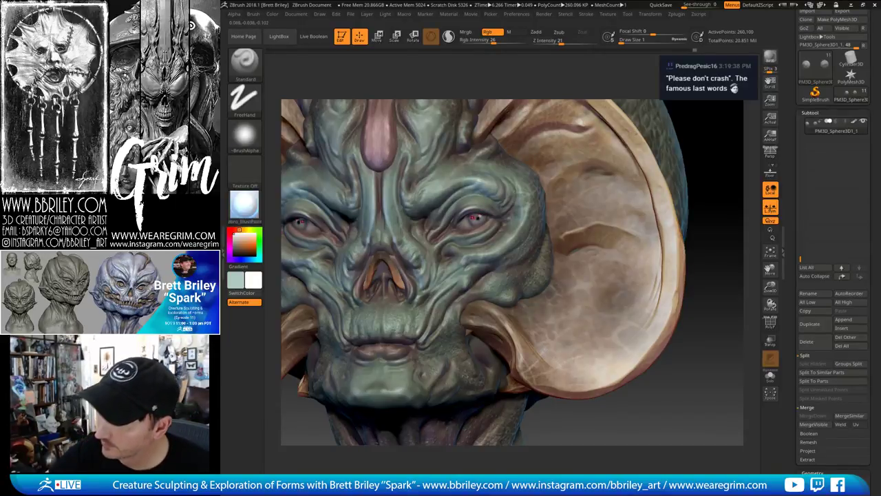
{"action": "key", "text": "shift"}
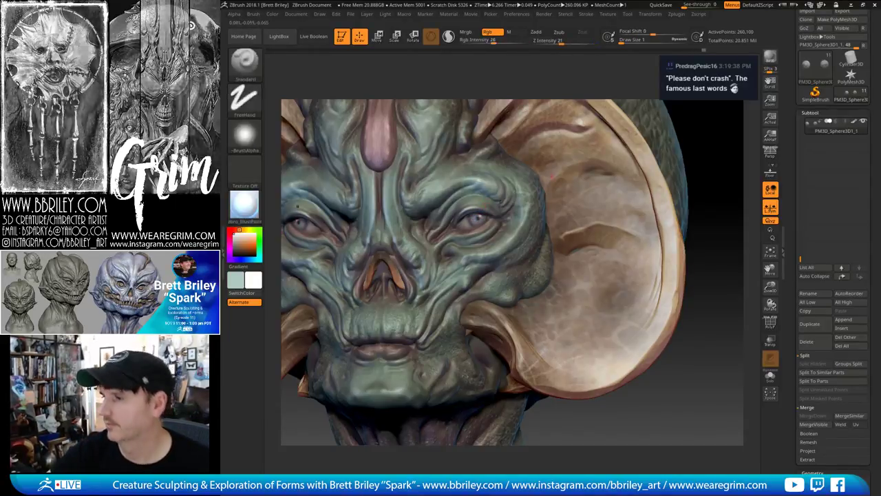
Sample a dark shade from the eye area and set the draw size to 3
{"action": "mouse_move", "coordinate": [706, 204]}
{"action": "left_mouse_down", "text": "alt"}
{"action": "mouse_move", "coordinate": [688, 126]}
{"action": "mouse_move", "coordinate": [702, 153]}
{"action": "mouse_move", "coordinate": [696, 221]}
{"action": "left_mouse_up", "text": "alt"}
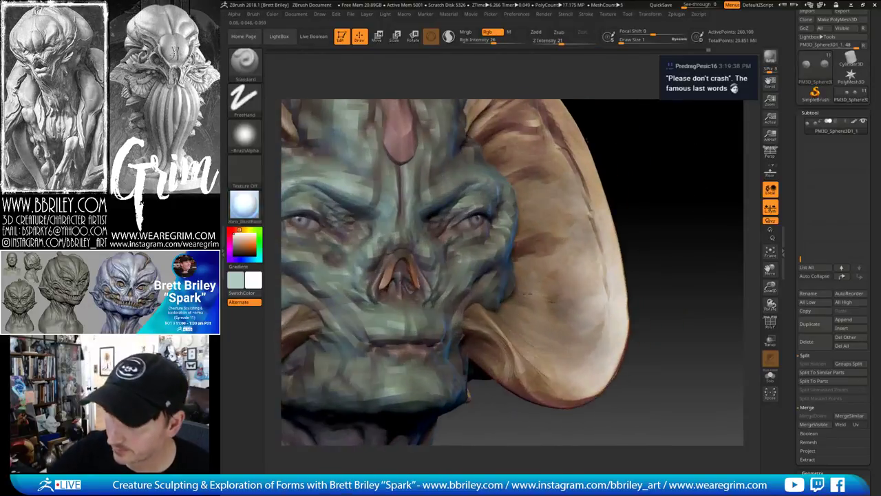
{"action": "left_click_drag", "start_coordinate": [689, 125], "coordinate": [707, 147]}
{"action": "key", "text": "c"}
{"action": "key", "text": "s"}
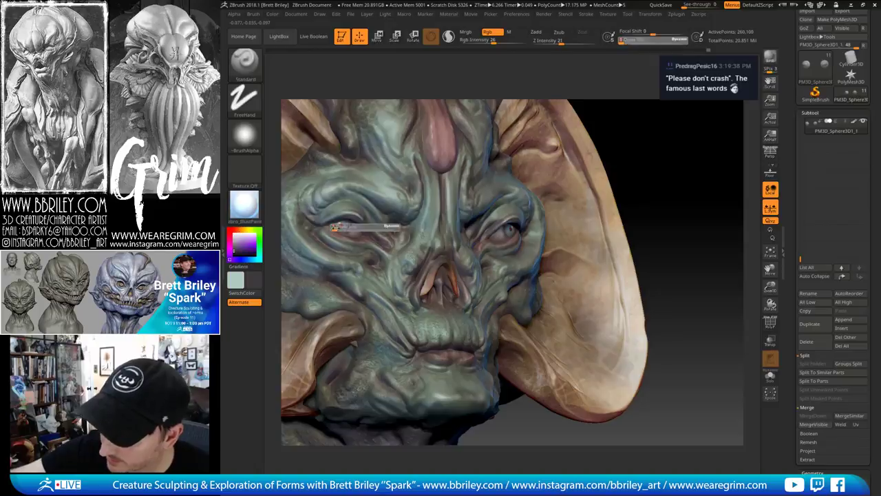
{"action": "left_click", "coordinate": [335, 226]}
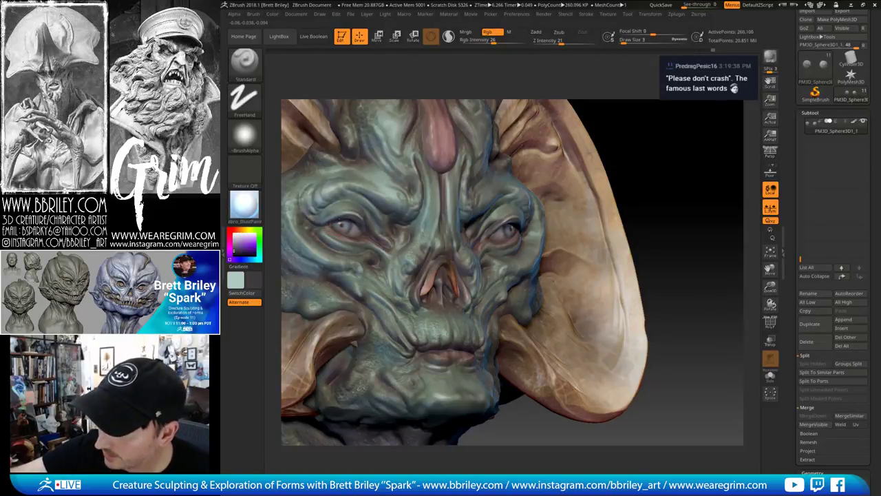
{"action": "left_click_drag", "start_coordinate": [624, 161], "coordinate": [447, 195]}
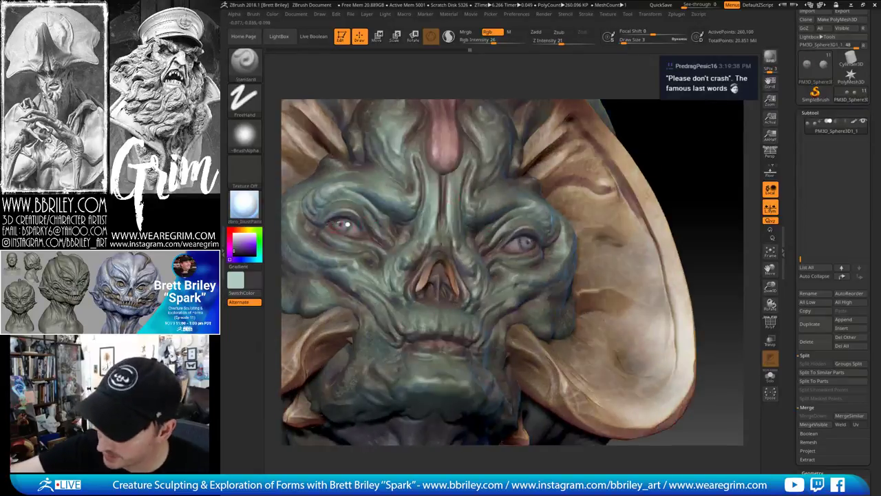
Make the Head_symmetry_thin1 subtool active and sample a dark reddish colour from the skin around the eye
{"action": "left_click", "coordinate": [348, 224], "text": "alt"}
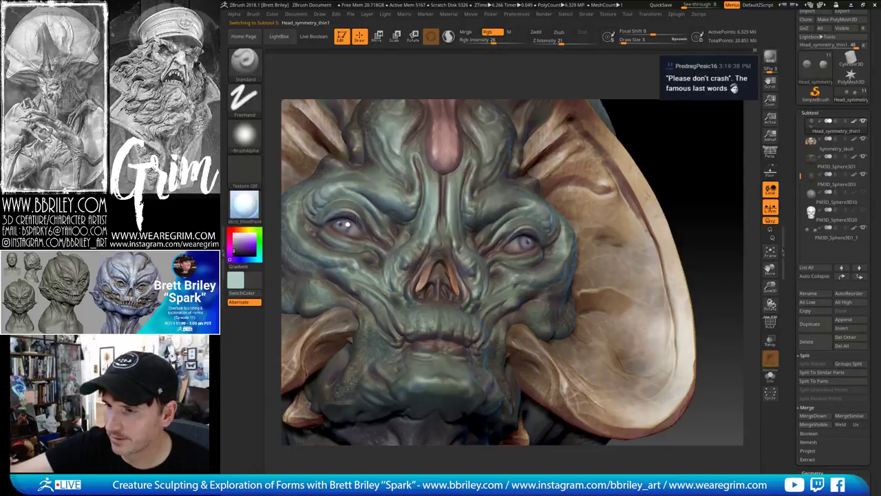
{"action": "left_click_drag", "start_coordinate": [692, 151], "coordinate": [695, 179]}
{"action": "key", "text": "c"}
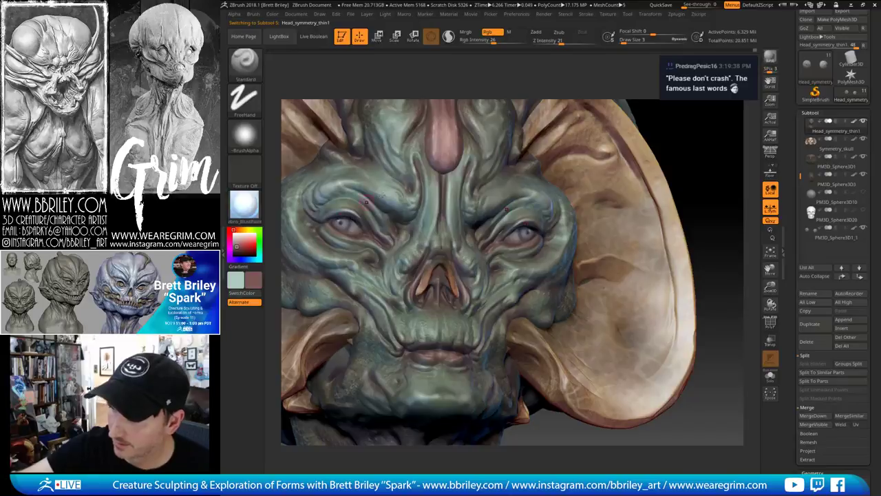
{"action": "mouse_move", "coordinate": [367, 202]}
{"action": "right_mouse_down"}
{"action": "mouse_move", "coordinate": [382, 195]}
{"action": "mouse_move", "coordinate": [346, 224]}
{"action": "right_mouse_up"}
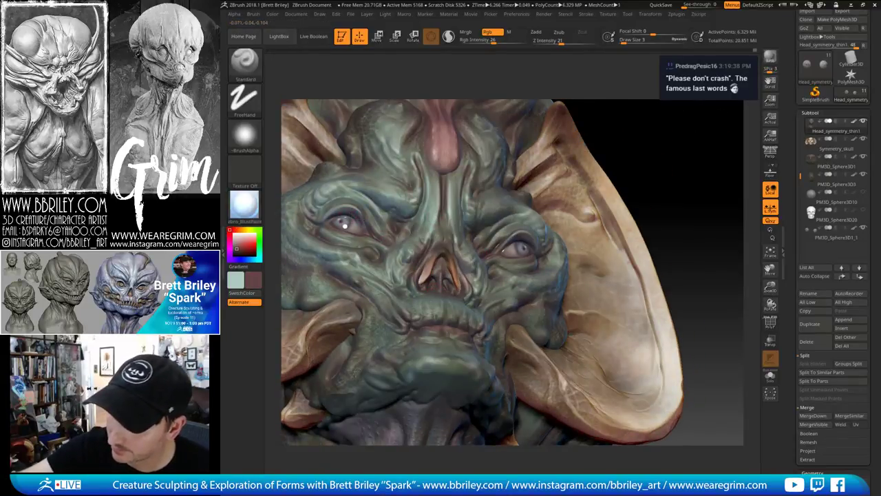
Save the tool to disk with the whole bust in view
{"action": "mouse_move", "coordinate": [684, 166]}
{"action": "left_mouse_down"}
{"action": "mouse_move", "coordinate": [669, 151]}
{"action": "mouse_move", "coordinate": [729, 203]}
{"action": "mouse_move", "coordinate": [663, 173]}
{"action": "mouse_move", "coordinate": [652, 190]}
{"action": "mouse_move", "coordinate": [708, 234]}
{"action": "mouse_move", "coordinate": [690, 246]}
{"action": "left_mouse_up"}
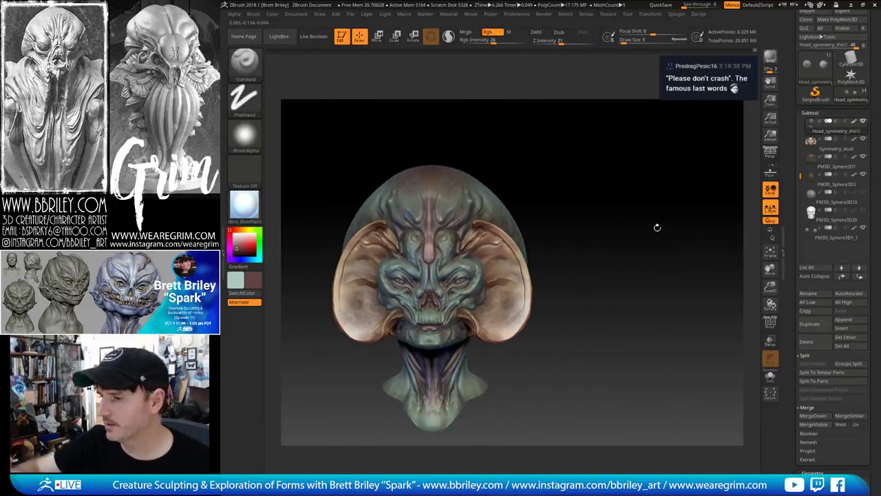
{"action": "left_click", "coordinate": [627, 15]}
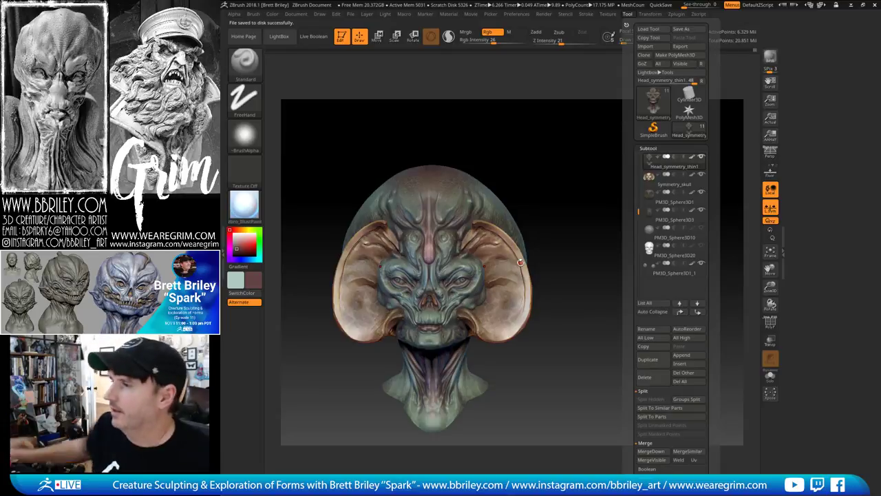
{"action": "left_click_drag", "start_coordinate": [622, 268], "coordinate": [752, 182], "text": "alt"}
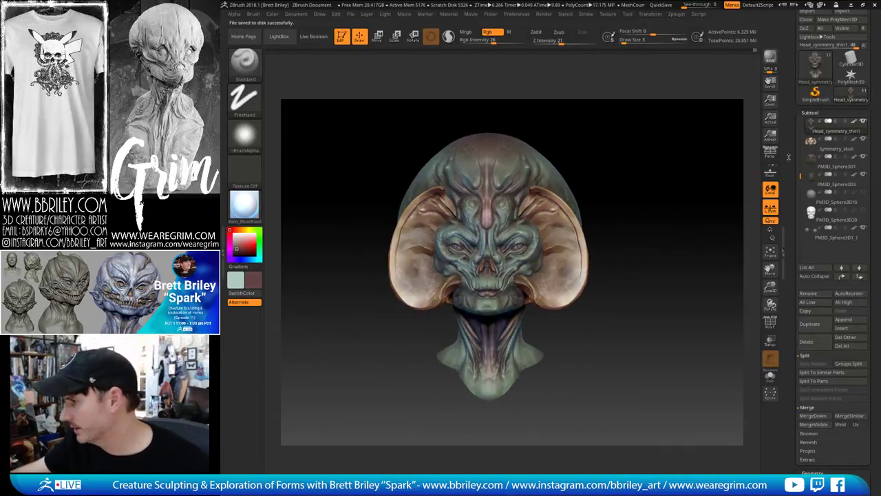
Delete the unused subtools PM3D_Sphere3D20 and PM3D_Sphere3D10, accepting that the deletion cannot be undone
{"action": "left_click_drag", "start_coordinate": [788, 157], "coordinate": [791, 176]}
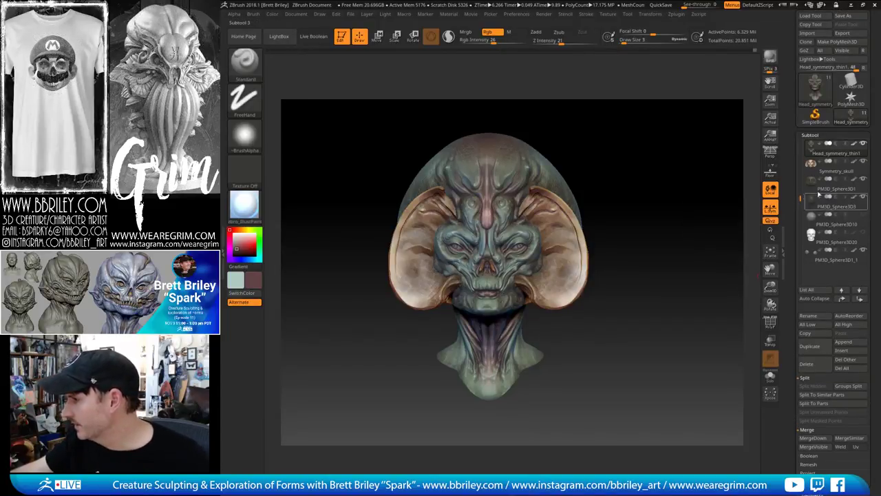
{"action": "mouse_move", "coordinate": [820, 245]}
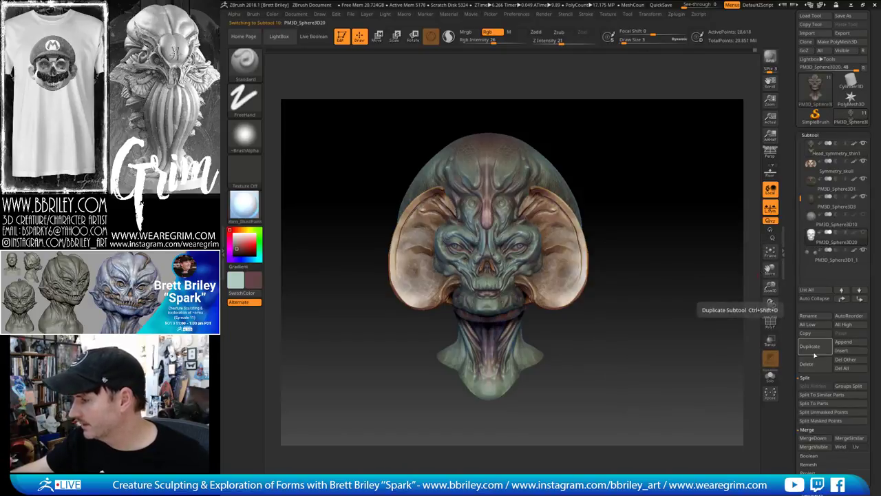
{"action": "left_click", "coordinate": [819, 237]}
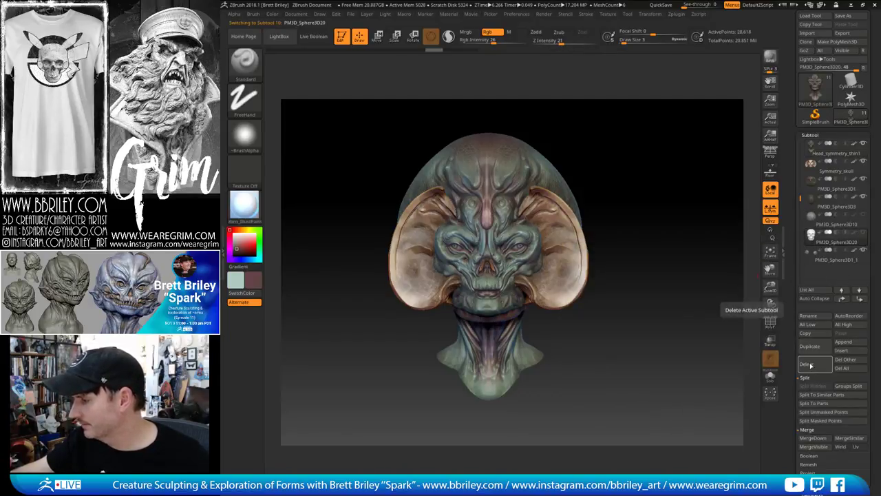
{"action": "left_click", "coordinate": [806, 363]}
{"action": "left_click", "coordinate": [739, 381]}
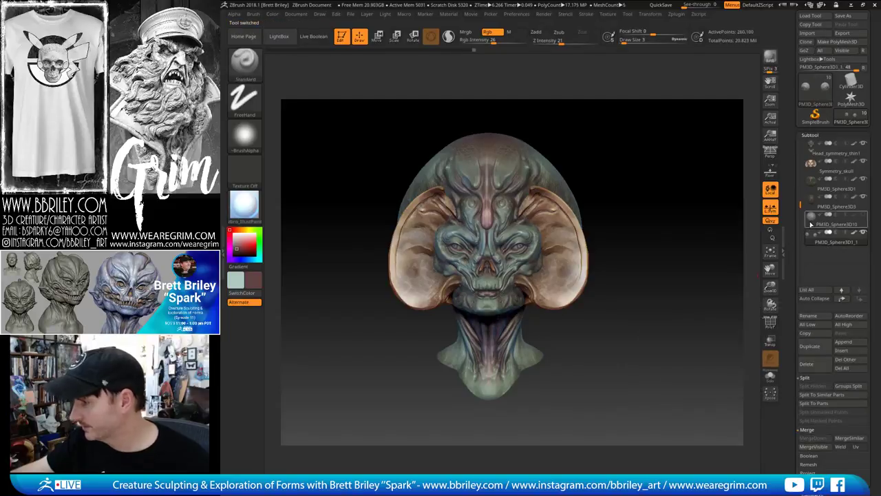
{"action": "left_click", "coordinate": [812, 363]}
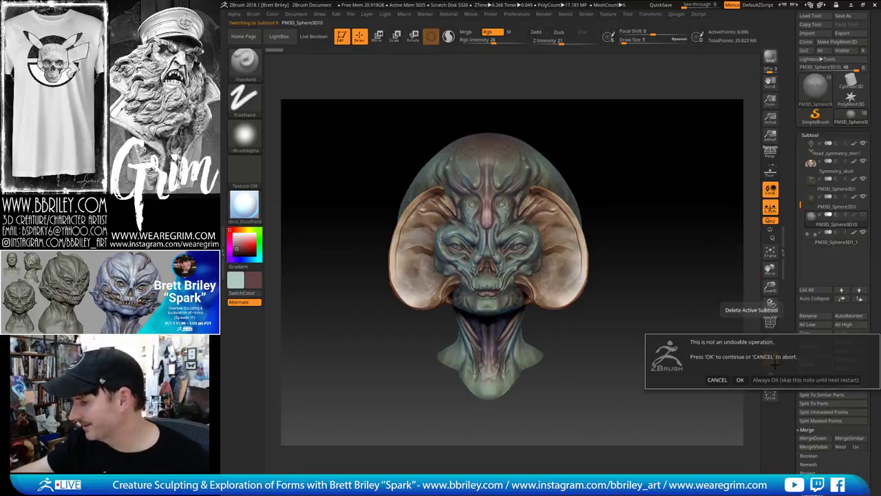
{"action": "left_click", "coordinate": [740, 380]}
Switch the material to a grey-green MatCap, turning polypaint off and back on for all subtools around the change
{"action": "mouse_move", "coordinate": [810, 201]}
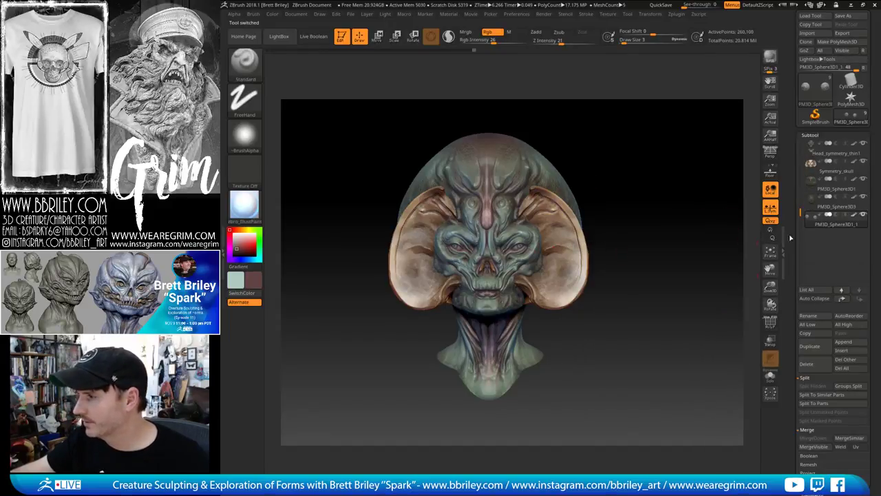
{"action": "left_click", "coordinate": [854, 215], "text": "shift"}
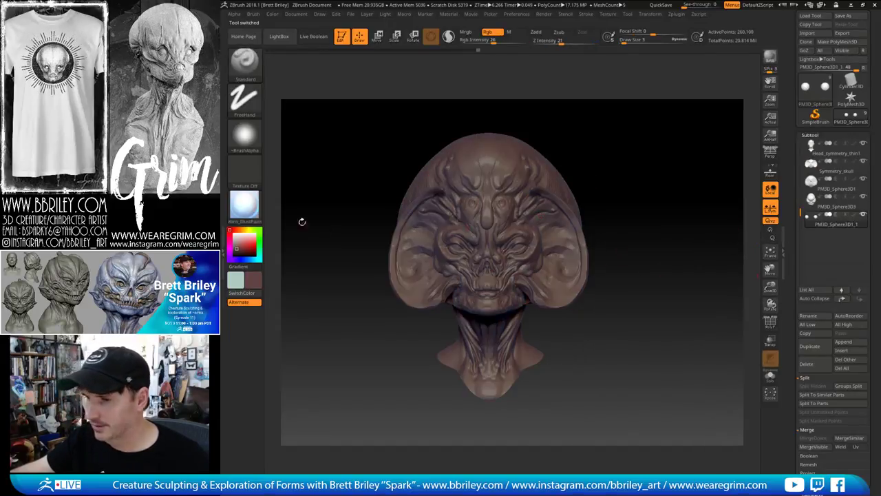
{"action": "left_click", "coordinate": [244, 203]}
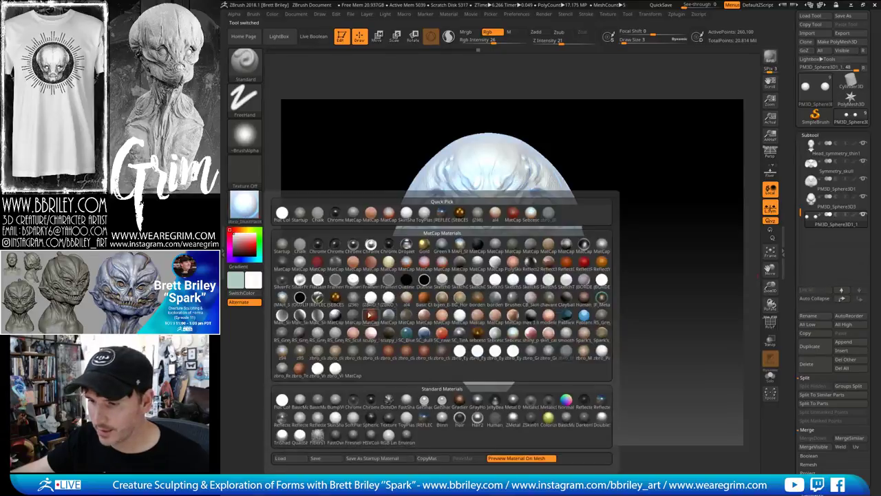
{"action": "left_click", "coordinate": [352, 298]}
{"action": "left_click_drag", "start_coordinate": [663, 216], "coordinate": [652, 227]}
{"action": "left_click", "coordinate": [854, 217], "text": "shift"}
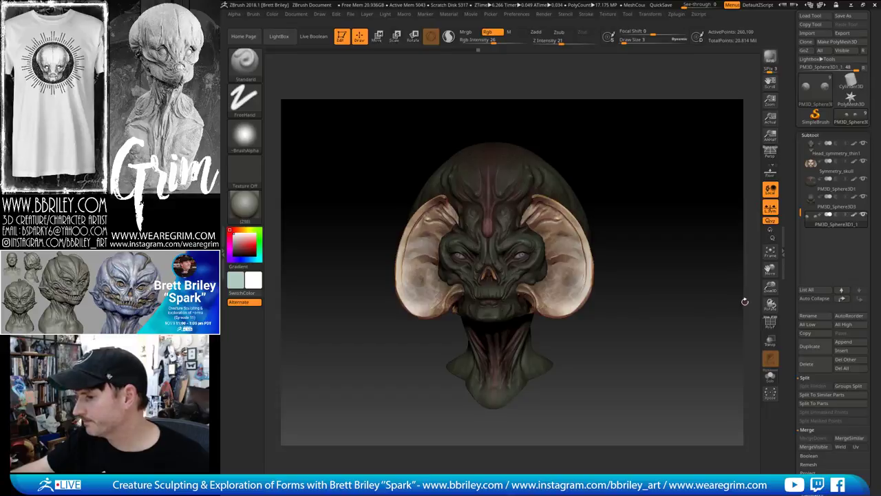
Merge all visible subtools into a new tool and make that merged tool active
{"action": "left_click", "coordinate": [817, 447]}
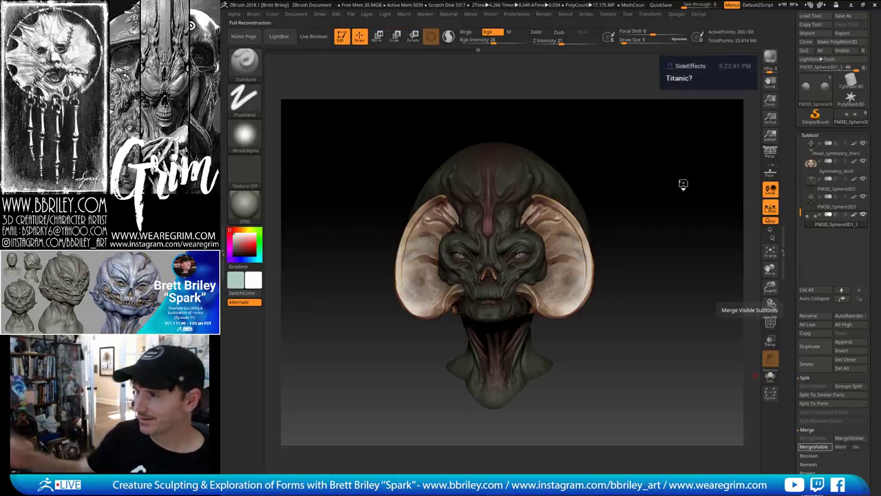
{"action": "left_click", "coordinate": [850, 115]}
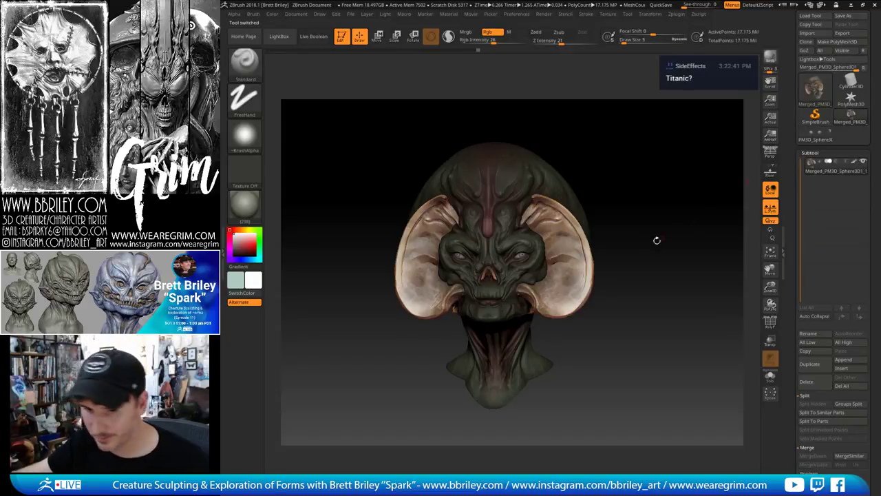
Compare the merged bust with its polypaint turned off and on
{"action": "key", "text": "shift"}
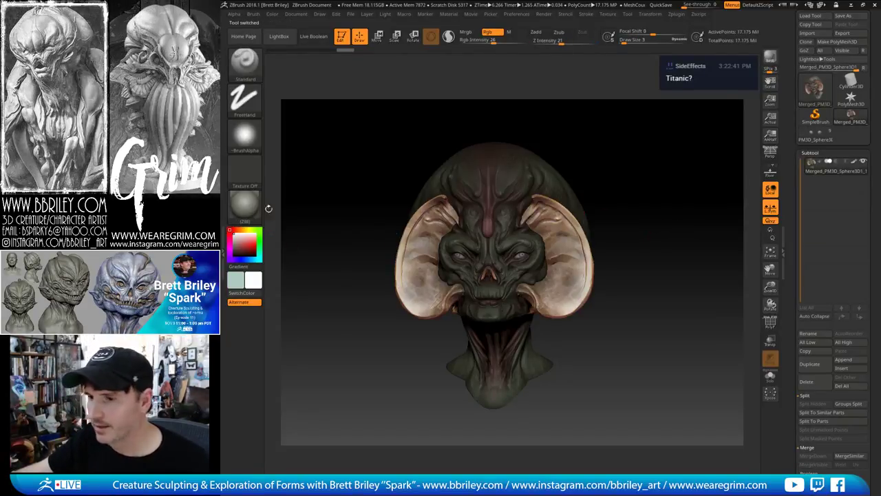
{"action": "left_click", "coordinate": [856, 162]}
{"action": "left_click", "coordinate": [856, 162]}
{"action": "left_click", "coordinate": [856, 163]}
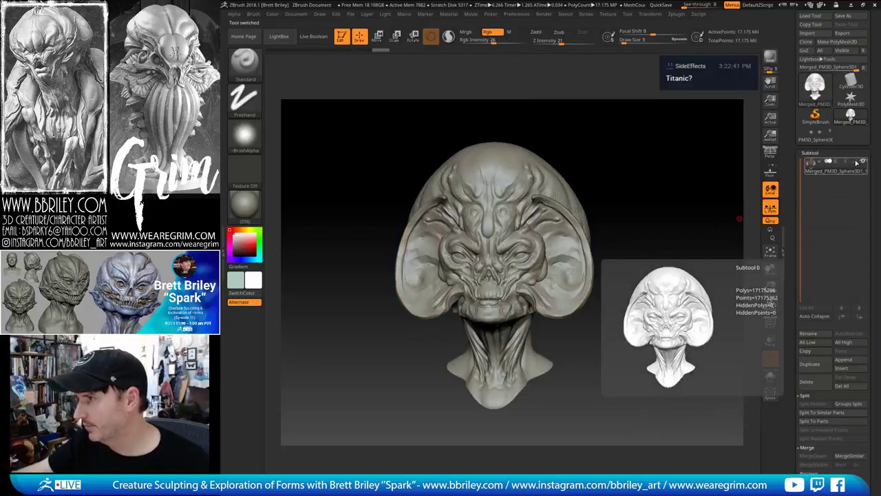
{"action": "left_click", "coordinate": [856, 163]}
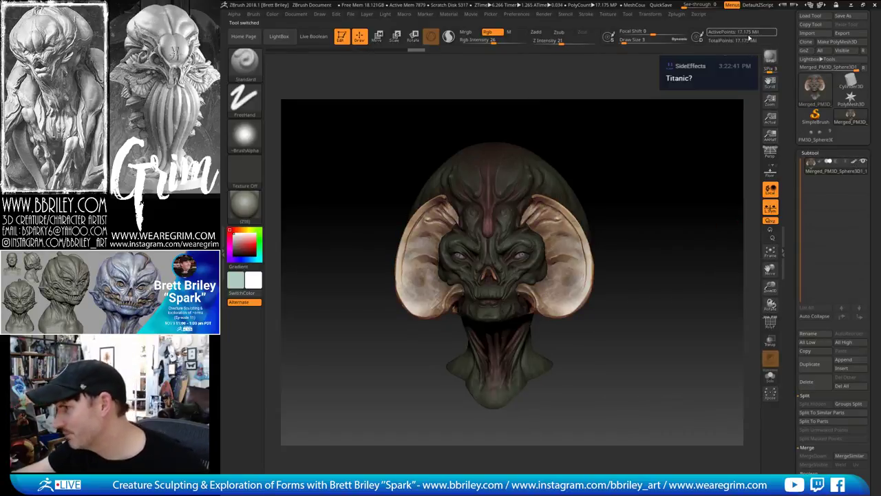
{"action": "mouse_move", "coordinate": [668, 123]}
{"action": "left_mouse_down"}
{"action": "mouse_move", "coordinate": [669, 190]}
{"action": "mouse_move", "coordinate": [664, 106]}
{"action": "left_mouse_up"}
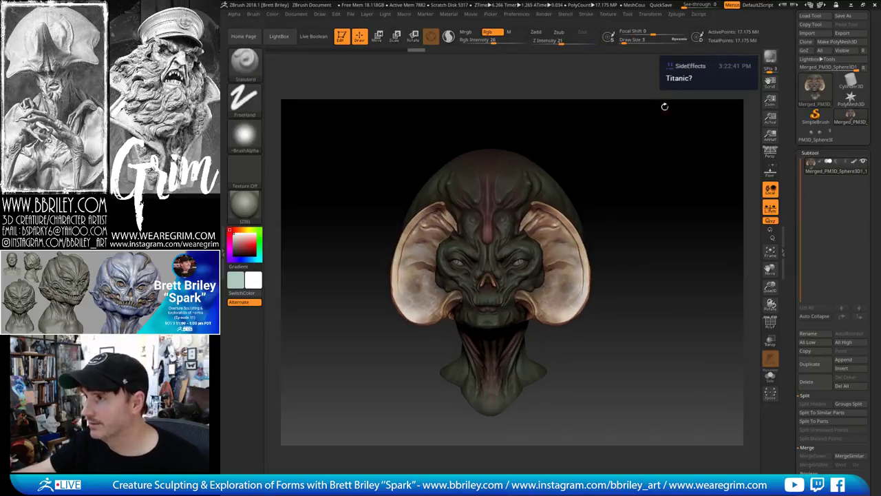
Pre-process the merged bust in Decimation Master with Use and Keep Polypaint enabled, and decimate it at 20%
{"action": "left_click", "coordinate": [678, 15]}
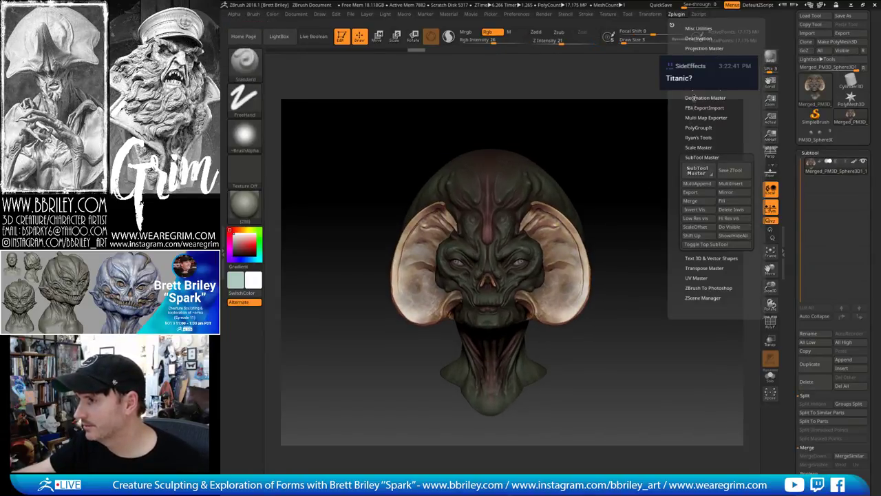
{"action": "left_click", "coordinate": [695, 98]}
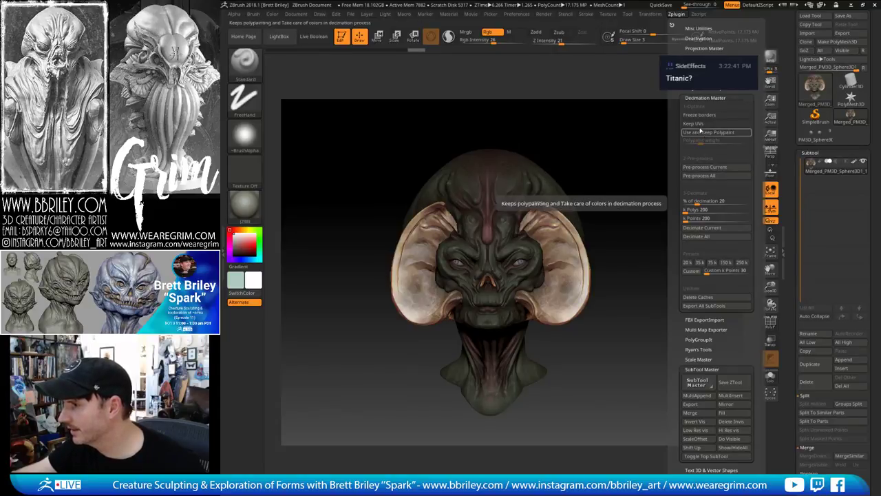
{"action": "left_click", "coordinate": [708, 133]}
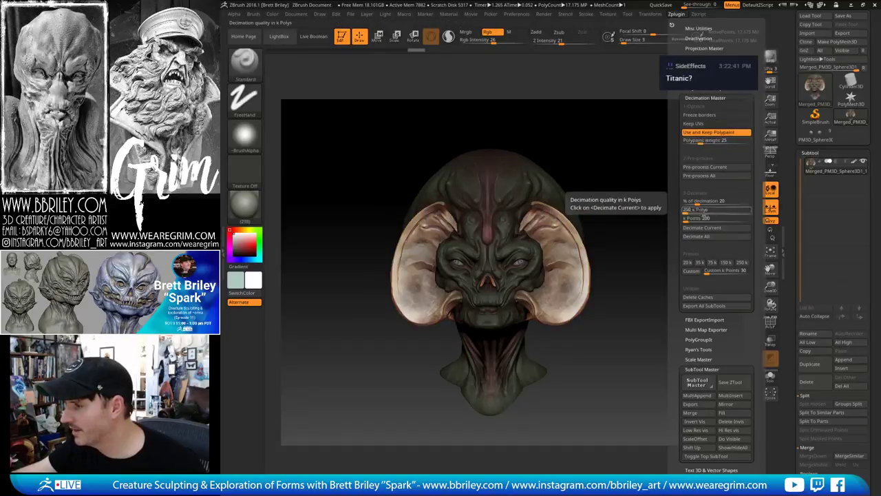
{"action": "left_click", "coordinate": [703, 167]}
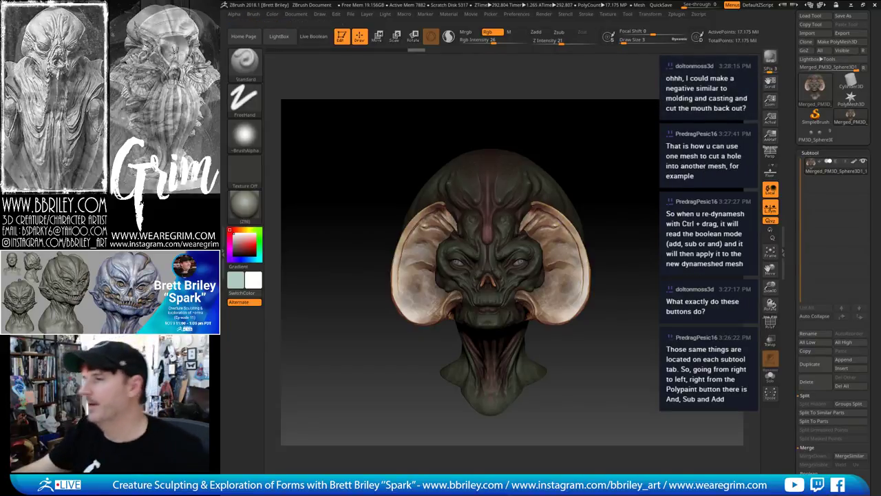
{"action": "left_click", "coordinate": [675, 15]}
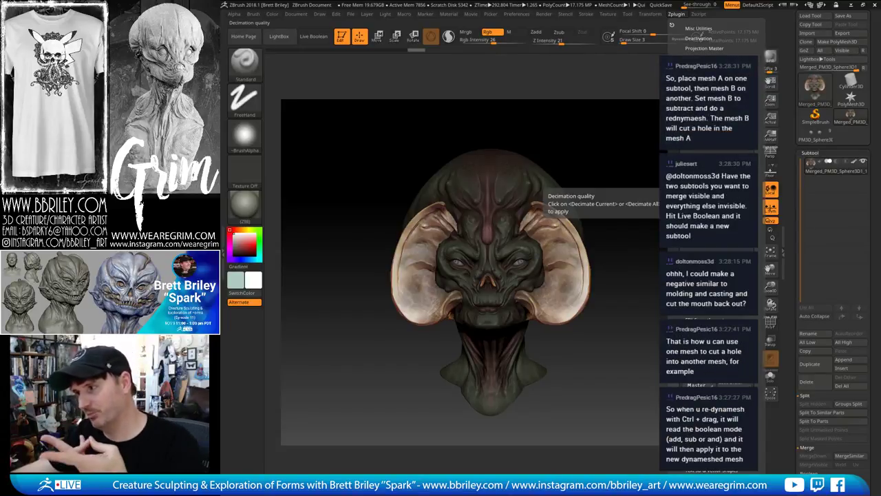
{"action": "left_click", "coordinate": [629, 201]}
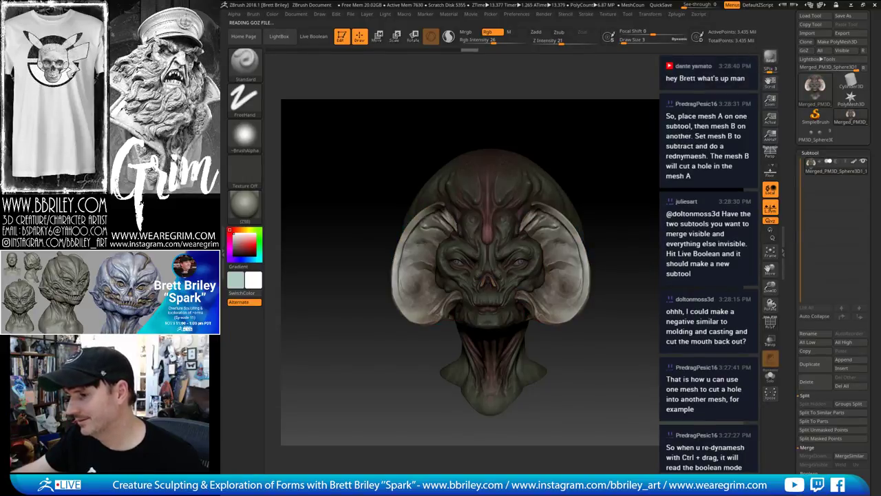
Compare the decimated bust with its polypaint turned off and on
{"action": "left_click_drag", "start_coordinate": [358, 330], "coordinate": [340, 368]}
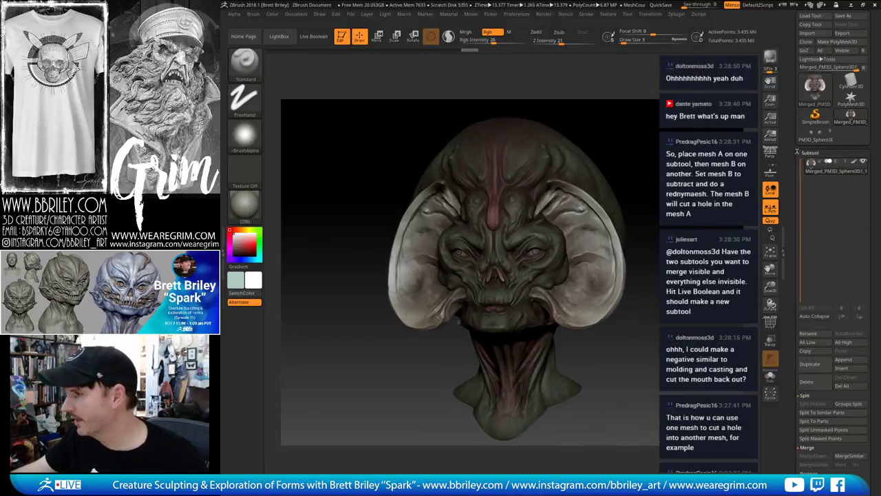
{"action": "left_click", "coordinate": [854, 162]}
{"action": "left_click", "coordinate": [854, 163]}
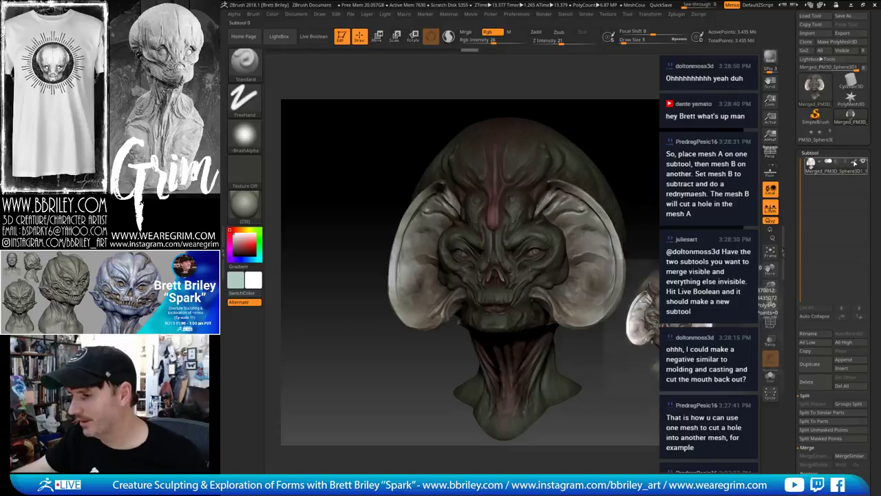
{"action": "left_click", "coordinate": [854, 162]}
{"action": "left_click", "coordinate": [854, 162]}
Switch the bust's material to a bright, blue-white MatCap and view it from the front
{"action": "left_click", "coordinate": [244, 204]}
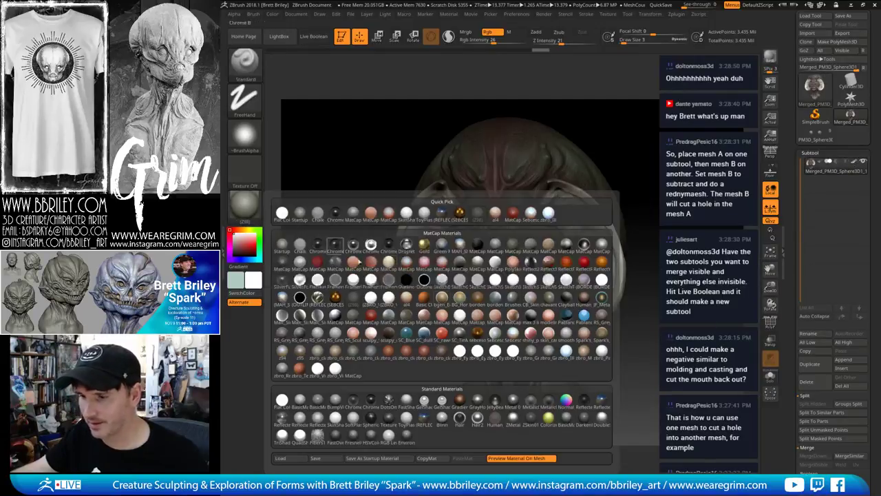
{"action": "left_click", "coordinate": [568, 350]}
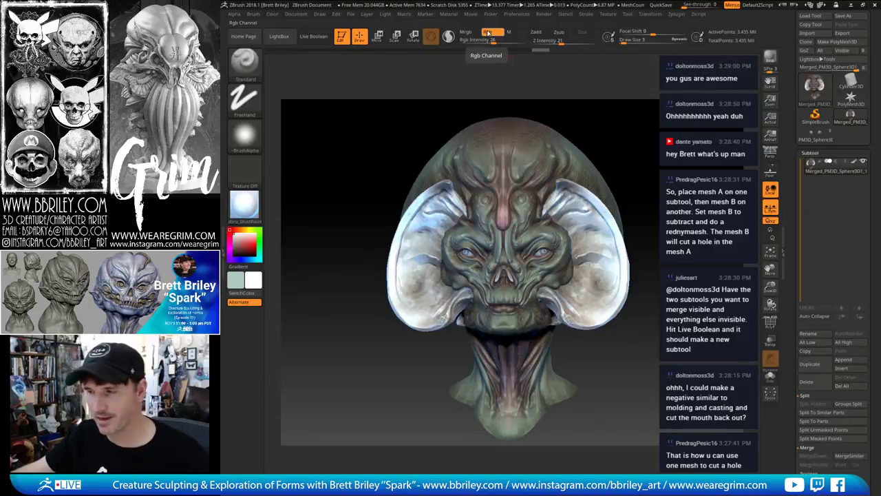
{"action": "left_click_drag", "start_coordinate": [490, 110], "coordinate": [496, 131], "text": "shift"}
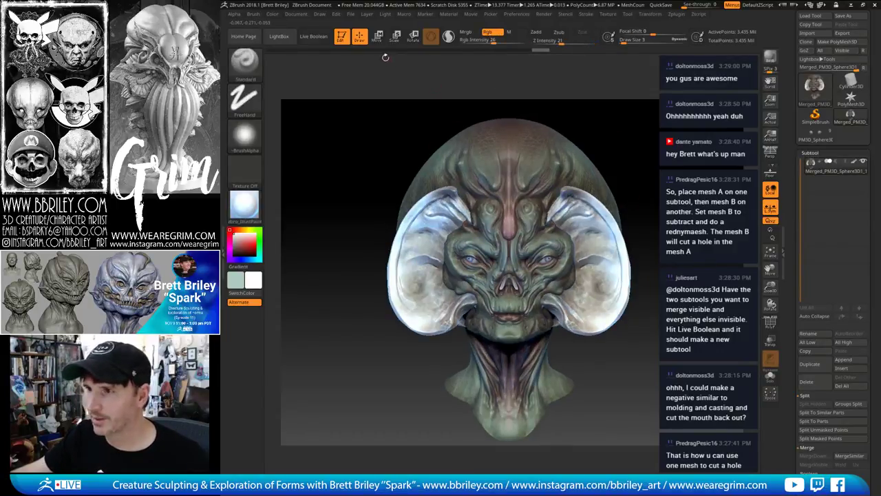
Save the decimated tool to disk as a Zbrush_Live_Demo_Episode file, with the Move gizmo switched on
{"action": "left_click", "coordinate": [377, 36]}
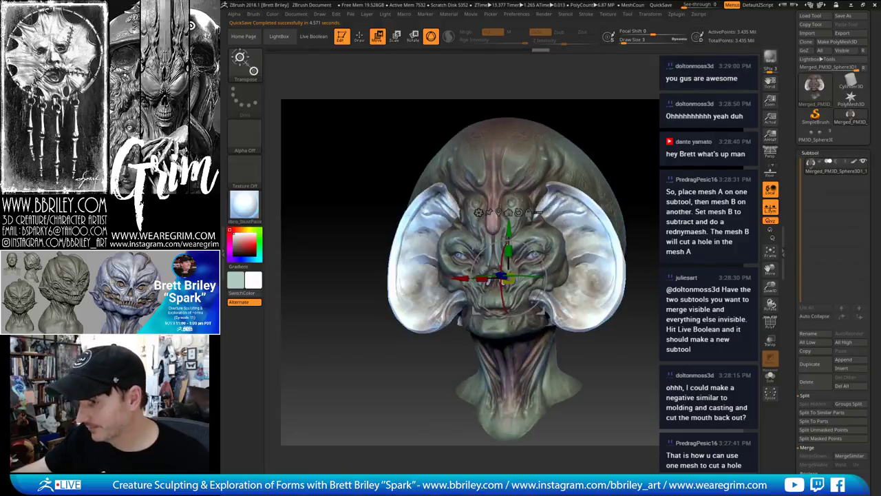
{"action": "left_click", "coordinate": [627, 14]}
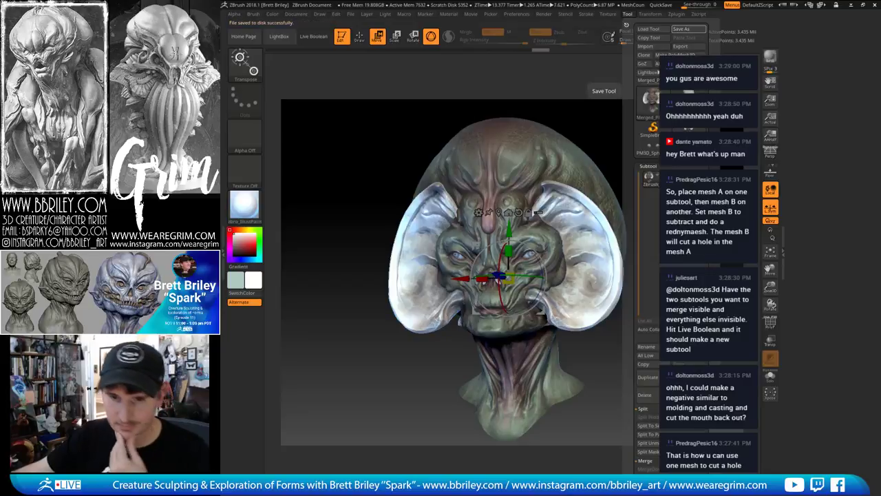
{"action": "key", "text": "Return"}
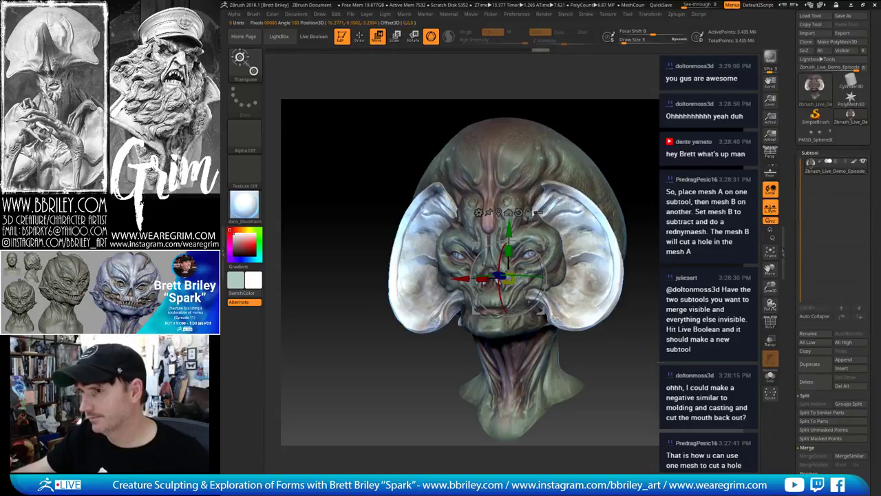
Inspect the decimated bust's wireframe, hide the wireframe again and return to Draw mode
{"action": "left_click_drag", "start_coordinate": [659, 362], "coordinate": [679, 321], "text": "ctrl"}
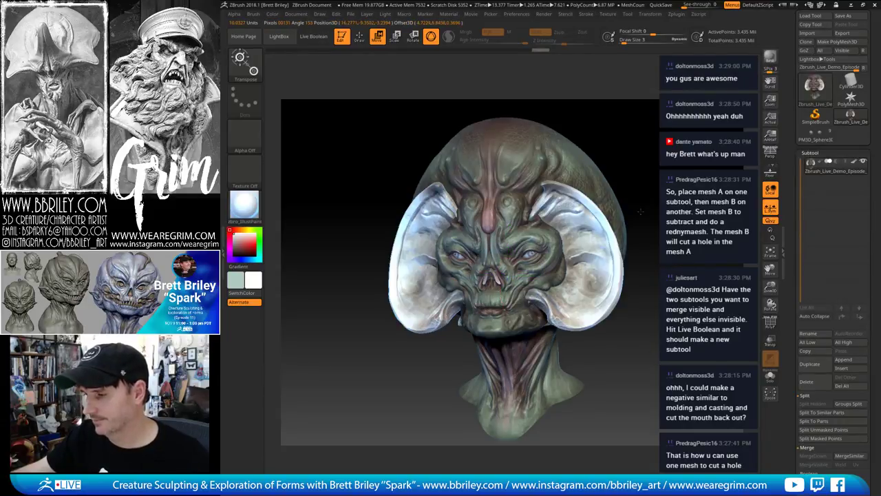
{"action": "key", "text": "ctrl+z"}
{"action": "left_click_drag", "start_coordinate": [649, 204], "coordinate": [647, 196]}
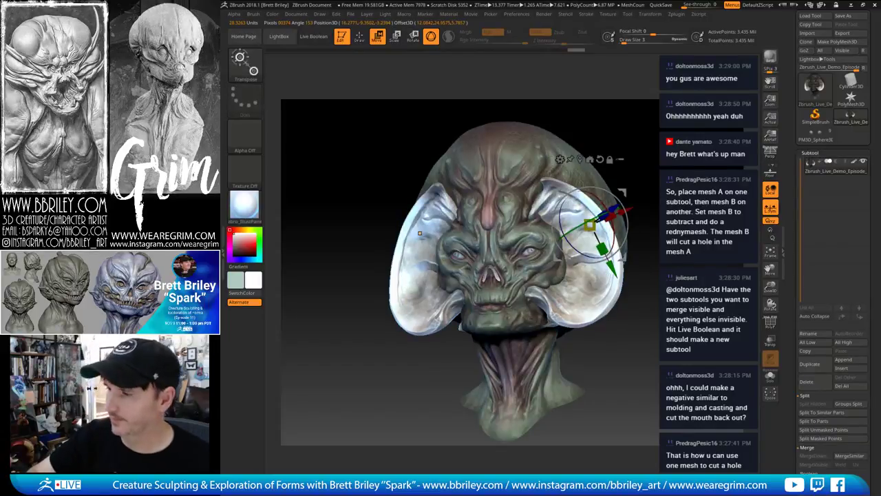
{"action": "left_click", "coordinate": [771, 323]}
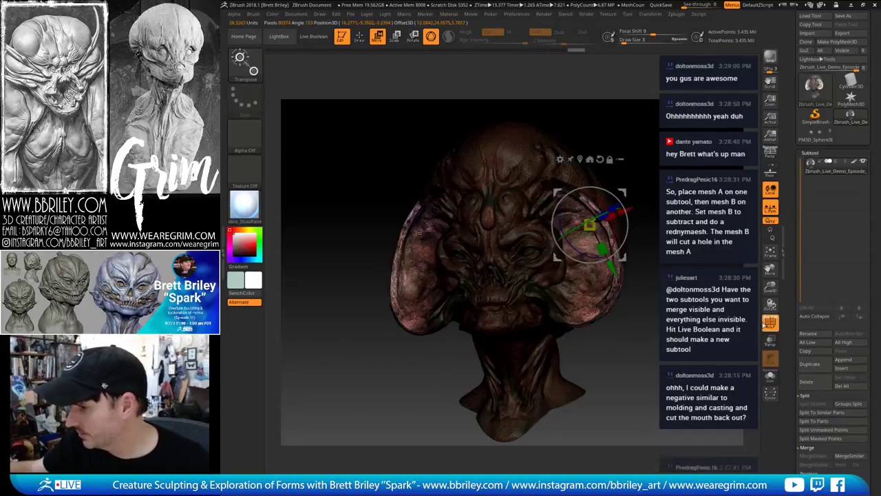
{"action": "left_click", "coordinate": [771, 325]}
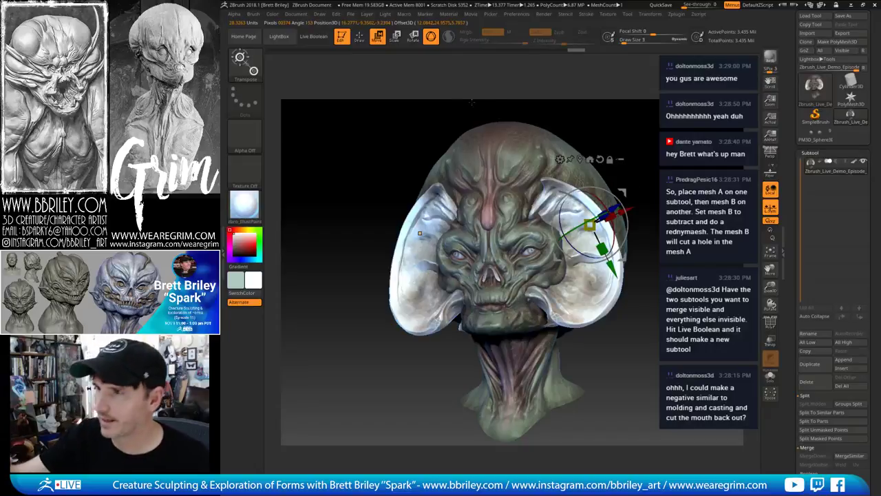
{"action": "key", "text": "q"}
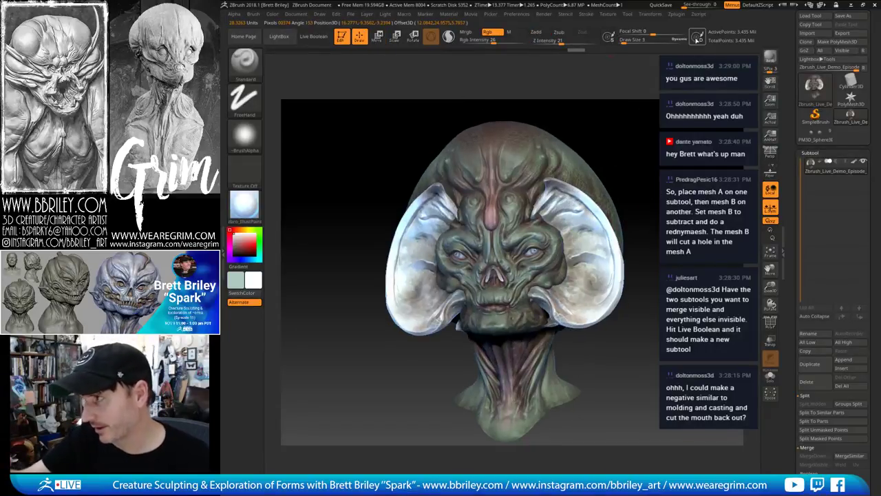
Duplicate the decimated bust subtool and select the second subtool in the list
{"action": "left_click", "coordinate": [677, 14]}
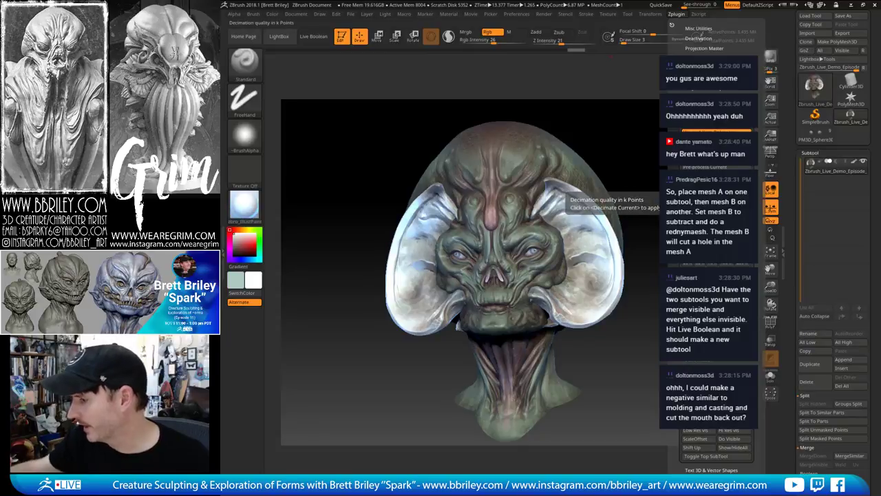
{"action": "mouse_move", "coordinate": [656, 211]}
{"action": "left_mouse_down"}
{"action": "mouse_move", "coordinate": [674, 201]}
{"action": "mouse_move", "coordinate": [641, 214]}
{"action": "left_mouse_up"}
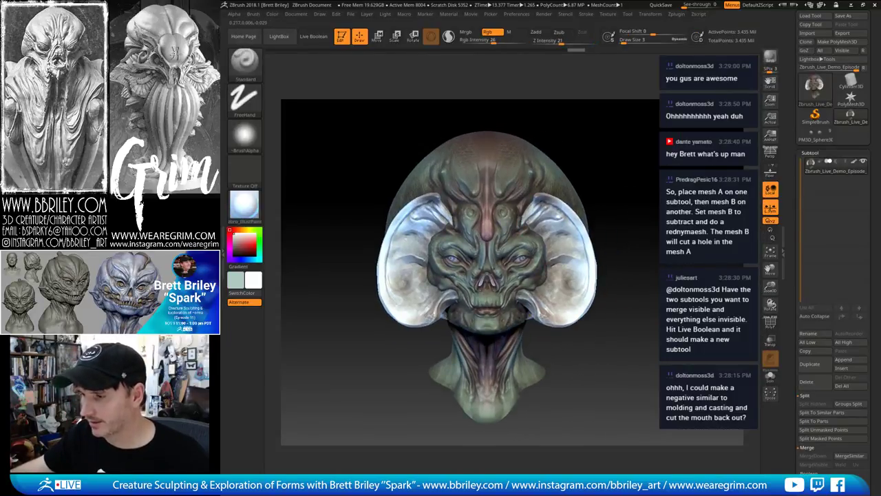
{"action": "left_click_drag", "start_coordinate": [716, 286], "coordinate": [678, 283]}
{"action": "left_click", "coordinate": [810, 363]}
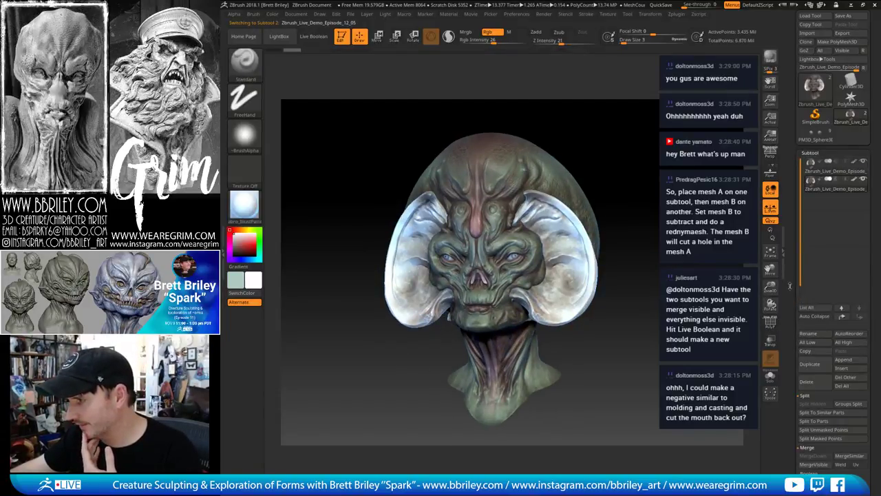
{"action": "left_click", "coordinate": [827, 190]}
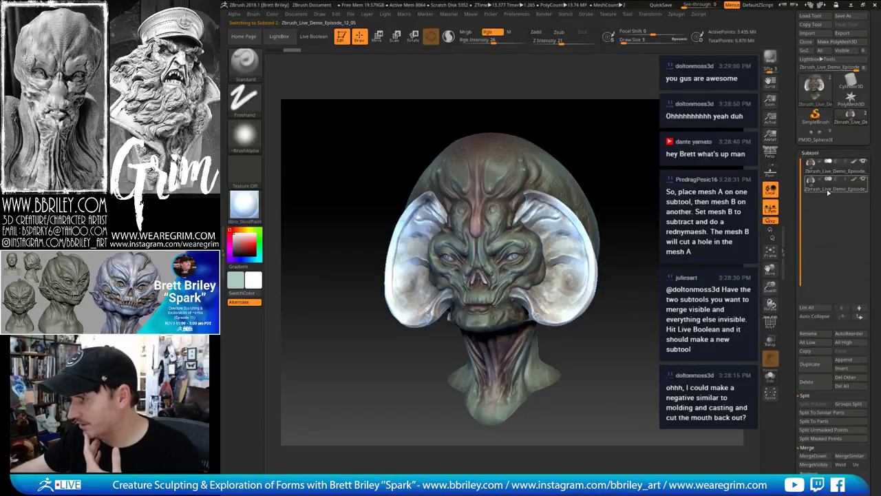
Try to decimate the duplicated bust without pre-processing it
{"action": "left_click", "coordinate": [677, 15]}
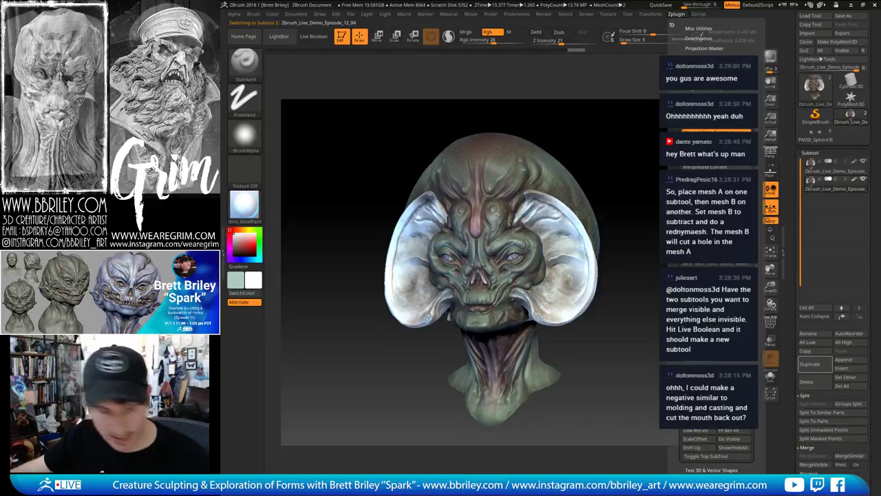
{"action": "left_click", "coordinate": [714, 218]}
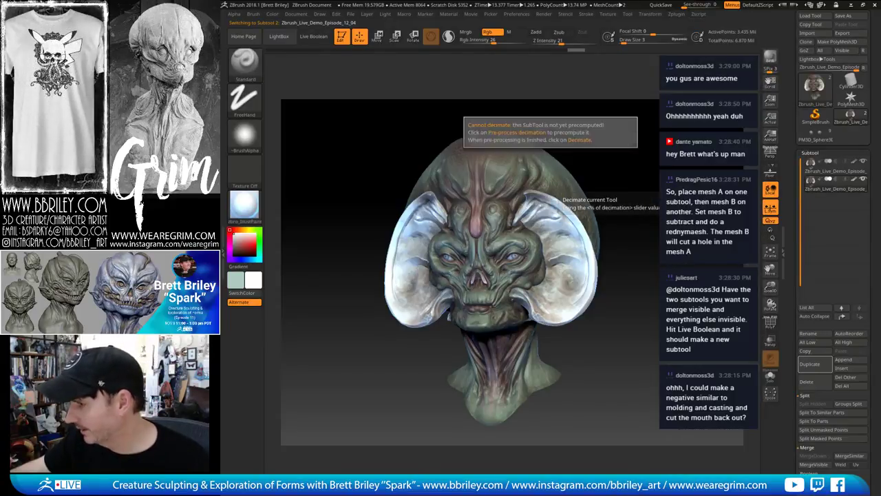
{"action": "left_click", "coordinate": [676, 14]}
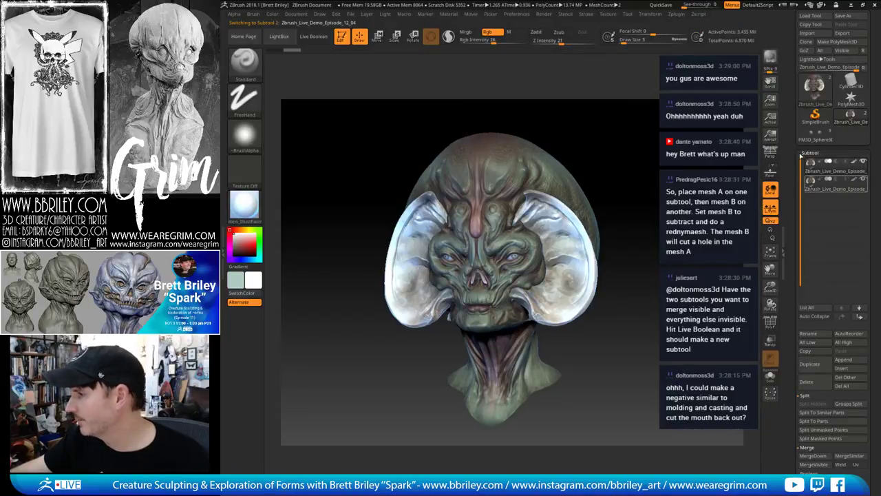
Pre-process the duplicated bust in Decimation Master with the original hidden, and decimate the duplicate
{"action": "left_click", "coordinate": [814, 187]}
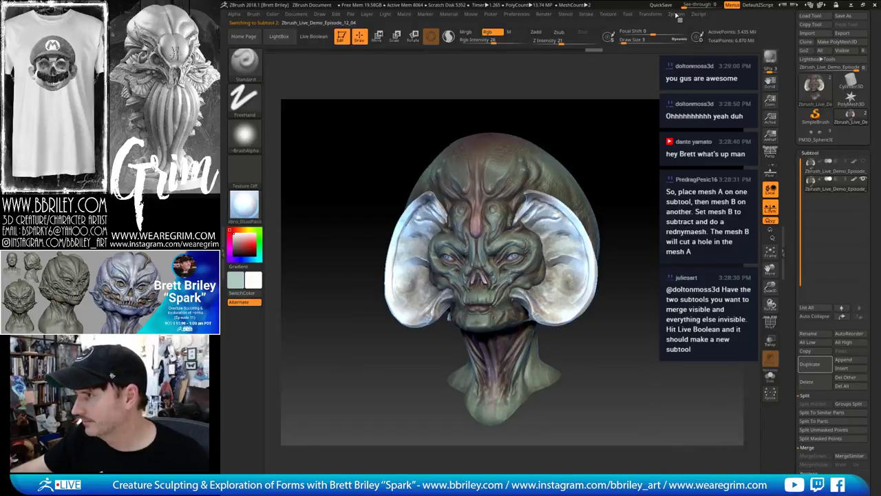
{"action": "left_click", "coordinate": [678, 15]}
{"action": "left_click", "coordinate": [703, 166]}
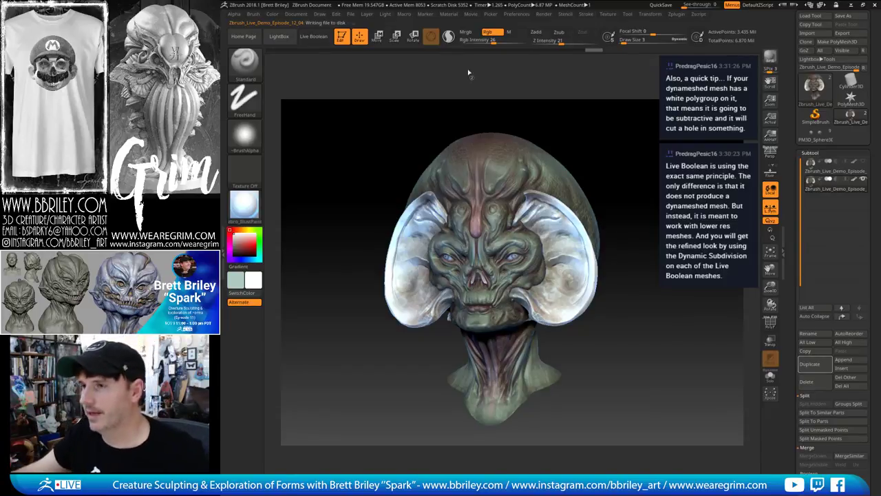
{"action": "left_click", "coordinate": [676, 13]}
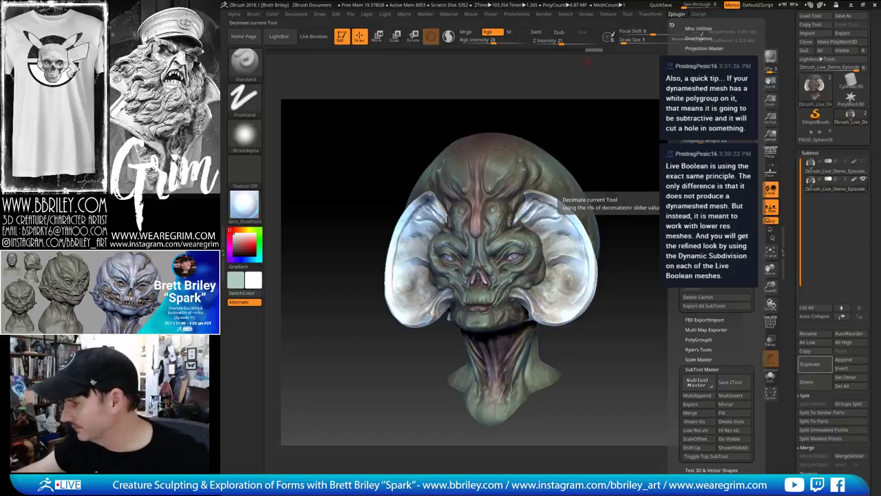
{"action": "left_click", "coordinate": [698, 222]}
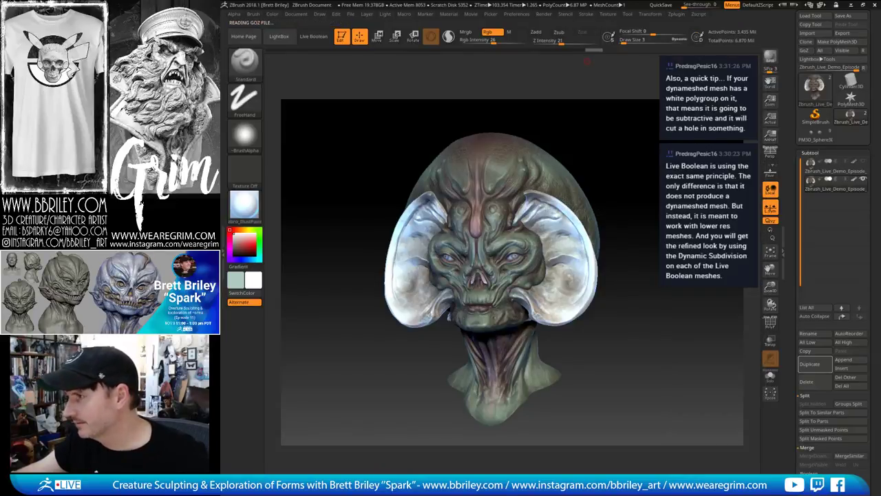
Decimate the duplicated bust a second time and snap the view to the front
{"action": "left_click", "coordinate": [676, 14]}
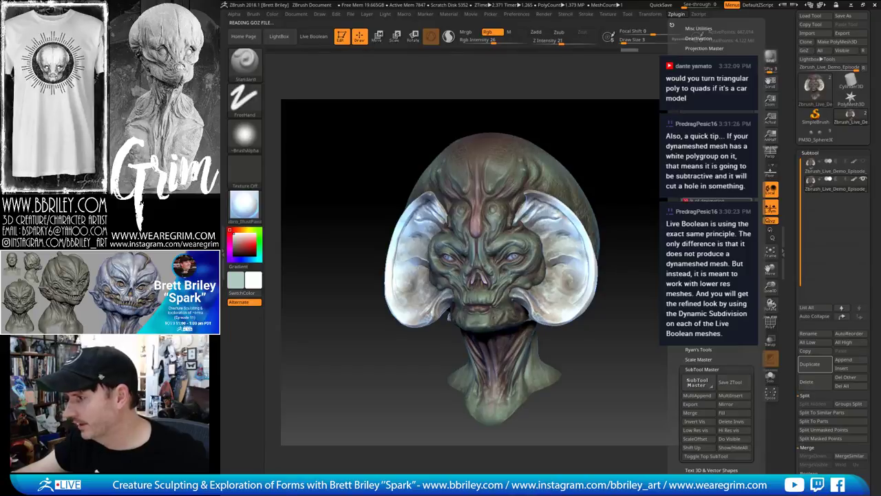
{"action": "left_click", "coordinate": [696, 215]}
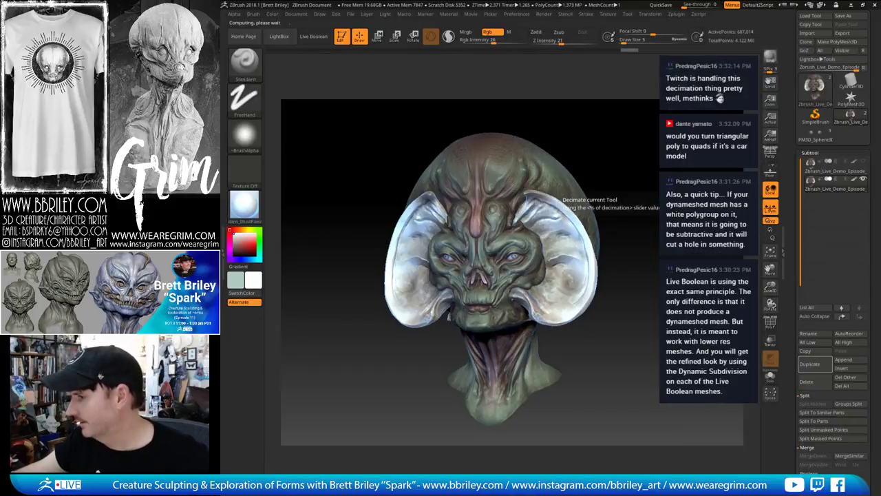
{"action": "left_click_drag", "start_coordinate": [620, 289], "coordinate": [640, 282], "text": "shift"}
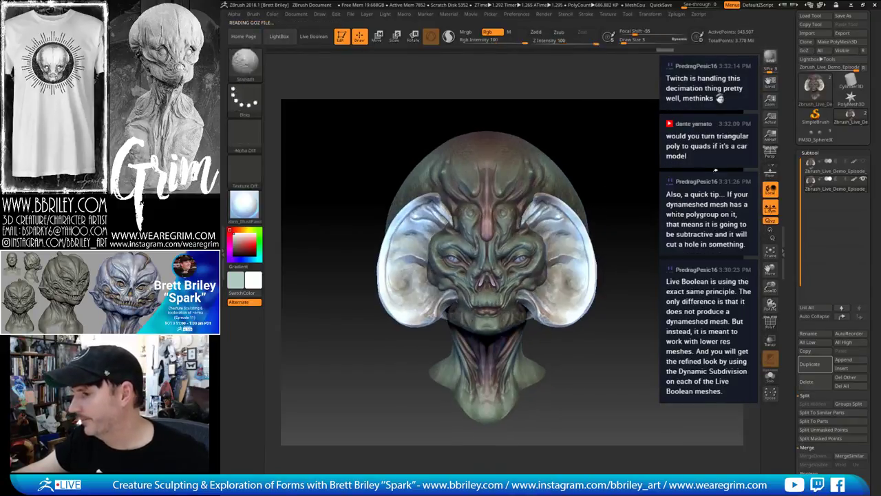
Duplicate the twice-decimated bust subtool and bring up the new copy's Geometry options
{"action": "left_click", "coordinate": [810, 364]}
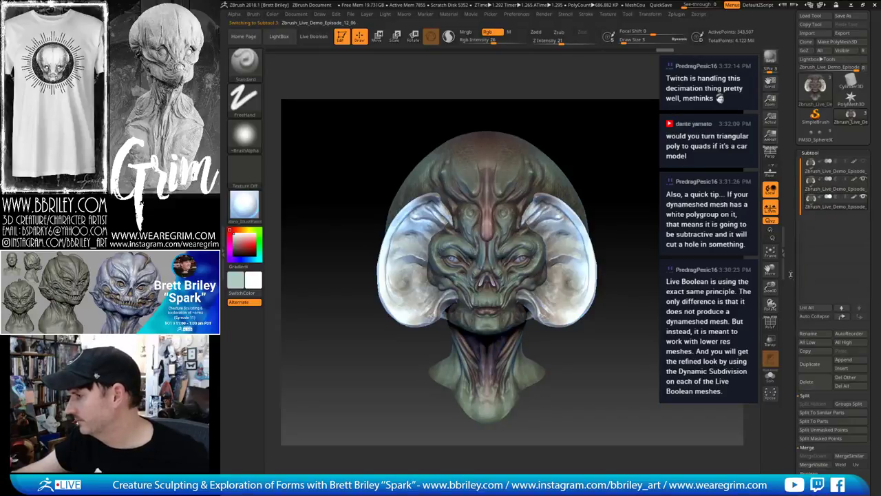
{"action": "scroll", "coordinate": [807, 262], "scroll_direction": "down", "scroll_amount": 10}
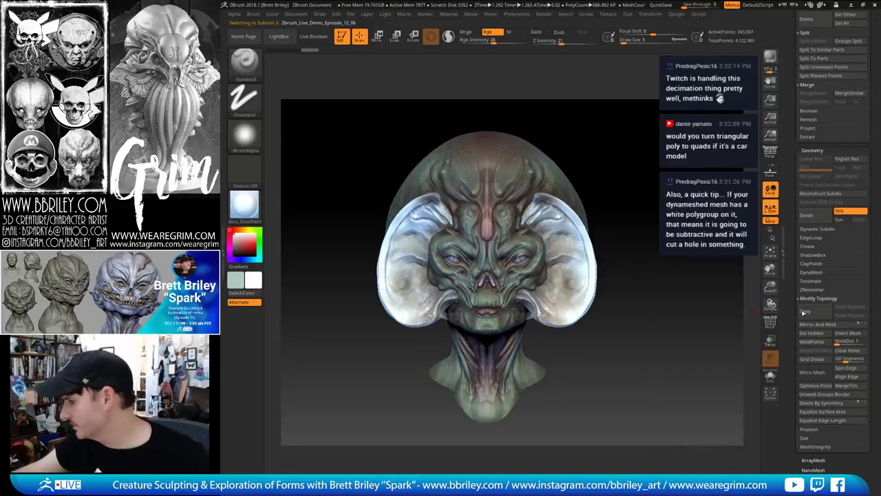
Try to ZRemesh the duplicated bust with a target polygons count of 1, inspect its wireframe, and undo the remesh
{"action": "left_click", "coordinate": [815, 290]}
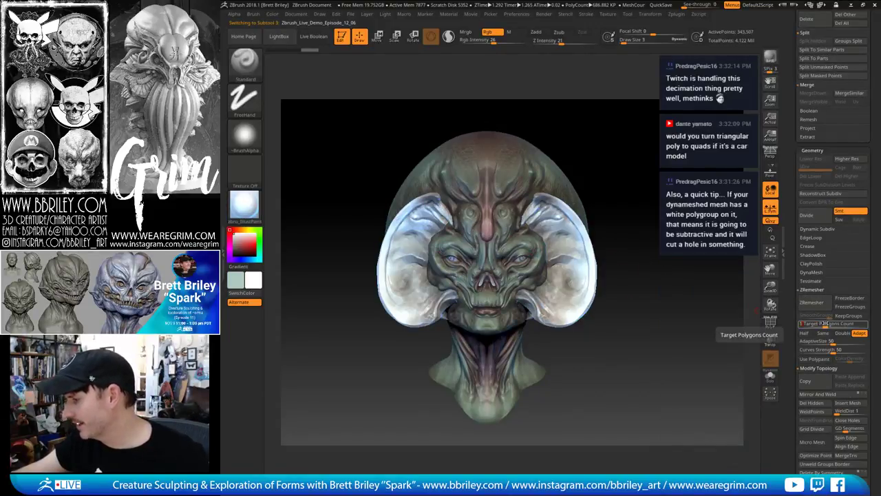
{"action": "left_click", "coordinate": [811, 301]}
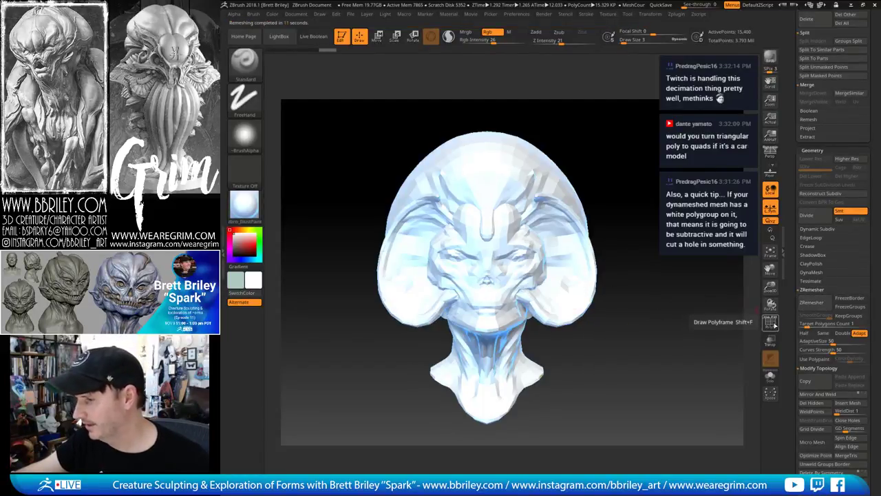
{"action": "left_click", "coordinate": [770, 321]}
{"action": "mouse_move", "coordinate": [605, 245]}
{"action": "left_mouse_down"}
{"action": "mouse_move", "coordinate": [647, 243]}
{"action": "mouse_move", "coordinate": [607, 245]}
{"action": "left_mouse_up"}
{"action": "left_click", "coordinate": [770, 323]}
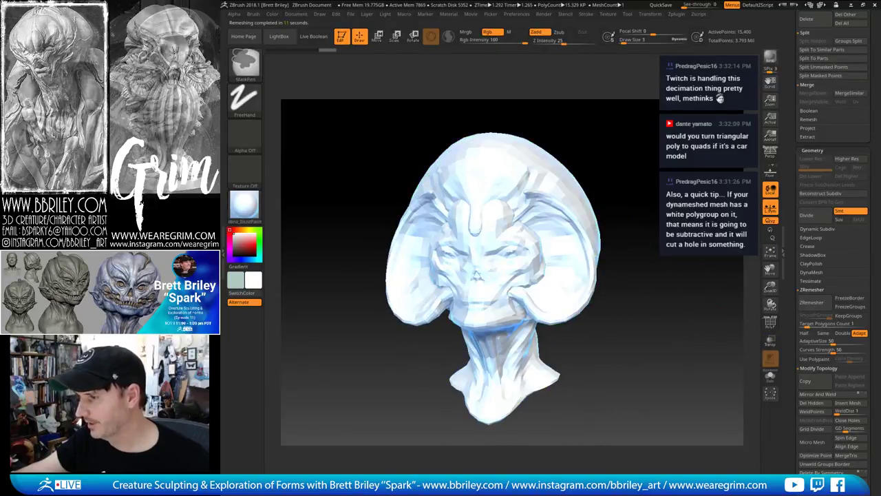
{"action": "key", "text": "ctrl+z"}
{"action": "left_click", "coordinate": [769, 321]}
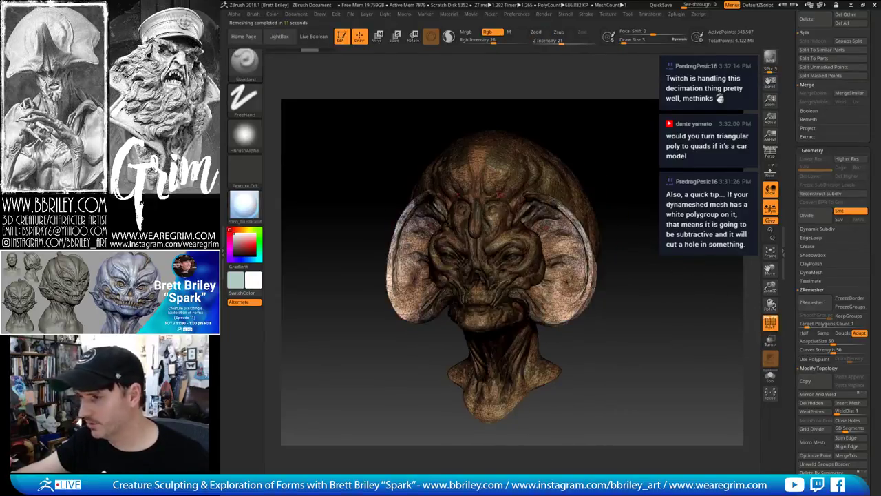
Try to DynaMesh the duplicated bust at resolution 512 and undo the result
{"action": "scroll", "coordinate": [815, 269], "scroll_direction": "down", "scroll_amount": 1}
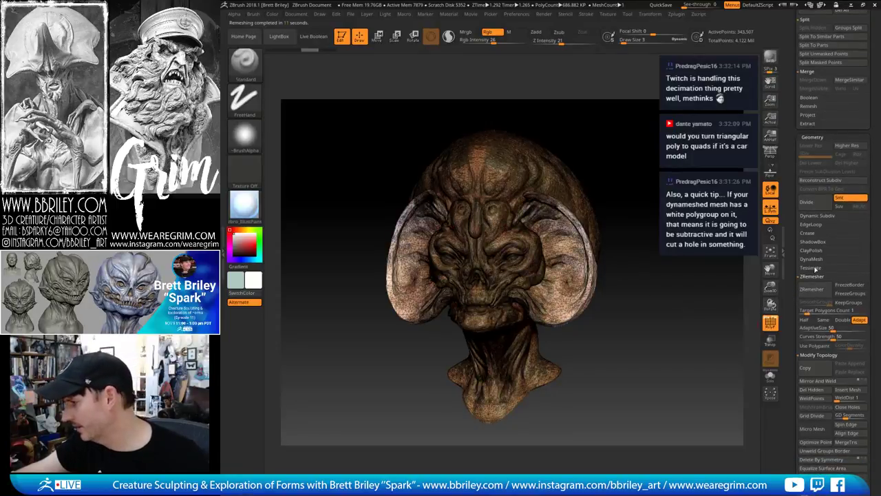
{"action": "left_click", "coordinate": [812, 260]}
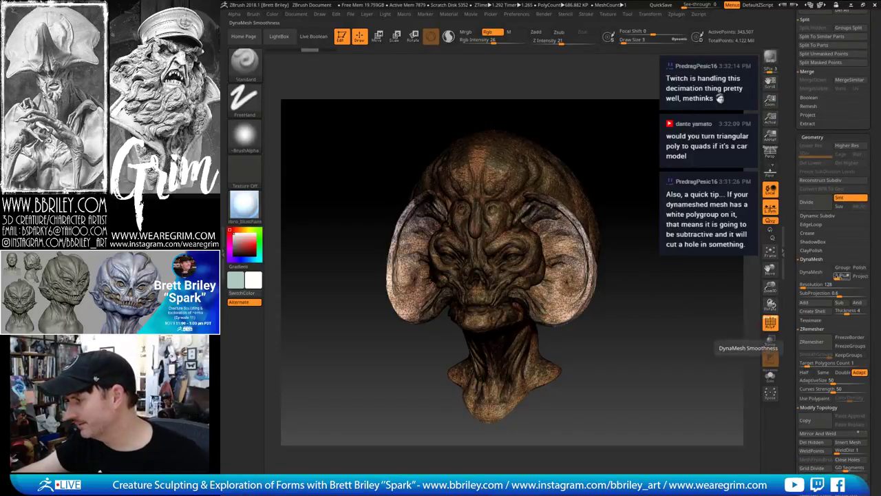
{"action": "left_click", "coordinate": [823, 283]}
{"action": "type", "text": "512"}
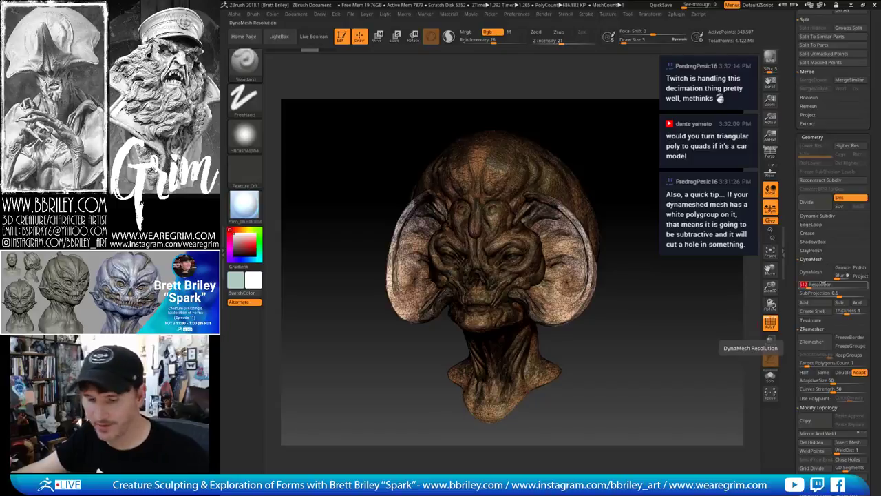
{"action": "key", "text": "Return"}
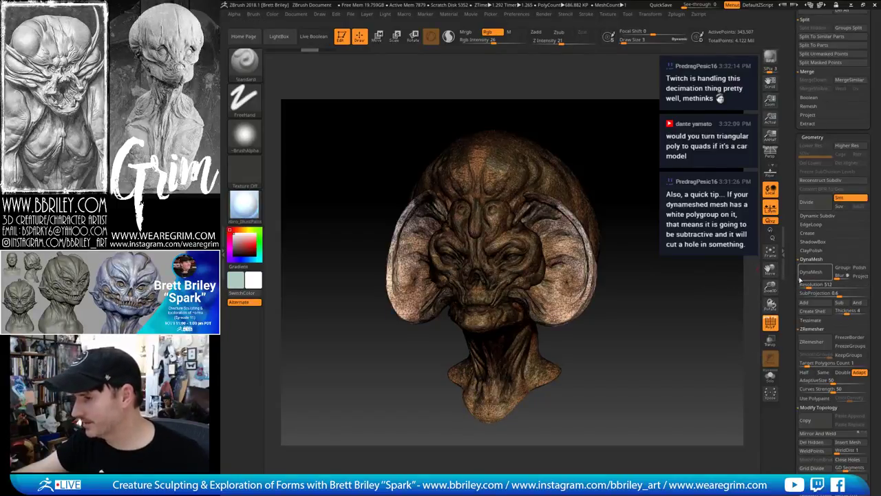
{"action": "left_click", "coordinate": [810, 272]}
{"action": "left_click_drag", "start_coordinate": [684, 278], "coordinate": [728, 266]}
{"action": "key", "text": "ctrl+z"}
DynaMesh the duplicated bust at resolution 1024 and turn off the polyframe display
{"action": "left_click", "coordinate": [808, 284]}
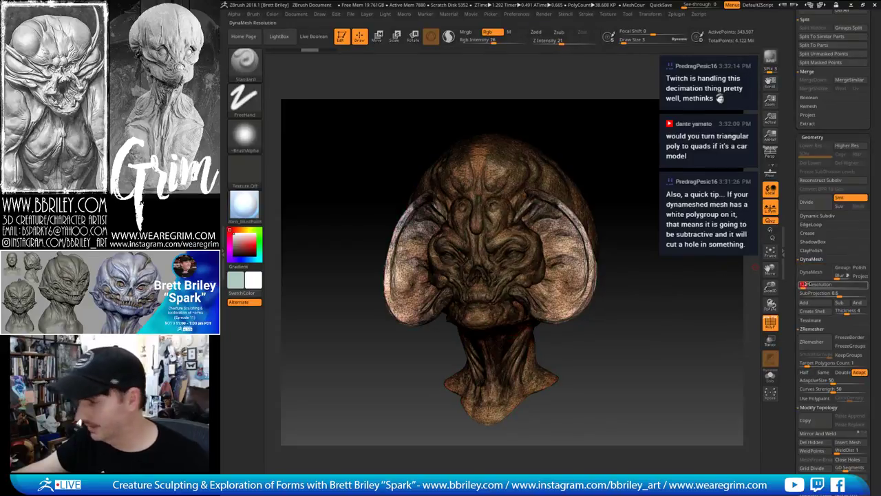
{"action": "type", "text": "1024"}
{"action": "key", "text": "Return"}
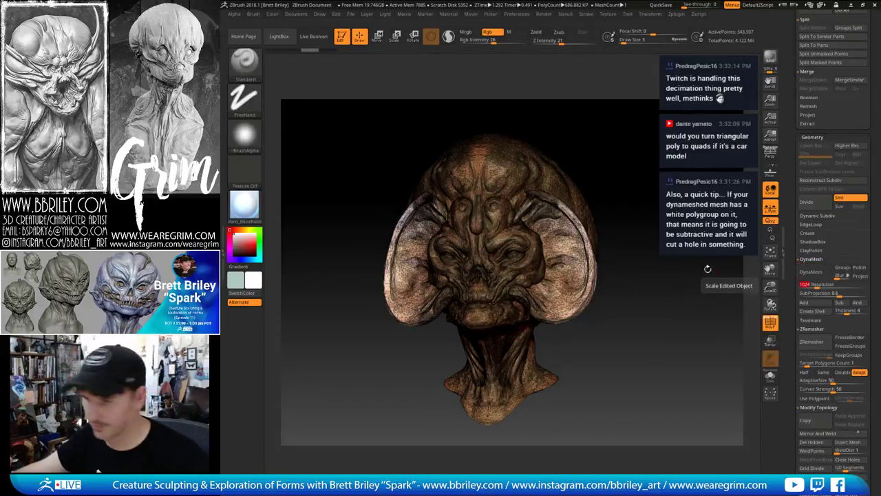
{"action": "left_click_drag", "start_coordinate": [704, 268], "coordinate": [716, 267]}
{"action": "left_click", "coordinate": [809, 273]}
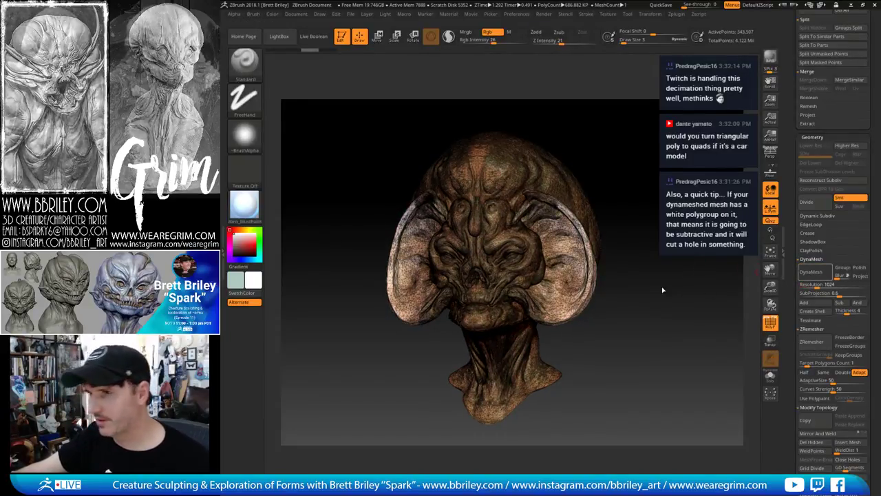
{"action": "key", "text": "alt+d"}
{"action": "left_click", "coordinate": [765, 325]}
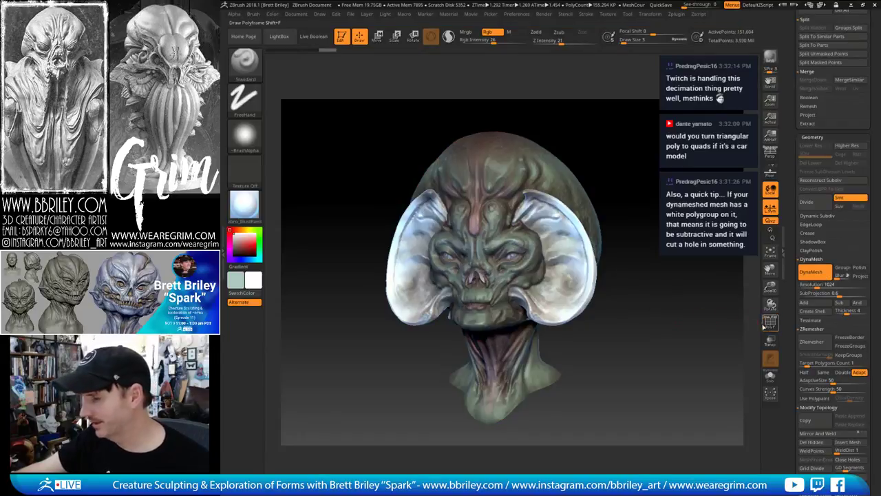
ZRemesh the DynaMeshed bust with a target polygons count of 1 and show its polyframe to check the topology
{"action": "mouse_move", "coordinate": [706, 310]}
{"action": "left_mouse_down"}
{"action": "mouse_move", "coordinate": [622, 317]}
{"action": "mouse_move", "coordinate": [612, 303]}
{"action": "mouse_move", "coordinate": [694, 285]}
{"action": "left_mouse_up"}
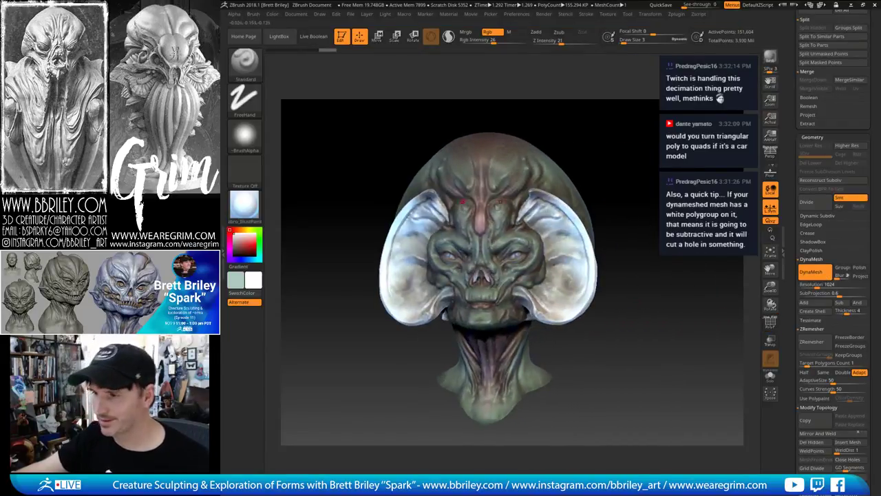
{"action": "mouse_move", "coordinate": [463, 201]}
{"action": "left_mouse_down"}
{"action": "mouse_move", "coordinate": [604, 201]}
{"action": "mouse_move", "coordinate": [647, 318]}
{"action": "mouse_move", "coordinate": [570, 187]}
{"action": "mouse_move", "coordinate": [624, 142]}
{"action": "mouse_move", "coordinate": [658, 249]}
{"action": "left_mouse_up"}
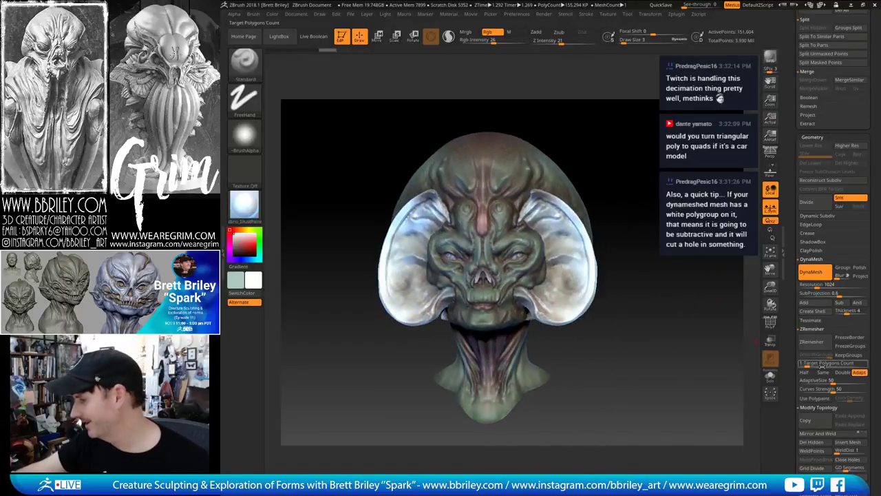
{"action": "left_click", "coordinate": [813, 342]}
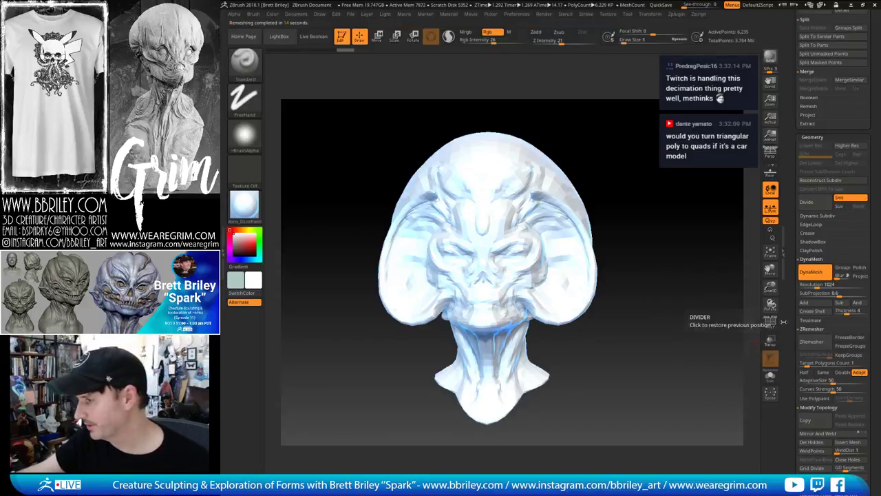
{"action": "left_click", "coordinate": [769, 321]}
{"action": "left_click_drag", "start_coordinate": [712, 314], "coordinate": [666, 337]}
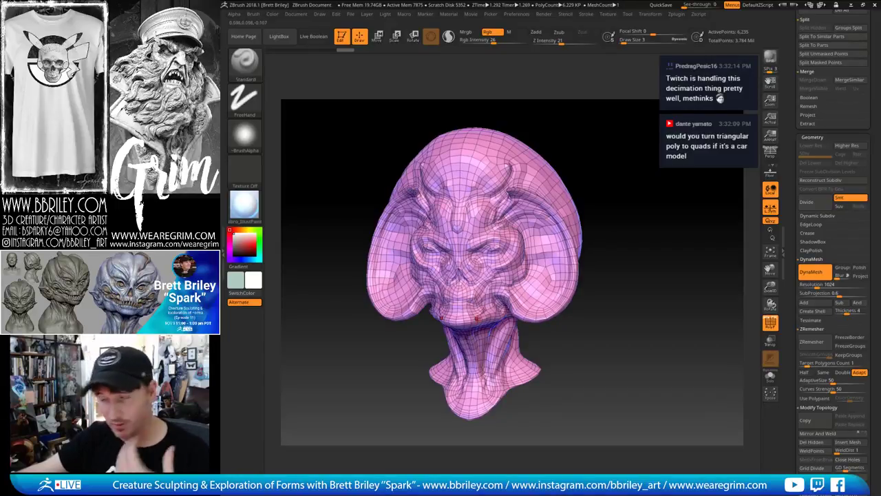
{"action": "left_click_drag", "start_coordinate": [630, 292], "coordinate": [663, 289]}
Duplicate the ZRemeshed bust as a new subtool
{"action": "scroll", "coordinate": [791, 212], "scroll_direction": "up", "scroll_amount": 5}
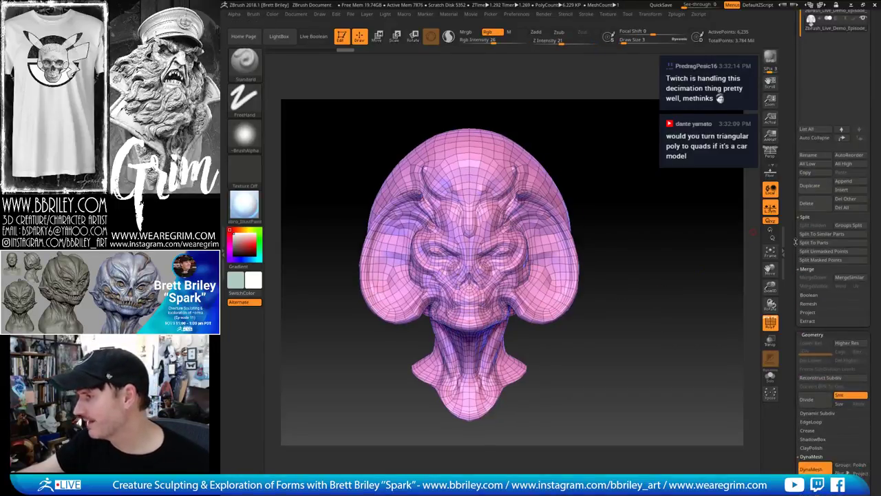
{"action": "scroll", "coordinate": [812, 219], "scroll_direction": "up", "scroll_amount": 3}
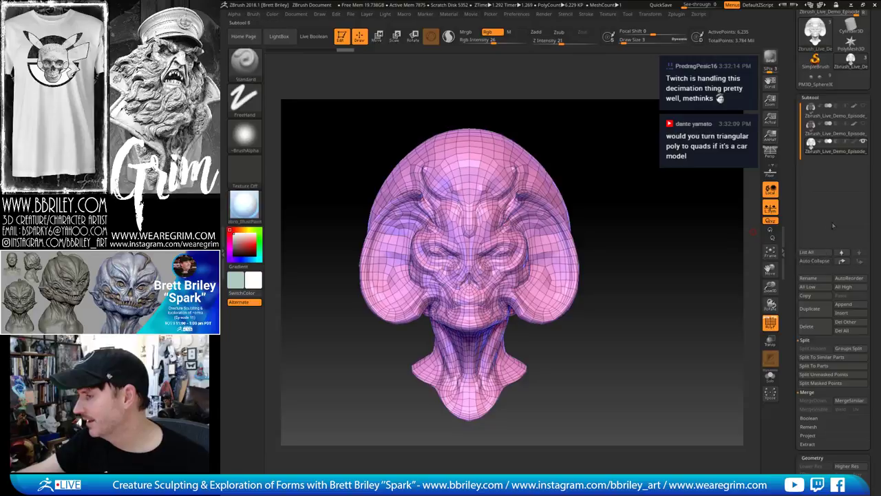
{"action": "left_click", "coordinate": [817, 309]}
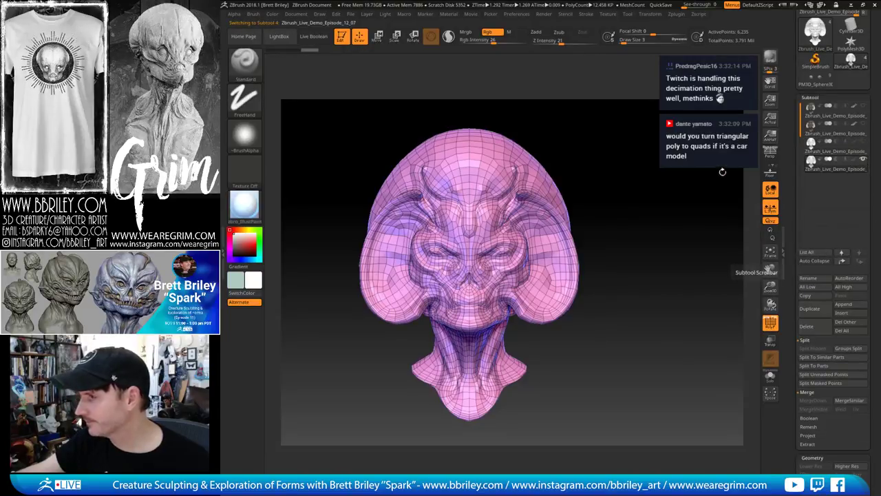
Hide the polyframe and switch the bust to a grey MatCap material
{"action": "left_click", "coordinate": [768, 325]}
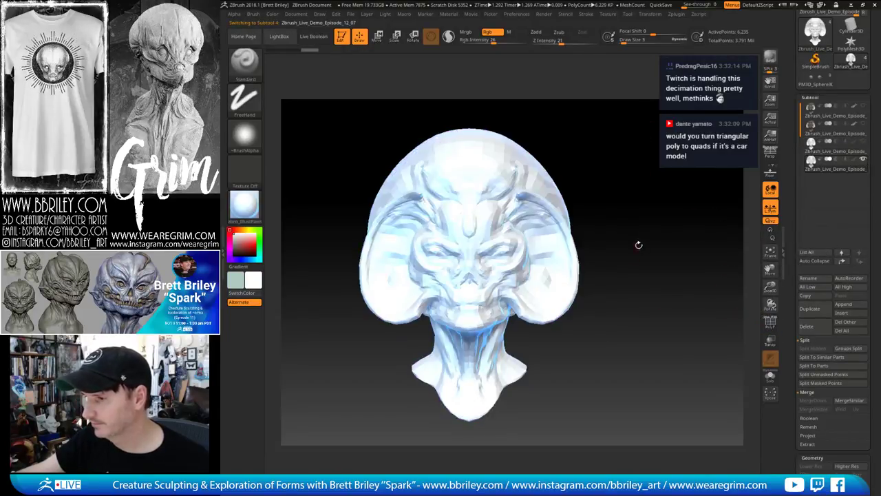
{"action": "left_click", "coordinate": [245, 205]}
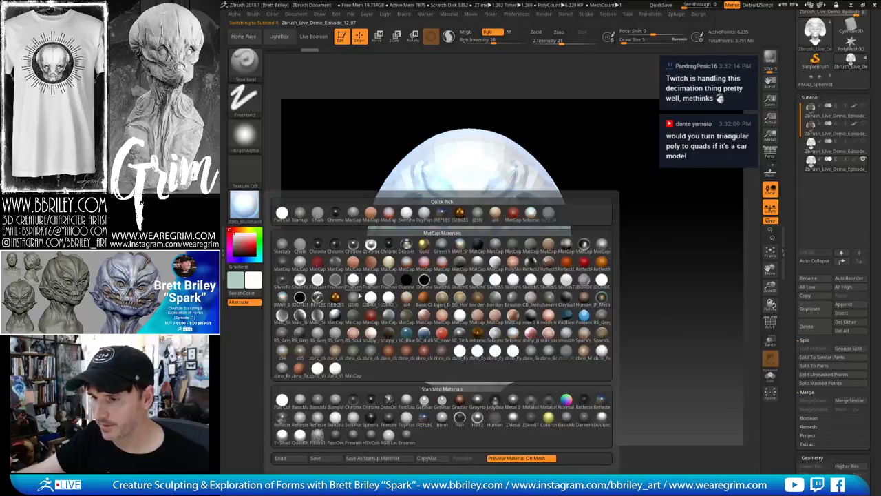
{"action": "left_click", "coordinate": [362, 300]}
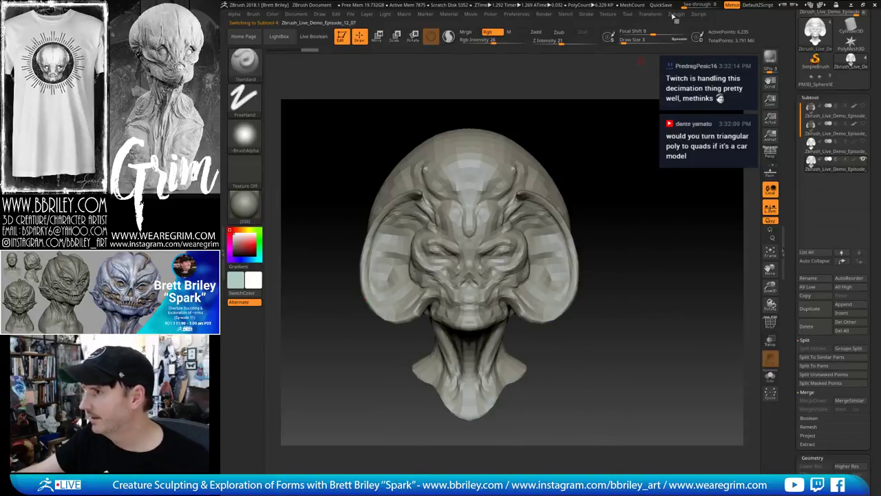
Unwrap the remeshed copy in UV Master with Control Painting enabled and seams attracted from ambient occlusion
{"action": "left_click", "coordinate": [675, 15]}
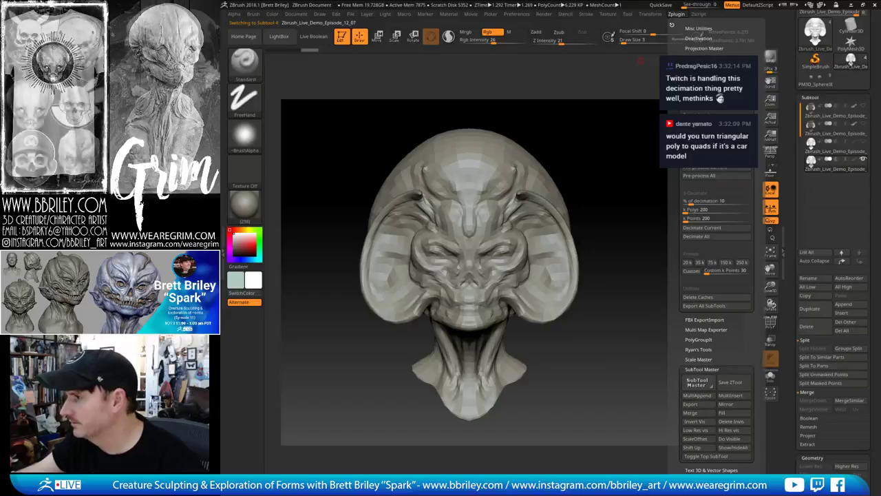
{"action": "left_click", "coordinate": [703, 98]}
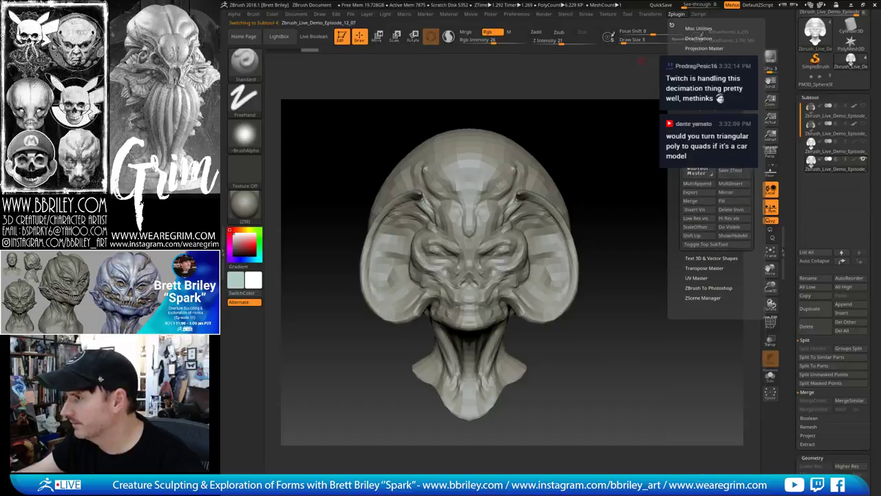
{"action": "left_click", "coordinate": [696, 279]}
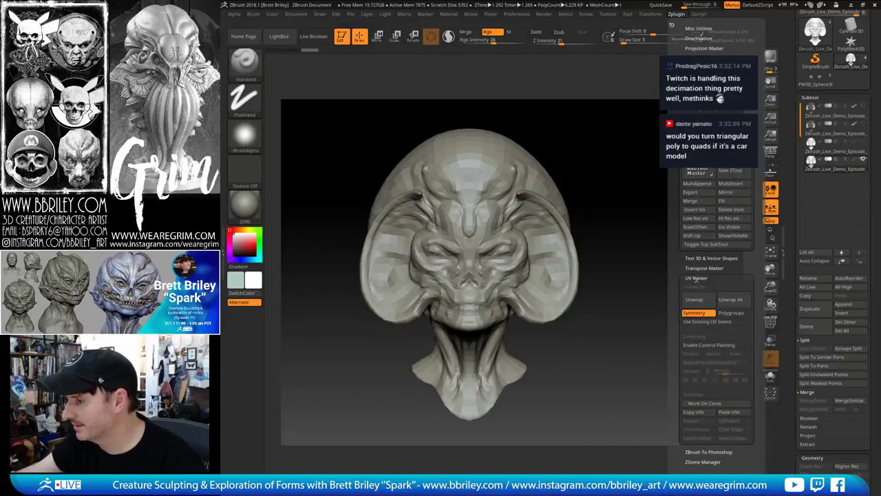
{"action": "left_click", "coordinate": [699, 346]}
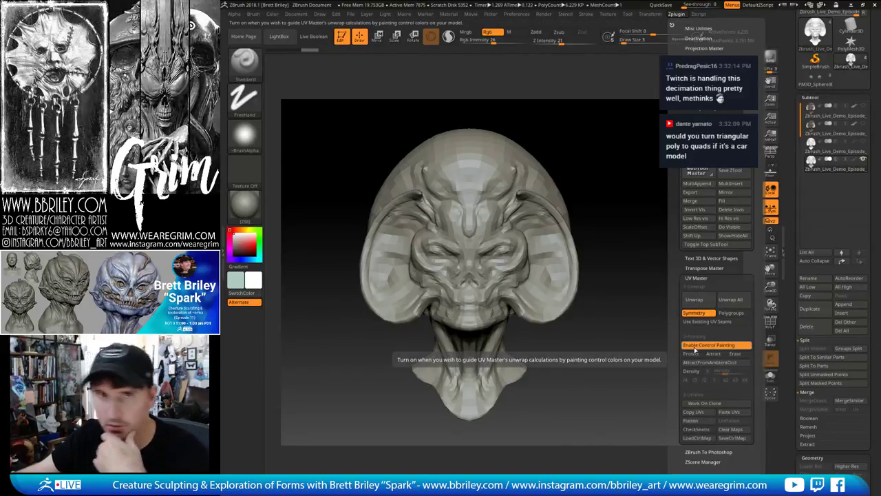
{"action": "left_click", "coordinate": [694, 363]}
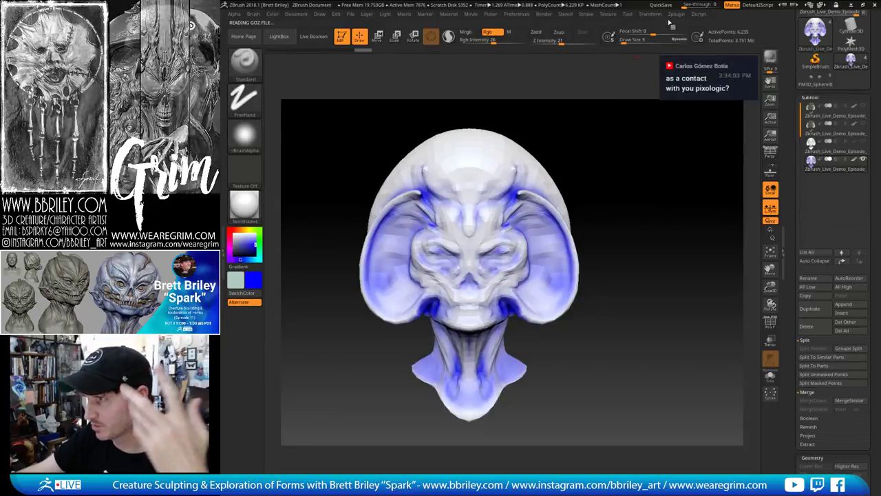
{"action": "left_click", "coordinate": [675, 15]}
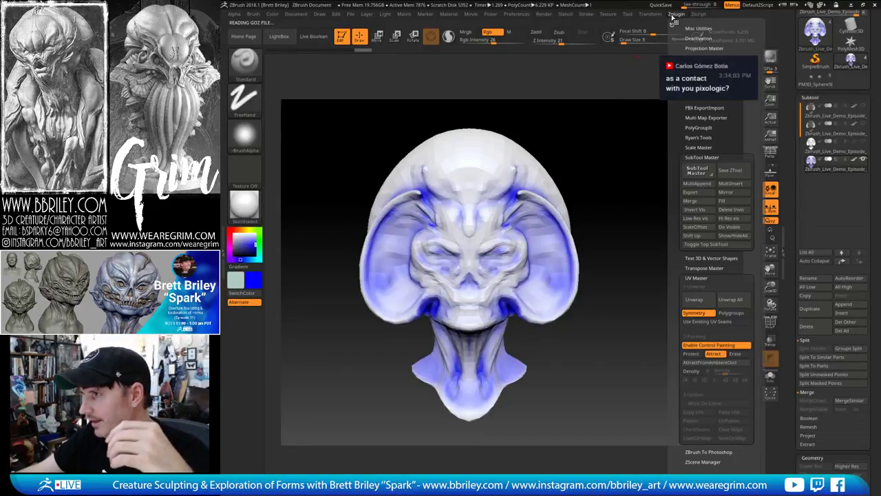
{"action": "left_click", "coordinate": [692, 304]}
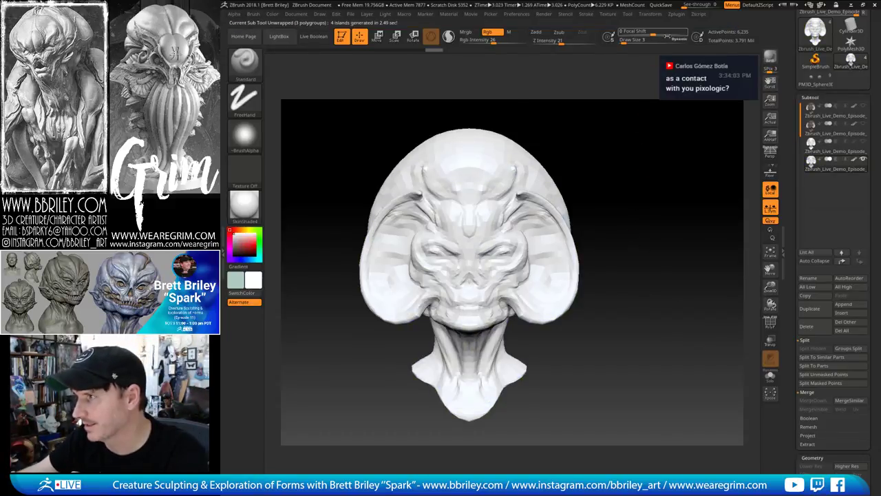
Flatten the bust's UVs to inspect the island layout, and unflatten them back to the model
{"action": "left_click", "coordinate": [676, 14]}
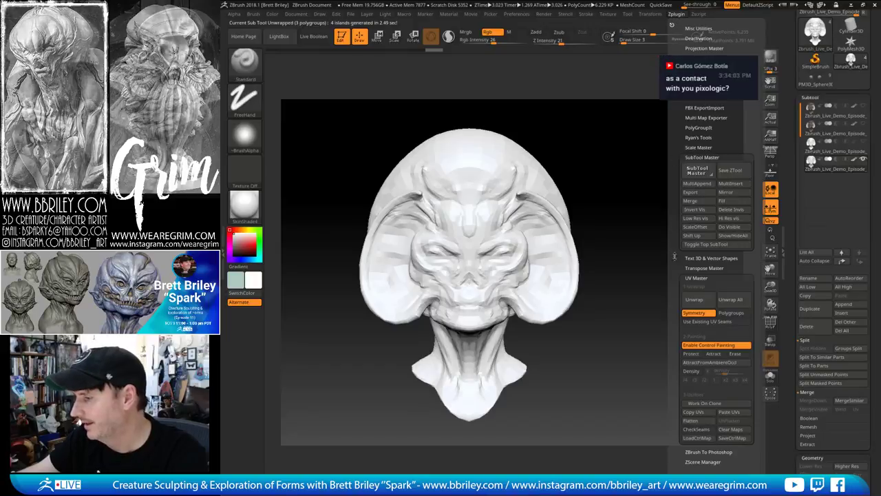
{"action": "left_click", "coordinate": [691, 420]}
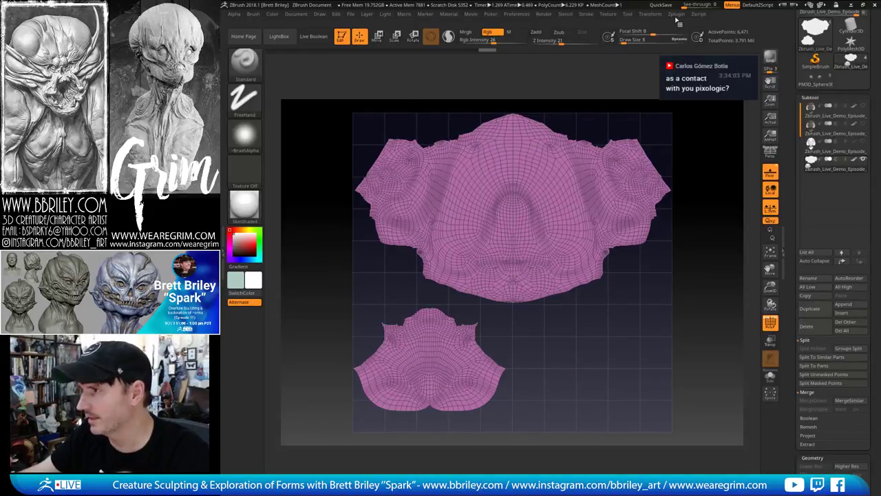
{"action": "left_click", "coordinate": [677, 13]}
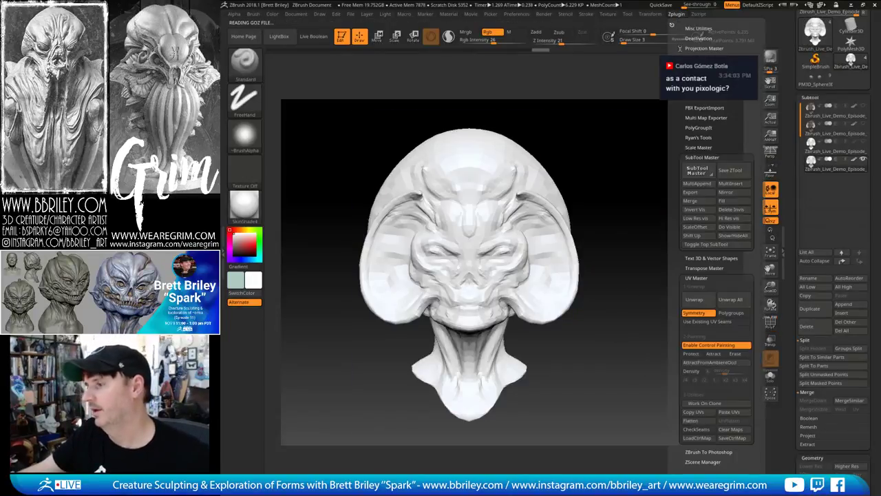
Generate seam attraction from ambient occlusion and set up the Protect control brush with a draw size of 32
{"action": "left_click", "coordinate": [696, 361]}
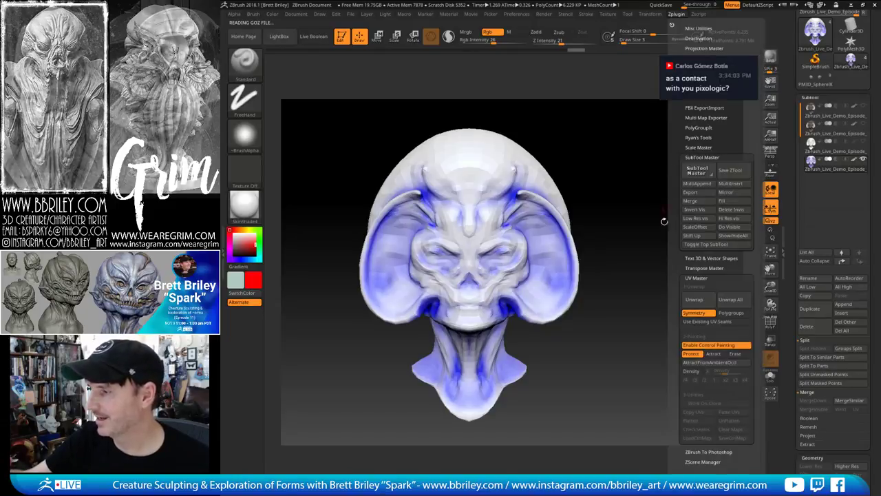
{"action": "key", "text": "s"}
{"action": "left_click_drag", "start_coordinate": [484, 251], "coordinate": [489, 251]}
Paint Protect control colour over the face, forehead and ears, and undo the last painting
{"action": "mouse_move", "coordinate": [471, 220]}
{"action": "left_mouse_down"}
{"action": "mouse_move", "coordinate": [475, 287]}
{"action": "mouse_move", "coordinate": [515, 281]}
{"action": "mouse_move", "coordinate": [528, 224]}
{"action": "left_mouse_up"}
{"action": "left_click_drag", "start_coordinate": [549, 255], "coordinate": [524, 265]}
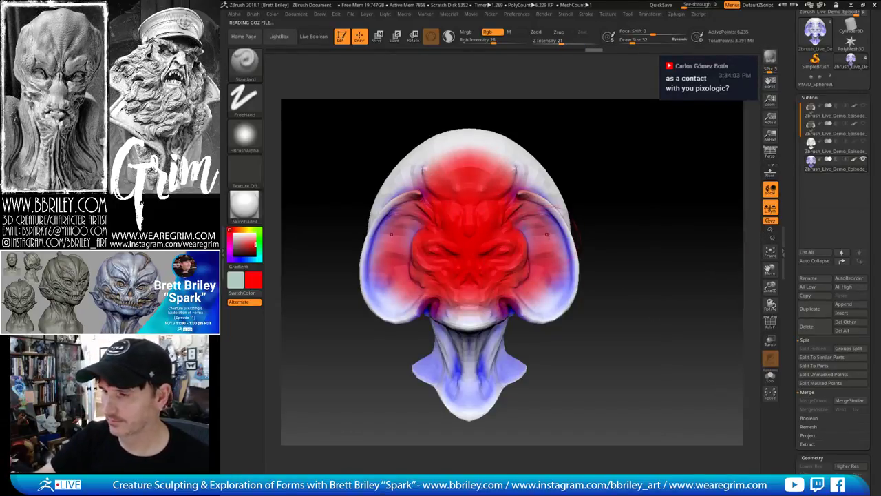
{"action": "mouse_move", "coordinate": [546, 234]}
{"action": "left_mouse_down"}
{"action": "mouse_move", "coordinate": [497, 316]}
{"action": "mouse_move", "coordinate": [482, 406]}
{"action": "mouse_move", "coordinate": [499, 345]}
{"action": "mouse_move", "coordinate": [554, 275]}
{"action": "mouse_move", "coordinate": [561, 207]}
{"action": "mouse_move", "coordinate": [551, 180]}
{"action": "left_mouse_up"}
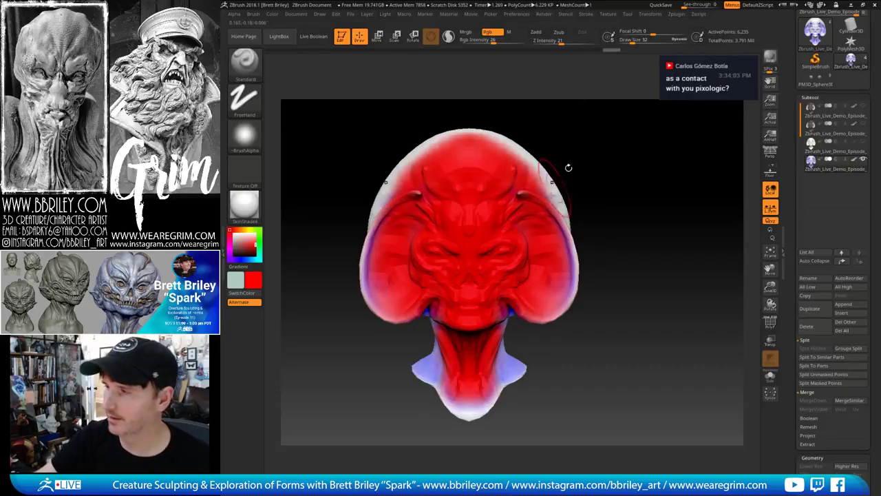
{"action": "left_click_drag", "start_coordinate": [644, 128], "coordinate": [637, 147]}
{"action": "key", "text": "ctrl+z"}
{"action": "mouse_move", "coordinate": [675, 16]}
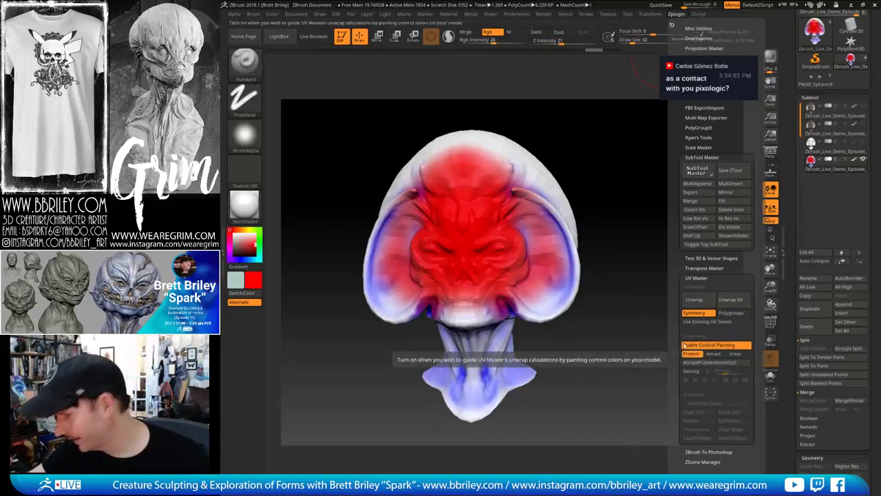
Extend the Protect paint over the ears, jaw, front of the neck and forehead edges of the bust
{"action": "mouse_move", "coordinate": [536, 237]}
{"action": "left_mouse_down"}
{"action": "mouse_move", "coordinate": [520, 289]}
{"action": "mouse_move", "coordinate": [476, 306]}
{"action": "mouse_move", "coordinate": [482, 286]}
{"action": "left_mouse_up"}
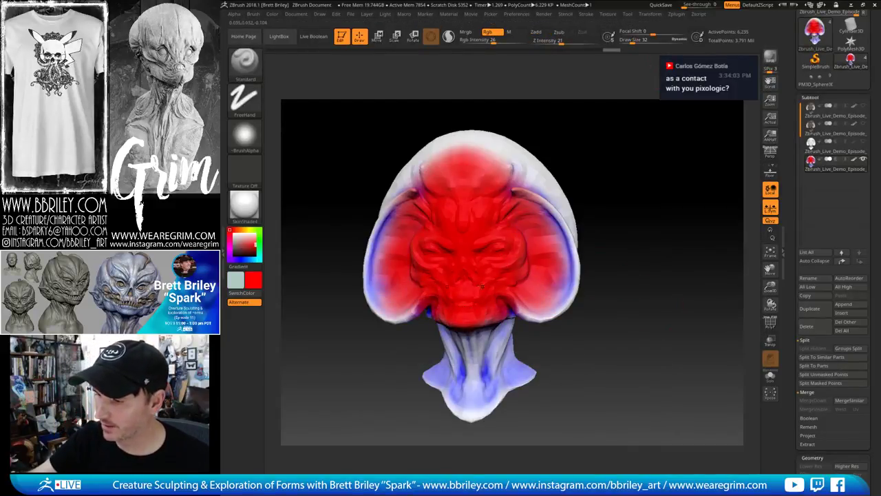
{"action": "left_click_drag", "start_coordinate": [613, 323], "coordinate": [561, 299]}
{"action": "mouse_move", "coordinate": [507, 289]}
{"action": "left_mouse_down"}
{"action": "mouse_move", "coordinate": [524, 292]}
{"action": "mouse_move", "coordinate": [565, 239]}
{"action": "mouse_move", "coordinate": [511, 187]}
{"action": "mouse_move", "coordinate": [469, 361]}
{"action": "mouse_move", "coordinate": [473, 377]}
{"action": "left_mouse_up"}
{"action": "left_click_drag", "start_coordinate": [585, 358], "coordinate": [637, 362]}
{"action": "left_click_drag", "start_coordinate": [484, 327], "coordinate": [472, 382]}
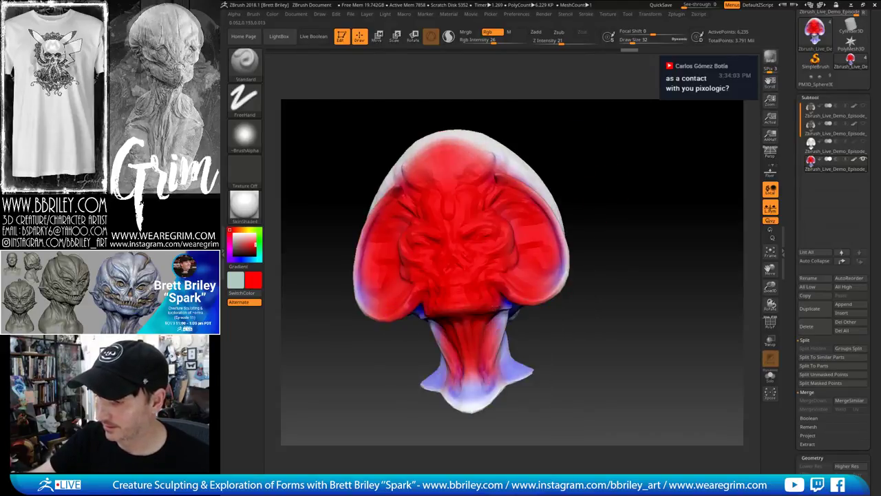
{"action": "mouse_move", "coordinate": [494, 313]}
{"action": "left_mouse_down"}
{"action": "mouse_move", "coordinate": [489, 386]}
{"action": "mouse_move", "coordinate": [475, 403]}
{"action": "left_mouse_up"}
{"action": "left_click_drag", "start_coordinate": [494, 166], "coordinate": [468, 148]}
{"action": "left_click_drag", "start_coordinate": [596, 175], "coordinate": [596, 210]}
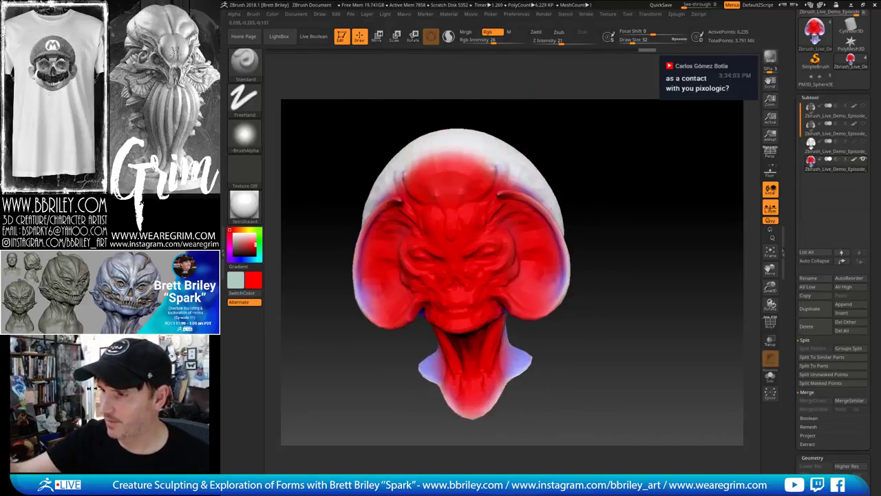
{"action": "mouse_move", "coordinate": [488, 162]}
{"action": "left_mouse_down"}
{"action": "mouse_move", "coordinate": [531, 205]}
{"action": "mouse_move", "coordinate": [497, 162]}
{"action": "left_mouse_up"}
Paint an Attract band along the centre of the back of the head and down the back of the neck
{"action": "left_click_drag", "start_coordinate": [617, 179], "coordinate": [605, 133]}
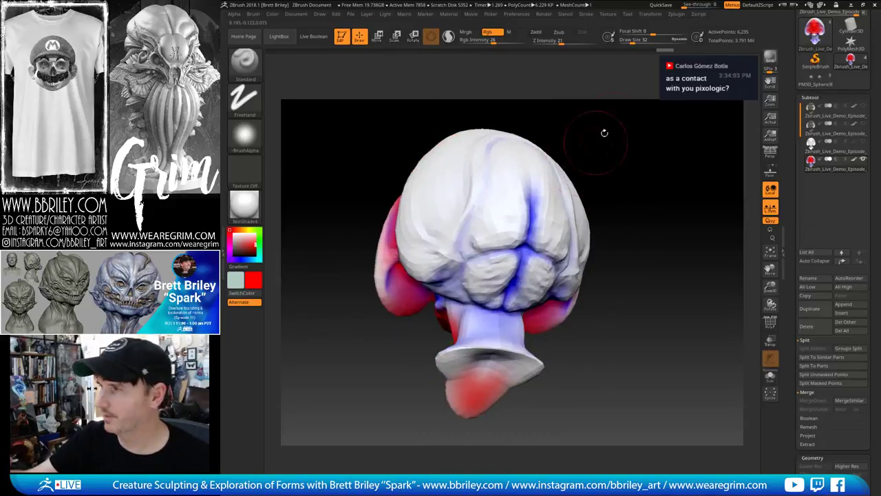
{"action": "left_click", "coordinate": [676, 14]}
{"action": "left_click", "coordinate": [713, 353]}
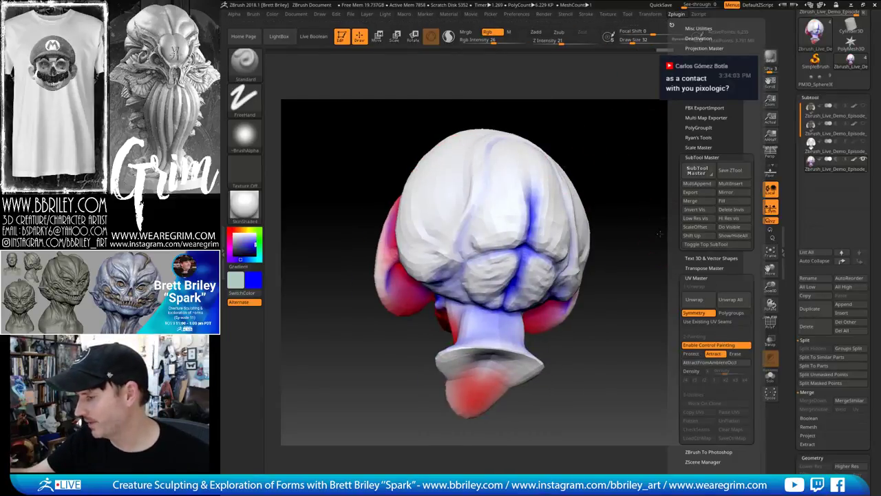
{"action": "left_click_drag", "start_coordinate": [650, 236], "coordinate": [613, 244]}
{"action": "mouse_move", "coordinate": [462, 166]}
{"action": "left_mouse_down"}
{"action": "mouse_move", "coordinate": [452, 292]}
{"action": "mouse_move", "coordinate": [474, 275]}
{"action": "mouse_move", "coordinate": [463, 157]}
{"action": "left_mouse_up"}
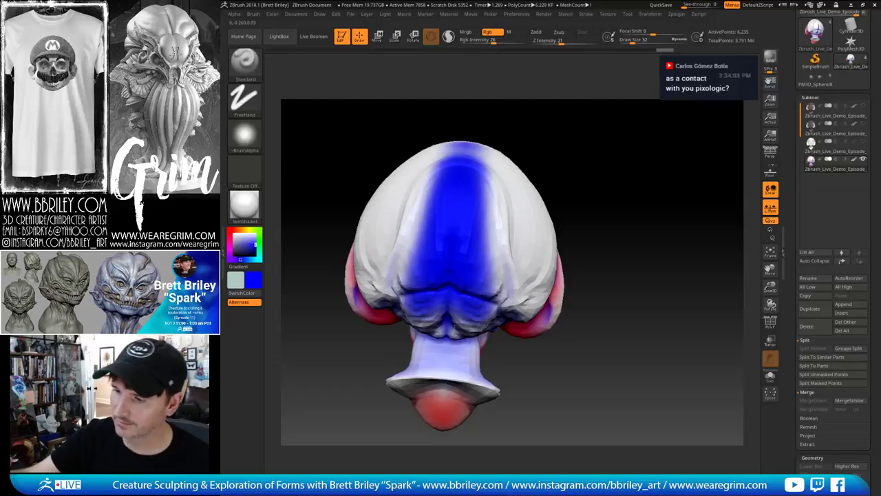
{"action": "left_click_drag", "start_coordinate": [449, 317], "coordinate": [445, 352]}
{"action": "left_click_drag", "start_coordinate": [609, 148], "coordinate": [550, 182]}
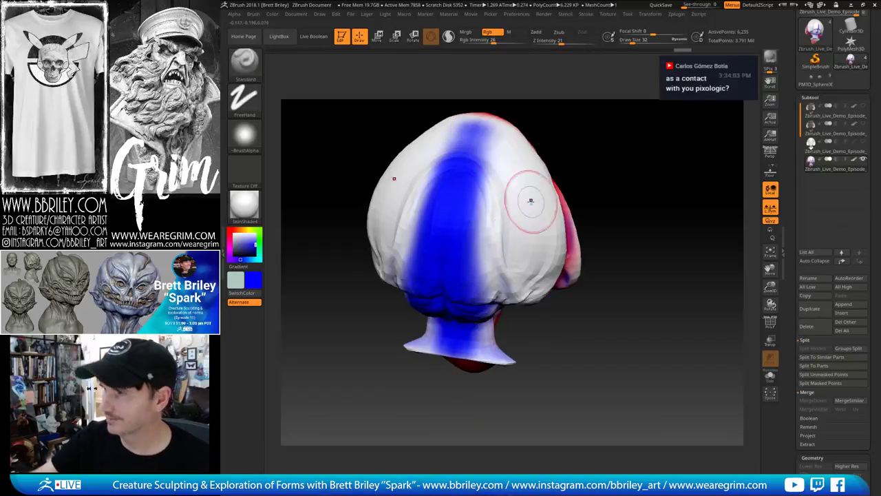
Unwrap the bust in UV Master using the painted seam controls with Symmetry enabled
{"action": "left_click", "coordinate": [675, 14]}
{"action": "left_click", "coordinate": [675, 14]}
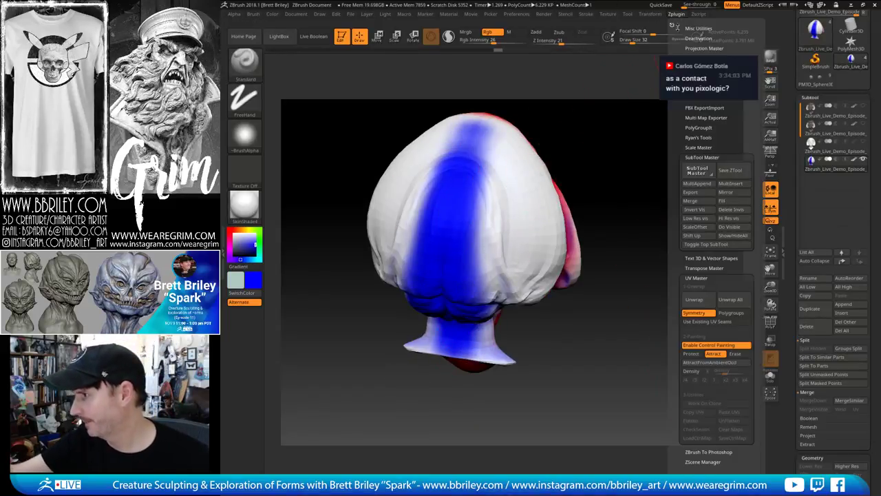
{"action": "left_click", "coordinate": [692, 299]}
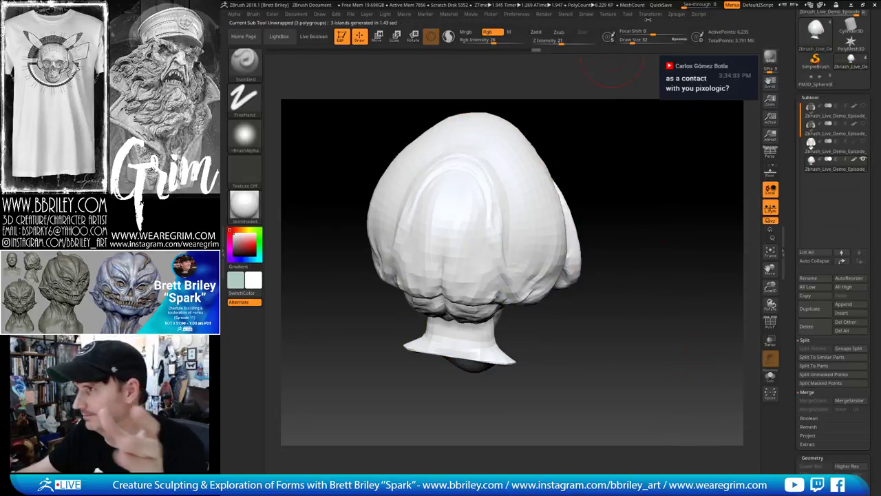
Flatten the new UVs to inspect the island layout, and unflatten them back to the bust
{"action": "left_click", "coordinate": [676, 14]}
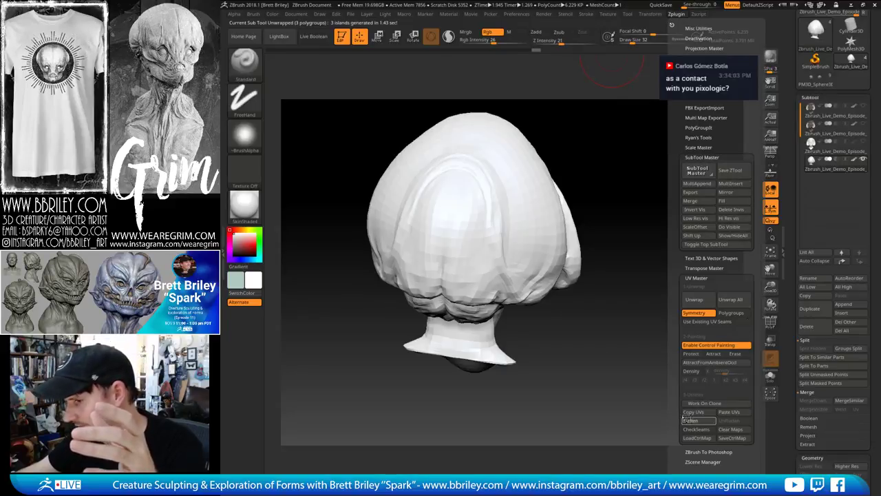
{"action": "left_click", "coordinate": [689, 419]}
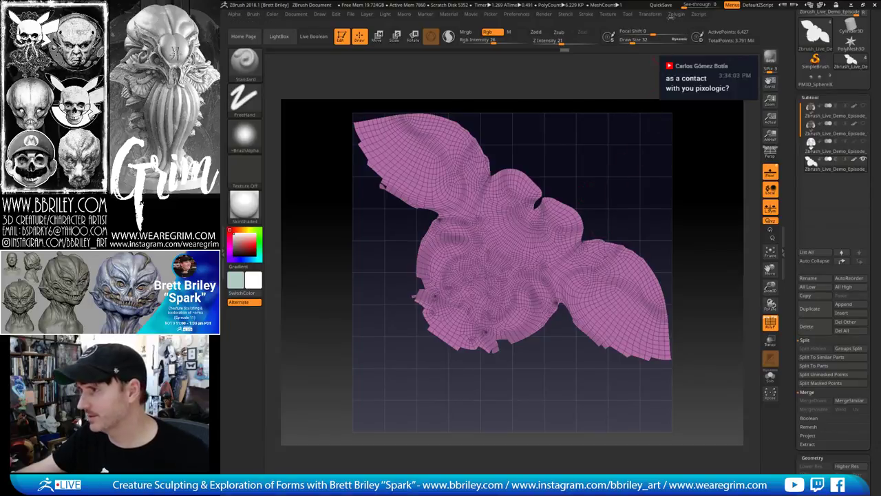
{"action": "left_click", "coordinate": [676, 13]}
{"action": "left_click", "coordinate": [729, 420]}
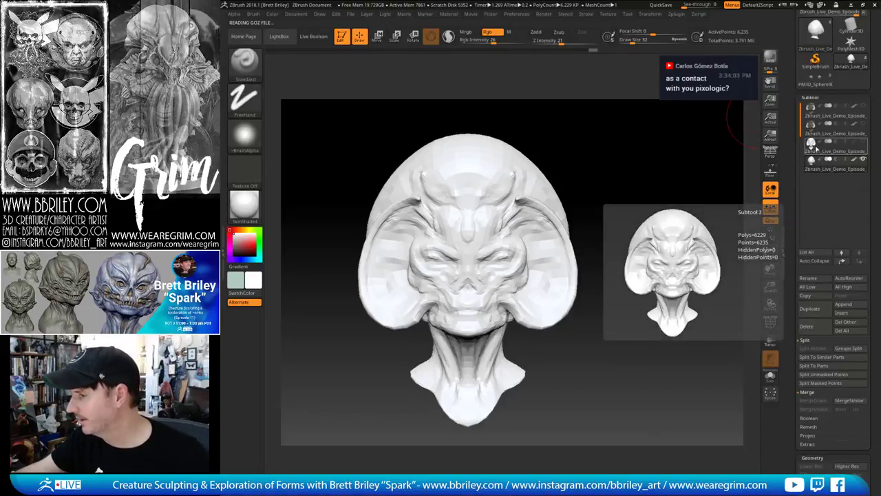
Copy the UVs from the unwrapped duplicate and paste them onto the original ZRemeshed bust subtool
{"action": "left_click", "coordinate": [677, 14]}
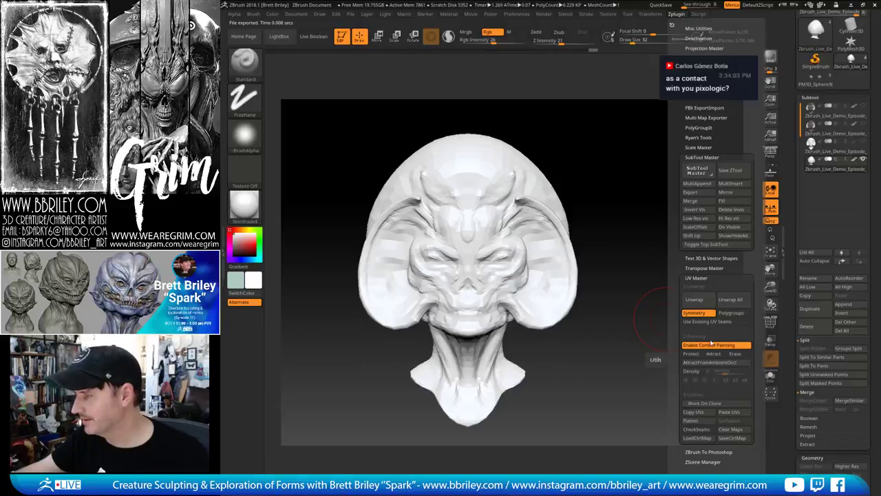
{"action": "left_click", "coordinate": [812, 148]}
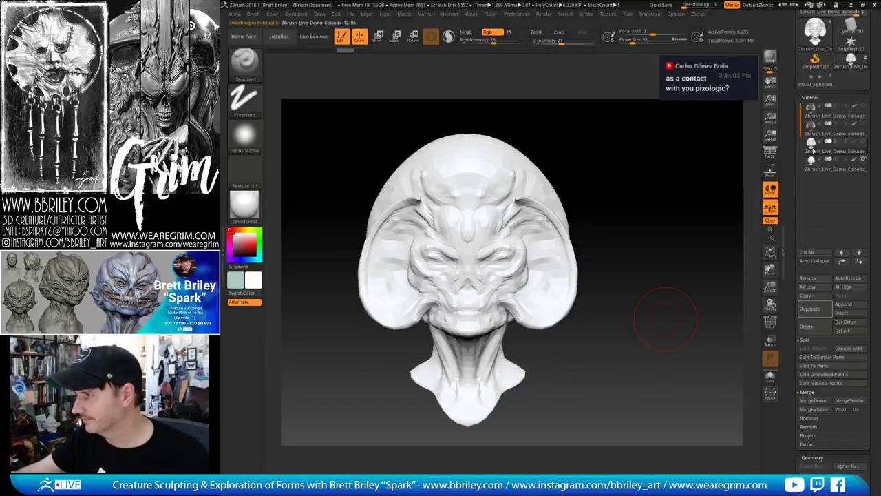
{"action": "left_click", "coordinate": [676, 15]}
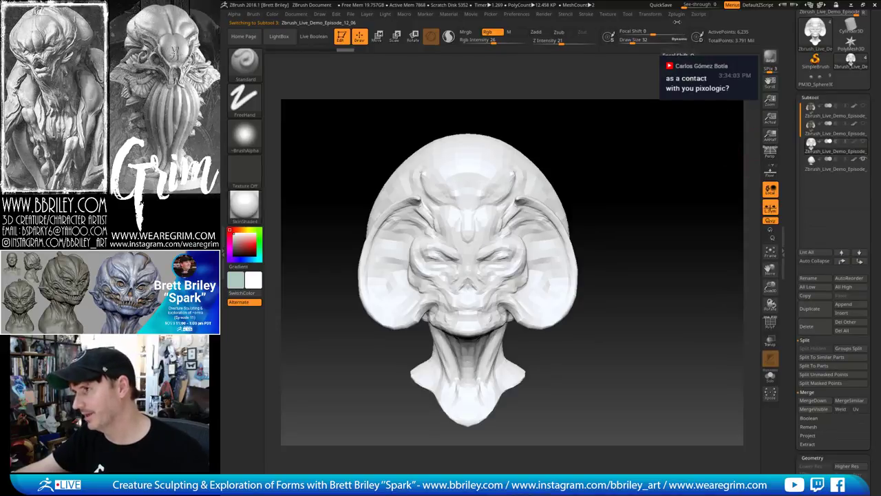
{"action": "left_click", "coordinate": [679, 15]}
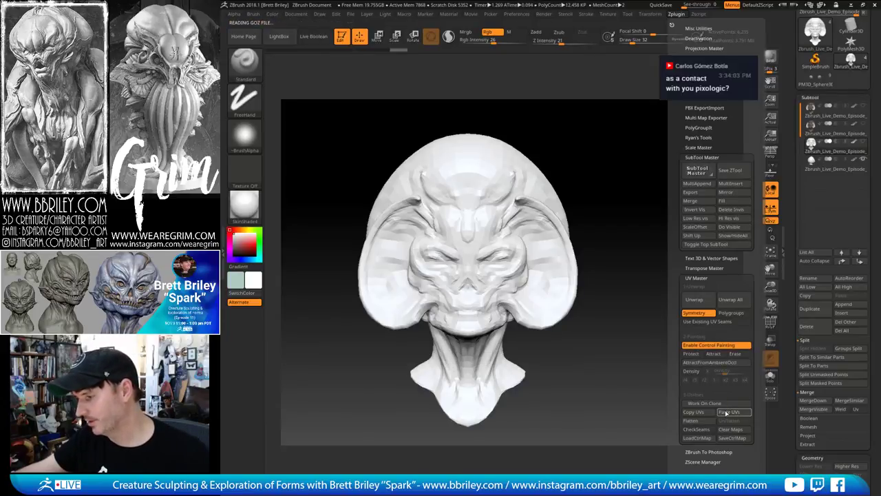
{"action": "left_click", "coordinate": [697, 170]}
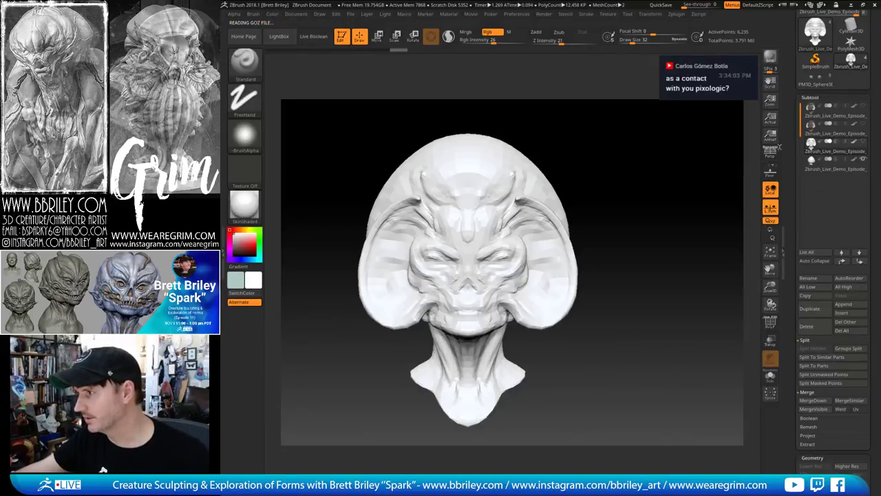
Create a texture map from the polypaint on the original ZRemeshed bust
{"action": "left_click_drag", "start_coordinate": [794, 171], "coordinate": [797, 146]}
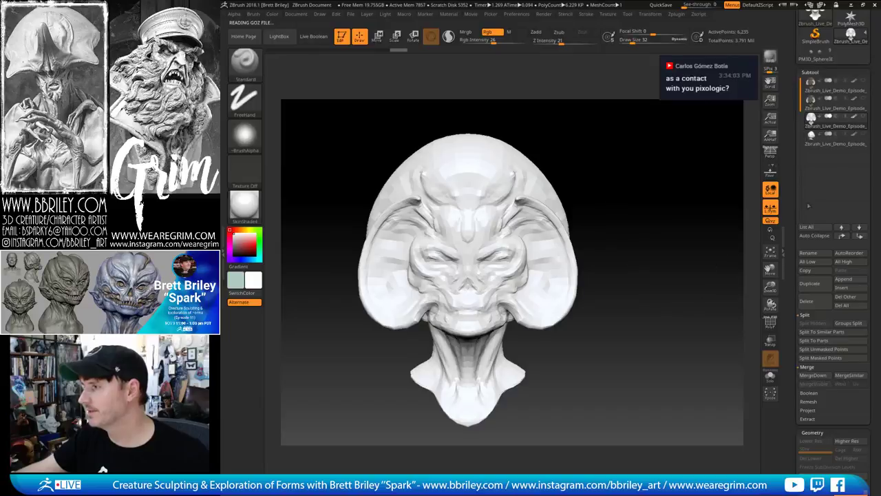
{"action": "scroll", "coordinate": [788, 243], "scroll_direction": "down", "scroll_amount": 10}
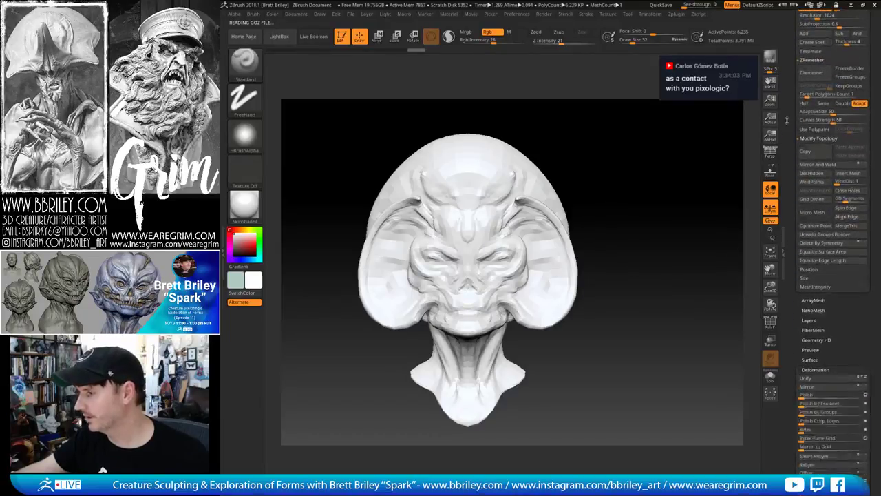
{"action": "left_click", "coordinate": [812, 261]}
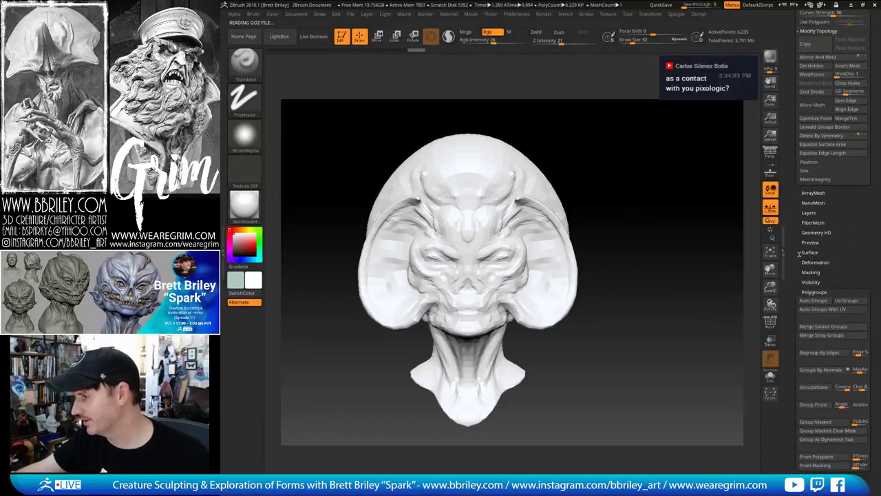
{"action": "left_click", "coordinate": [801, 253]}
{"action": "left_click", "coordinate": [804, 205]}
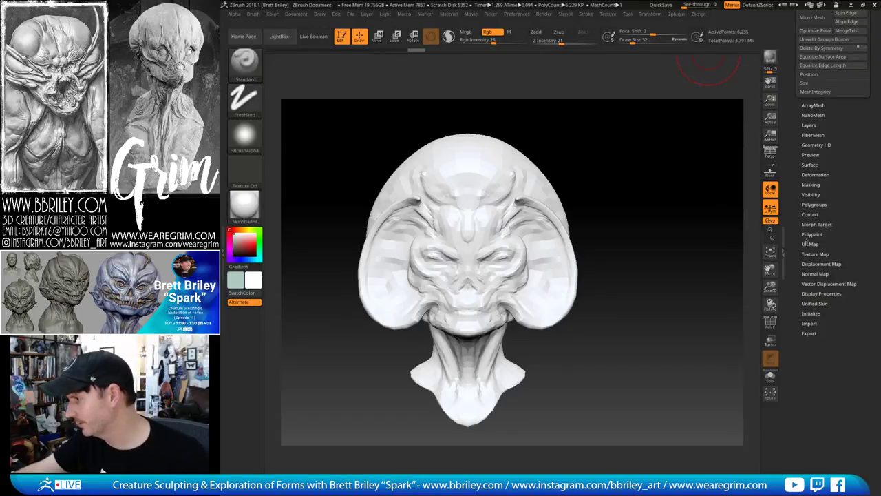
{"action": "left_click", "coordinate": [811, 254]}
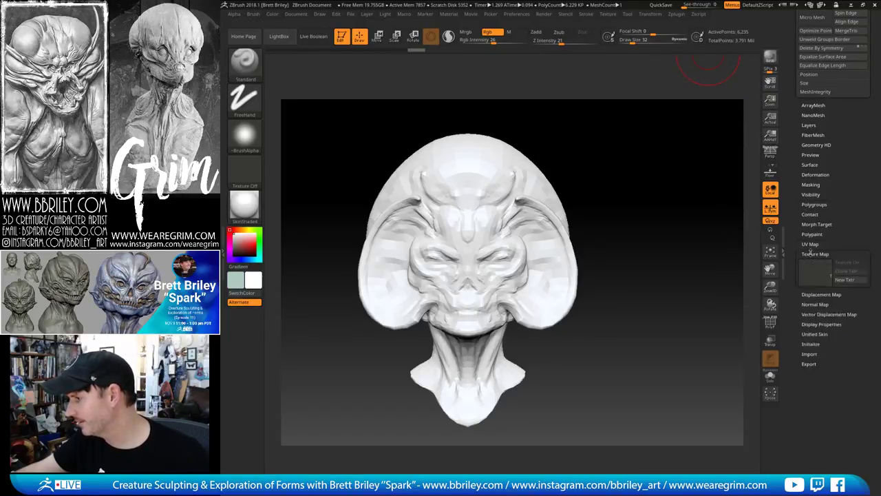
{"action": "left_click", "coordinate": [811, 316]}
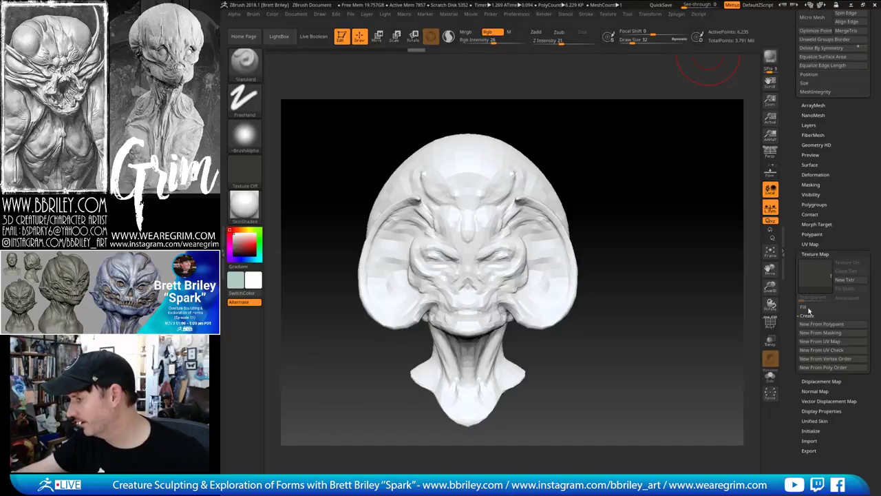
{"action": "left_click", "coordinate": [813, 324]}
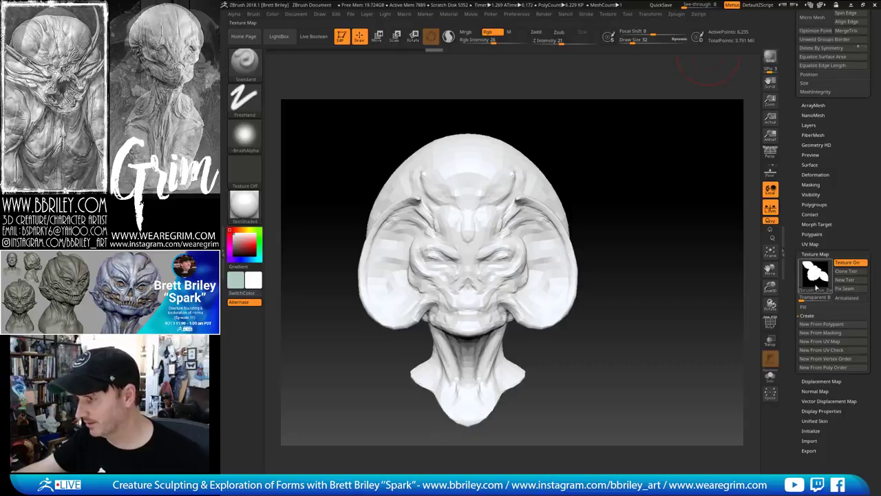
Create a texture map from the UV map to inspect the islands on the bust, and turn the texture display off
{"action": "left_click", "coordinate": [817, 342]}
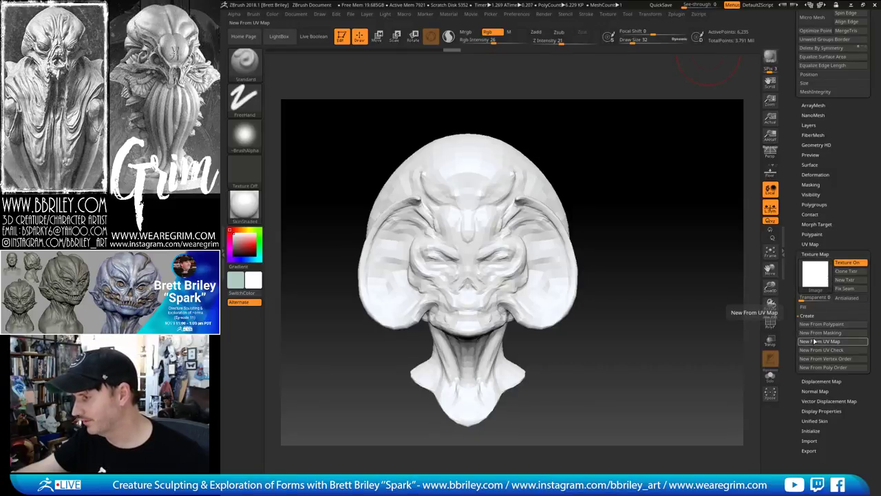
{"action": "left_click_drag", "start_coordinate": [585, 181], "coordinate": [674, 181]}
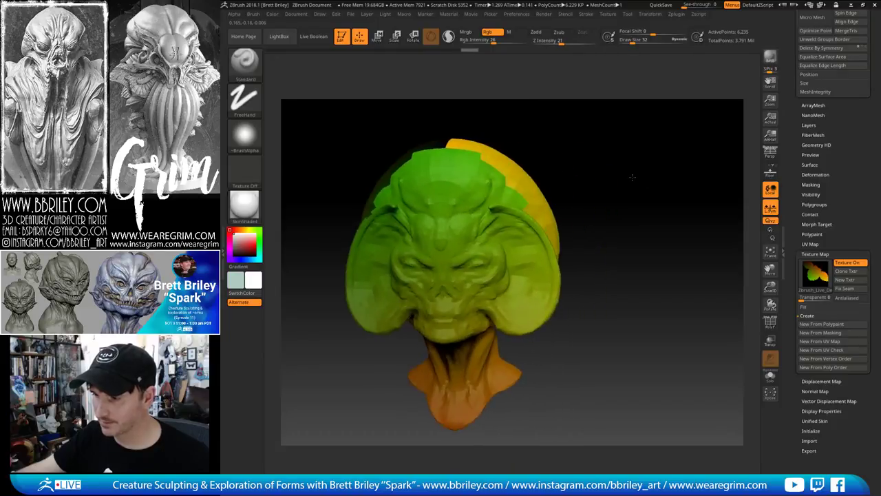
{"action": "left_click", "coordinate": [837, 266]}
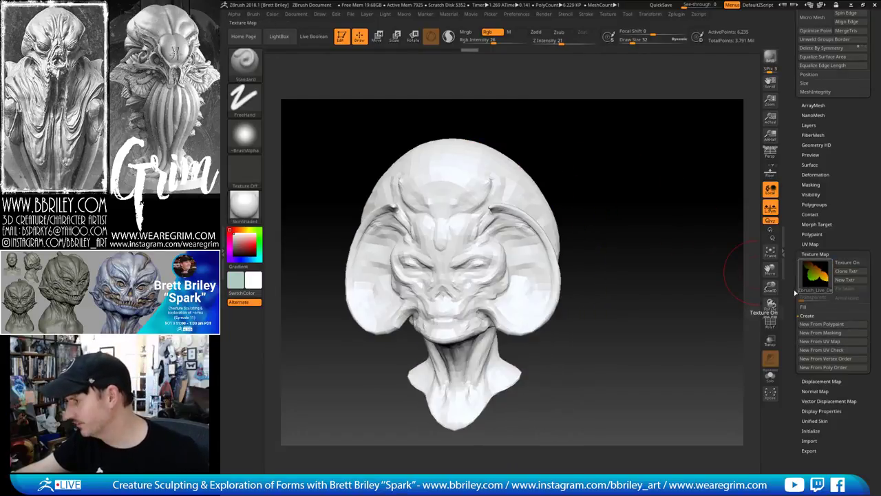
Select a darker grey-green material and return the remeshed bust to a front view
{"action": "scroll", "coordinate": [793, 290], "scroll_direction": "up", "scroll_amount": 5}
{"action": "scroll", "coordinate": [793, 290], "scroll_direction": "up", "scroll_amount": 5}
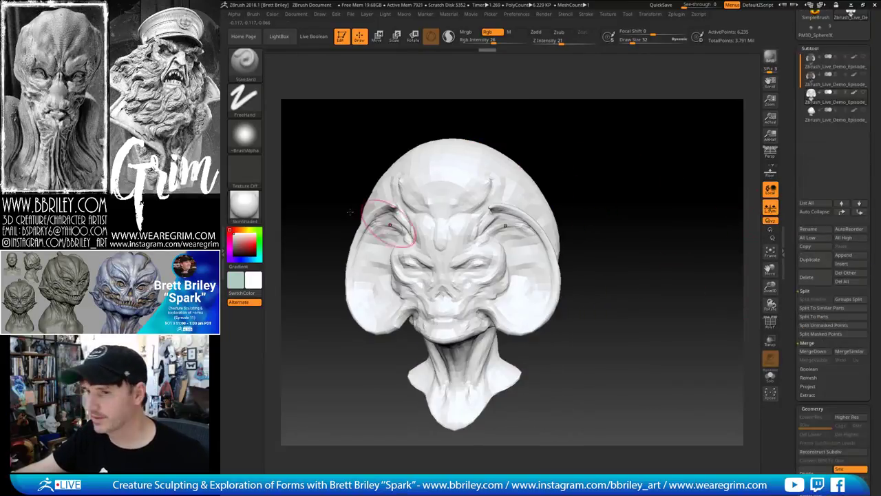
{"action": "left_click", "coordinate": [244, 206]}
{"action": "left_click", "coordinate": [353, 313]}
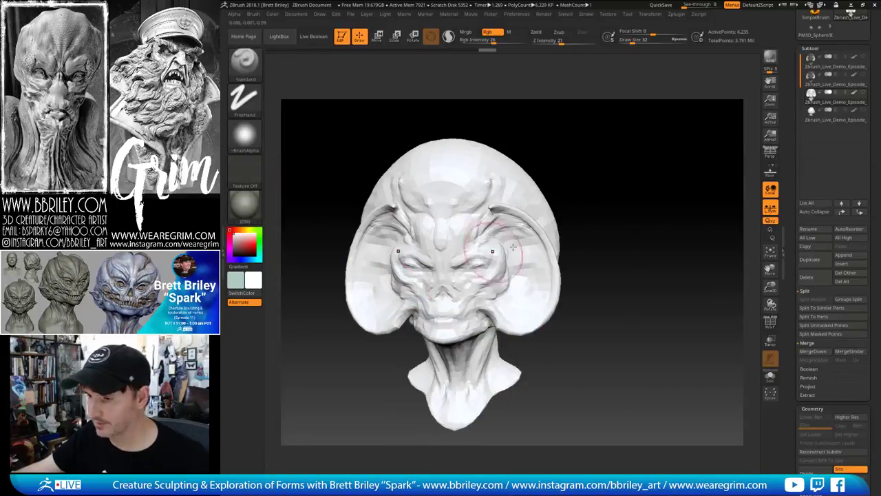
{"action": "left_click_drag", "start_coordinate": [647, 207], "coordinate": [702, 197]}
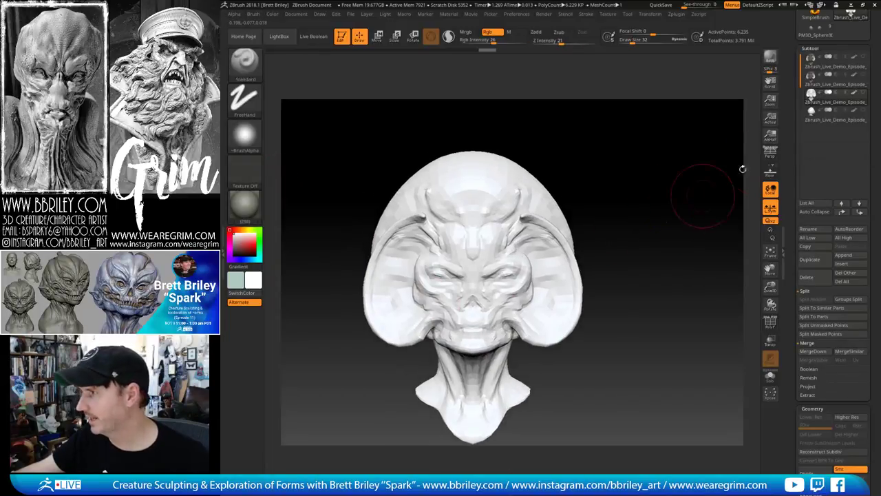
Show the polypainted bust, the first subtool in the list, together with the ZRemeshed bust
{"action": "left_click", "coordinate": [863, 76]}
{"action": "left_click", "coordinate": [863, 76]}
{"action": "left_click", "coordinate": [865, 58]}
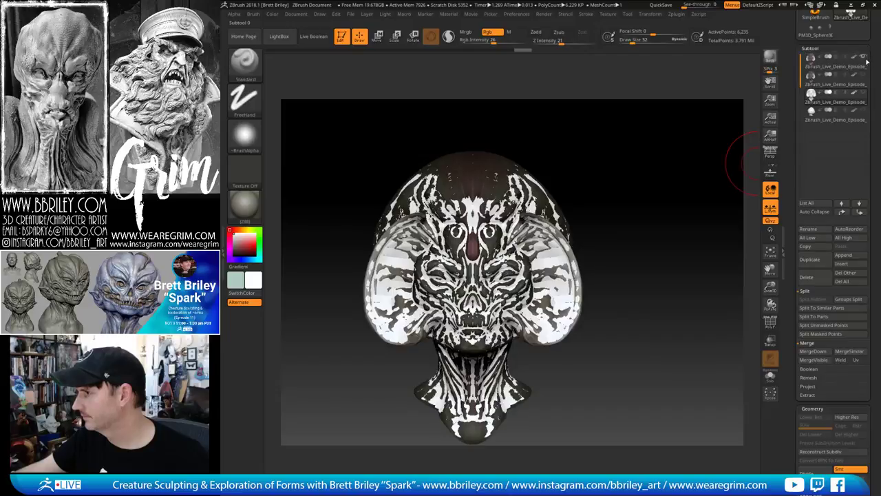
Make the ZRemeshed bust active with the polypainted source bust still visible, enable Zadd alongside Rgb, and set Rgb Intensity to 100
{"action": "mouse_move", "coordinate": [866, 62]}
{"action": "left_click", "coordinate": [840, 68]}
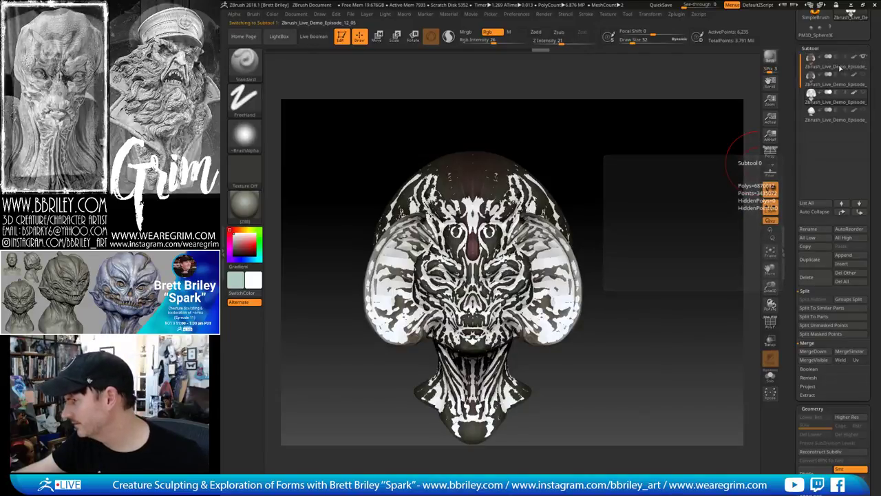
{"action": "left_click", "coordinate": [863, 94]}
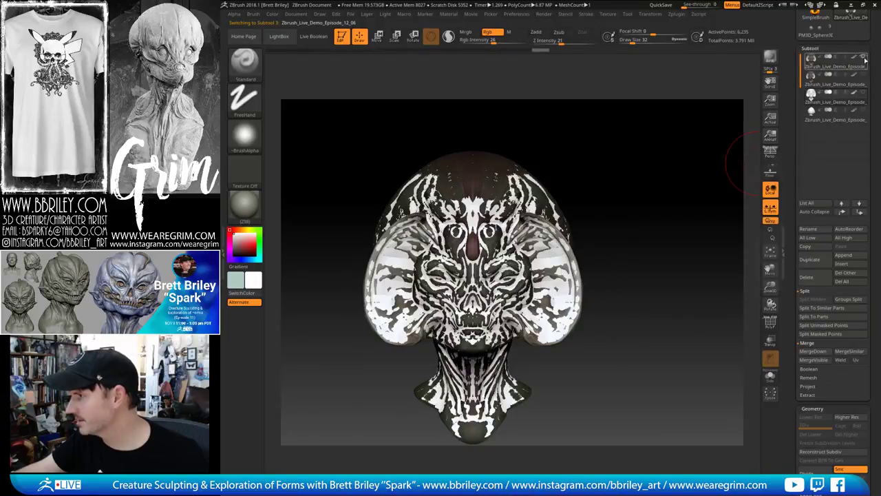
{"action": "mouse_move", "coordinate": [863, 66]}
{"action": "mouse_move", "coordinate": [840, 102]}
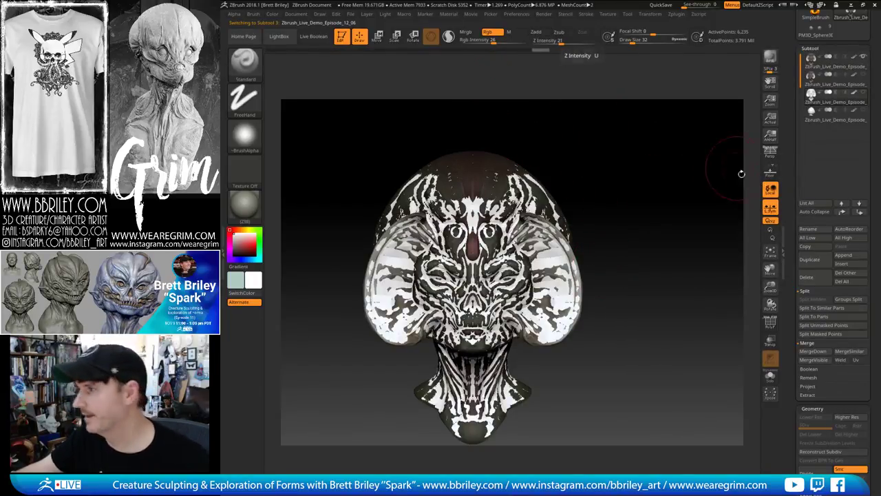
{"action": "left_click", "coordinate": [536, 32]}
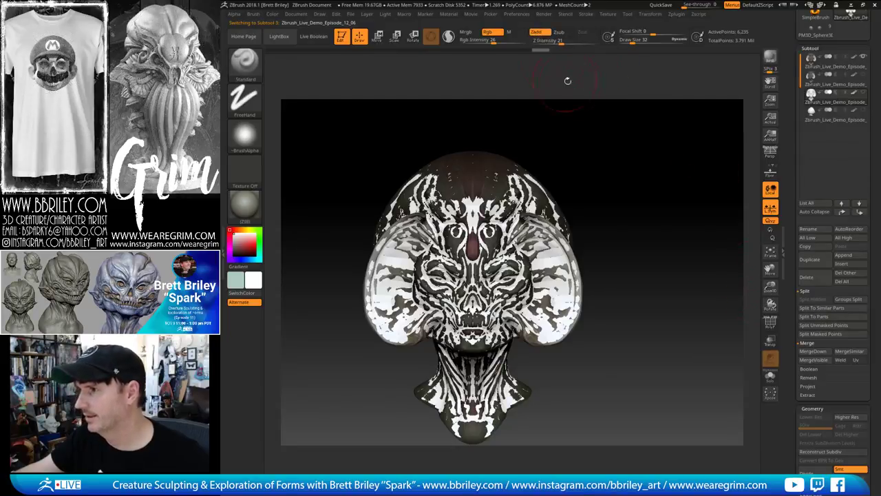
{"action": "left_click_drag", "start_coordinate": [493, 40], "coordinate": [514, 42]}
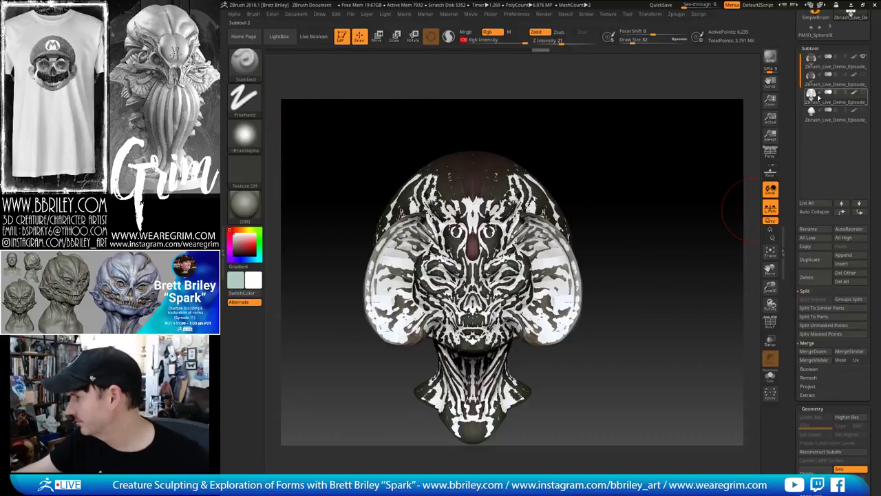
Project the polypainted bust's detail and colour onto the ZRemeshed bust at its base level and again after subdividing it once
{"action": "left_click", "coordinate": [809, 387]}
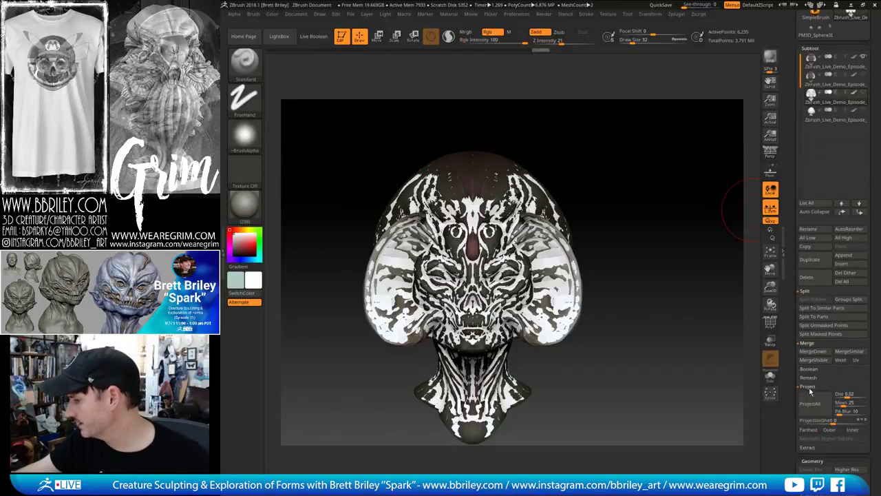
{"action": "left_click", "coordinate": [818, 411]}
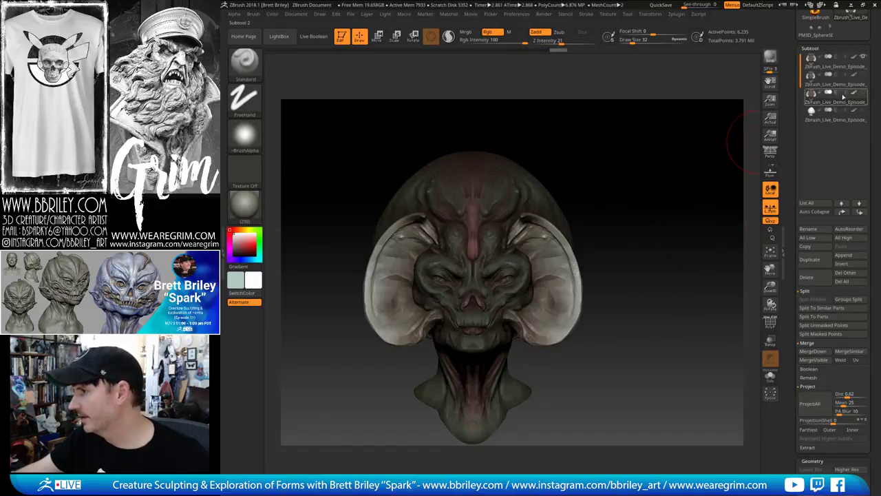
{"action": "left_click_drag", "start_coordinate": [674, 331], "coordinate": [672, 301]}
{"action": "key", "text": "ctrl+d"}
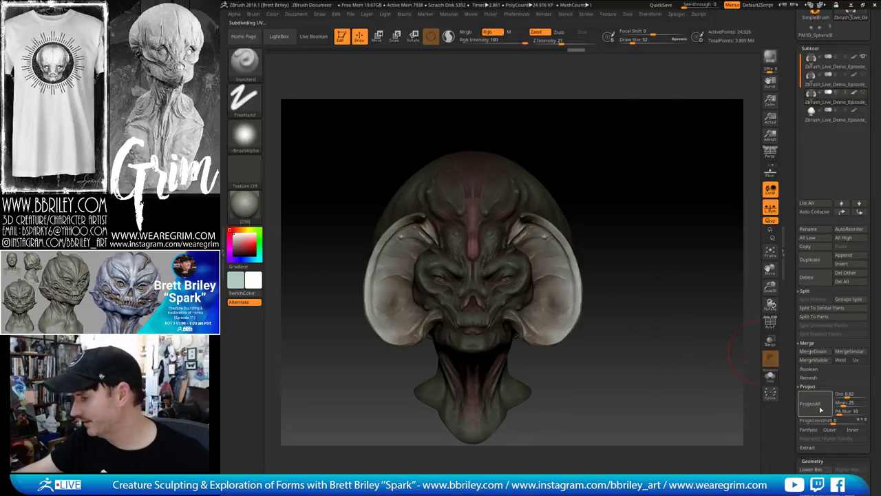
{"action": "left_click", "coordinate": [817, 407]}
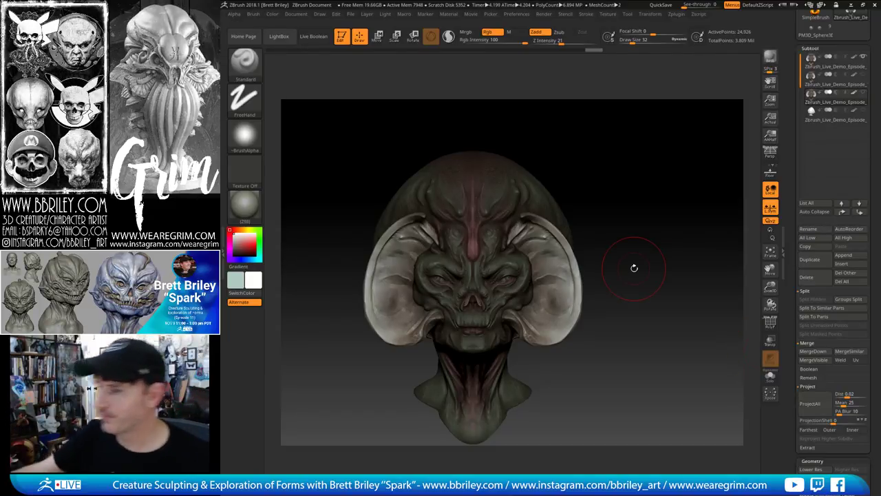
Subdivide the ZRemeshed bust two more times, running ProjectAll at each new subdivision level
{"action": "left_click", "coordinate": [815, 409]}
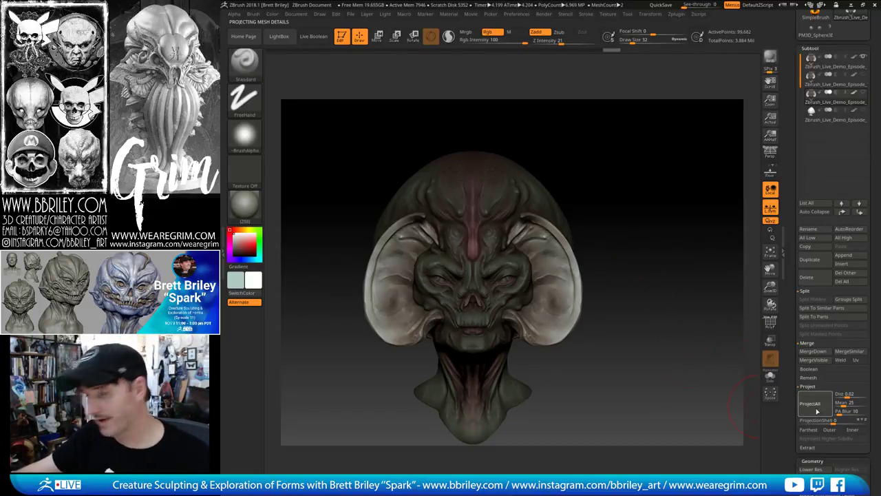
{"action": "left_click", "coordinate": [815, 410]}
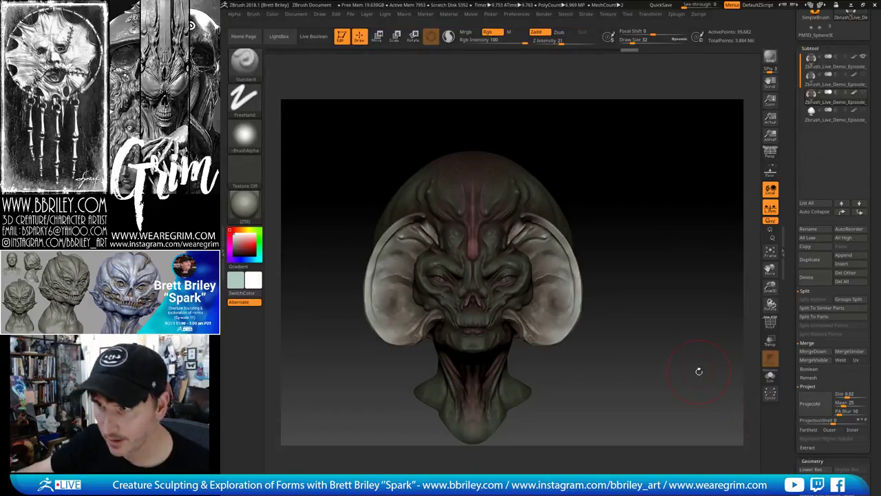
{"action": "key", "text": "ctrl+d"}
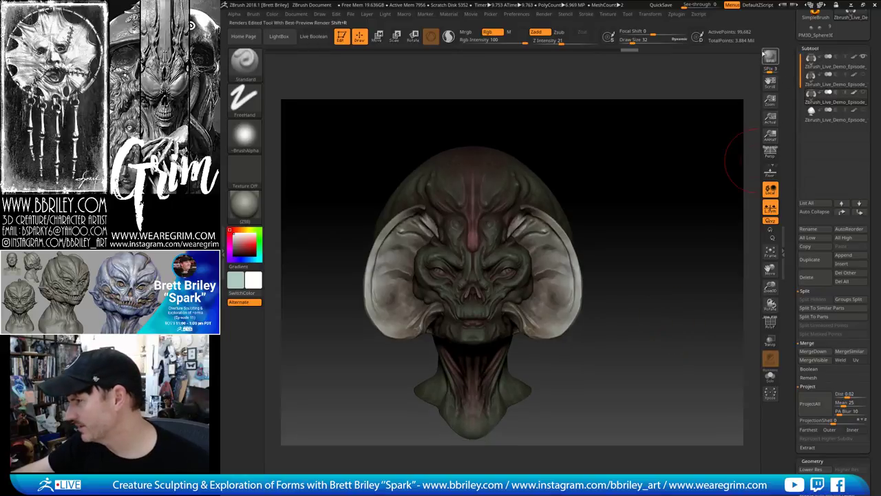
{"action": "left_click", "coordinate": [816, 406]}
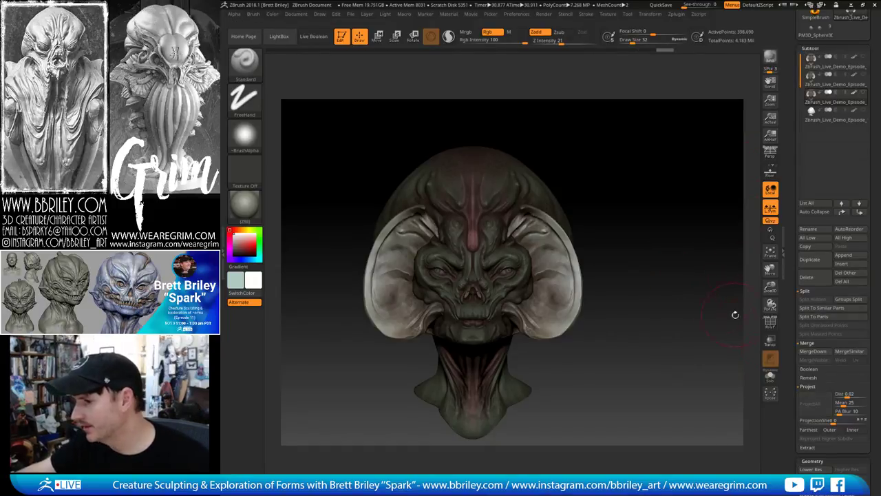
Step through the remeshed bust's subdivision levels and examine the projected sculpt and polypaint from the side and front
{"action": "left_click_drag", "start_coordinate": [668, 227], "coordinate": [655, 228]}
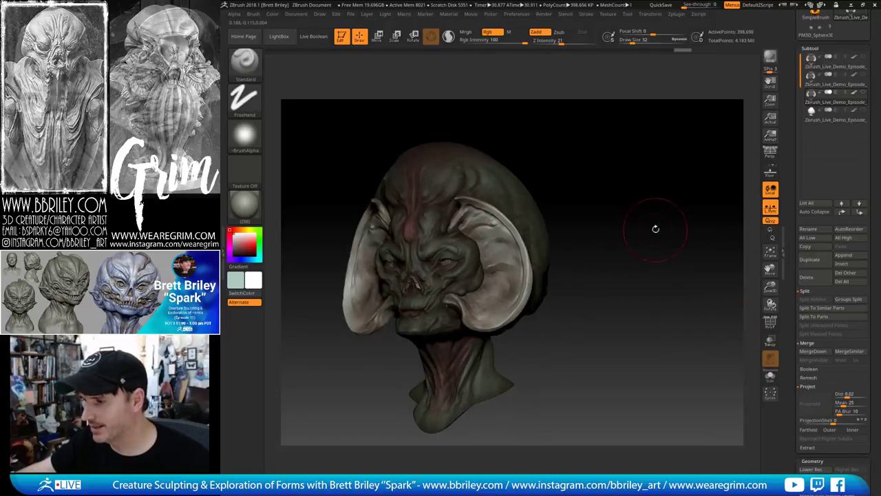
{"action": "key", "text": "d"}
{"action": "key", "text": "d"}
{"action": "key", "text": "d"}
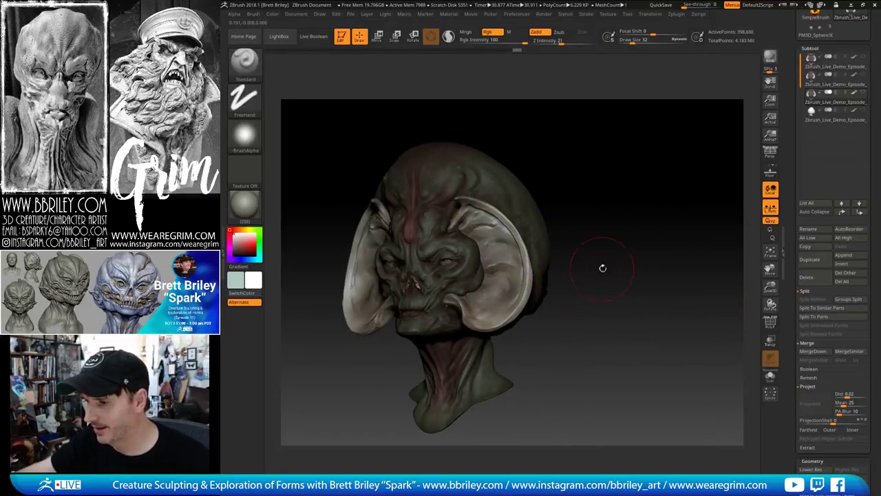
{"action": "left_click_drag", "start_coordinate": [604, 268], "coordinate": [655, 313]}
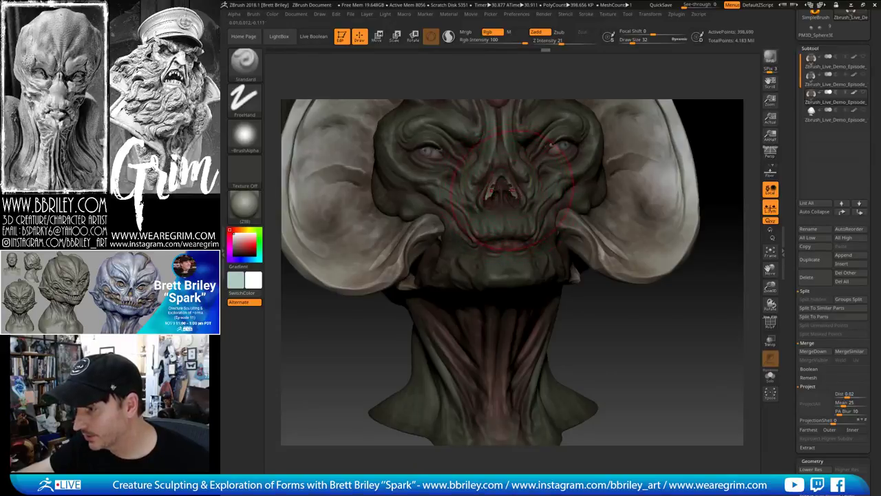
{"action": "key", "text": "f"}
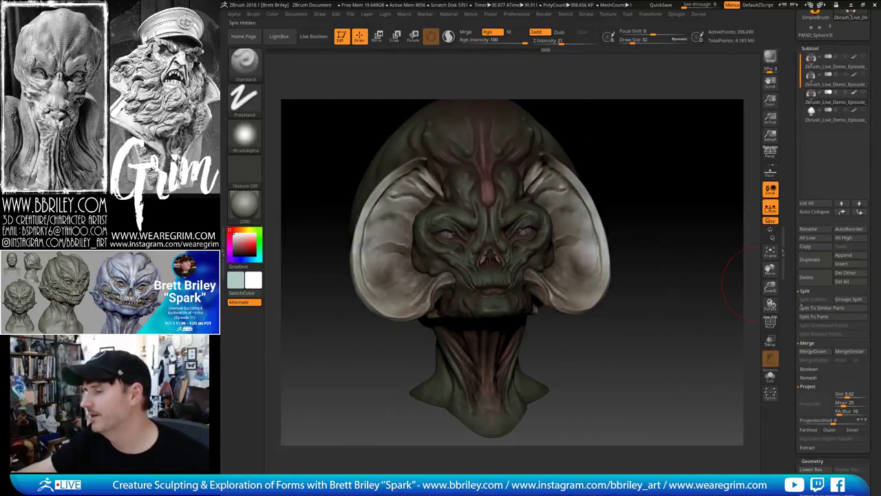
Create a tangent normal map for the remeshed bust at its lowest subdivision level
{"action": "left_click_drag", "start_coordinate": [796, 332], "coordinate": [797, 284]}
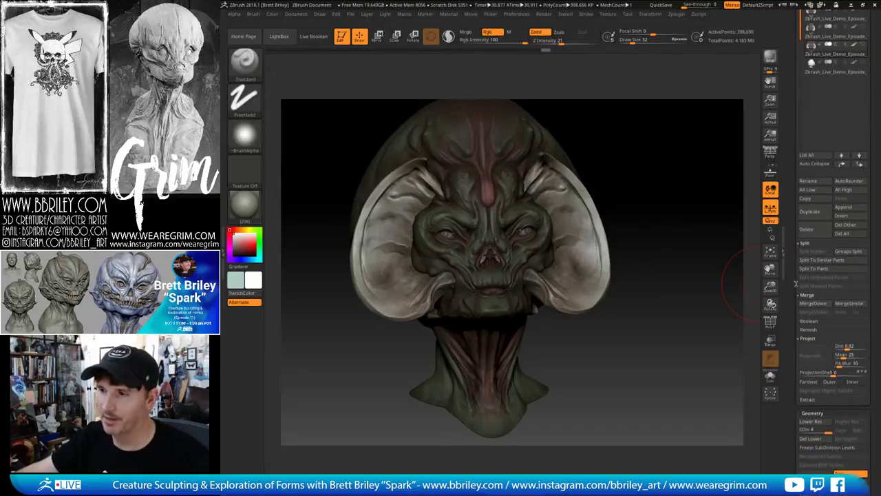
{"action": "scroll", "coordinate": [795, 283], "scroll_direction": "down", "scroll_amount": 10}
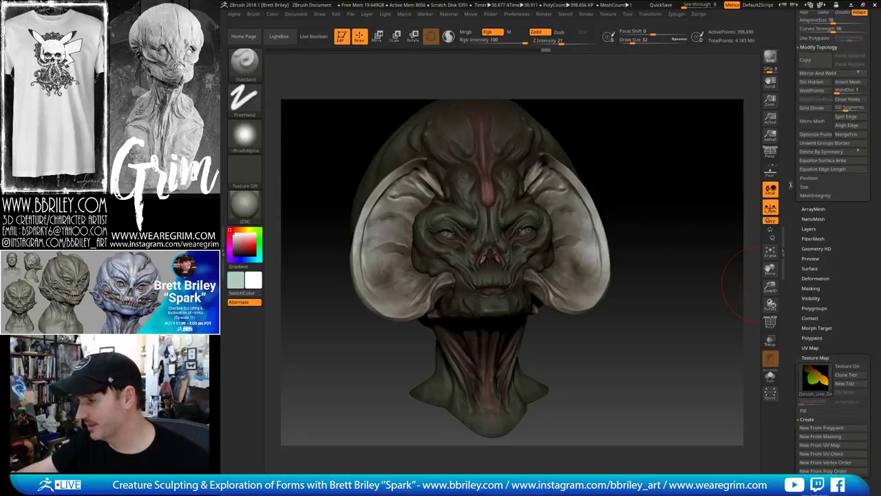
{"action": "scroll", "coordinate": [790, 184], "scroll_direction": "down", "scroll_amount": 8}
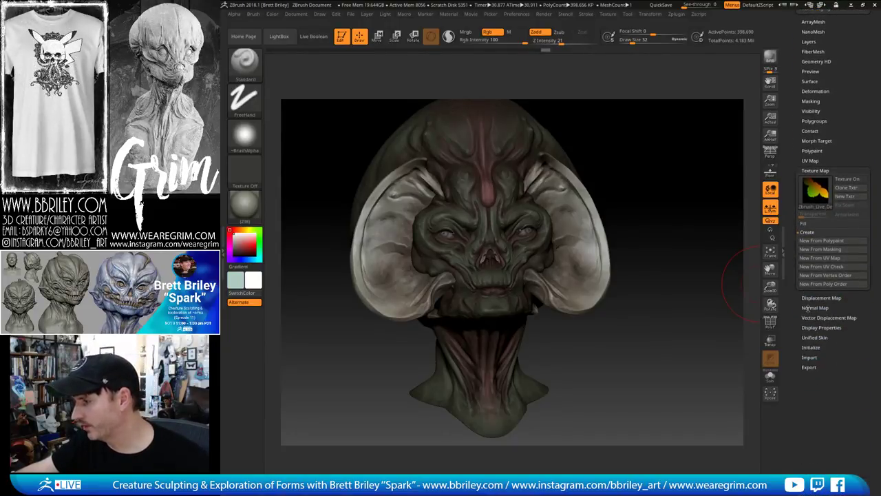
{"action": "left_click", "coordinate": [812, 308]}
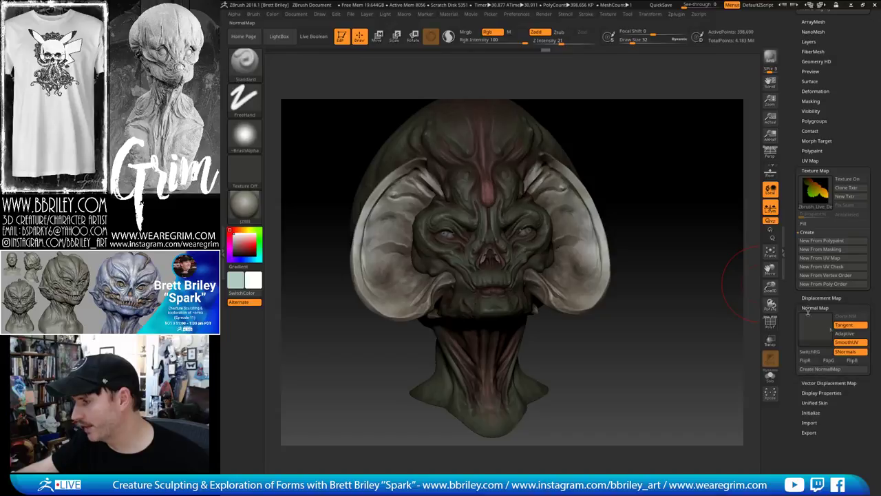
{"action": "left_click", "coordinate": [818, 369]}
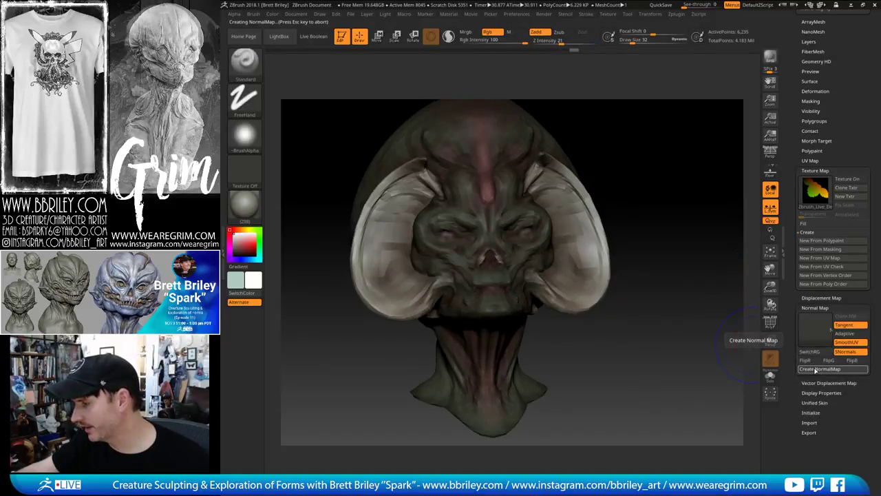
{"action": "mouse_move", "coordinate": [819, 331]}
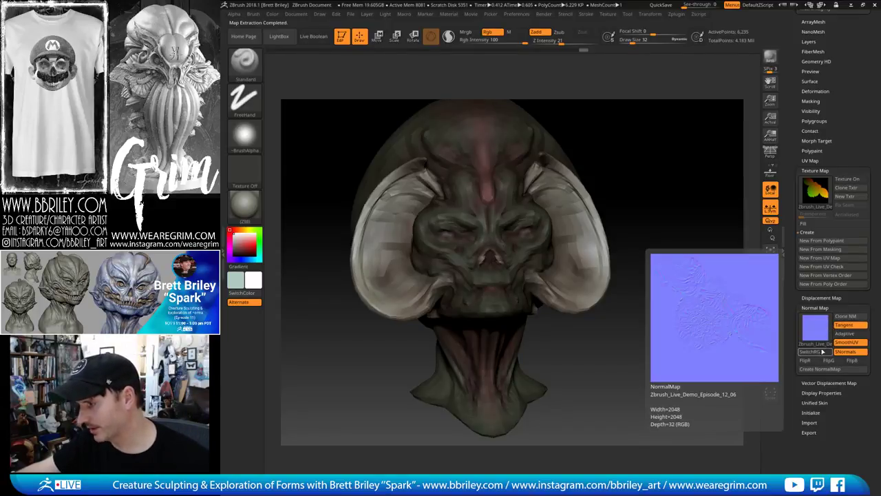
Create a displacement map for the remeshed bust and turn the texture display off
{"action": "left_click", "coordinate": [816, 298]}
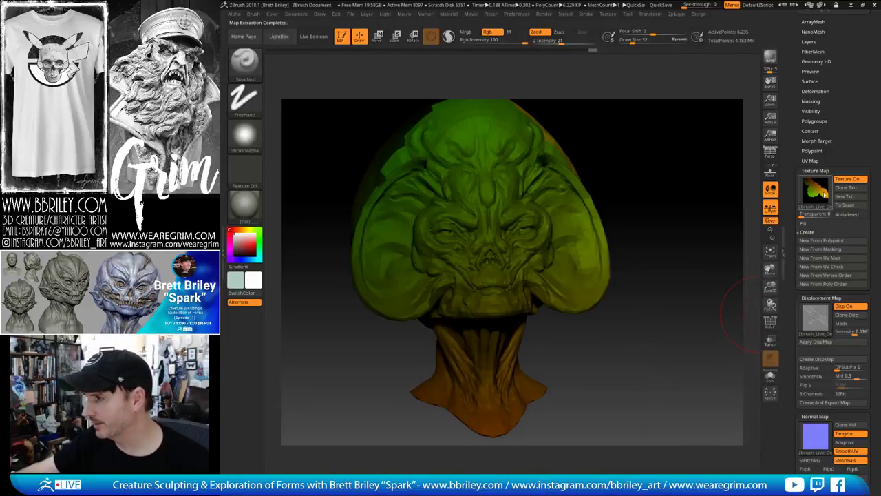
{"action": "left_click", "coordinate": [846, 179]}
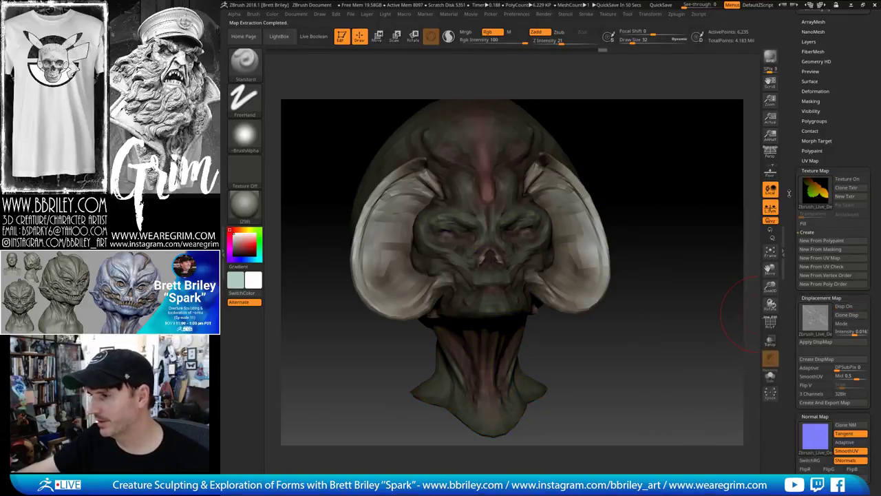
{"action": "left_click_drag", "start_coordinate": [720, 213], "coordinate": [704, 246]}
Bring up the tool export command for the low-resolution remeshed bust
{"action": "left_click_drag", "start_coordinate": [790, 159], "coordinate": [804, 399]}
{"action": "left_click_drag", "start_coordinate": [660, 268], "coordinate": [659, 219], "text": "alt"}
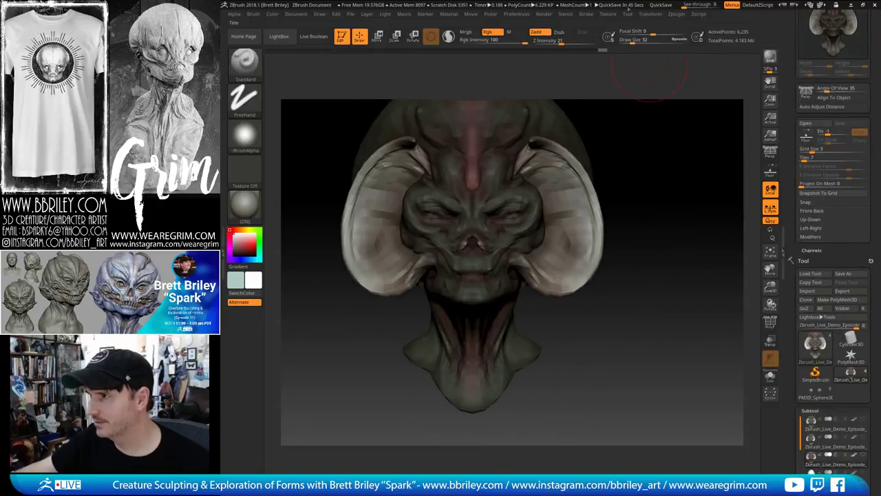
{"action": "left_click", "coordinate": [627, 14]}
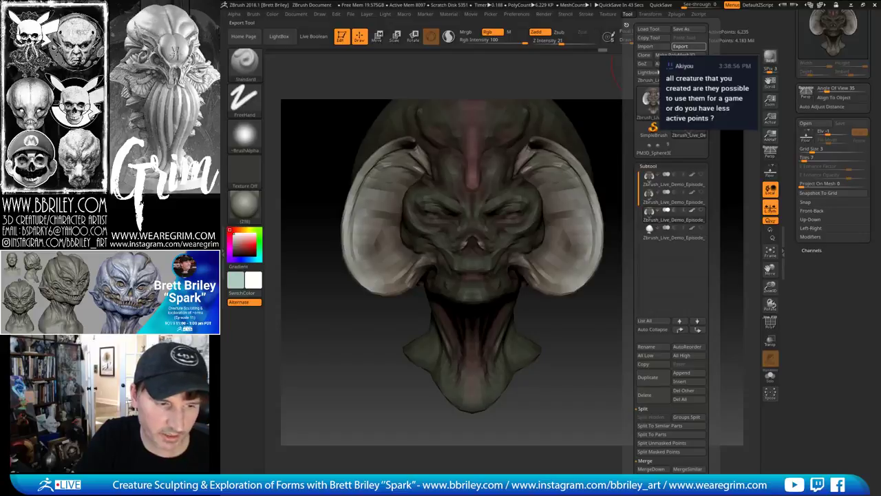
{"action": "left_click", "coordinate": [681, 46]}
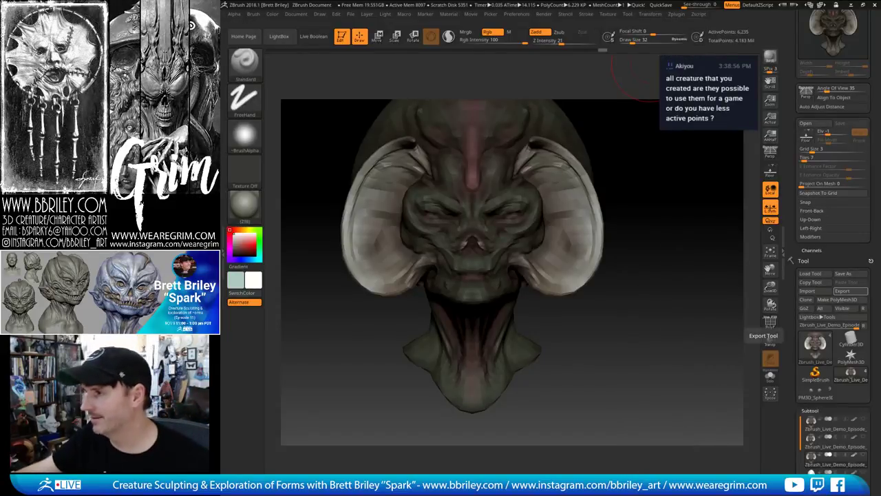
Remove the Draw palette from the tray so the Tool palette and its subtools are easy to reach
{"action": "left_click_drag", "start_coordinate": [793, 122], "coordinate": [793, 128]}
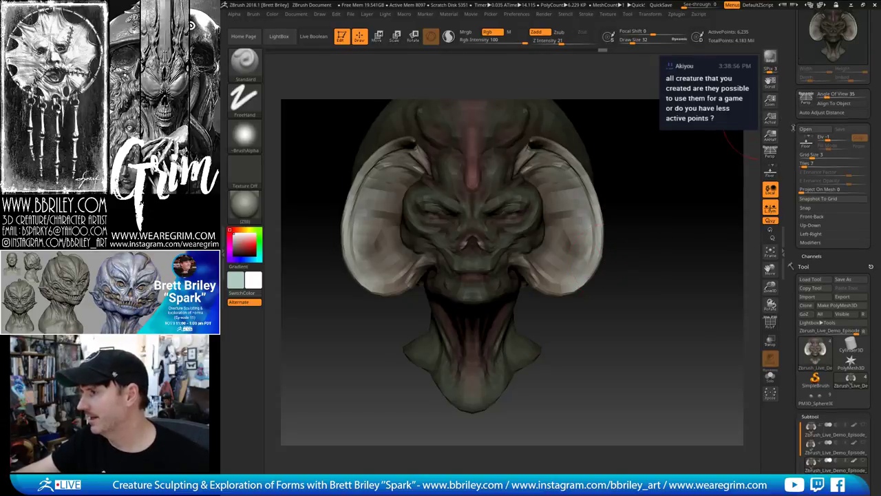
{"action": "scroll", "coordinate": [792, 128], "scroll_direction": "up", "scroll_amount": 3}
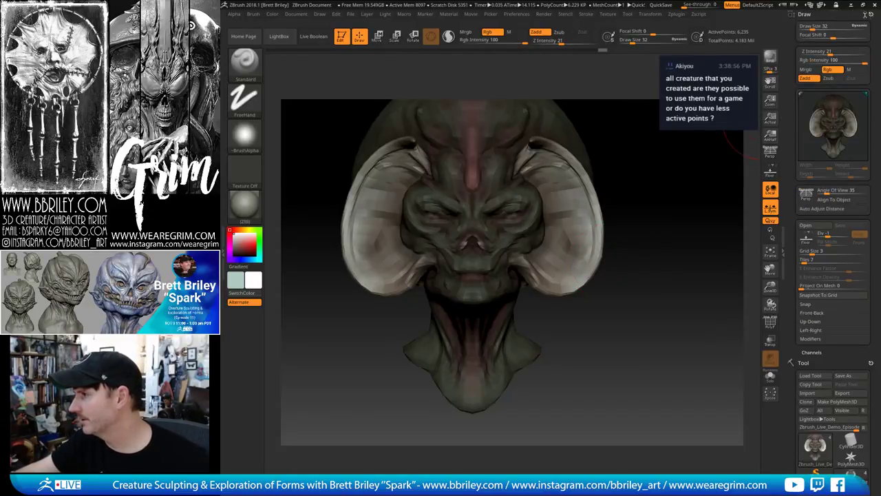
{"action": "left_click", "coordinate": [871, 15]}
Turn off the polypaint display on all subtools and compare the sculpted detail of the first and second busts up close
{"action": "left_click", "coordinate": [821, 184]}
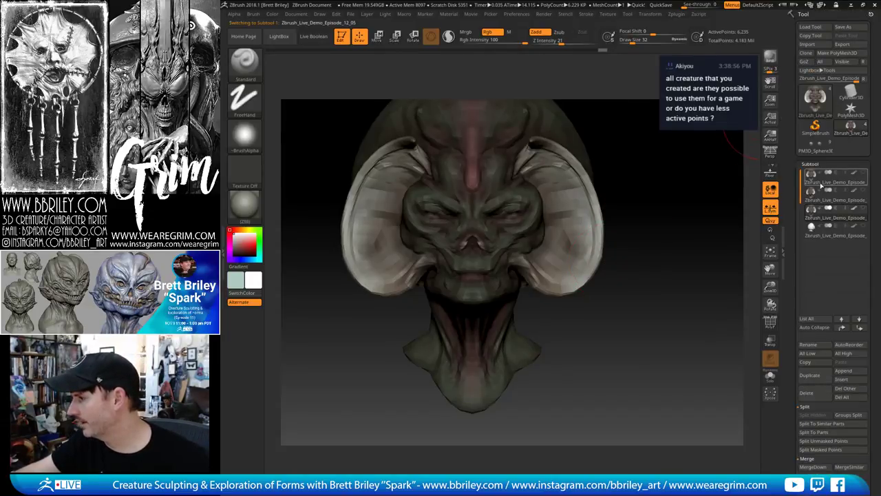
{"action": "left_click", "coordinate": [815, 191]}
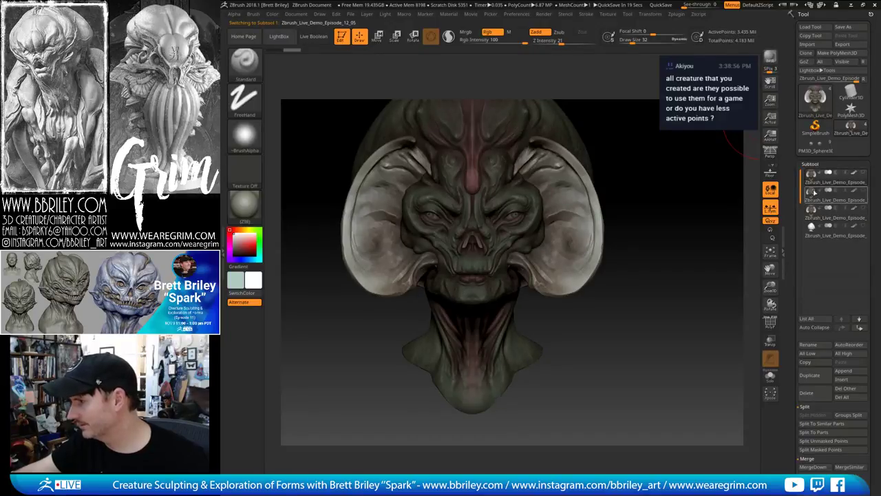
{"action": "mouse_move", "coordinate": [825, 199]}
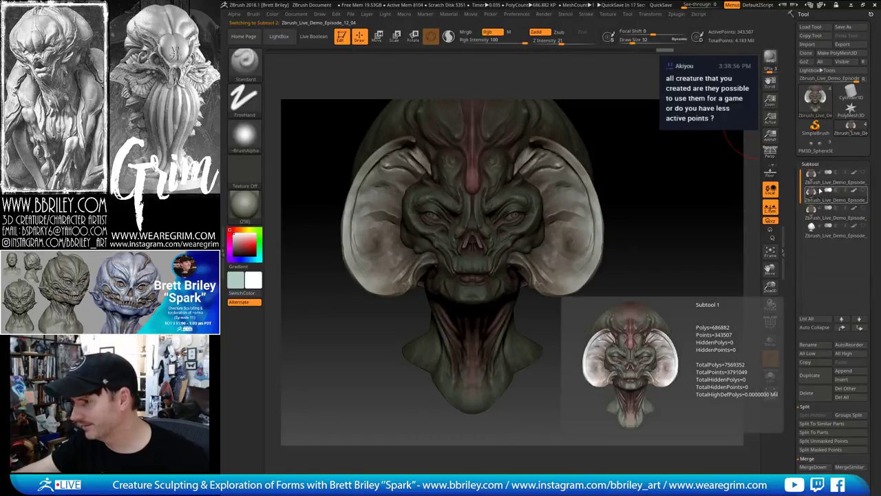
{"action": "left_click", "coordinate": [856, 197], "text": "shift"}
{"action": "mouse_move", "coordinate": [687, 253]}
{"action": "left_mouse_down", "text": "alt"}
{"action": "mouse_move", "coordinate": [667, 291]}
{"action": "mouse_move", "coordinate": [694, 271]}
{"action": "mouse_move", "coordinate": [682, 294]}
{"action": "mouse_move", "coordinate": [513, 159]}
{"action": "left_mouse_up", "text": "alt"}
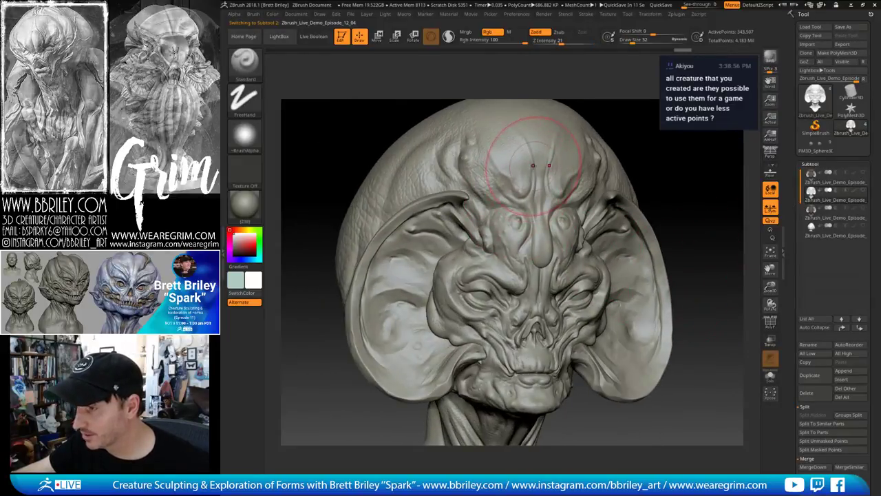
{"action": "left_click", "coordinate": [811, 181]}
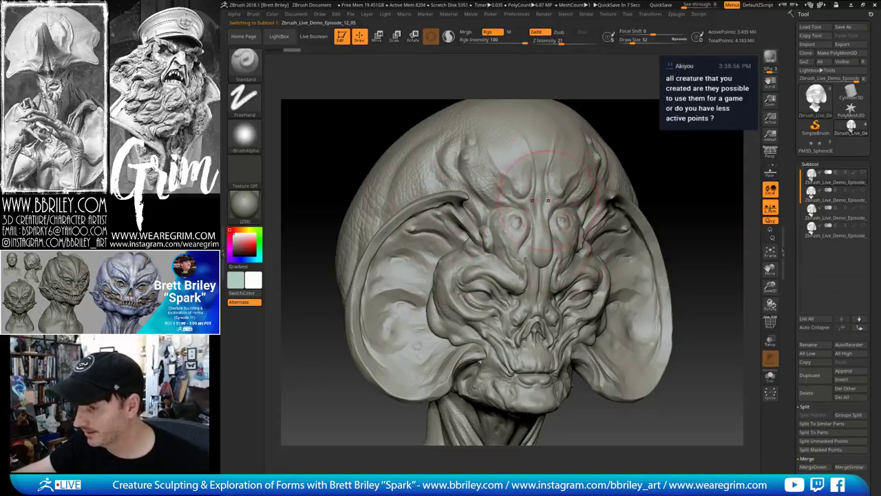
Select the second bust subtool, view the whole bust and bring up the tool export command
{"action": "left_click", "coordinate": [809, 201]}
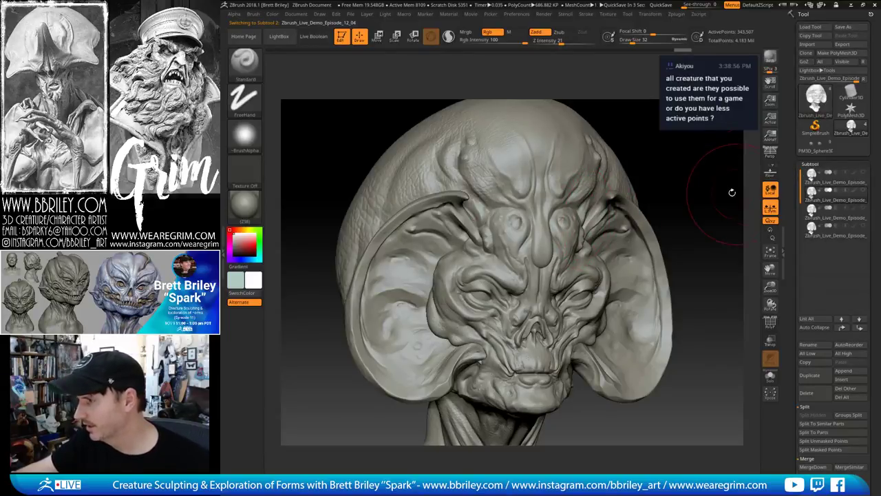
{"action": "mouse_move", "coordinate": [732, 190]}
{"action": "left_mouse_down"}
{"action": "mouse_move", "coordinate": [709, 169]}
{"action": "mouse_move", "coordinate": [679, 191]}
{"action": "left_mouse_up"}
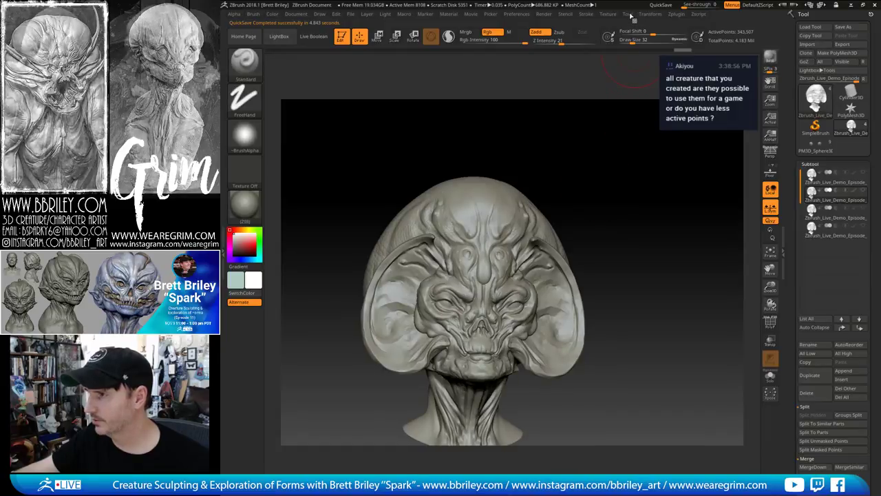
{"action": "left_click", "coordinate": [628, 14]}
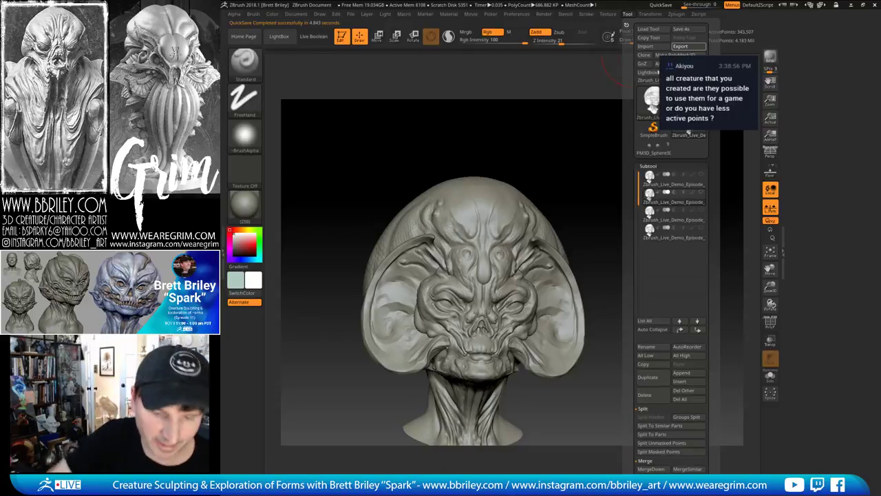
{"action": "left_click", "coordinate": [625, 24]}
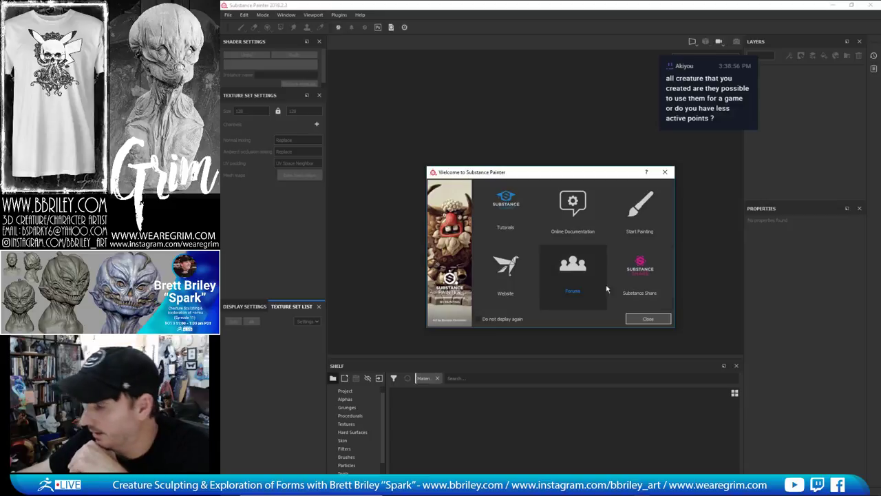
Switch to Substance Painter, dismiss the welcome window and start a new project
{"action": "left_click", "coordinate": [648, 318]}
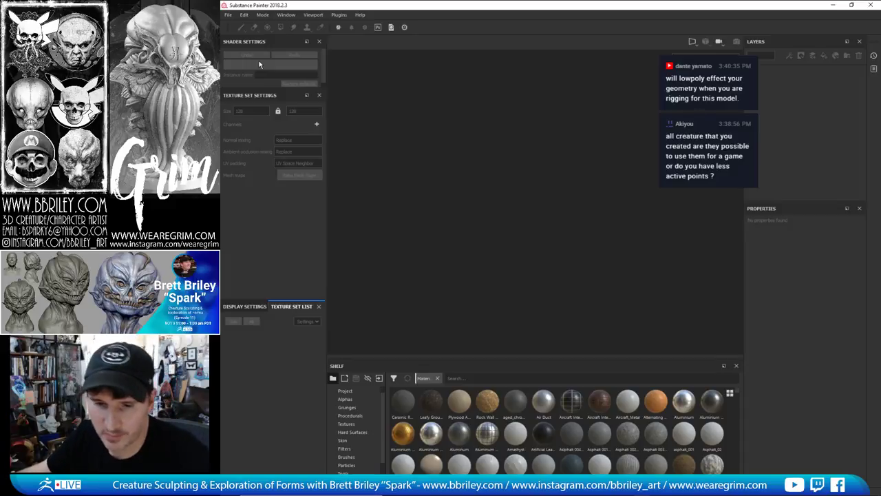
{"action": "left_click", "coordinate": [228, 14]}
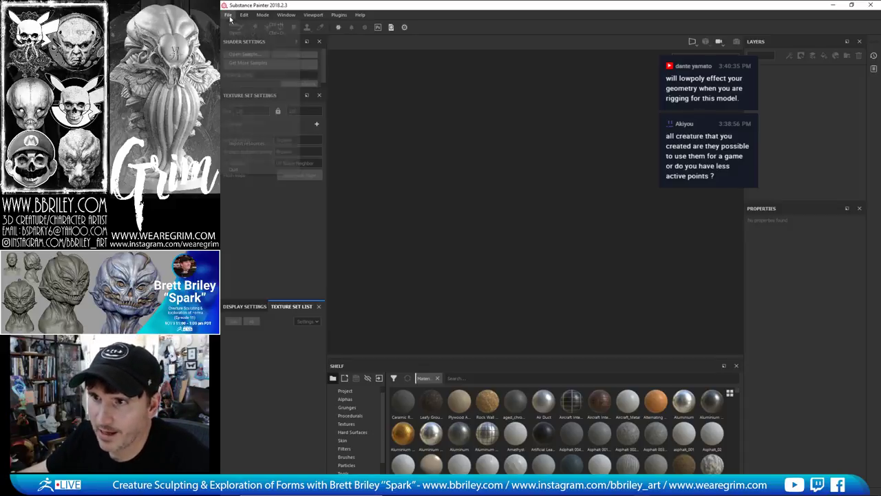
{"action": "left_click", "coordinate": [234, 25]}
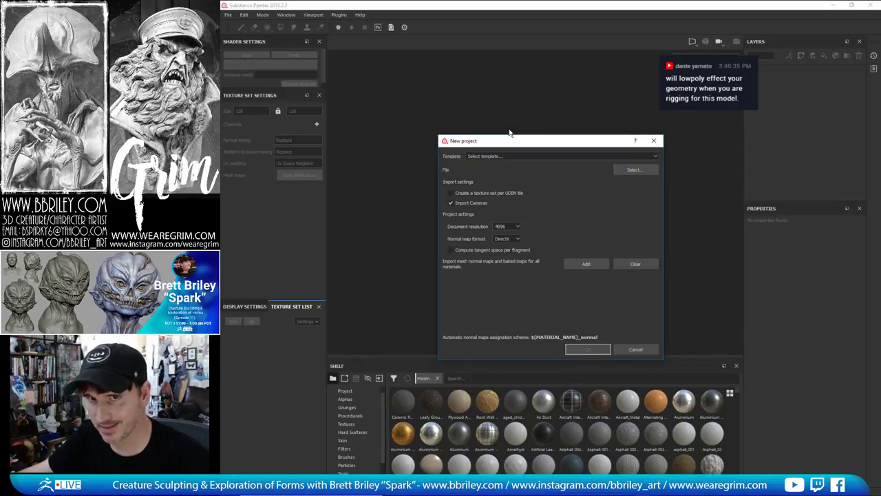
{"action": "left_click_drag", "start_coordinate": [515, 137], "coordinate": [467, 98]}
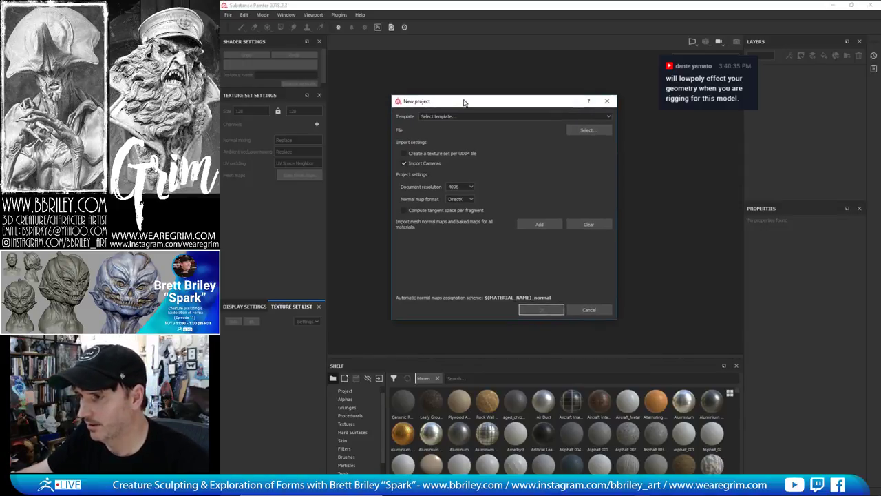
Leave the project template unselected and load alien_lopoly_casting.OBJ as the project mesh
{"action": "left_click", "coordinate": [586, 118]}
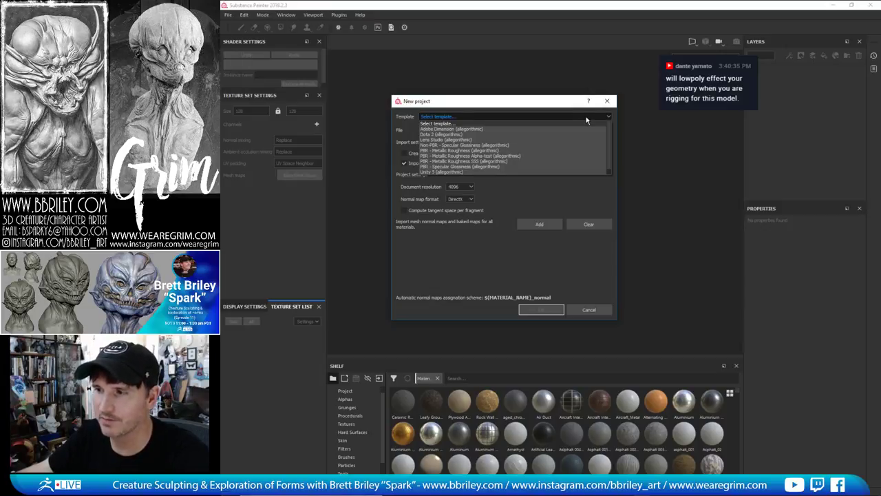
{"action": "left_click", "coordinate": [526, 110]}
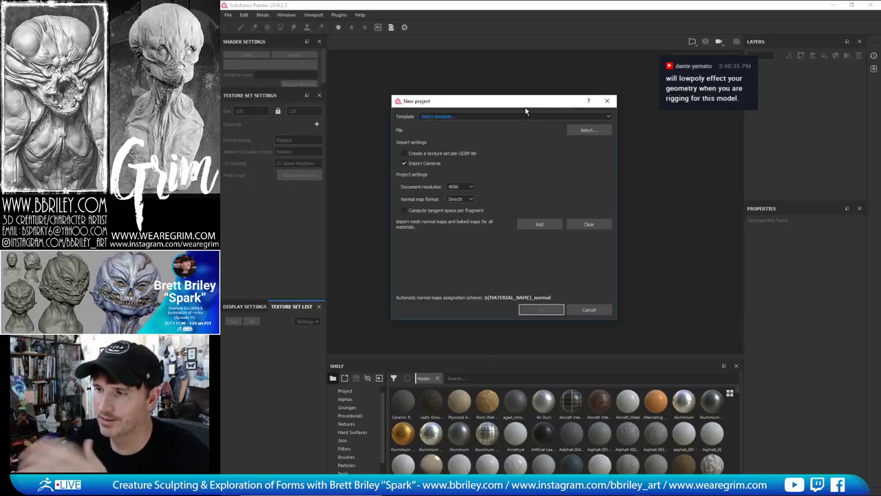
{"action": "left_click", "coordinate": [579, 130]}
{"action": "left_click_drag", "start_coordinate": [570, 117], "coordinate": [222, 100]}
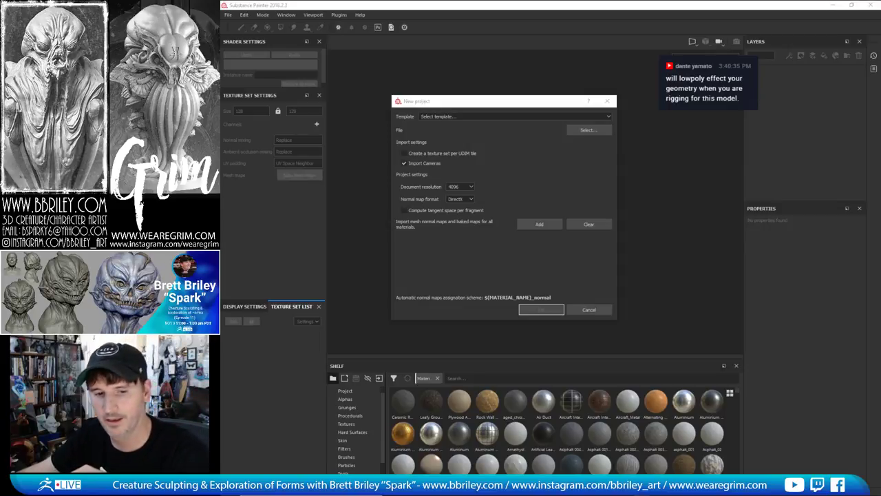
{"action": "key", "text": "Return"}
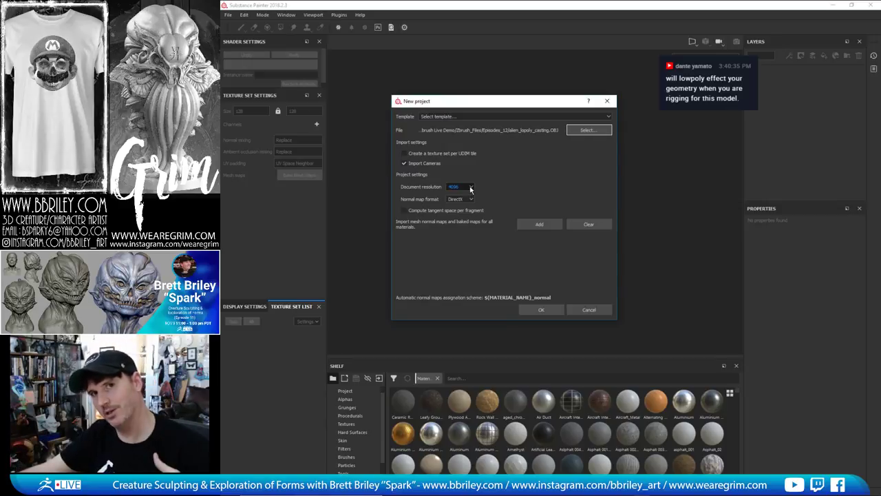
Set the document resolution to 2048, keep the DirectX normal map format and create the project
{"action": "left_click", "coordinate": [471, 188]}
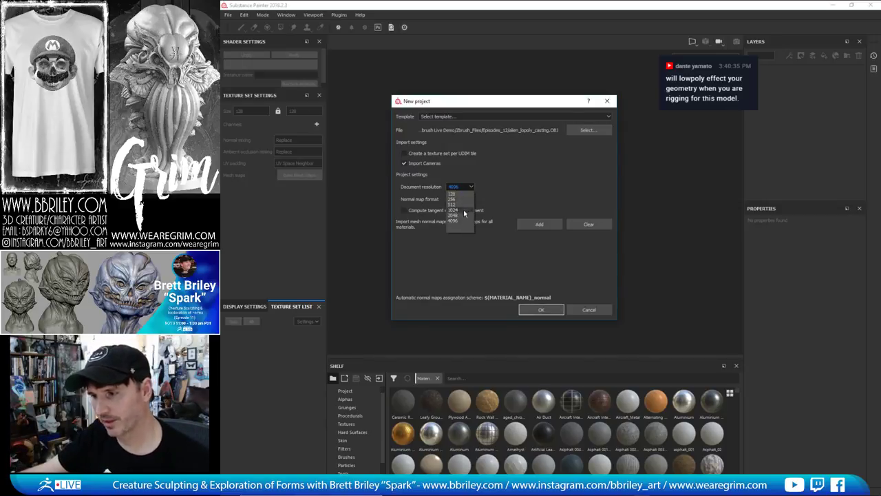
{"action": "left_click", "coordinate": [466, 220]}
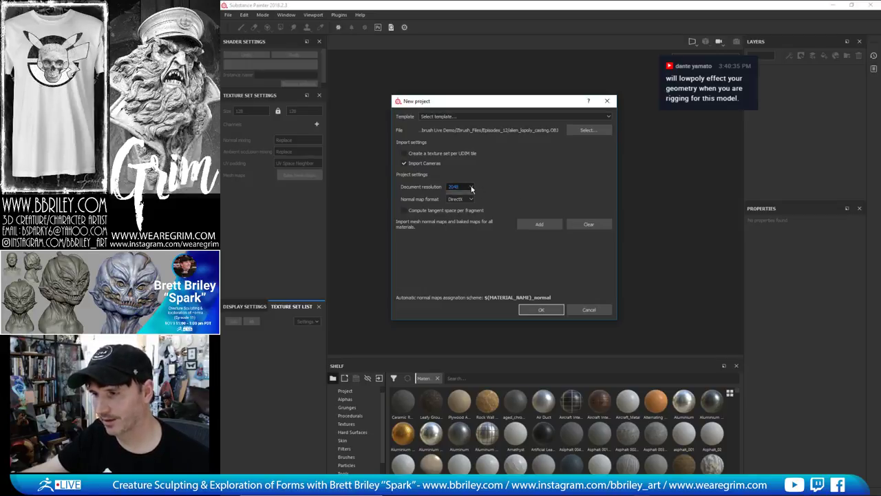
{"action": "left_click", "coordinate": [472, 188]}
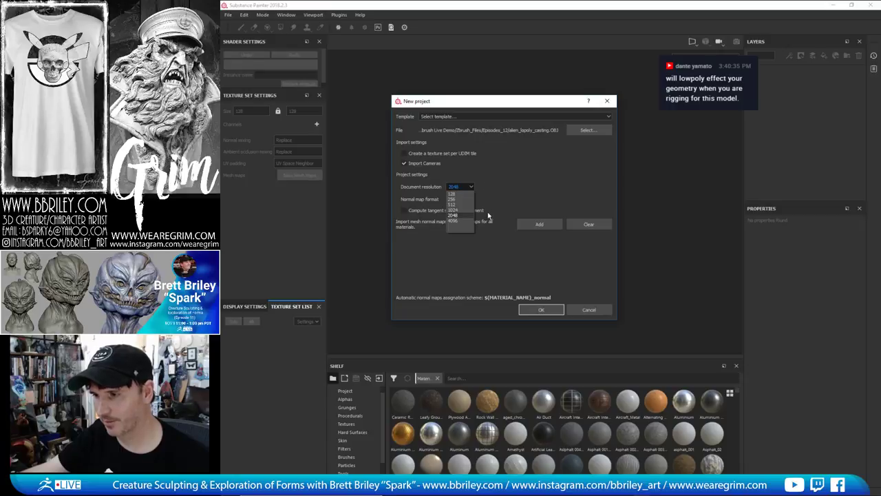
{"action": "left_click", "coordinate": [497, 192]}
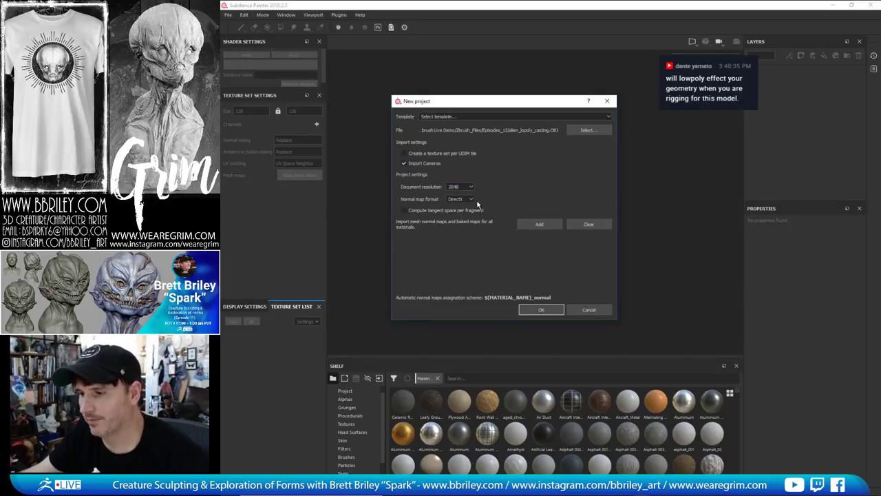
{"action": "left_click", "coordinate": [471, 198]}
{"action": "left_click", "coordinate": [493, 199]}
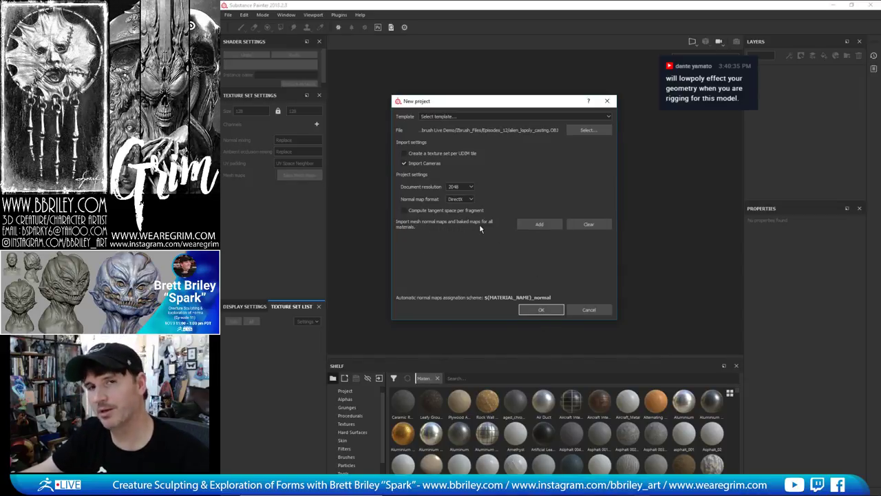
{"action": "left_click", "coordinate": [531, 308]}
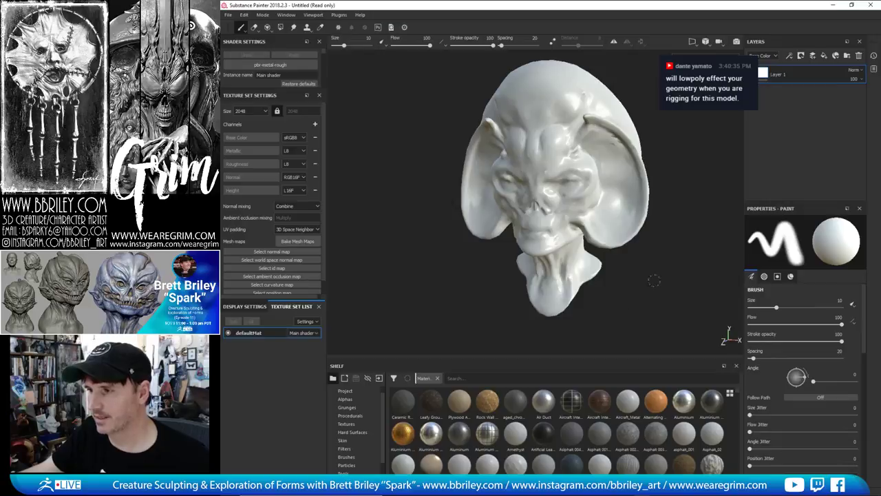
Enlarge the texture set settings area and set the mesh map baking output size to 2048
{"action": "mouse_move", "coordinate": [651, 269]}
{"action": "left_mouse_down", "text": "alt"}
{"action": "mouse_move", "coordinate": [462, 301]}
{"action": "mouse_move", "coordinate": [637, 293]}
{"action": "mouse_move", "coordinate": [655, 278]}
{"action": "left_mouse_up", "text": "alt"}
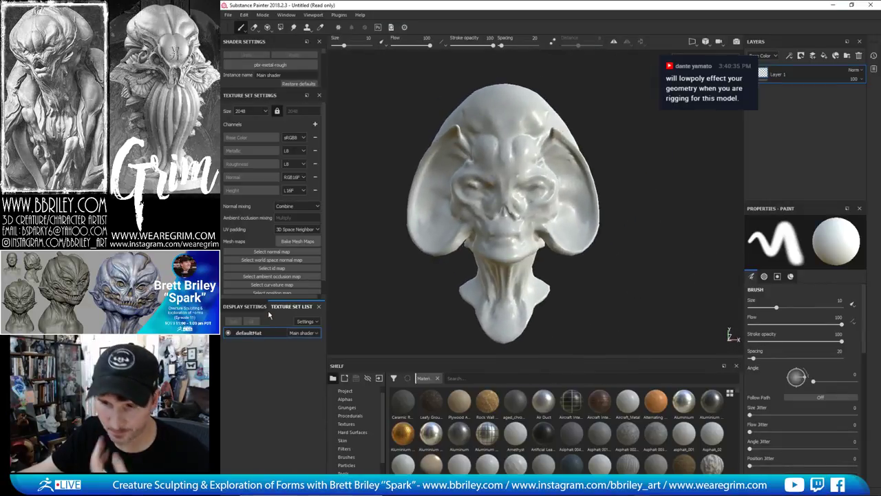
{"action": "left_click_drag", "start_coordinate": [257, 301], "coordinate": [261, 366]}
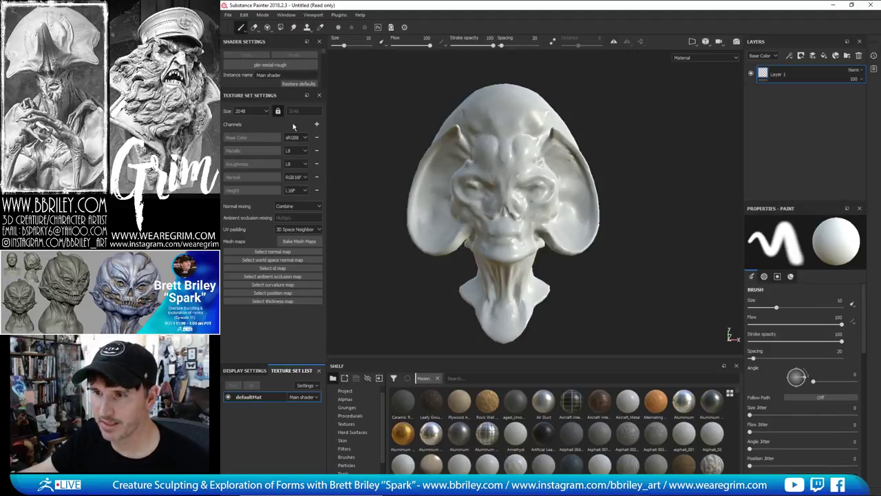
{"action": "left_click", "coordinate": [301, 241]}
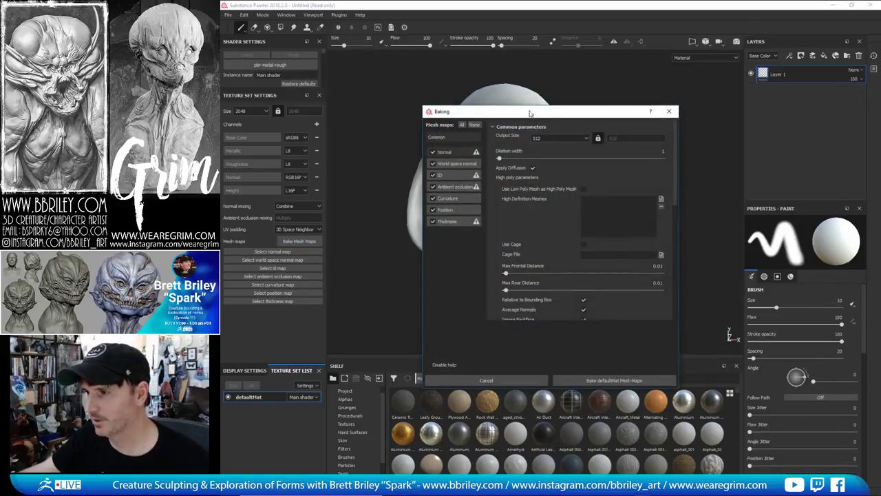
{"action": "left_click_drag", "start_coordinate": [534, 114], "coordinate": [503, 113]}
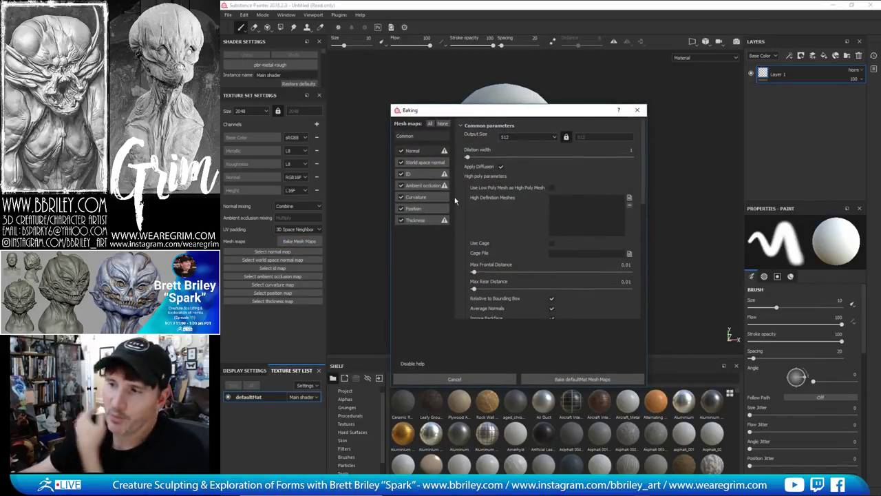
{"action": "left_click", "coordinate": [552, 137]}
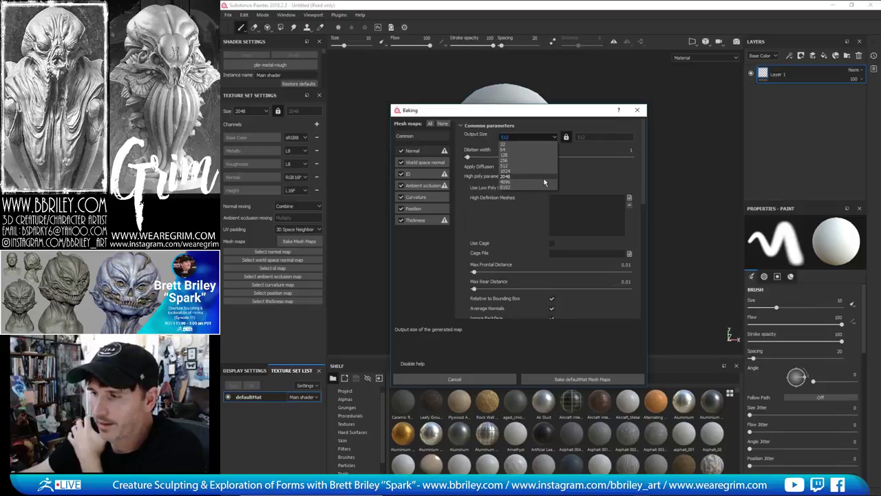
{"action": "left_click", "coordinate": [543, 178]}
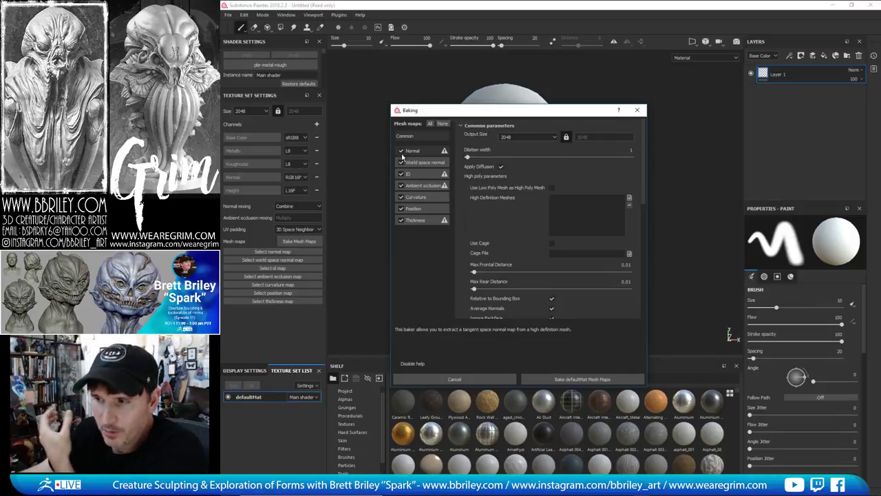
Review the normal and common baking parameters and bake all defaultMat mesh maps without a high definition mesh
{"action": "left_click", "coordinate": [416, 152]}
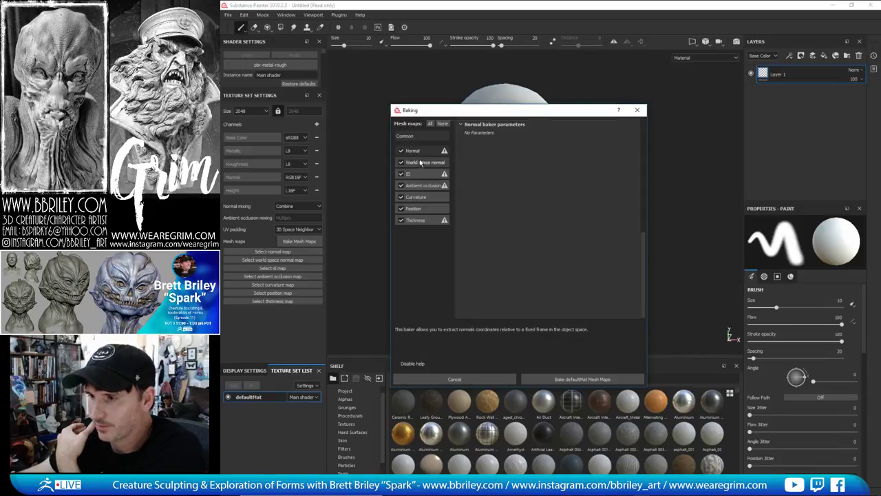
{"action": "scroll", "coordinate": [477, 178], "scroll_direction": "up", "scroll_amount": 3}
{"action": "scroll", "coordinate": [476, 179], "scroll_direction": "up", "scroll_amount": 3}
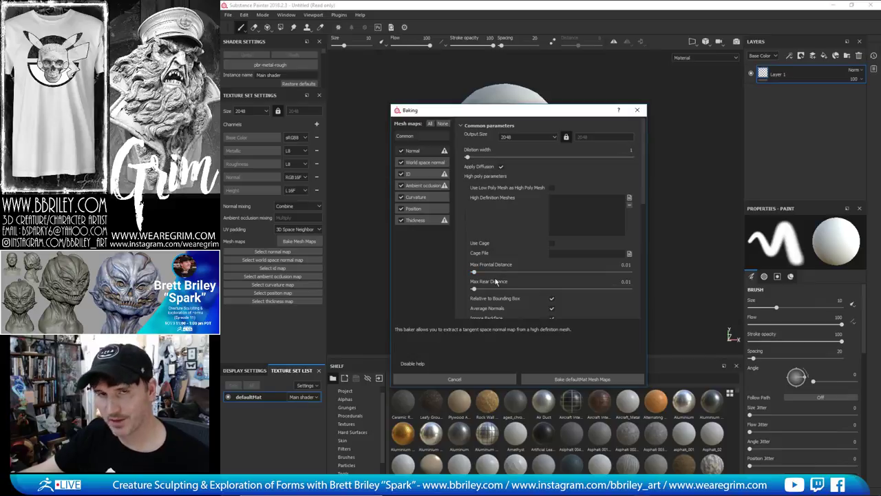
{"action": "scroll", "coordinate": [561, 262], "scroll_direction": "down", "scroll_amount": 2}
{"action": "scroll", "coordinate": [543, 245], "scroll_direction": "down", "scroll_amount": 1}
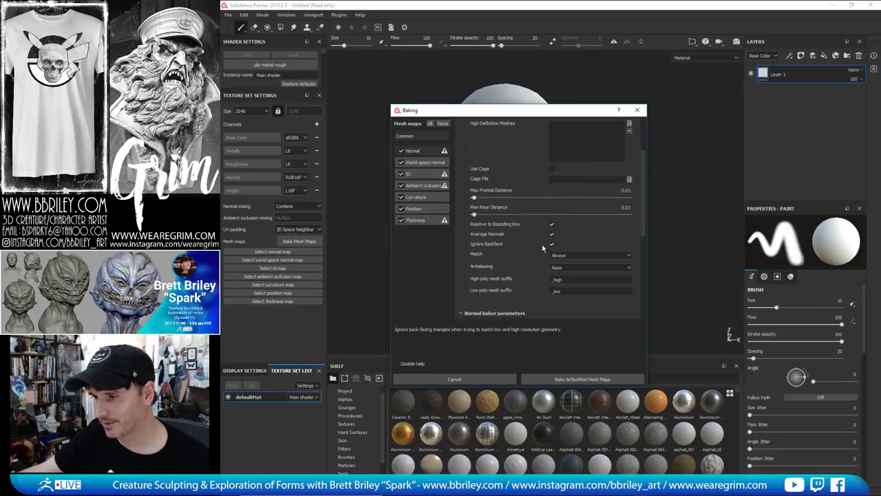
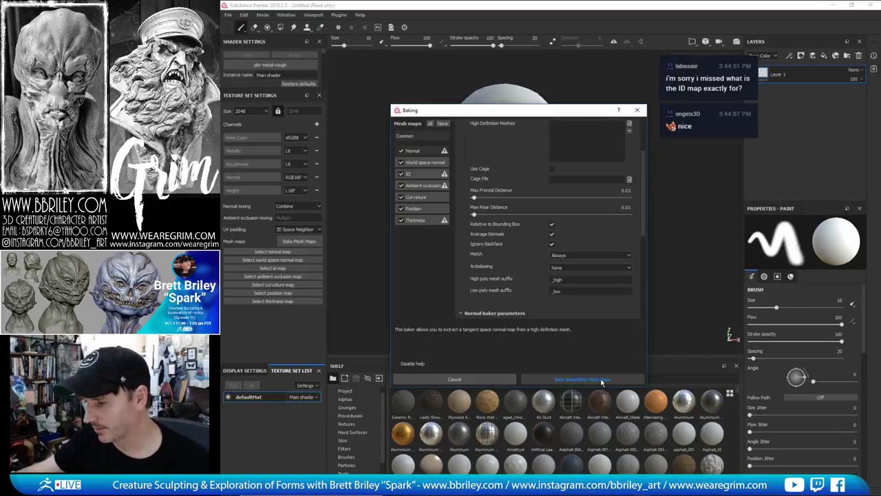
{"action": "left_click", "coordinate": [602, 379]}
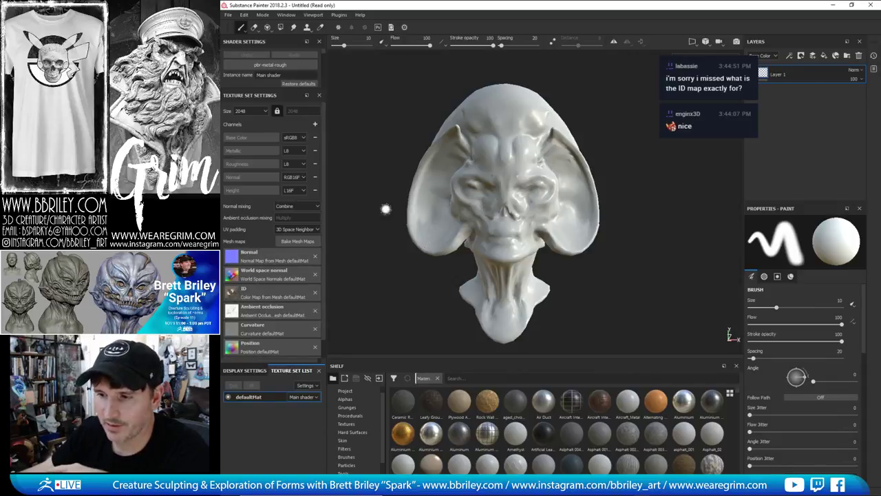
Add the high-resolution bust from the Episodes_12 folder as the high definition mesh and rebake the defaultMat mesh maps
{"action": "left_click", "coordinate": [298, 241]}
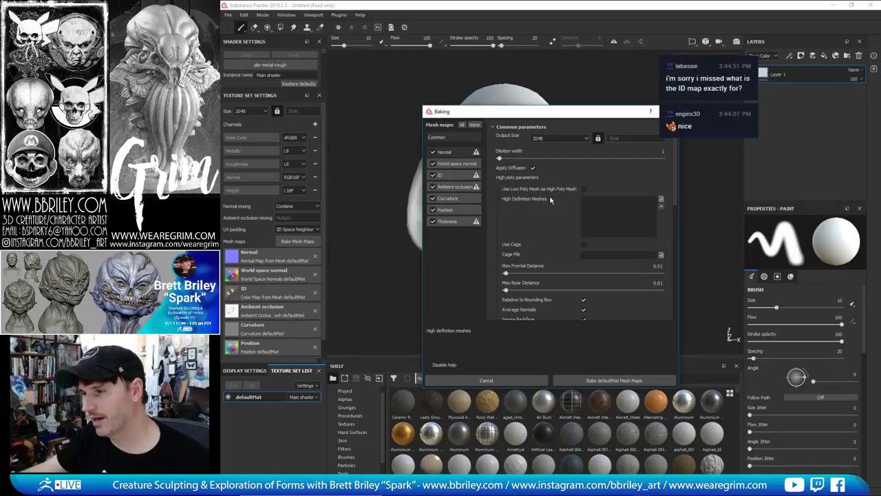
{"action": "left_click", "coordinate": [660, 200]}
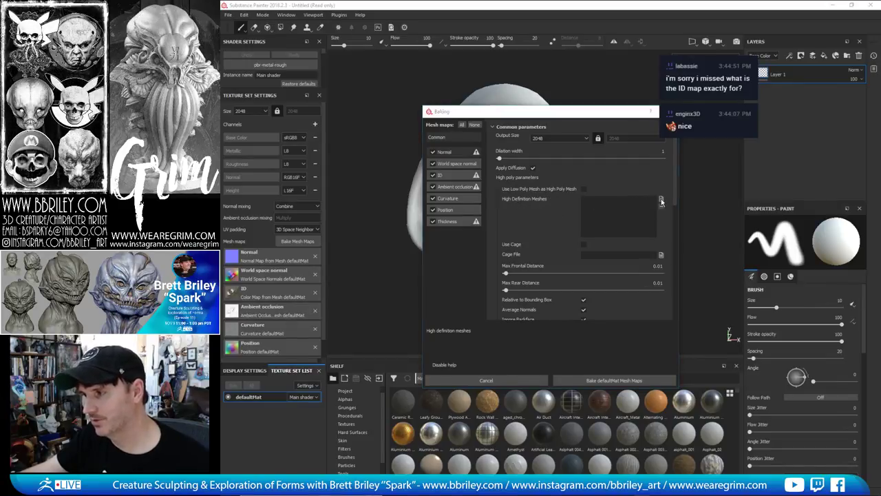
{"action": "left_click_drag", "start_coordinate": [585, 127], "coordinate": [122, 134]}
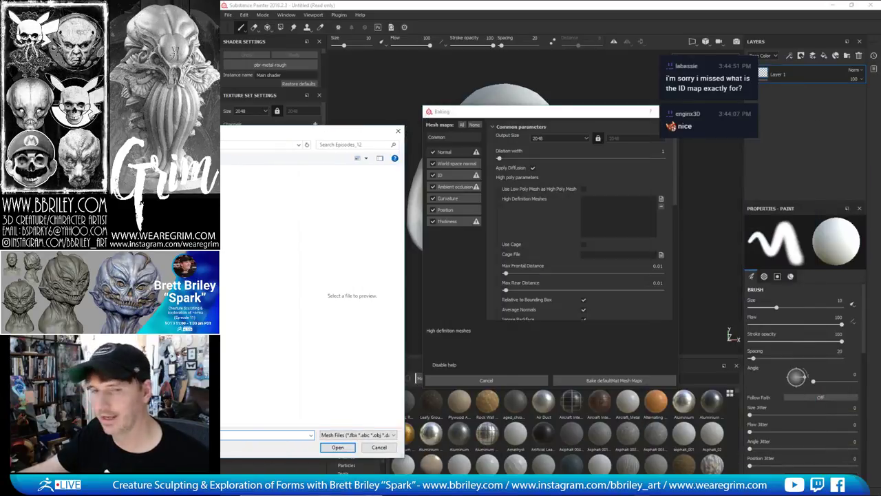
{"action": "double_click", "coordinate": [117, 199]}
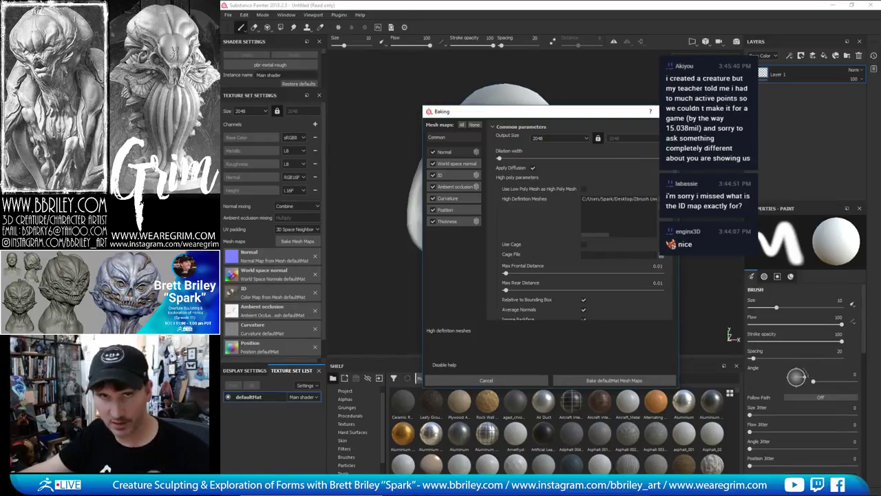
{"action": "left_click", "coordinate": [612, 379]}
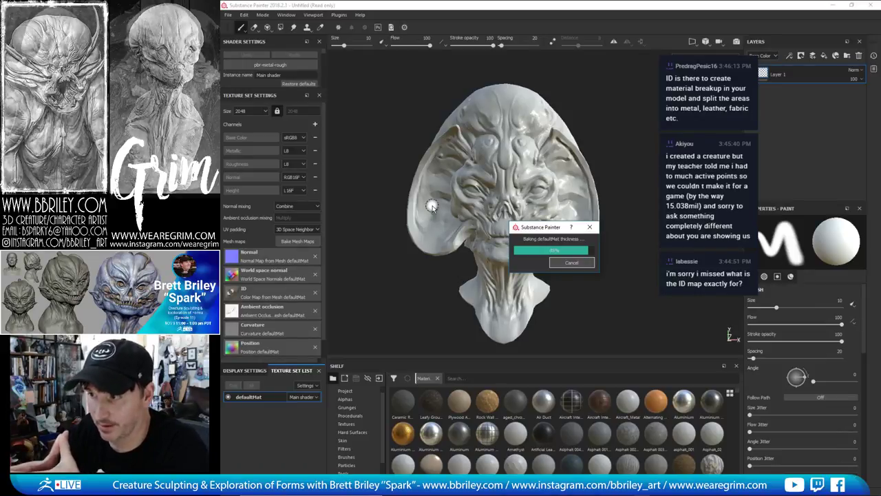
{"action": "key", "text": "Return"}
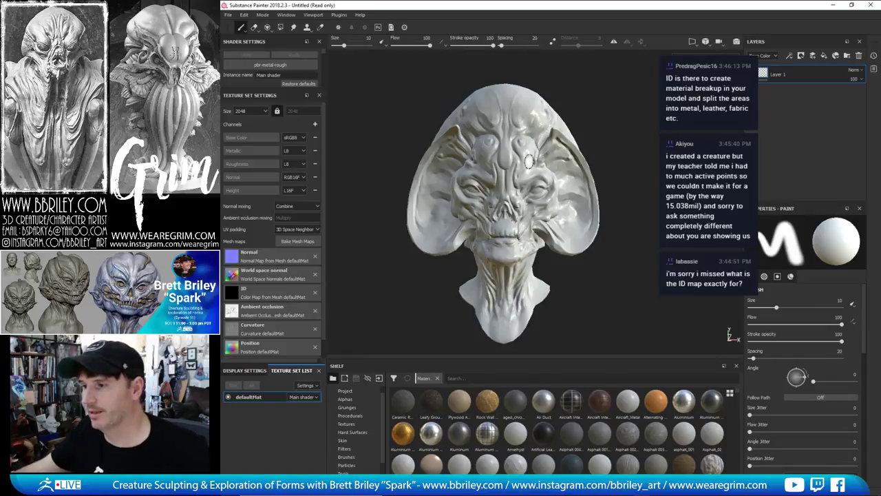
Inspect the baked bust, the mesh map baking settings and the baked maps among the shelf textures, including the curvature map
{"action": "mouse_move", "coordinate": [632, 221]}
{"action": "left_mouse_down", "text": "alt"}
{"action": "mouse_move", "coordinate": [601, 211]}
{"action": "mouse_move", "coordinate": [584, 154]}
{"action": "mouse_move", "coordinate": [640, 210]}
{"action": "mouse_move", "coordinate": [583, 242]}
{"action": "mouse_move", "coordinate": [600, 245]}
{"action": "mouse_move", "coordinate": [581, 244]}
{"action": "mouse_move", "coordinate": [599, 262]}
{"action": "mouse_move", "coordinate": [577, 286]}
{"action": "left_mouse_up", "text": "alt"}
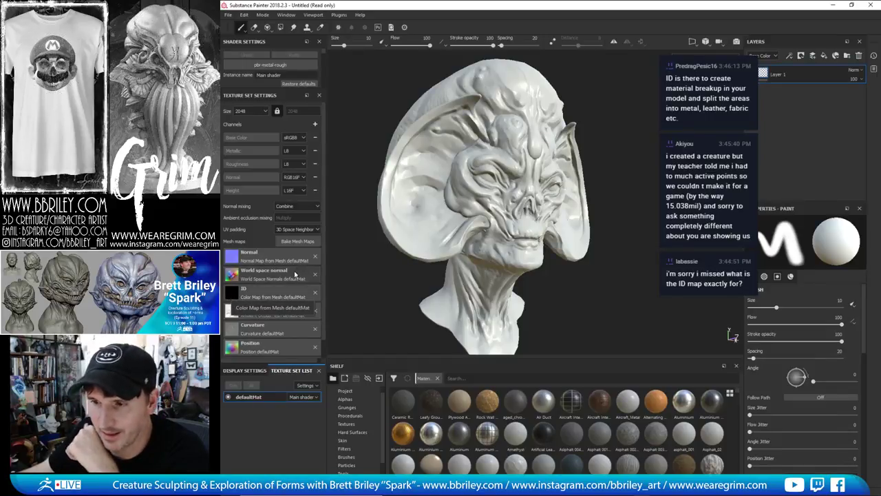
{"action": "left_click", "coordinate": [297, 245]}
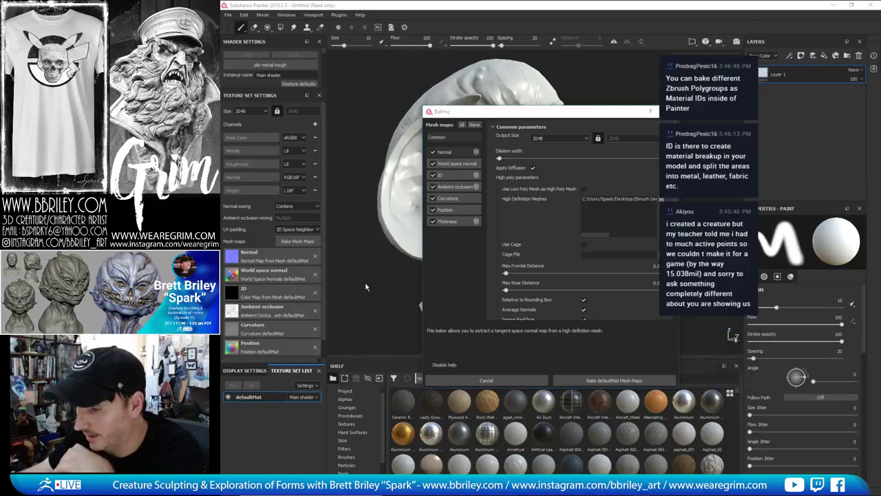
{"action": "left_click", "coordinate": [482, 379]}
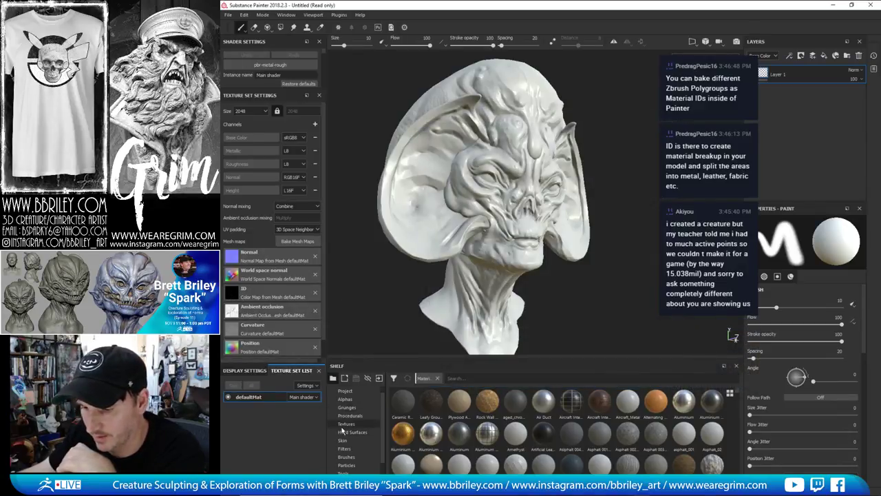
{"action": "left_click", "coordinate": [346, 423]}
{"action": "mouse_move", "coordinate": [411, 405]}
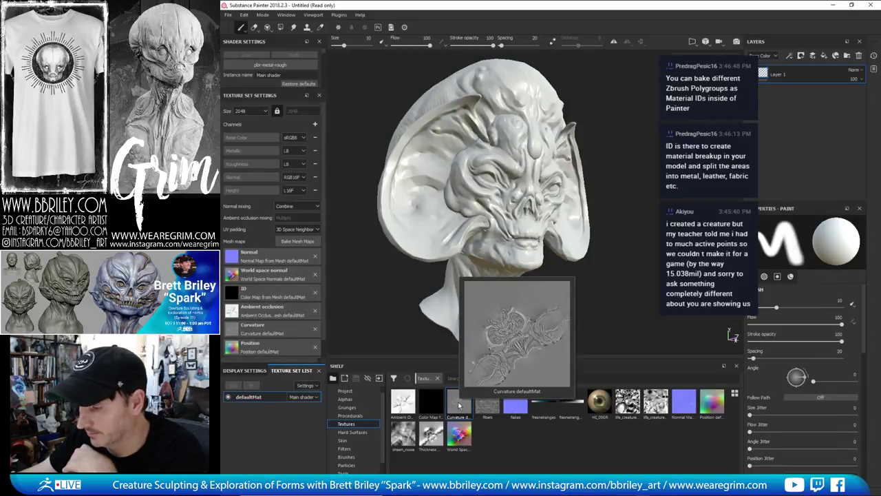
{"action": "left_click", "coordinate": [459, 405]}
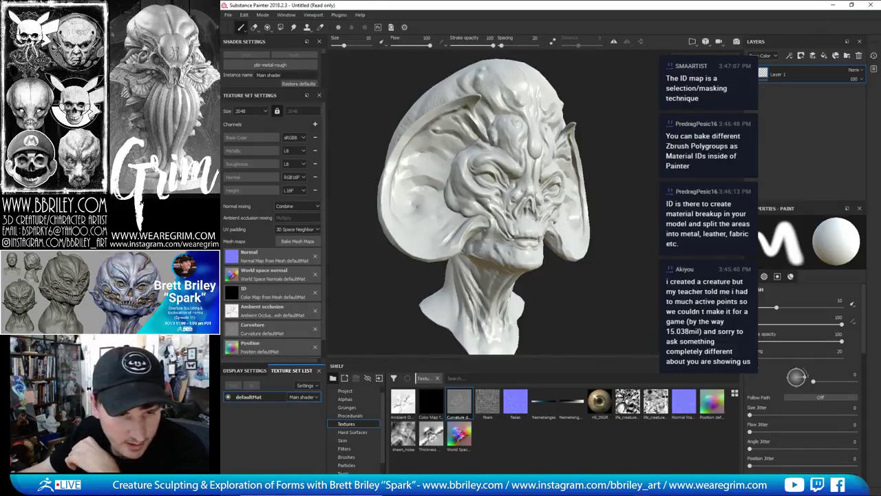
Switch to ZBrush, turn on polypaint display for the second bust subtool and export the mesh with its painted colors
{"action": "key", "text": "alt+Tab"}
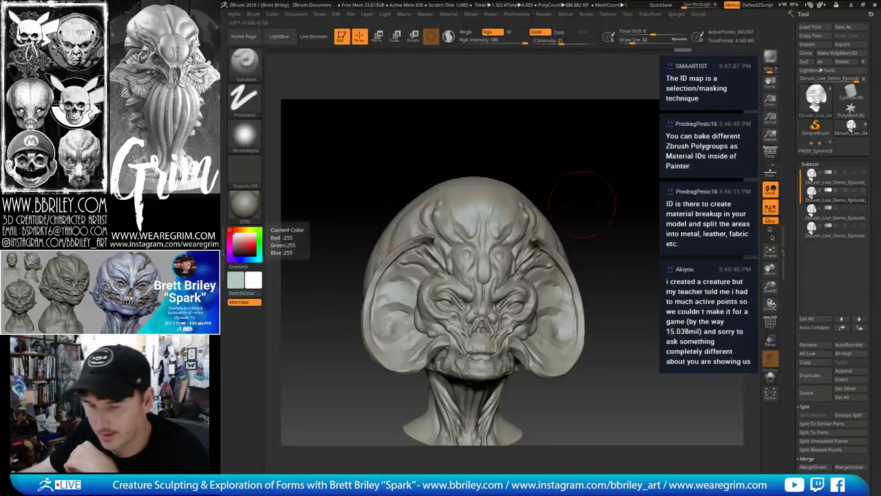
{"action": "left_click", "coordinate": [856, 193]}
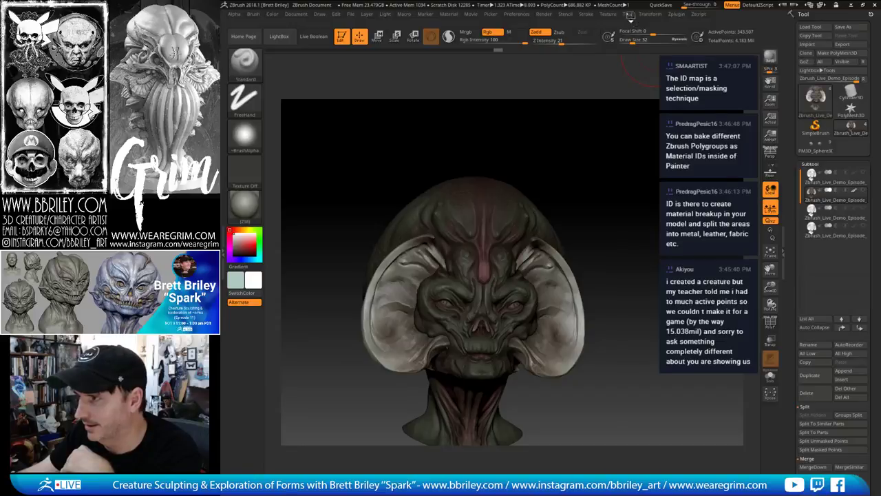
{"action": "left_click", "coordinate": [627, 14]}
{"action": "left_click", "coordinate": [685, 47]}
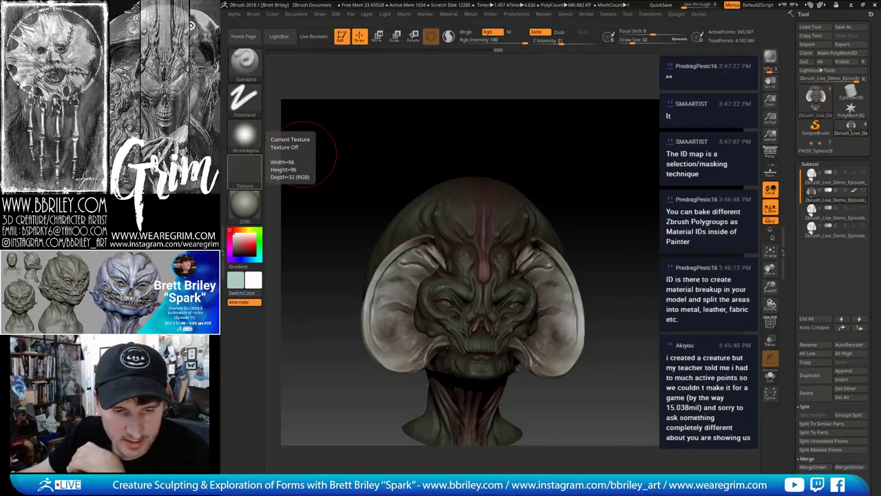
Return to Substance Painter, rebake the defaultMat mesh maps from the re-exported mesh and check the color map
{"action": "key", "text": "alt+Tab"}
{"action": "left_click", "coordinate": [296, 241]}
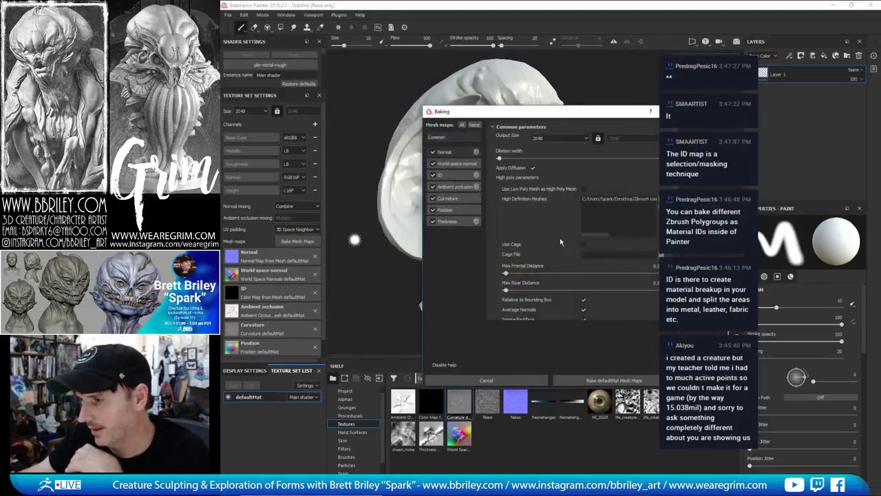
{"action": "left_click", "coordinate": [561, 380]}
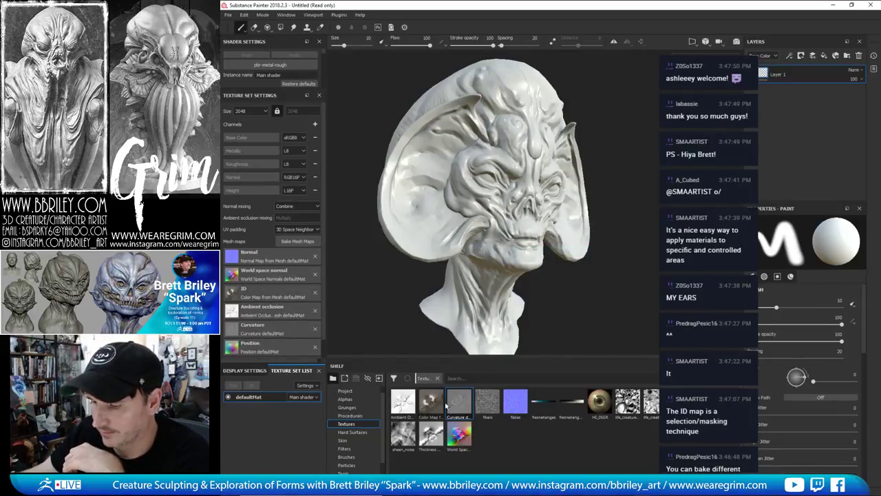
{"action": "mouse_move", "coordinate": [441, 405]}
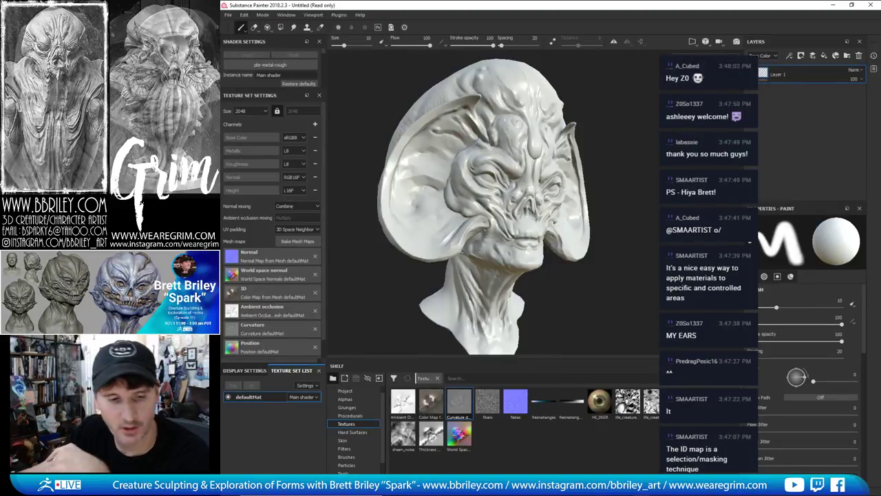
Review the polypainted bust in ZBrush, then return to Substance Painter and examine the baked bust from the front
{"action": "key", "text": "alt+Tab"}
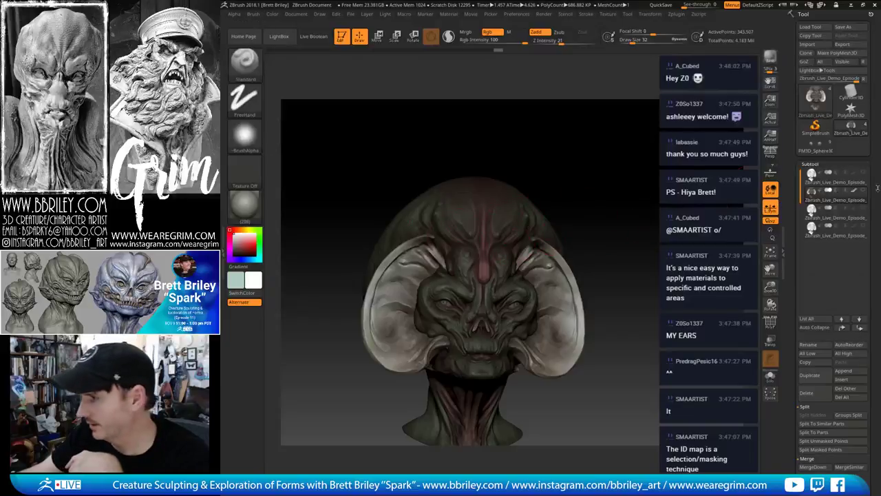
{"action": "left_click", "coordinate": [854, 194]}
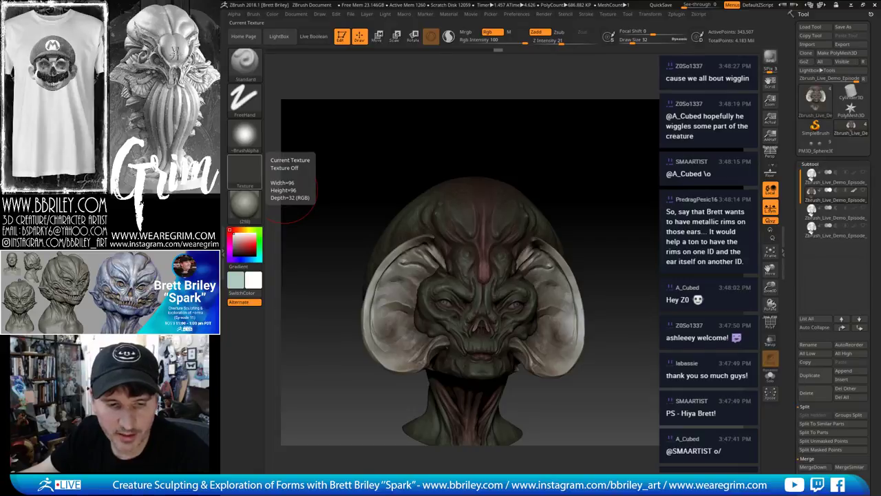
{"action": "key", "text": "alt+Tab"}
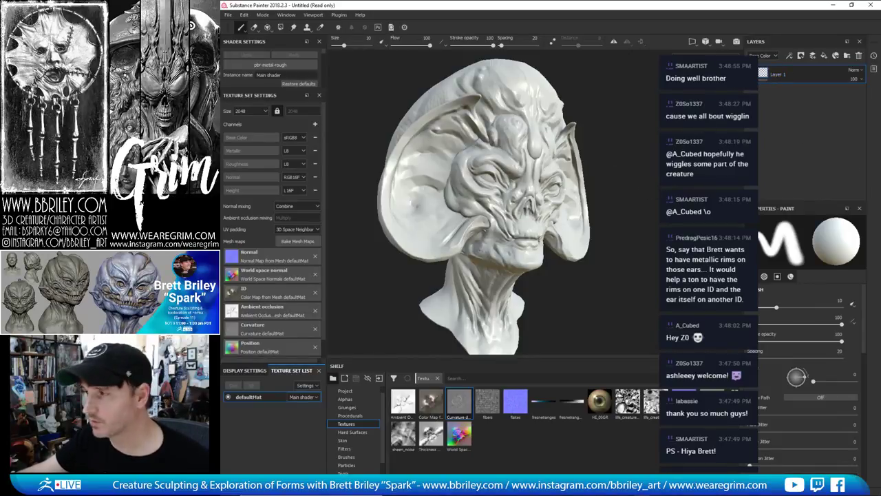
{"action": "left_click_drag", "start_coordinate": [651, 182], "coordinate": [653, 140], "text": "alt"}
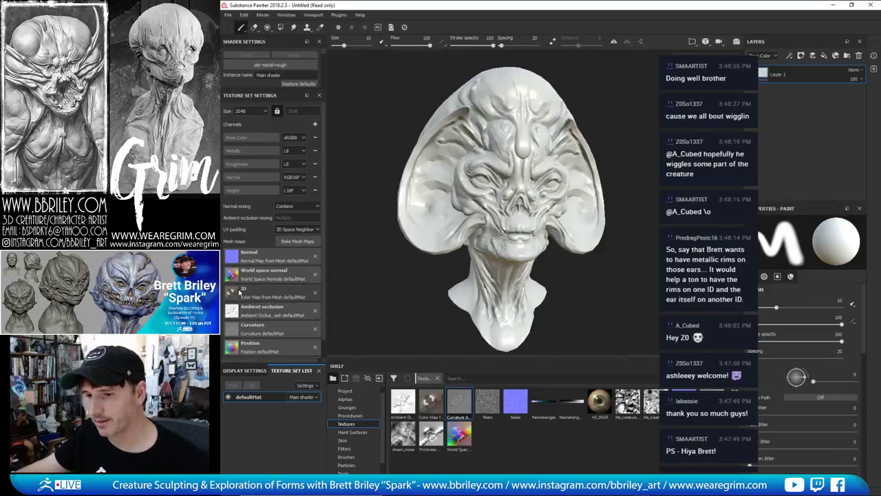
Replace Layer 1 with a fill layer named diffuse that uses the baked defaultMat color map as its base color
{"action": "left_click", "coordinate": [858, 56]}
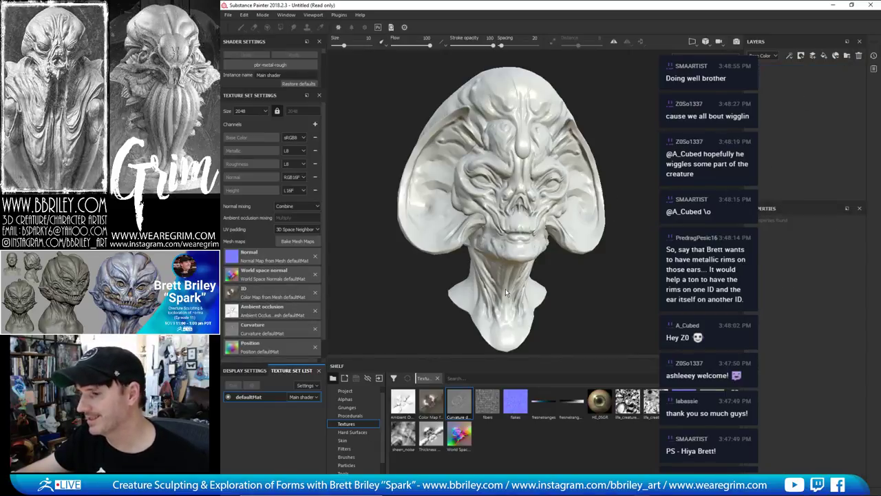
{"action": "left_click", "coordinate": [814, 60]}
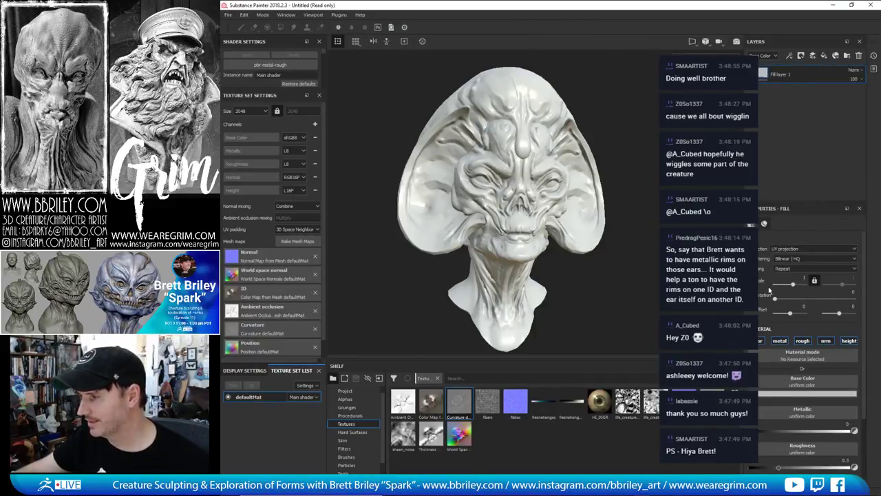
{"action": "left_click_drag", "start_coordinate": [430, 402], "coordinate": [800, 382]}
{"action": "left_click", "coordinate": [799, 382]}
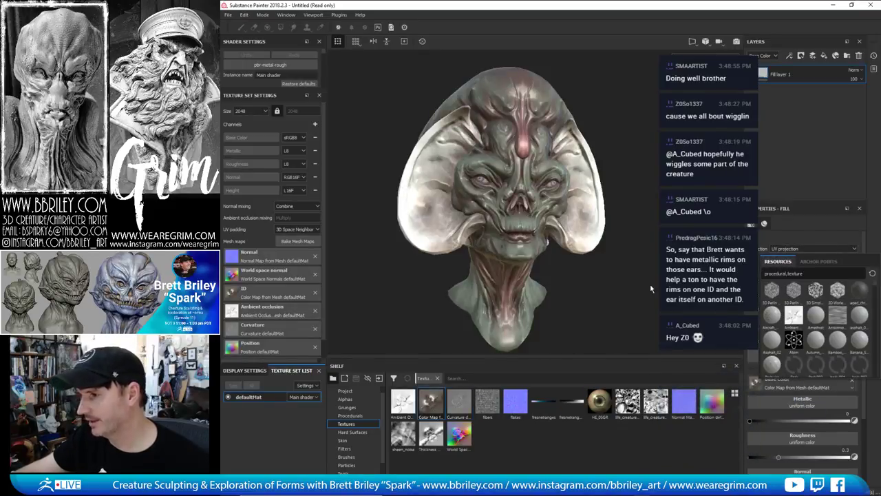
{"action": "left_click_drag", "start_coordinate": [650, 283], "coordinate": [628, 267], "text": "alt"}
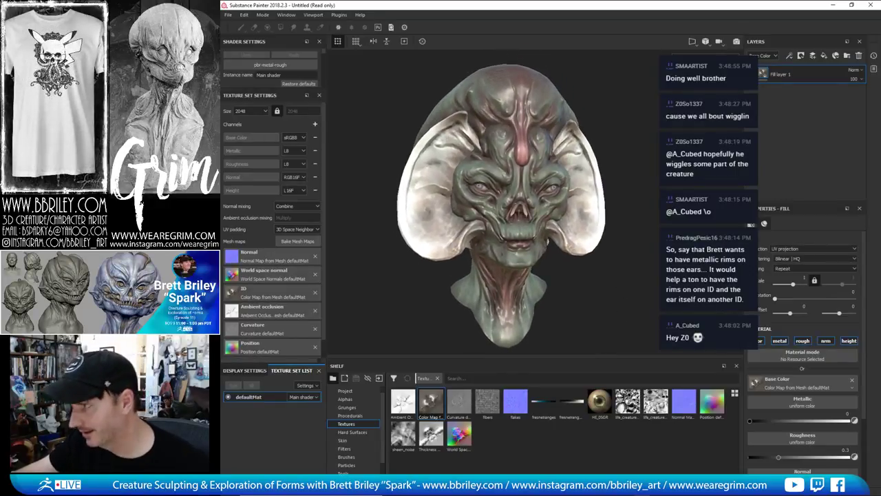
{"action": "double_click", "coordinate": [782, 75]}
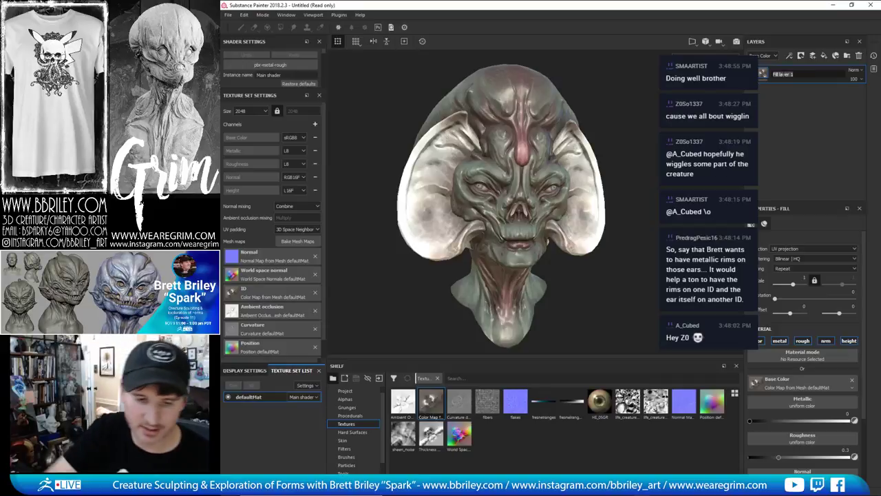
{"action": "type", "text": "diffuse"}
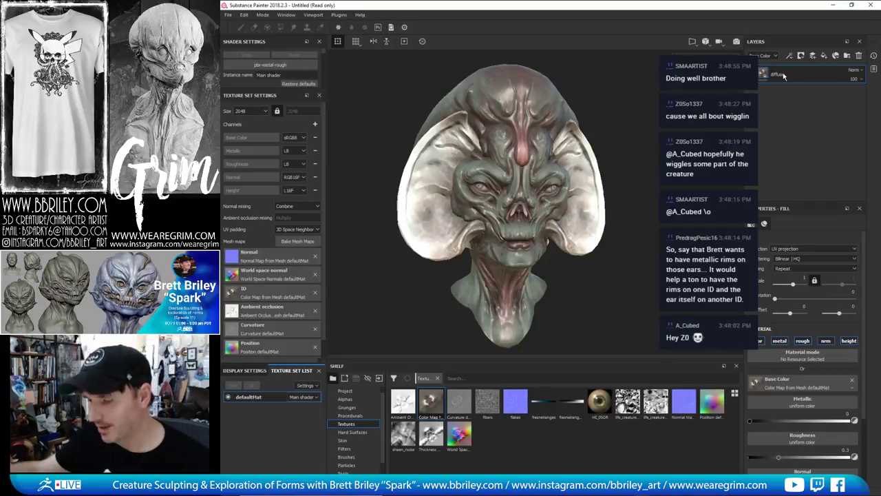
Add the Skin Feverish smart material above the diffuse layer
{"action": "scroll", "coordinate": [356, 462], "scroll_direction": "down", "scroll_amount": 2}
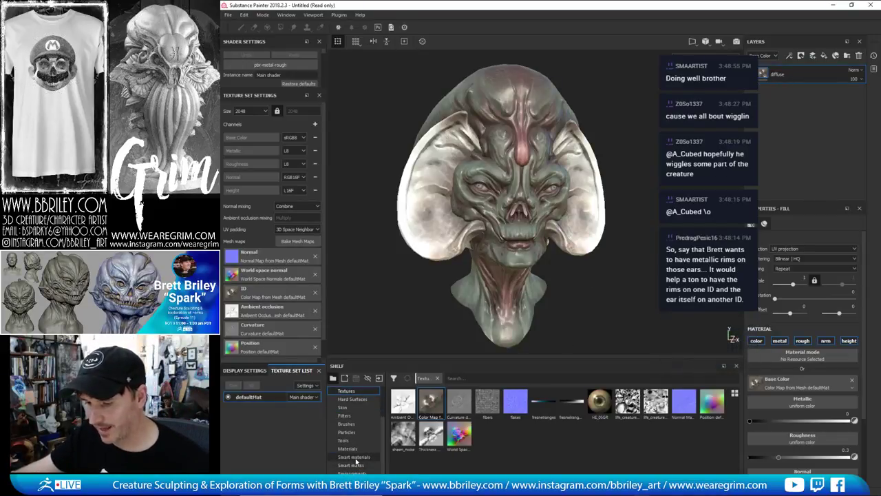
{"action": "left_click", "coordinate": [354, 457]}
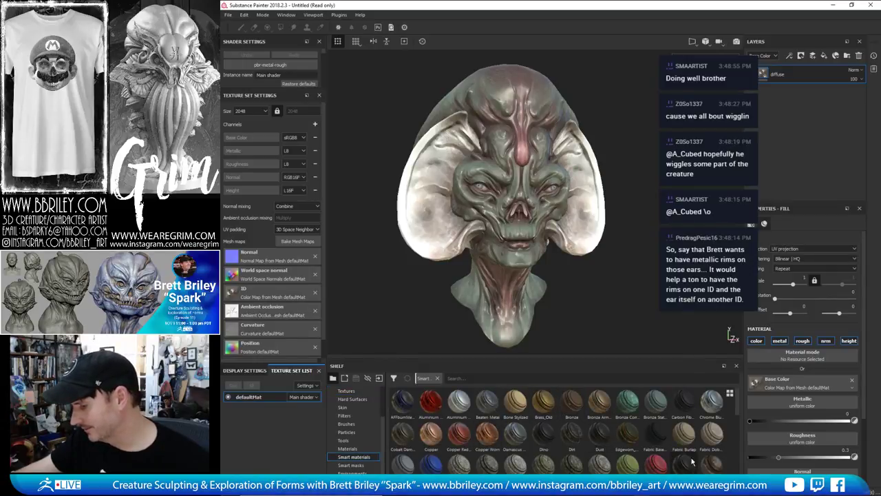
{"action": "scroll", "coordinate": [698, 432], "scroll_direction": "down", "scroll_amount": 3}
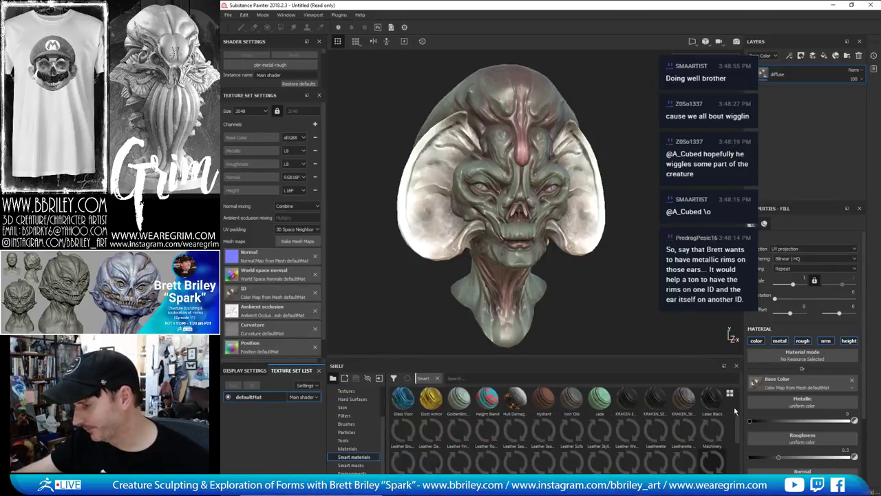
{"action": "scroll", "coordinate": [695, 441], "scroll_direction": "down", "scroll_amount": 3}
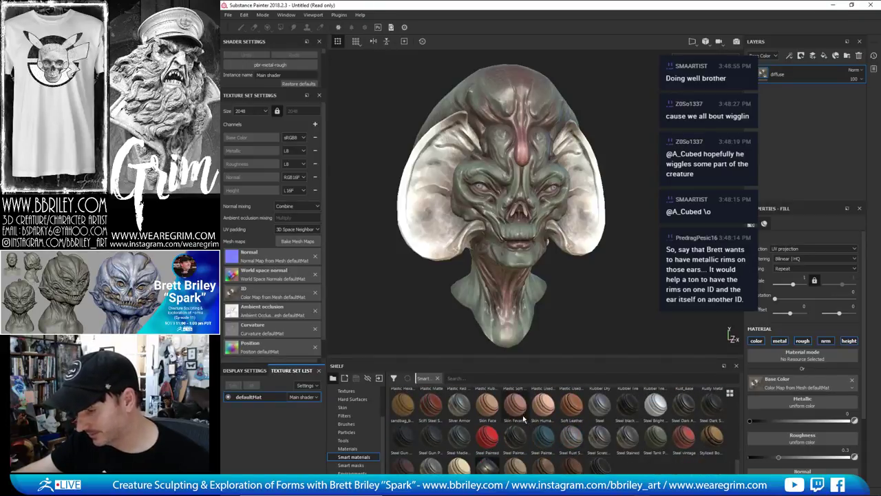
{"action": "left_click_drag", "start_coordinate": [515, 407], "coordinate": [792, 71]}
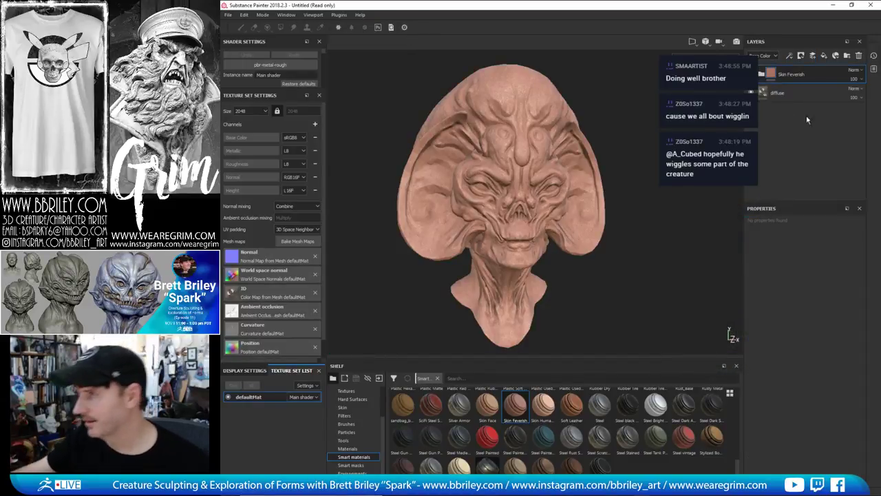
Set the Skin Feverish group's base color opacity to 0 and switch the layer stack to the Roughness channel
{"action": "left_click", "coordinate": [854, 79]}
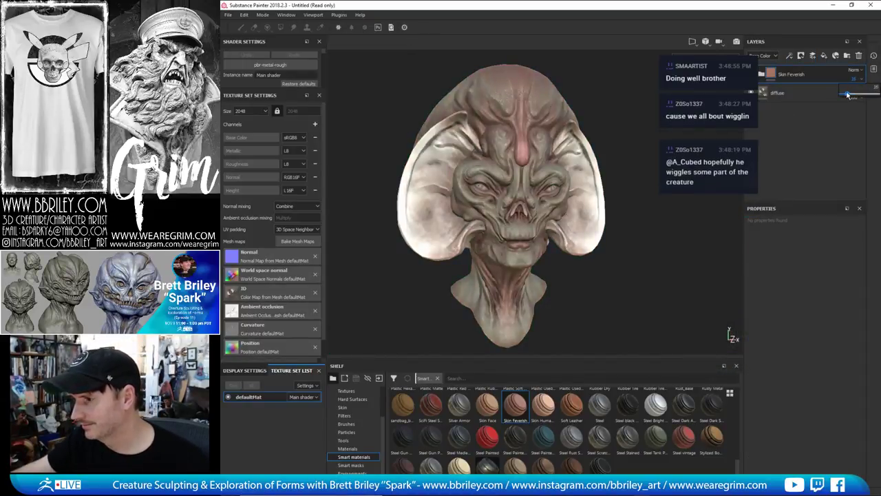
{"action": "left_click_drag", "start_coordinate": [849, 94], "coordinate": [879, 94]}
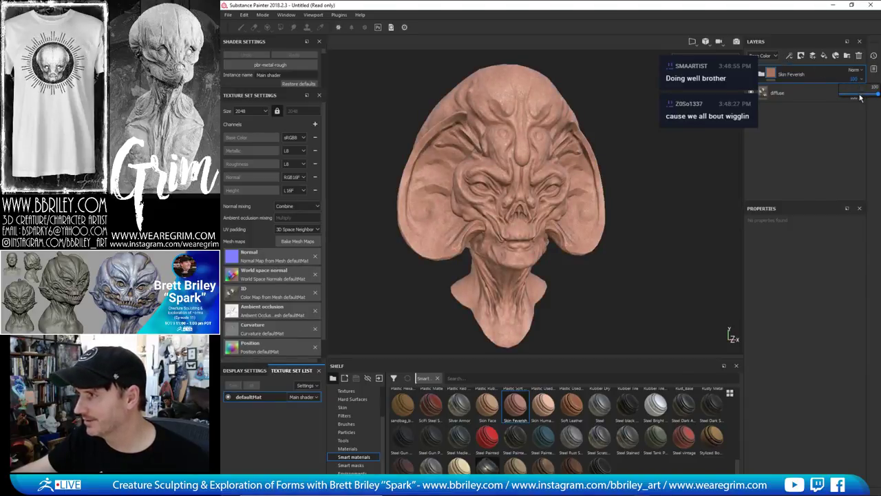
{"action": "left_click", "coordinate": [763, 55]}
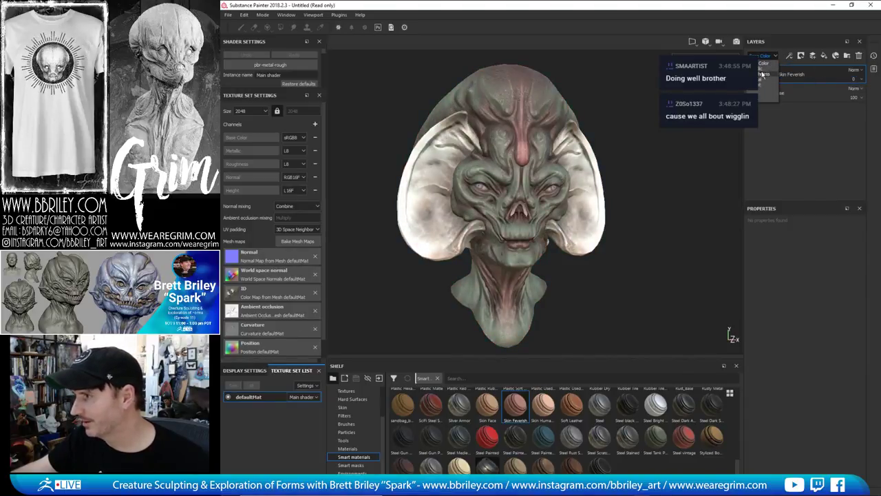
{"action": "left_click", "coordinate": [762, 74]}
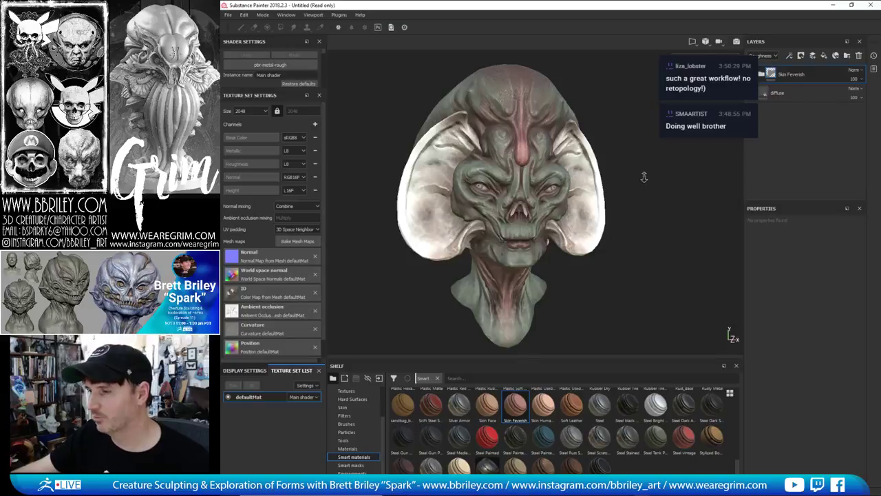
Delete the Skin Feverish group and examine the bust with only the diffuse layer
{"action": "right_click_drag", "start_coordinate": [644, 177], "coordinate": [660, 210], "text": "alt"}
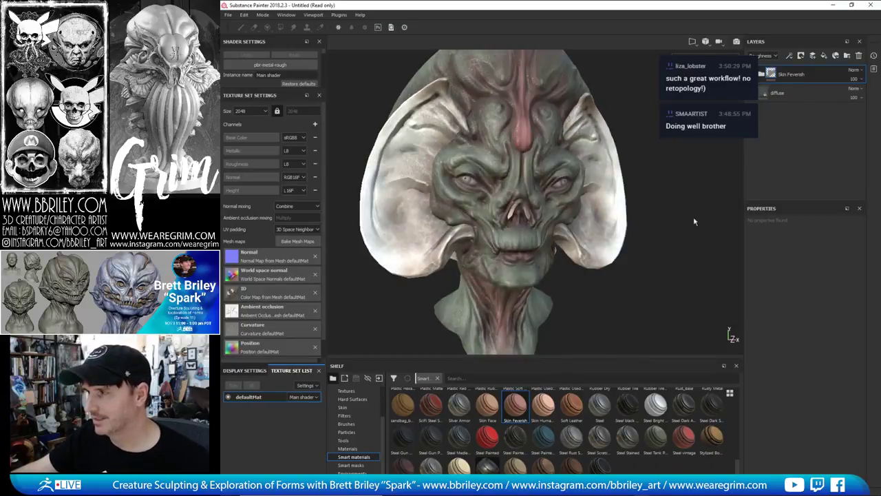
{"action": "left_click", "coordinate": [857, 56]}
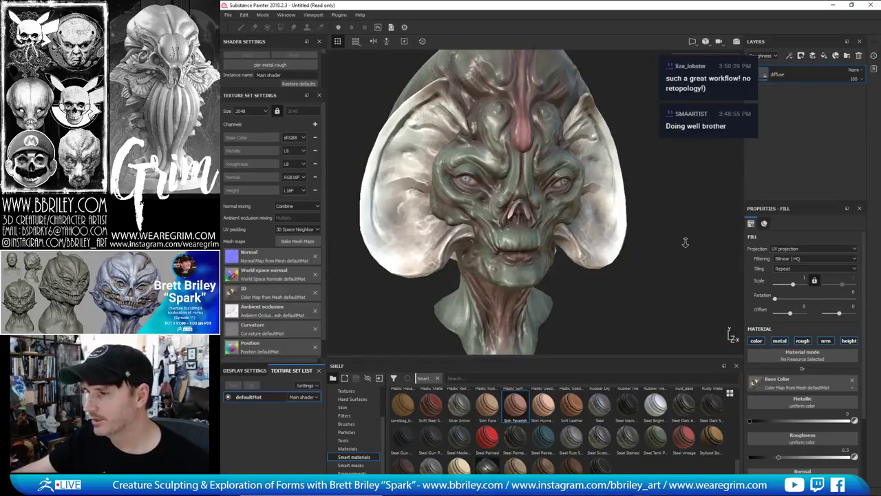
{"action": "right_click_drag", "start_coordinate": [685, 242], "coordinate": [688, 180], "text": "alt"}
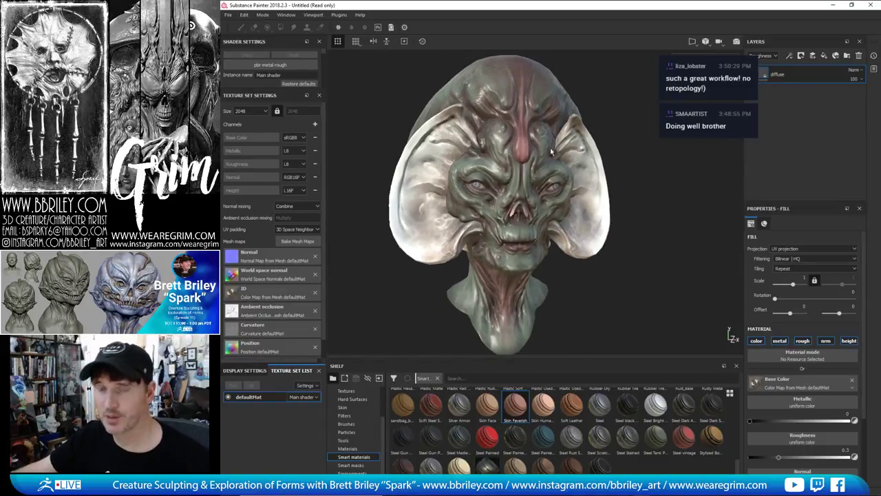
{"action": "left_click_drag", "start_coordinate": [619, 288], "coordinate": [629, 263], "text": "alt"}
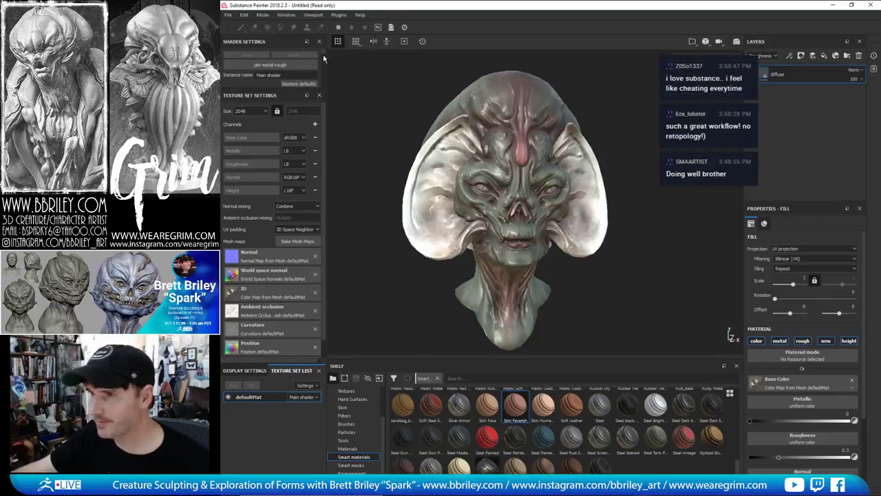
{"action": "left_click", "coordinate": [228, 14]}
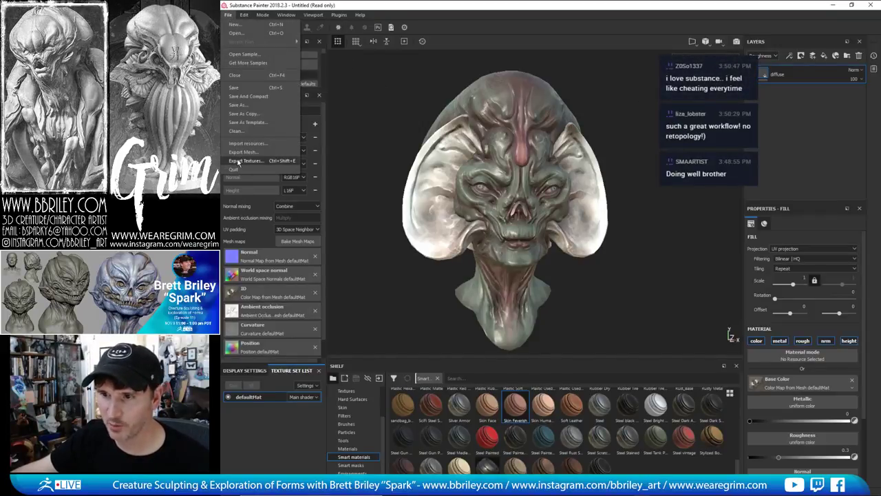
{"action": "left_click", "coordinate": [398, 156]}
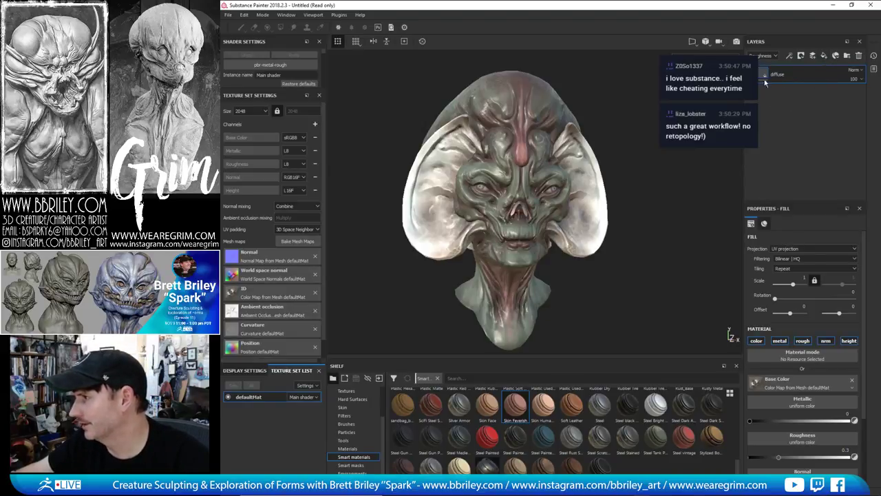
Create a fill layer above diffuse, give it a black mask and add a paint effect to the mask
{"action": "left_click", "coordinate": [824, 57]}
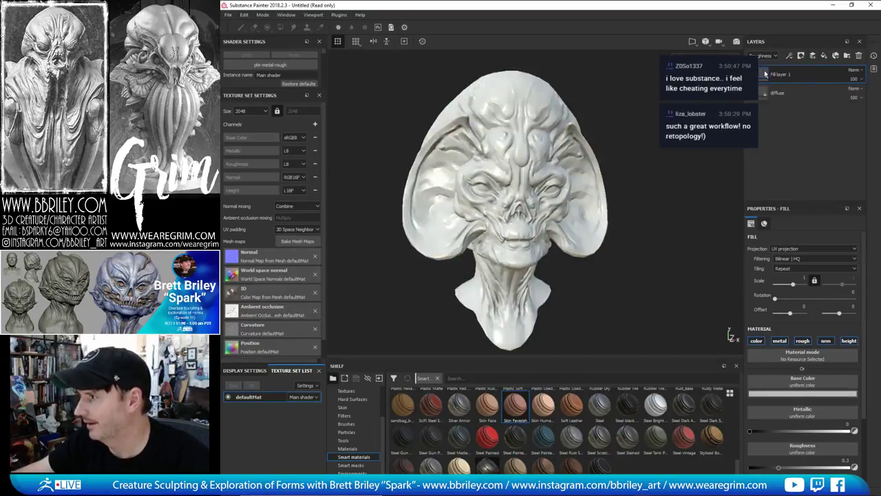
{"action": "right_click", "coordinate": [761, 76]}
{"action": "left_click", "coordinate": [785, 85]}
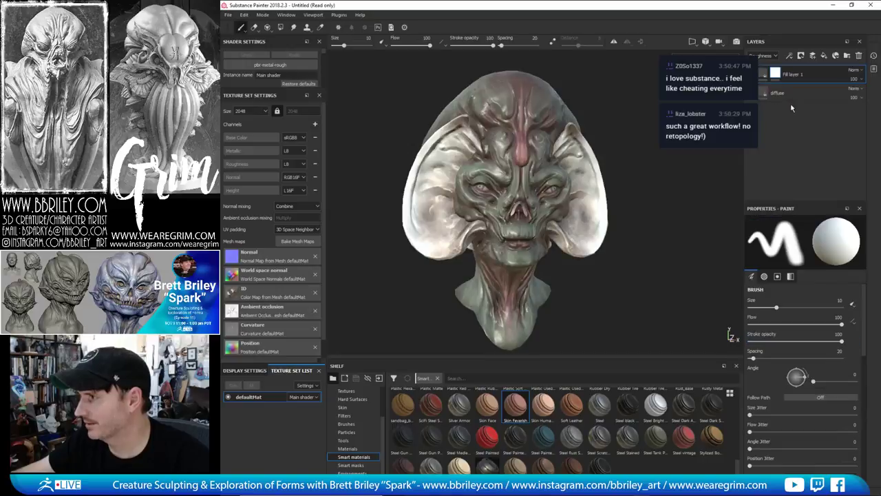
{"action": "right_click", "coordinate": [778, 77]}
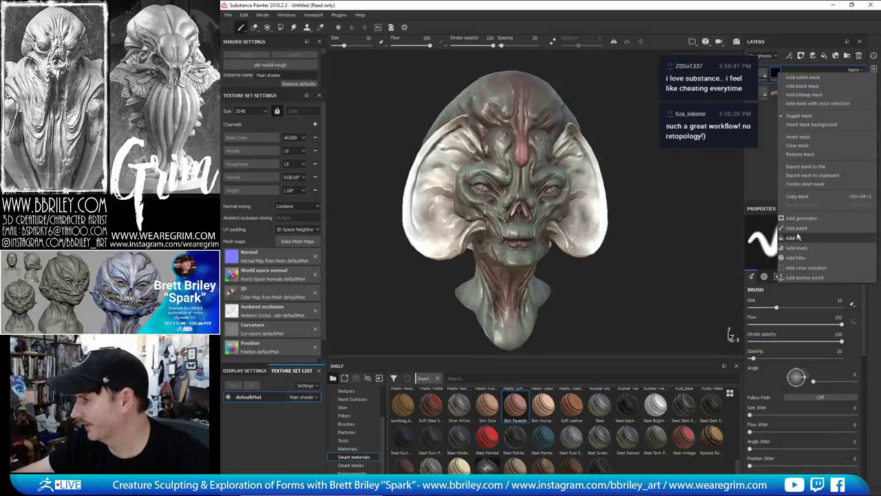
{"action": "left_click", "coordinate": [799, 234]}
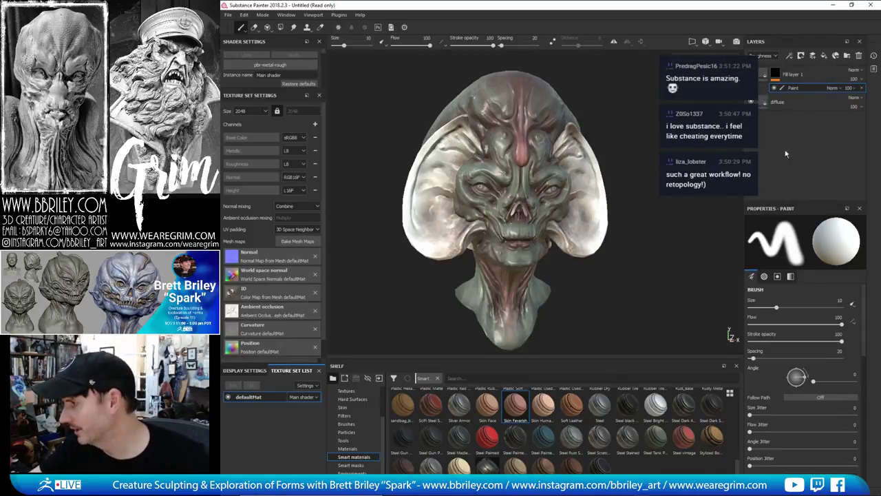
Set the new fill layer's roughness to 0.0081
{"action": "scroll", "coordinate": [789, 365], "scroll_direction": "down", "scroll_amount": 8}
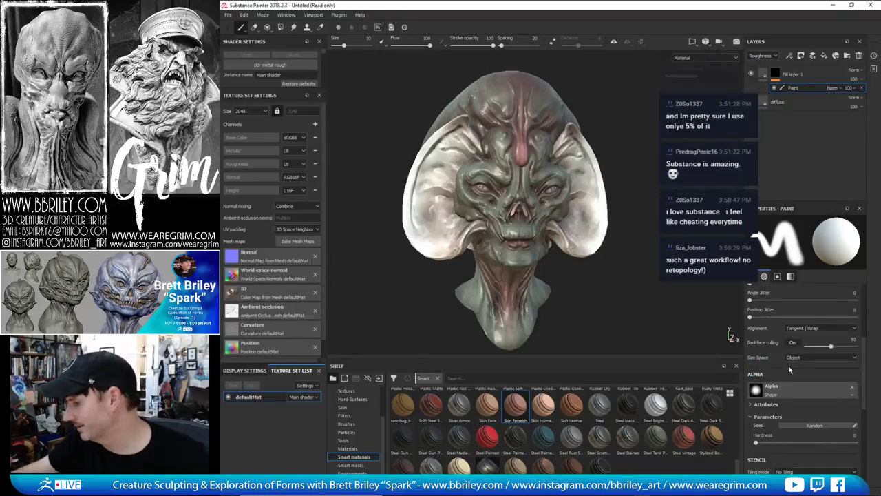
{"action": "scroll", "coordinate": [785, 392], "scroll_direction": "up", "scroll_amount": 8}
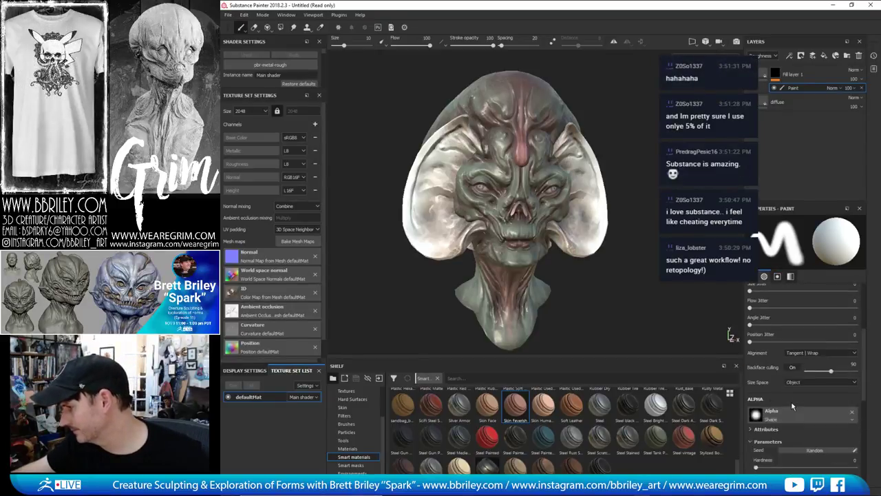
{"action": "left_click", "coordinate": [764, 76]}
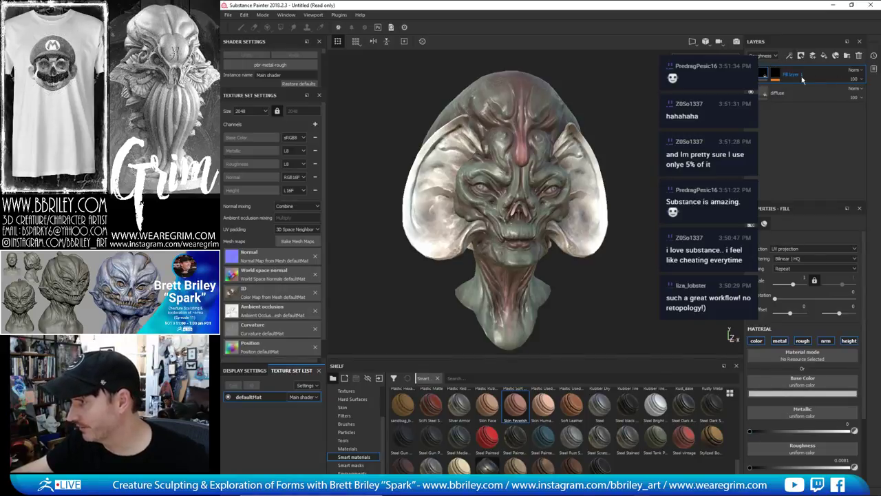
Paint the fill layer's mask along the central ridge of the forehead, undoing the first stroke before repainting it
{"action": "left_click", "coordinate": [777, 75]}
{"action": "left_click", "coordinate": [793, 90]}
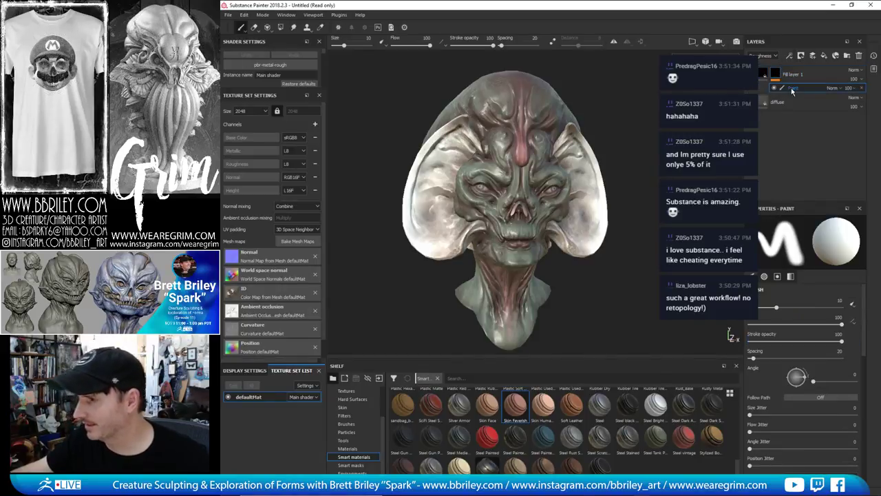
{"action": "mouse_move", "coordinate": [654, 153]}
{"action": "left_mouse_down", "text": "alt"}
{"action": "mouse_move", "coordinate": [654, 186]}
{"action": "mouse_move", "coordinate": [651, 161]}
{"action": "left_mouse_up", "text": "alt"}
{"action": "middle_click_drag", "start_coordinate": [649, 162], "coordinate": [632, 198], "text": "alt"}
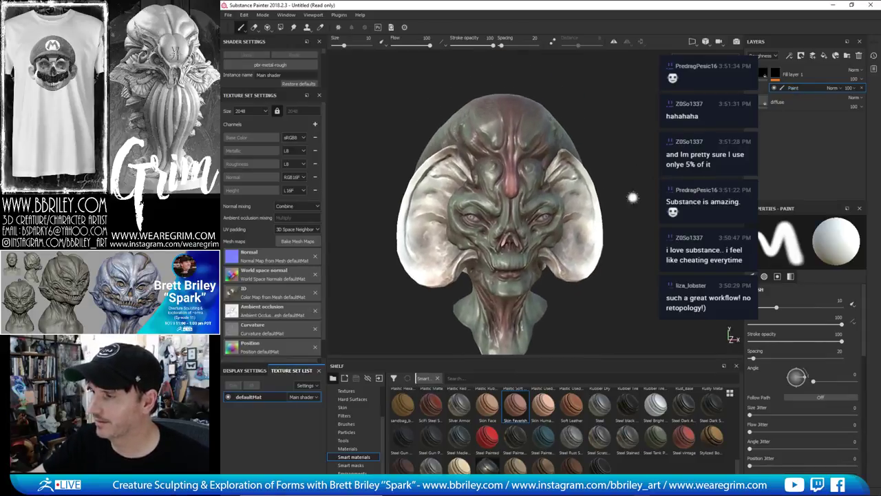
{"action": "scroll", "coordinate": [633, 197], "scroll_direction": "up", "scroll_amount": 2}
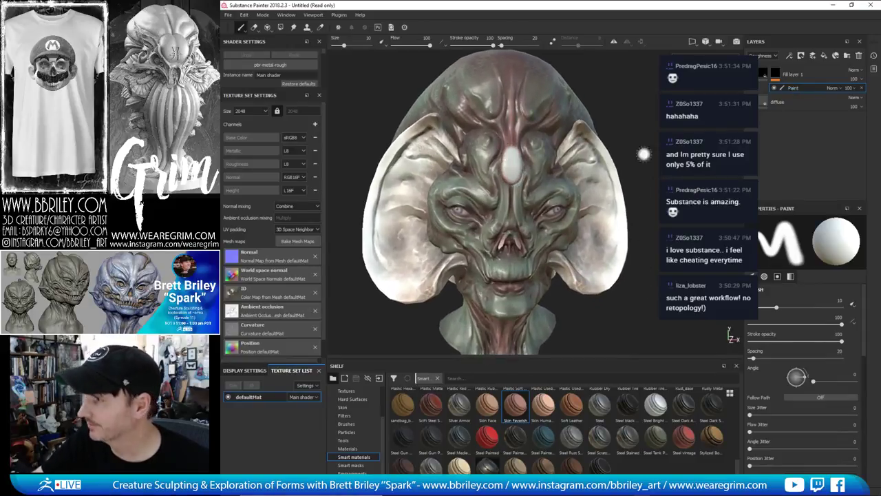
{"action": "key", "text": "ctrl+z"}
{"action": "left_click_drag", "start_coordinate": [514, 165], "coordinate": [510, 127]}
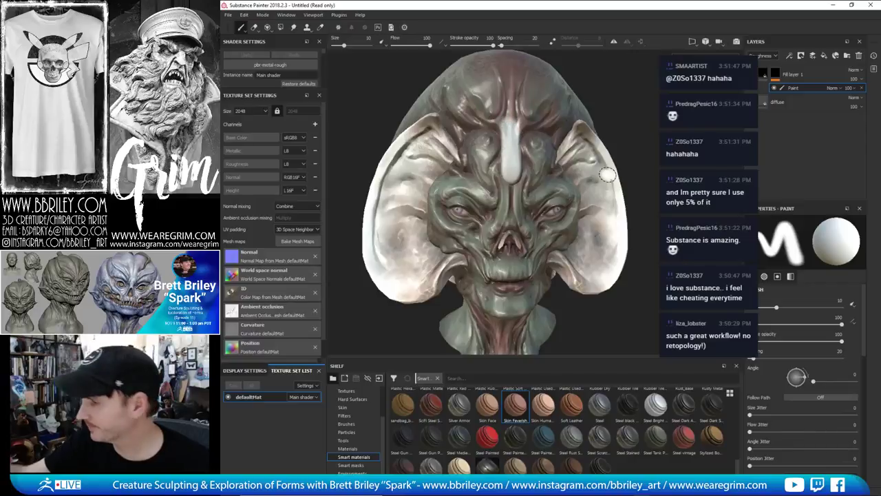
Limit Fill layer 1 to the roughness channel by disabling its color, metallic, normal and height channels
{"action": "left_click", "coordinate": [763, 73]}
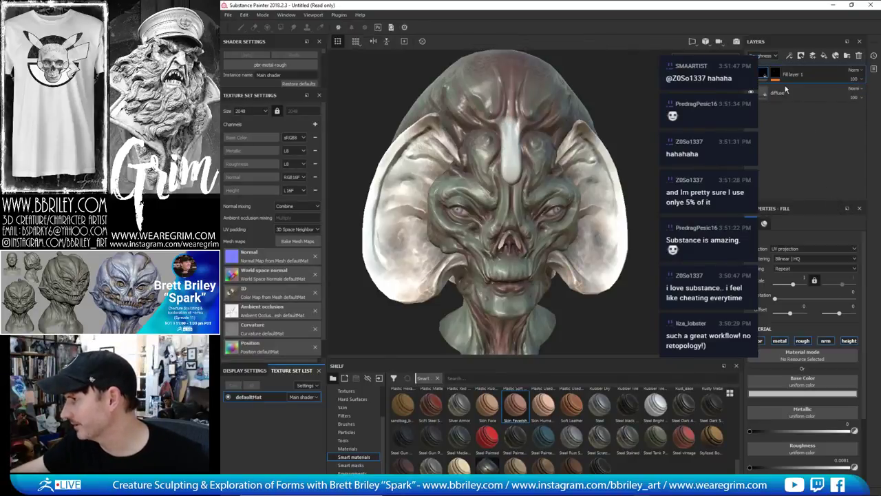
{"action": "left_click", "coordinate": [760, 341]}
{"action": "left_click", "coordinate": [780, 341]}
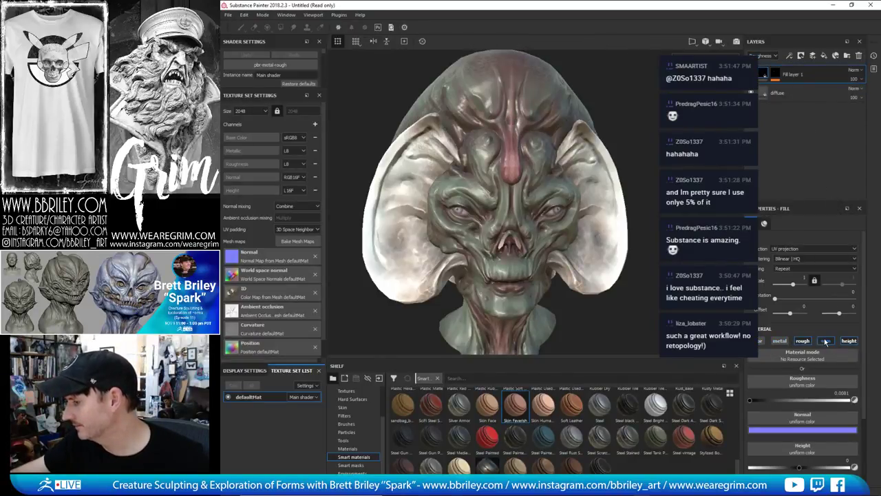
{"action": "left_click", "coordinate": [826, 341]}
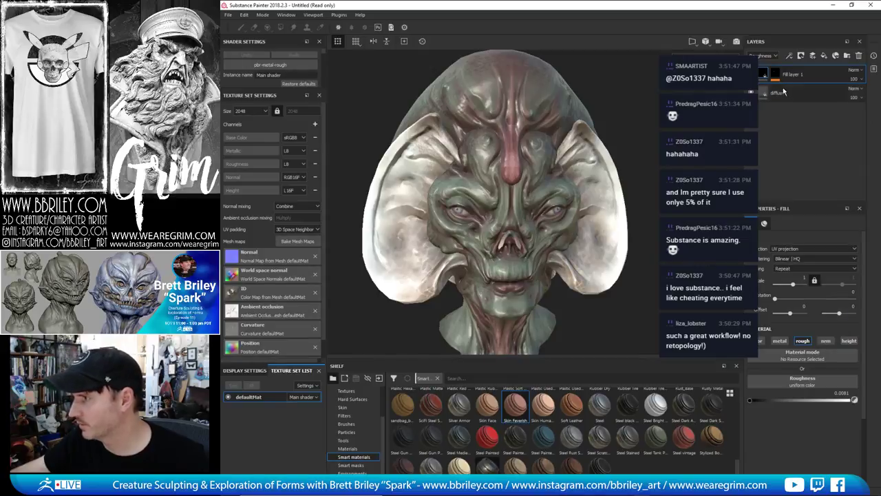
Inspect the painted roughness on the head from several angles and under rotated lighting, and set Fill layer 1's roughness to 0.9512
{"action": "left_click", "coordinate": [777, 77]}
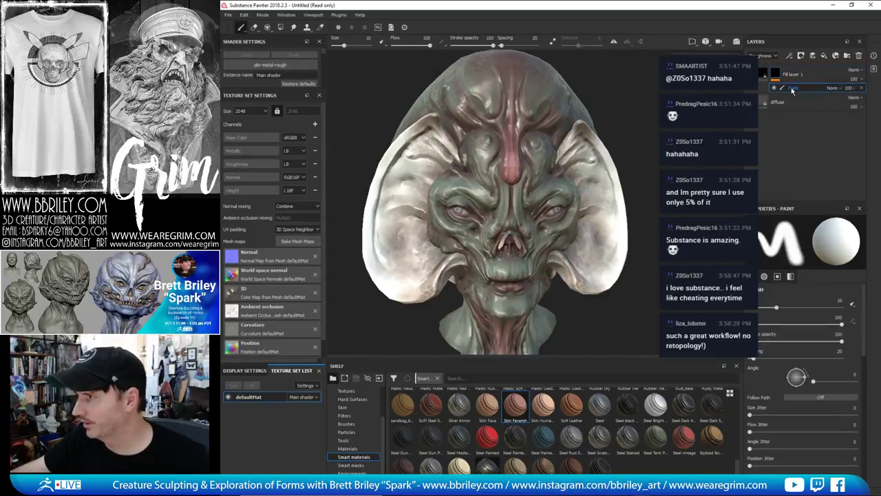
{"action": "mouse_move", "coordinate": [517, 317]}
{"action": "left_mouse_down", "text": "alt"}
{"action": "mouse_move", "coordinate": [508, 282]}
{"action": "mouse_move", "coordinate": [534, 265]}
{"action": "left_mouse_up", "text": "alt"}
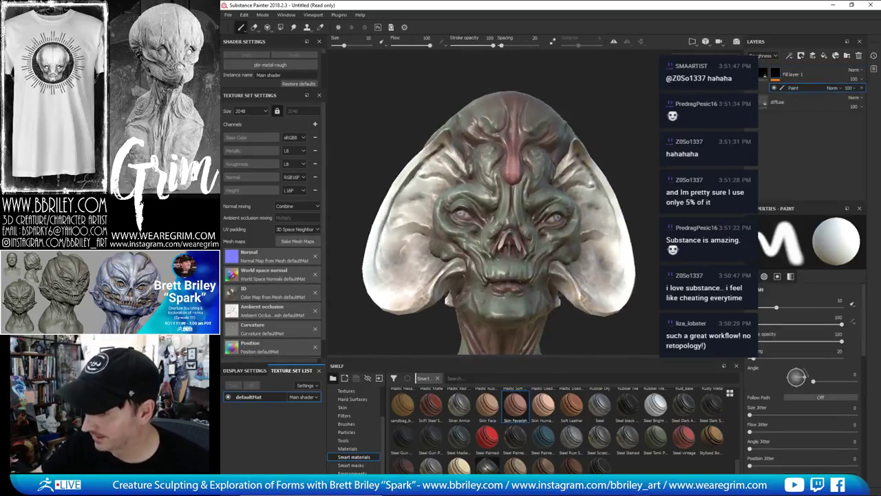
{"action": "mouse_move", "coordinate": [559, 224]}
{"action": "left_mouse_down", "text": "alt"}
{"action": "mouse_move", "coordinate": [644, 166]}
{"action": "mouse_move", "coordinate": [563, 207]}
{"action": "left_mouse_up", "text": "alt"}
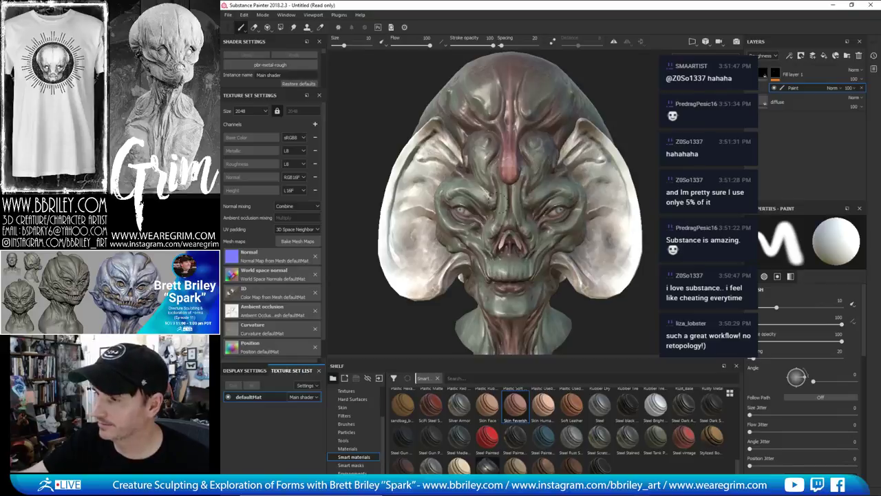
{"action": "left_click_drag", "start_coordinate": [702, 160], "coordinate": [659, 132], "text": "alt"}
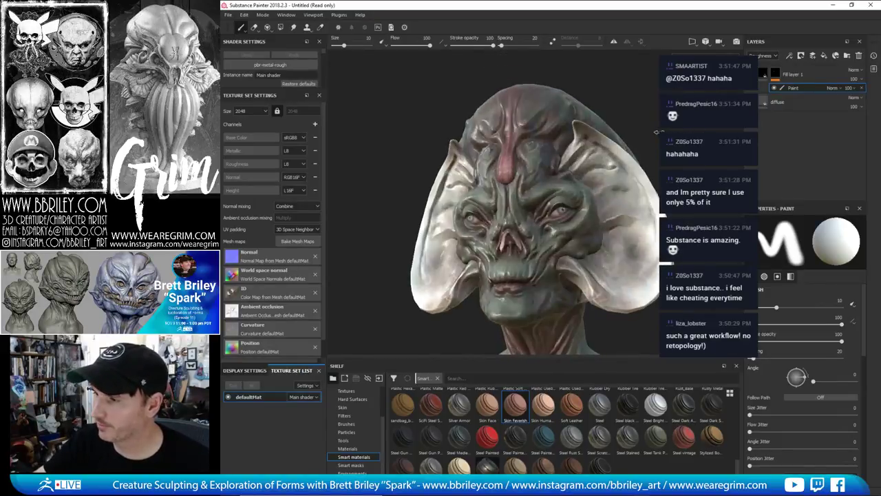
{"action": "right_click_drag", "start_coordinate": [659, 131], "coordinate": [708, 129], "text": "shift"}
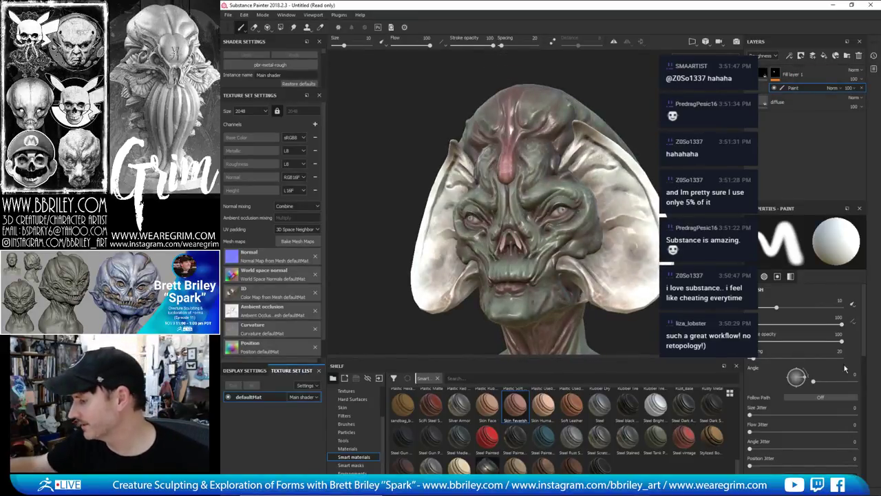
{"action": "scroll", "coordinate": [854, 337], "scroll_direction": "down", "scroll_amount": 8}
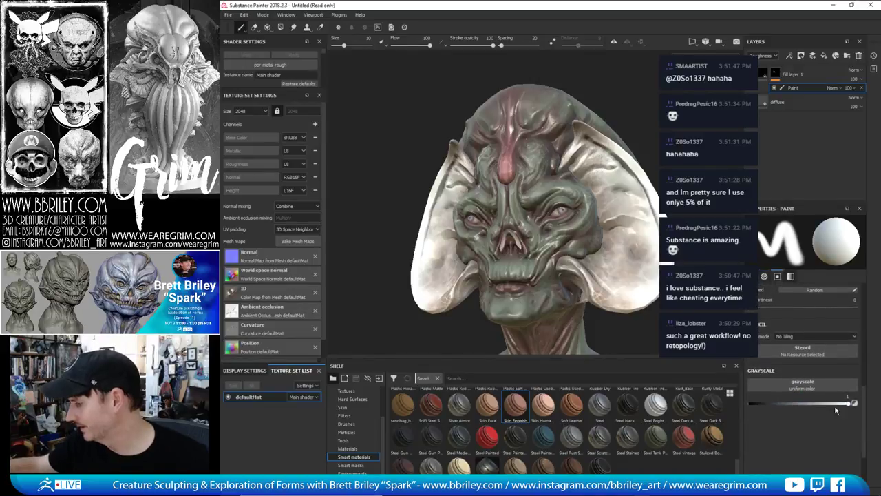
{"action": "key", "text": "Delete"}
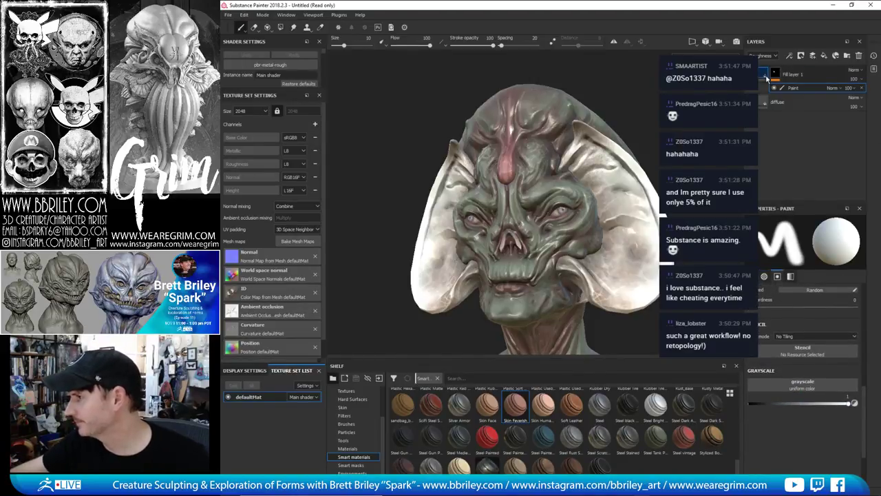
{"action": "left_click_drag", "start_coordinate": [777, 404], "coordinate": [844, 401]}
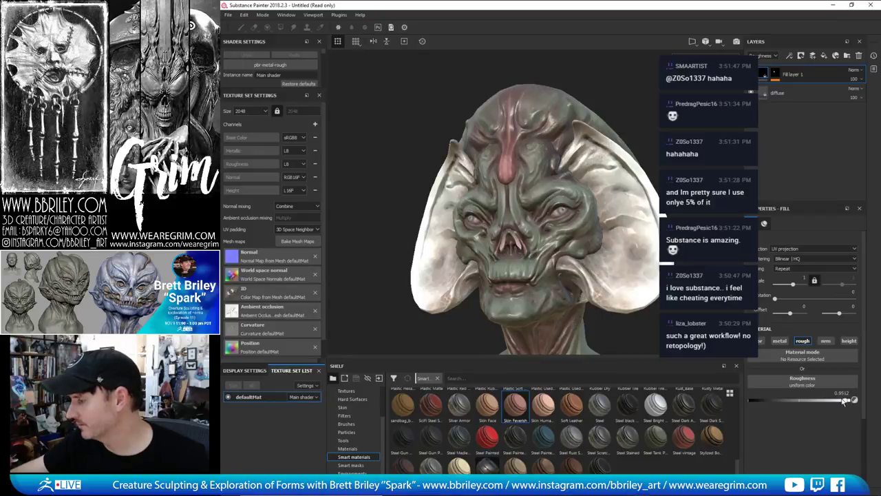
Reselect the mask's paint effect and examine the bust's surface up close and from the front
{"action": "left_click", "coordinate": [776, 77]}
{"action": "left_click", "coordinate": [797, 102]}
{"action": "left_click", "coordinate": [794, 90]}
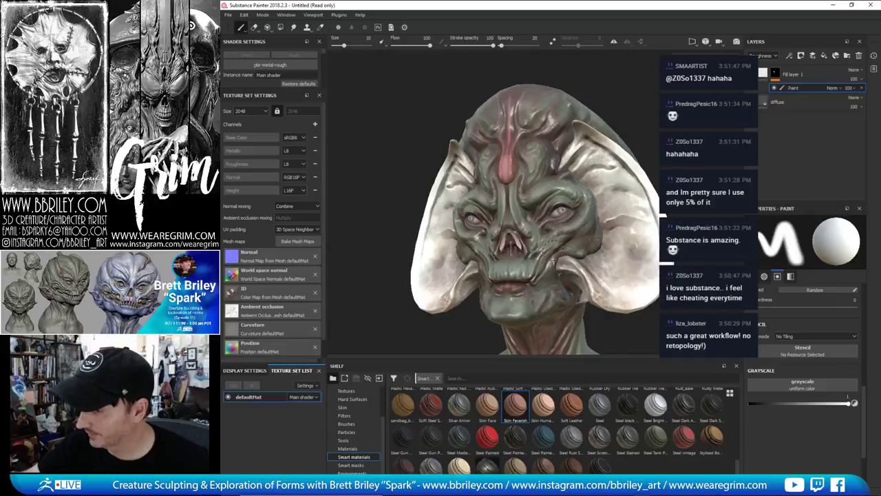
{"action": "left_click_drag", "start_coordinate": [682, 127], "coordinate": [641, 120], "text": "alt"}
{"action": "right_click_drag", "start_coordinate": [641, 120], "coordinate": [646, 241], "text": "alt"}
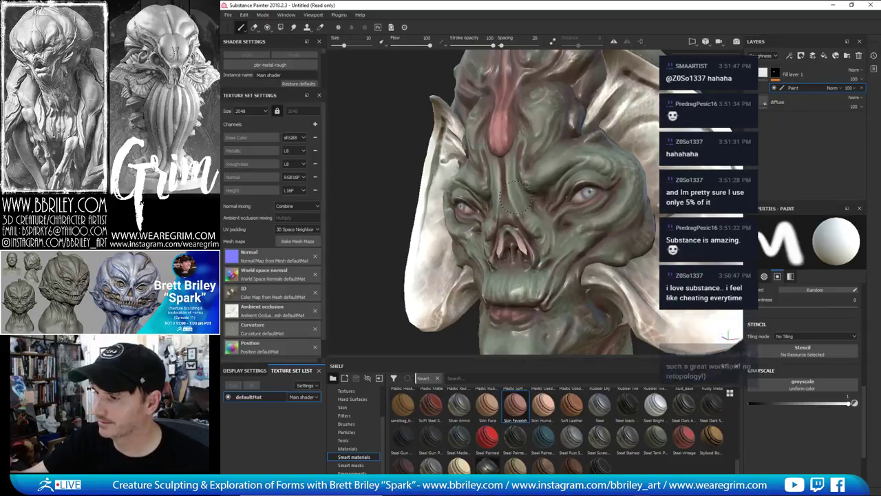
{"action": "right_click_drag", "start_coordinate": [522, 226], "coordinate": [413, 146], "text": "alt"}
{"action": "left_click_drag", "start_coordinate": [436, 169], "coordinate": [454, 177], "text": "alt"}
{"action": "left_click_drag", "start_coordinate": [611, 129], "coordinate": [658, 127], "text": "alt"}
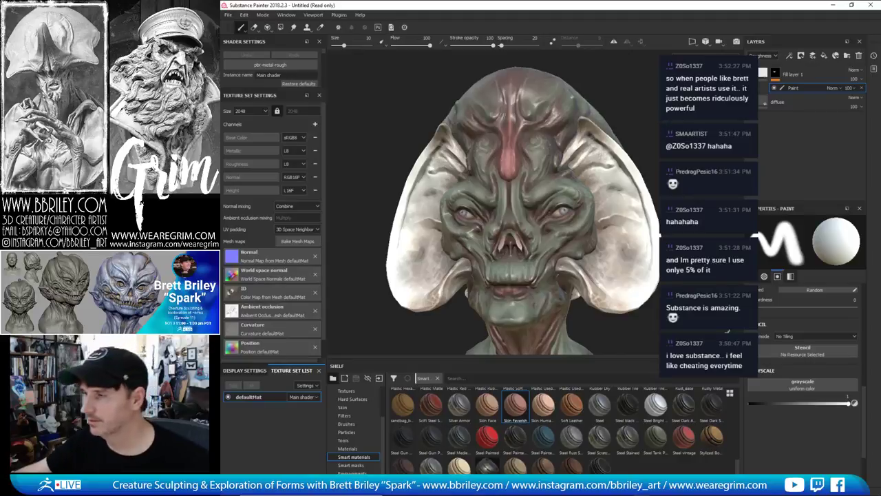
{"action": "middle_click_drag", "start_coordinate": [359, 224], "coordinate": [360, 206], "text": "alt"}
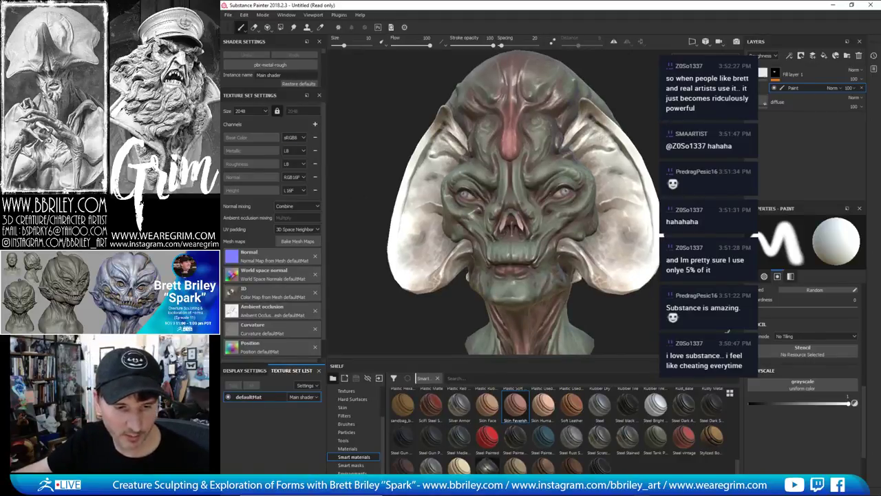
Switch to ZBrush, make the PM3D_Sphere3D1_1 tool active and turn off polypaint display on all its subtools
{"action": "key", "text": "alt+Tab"}
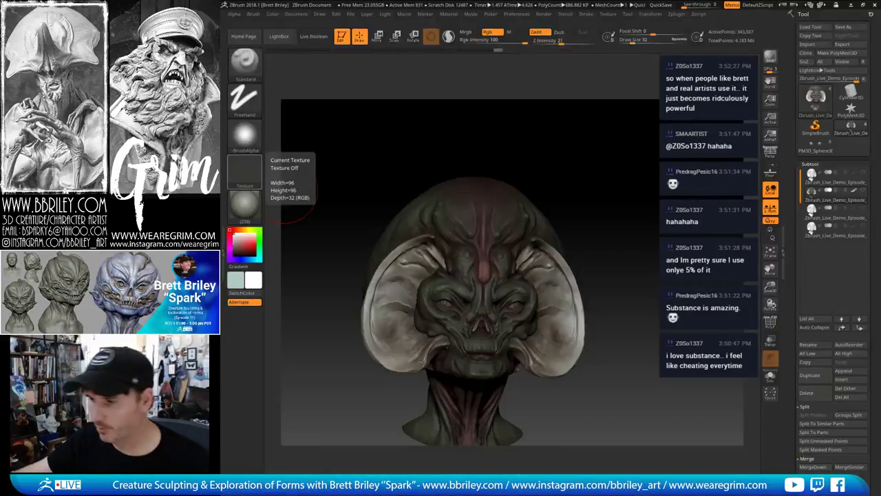
{"action": "mouse_move", "coordinate": [623, 271]}
{"action": "left_mouse_down", "text": "alt"}
{"action": "mouse_move", "coordinate": [624, 241]}
{"action": "mouse_move", "coordinate": [610, 241]}
{"action": "mouse_move", "coordinate": [647, 222]}
{"action": "left_mouse_up", "text": "alt"}
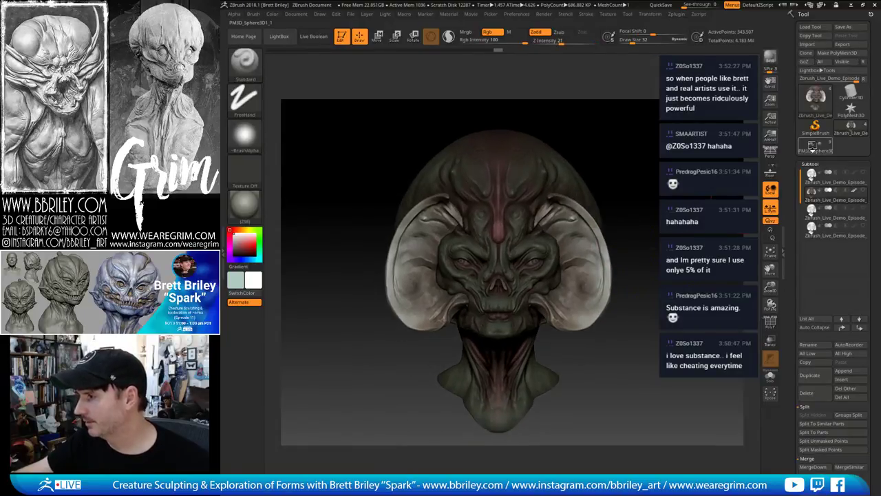
{"action": "left_click", "coordinate": [606, 221], "text": "alt"}
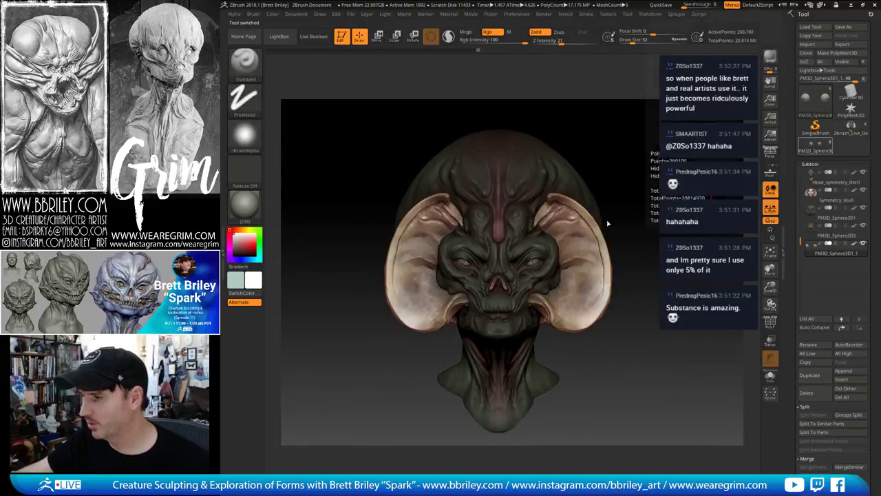
{"action": "key", "text": "shift"}
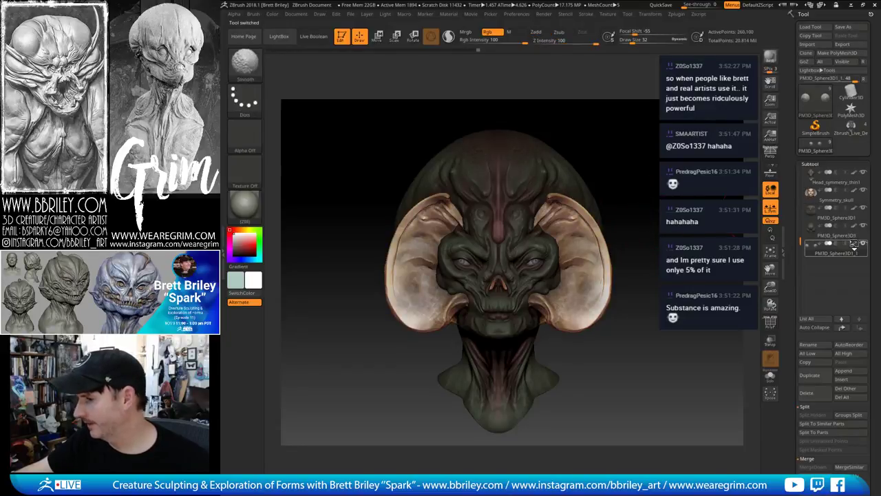
{"action": "left_click", "coordinate": [854, 243], "text": "shift"}
{"action": "left_click_drag", "start_coordinate": [649, 235], "coordinate": [647, 178]}
Save the multi-subtool bust to disk as a tool file
{"action": "left_click", "coordinate": [626, 14]}
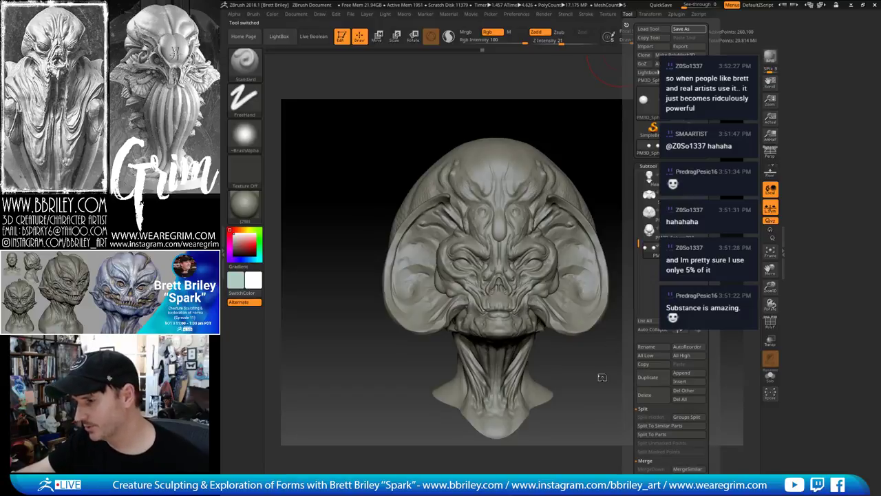
{"action": "left_click_drag", "start_coordinate": [600, 377], "coordinate": [624, 360]}
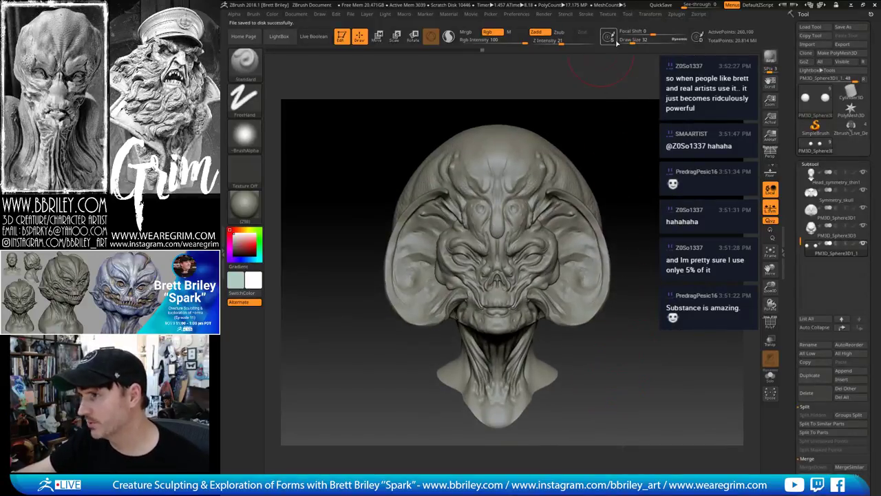
Create a low-resolution posing mesh of the combined visible subtools with Transpose Master's TPoseMesh
{"action": "left_click", "coordinate": [676, 14]}
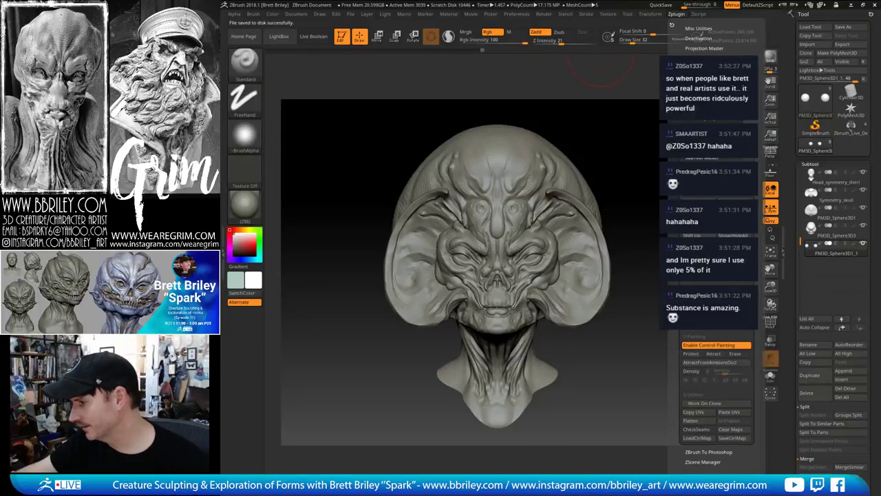
{"action": "left_click", "coordinate": [702, 271]}
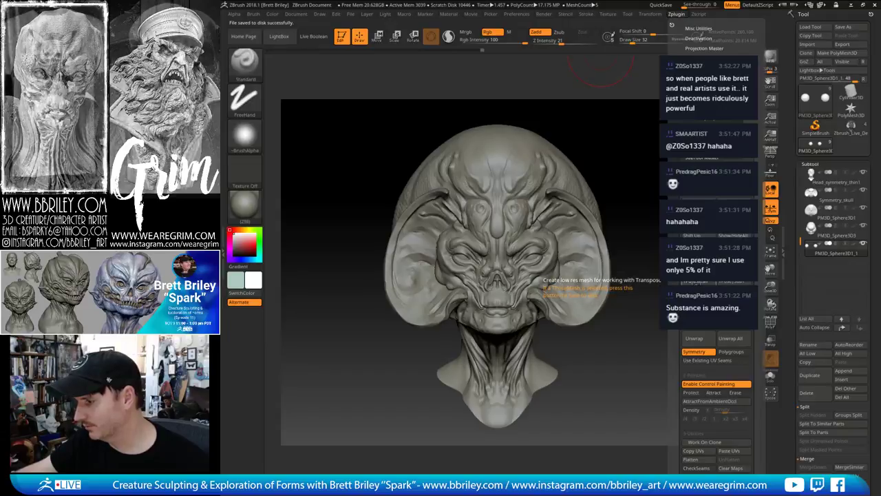
{"action": "left_click", "coordinate": [698, 283]}
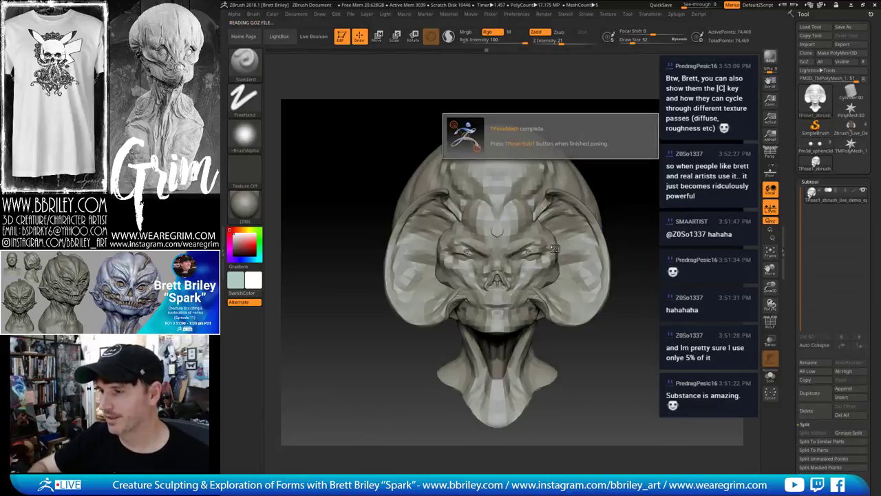
Lasso-mask the head from the side view, then invert the mask to protect the neck and leave the head free
{"action": "mouse_move", "coordinate": [659, 182]}
{"action": "left_mouse_down", "text": "shift"}
{"action": "mouse_move", "coordinate": [686, 174]}
{"action": "mouse_move", "coordinate": [685, 157]}
{"action": "left_mouse_up", "text": "shift"}
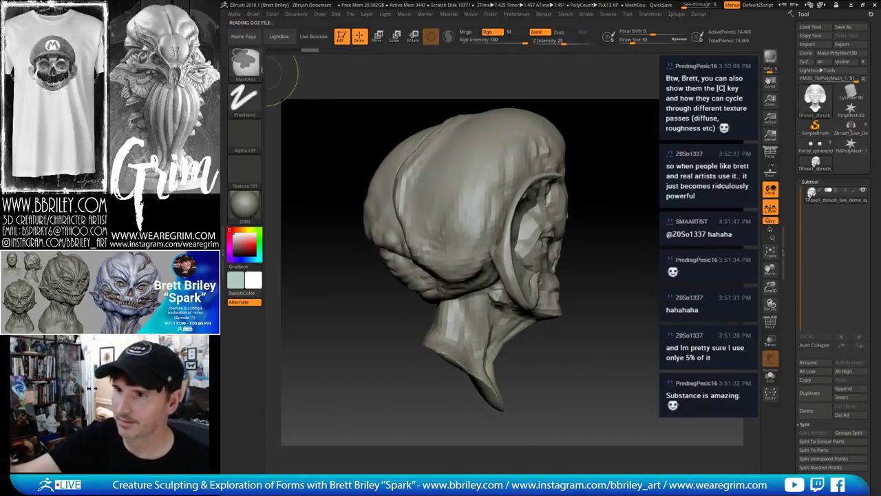
{"action": "left_click", "coordinate": [252, 67], "text": "ctrl"}
{"action": "left_click", "coordinate": [337, 109], "text": "ctrl"}
{"action": "mouse_move", "coordinate": [397, 391]}
{"action": "left_mouse_down", "text": "ctrl"}
{"action": "mouse_move", "coordinate": [378, 344]}
{"action": "mouse_move", "coordinate": [516, 335]}
{"action": "mouse_move", "coordinate": [509, 428]}
{"action": "mouse_move", "coordinate": [485, 430]}
{"action": "left_mouse_up", "text": "ctrl"}
{"action": "mouse_move", "coordinate": [383, 403]}
{"action": "left_mouse_down", "text": "ctrl"}
{"action": "mouse_move", "coordinate": [451, 310]}
{"action": "mouse_move", "coordinate": [551, 342]}
{"action": "left_mouse_up", "text": "ctrl"}
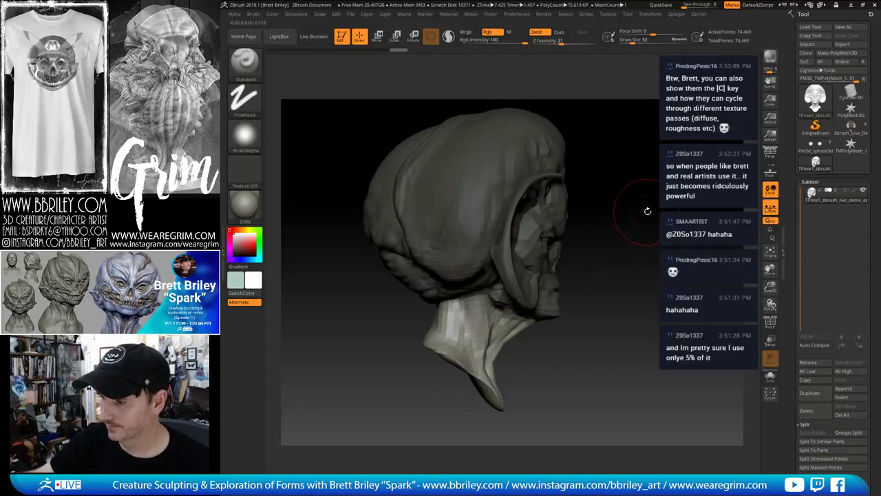
{"action": "left_click_drag", "start_coordinate": [648, 211], "coordinate": [585, 209], "text": "shift"}
{"action": "mouse_move", "coordinate": [747, 172]}
{"action": "left_mouse_down", "text": "alt"}
{"action": "mouse_move", "coordinate": [641, 170]}
{"action": "mouse_move", "coordinate": [649, 164]}
{"action": "left_mouse_up", "text": "alt"}
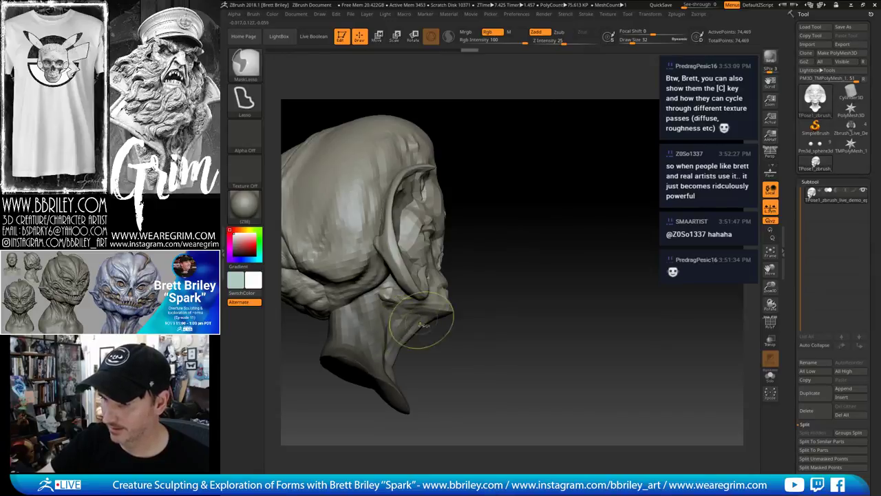
{"action": "left_click", "coordinate": [529, 270], "text": "ctrl"}
{"action": "mouse_move", "coordinate": [556, 246]}
{"action": "left_mouse_down"}
{"action": "mouse_move", "coordinate": [586, 229]}
{"action": "mouse_move", "coordinate": [651, 222]}
{"action": "mouse_move", "coordinate": [625, 214]}
{"action": "left_mouse_up"}
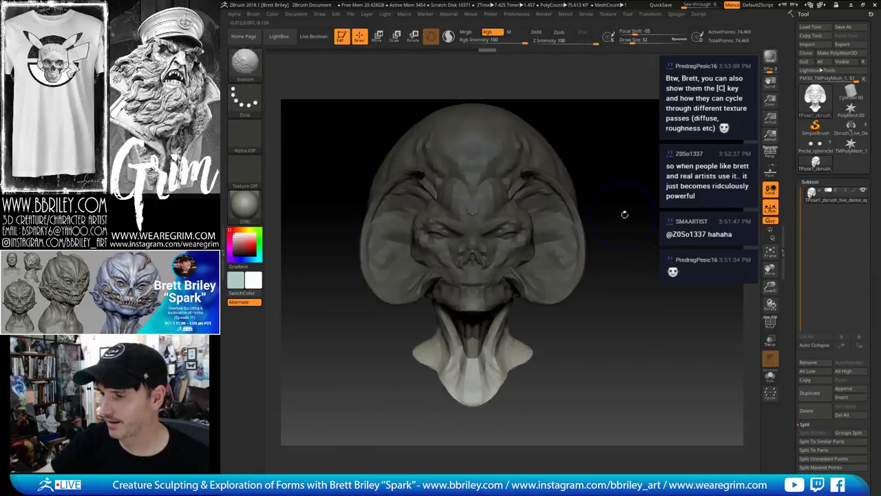
{"action": "left_click", "coordinate": [654, 223], "text": "ctrl"}
{"action": "left_click_drag", "start_coordinate": [639, 248], "coordinate": [633, 277]}
Tilt and turn the unmasked head relative to the neck with the transform gizmo, undoing the last adjustment
{"action": "key", "text": "w"}
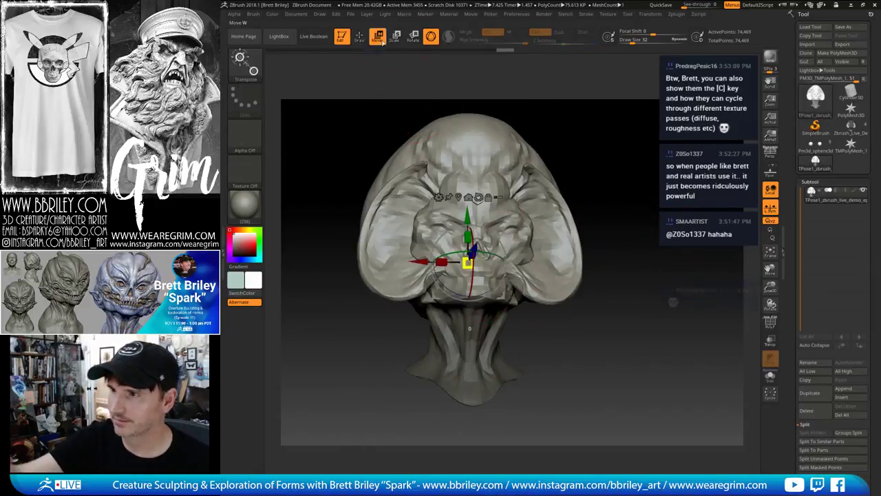
{"action": "mouse_move", "coordinate": [614, 183]}
{"action": "left_mouse_down"}
{"action": "mouse_move", "coordinate": [657, 179]}
{"action": "mouse_move", "coordinate": [600, 178]}
{"action": "left_mouse_up"}
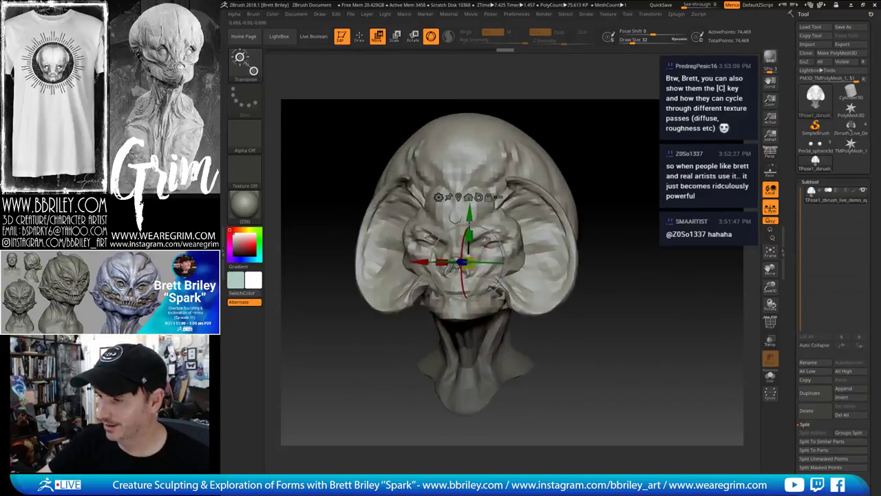
{"action": "mouse_move", "coordinate": [461, 263]}
{"action": "left_mouse_down"}
{"action": "mouse_move", "coordinate": [472, 263]}
{"action": "mouse_move", "coordinate": [472, 236]}
{"action": "left_mouse_up"}
{"action": "left_click_drag", "start_coordinate": [623, 160], "coordinate": [612, 161]}
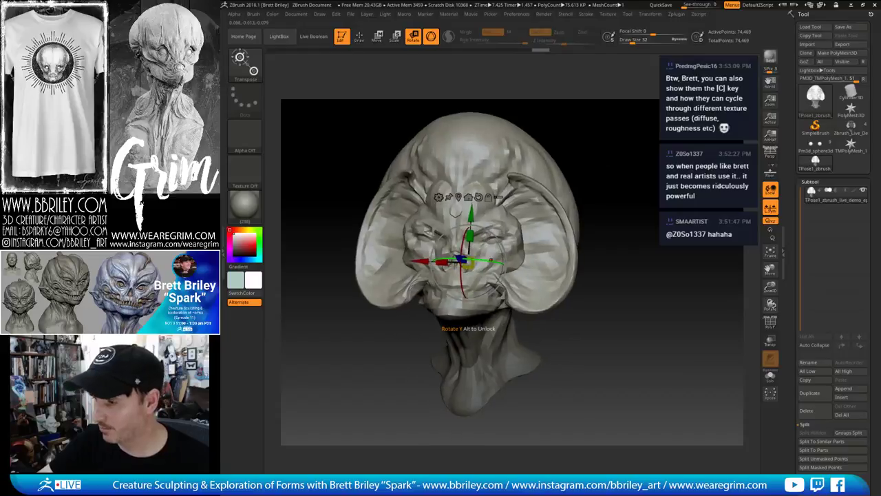
{"action": "left_click_drag", "start_coordinate": [487, 260], "coordinate": [490, 260]}
{"action": "left_click_drag", "start_coordinate": [635, 226], "coordinate": [600, 226]}
{"action": "key", "text": "ctrl+z"}
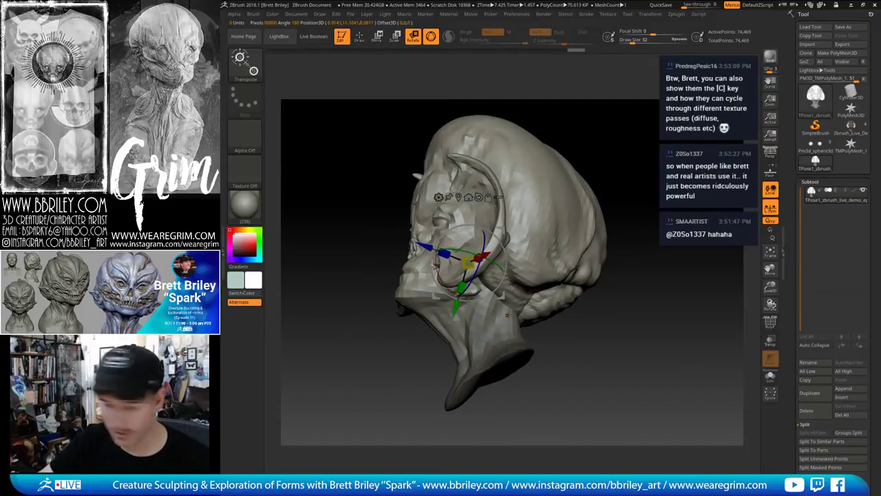
Refine the head's pose by rotating it around the gizmo's vertical and tilt axes, and return to Draw mode
{"action": "left_click_drag", "start_coordinate": [615, 146], "coordinate": [628, 144]}
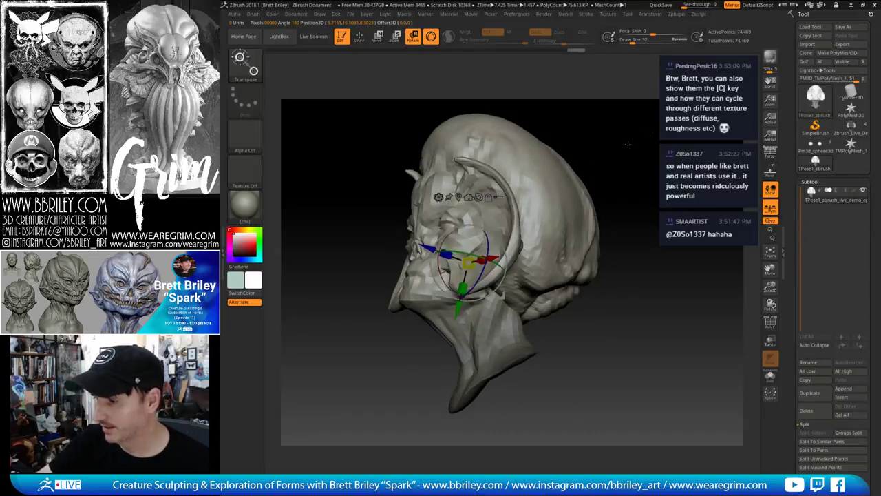
{"action": "left_click_drag", "start_coordinate": [497, 262], "coordinate": [506, 265]}
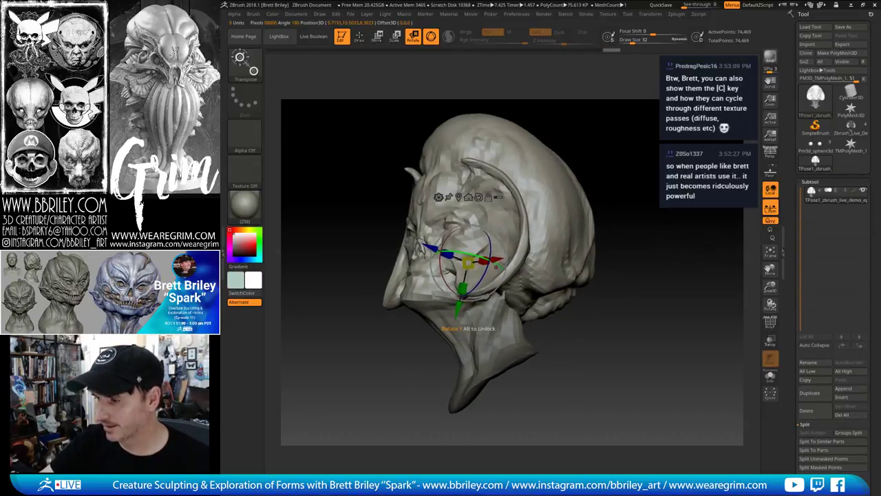
{"action": "left_click_drag", "start_coordinate": [609, 228], "coordinate": [661, 231]}
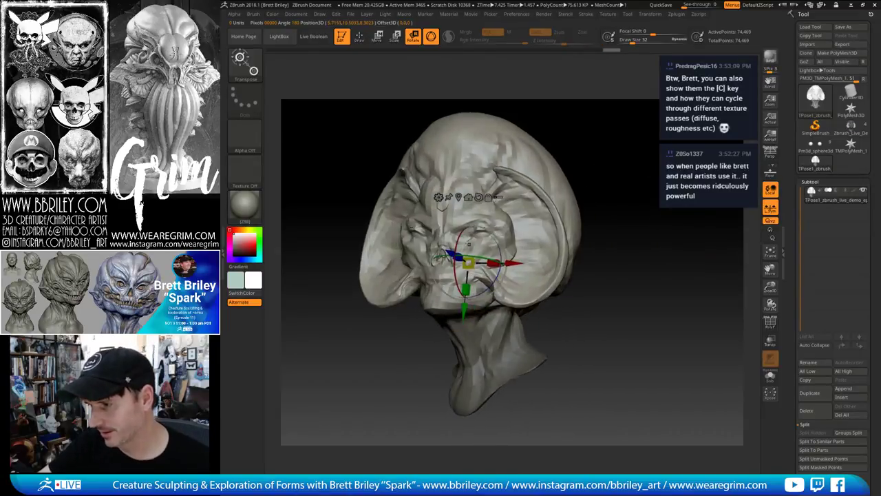
{"action": "left_click_drag", "start_coordinate": [455, 269], "coordinate": [456, 284]}
{"action": "left_click_drag", "start_coordinate": [600, 144], "coordinate": [645, 144]}
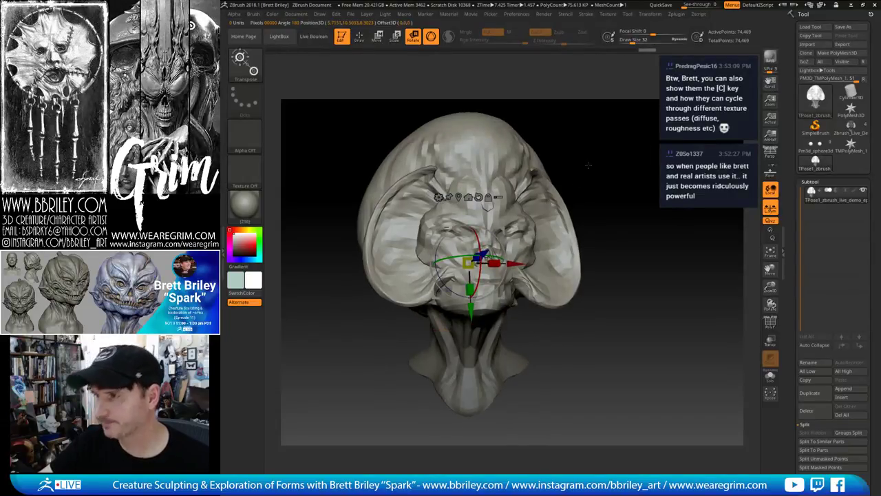
{"action": "key", "text": "q"}
{"action": "left_click_drag", "start_coordinate": [618, 191], "coordinate": [638, 63]}
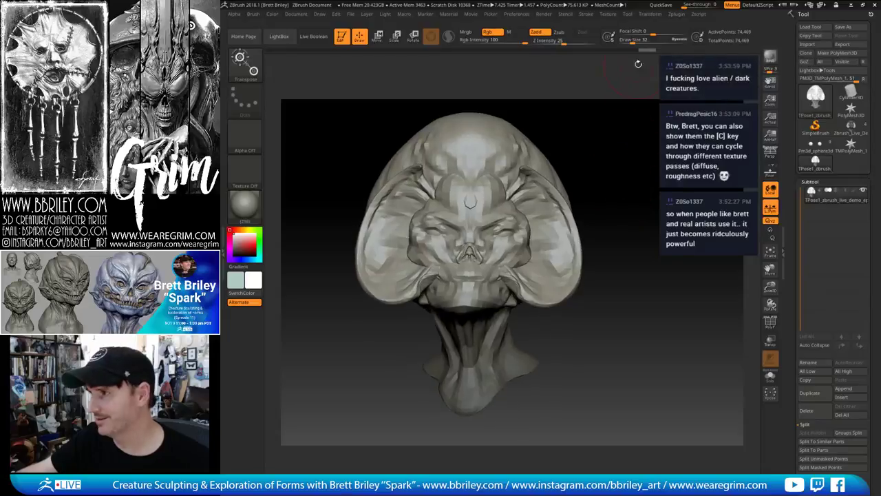
Transfer the pose to the original high-resolution subtools with TPose>SubT and save the posed bust as a tool file
{"action": "left_click", "coordinate": [678, 15]}
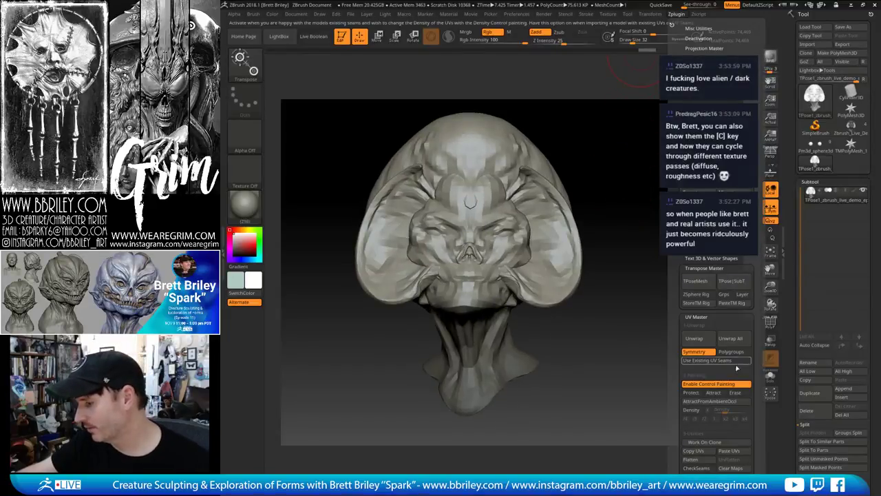
{"action": "left_click", "coordinate": [695, 316]}
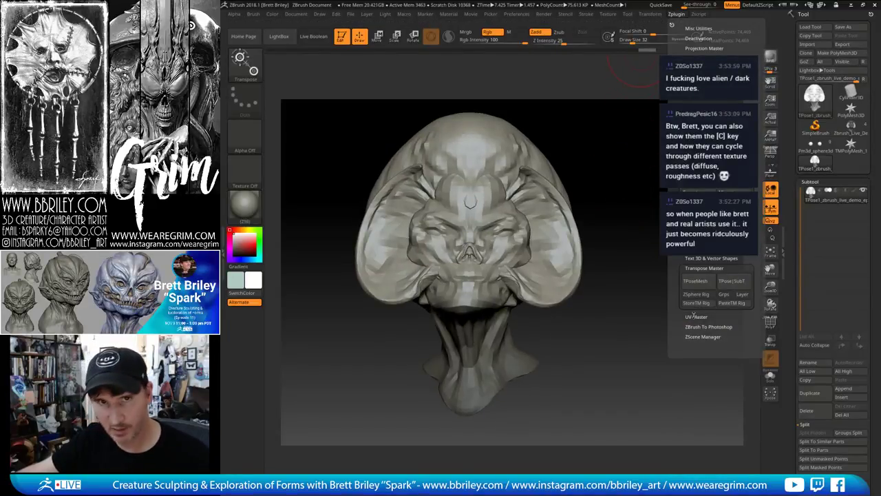
{"action": "left_click", "coordinate": [731, 280]}
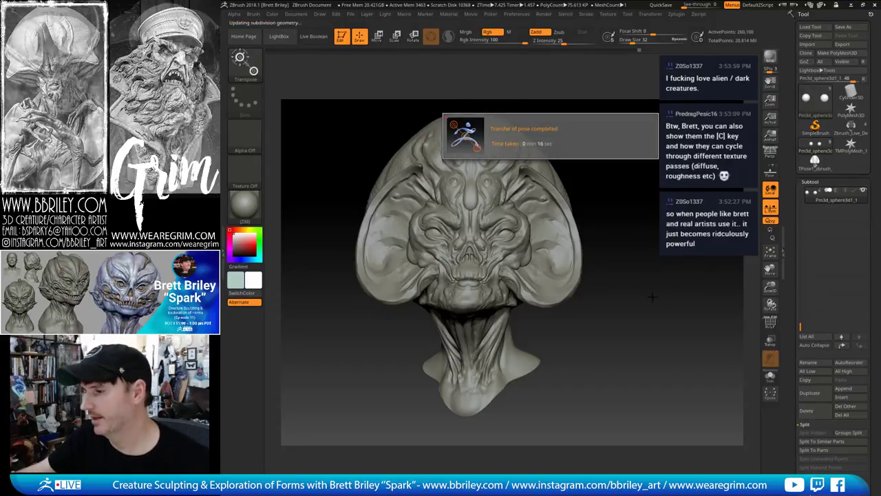
{"action": "left_click", "coordinate": [626, 14]}
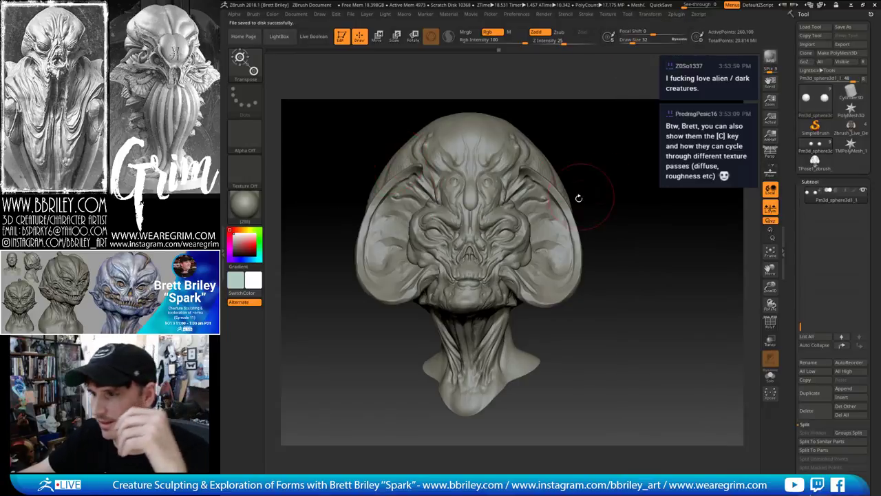
Turn on polypaint display for all subtools and apply a light zbro MatCap material to the posed bust
{"action": "mouse_move", "coordinate": [578, 198]}
{"action": "left_mouse_down"}
{"action": "mouse_move", "coordinate": [649, 192]}
{"action": "mouse_move", "coordinate": [627, 191]}
{"action": "mouse_move", "coordinate": [636, 206]}
{"action": "left_mouse_up"}
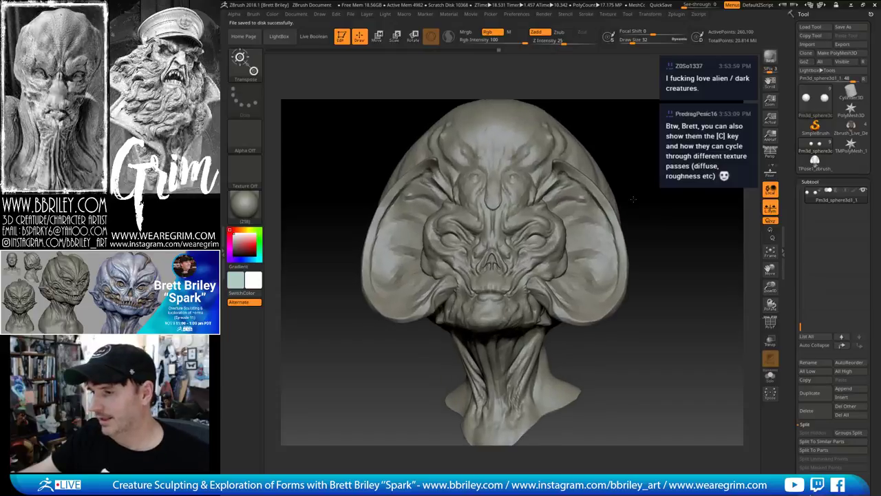
{"action": "left_click", "coordinate": [855, 193], "text": "shift"}
{"action": "left_click", "coordinate": [244, 204]}
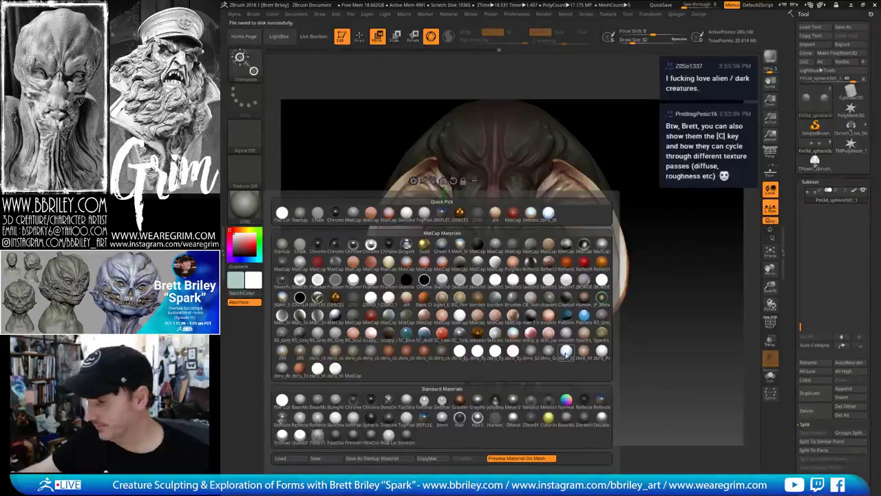
{"action": "left_click", "coordinate": [566, 354]}
{"action": "key", "text": "q"}
{"action": "mouse_move", "coordinate": [703, 279]}
{"action": "left_mouse_down", "text": "alt"}
{"action": "mouse_move", "coordinate": [698, 261]}
{"action": "mouse_move", "coordinate": [674, 274]}
{"action": "mouse_move", "coordinate": [650, 271]}
{"action": "mouse_move", "coordinate": [655, 261]}
{"action": "left_mouse_up", "text": "alt"}
Snapshot the large front view of the bust onto the canvas and place a smaller, angled view beside its head
{"action": "key", "text": "w"}
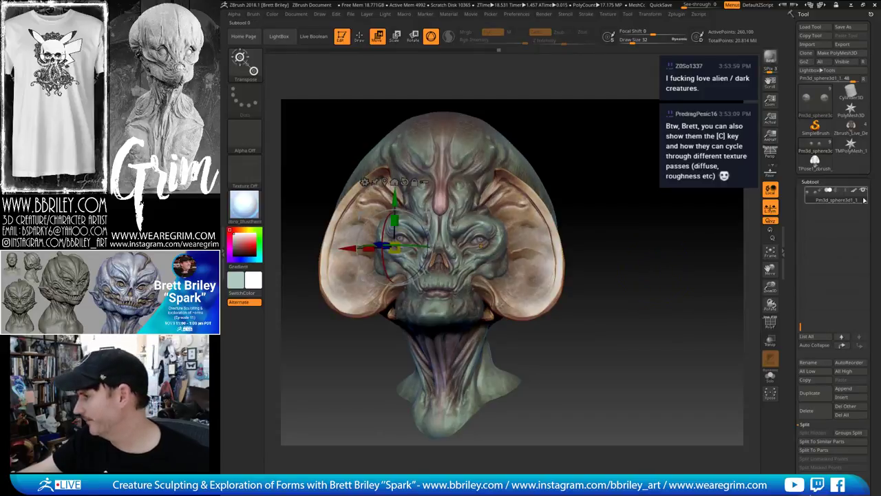
{"action": "key", "text": "shift+s"}
{"action": "left_click_drag", "start_coordinate": [526, 340], "coordinate": [723, 355]}
{"action": "key", "text": "q"}
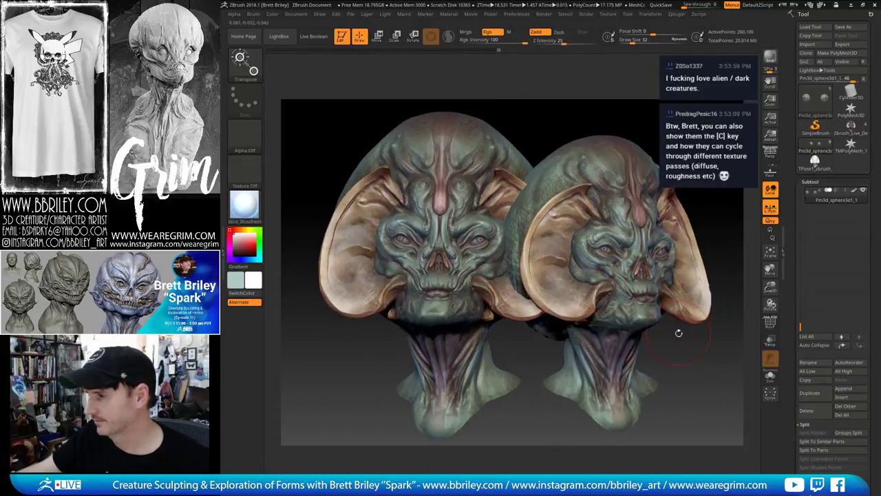
{"action": "mouse_move", "coordinate": [679, 331]}
{"action": "left_mouse_down"}
{"action": "mouse_move", "coordinate": [707, 350]}
{"action": "mouse_move", "coordinate": [721, 283]}
{"action": "left_mouse_up"}
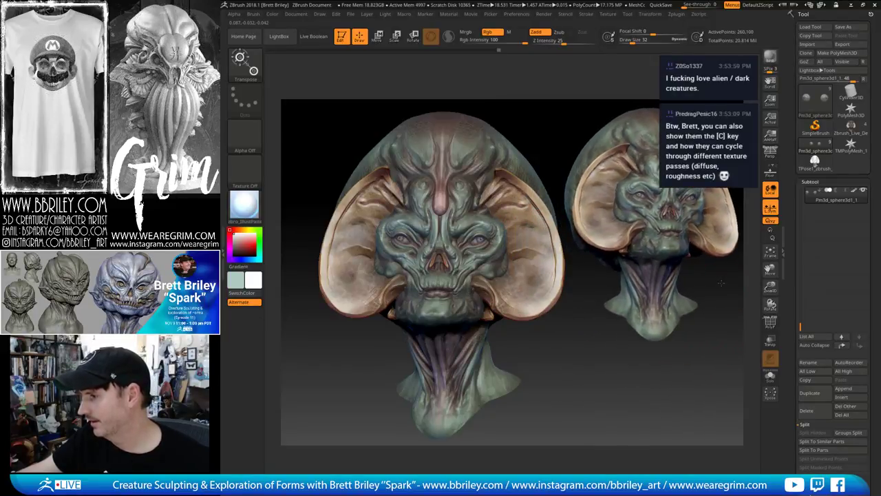
Make the Head_symmetry_thick subtool active and switch to a neutral grey MatCap material
{"action": "key", "text": "w"}
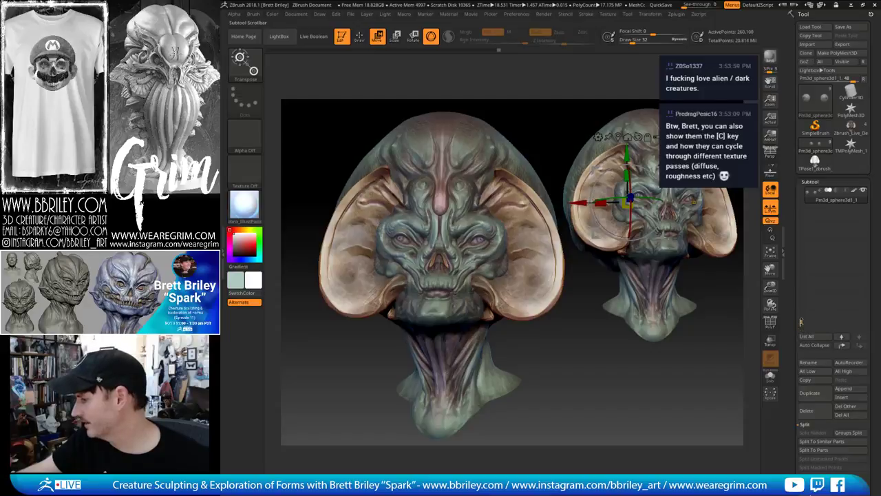
{"action": "left_click_drag", "start_coordinate": [802, 321], "coordinate": [796, 183]}
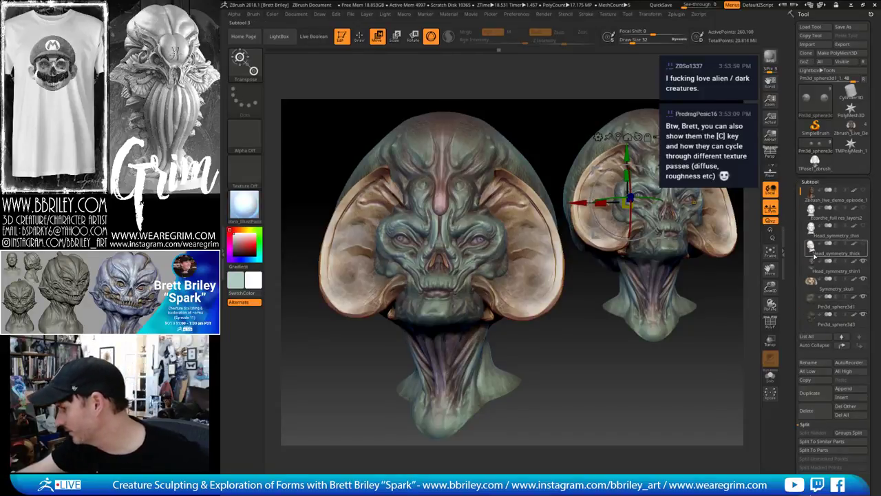
{"action": "left_click", "coordinate": [816, 253]}
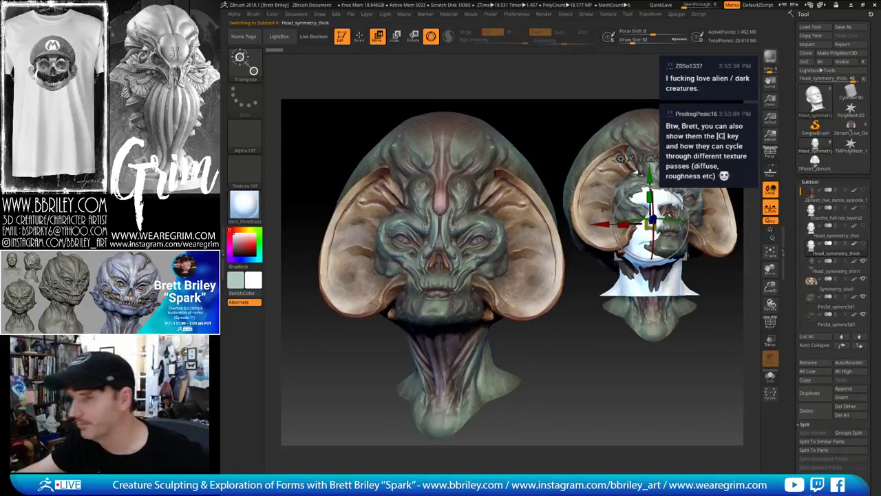
{"action": "left_click", "coordinate": [245, 204]}
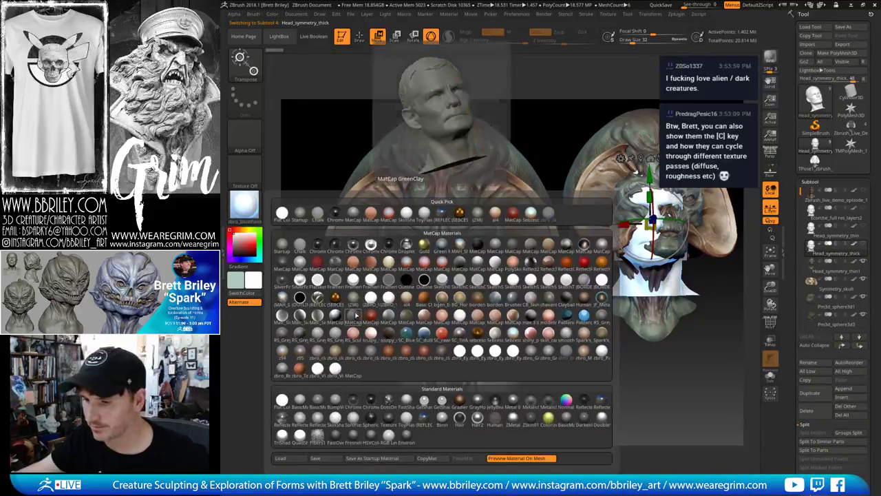
{"action": "left_click", "coordinate": [363, 318]}
{"action": "left_click", "coordinate": [359, 37]}
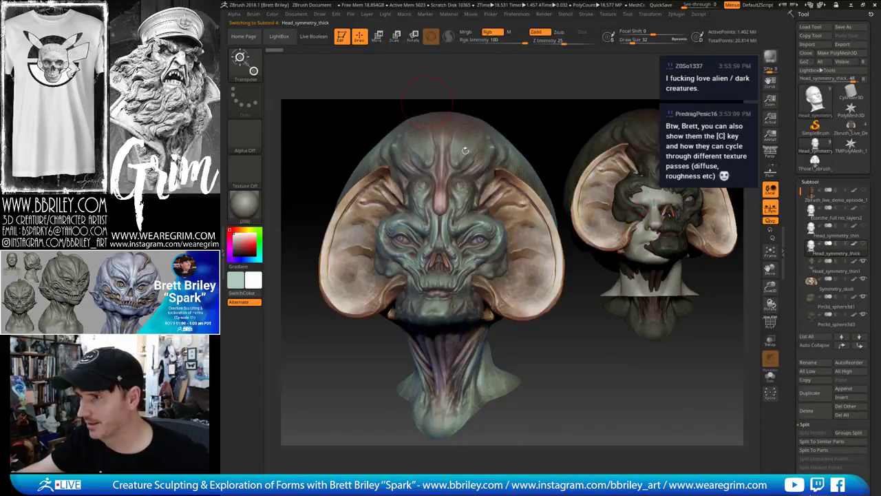
Snapshot the smaller bust view, move the live model away from it, and hide all subtools except Head_symmetry_thick
{"action": "key", "text": "shift+s"}
{"action": "key", "text": "w"}
{"action": "left_click_drag", "start_coordinate": [671, 367], "coordinate": [593, 380], "text": "alt"}
{"action": "left_click_drag", "start_coordinate": [545, 234], "coordinate": [388, 192]}
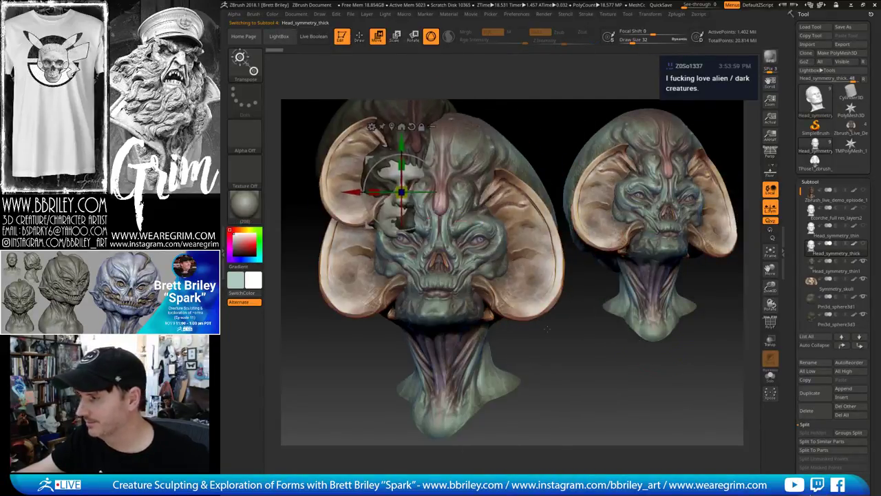
{"action": "left_click", "coordinate": [864, 246]}
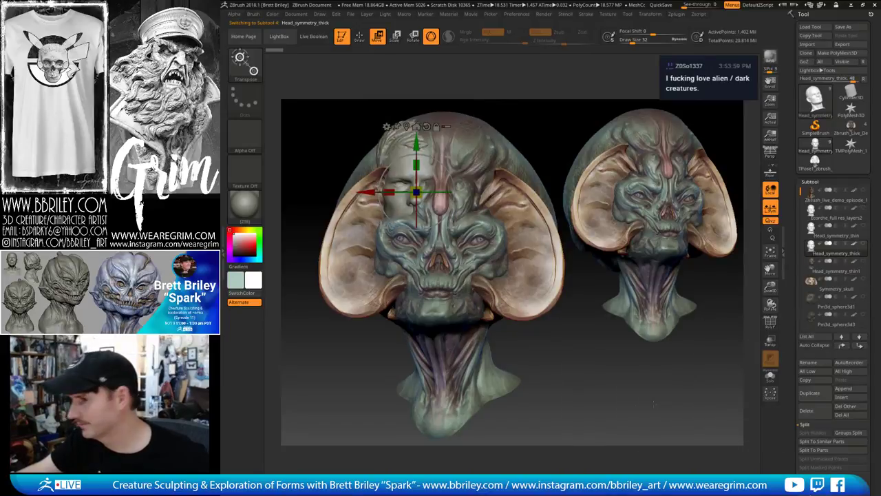
Place a front view of the human head below the smaller bust and an angled view on the other side of the large bust's neck
{"action": "mouse_move", "coordinate": [577, 317]}
{"action": "left_mouse_down", "text": "alt"}
{"action": "mouse_move", "coordinate": [526, 336]}
{"action": "mouse_move", "coordinate": [617, 397]}
{"action": "mouse_move", "coordinate": [620, 364]}
{"action": "mouse_move", "coordinate": [607, 336]}
{"action": "mouse_move", "coordinate": [651, 402]}
{"action": "mouse_move", "coordinate": [645, 388]}
{"action": "left_mouse_up", "text": "alt"}
{"action": "key", "text": "q"}
{"action": "key", "text": "w"}
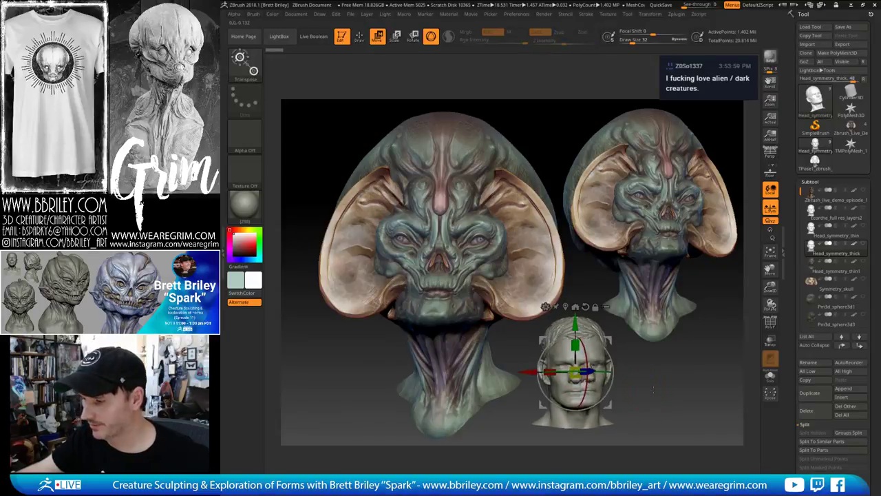
{"action": "left_click_drag", "start_coordinate": [575, 372], "coordinate": [339, 379], "text": "ctrl"}
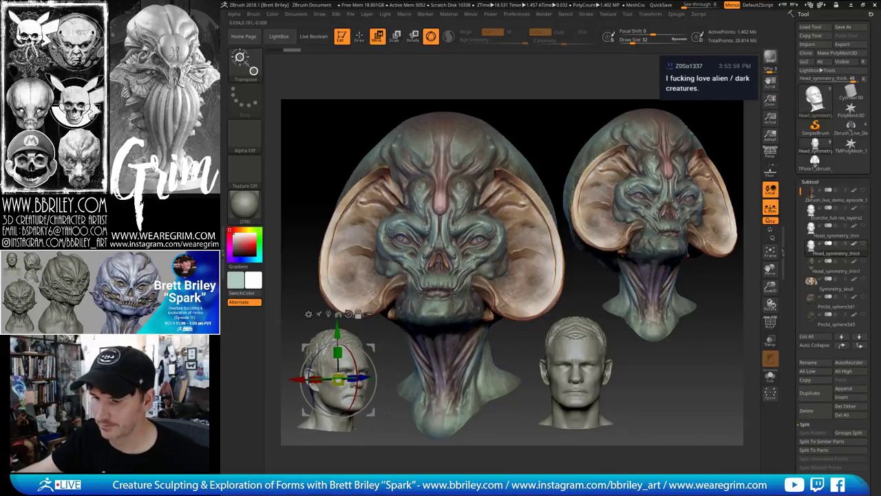
{"action": "key", "text": "q"}
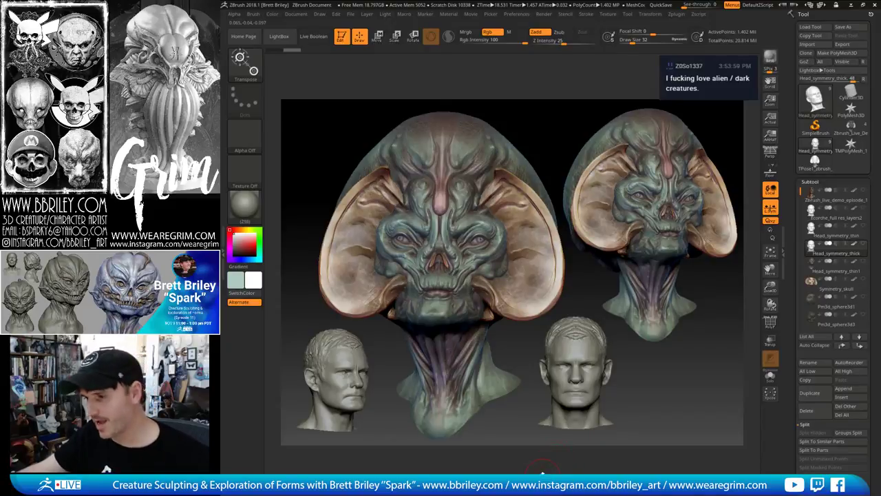
Turn the small human head beside the large bust's neck to a more frontal three-quarter view
{"action": "mouse_move", "coordinate": [392, 422]}
{"action": "left_mouse_down"}
{"action": "mouse_move", "coordinate": [383, 423]}
{"action": "mouse_move", "coordinate": [392, 420]}
{"action": "left_mouse_up"}
{"action": "key", "text": "ctrl+z"}
{"action": "key", "text": "ctrl+z"}
{"action": "key", "text": "ctrl+z"}
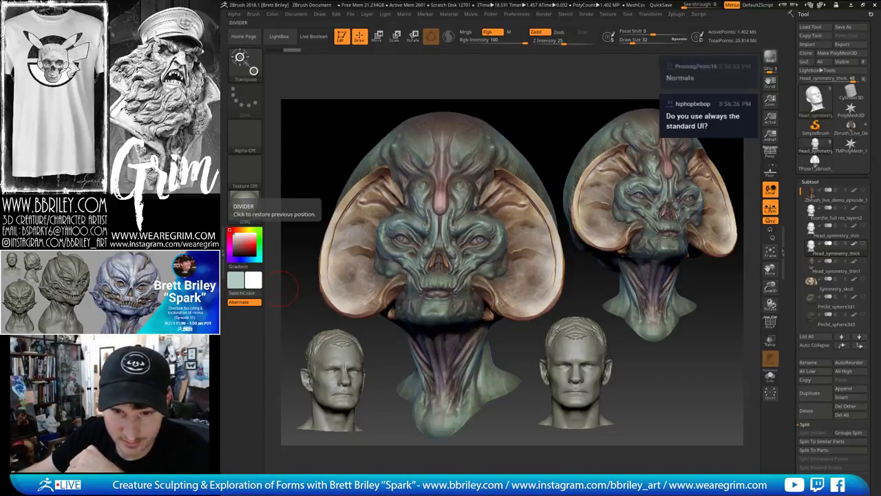
Switch to Substance Painter and frame the whole textured alien bust from the front
{"action": "key", "text": "alt+Tab"}
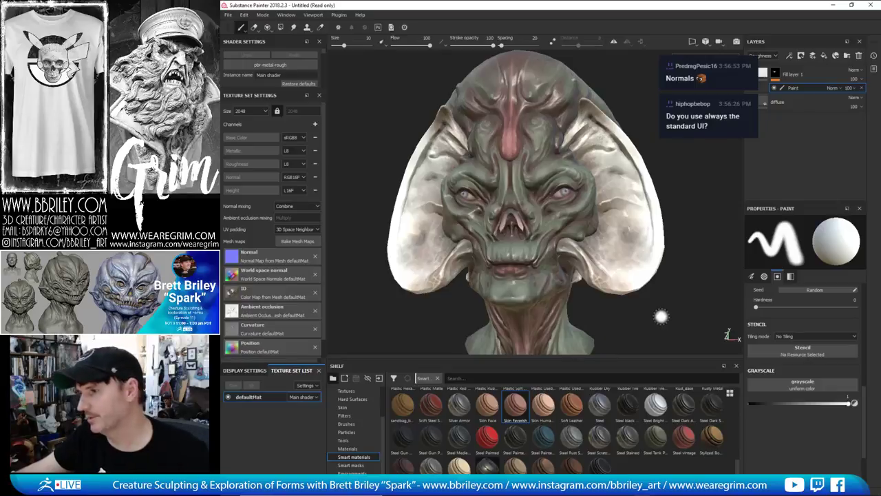
{"action": "mouse_move", "coordinate": [661, 316]}
{"action": "left_mouse_down", "text": "alt"}
{"action": "mouse_move", "coordinate": [658, 287]}
{"action": "mouse_move", "coordinate": [671, 304]}
{"action": "mouse_move", "coordinate": [672, 322]}
{"action": "mouse_move", "coordinate": [663, 323]}
{"action": "mouse_move", "coordinate": [678, 329]}
{"action": "left_mouse_up", "text": "alt"}
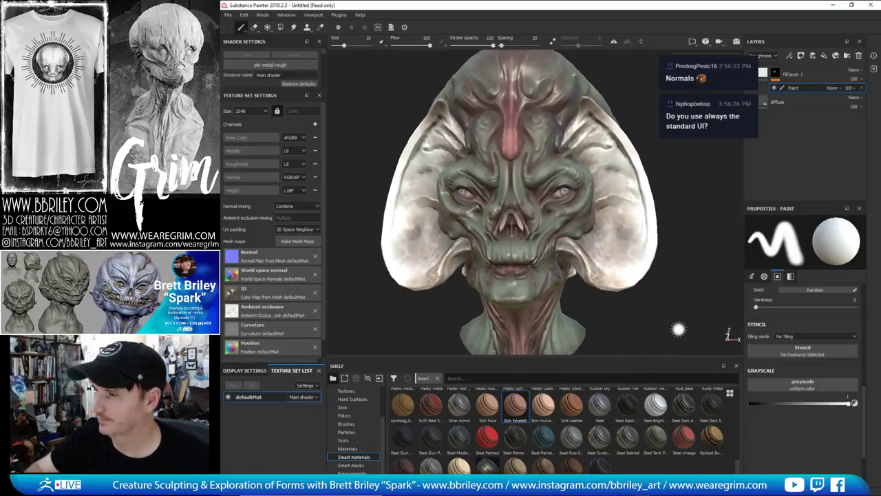
{"action": "left_click_drag", "start_coordinate": [694, 203], "coordinate": [692, 212], "text": "alt"}
{"action": "right_click_drag", "start_coordinate": [693, 213], "coordinate": [686, 127], "text": "alt"}
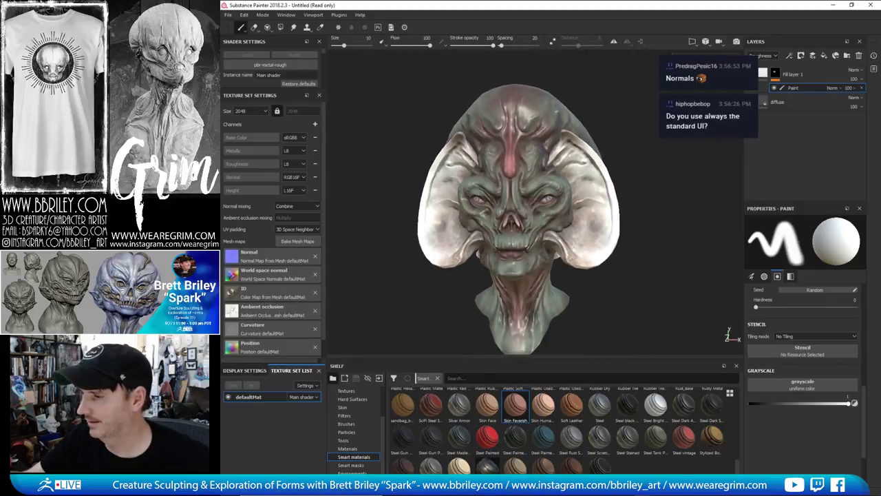
{"action": "scroll", "coordinate": [658, 196], "scroll_direction": "down", "scroll_amount": 3}
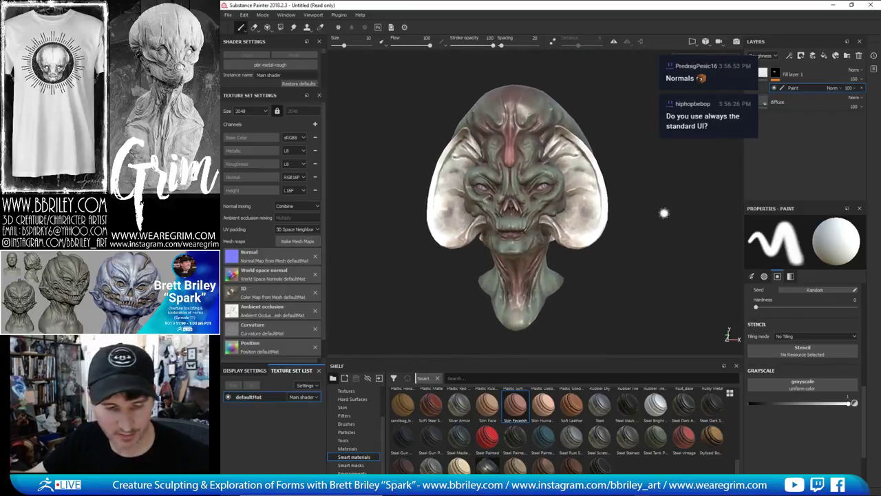
Inspect the alien bust's channels and maps one at a time, from base color through roughness, normal, baked normal and mask, back to base color
{"action": "key", "text": "c"}
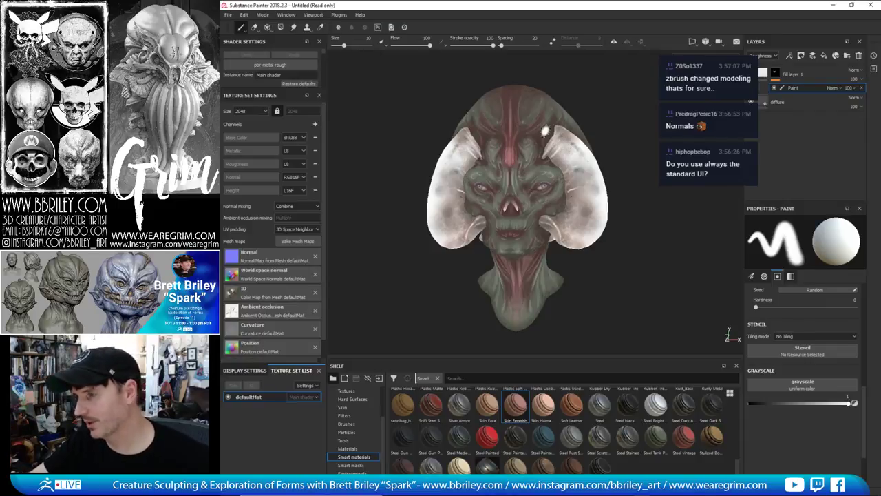
{"action": "key", "text": "c"}
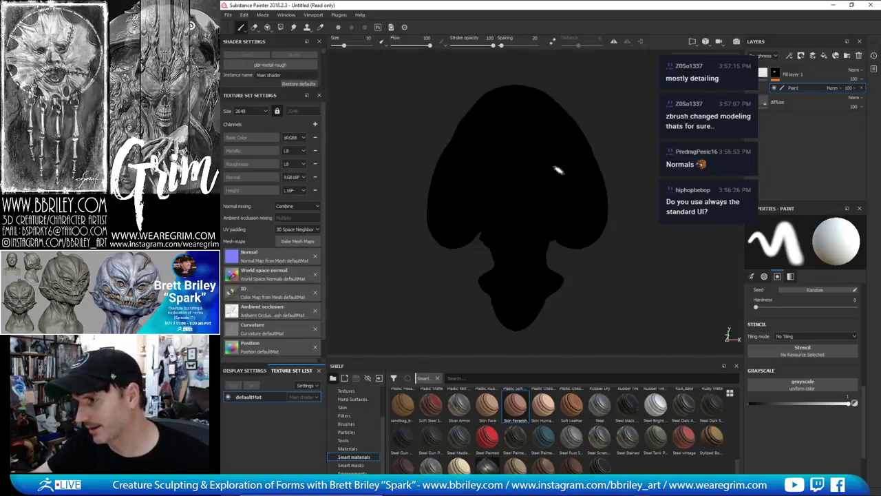
{"action": "key", "text": "c"}
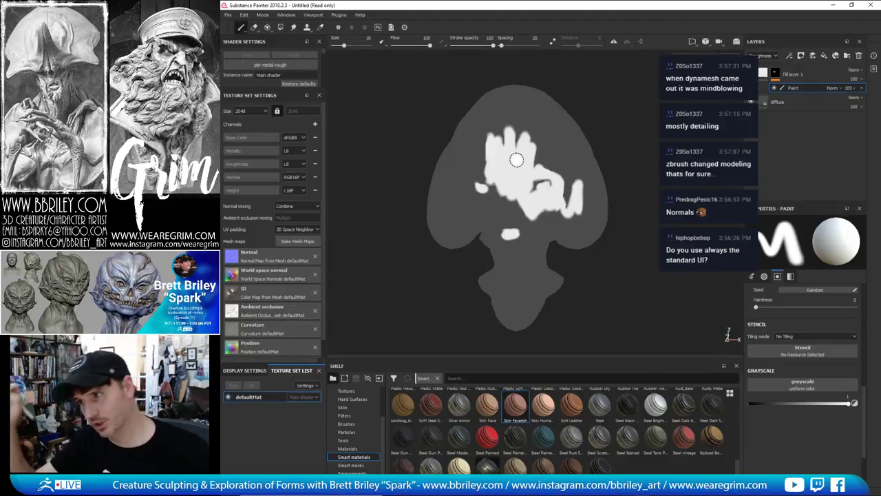
{"action": "key", "text": "c"}
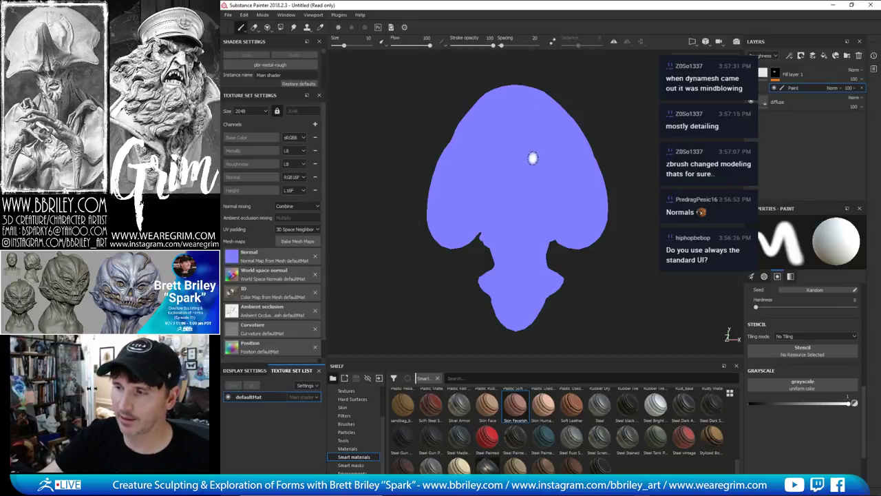
{"action": "key", "text": "c"}
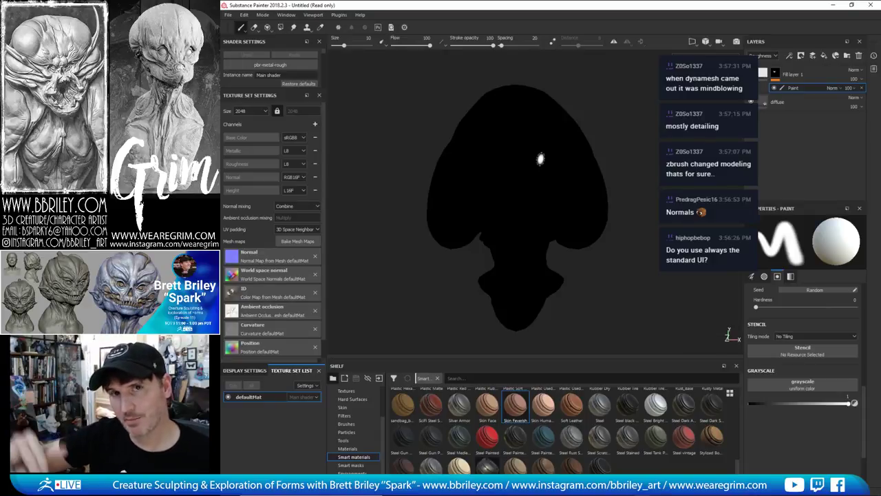
{"action": "key", "text": "c"}
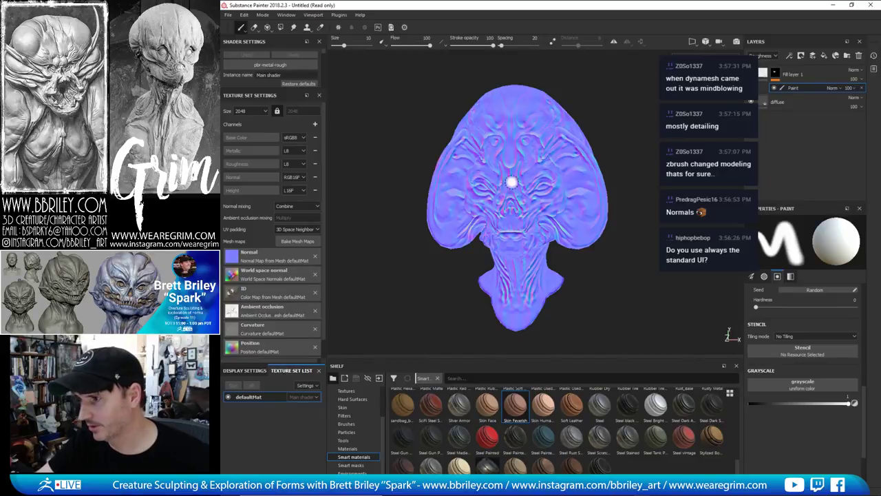
{"action": "key", "text": "c"}
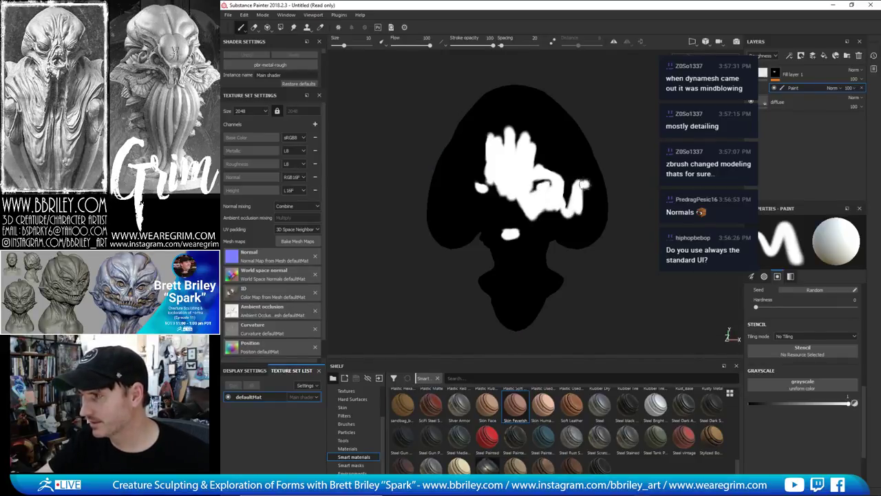
{"action": "left_click", "coordinate": [776, 74]}
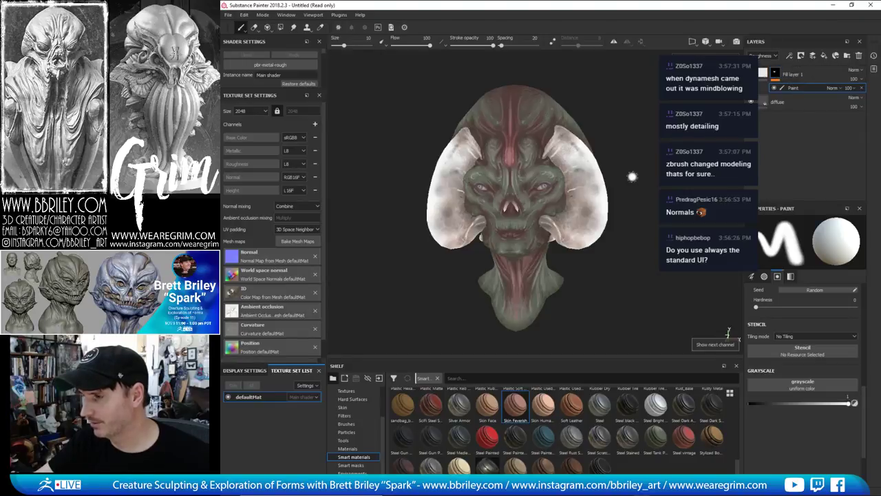
Return the bust to the full material display and examine it from slightly different front angles
{"action": "key", "text": "m"}
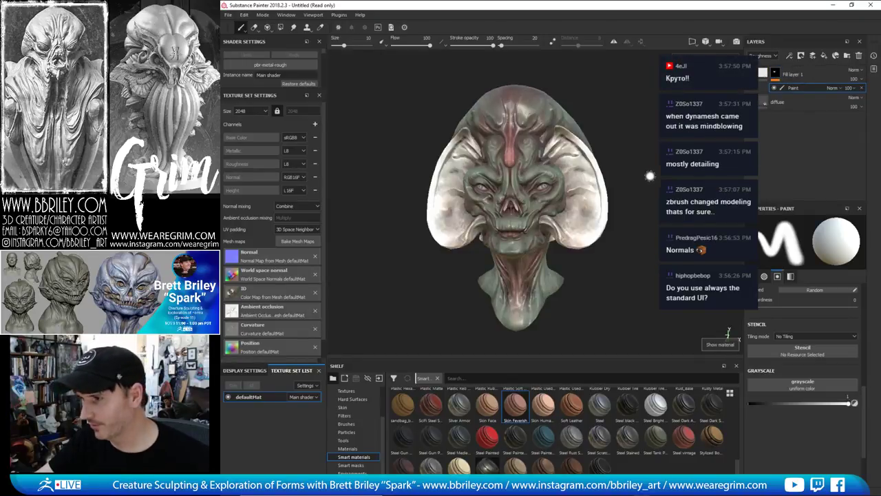
{"action": "left_click_drag", "start_coordinate": [656, 177], "coordinate": [657, 159], "text": "alt"}
{"action": "right_click_drag", "start_coordinate": [643, 164], "coordinate": [648, 184], "text": "alt"}
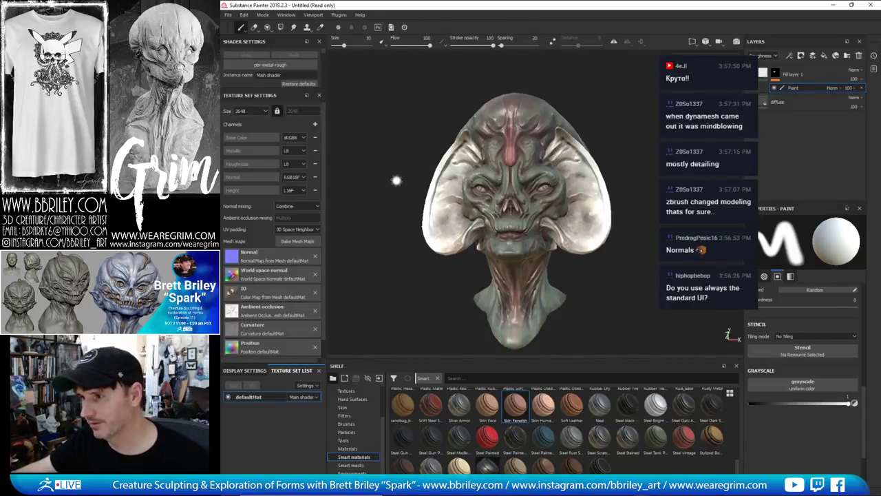
{"action": "left_click_drag", "start_coordinate": [402, 177], "coordinate": [419, 180], "text": "alt"}
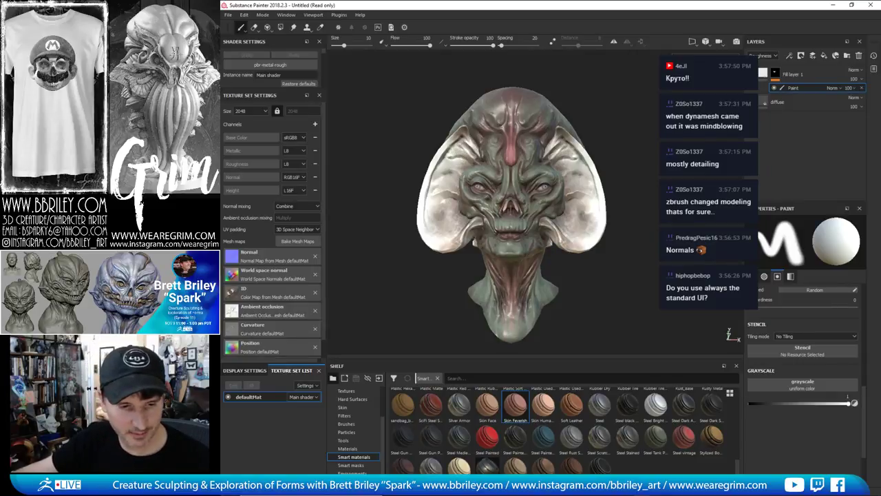
Switch back to ZBrush and bring up the plugin commands
{"action": "key", "text": "alt+Tab"}
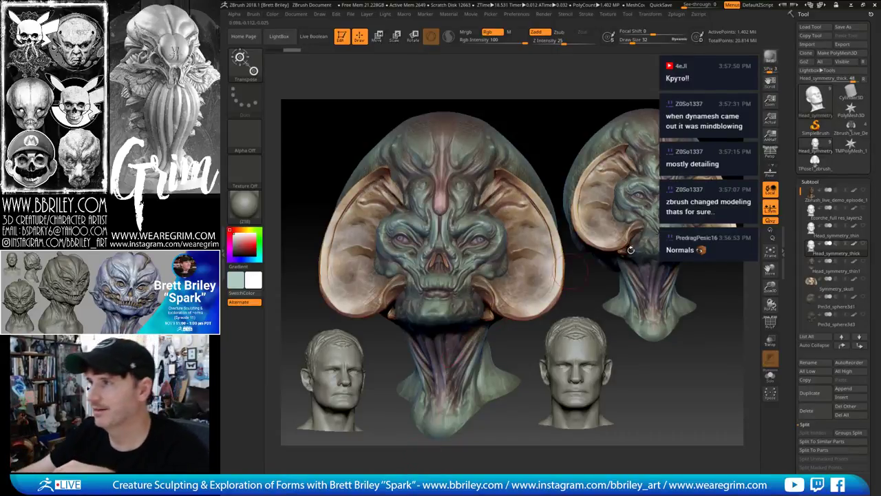
{"action": "left_click", "coordinate": [676, 15]}
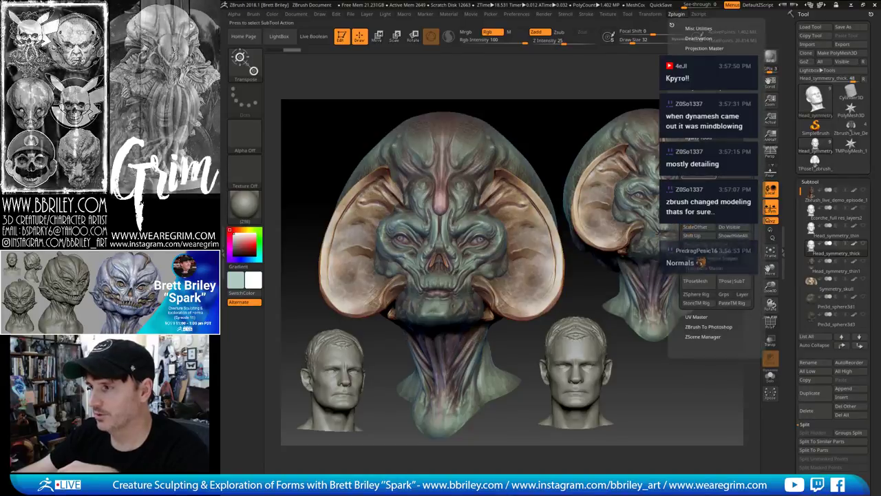